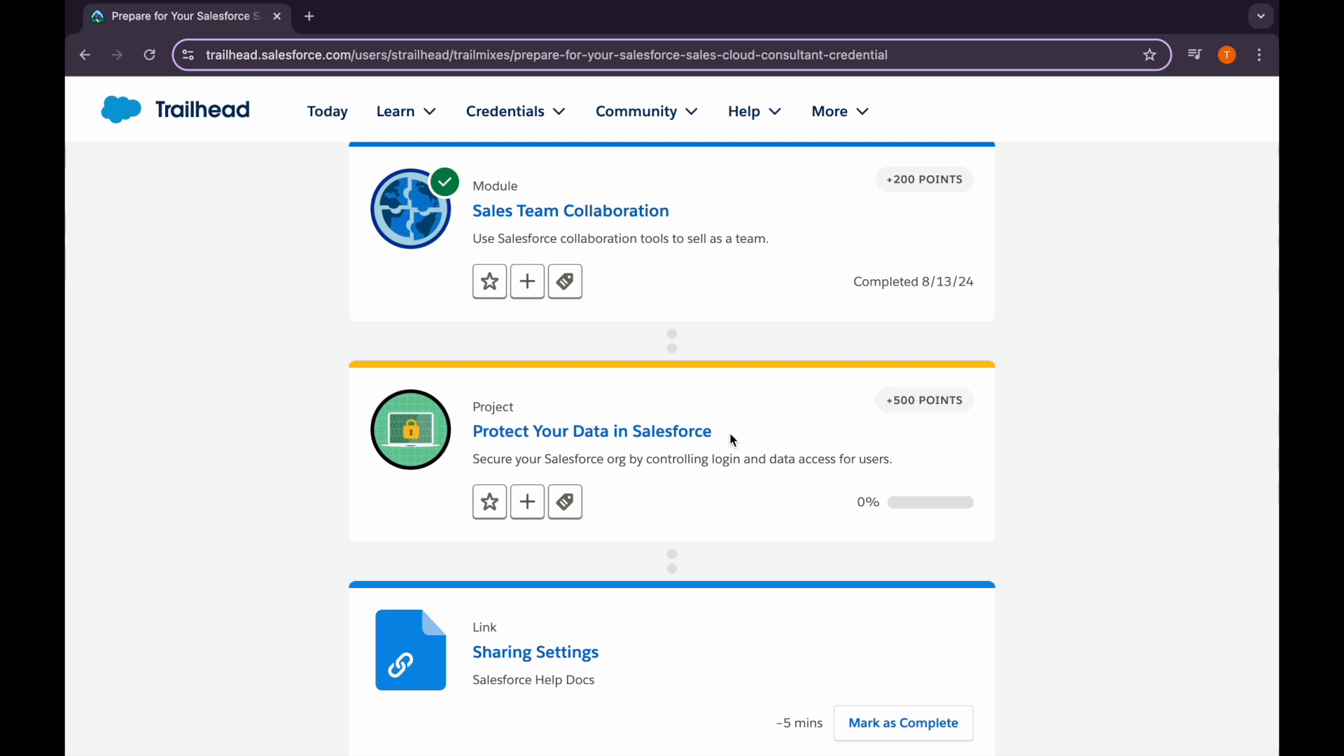
# Scroll the trailmix to the Protect Your Data in Salesforce project and bring up its link options
pyautogui.scroll(1, 479, 316)
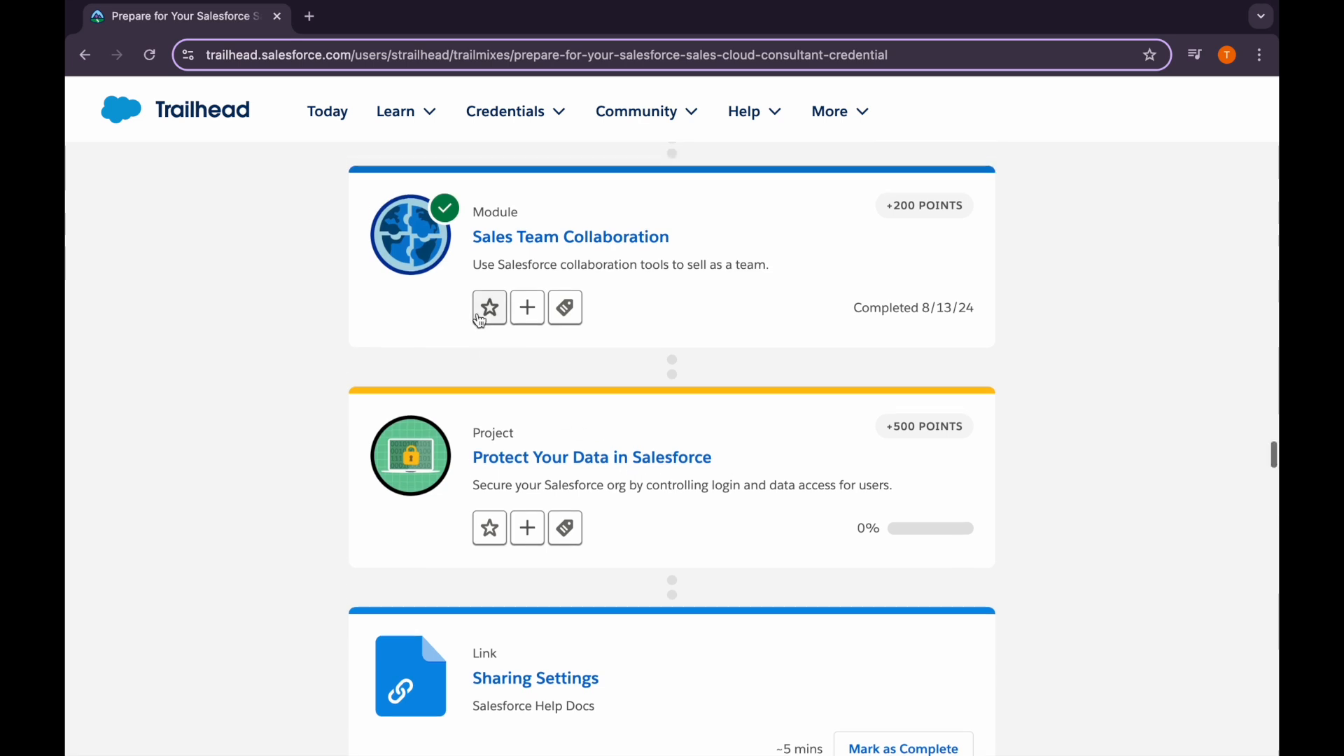
pyautogui.moveTo(468, 236); pyautogui.dragTo(691, 242)
pyautogui.click(691, 242)
pyautogui.scroll(-1, 563, 444)
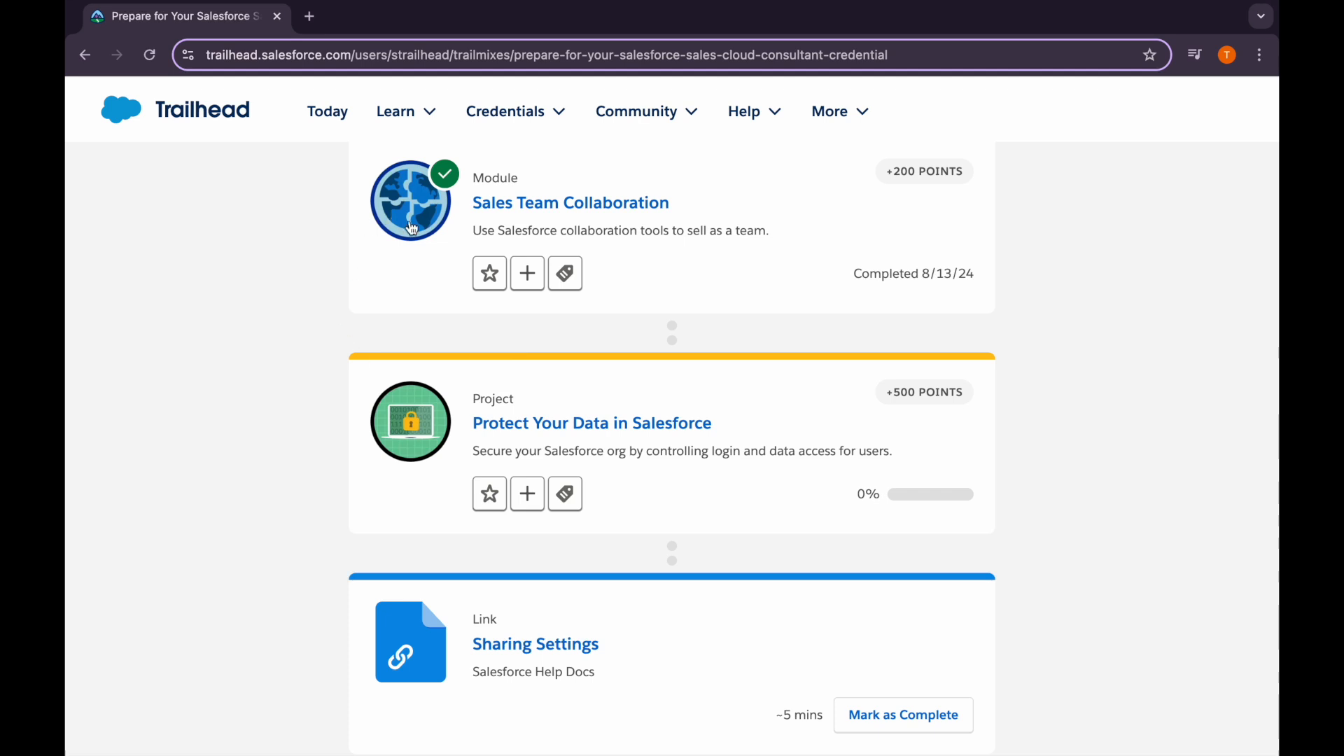
pyautogui.scroll(-1, 409, 378)
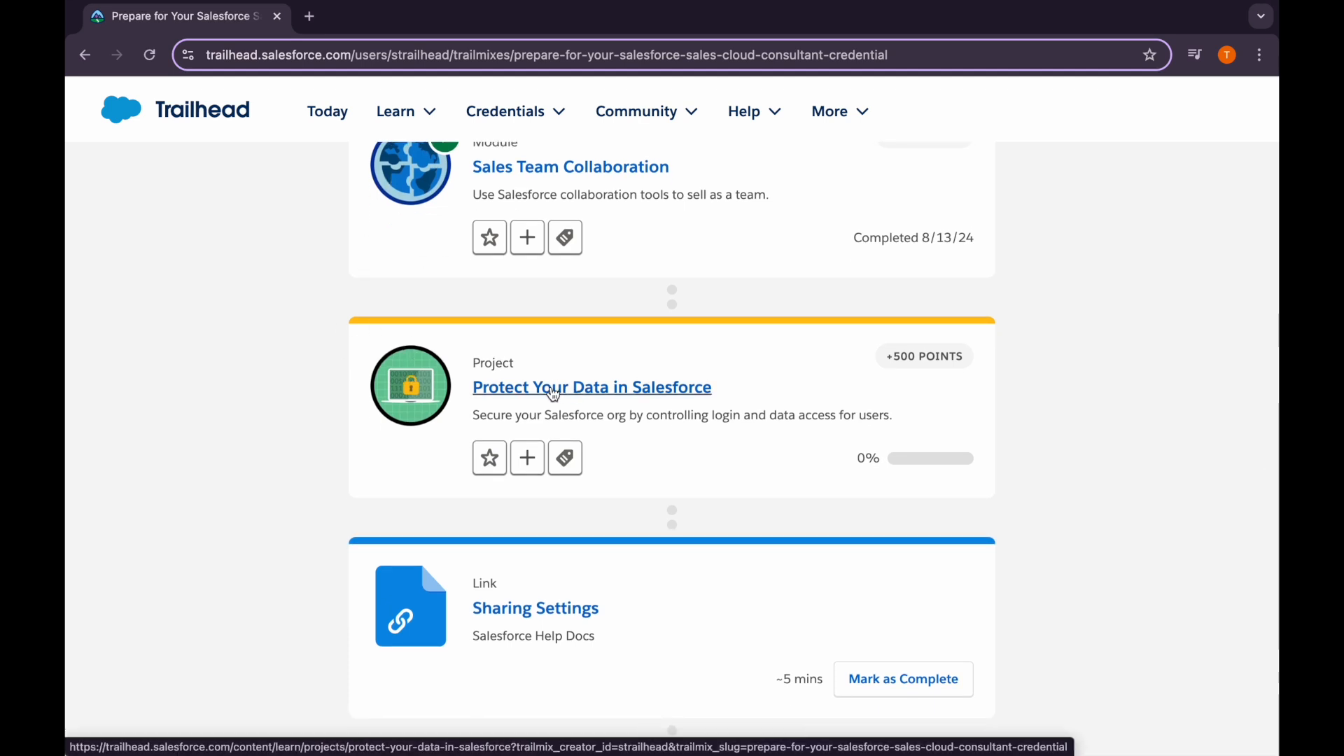
pyautogui.rightClick(555, 395)
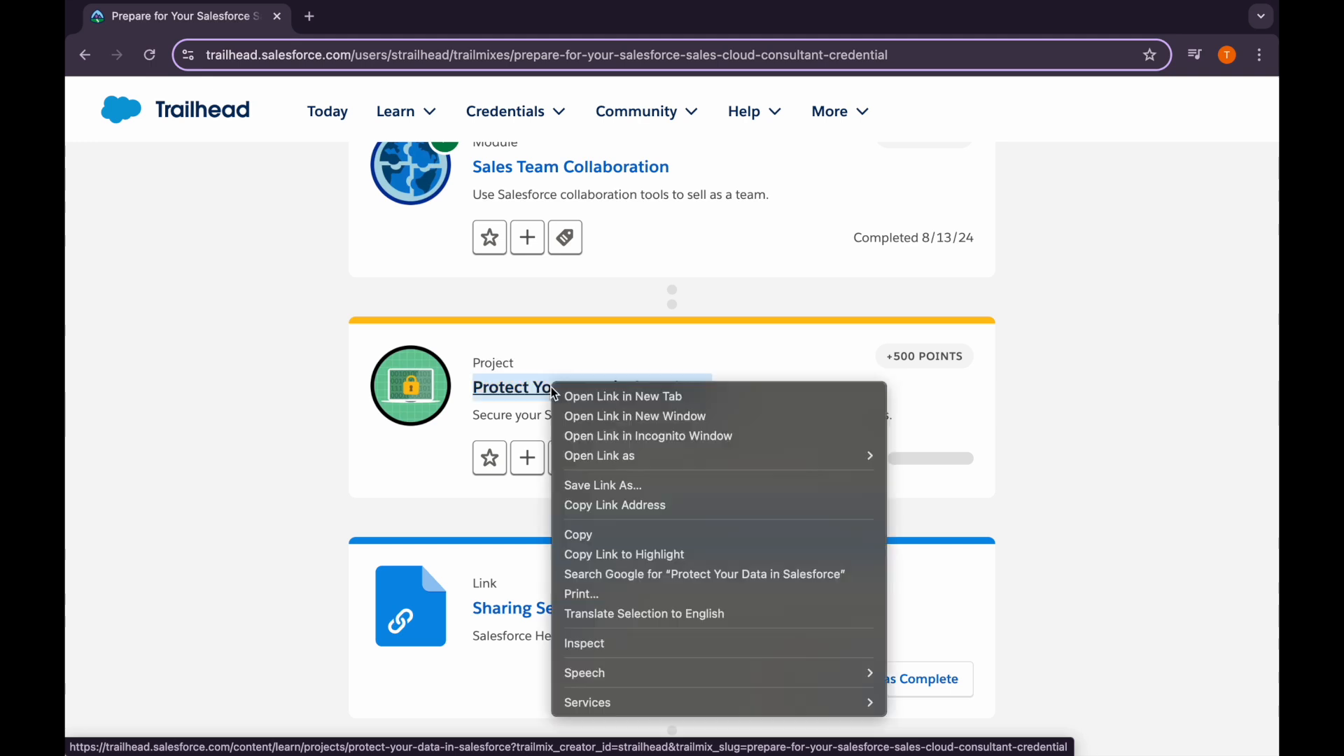
# Open the Protect Your Data in Salesforce project in a new tab and start it
pyautogui.click(603, 392)
pyautogui.click(393, 16)
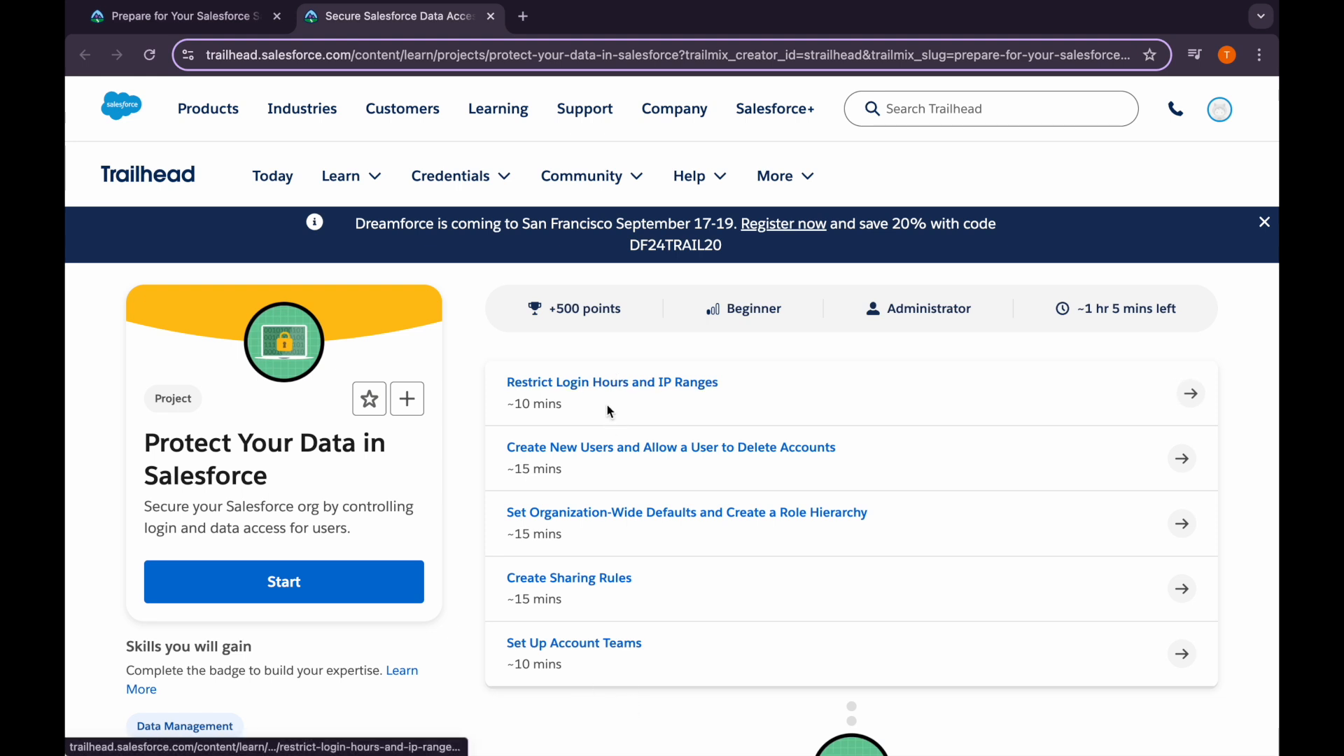
pyautogui.scroll(-1, 617, 414)
pyautogui.click(399, 549)
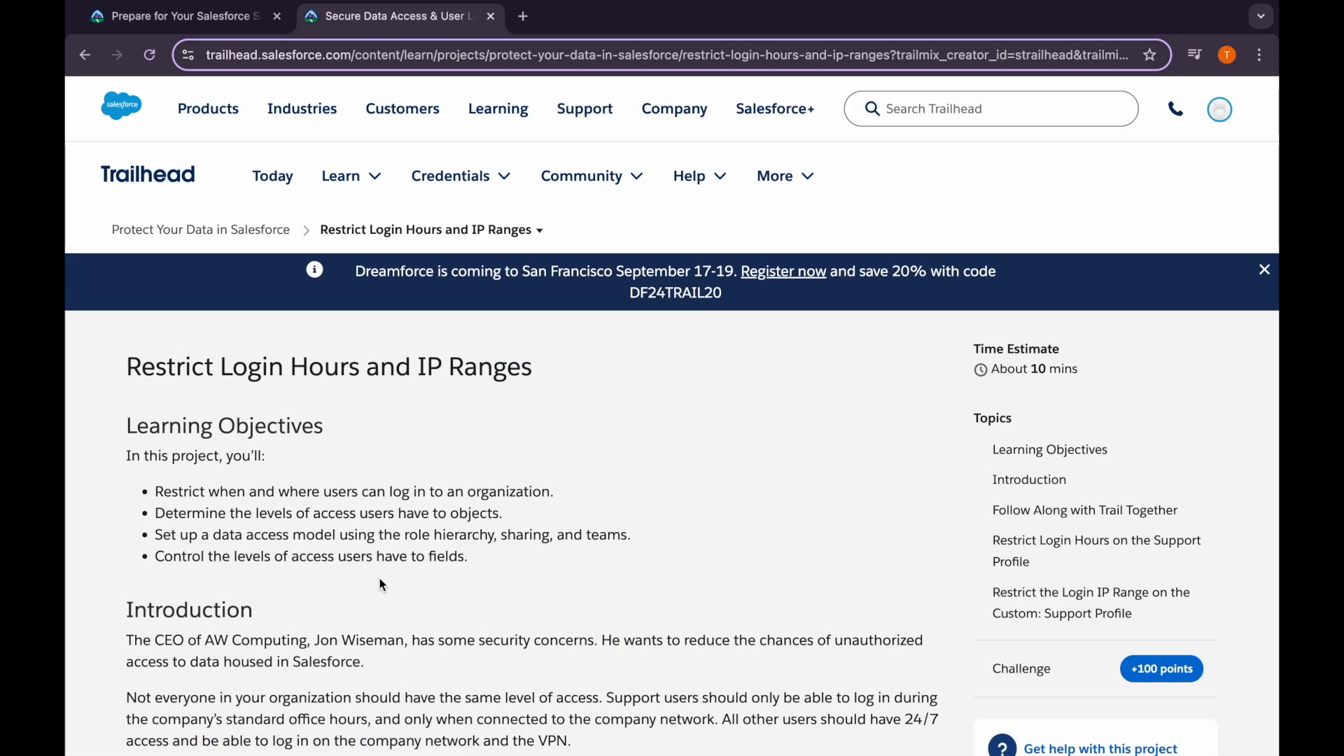
# Launch the hands-on playground org from the Verify Step section
pyautogui.scroll(-20, 382, 584)
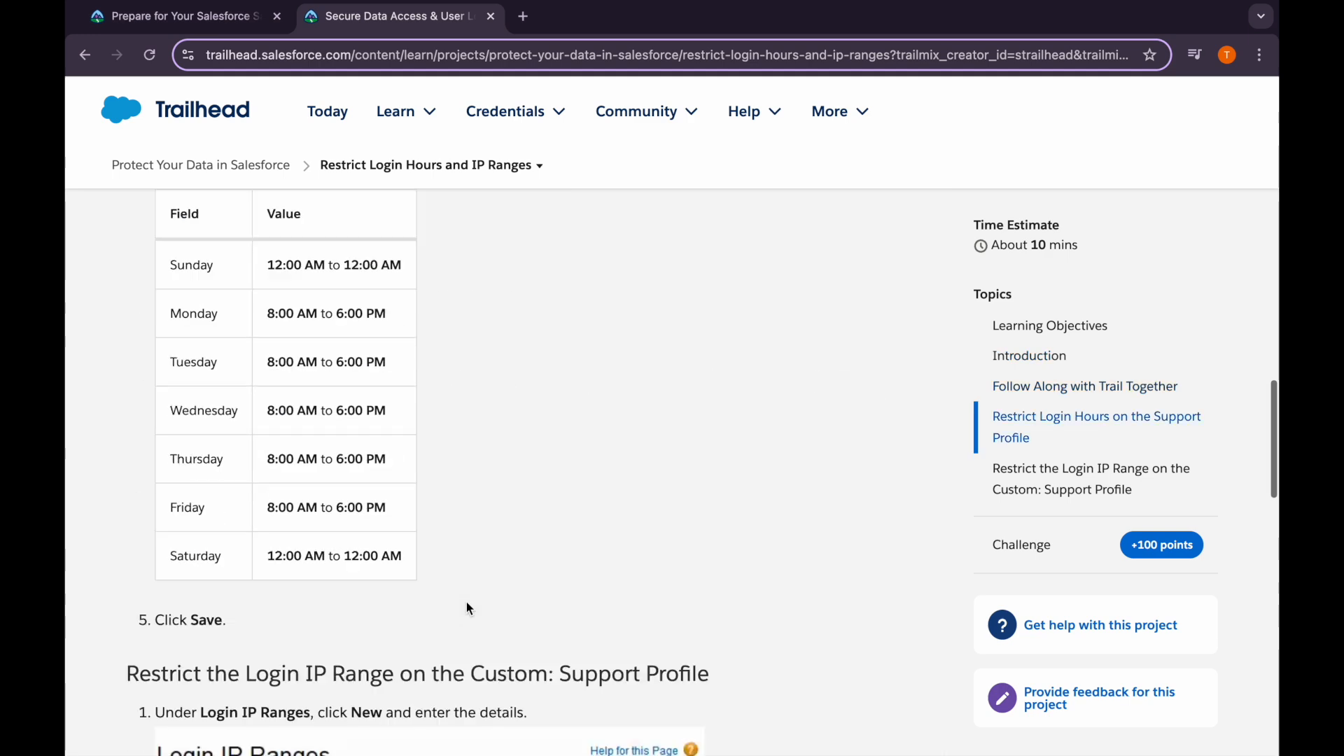
pyautogui.scroll(-10, 467, 602)
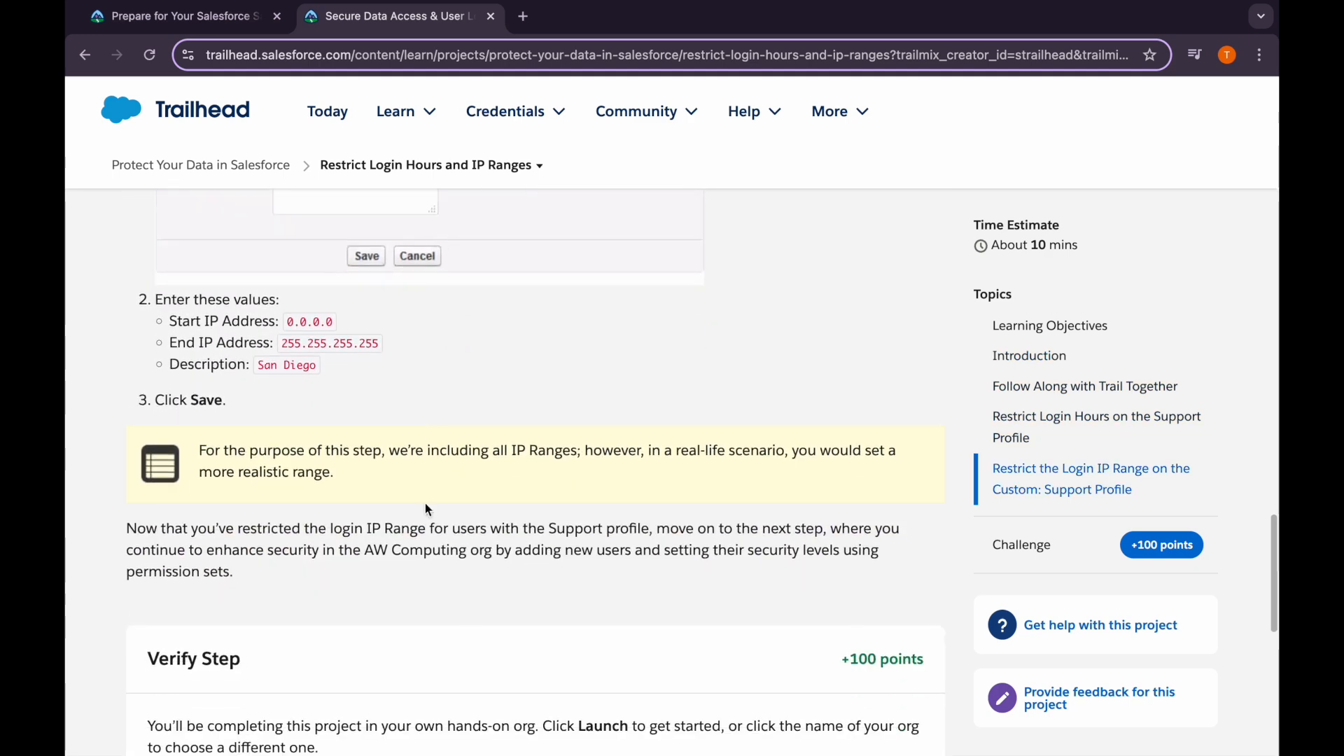
pyautogui.scroll(-4, 423, 560)
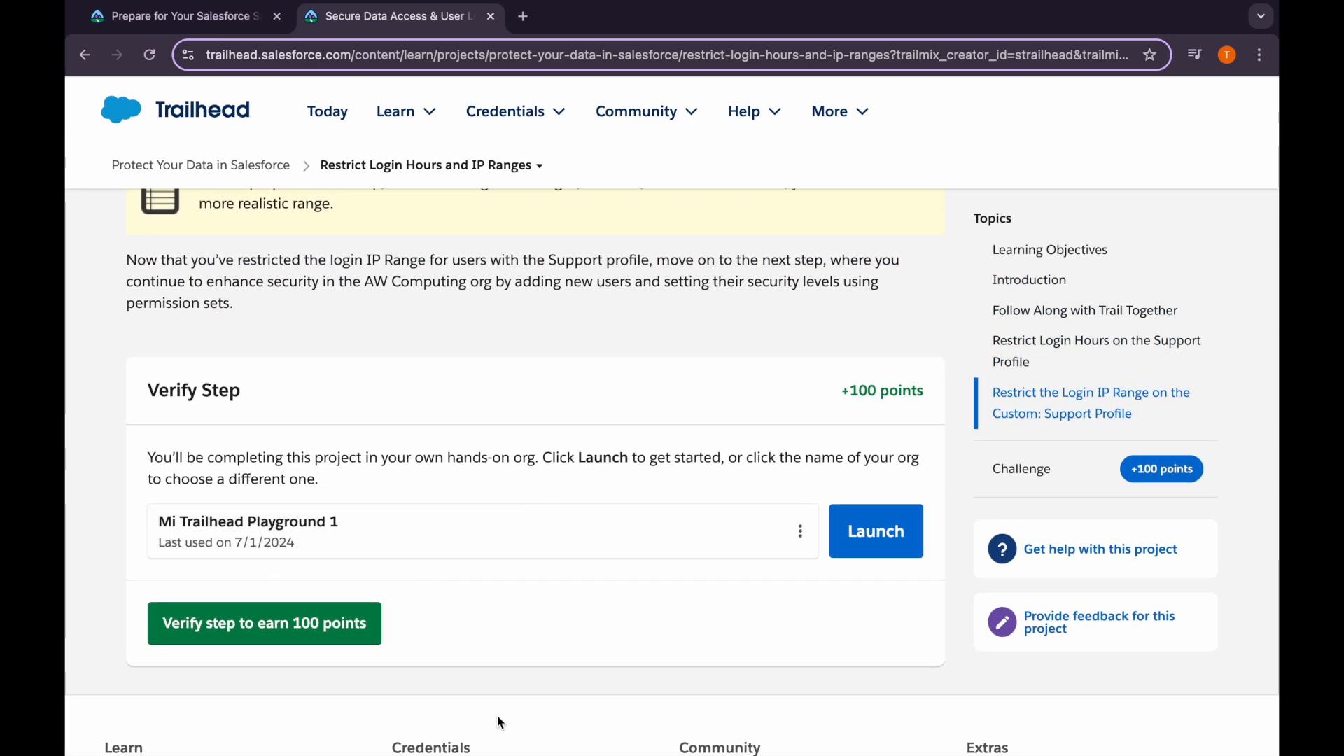
pyautogui.click(850, 538)
# Back in Trailhead, read the Custom: Support Profile login-hours instructions
pyautogui.click(419, 18)
pyautogui.scroll(13, 392, 519)
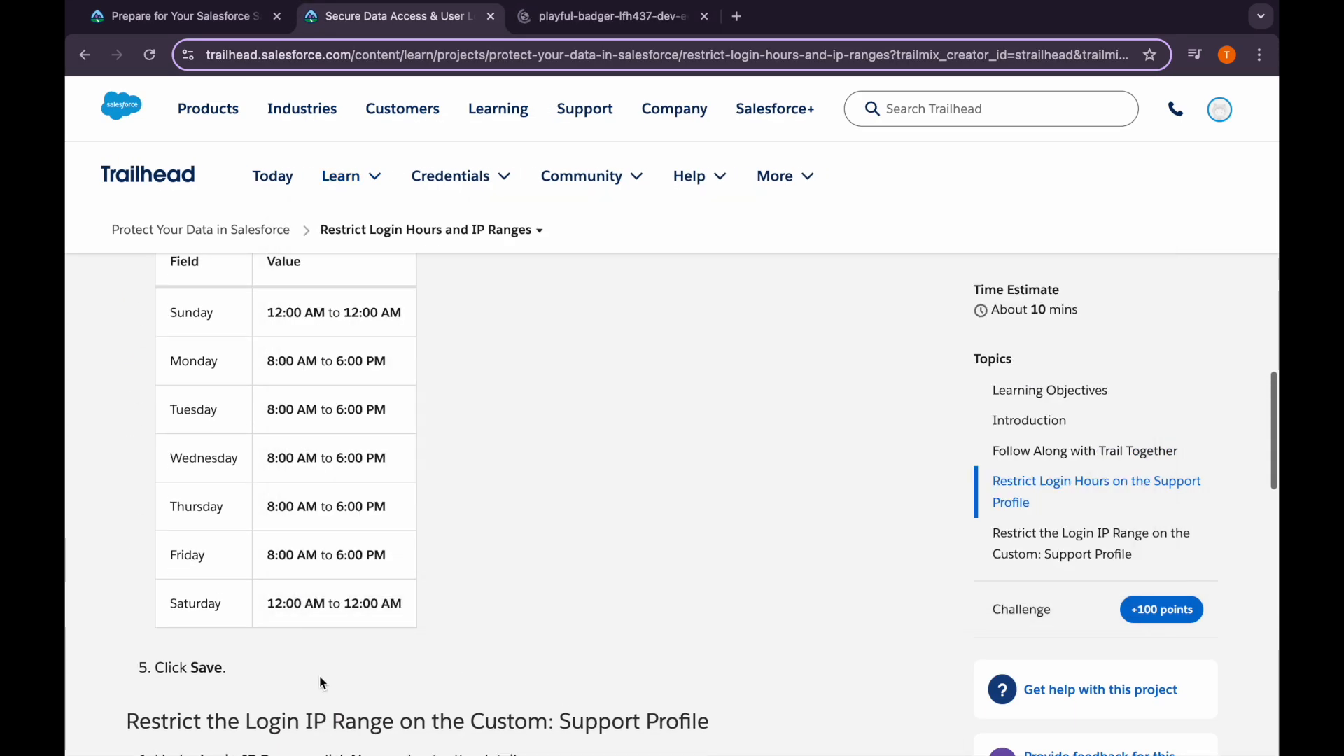
pyautogui.scroll(20, 319, 675)
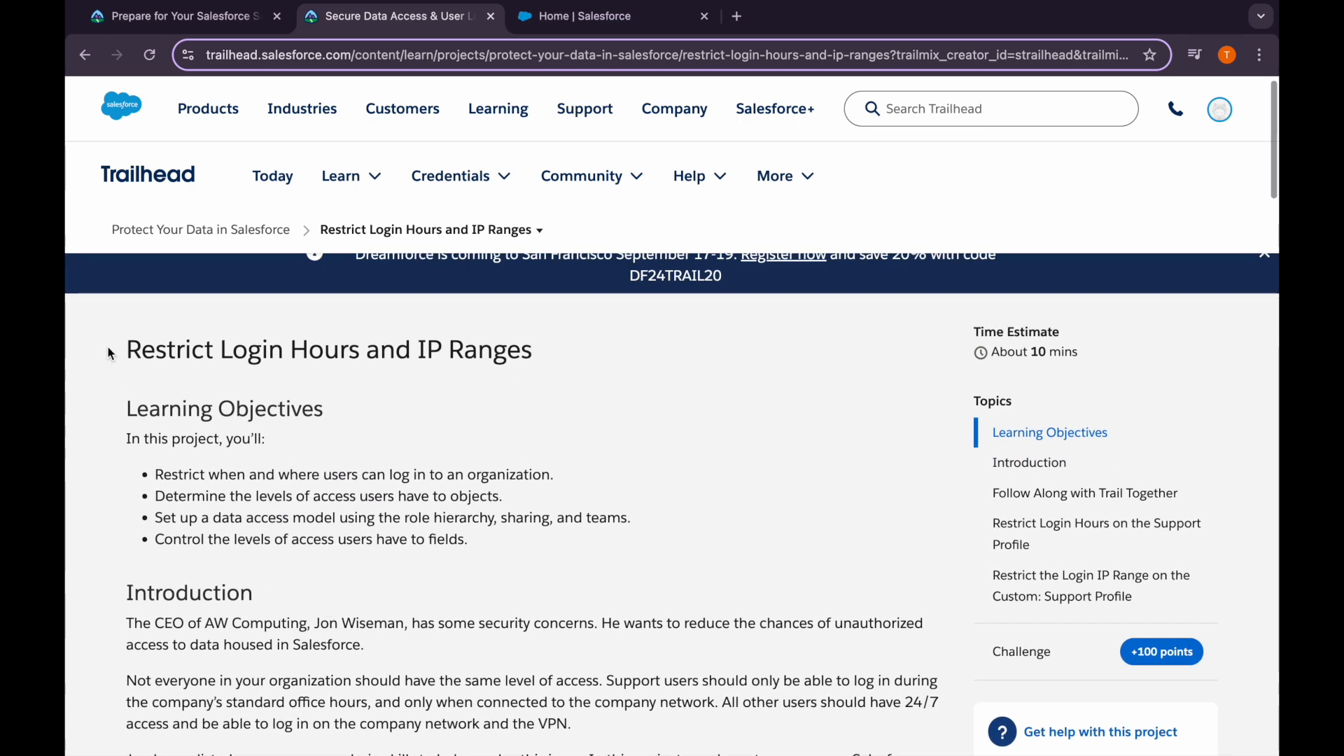
pyautogui.scroll(-20, 531, 396)
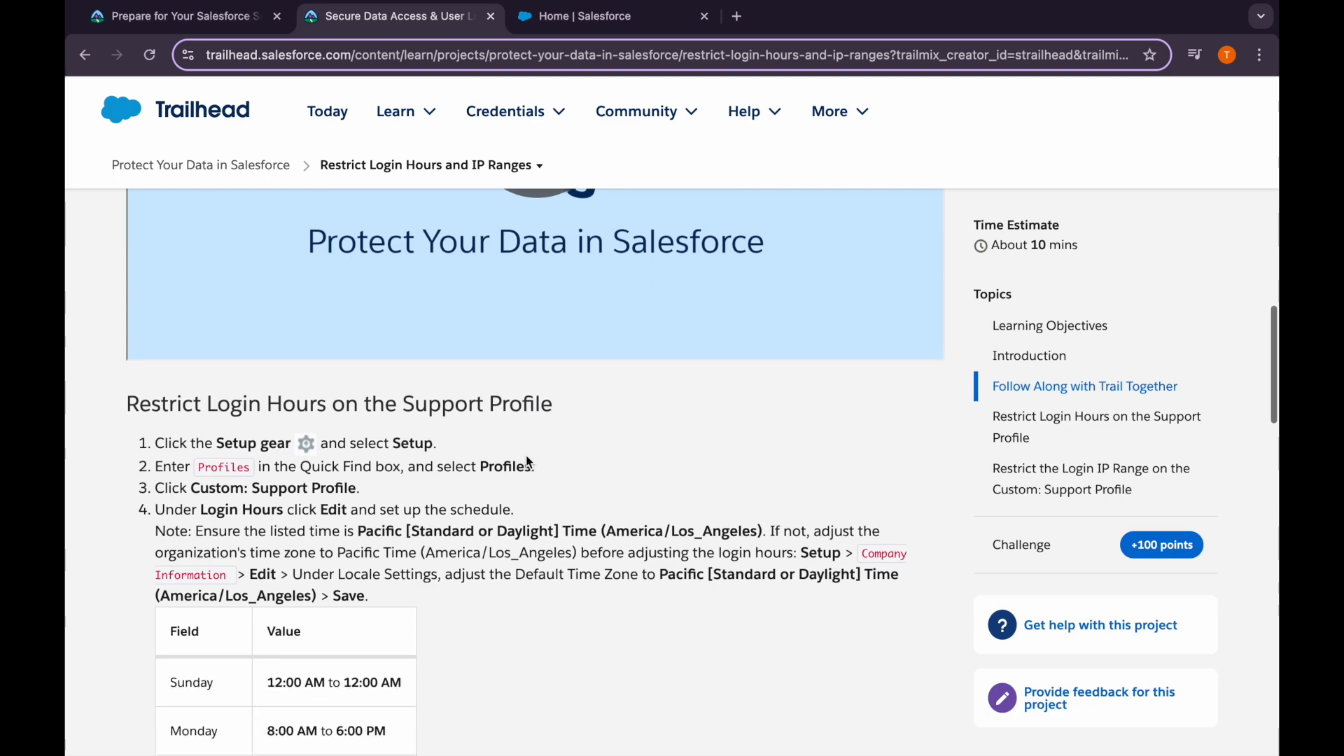
pyautogui.scroll(2, 526, 455)
pyautogui.scroll(20, 527, 456)
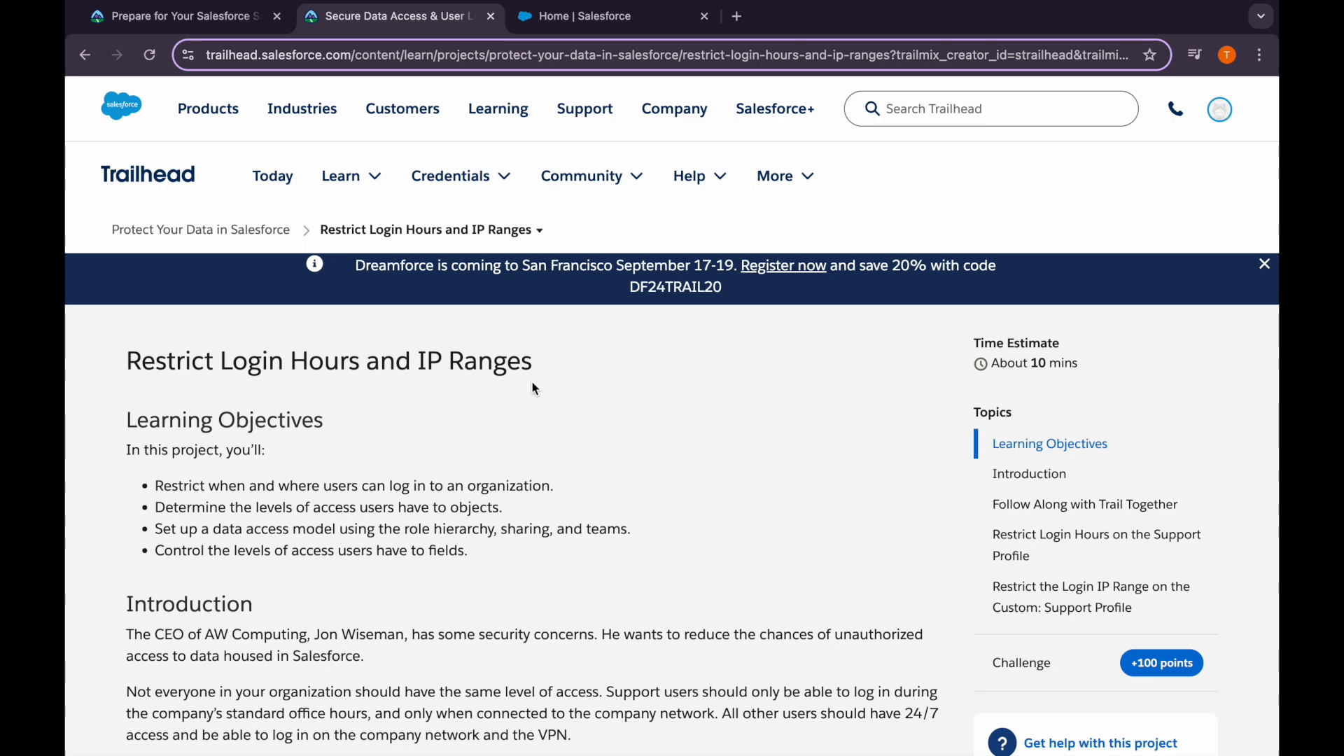
pyautogui.scroll(-4, 507, 432)
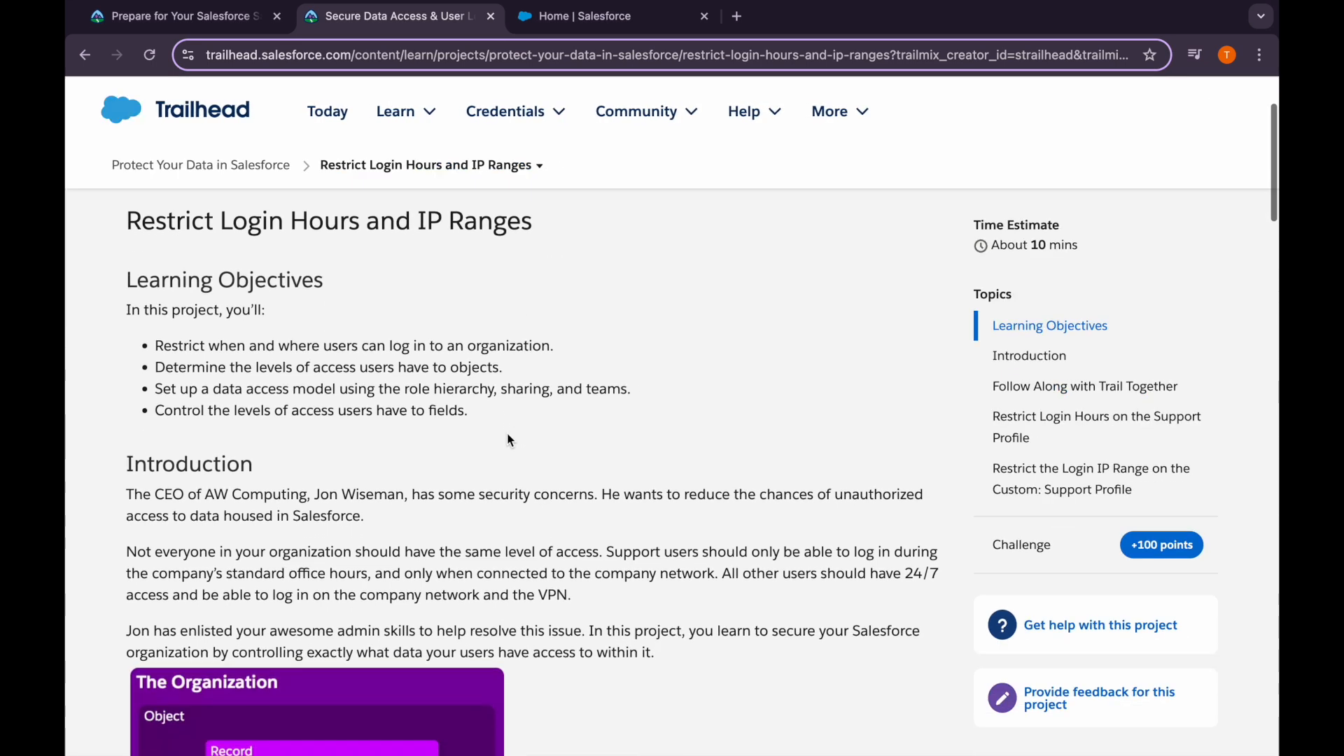
pyautogui.scroll(-4, 509, 438)
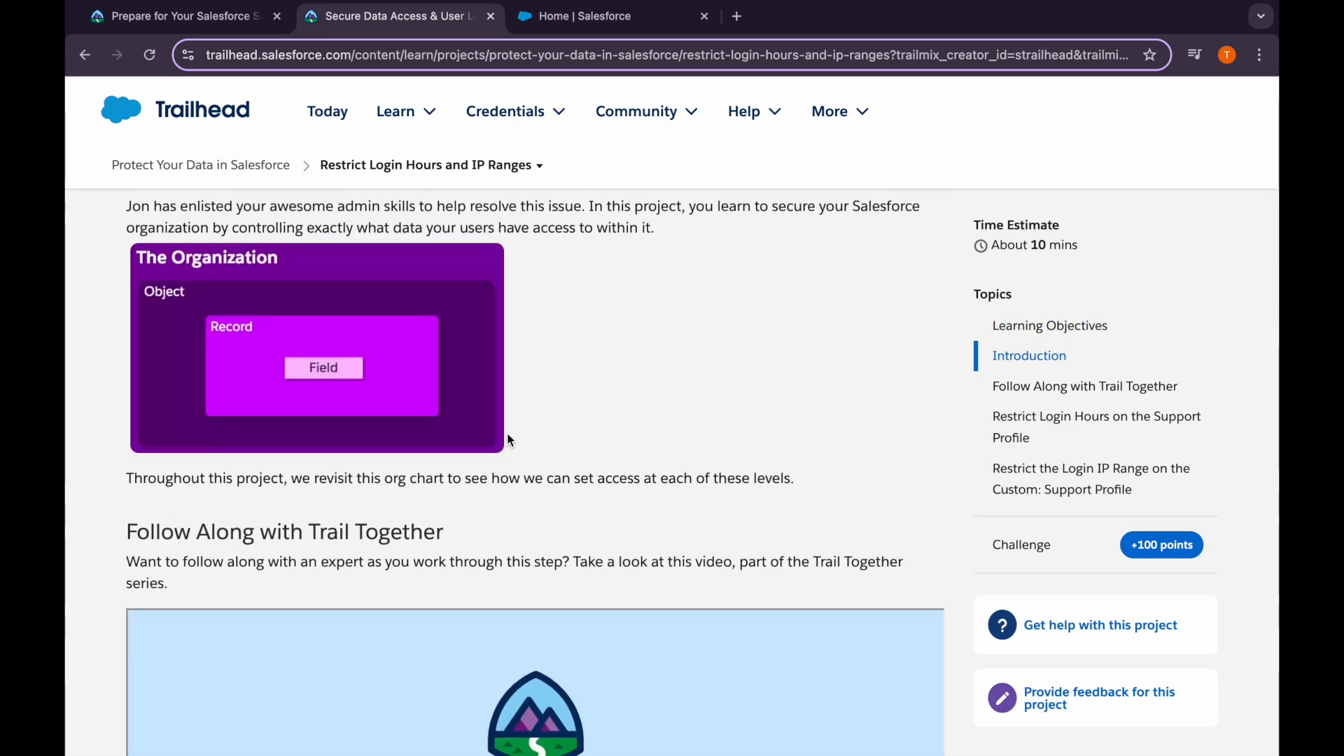
pyautogui.scroll(-7, 504, 549)
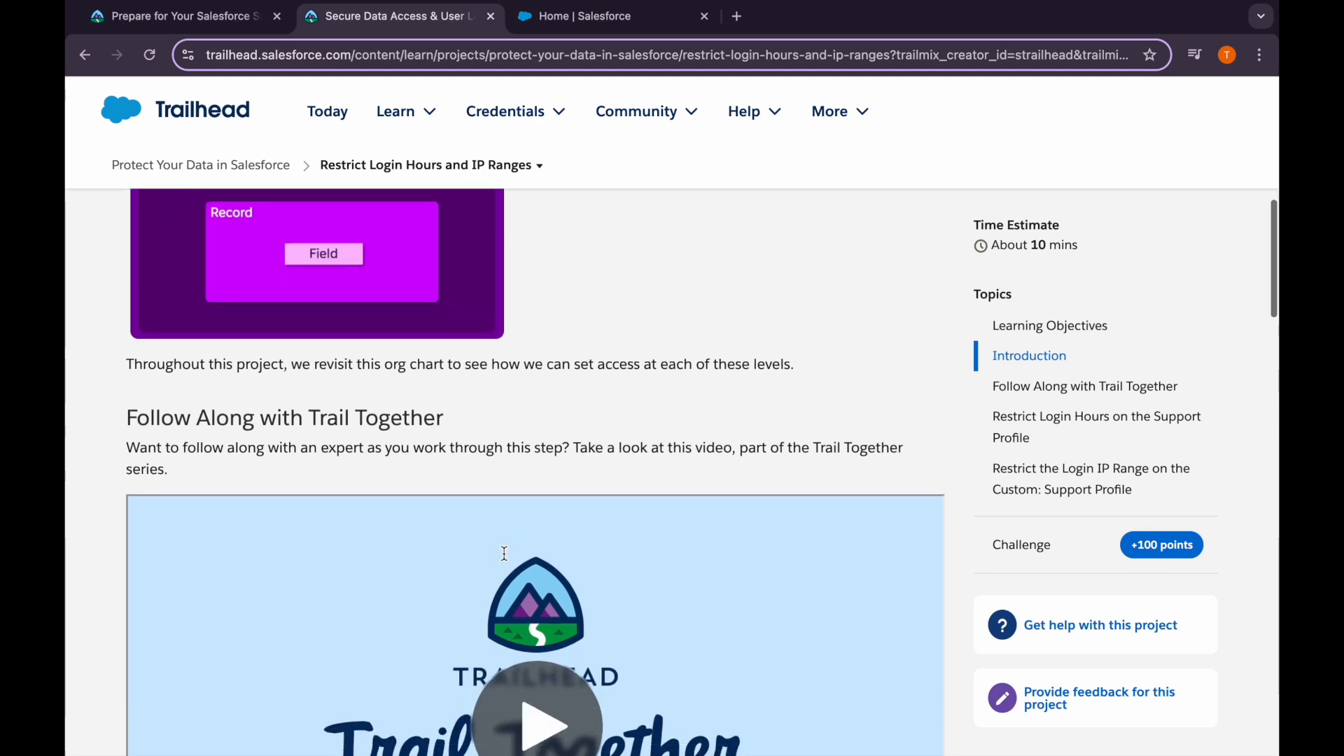
pyautogui.scroll(-4, 505, 555)
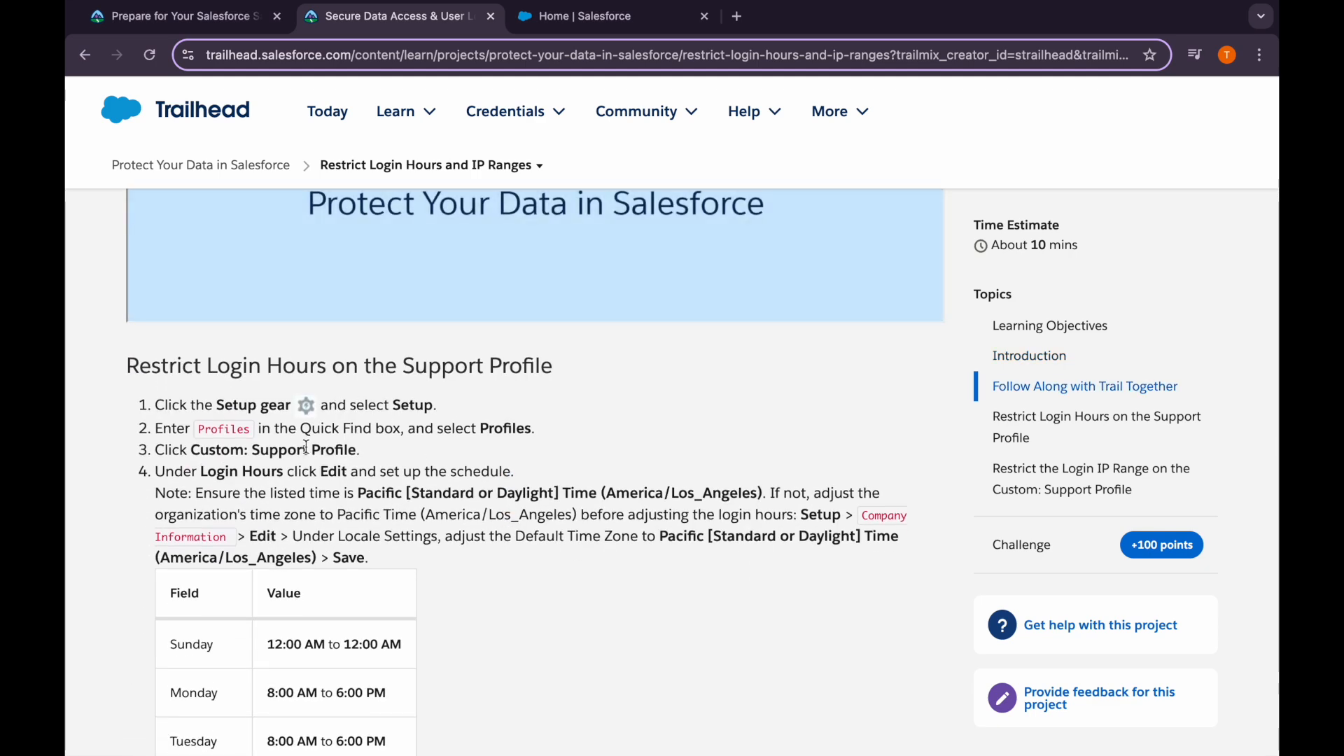
pyautogui.moveTo(191, 450); pyautogui.dragTo(371, 458)
pyautogui.click(371, 459)
pyautogui.scroll(-1, 299, 499)
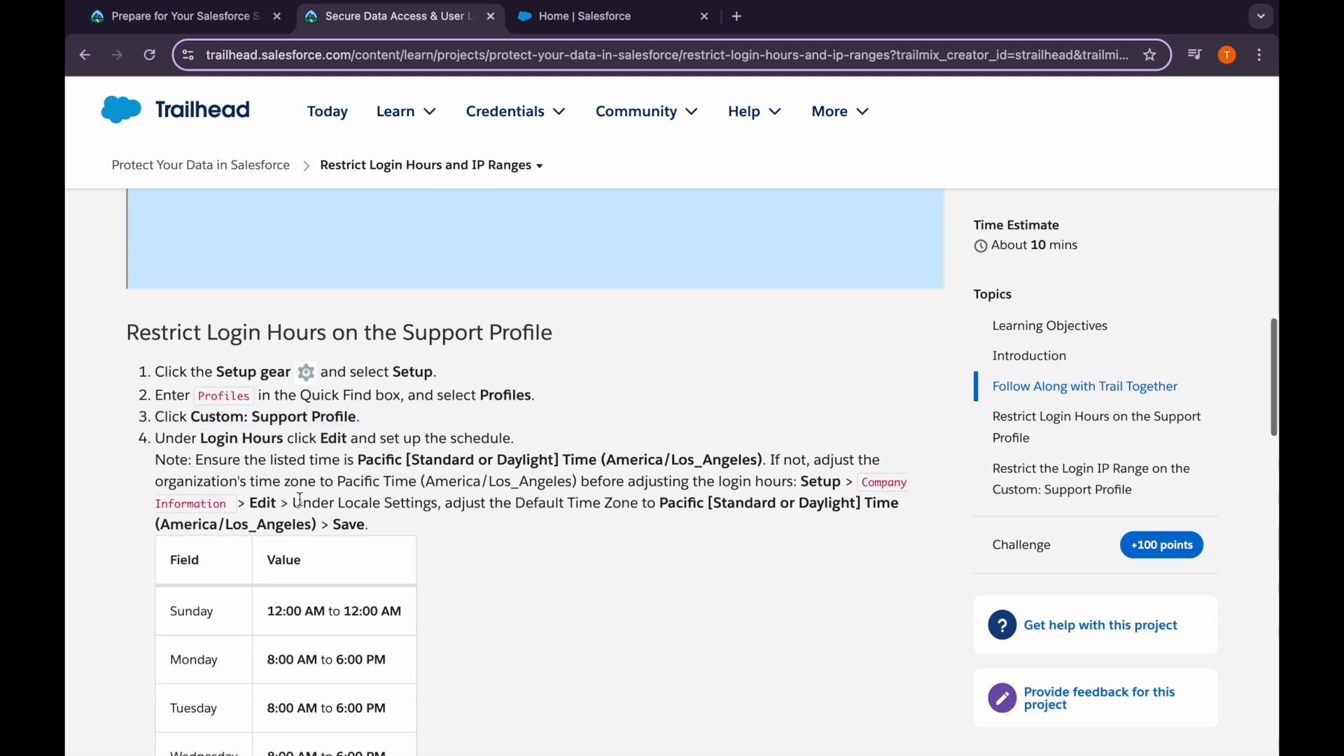
pyautogui.moveTo(202, 439); pyautogui.dragTo(311, 441)
pyautogui.click(338, 443)
# In the org, dismiss the notification prompt and open Setup in a new tab
pyautogui.click(553, 16)
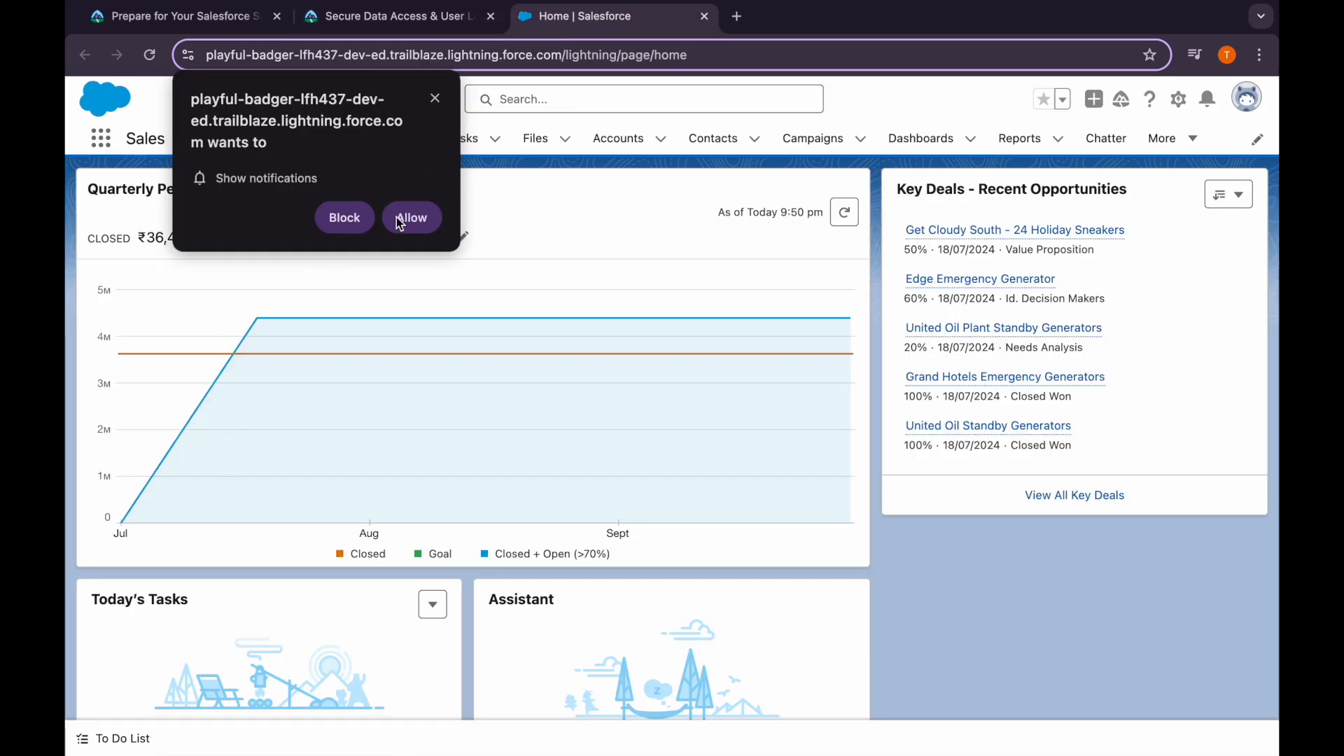
pyautogui.click(435, 98)
pyautogui.click(1180, 99)
pyautogui.click(1057, 156)
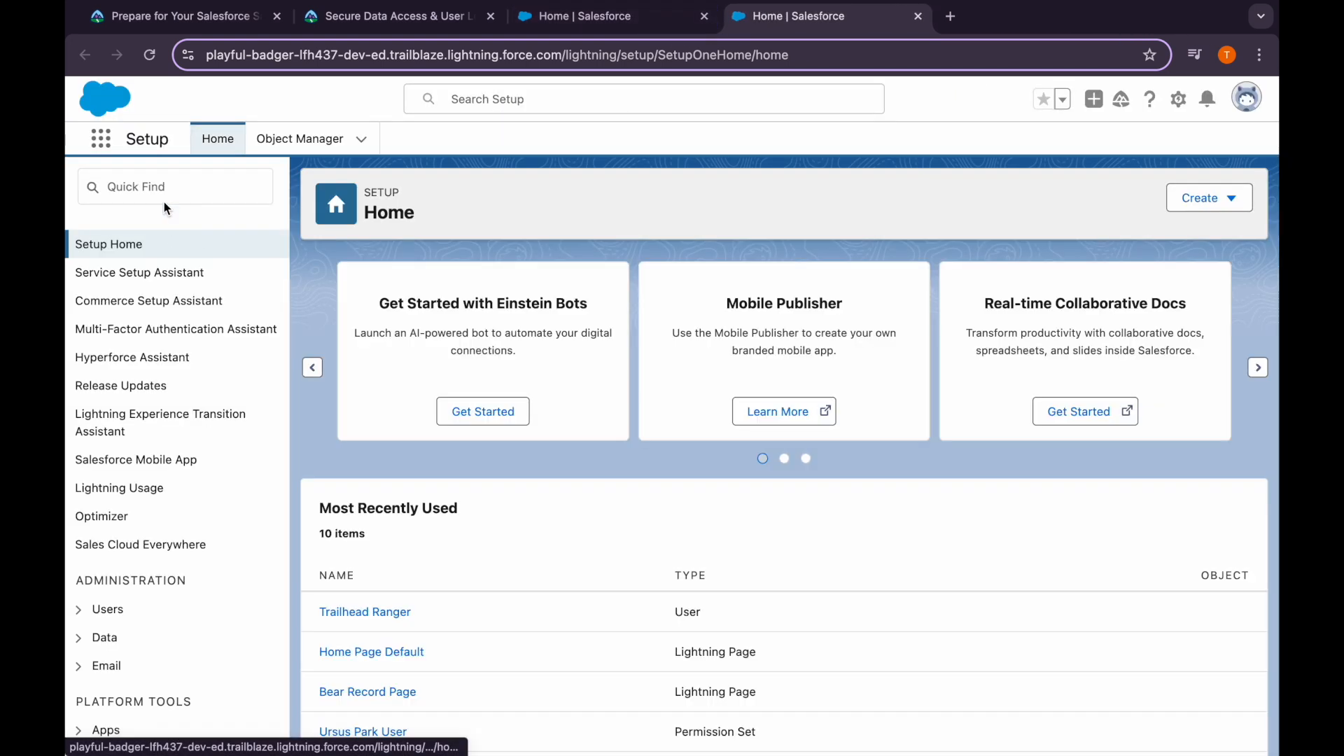
# Search Quick Find for 'profile' to reach the Profiles list
pyautogui.click(162, 197)
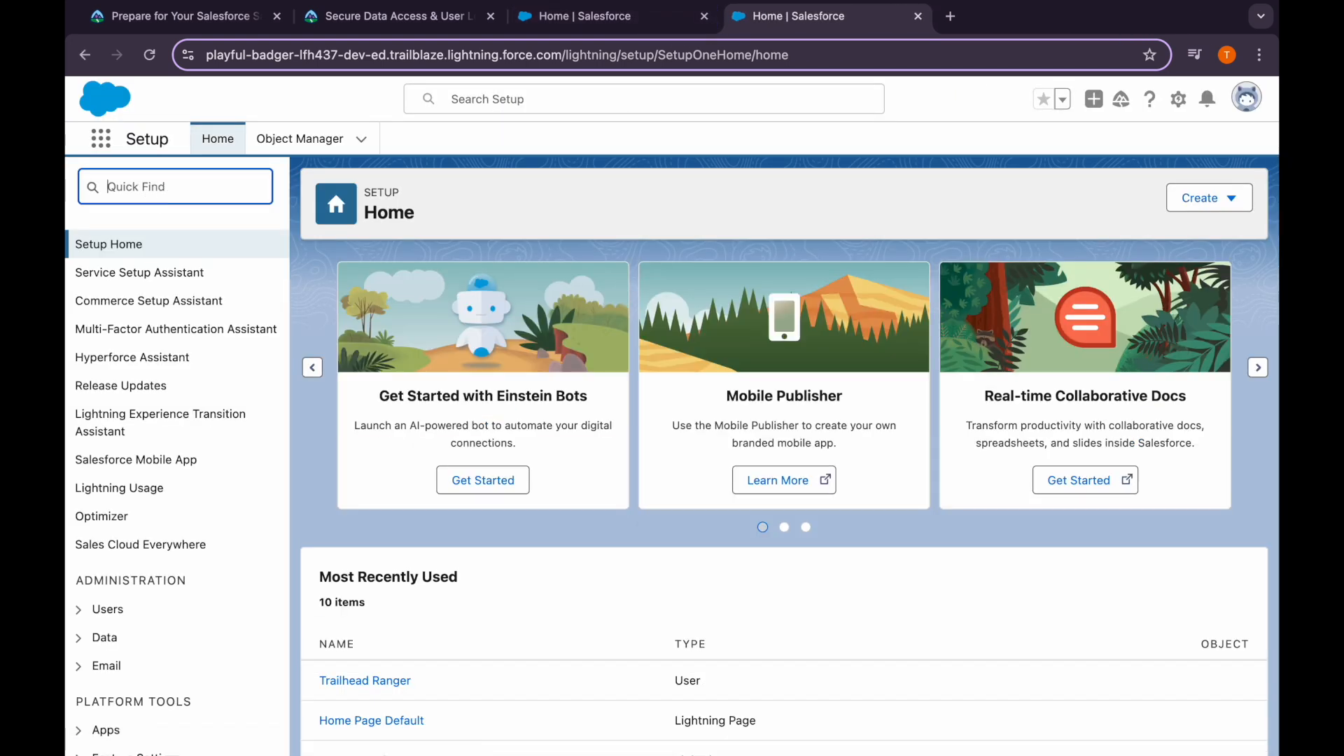
pyautogui.write('p')
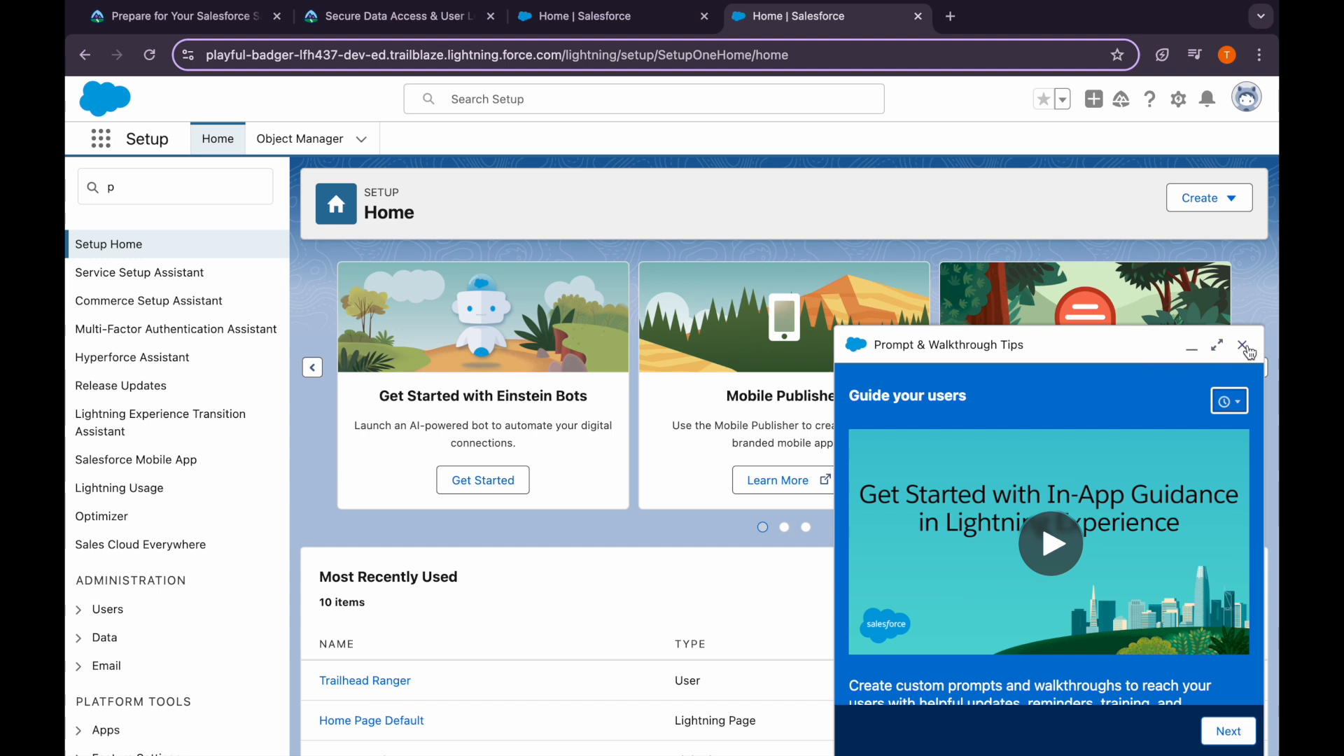
pyautogui.click(1241, 346)
pyautogui.write('rofile')
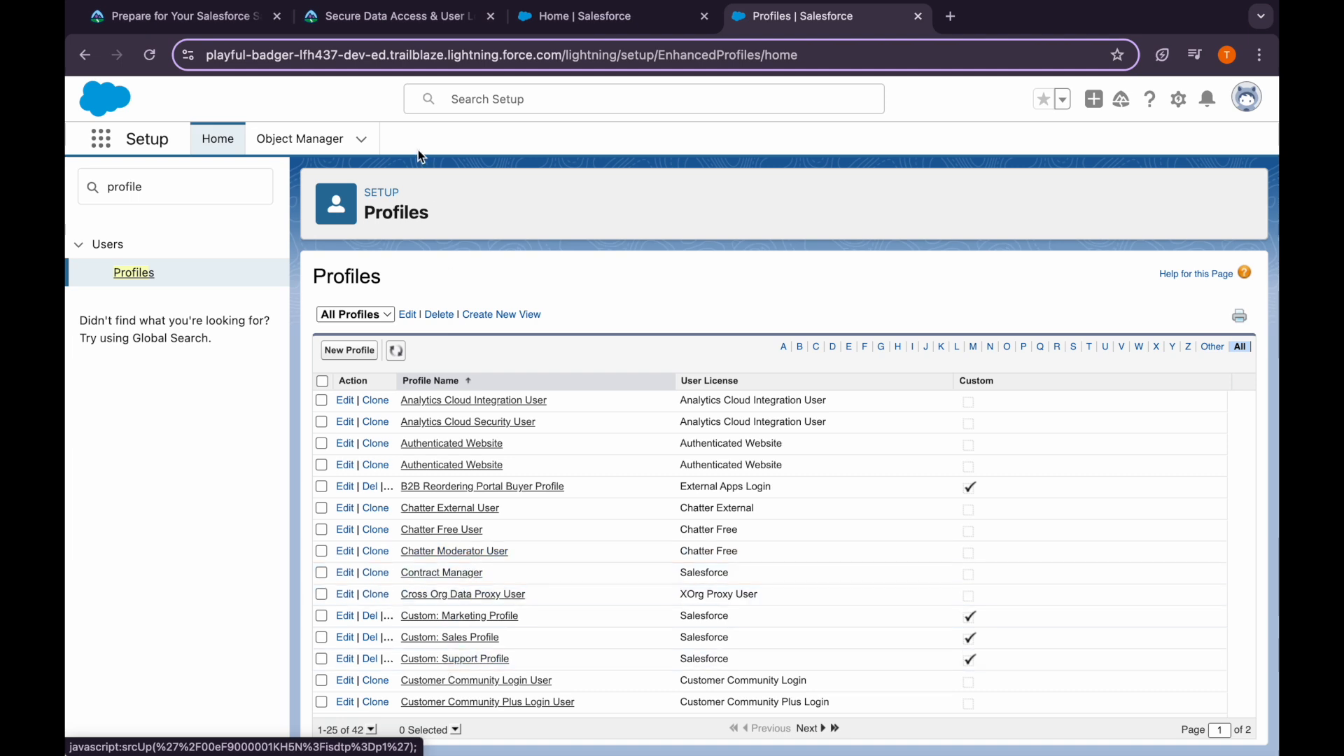
# Open the Custom: Support Profile detail page and look through it
pyautogui.click(371, 21)
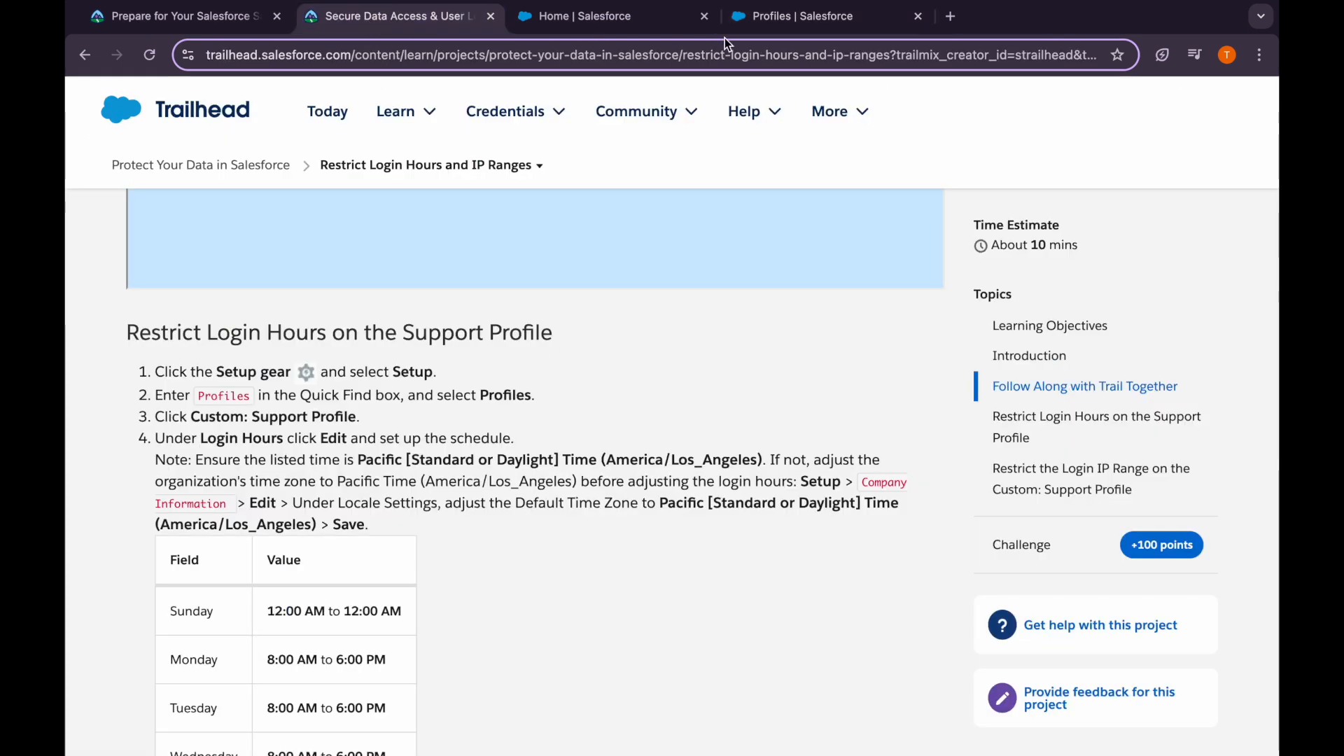
pyautogui.click(784, 16)
pyautogui.click(479, 661)
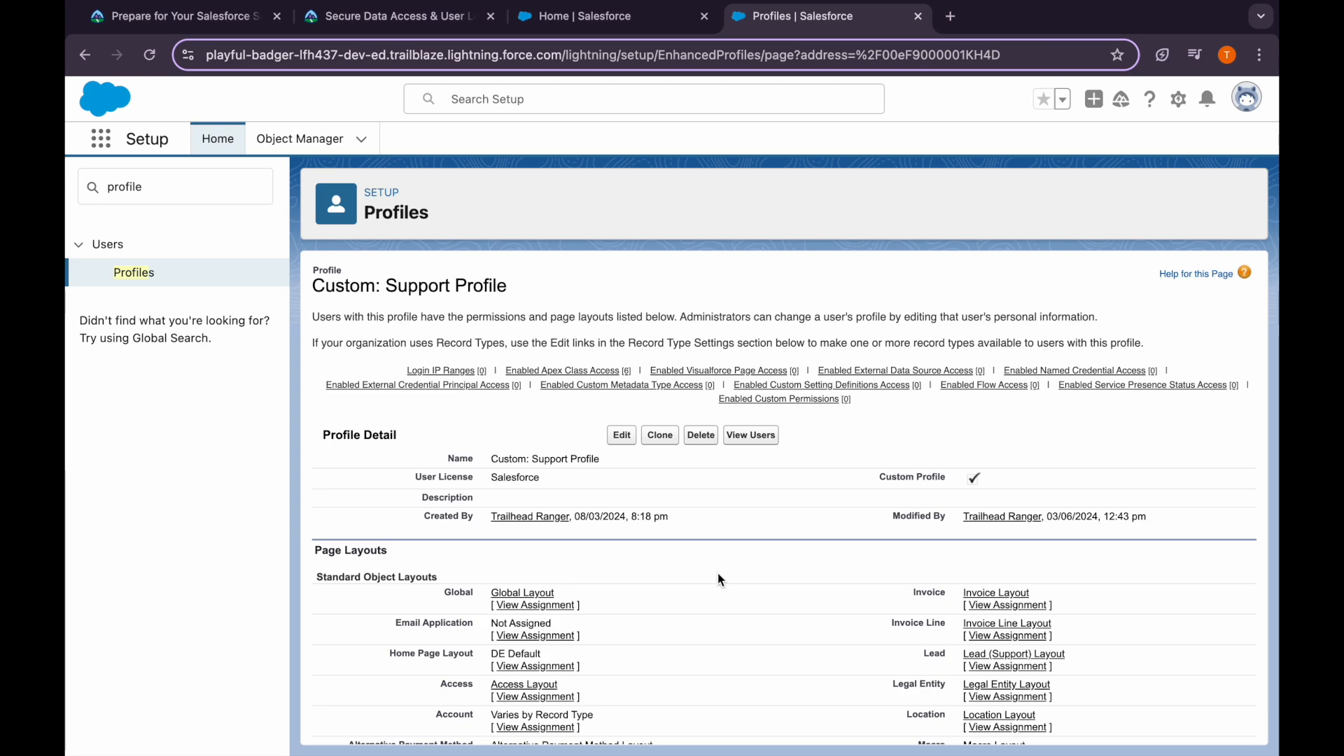
pyautogui.scroll(-15, 700, 592)
pyautogui.scroll(5, 700, 592)
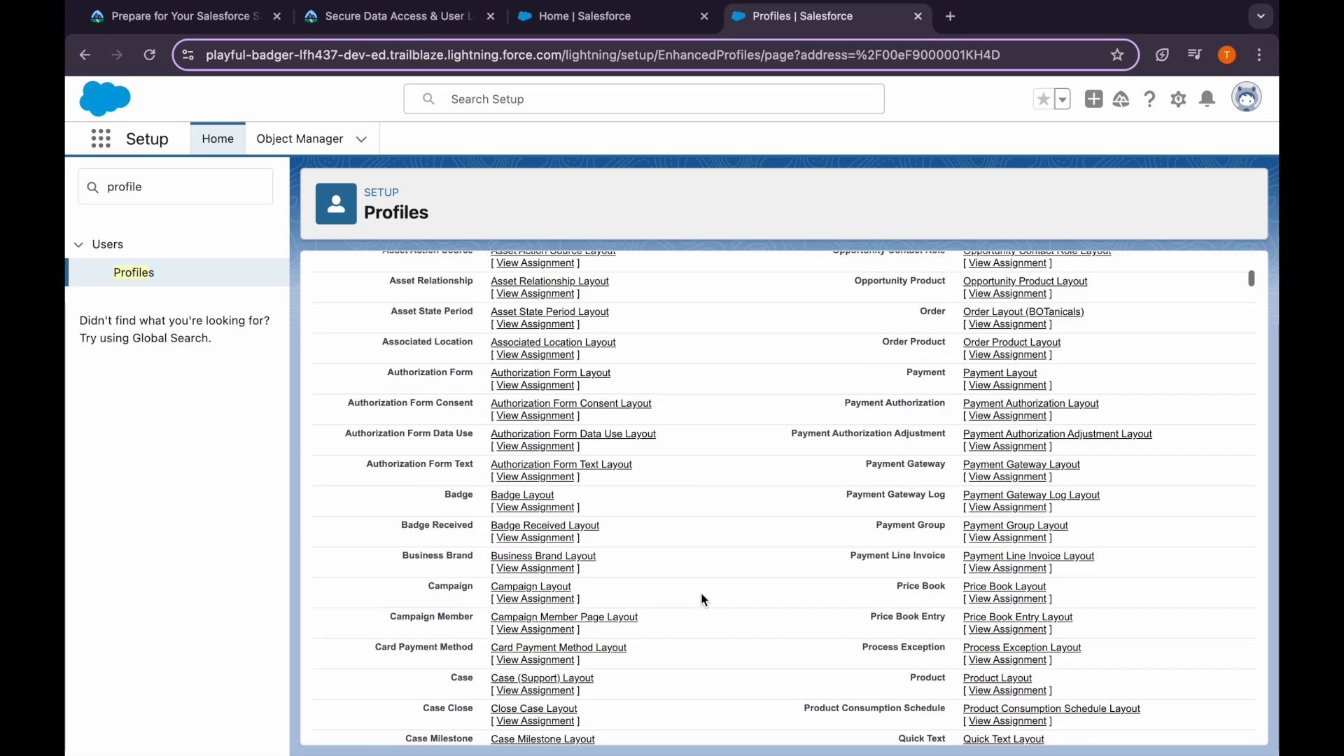
pyautogui.scroll(10, 704, 600)
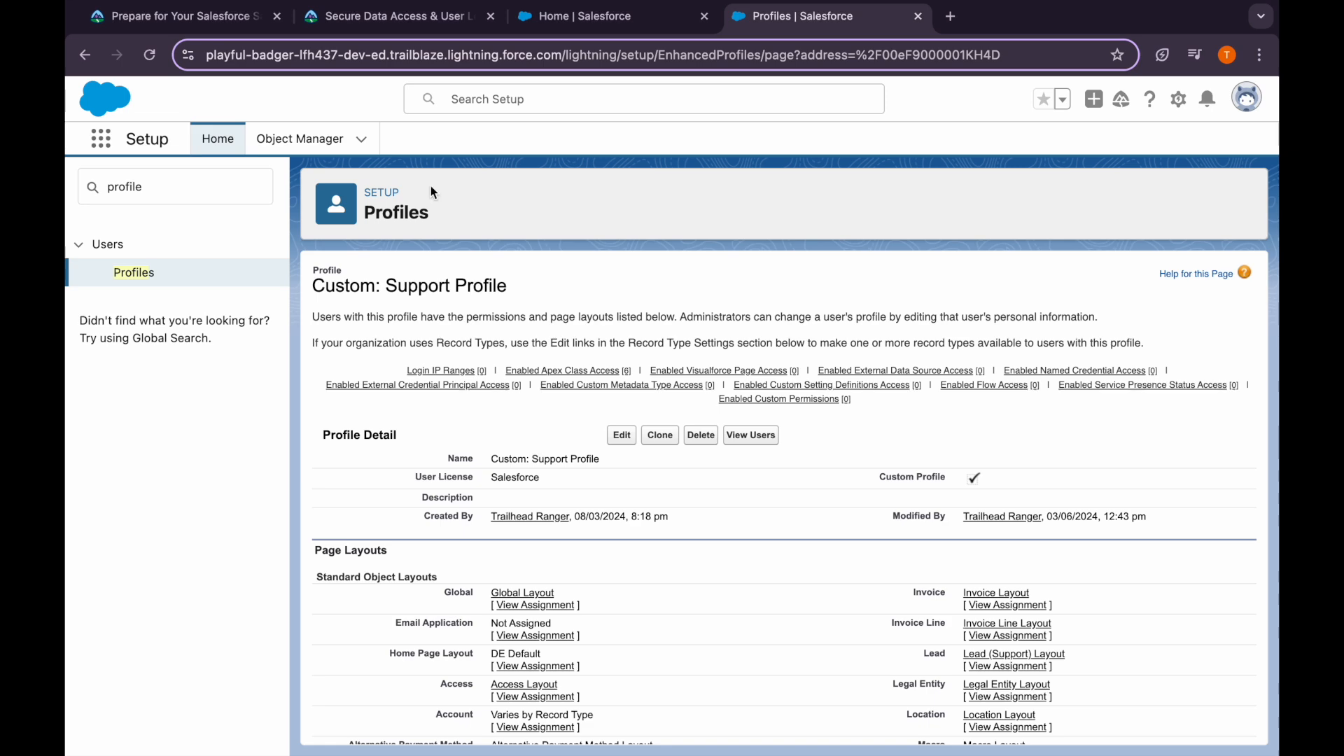
# Recheck the Trailhead steps, then go back from the profile to the full Profiles list
pyautogui.click(409, 10)
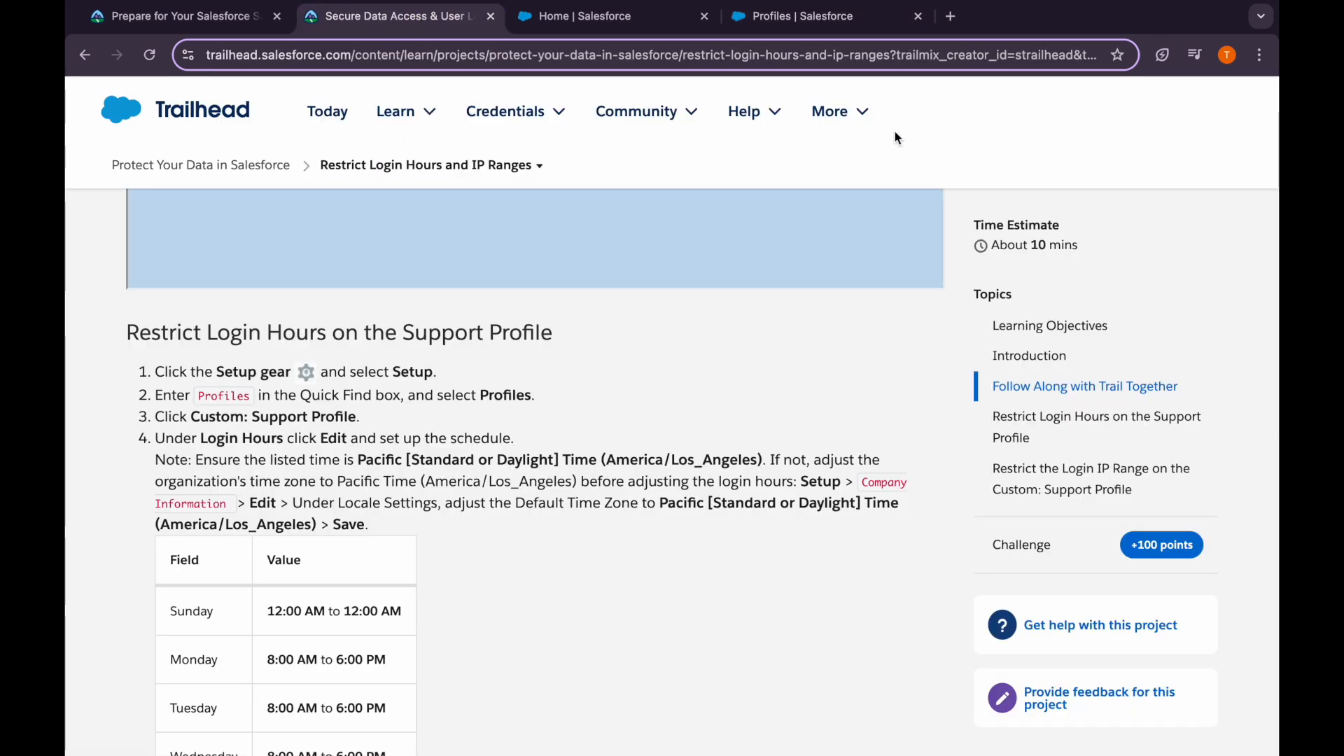
pyautogui.click(817, 20)
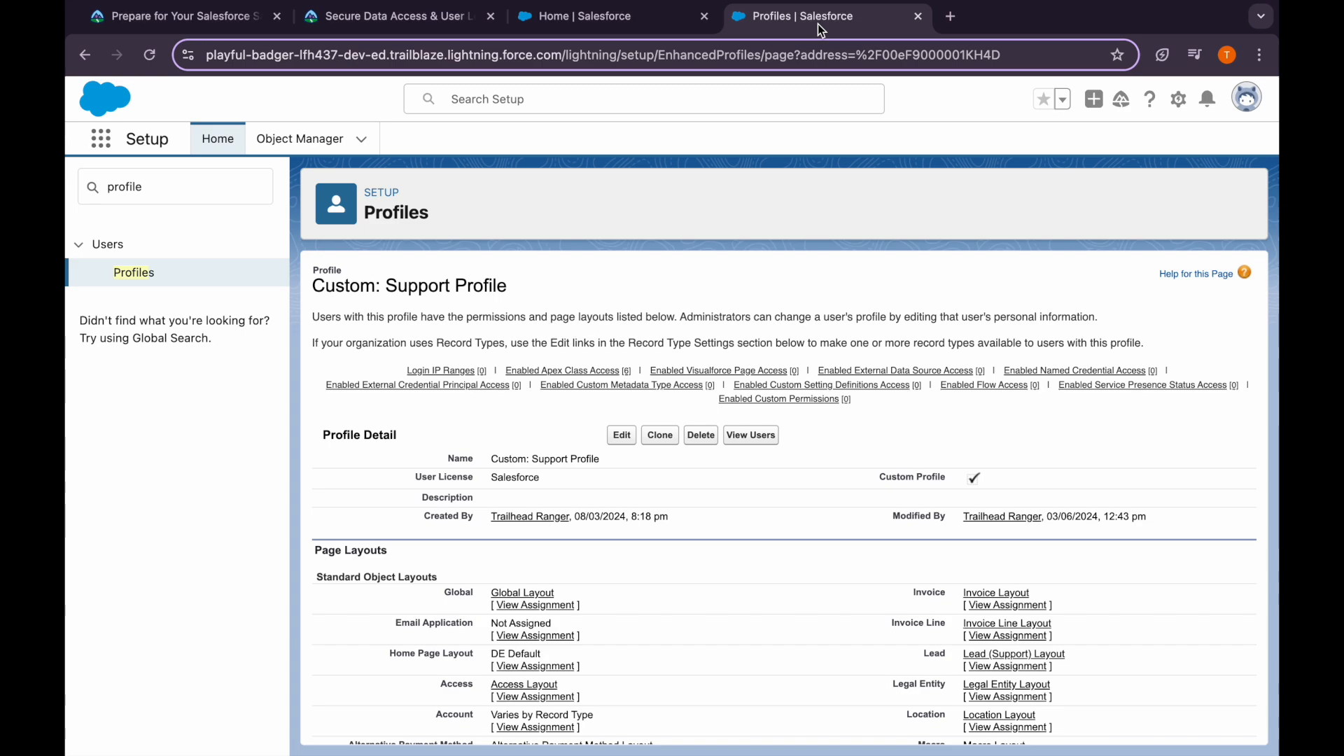
pyautogui.scroll(-20, 579, 563)
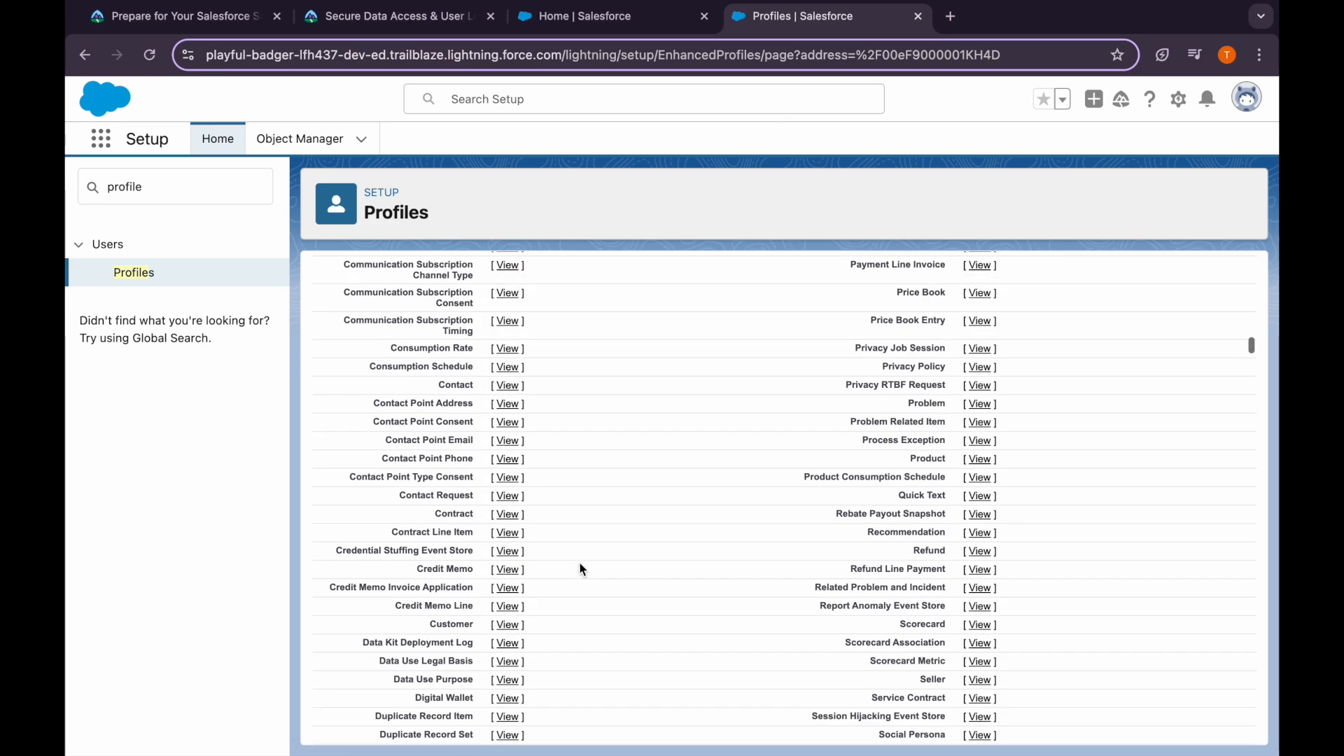
pyautogui.scroll(10, 580, 562)
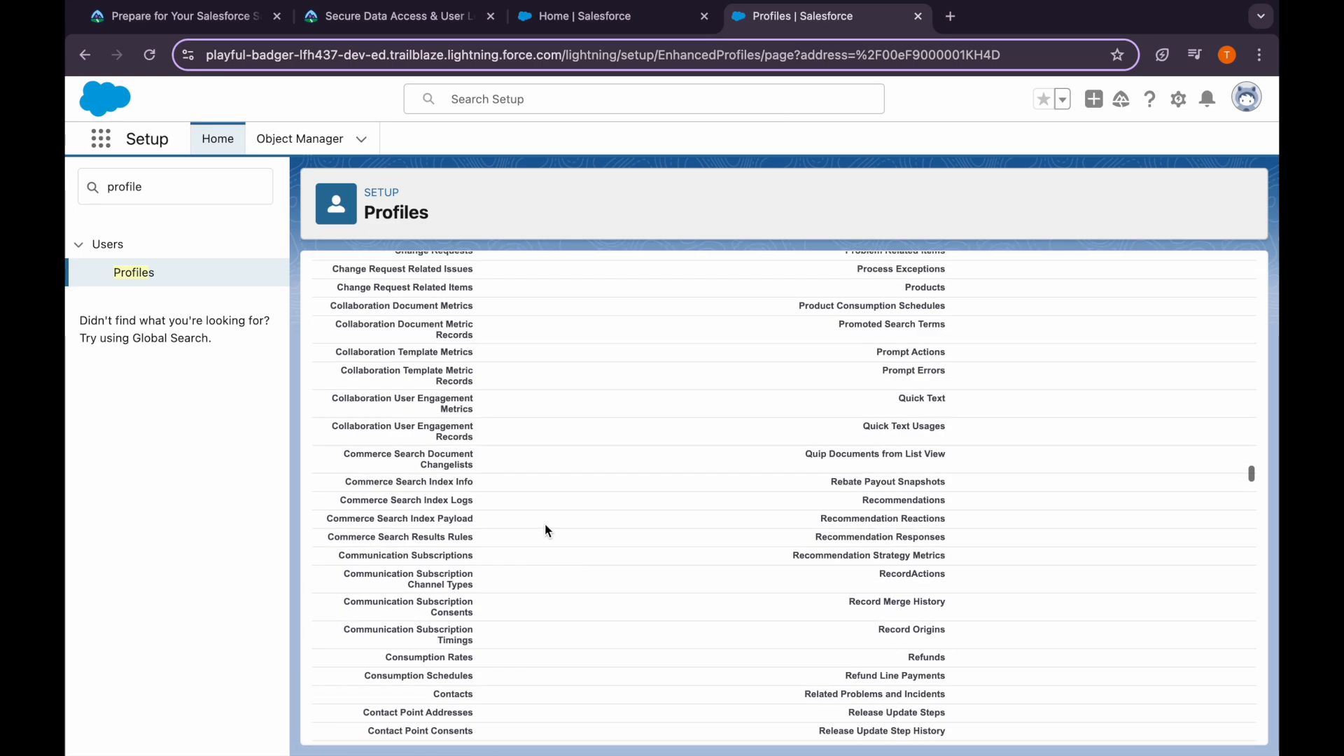
pyautogui.click(84, 69)
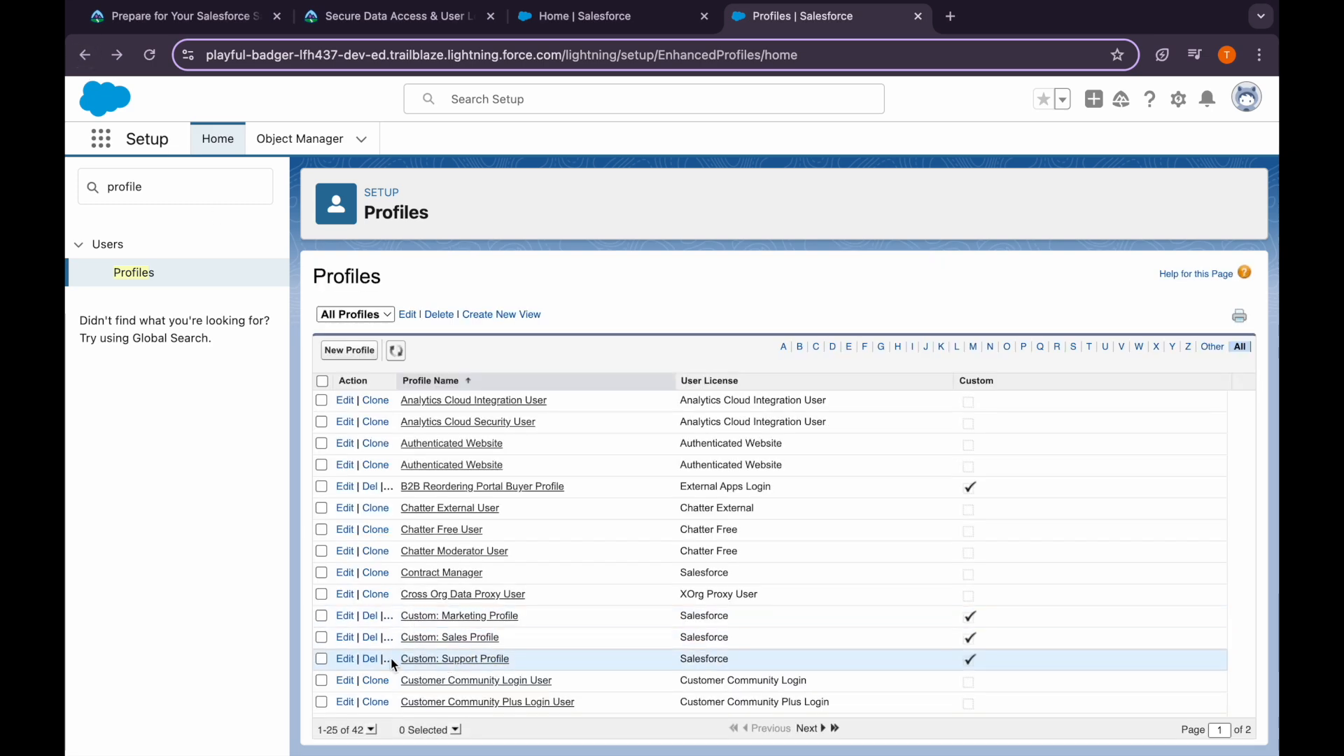
# Locate Login Hours on the Custom: Support Profile detail page and open its edit form
pyautogui.click(345, 659)
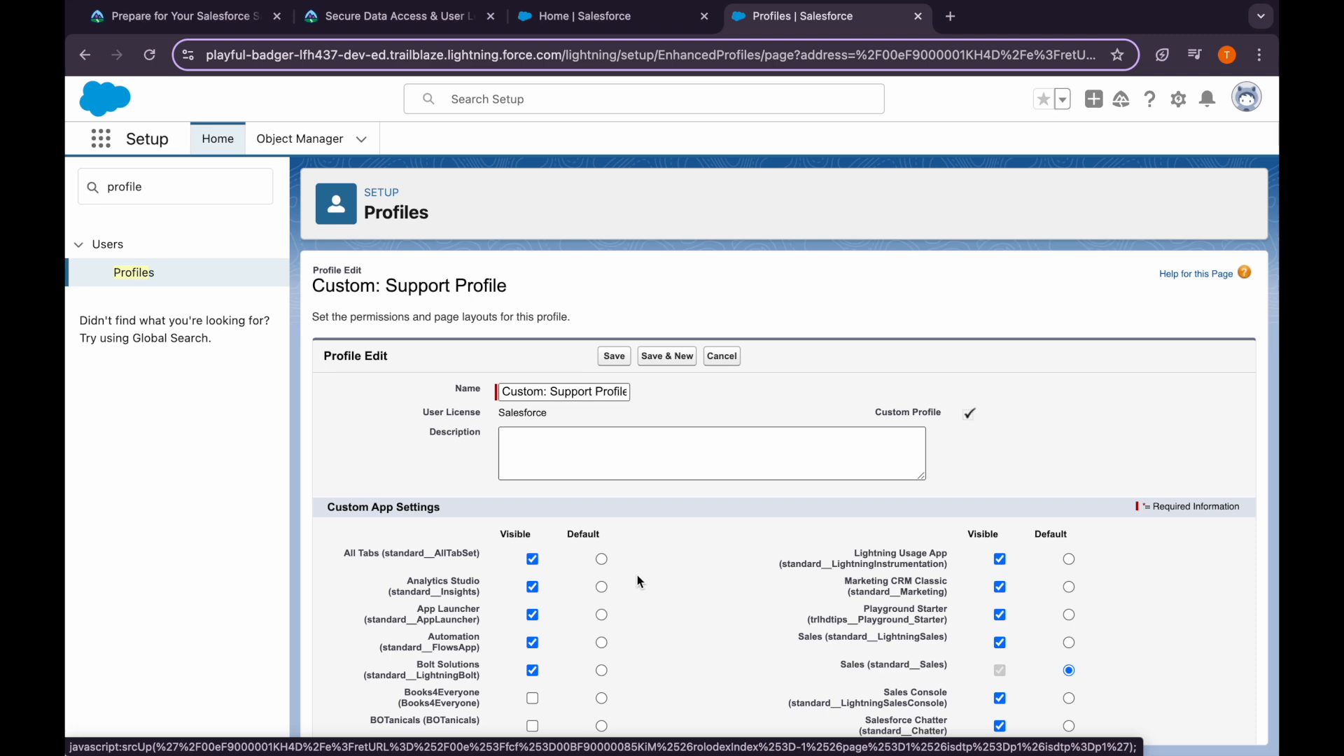
pyautogui.hotkey('ctrl', 'f')
pyautogui.write('login')
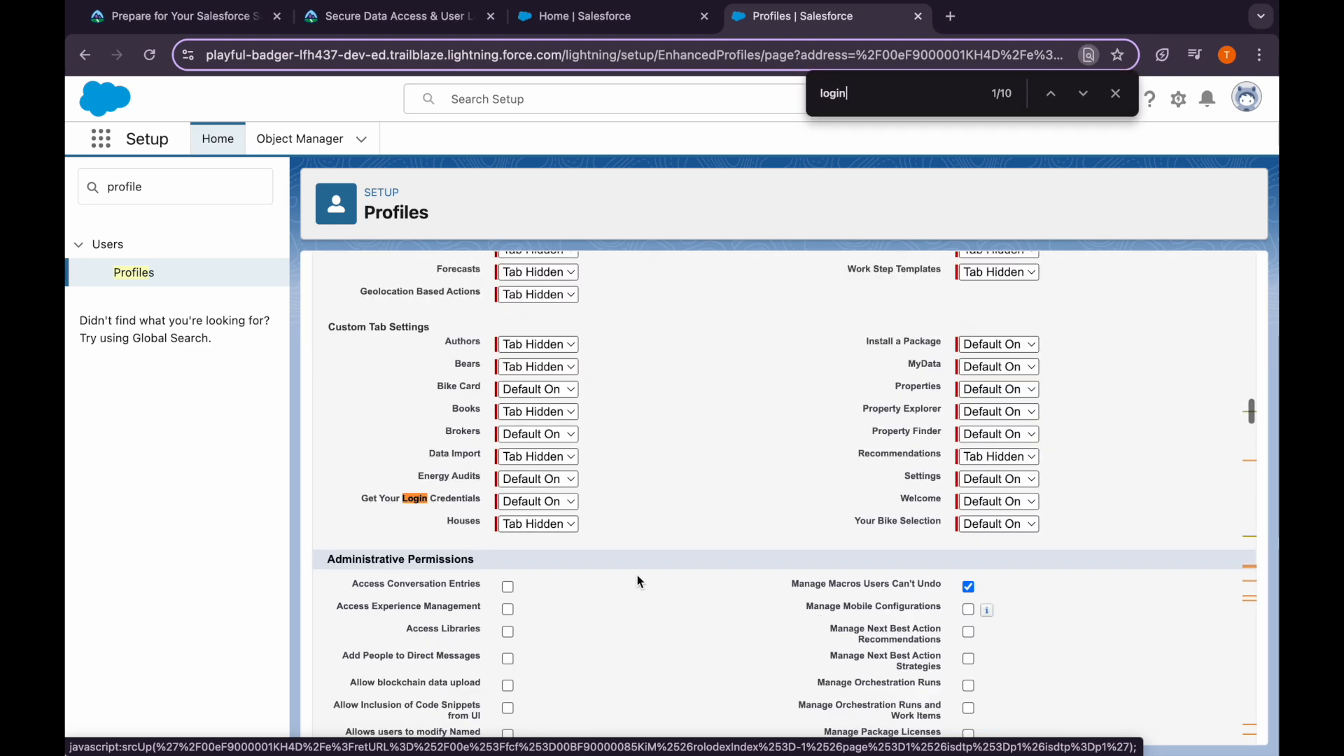
pyautogui.write(' hours')
pyautogui.press('super+a')
pyautogui.scroll(20, 665, 537)
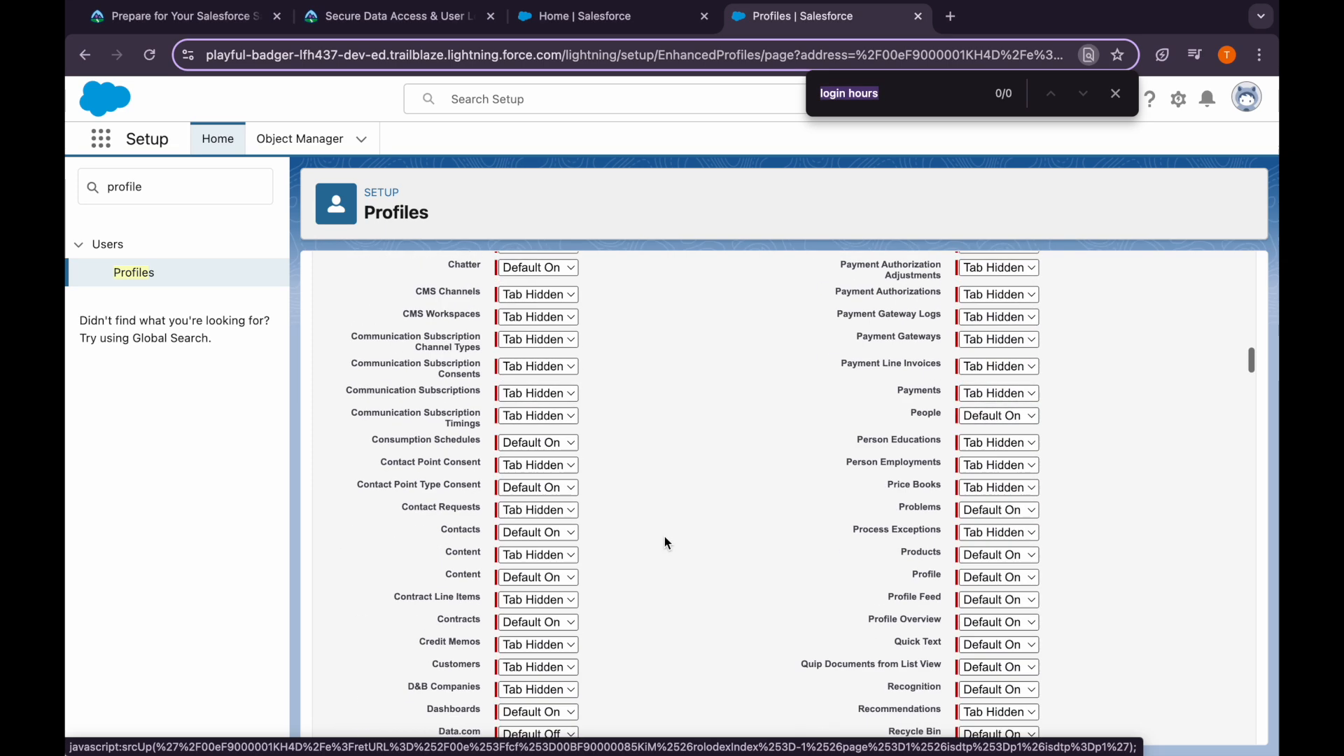
pyautogui.click(722, 356)
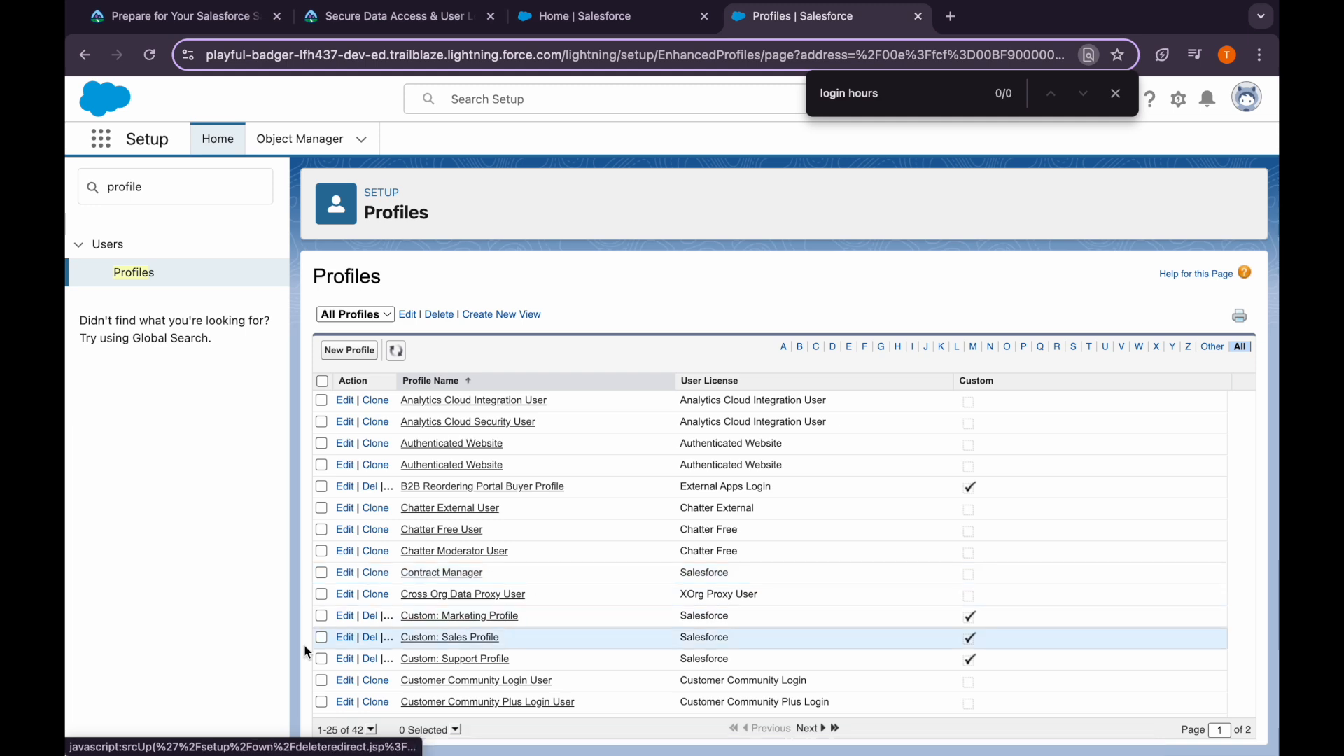
pyautogui.click(453, 660)
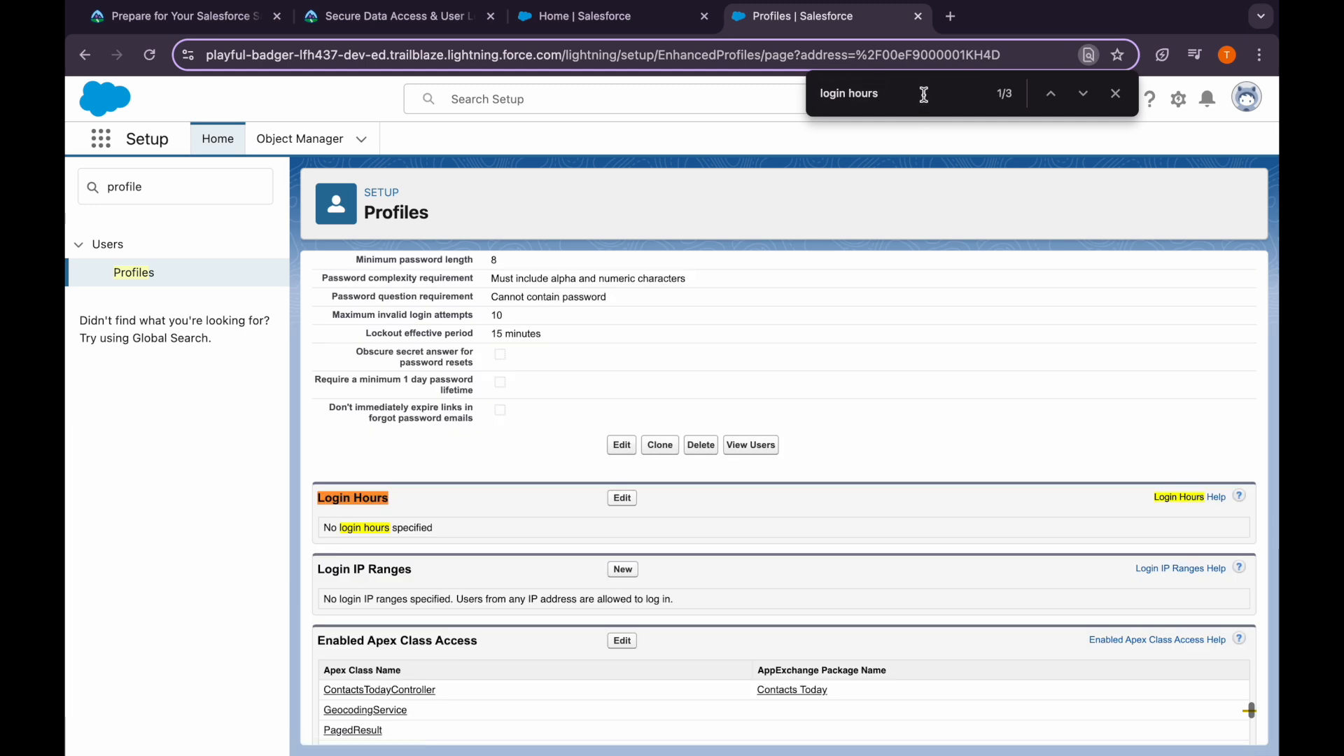
pyautogui.click(623, 501)
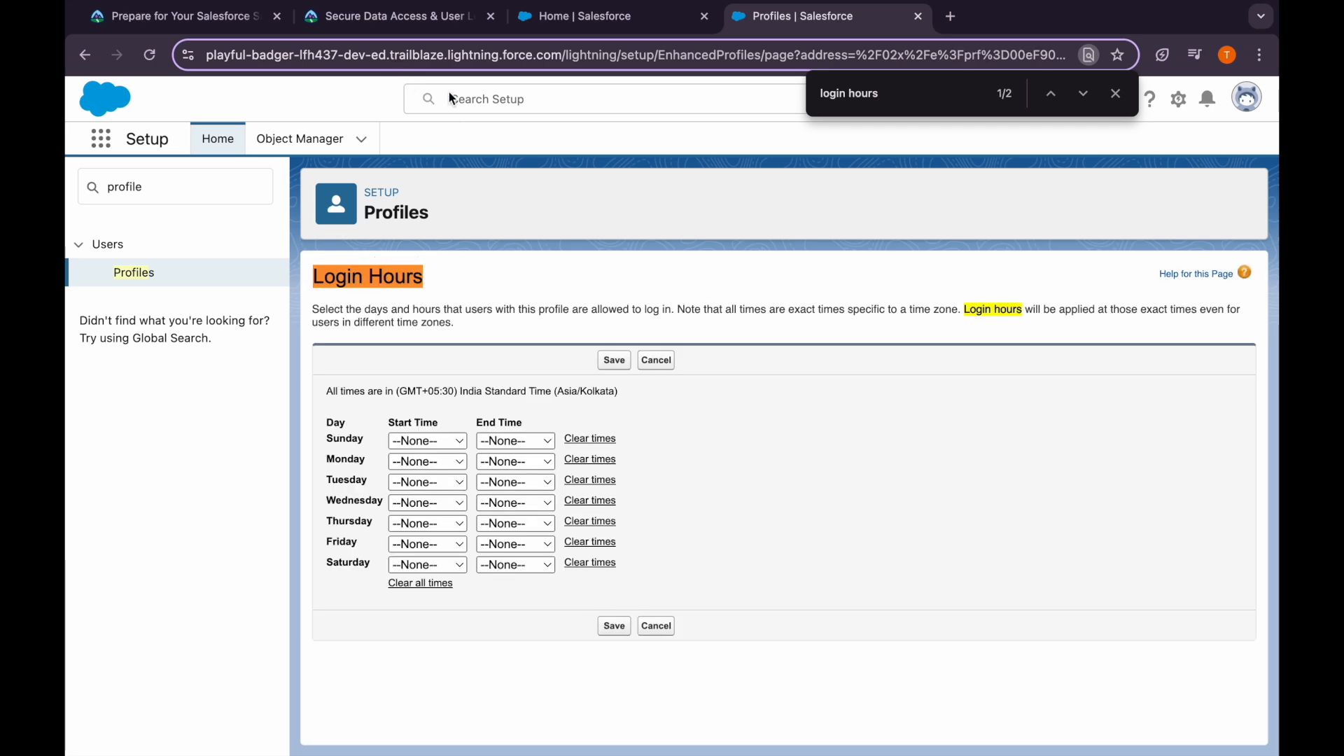
# Read the Trailhead lesson's time zone note and login-hours schedule
pyautogui.click(399, 16)
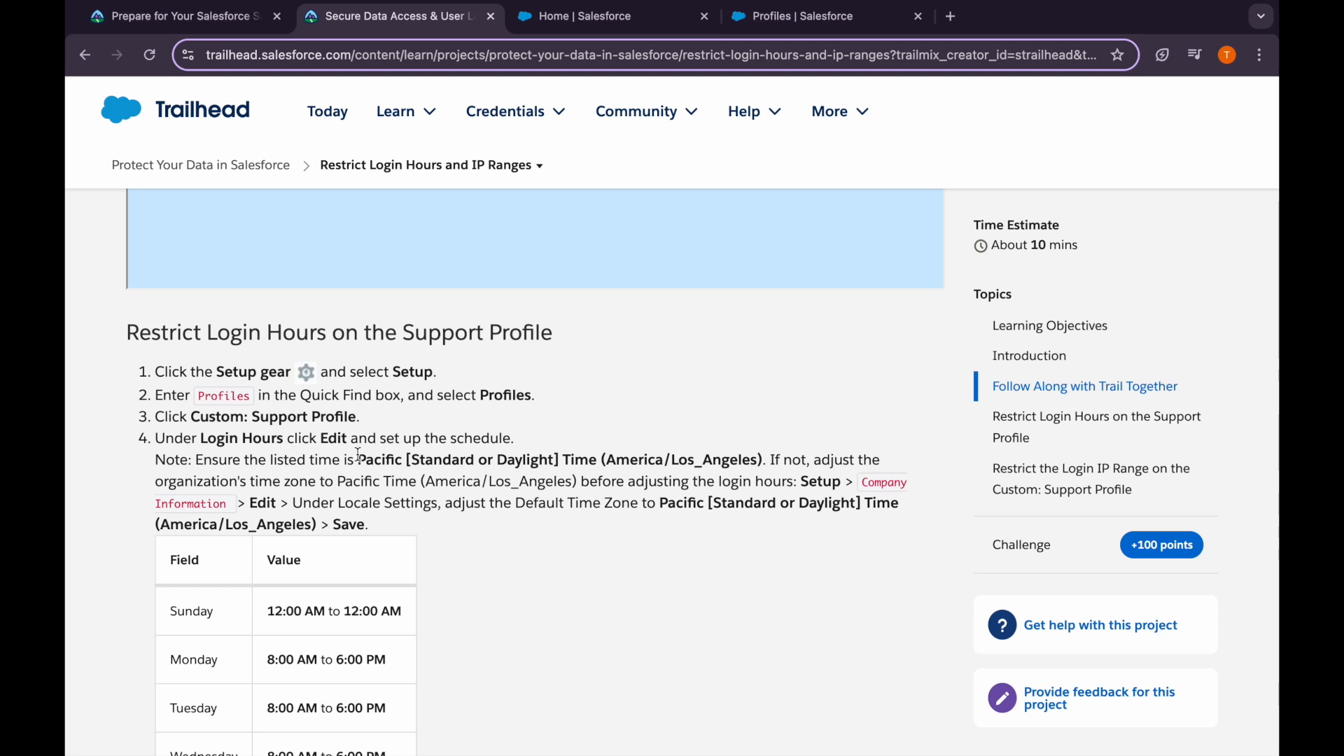
pyautogui.moveTo(220, 460); pyautogui.dragTo(379, 462)
pyautogui.click(379, 461)
pyautogui.scroll(-2, 350, 579)
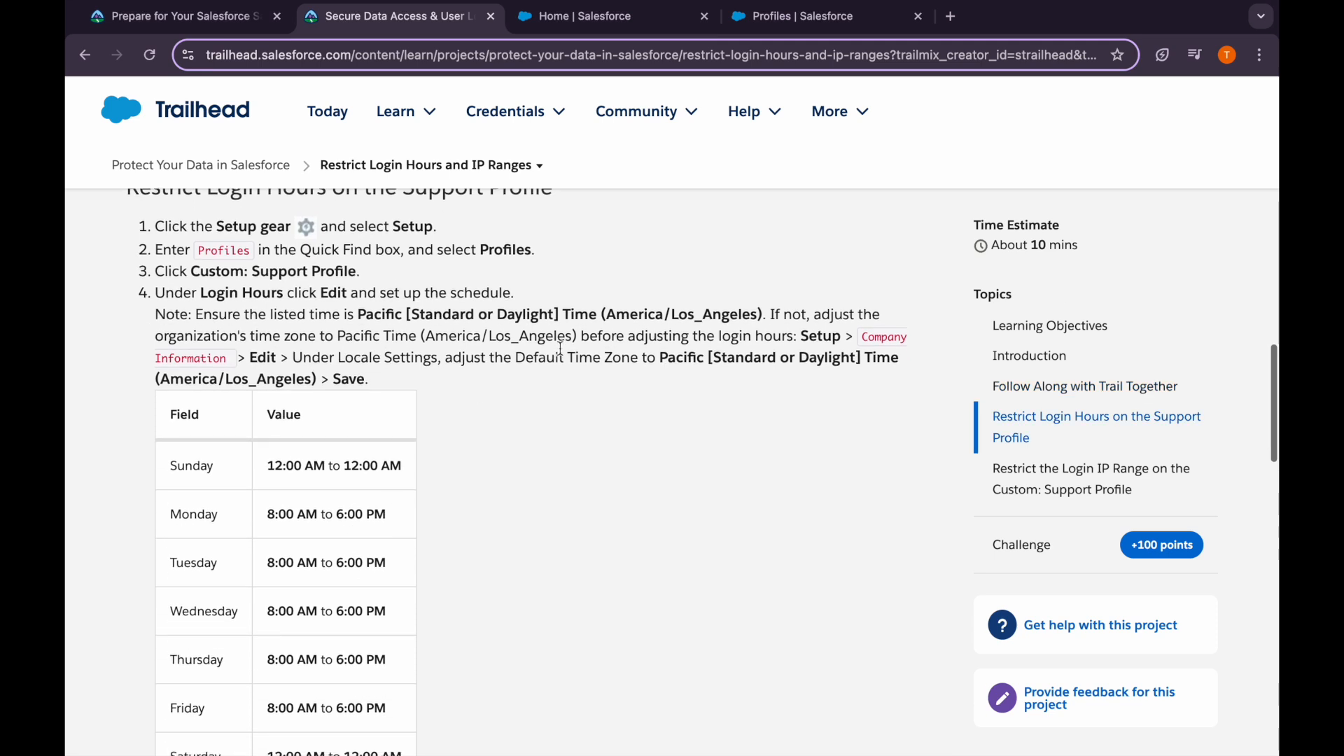
pyautogui.moveTo(266, 465); pyautogui.dragTo(420, 494)
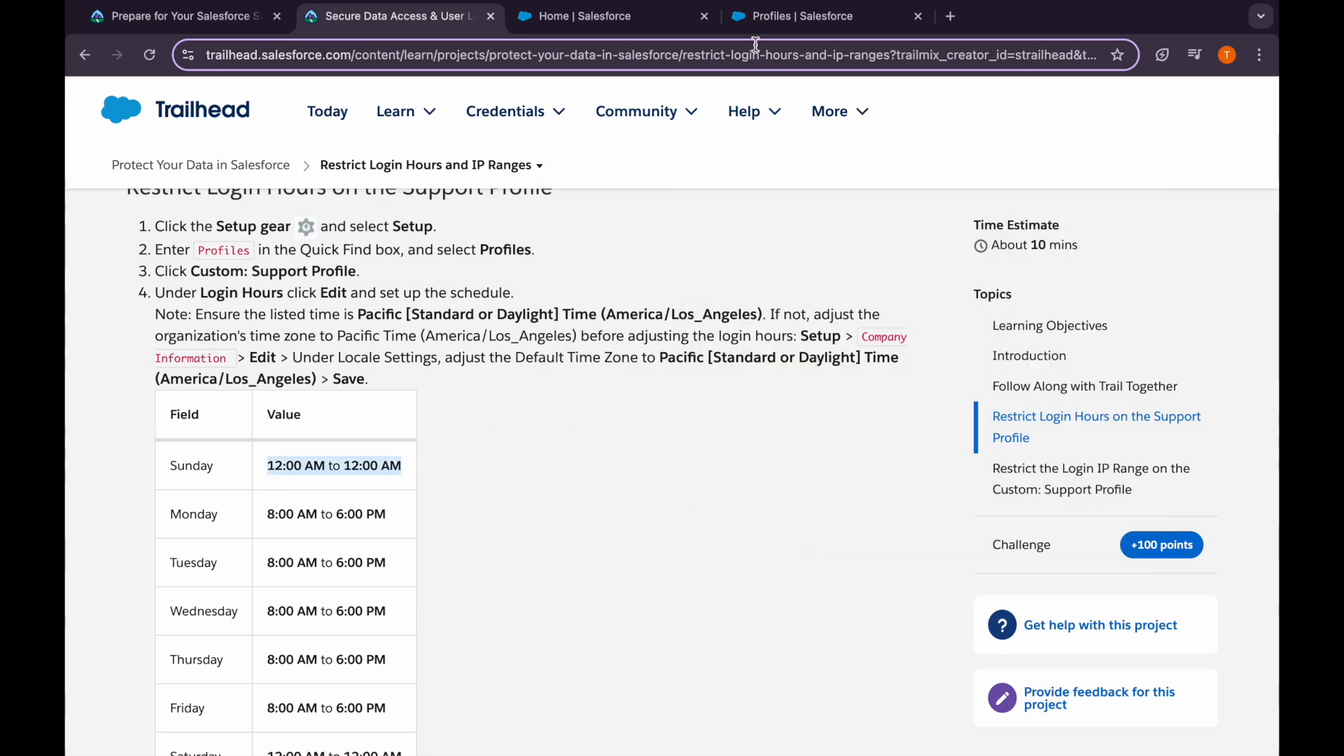
pyautogui.scroll(-1, 368, 614)
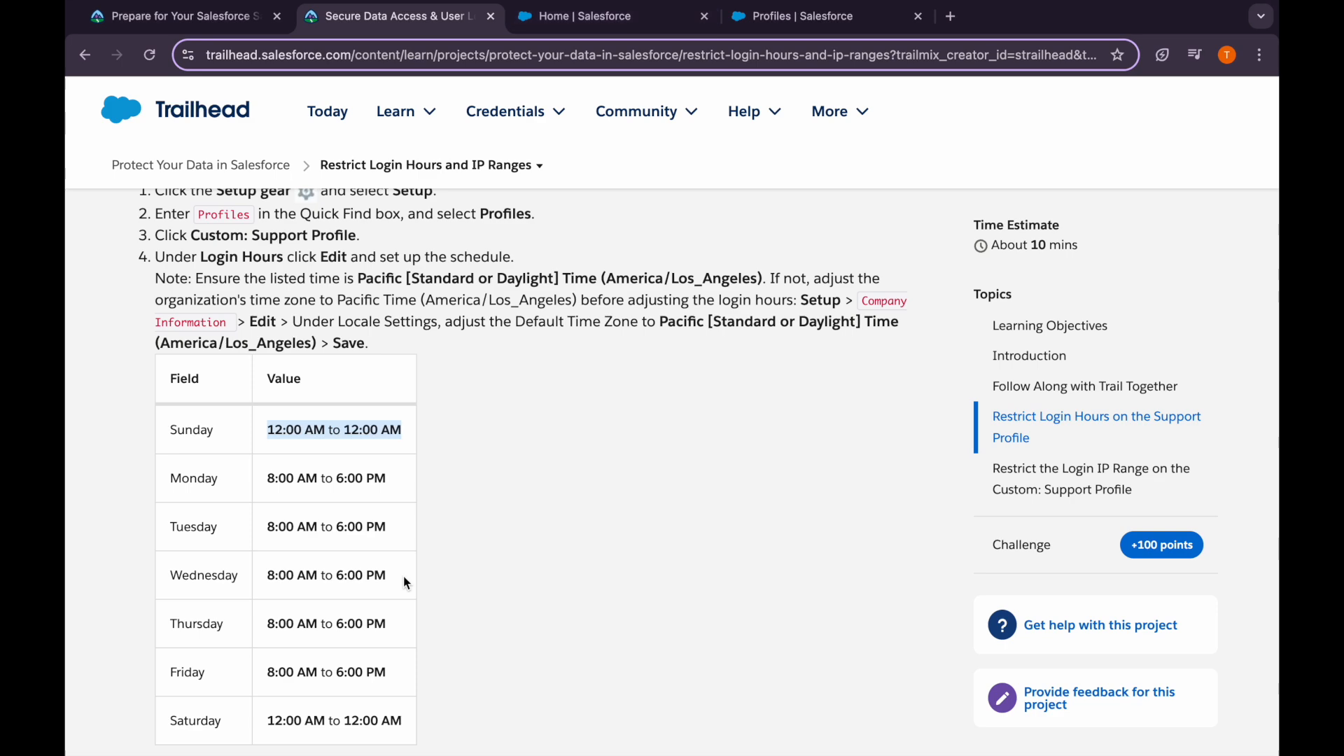
pyautogui.scroll(-2, 404, 575)
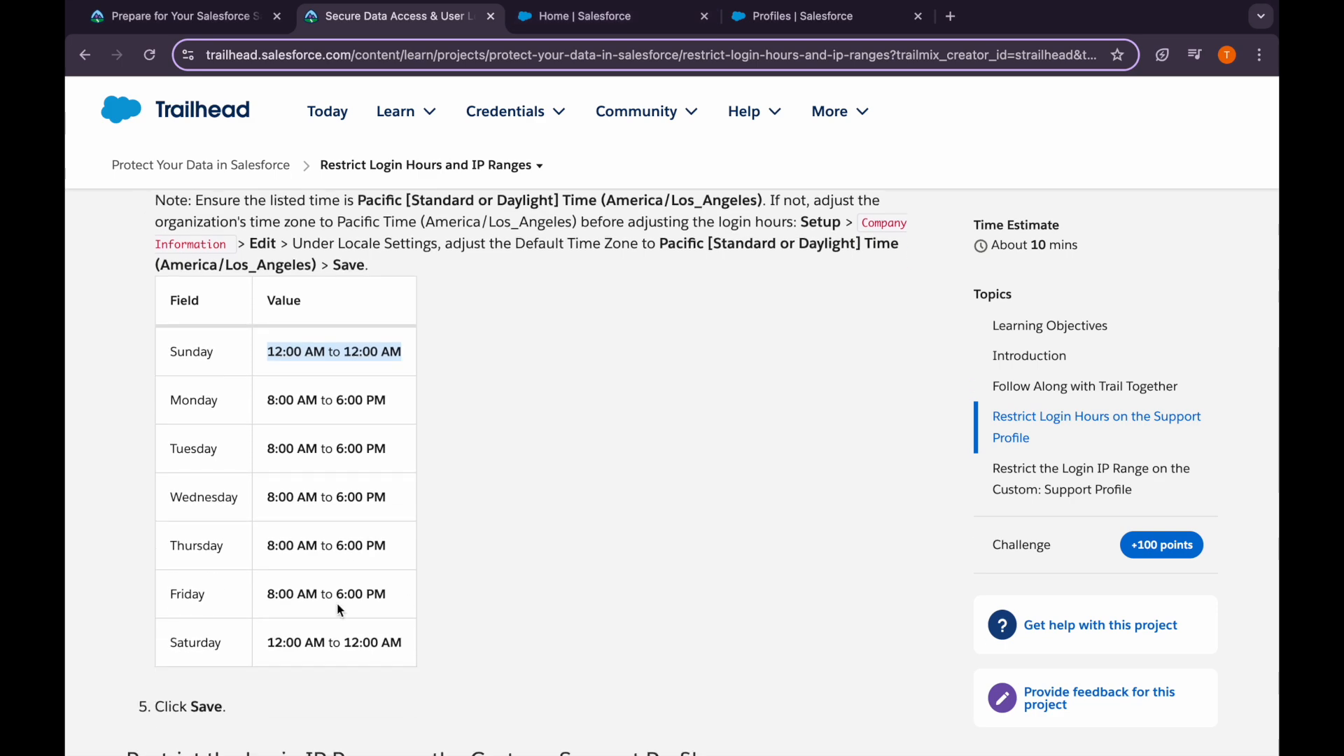
# On the Login Hours form, set Sunday's start time to 12:00 AM, leaving the end time --None--
pyautogui.click(609, 16)
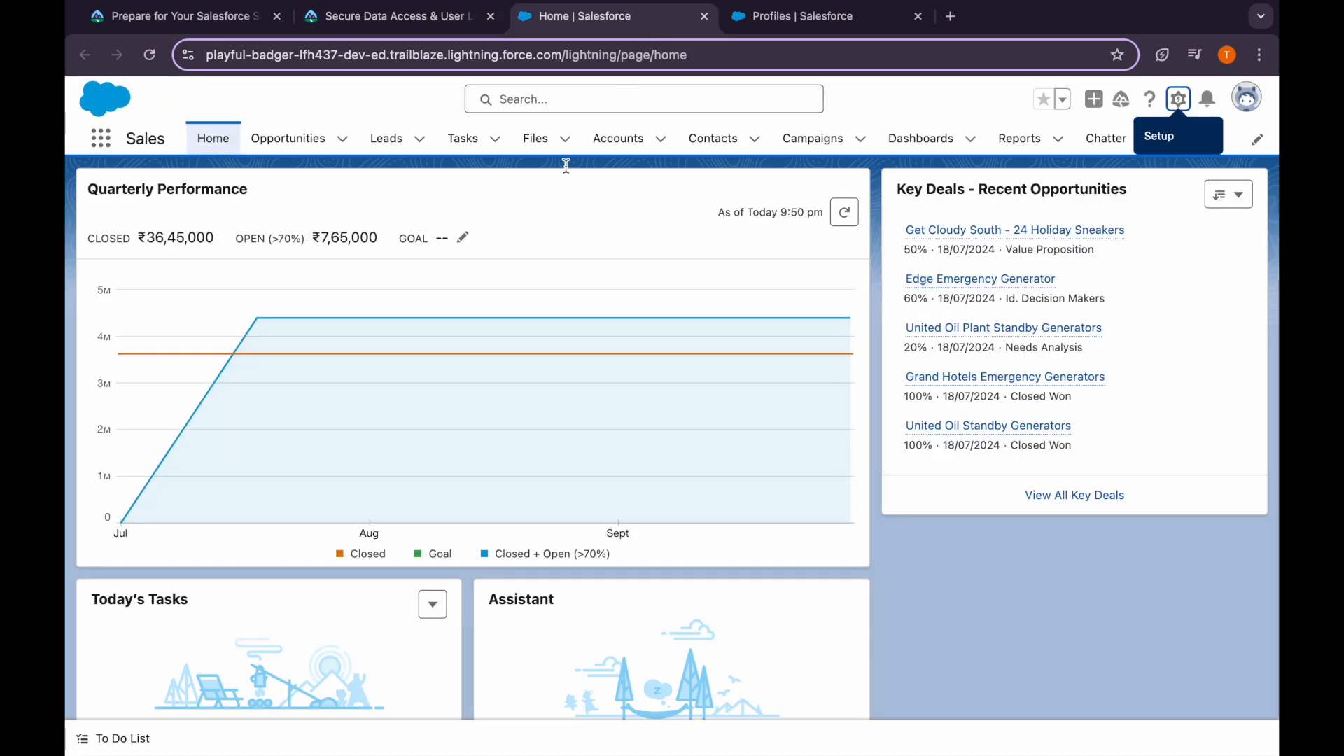
pyautogui.click(795, 18)
pyautogui.click(418, 446)
pyautogui.click(418, 462)
pyautogui.click(516, 443)
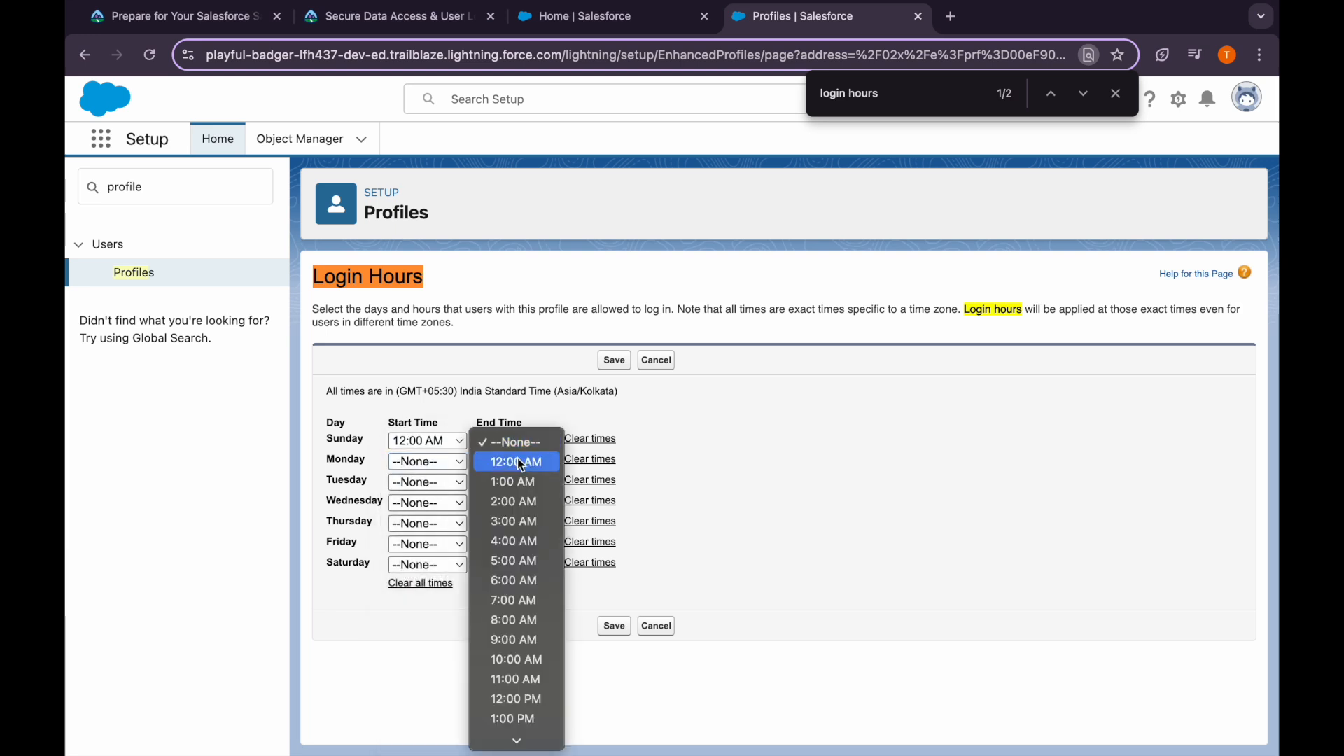
pyautogui.click(483, 399)
pyautogui.moveTo(324, 390); pyautogui.dragTo(646, 402)
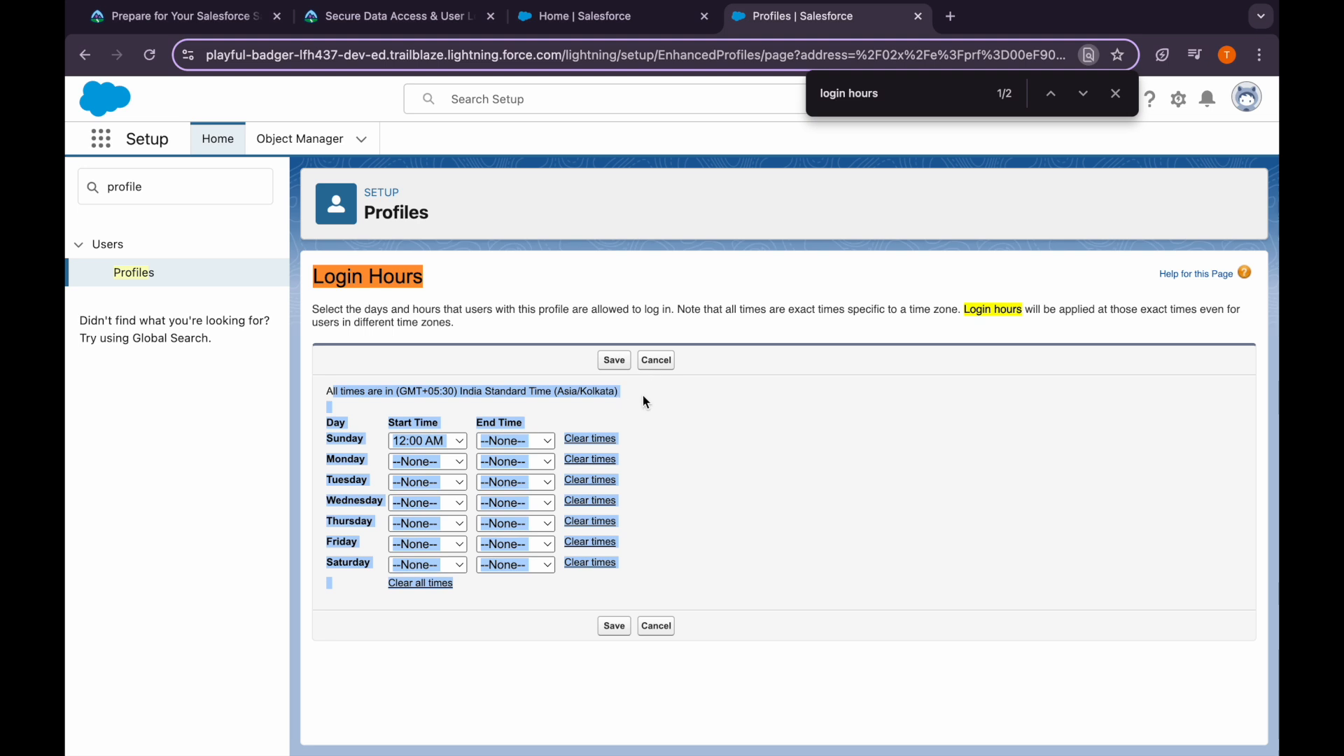
# Open Setup in a new third tab and reach Company Information via a 'compa' Quick Find search
pyautogui.click(646, 402)
pyautogui.click(233, 189)
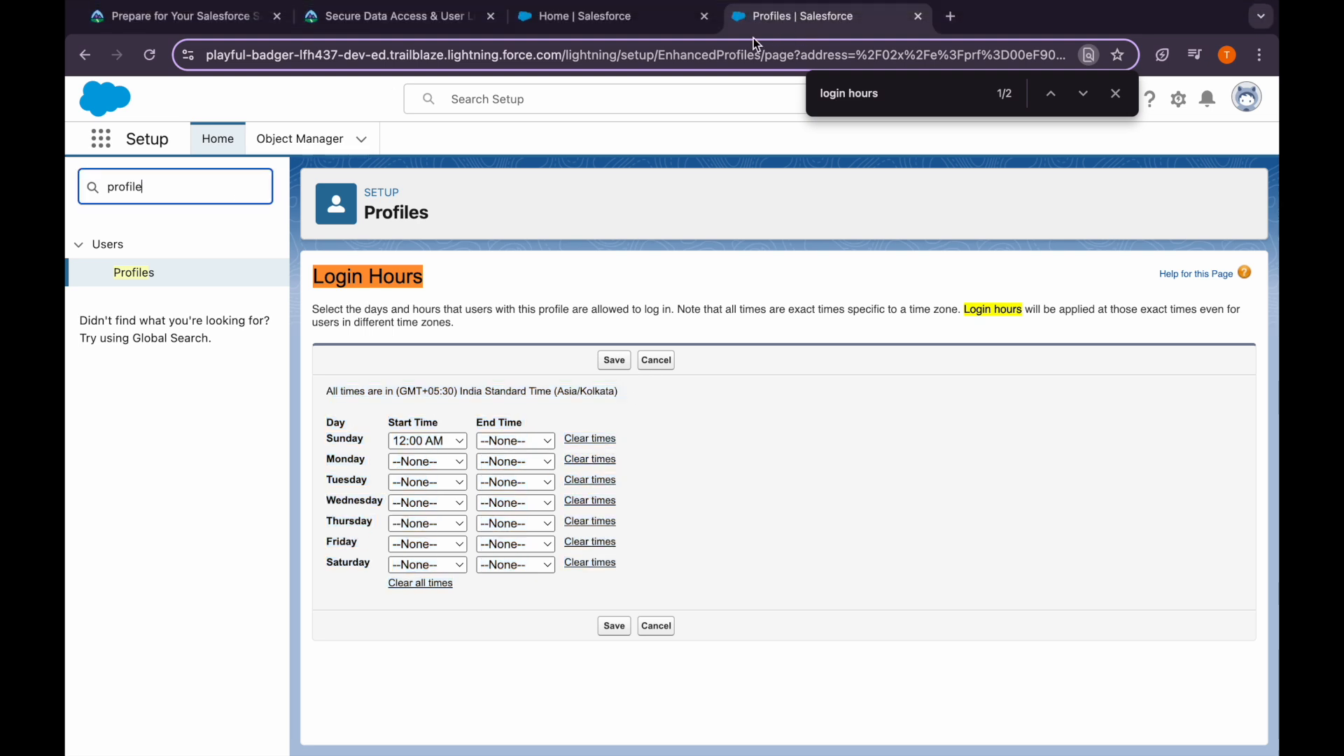
pyautogui.click(651, 21)
pyautogui.click(1179, 99)
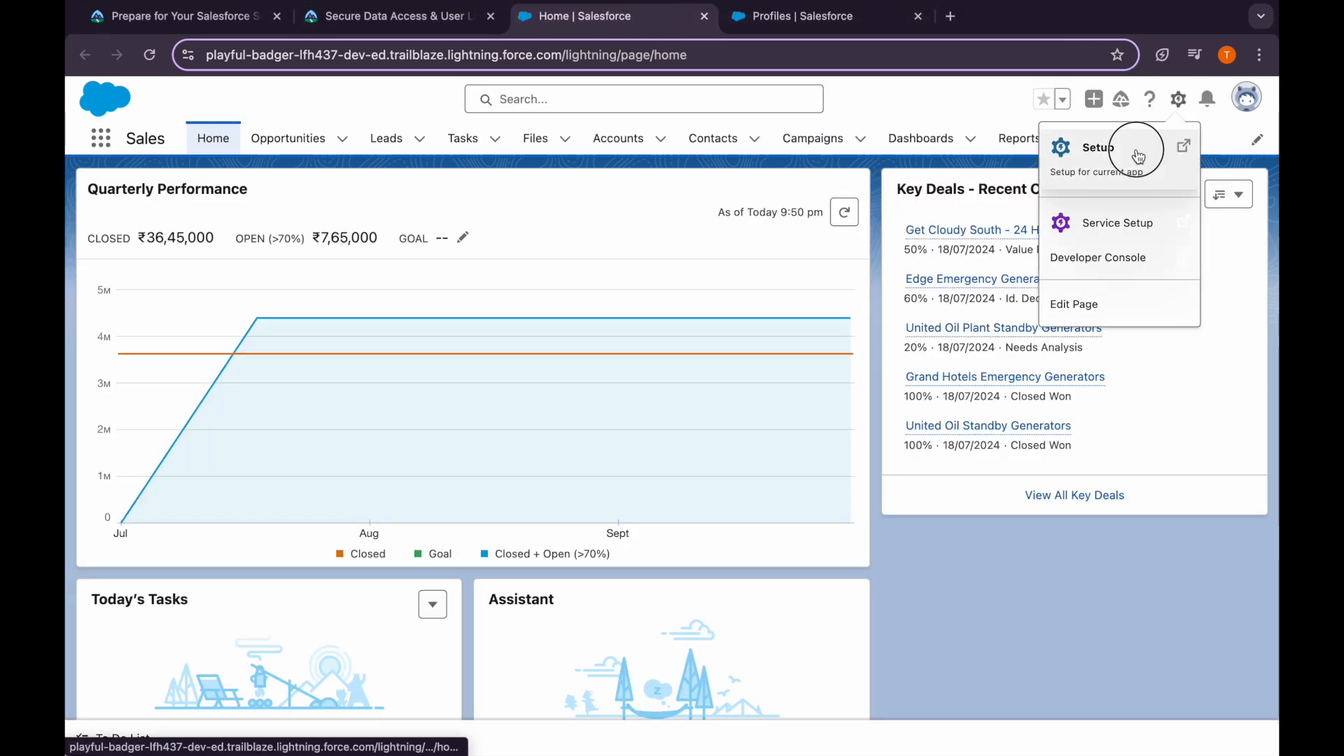
pyautogui.click(1139, 155)
pyautogui.moveTo(750, 18); pyautogui.dragTo(618, 19)
pyautogui.click(225, 187)
pyautogui.write('comp')
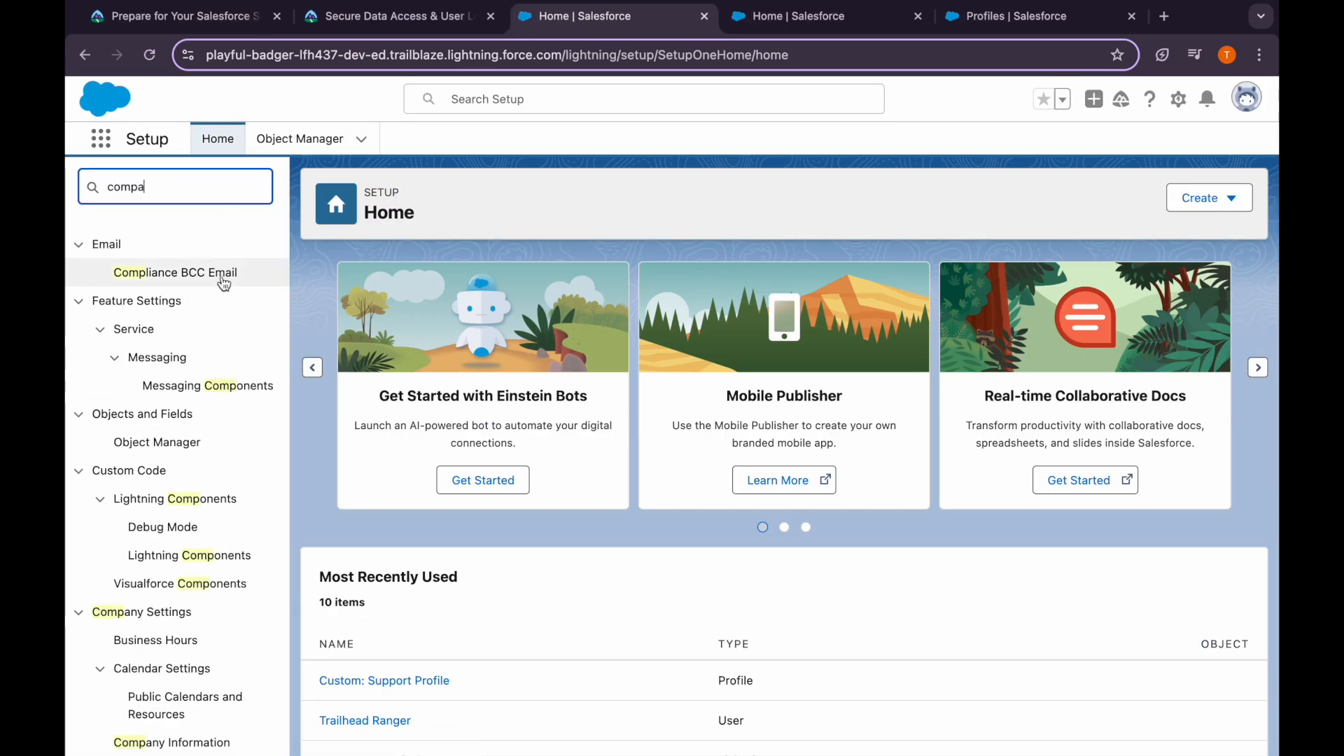
pyautogui.write('a')
pyautogui.click(184, 433)
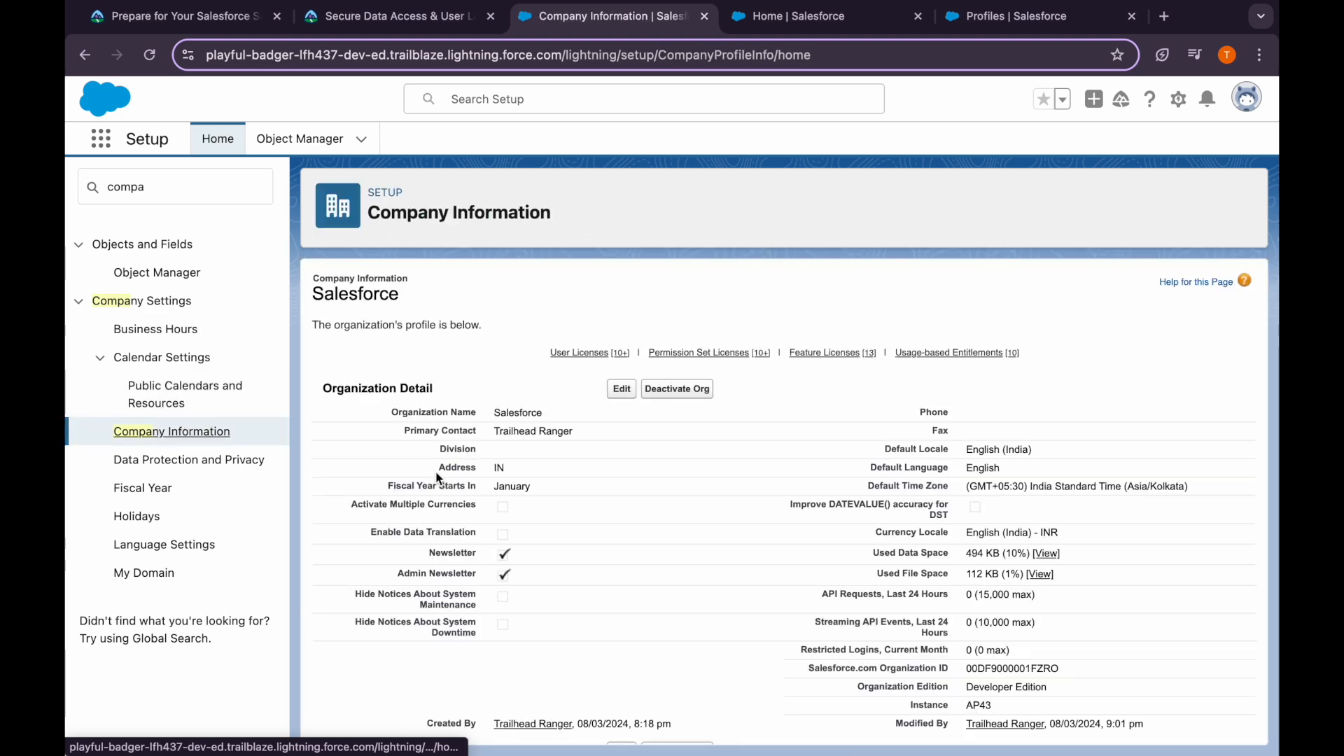
# Edit Company Information and inspect the Default Time Zone list without changing it
pyautogui.scroll(-15, 437, 478)
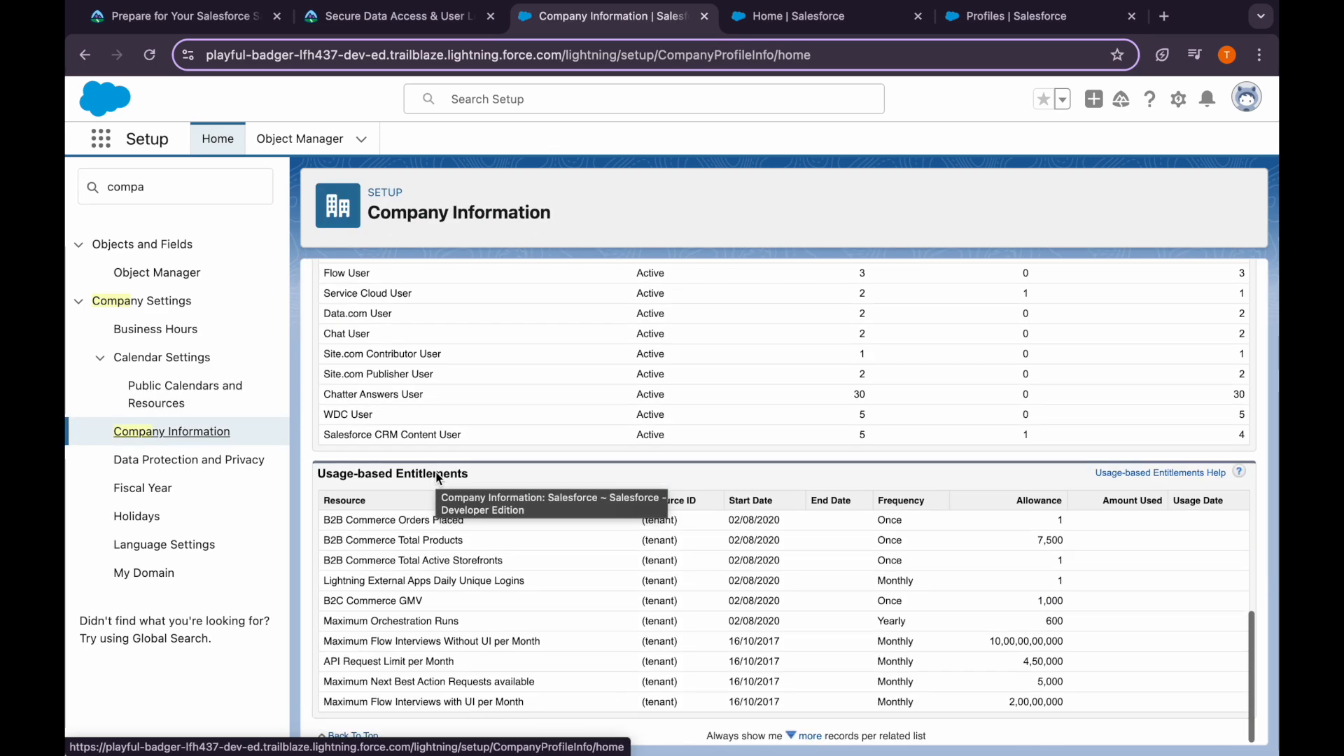
pyautogui.scroll(10, 441, 462)
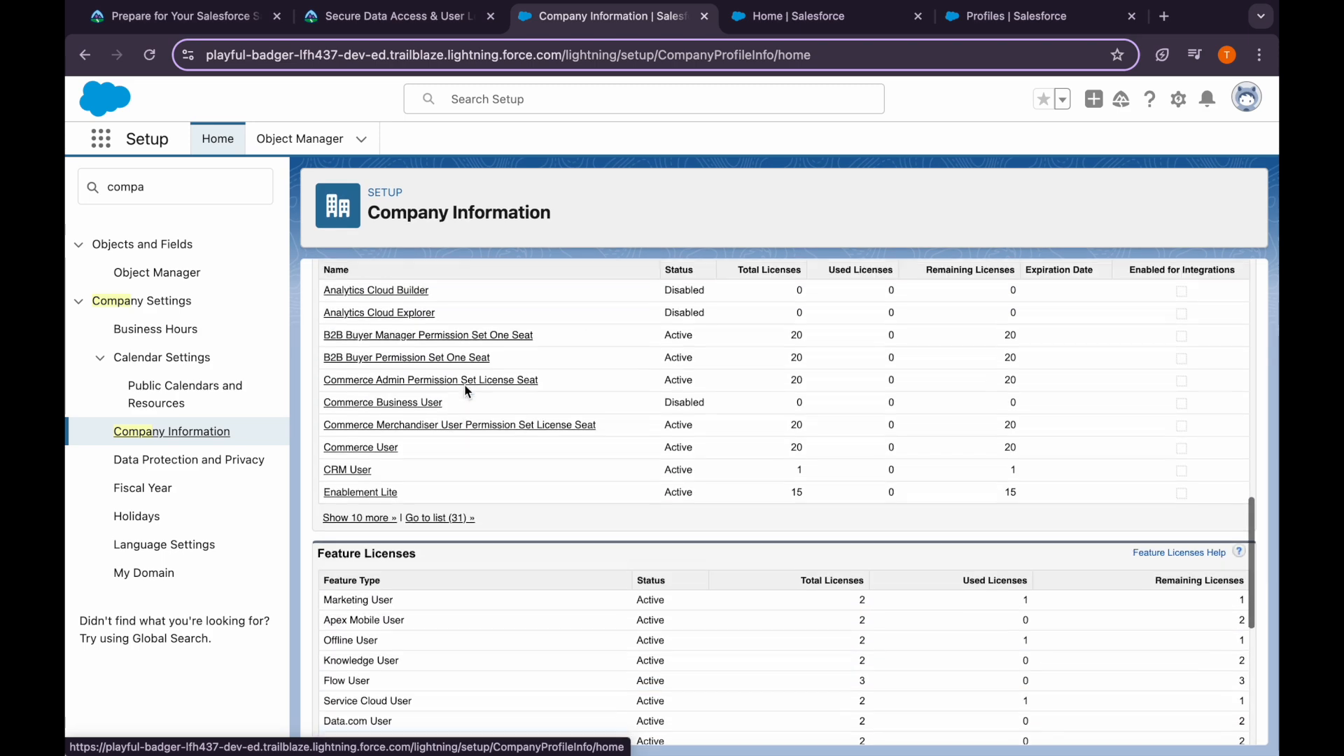
pyautogui.scroll(10, 490, 402)
pyautogui.click(616, 388)
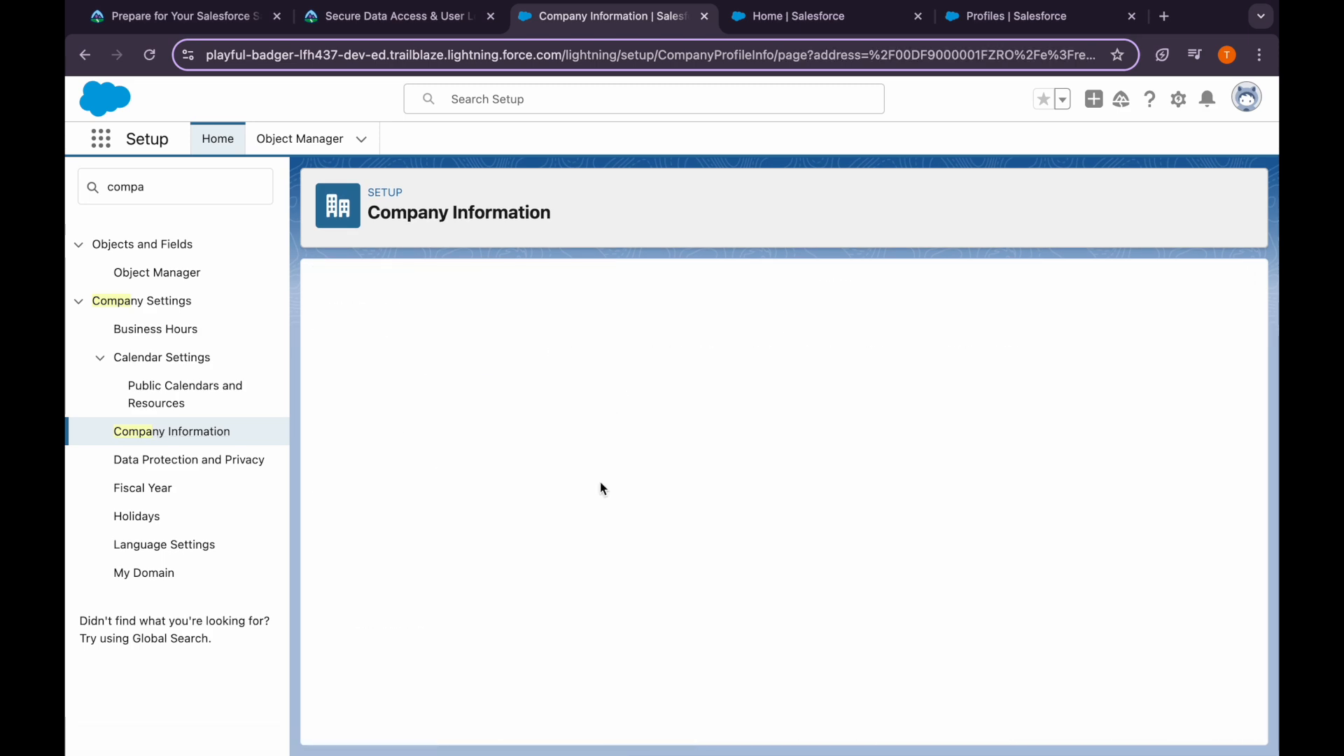
pyautogui.scroll(-10, 521, 629)
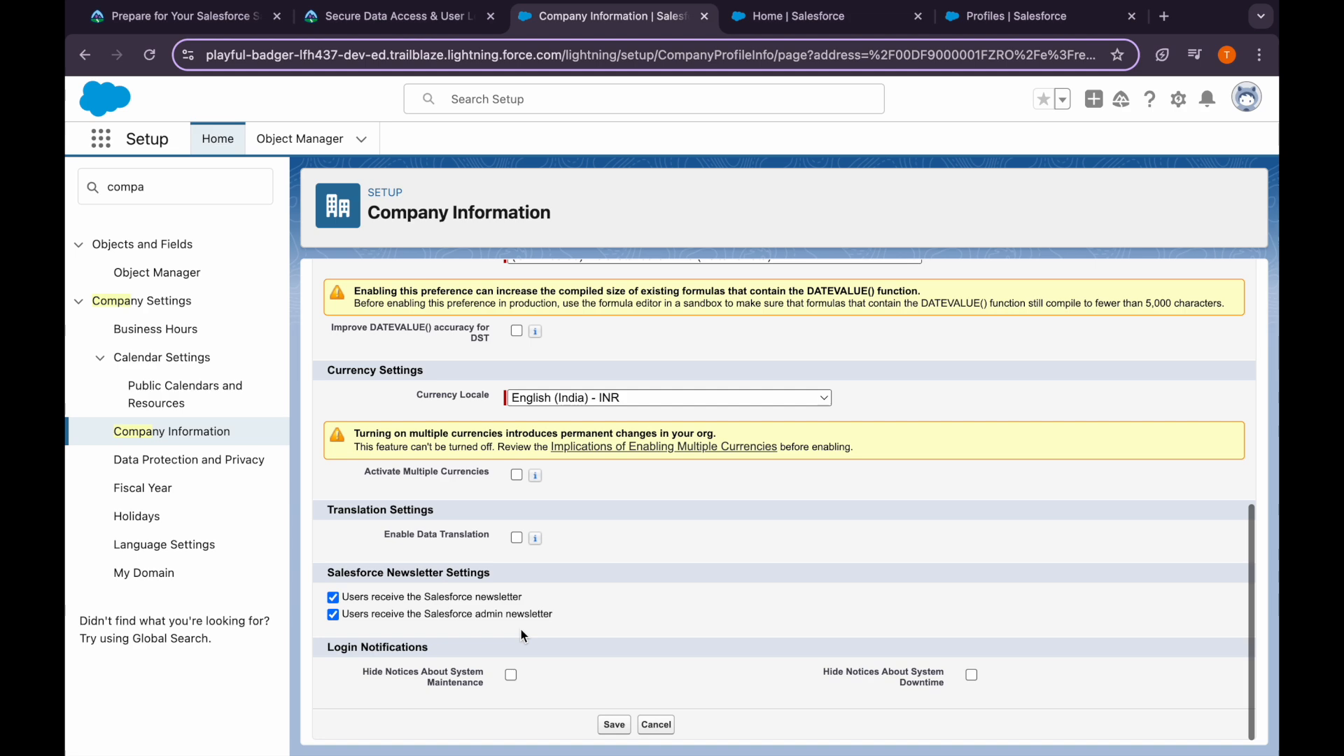
pyautogui.scroll(2, 521, 628)
pyautogui.scroll(3, 521, 629)
pyautogui.scroll(1, 490, 445)
pyautogui.click(579, 468)
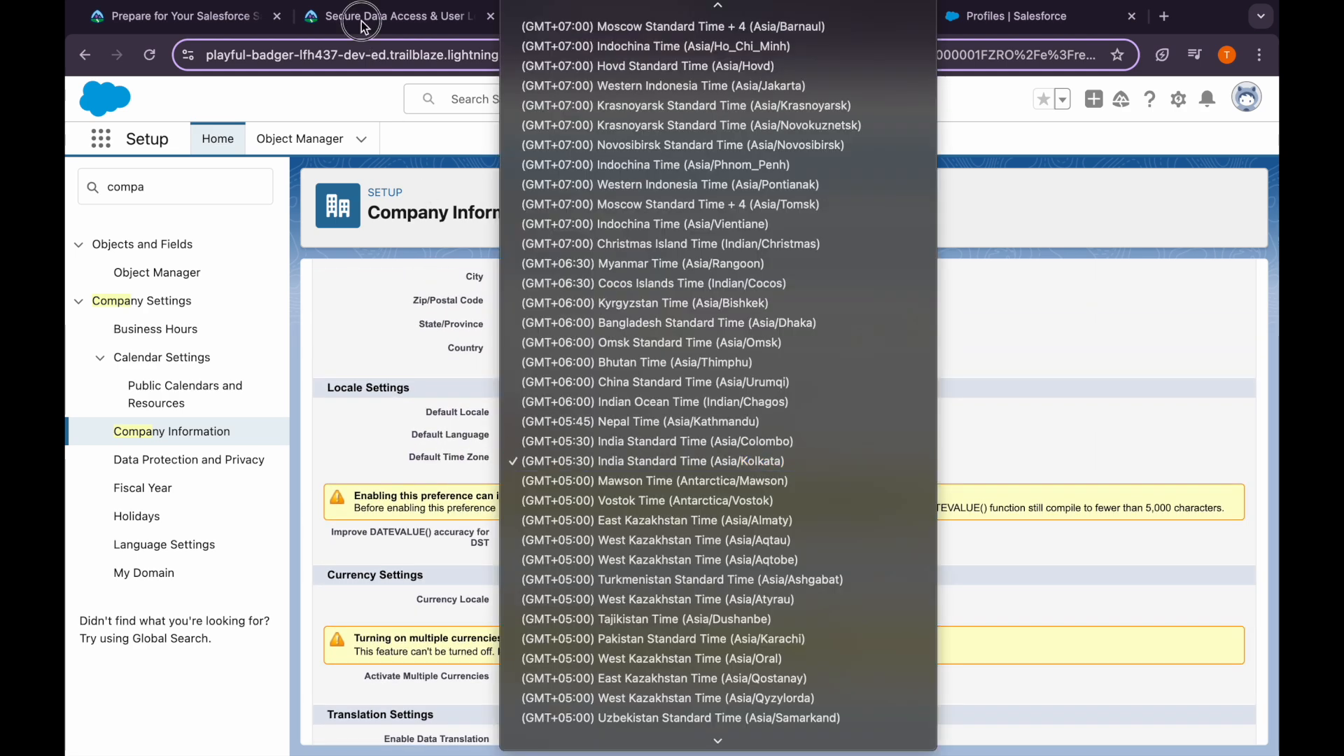
pyautogui.click(363, 22)
# Highlight the required Pacific time zone in the Trailhead note, then return to Company Information
pyautogui.click(362, 22)
pyautogui.scroll(2, 343, 370)
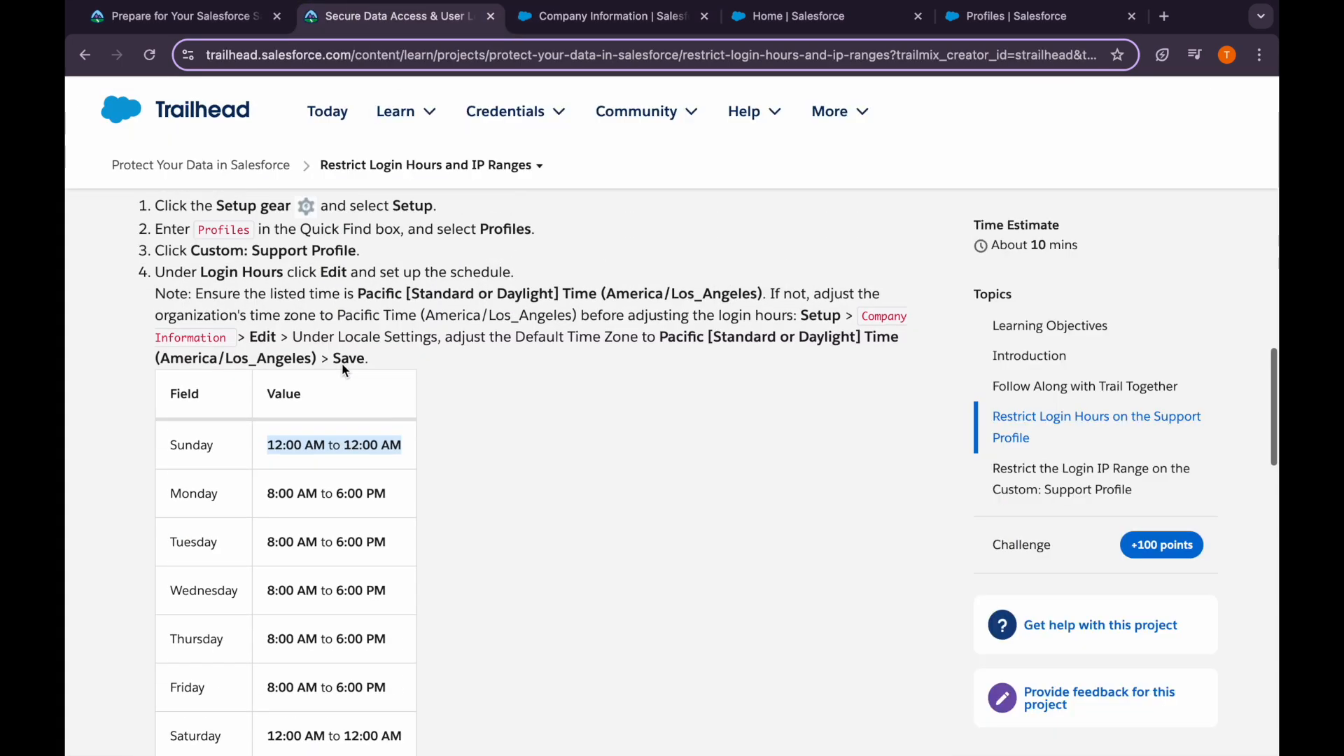
pyautogui.moveTo(358, 294); pyautogui.dragTo(762, 291)
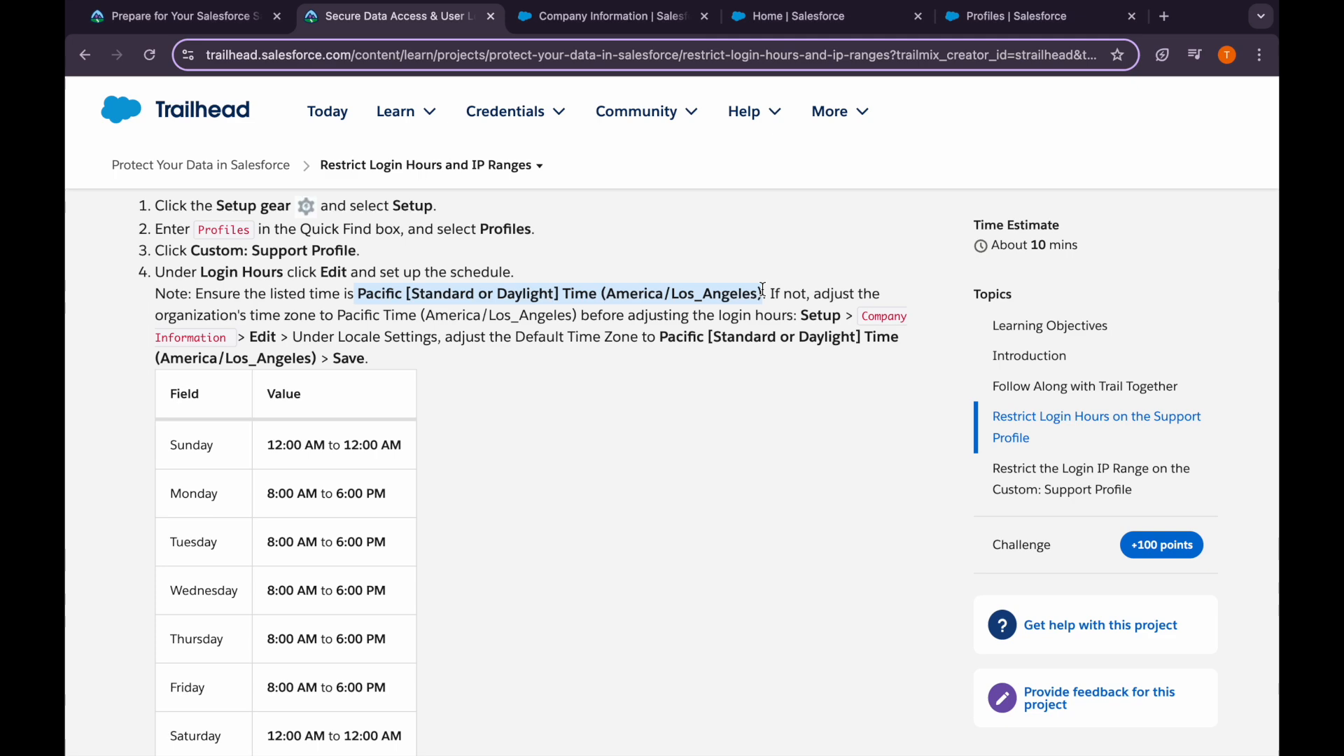
pyautogui.click(596, 20)
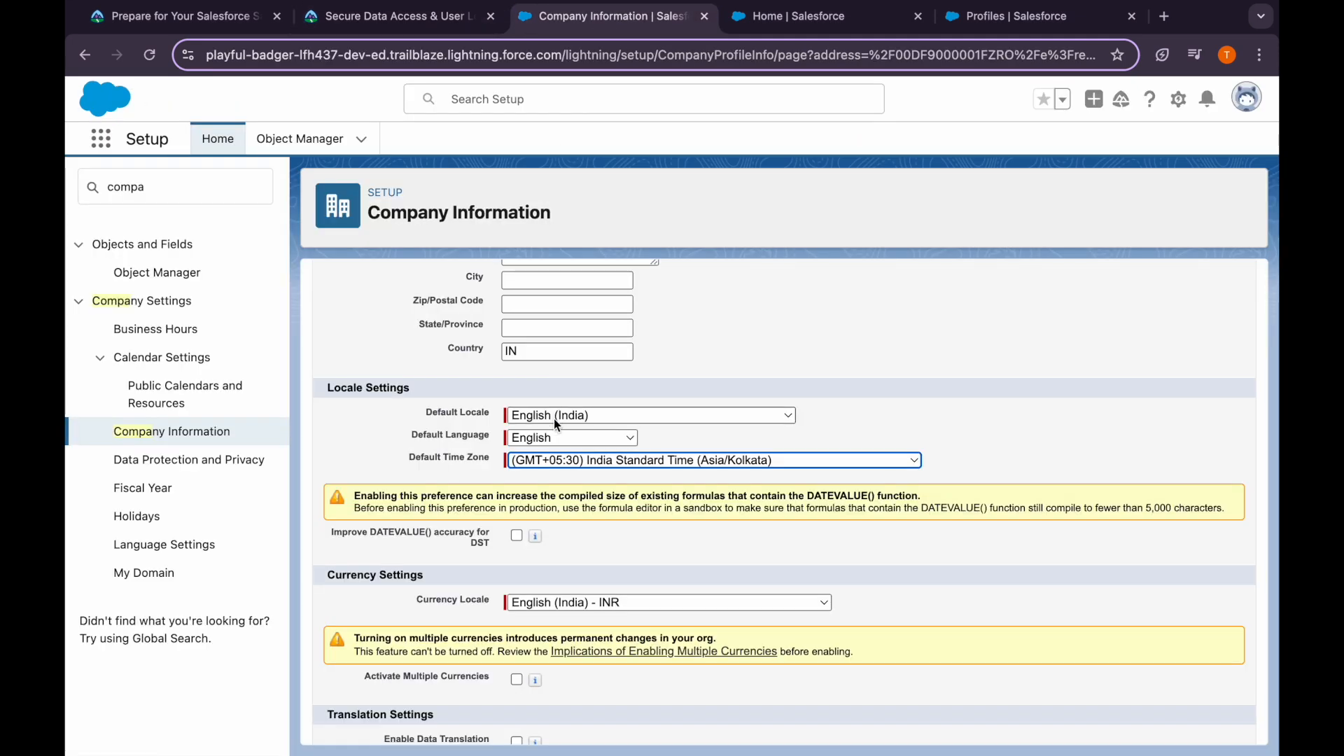
# Open the Default Time Zone list and look for the Los Angeles zone
pyautogui.click(561, 459)
pyautogui.press('super+f')
pyautogui.write('Pacific [Standard or Daylight] Time (America/Los_Angeles)')
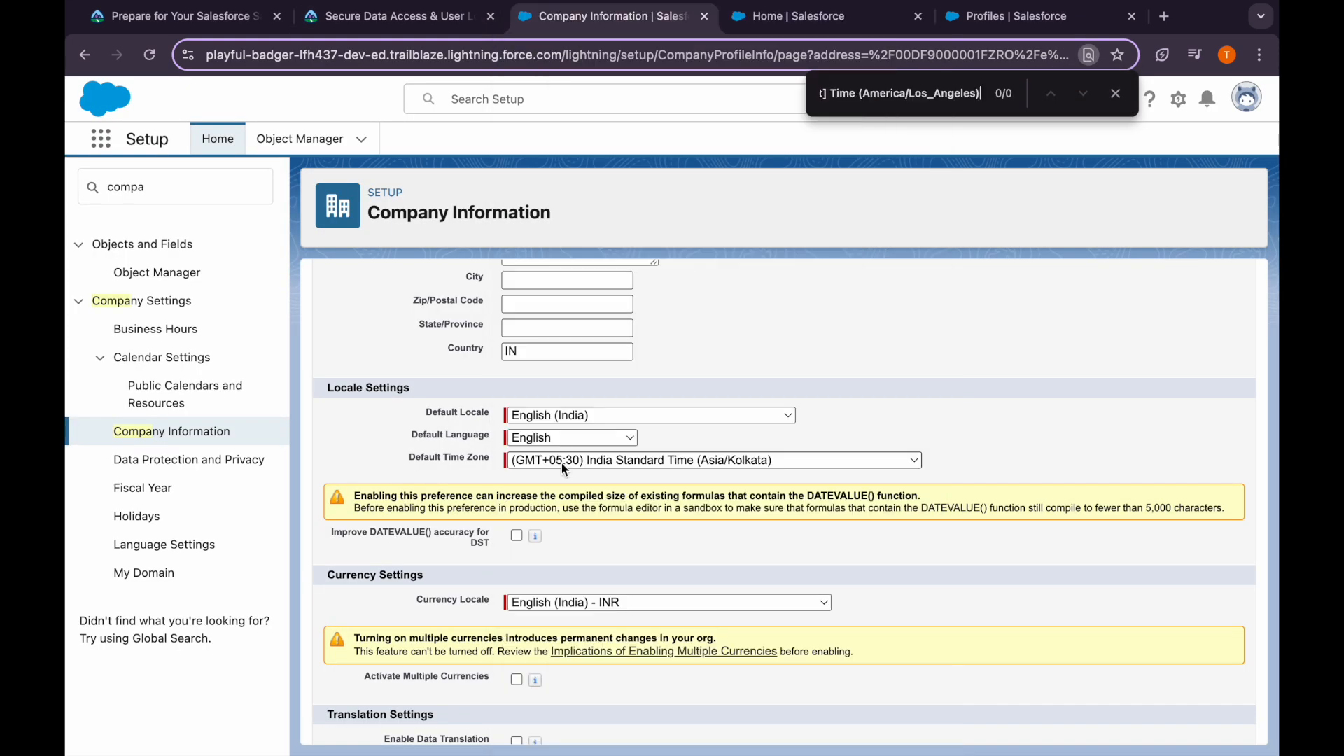
pyautogui.click(561, 463)
pyautogui.click(561, 463)
pyautogui.click(562, 463)
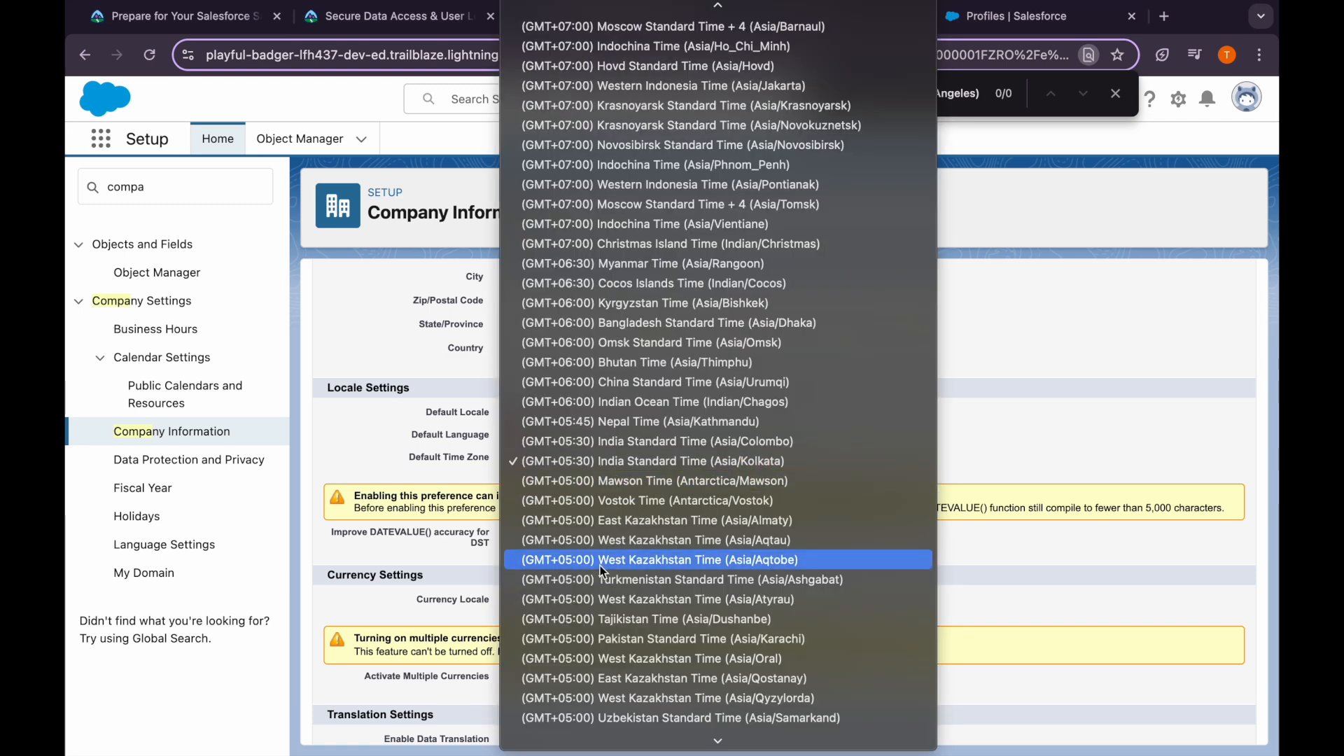
pyautogui.scroll(-15, 633, 662)
pyautogui.scroll(-20, 633, 663)
pyautogui.scroll(-20, 635, 666)
pyautogui.scroll(20, 635, 665)
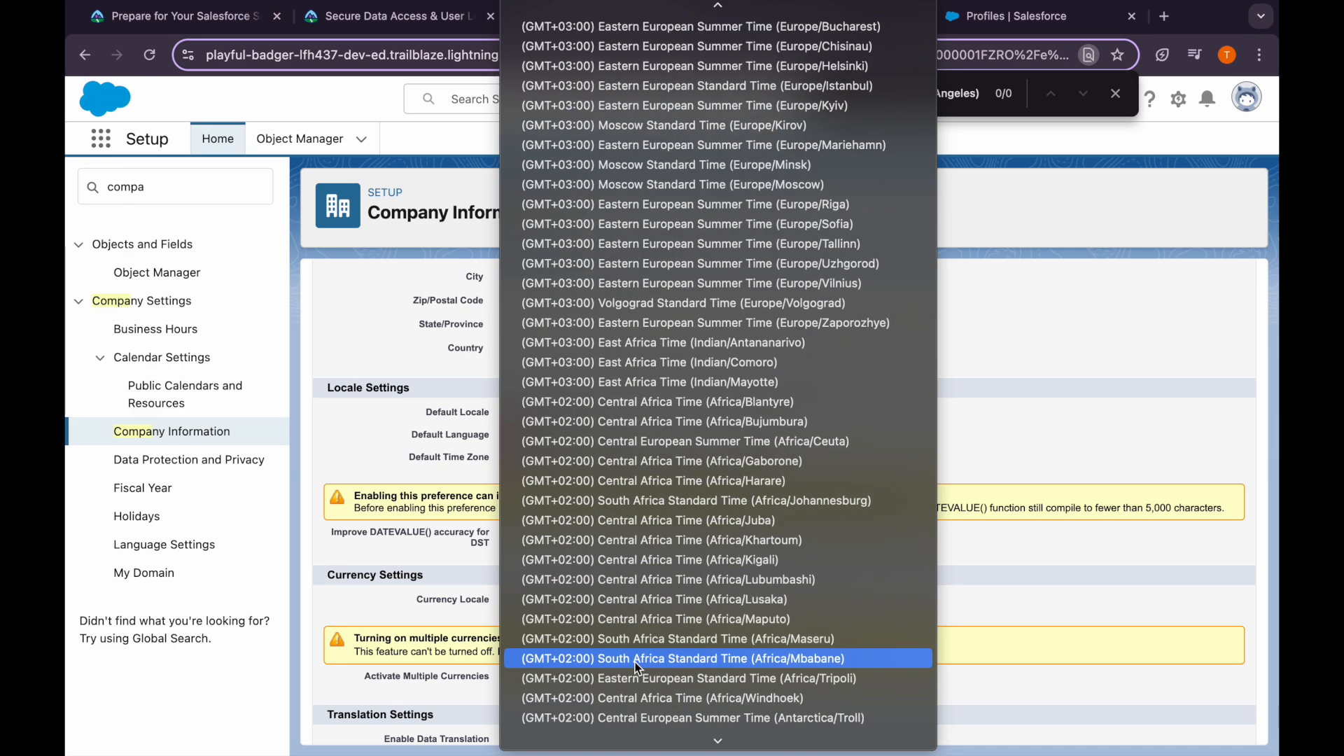
pyautogui.scroll(20, 637, 668)
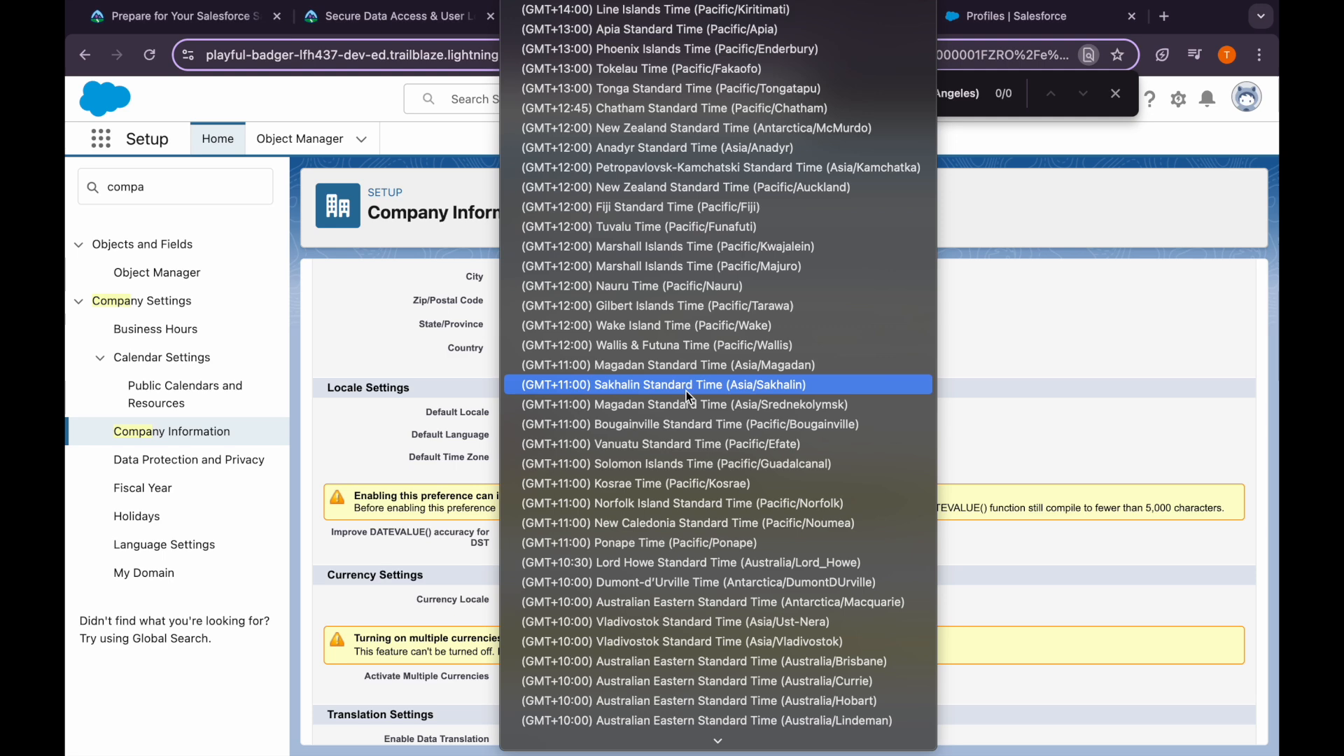
# Save (GMT-07:00) Pacific Daylight Time (America/Los_Angeles) as default time zone, then reload Login Hours
pyautogui.scroll(-5, 686, 391)
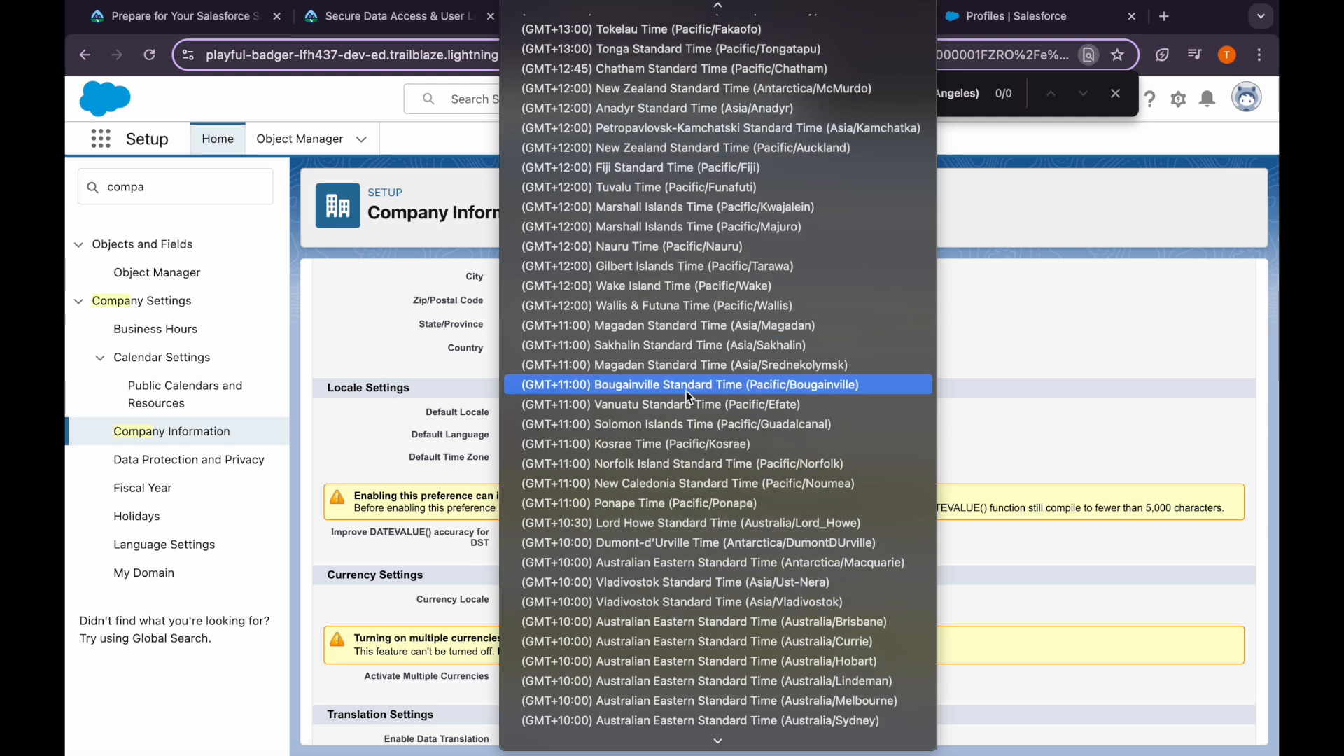
pyautogui.scroll(-8, 686, 390)
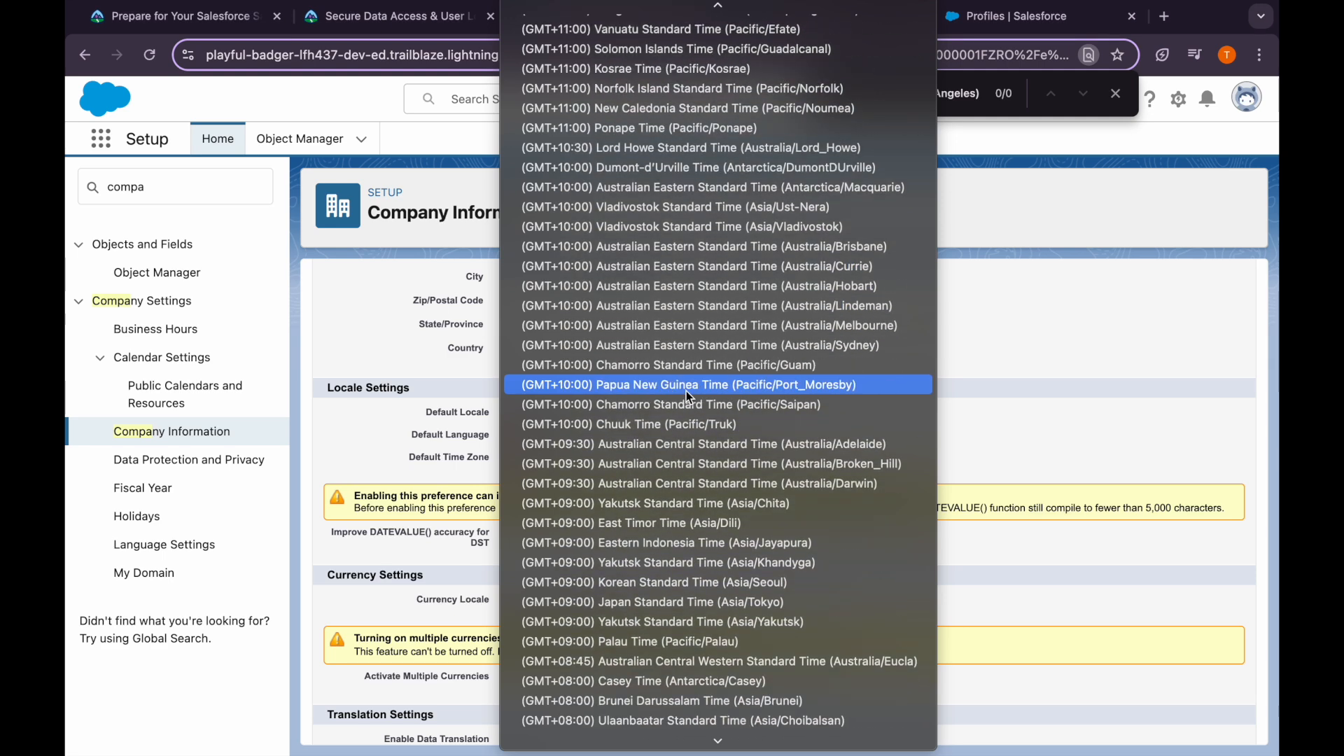
pyautogui.scroll(-7, 686, 391)
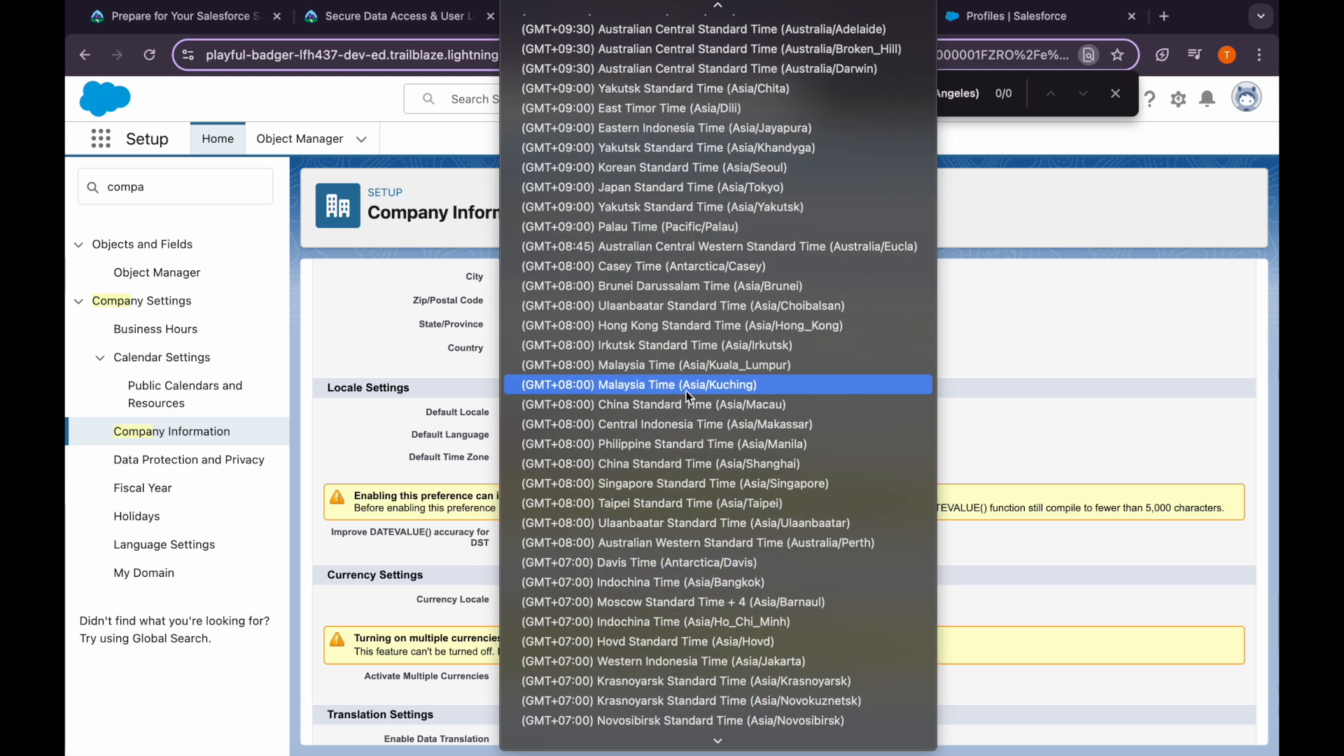
pyautogui.scroll(-8, 676, 636)
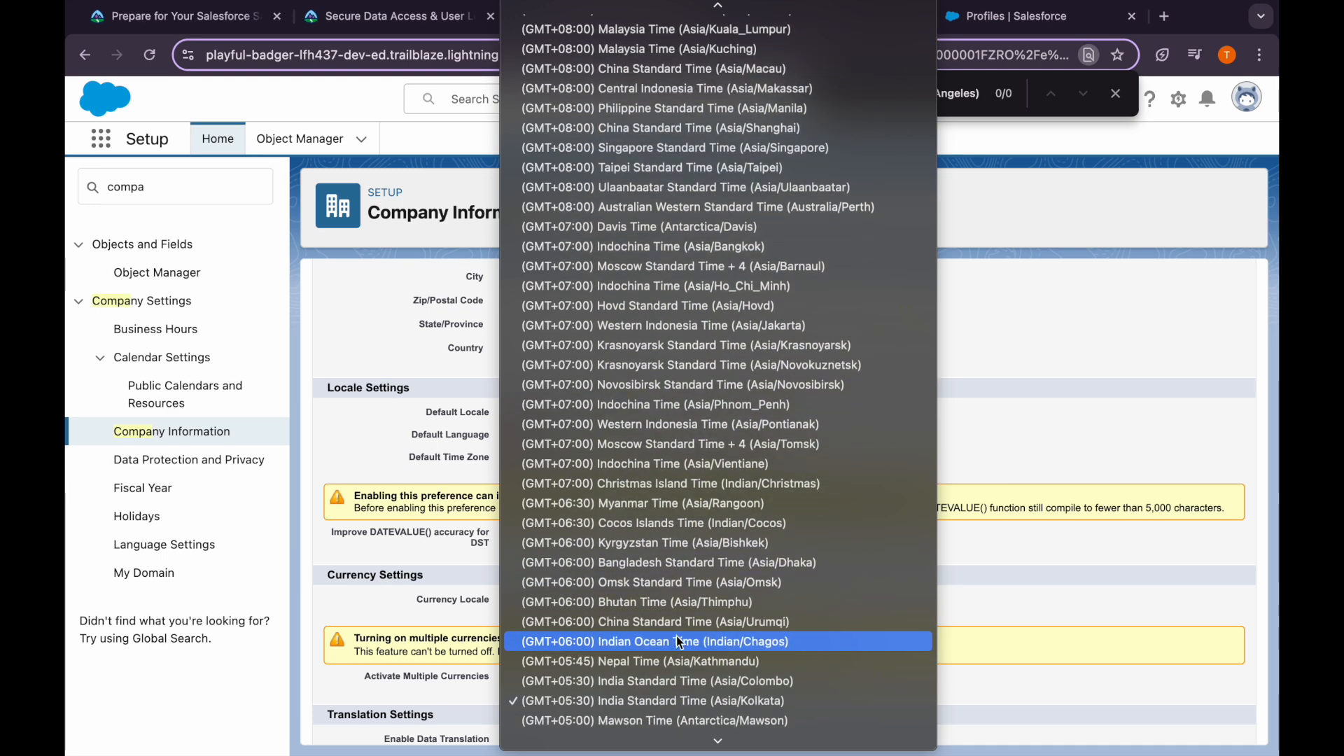
pyautogui.scroll(-12, 688, 580)
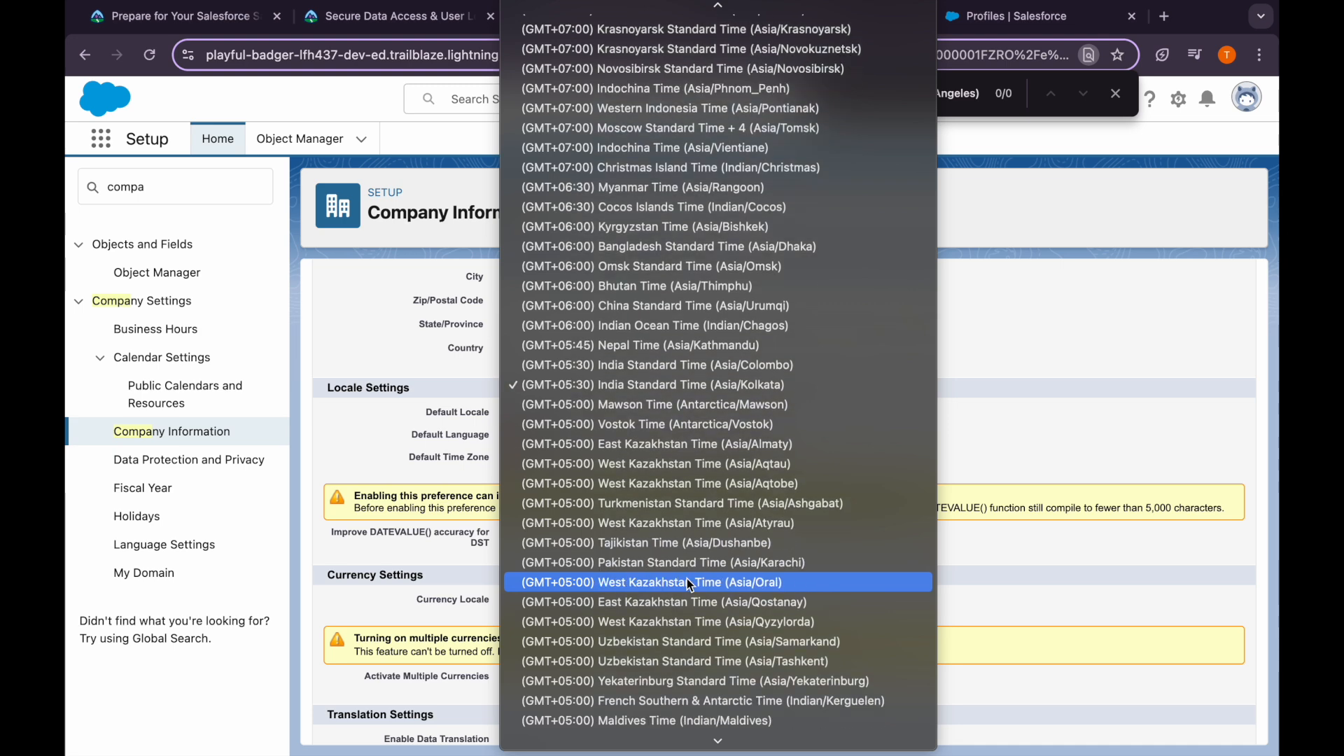
pyautogui.scroll(-15, 690, 585)
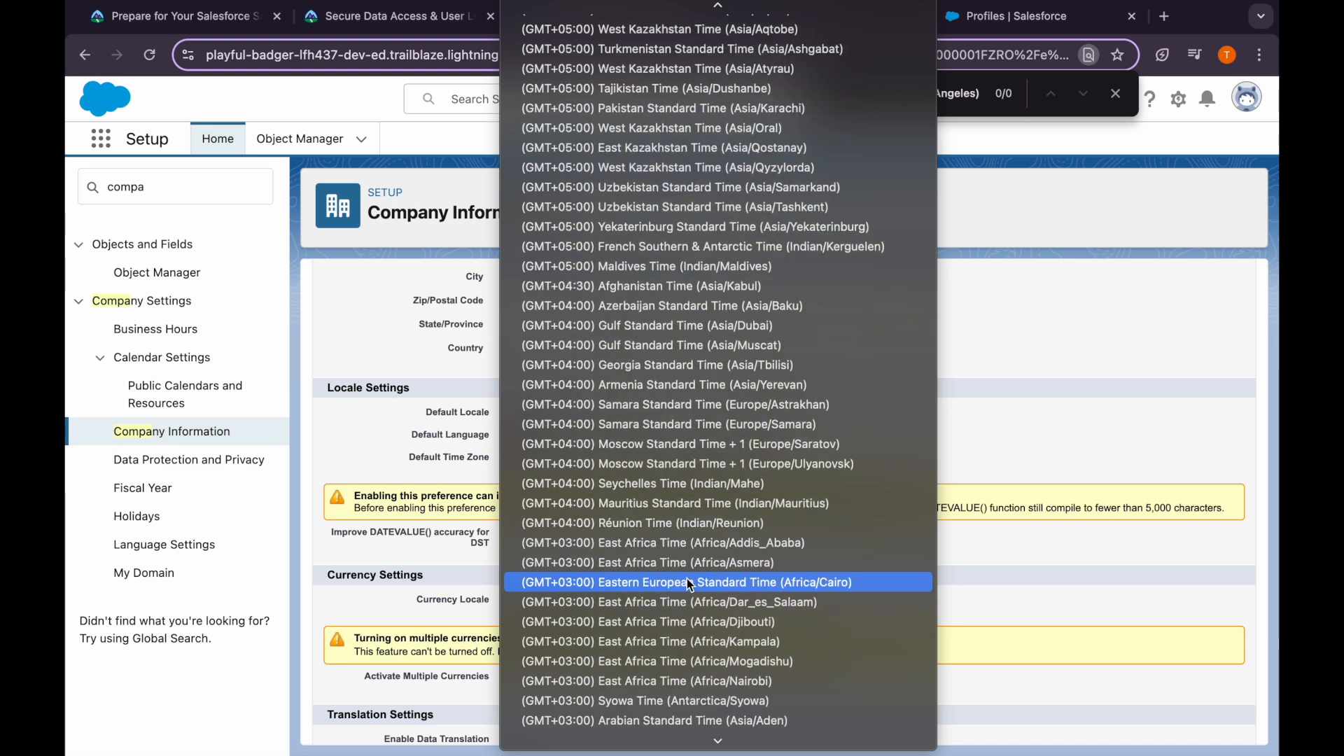
pyautogui.scroll(-20, 690, 585)
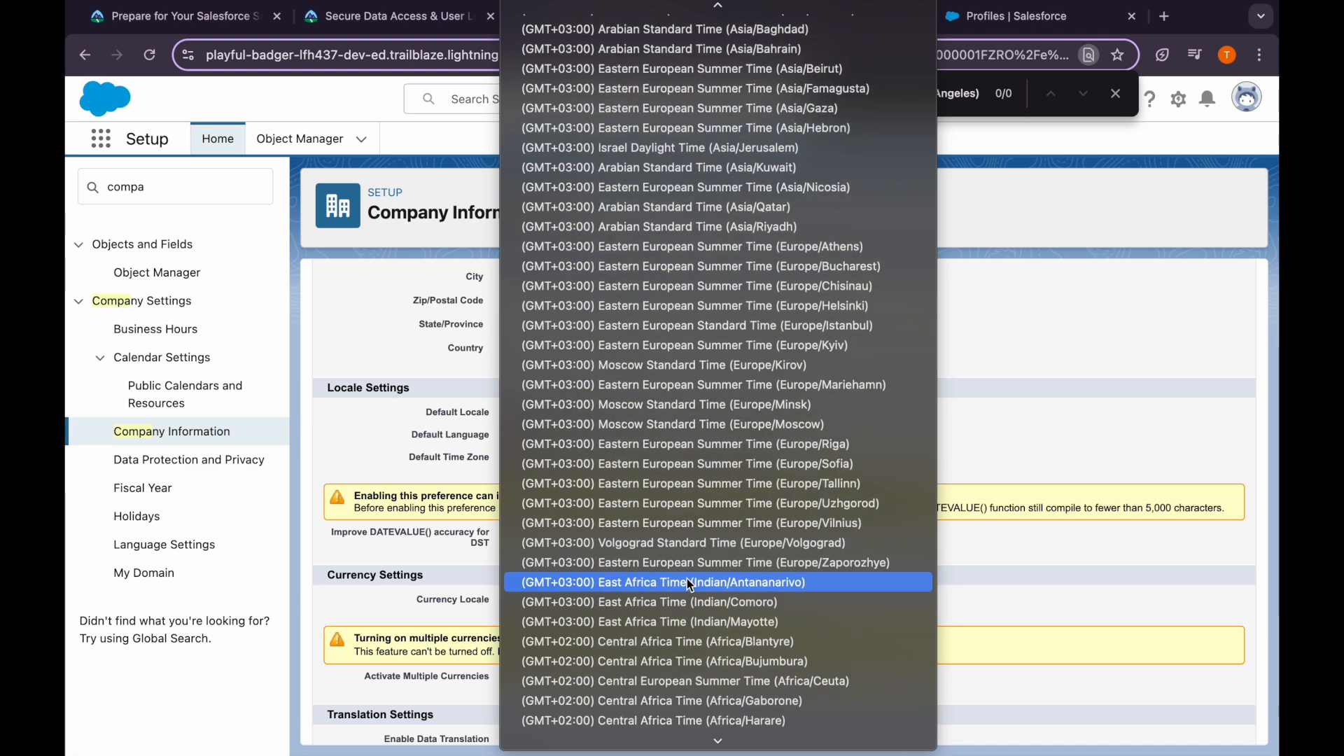
pyautogui.scroll(-20, 689, 582)
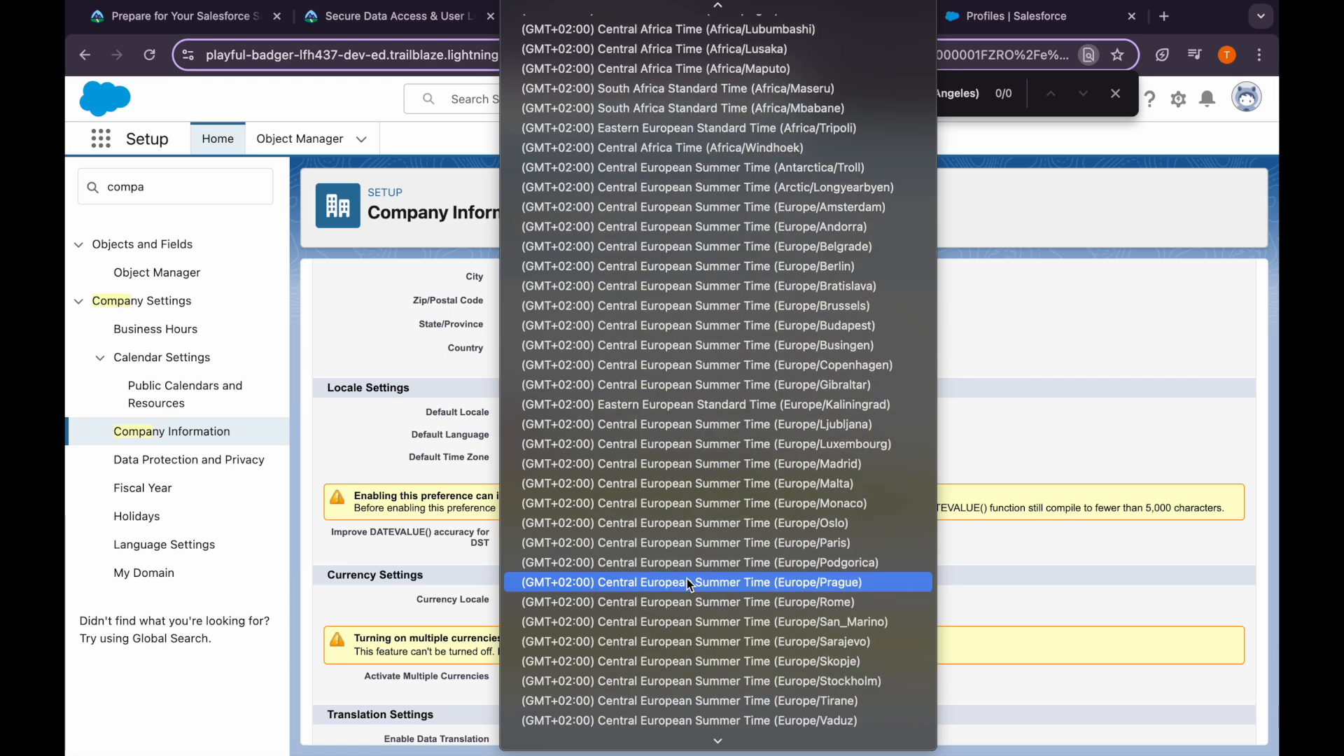
pyautogui.scroll(-5, 690, 585)
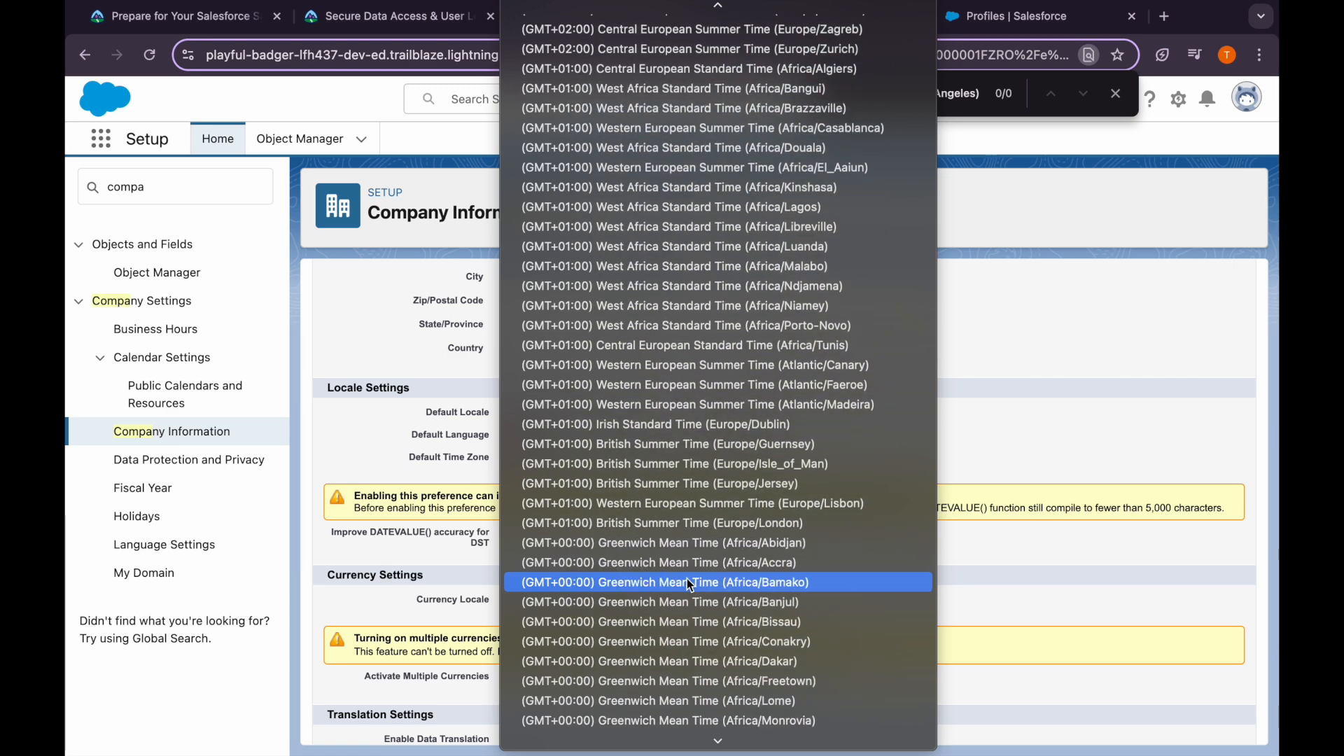
pyautogui.scroll(-13, 689, 584)
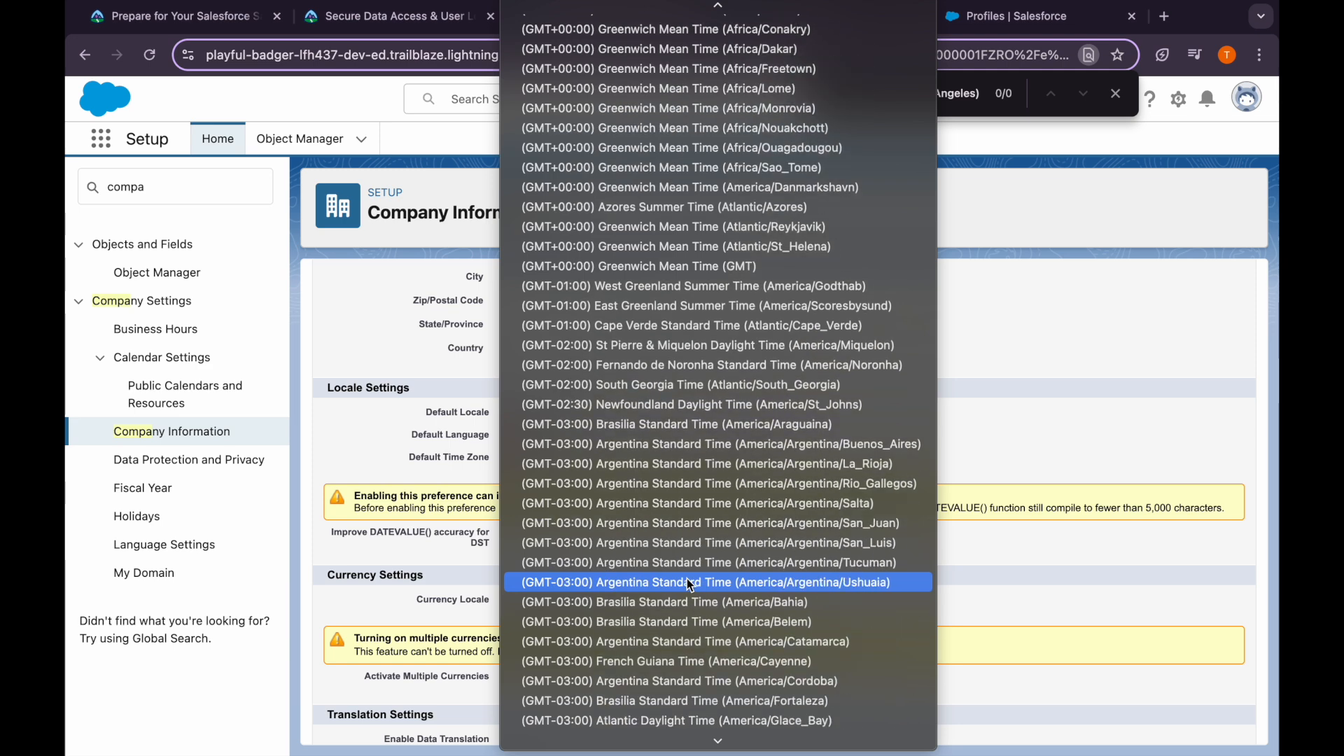
pyautogui.scroll(-16, 690, 585)
pyautogui.scroll(-15, 689, 585)
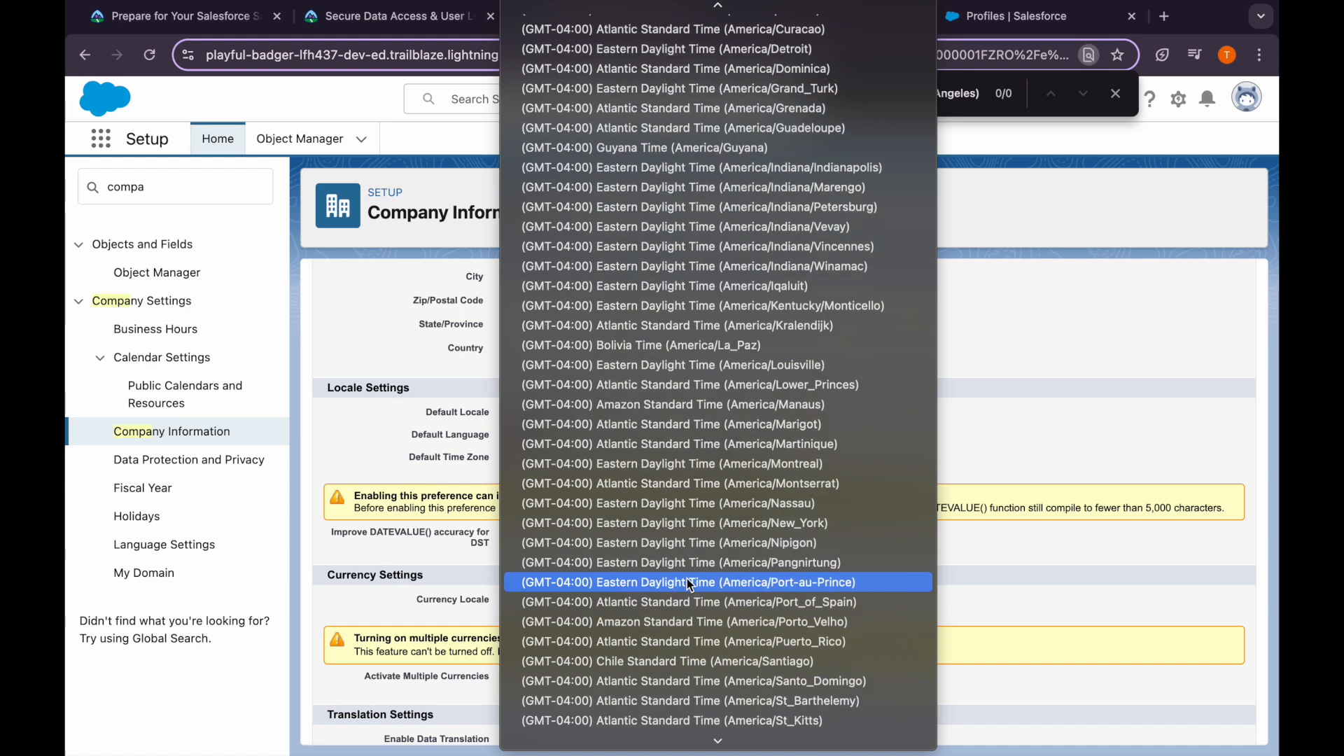
pyautogui.scroll(-16, 689, 585)
pyautogui.scroll(-15, 689, 584)
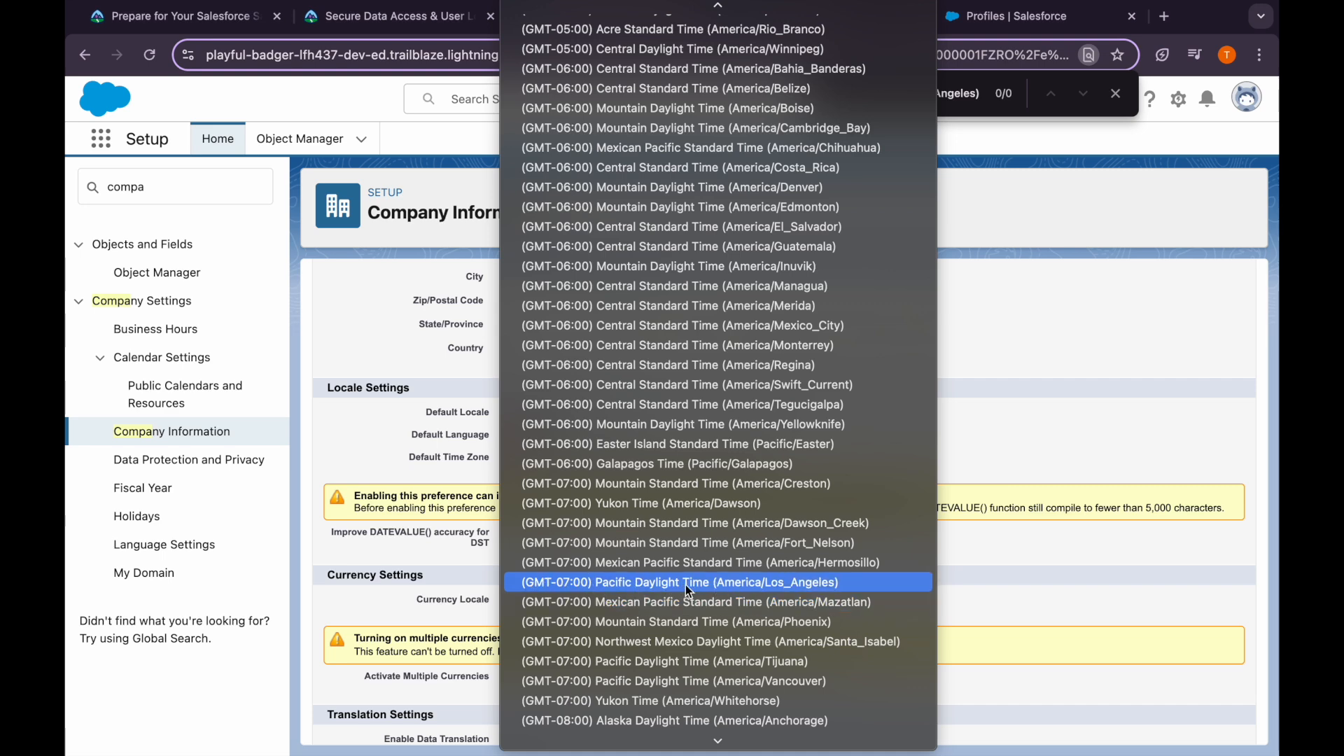
pyautogui.click(729, 585)
pyautogui.scroll(5, 579, 661)
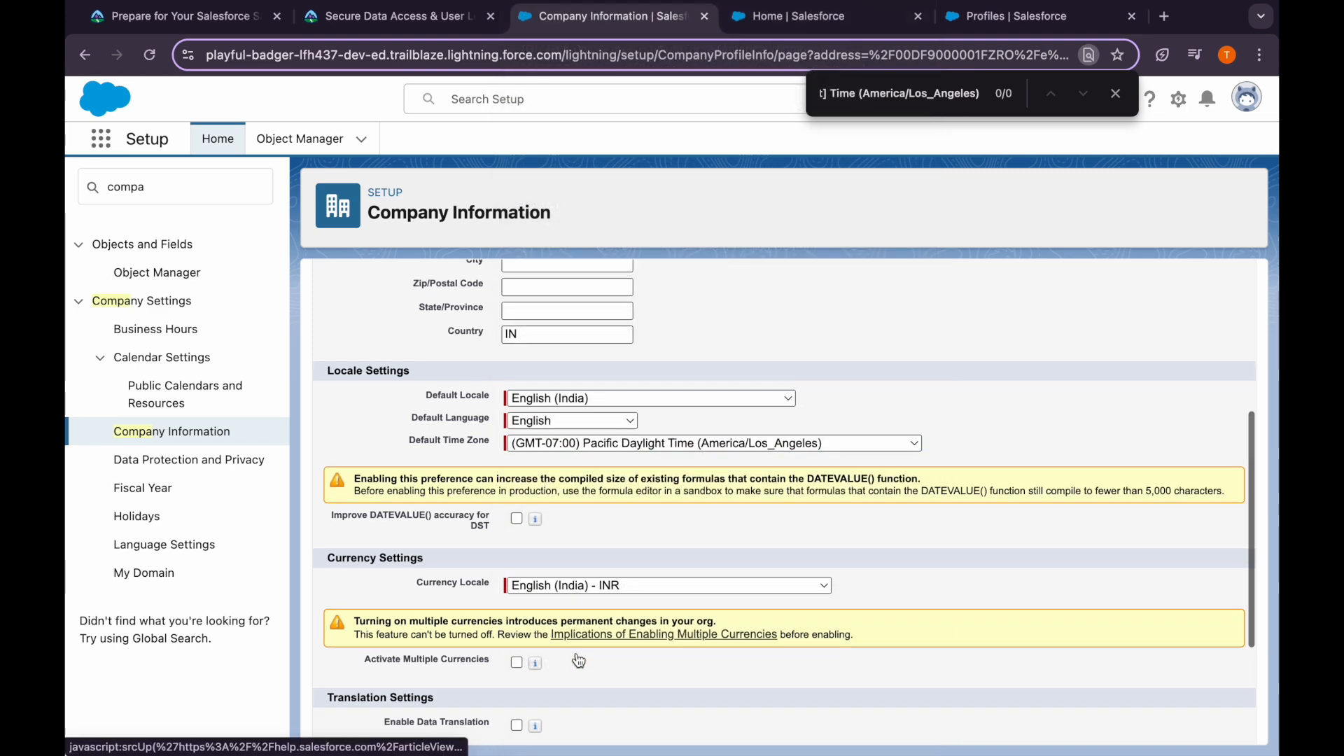
pyautogui.scroll(-8, 578, 661)
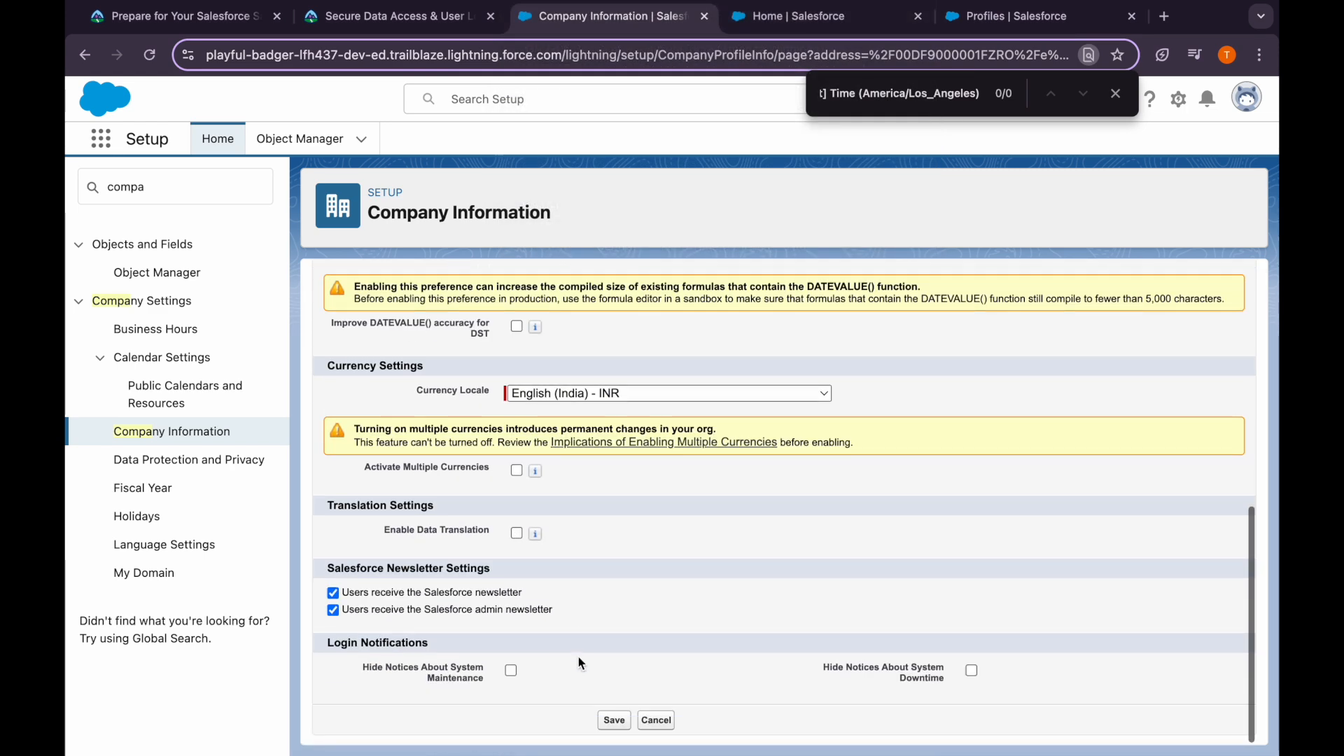
pyautogui.click(615, 723)
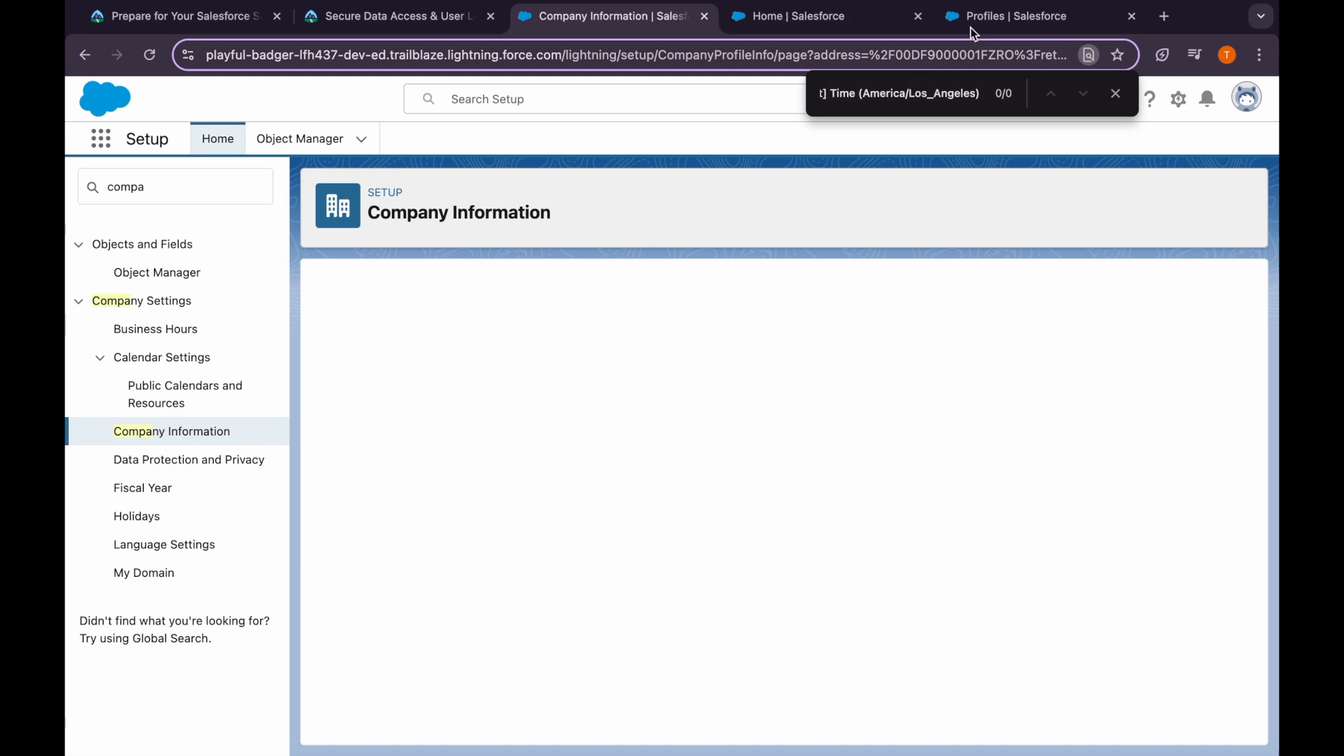
pyautogui.click(974, 30)
pyautogui.click(150, 54)
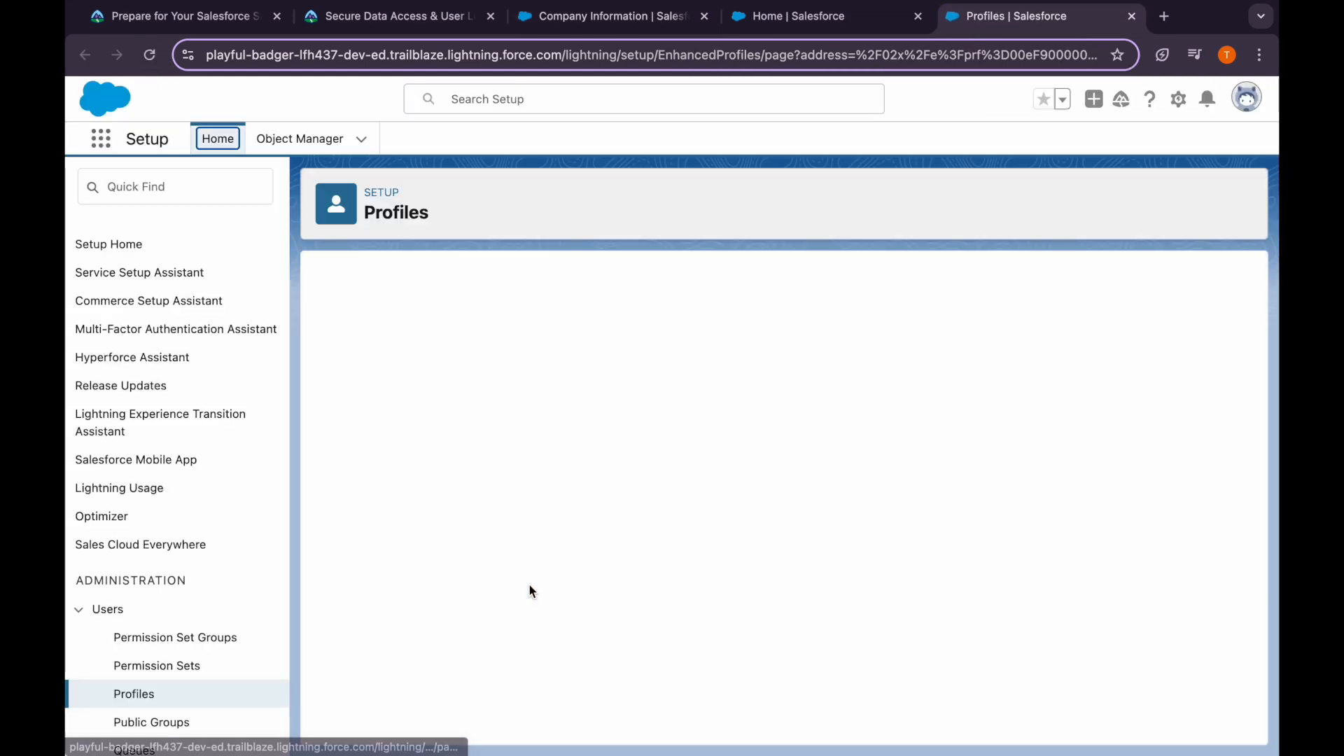
# Set Sunday and Saturday login hours to 12:00 AM start and 12:00 AM end
pyautogui.moveTo(368, 392); pyautogui.dragTo(706, 391)
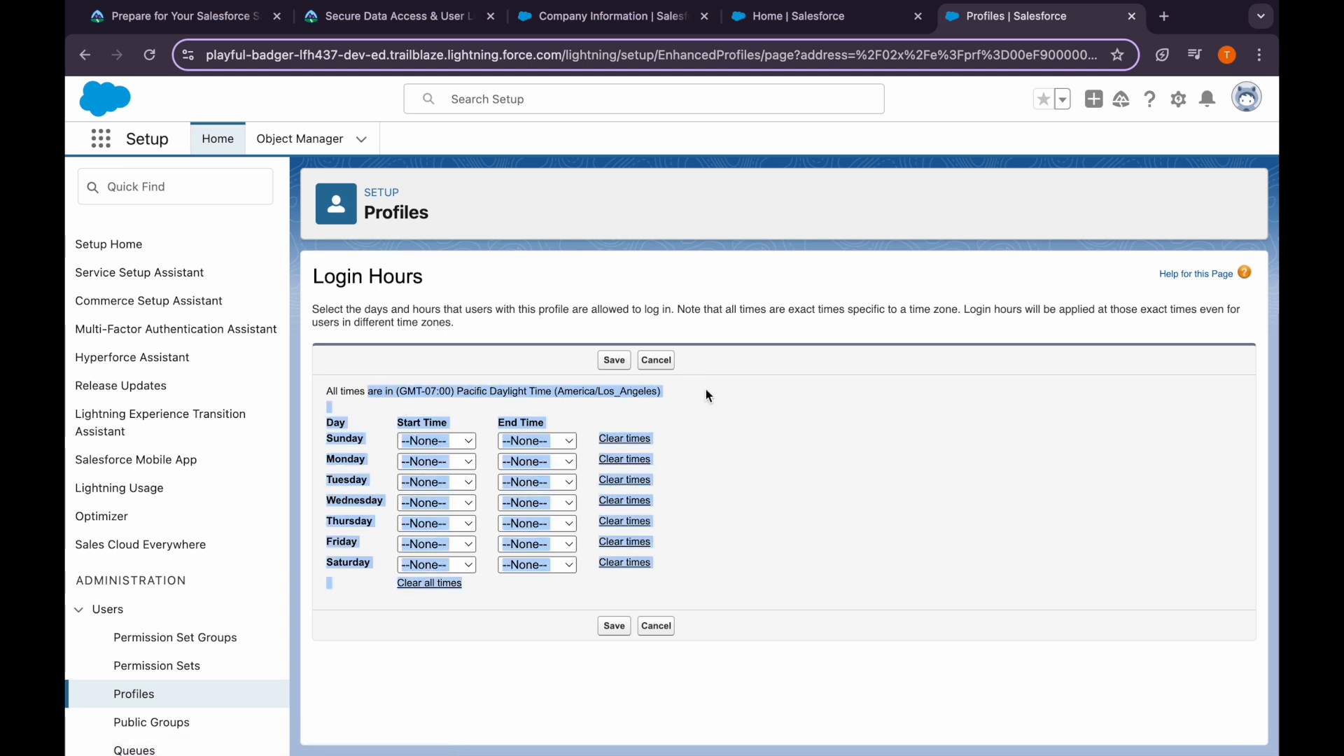
pyautogui.click(706, 392)
pyautogui.click(451, 440)
pyautogui.click(454, 464)
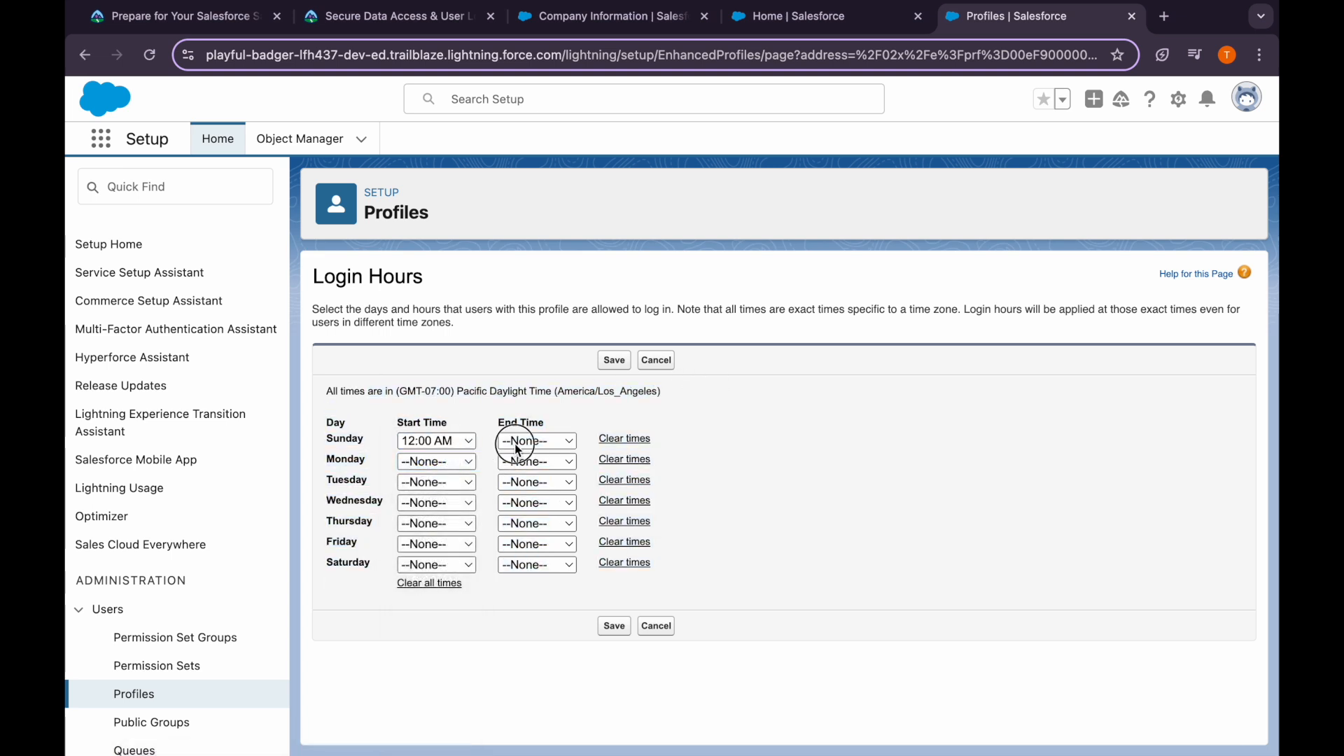
pyautogui.click(526, 442)
pyautogui.click(525, 464)
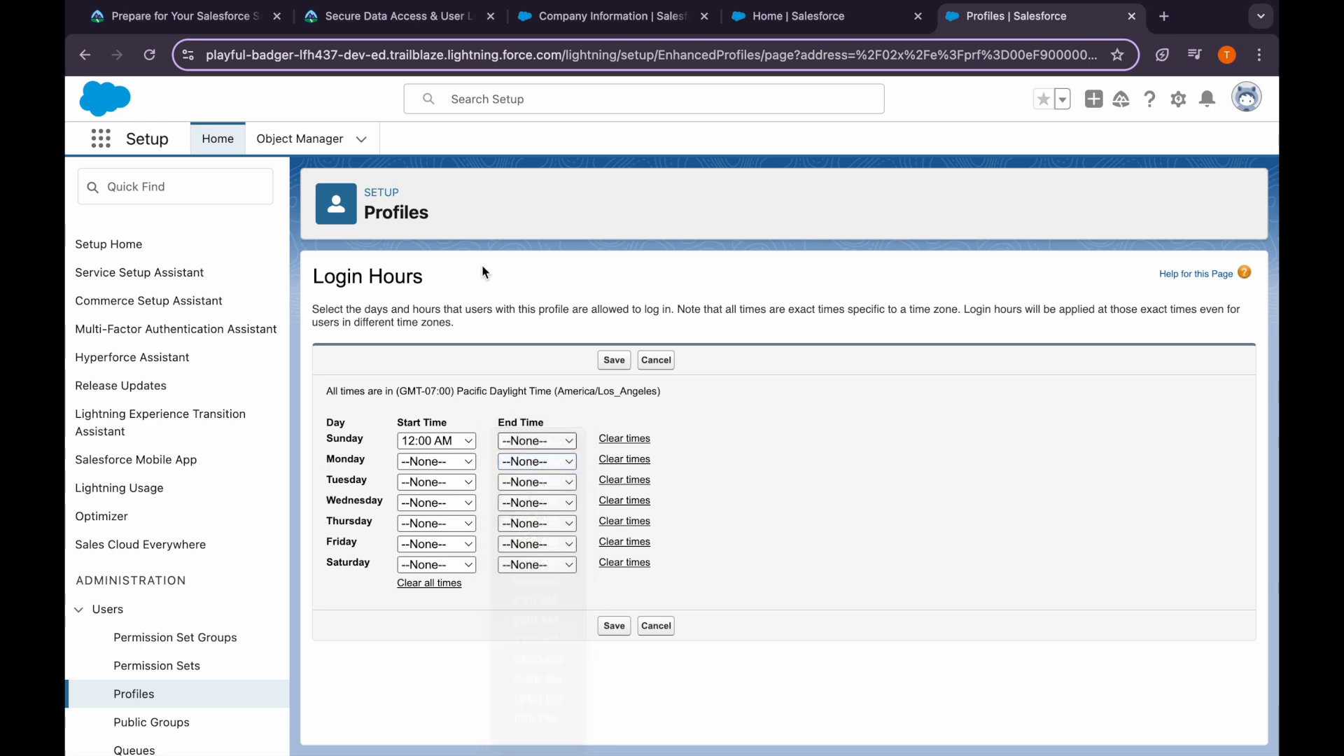
pyautogui.click(411, 20)
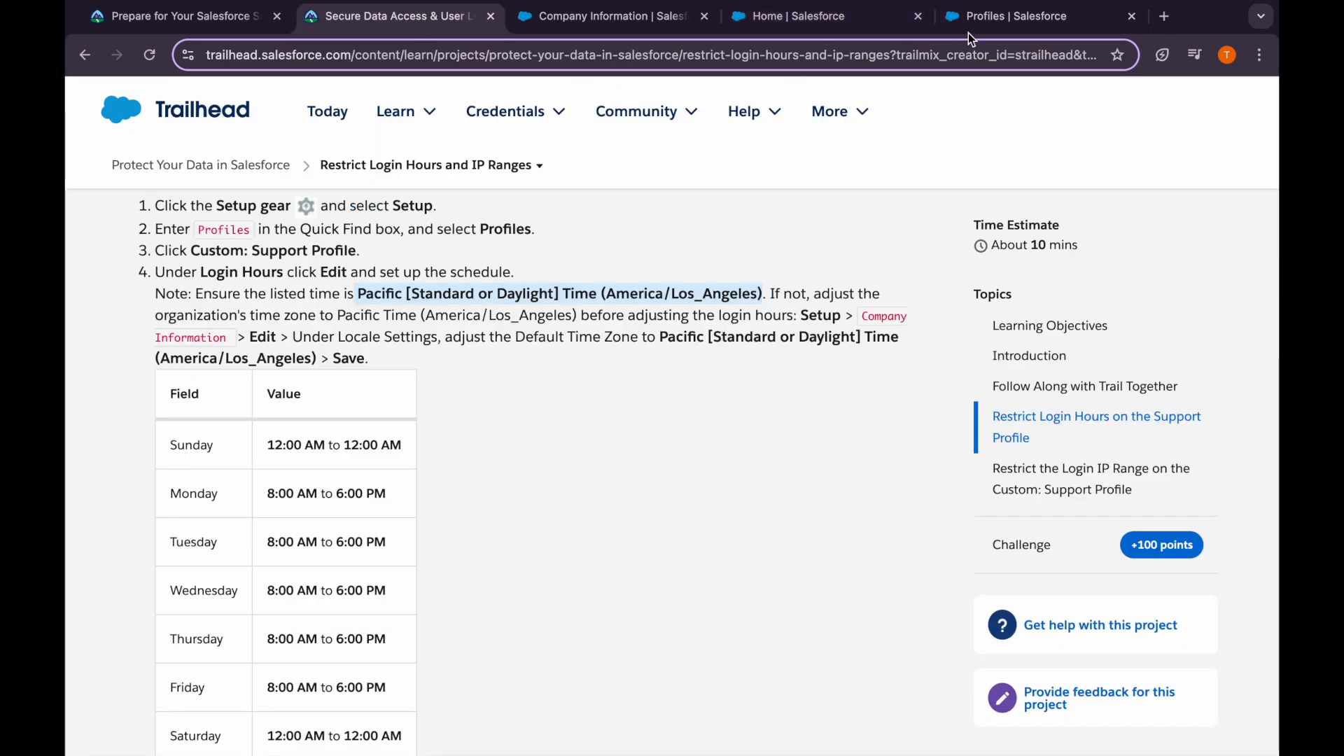
pyautogui.click(1019, 17)
pyautogui.click(454, 560)
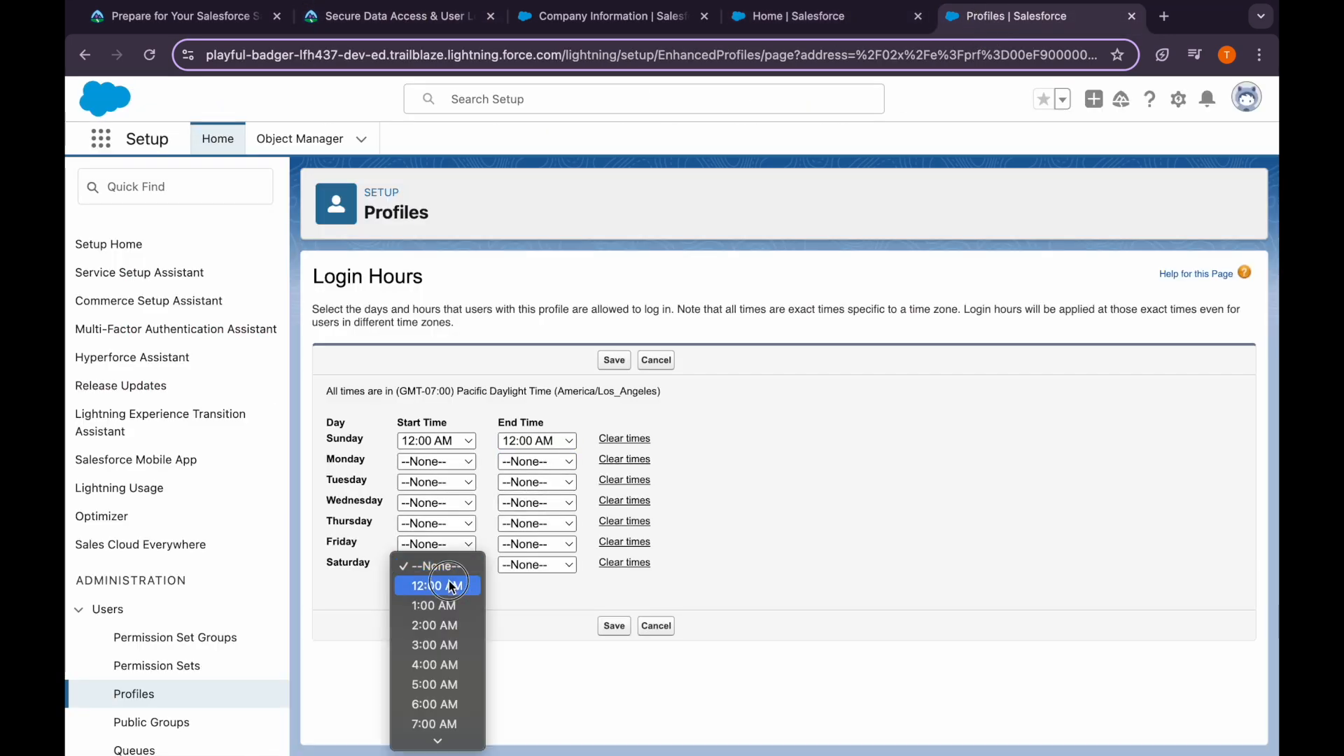
pyautogui.click(438, 586)
pyautogui.click(518, 566)
pyautogui.click(524, 588)
# Set Monday, Tuesday and Wednesday login hours to 8:00 AM – 6:00 PM
pyautogui.click(430, 462)
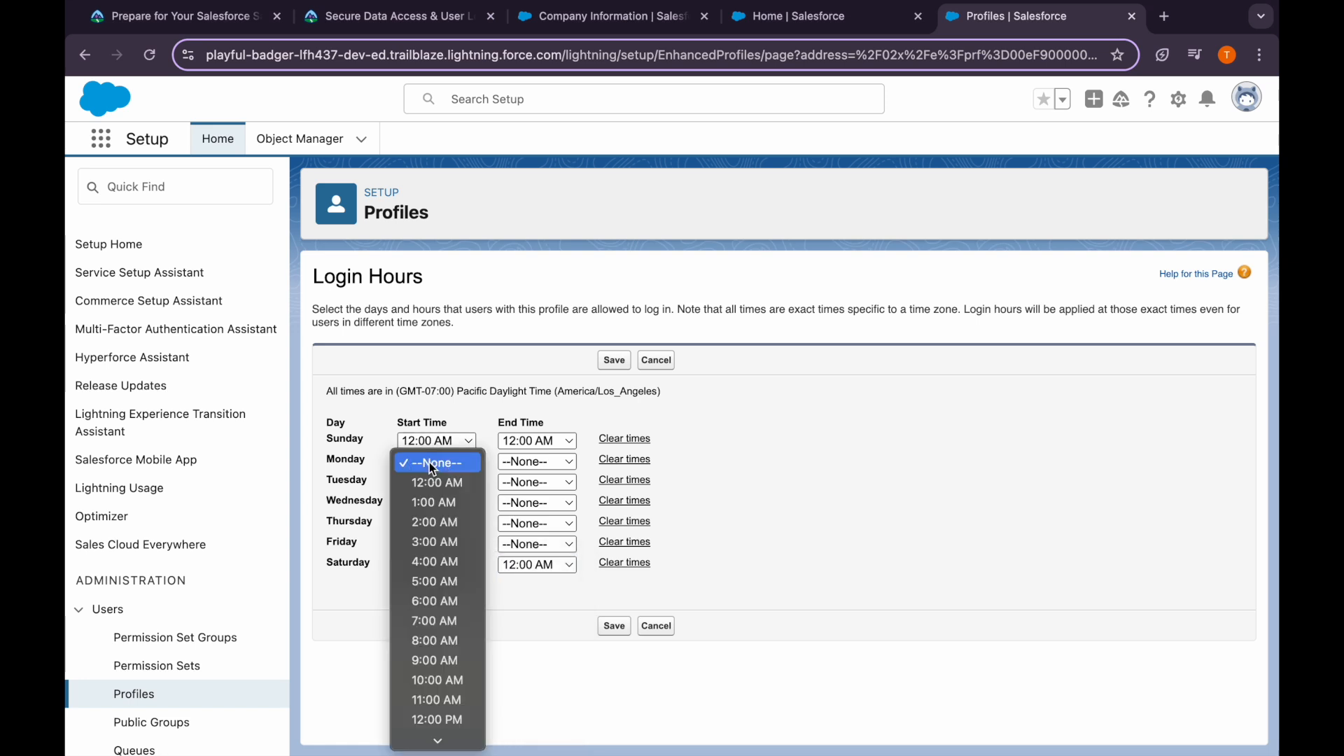
pyautogui.click(451, 641)
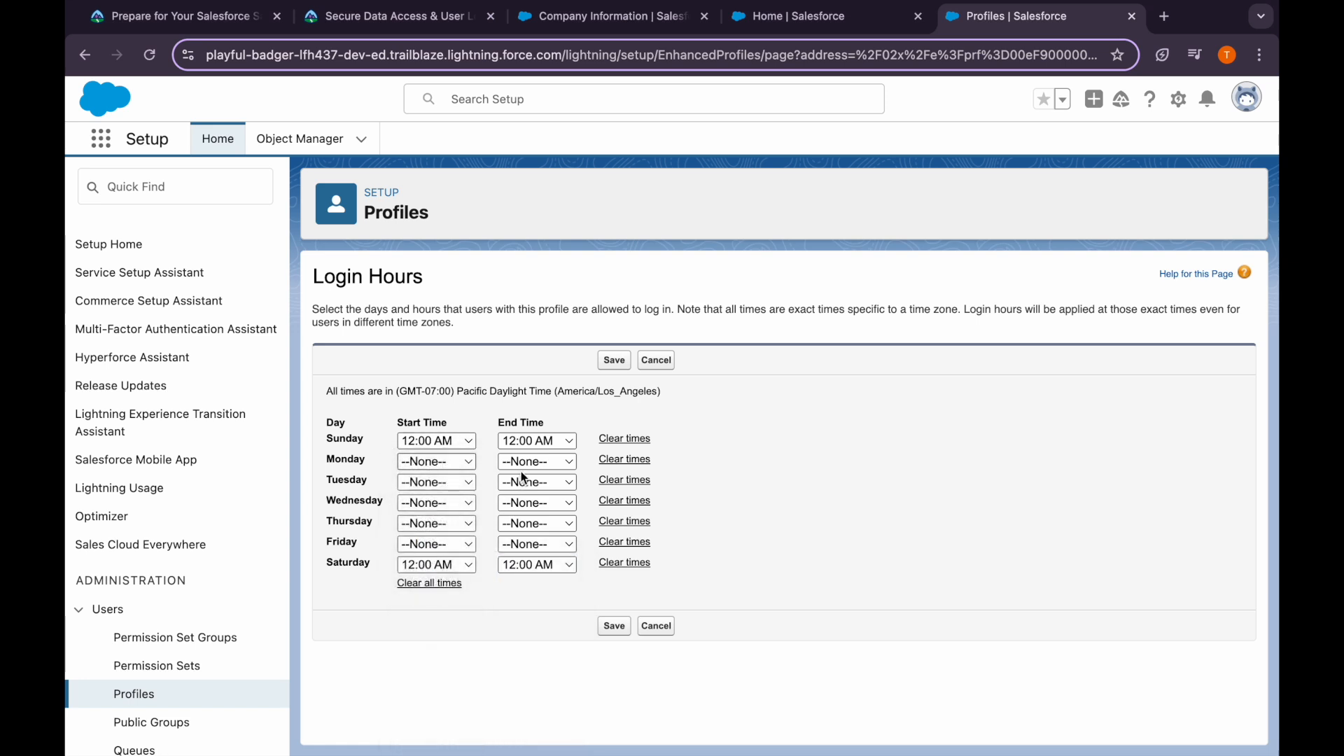
pyautogui.click(533, 462)
pyautogui.scroll(-3, 550, 616)
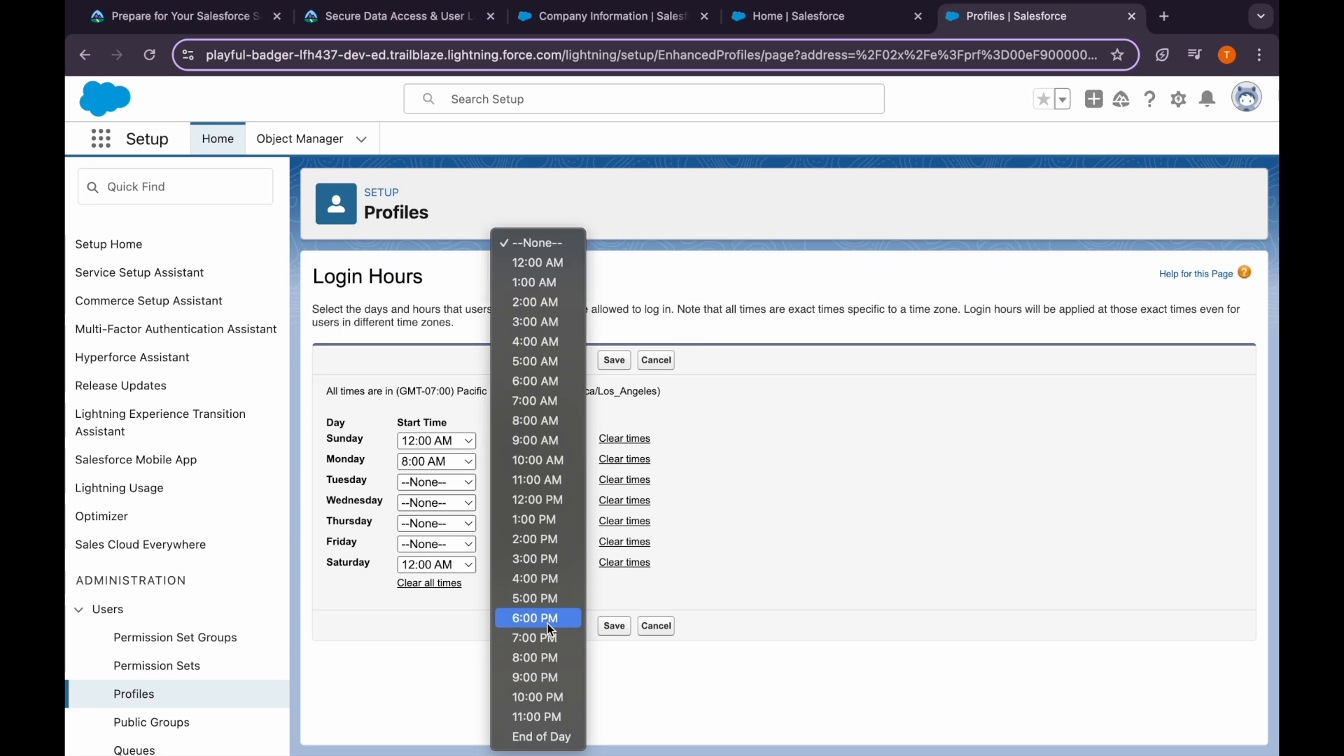
pyautogui.click(556, 619)
pyautogui.click(429, 483)
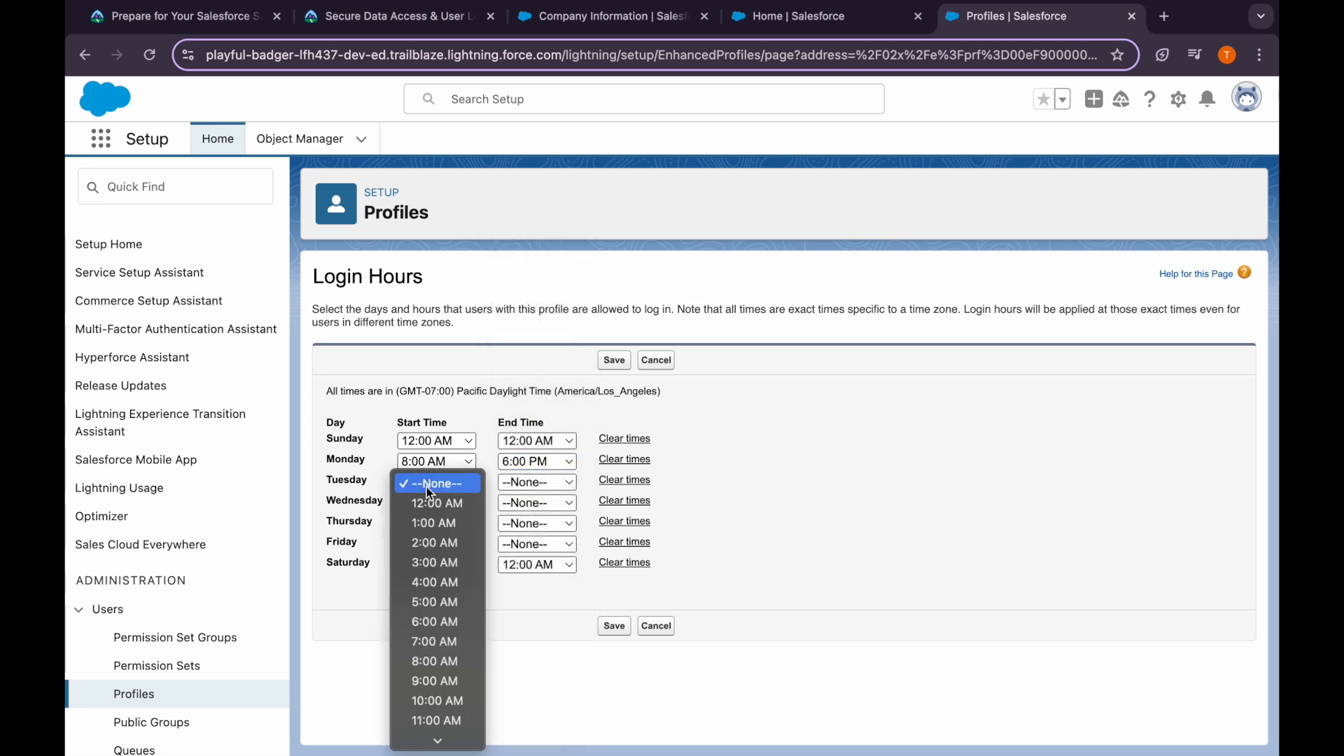
pyautogui.click(434, 661)
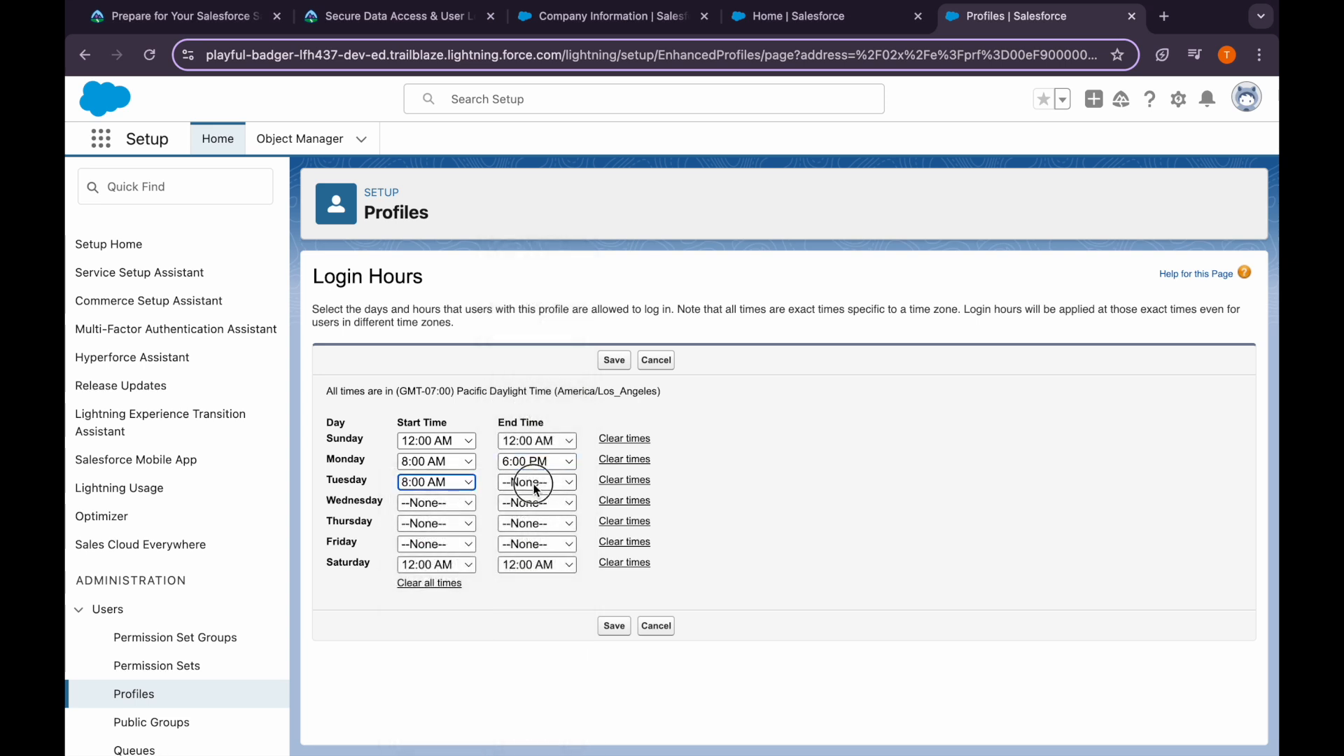
pyautogui.click(539, 482)
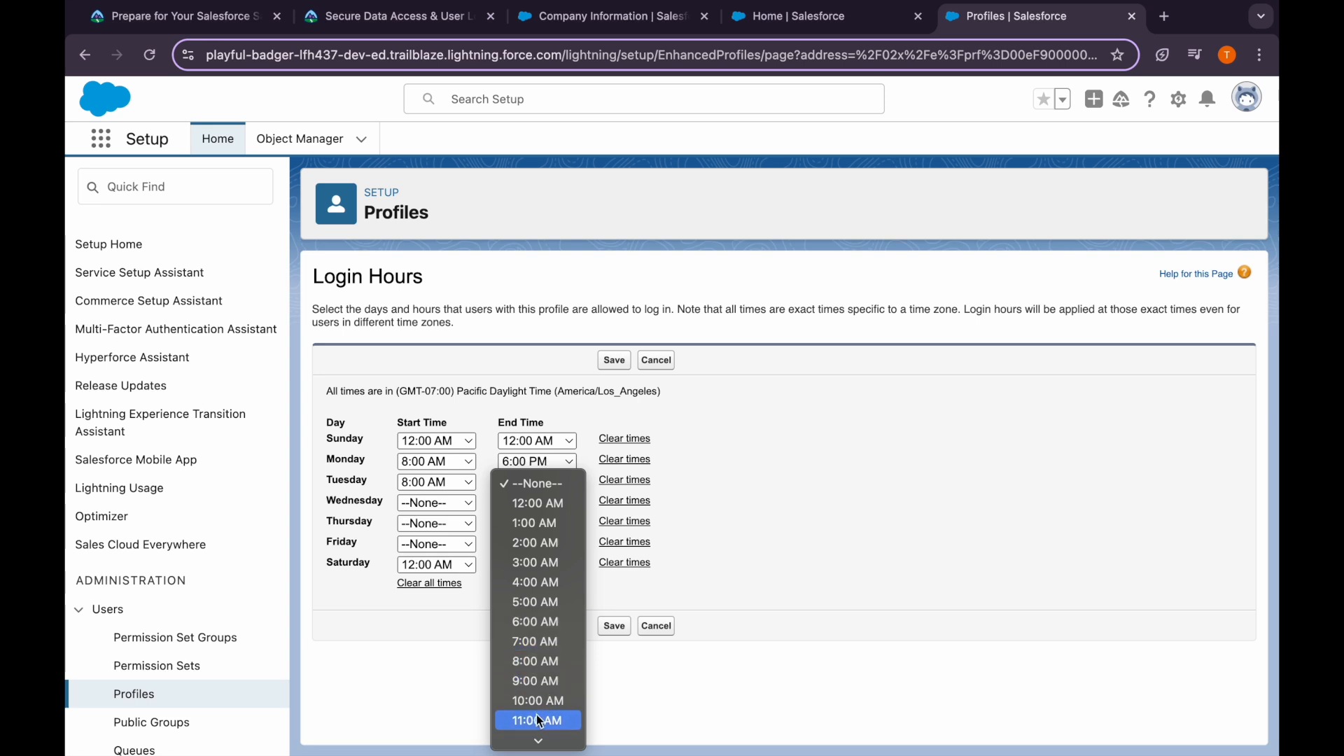
pyautogui.scroll(-5, 538, 707)
pyautogui.click(553, 623)
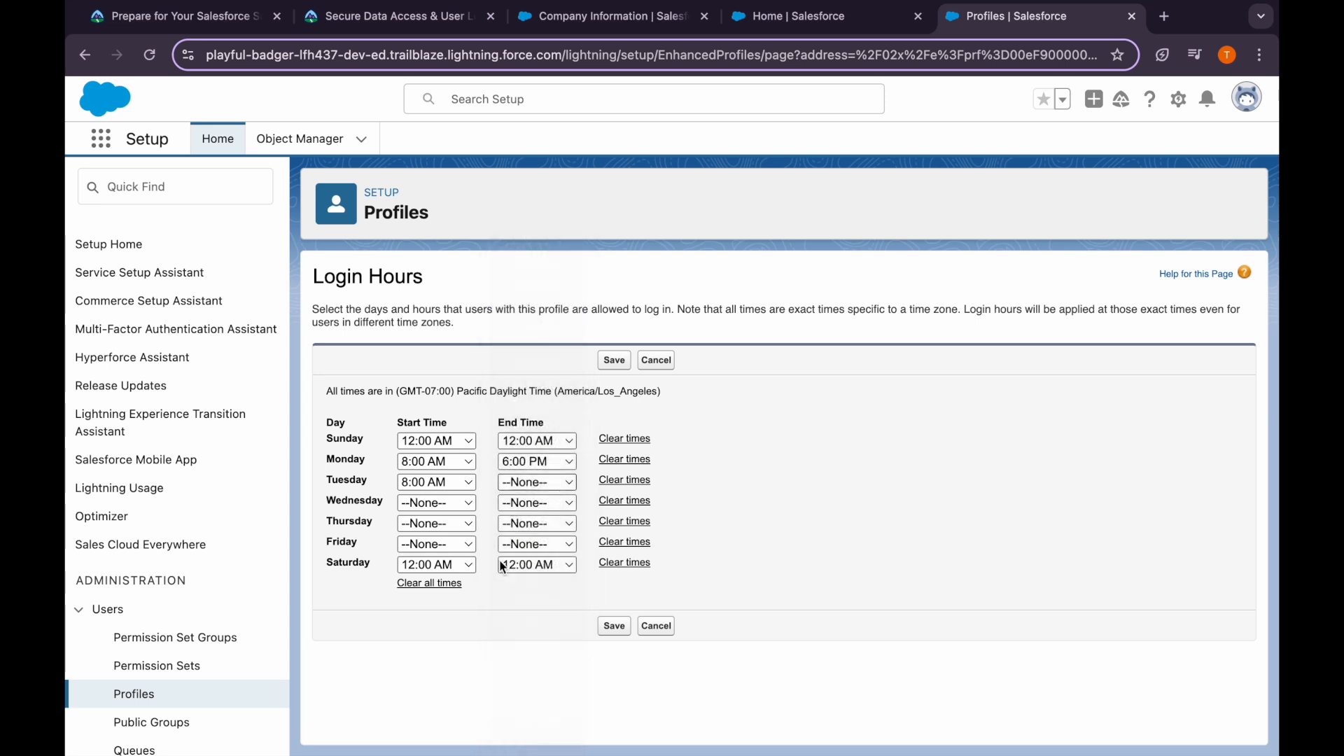
pyautogui.click(436, 503)
pyautogui.scroll(-3, 440, 623)
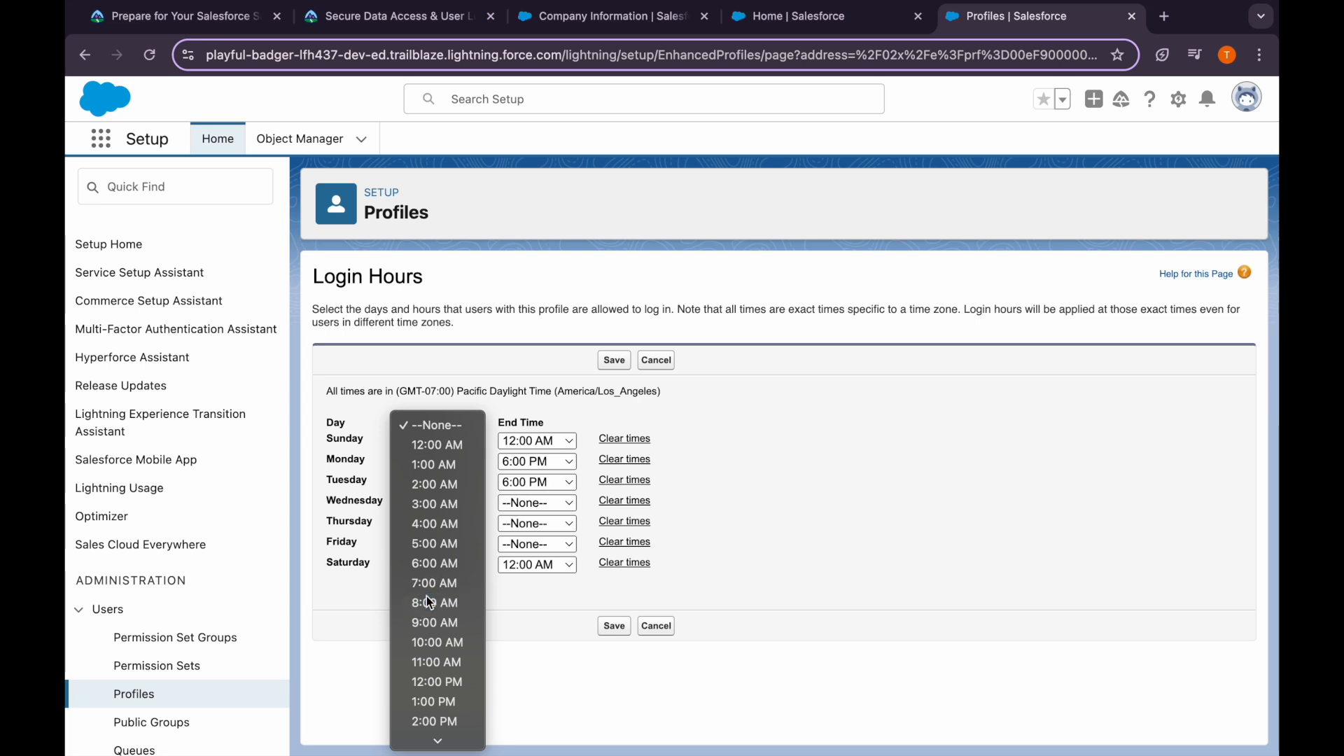
pyautogui.click(434, 603)
pyautogui.click(537, 503)
pyautogui.scroll(-3, 525, 610)
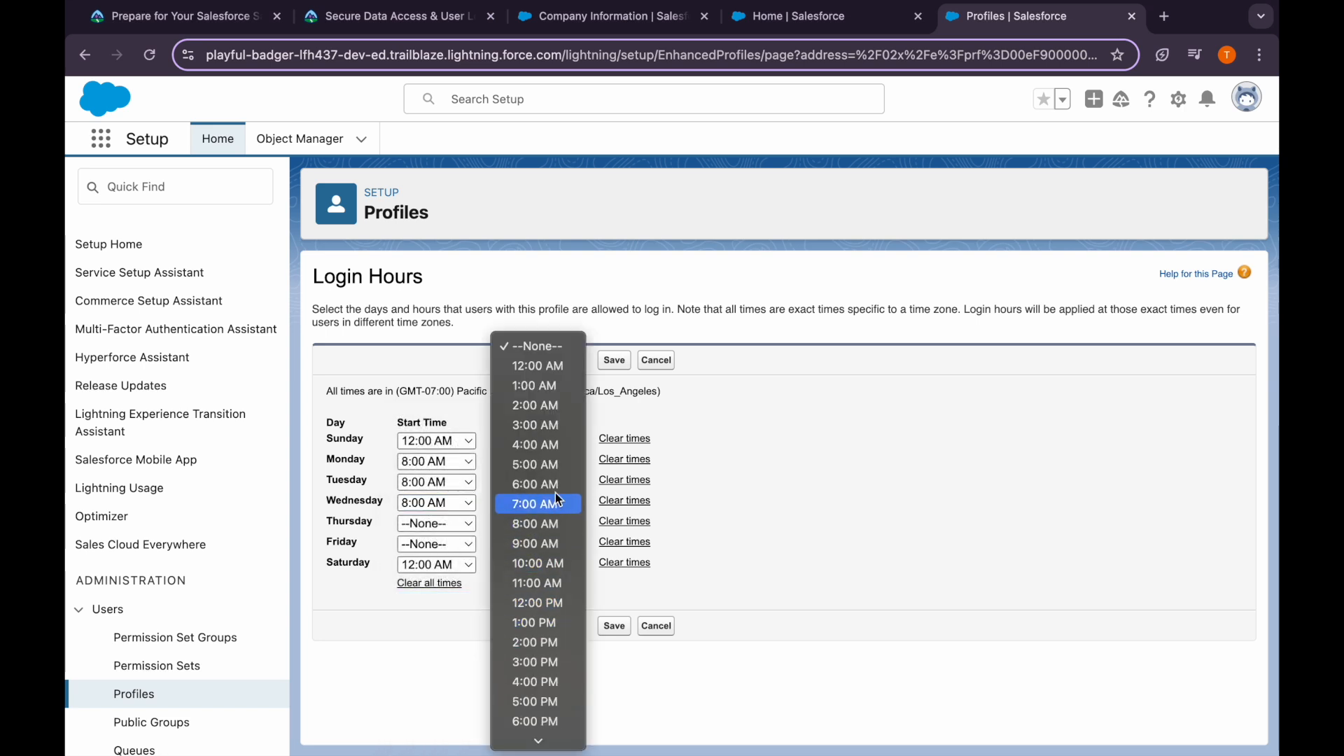
pyautogui.scroll(-3, 541, 623)
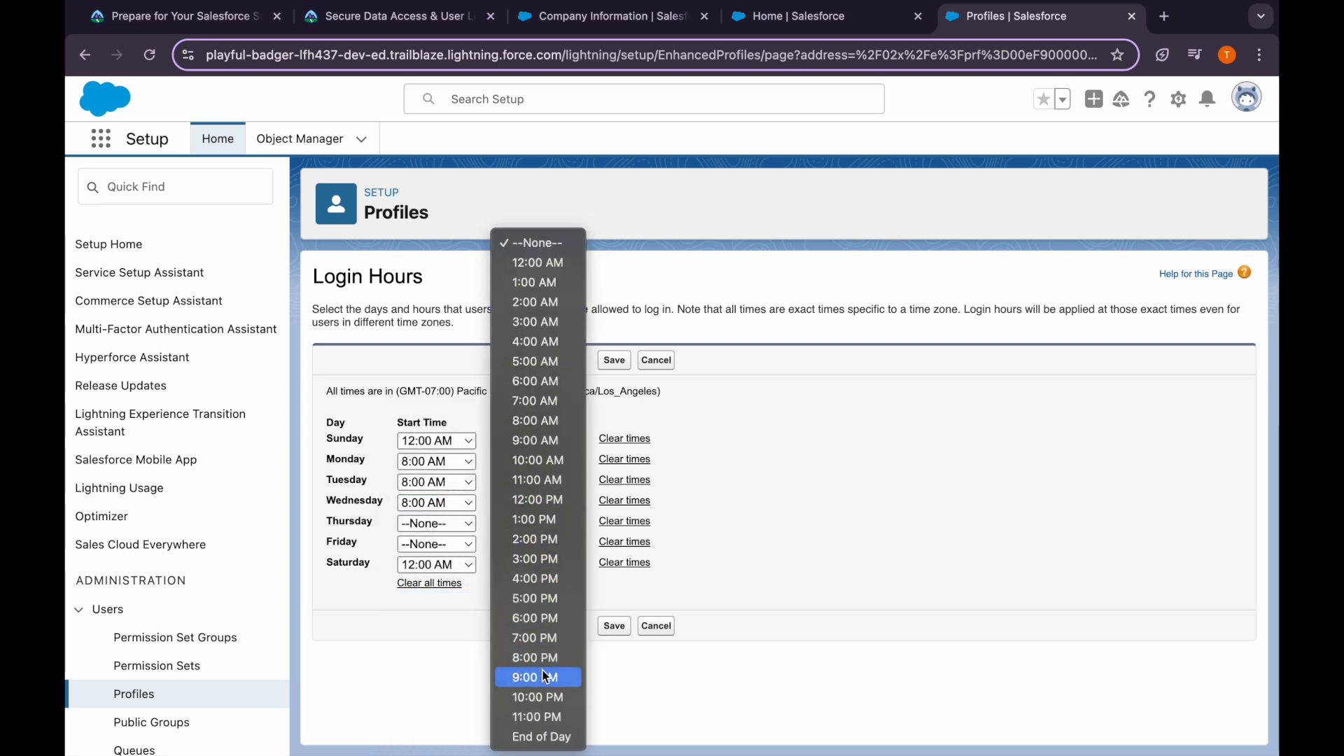
pyautogui.click(541, 618)
# Set Thursday and Friday to 8:00 AM – 6:00 PM, fixing Thursday's end time, and save
pyautogui.click(434, 523)
pyautogui.scroll(-2, 430, 633)
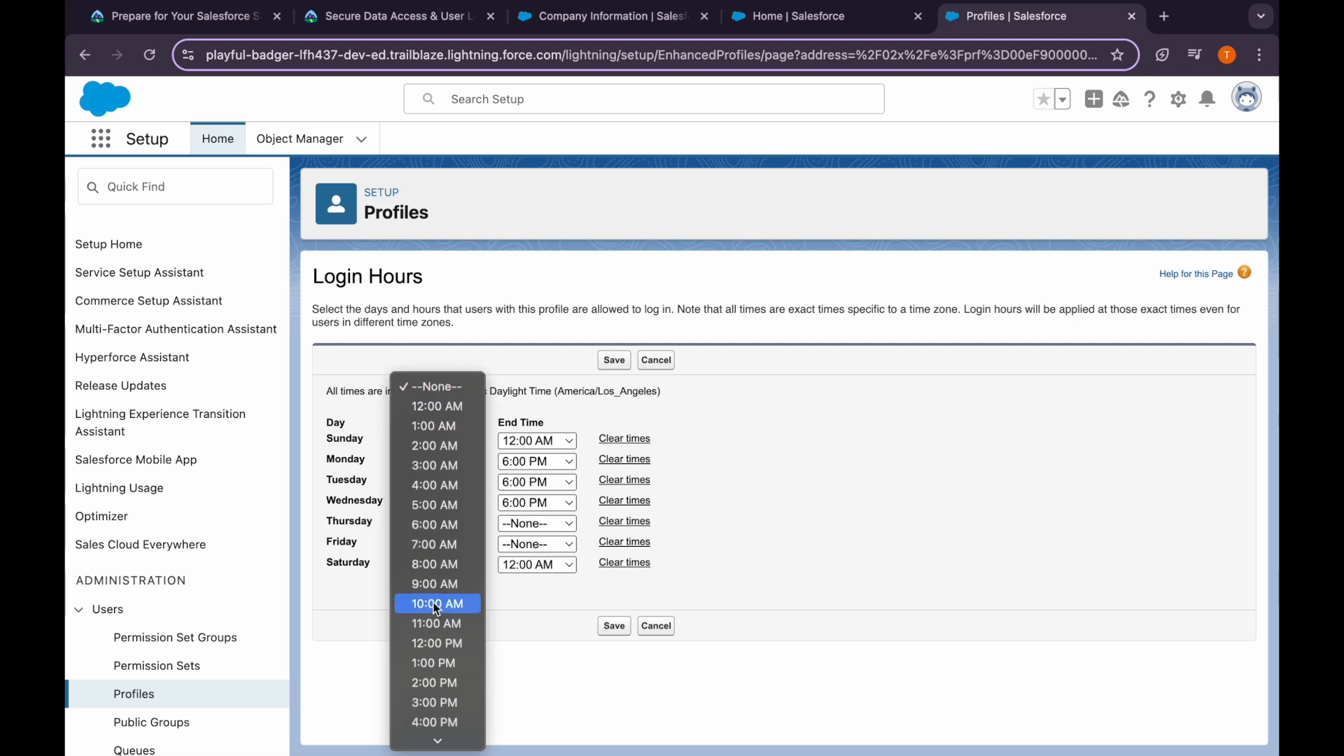
pyautogui.click(423, 559)
pyautogui.click(537, 523)
pyautogui.scroll(-1, 519, 592)
pyautogui.scroll(-2, 522, 602)
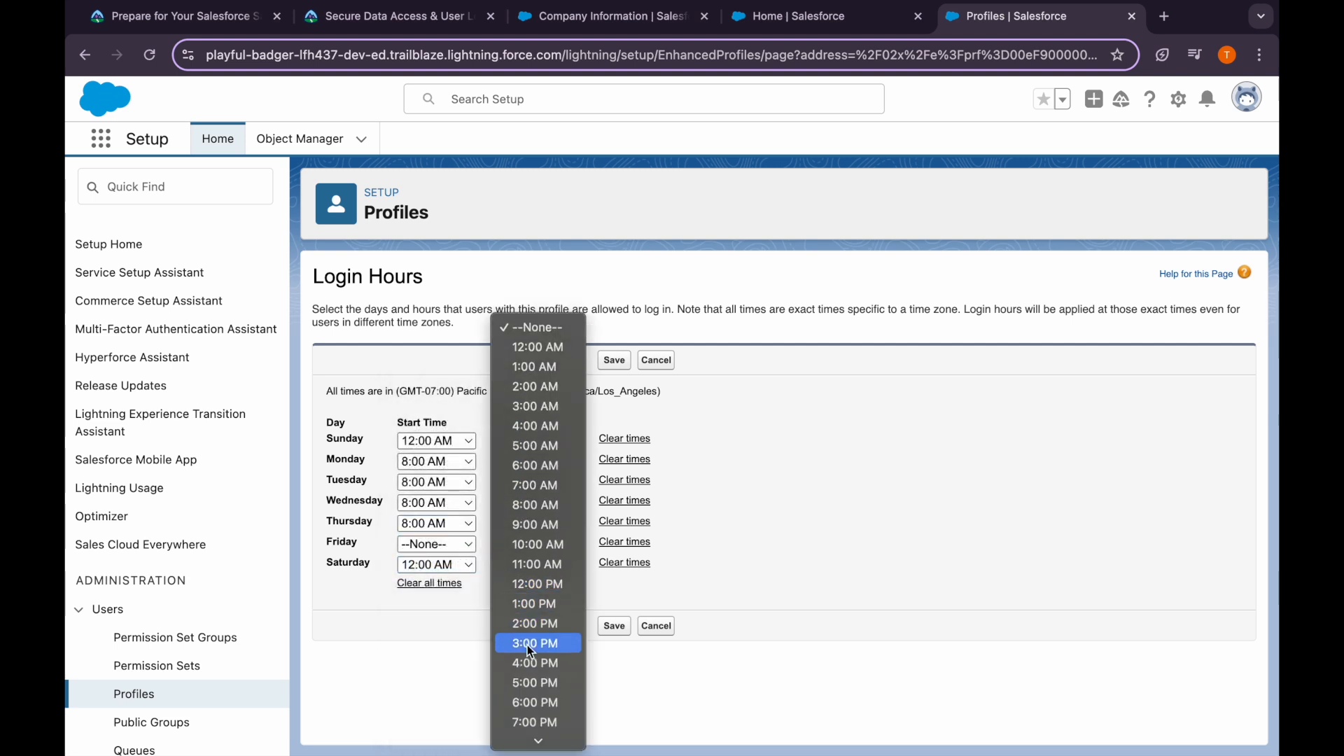
pyautogui.click(553, 465)
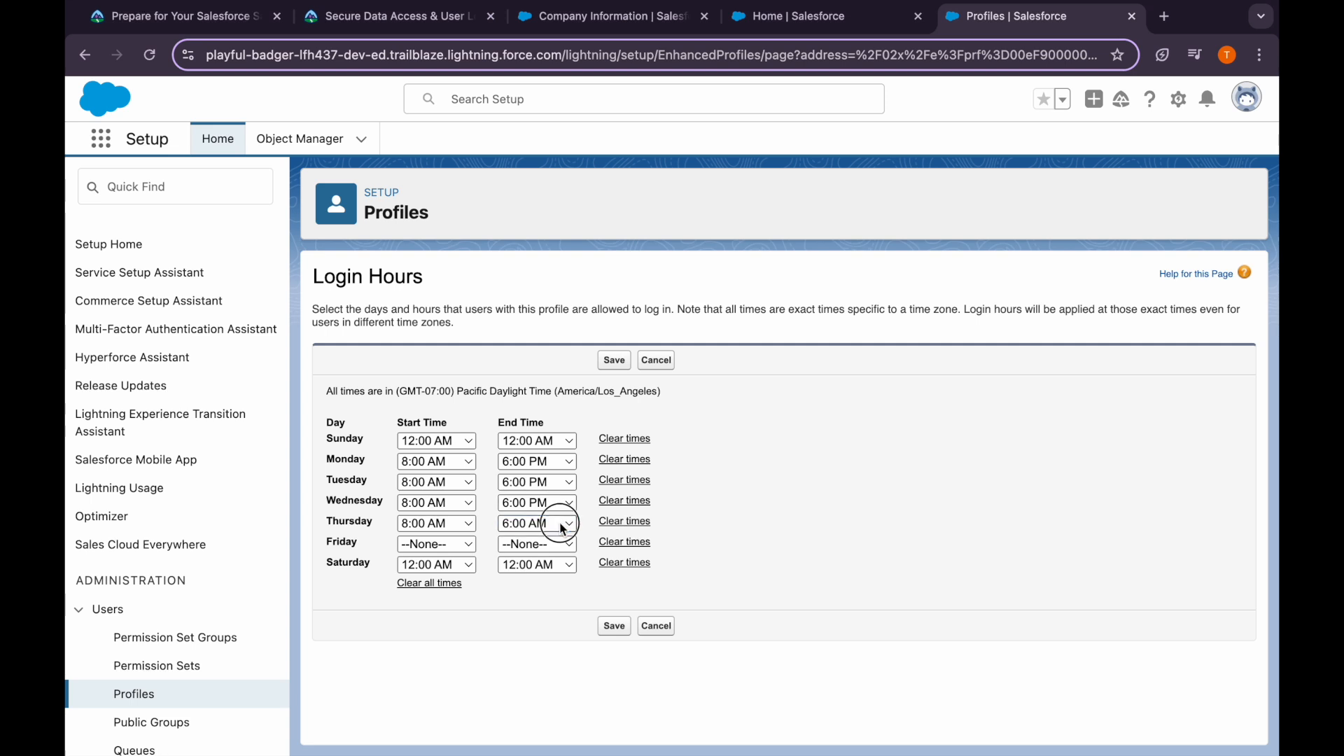
pyautogui.click(554, 521)
pyautogui.click(548, 617)
pyautogui.click(437, 544)
pyautogui.scroll(-3, 444, 616)
pyautogui.click(450, 567)
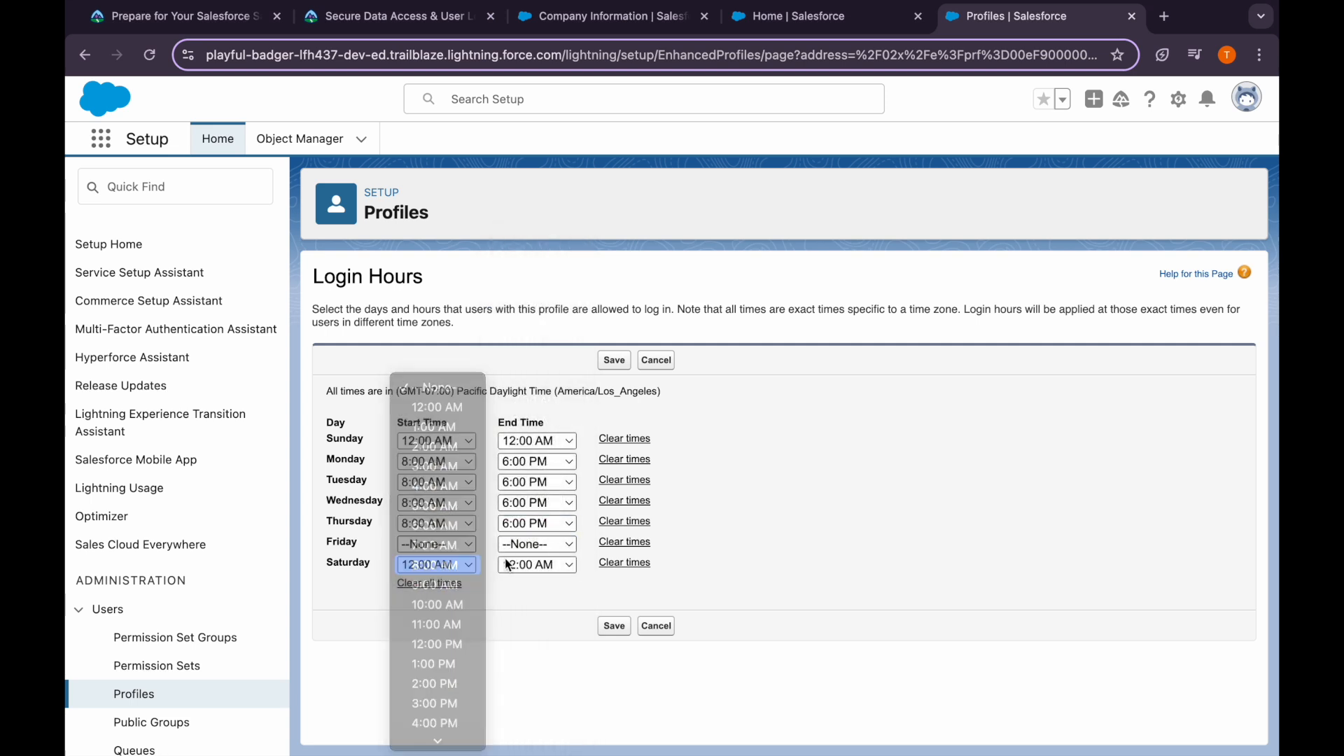
pyautogui.click(532, 544)
pyautogui.scroll(-3, 531, 574)
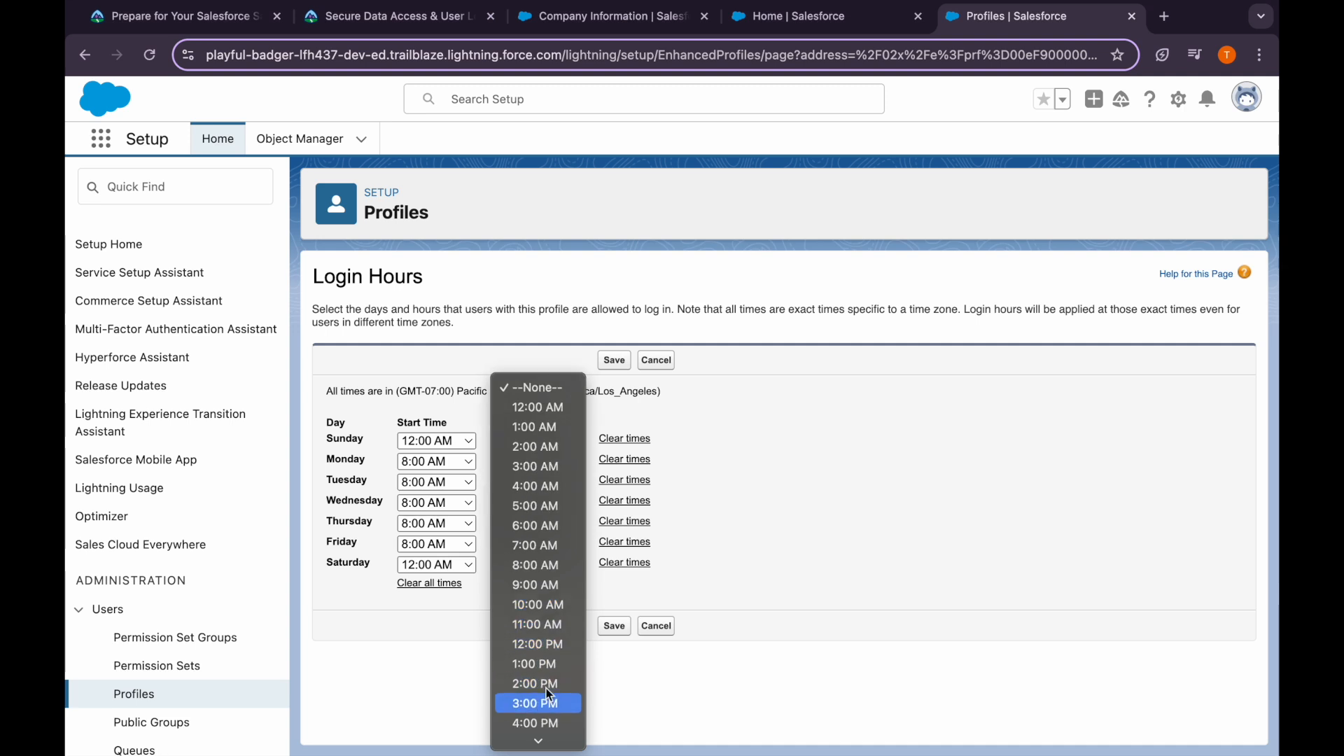
pyautogui.scroll(-3, 539, 684)
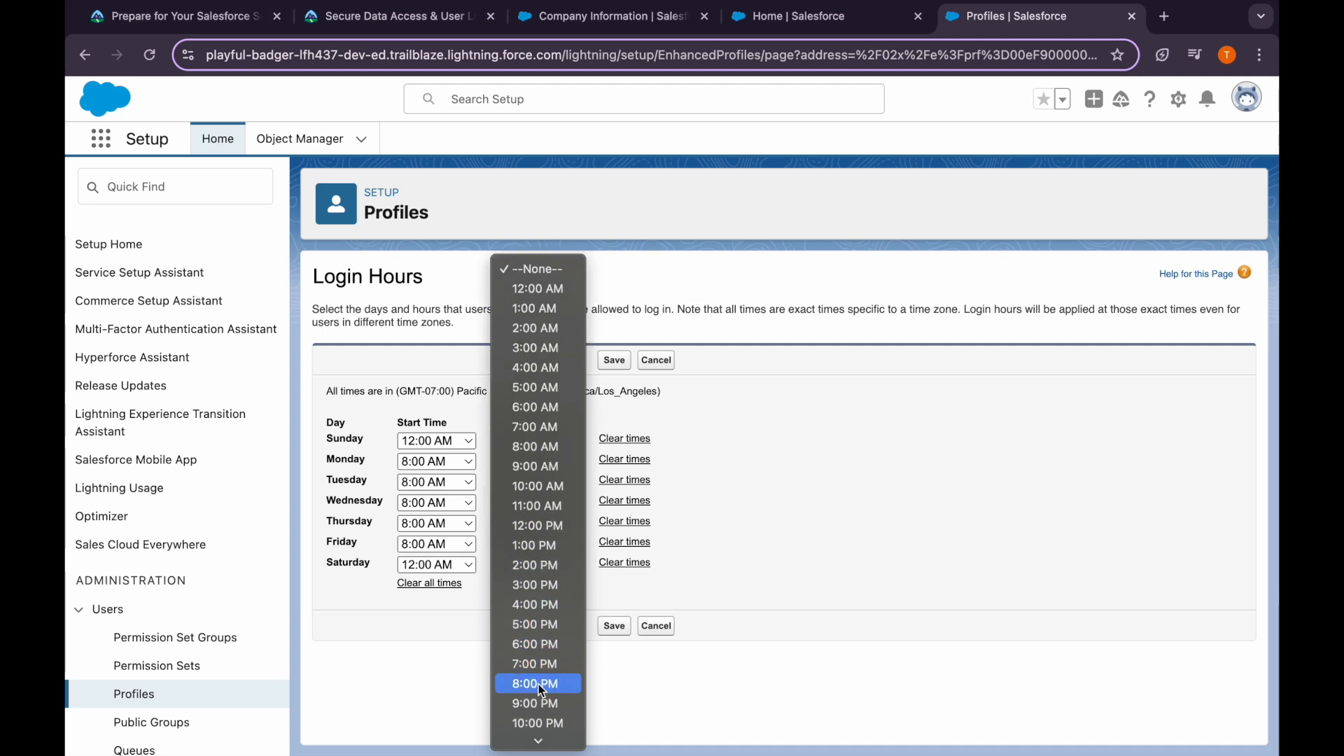
pyautogui.click(537, 644)
pyautogui.click(614, 626)
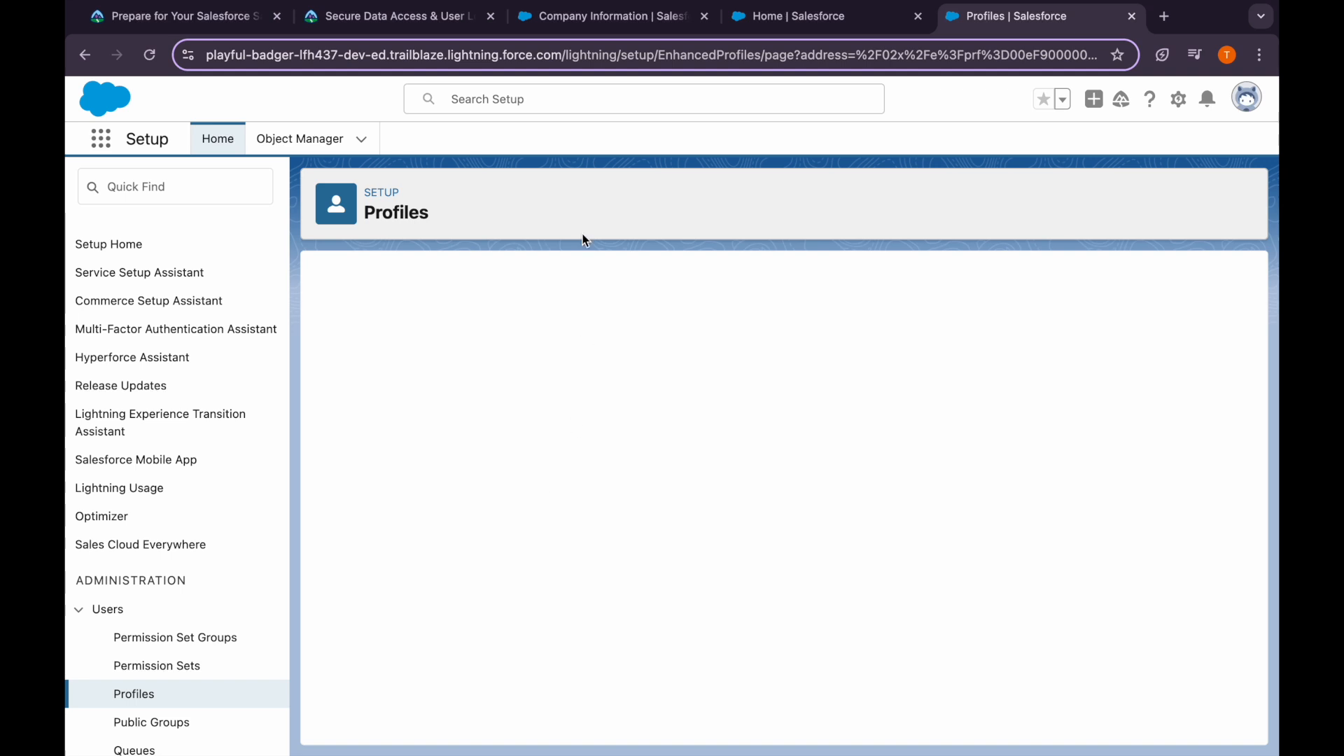
# Locate the Login IP Ranges section on the Support profile and start a new IP range
pyautogui.click(411, 20)
pyautogui.scroll(-4, 429, 491)
pyautogui.scroll(-4, 432, 567)
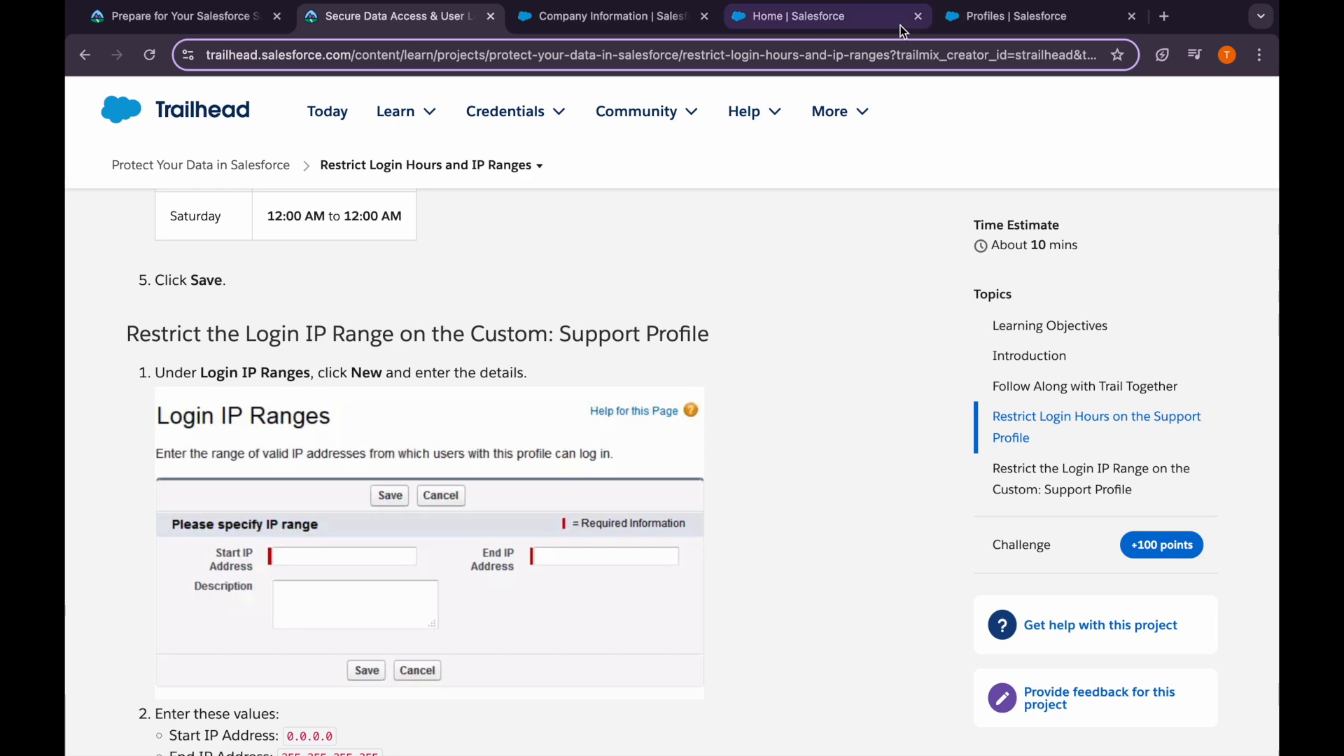
pyautogui.click(1008, 16)
pyautogui.scroll(-3, 653, 481)
pyautogui.hotkey('ctrl', 'f')
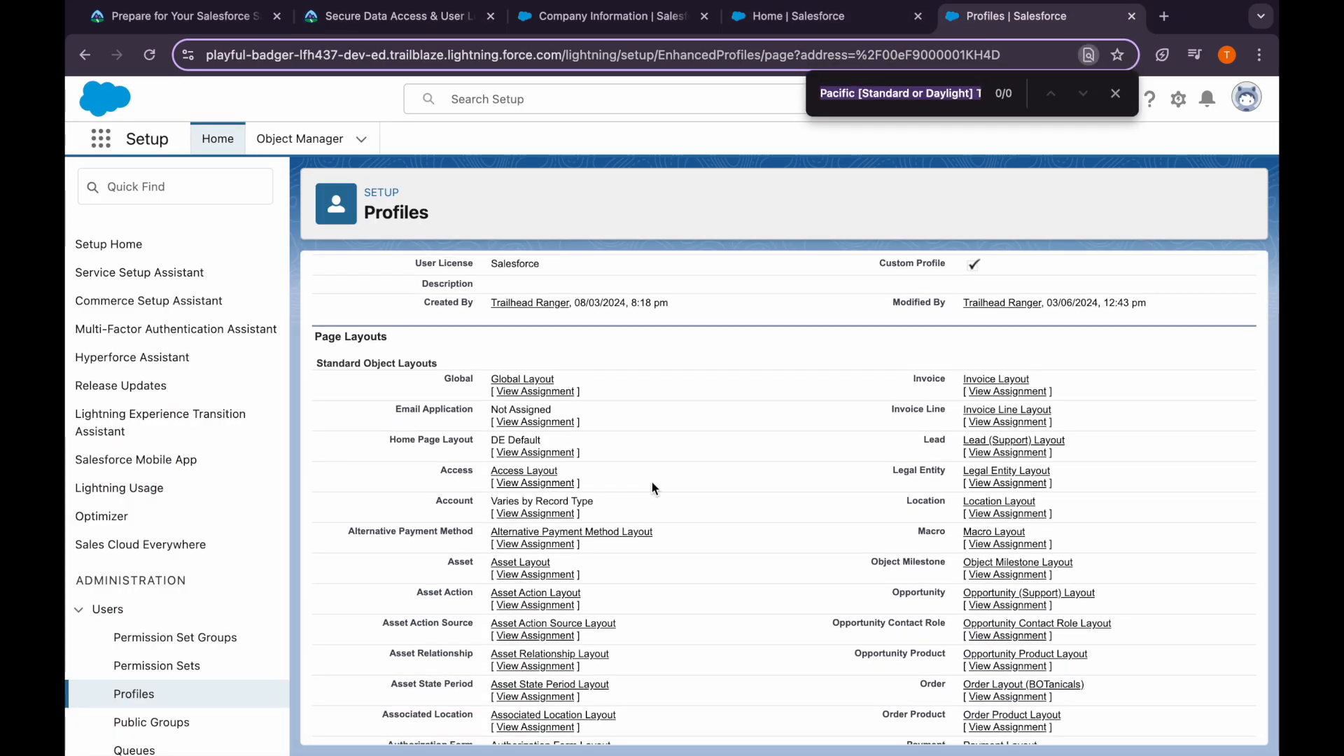
pyautogui.scroll(4, 526, 411)
pyautogui.click(456, 288)
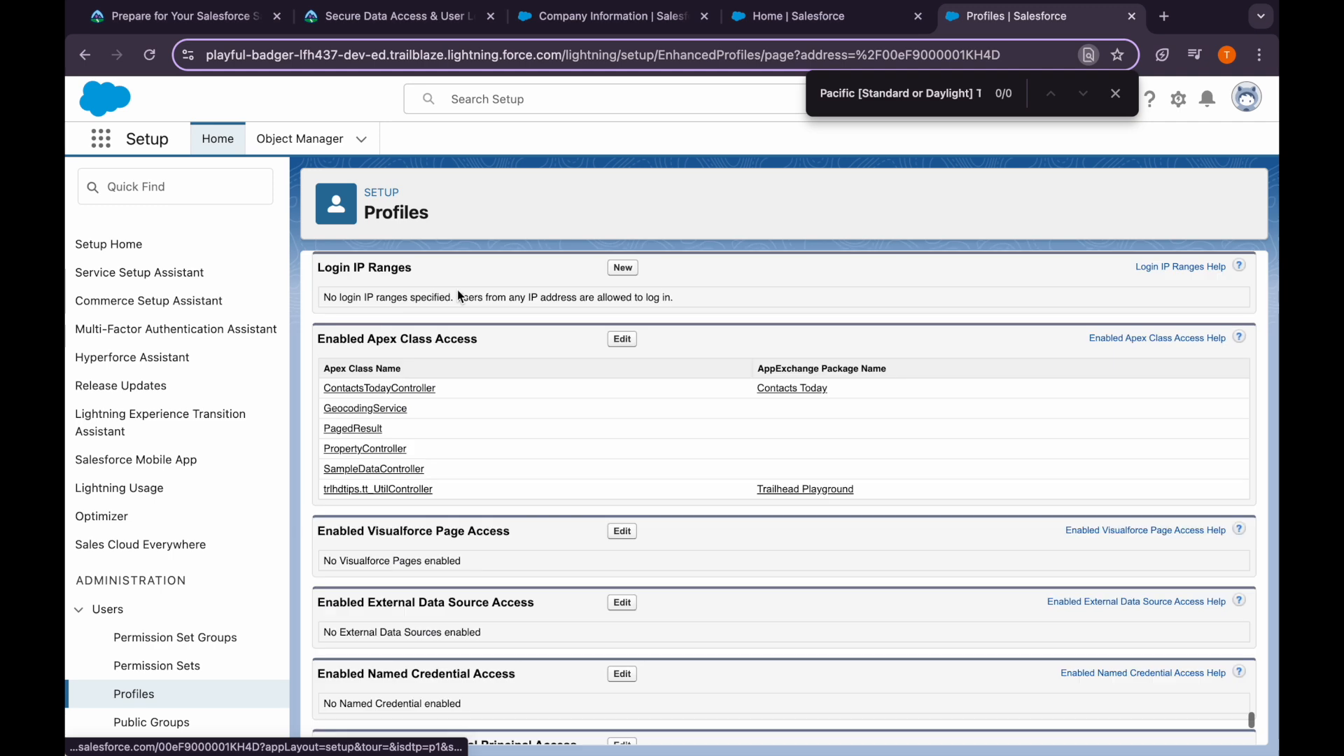
pyautogui.click(628, 269)
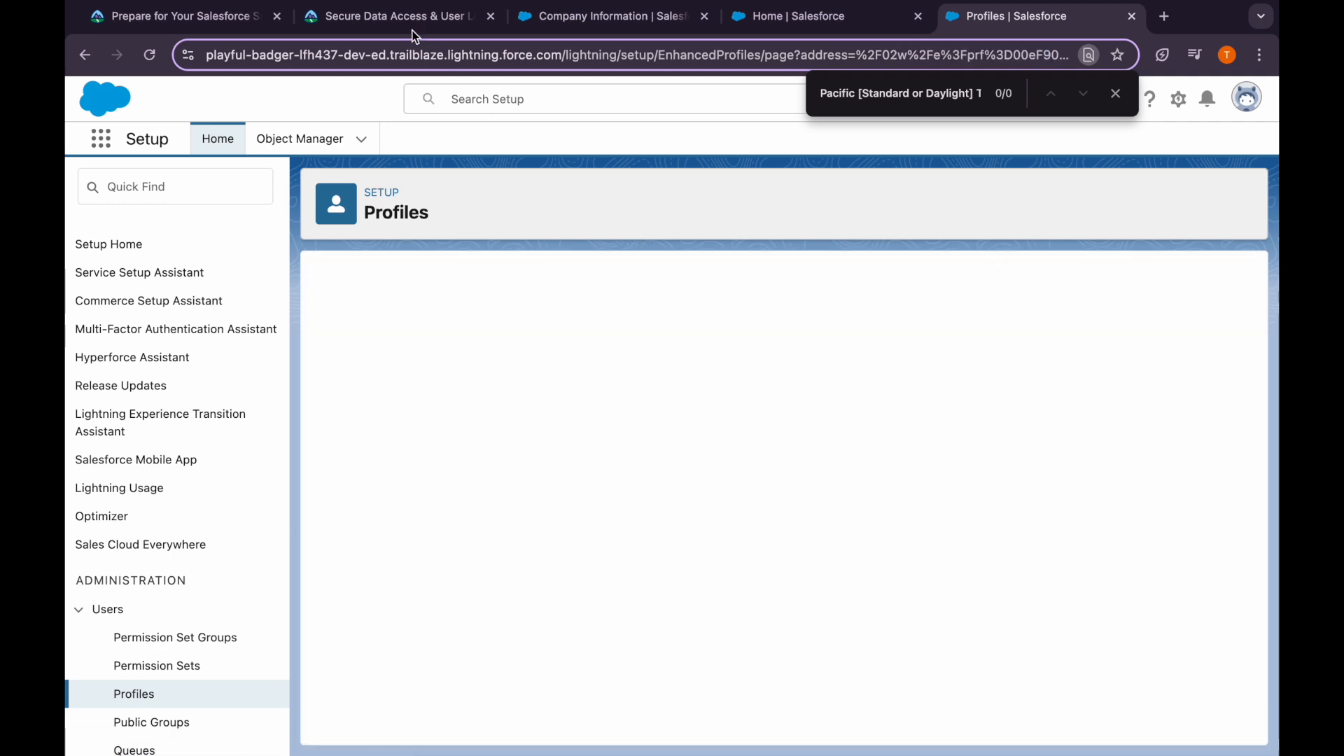
# Enter Start IP 0.0.0.0 and End IP 255.255.255.255, save the range, and return to Trailhead
pyautogui.click(393, 16)
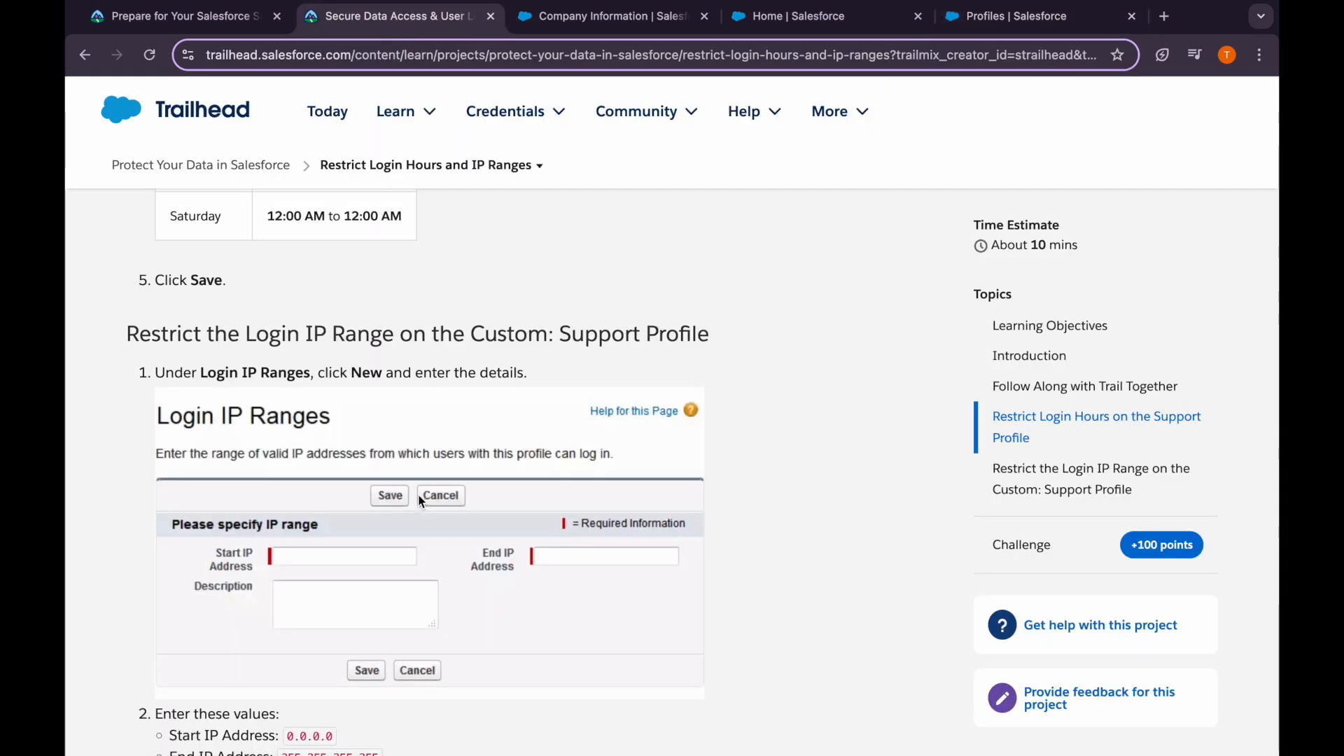
pyautogui.scroll(-2, 420, 499)
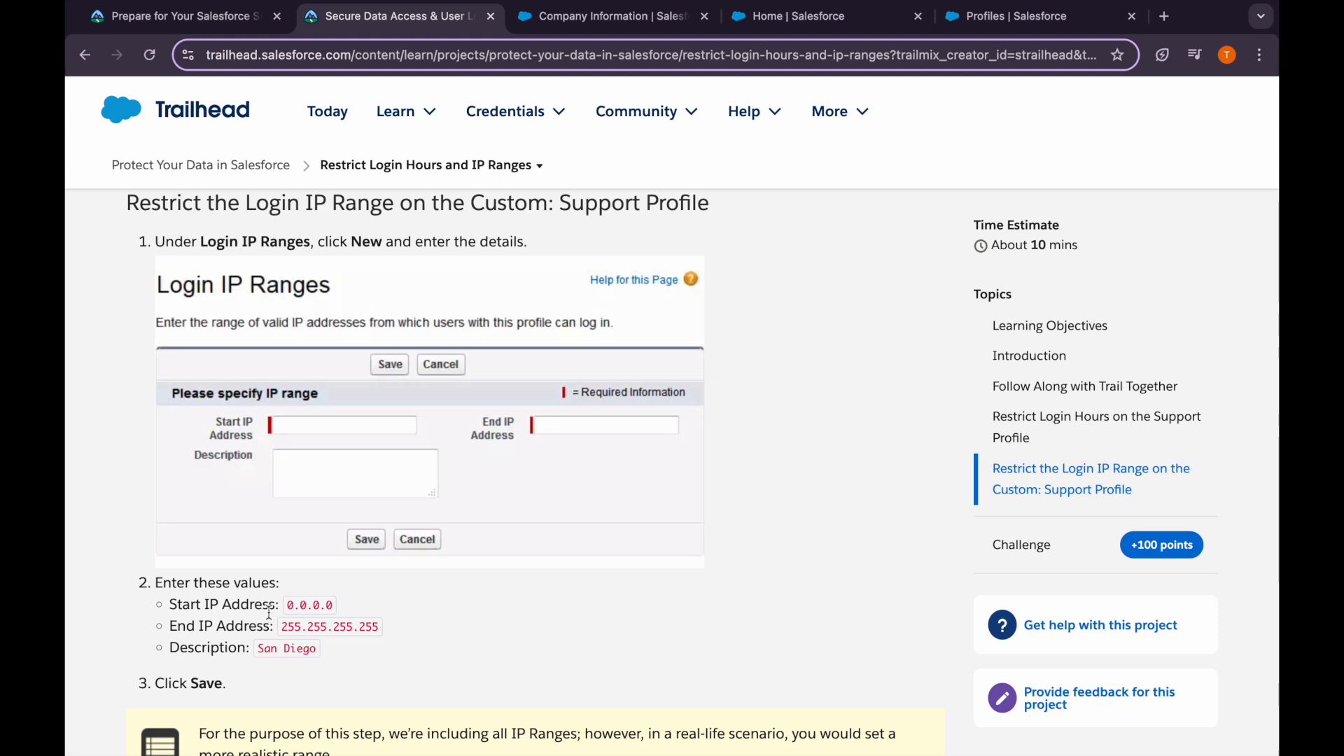
pyautogui.scroll(-1, 269, 614)
pyautogui.moveTo(285, 583); pyautogui.dragTo(333, 584)
pyautogui.hotkey('ctrl', 'c')
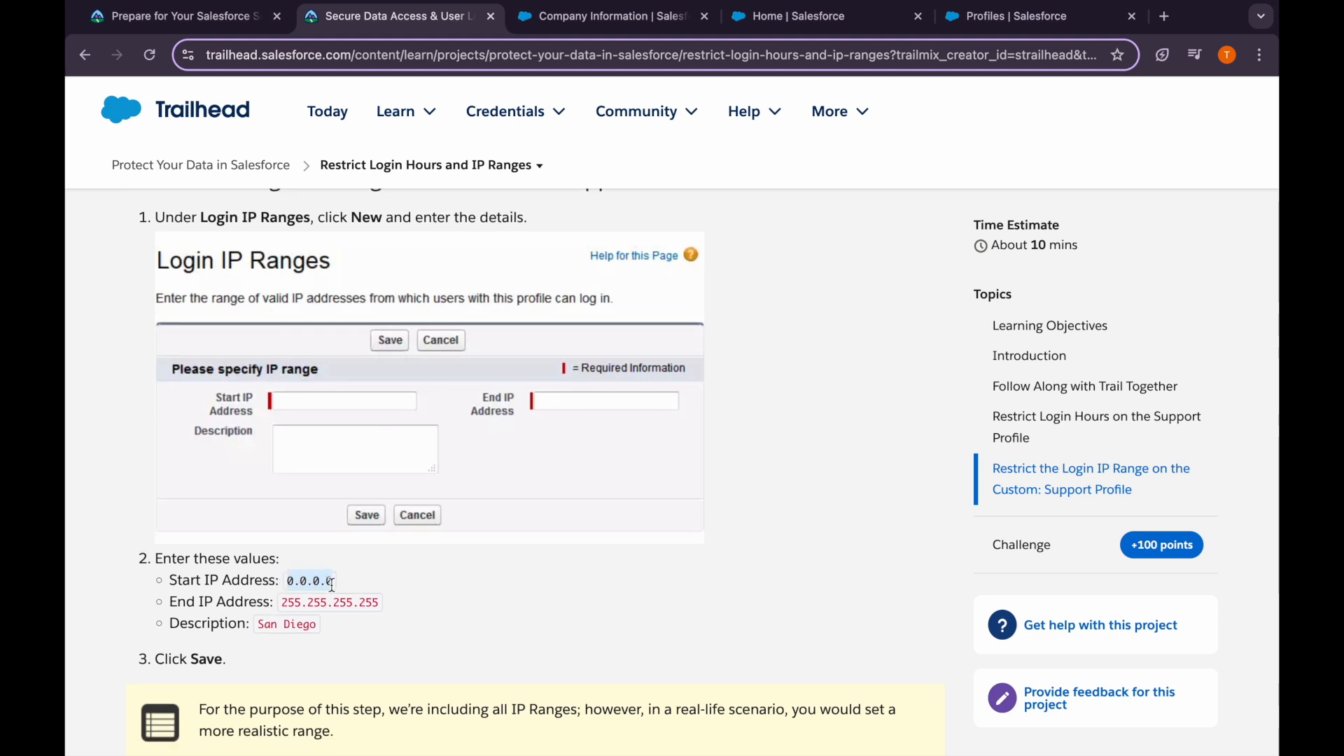
pyautogui.click(1008, 16)
pyautogui.click(569, 404)
pyautogui.hotkey('ctrl', 'v')
pyautogui.click(987, 401)
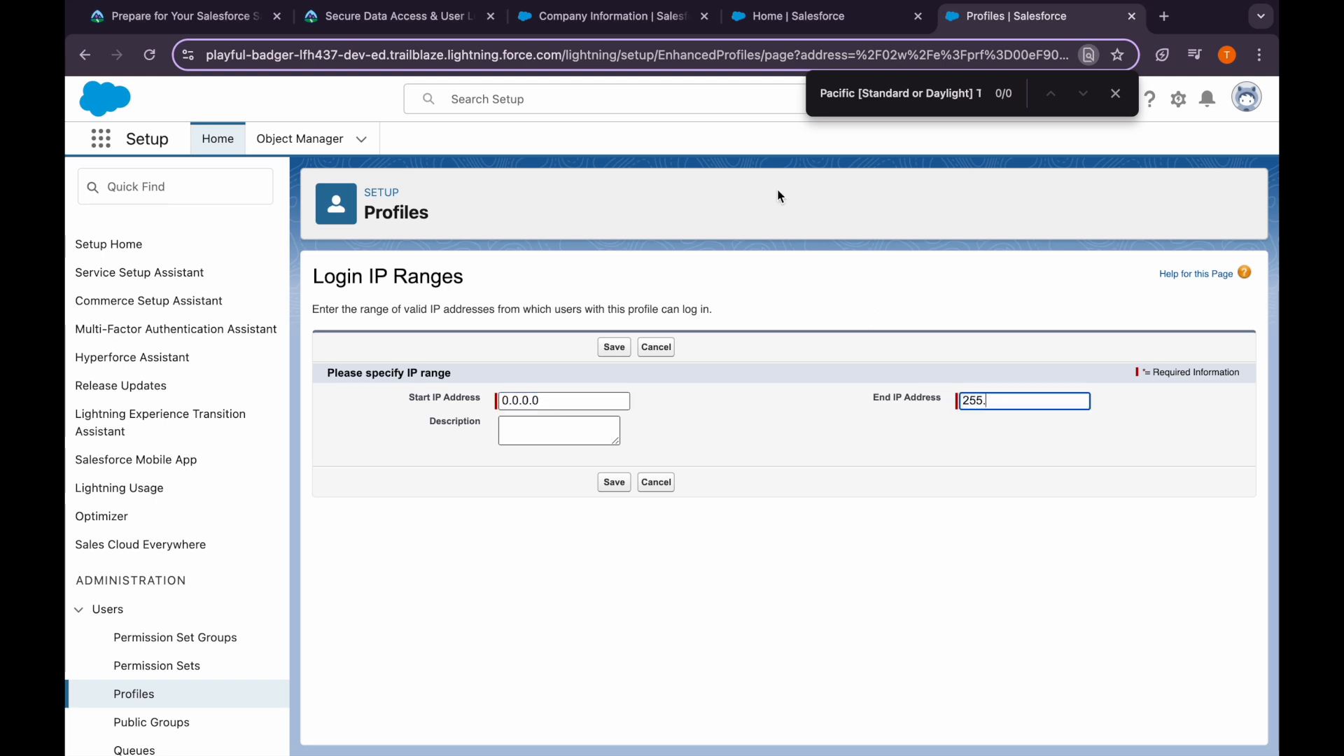
pyautogui.click(396, 26)
pyautogui.moveTo(283, 604); pyautogui.dragTo(377, 605)
pyautogui.hotkey('ctrl', 'c')
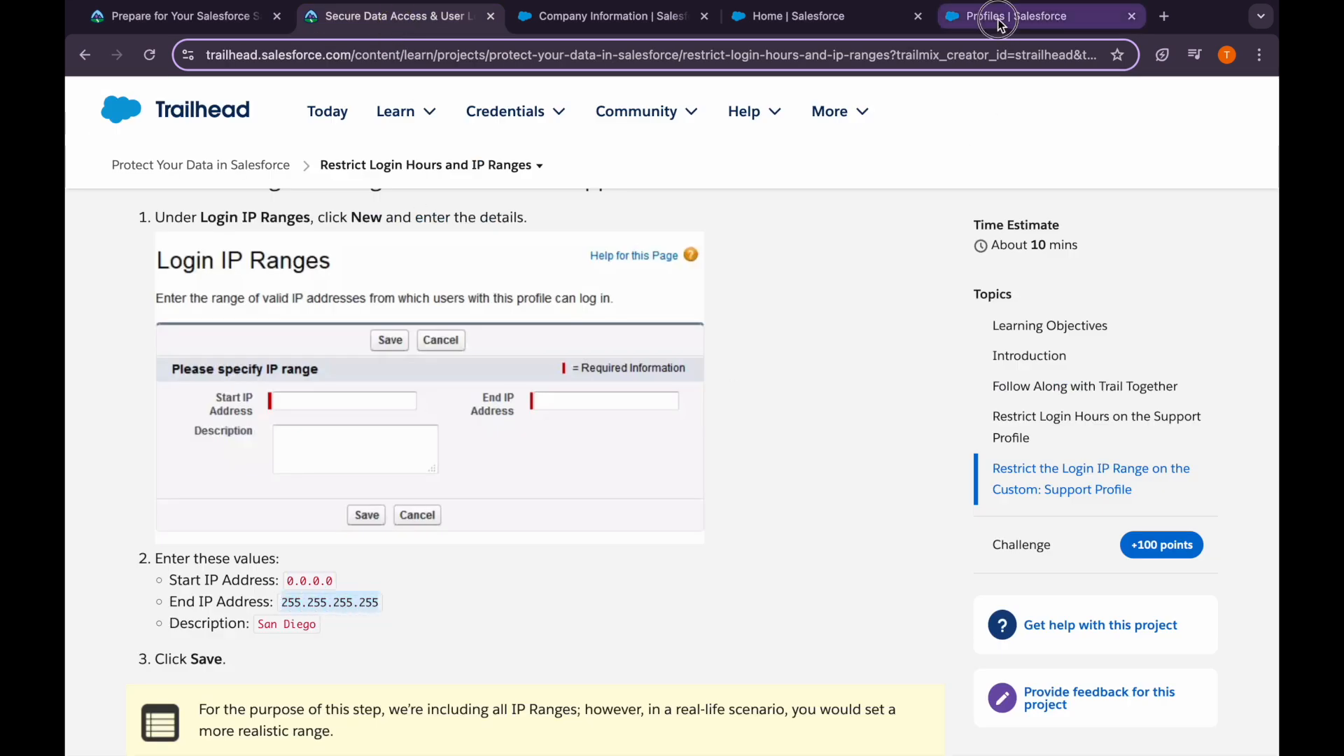
pyautogui.click(1036, 16)
pyautogui.tripleClick(1002, 402)
pyautogui.hotkey('ctrl', 'v')
pyautogui.click(909, 483)
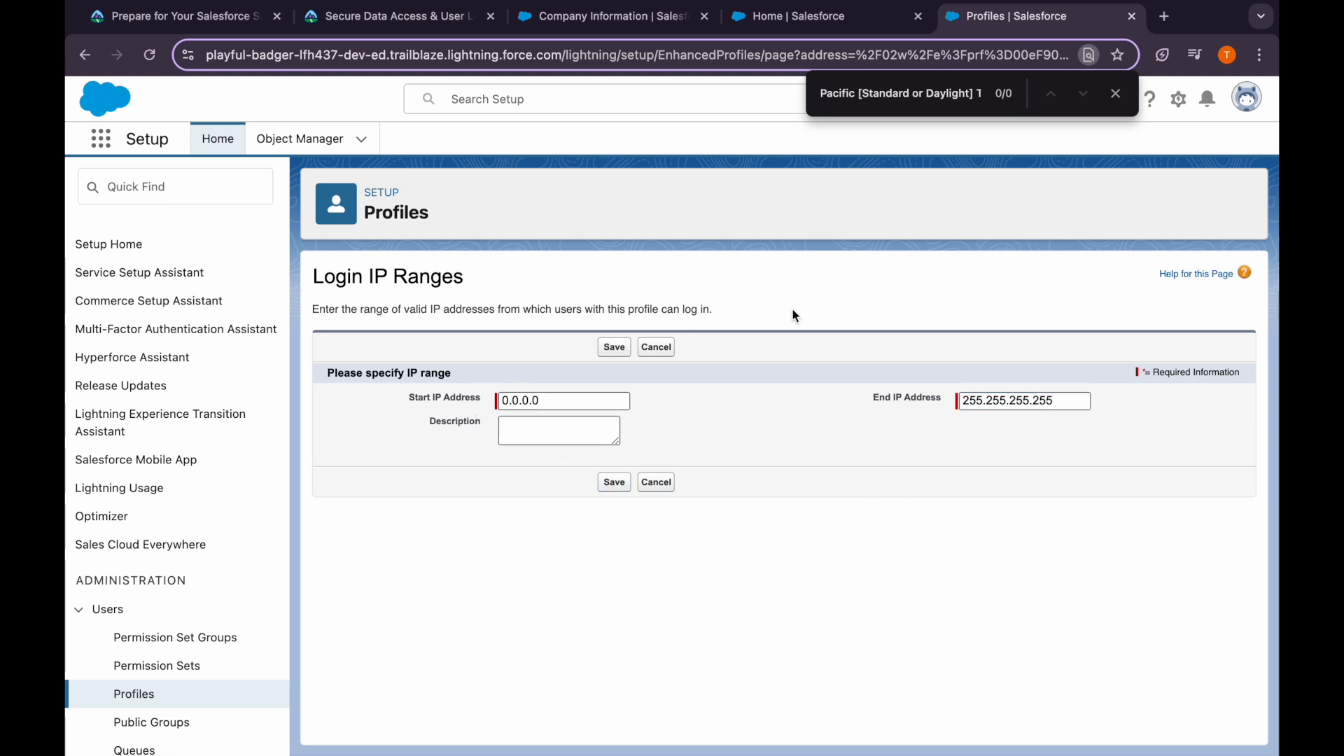
pyautogui.click(613, 477)
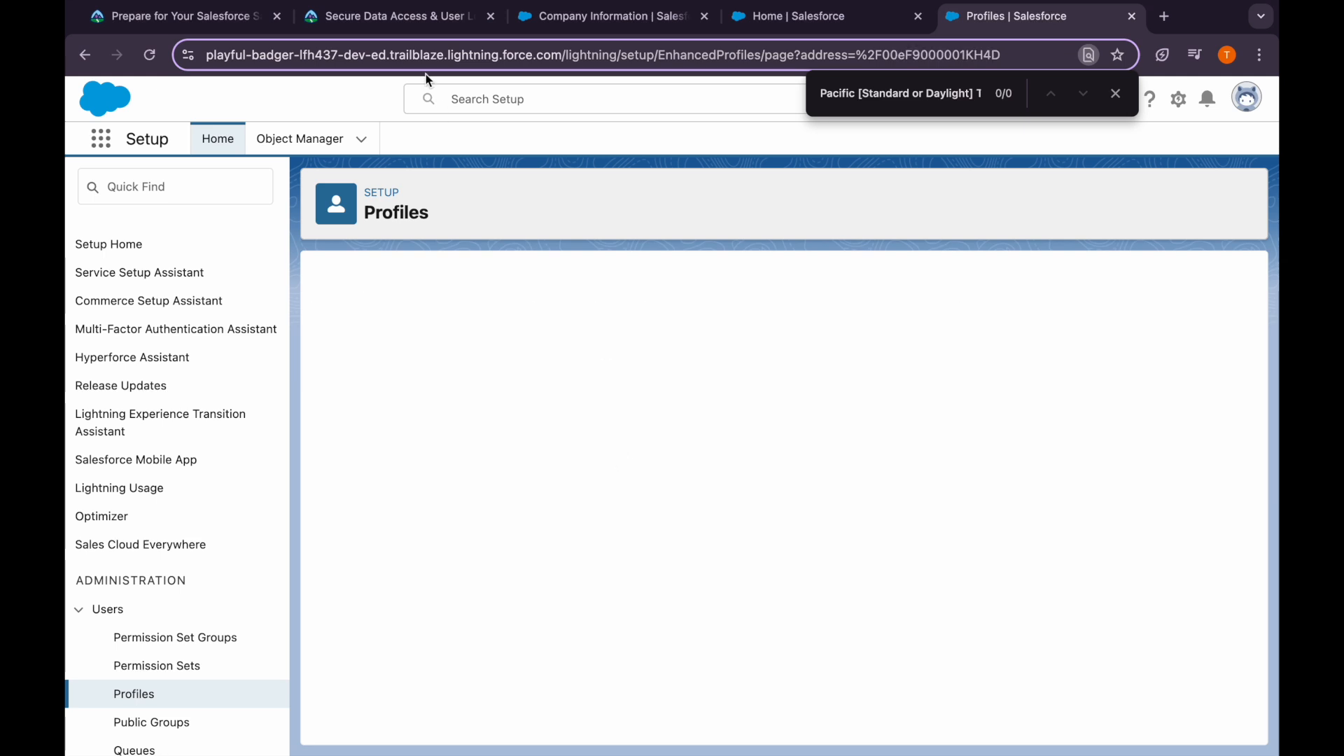
pyautogui.click(393, 27)
pyautogui.scroll(-2, 407, 541)
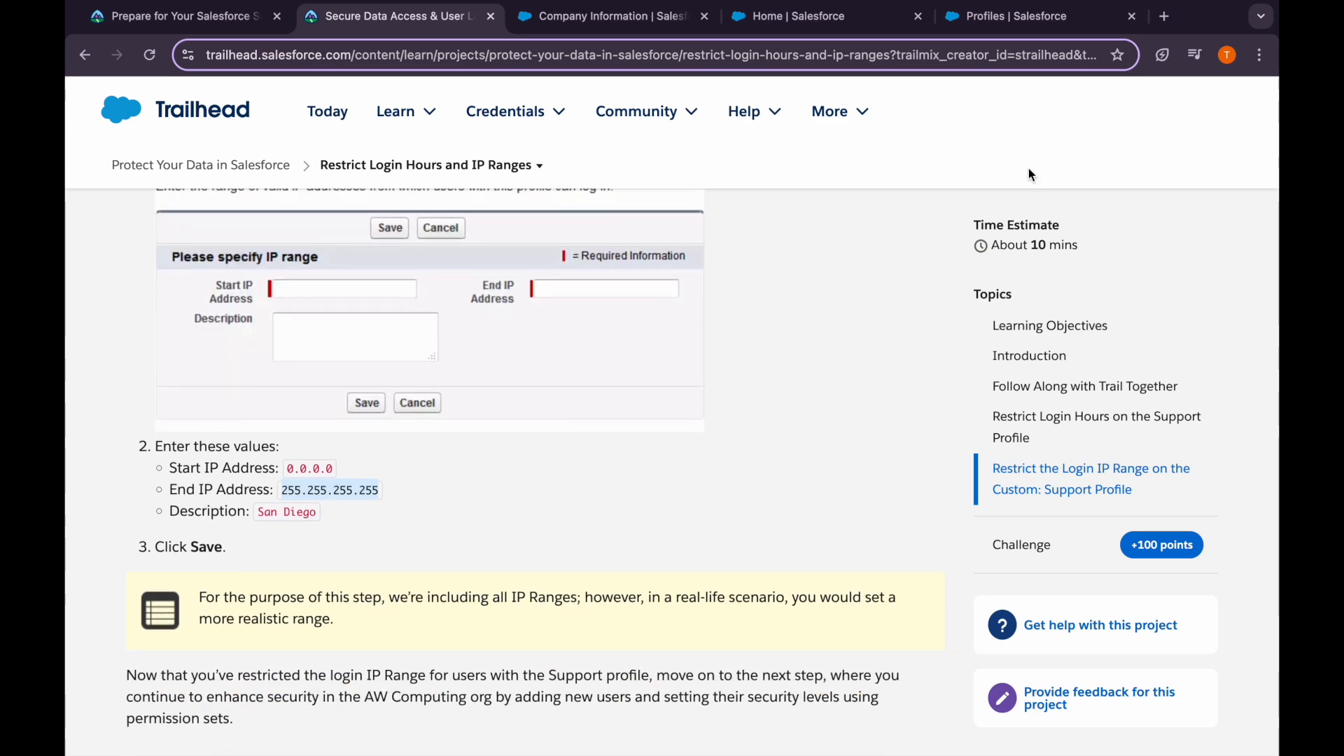
# Cancel an extra new IP range form and open the existing login IP range for editing
pyautogui.click(994, 17)
pyautogui.moveTo(456, 371)
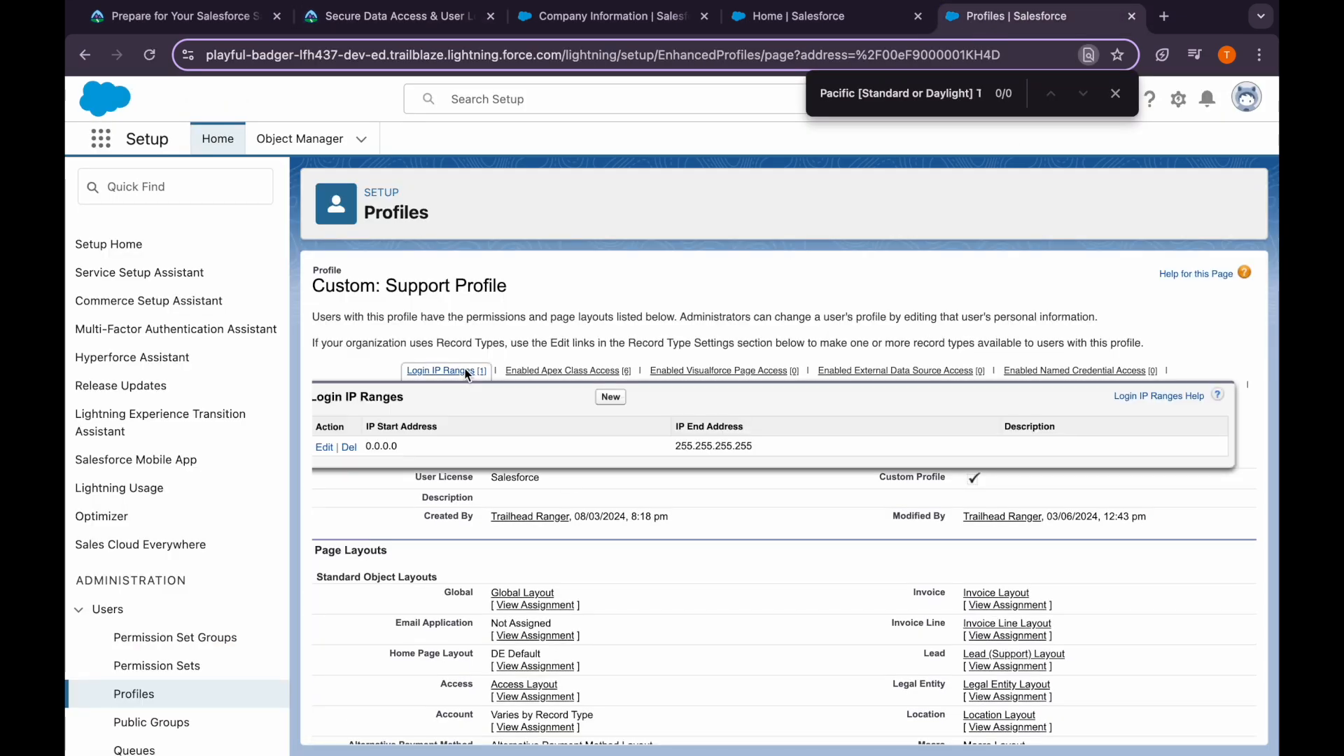
pyautogui.click(608, 401)
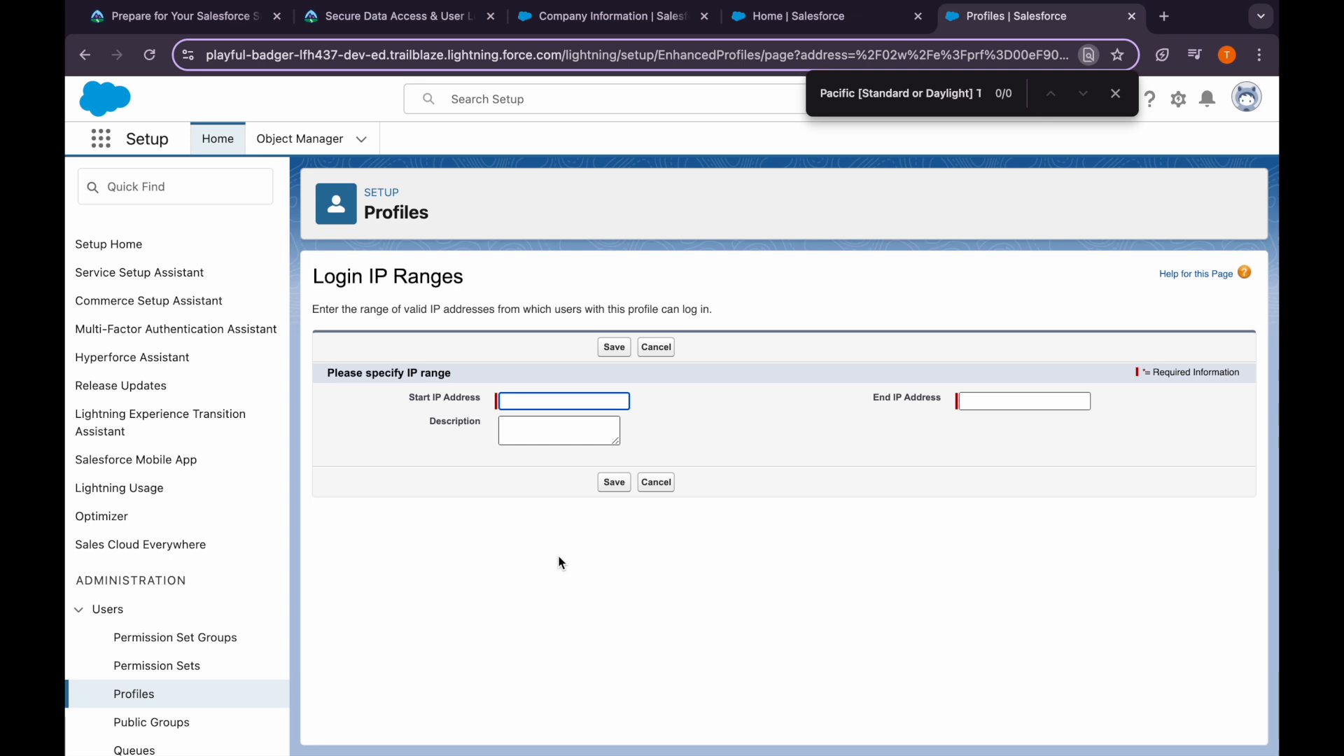
pyautogui.click(655, 483)
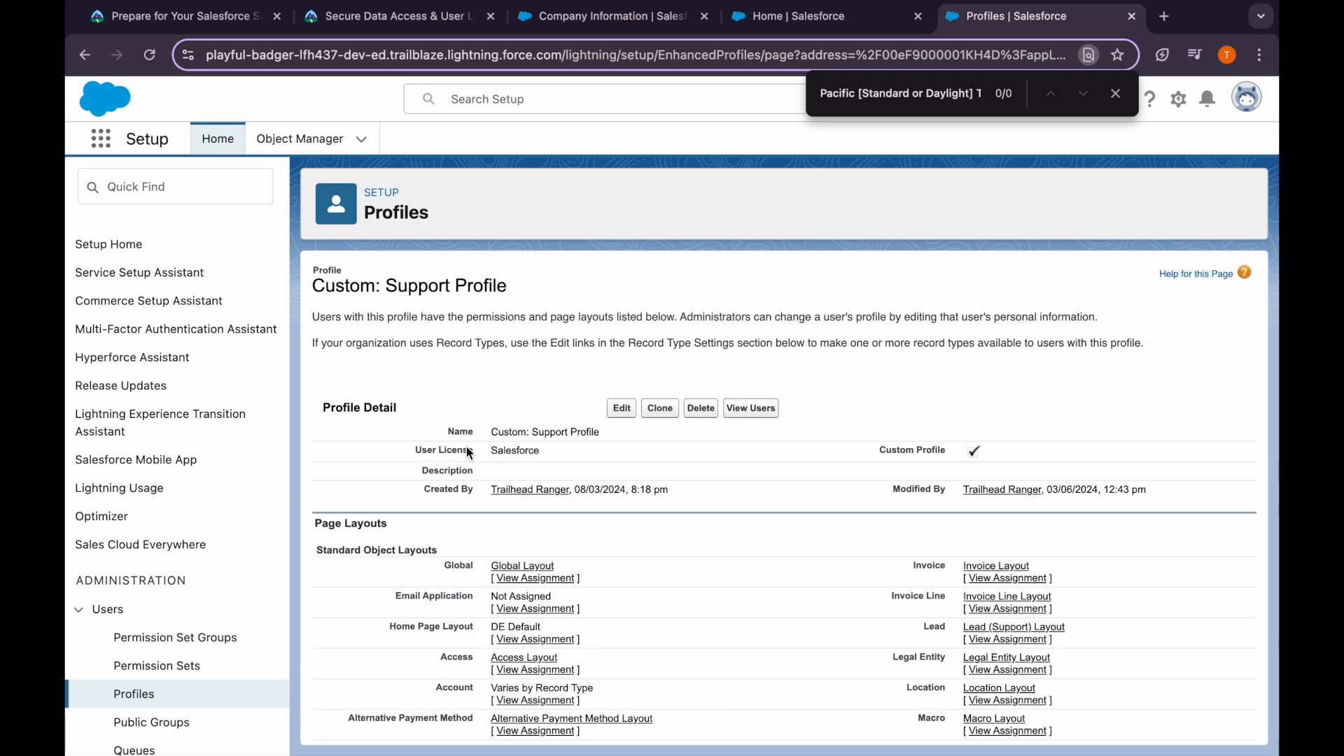
pyautogui.moveTo(441, 370)
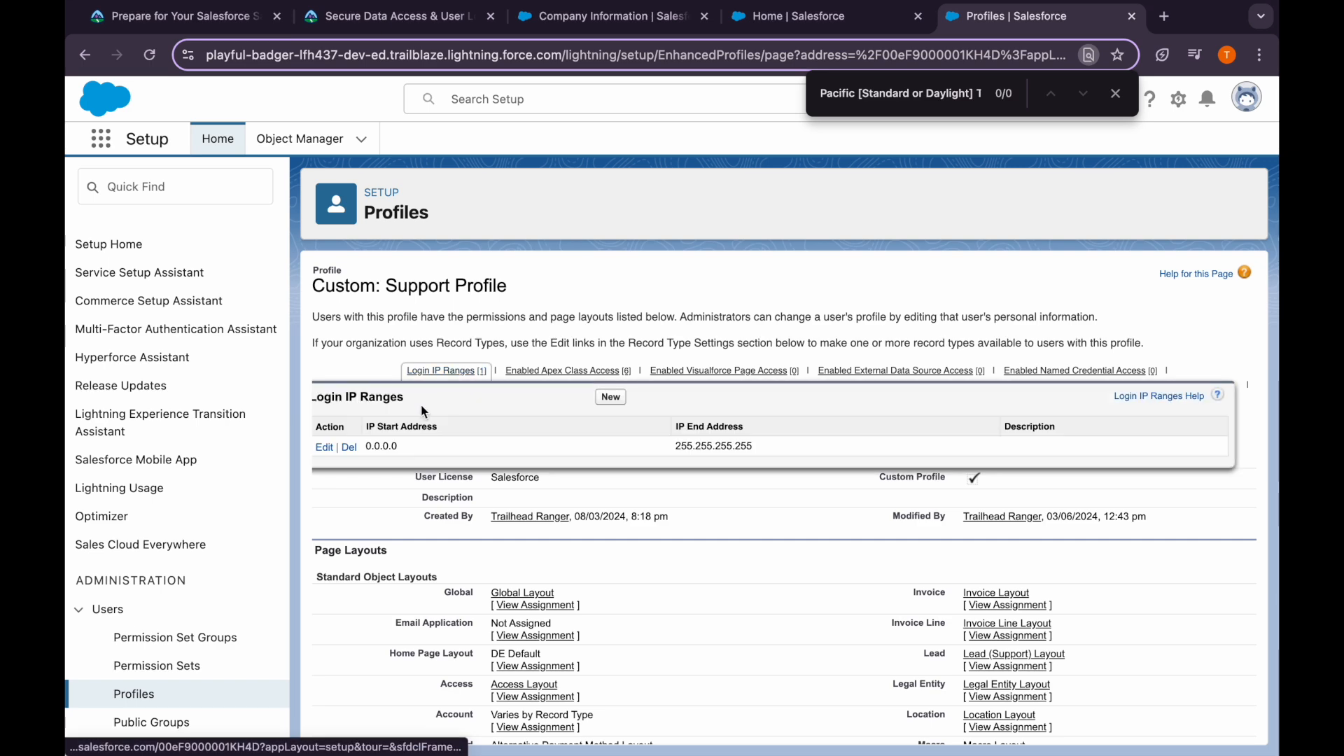
pyautogui.click(321, 444)
# Set the IP range description to 'San Diego', save it, and launch the challenge org
pyautogui.click(353, 16)
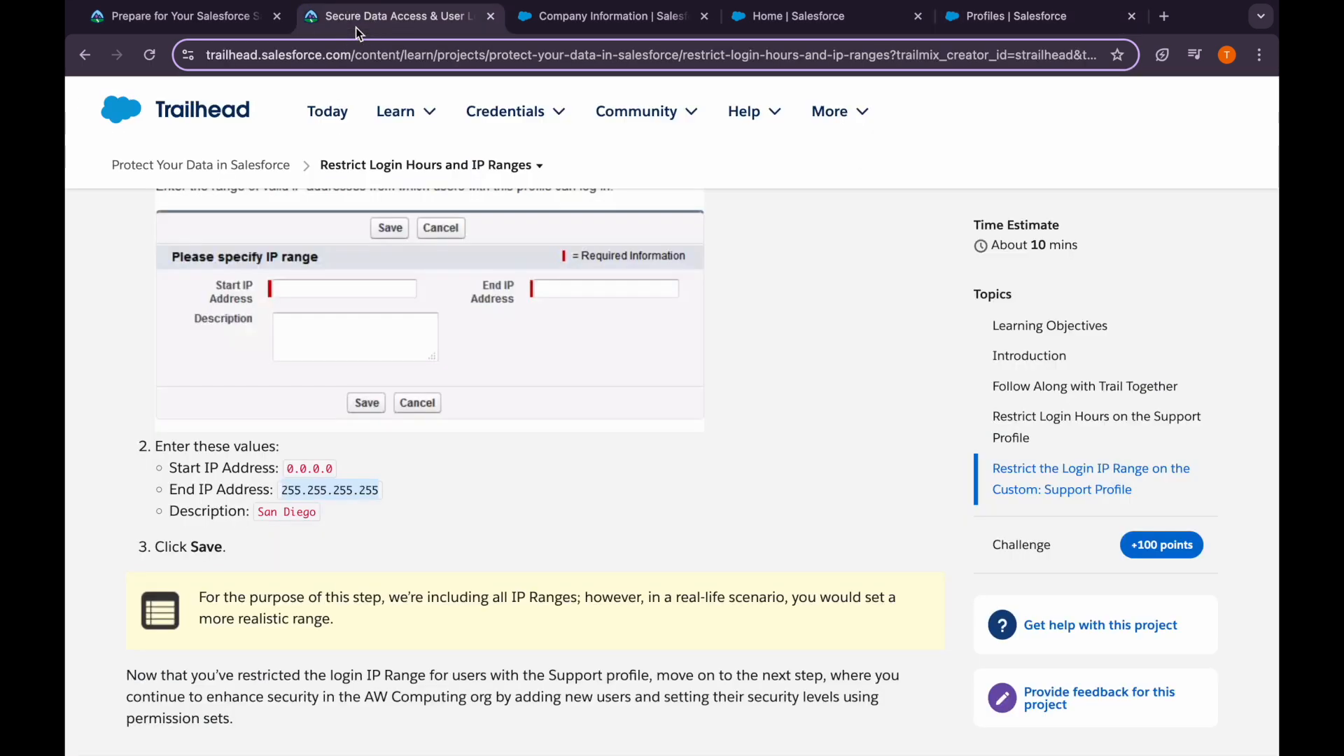
pyautogui.moveTo(262, 512); pyautogui.dragTo(327, 517)
pyautogui.hotkey('ctrl', 'c')
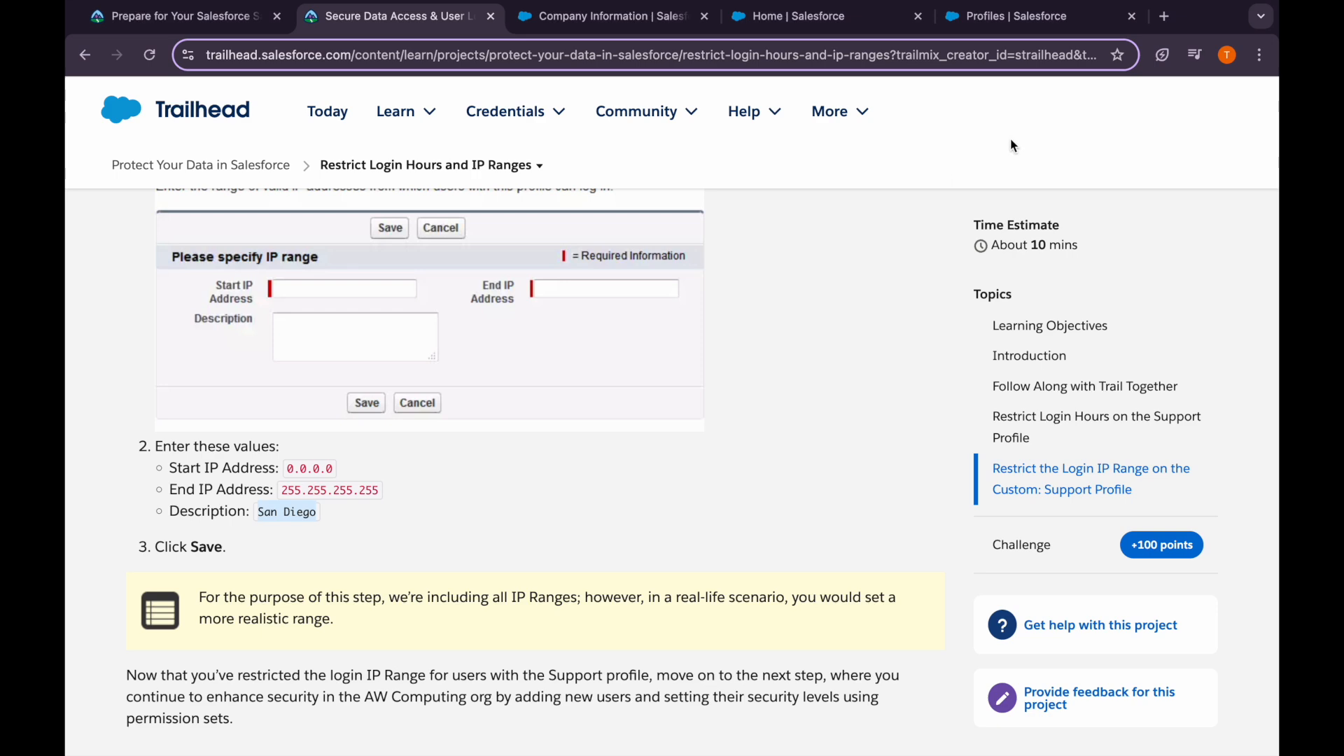
pyautogui.click(1015, 16)
pyautogui.click(570, 438)
pyautogui.hotkey('ctrl', 'v')
pyautogui.click(607, 483)
pyautogui.click(346, 21)
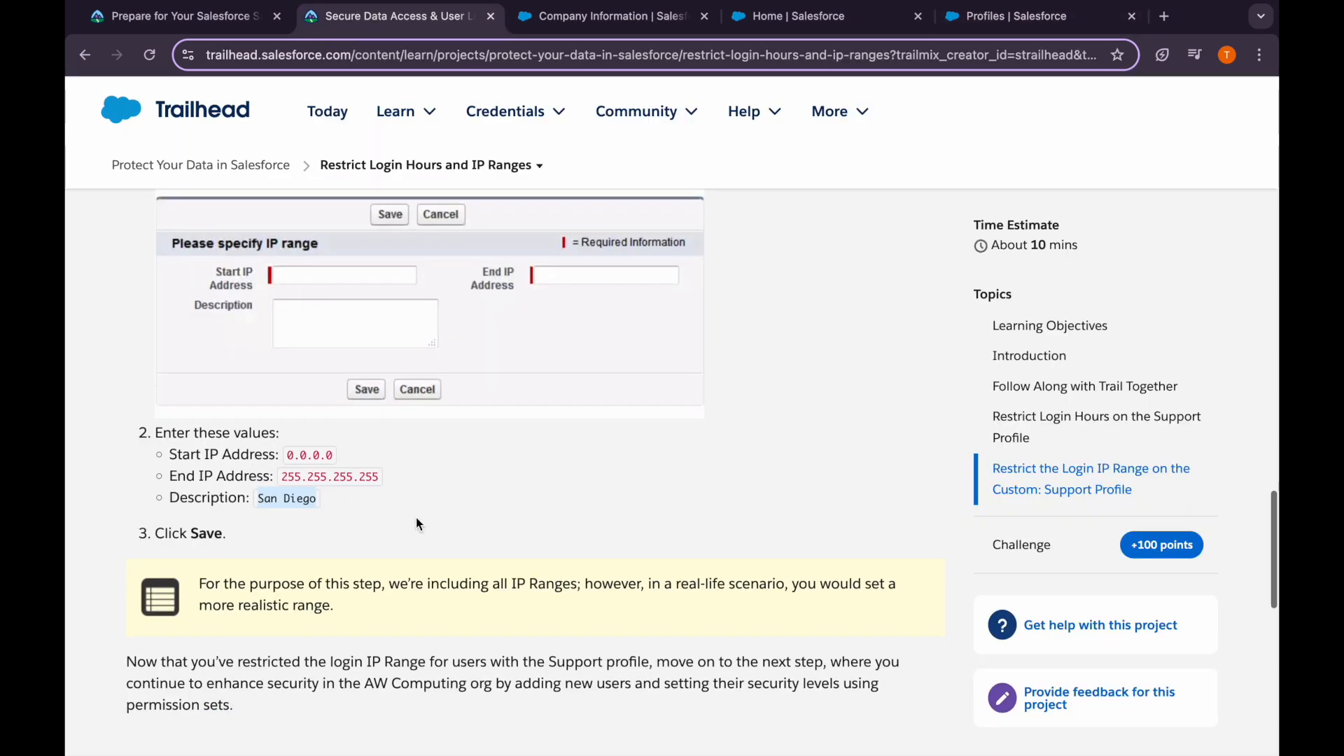
pyautogui.scroll(-7, 416, 524)
pyautogui.click(868, 504)
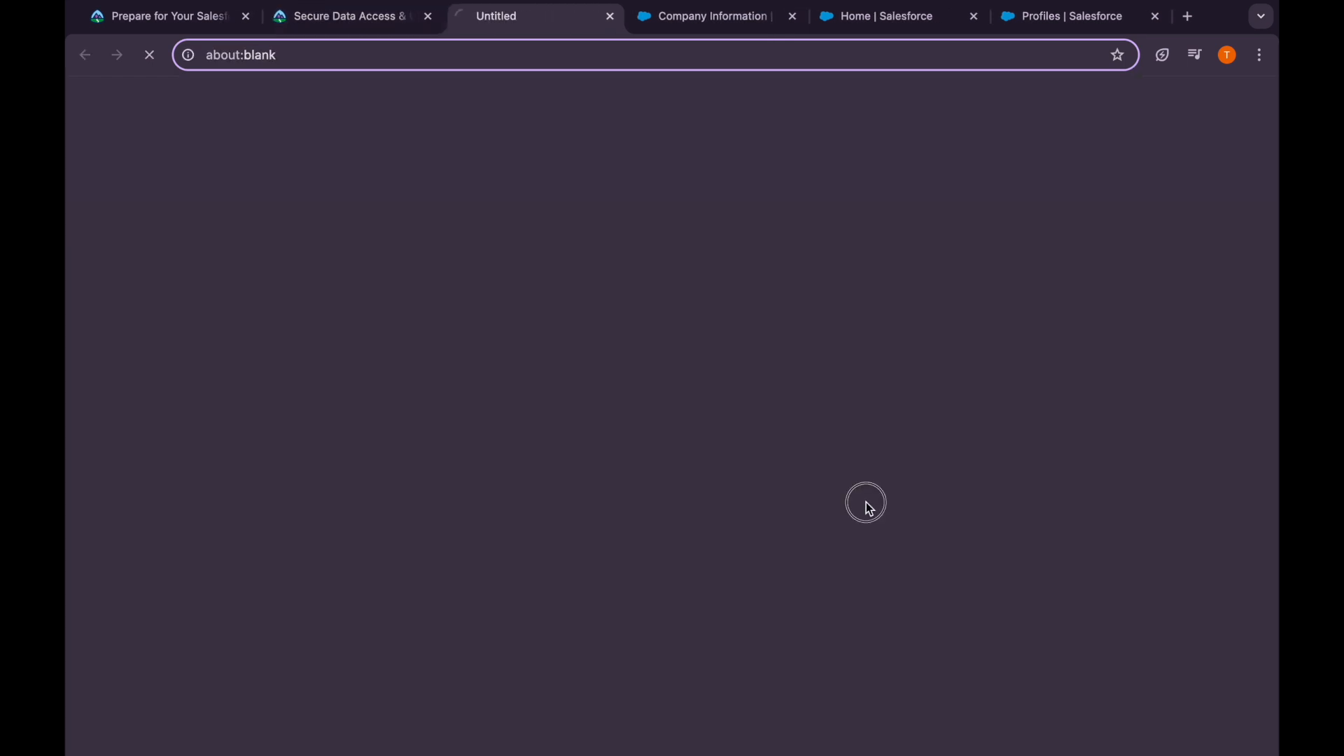
# Close the blank tab, verify the login hours and IP ranges step for 100 points, and continue
pyautogui.click(612, 16)
pyautogui.click(295, 592)
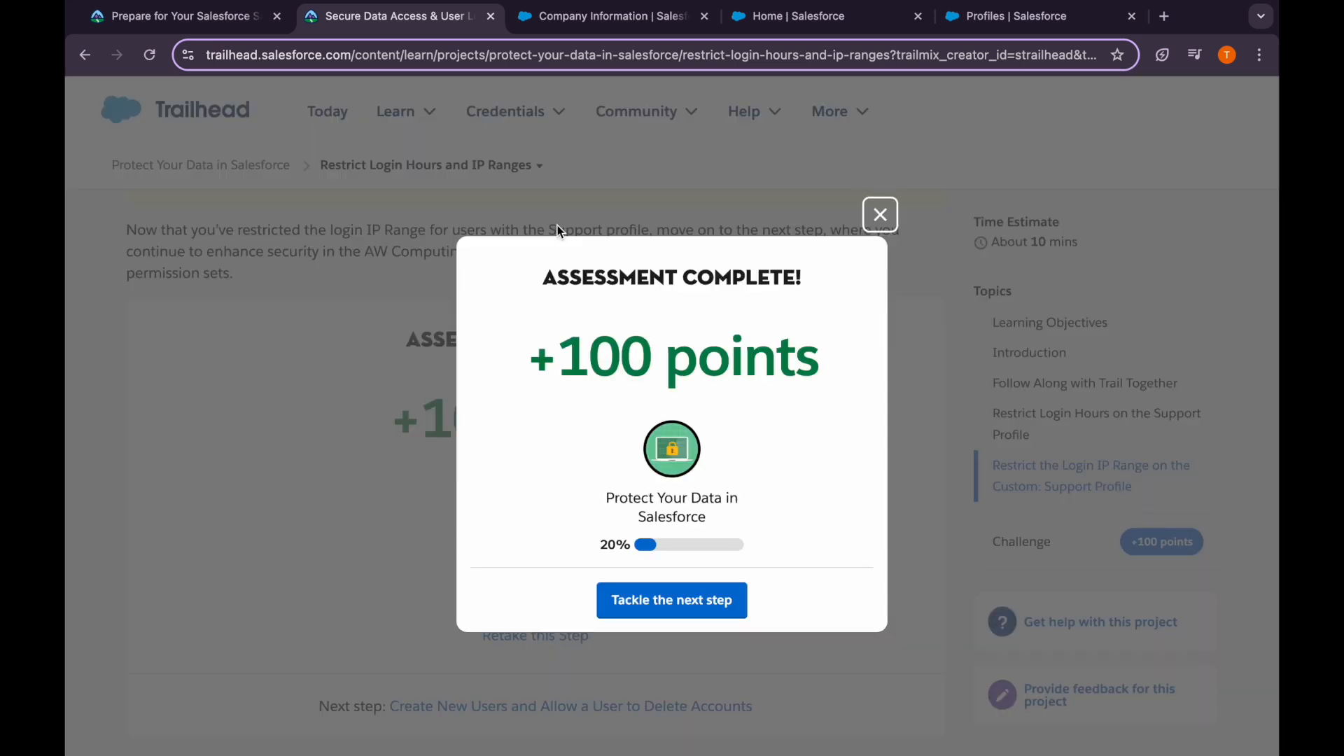
pyautogui.click(684, 604)
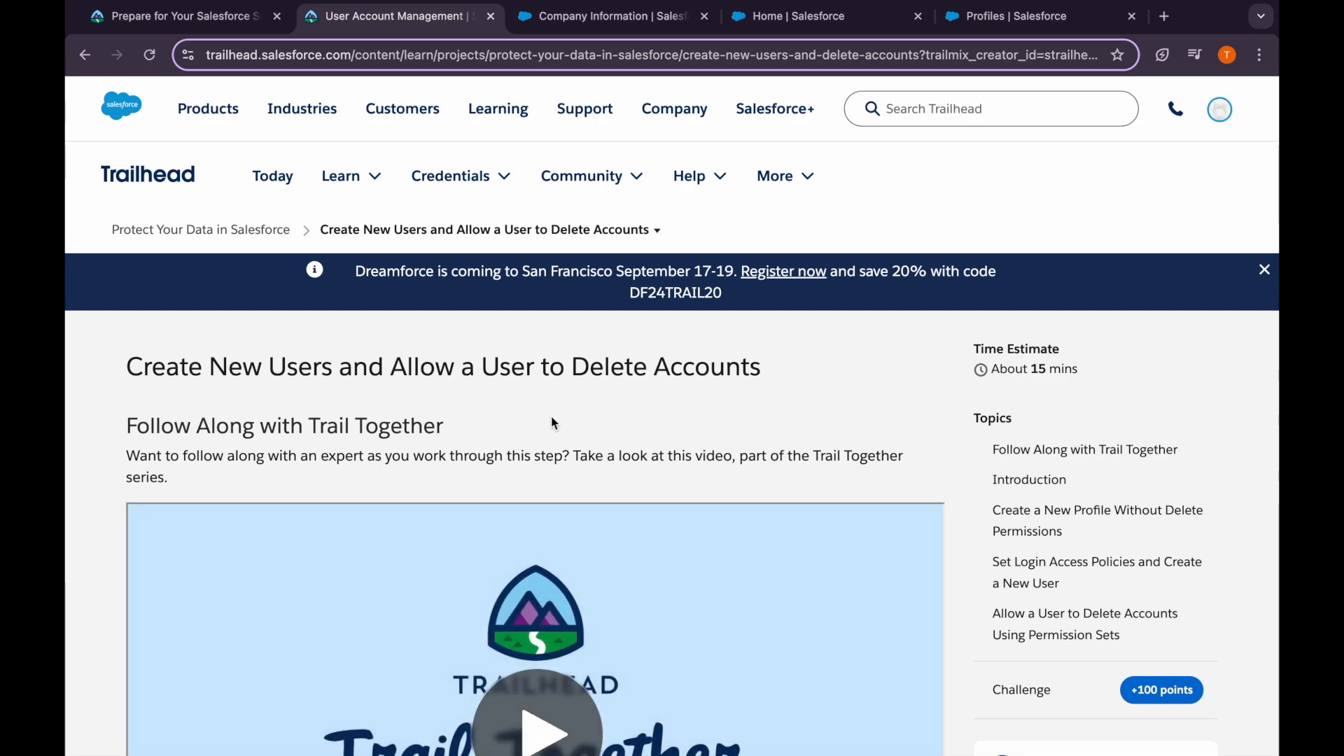
# Review the instructions to clone Standard Platform User as 'Standard Profile - No Acct Delete', then return to Salesforce
pyautogui.scroll(-2, 551, 416)
pyautogui.scroll(-6, 552, 417)
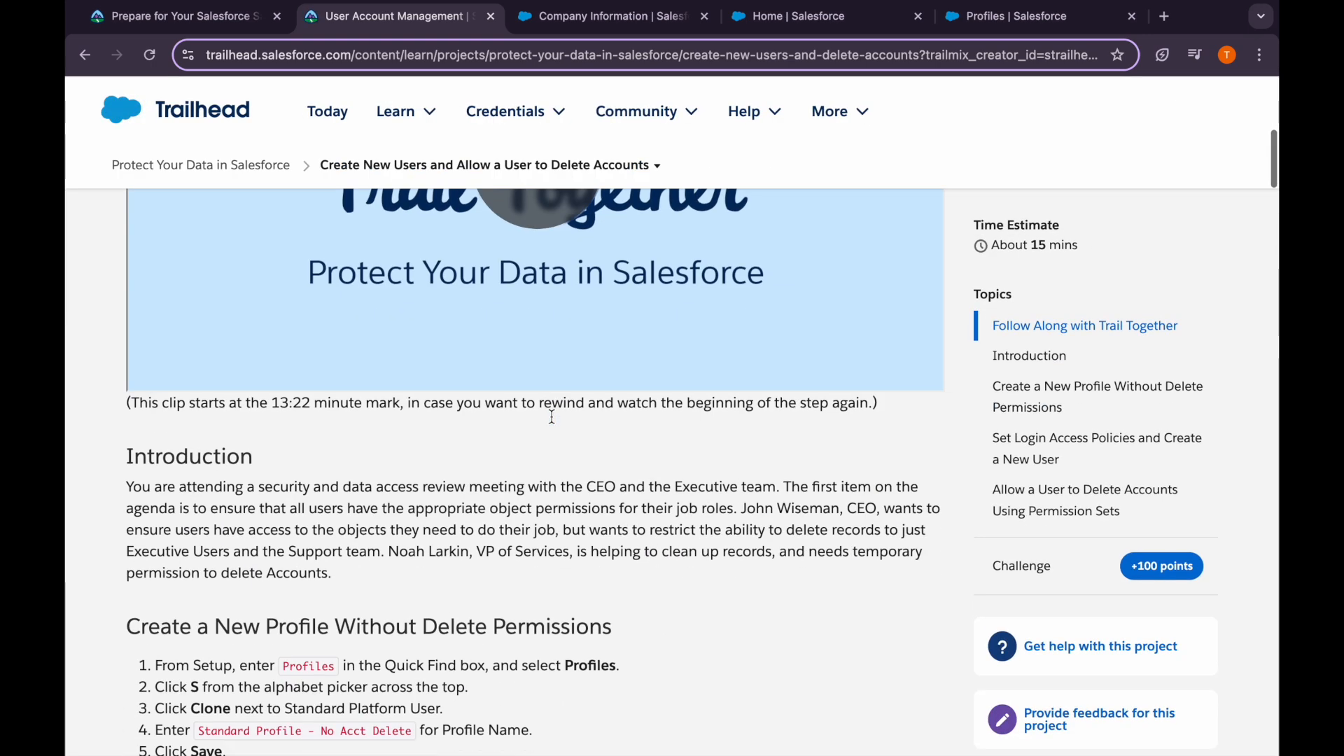
pyautogui.scroll(-4, 487, 658)
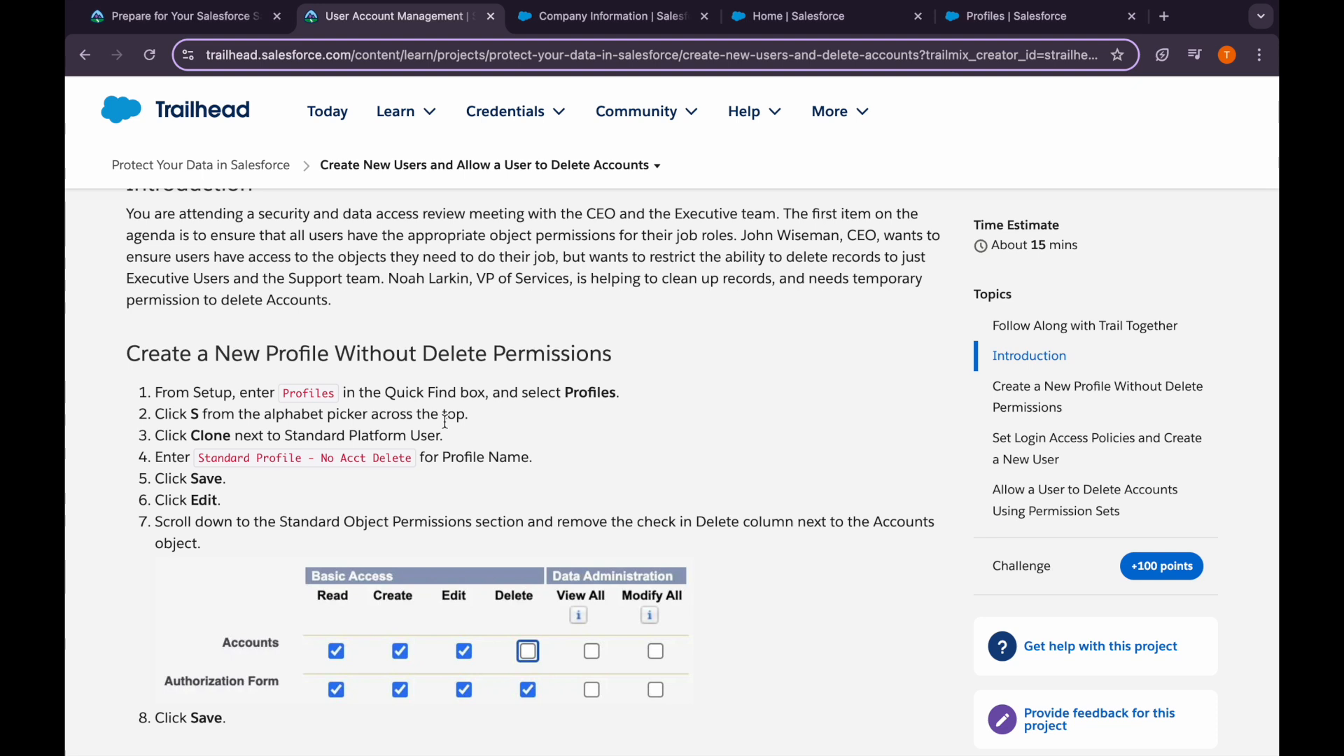
pyautogui.moveTo(290, 434); pyautogui.dragTo(201, 463)
pyautogui.click(402, 451)
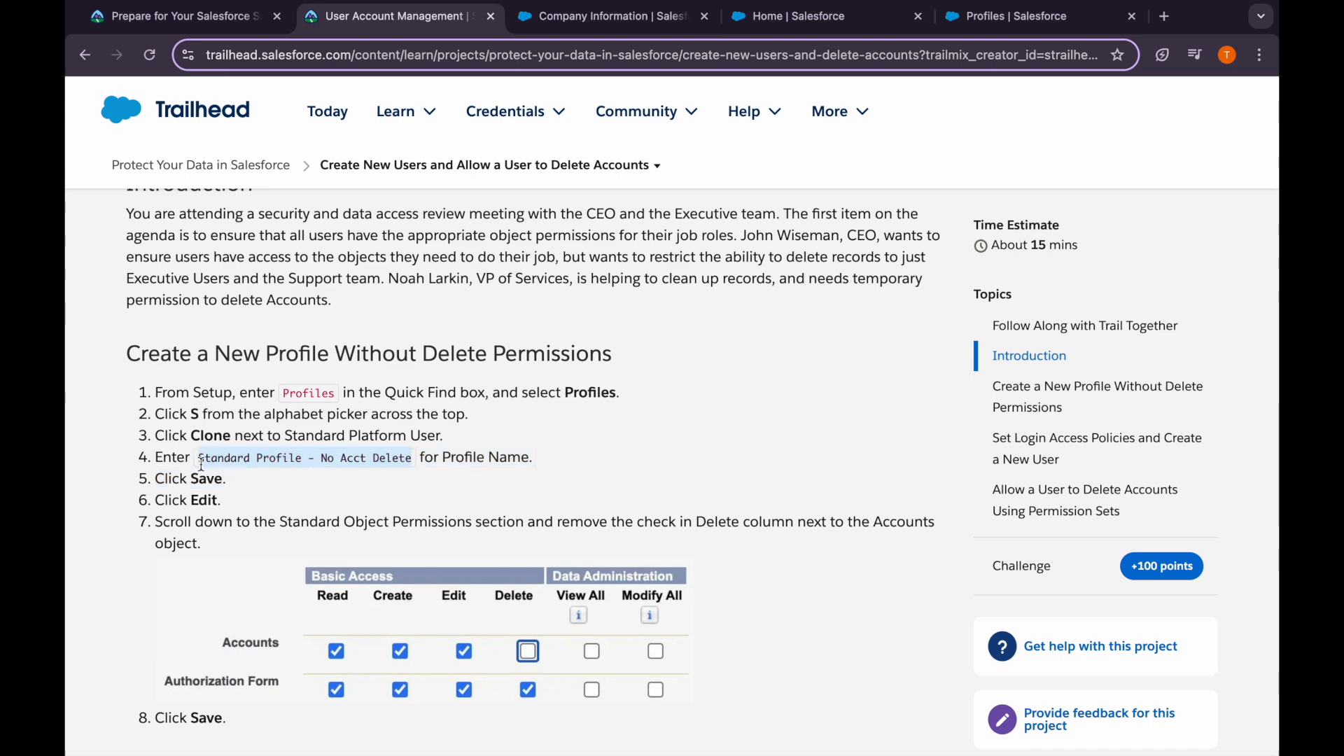
pyautogui.click(994, 16)
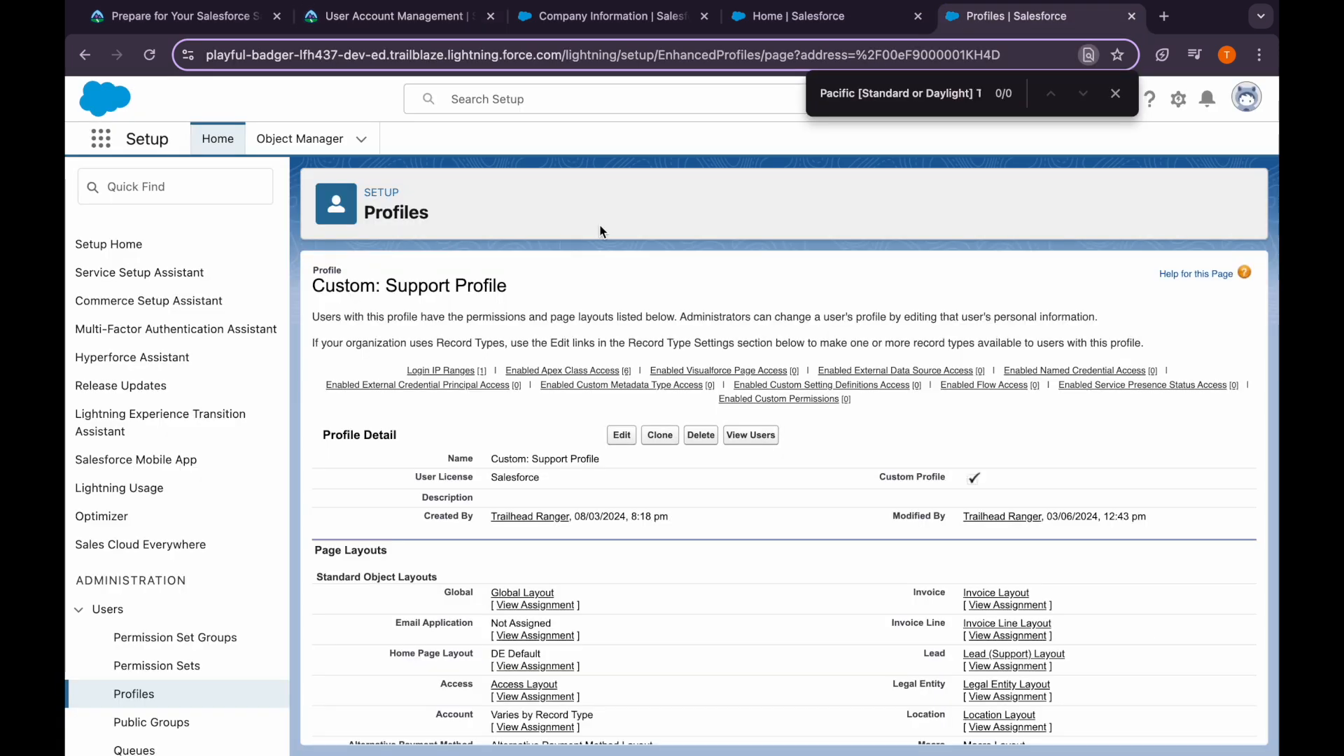
# Clone the Standard Platform User profile and name it 'Standard Profile - No Acct Delete'
pyautogui.click(128, 694)
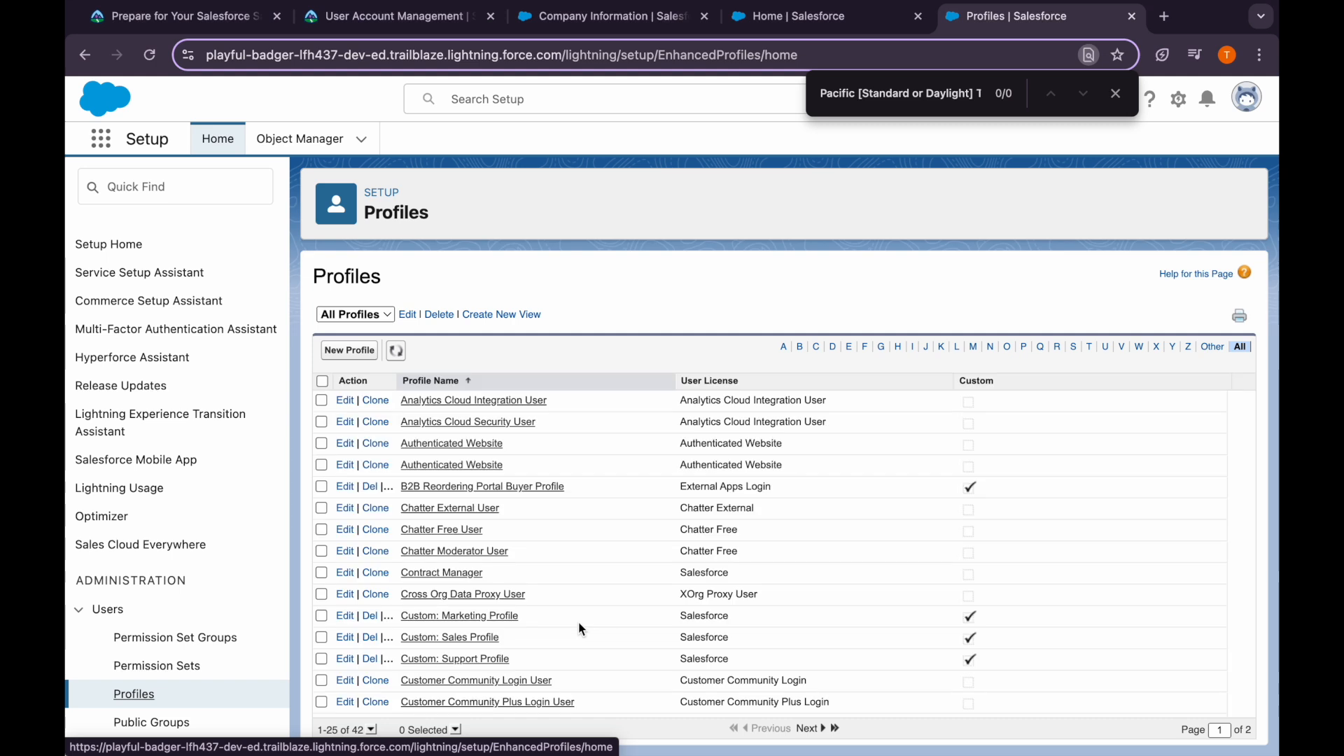
pyautogui.scroll(-3, 580, 629)
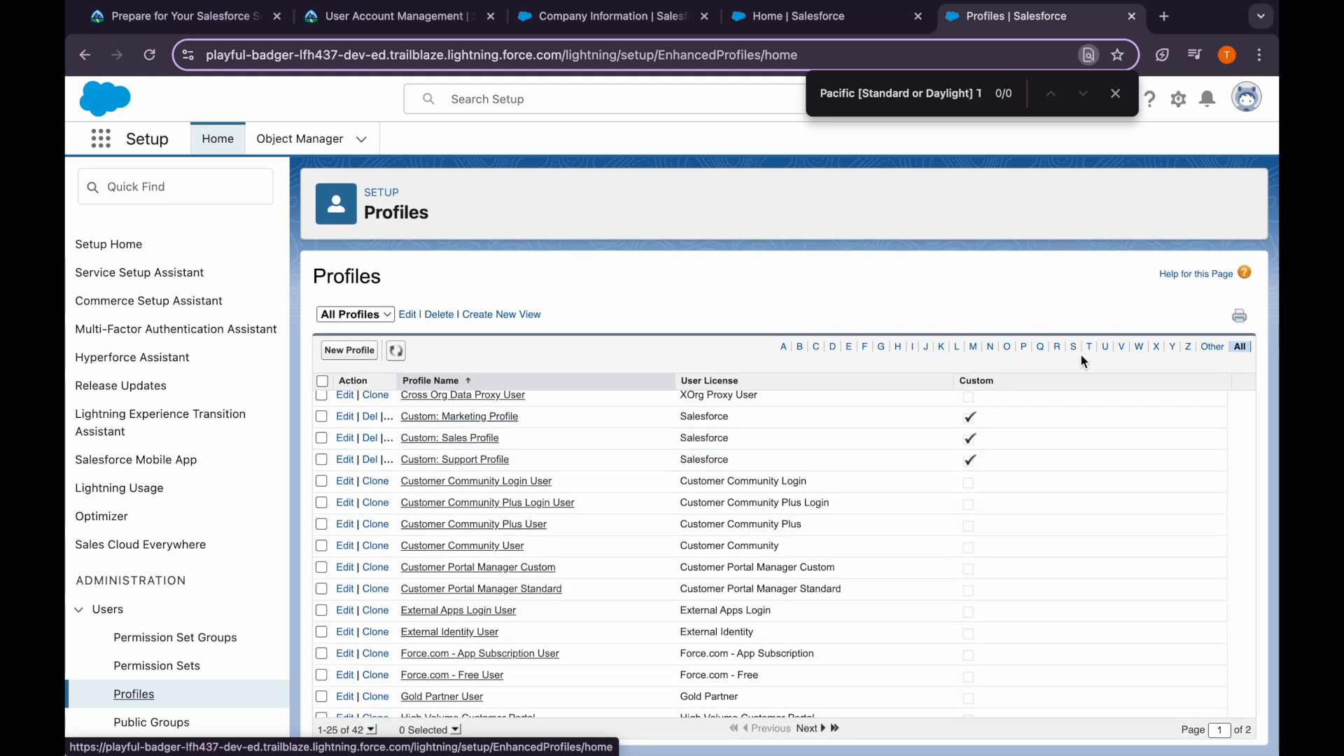
pyautogui.click(1075, 348)
pyautogui.click(1116, 94)
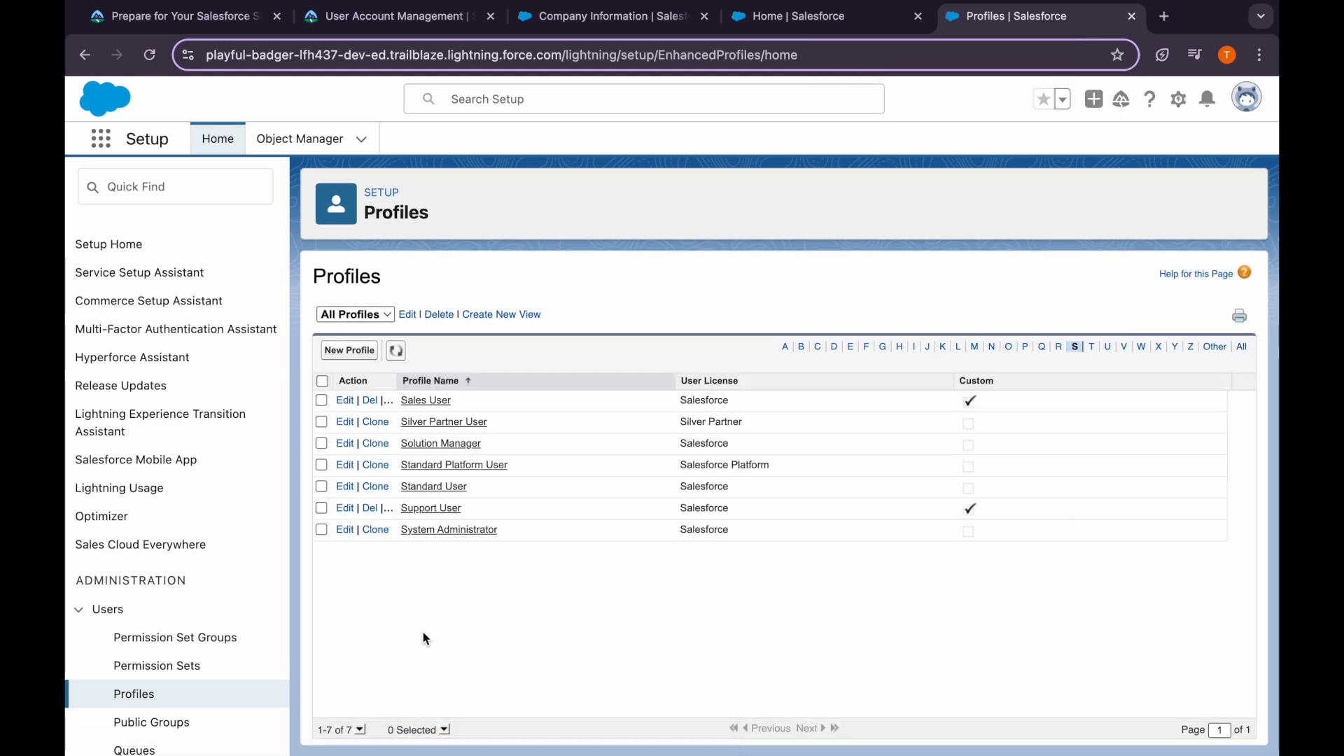
pyautogui.click(371, 467)
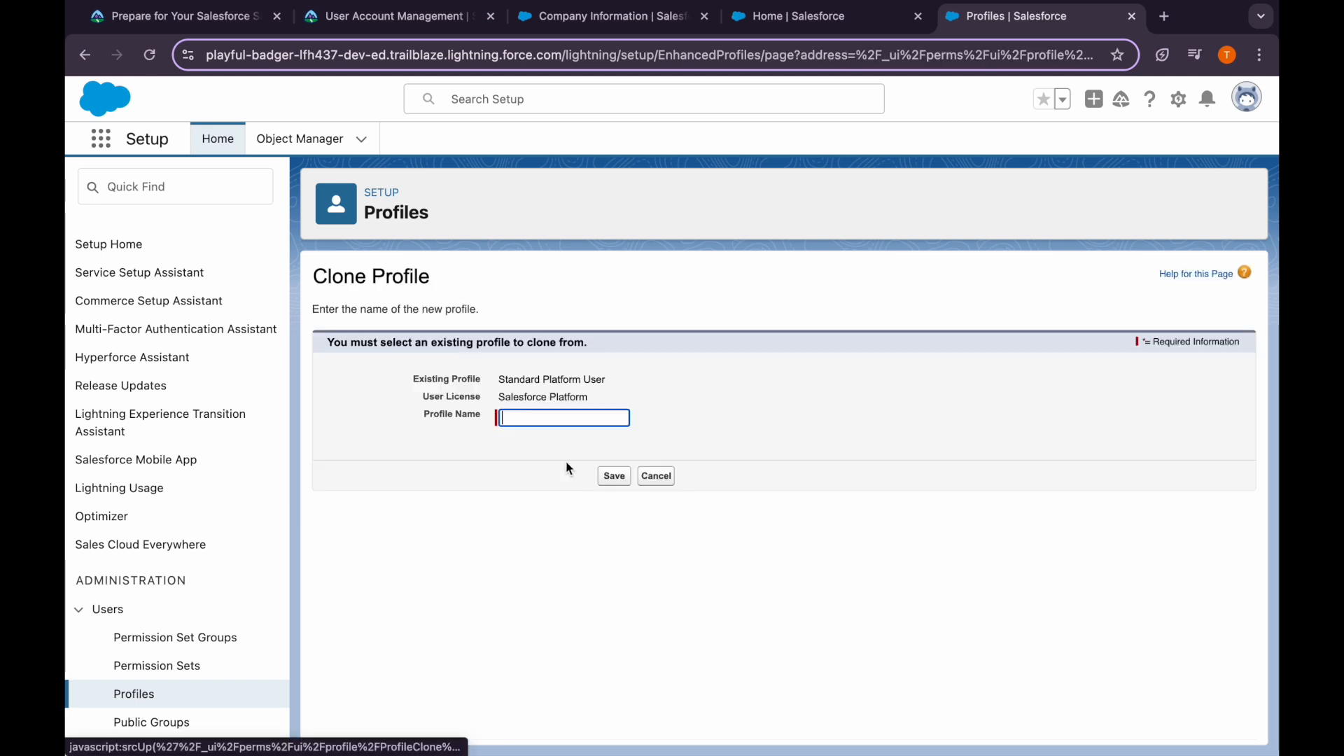
pyautogui.click(527, 415)
pyautogui.click(550, 433)
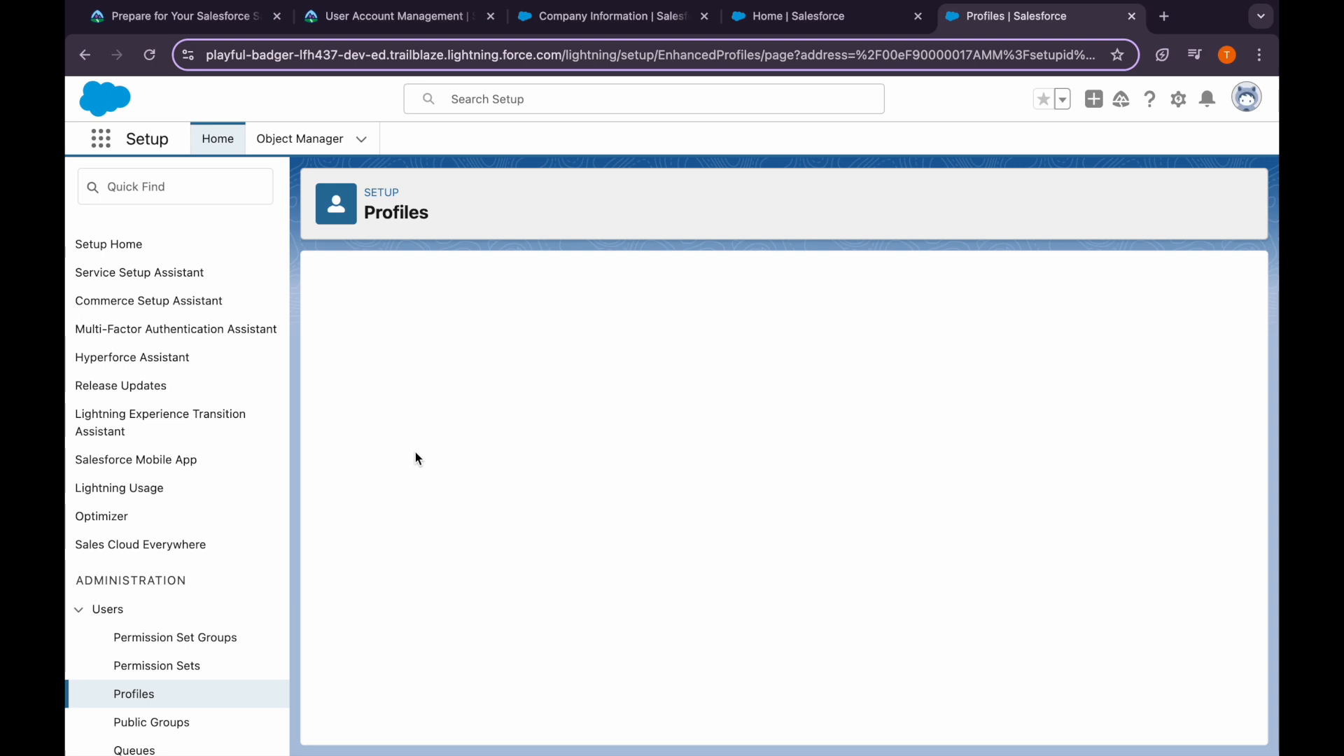
# Check the Edit and Delete-column instructions, then open the new profile for editing
pyautogui.click(345, 28)
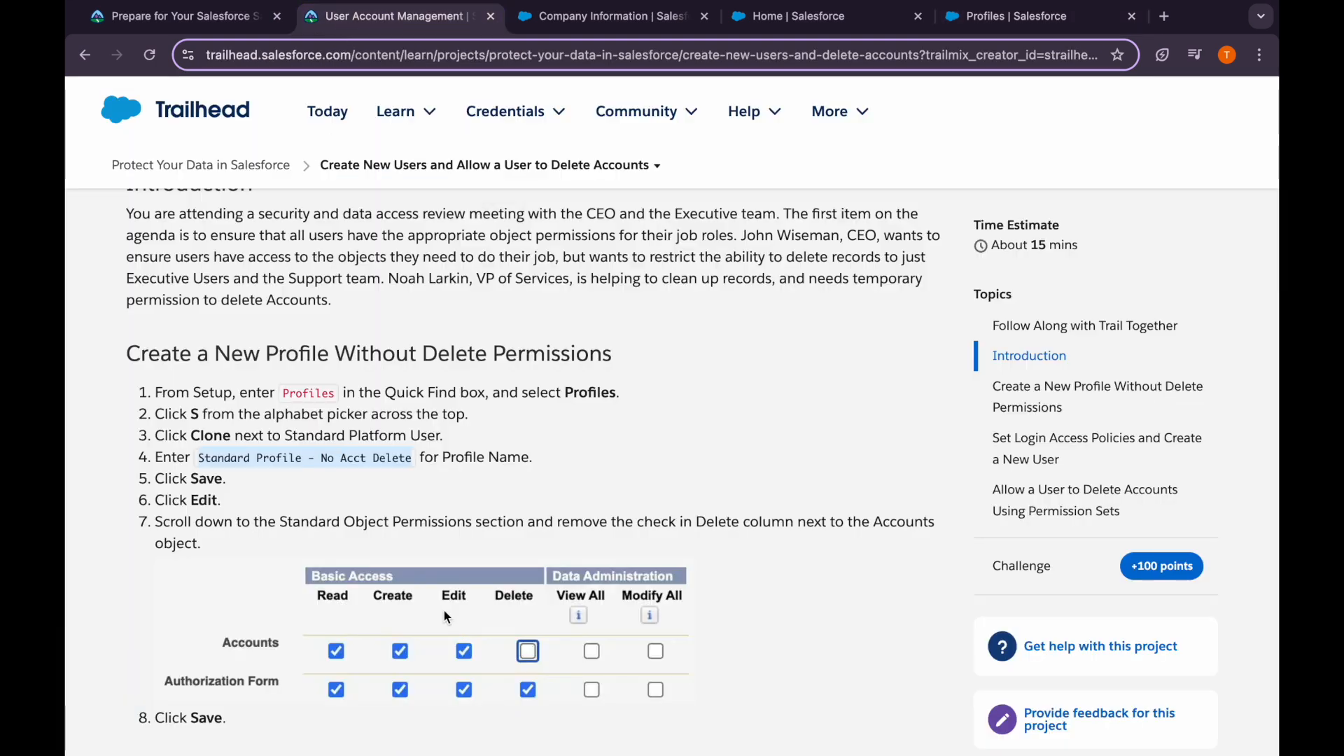
pyautogui.scroll(-2, 312, 484)
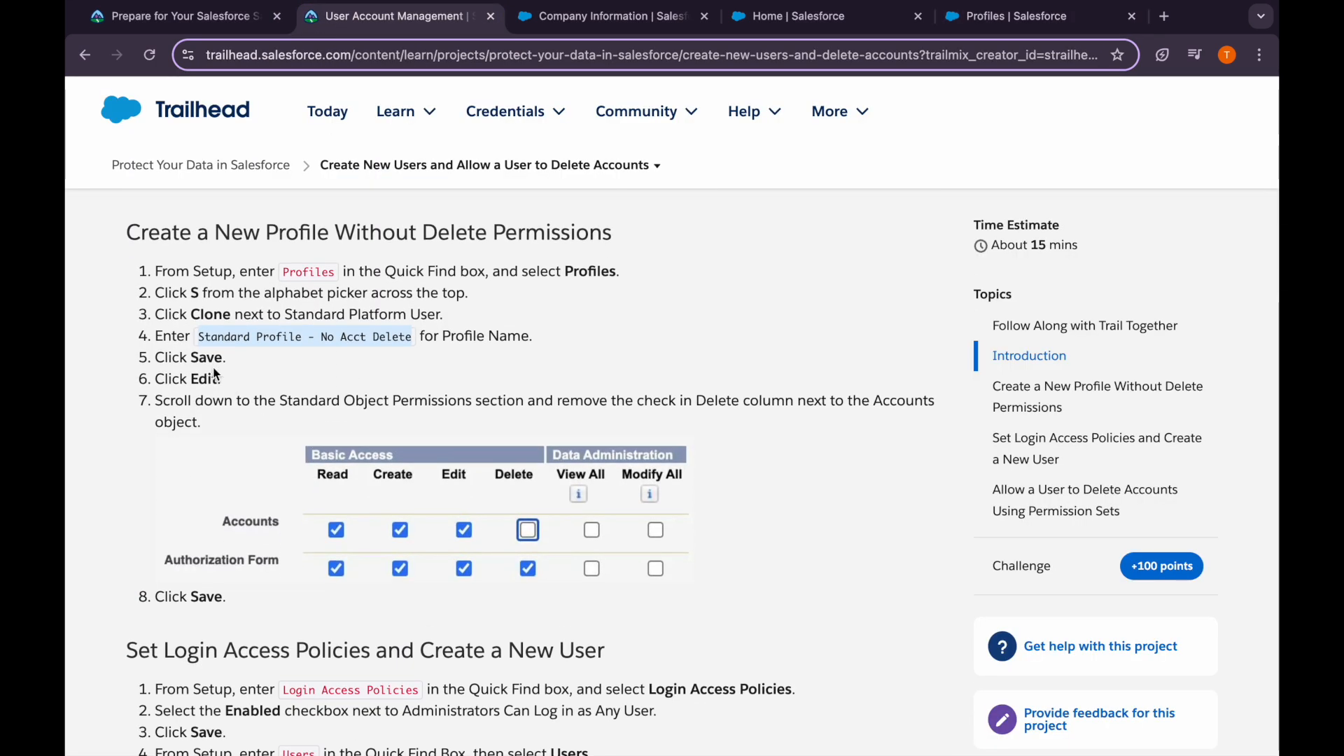
pyautogui.doubleClick(204, 379)
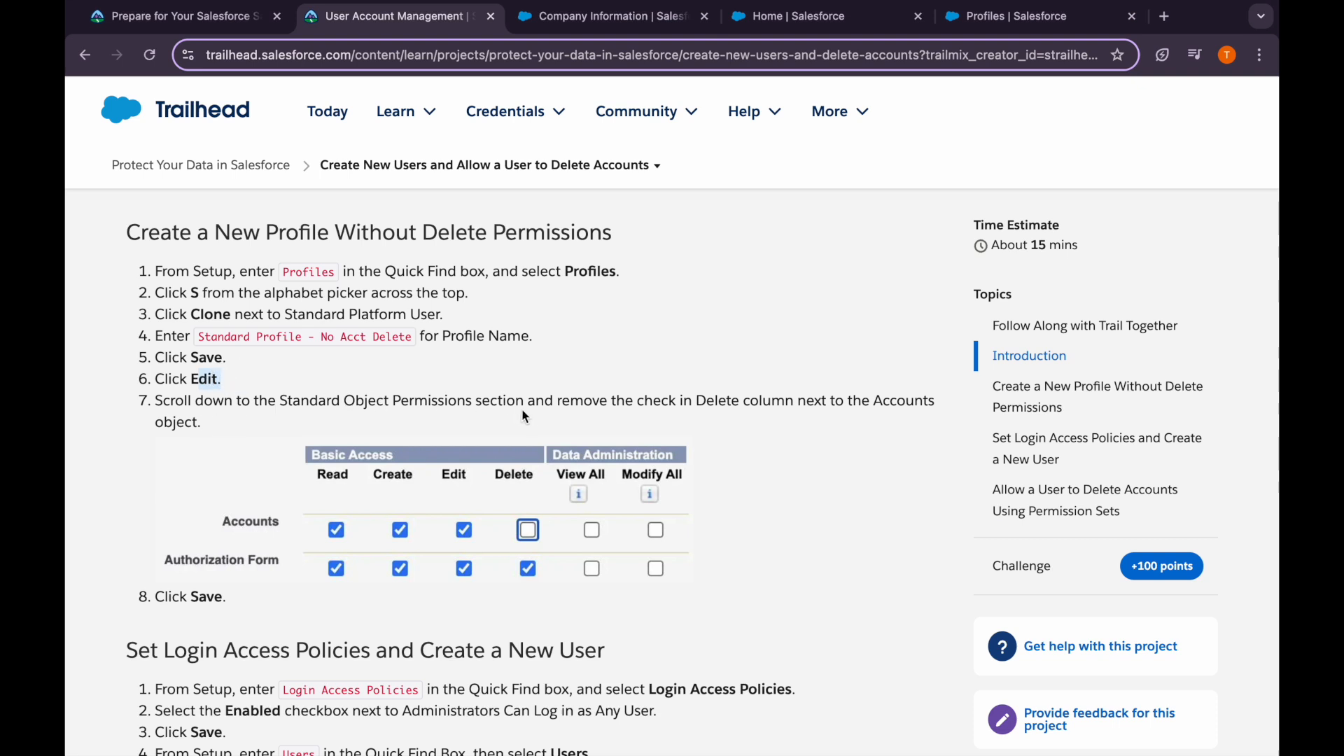
pyautogui.scroll(-1, 613, 422)
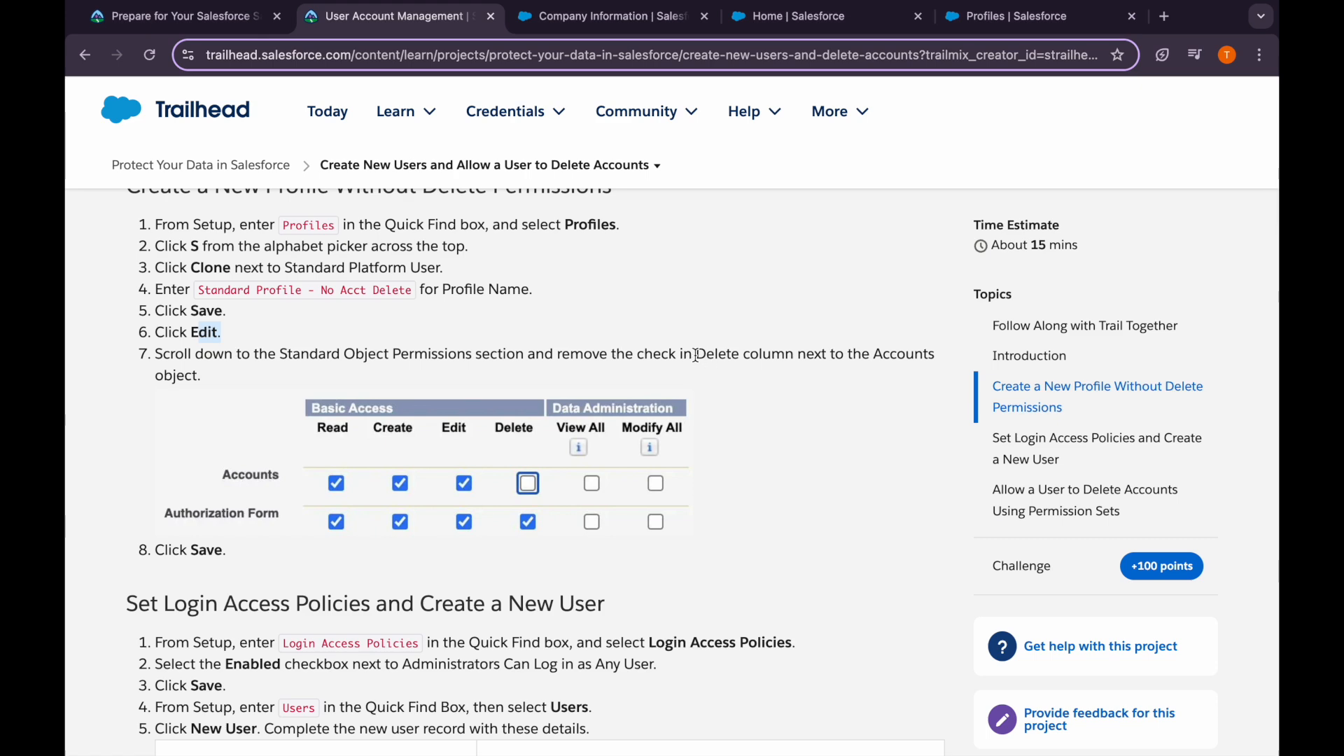
pyautogui.moveTo(697, 355); pyautogui.dragTo(807, 356)
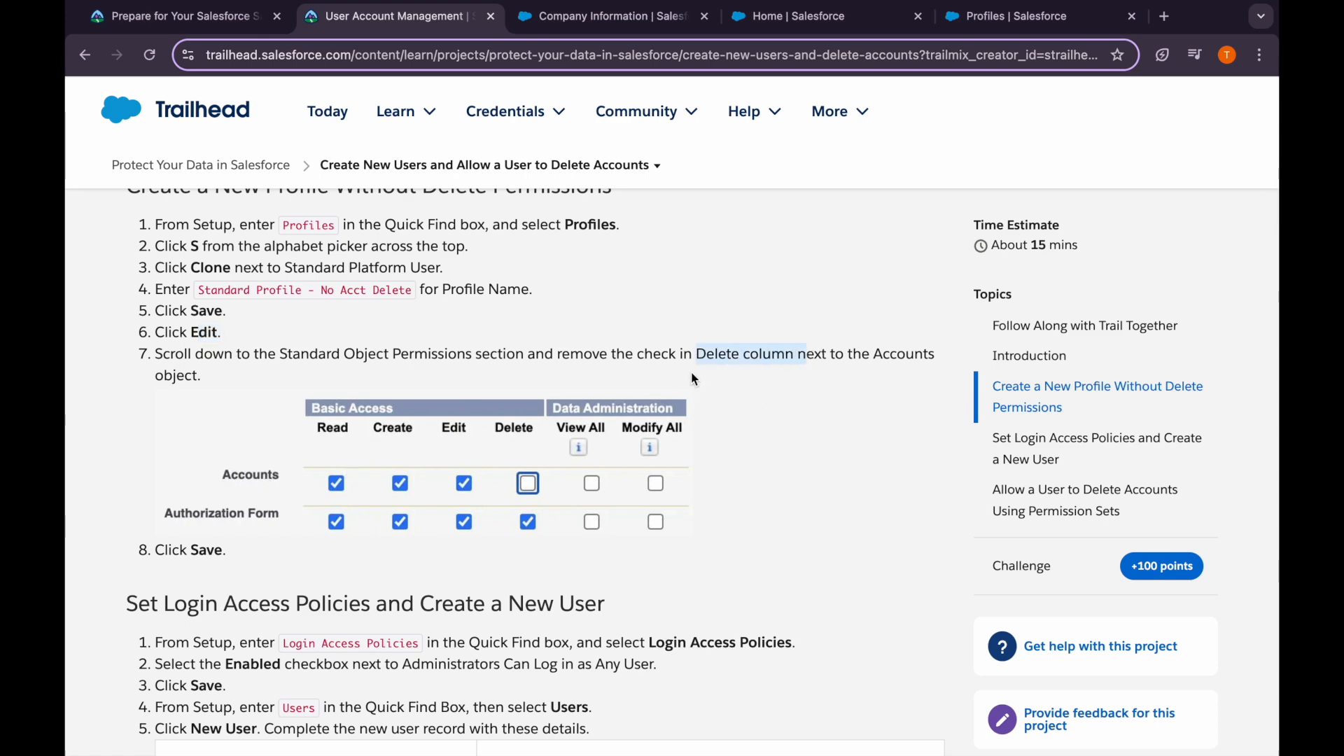
pyautogui.click(998, 17)
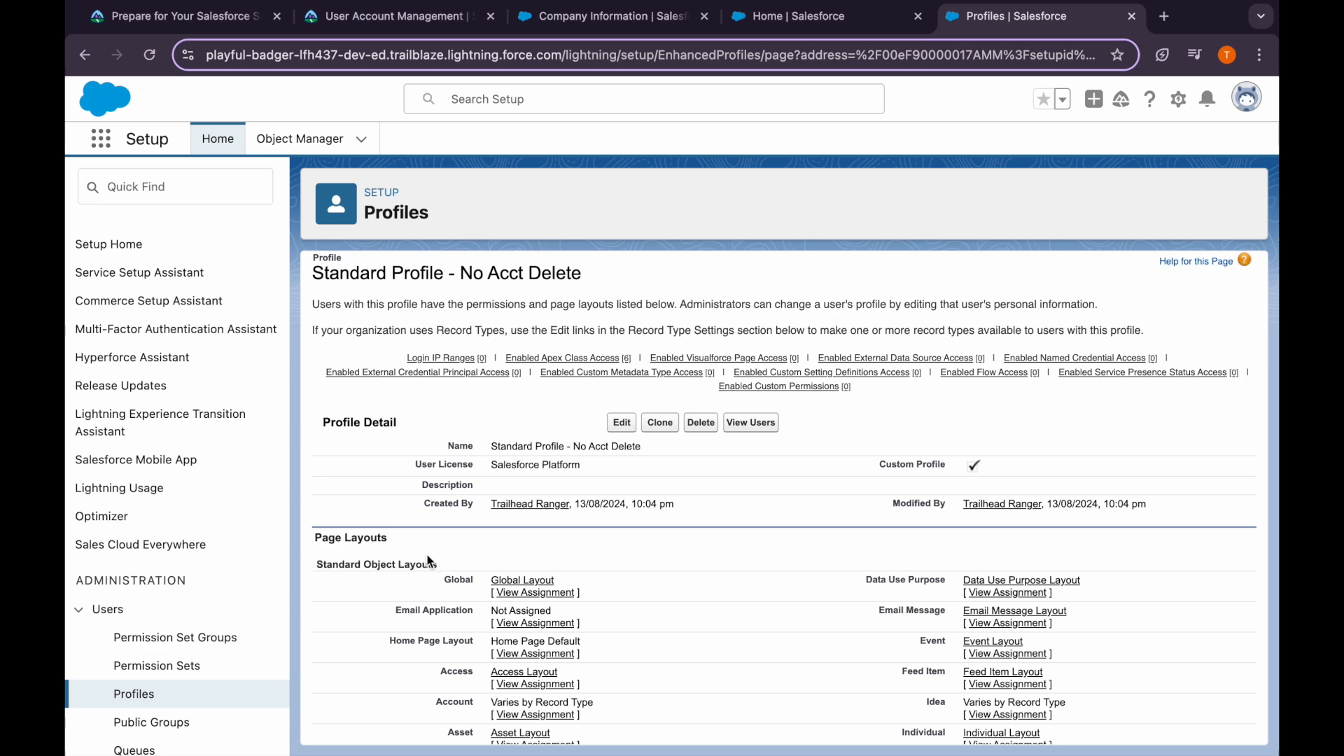
pyautogui.scroll(-2, 539, 575)
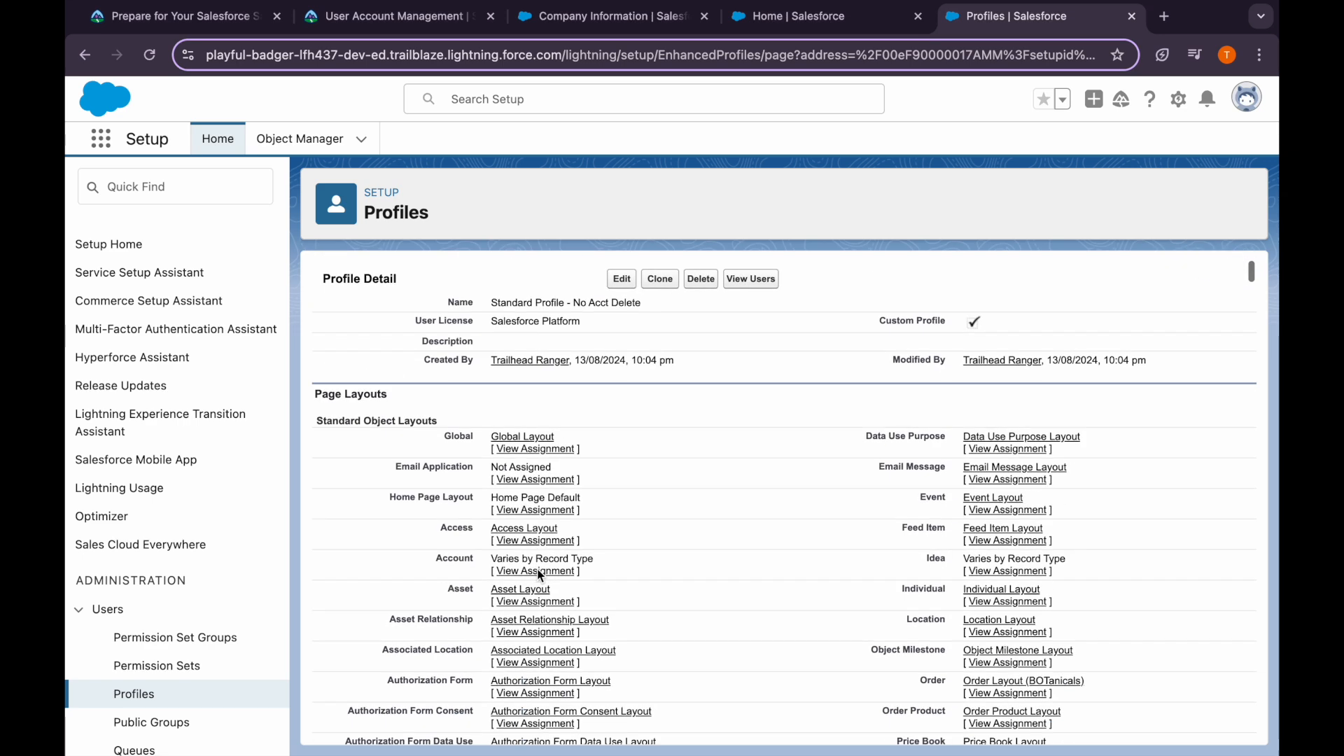
pyautogui.scroll(-10, 539, 576)
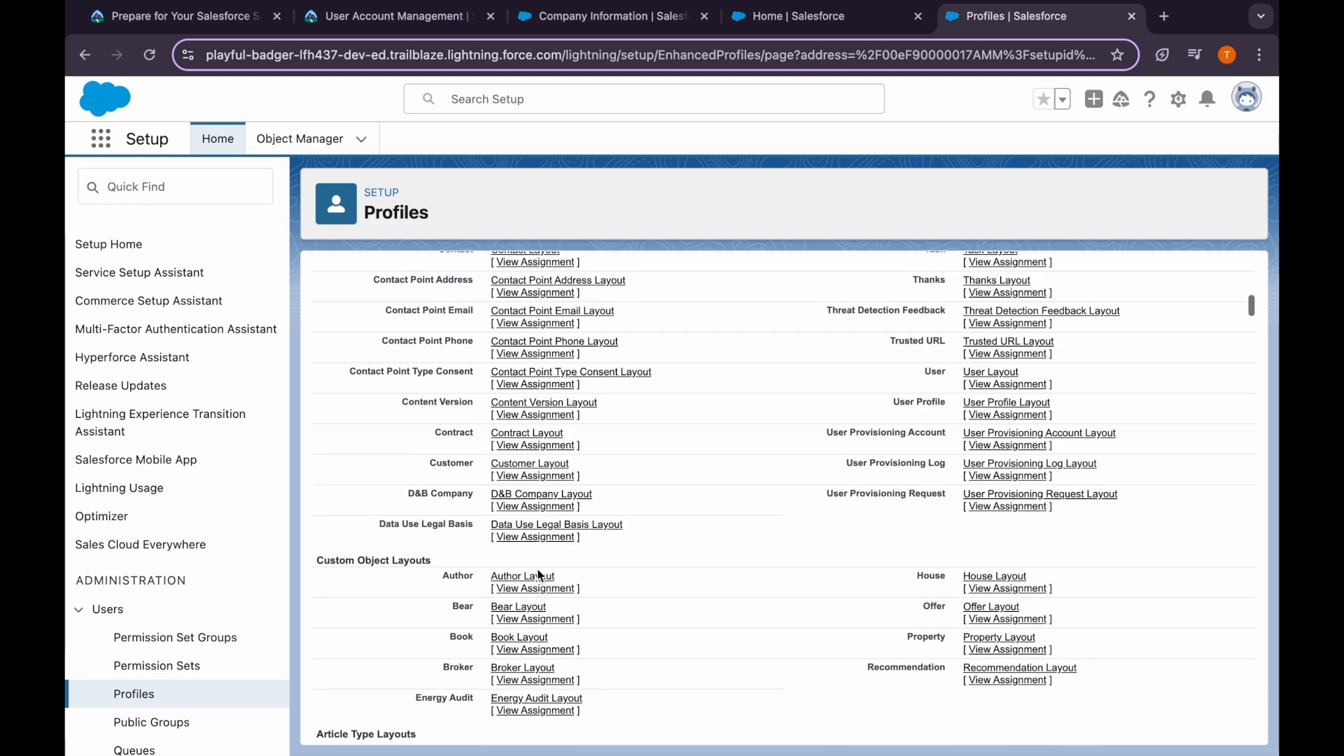
pyautogui.scroll(-12, 539, 576)
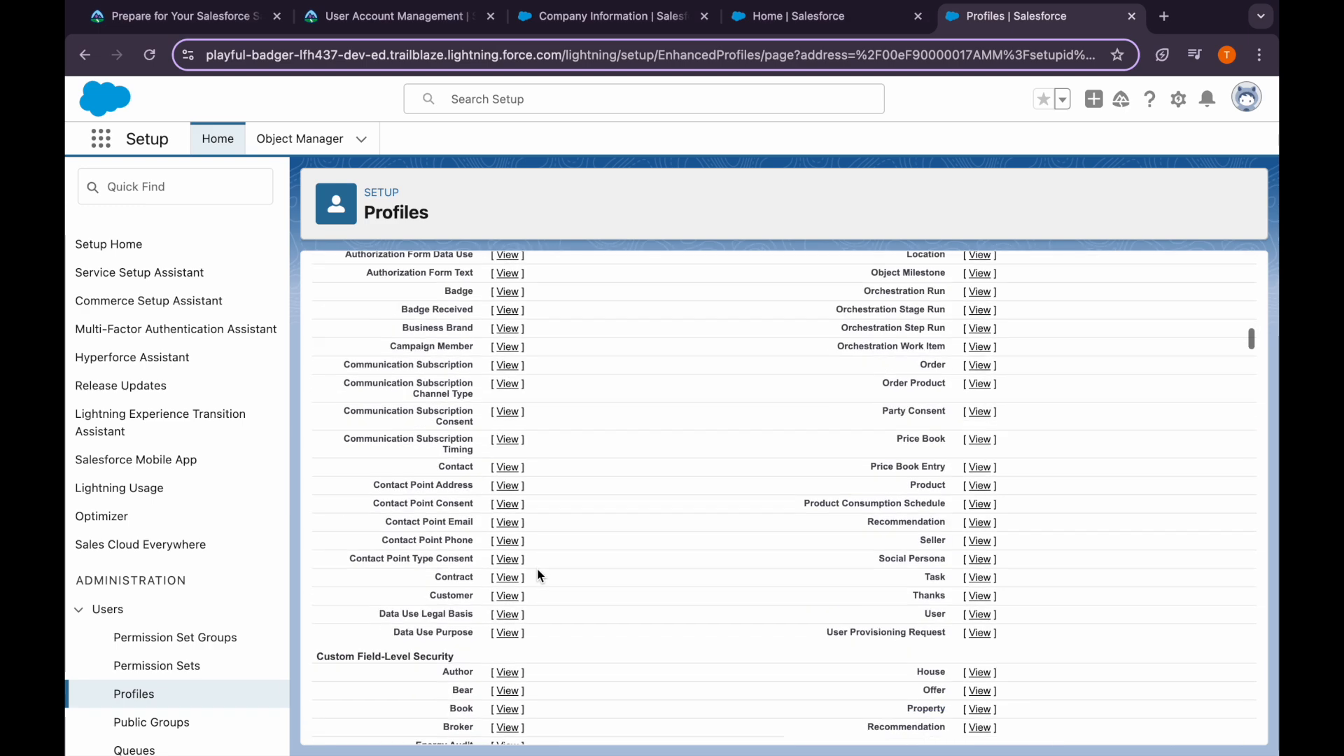
pyautogui.scroll(-12, 539, 575)
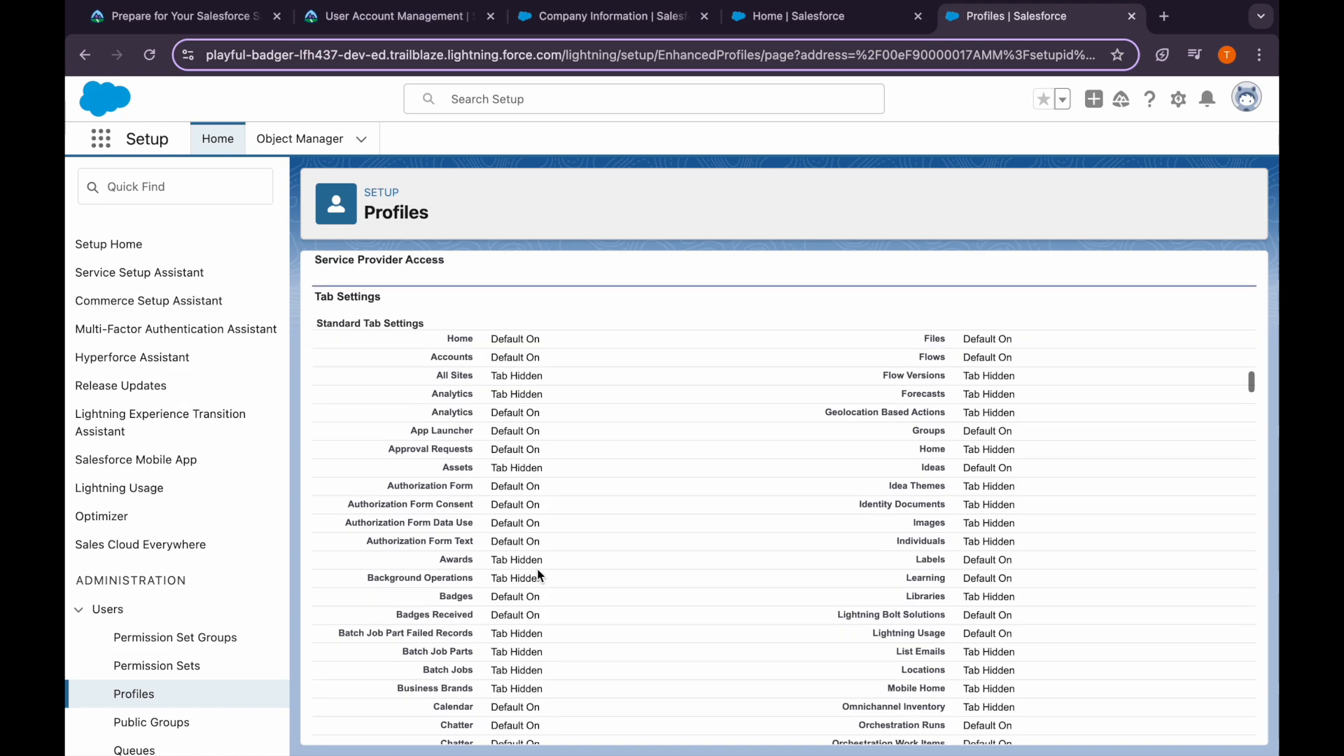
pyautogui.scroll(-15, 539, 576)
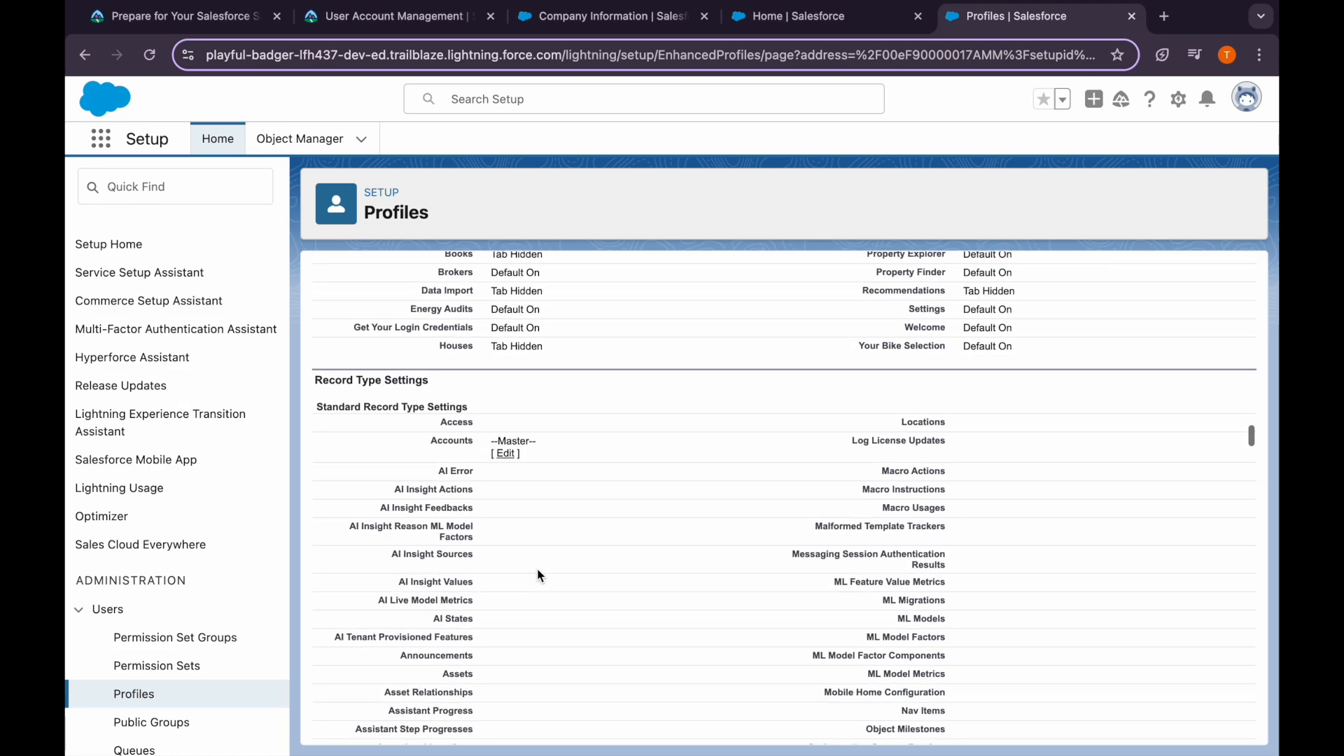
pyautogui.scroll(20, 537, 587)
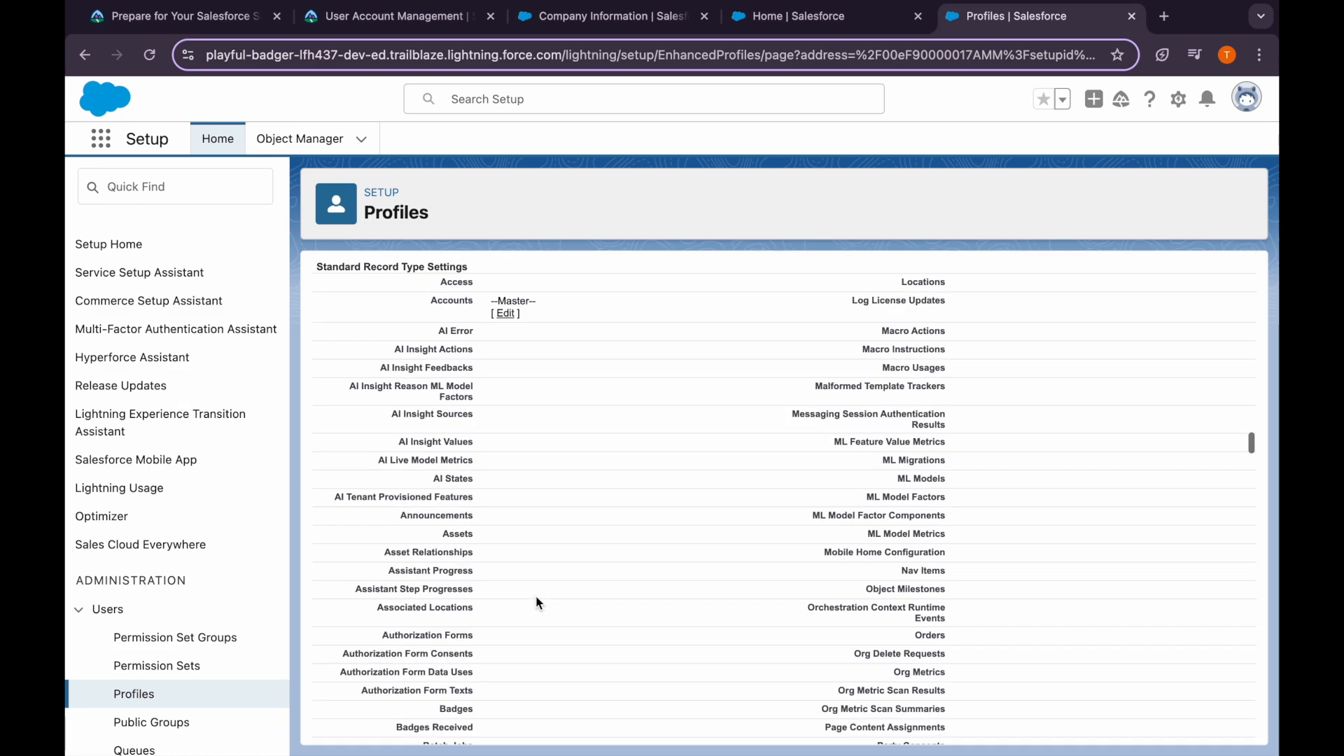
pyautogui.click(622, 435)
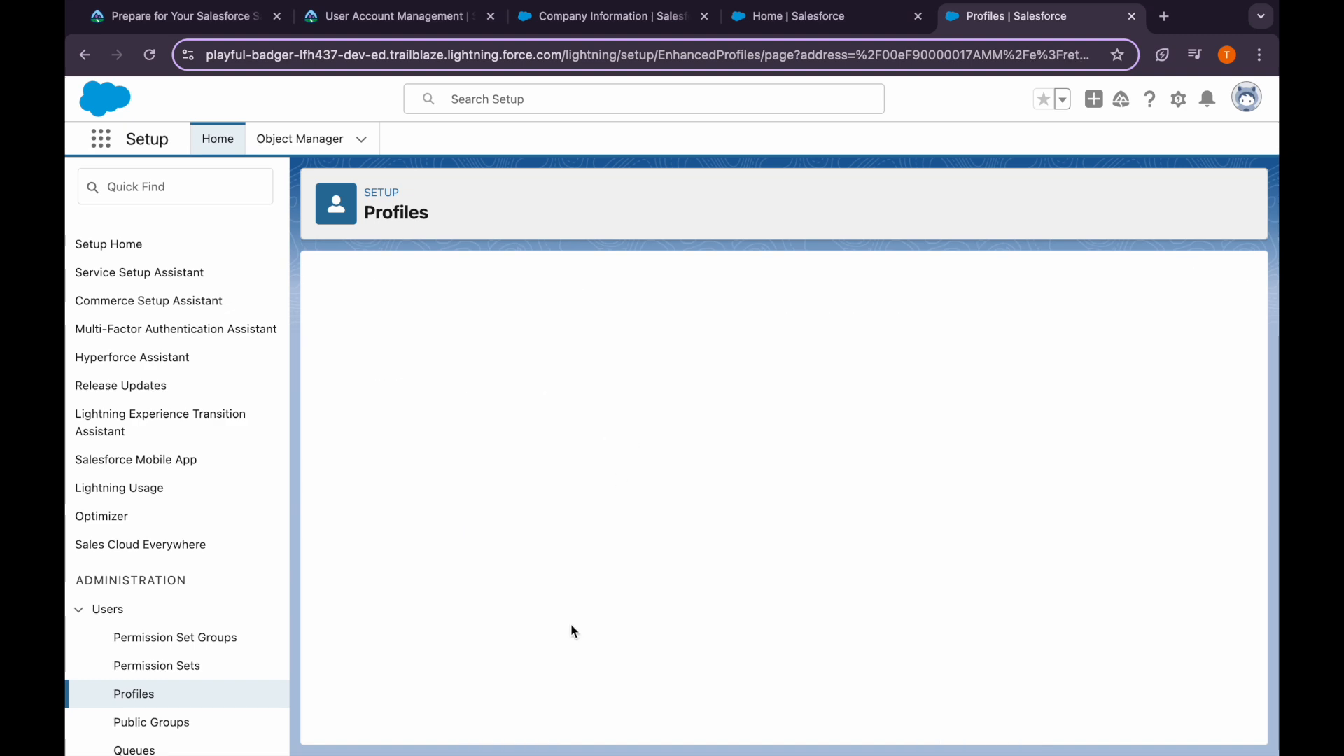
# Search the profile edit page for the Standard Object Permissions section
pyautogui.click(392, 21)
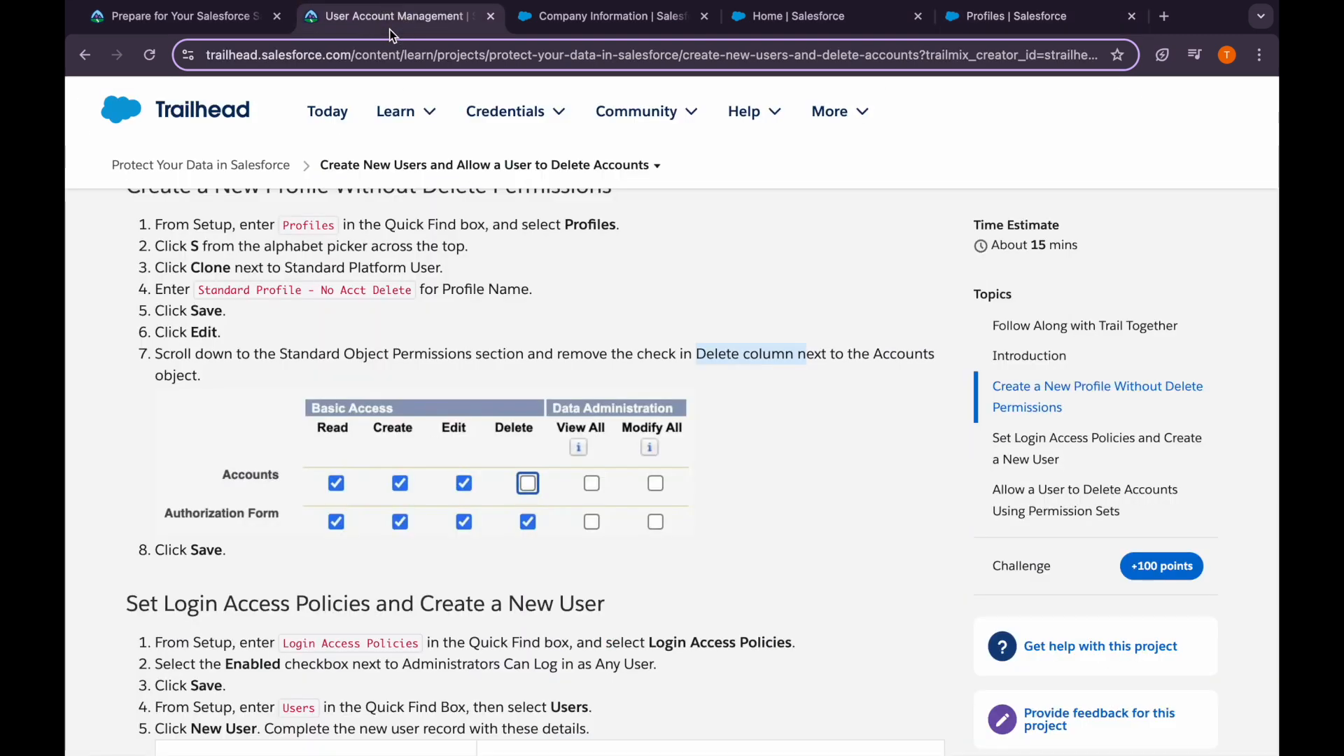
pyautogui.click(1008, 16)
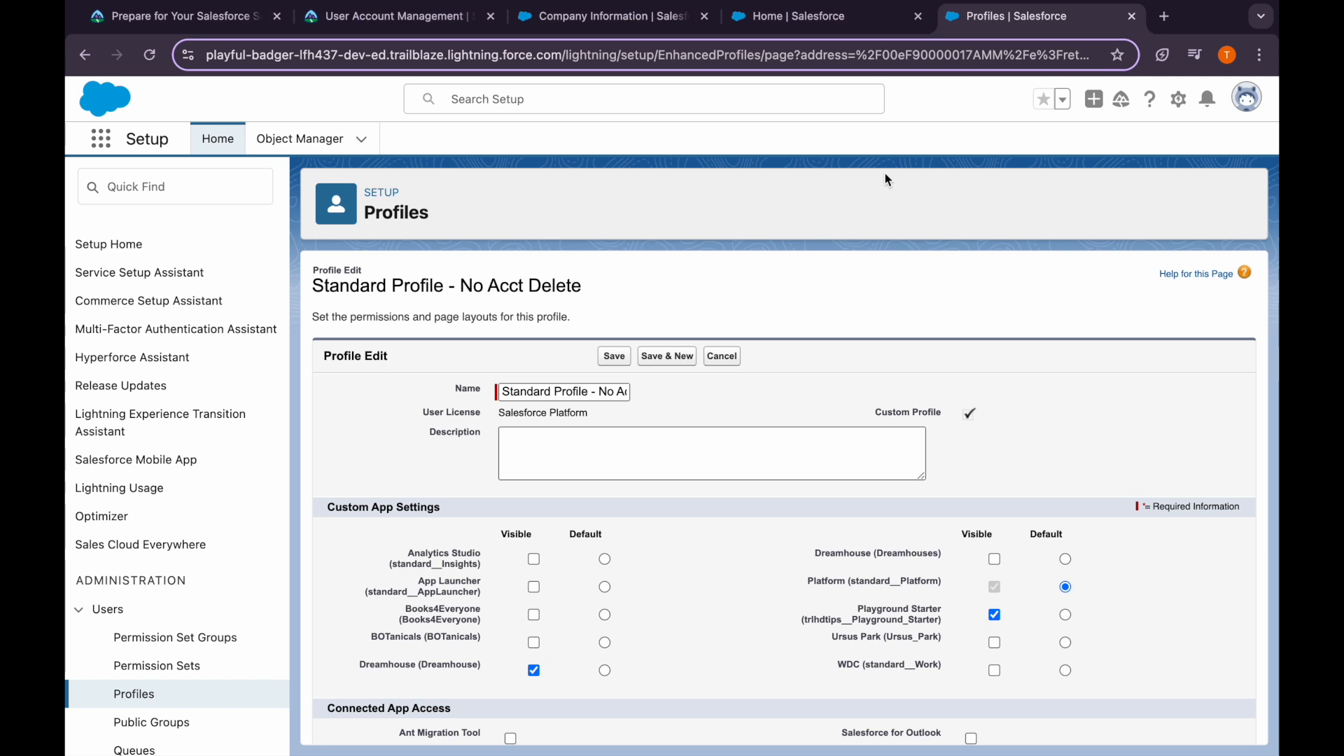
pyautogui.press('super+f')
pyautogui.write('objev')
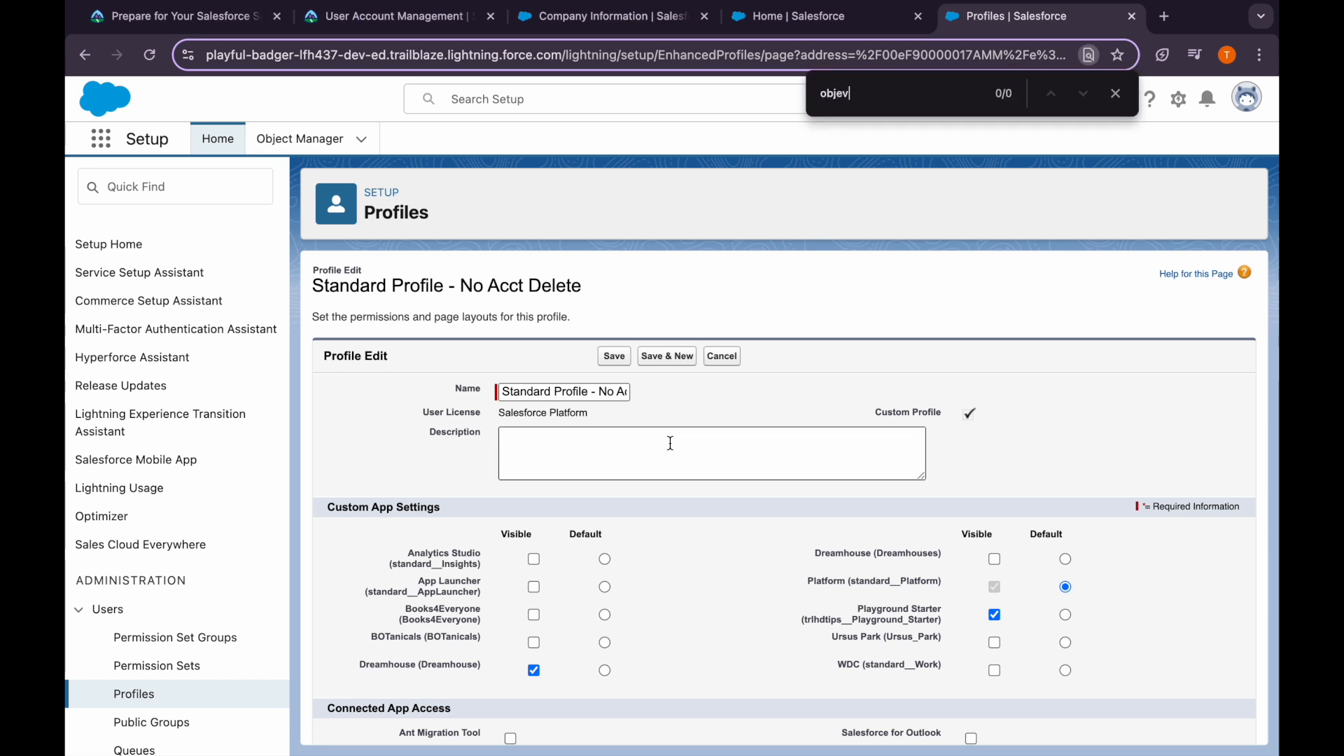
pyautogui.press('BackSpace')
pyautogui.write('cy')
pyautogui.press('BackSpace')
pyautogui.write('t')
pyautogui.press('Return')
pyautogui.press('Return')
pyautogui.press('Return')
pyautogui.press('Return')
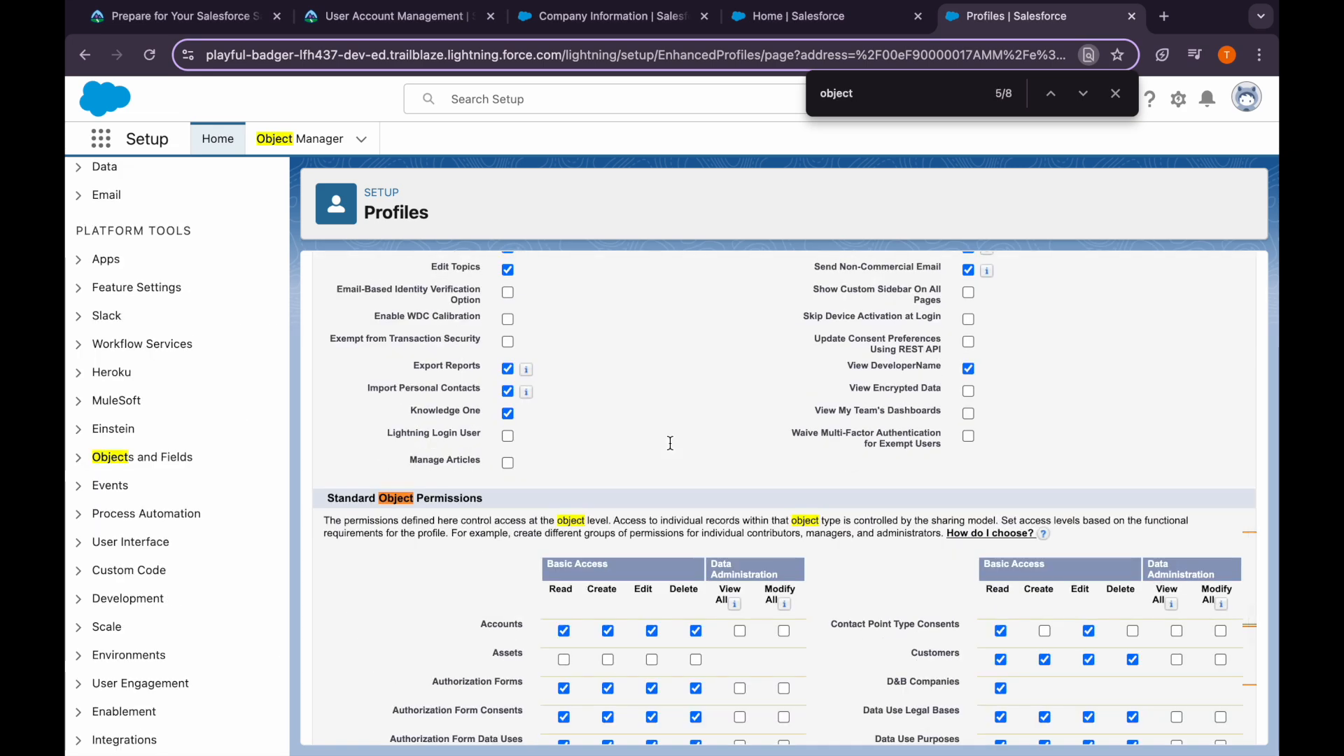
# Clear the Delete permission on Accounts and save the profile
pyautogui.scroll(-2, 509, 729)
pyautogui.click(696, 522)
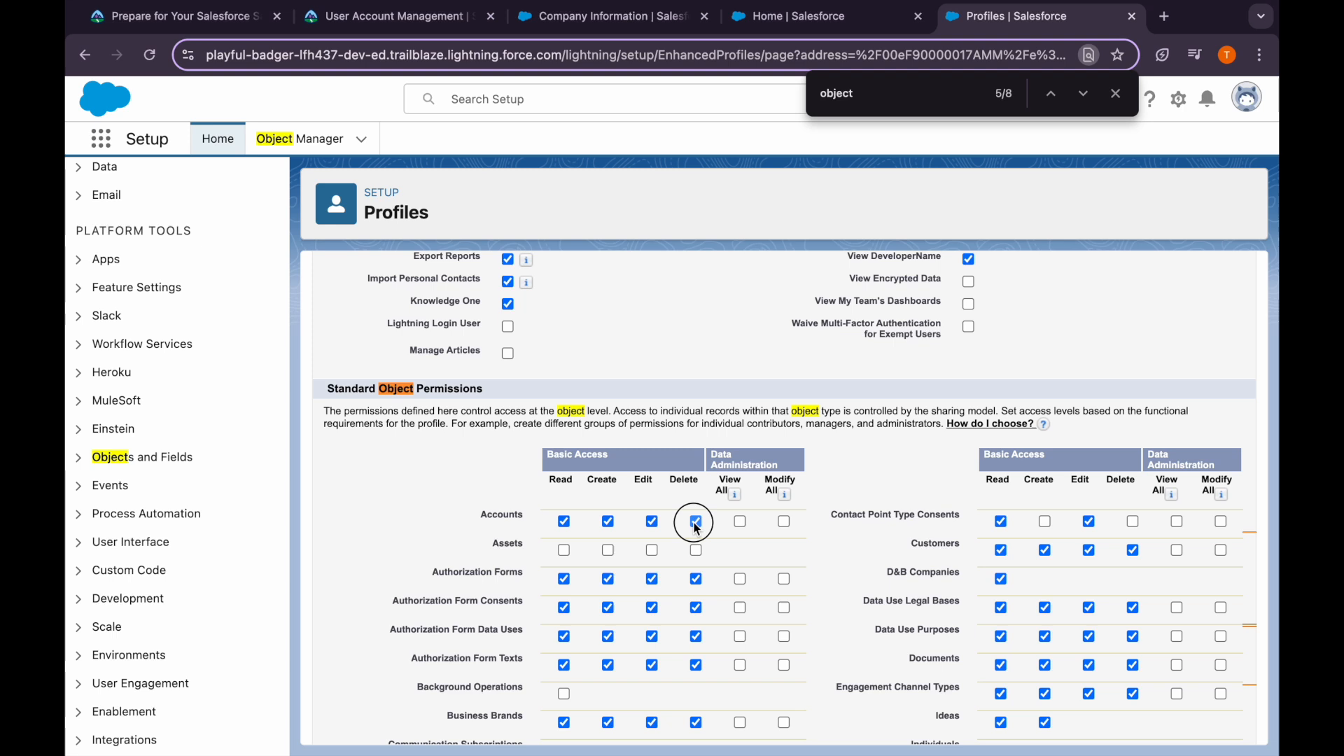
pyautogui.doubleClick(699, 482)
pyautogui.scroll(15, 863, 336)
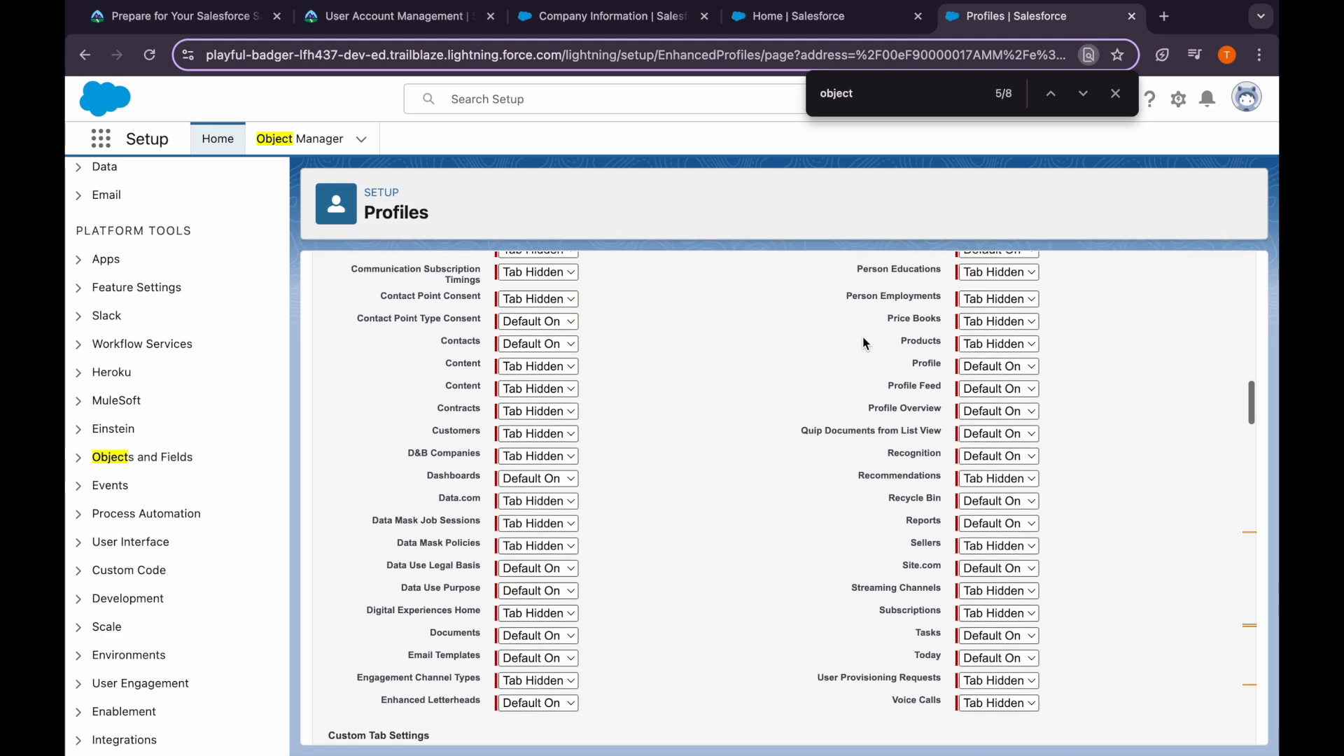
pyautogui.click(616, 363)
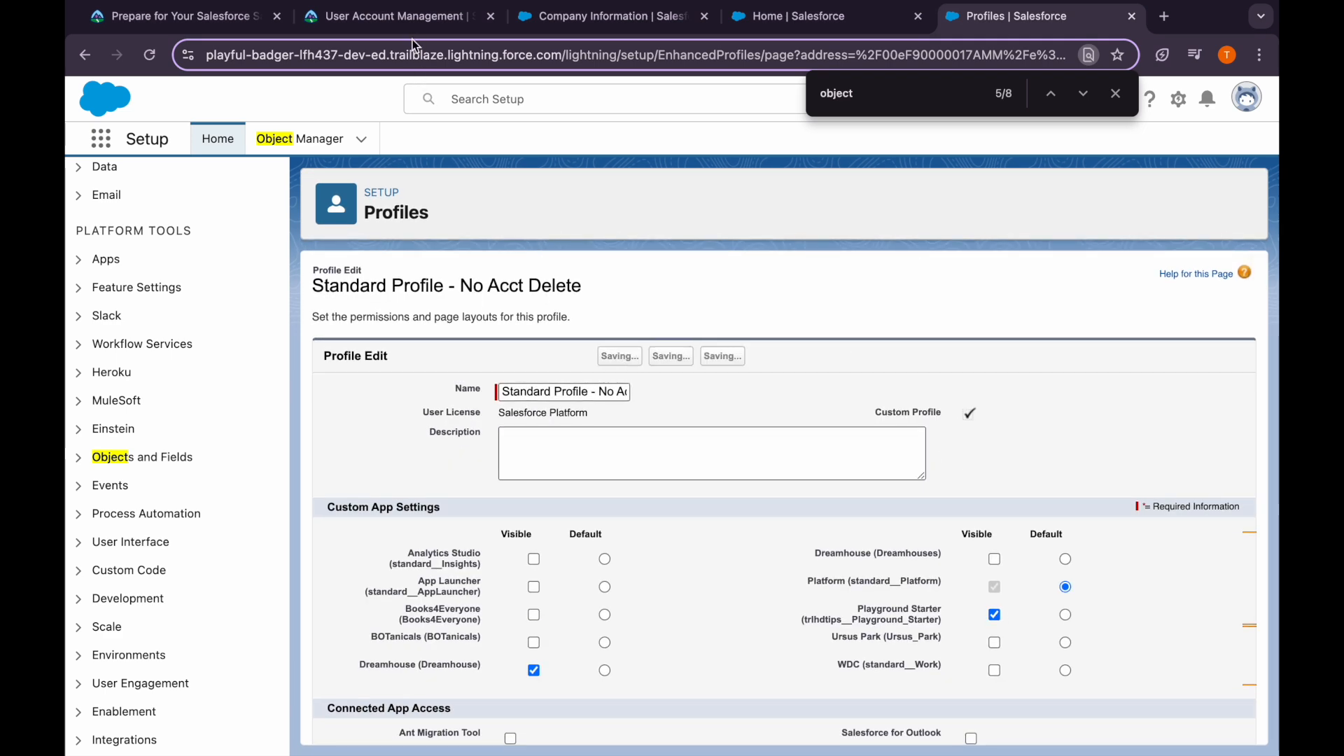
# Copy 'Login Access Policies' from Trailhead and open that setup page via Quick Find
pyautogui.click(413, 17)
pyautogui.scroll(-3, 367, 562)
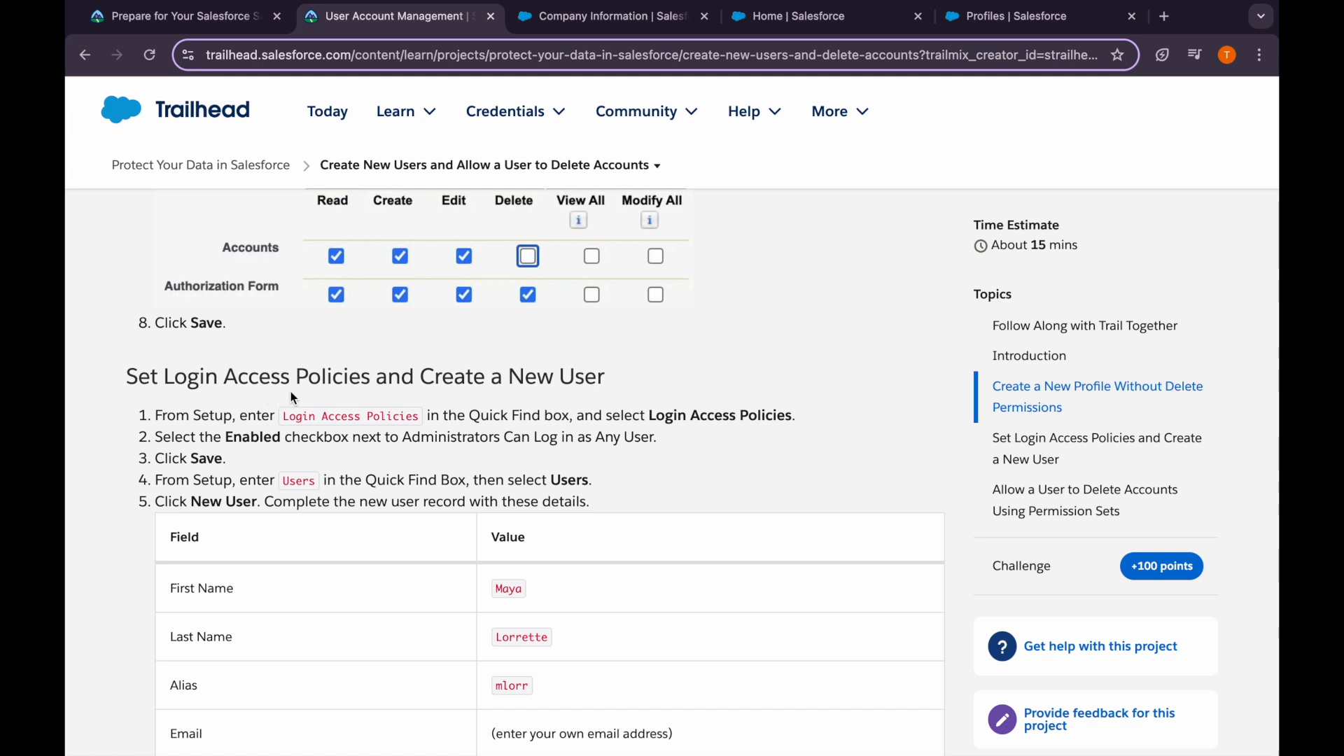
pyautogui.moveTo(282, 417); pyautogui.dragTo(432, 416)
pyautogui.hotkey('ctrl', 'c')
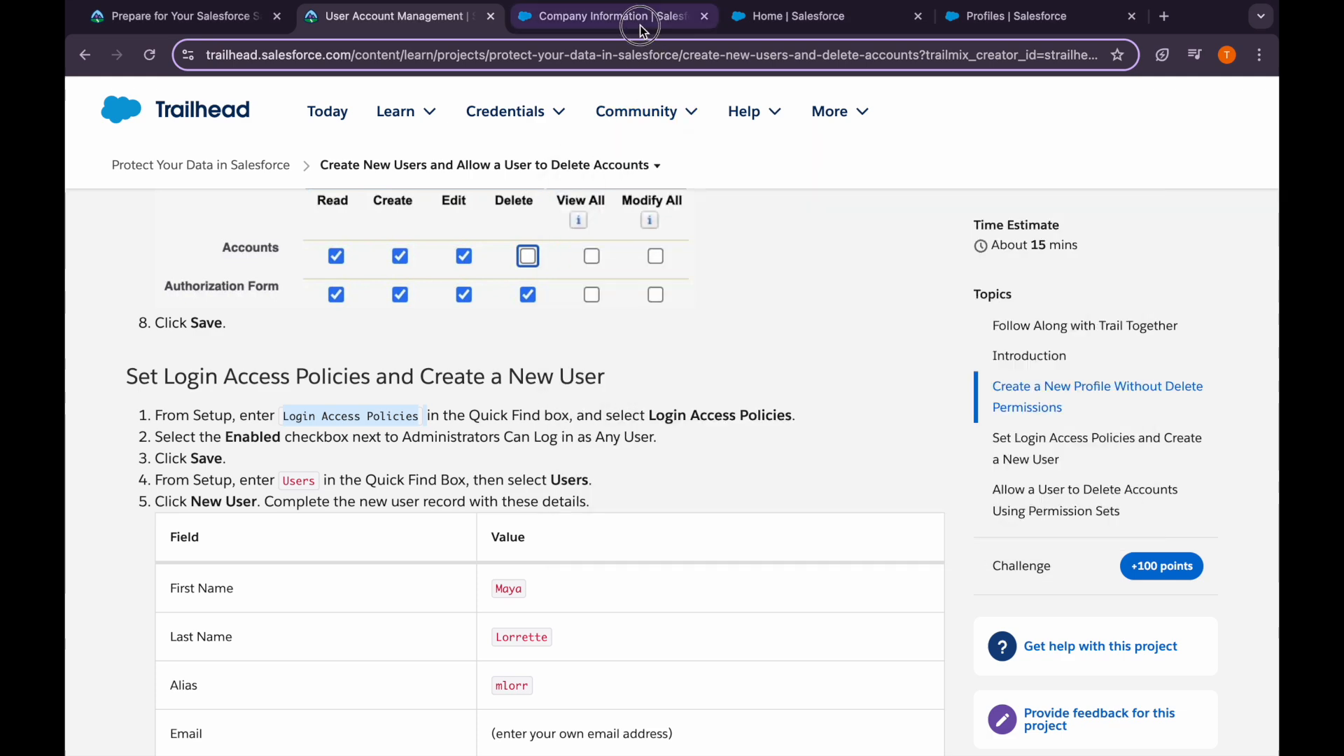
pyautogui.click(641, 27)
pyautogui.click(228, 192)
pyautogui.hotkey('ctrl', 'a')
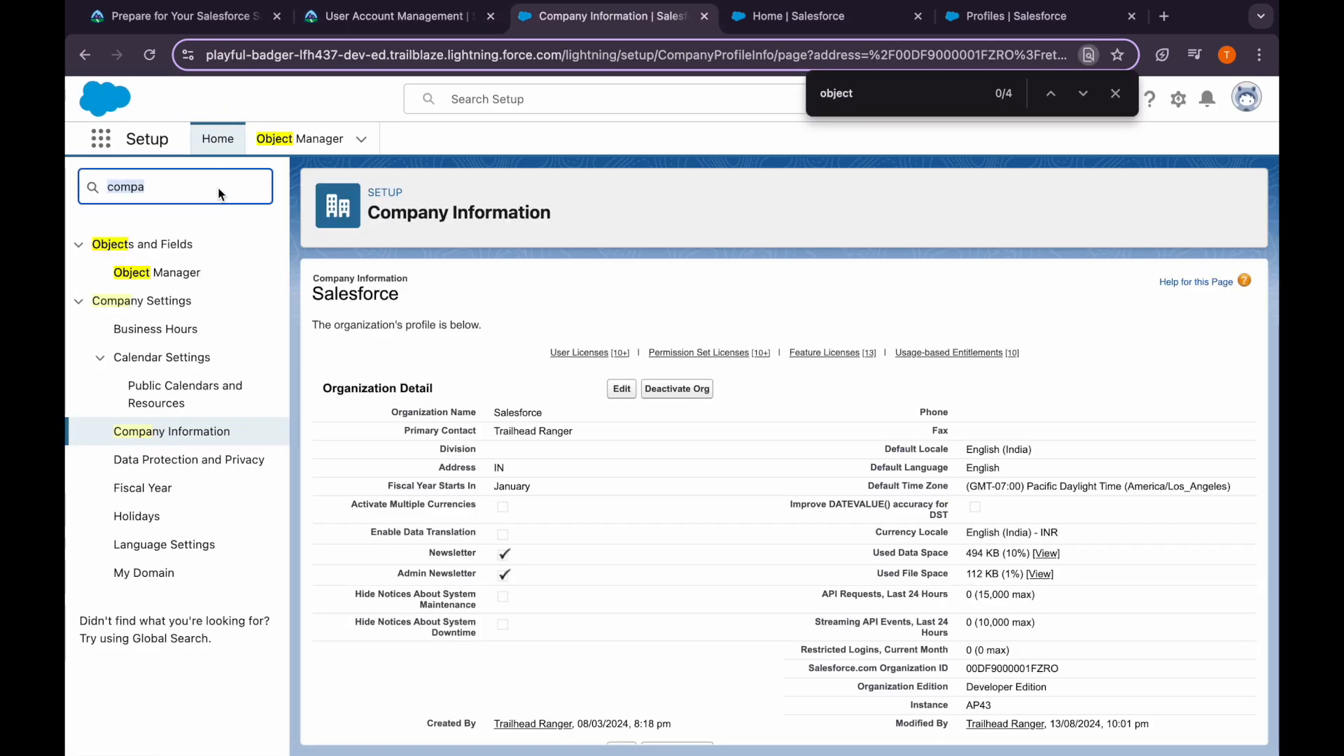
pyautogui.hotkey('ctrl', 'v')
pyautogui.click(181, 283)
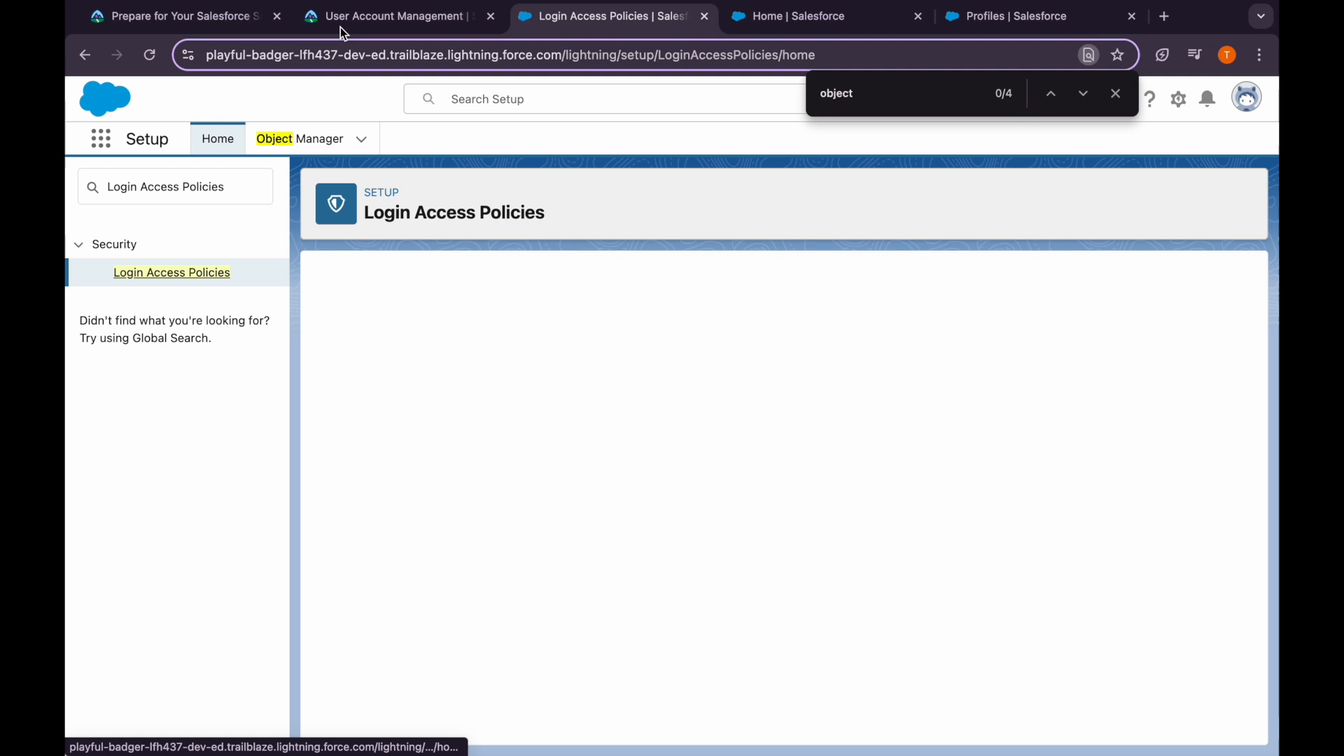
# Enable Administrators Can Log in as Any User and save the policy
pyautogui.click(350, 16)
pyautogui.scroll(-1, 341, 478)
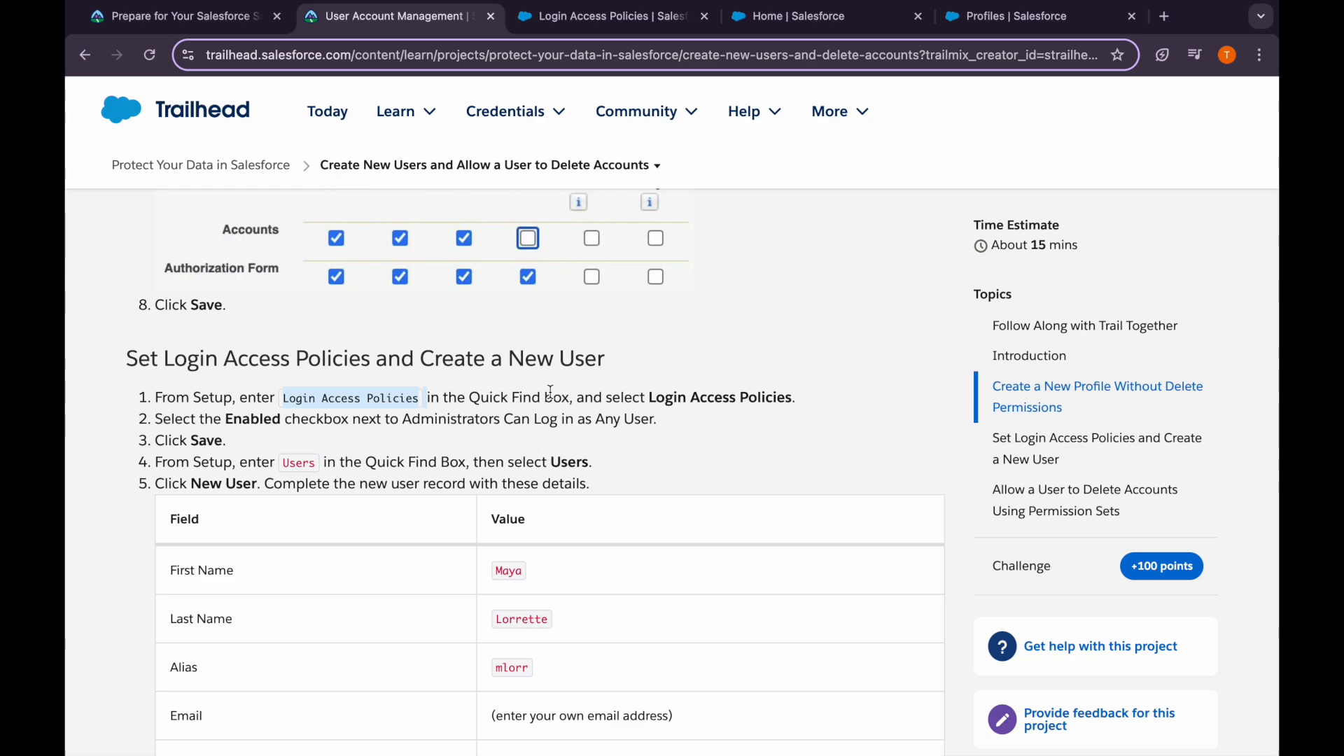
pyautogui.click(607, 16)
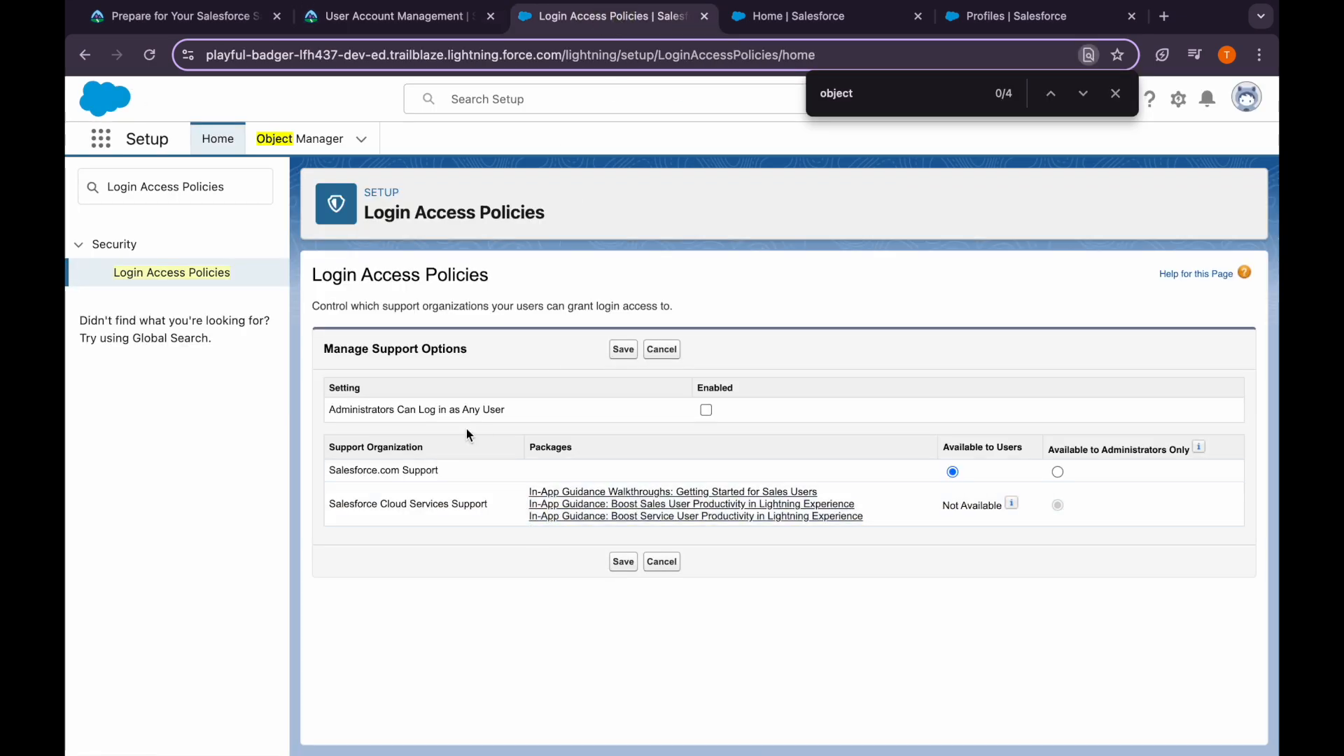
pyautogui.click(707, 411)
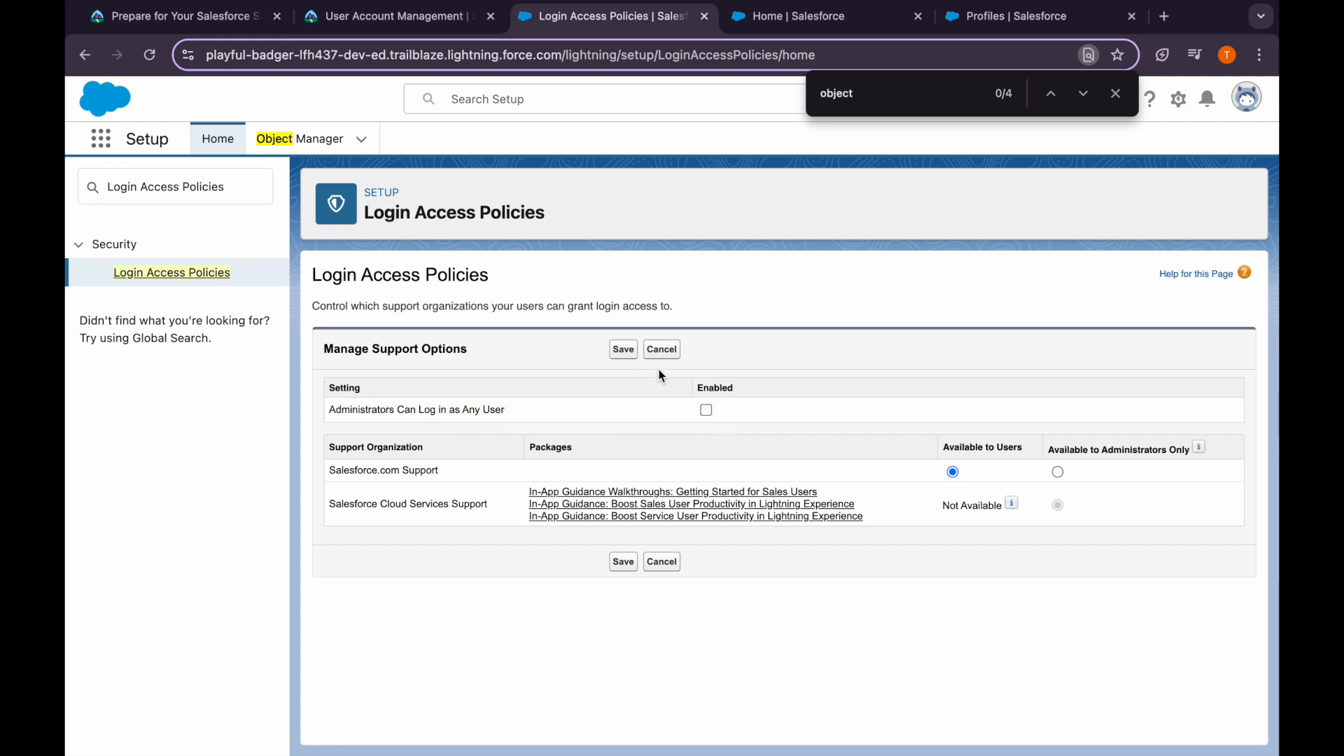
pyautogui.click(707, 411)
pyautogui.click(627, 363)
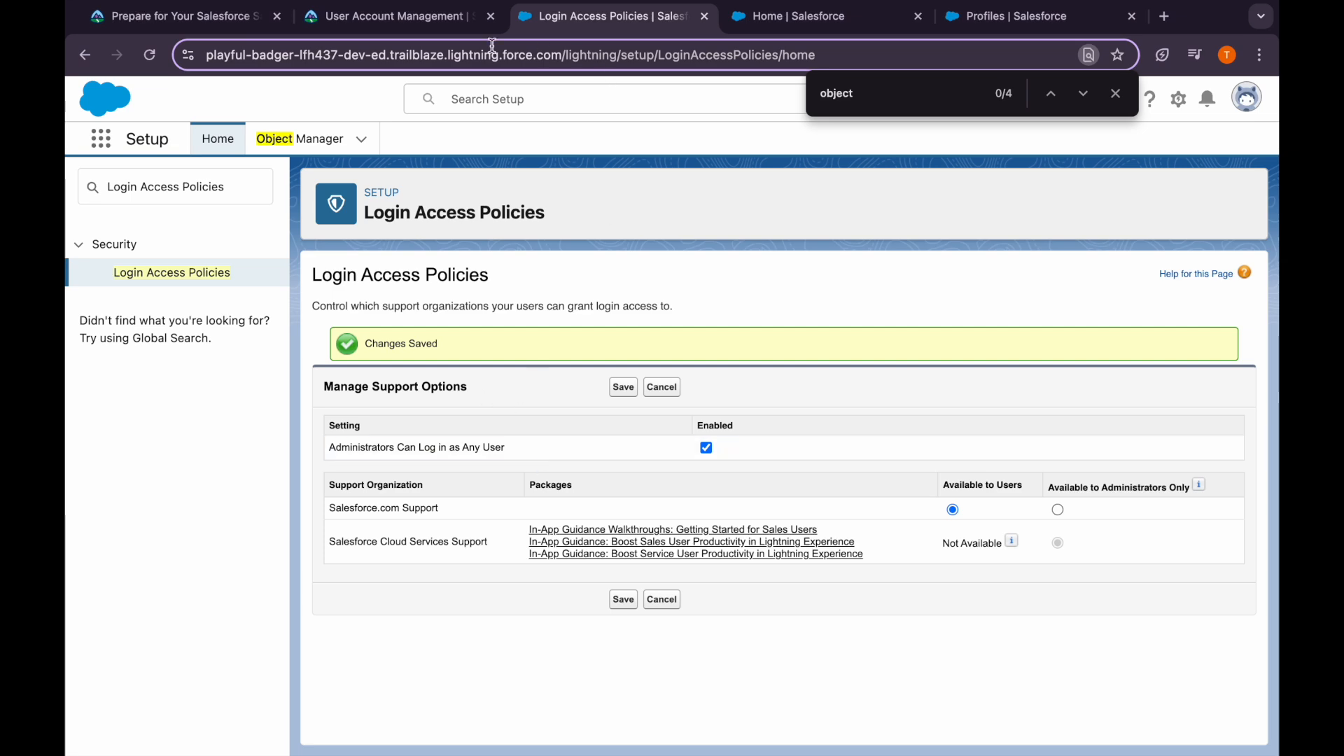
pyautogui.click(411, 21)
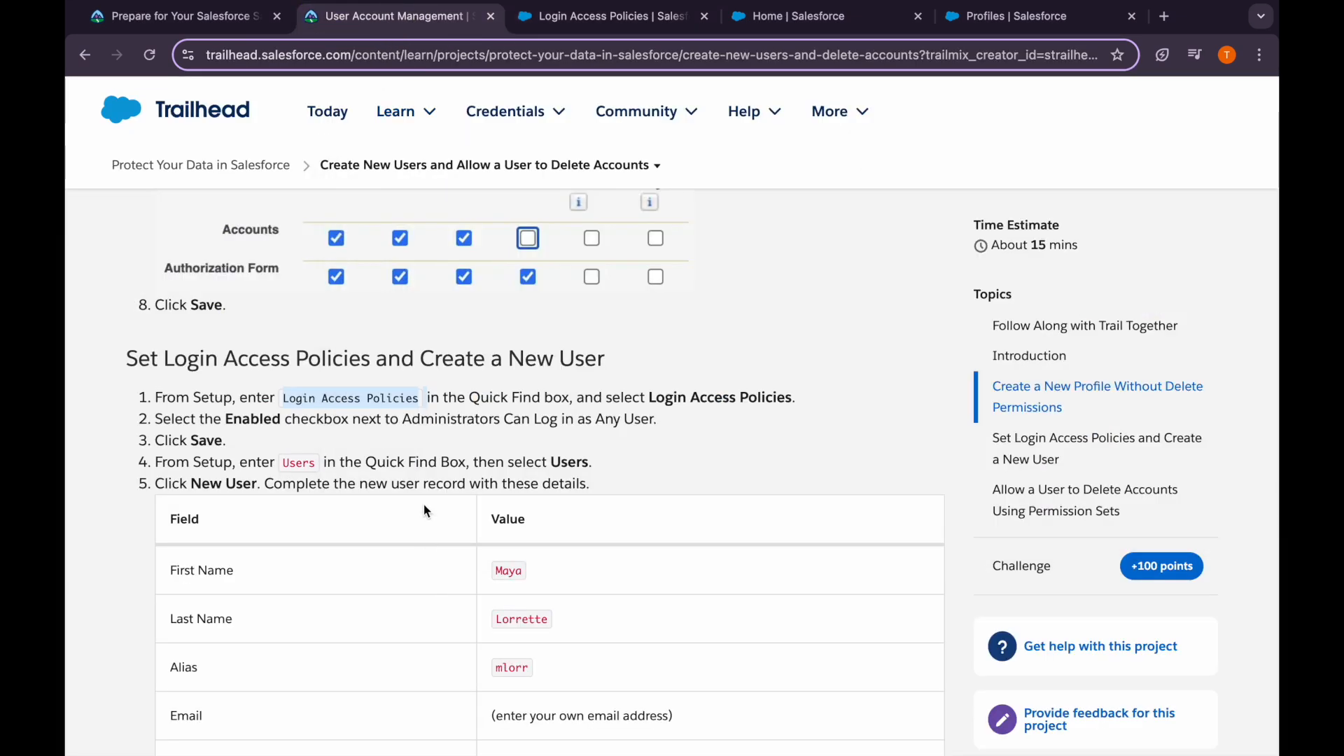
# Search setup for 'user', open the Users page and start a new user
pyautogui.scroll(-2, 422, 623)
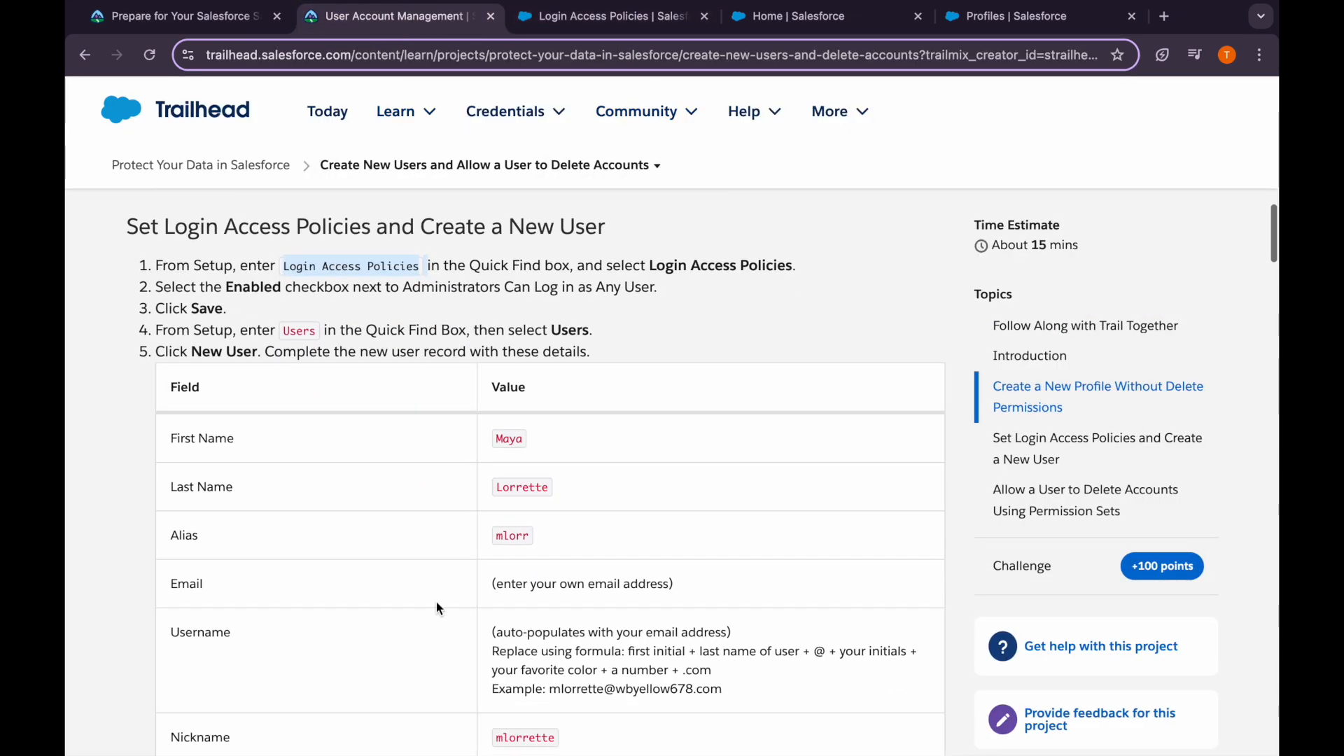
pyautogui.doubleClick(509, 439)
pyautogui.click(592, 17)
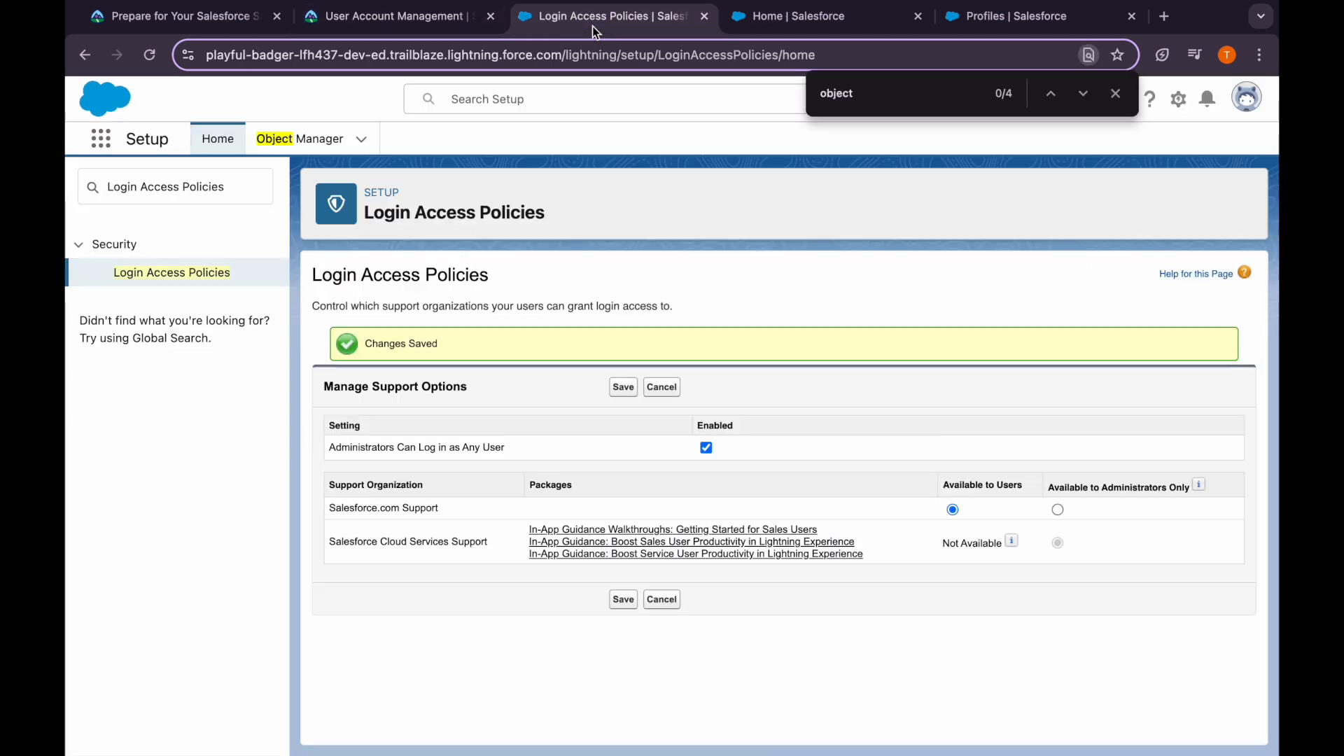
pyautogui.tripleClick(242, 188)
pyautogui.press('BackSpace')
pyautogui.write('user4')
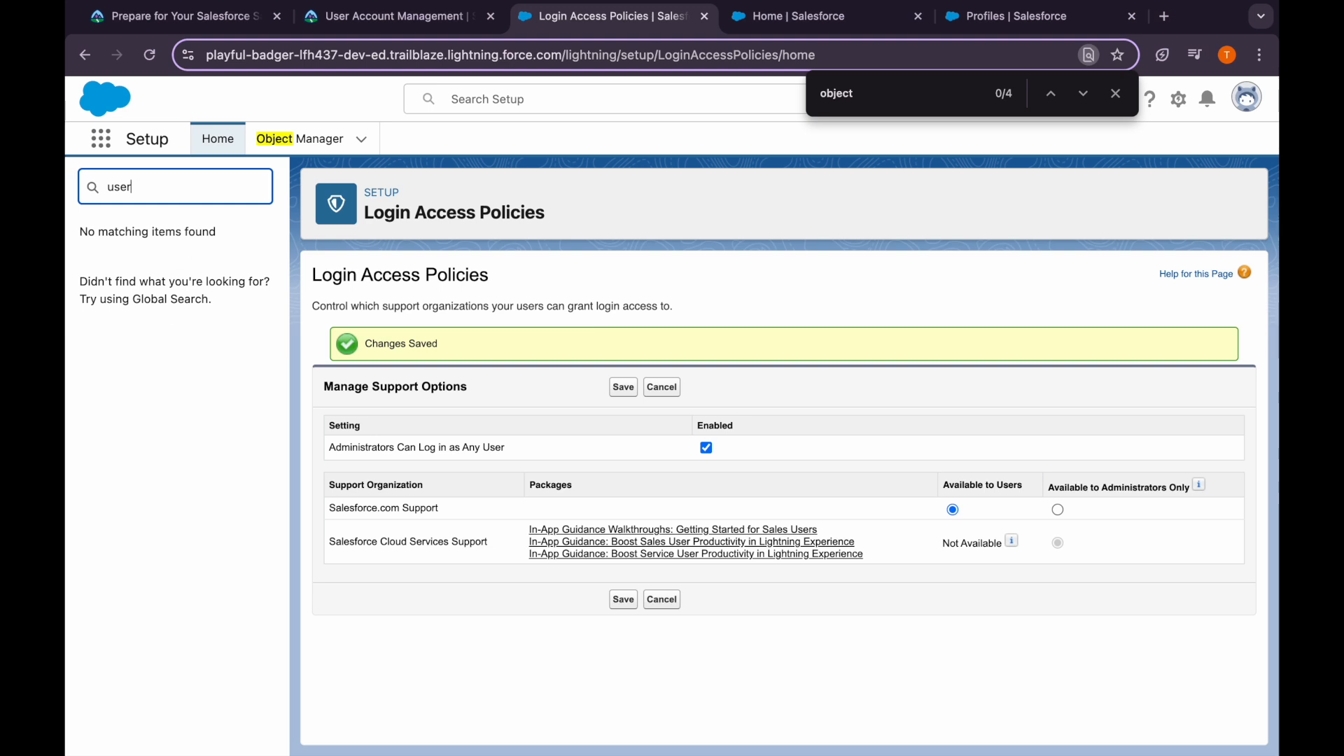
pyautogui.click(129, 470)
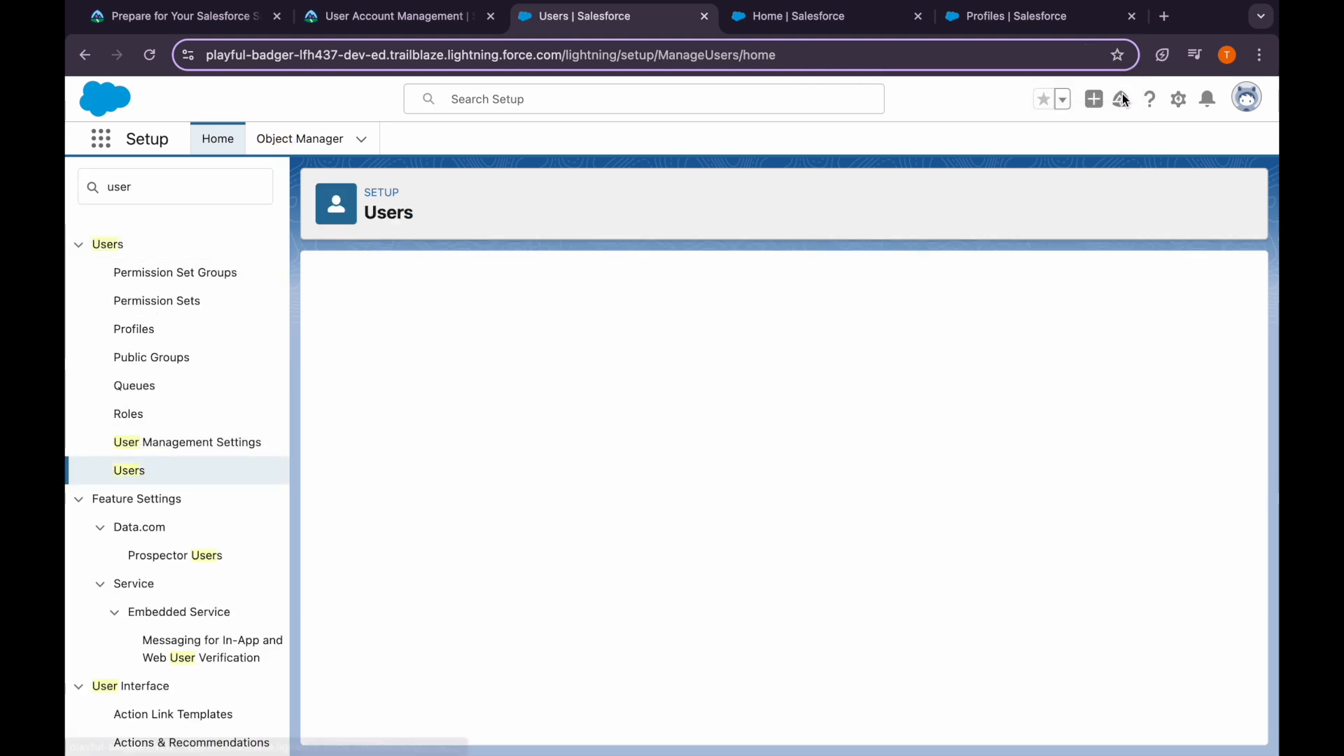
pyautogui.click(632, 418)
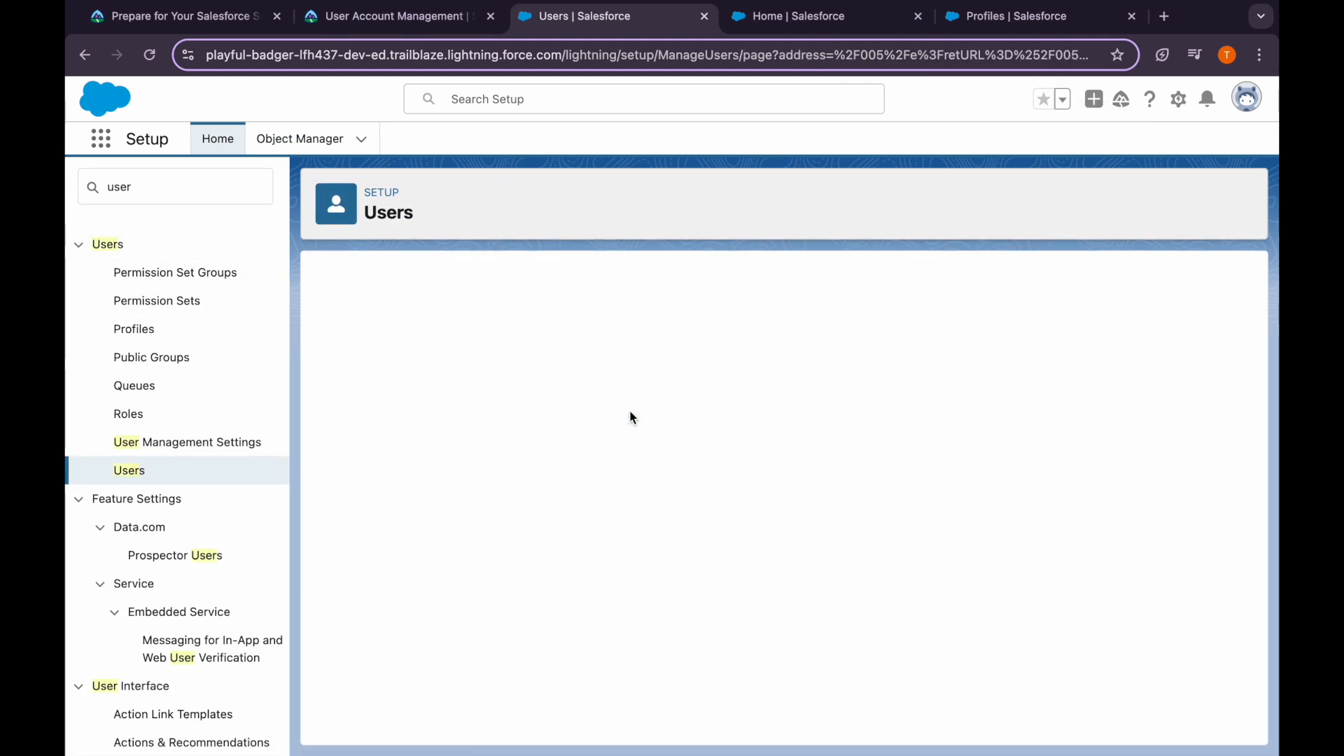
# Enter the tutorial user's first and last name so the Alias auto-fills, then focus Email
pyautogui.write('Maya')
pyautogui.click(519, 400)
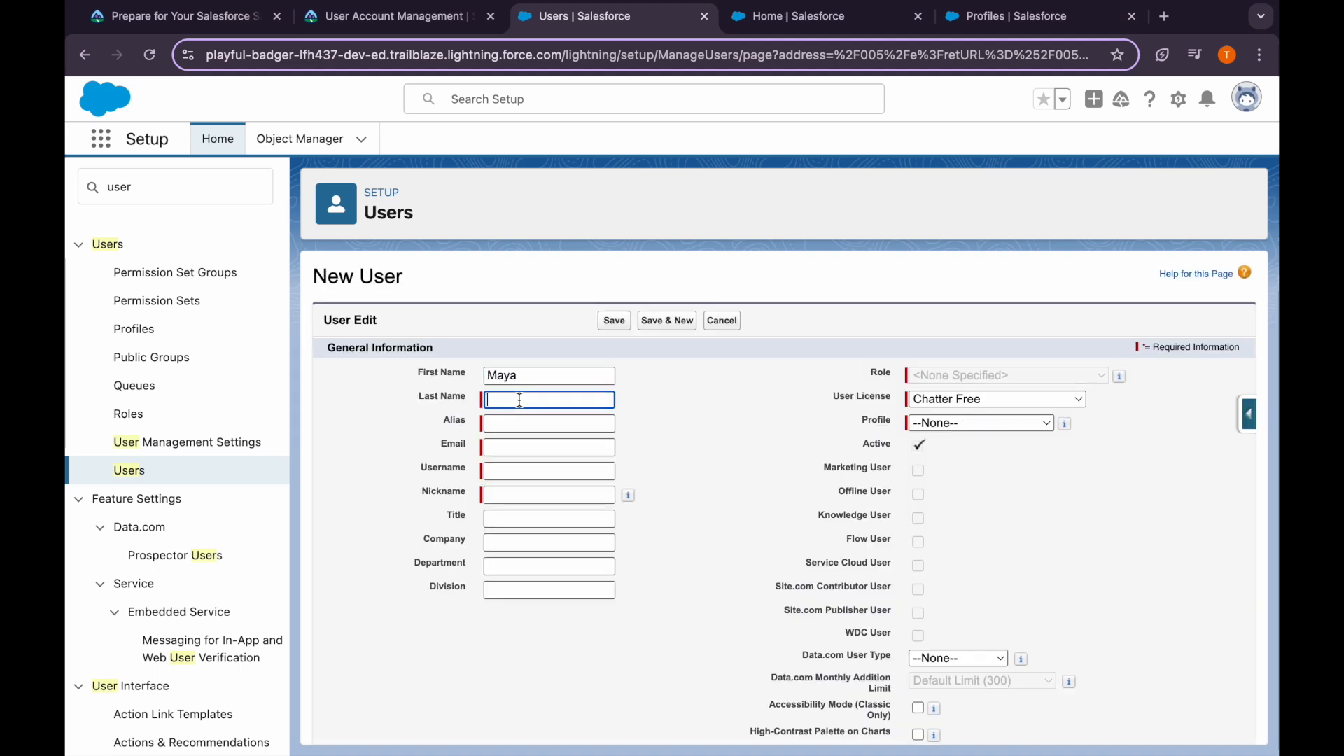
pyautogui.click(396, 16)
pyautogui.doubleClick(525, 488)
pyautogui.hotkey('ctrl', 'c')
pyautogui.click(584, 16)
pyautogui.hotkey('ctrl', 'v')
pyautogui.press('Tab')
pyautogui.click(395, 16)
pyautogui.scroll(-1, 564, 436)
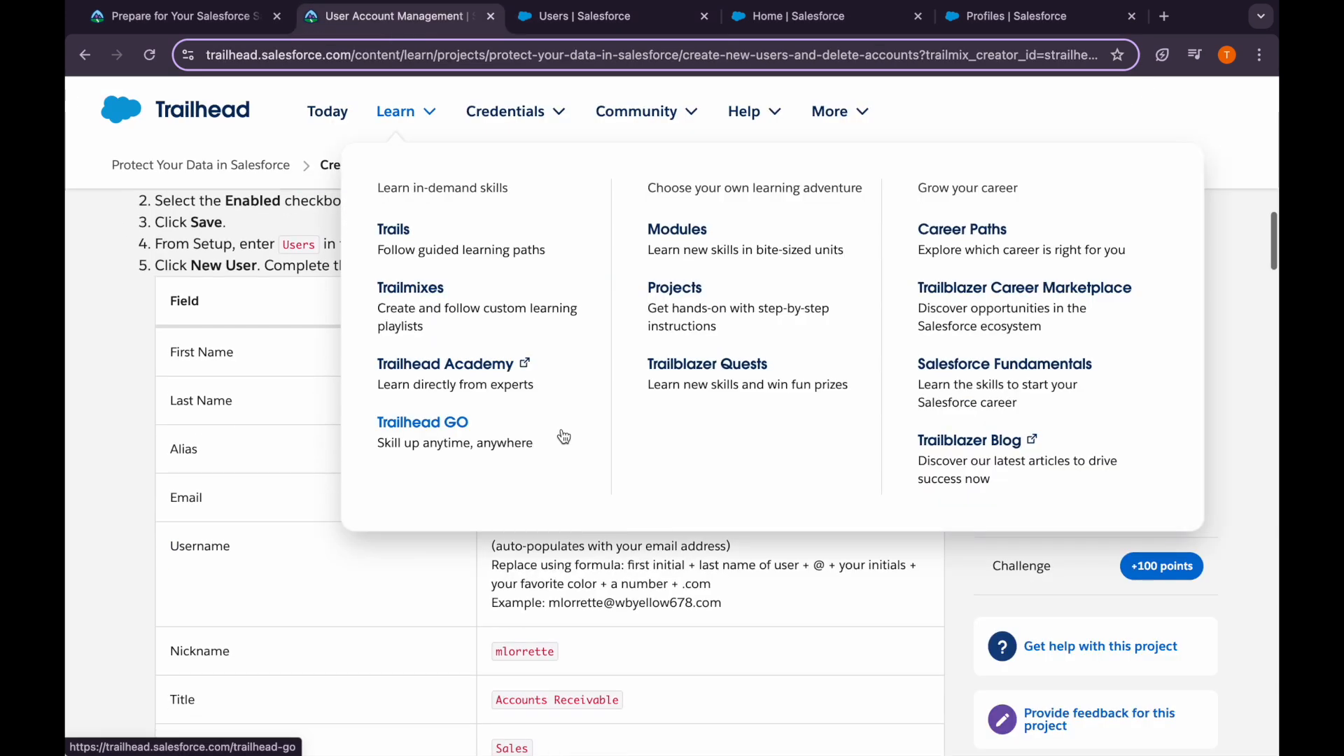
pyautogui.scroll(-1, 488, 555)
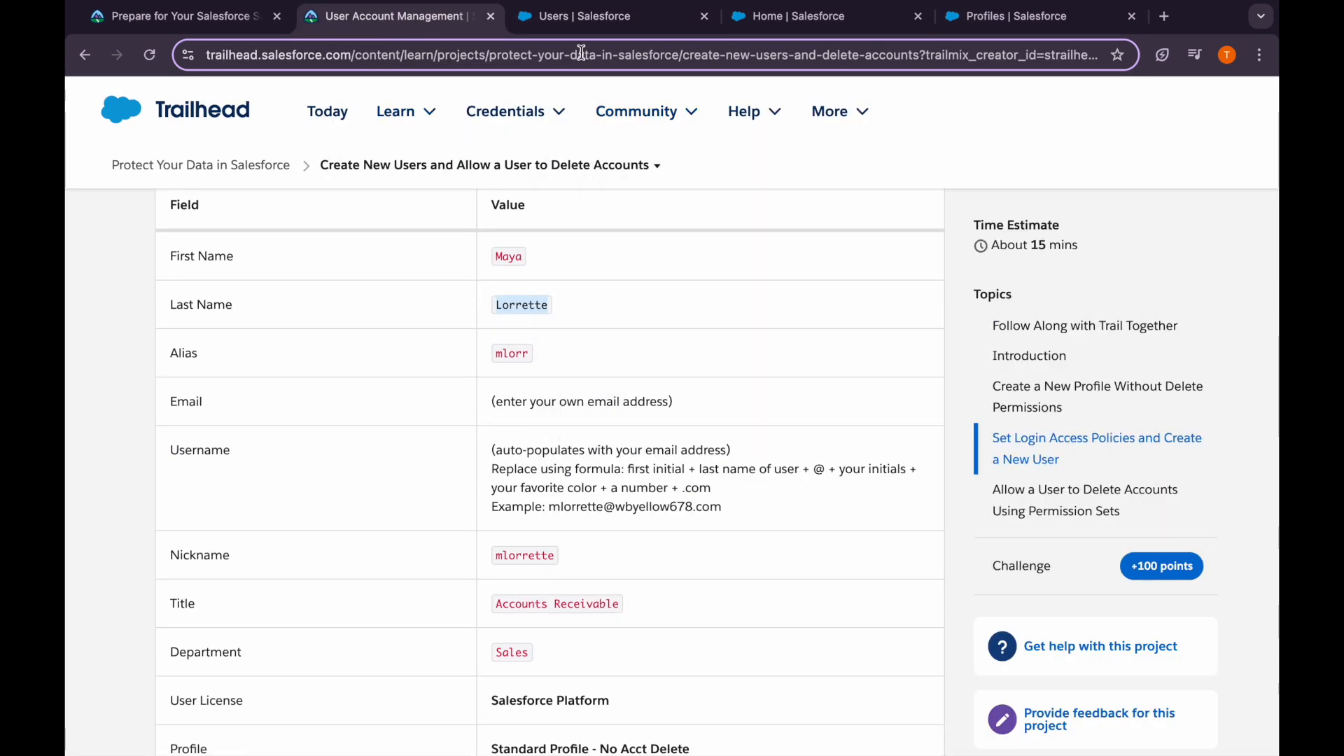
pyautogui.click(585, 16)
pyautogui.click(533, 443)
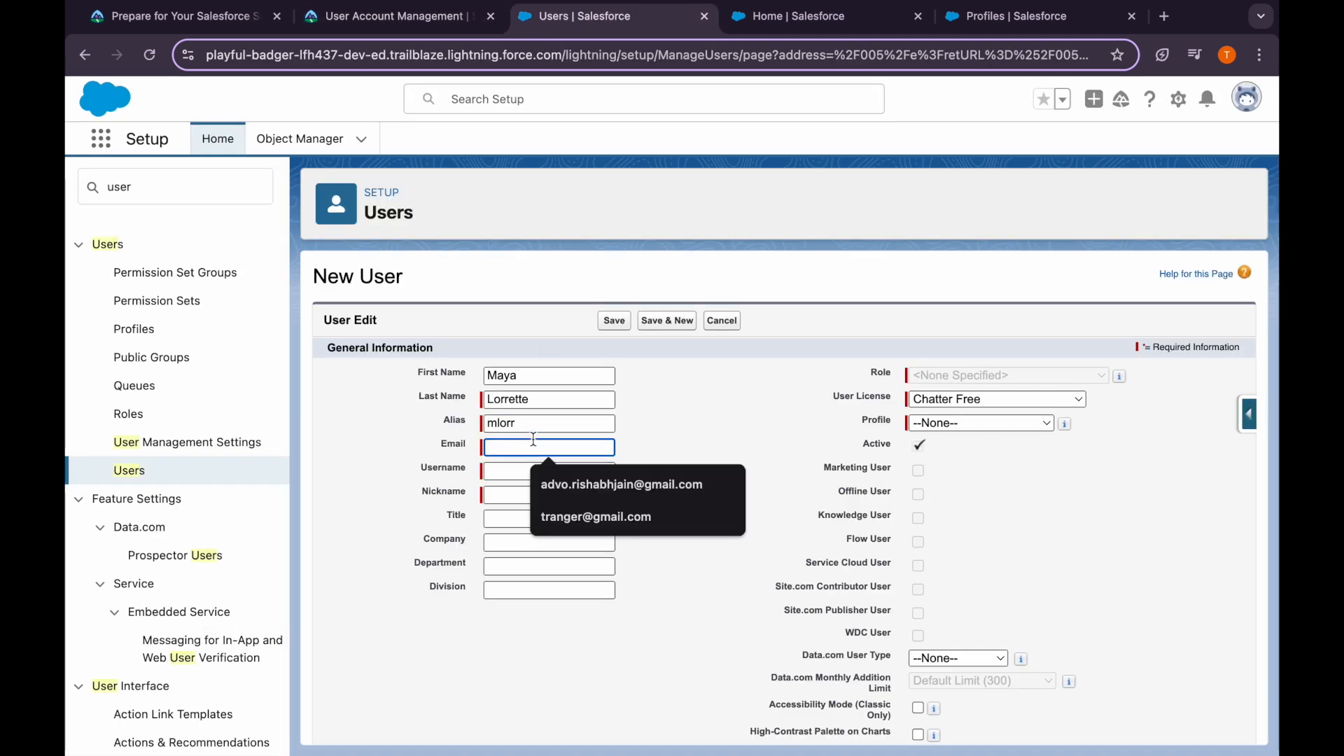
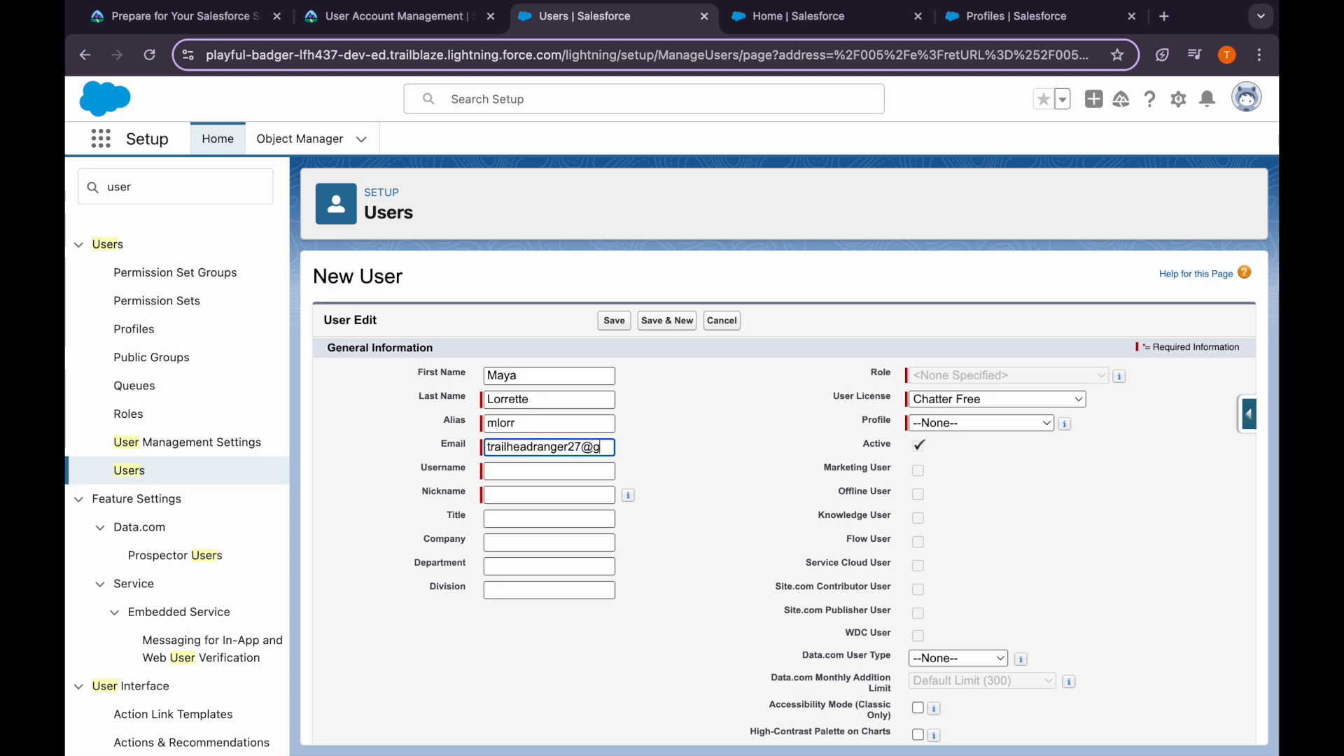
# Enter the user's e-mail so Username auto-fills, and set Title to Accounts Receivable
pyautogui.click(501, 470)
pyautogui.click(395, 16)
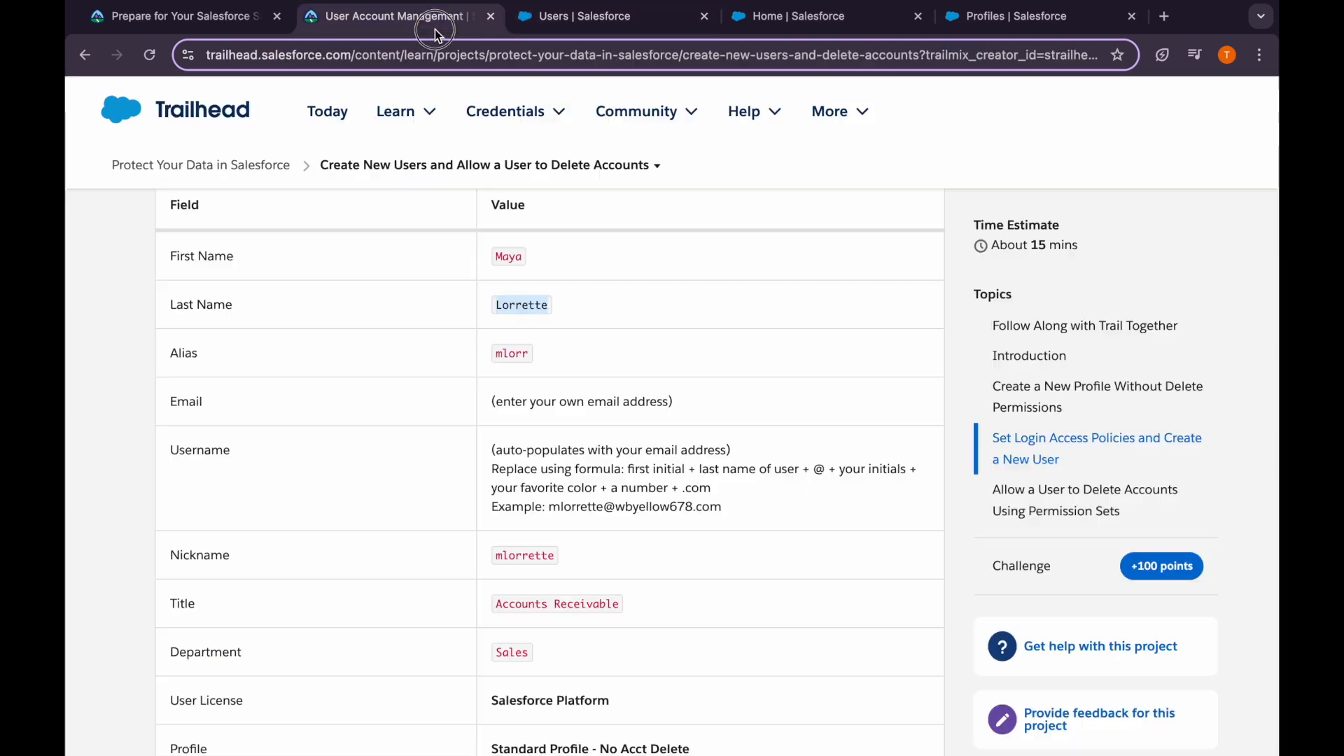
pyautogui.scroll(-2, 550, 460)
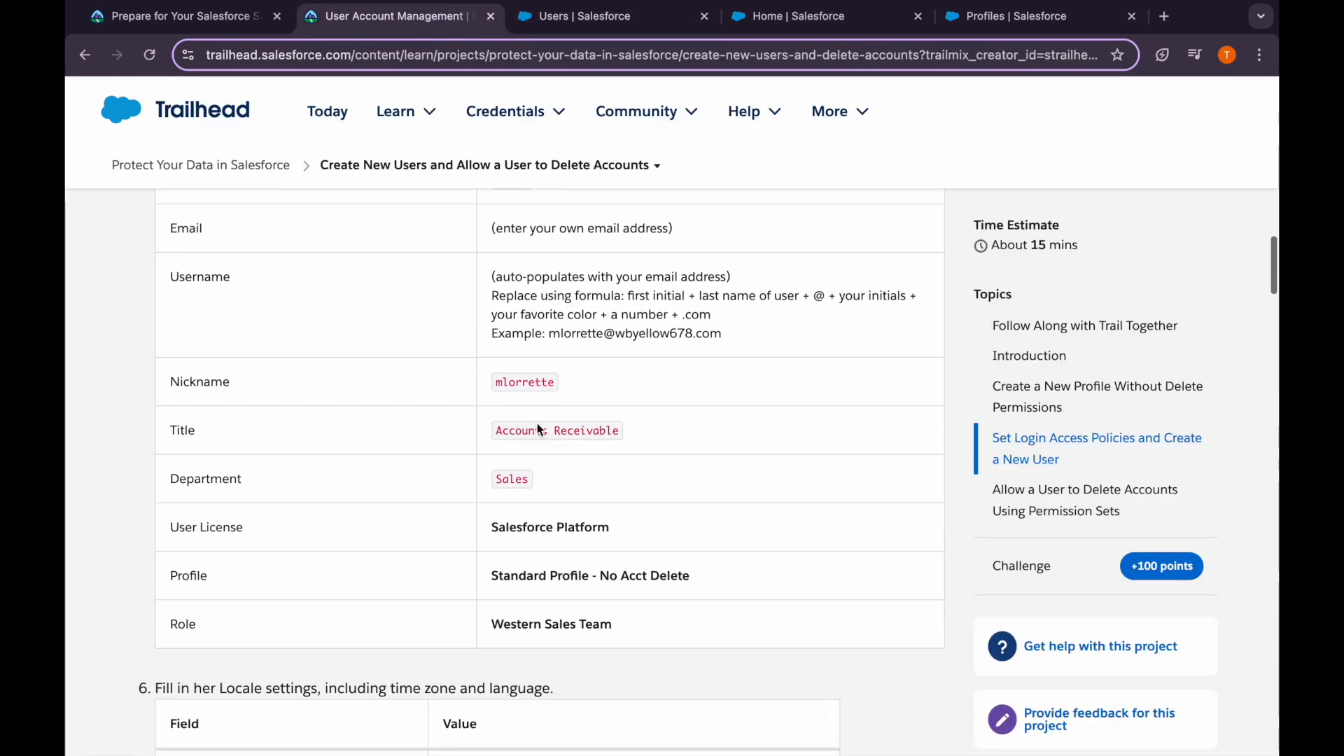
pyautogui.moveTo(494, 430); pyautogui.dragTo(628, 438)
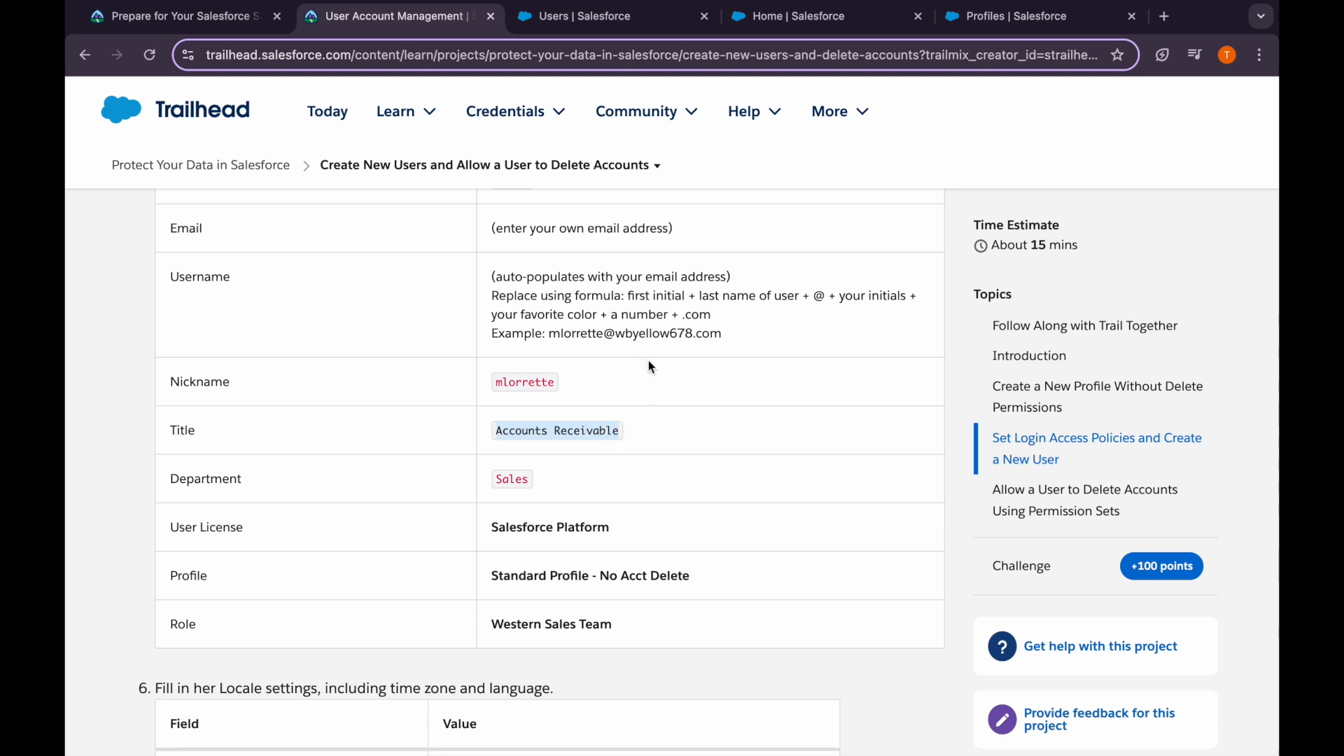
pyautogui.click(584, 16)
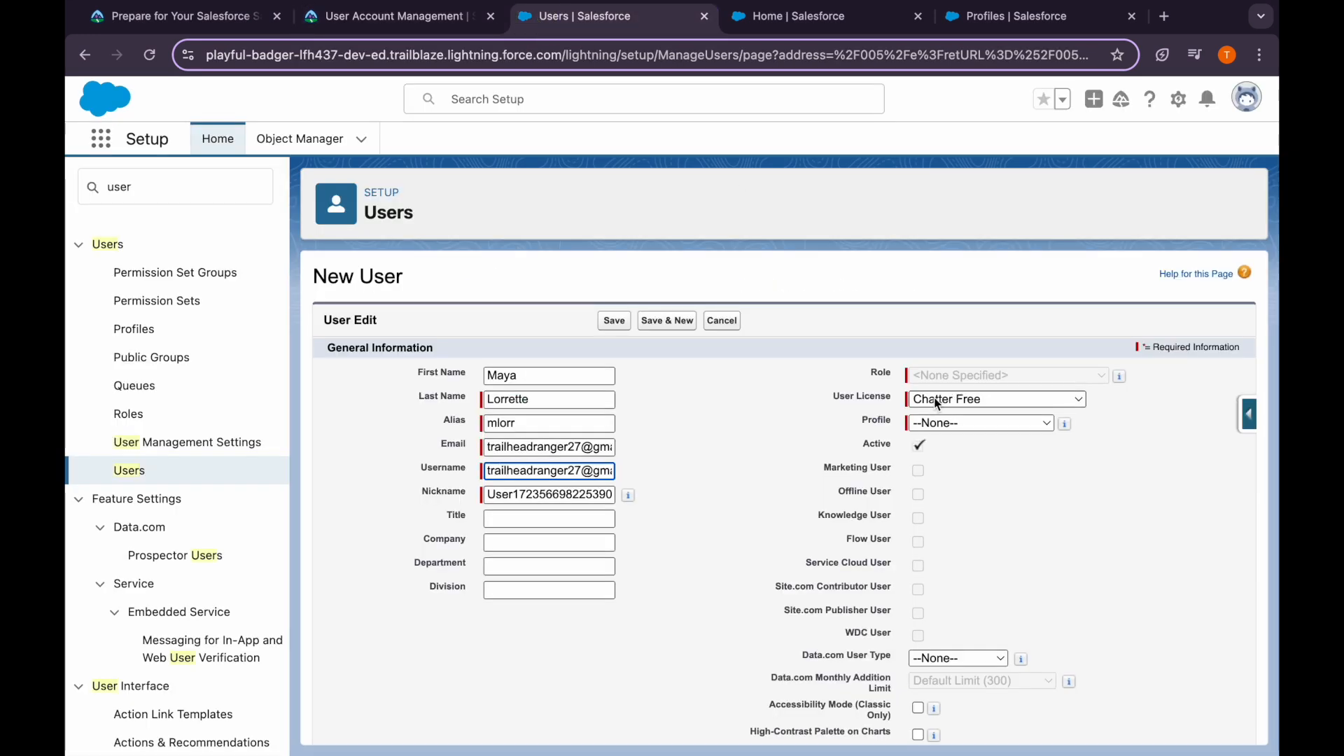
pyautogui.click(550, 519)
pyautogui.hotkey('ctrl', 'v')
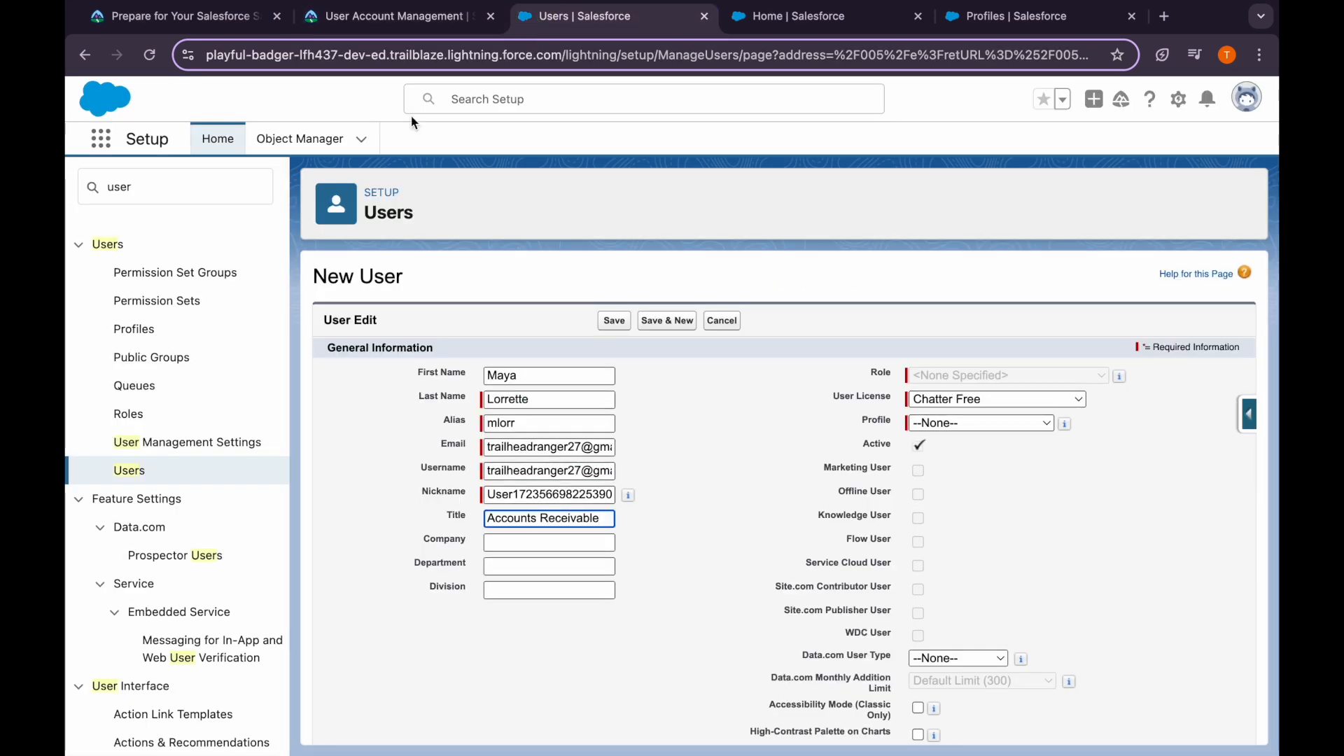
# Replace the nickname with the tutorial's value and set Department to Sales
pyautogui.click(379, 29)
pyautogui.moveTo(482, 381); pyautogui.dragTo(550, 387)
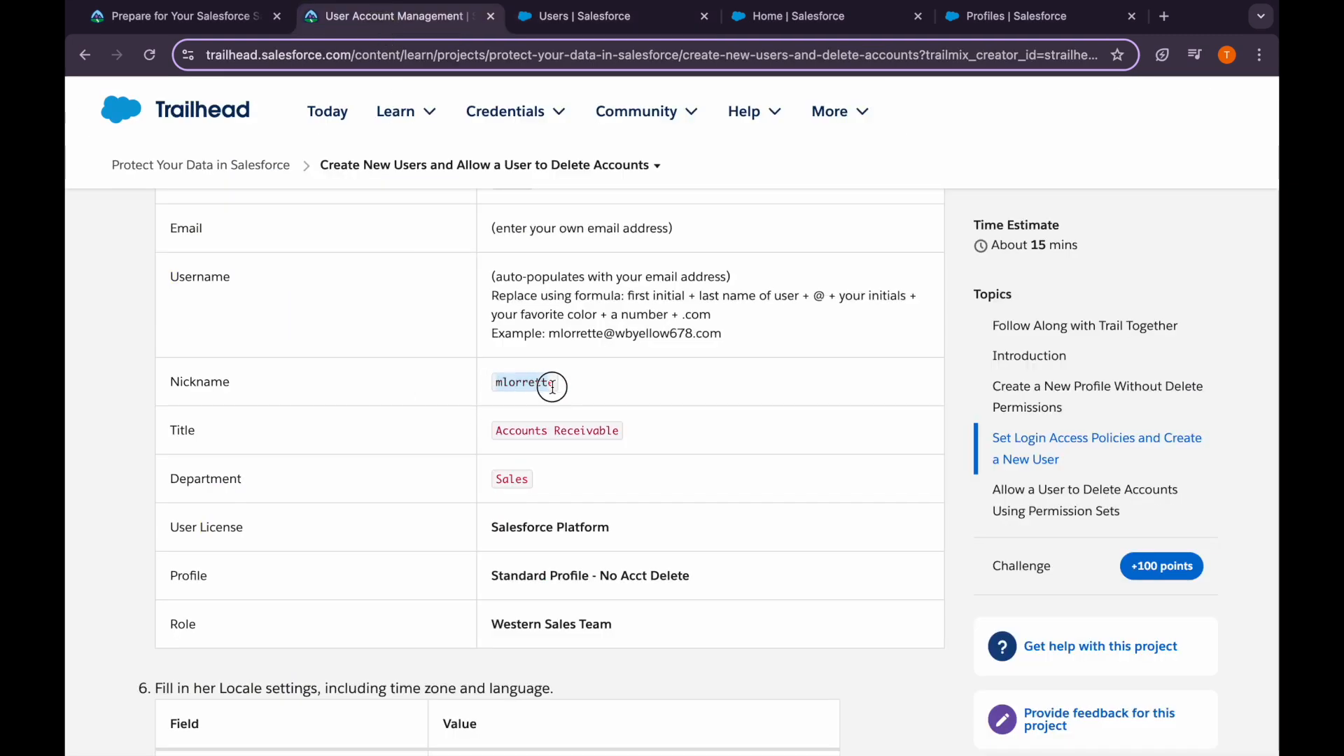
pyautogui.click(540, 21)
pyautogui.doubleClick(524, 496)
pyautogui.hotkey('ctrl', 'v')
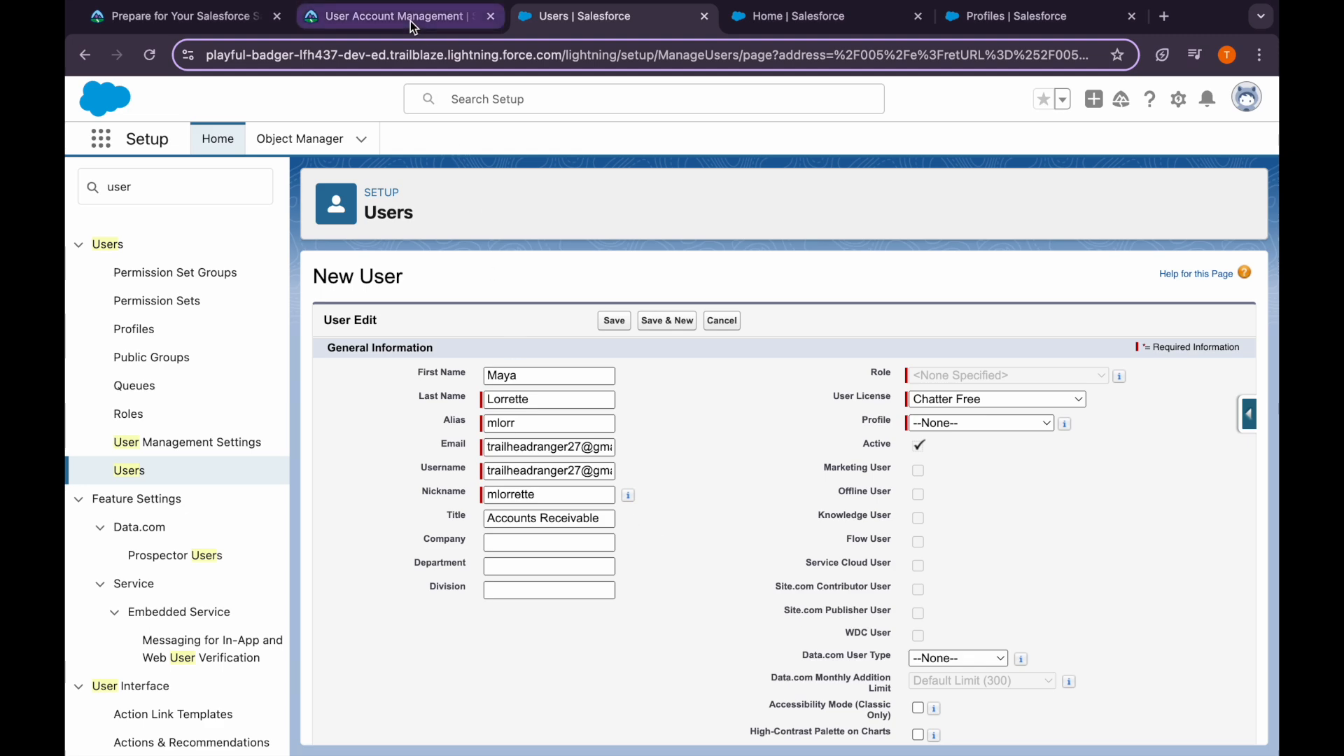
pyautogui.click(410, 20)
pyautogui.scroll(-1, 532, 490)
pyautogui.doubleClick(514, 471)
pyautogui.click(581, 20)
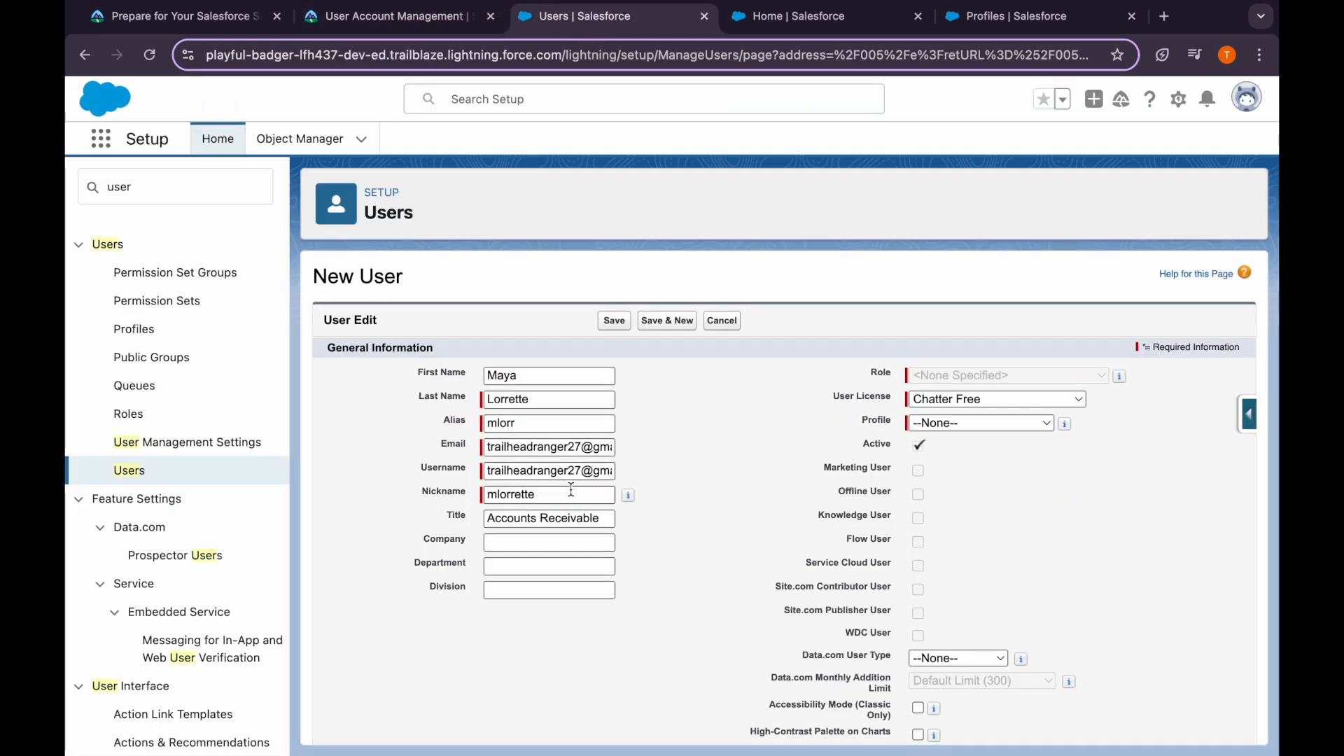
pyautogui.click(531, 569)
pyautogui.hotkey('ctrl', 'v')
# Choose Salesforce Platform license, Standard Profile - No Acct Delete profile and Western Sales Team role
pyautogui.click(465, 21)
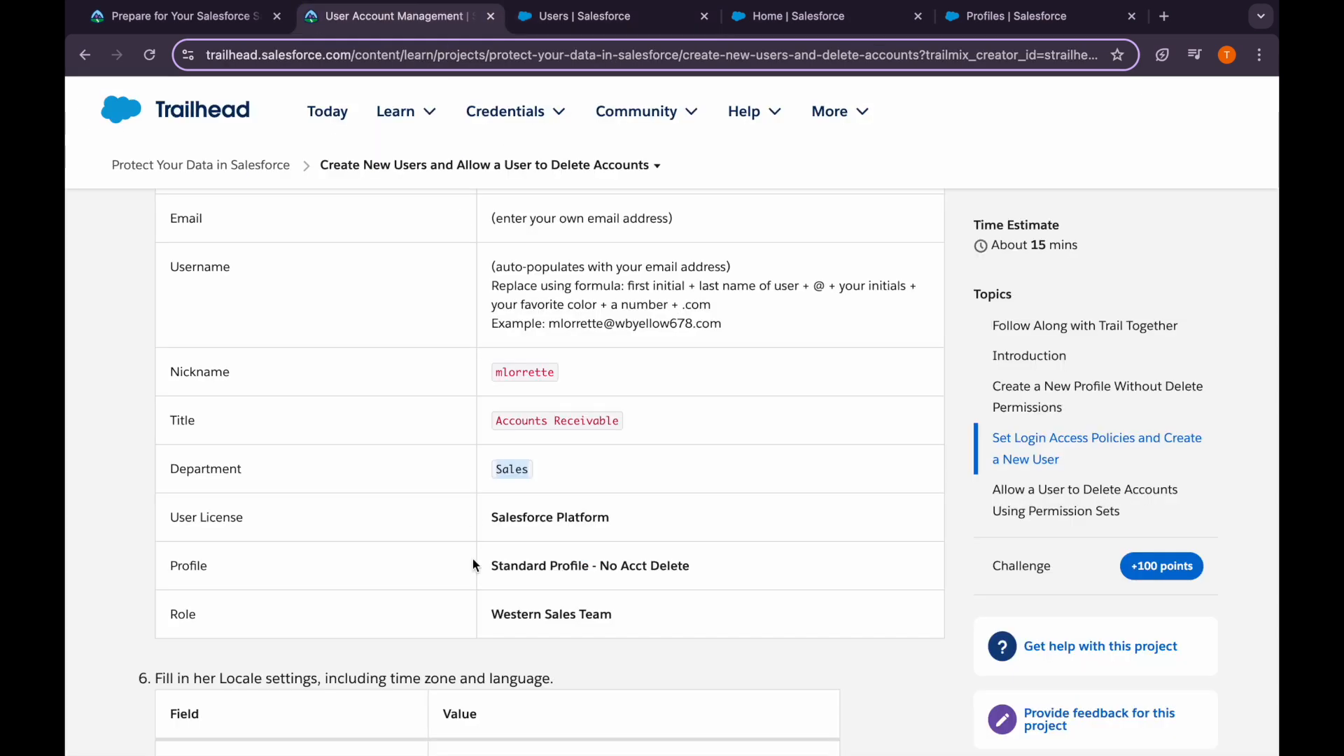
pyautogui.scroll(-1, 511, 540)
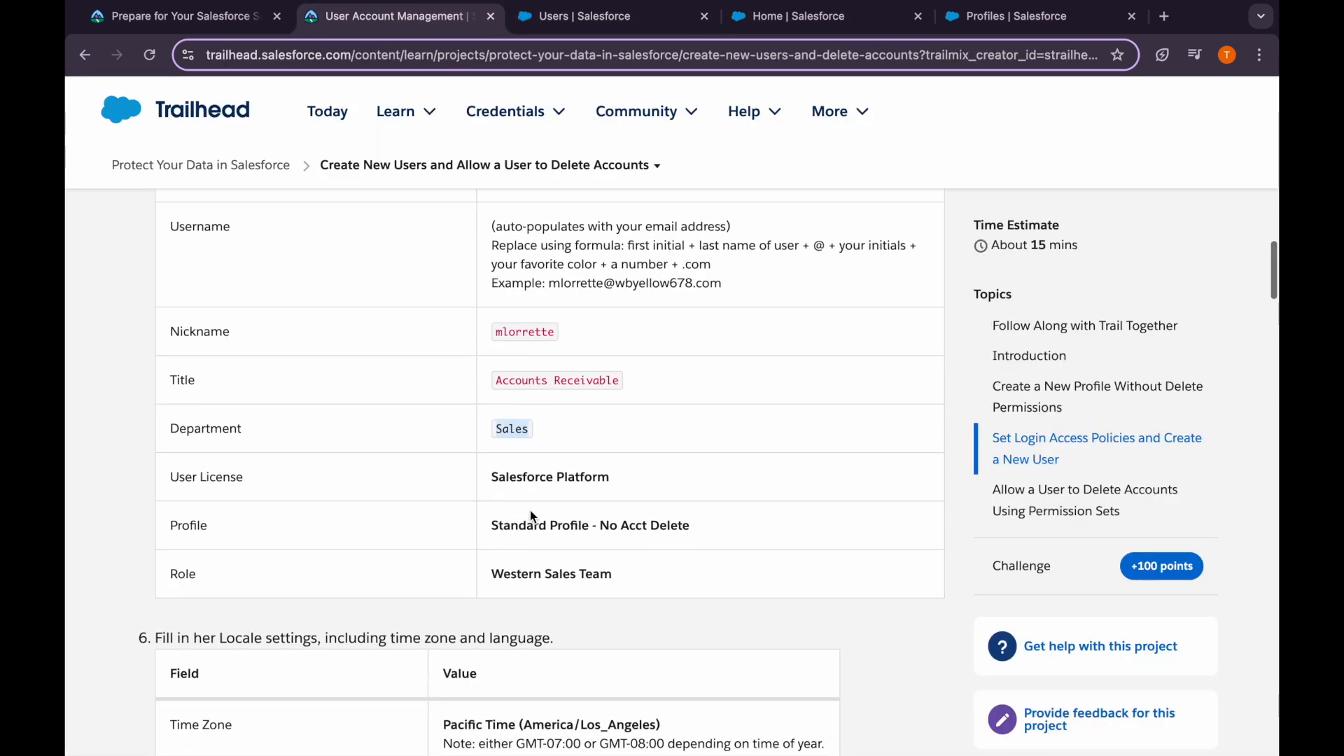
pyautogui.click(582, 16)
pyautogui.click(959, 407)
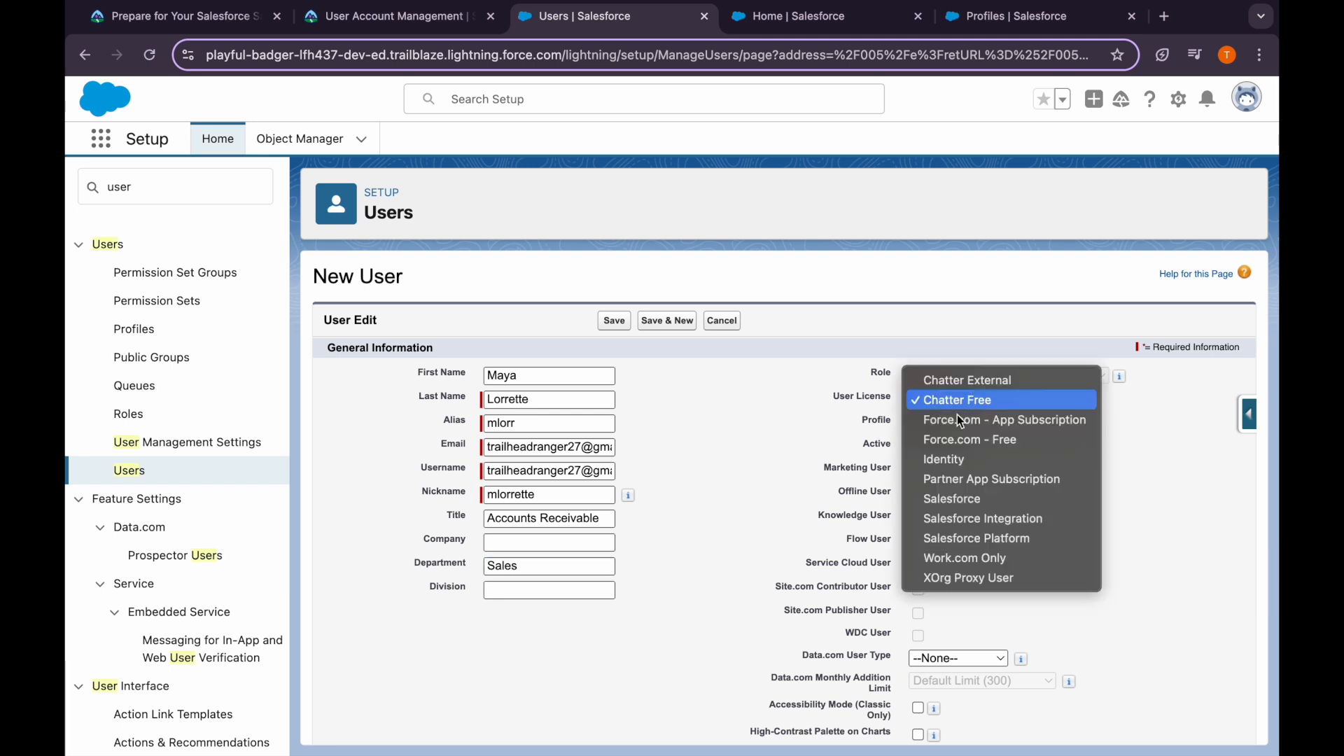
pyautogui.click(973, 538)
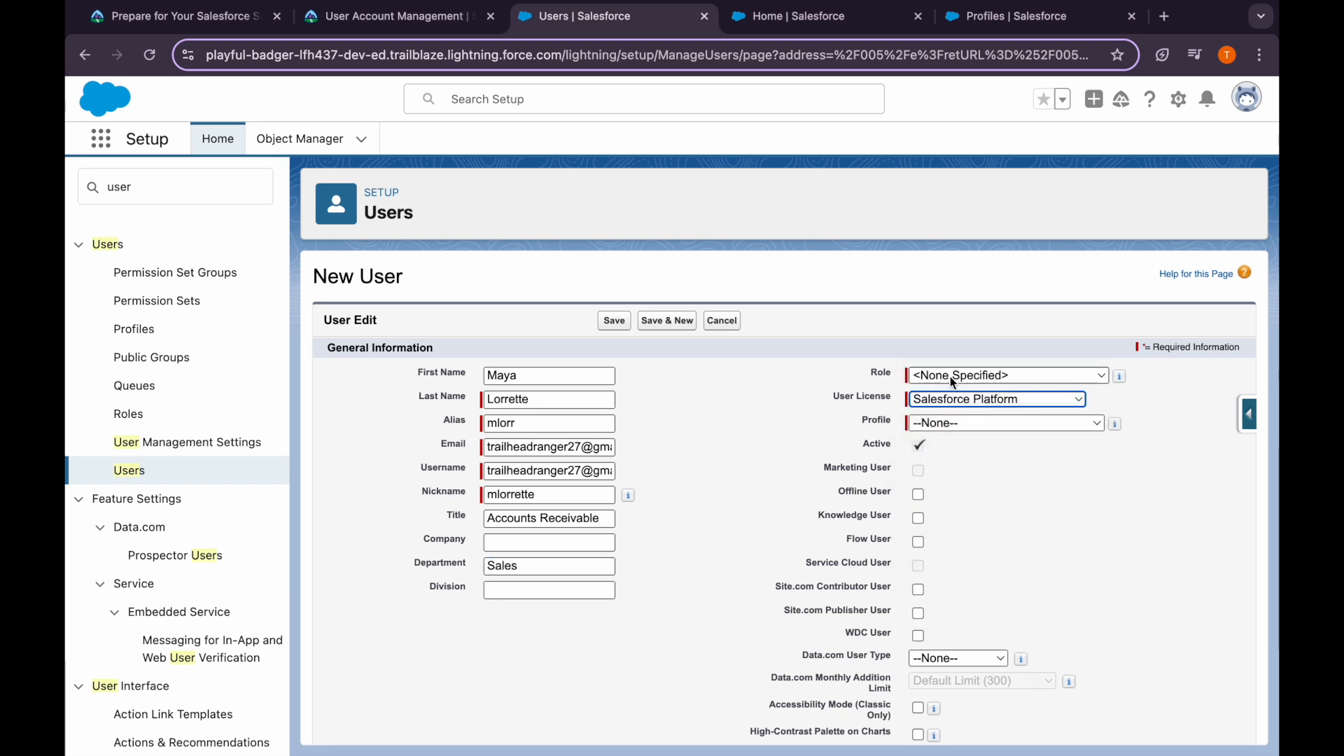
pyautogui.click(952, 423)
pyautogui.click(1008, 463)
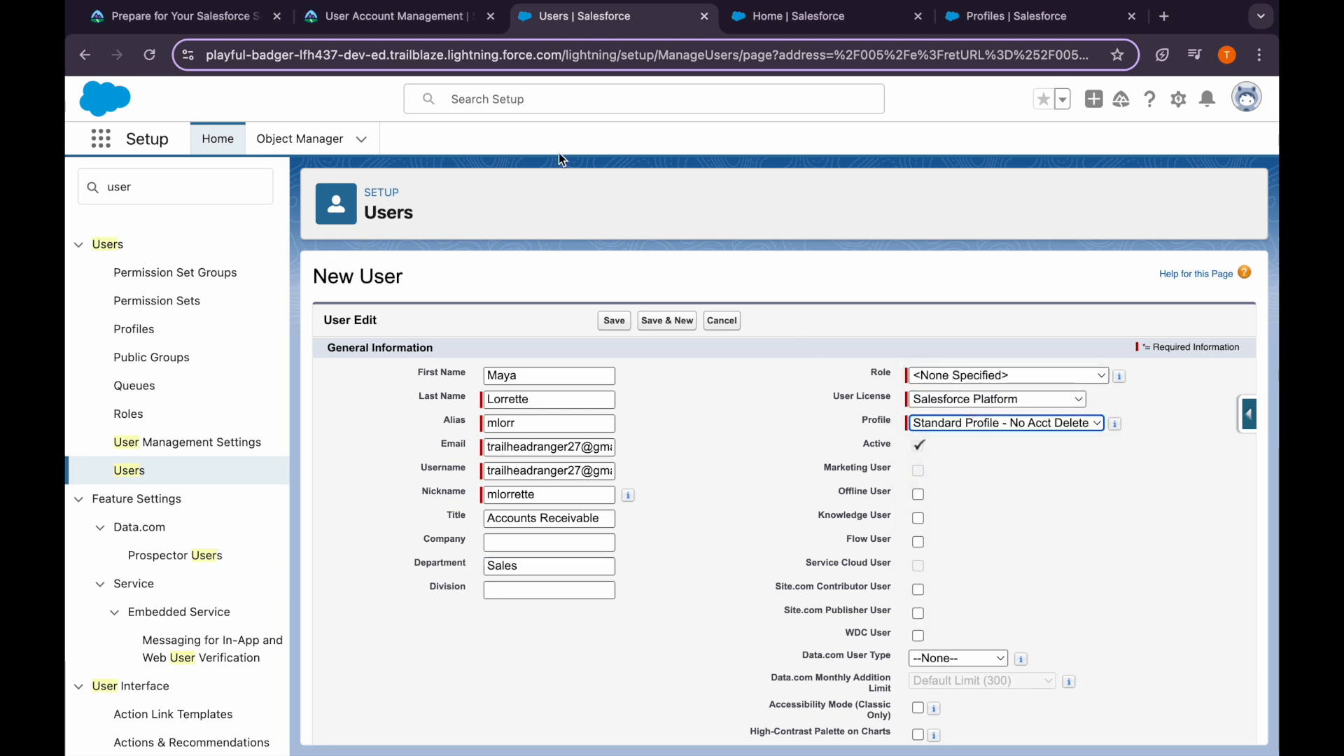
pyautogui.click(435, 18)
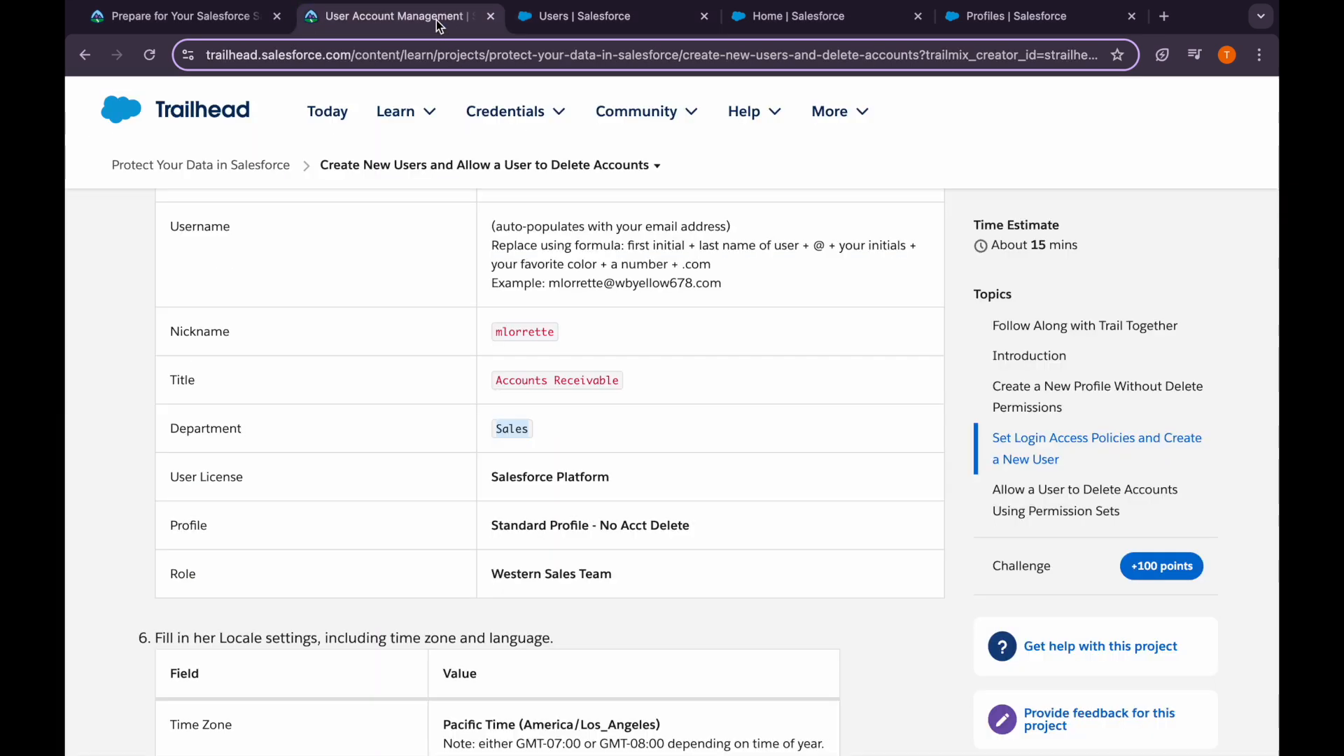
pyautogui.click(605, 21)
pyautogui.click(1015, 383)
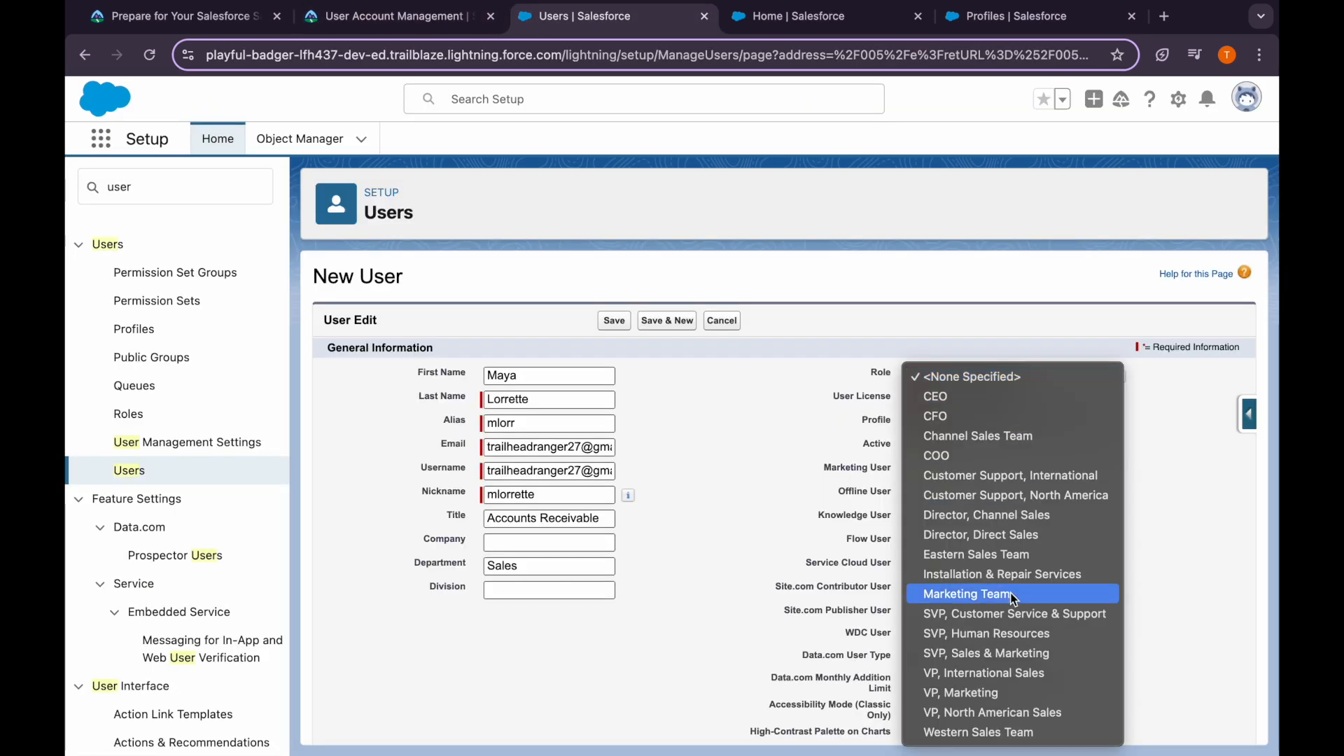
pyautogui.click(1011, 732)
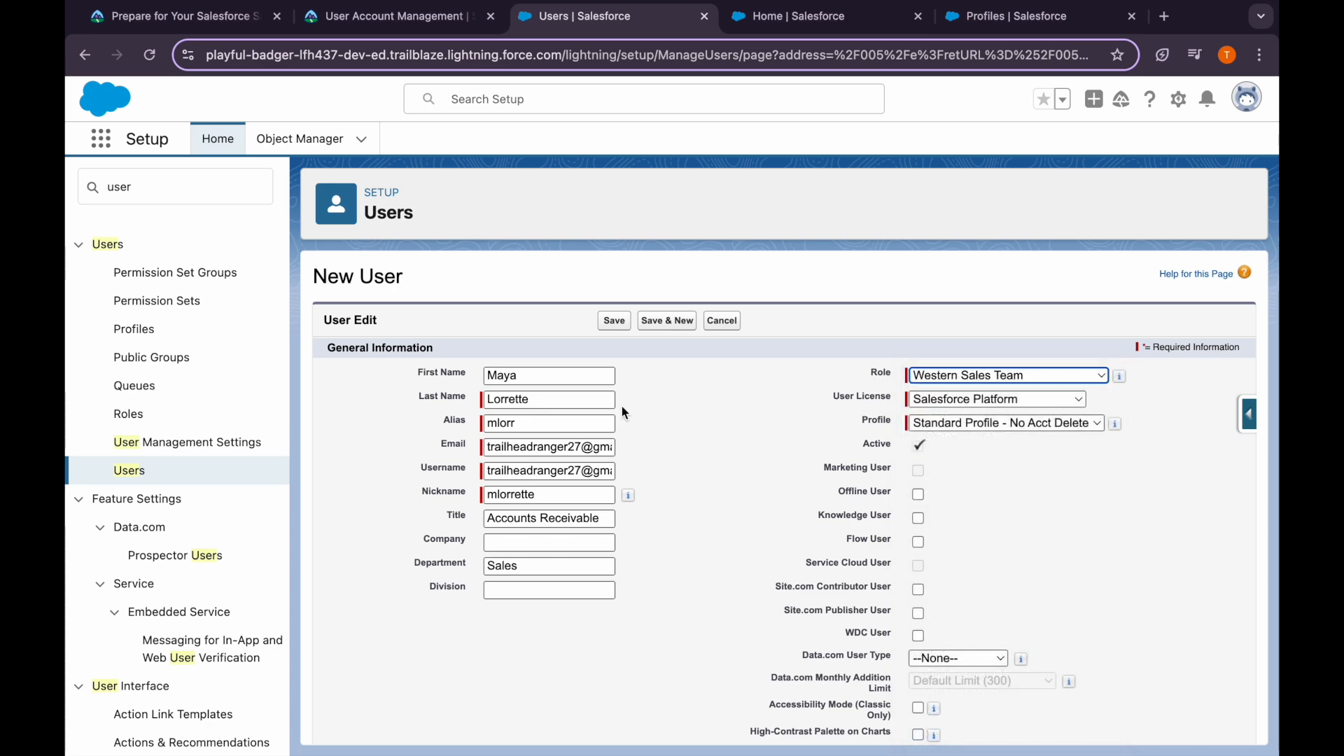
# Set Locale to English (United States) and save the user with Save & New
pyautogui.click(419, 8)
pyautogui.scroll(-4, 464, 530)
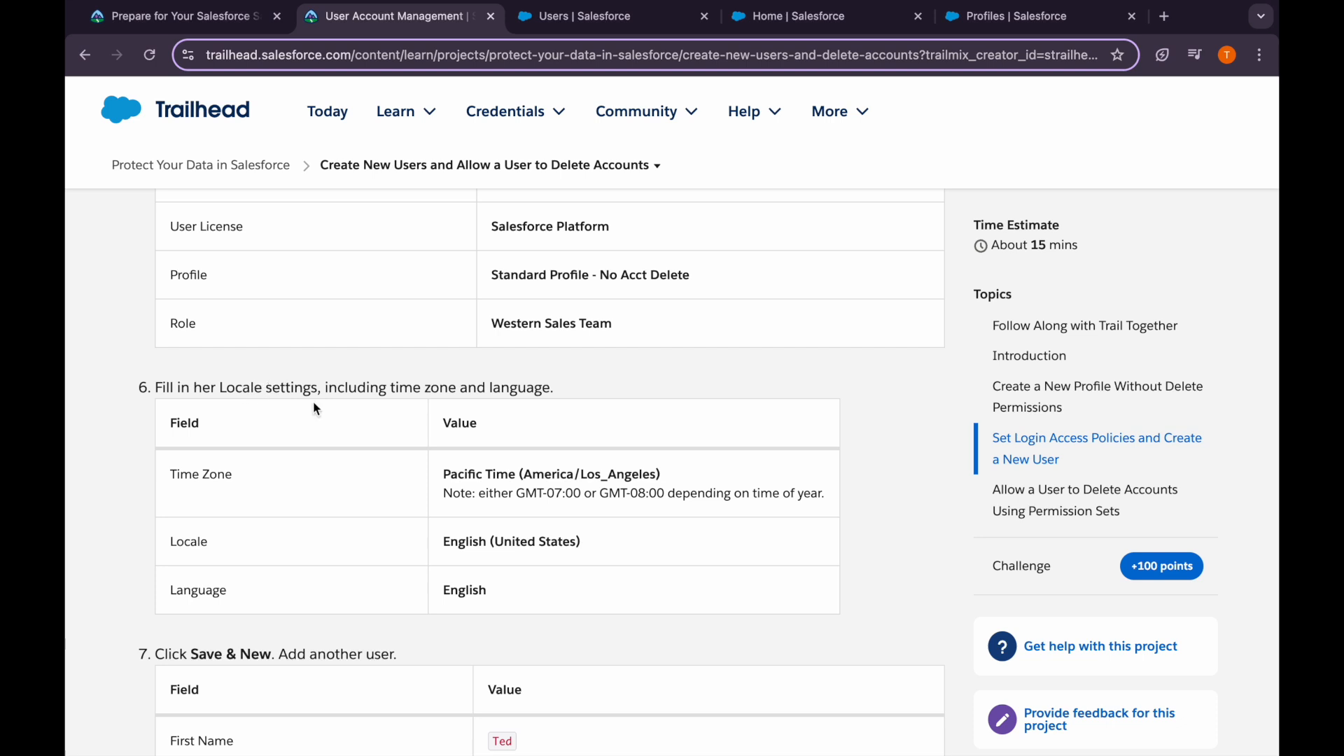
pyautogui.scroll(-1, 509, 449)
pyautogui.click(444, 388)
pyautogui.moveTo(444, 388); pyautogui.dragTo(690, 385)
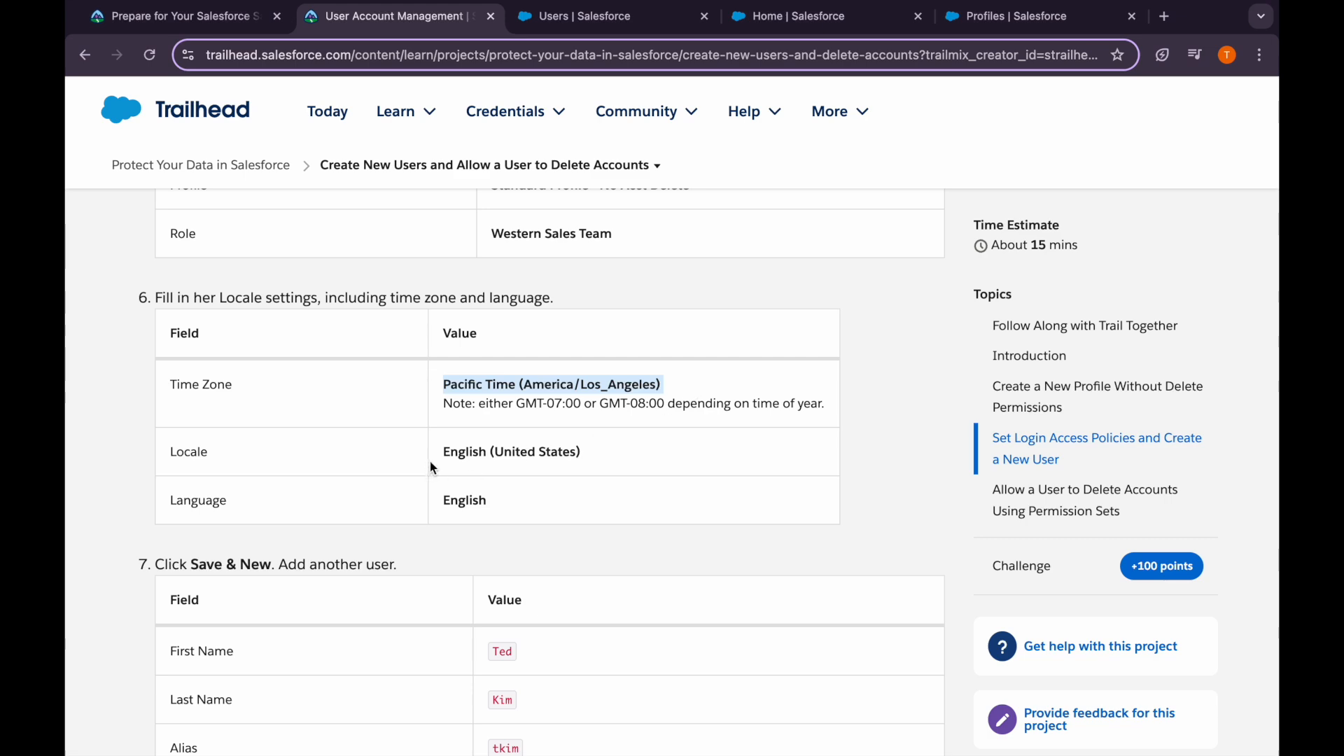
pyautogui.moveTo(429, 463); pyautogui.dragTo(628, 456)
pyautogui.click(630, 464)
pyautogui.scroll(-1, 616, 420)
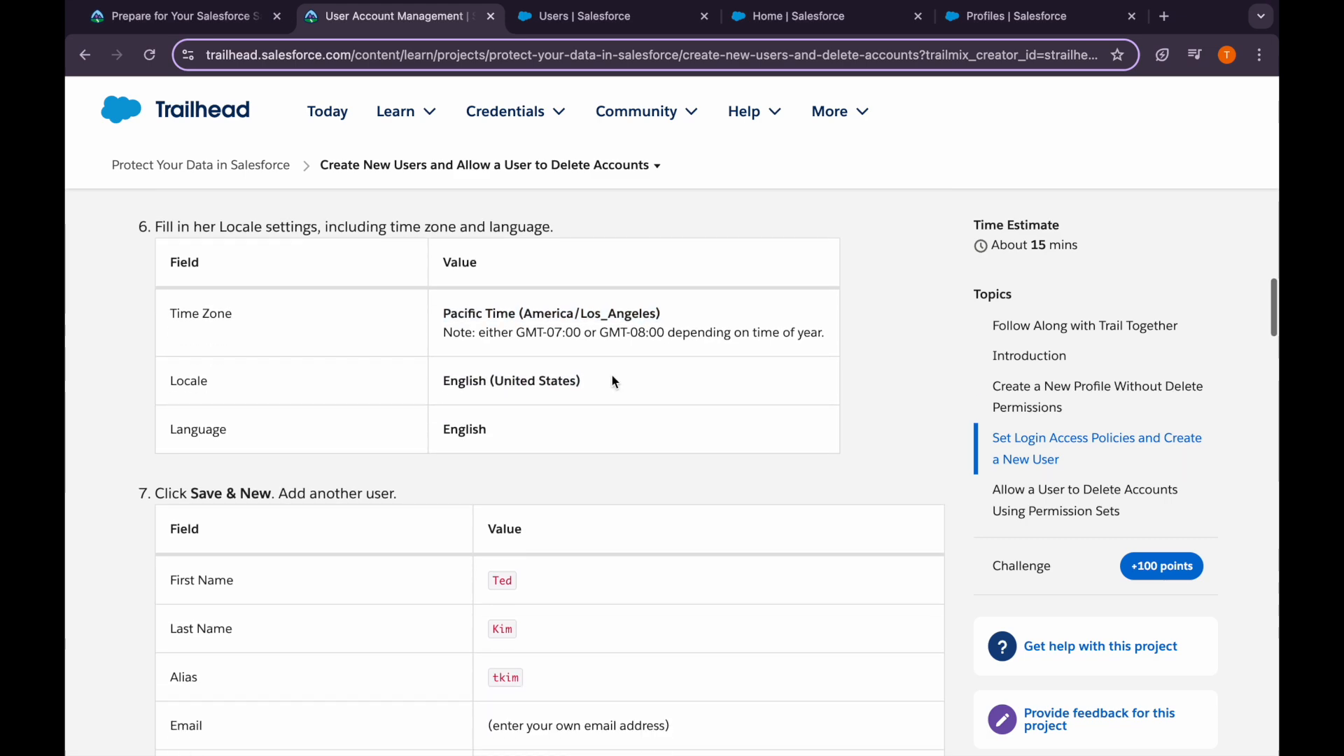
pyautogui.click(568, 21)
pyautogui.scroll(-10, 578, 577)
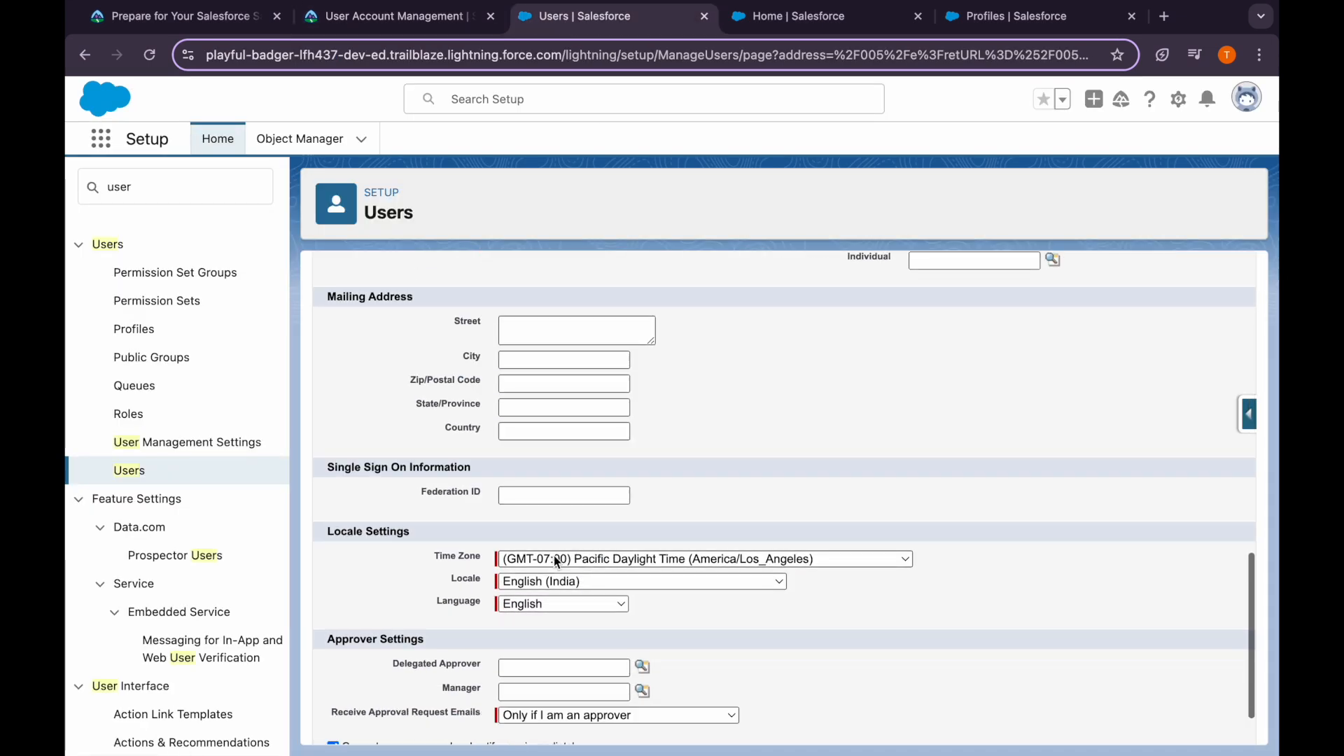
pyautogui.click(635, 581)
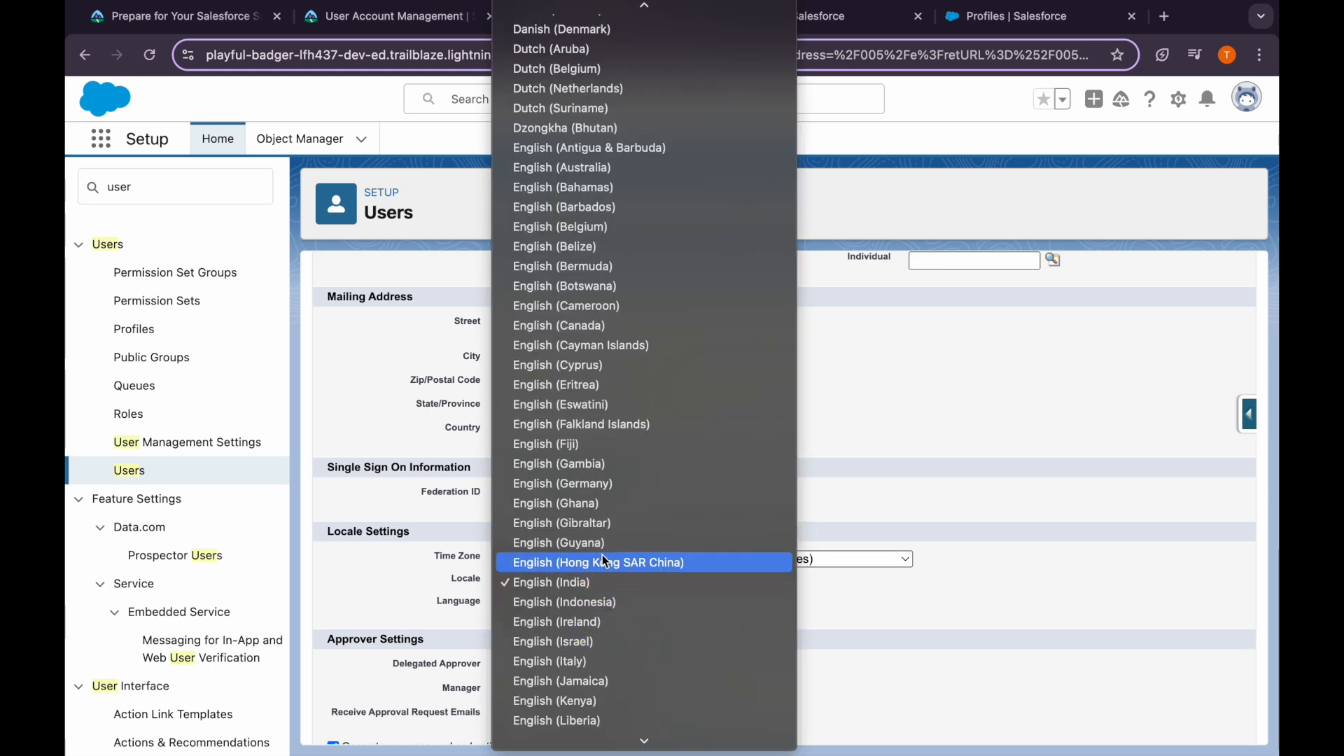
pyautogui.scroll(-5, 612, 605)
pyautogui.scroll(-5, 612, 605)
pyautogui.click(615, 620)
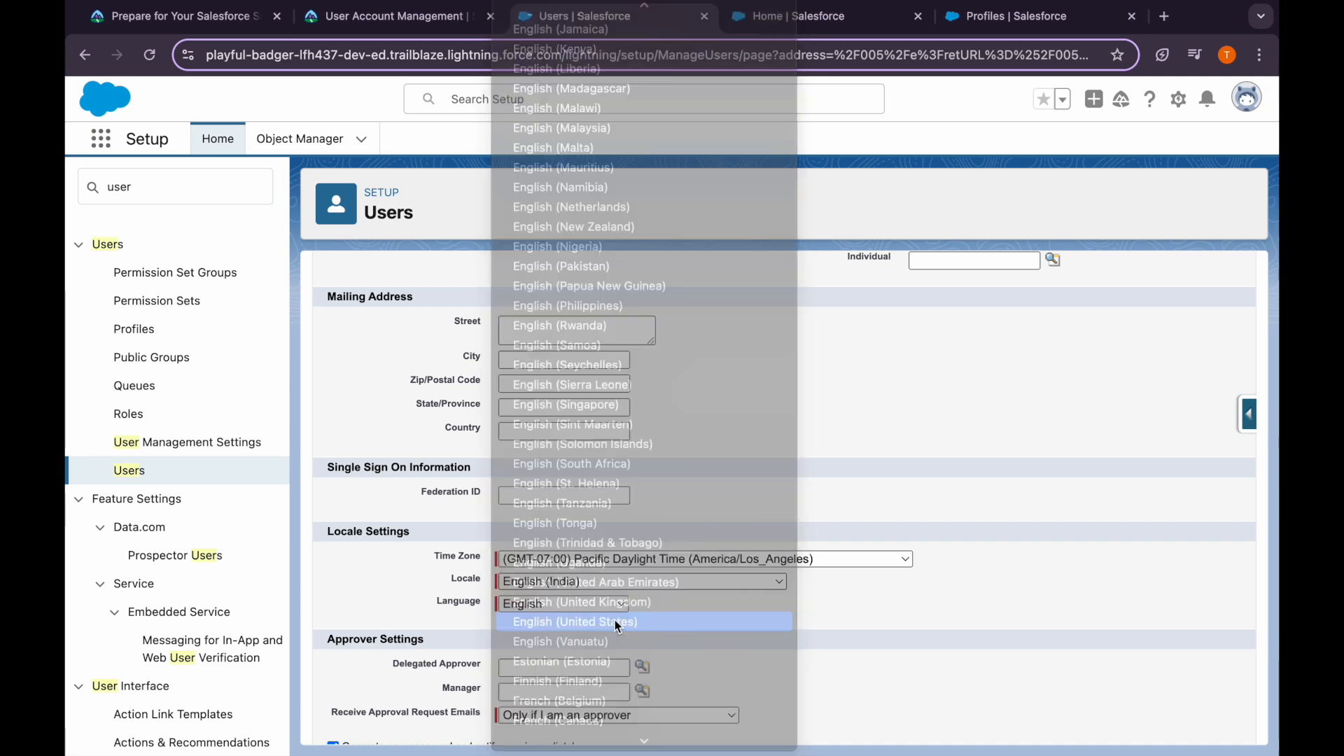
pyautogui.click(393, 26)
pyautogui.scroll(-3, 460, 464)
pyautogui.click(575, 26)
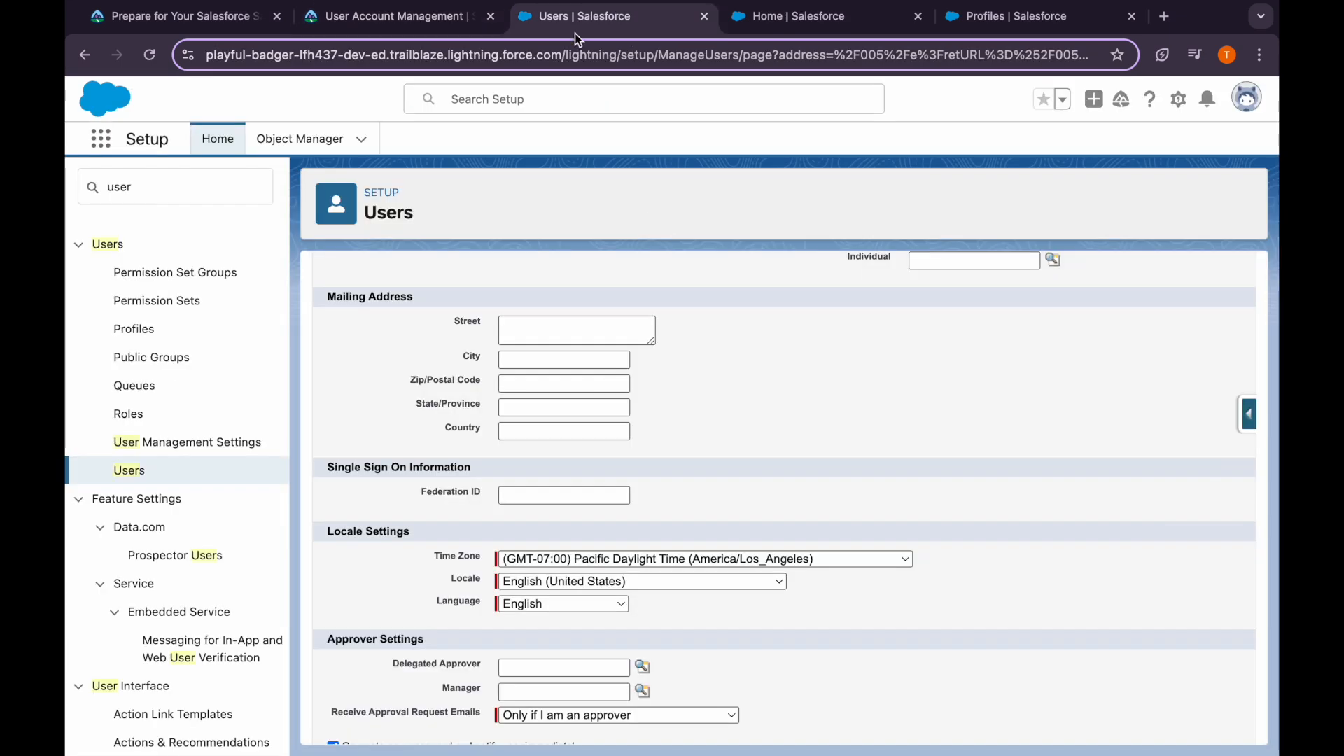
pyautogui.scroll(10, 667, 553)
pyautogui.click(672, 322)
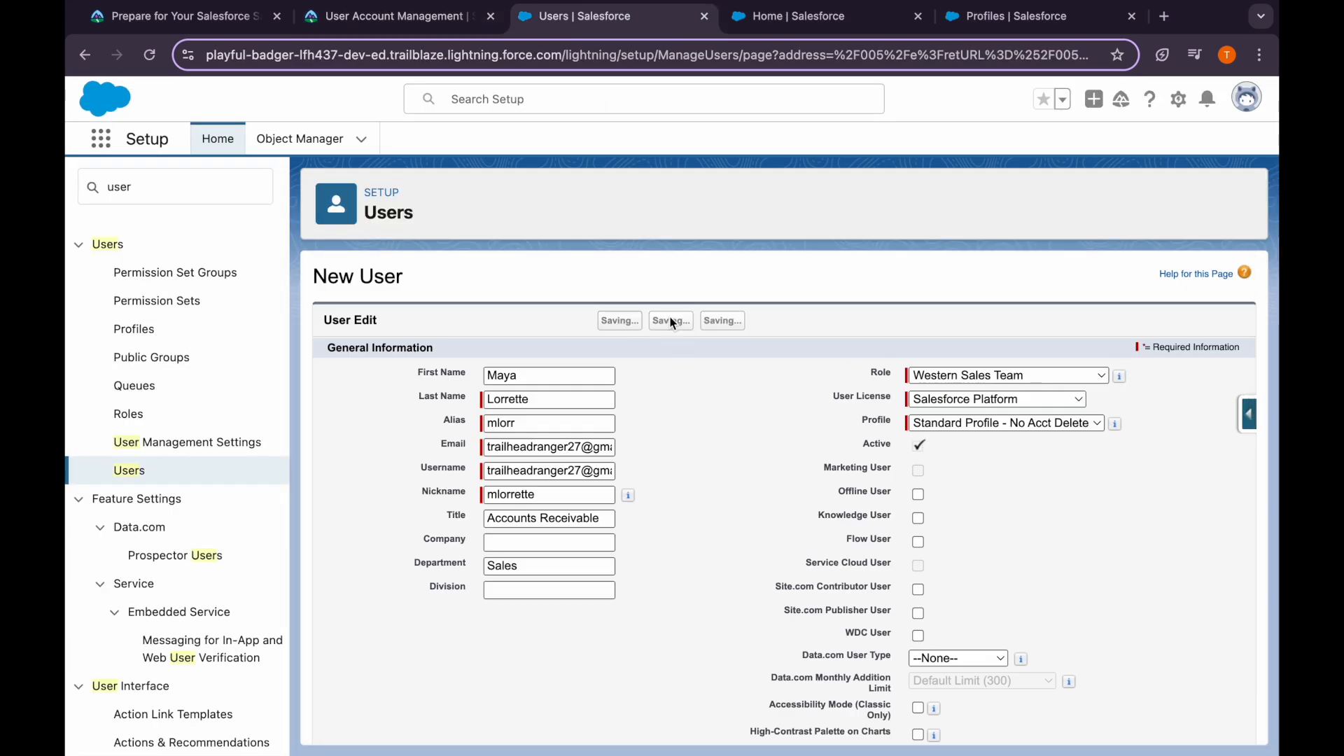
# Enter the second tutorial user's first and last name on the new form
pyautogui.click(414, 30)
pyautogui.doubleClick(503, 388)
pyautogui.hotkey('ctrl', 'c')
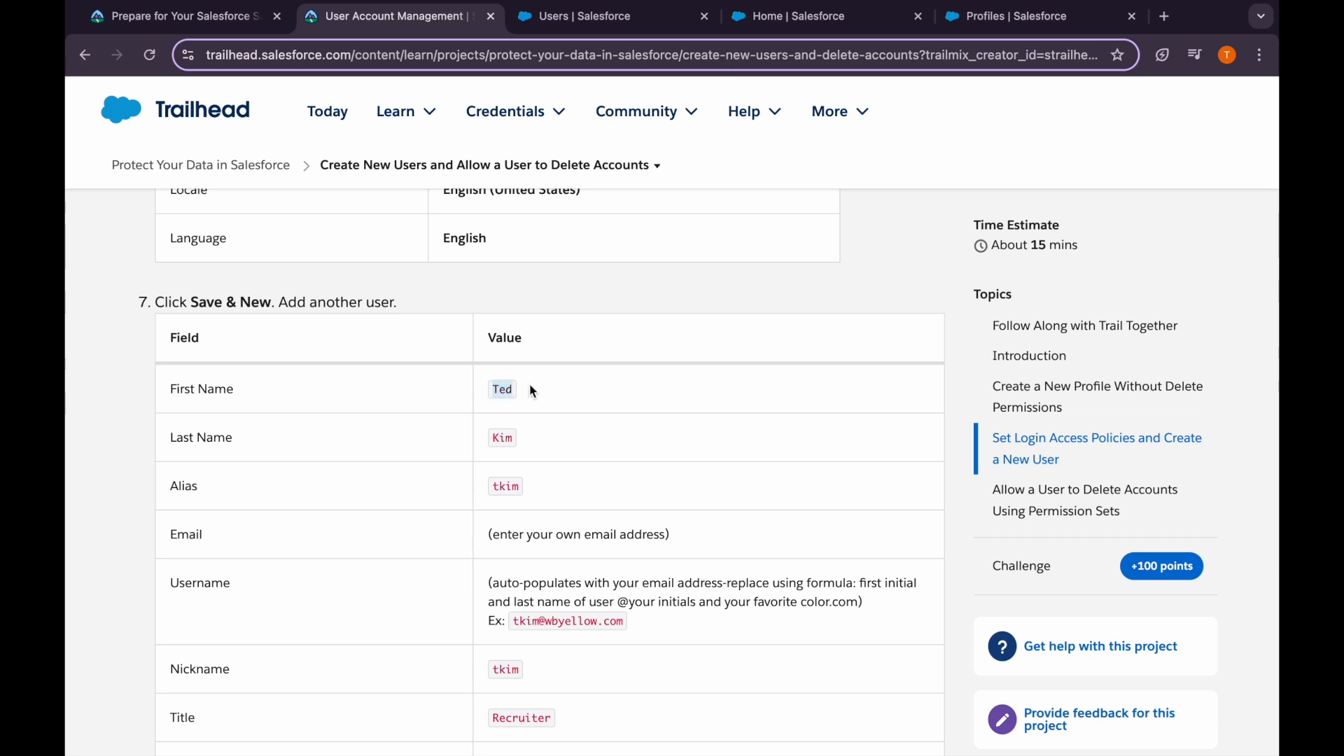
pyautogui.click(575, 16)
pyautogui.click(496, 377)
pyautogui.hotkey('ctrl', 'v')
pyautogui.click(500, 398)
pyautogui.write('Kim')
pyautogui.press('Tab')
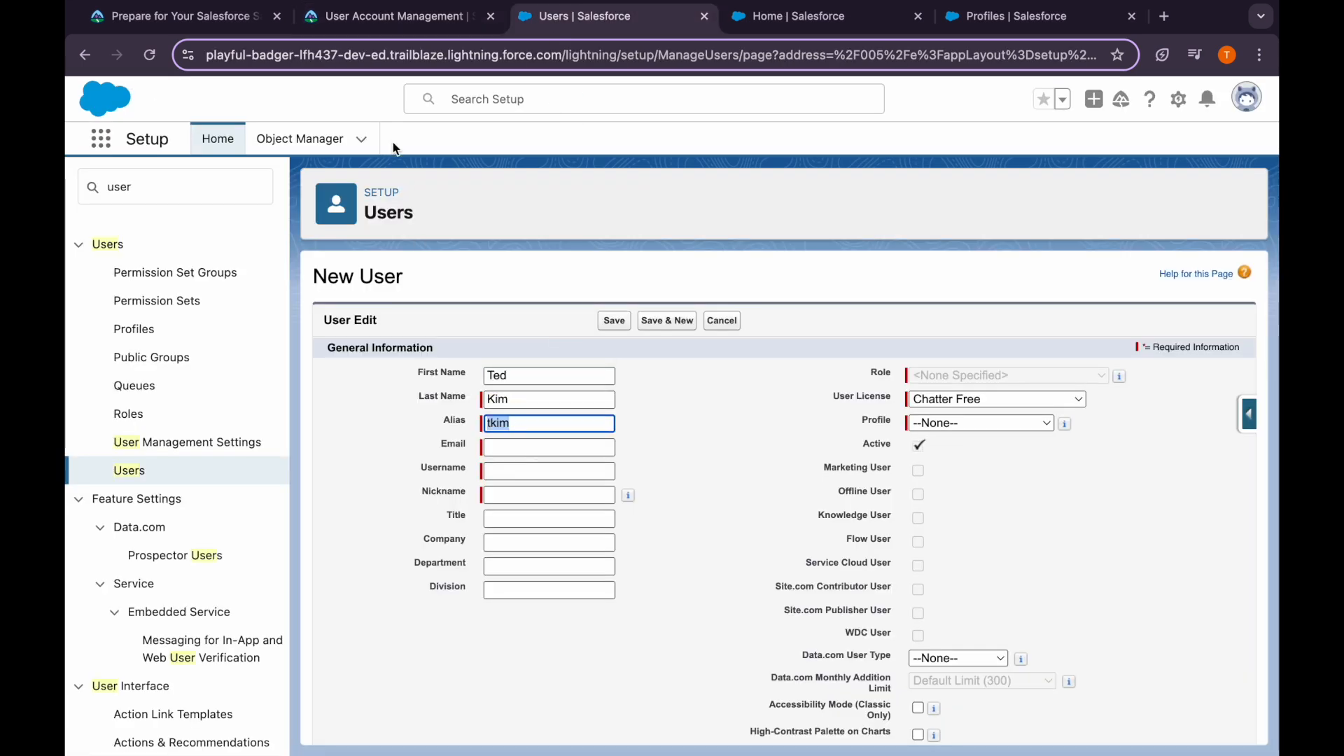
# Fill in the user's e-mail from autofill and set the nickname from the tutorial
pyautogui.click(373, 31)
pyautogui.click(533, 19)
pyautogui.click(506, 449)
pyautogui.click(621, 519)
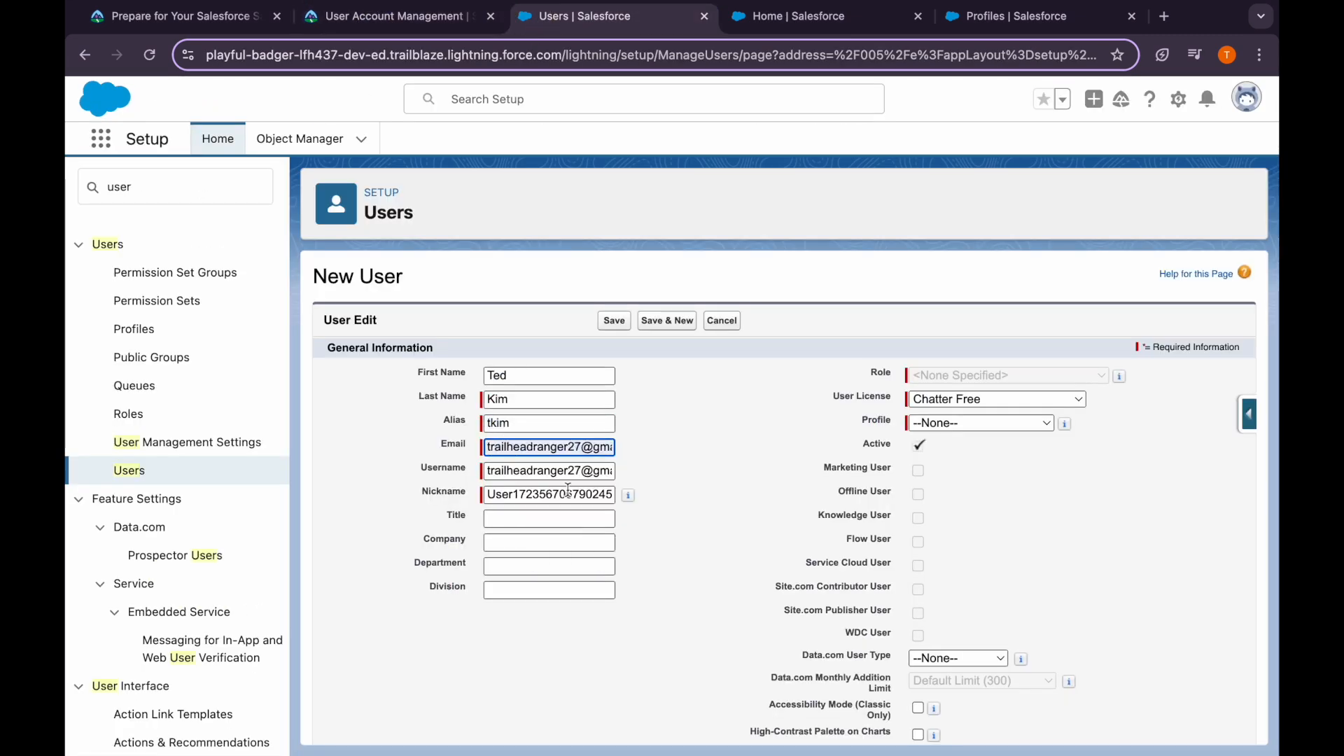
pyautogui.click(392, 17)
pyautogui.scroll(-3, 541, 498)
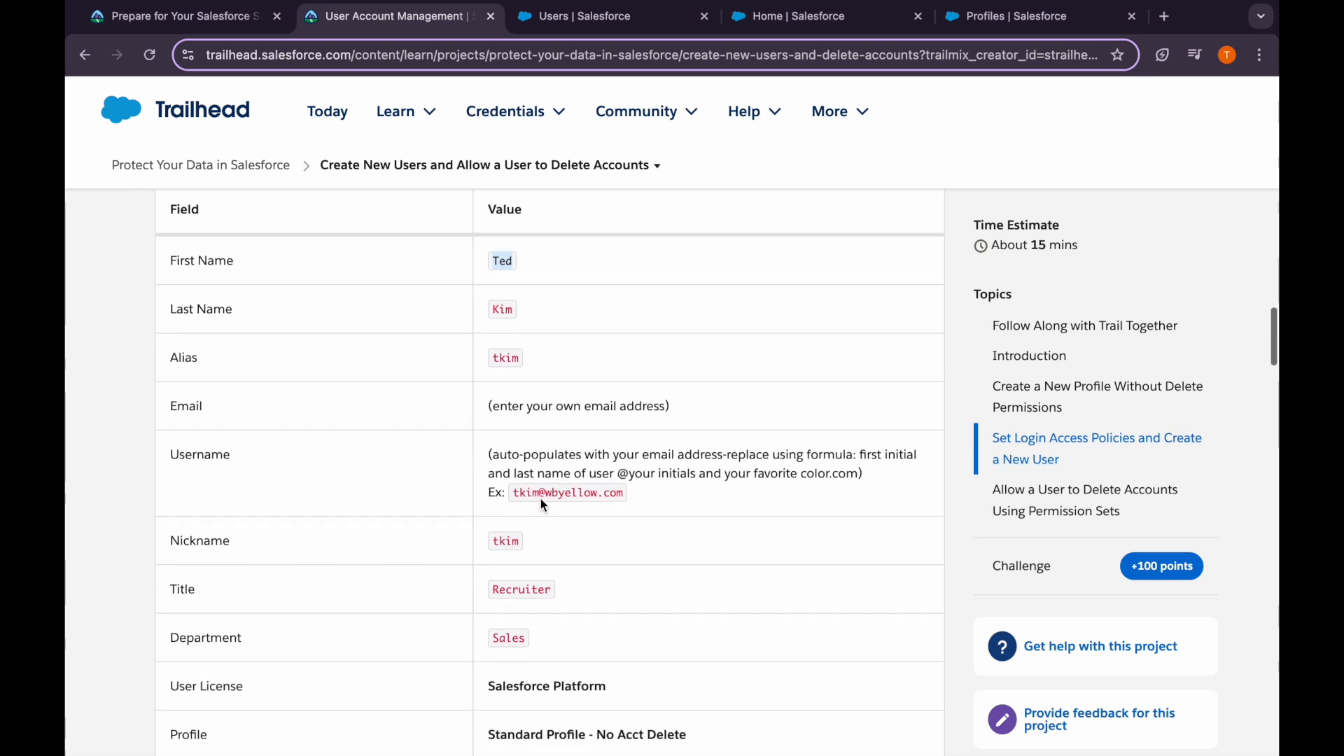
pyautogui.doubleClick(500, 537)
pyautogui.hotkey('ctrl', 'c')
pyautogui.click(585, 16)
pyautogui.click(530, 495)
pyautogui.hotkey('ctrl', 'v')
pyautogui.press('super+a')
pyautogui.press('super+v')
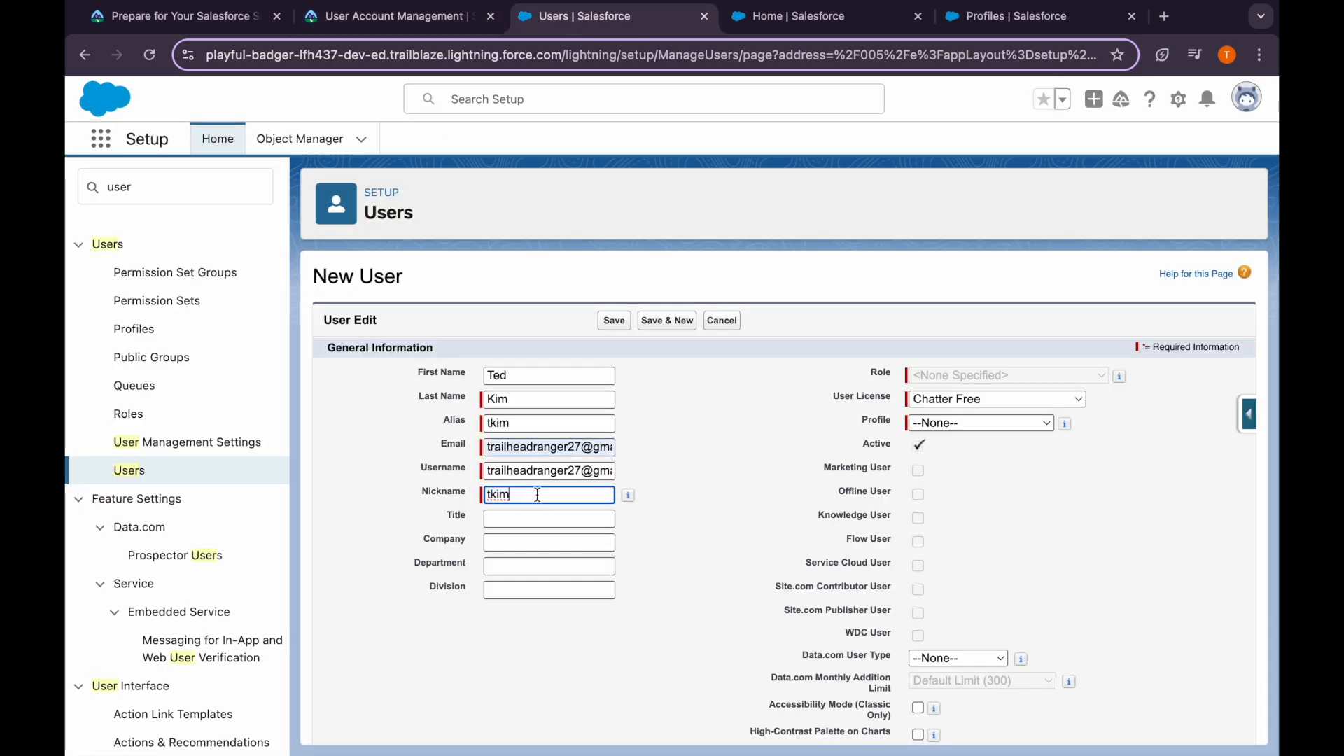
# Set Title to Recruiter and Department to Sales
pyautogui.click(418, 24)
pyautogui.scroll(-1, 546, 550)
pyautogui.scroll(-1, 545, 553)
pyautogui.doubleClick(517, 485)
pyautogui.press('super+c')
pyautogui.click(585, 16)
pyautogui.click(537, 518)
pyautogui.press('super+v')
pyautogui.click(535, 560)
pyautogui.write('Sales')
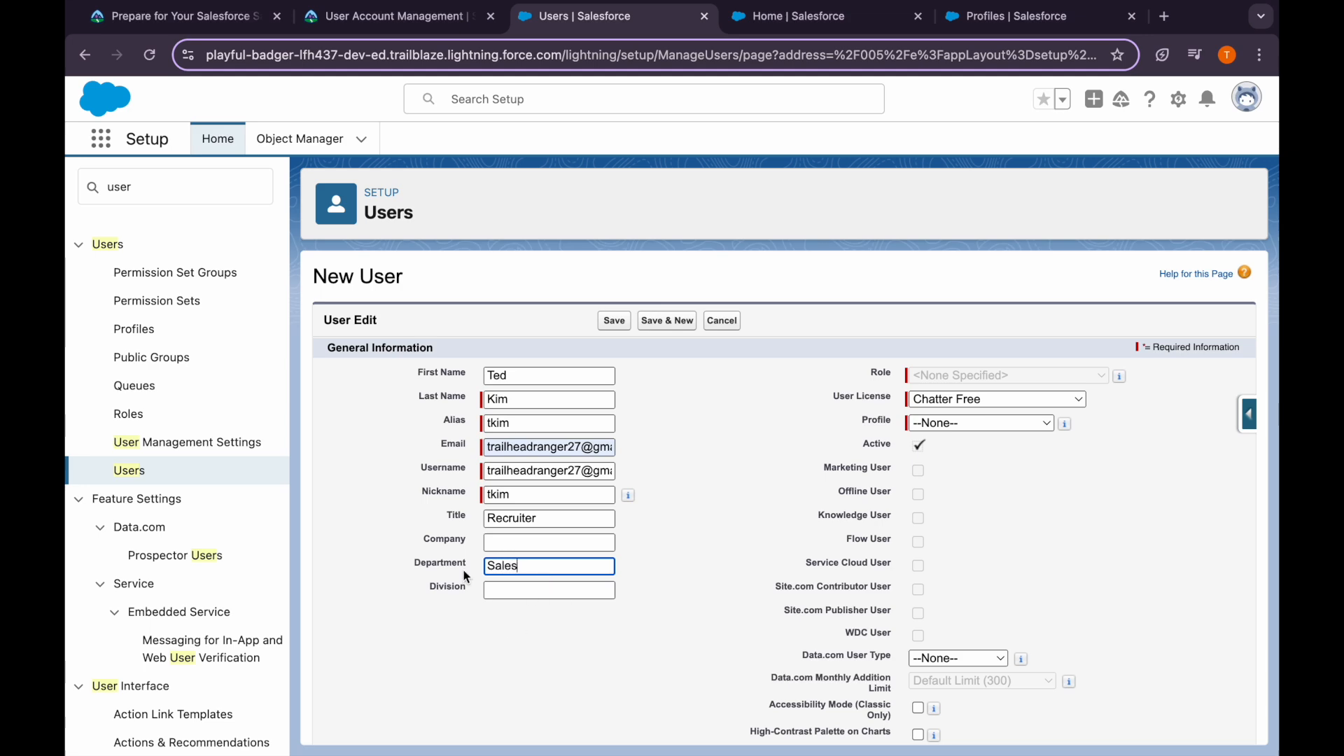
# Choose Salesforce Platform license, Standard Profile - No Acct Delete profile and Western Sales Team role
pyautogui.click(396, 16)
pyautogui.scroll(-3, 616, 616)
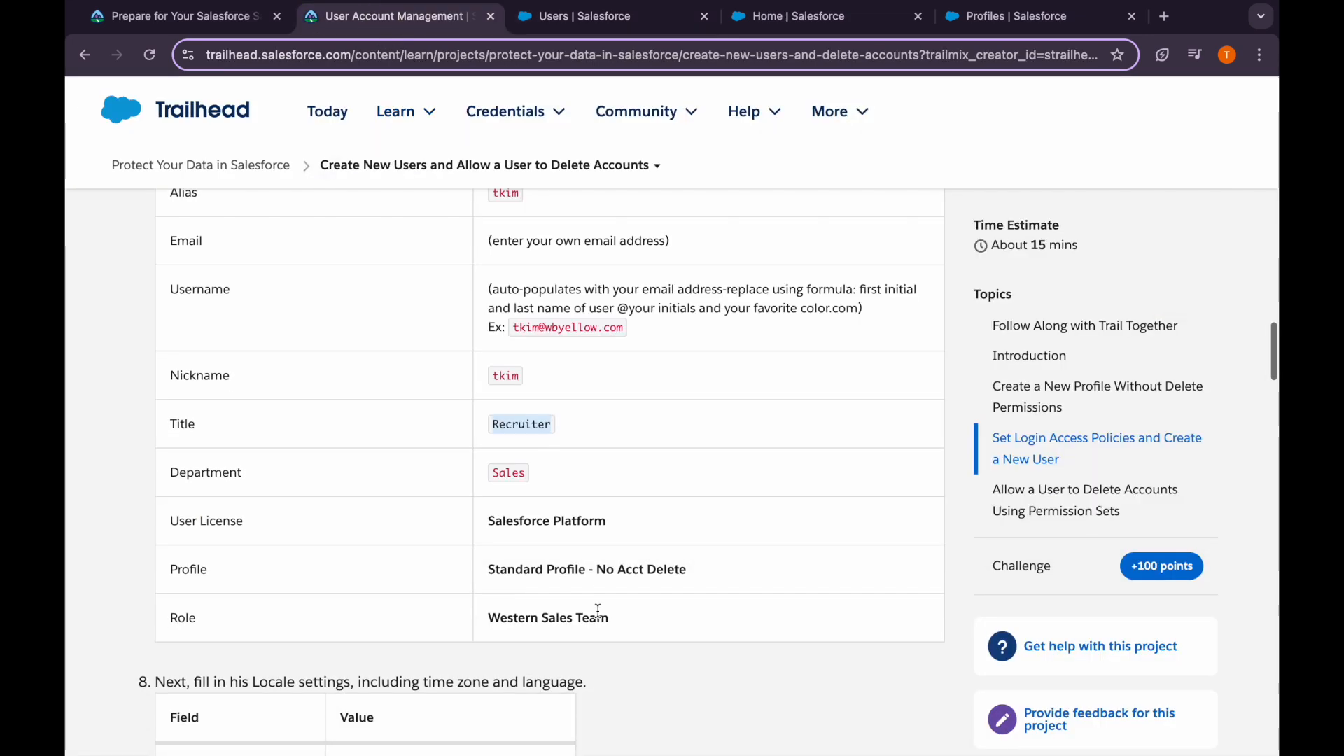
pyautogui.scroll(-2, 636, 628)
pyautogui.click(581, 16)
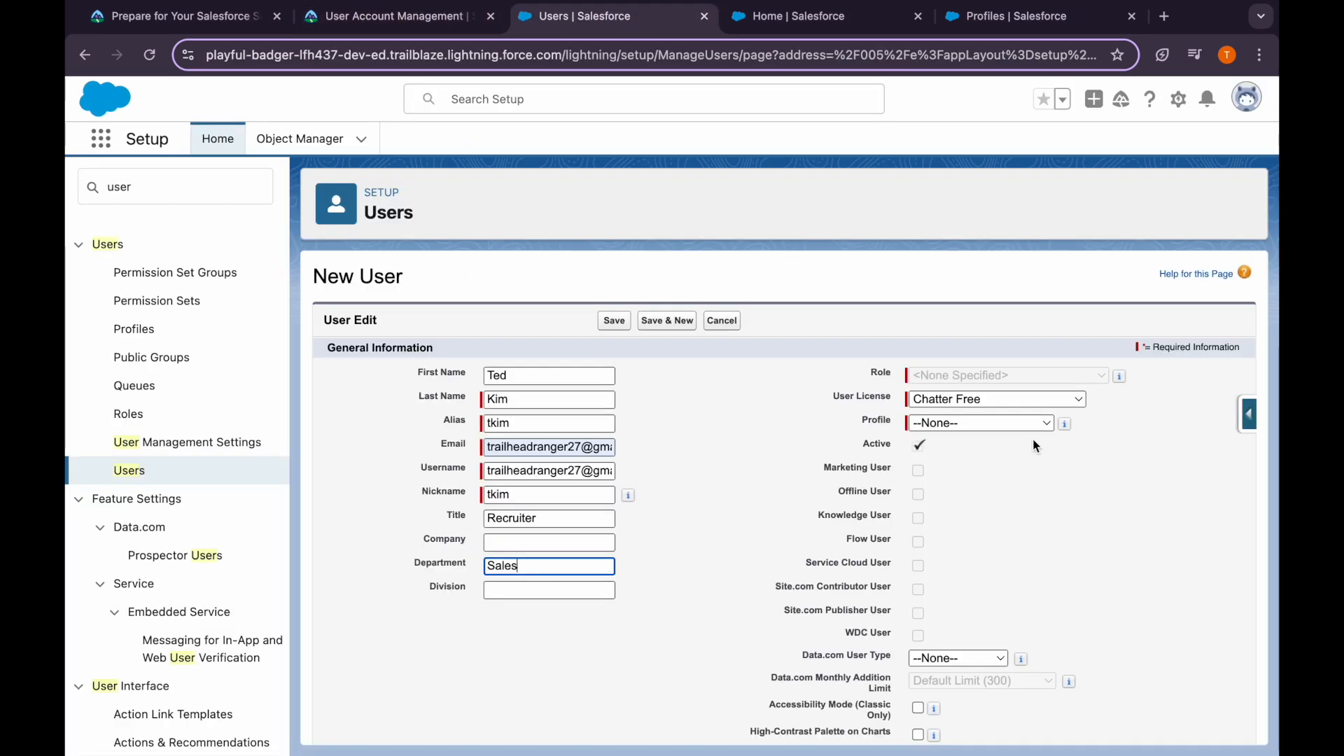
pyautogui.click(964, 401)
pyautogui.click(976, 540)
pyautogui.click(937, 424)
pyautogui.click(955, 425)
pyautogui.click(980, 376)
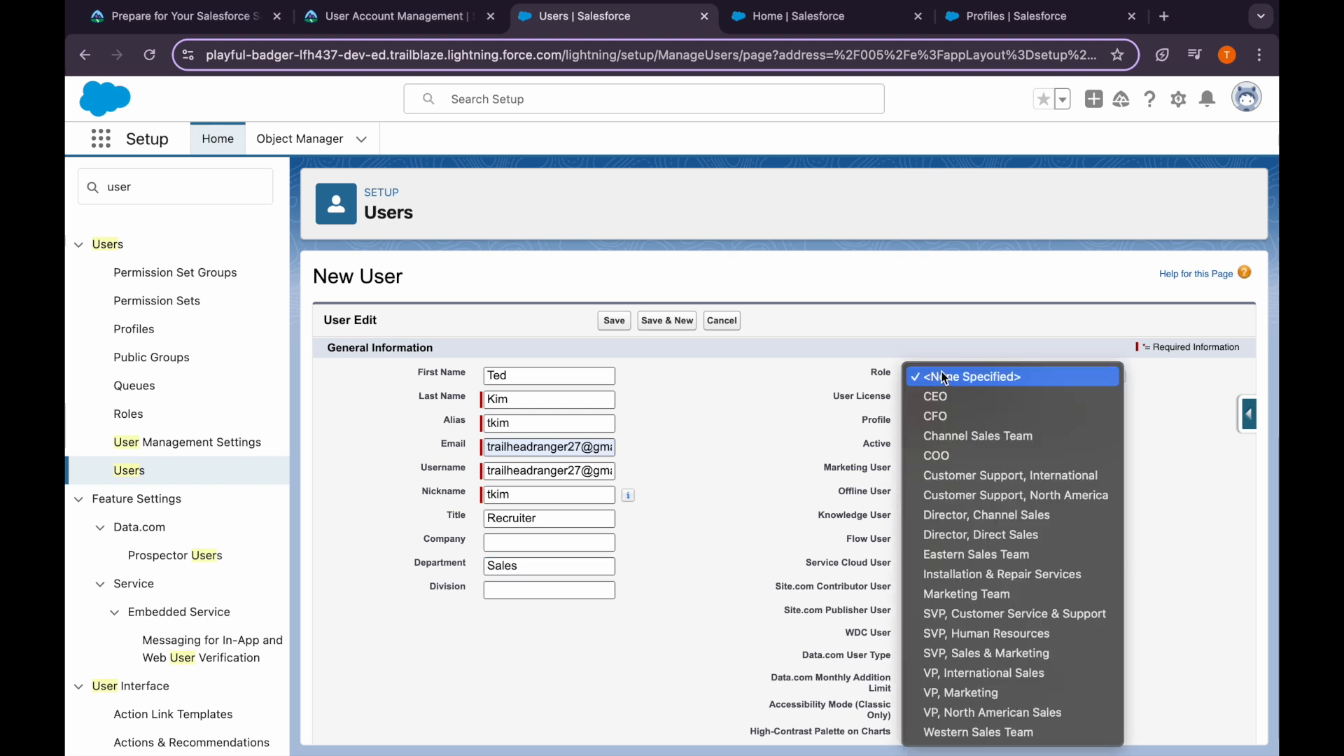
pyautogui.click(977, 733)
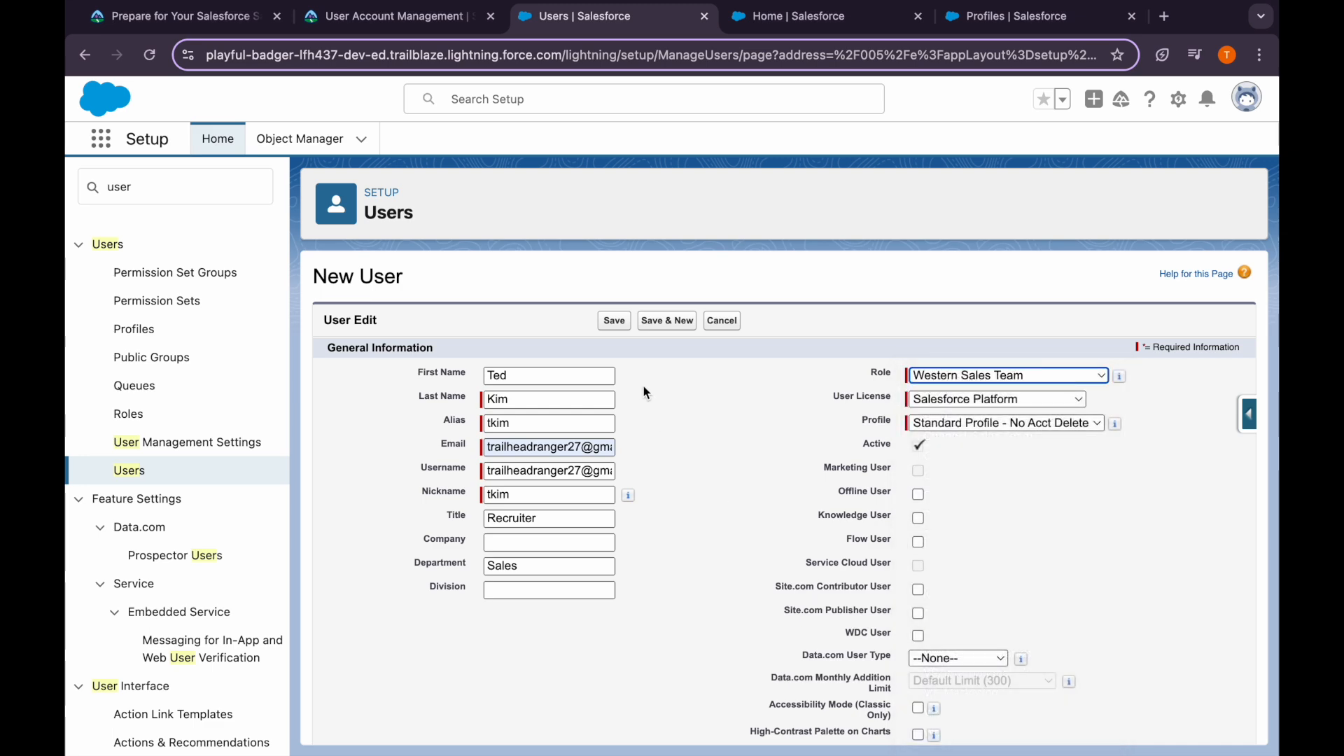
# Set Locale to English (United States) and save the new user
pyautogui.click(399, 16)
pyautogui.scroll(-3, 556, 498)
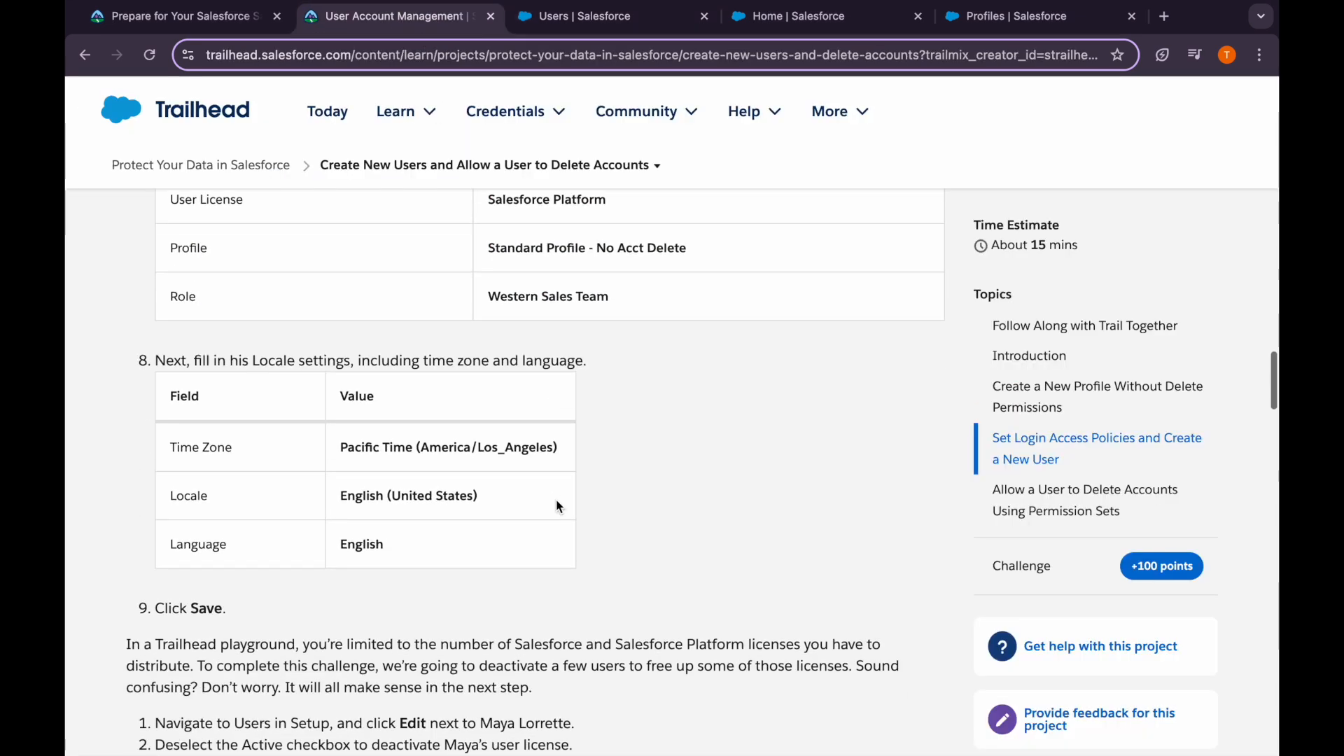
pyautogui.click(584, 15)
pyautogui.scroll(-10, 582, 519)
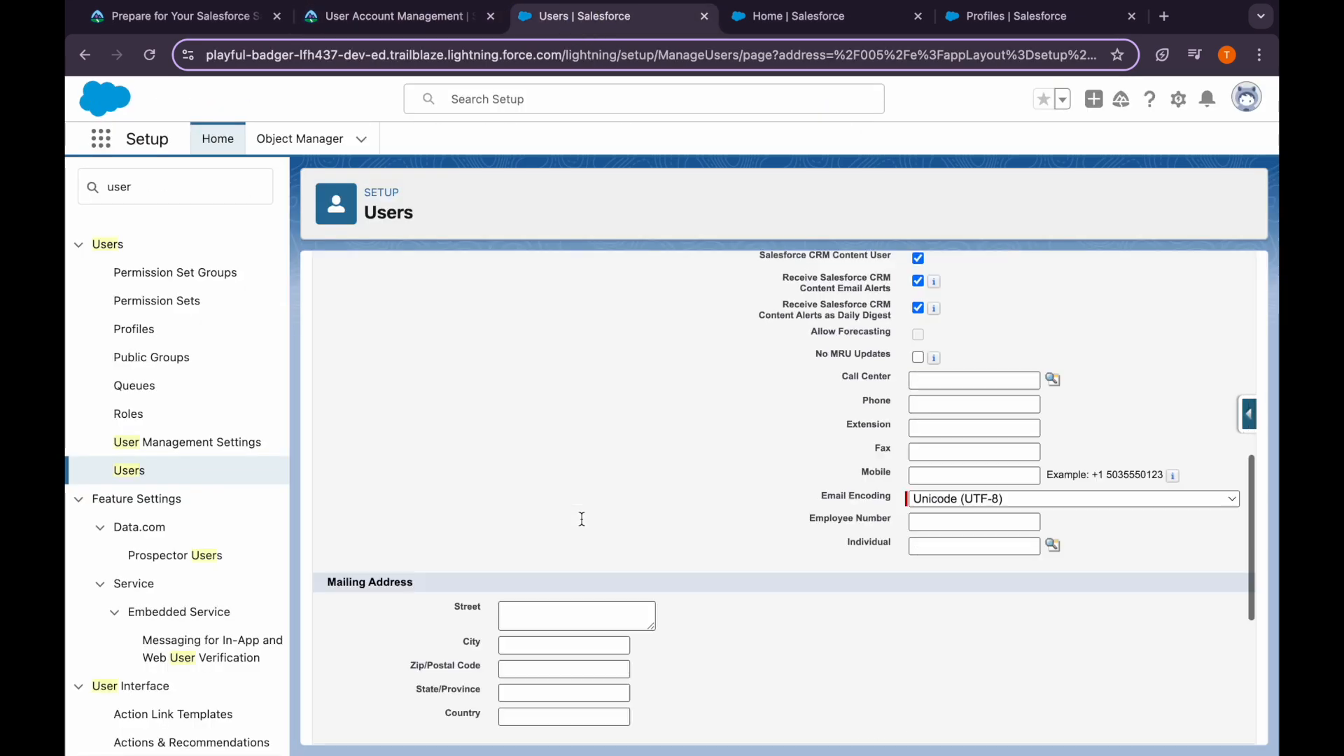
pyautogui.click(582, 519)
pyautogui.scroll(-10, 588, 560)
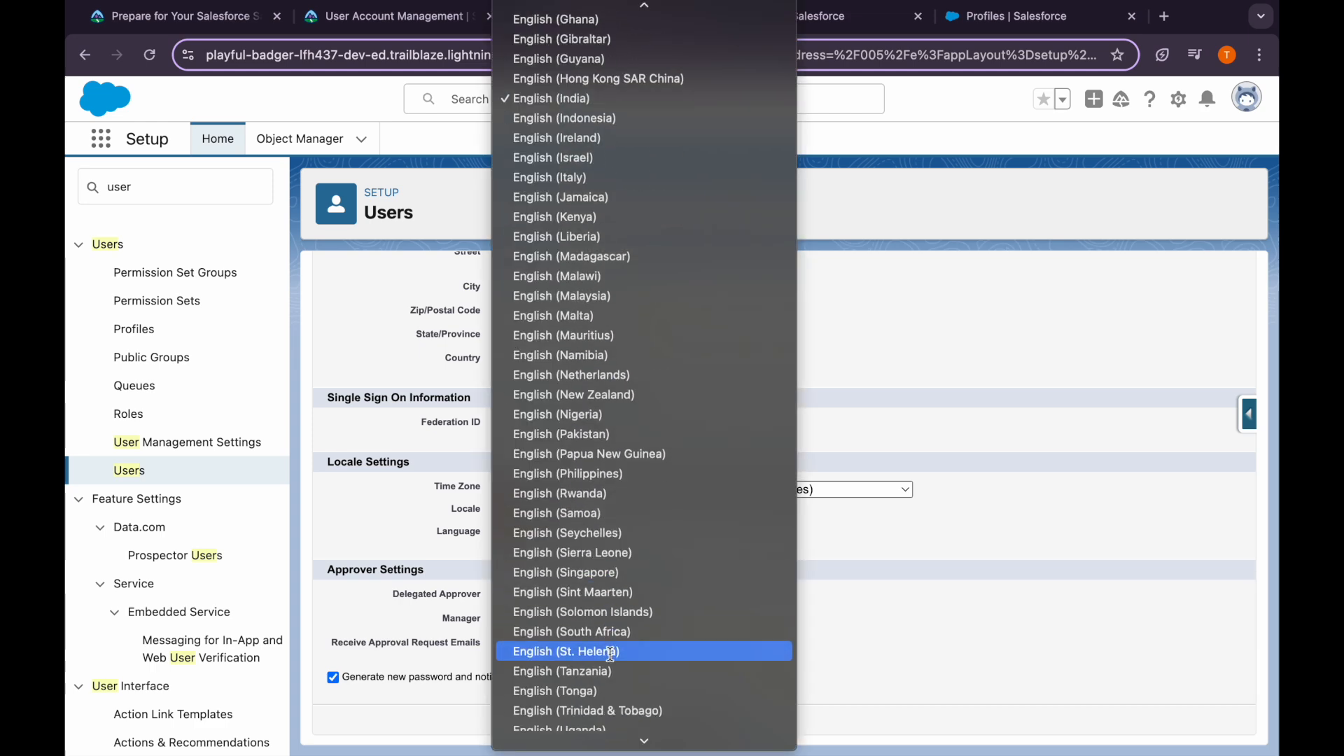
pyautogui.click(602, 592)
pyautogui.scroll(10, 644, 364)
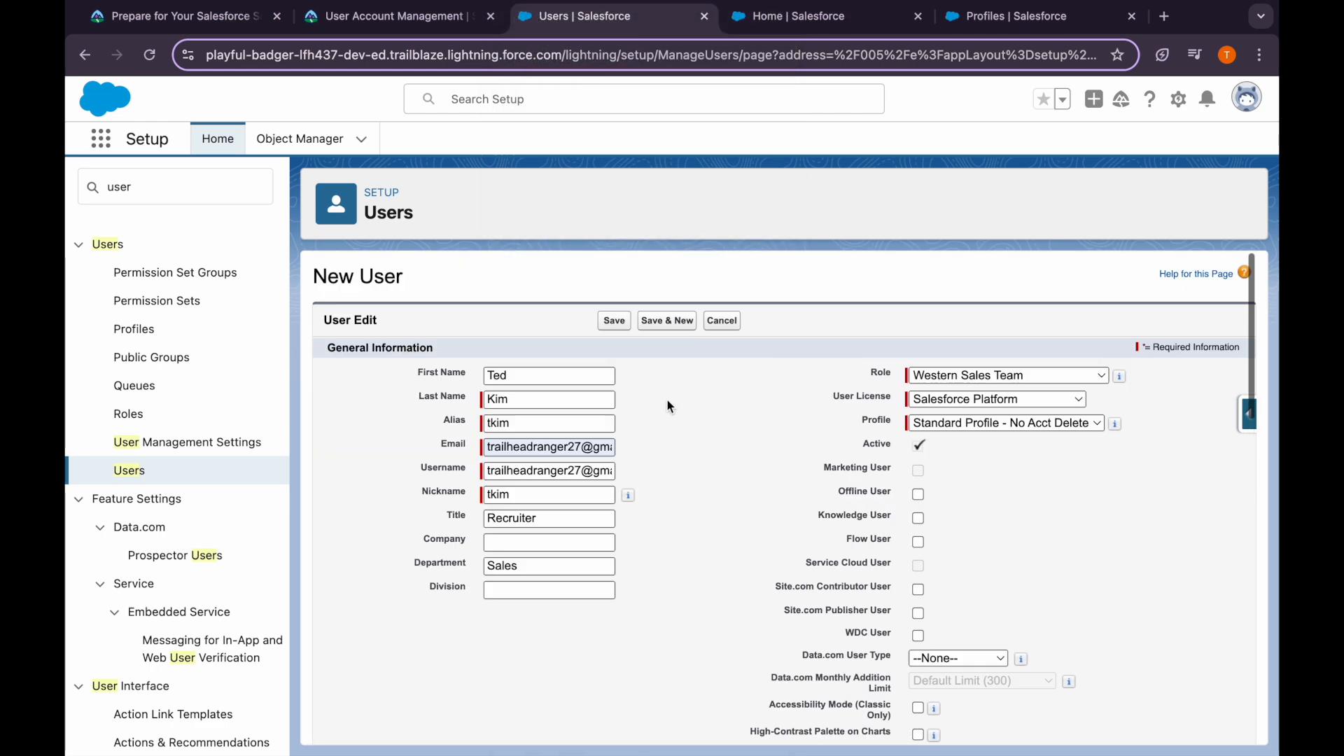
pyautogui.click(615, 321)
# Review the next tutorial step, then return to the form showing the Duplicate Username error
pyautogui.click(395, 16)
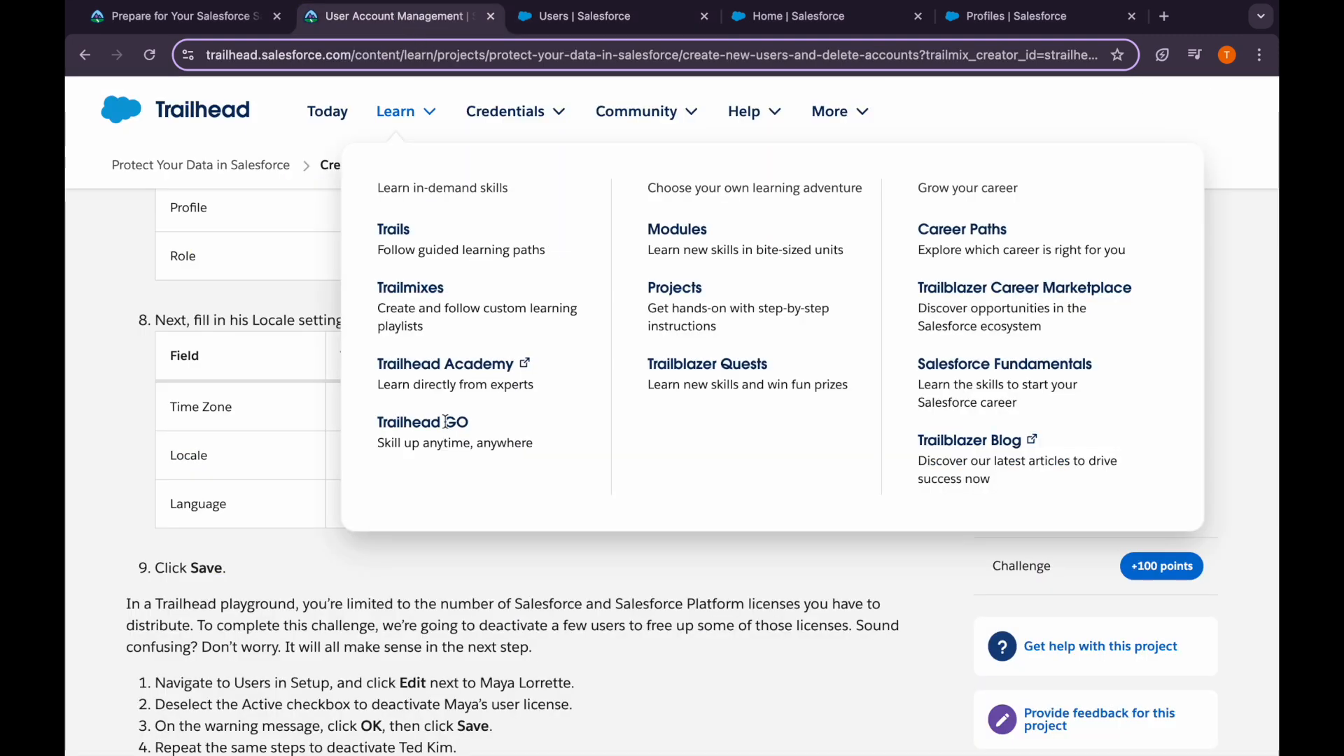
pyautogui.scroll(-1, 452, 497)
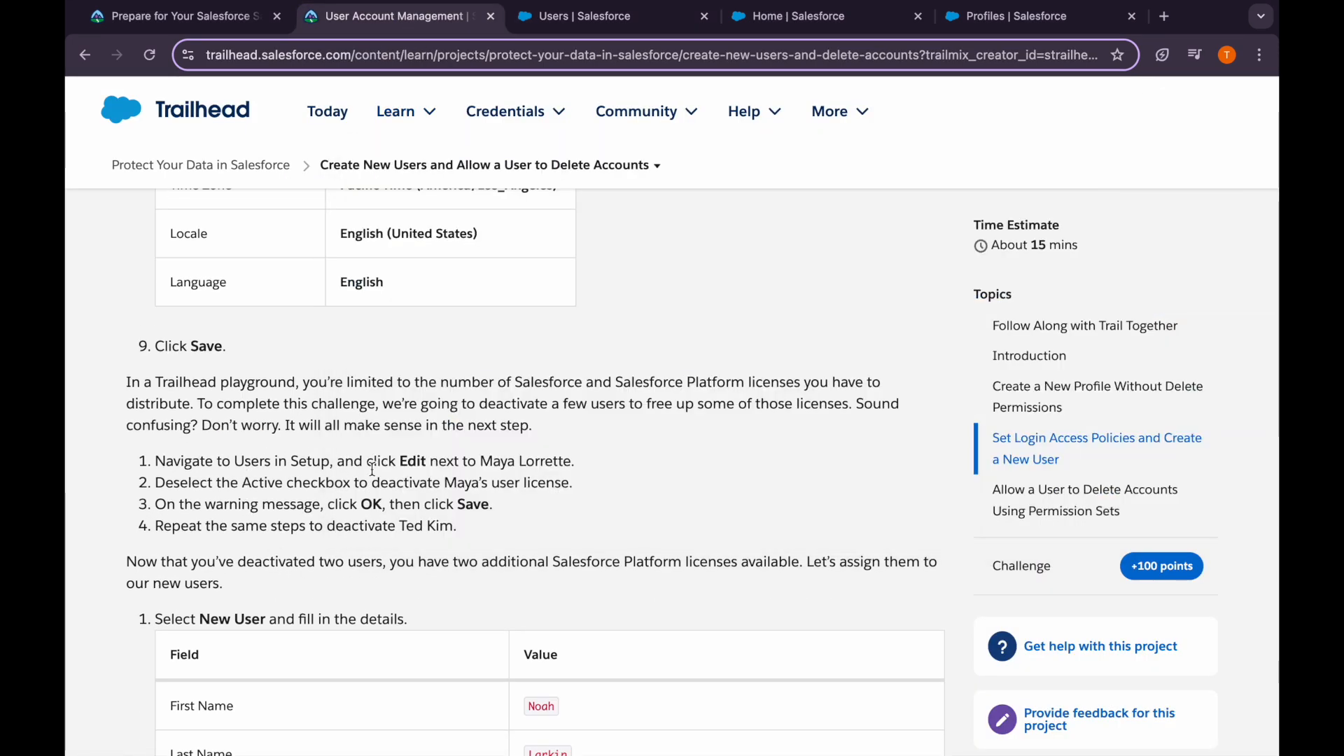
pyautogui.moveTo(398, 460); pyautogui.dragTo(590, 460)
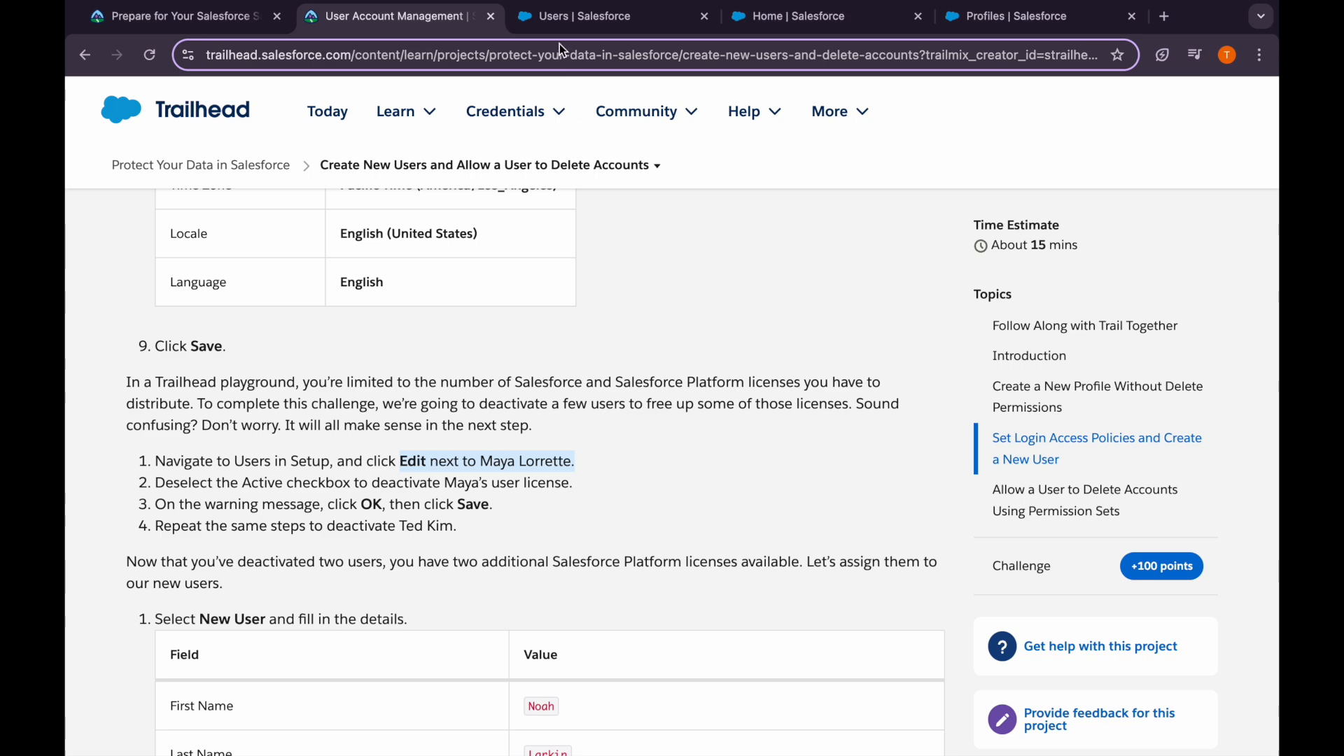
pyautogui.click(578, 16)
pyautogui.click(603, 510)
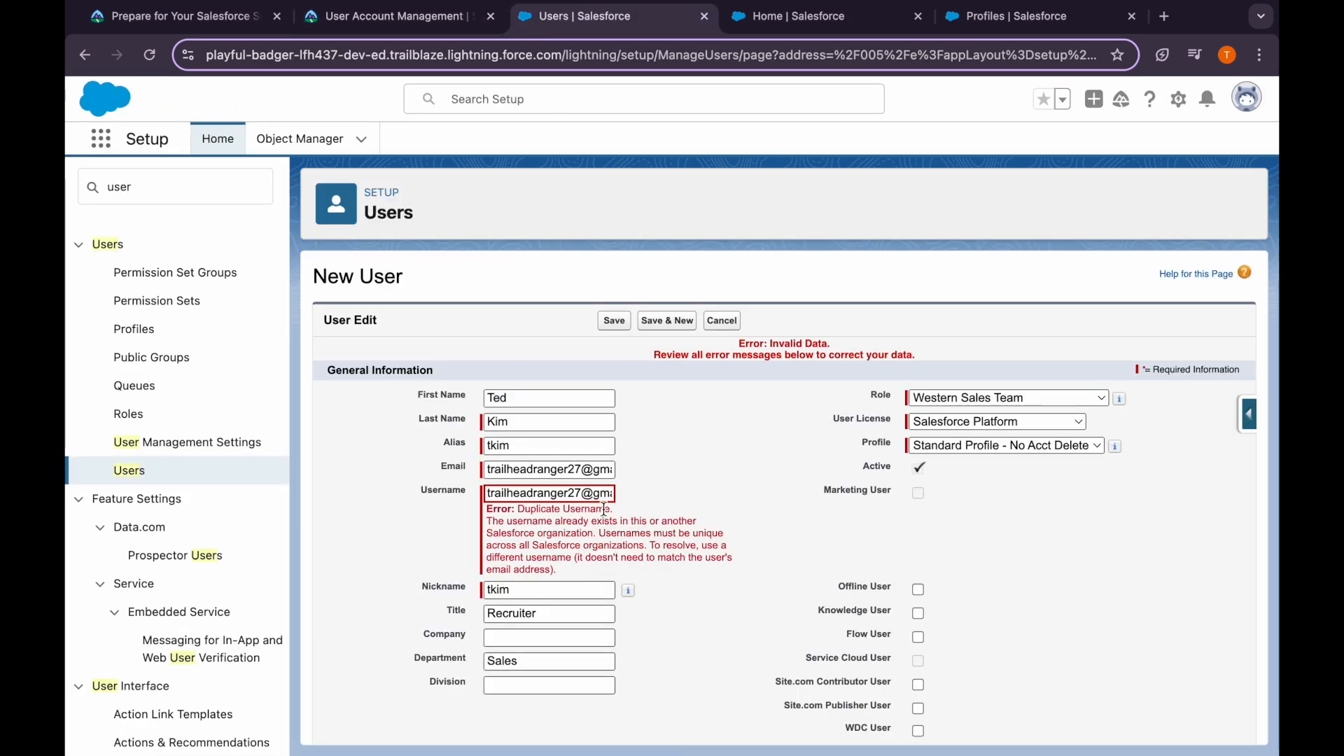
# Replace the duplicate username with the Trailhead initials format and retry saving the new user
pyautogui.click(396, 16)
pyautogui.scroll(8, 554, 401)
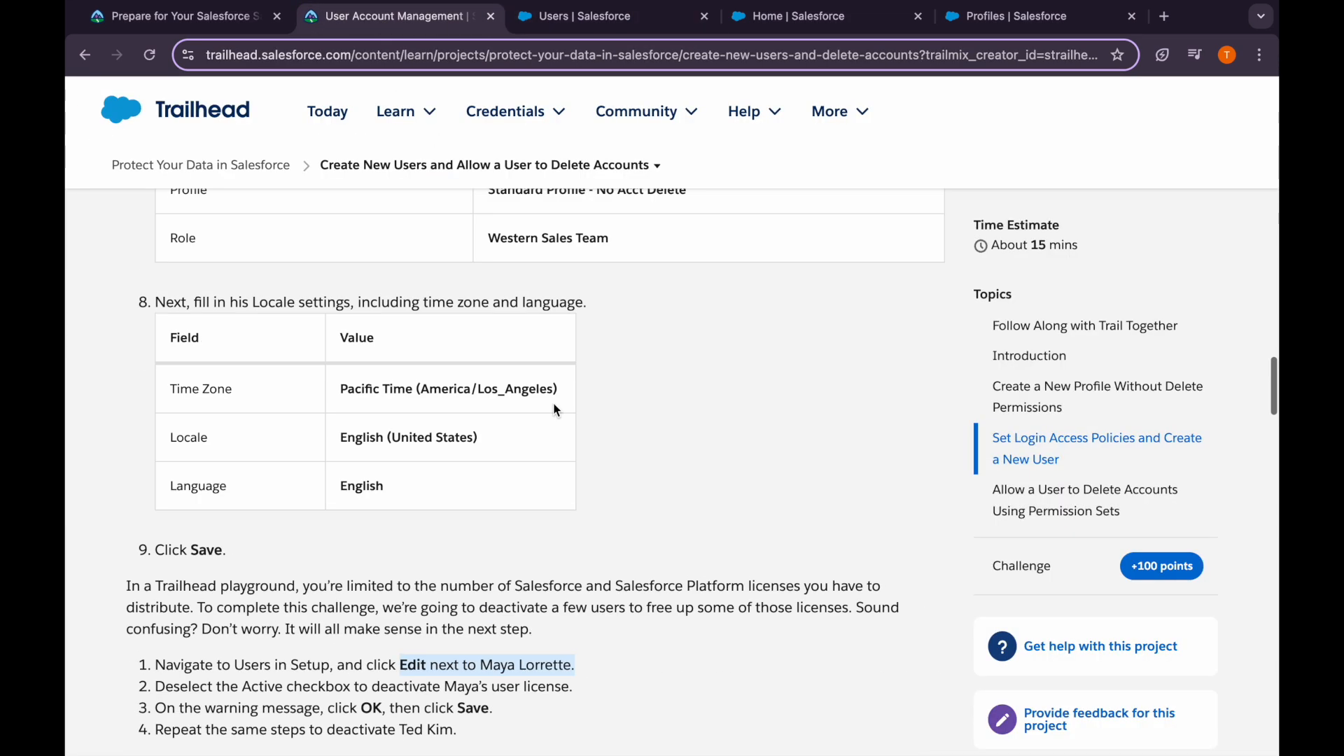
pyautogui.scroll(1, 553, 410)
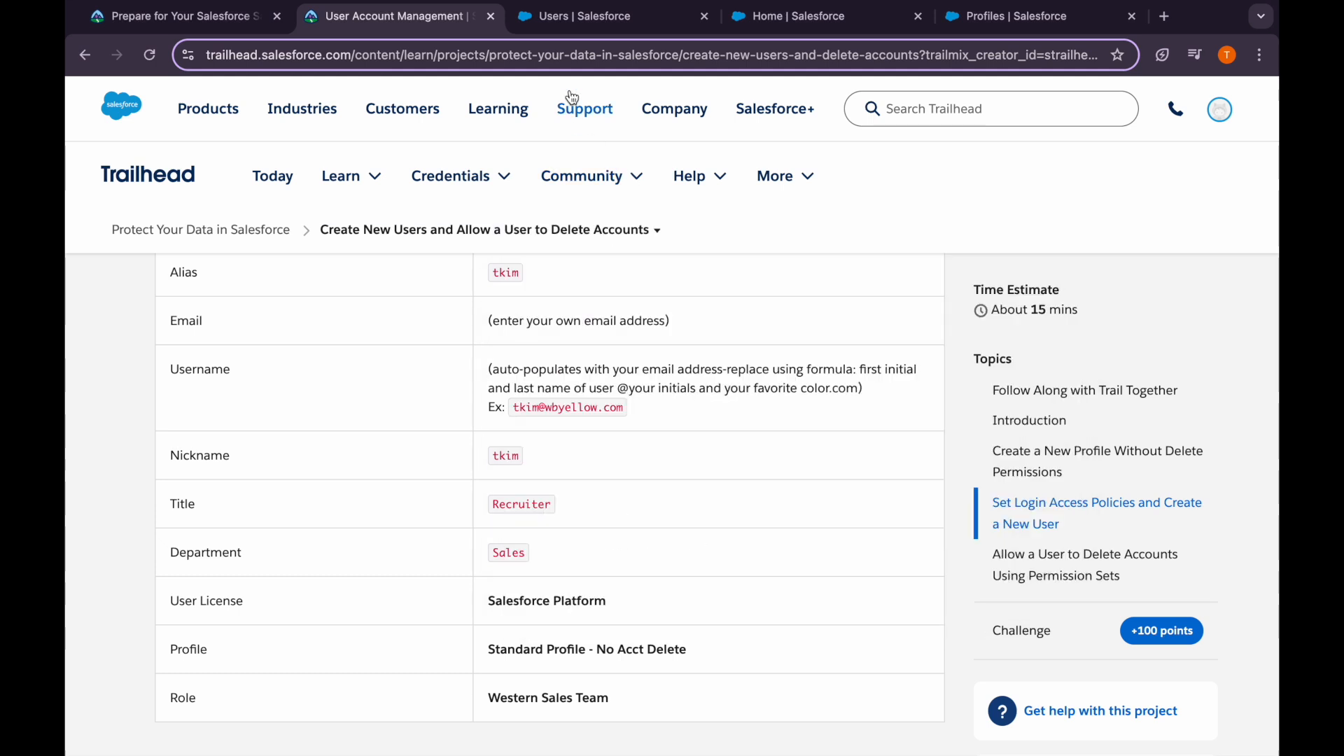
pyautogui.click(570, 19)
pyautogui.tripleClick(542, 493)
pyautogui.press('BackSpace')
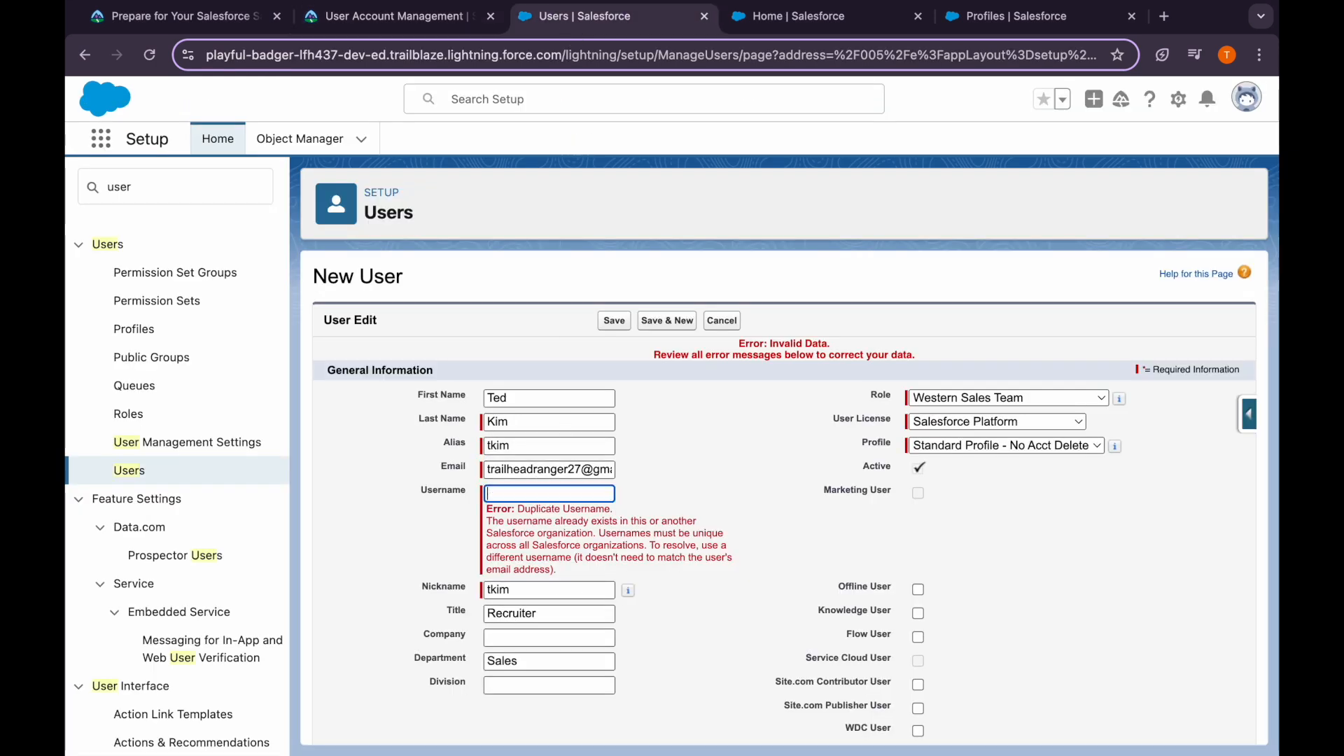
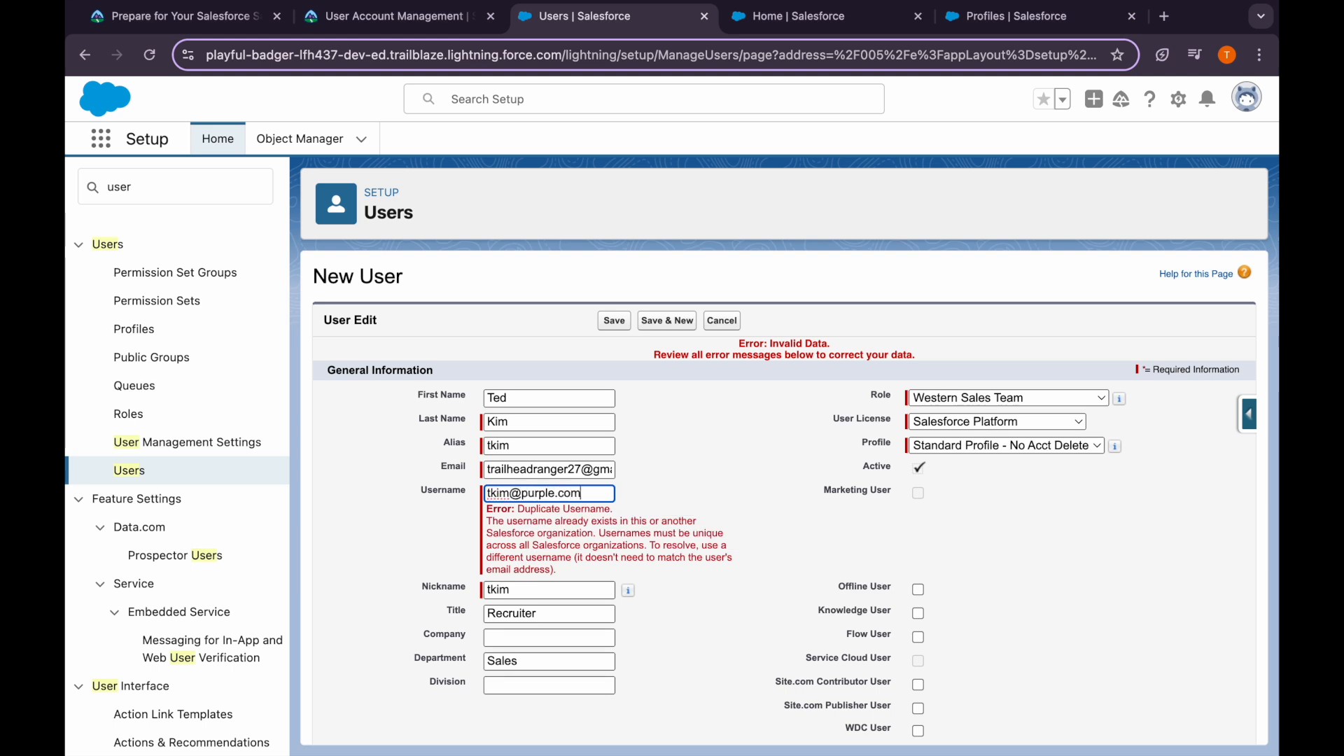
pyautogui.click(614, 320)
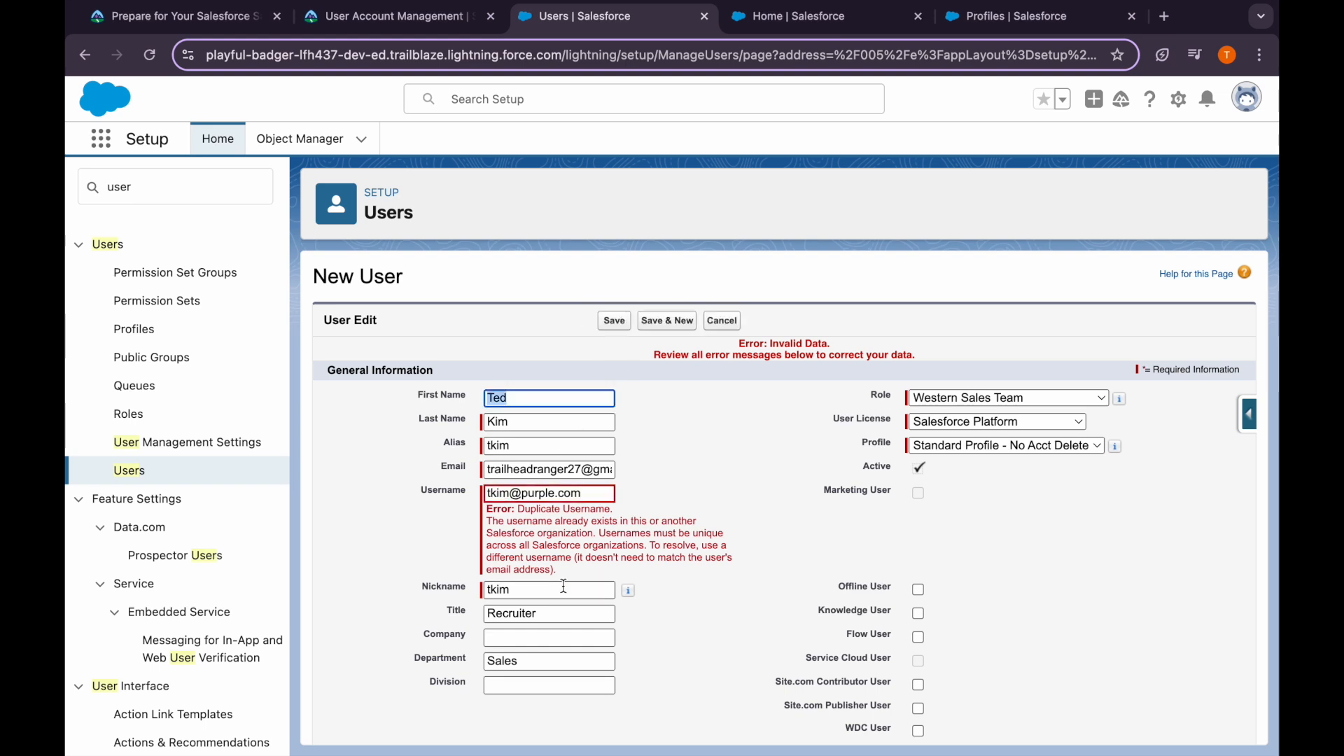
# Insert extra letters into the username until it is unique, then save the second user
pyautogui.click(682, 493)
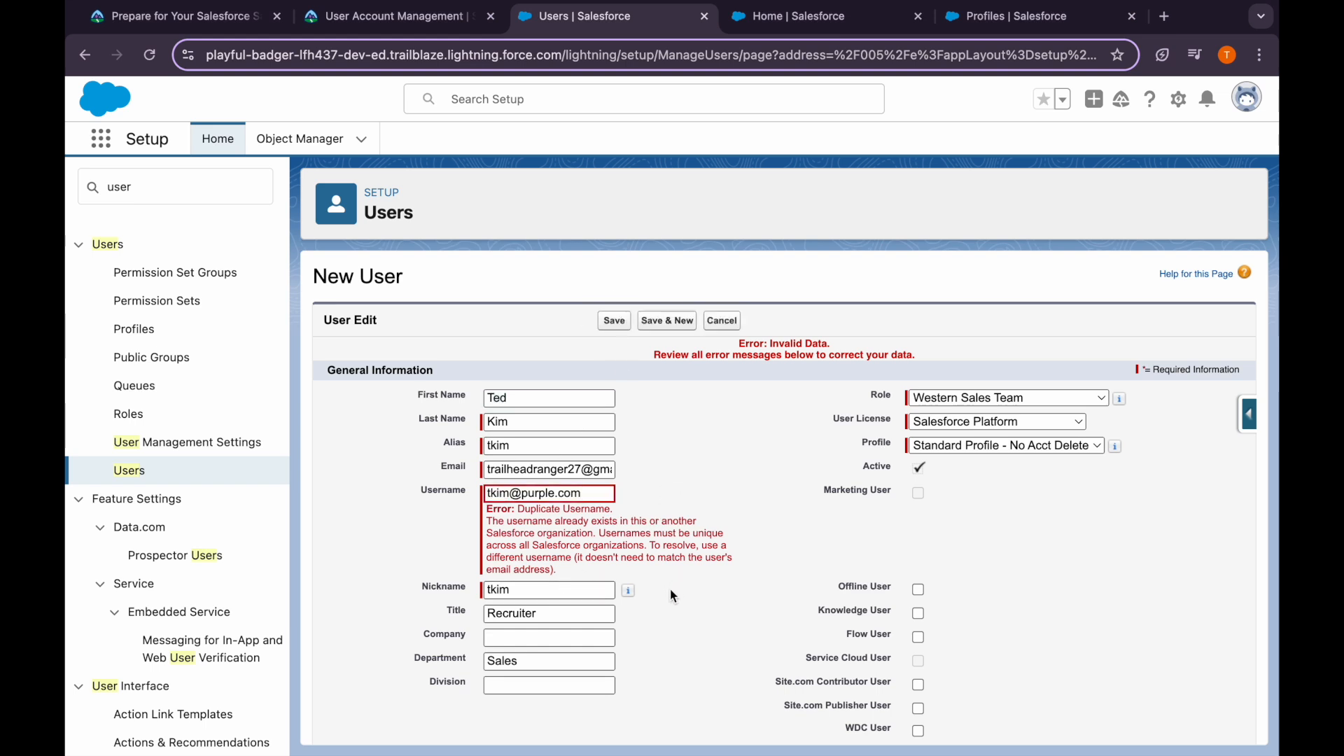
pyautogui.click(421, 17)
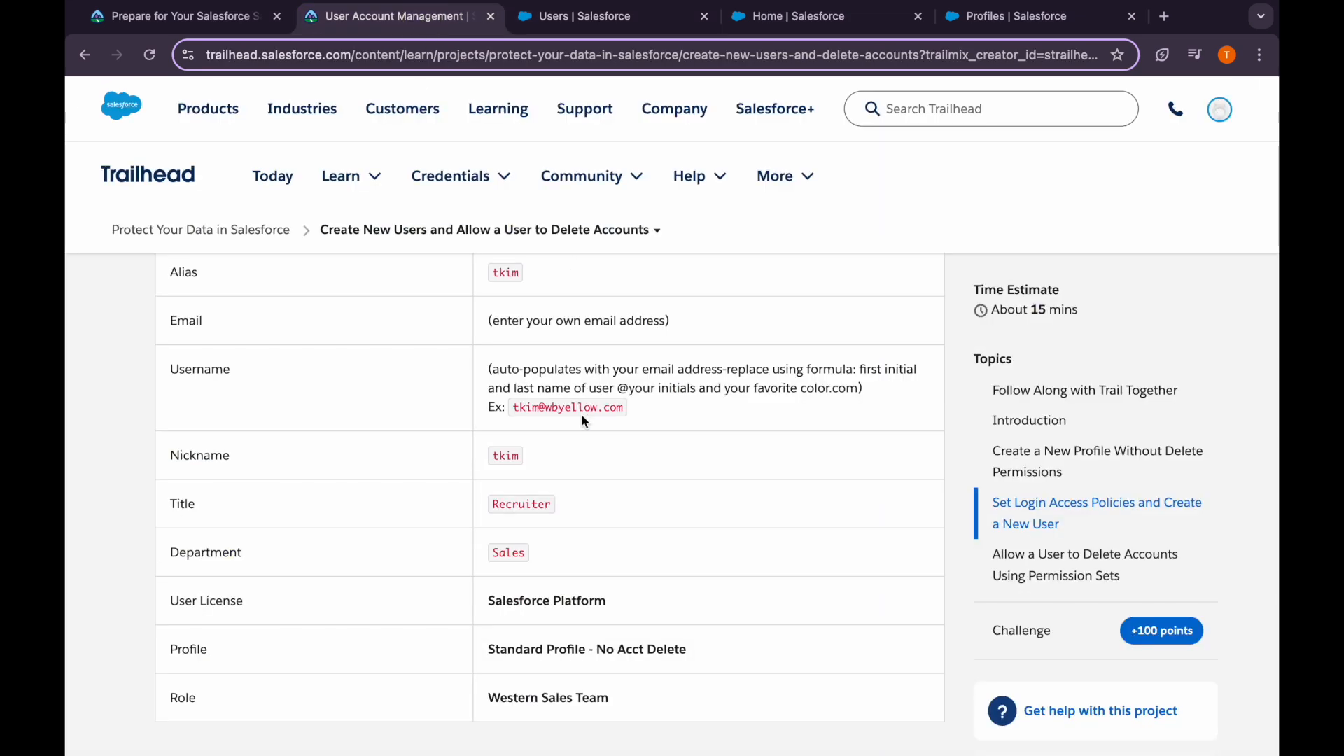
pyautogui.click(581, 21)
pyautogui.click(524, 493)
pyautogui.write('trpurple.com')
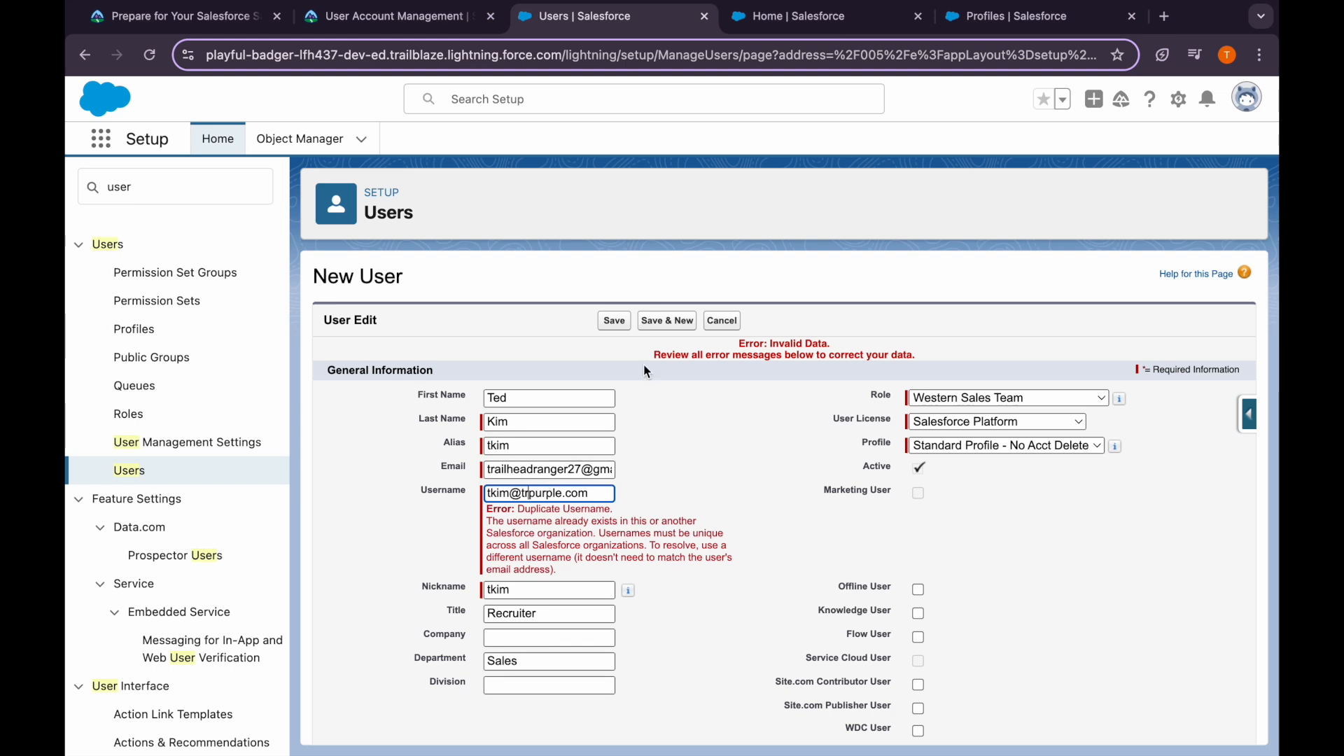
pyautogui.click(612, 323)
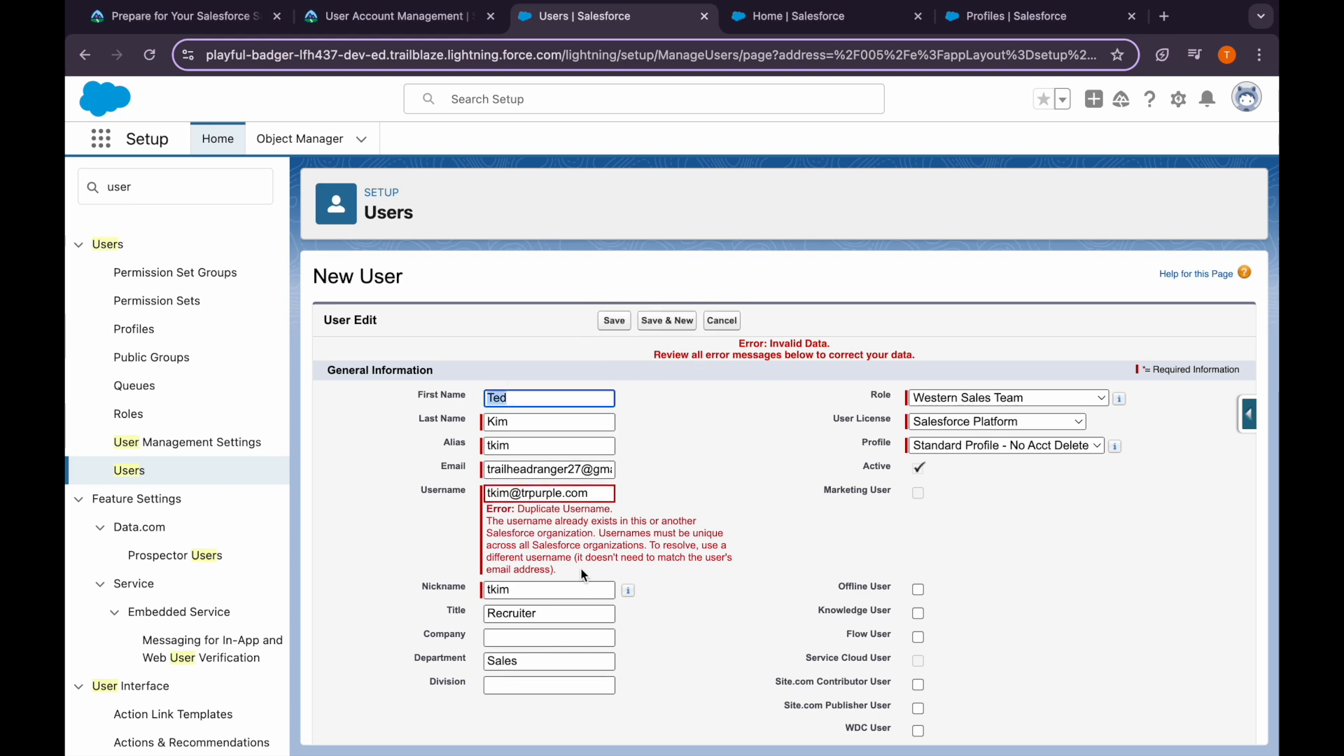
pyautogui.click(532, 493)
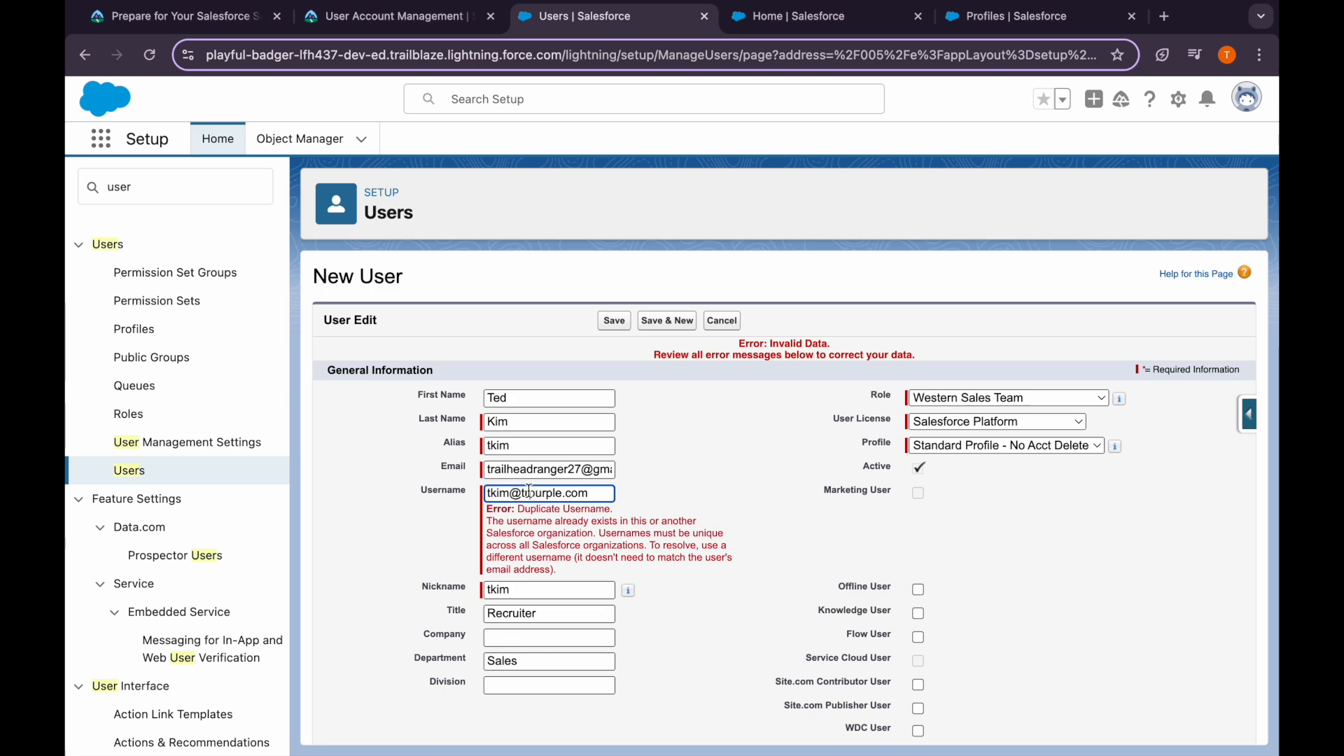
pyautogui.write('anger')
pyautogui.click(619, 320)
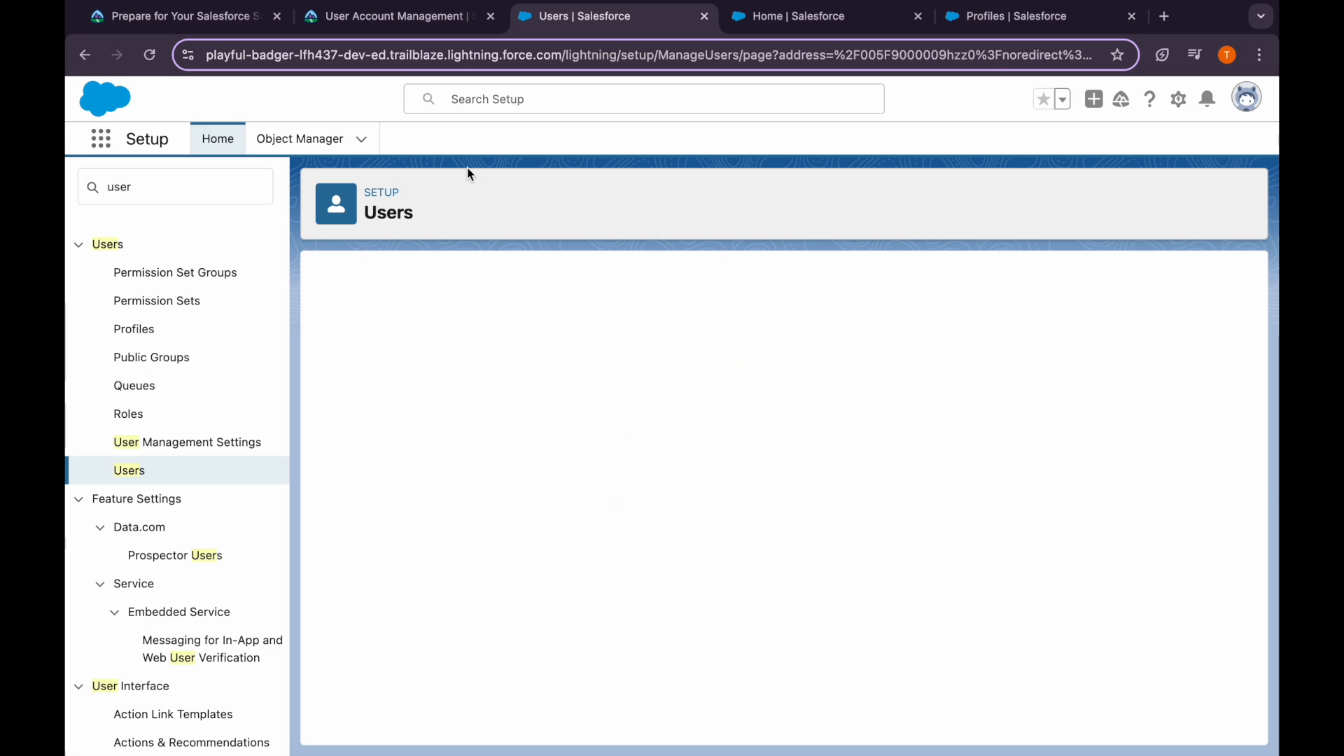
# From the All Users list, edit the Accounts Receivable user and save it as inactive
pyautogui.click(138, 480)
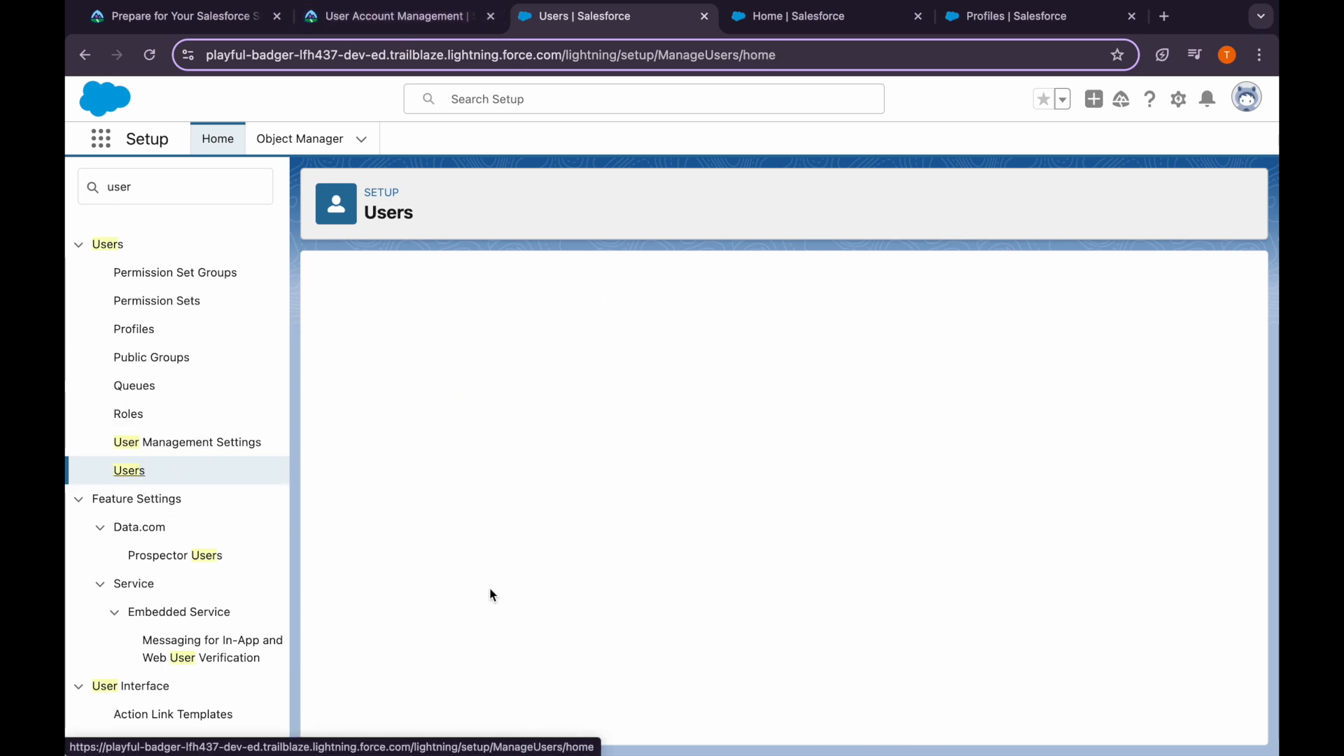
pyautogui.click(360, 509)
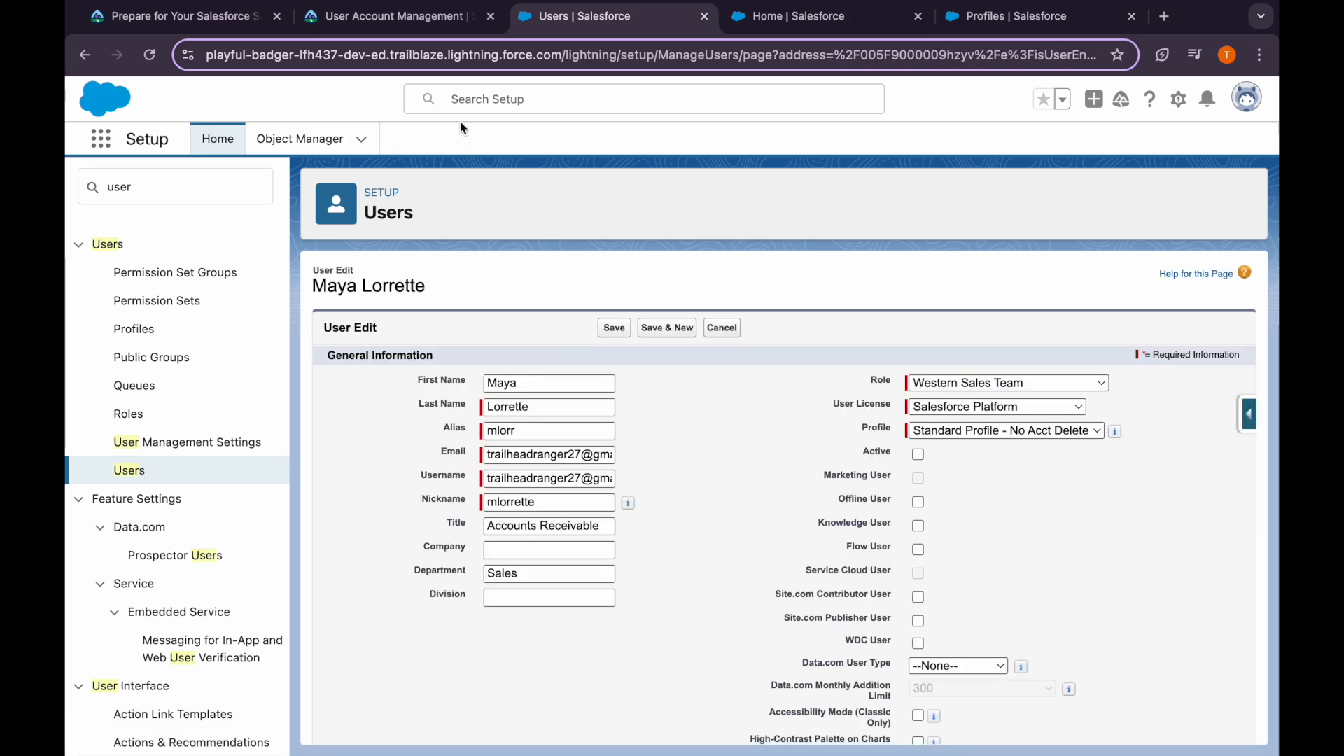
pyautogui.click(419, 26)
pyautogui.scroll(-10, 444, 581)
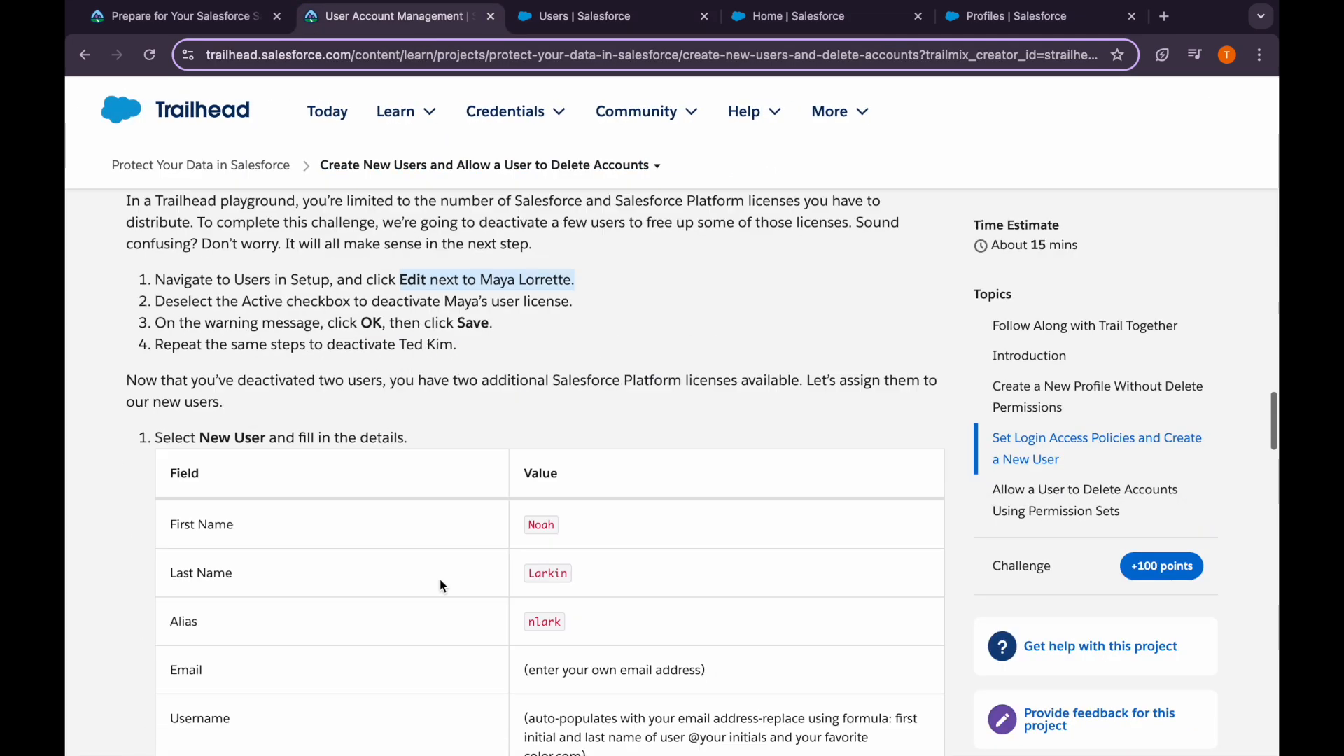
pyautogui.moveTo(222, 327); pyautogui.dragTo(528, 309)
pyautogui.click(581, 16)
pyautogui.click(615, 329)
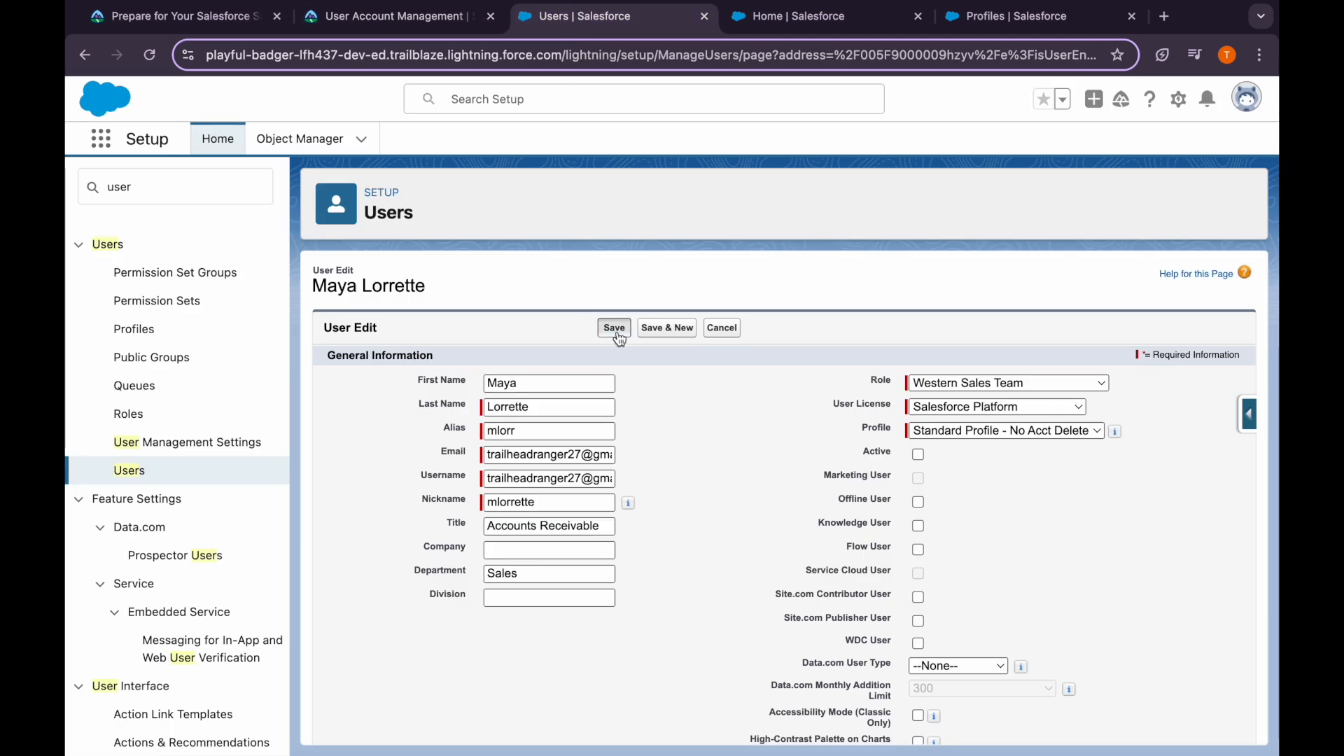
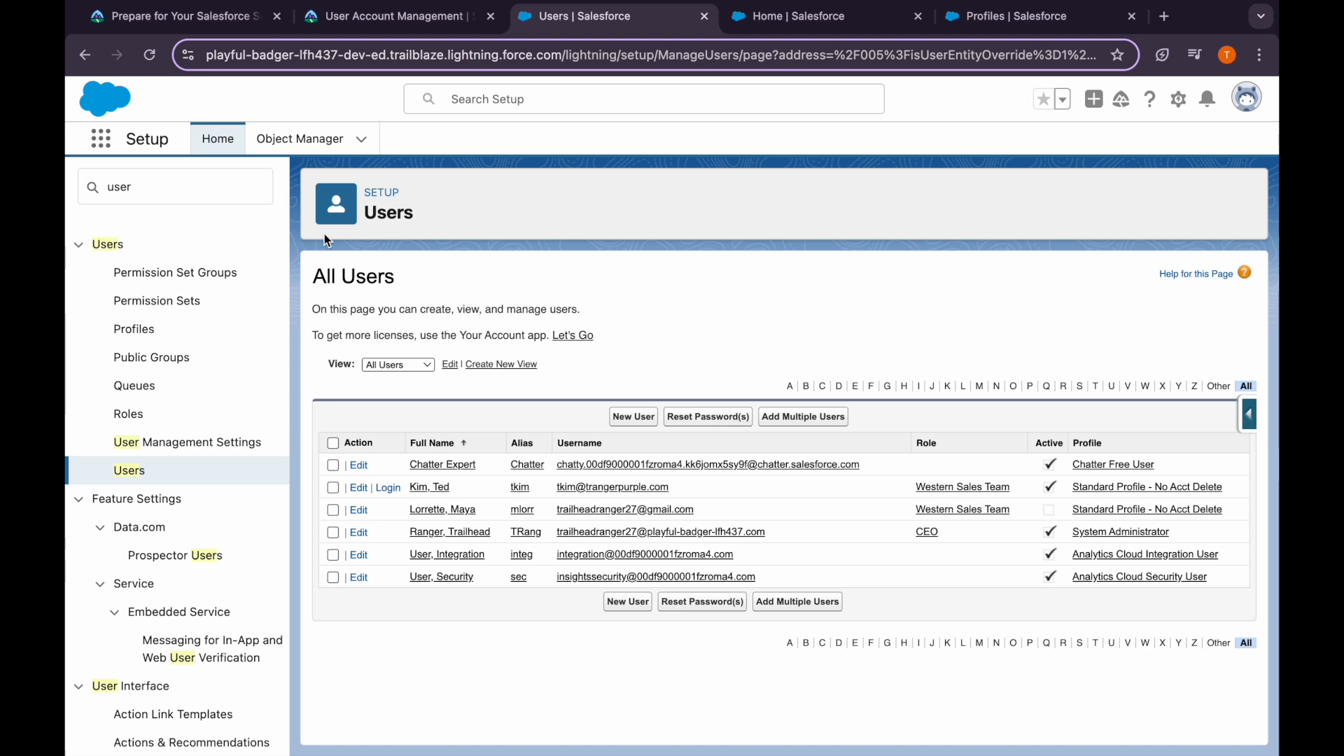
# Start a new user and paste the first name copied from the Trailhead instructions
pyautogui.click(361, 18)
pyautogui.click(494, 383)
pyautogui.scroll(-3, 496, 385)
pyautogui.moveTo(527, 360); pyautogui.dragTo(557, 359)
pyautogui.hotkey('ctrl', 'c')
pyautogui.click(551, 17)
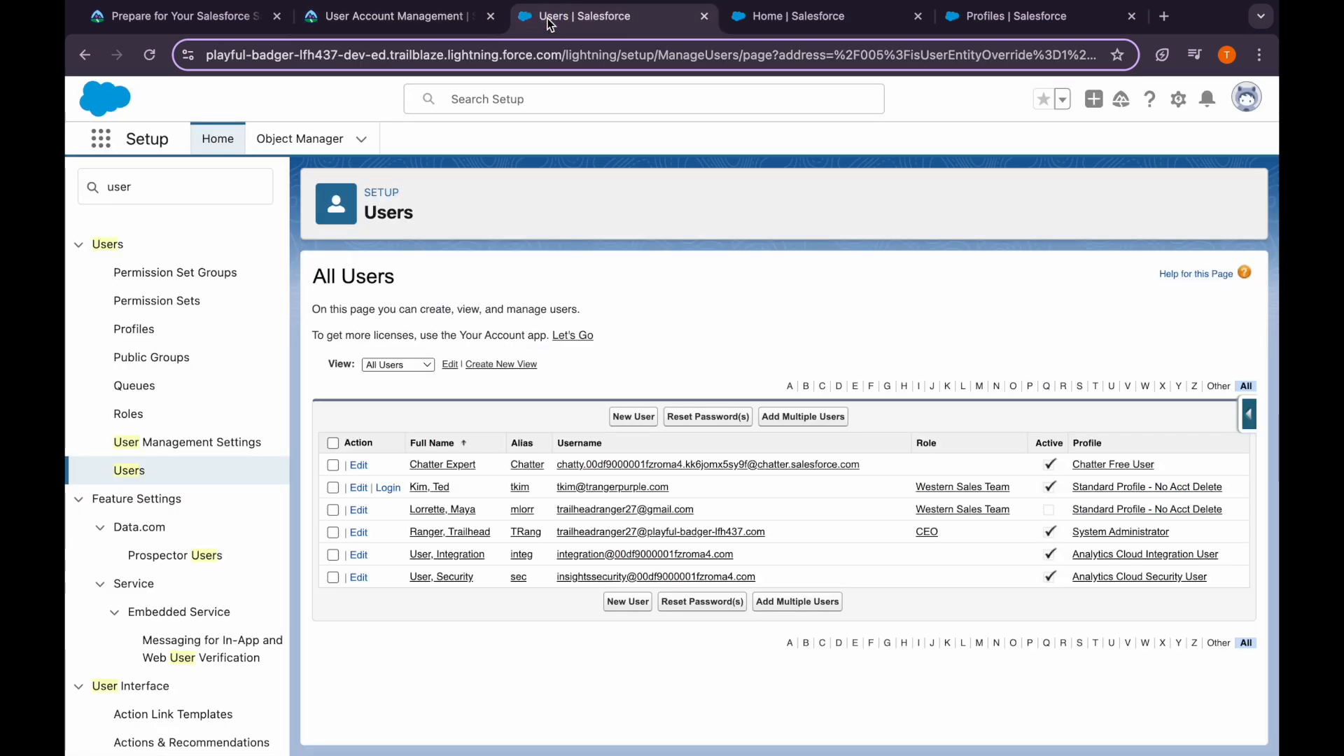
pyautogui.click(625, 416)
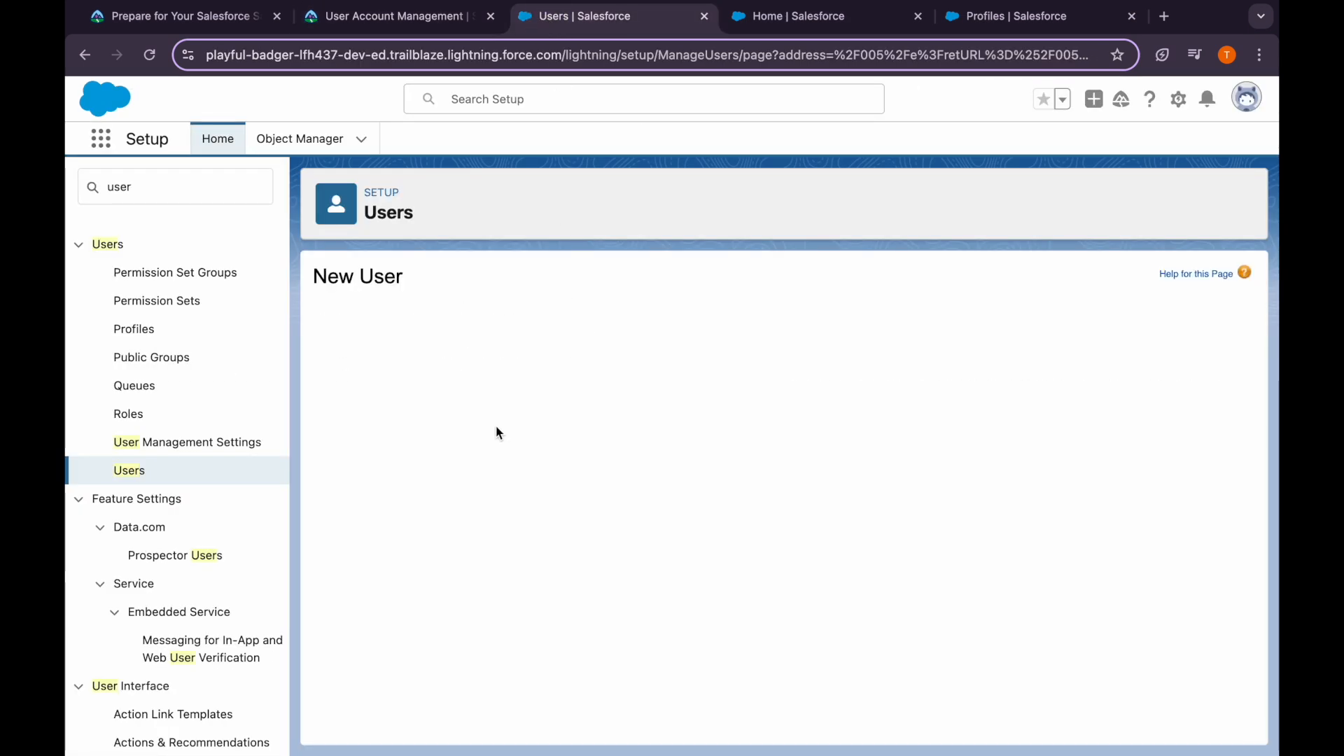
pyautogui.click(518, 376)
pyautogui.hotkey('ctrl', 'v')
# Paste the last name from the instructions so the alias fills in
pyautogui.click(382, 18)
pyautogui.scroll(-1, 570, 397)
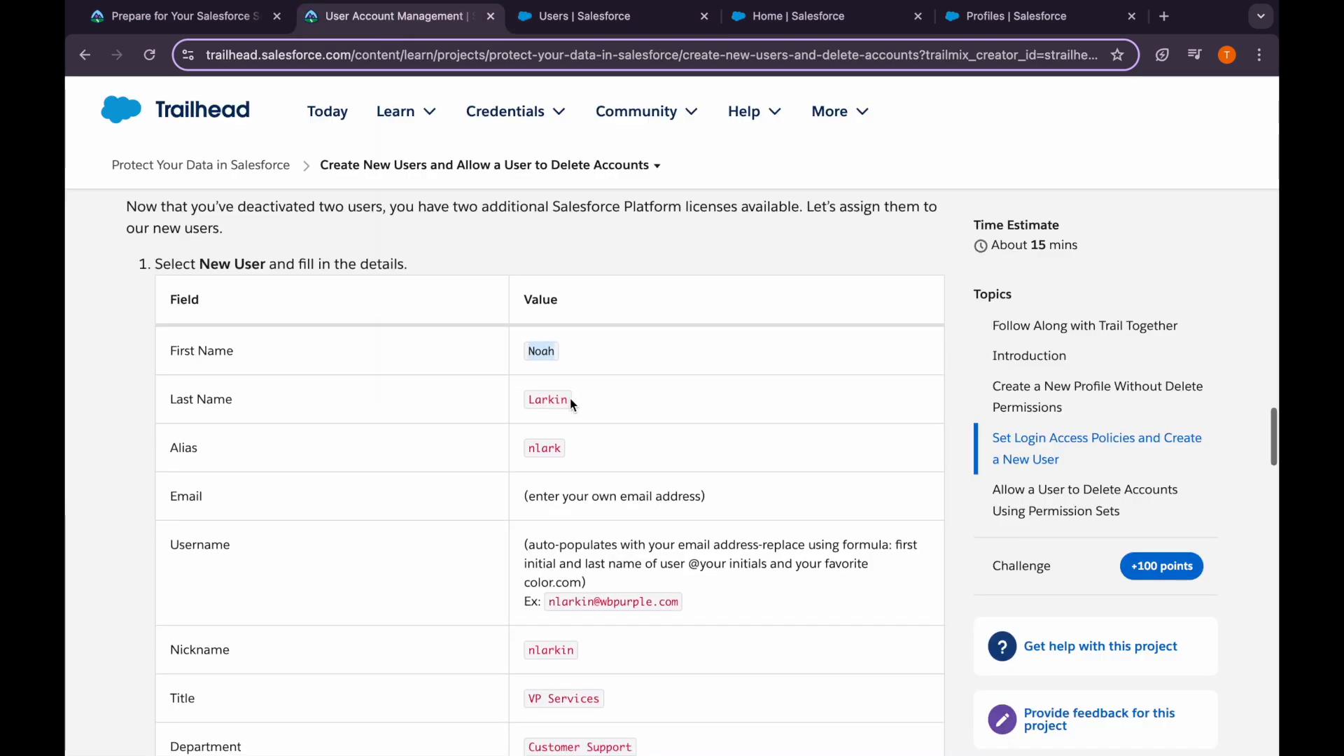
pyautogui.doubleClick(547, 369)
pyautogui.hotkey('ctrl', 'c')
pyautogui.click(560, 18)
pyautogui.press('Tab')
pyautogui.hotkey('ctrl', 'v')
pyautogui.press('Tab')
# Paste the example username with its 'wb' part replaced, and fill the email from autofill
pyautogui.click(419, 20)
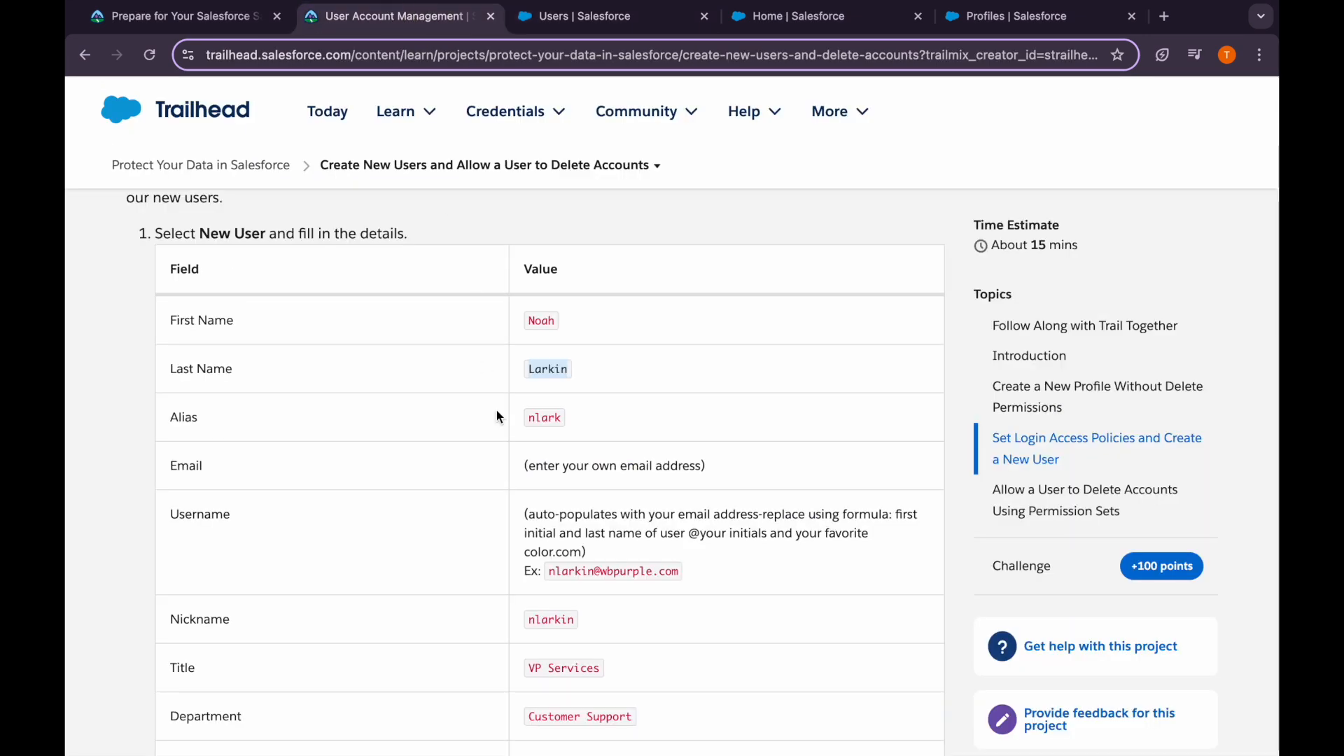
pyautogui.scroll(-1, 498, 414)
pyautogui.moveTo(547, 485); pyautogui.dragTo(683, 485)
pyautogui.hotkey('ctrl', 'c')
pyautogui.click(573, 17)
pyautogui.click(494, 470)
pyautogui.hotkey('ctrl', 'v')
pyautogui.moveTo(553, 471); pyautogui.dragTo(537, 470)
pyautogui.write('tranger')
pyautogui.click(579, 449)
pyautogui.click(557, 475)
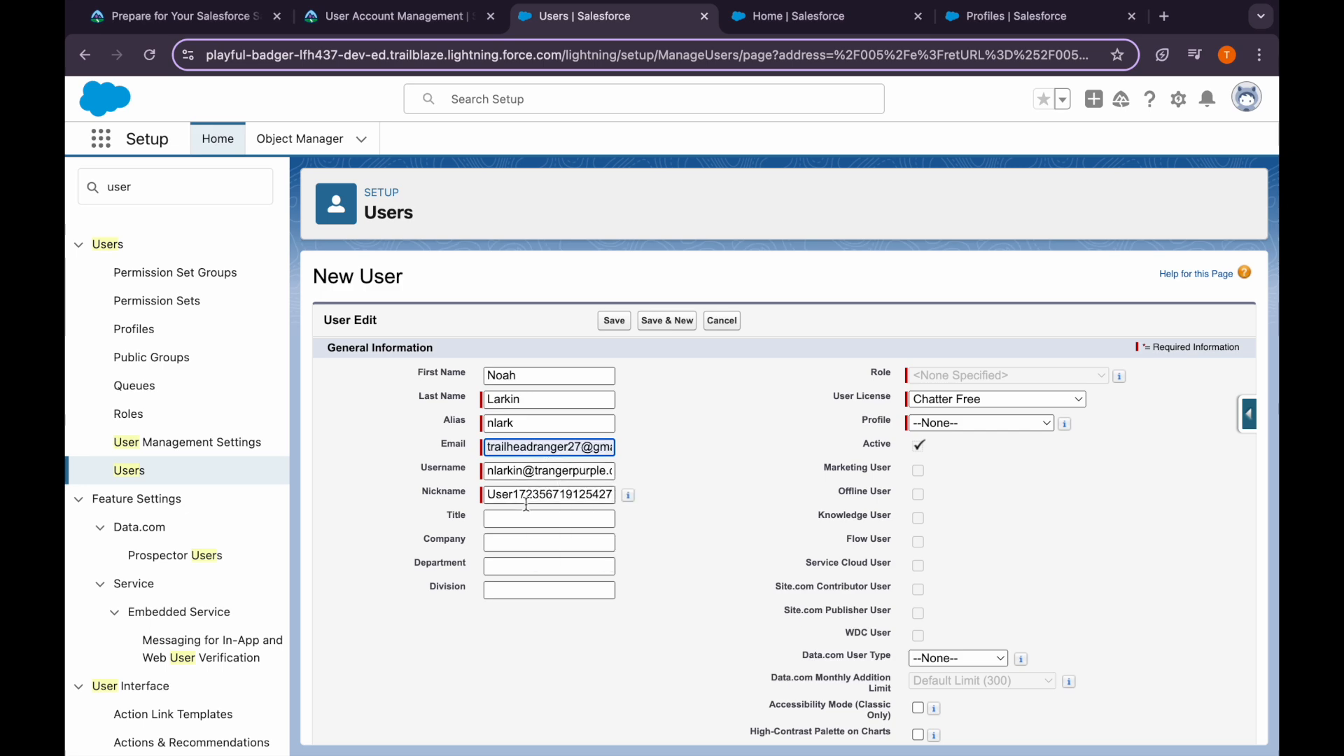
pyautogui.click(526, 518)
# Replace the auto-generated nickname with the nickname given in the instructions
pyautogui.click(414, 27)
pyautogui.scroll(-2, 507, 432)
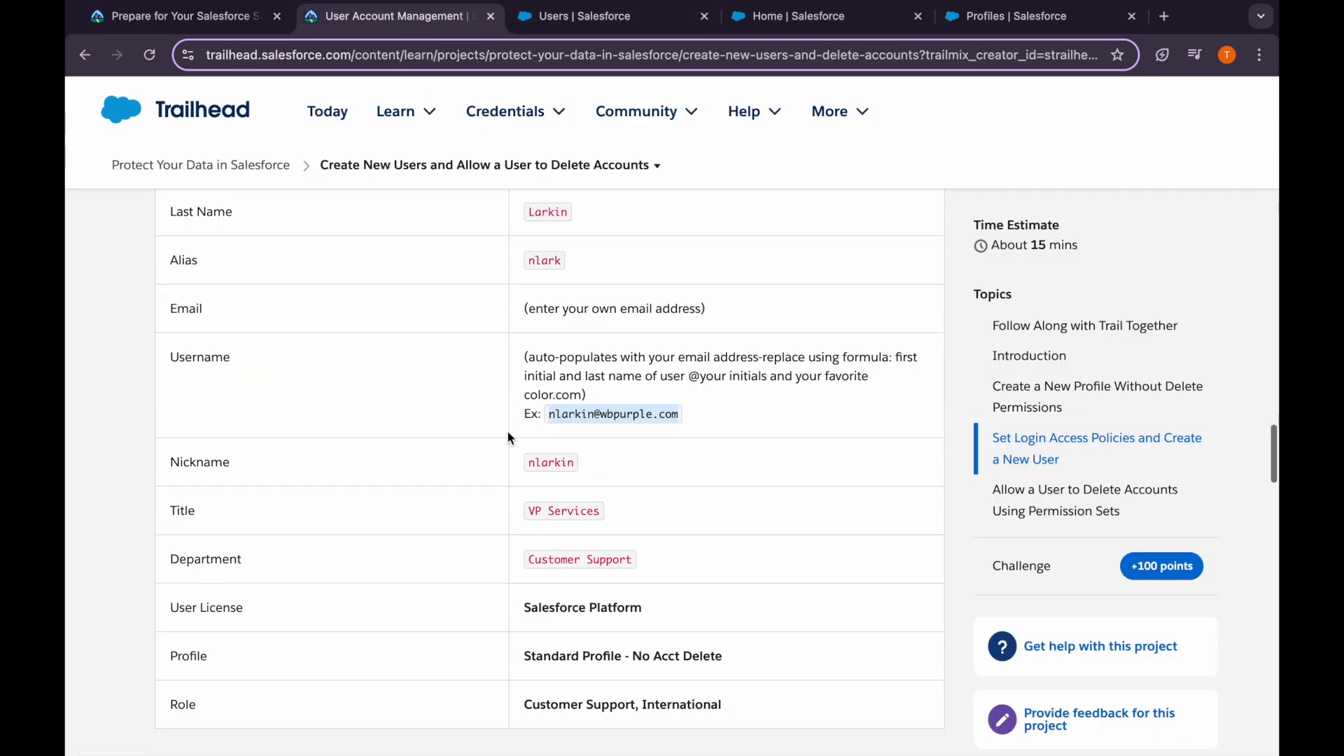
pyautogui.doubleClick(546, 453)
pyautogui.hotkey('ctrl', 'c')
pyautogui.click(594, 21)
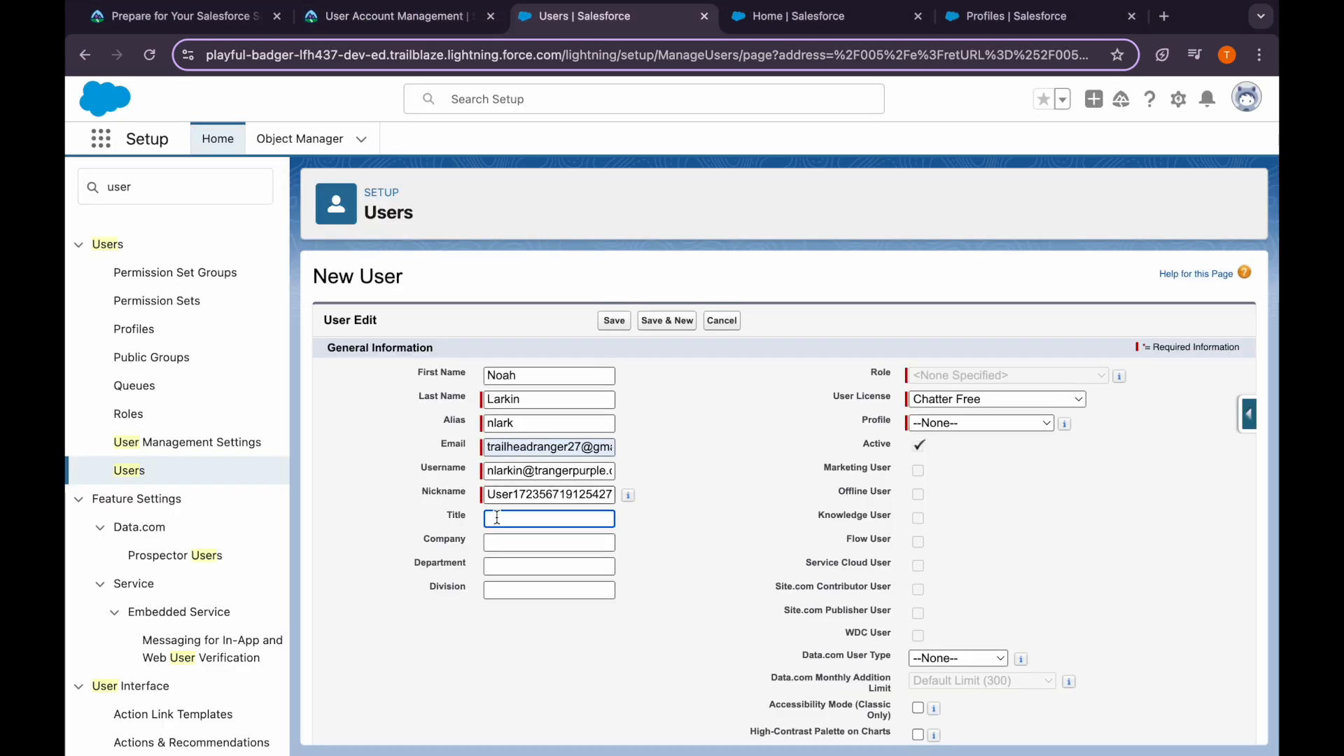
pyautogui.doubleClick(509, 494)
pyautogui.hotkey('ctrl', 'v')
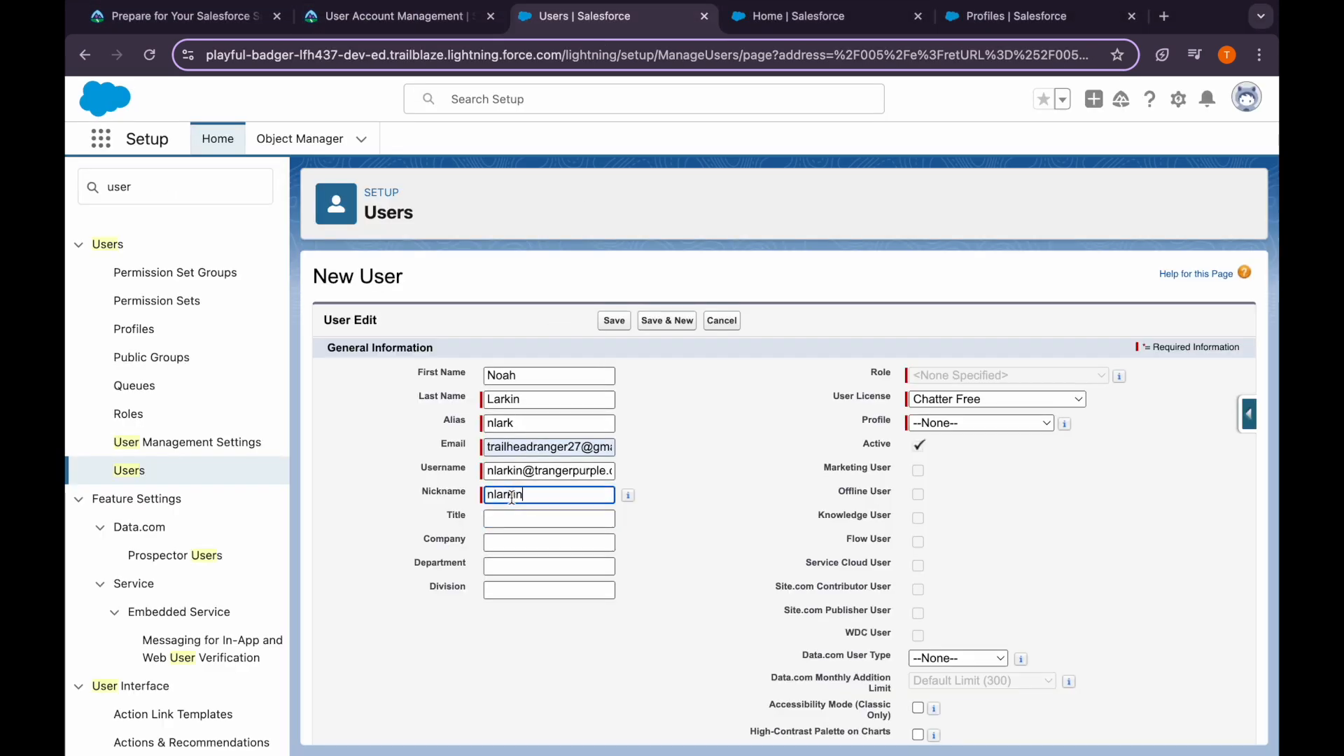
# Set the title to VP Services and the department to Customer Support
pyautogui.scroll(-1, 512, 497)
pyautogui.click(418, 27)
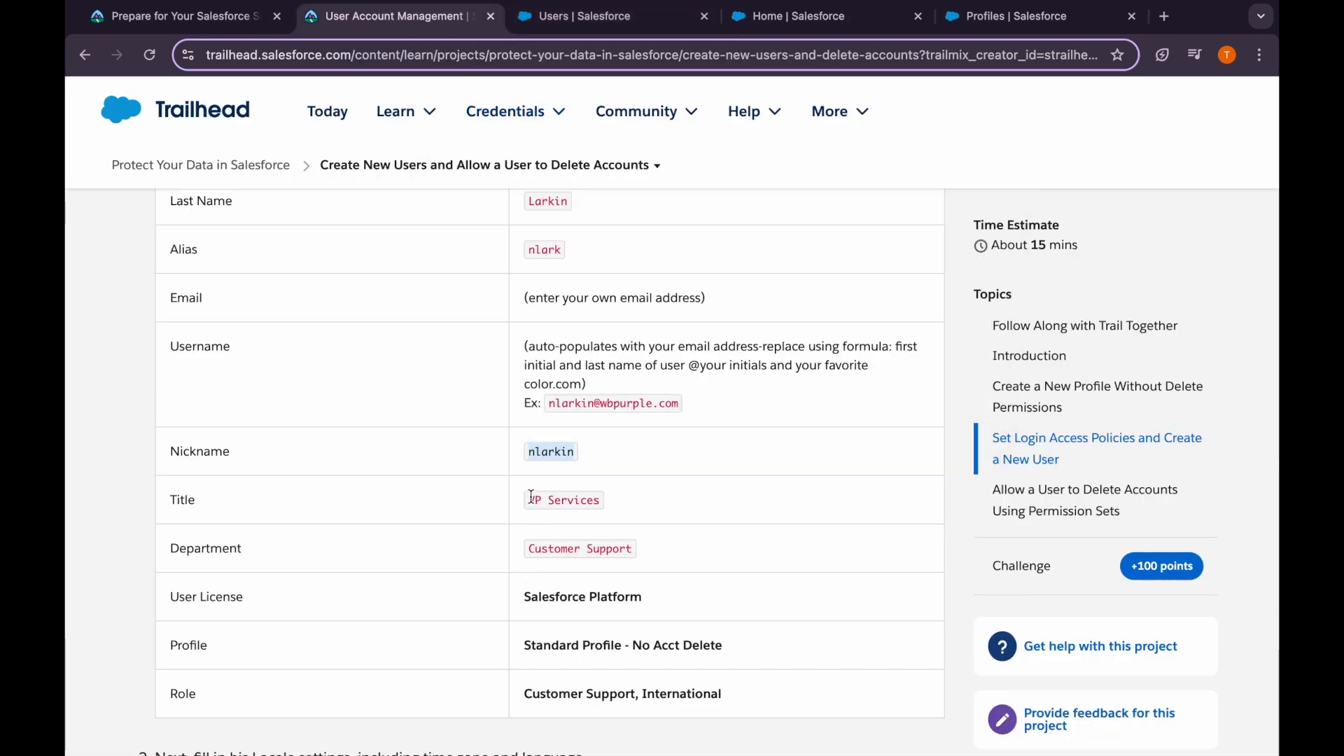
pyautogui.moveTo(532, 497); pyautogui.dragTo(600, 498)
pyautogui.hotkey('ctrl', 'c')
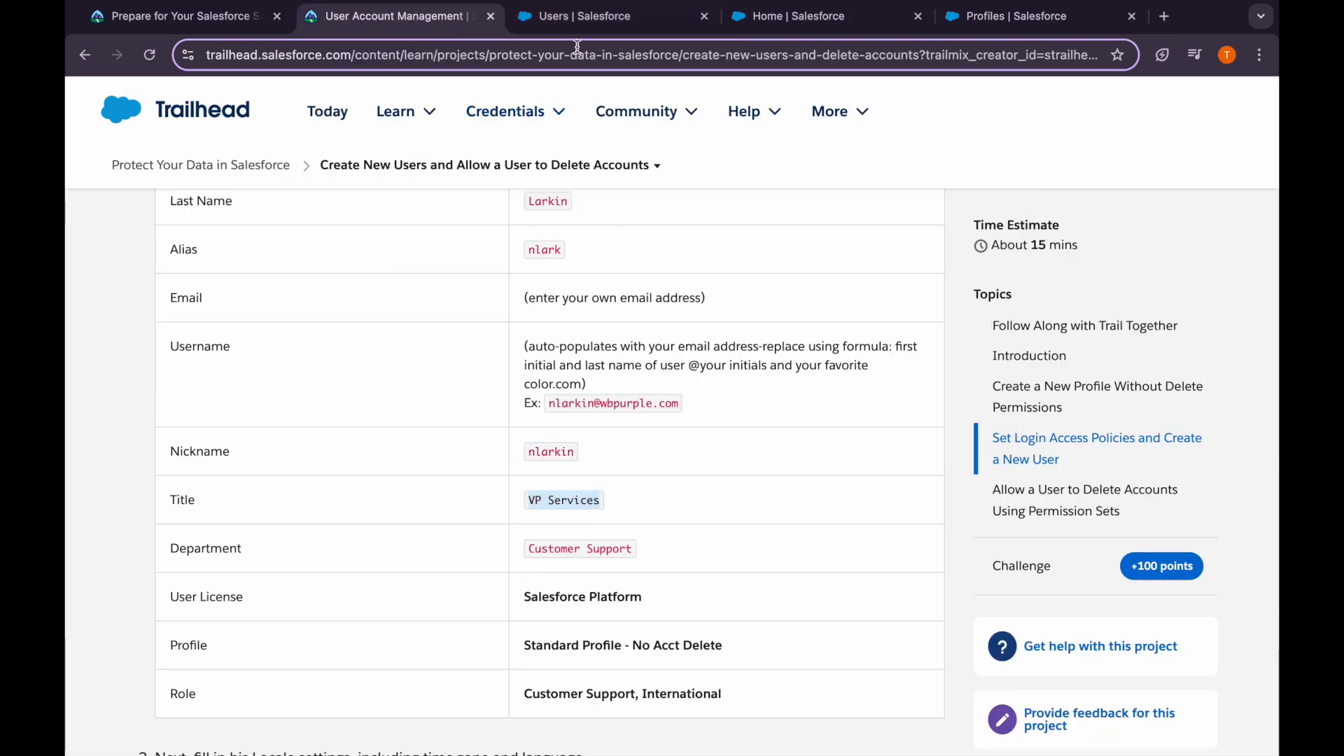
pyautogui.click(584, 15)
pyautogui.click(528, 463)
pyautogui.hotkey('ctrl', 'v')
pyautogui.click(522, 509)
pyautogui.write('Custome')
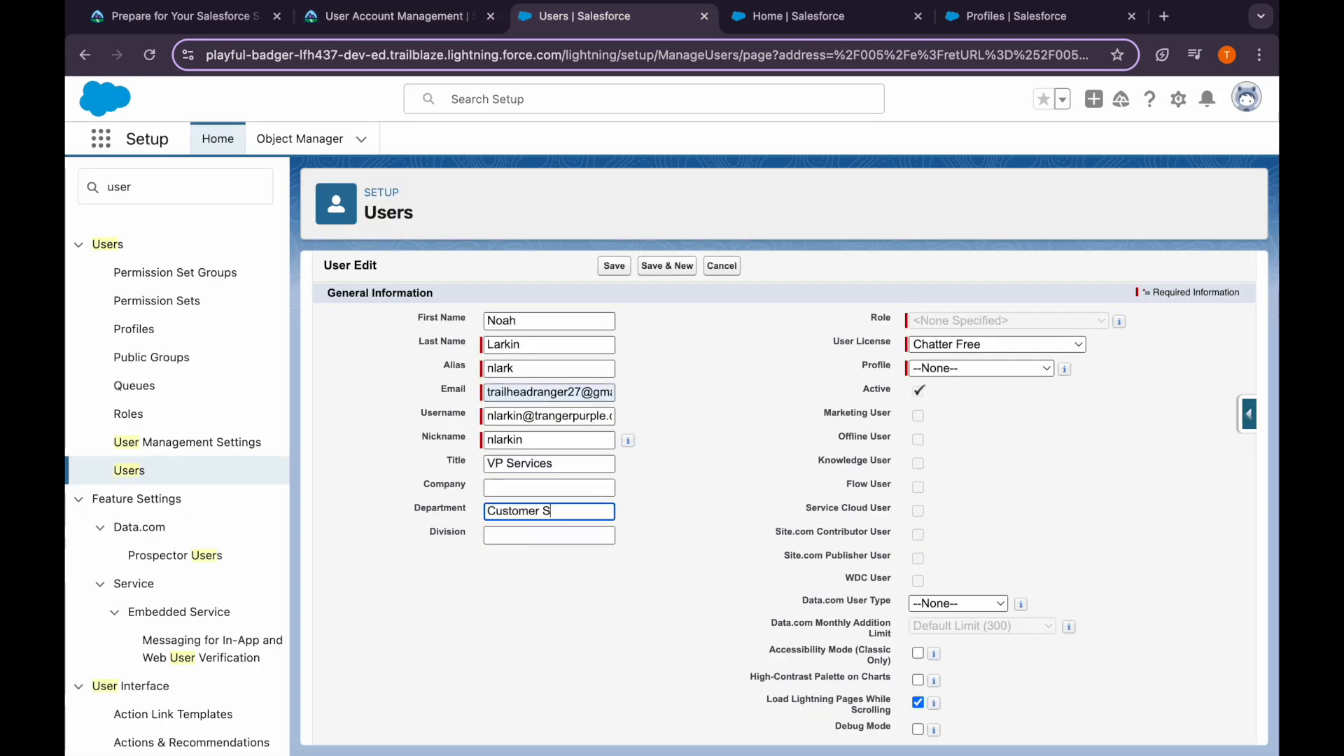
pyautogui.write('r Supprot')
pyautogui.press('BackSpace')
pyautogui.press('BackSpace')
pyautogui.press('BackSpace')
pyautogui.click(392, 16)
pyautogui.scroll(-3, 486, 455)
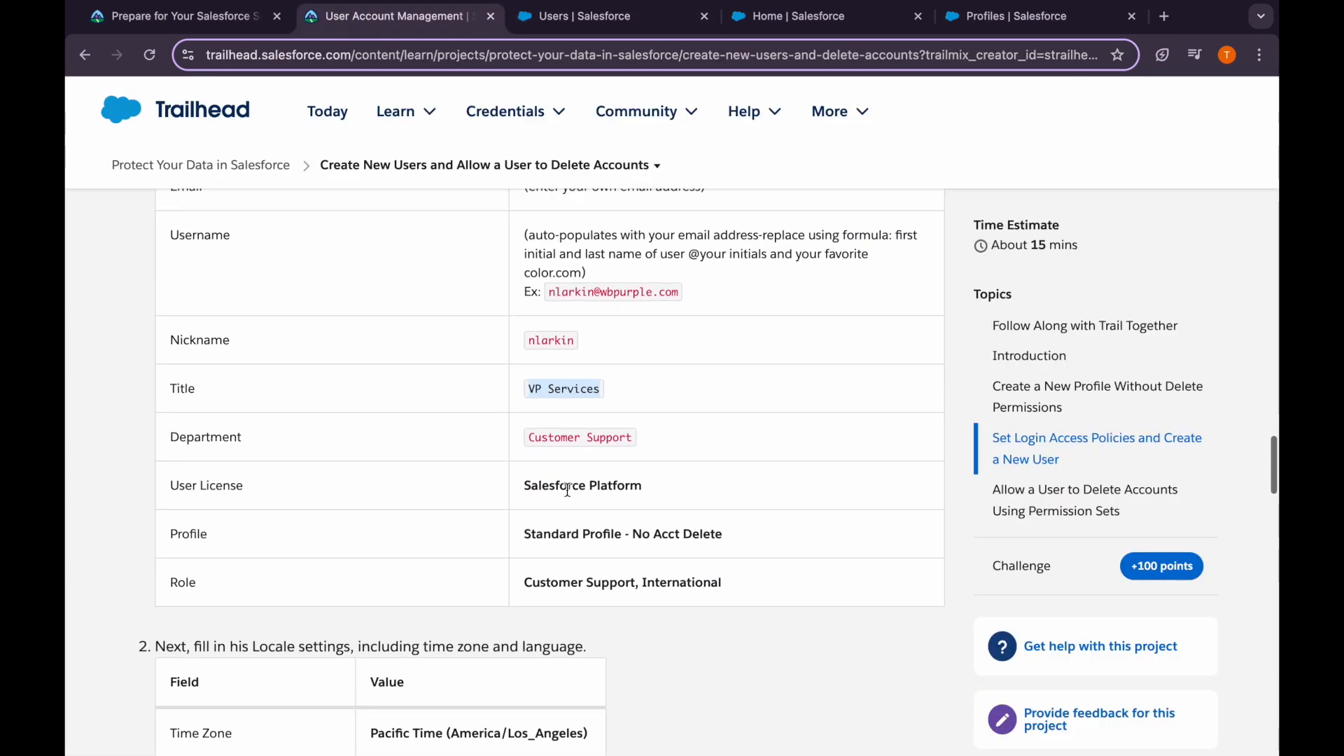
pyautogui.scroll(-1, 610, 532)
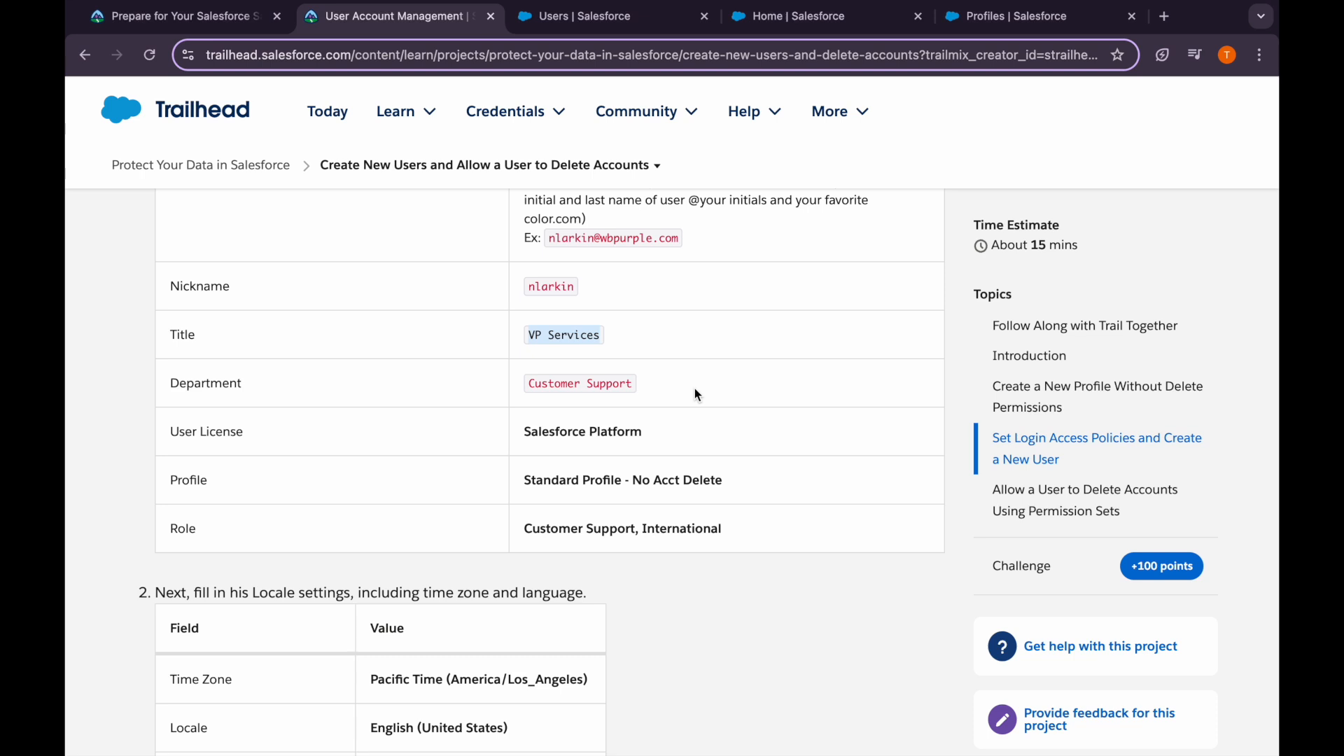
pyautogui.hotkey('ctrl', 'Tab')
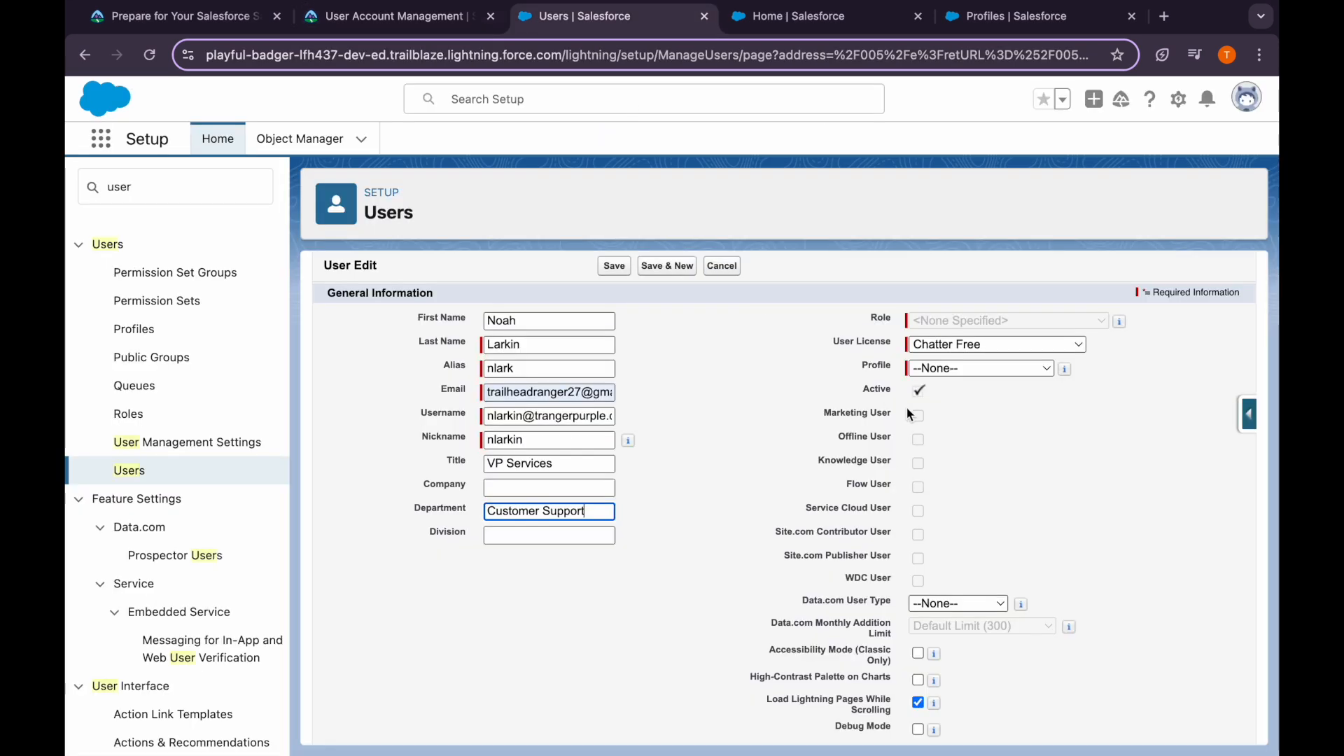
# Choose Salesforce Platform licence, Standard Profile - No Acct Delete, and role Customer Support, International
pyautogui.click(945, 346)
pyautogui.click(949, 482)
pyautogui.click(933, 371)
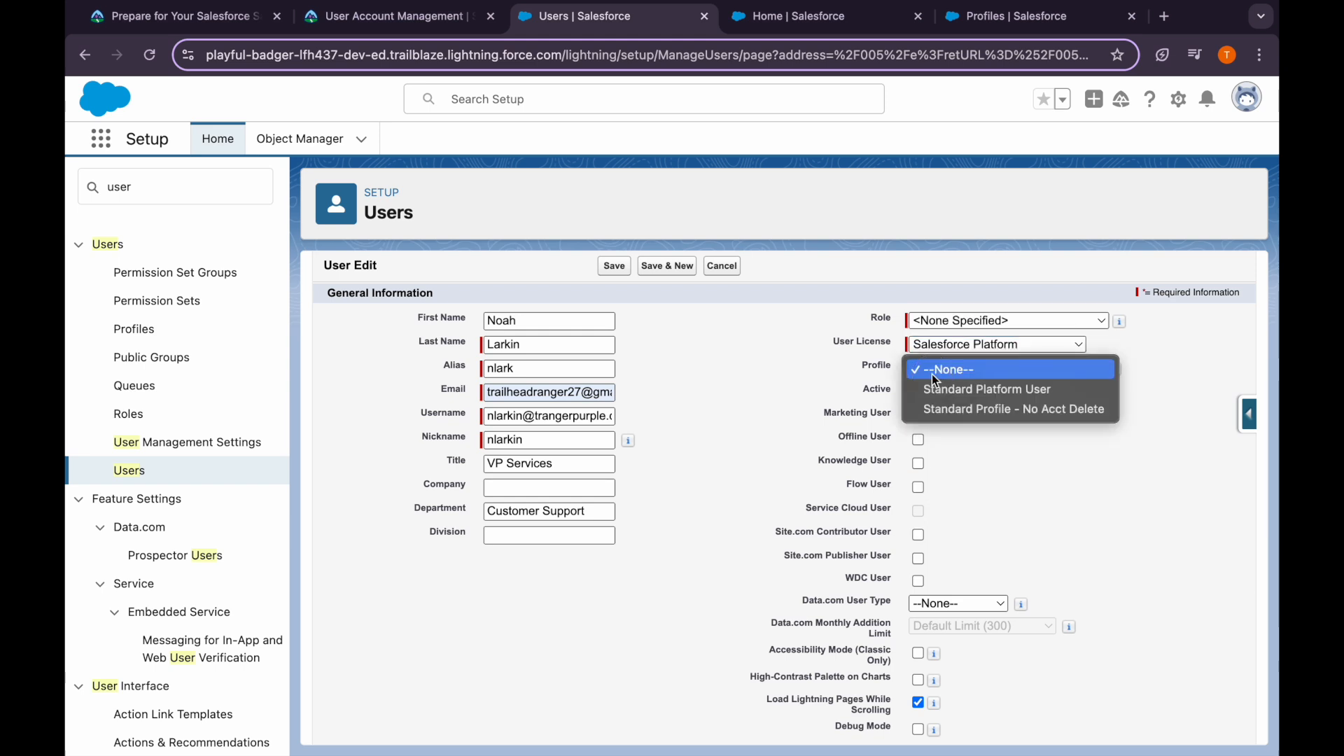
pyautogui.click(946, 408)
pyautogui.click(937, 321)
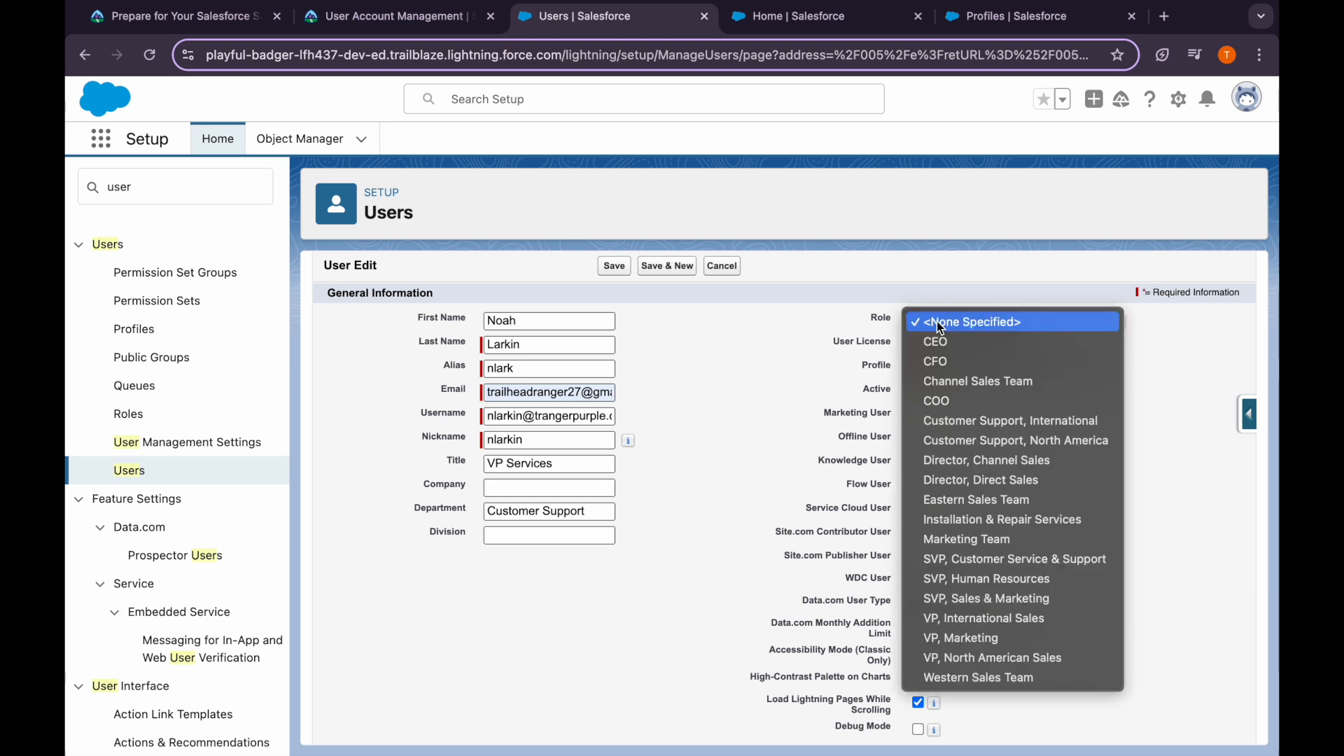
pyautogui.click(975, 421)
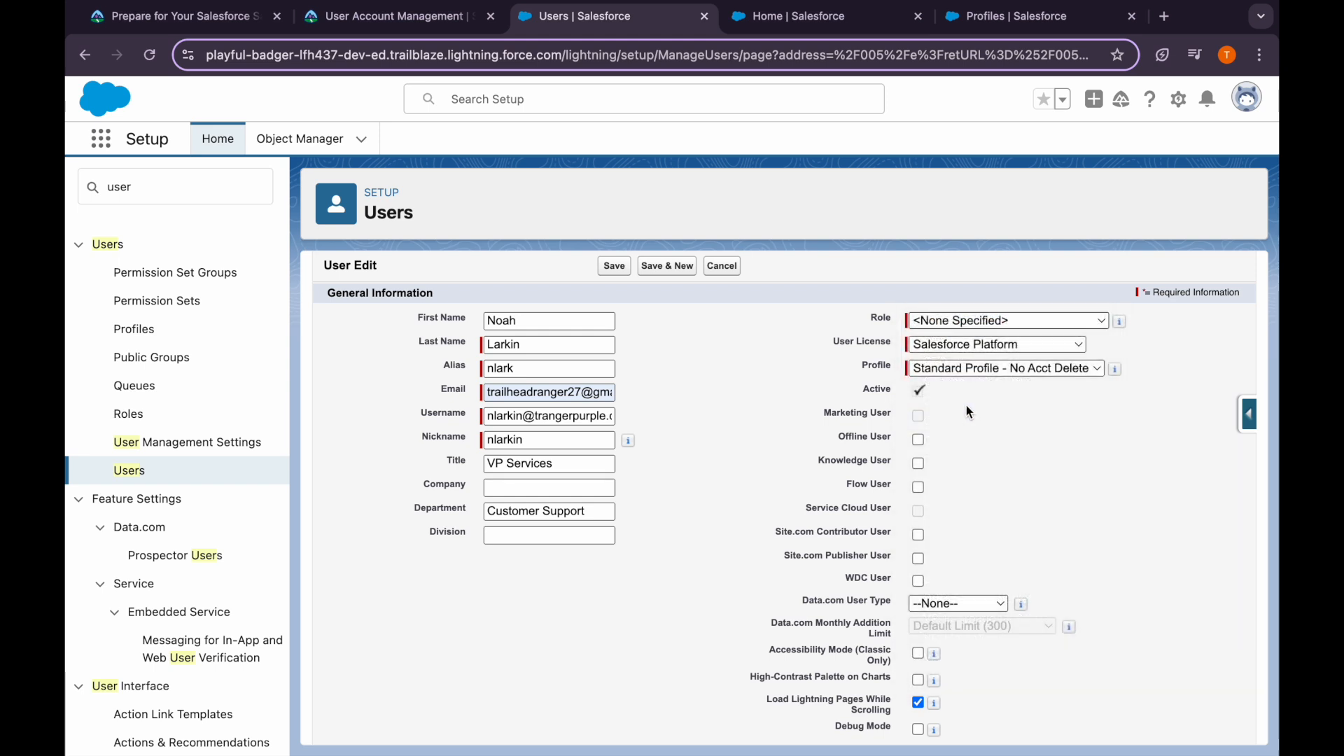
# Set the user's locale to English (United States)
pyautogui.click(365, 28)
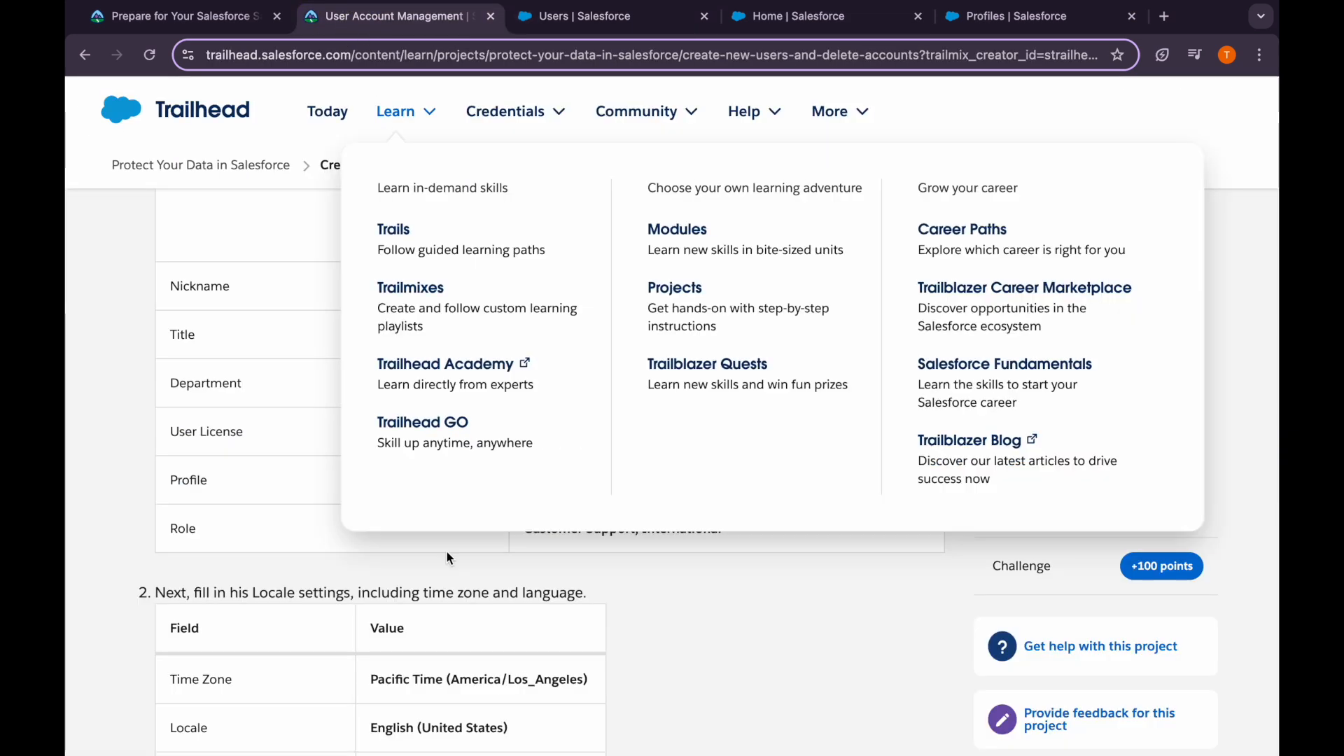
pyautogui.scroll(-4, 447, 552)
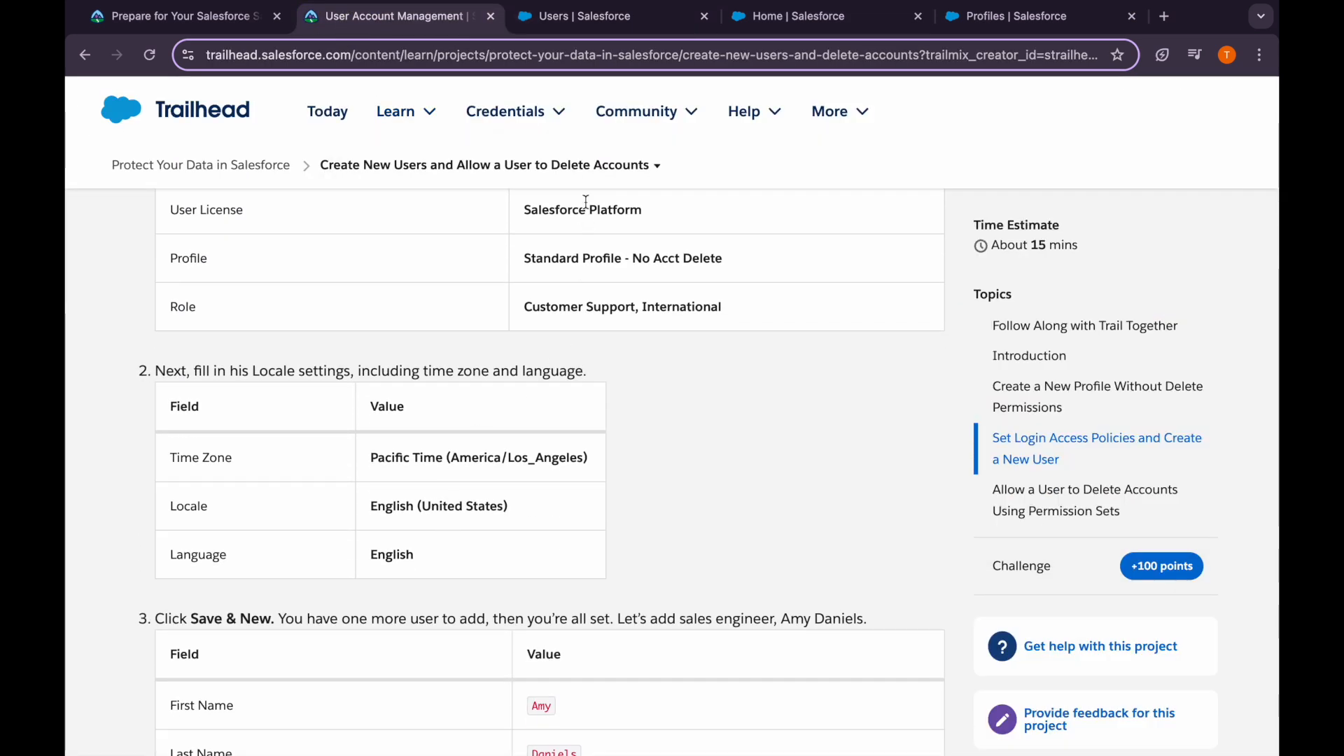
pyautogui.click(547, 16)
pyautogui.scroll(-5, 555, 491)
pyautogui.click(555, 531)
pyautogui.scroll(-5, 595, 630)
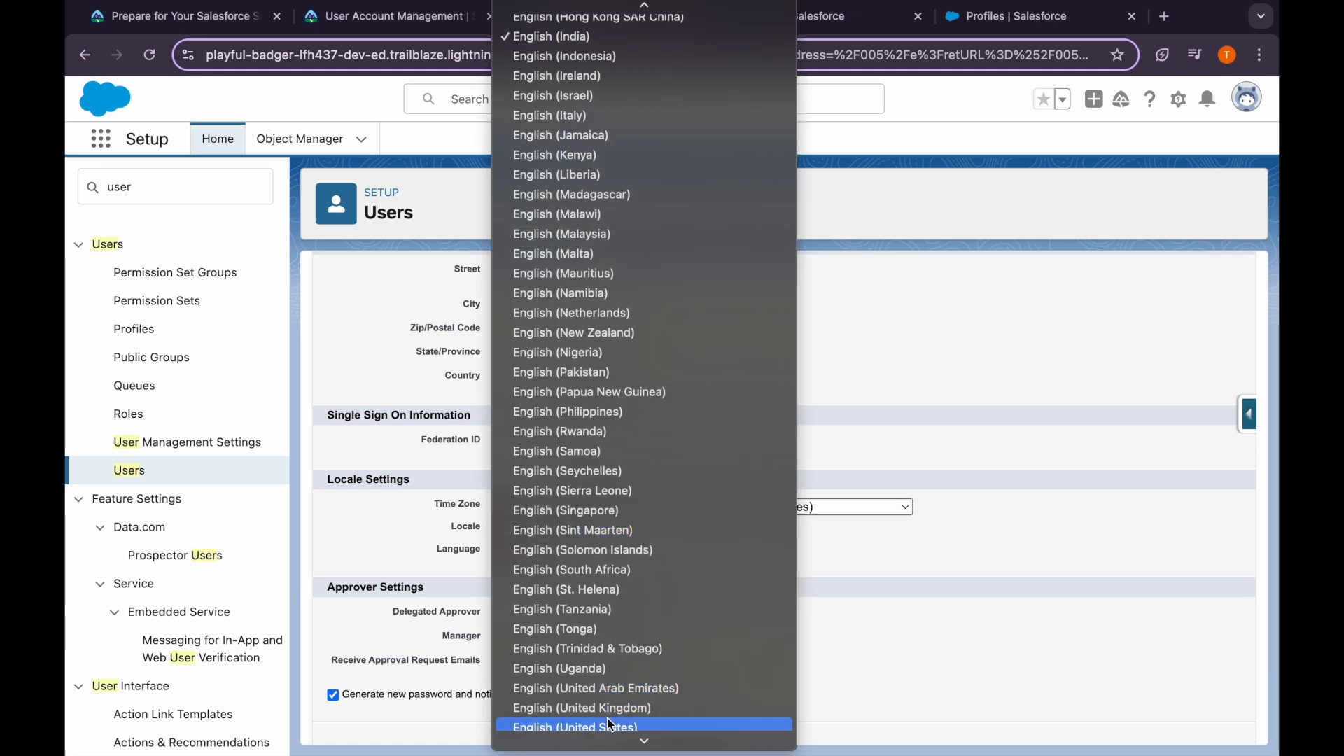
pyautogui.scroll(-2, 606, 722)
pyautogui.click(585, 670)
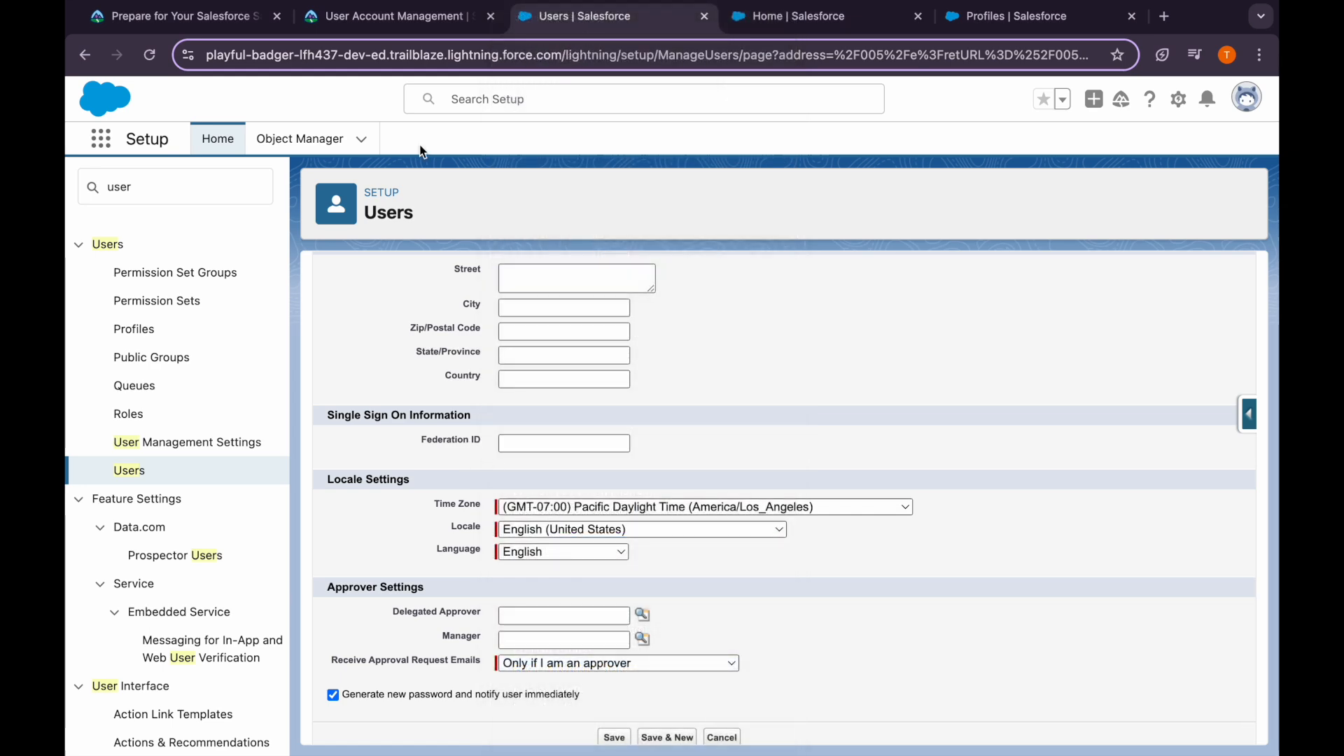
# Double-check the instructions, then save the user with Save & New
pyautogui.click(399, 16)
pyautogui.scroll(-3, 444, 429)
pyautogui.scroll(-2, 443, 430)
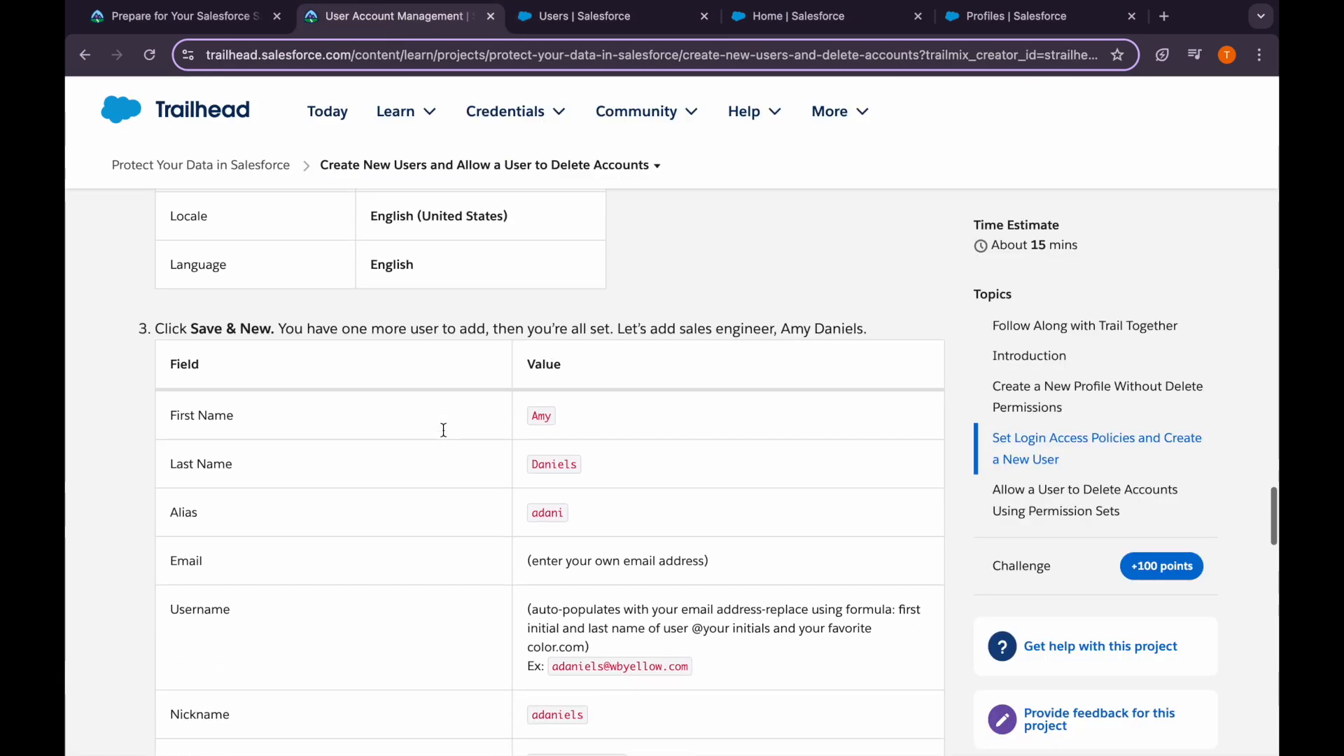
pyautogui.click(569, 17)
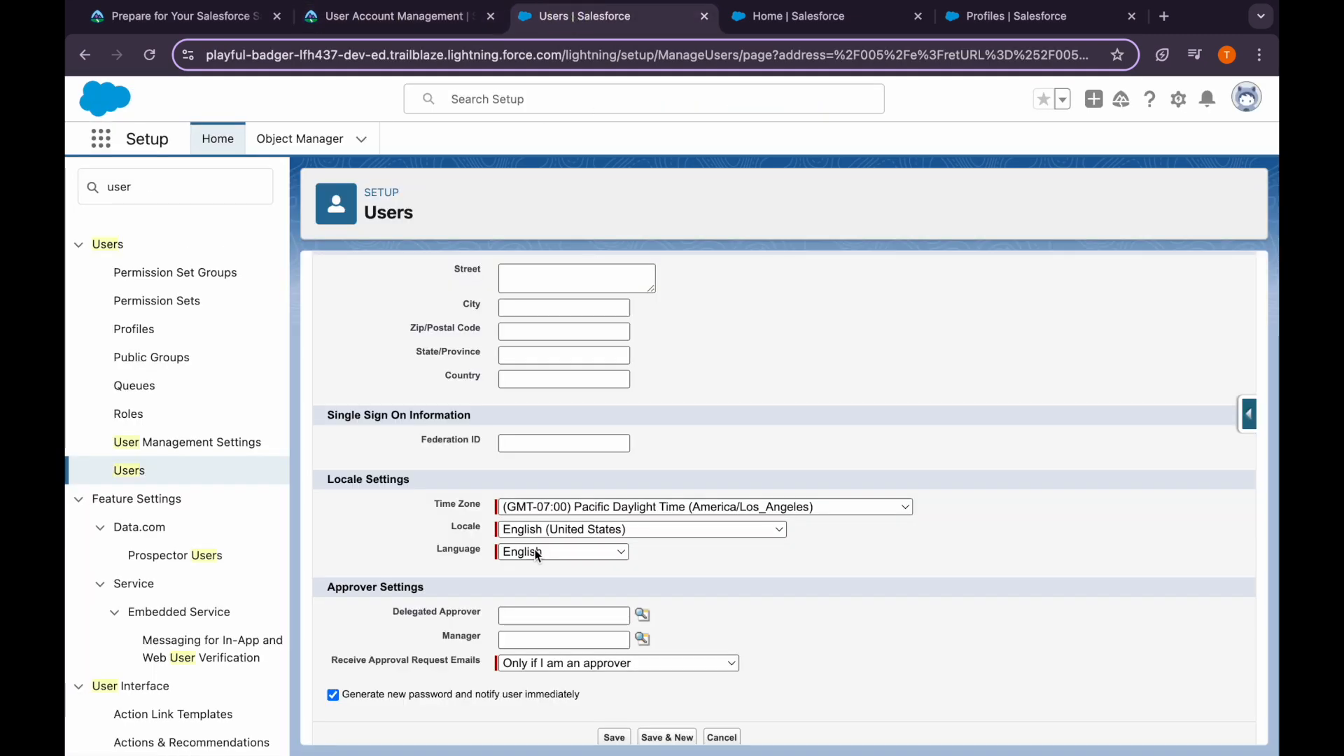
pyautogui.scroll(10, 630, 455)
pyautogui.click(667, 321)
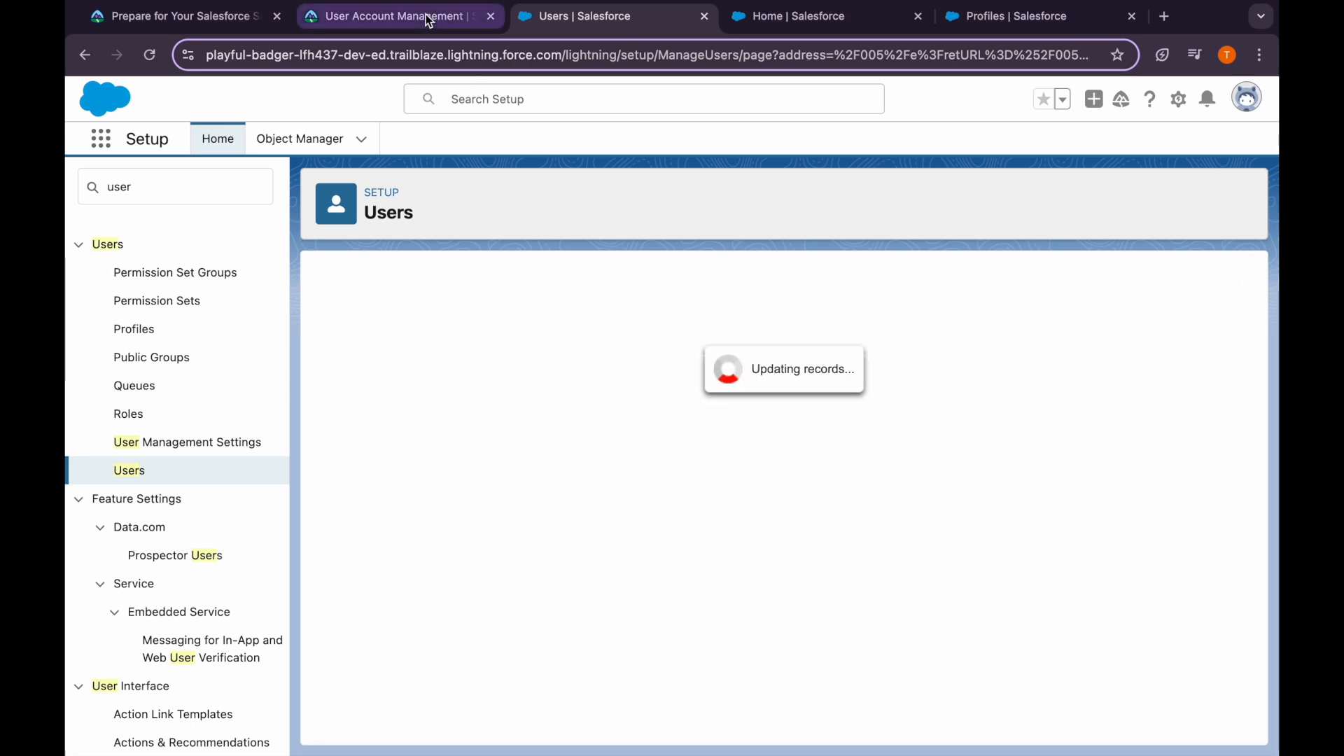
# Enter the next user's first name and begin the last name
pyautogui.click(424, 15)
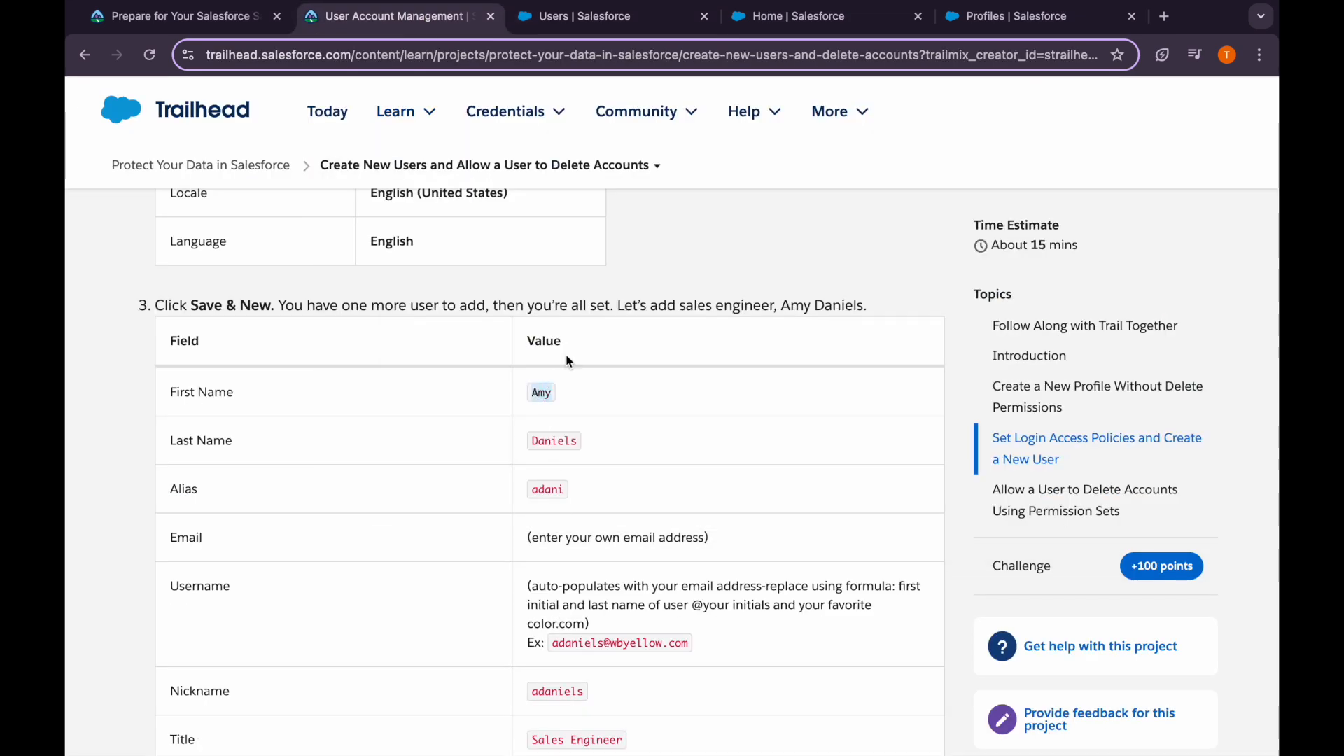
pyautogui.click(567, 17)
pyautogui.click(509, 378)
pyautogui.press('Tab')
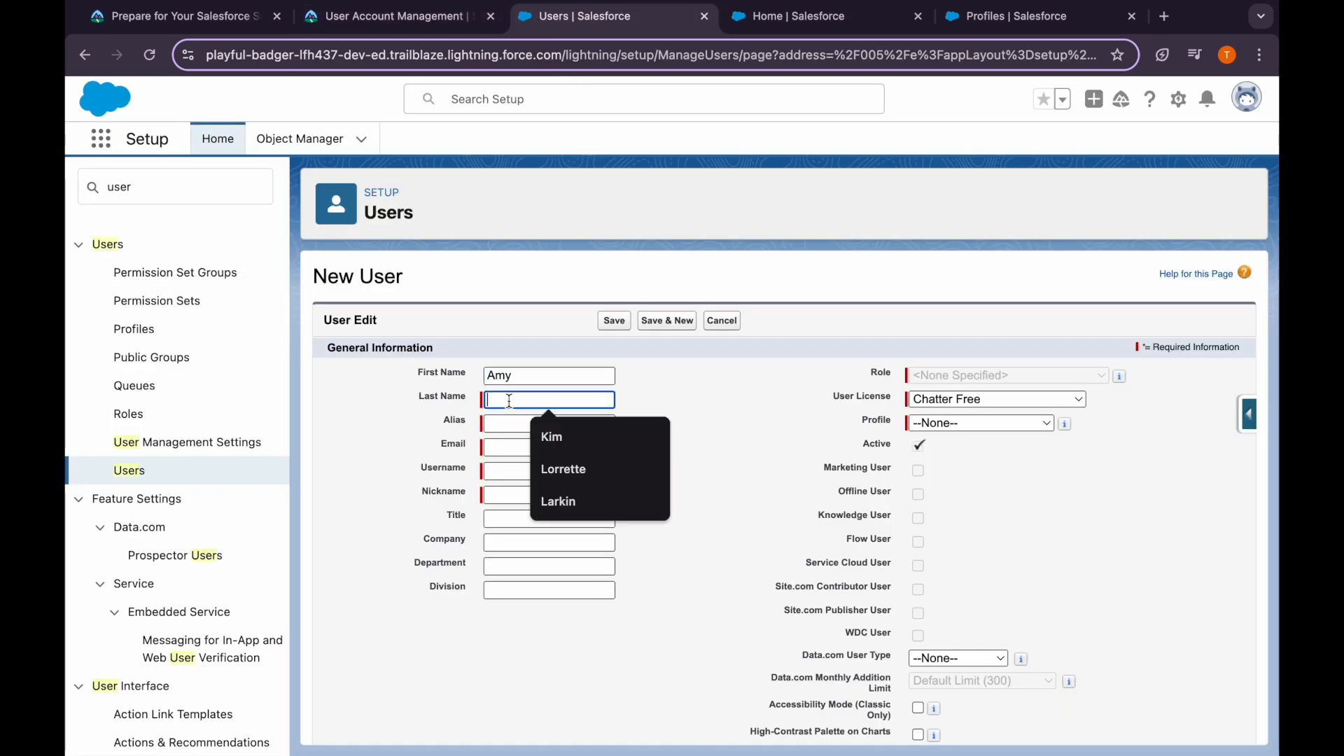
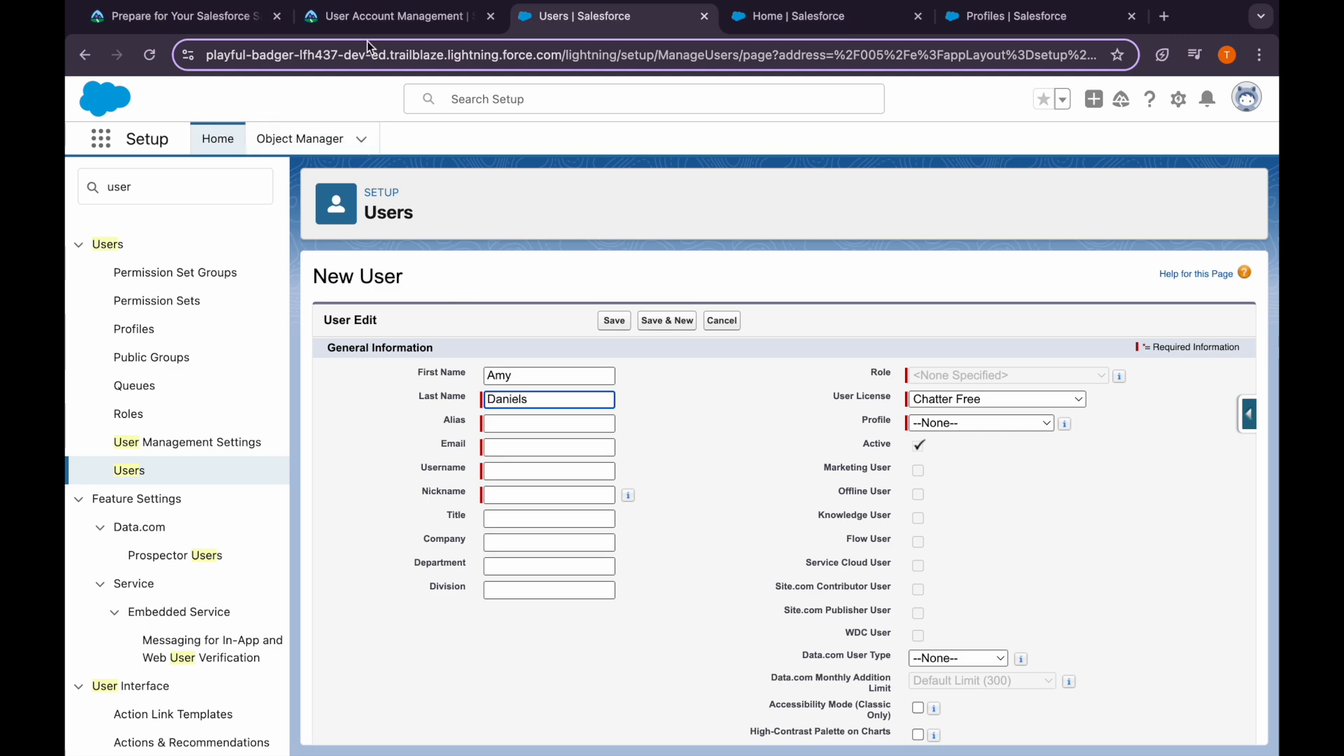
# Fill the email from autofill and retype the nickname in the user's initials format
pyautogui.click(378, 16)
pyautogui.scroll(-2, 460, 389)
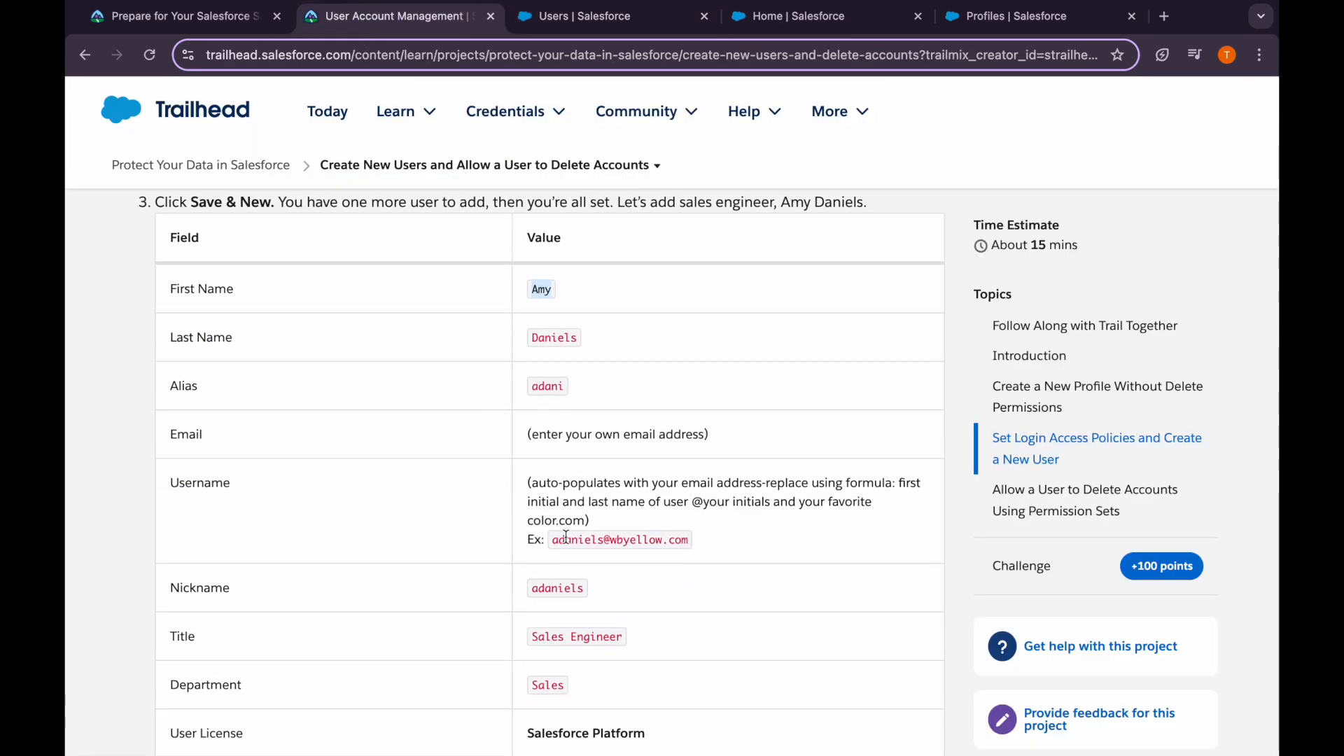
pyautogui.click(578, 16)
pyautogui.click(535, 447)
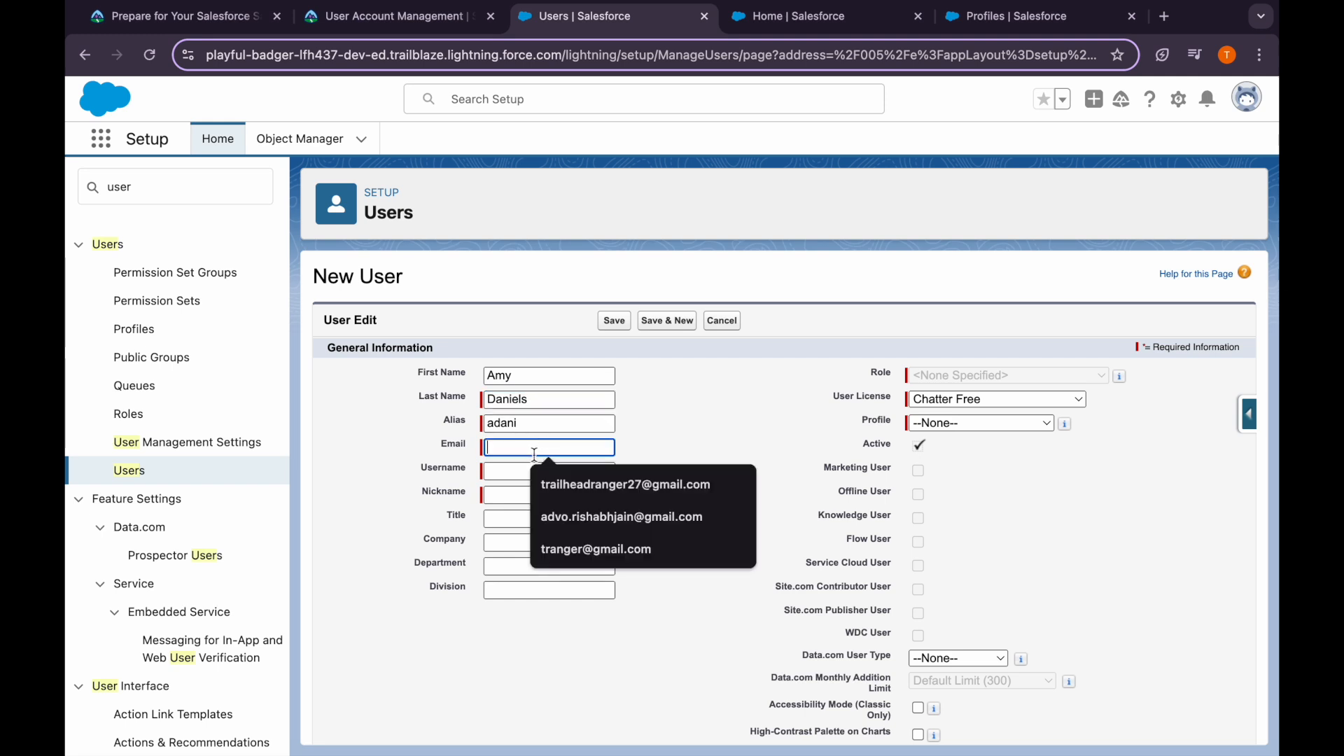
pyautogui.click(535, 483)
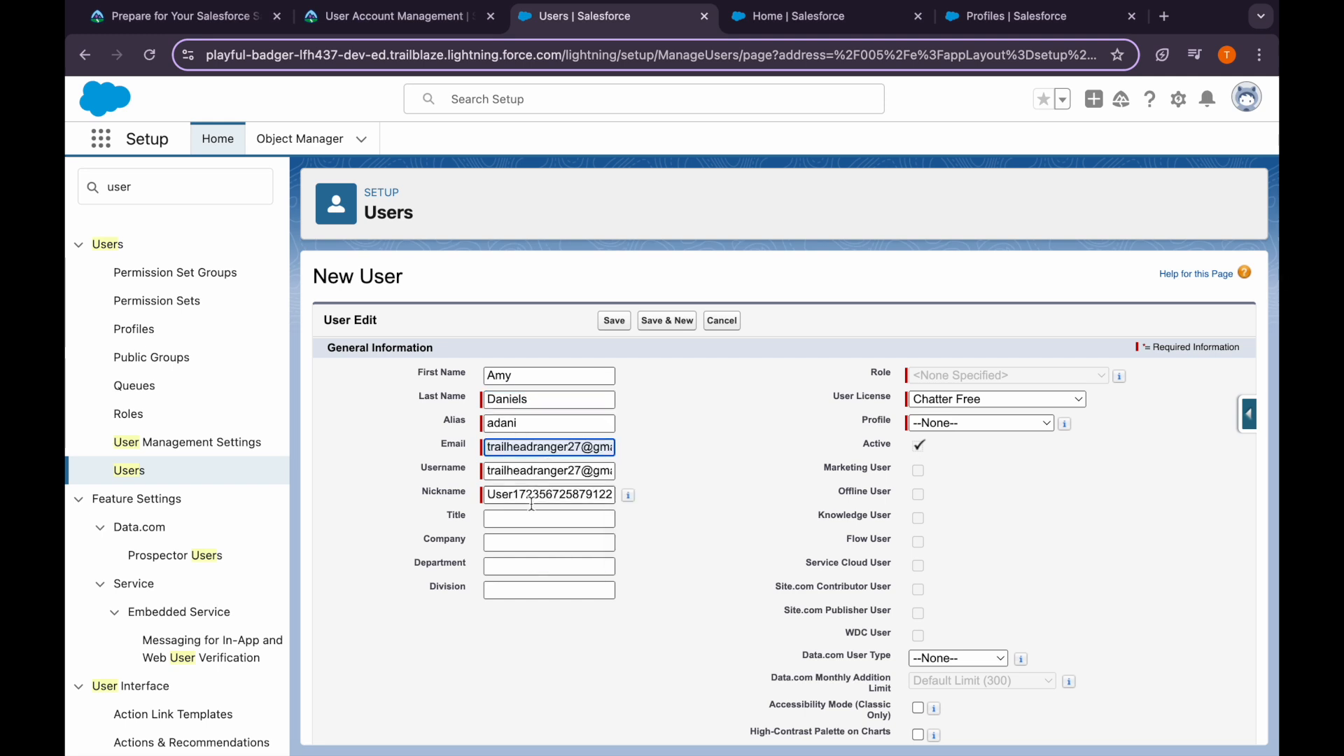
pyautogui.click(531, 516)
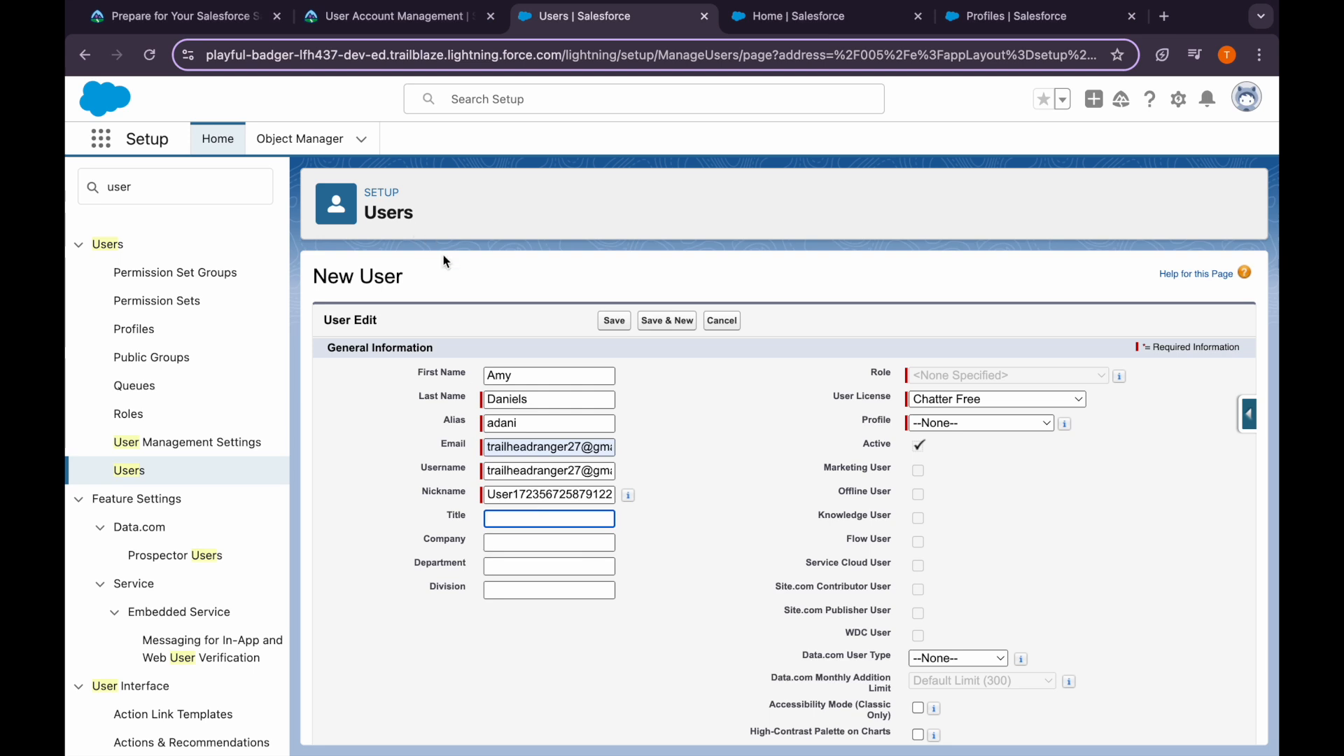
pyautogui.doubleClick(515, 495)
pyautogui.press('BackSpace')
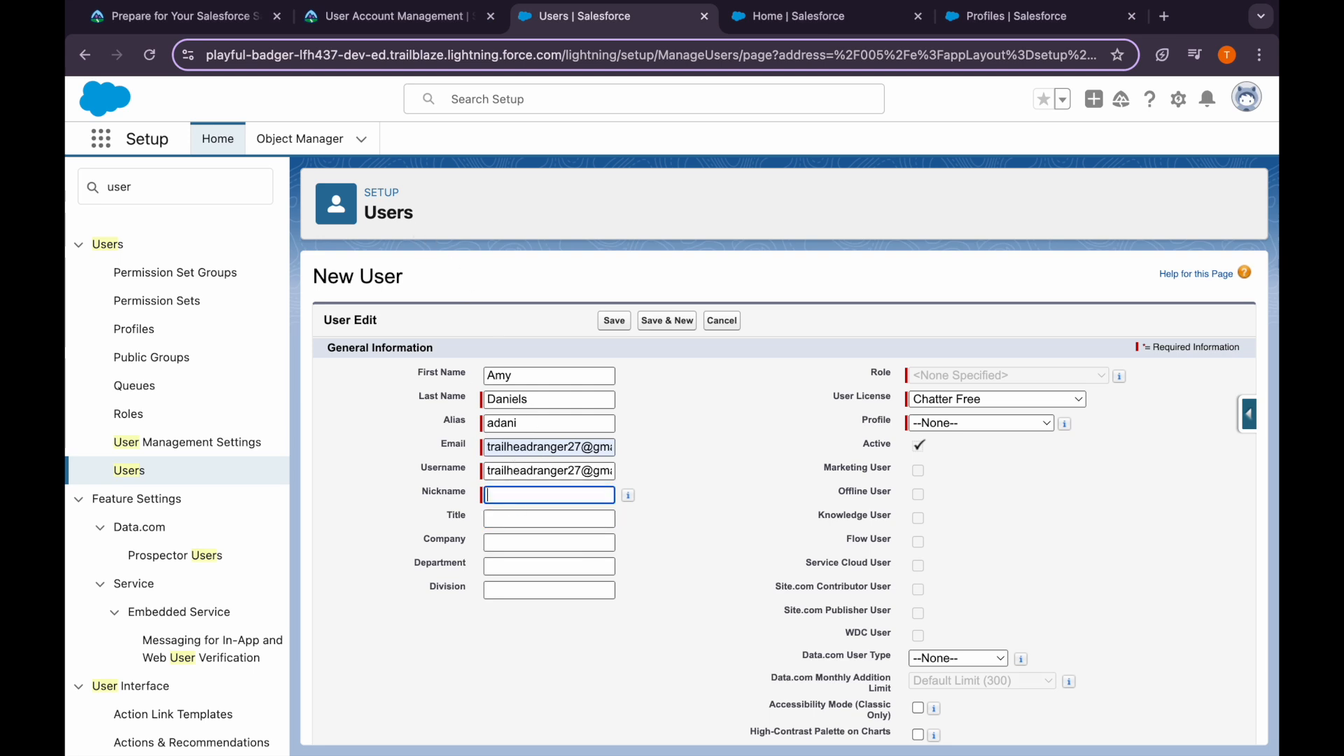
# Set the title to Sales Engineer and the department to Sales
pyautogui.click(385, 17)
pyautogui.scroll(-3, 519, 507)
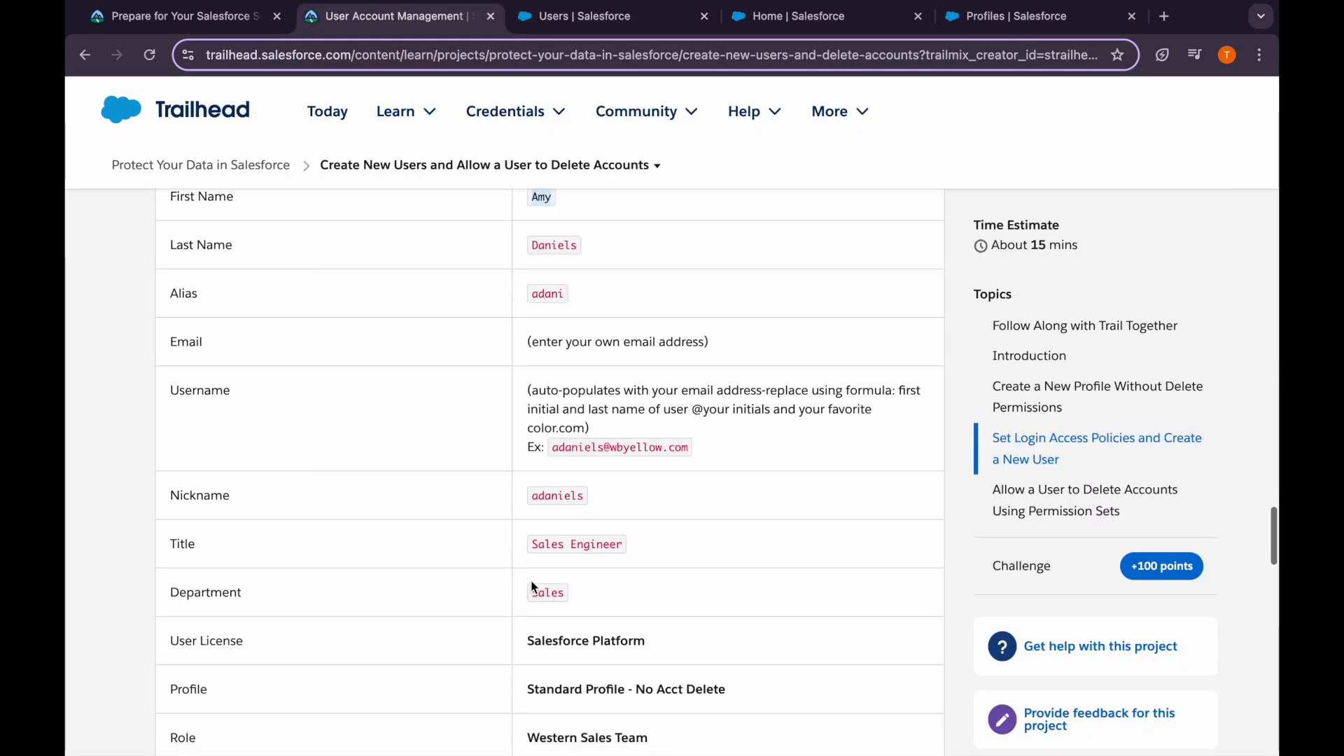
pyautogui.moveTo(530, 549); pyautogui.dragTo(627, 547)
pyautogui.hotkey('ctrl', 'c')
pyautogui.click(518, 17)
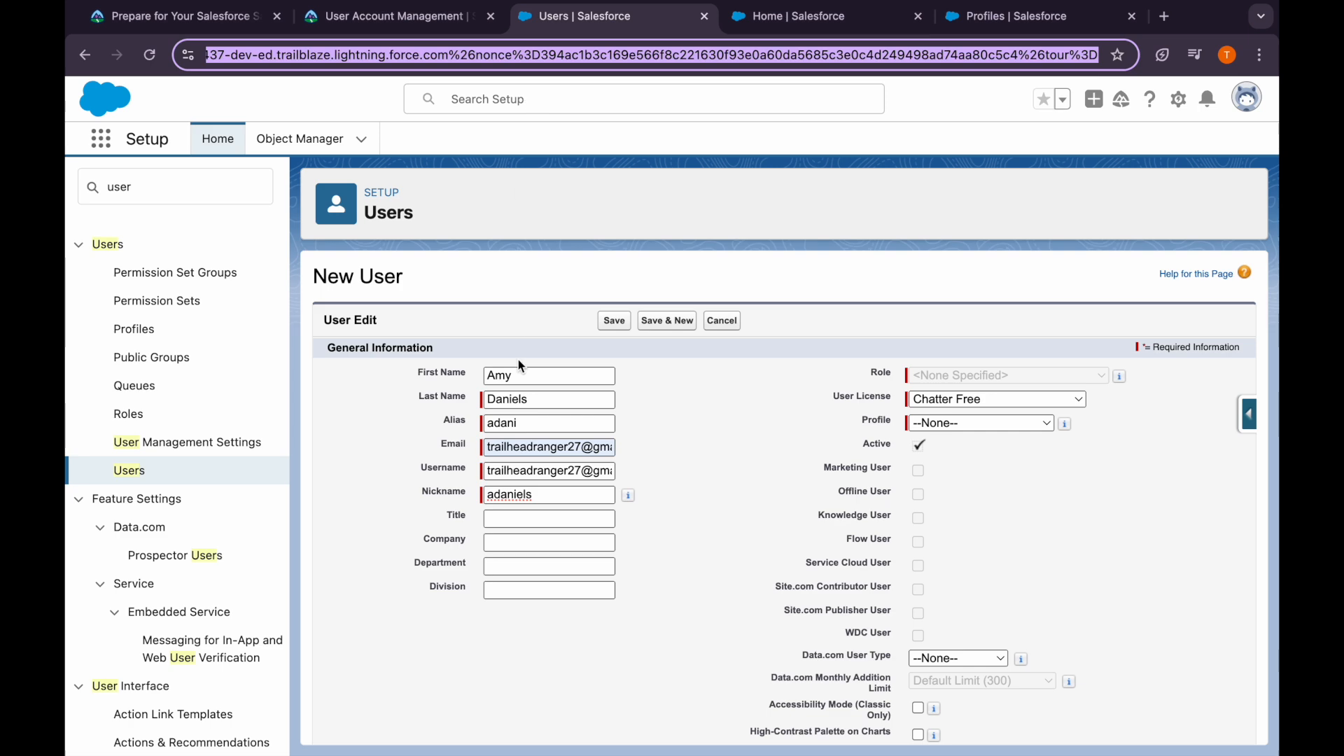
pyautogui.click(518, 522)
pyautogui.hotkey('ctrl', 'v')
pyautogui.click(518, 564)
pyautogui.write('S')
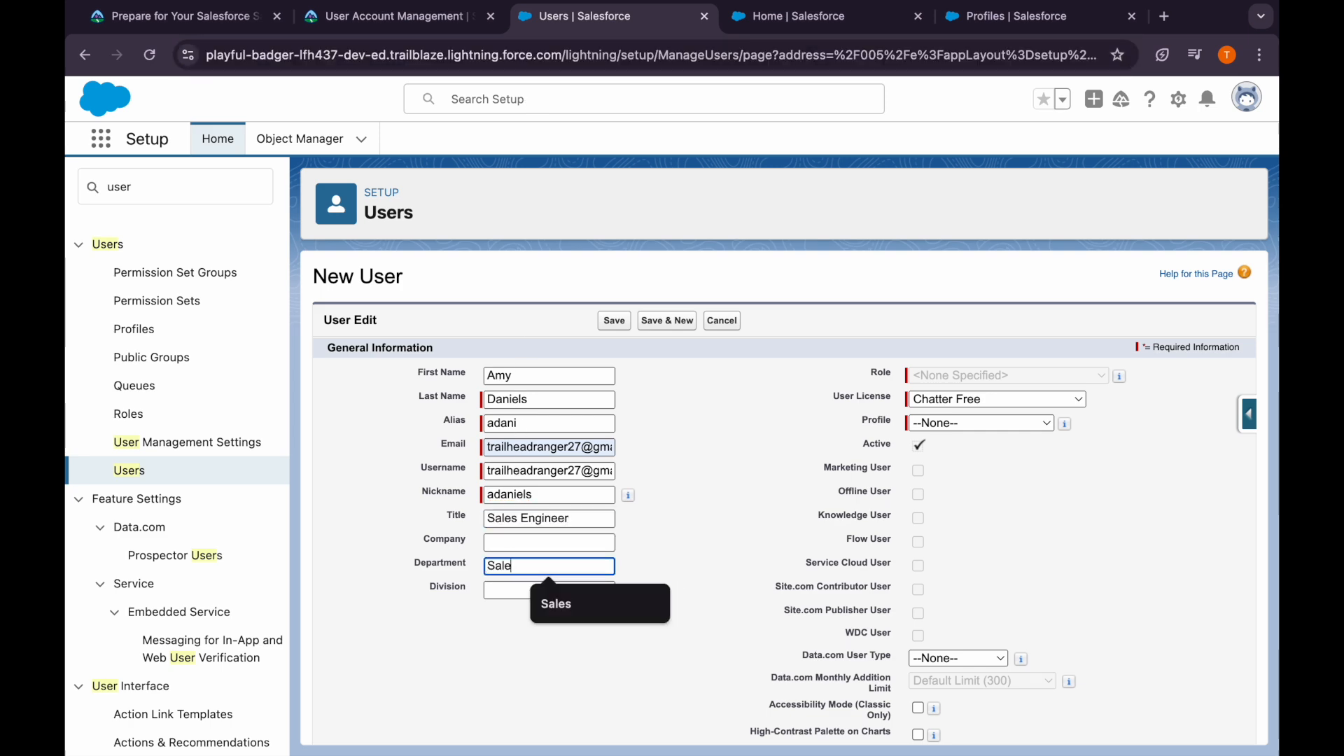
pyautogui.write('ale')
pyautogui.click(523, 599)
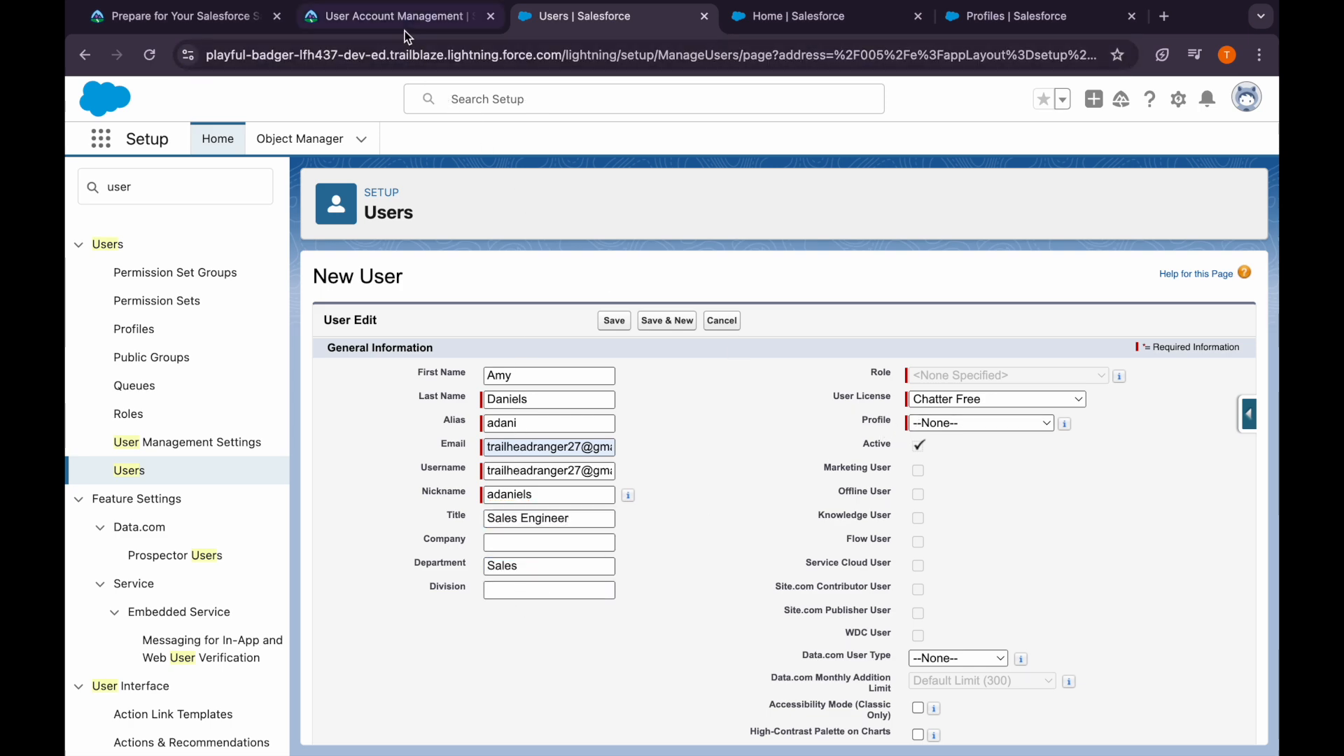
pyautogui.click(404, 31)
pyautogui.scroll(-5, 616, 490)
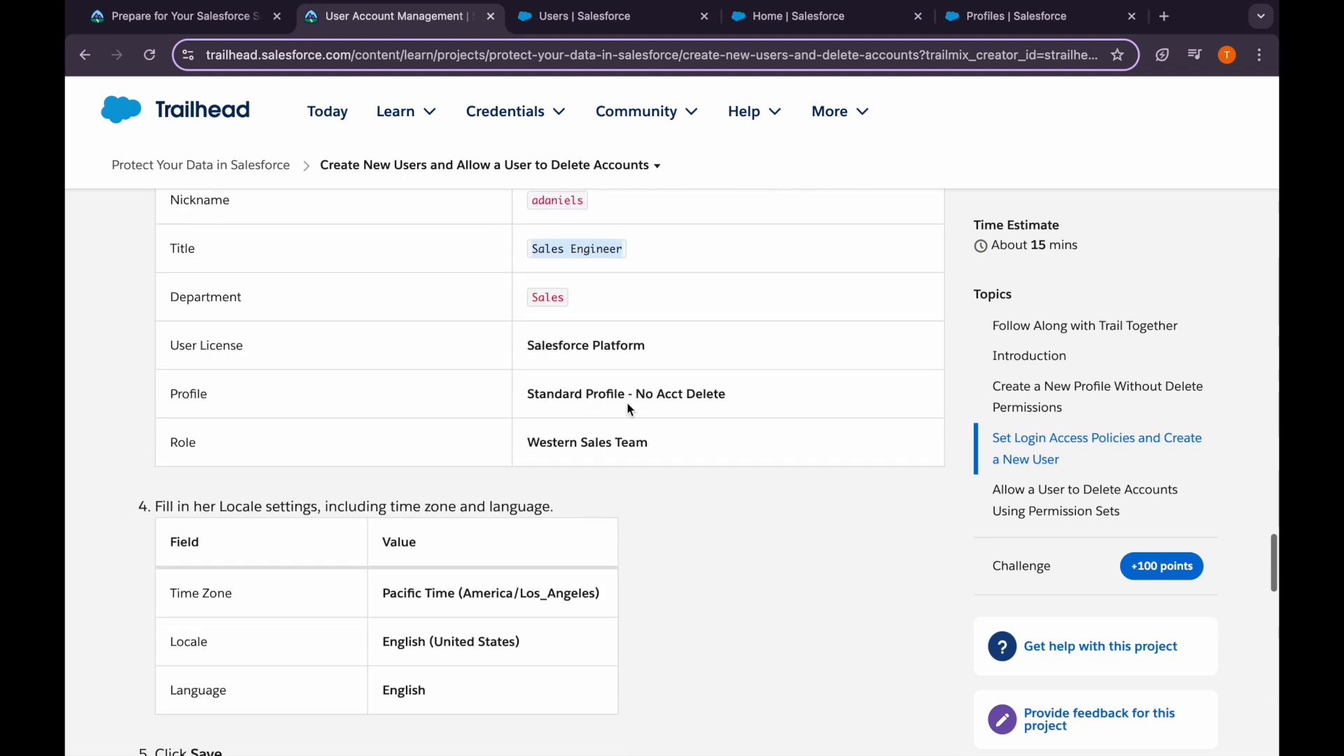
pyautogui.click(616, 21)
# Choose Salesforce Platform licence, Standard Profile - No Acct Delete, and role Western Sales Team
pyautogui.click(938, 399)
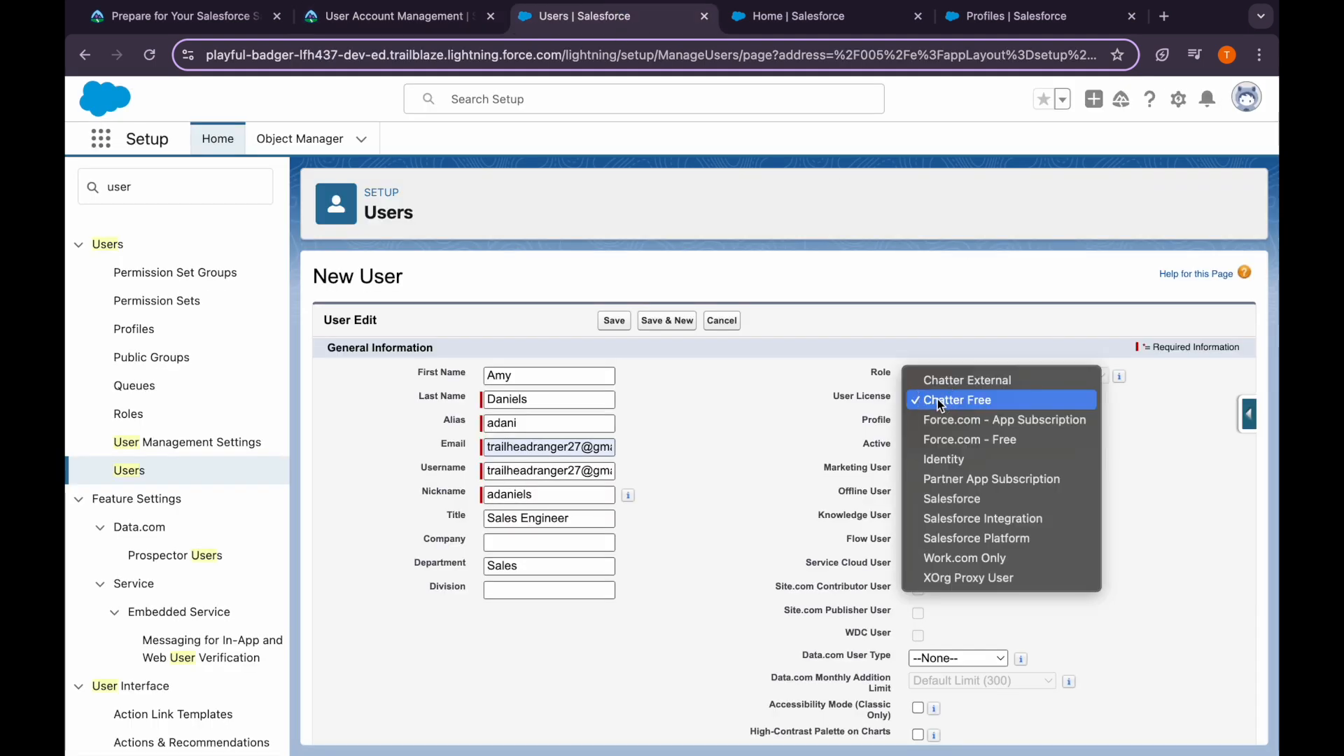
pyautogui.press('Escape')
pyautogui.click(939, 423)
pyautogui.click(949, 466)
pyautogui.click(946, 374)
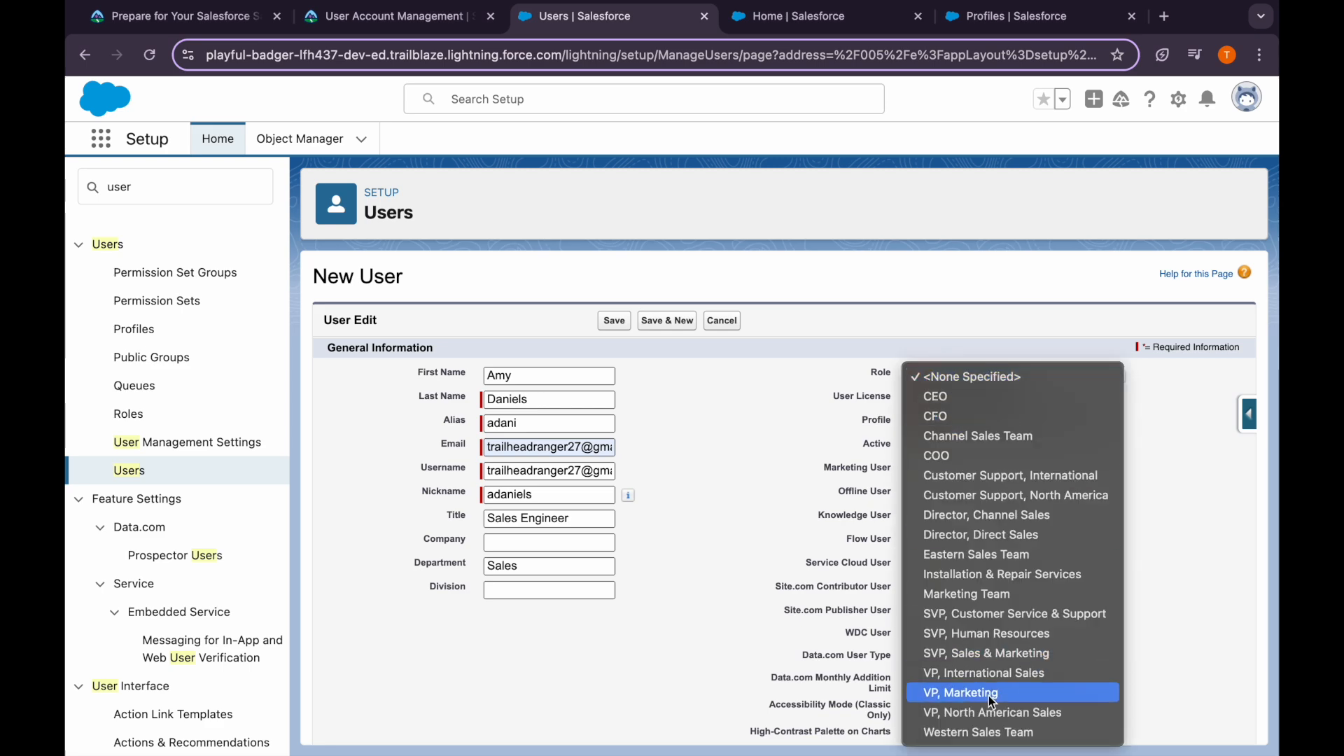
pyautogui.click(995, 732)
# Set the locale to English (United States) and save the user
pyautogui.click(448, 17)
pyautogui.scroll(-4, 591, 579)
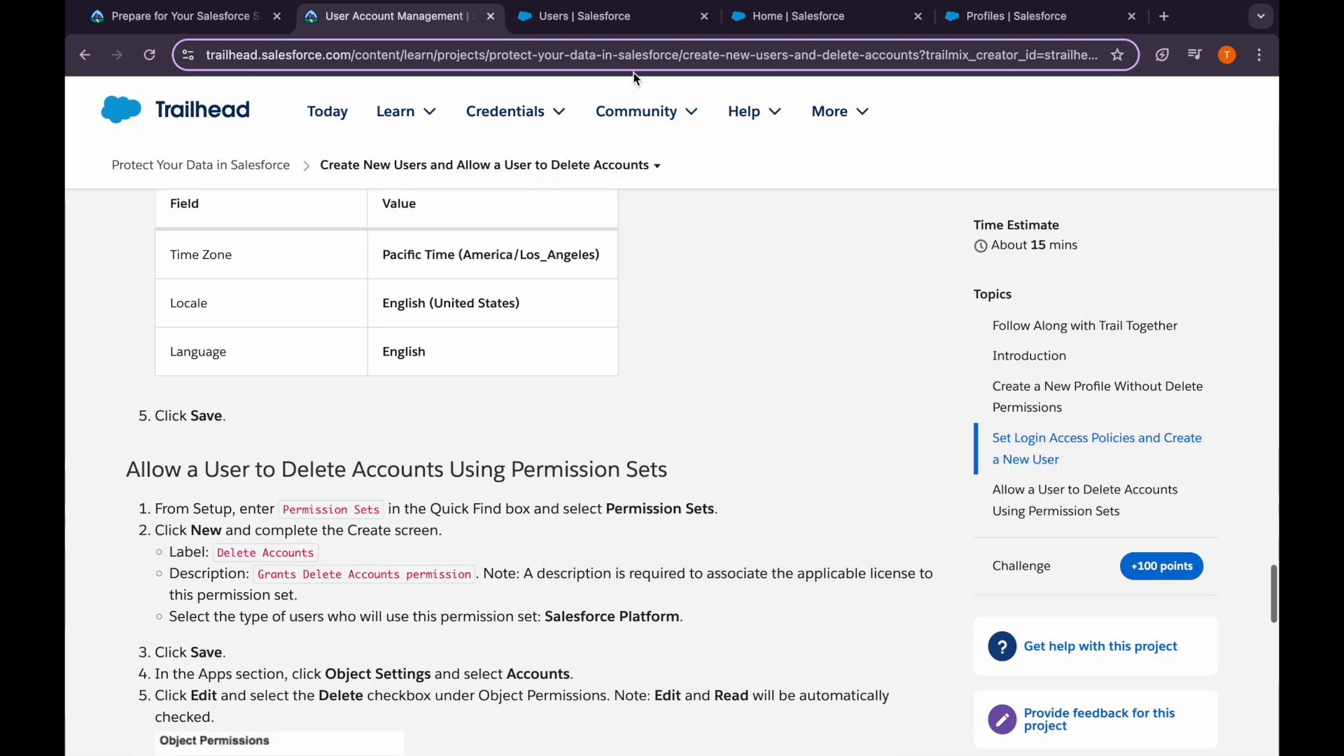
pyautogui.click(602, 16)
pyautogui.scroll(-5, 595, 571)
pyautogui.scroll(-2, 597, 581)
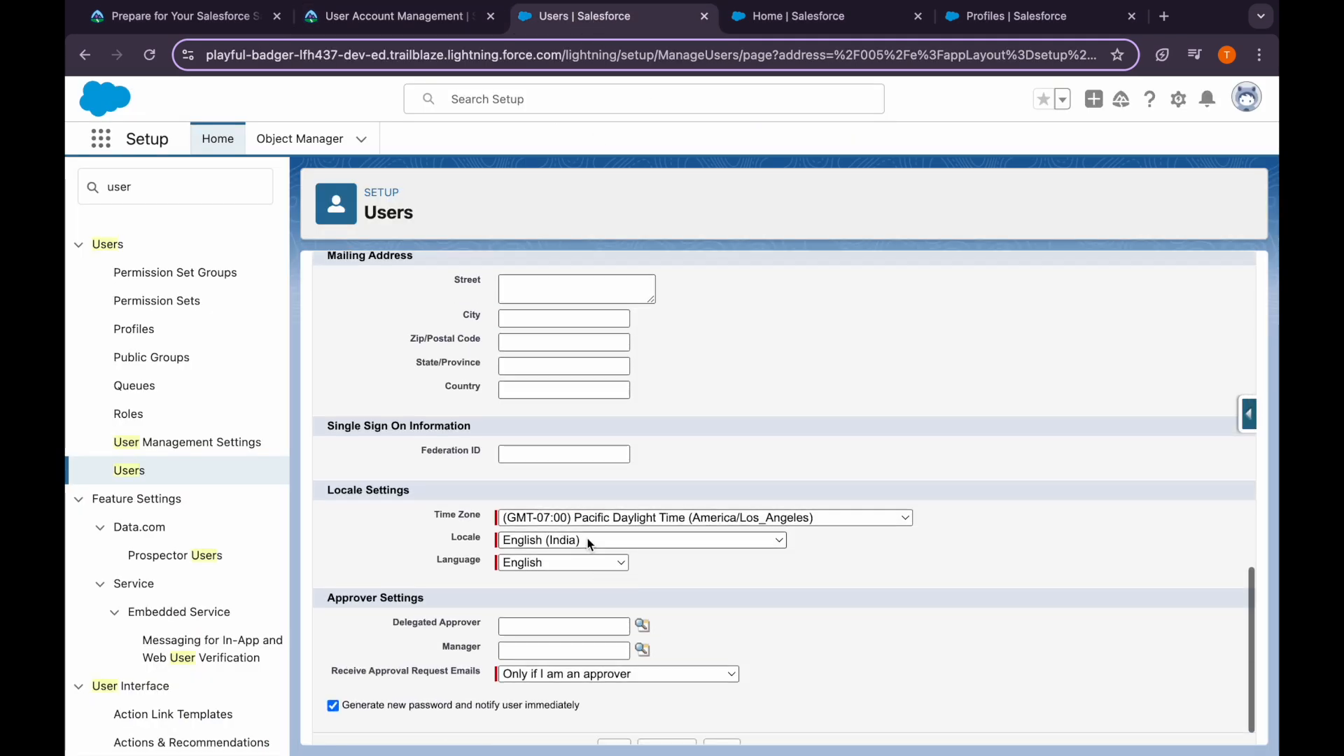
pyautogui.click(586, 538)
pyautogui.scroll(-3, 599, 678)
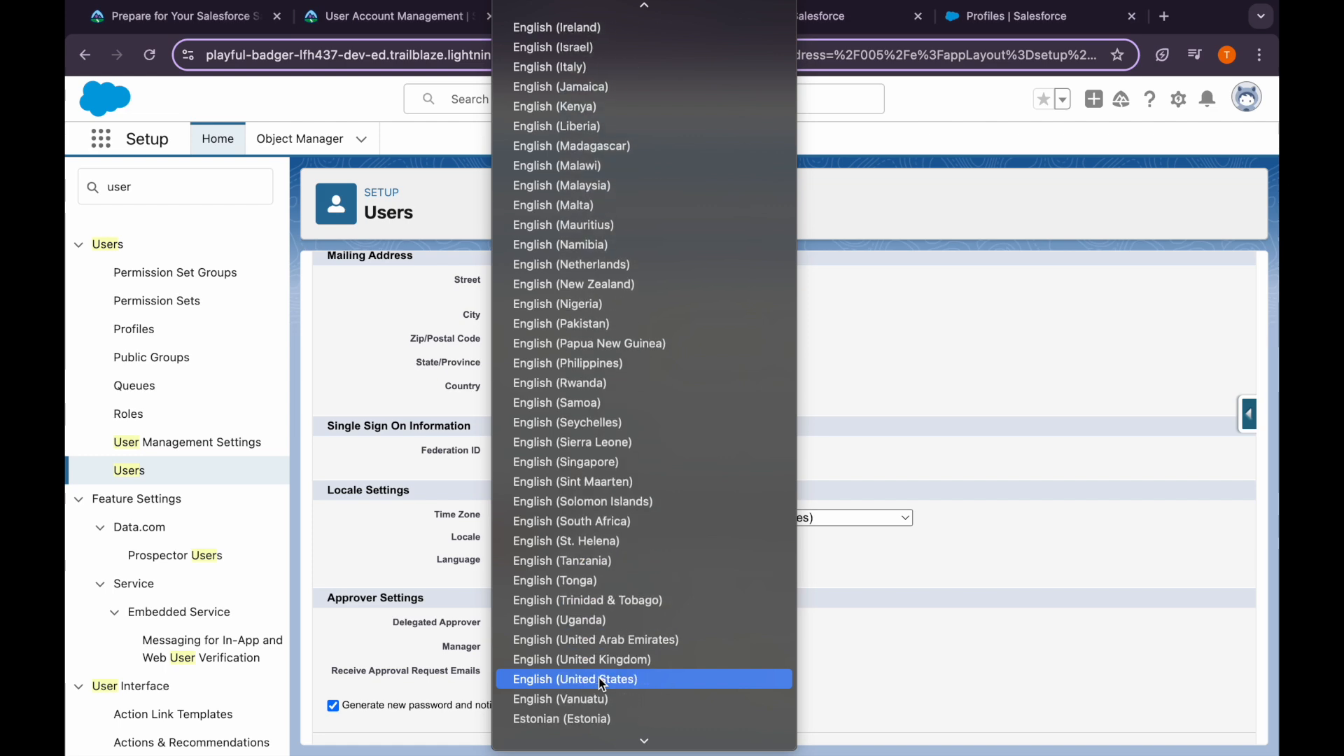
pyautogui.click(604, 678)
pyautogui.scroll(-1, 625, 593)
pyautogui.click(612, 721)
# Replace the rejected duplicate username with a unique one and save again
pyautogui.click(420, 27)
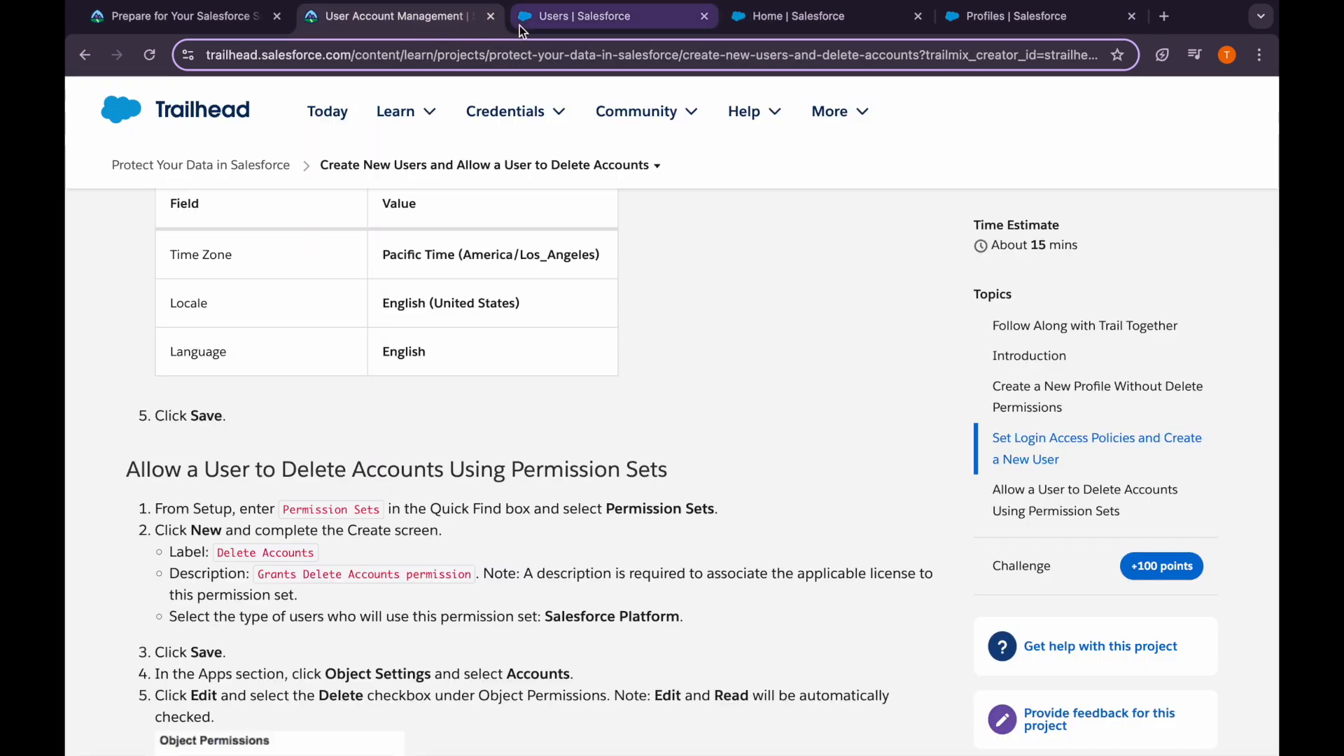
pyautogui.click(574, 16)
pyautogui.click(536, 493)
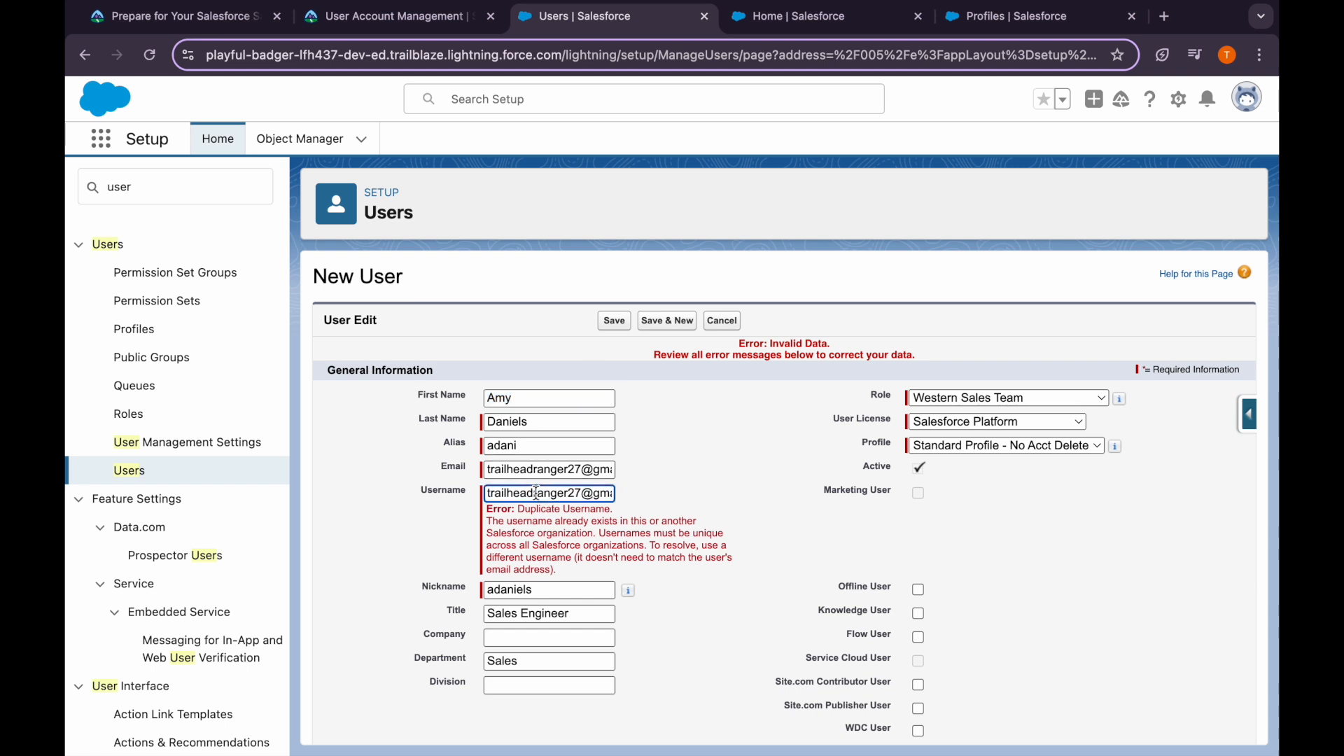
pyautogui.hotkey('ctrl', 'a')
pyautogui.press('BackSpace')
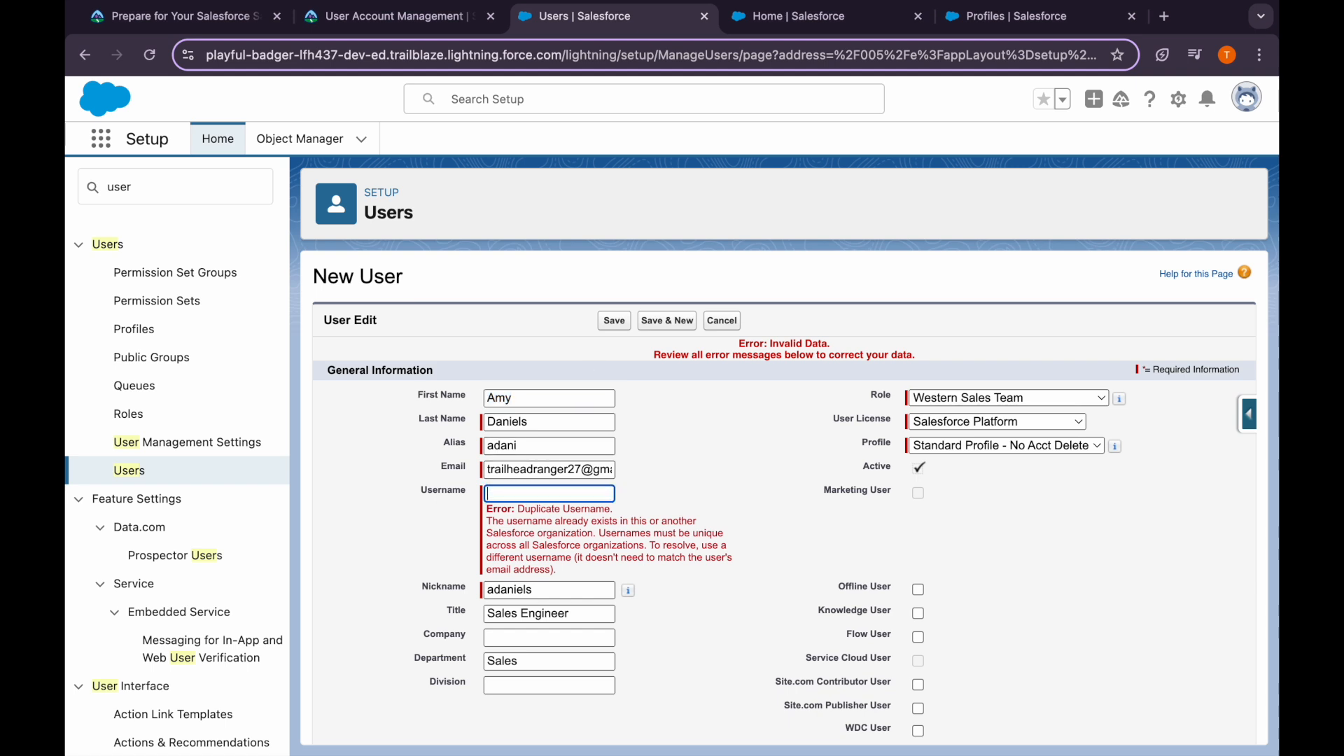
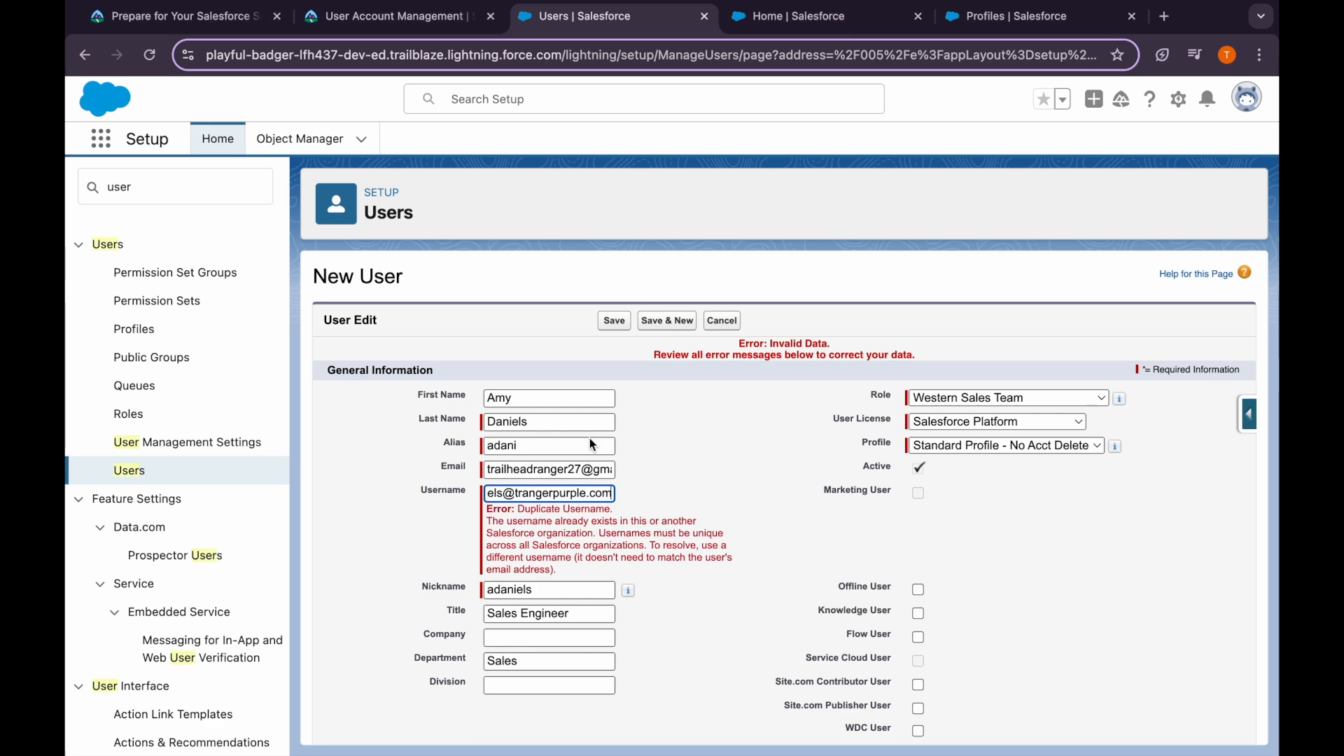
pyautogui.click(613, 321)
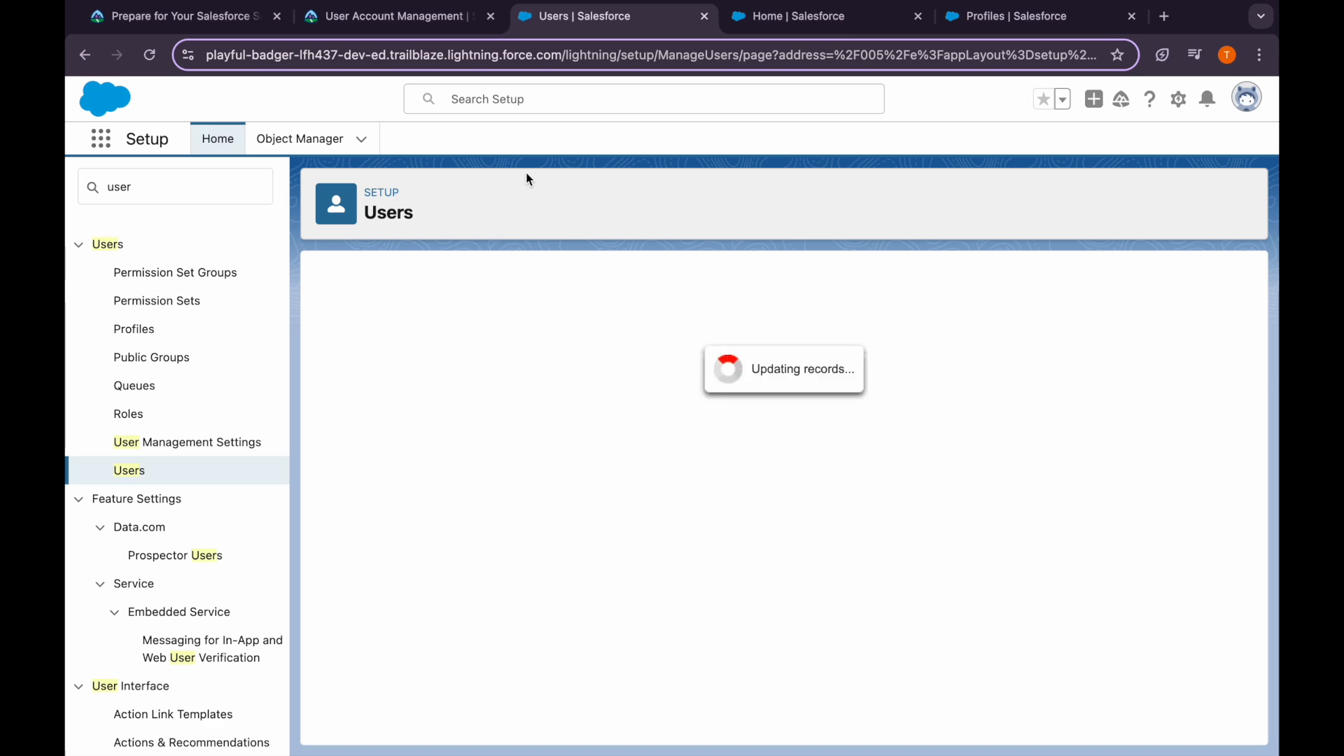
# Read the permission set step in the instructions and copy the Delete Accounts label
pyautogui.click(427, 27)
pyautogui.scroll(-3, 431, 467)
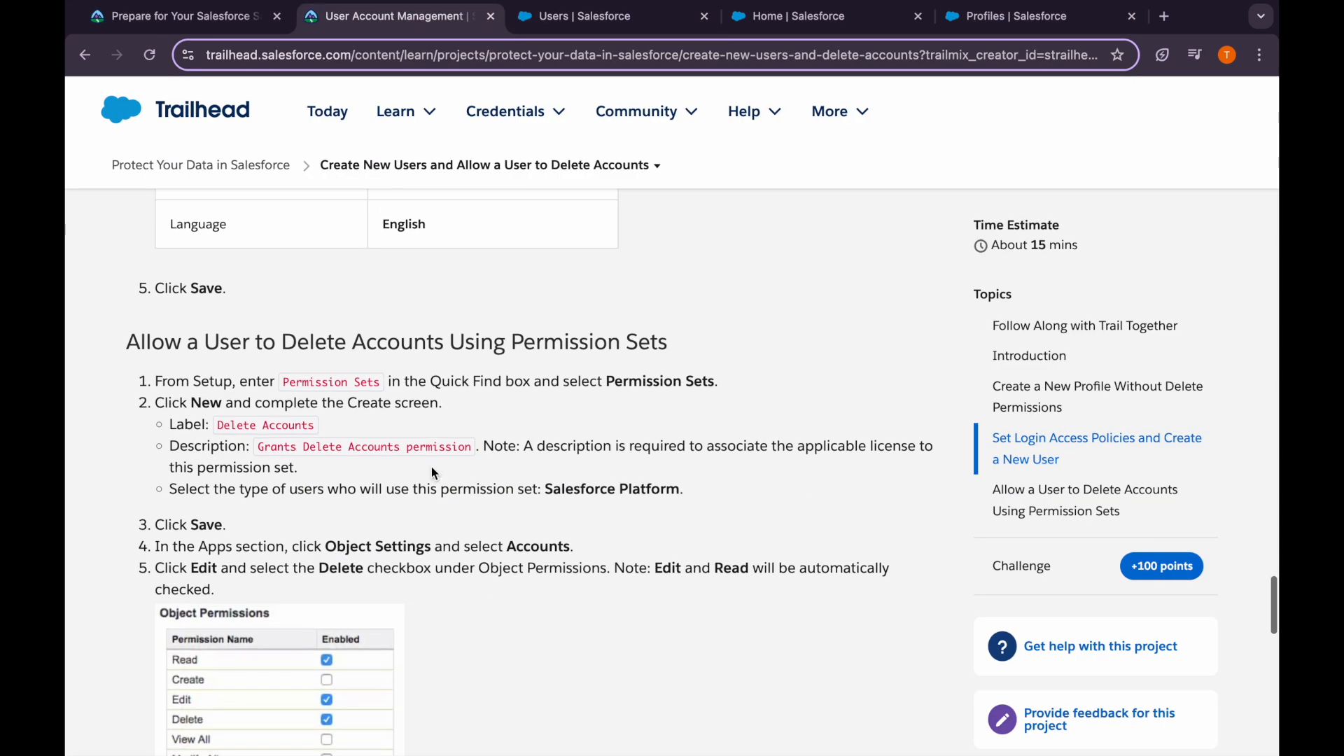
pyautogui.moveTo(297, 347); pyautogui.dragTo(701, 356)
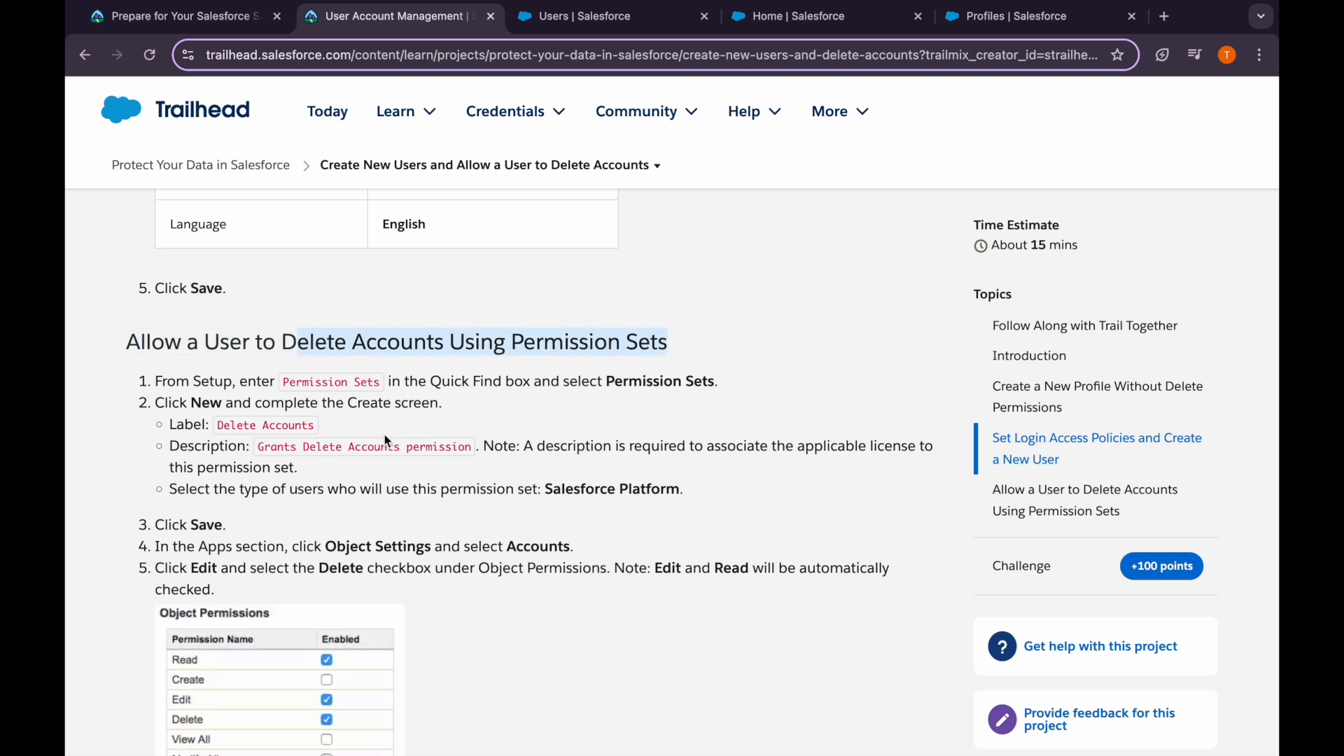
pyautogui.moveTo(319, 426); pyautogui.dragTo(218, 429)
pyautogui.hotkey('ctrl', 'c')
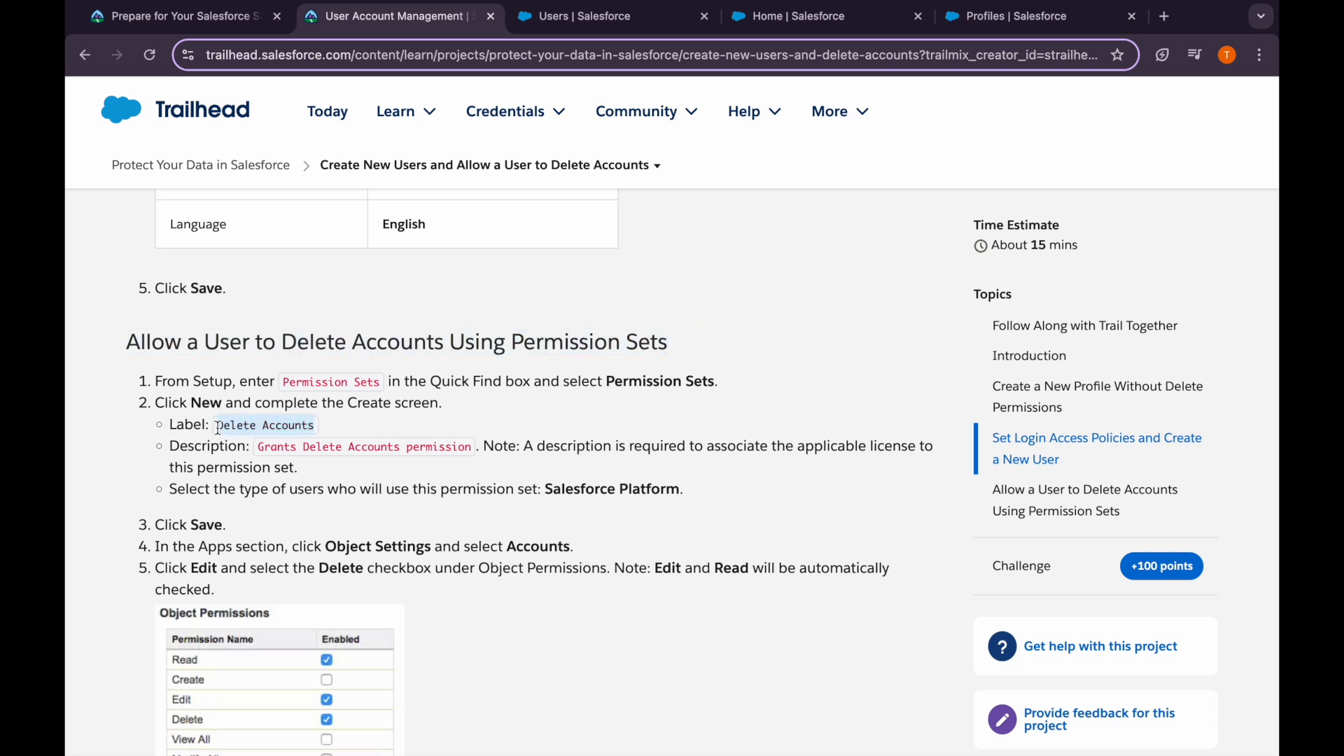
pyautogui.click(566, 21)
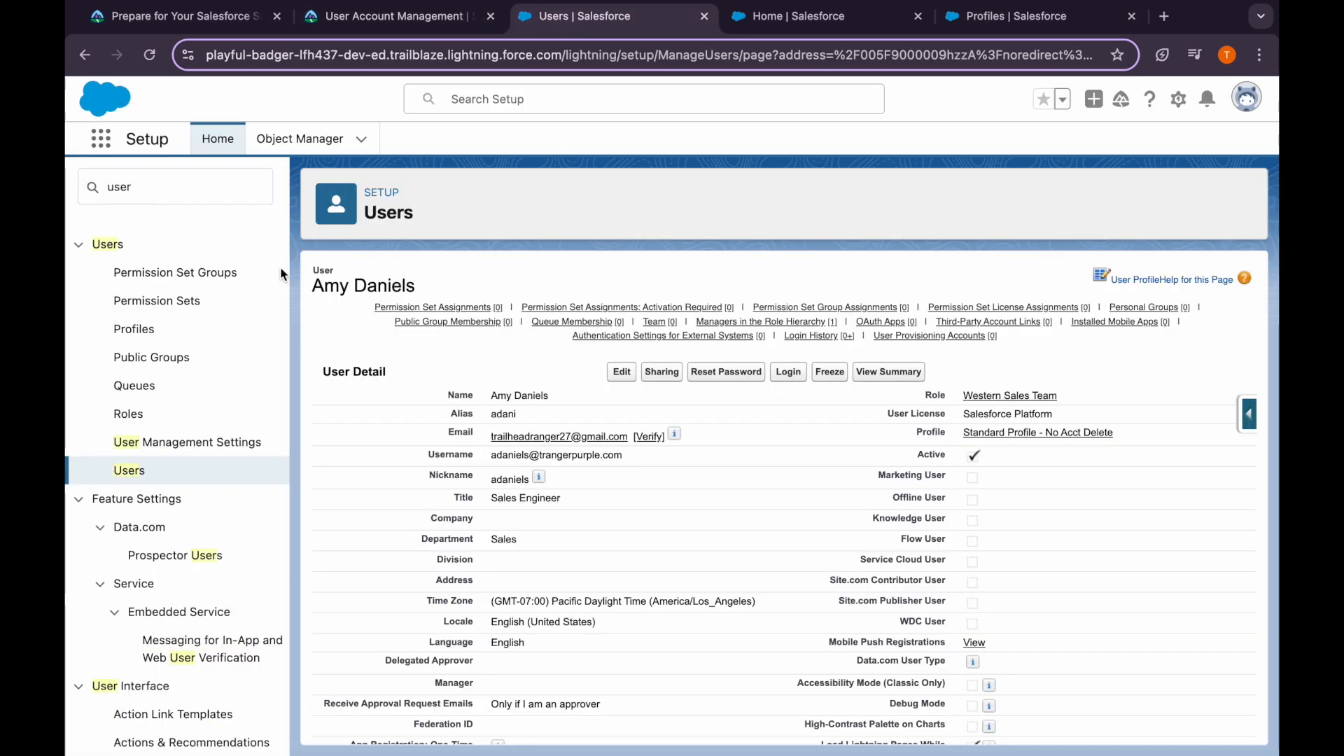
# Start a new permission set labelled 'Delete Accounts' from Setup's Permission Sets
pyautogui.doubleClick(171, 180)
pyautogui.press('BackSpace')
pyautogui.write('perm')
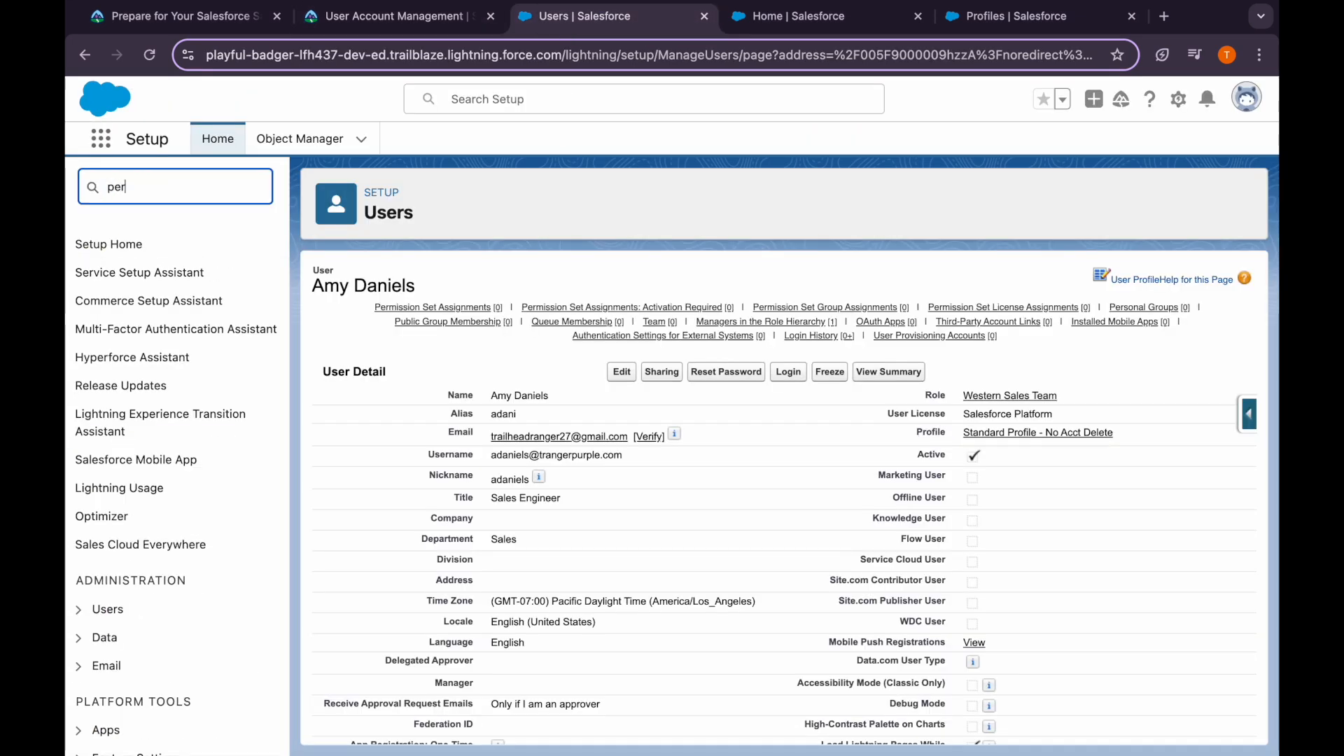
pyautogui.click(156, 301)
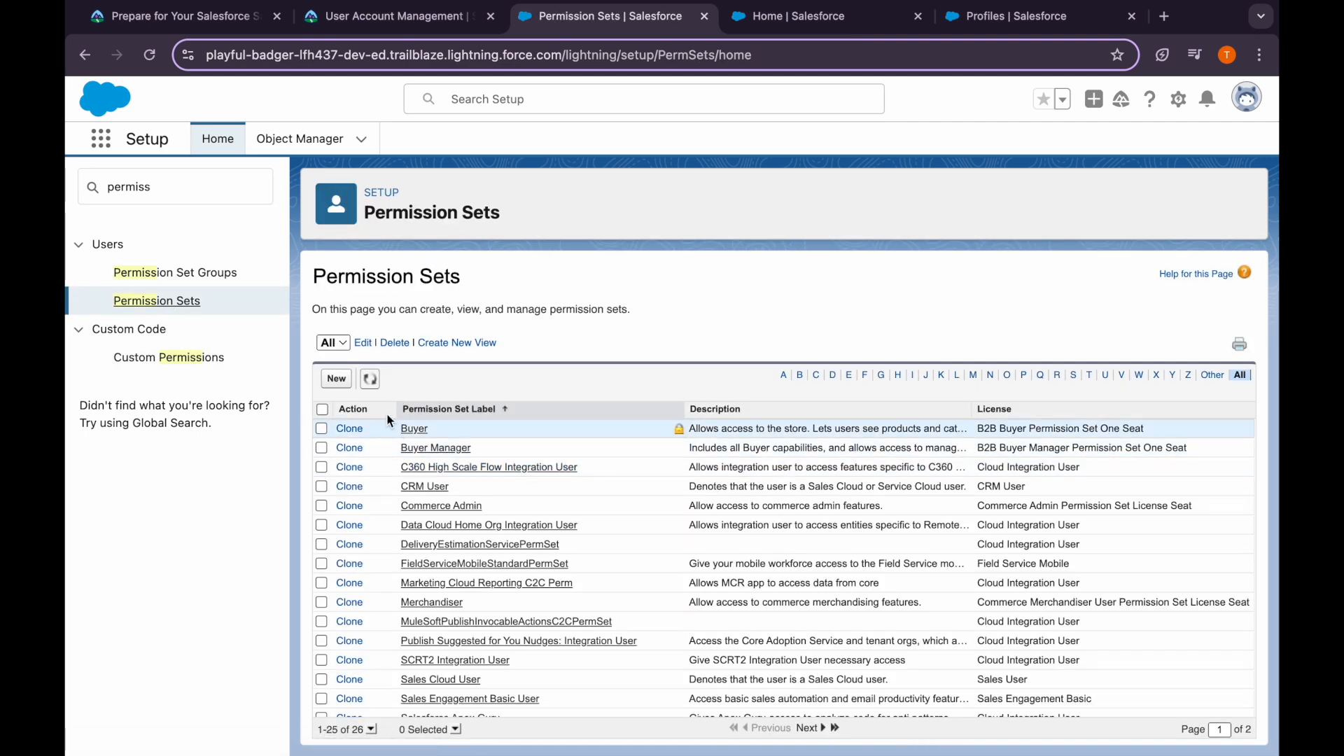
pyautogui.click(342, 382)
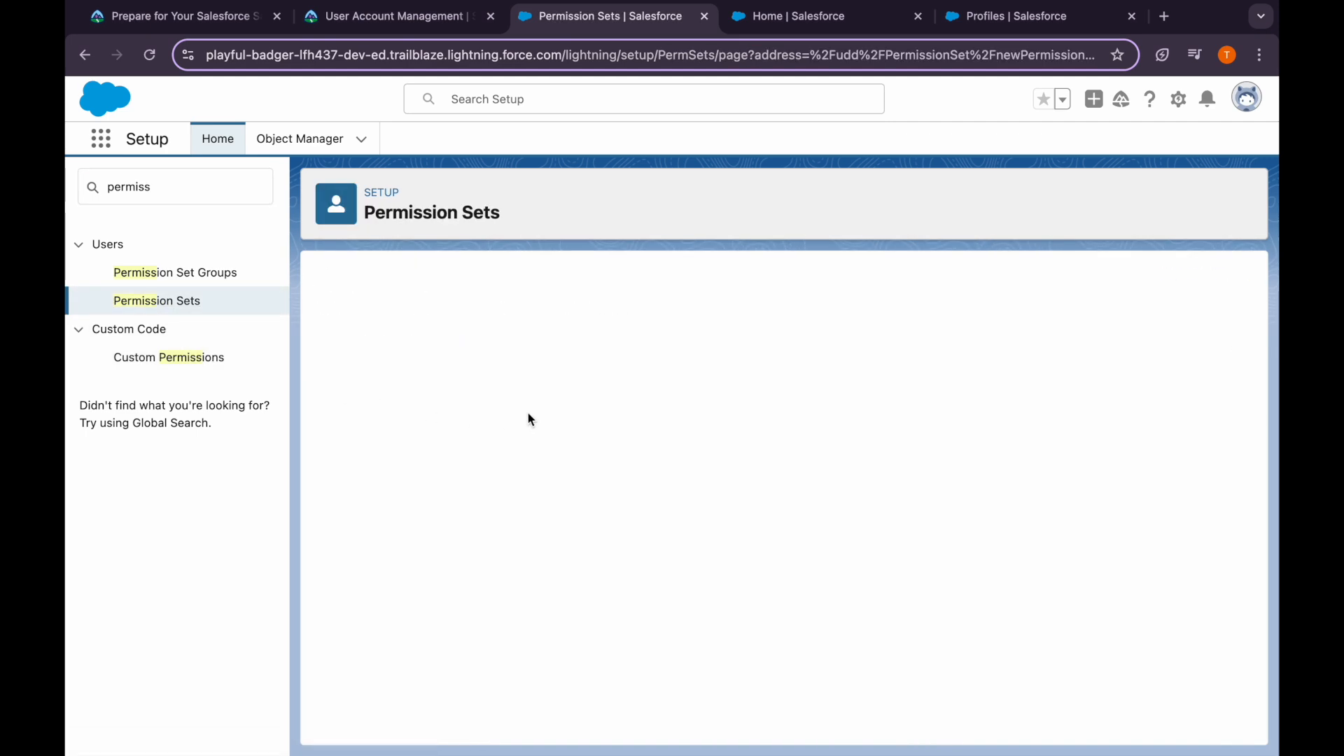
pyautogui.hotkey('ctrl', 'v')
pyautogui.click(528, 434)
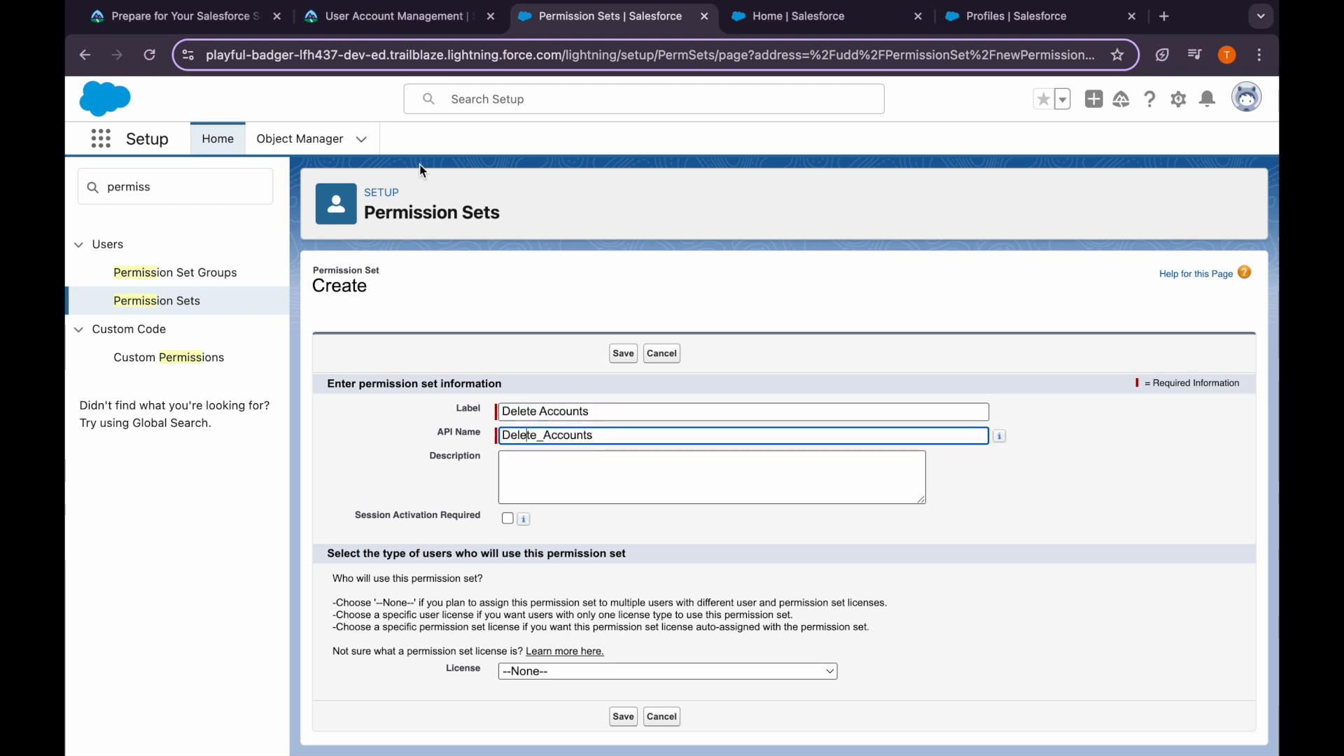
# Copy the description 'Grants Delete Accounts permission' from Trailhead into the permission set form
pyautogui.click(396, 16)
pyautogui.scroll(-1, 414, 479)
pyautogui.moveTo(256, 418); pyautogui.dragTo(475, 420)
pyautogui.hotkey('ctrl', 'c')
pyautogui.click(601, 16)
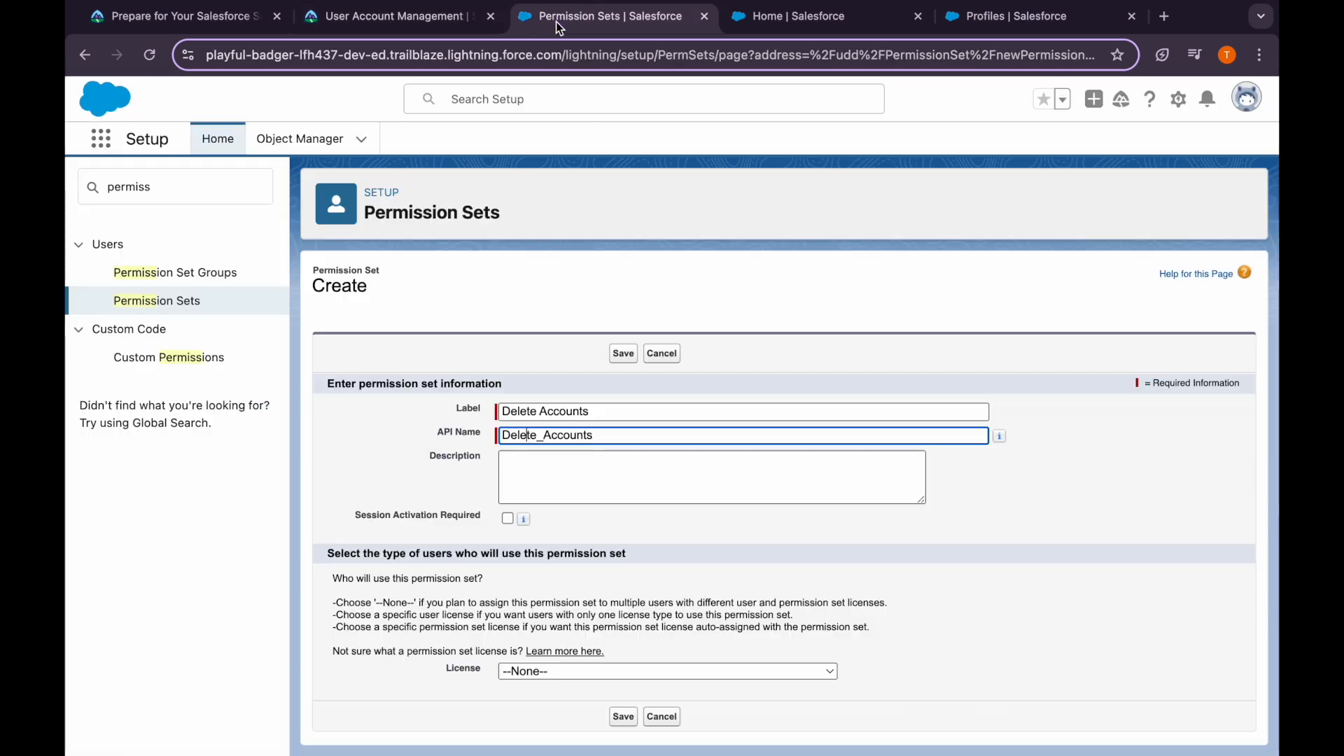
pyautogui.click(547, 456)
pyautogui.hotkey('ctrl', 'v')
# Choose the Salesforce Platform license and save the Delete Accounts permission set
pyautogui.click(423, 17)
pyautogui.scroll(-1, 510, 443)
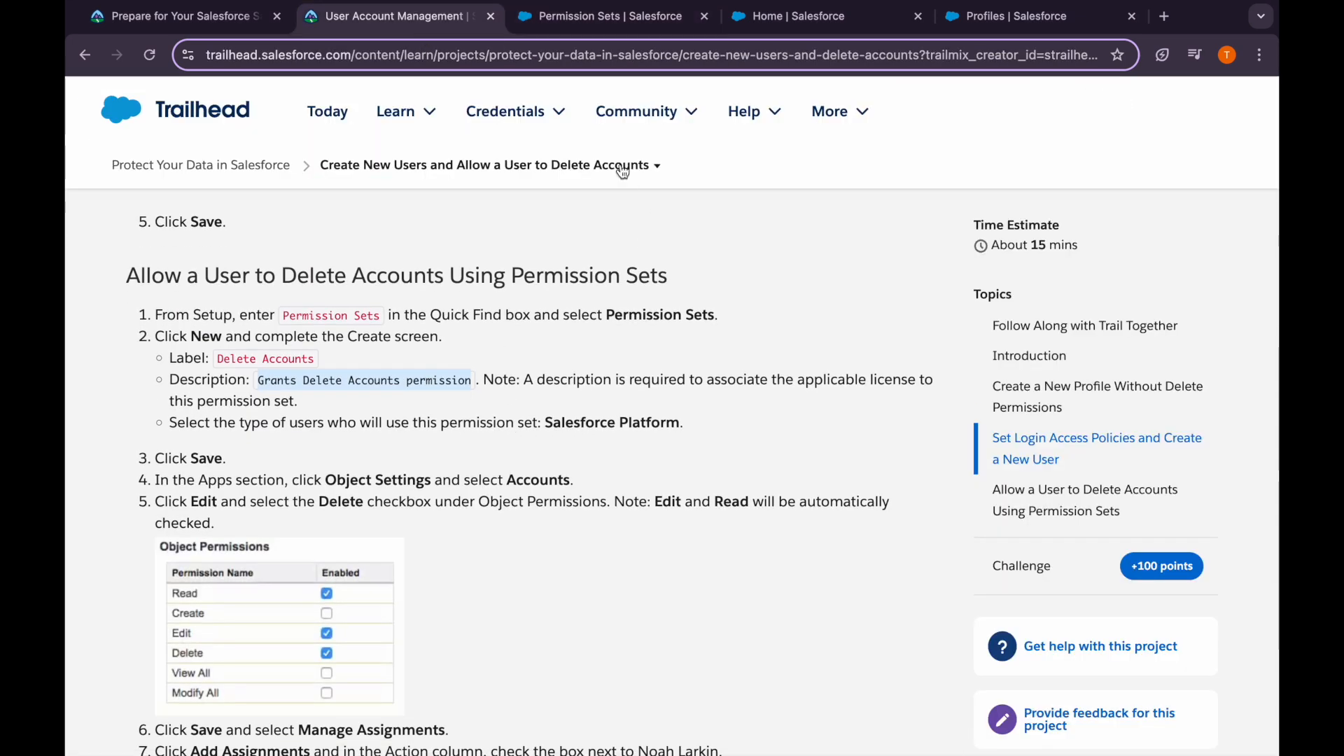
pyautogui.click(600, 16)
pyautogui.click(567, 671)
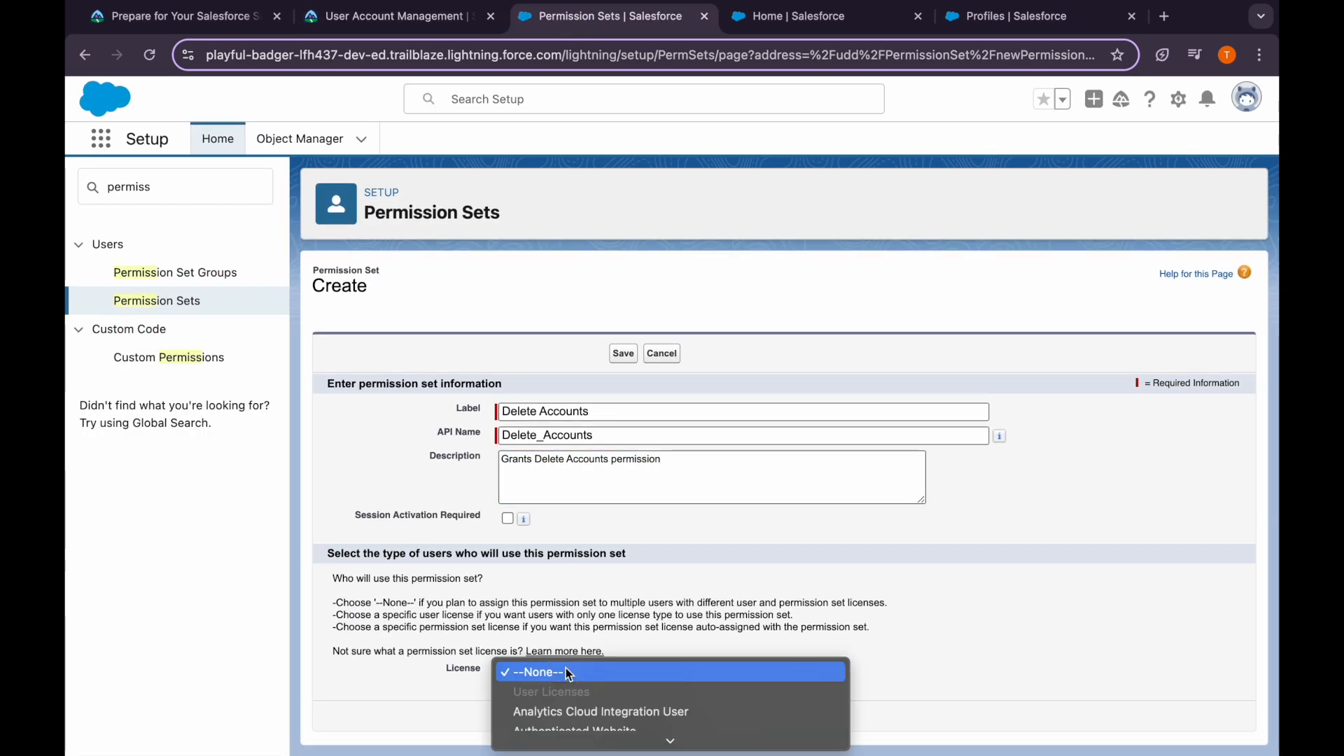
pyautogui.scroll(-10, 592, 696)
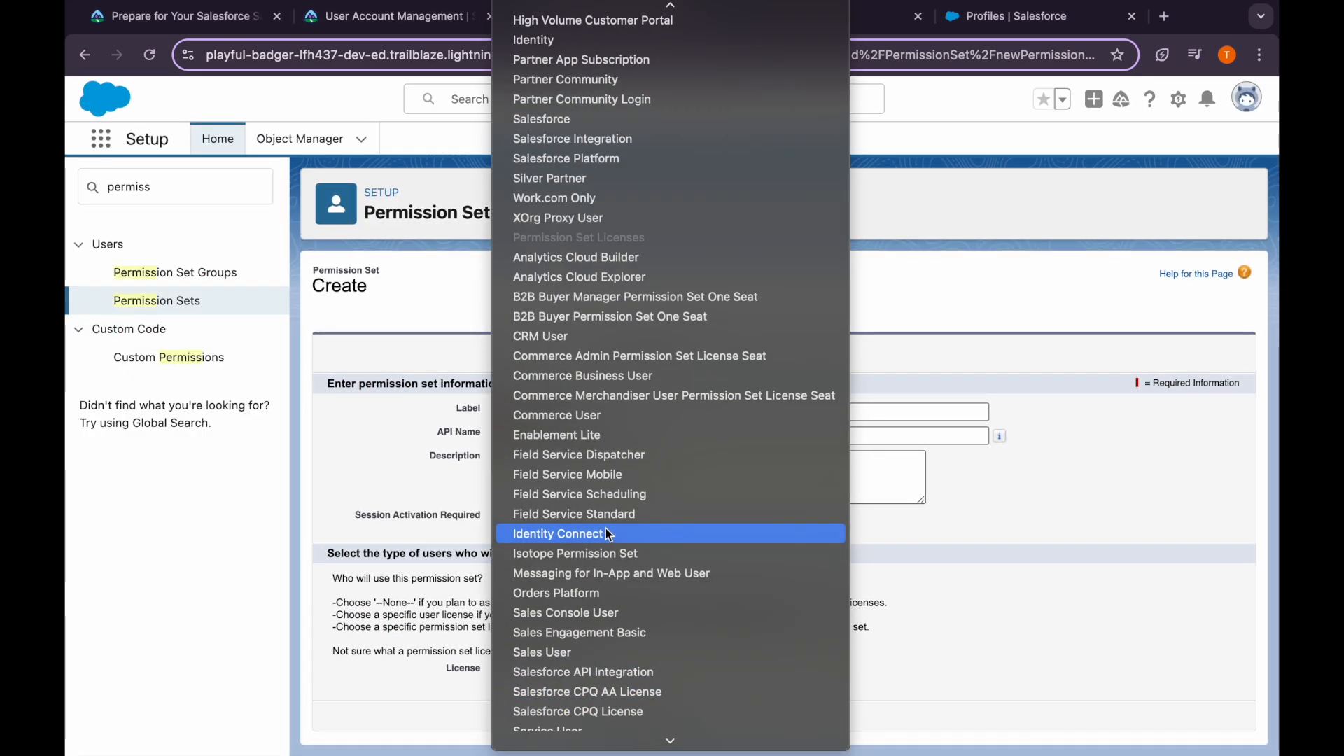
pyautogui.scroll(3, 607, 528)
pyautogui.click(567, 345)
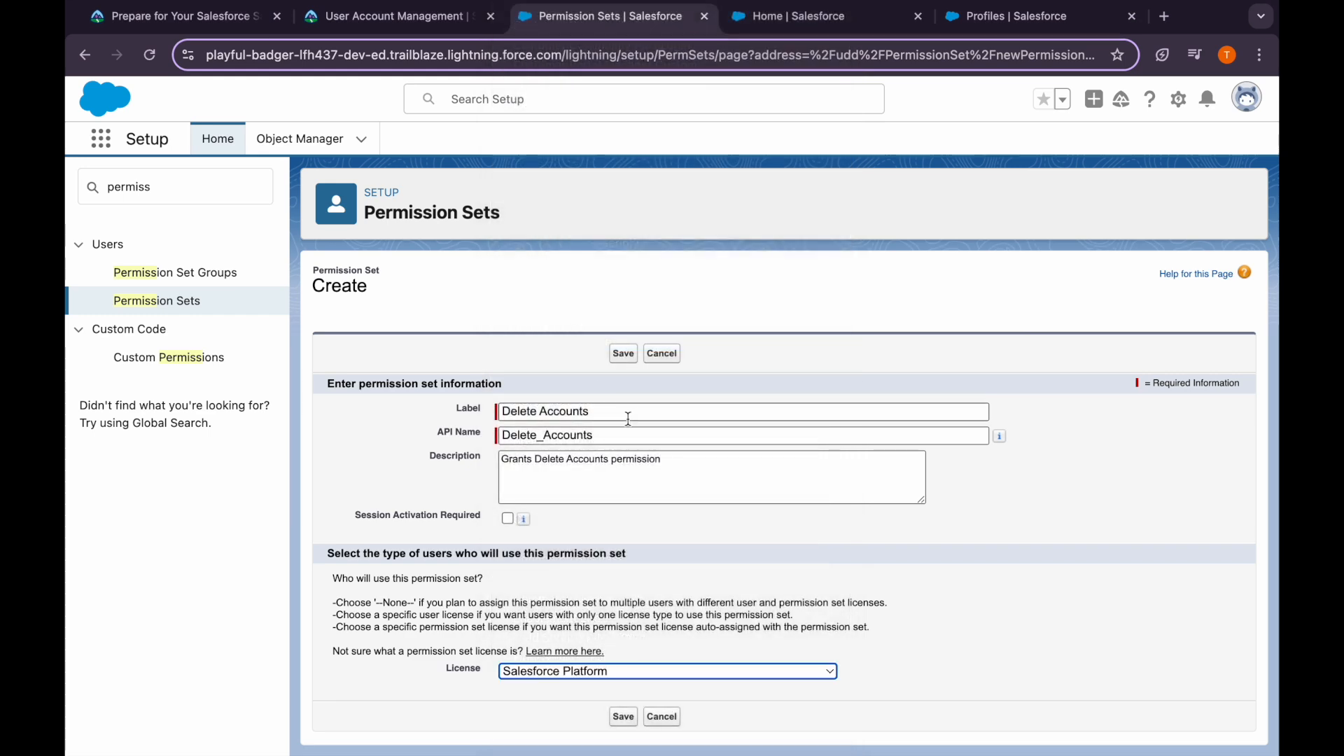
pyautogui.click(623, 353)
# Read Trailhead's instruction about enabling Delete, then return to the permission set page
pyautogui.click(392, 16)
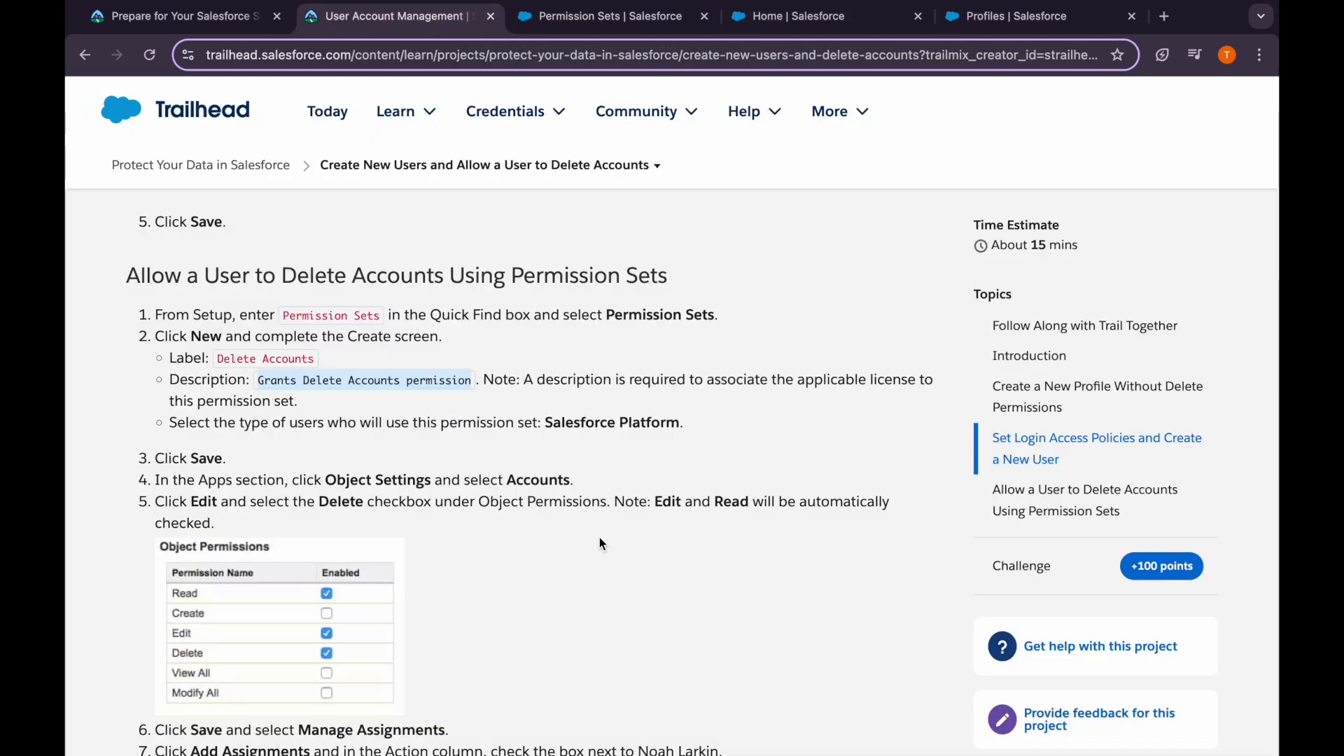
pyautogui.scroll(-1, 600, 544)
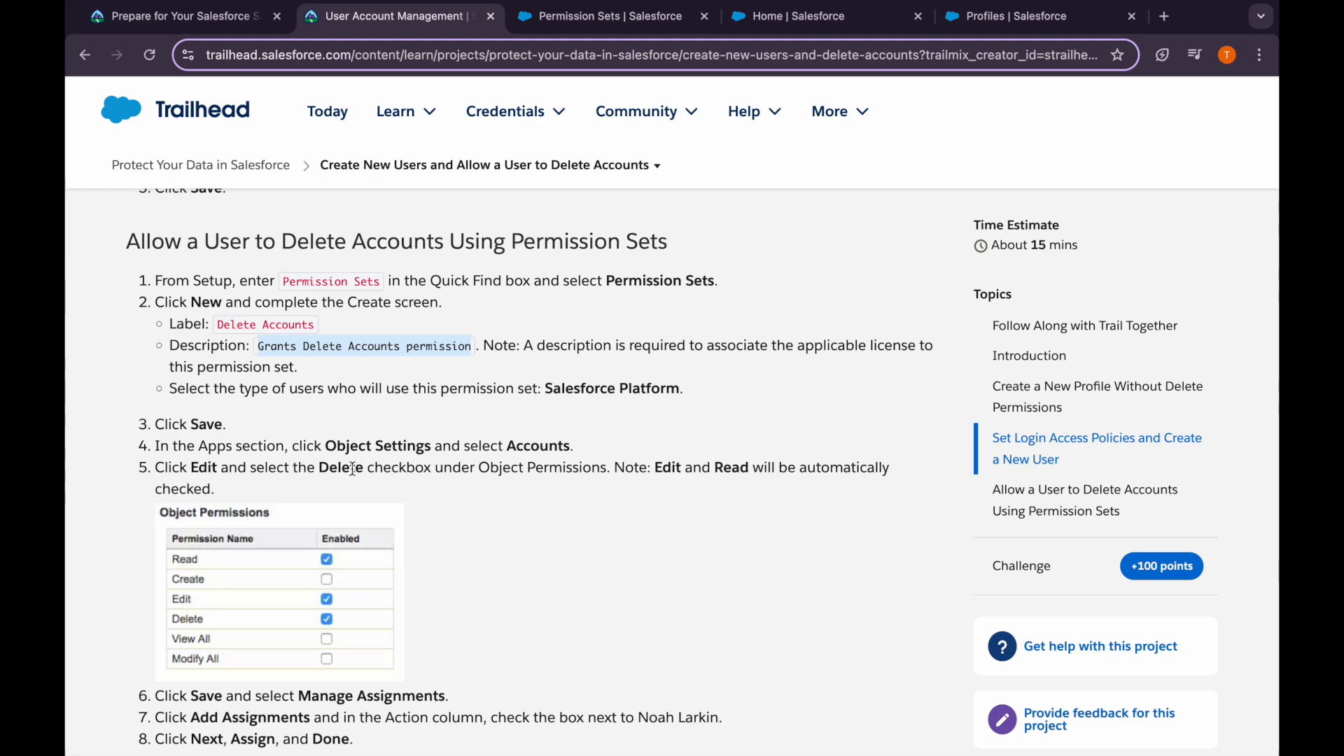
pyautogui.moveTo(338, 473); pyautogui.dragTo(377, 488)
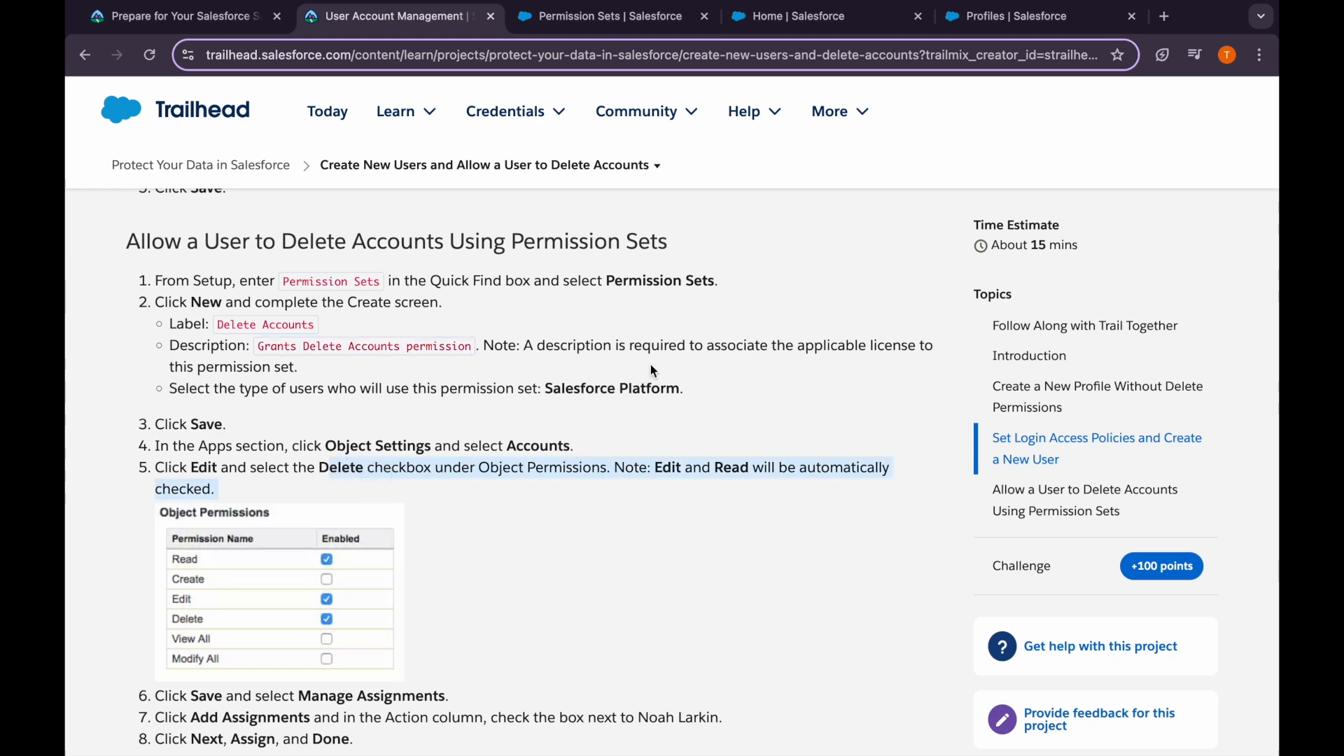
pyautogui.click(570, 17)
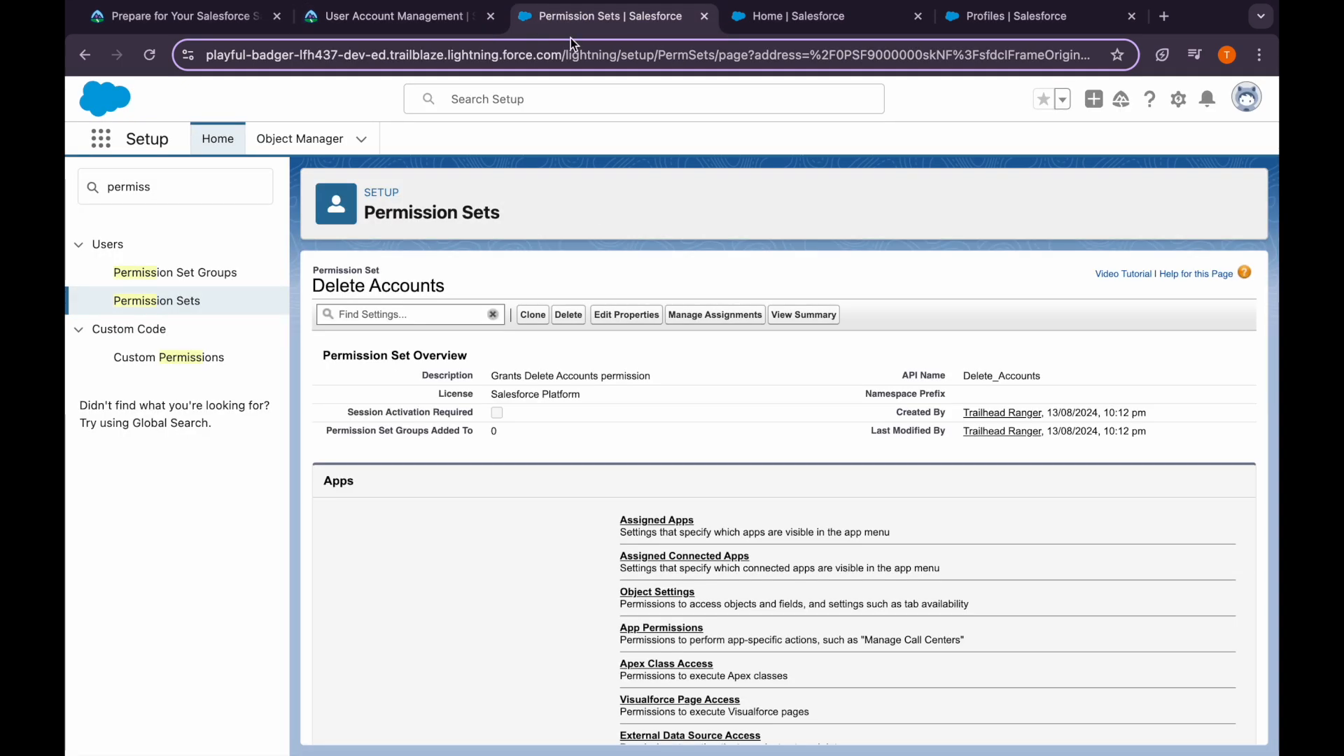
# Edit the permission set's Accounts object settings and enable the Delete permission
pyautogui.click(667, 594)
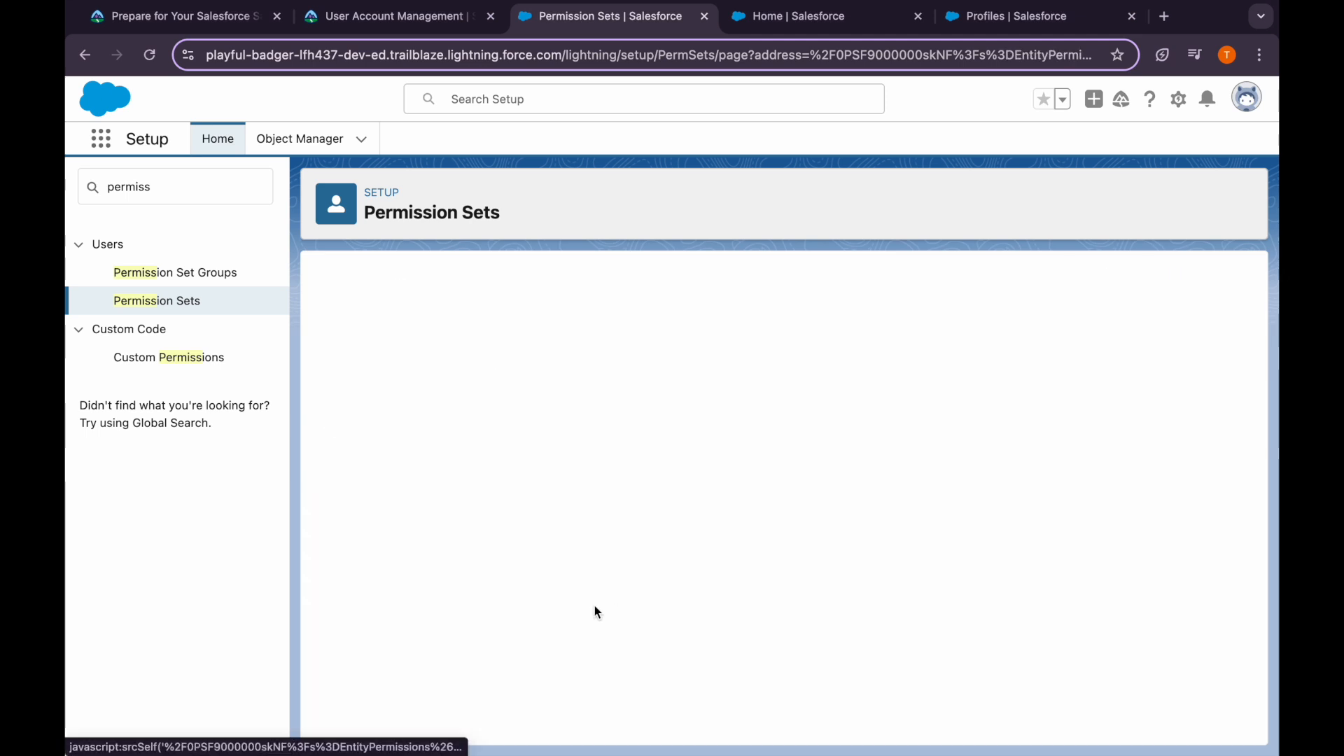
pyautogui.click(350, 433)
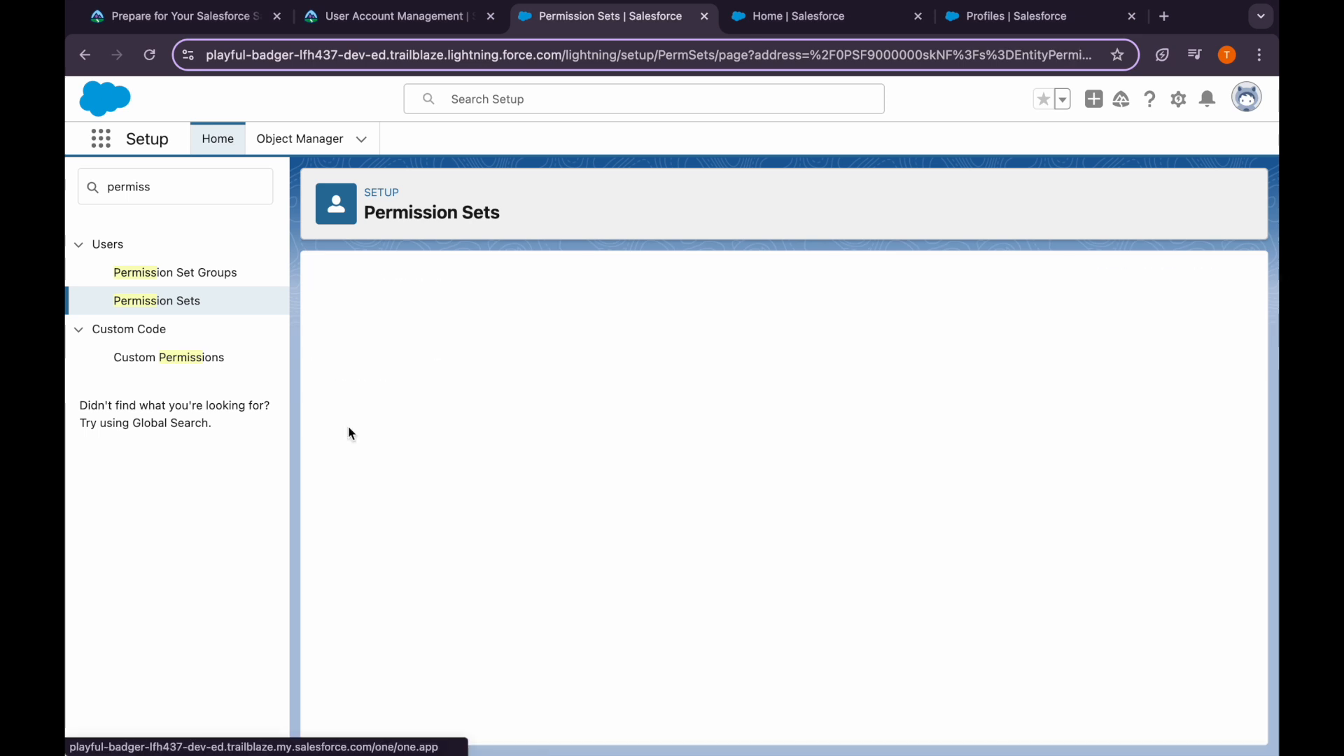
pyautogui.click(623, 384)
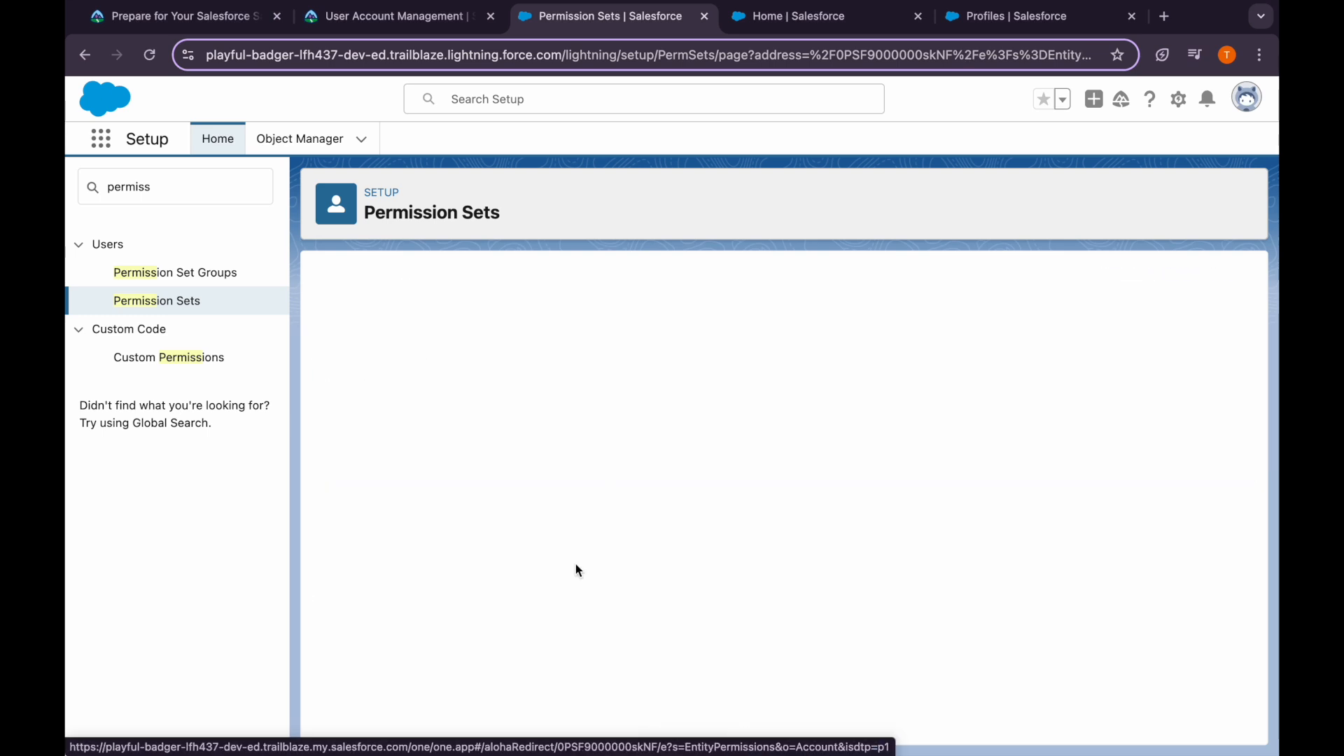
pyautogui.scroll(-3, 576, 571)
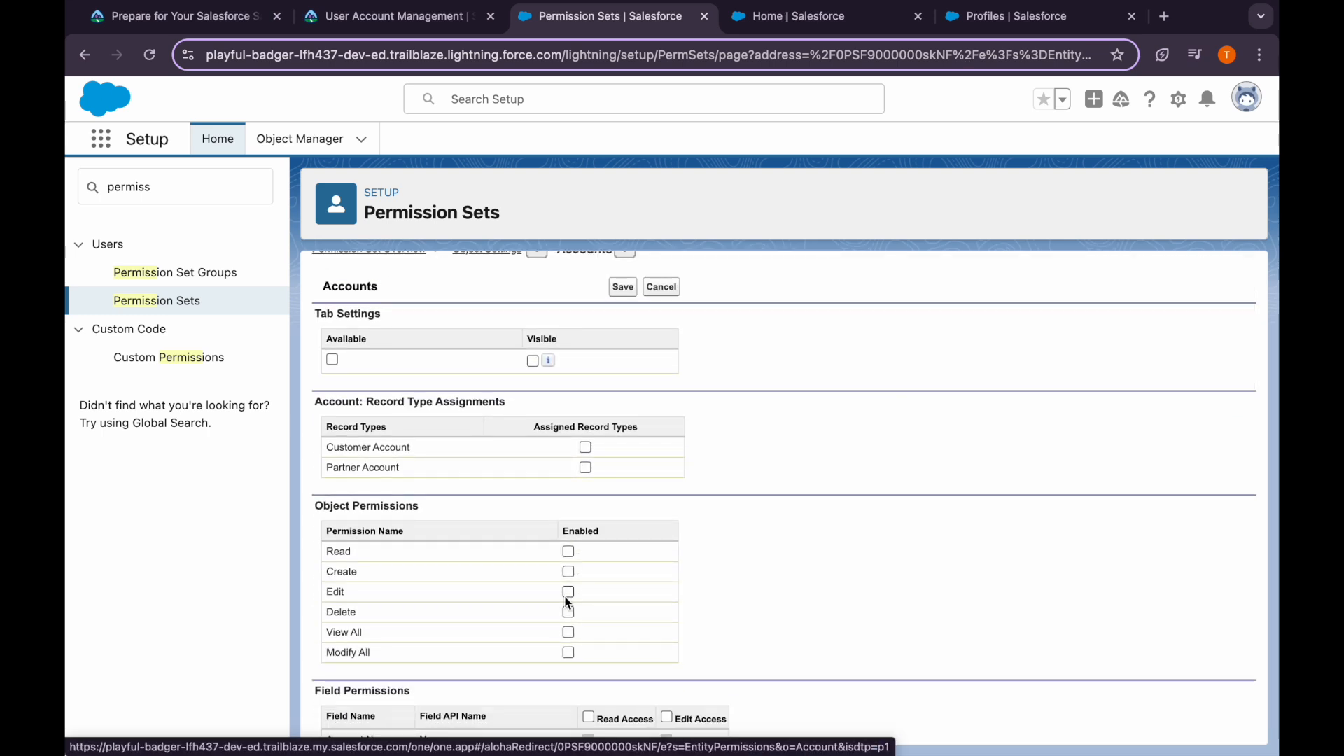
pyautogui.click(569, 612)
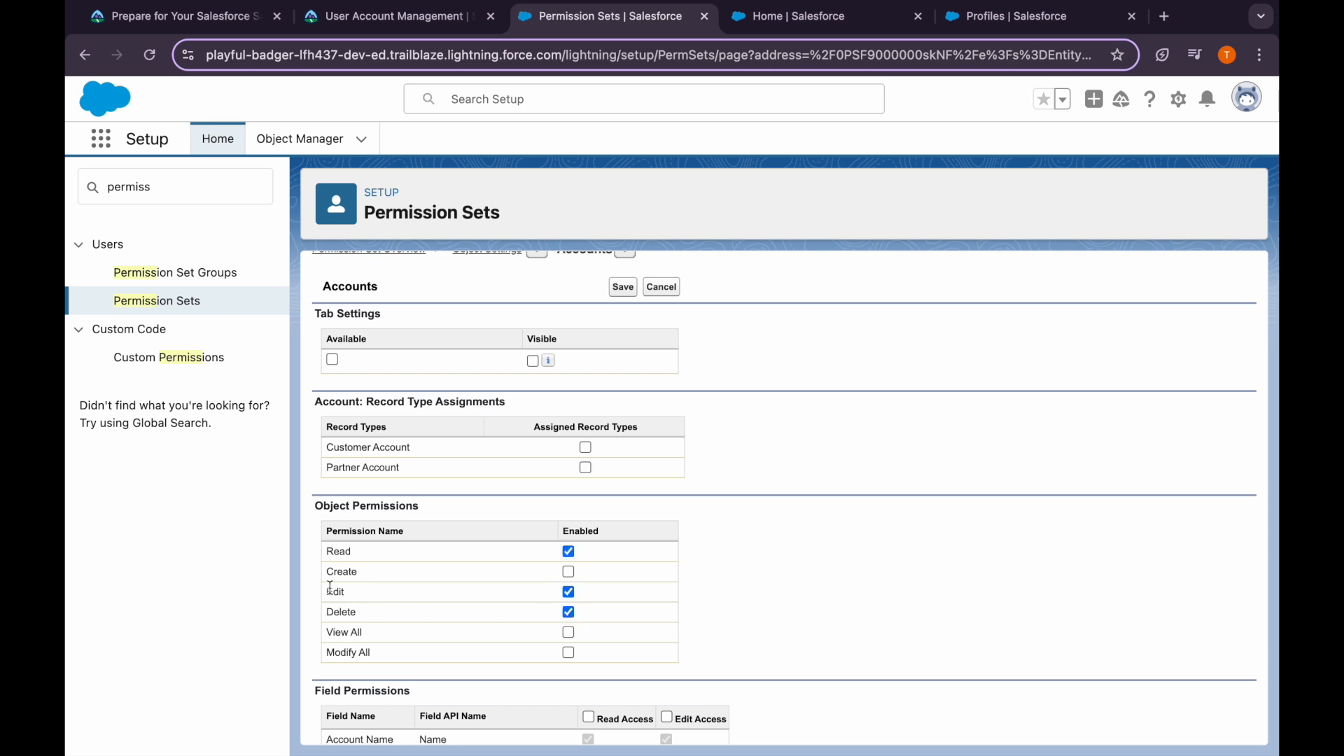
pyautogui.scroll(1, 427, 550)
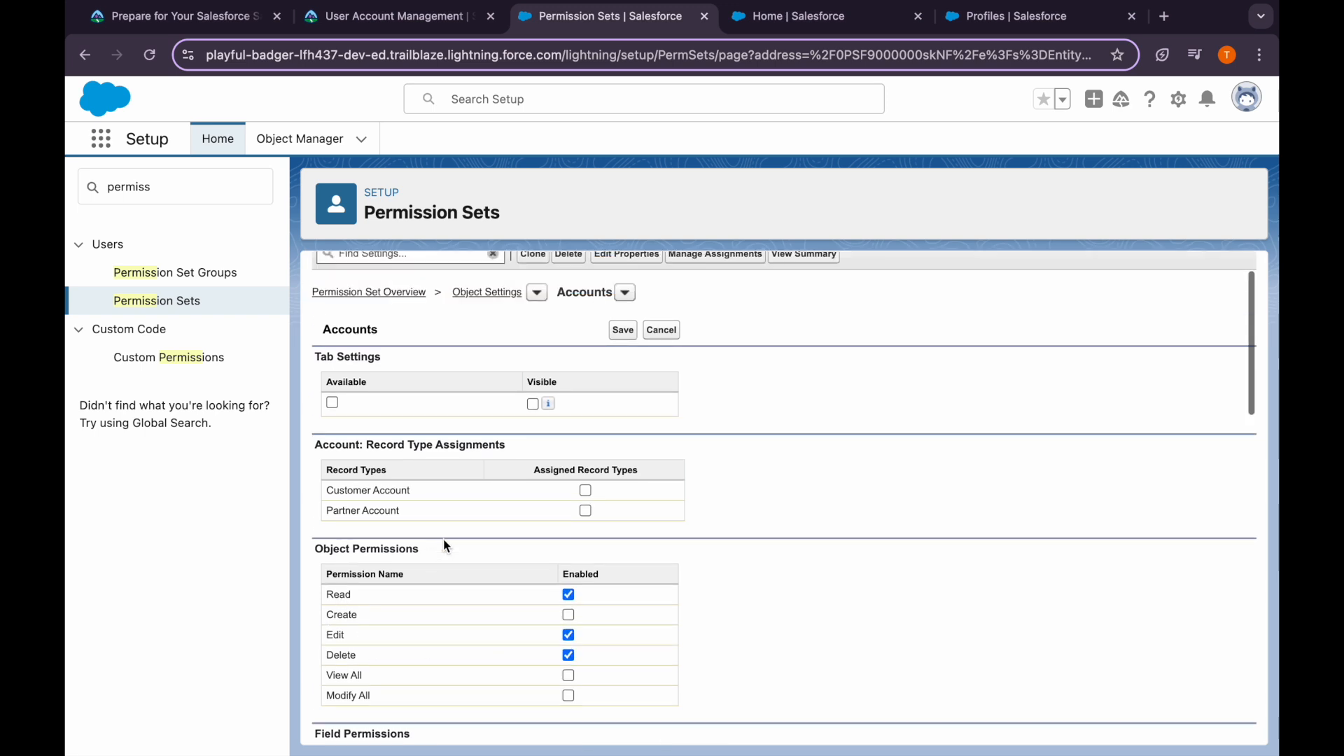
# Check the tutorial, then save the Read, Edit and Delete Accounts permissions
pyautogui.click(401, 25)
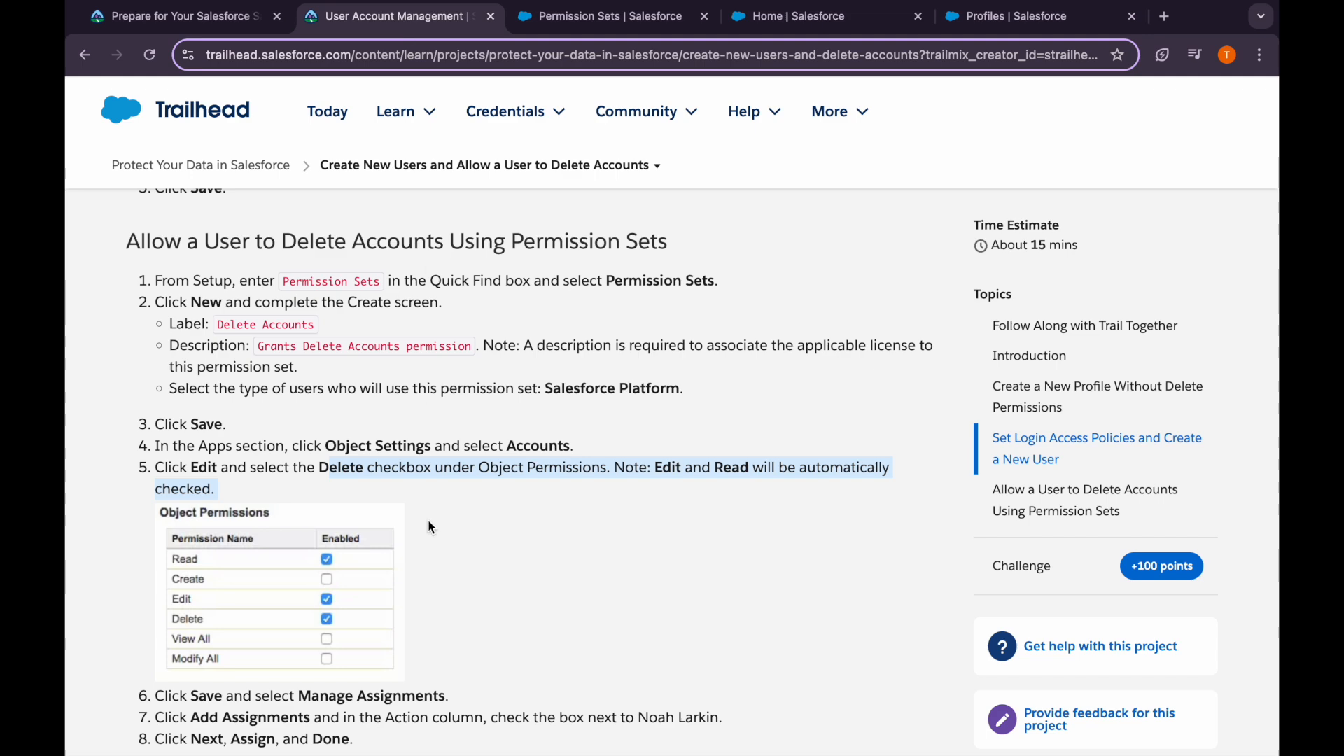
pyautogui.scroll(-3, 427, 519)
pyautogui.click(602, 16)
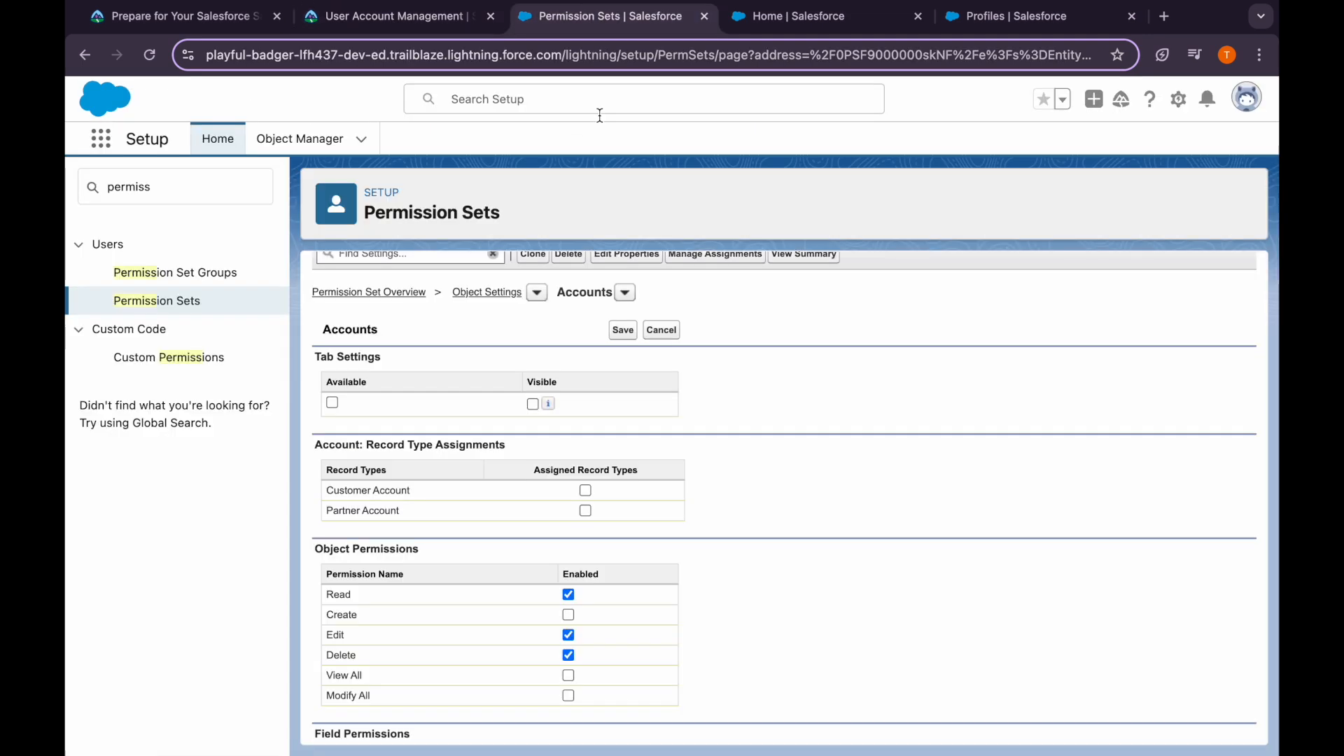
pyautogui.click(623, 331)
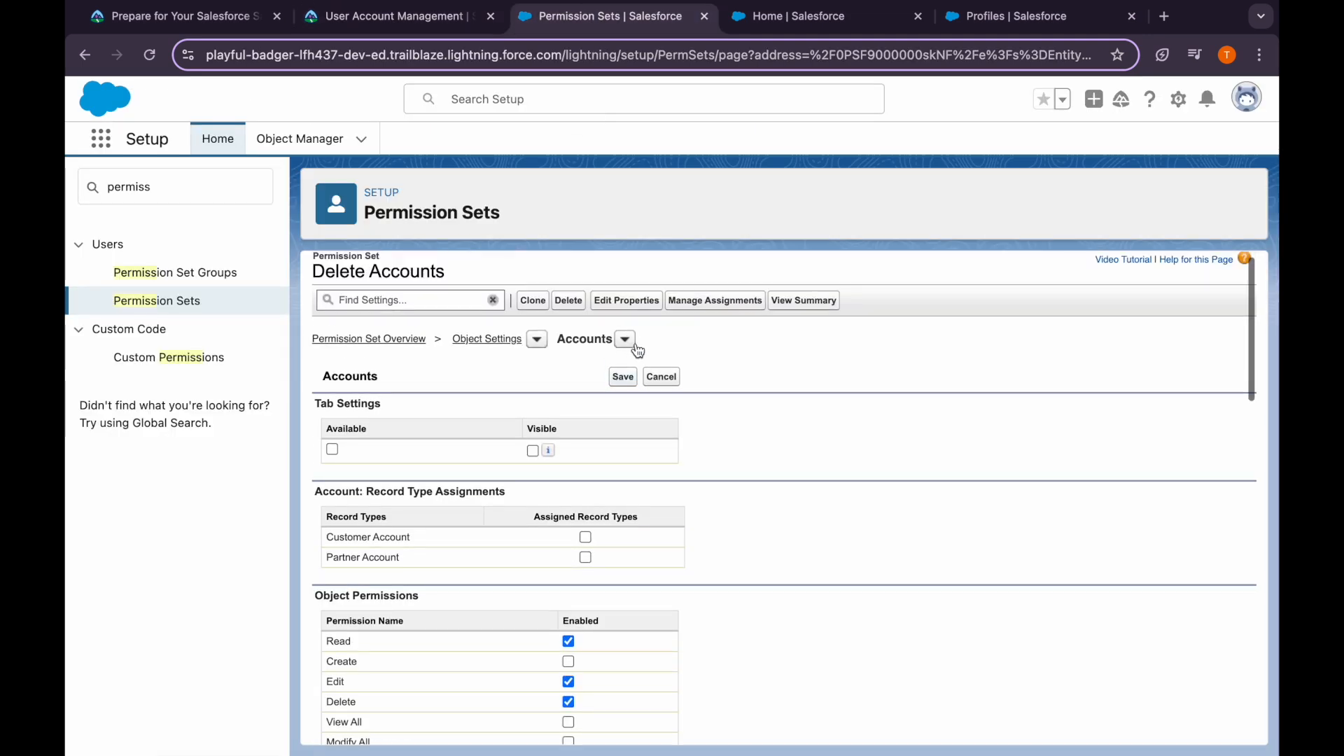
pyautogui.click(704, 315)
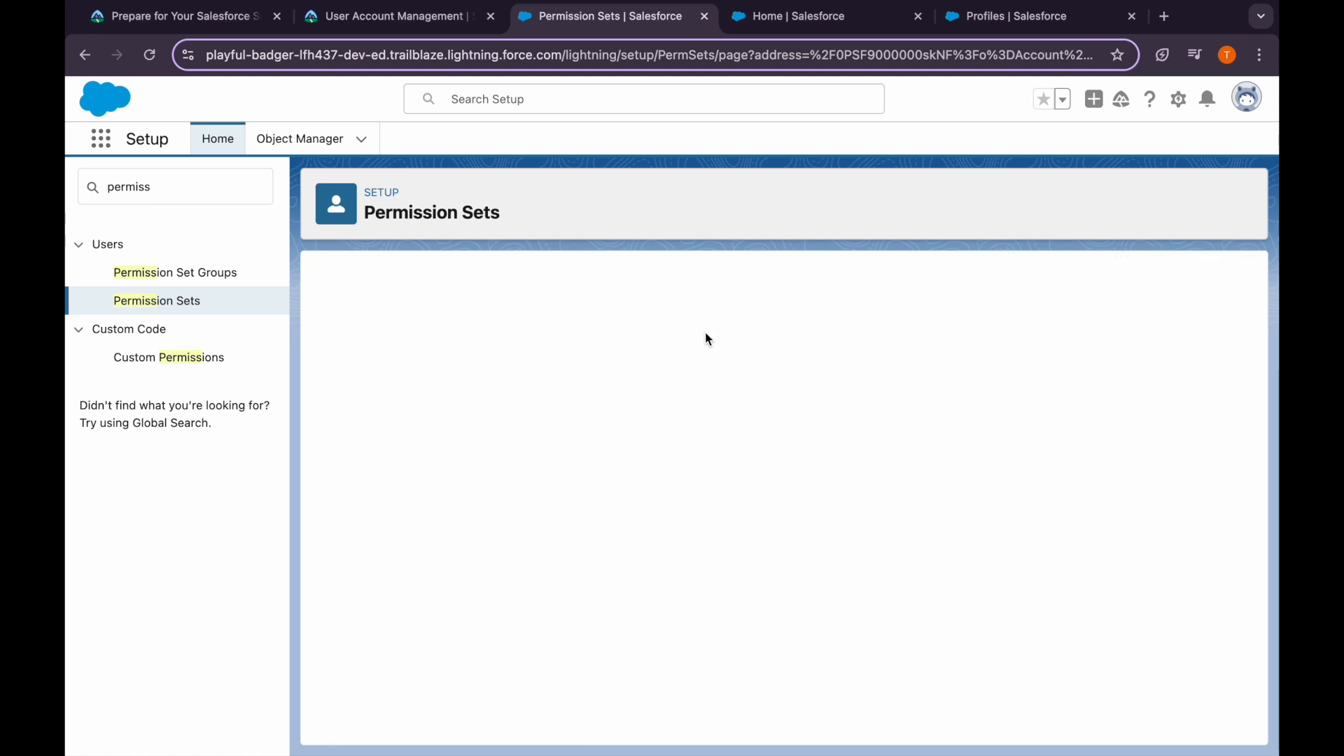
pyautogui.click(714, 317)
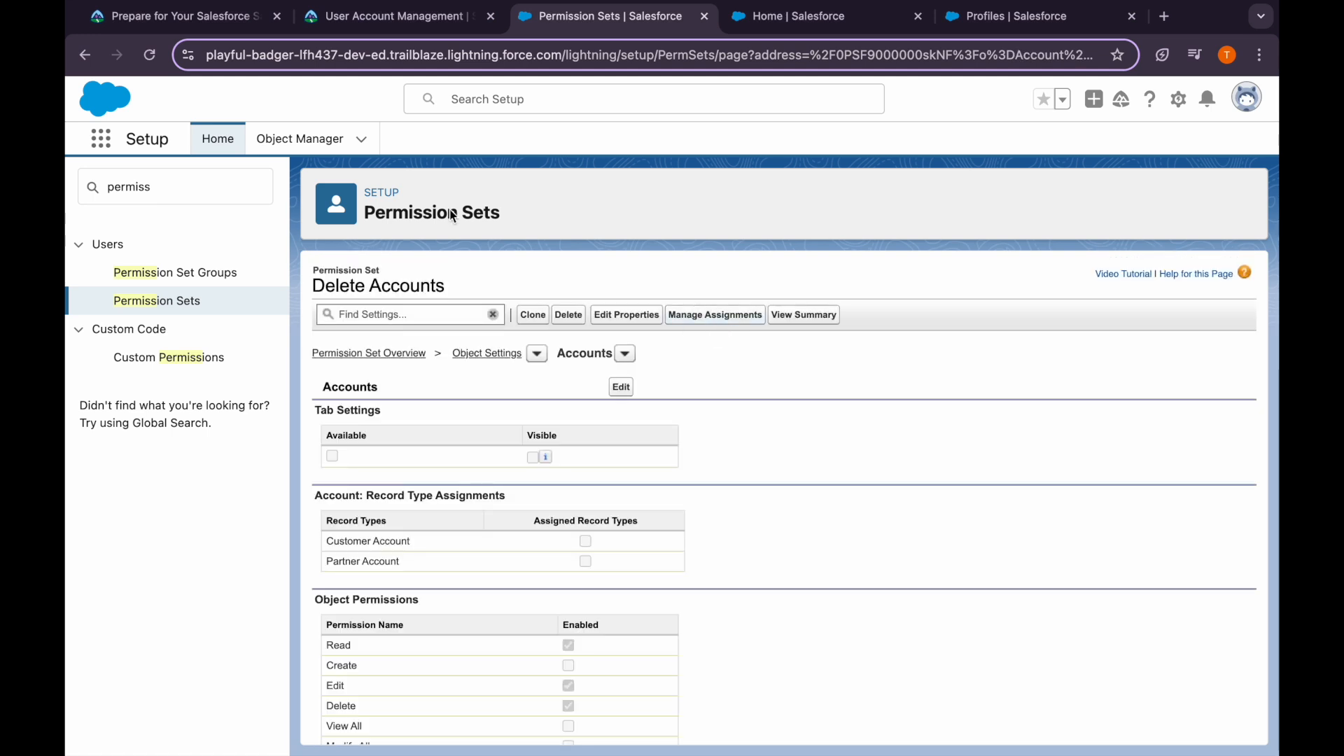
pyautogui.click(399, 17)
# Assign Delete Accounts to the Customer Support user with no expiration date
pyautogui.moveTo(192, 522); pyautogui.dragTo(300, 521)
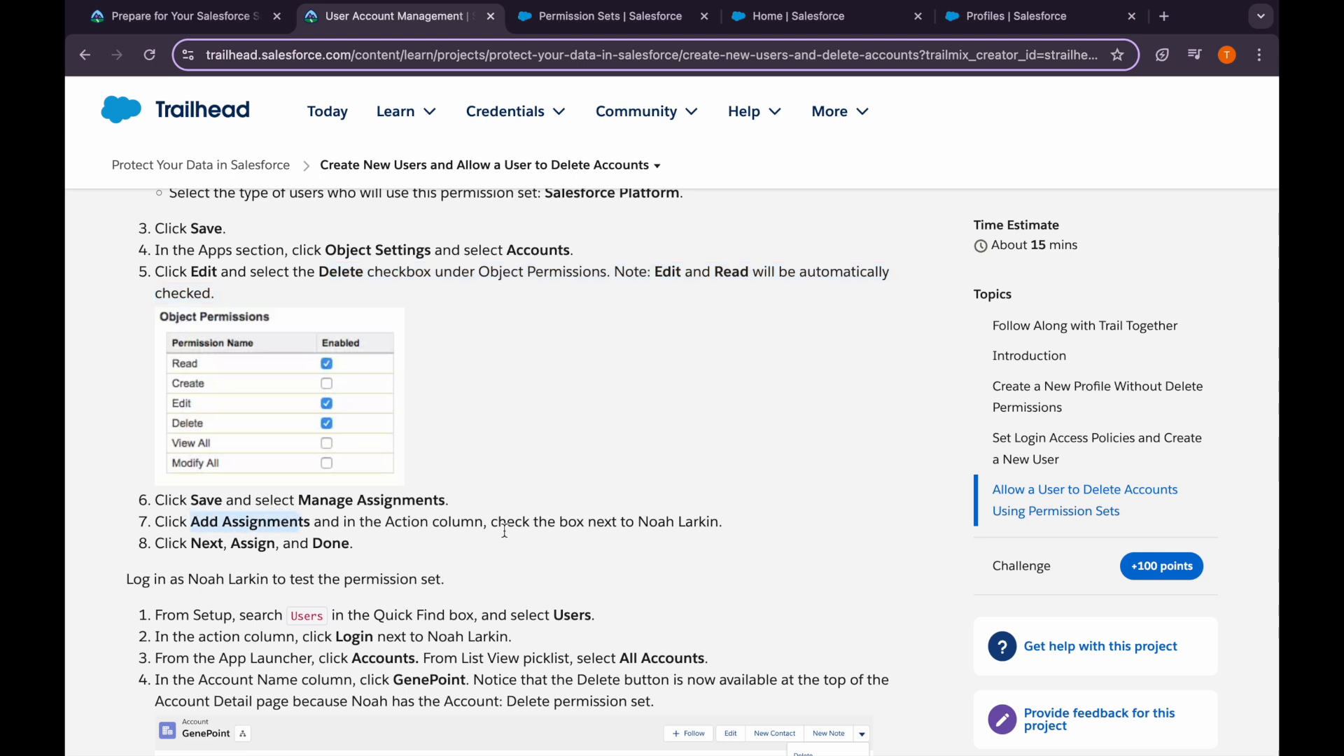
pyautogui.click(626, 518)
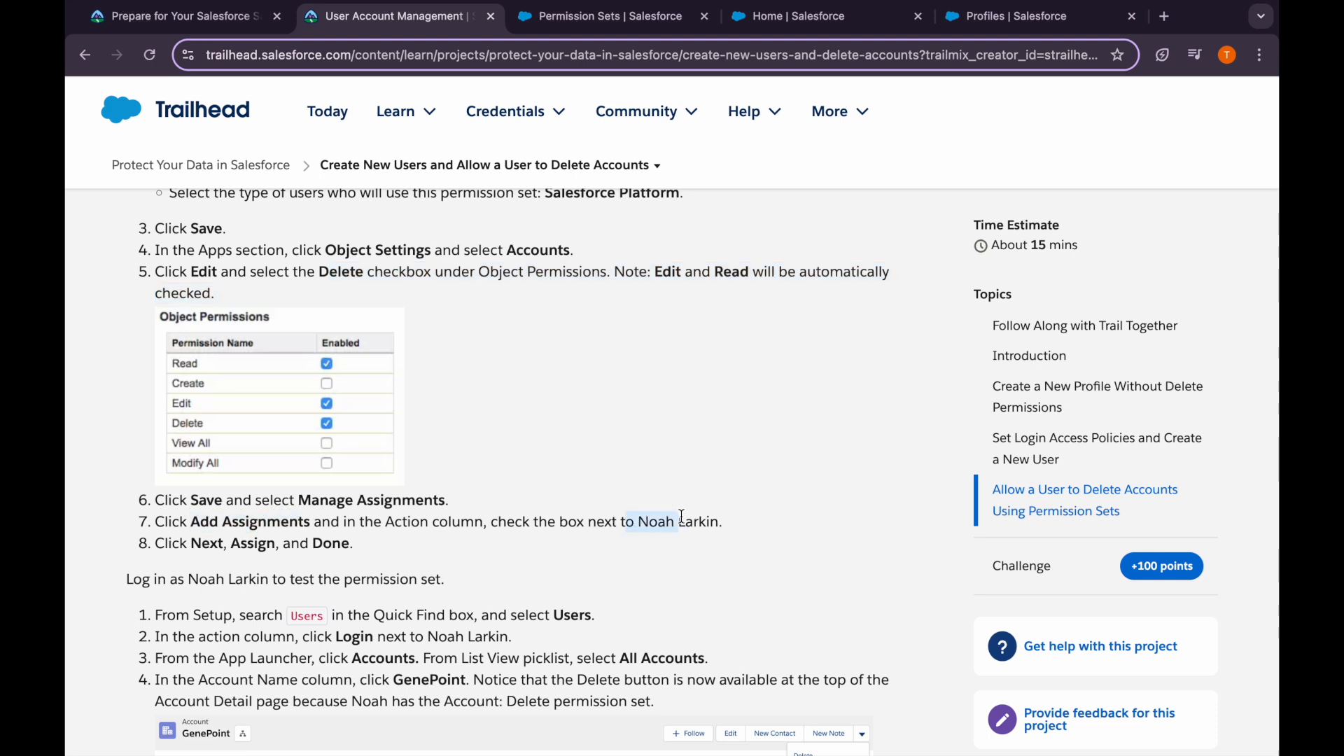
pyautogui.click(571, 18)
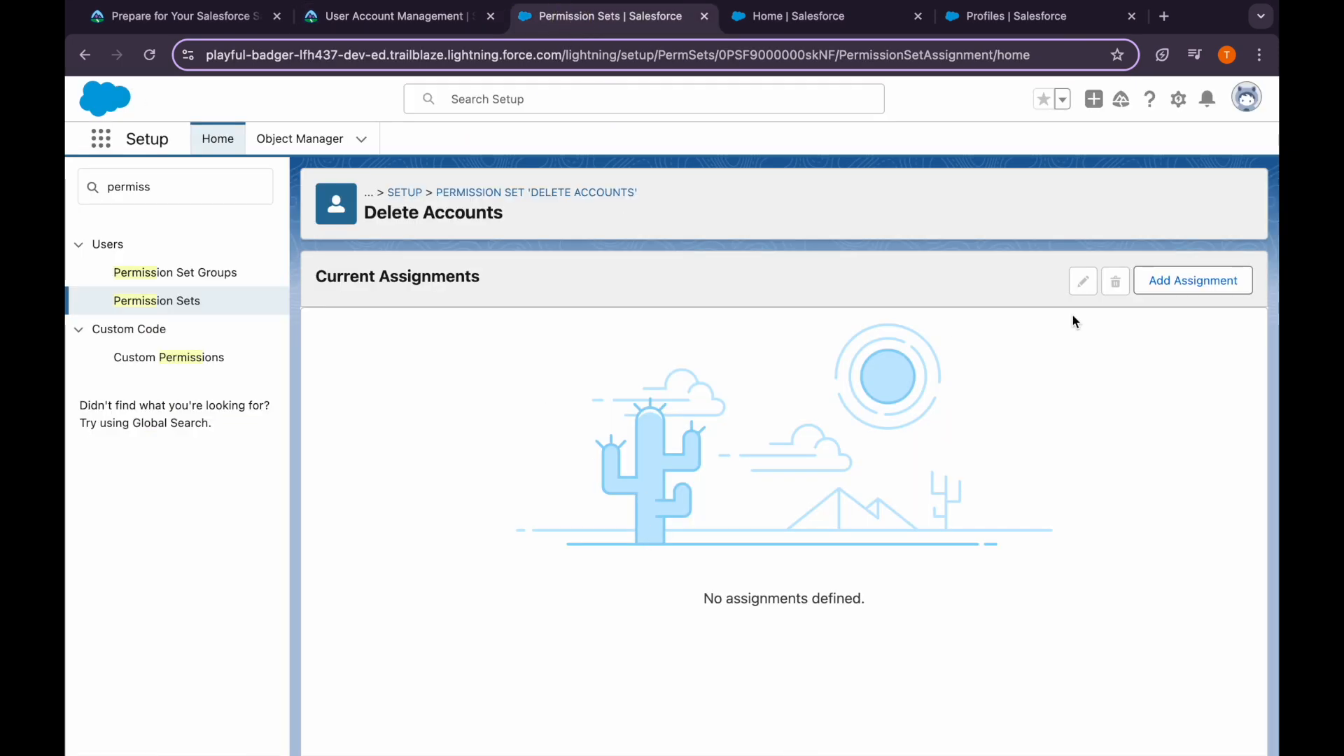
pyautogui.click(1190, 280)
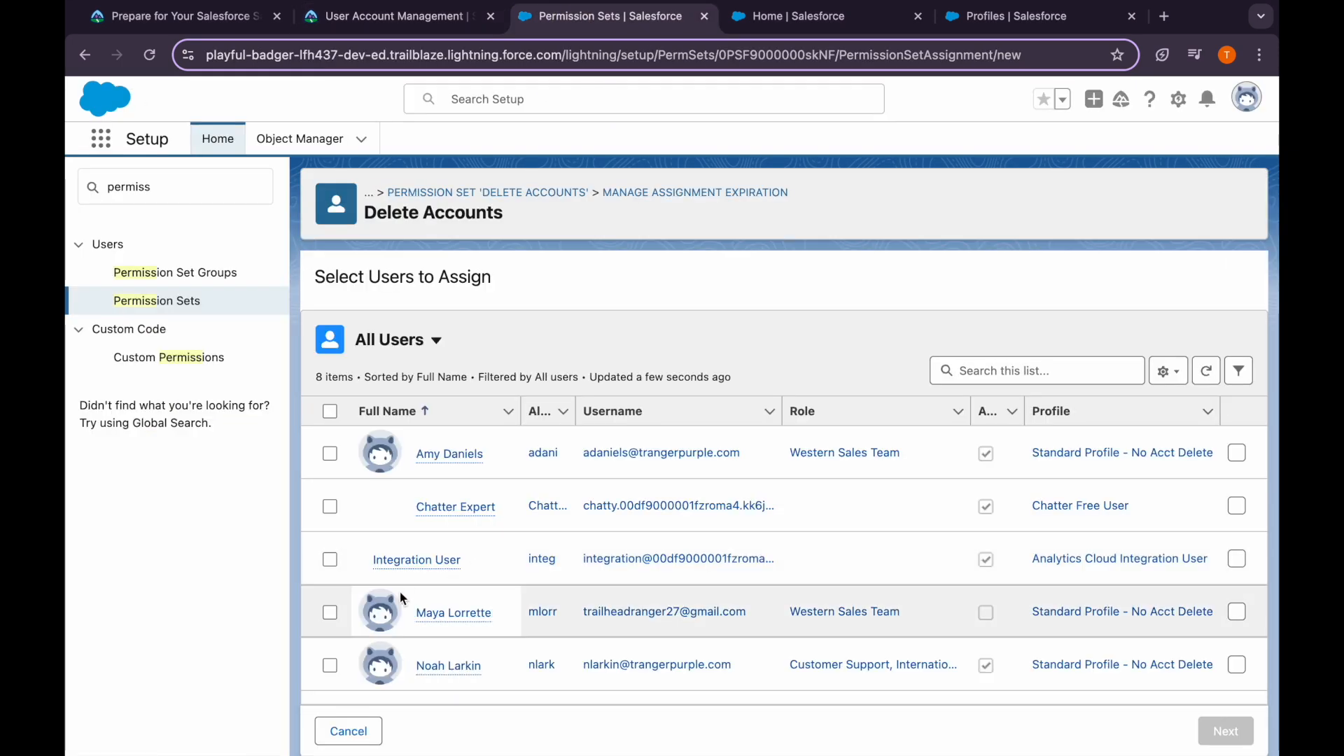
pyautogui.click(330, 665)
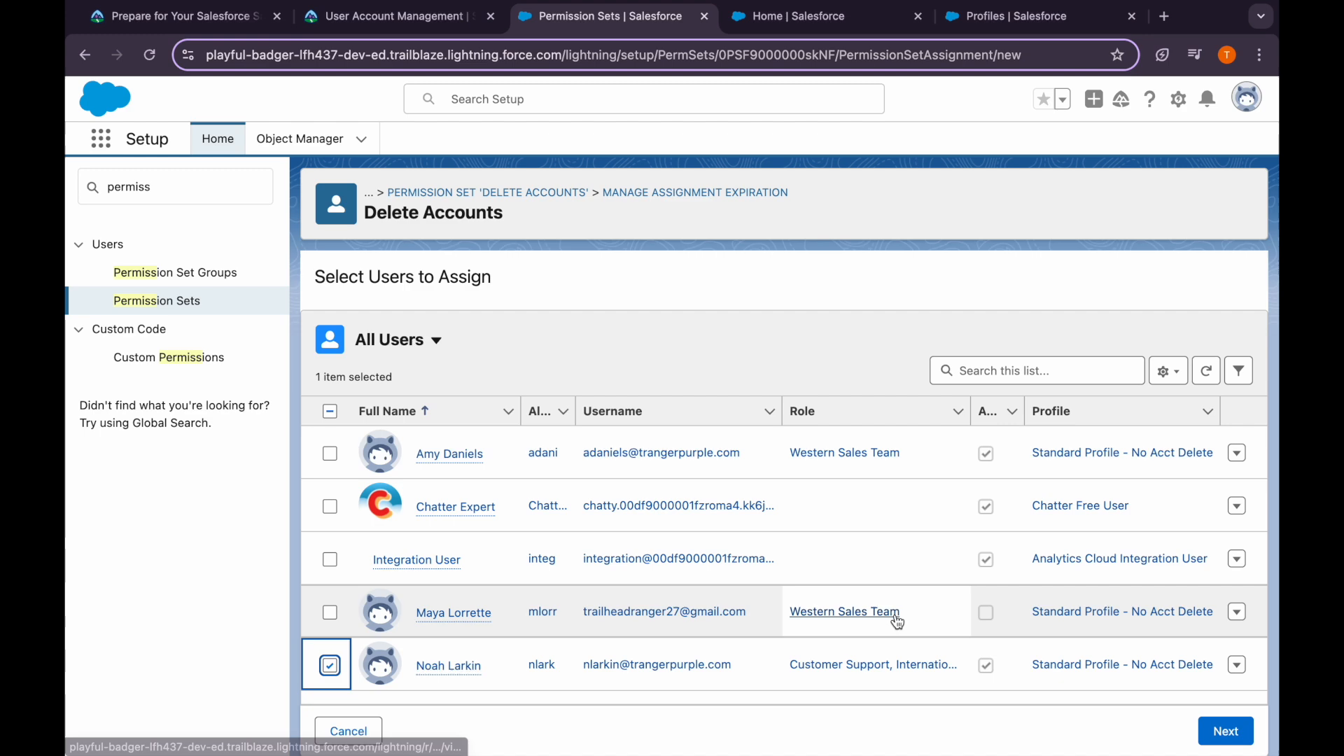
pyautogui.click(1205, 732)
pyautogui.click(1229, 734)
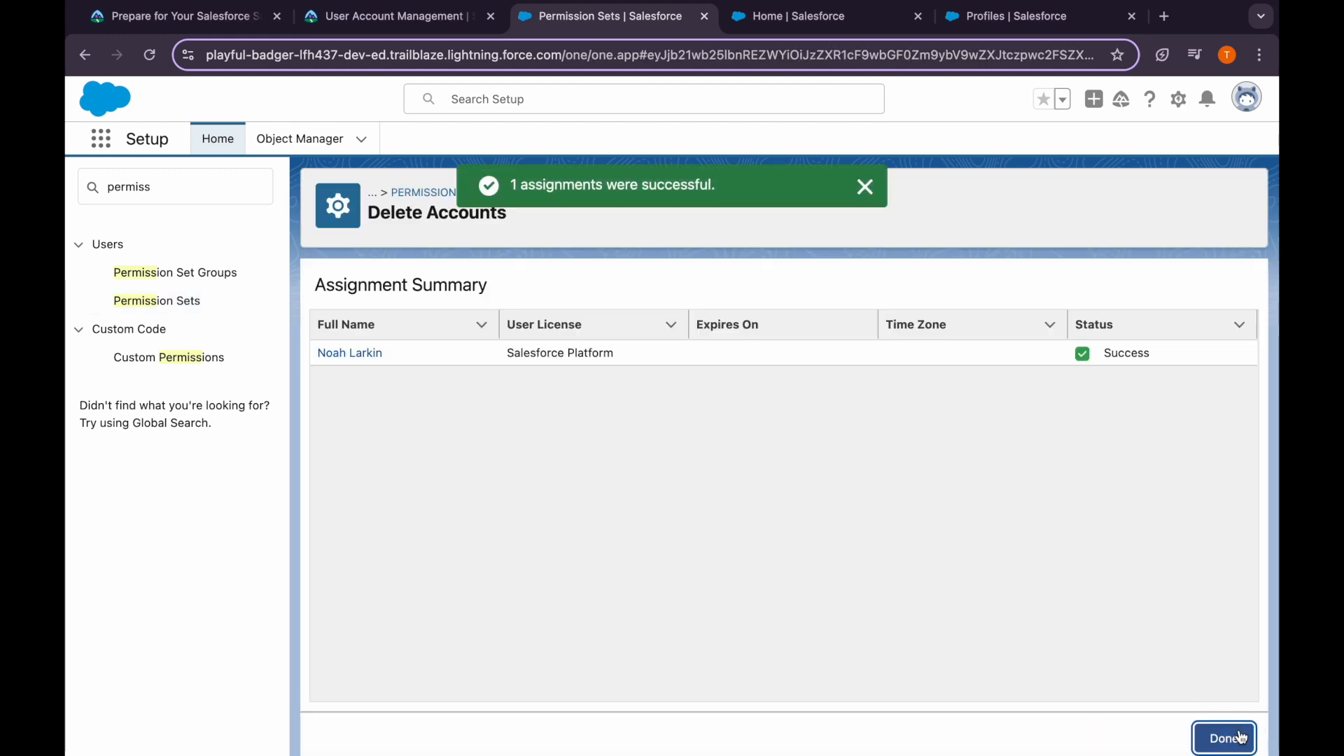
pyautogui.click(1221, 734)
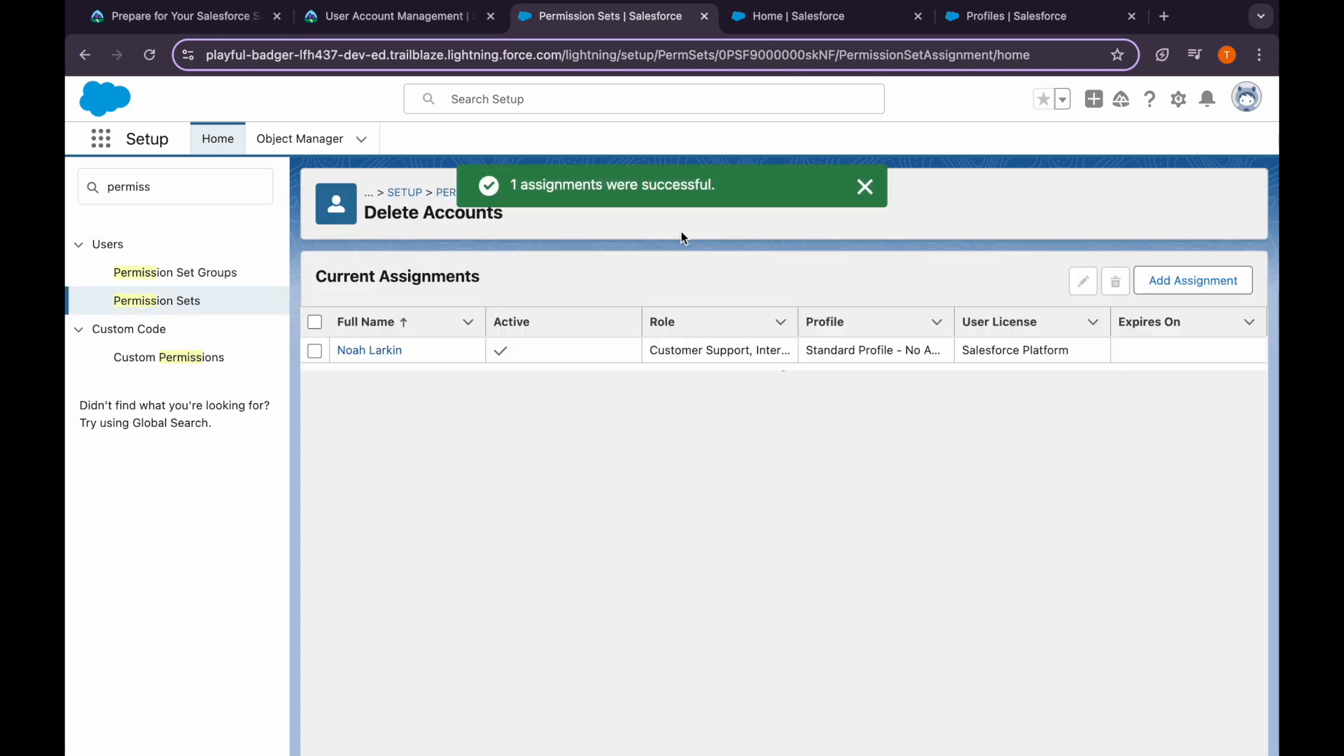
pyautogui.click(420, 18)
pyautogui.scroll(-1, 503, 495)
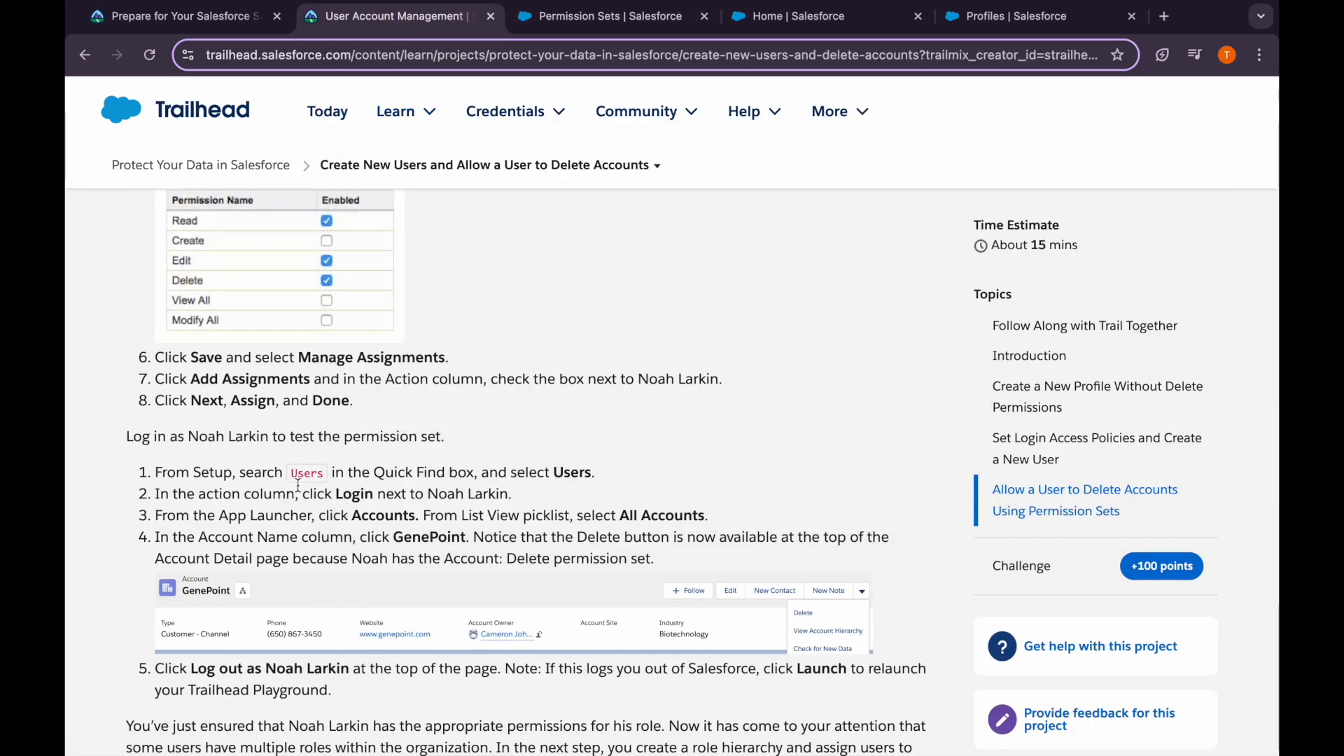
# Read Trailhead's test-login and Verify Step instructions, then return to the Salesforce assignments page
pyautogui.moveTo(343, 498); pyautogui.dragTo(515, 494)
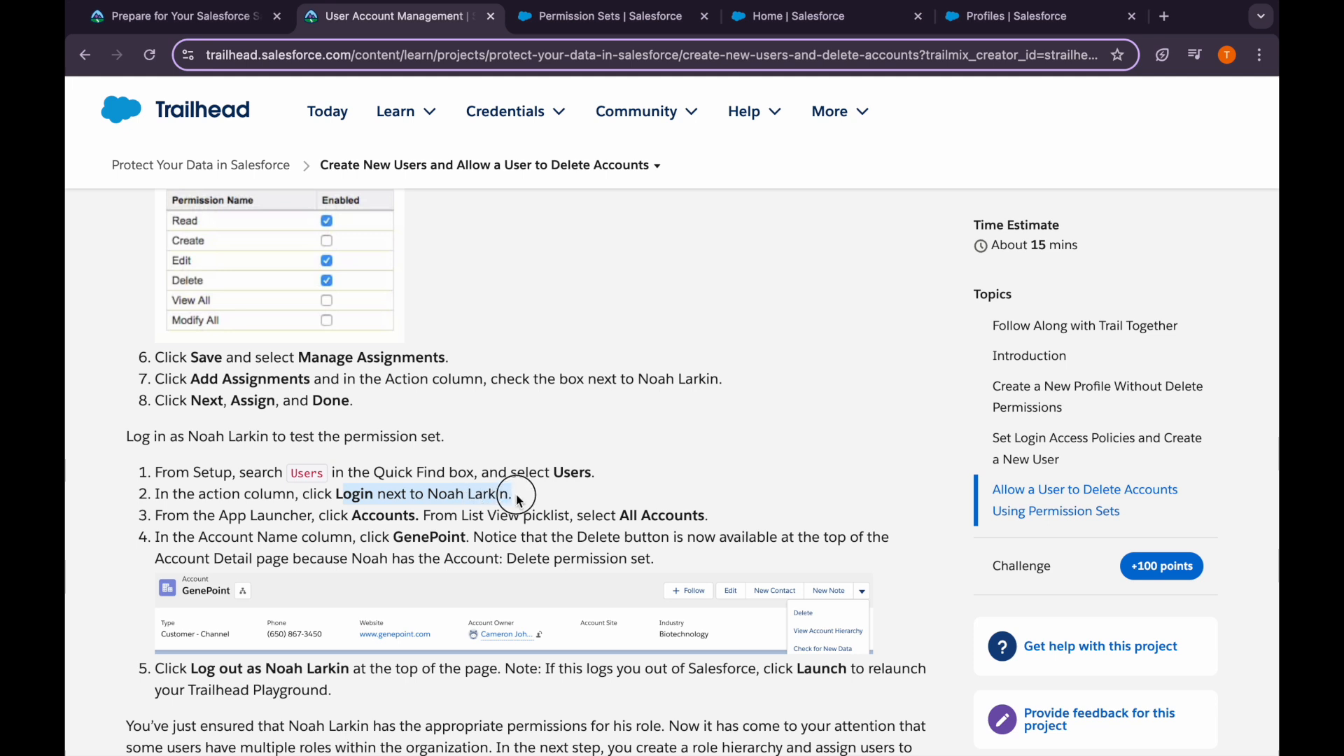
pyautogui.click(515, 494)
pyautogui.scroll(-1, 313, 528)
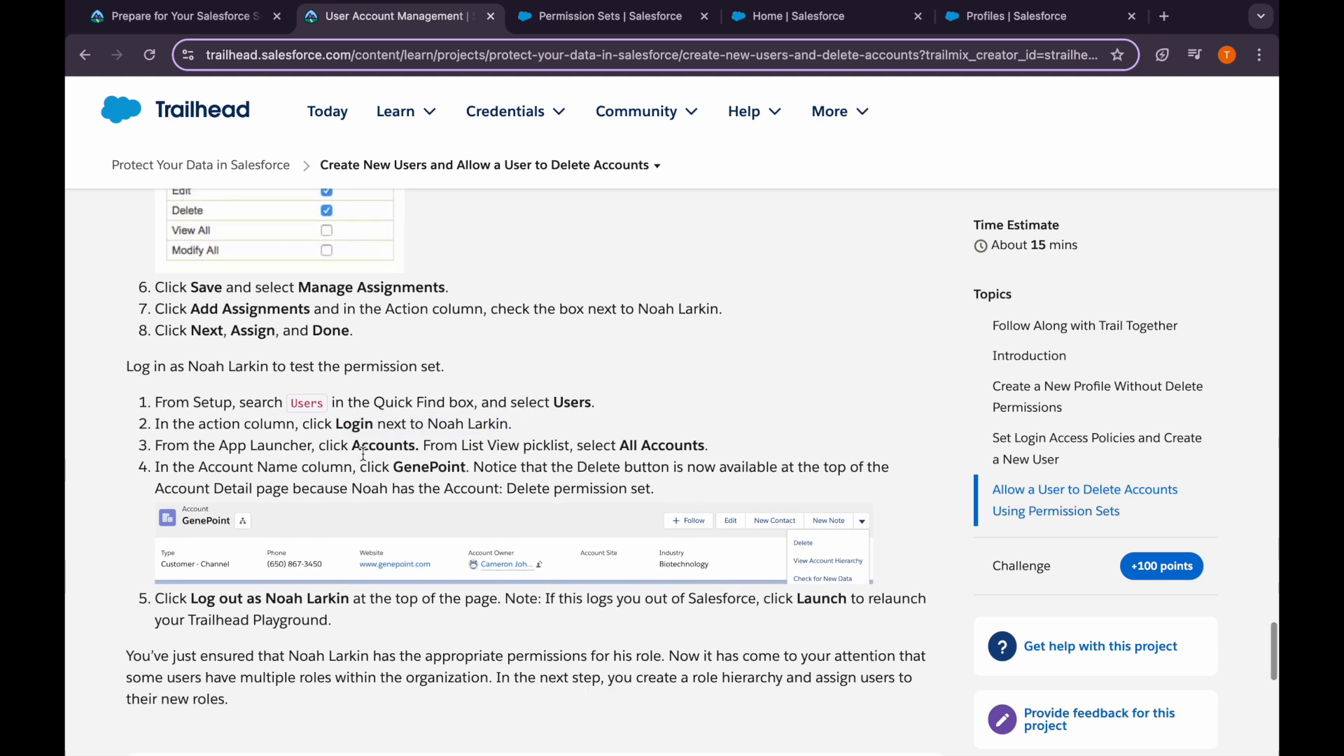
pyautogui.scroll(-1, 367, 448)
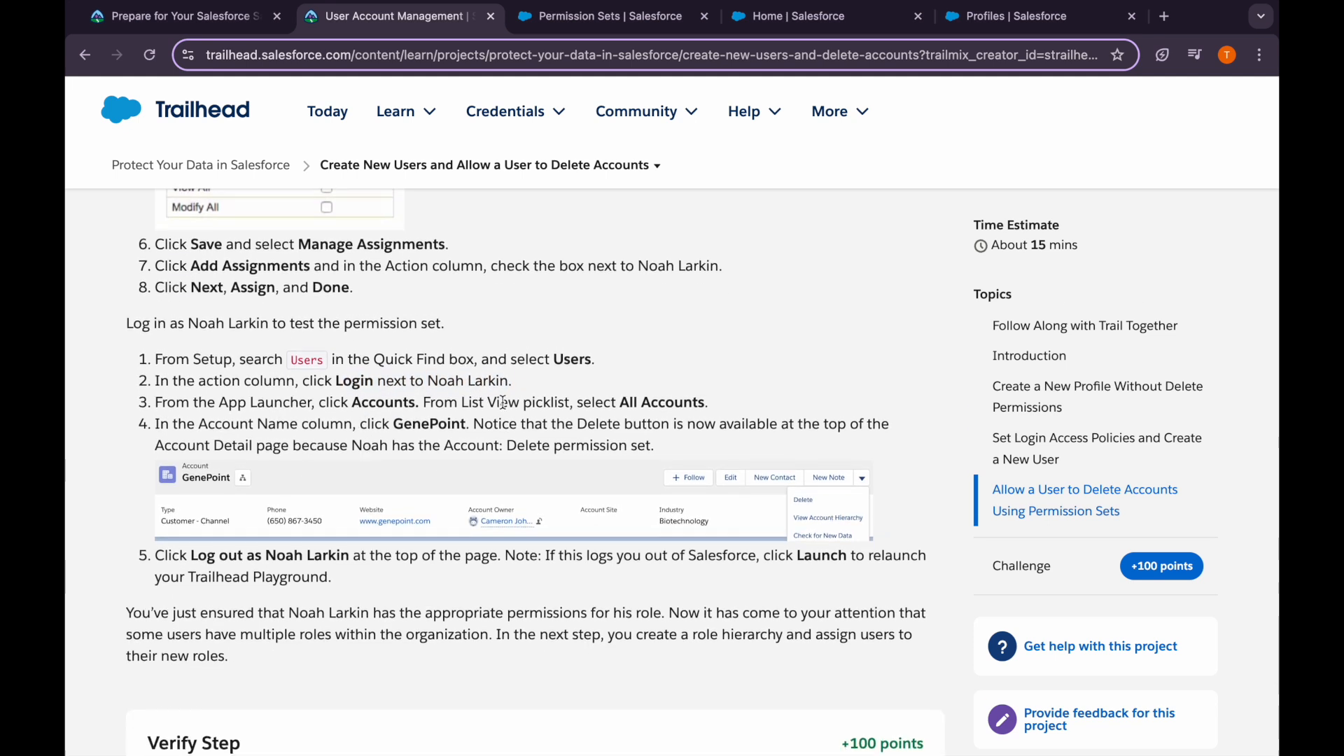
pyautogui.scroll(-1, 496, 401)
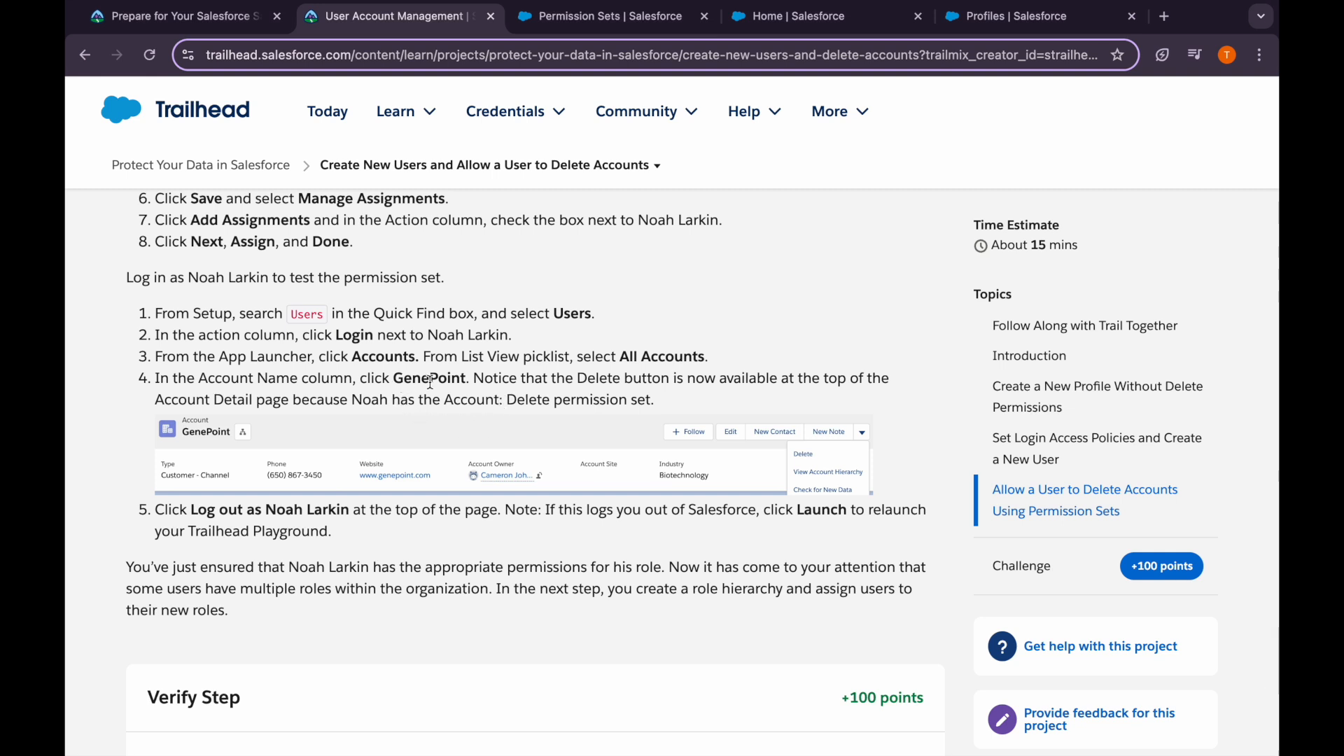
pyautogui.scroll(-1, 623, 494)
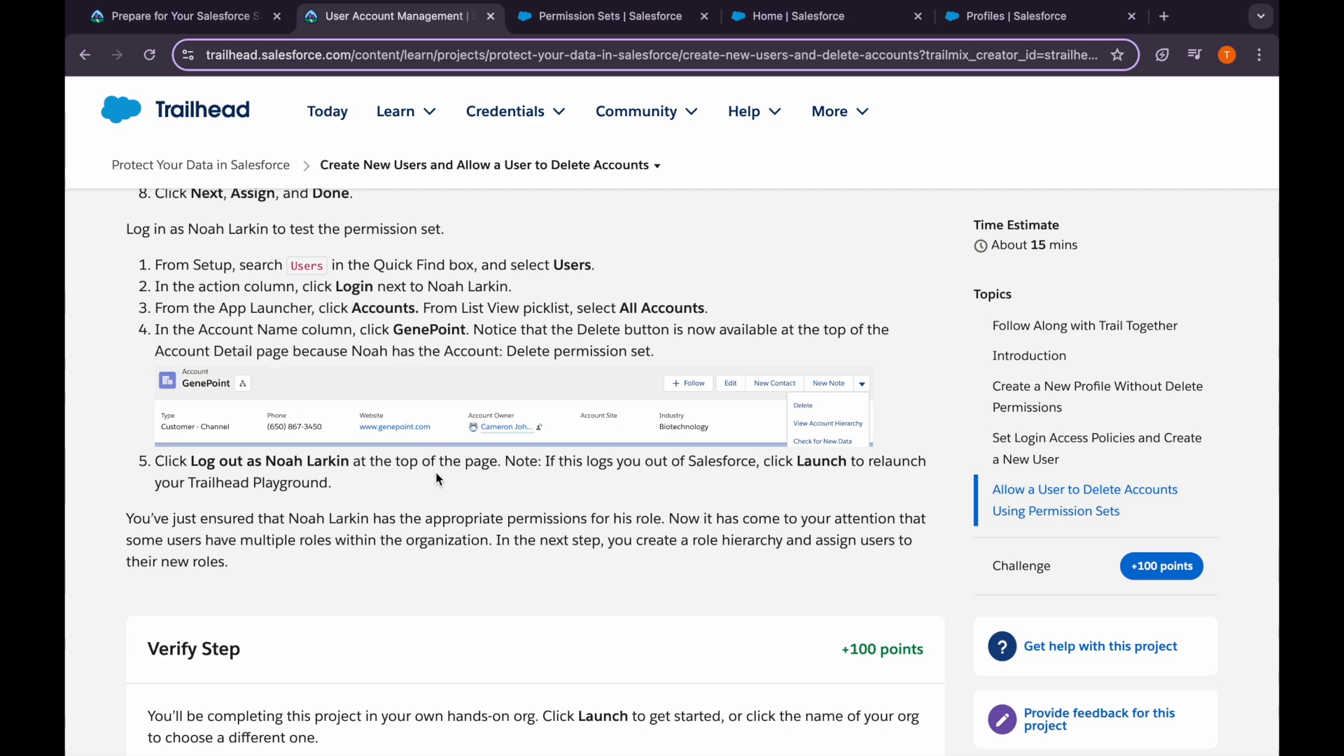
pyautogui.scroll(-1, 435, 472)
pyautogui.scroll(-4, 437, 479)
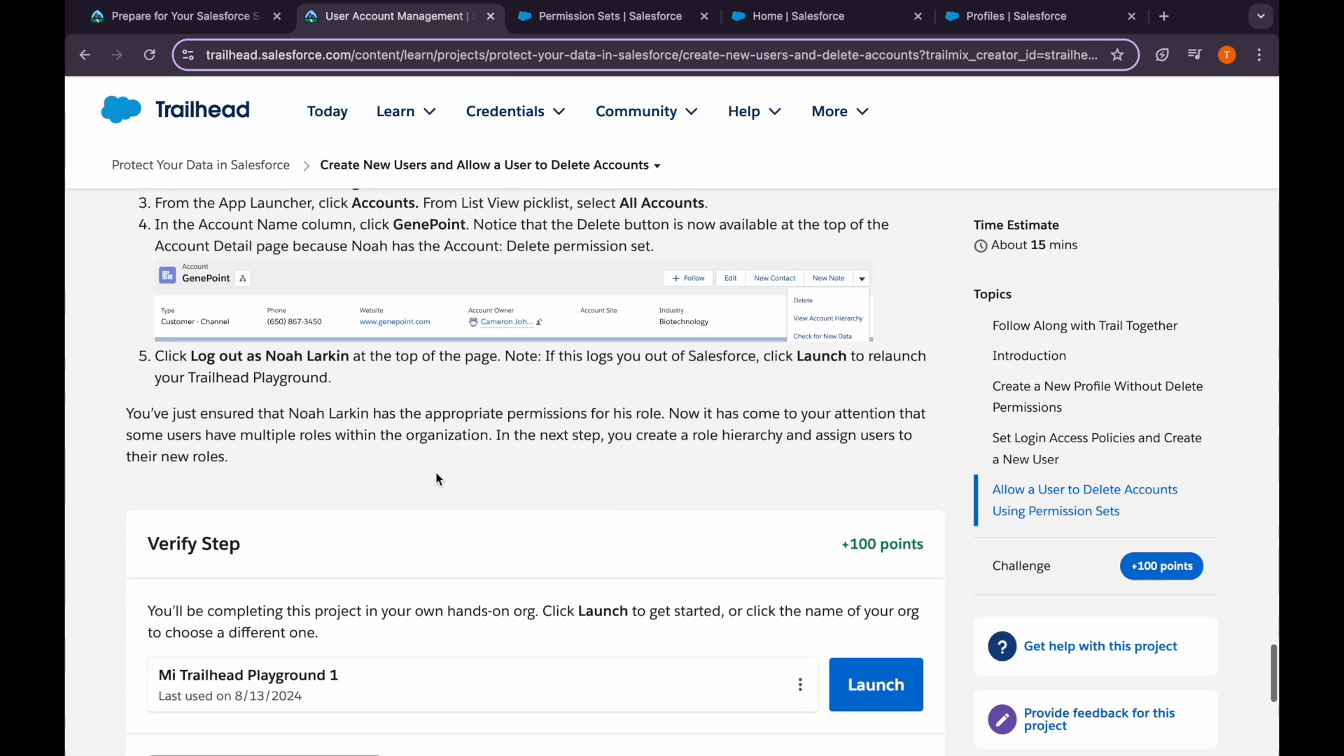
pyautogui.hotkey('ctrl', 'Tab')
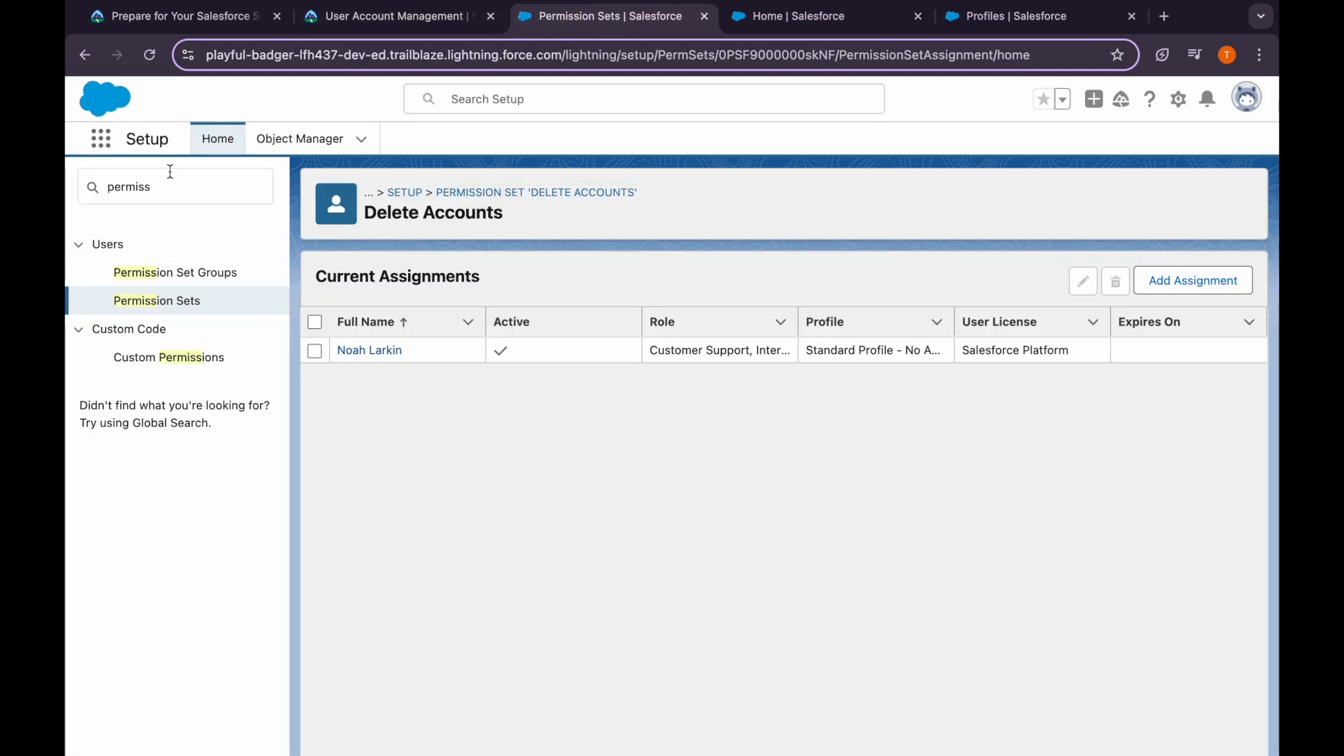
pyautogui.doubleClick(179, 189)
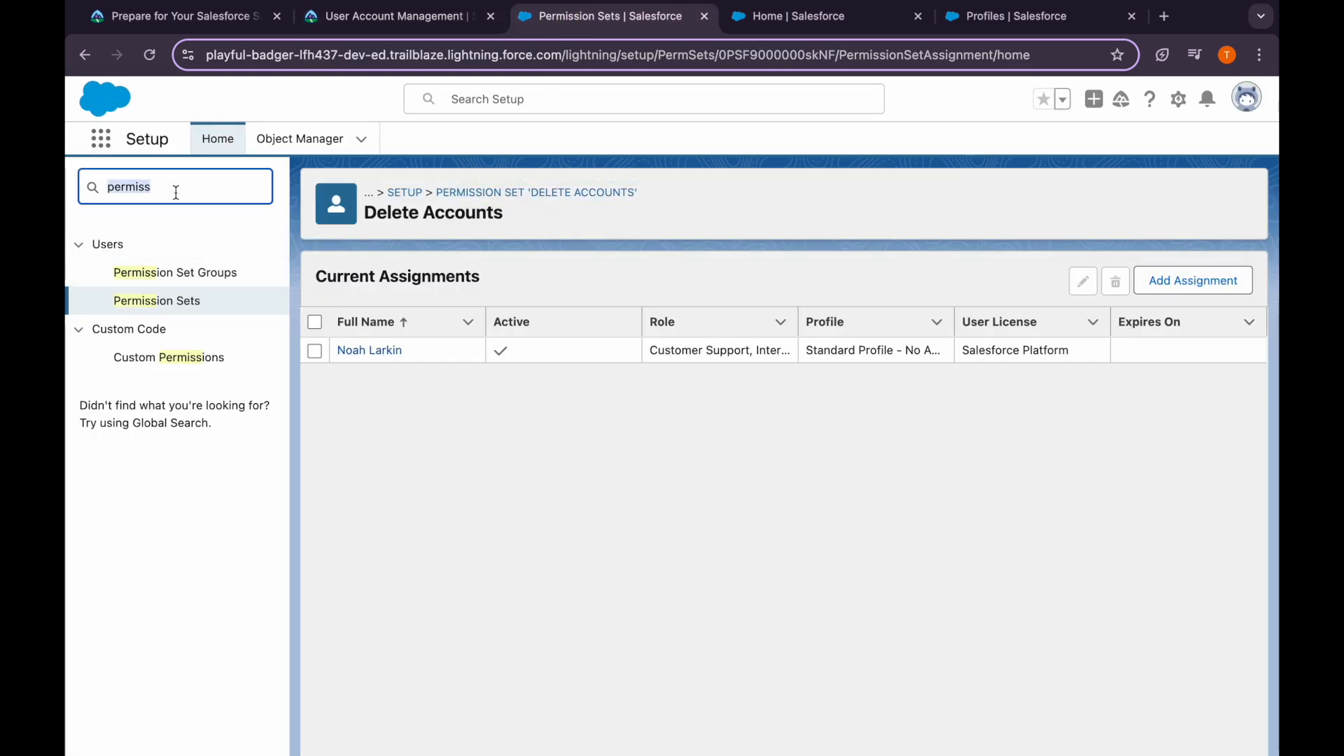
# Log in as the test user from the Setup Users list
pyautogui.press('BackSpace')
pyautogui.write('user')
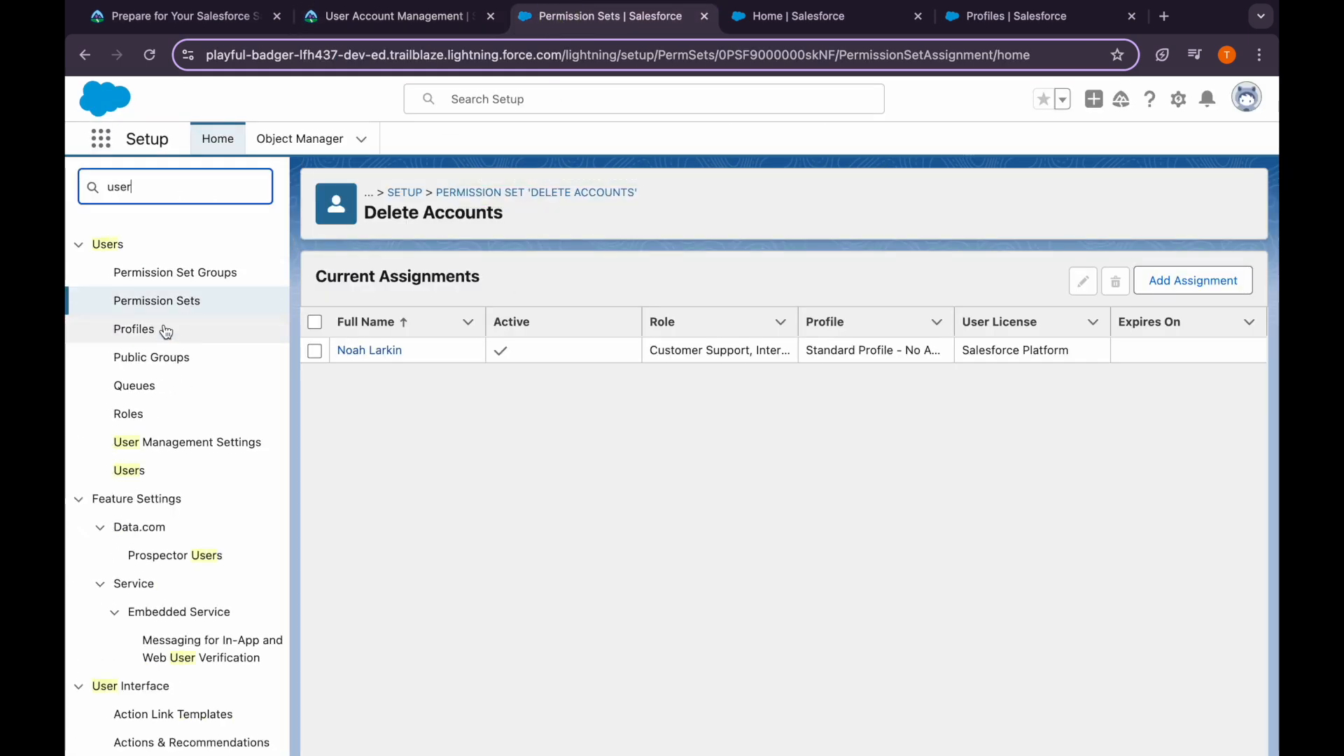
pyautogui.click(129, 470)
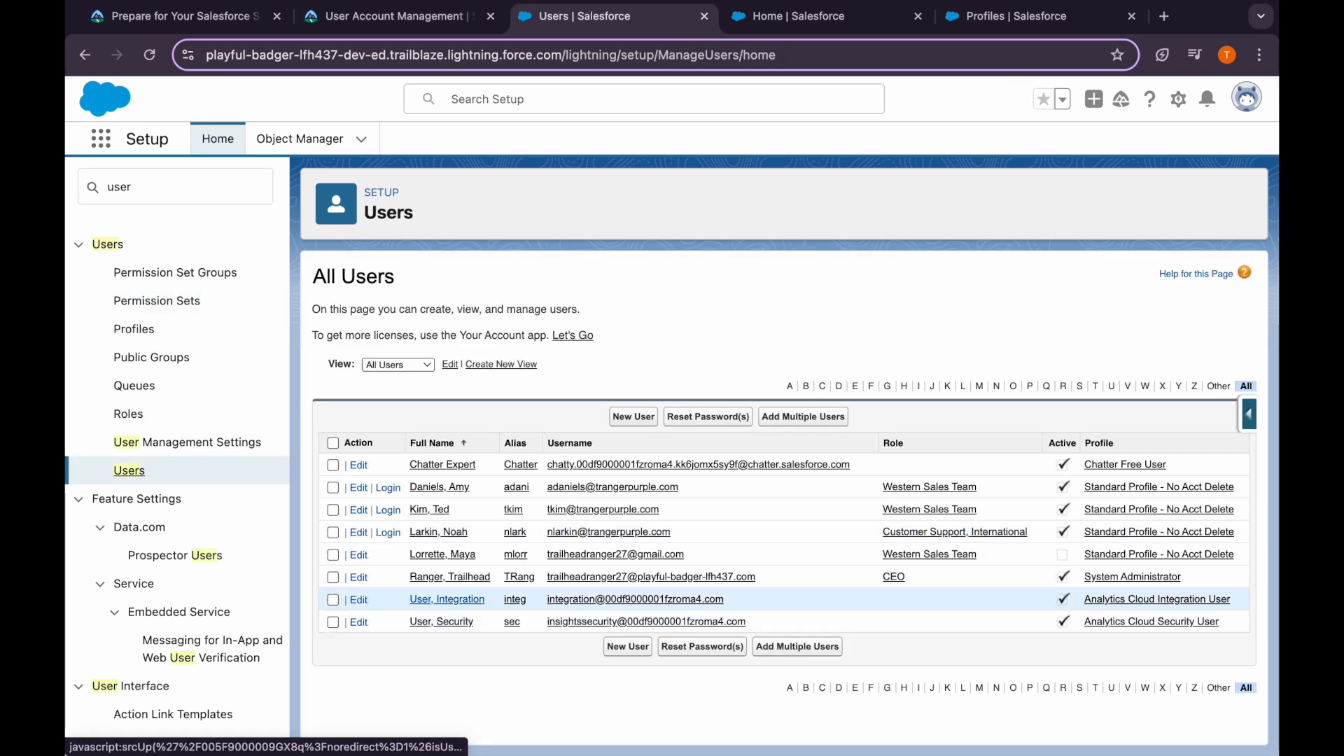
pyautogui.click(394, 535)
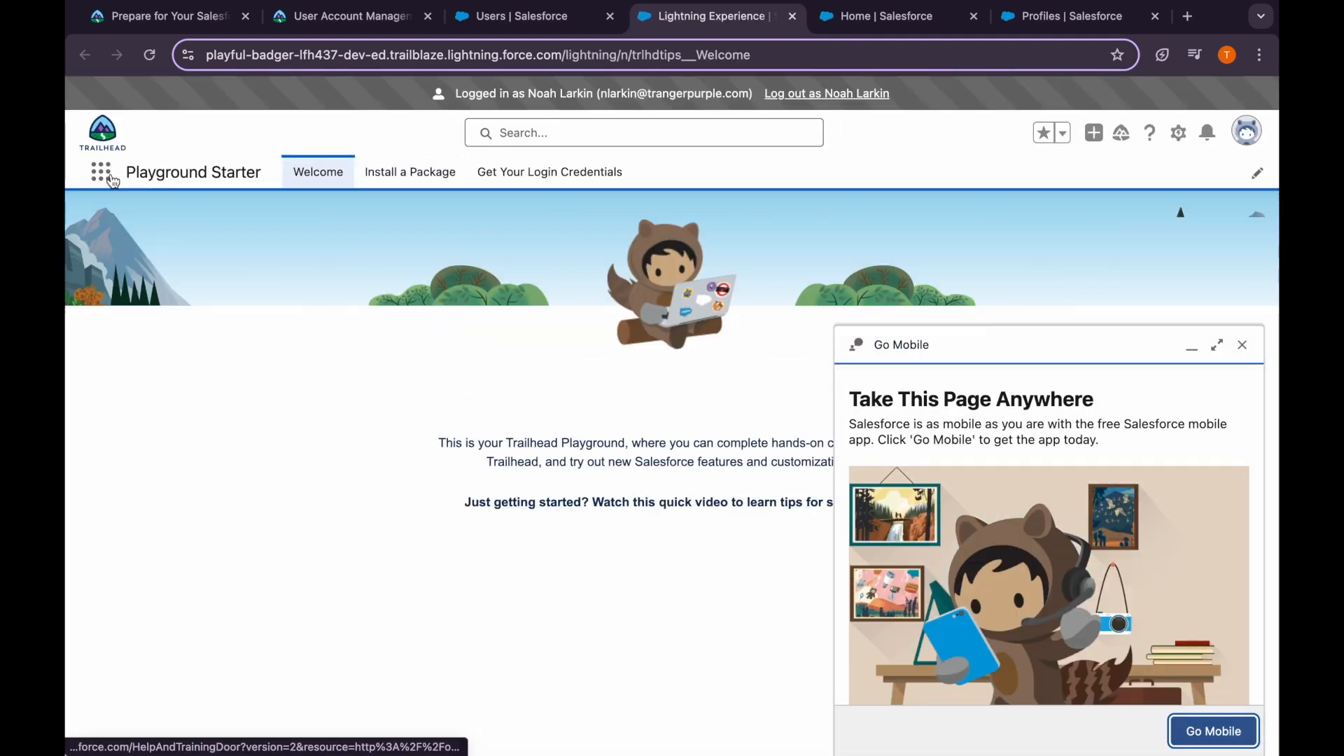
# Open the GenePoint account from the All Accounts list view
pyautogui.click(104, 174)
pyautogui.write('acc')
pyautogui.click(143, 364)
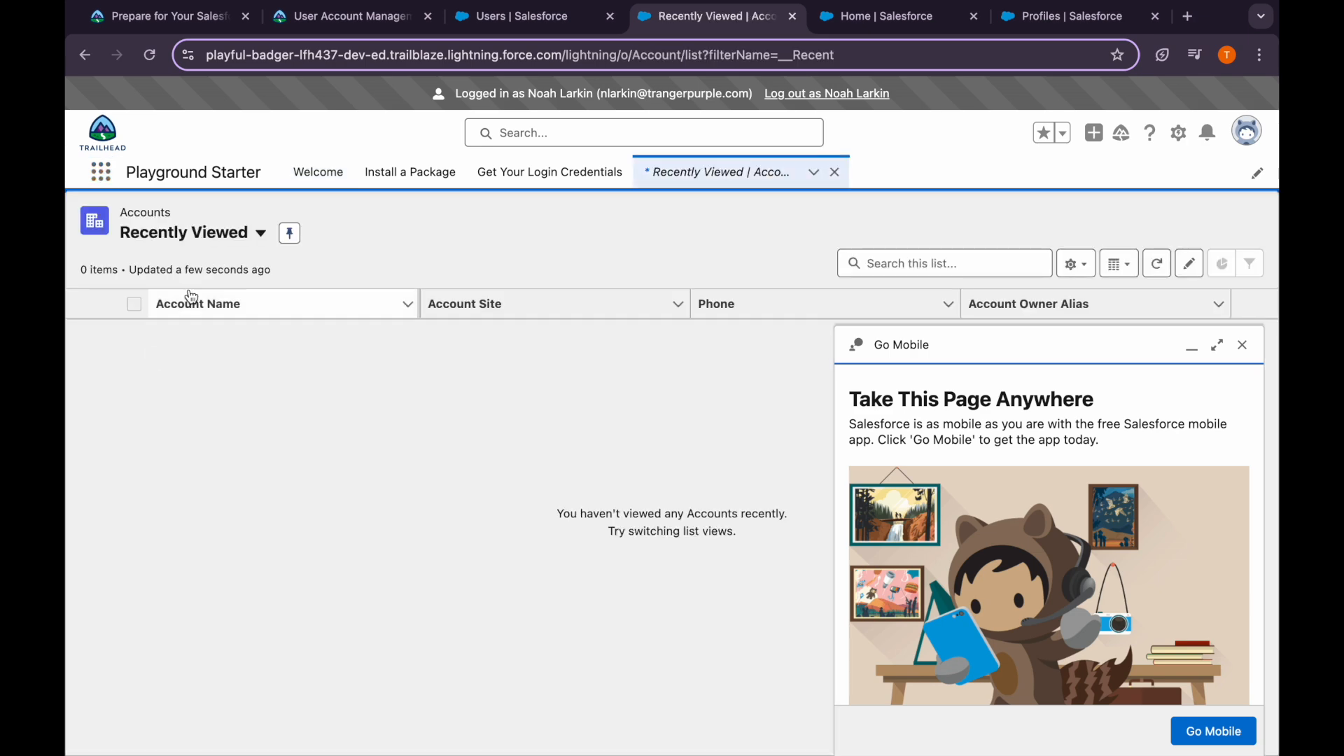
pyautogui.click(189, 233)
pyautogui.click(189, 301)
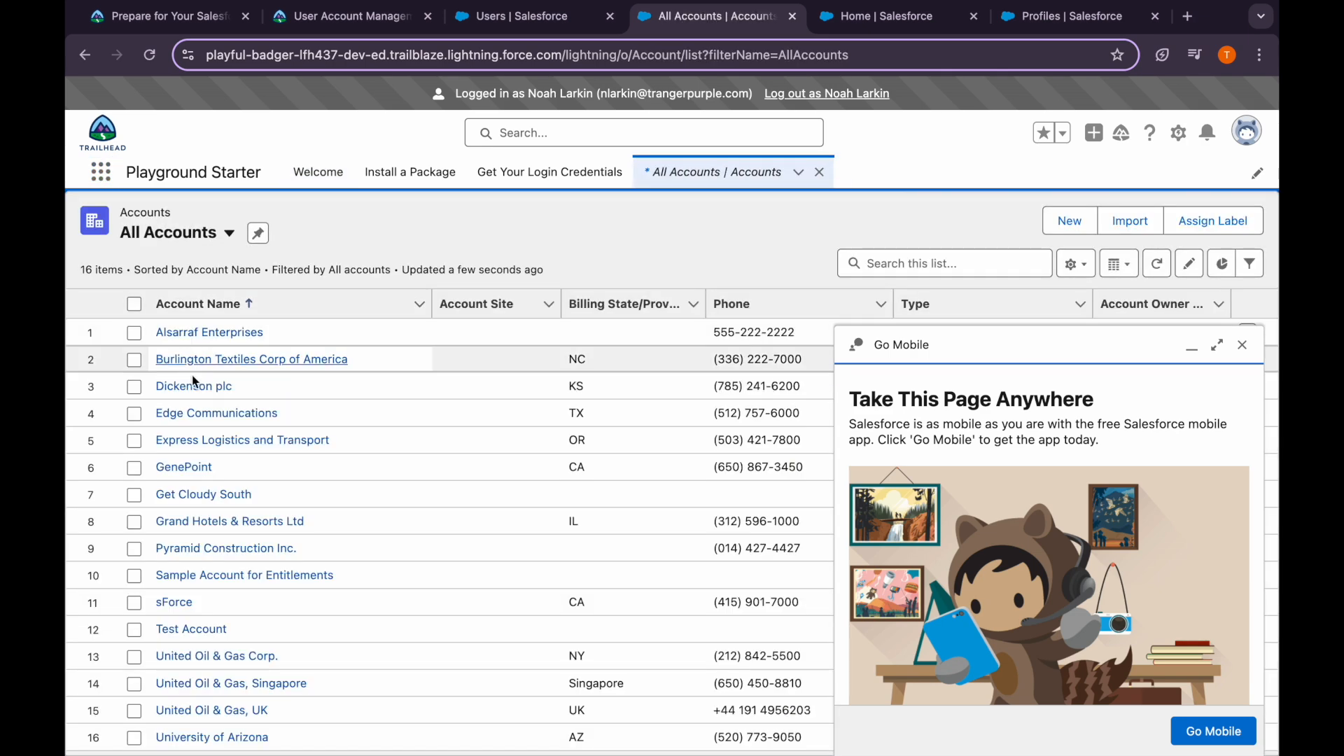
pyautogui.click(185, 467)
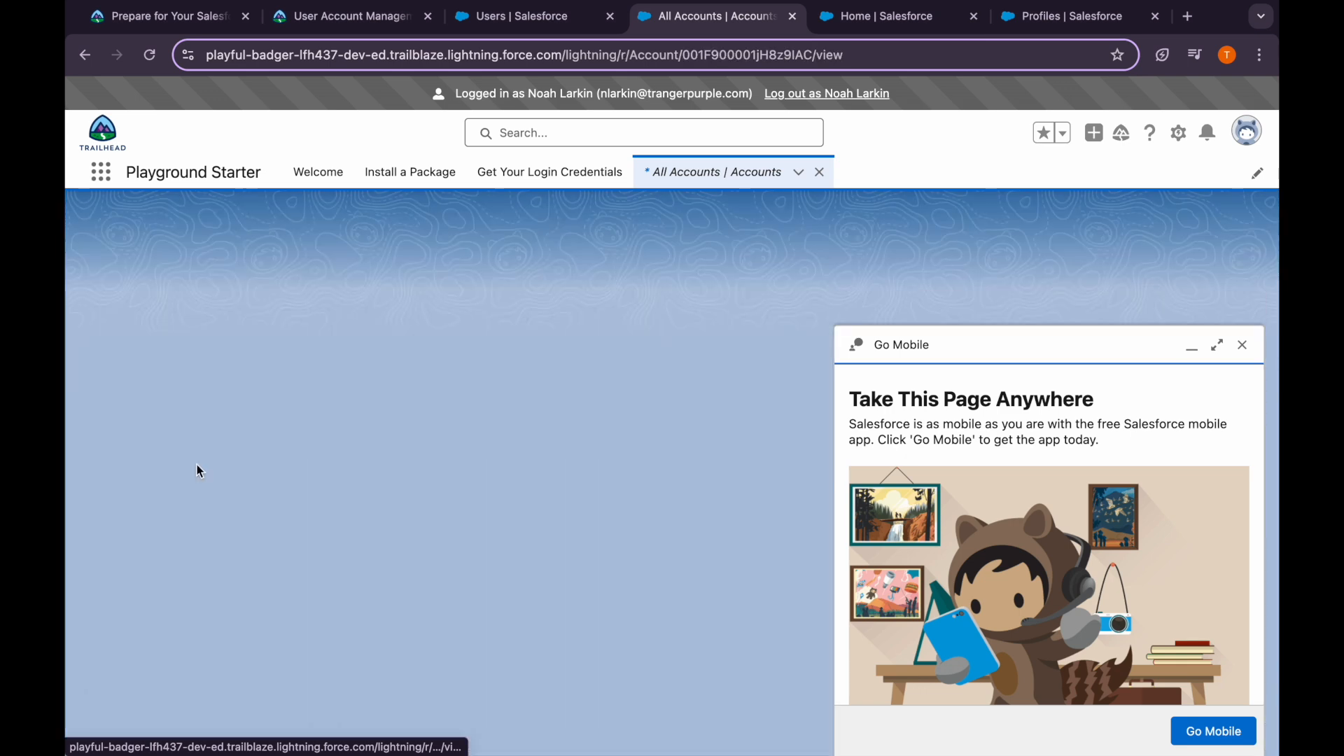
pyautogui.click(1249, 357)
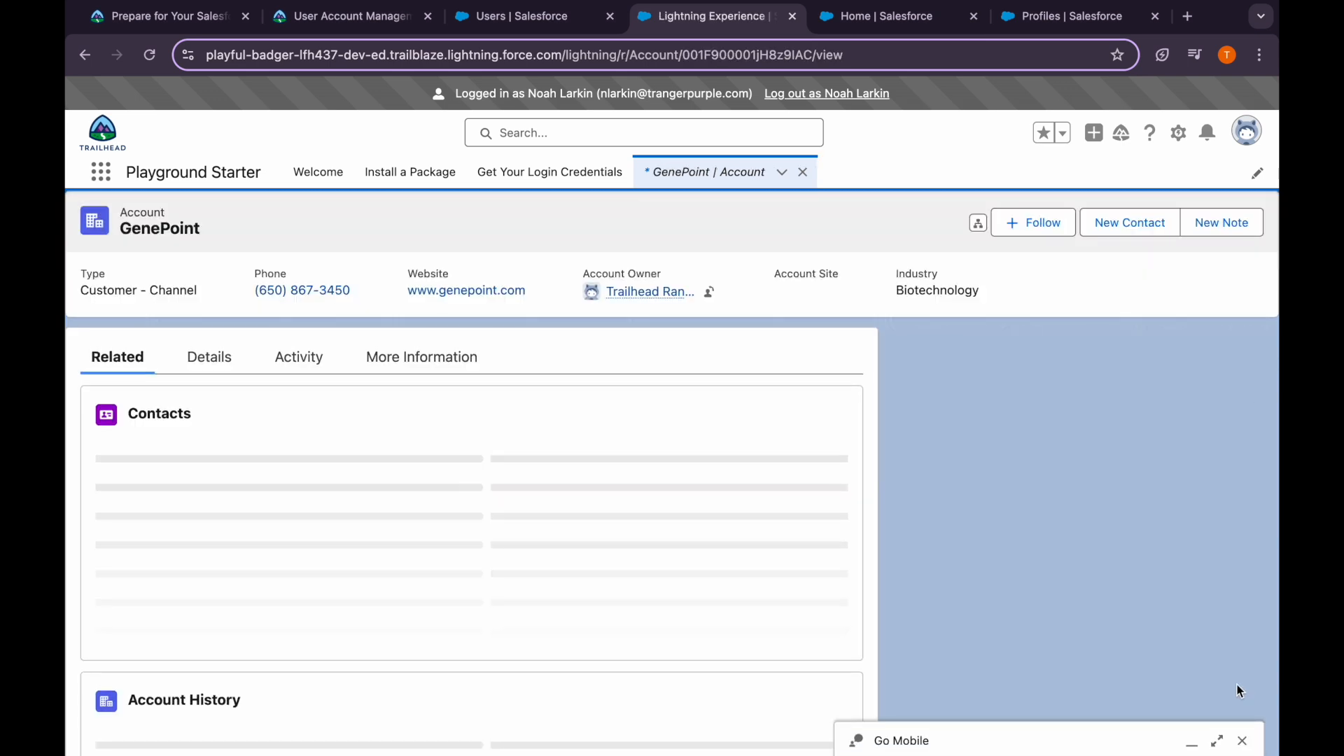
pyautogui.click(1240, 738)
# Try deleting GenePoint, which fails with a no-permission error
pyautogui.click(1251, 225)
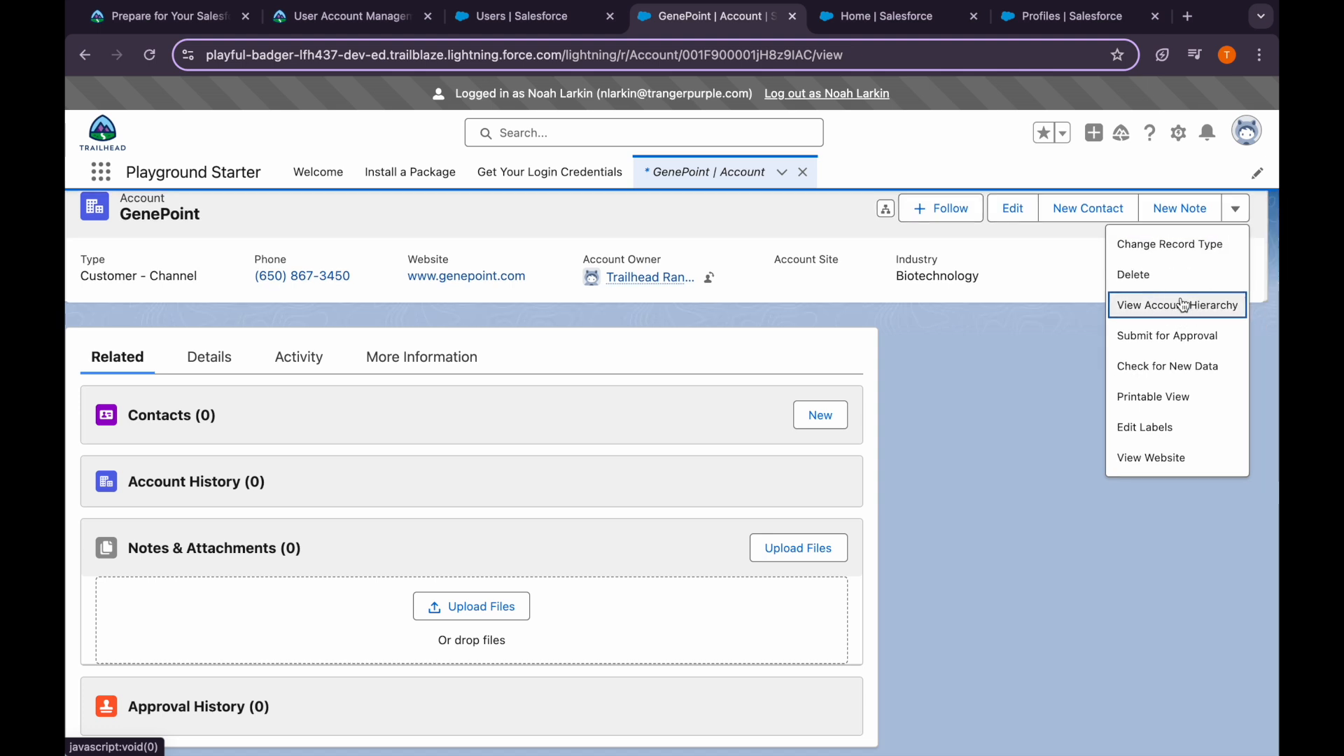
pyautogui.click(1183, 301)
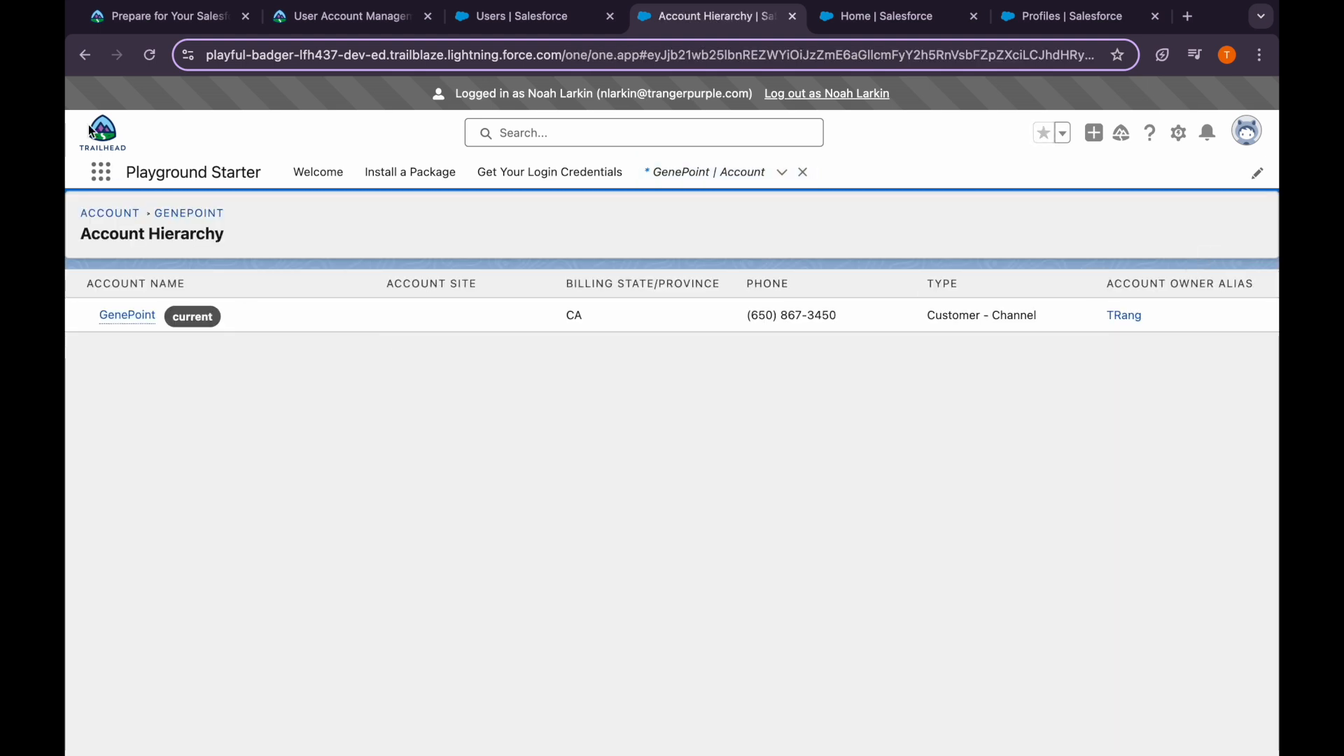
pyautogui.click(84, 56)
pyautogui.click(1235, 208)
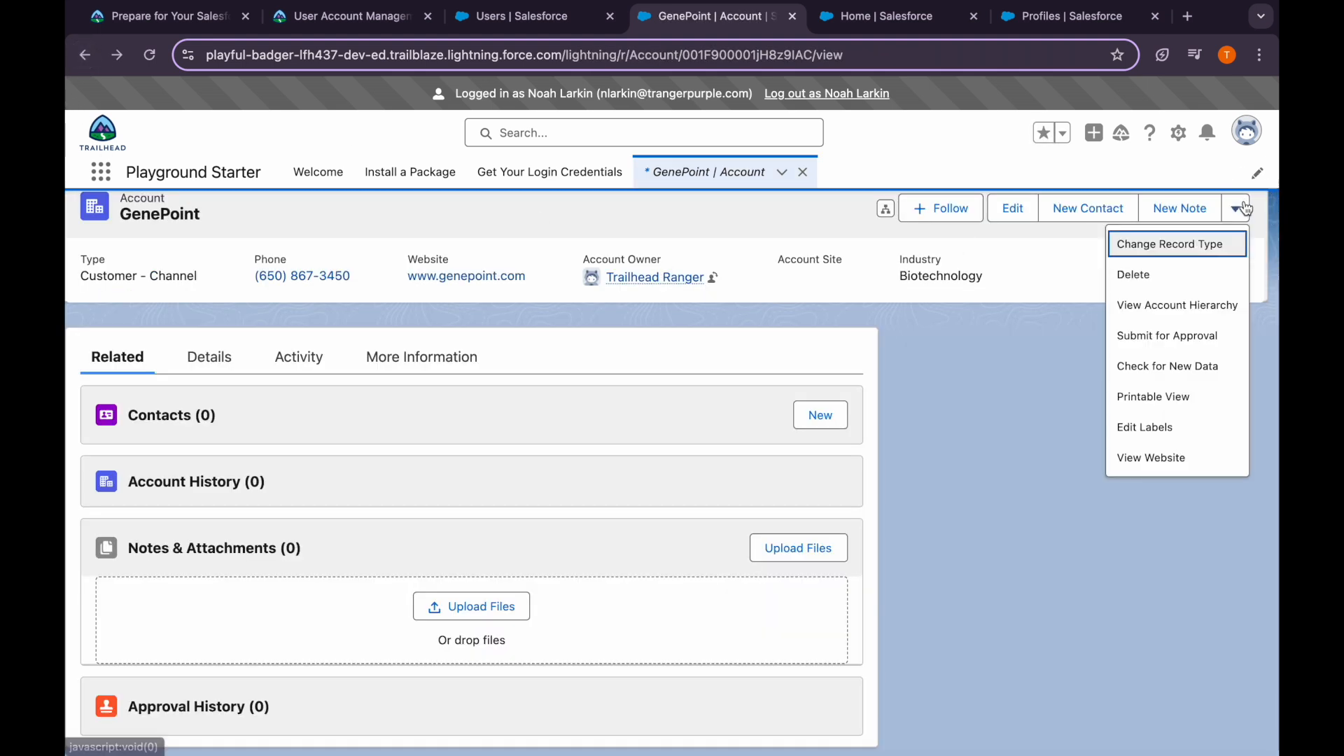
pyautogui.click(1124, 273)
pyautogui.click(912, 455)
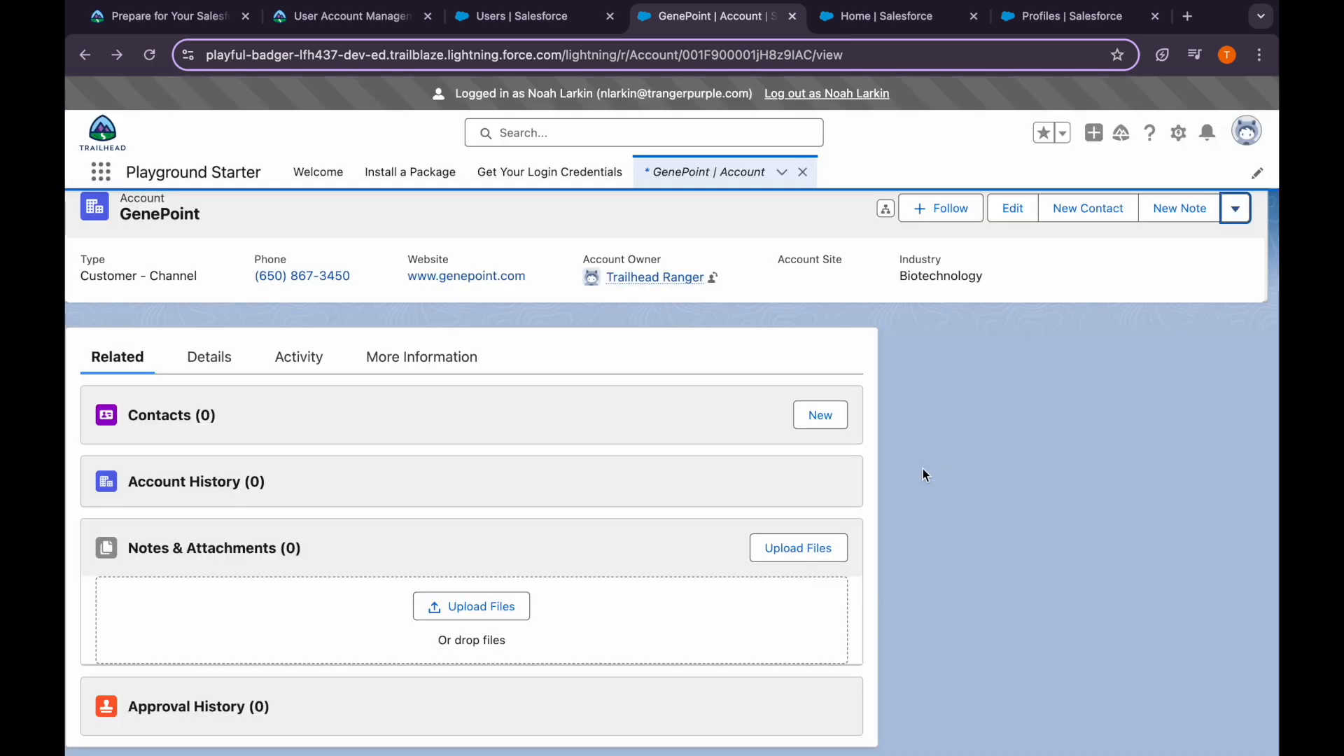
pyautogui.moveTo(522, 410); pyautogui.dragTo(847, 410)
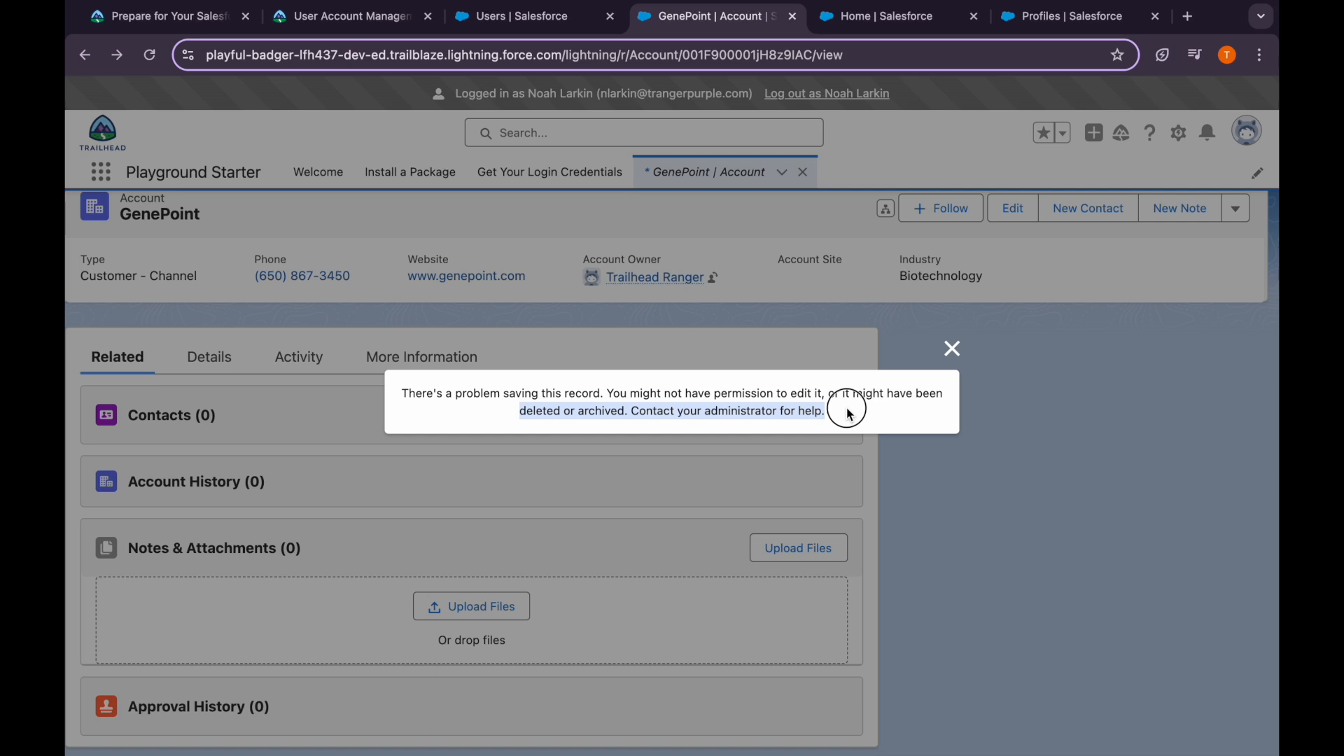
pyautogui.click(849, 415)
pyautogui.click(358, 27)
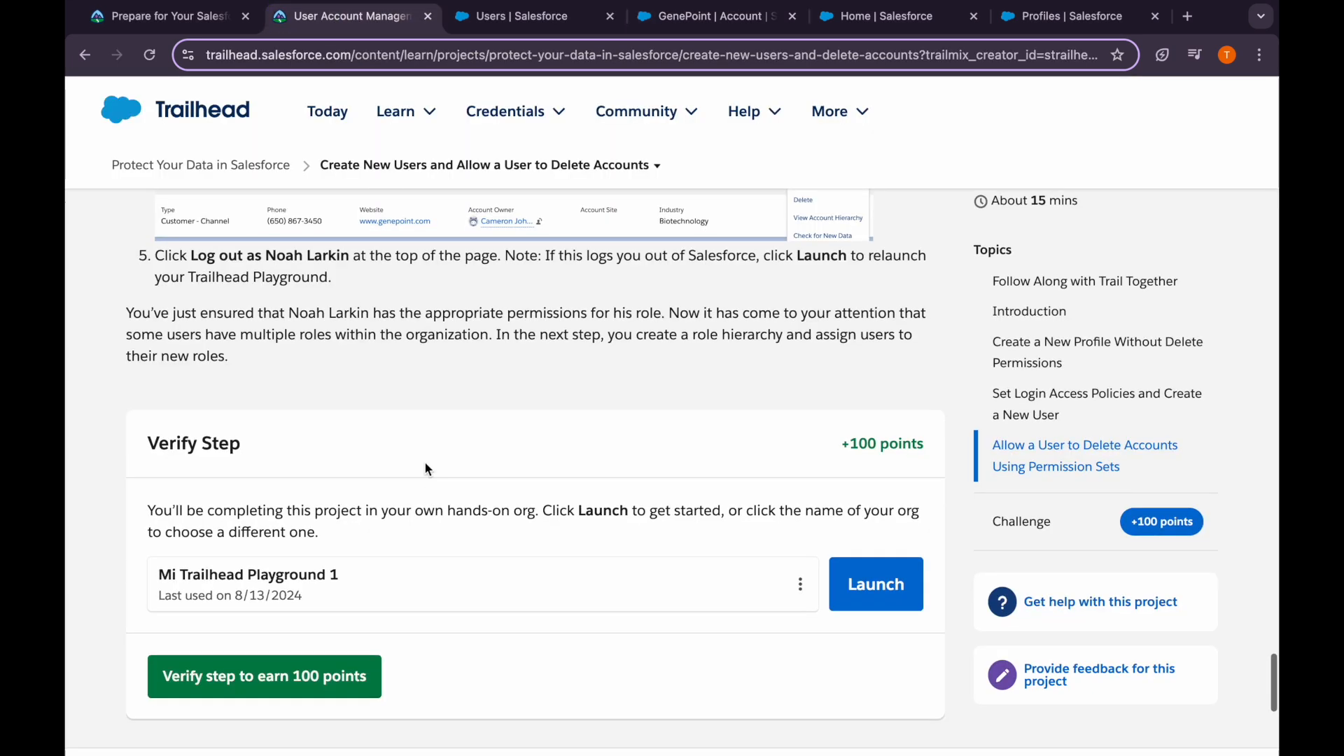
# Reread Trailhead's note on the Delete button, then return to the GenePoint account page
pyautogui.scroll(3, 420, 490)
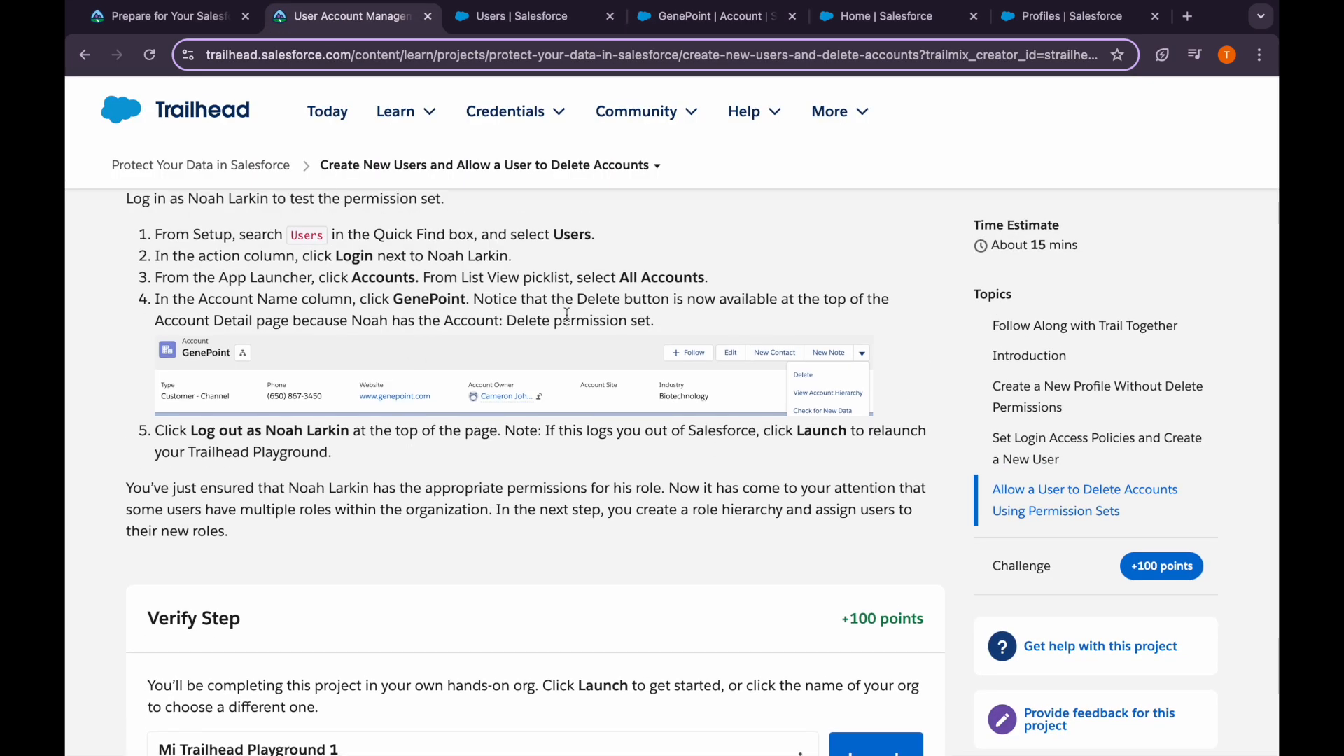
pyautogui.moveTo(595, 299); pyautogui.dragTo(695, 321)
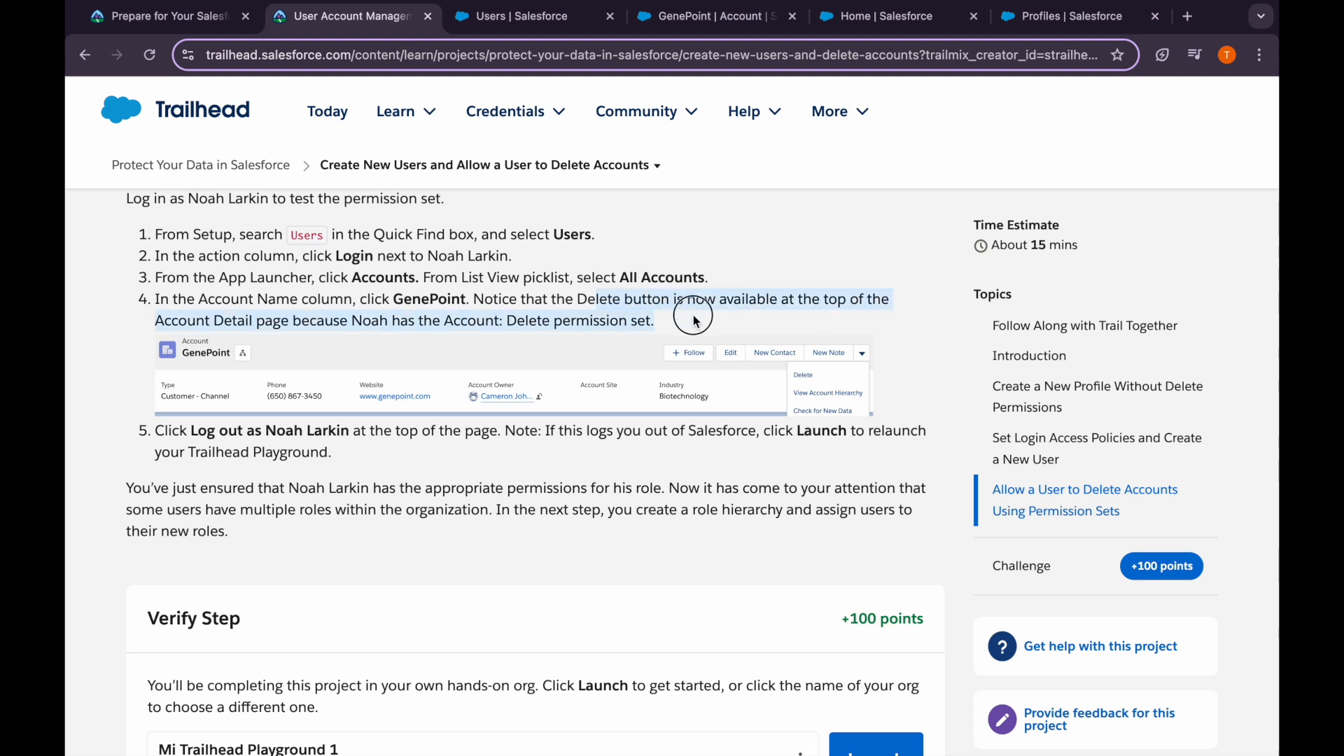
pyautogui.click(695, 321)
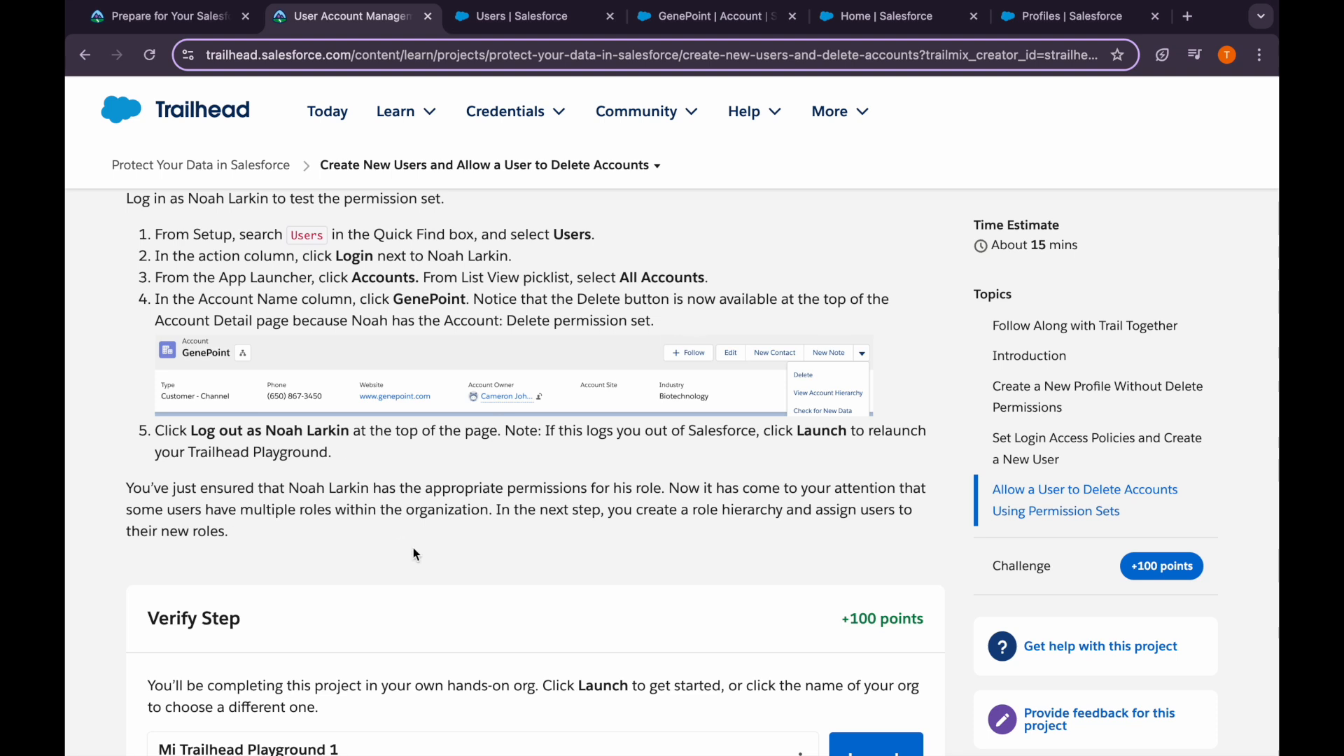
pyautogui.scroll(-1, 413, 548)
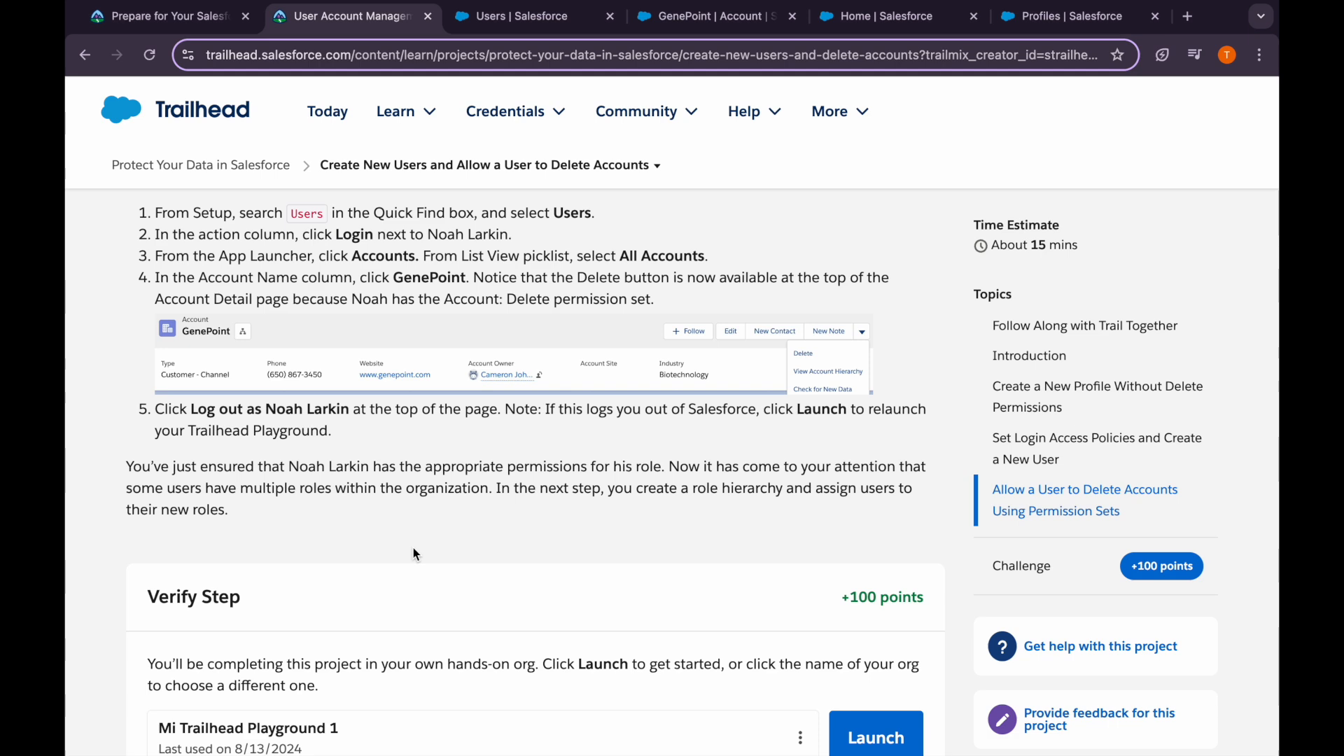
pyautogui.scroll(-5, 413, 548)
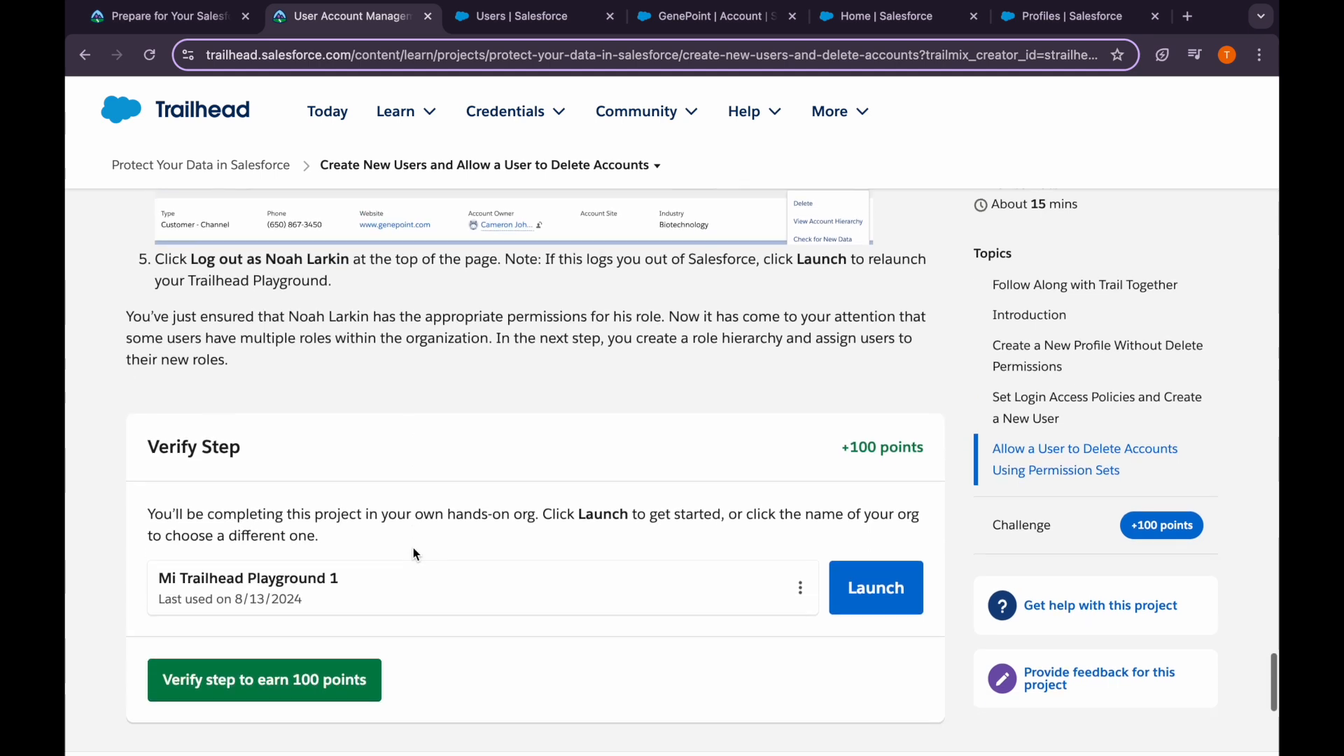
pyautogui.click(530, 18)
pyautogui.click(676, 17)
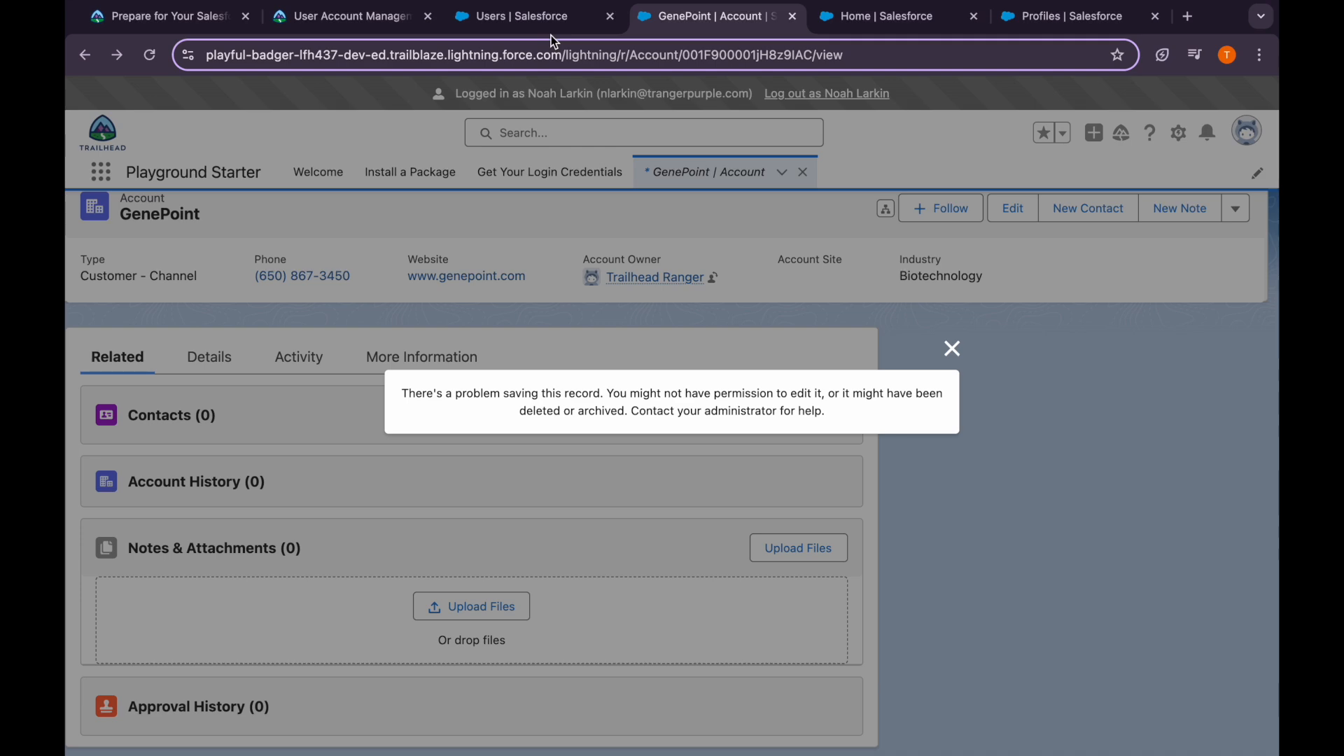
# Dismiss the delete error and open Delete Accounts from the test user's details
pyautogui.click(954, 351)
pyautogui.click(514, 21)
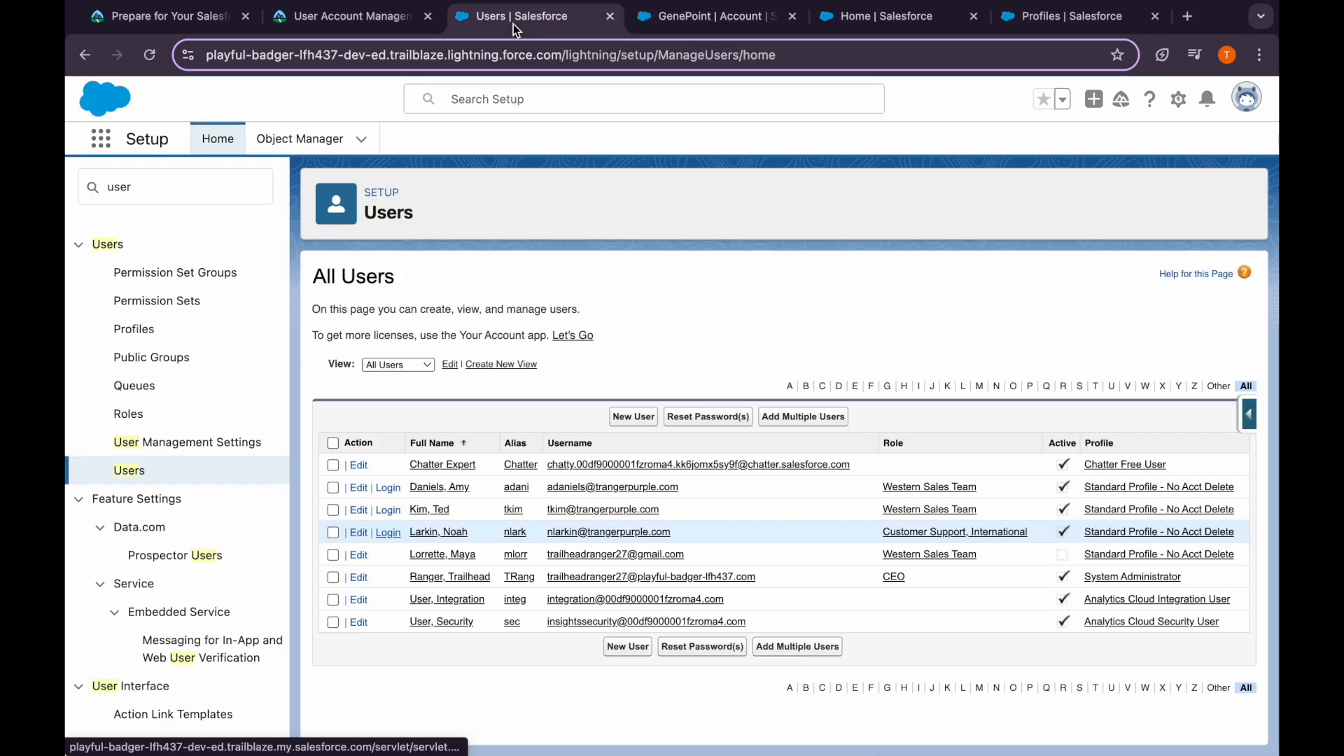
pyautogui.click(439, 533)
pyautogui.moveTo(462, 311)
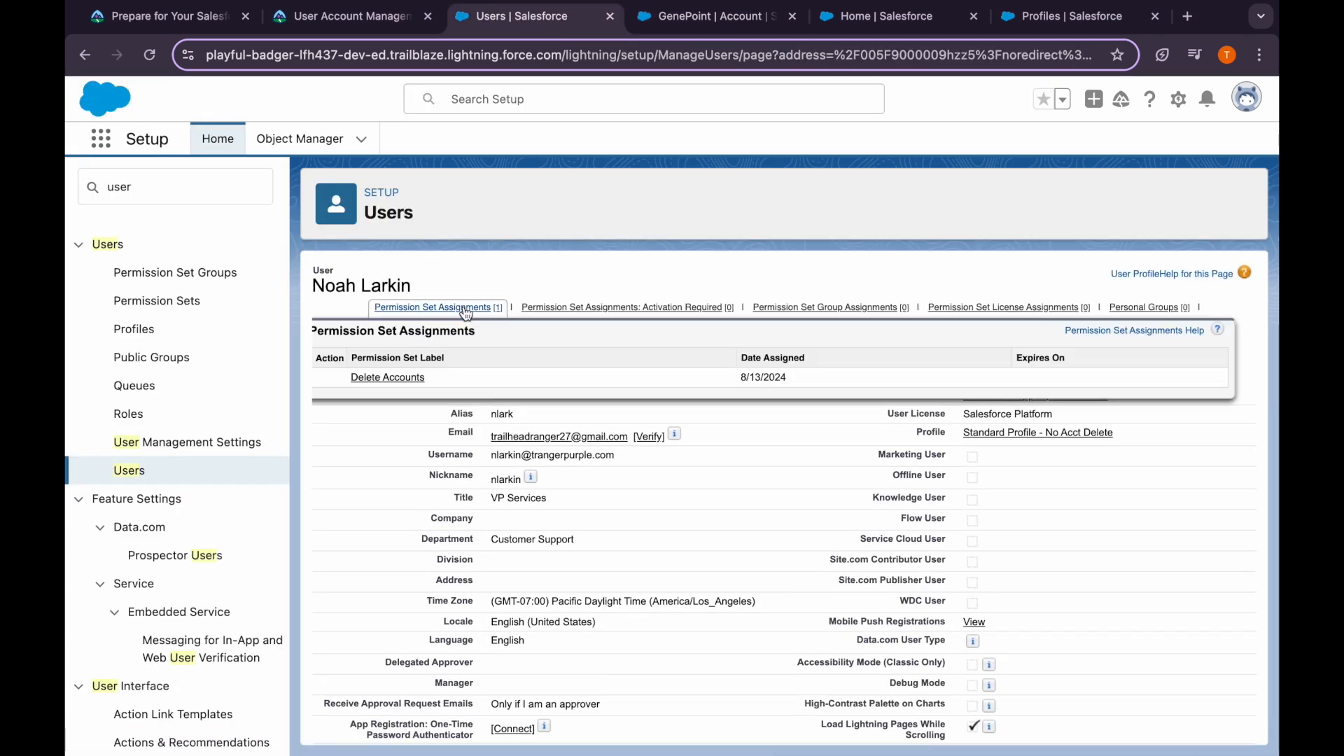
pyautogui.click(387, 378)
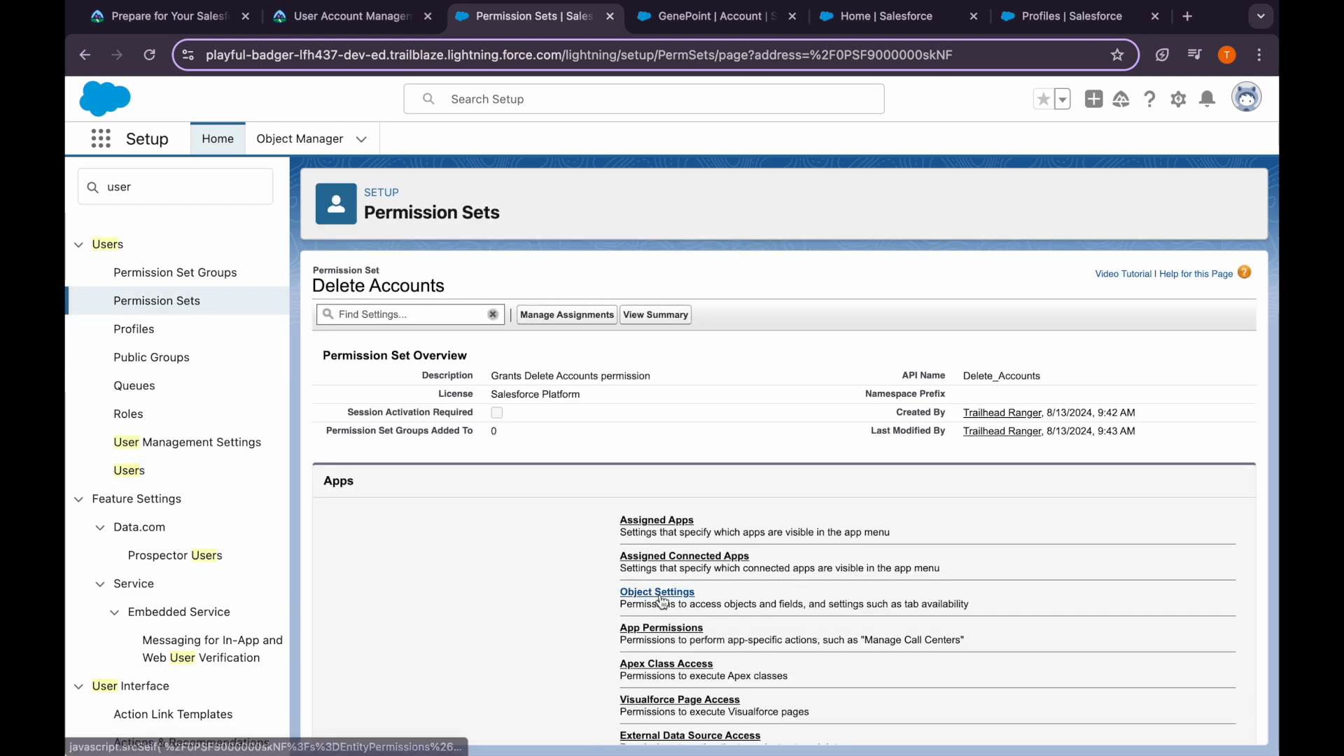
# Review the Accounts object permissions Read, Edit and Delete, then return to Trailhead
pyautogui.click(658, 593)
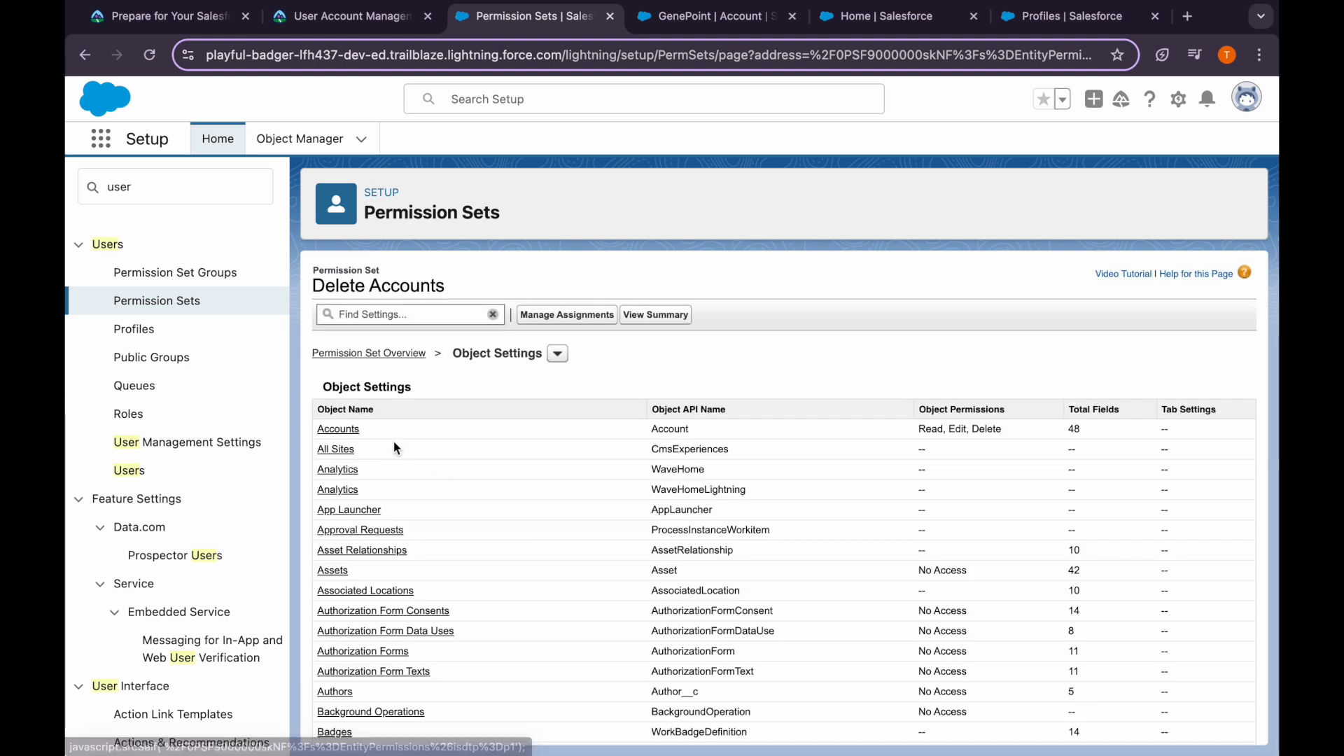
pyautogui.click(351, 428)
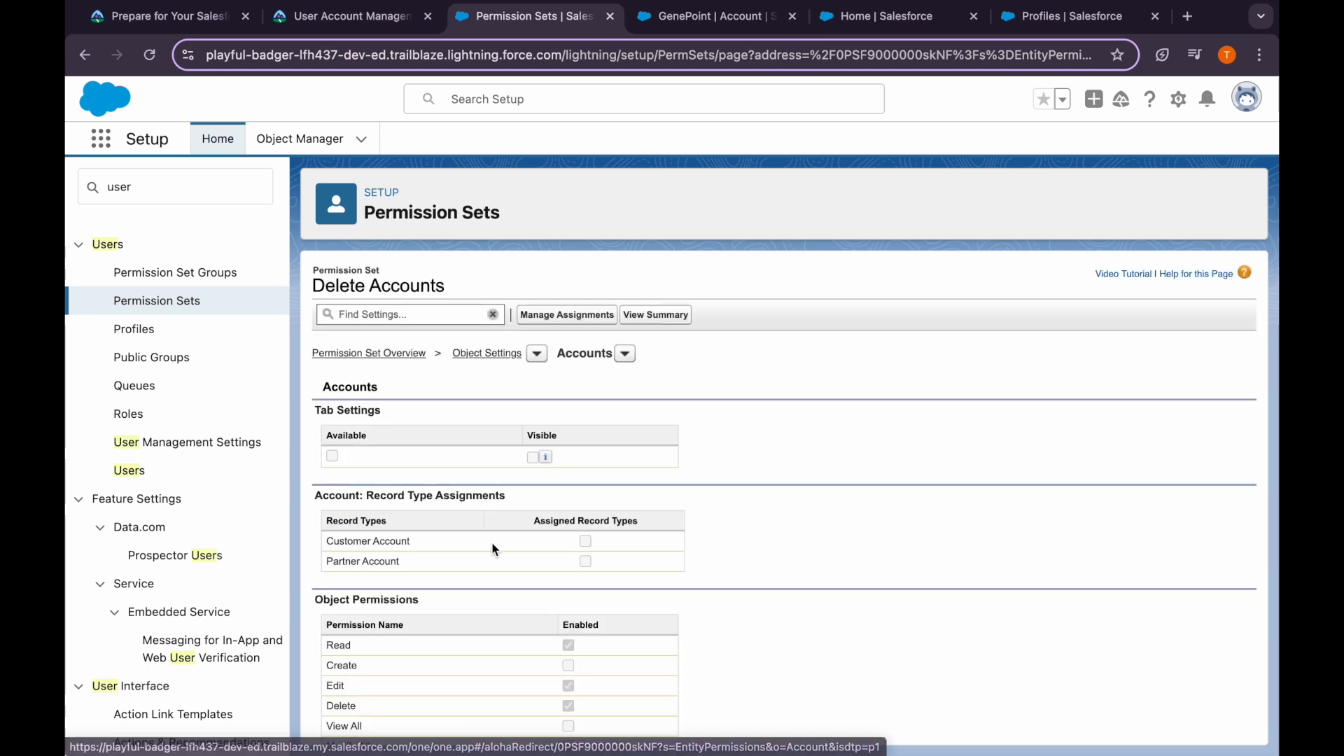
pyautogui.scroll(-3, 492, 545)
pyautogui.scroll(-5, 492, 548)
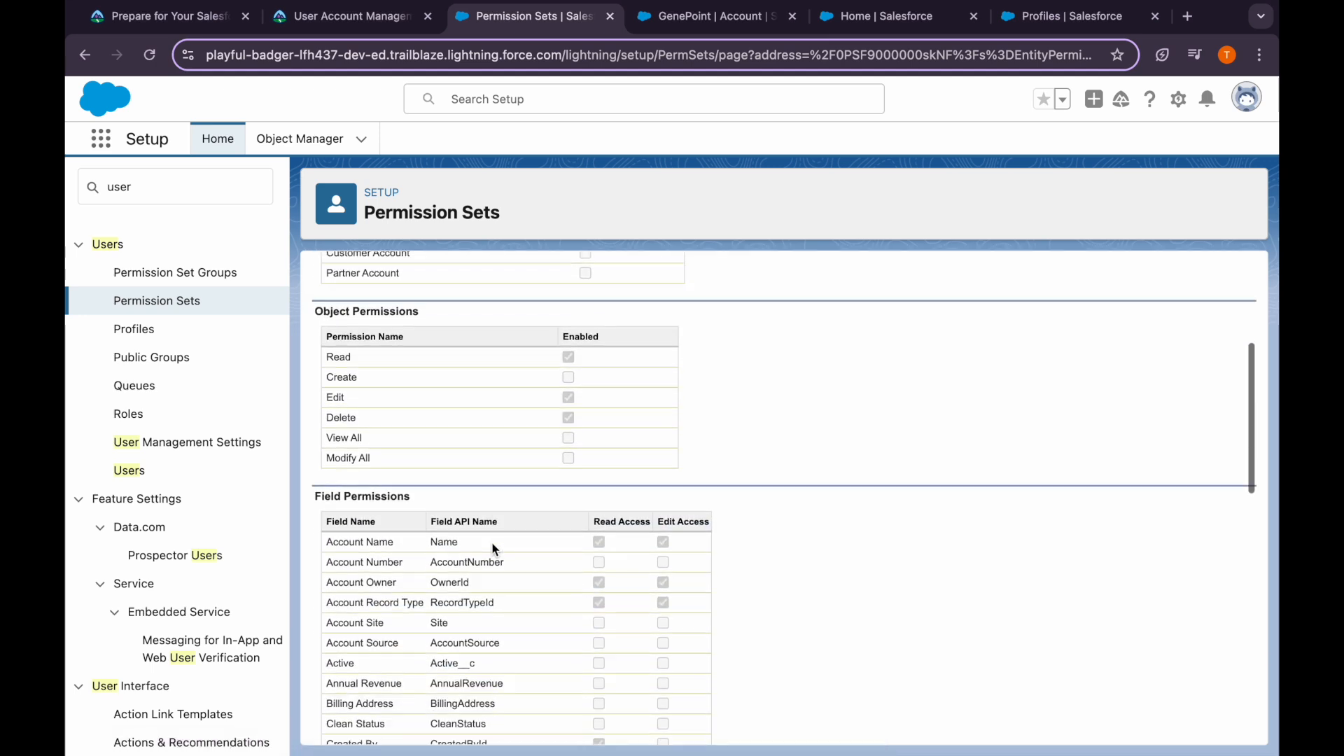
pyautogui.scroll(7, 491, 542)
pyautogui.scroll(2, 489, 539)
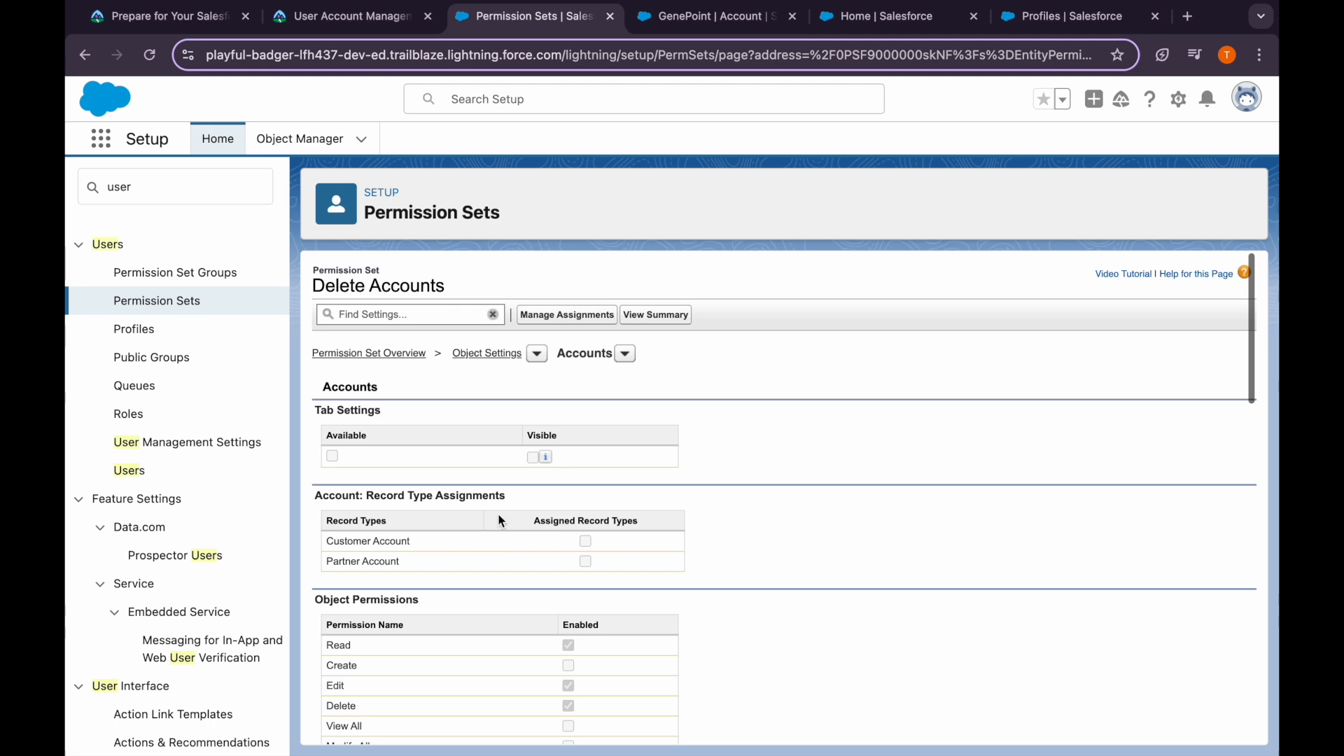
pyautogui.click(367, 21)
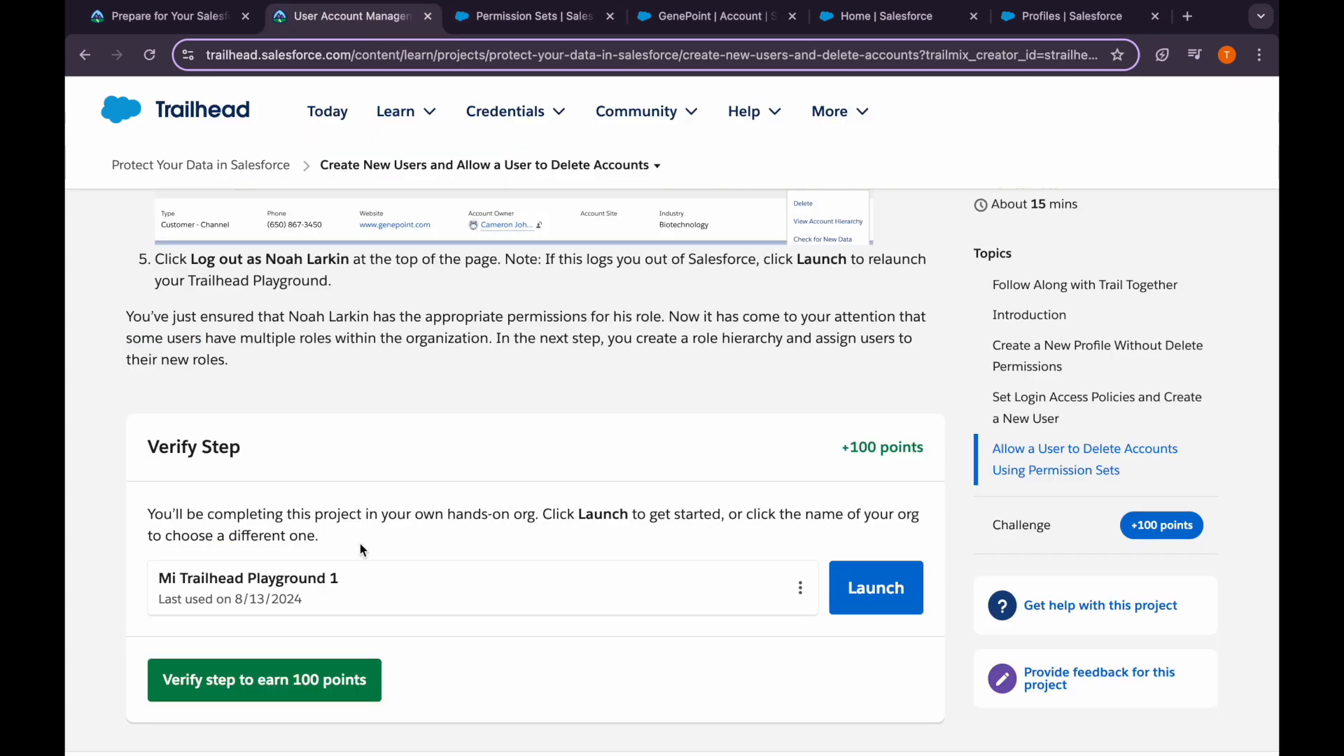
# Reread Trailhead's Accounts and Delete-button instructions
pyautogui.scroll(3, 360, 543)
pyautogui.scroll(1, 360, 543)
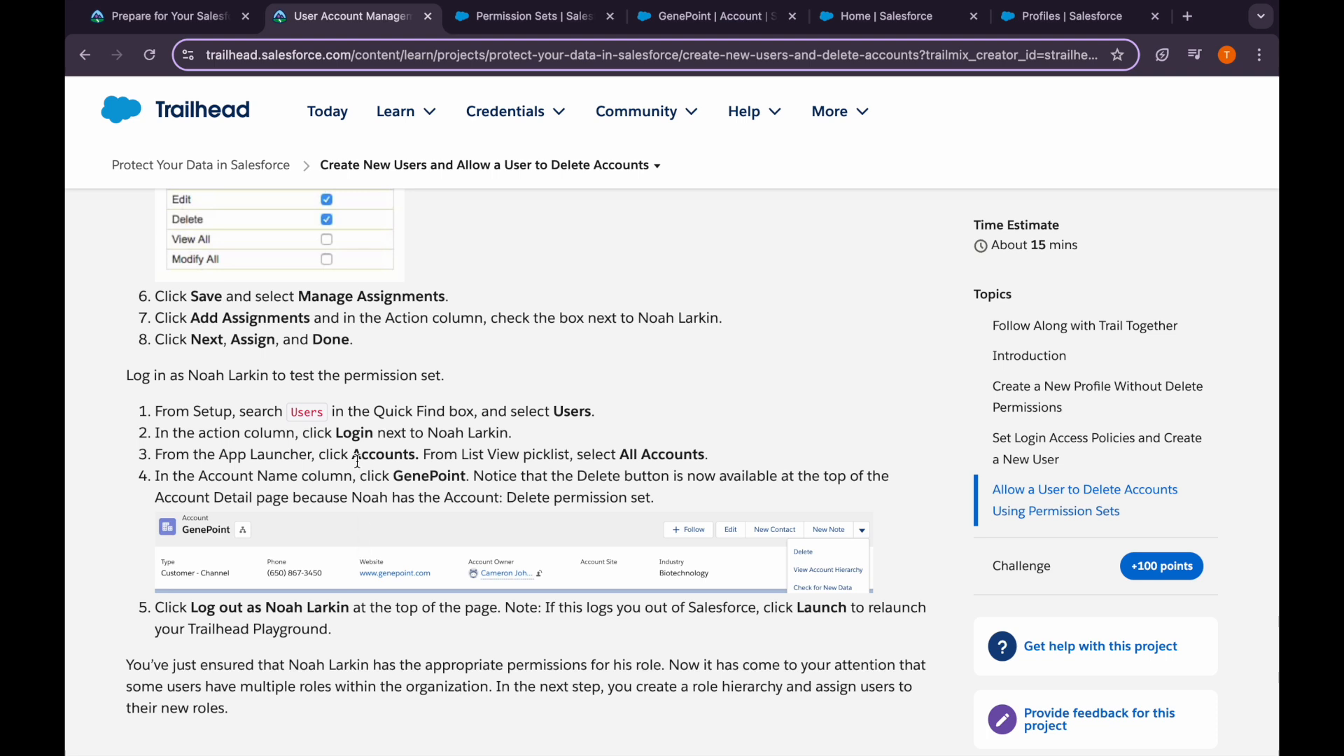
pyautogui.moveTo(348, 457); pyautogui.dragTo(442, 459)
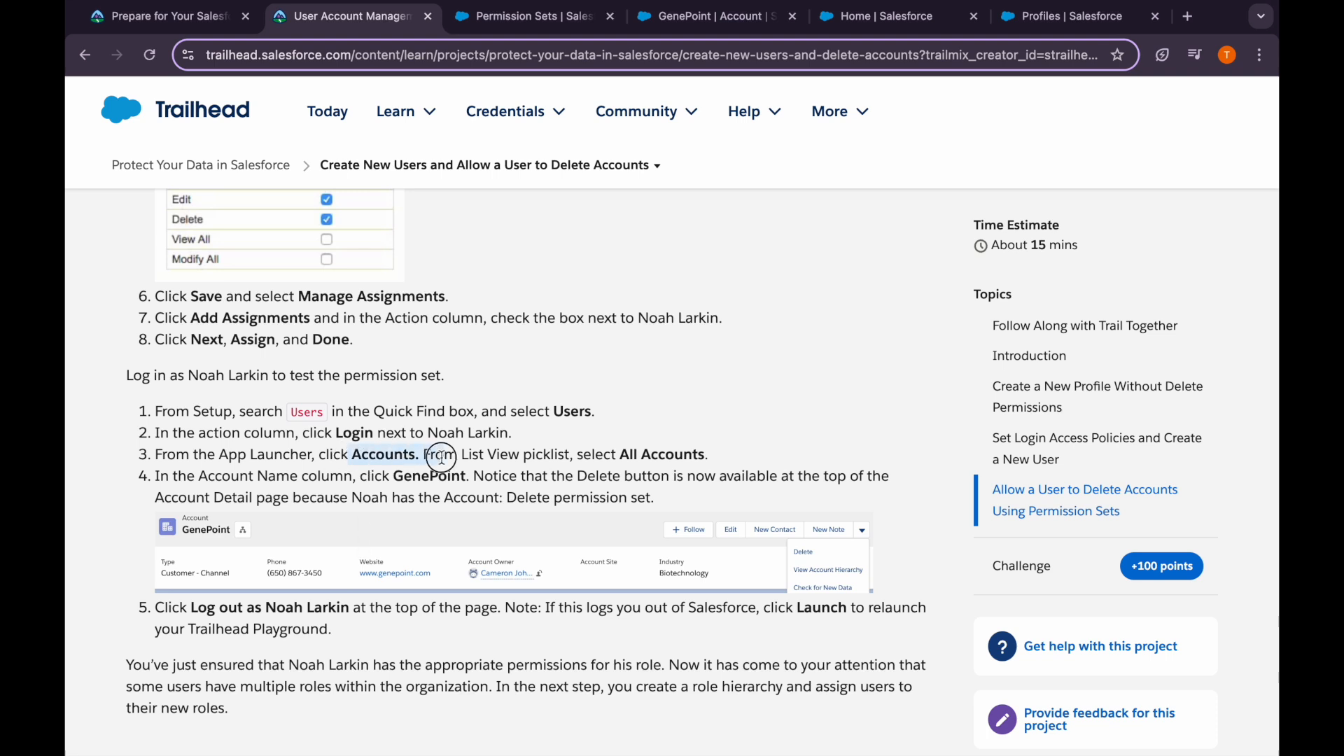
pyautogui.click(425, 483)
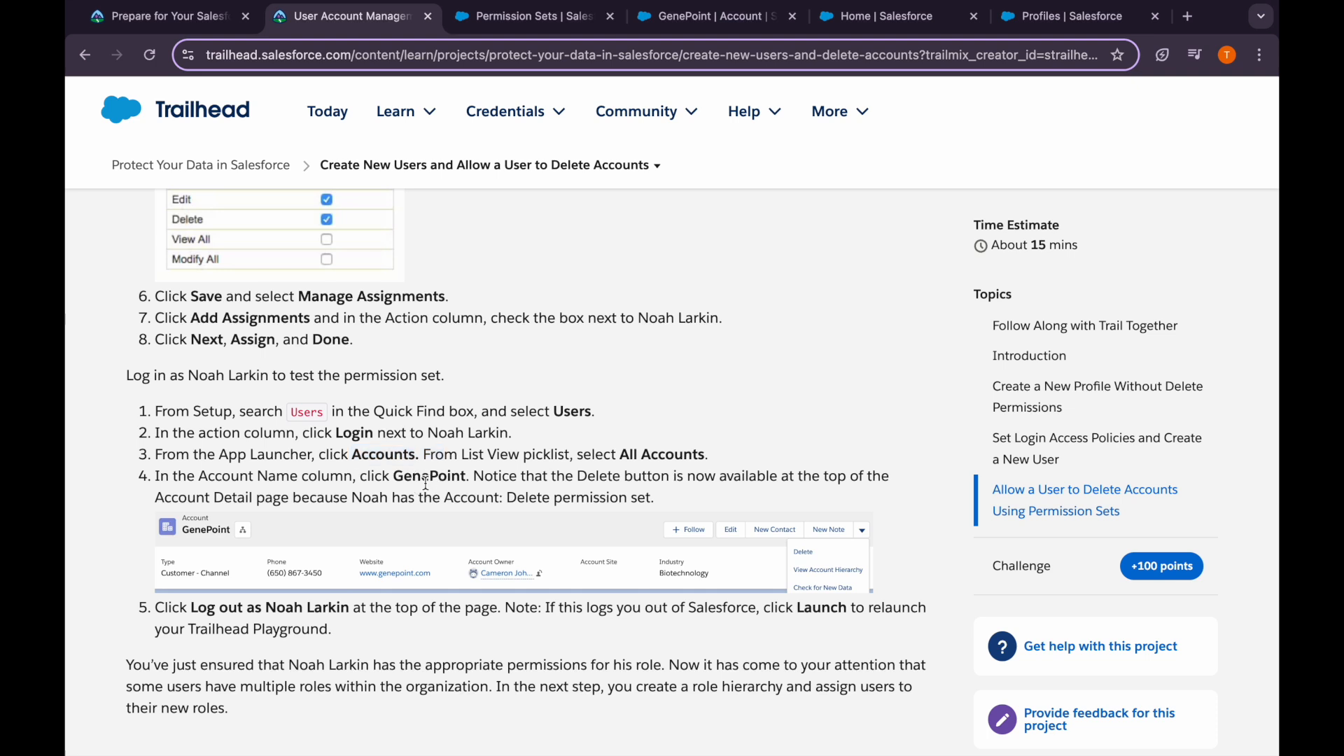
pyautogui.scroll(-1, 489, 479)
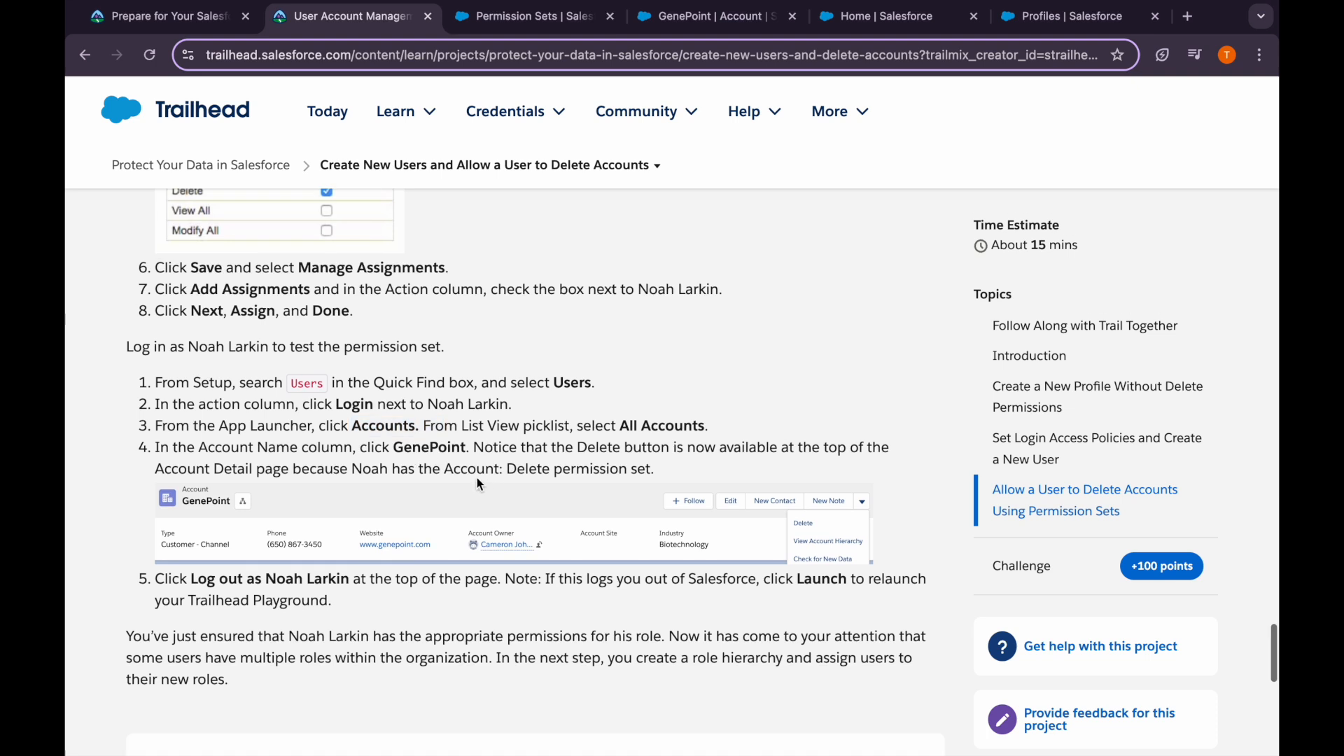
pyautogui.moveTo(497, 454); pyautogui.dragTo(688, 455)
pyautogui.click(690, 469)
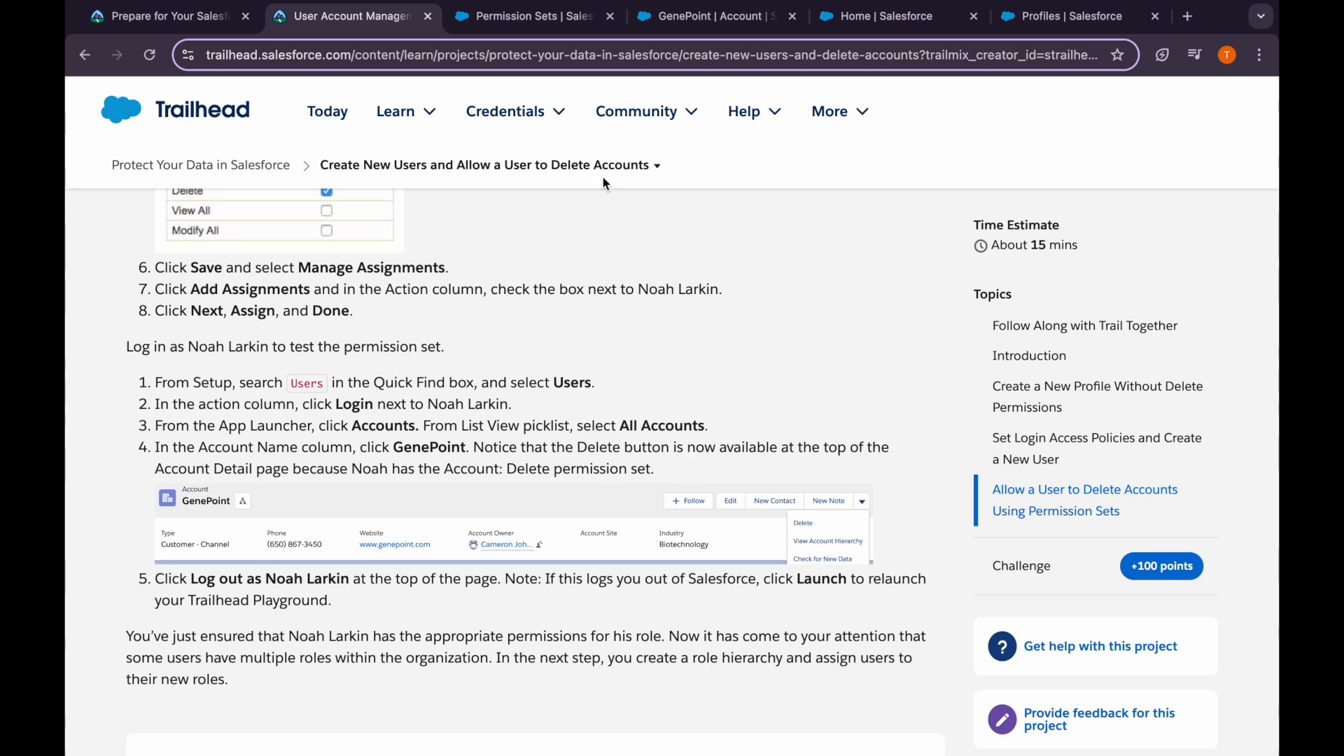
# Confirm GenePoint's actions list now includes Delete
pyautogui.click(518, 31)
pyautogui.click(665, 17)
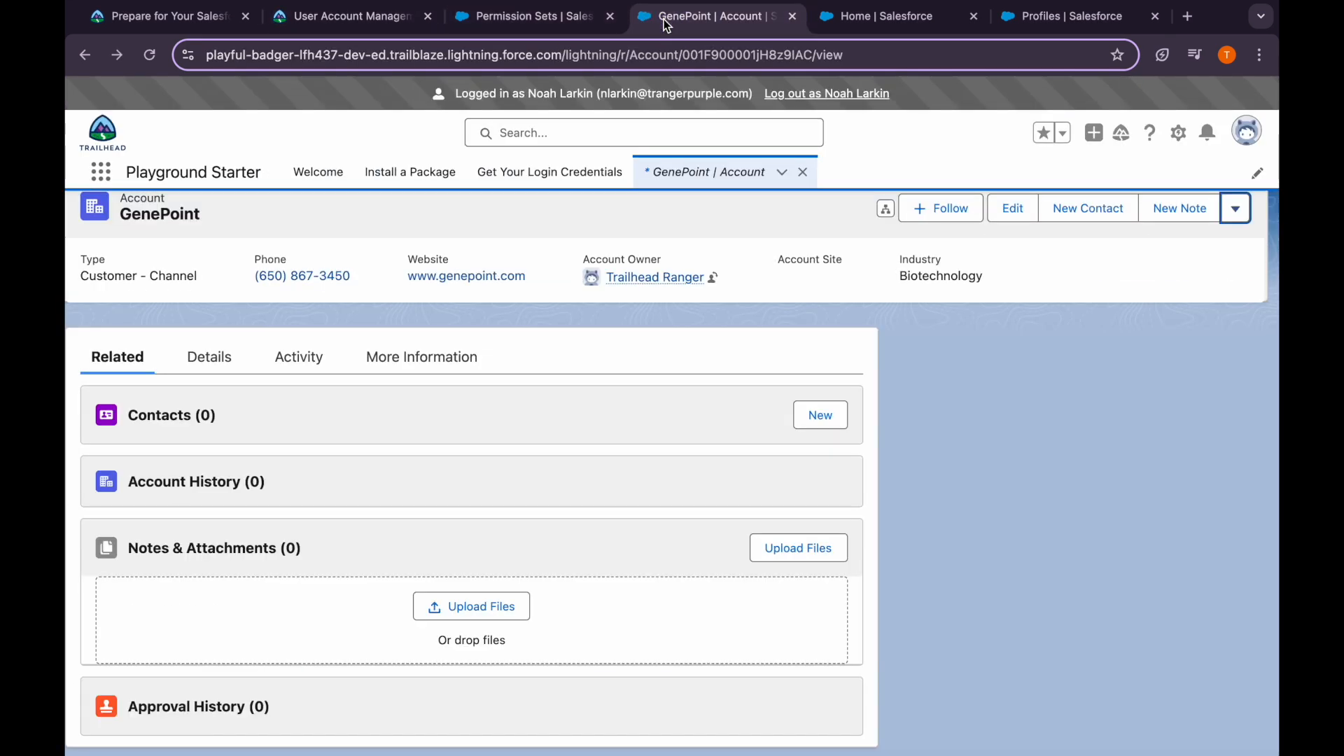
pyautogui.click(1238, 208)
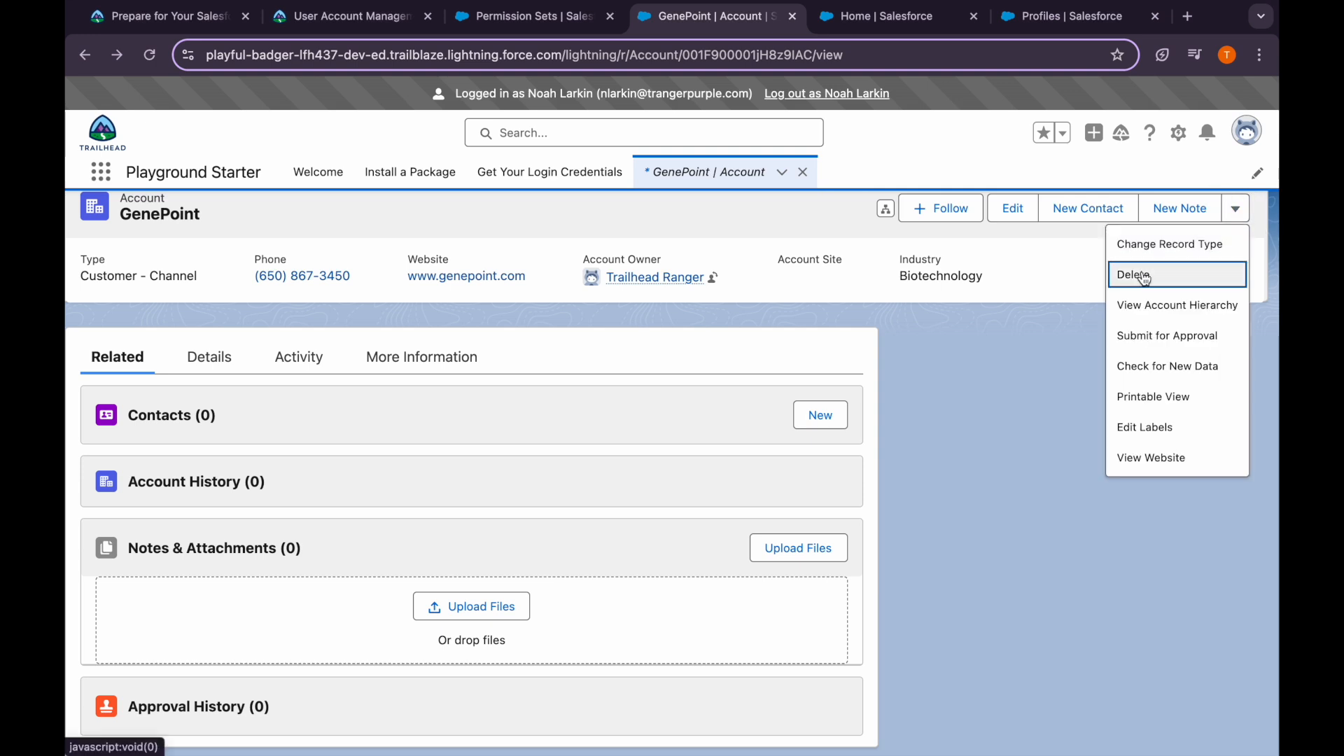
pyautogui.click(836, 299)
# Log out the test user and relaunch the Trailhead playground
pyautogui.click(826, 94)
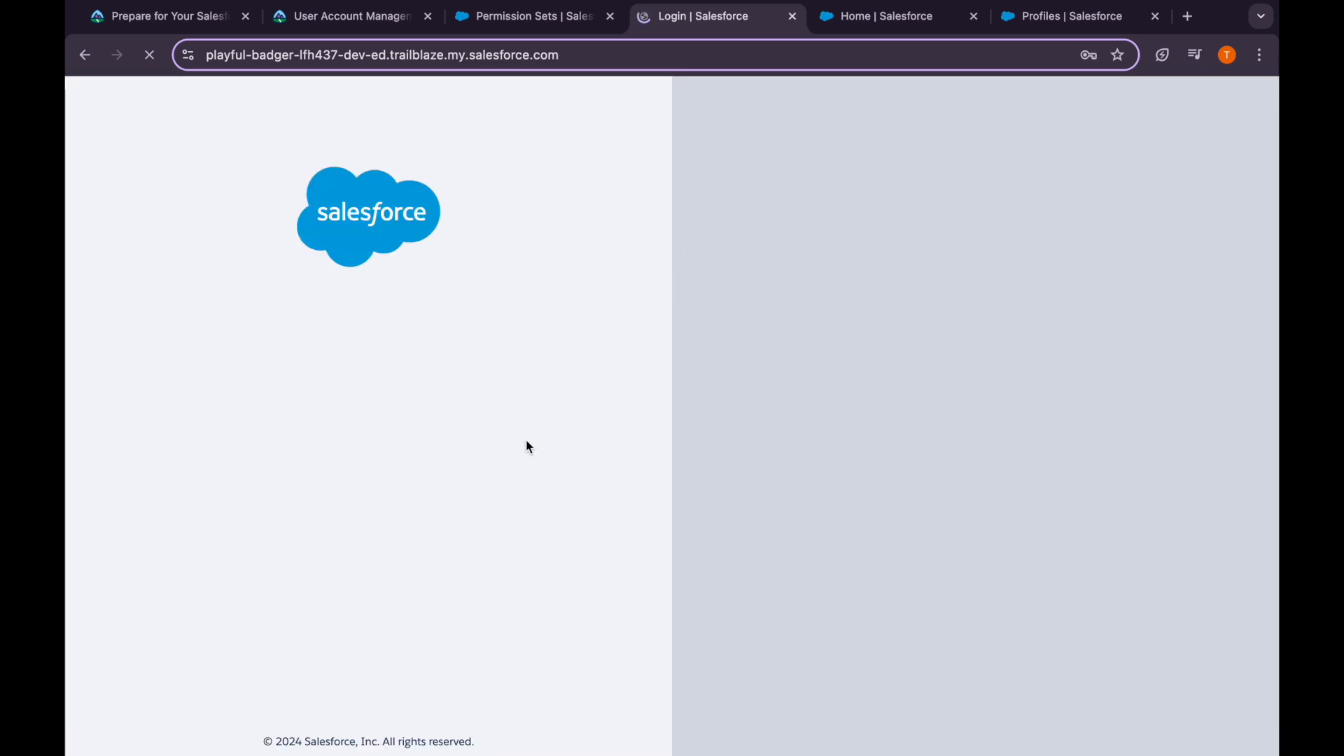
pyautogui.click(793, 16)
pyautogui.click(392, 17)
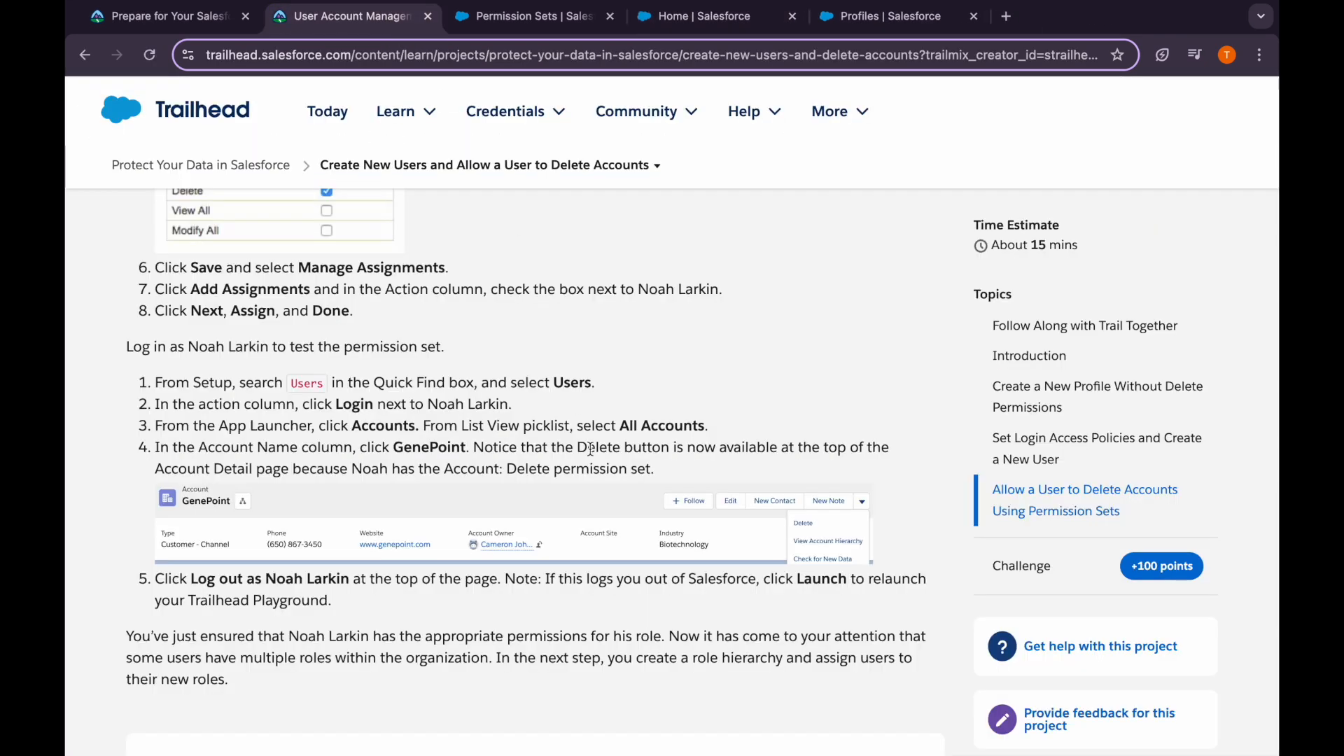
pyautogui.scroll(-10, 725, 569)
pyautogui.scroll(3, 765, 490)
pyautogui.click(840, 346)
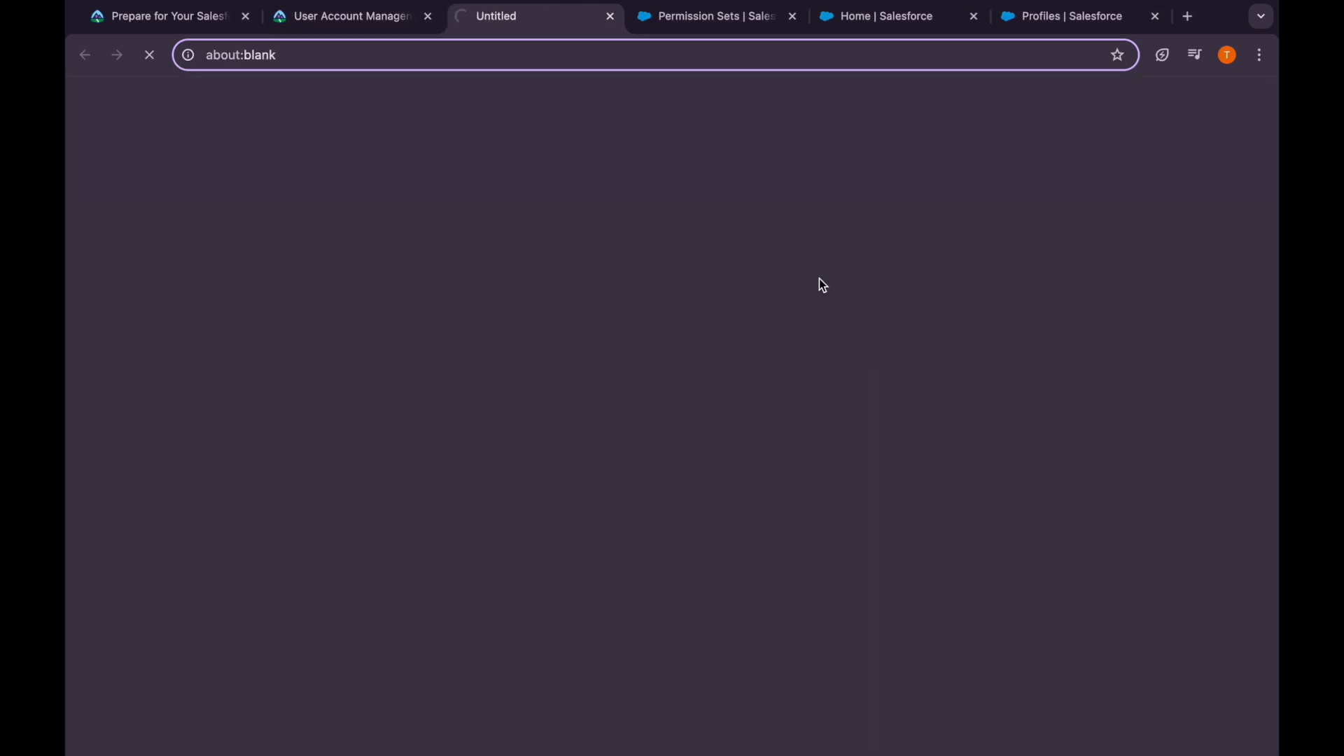
# Log in as the other Western Sales Team user from Setup Users
pyautogui.click(666, 21)
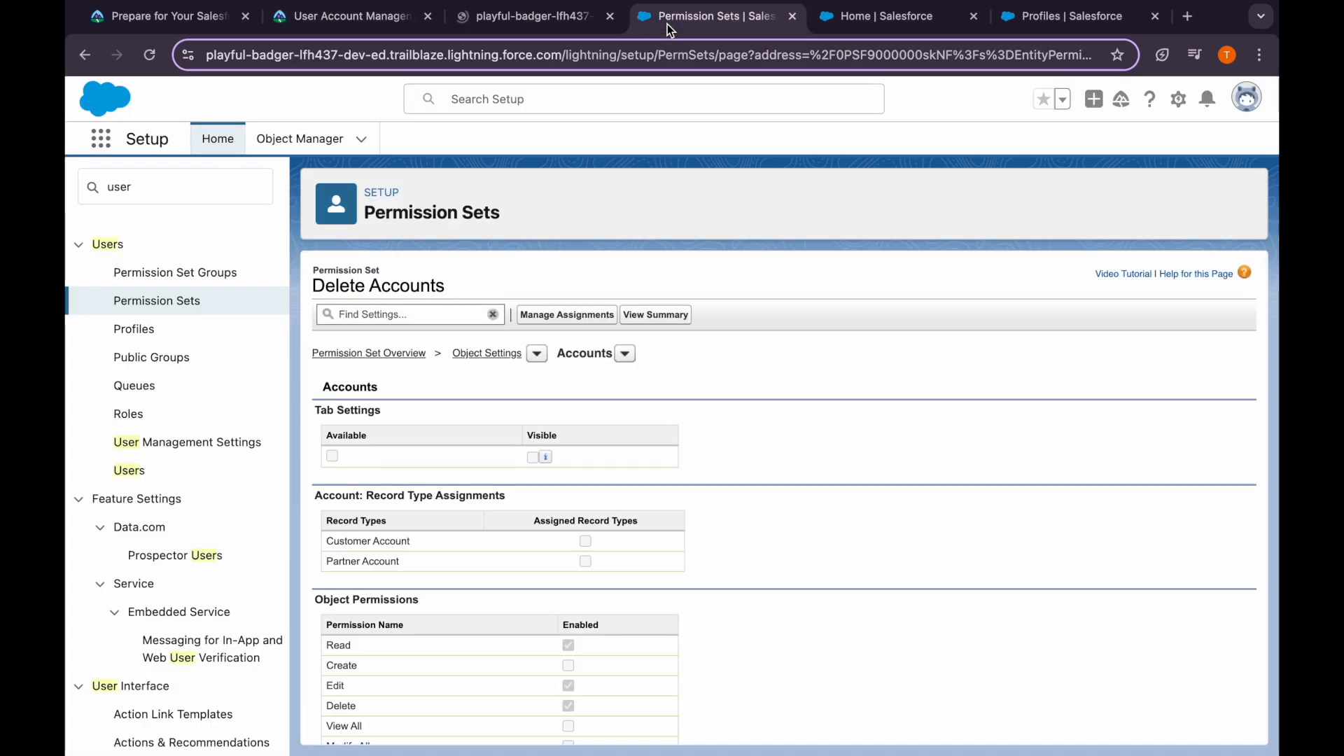
pyautogui.click(128, 190)
pyautogui.click(130, 470)
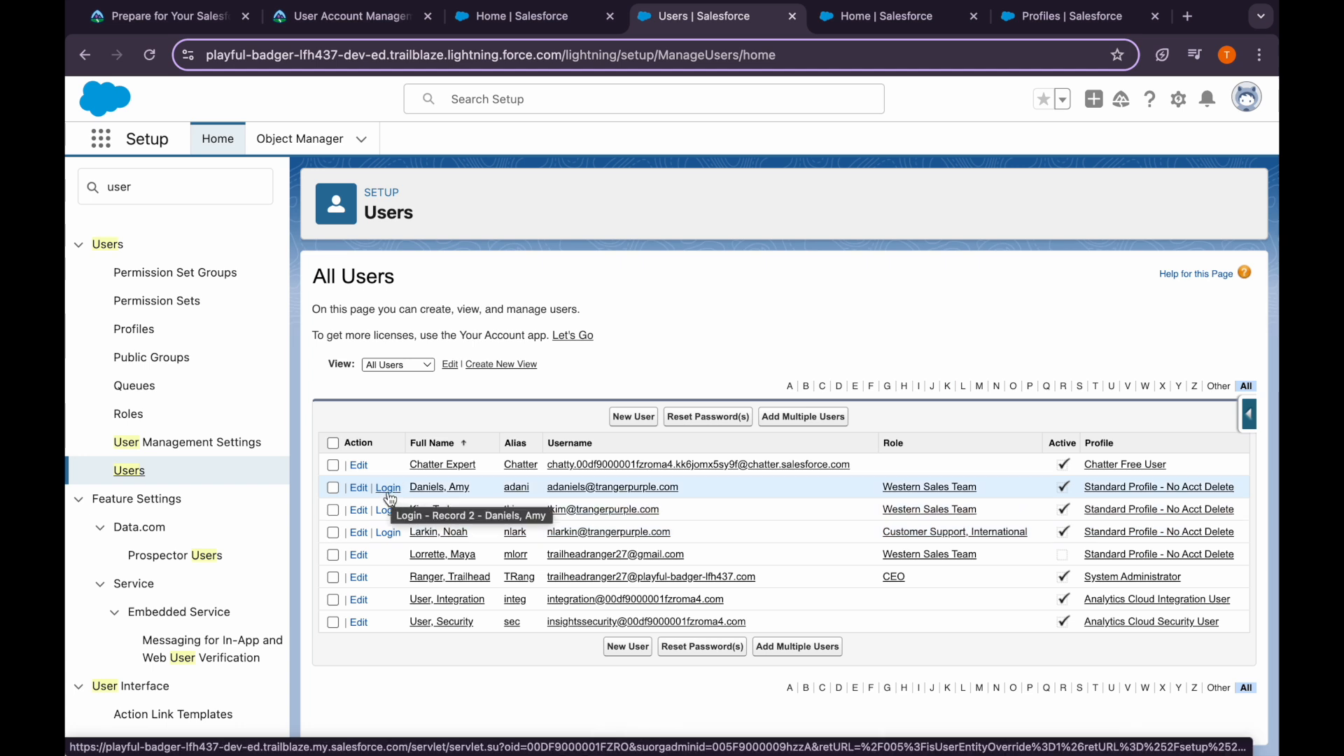
pyautogui.click(390, 488)
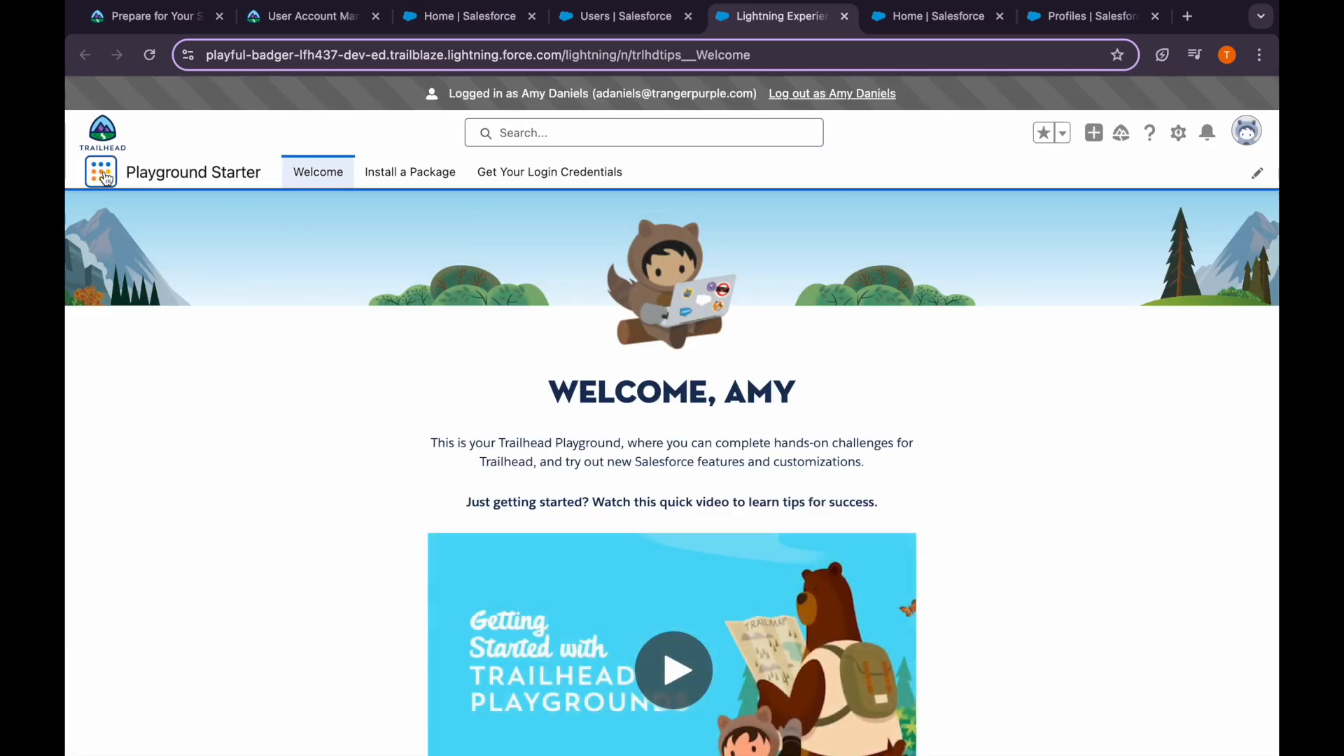
# Open GenePoint from All Accounts and confirm its actions list lacks Delete
pyautogui.click(103, 173)
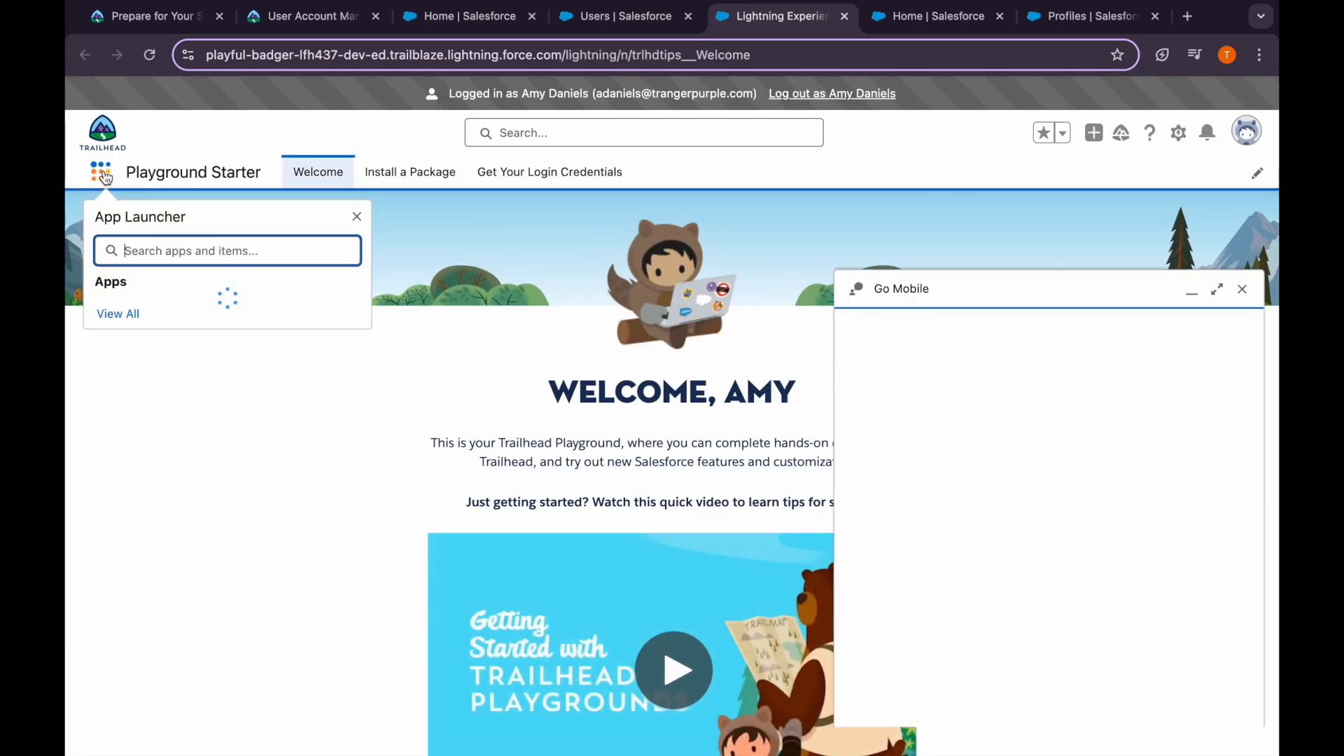
pyautogui.click(137, 252)
pyautogui.write('acc')
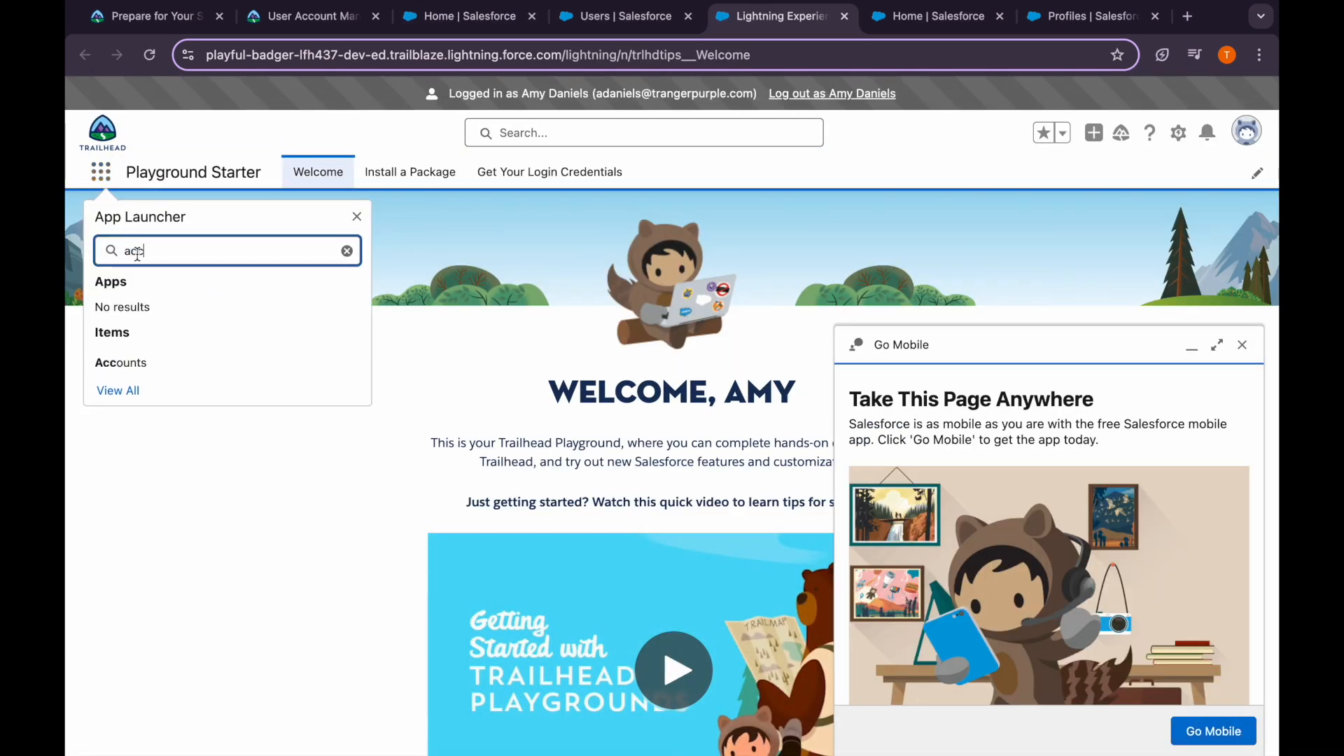
pyautogui.click(125, 358)
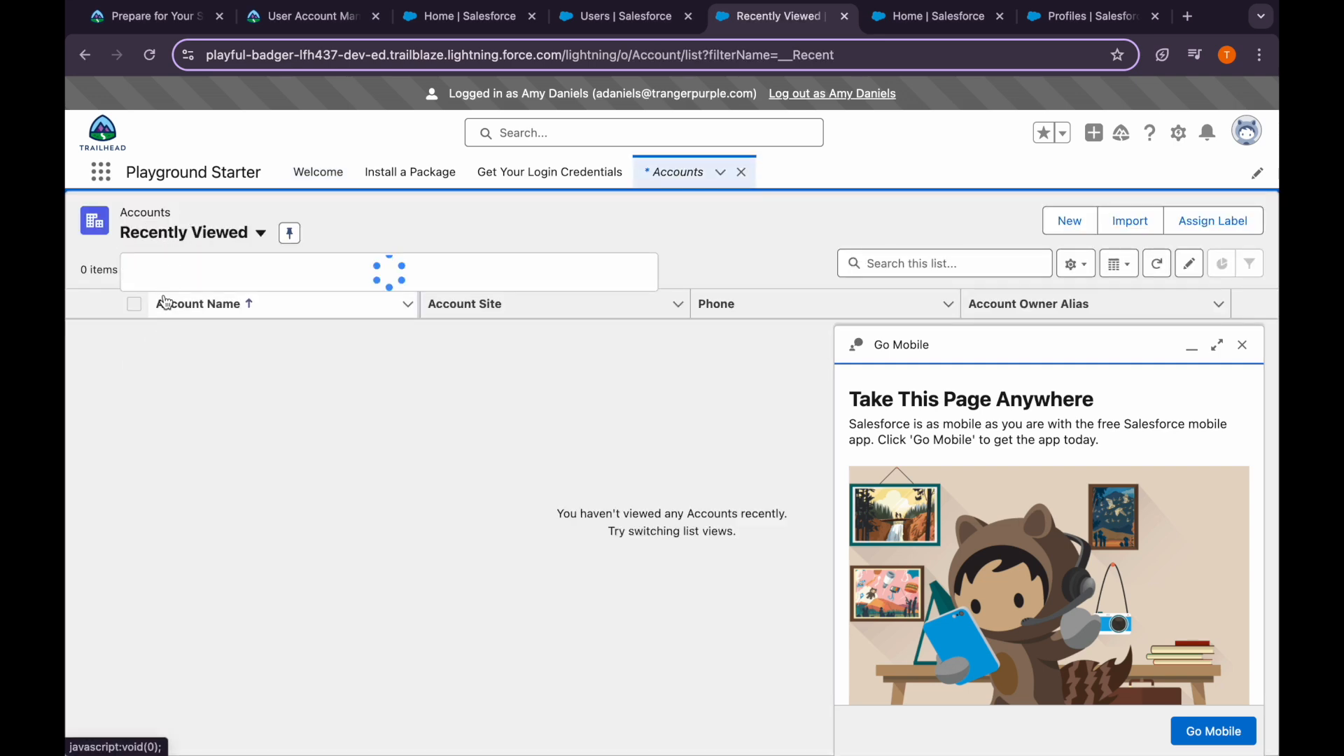
pyautogui.click(166, 304)
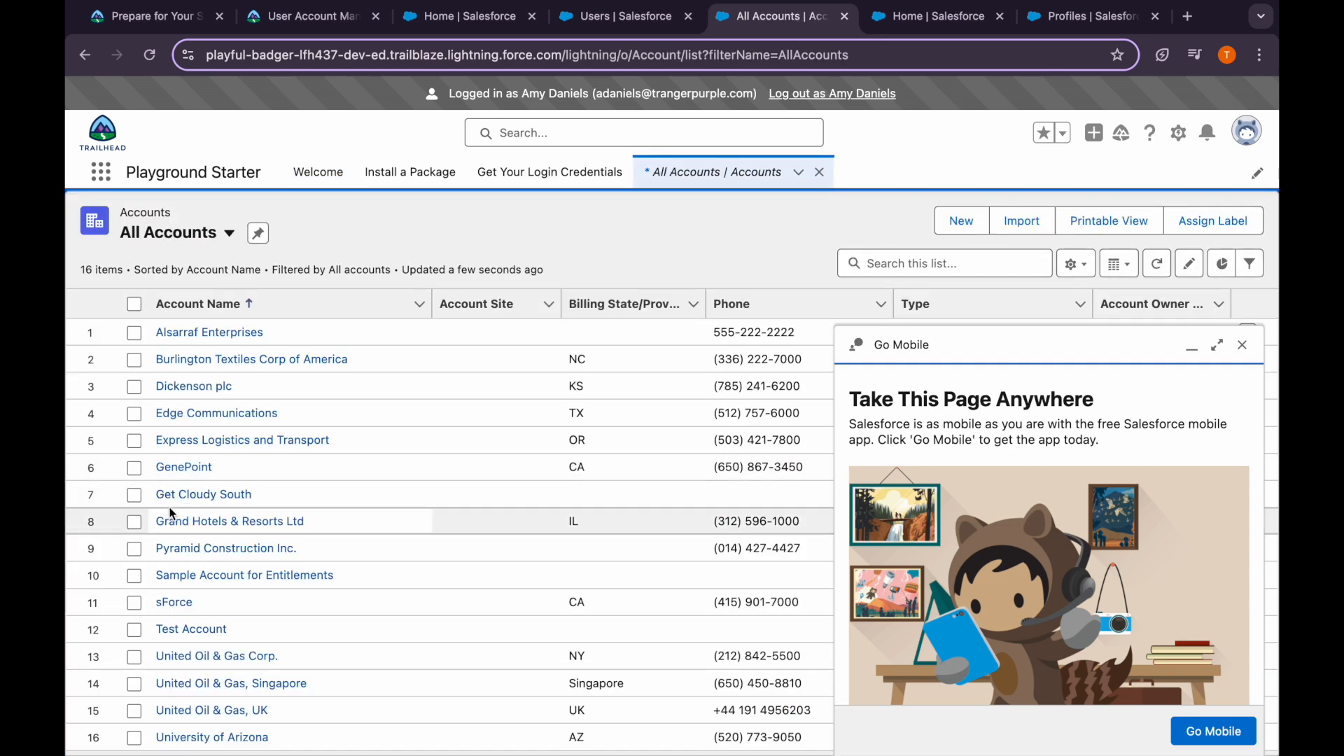
pyautogui.click(180, 466)
pyautogui.click(1245, 346)
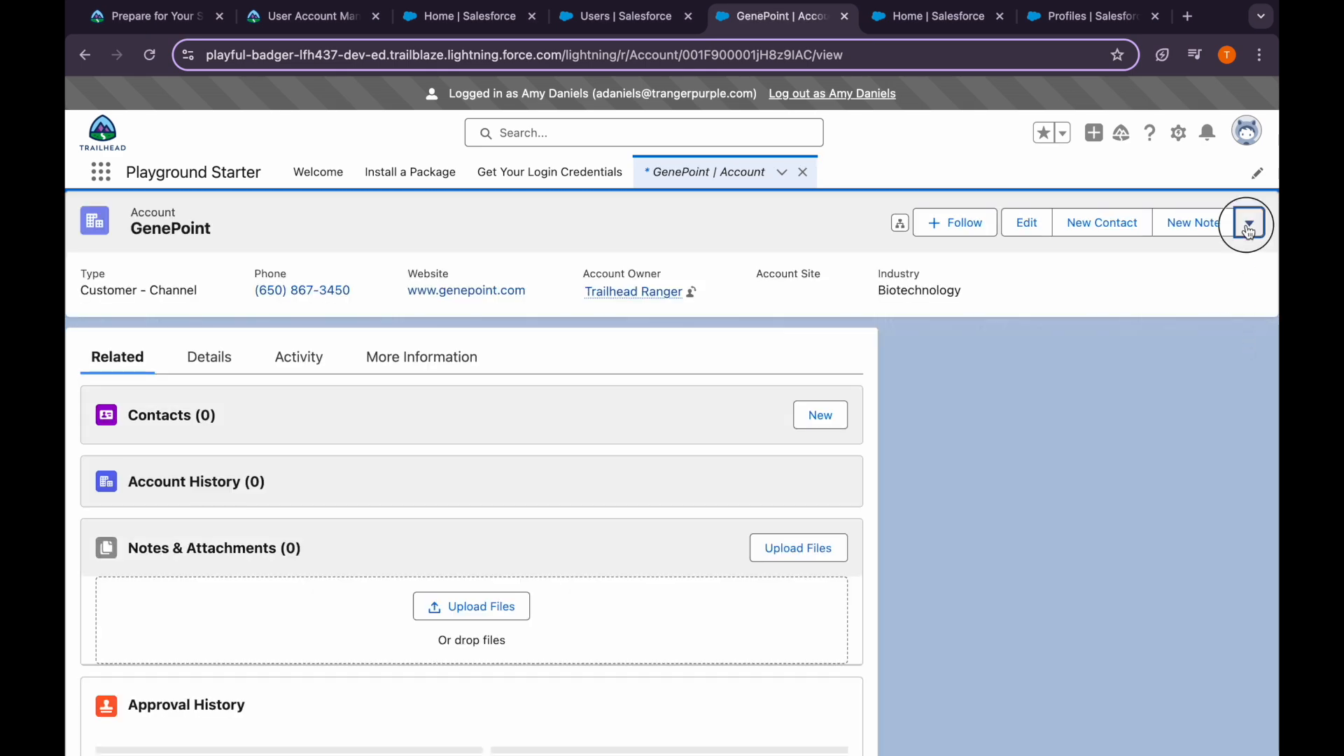
pyautogui.click(1248, 222)
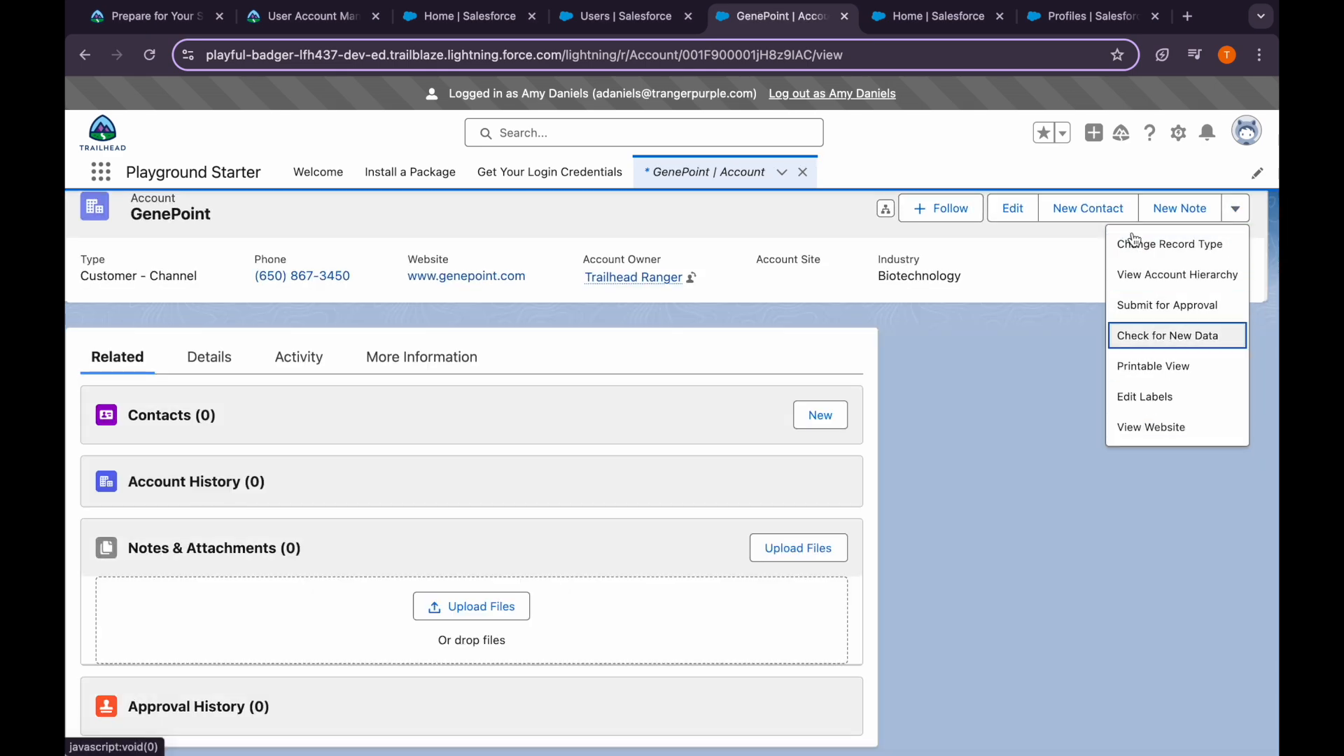
pyautogui.click(331, 20)
pyautogui.scroll(2, 409, 406)
pyautogui.scroll(-2, 405, 451)
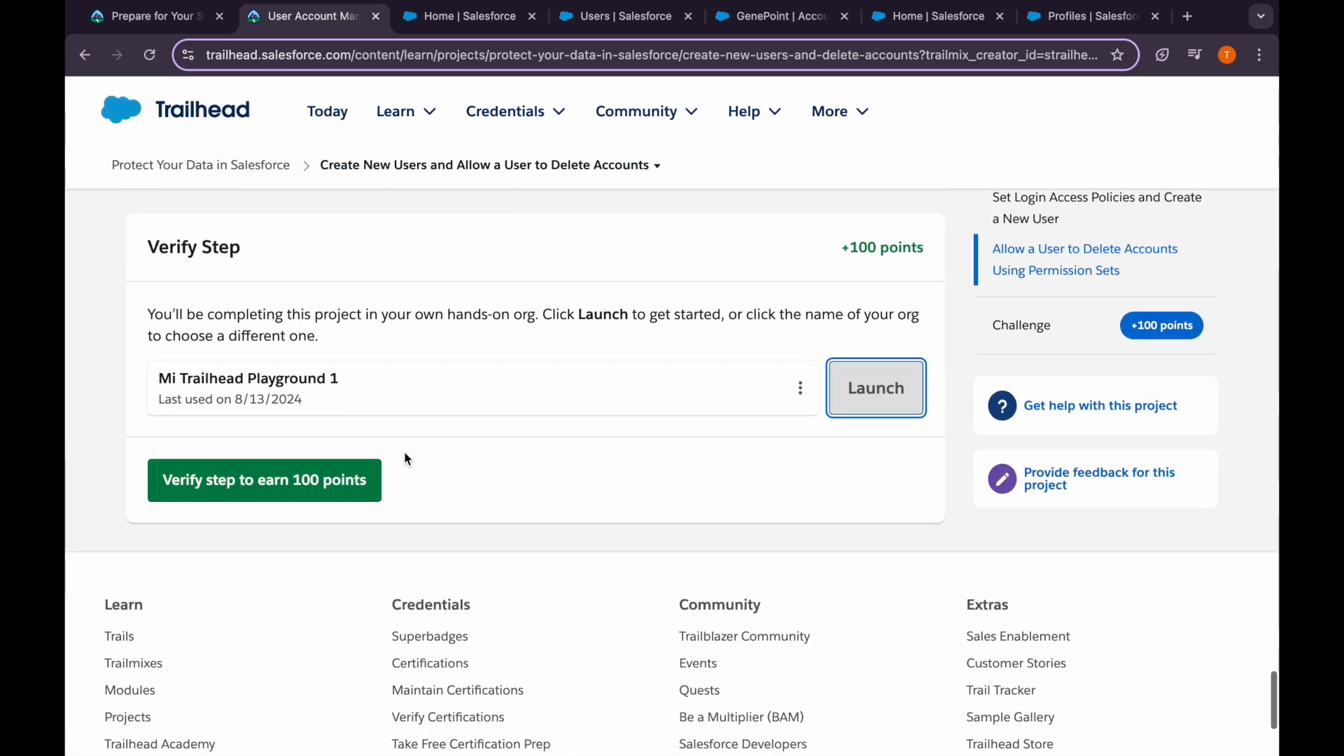
# Verify the step for 100 points and open the Organization-Wide Defaults and Role Hierarchy step
pyautogui.click(323, 479)
pyautogui.scroll(10, 417, 425)
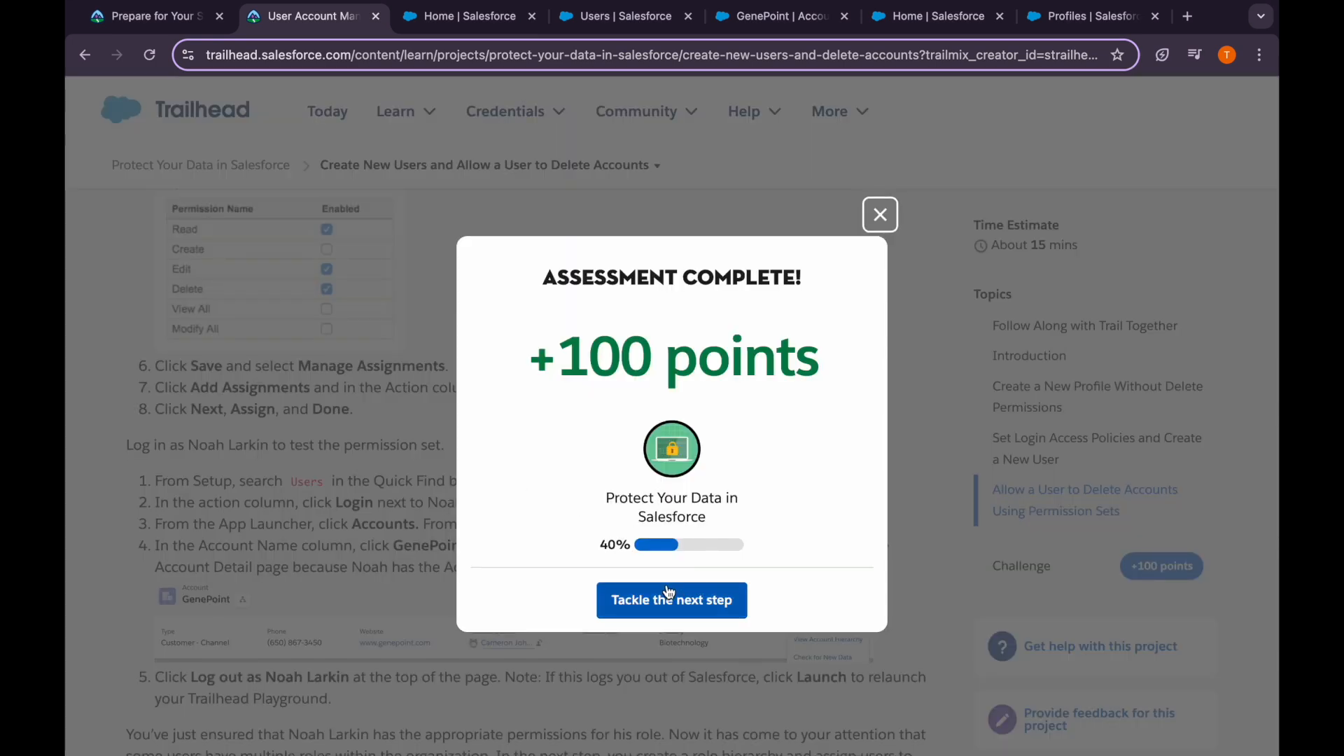
pyautogui.click(669, 594)
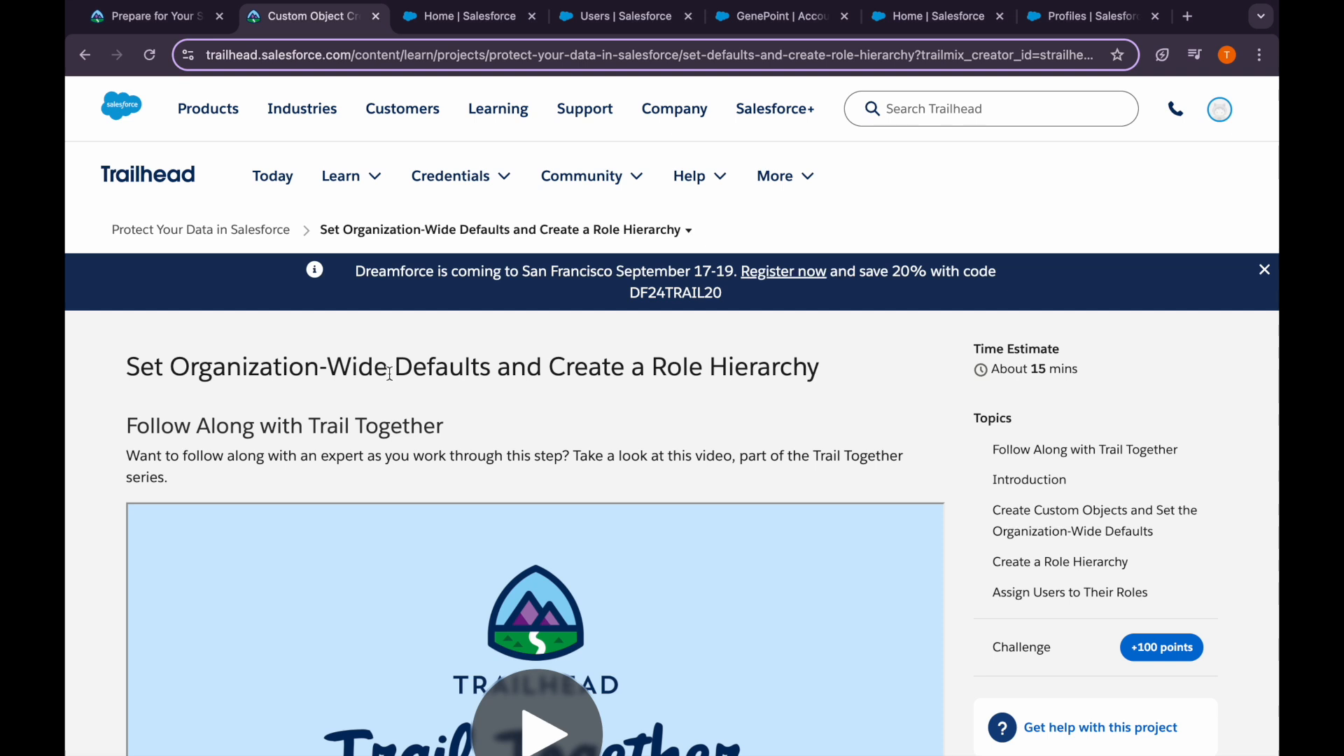
pyautogui.moveTo(175, 371); pyautogui.dragTo(474, 362)
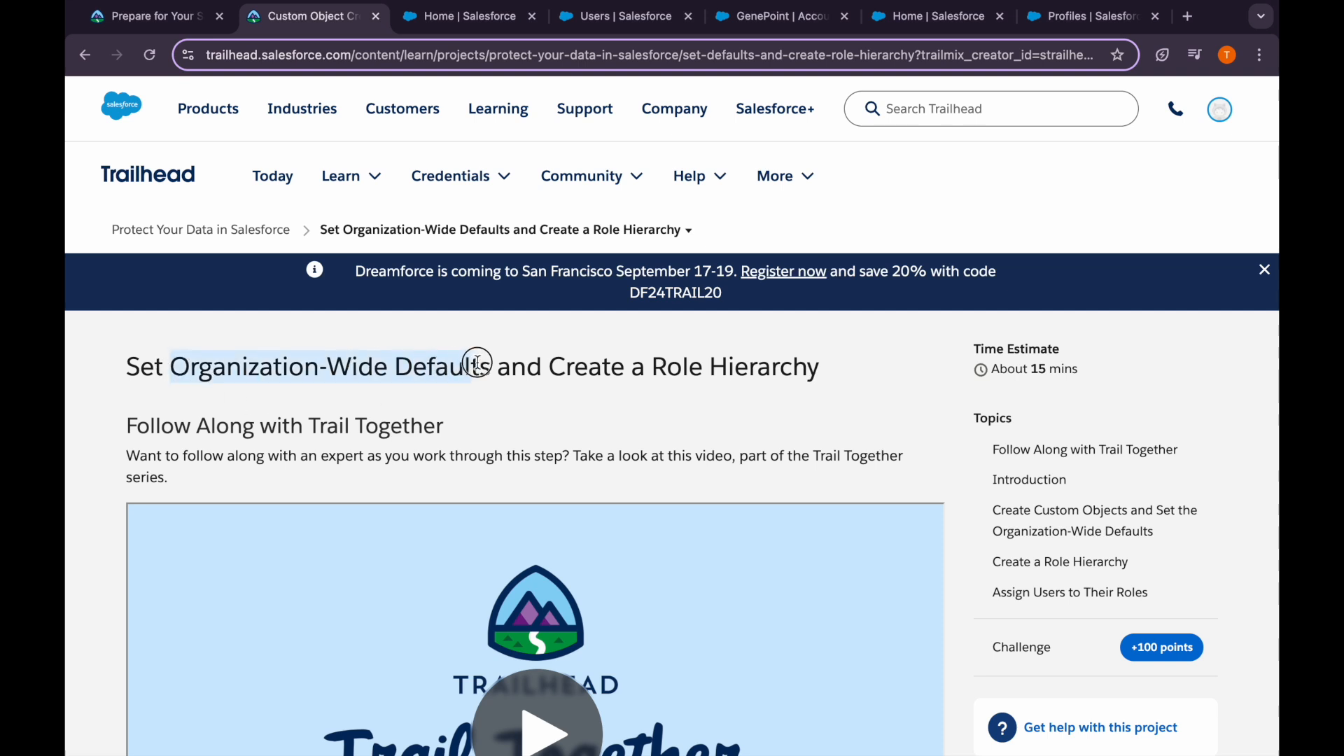
pyautogui.click(459, 444)
pyautogui.scroll(-1, 459, 444)
pyautogui.scroll(-10, 459, 444)
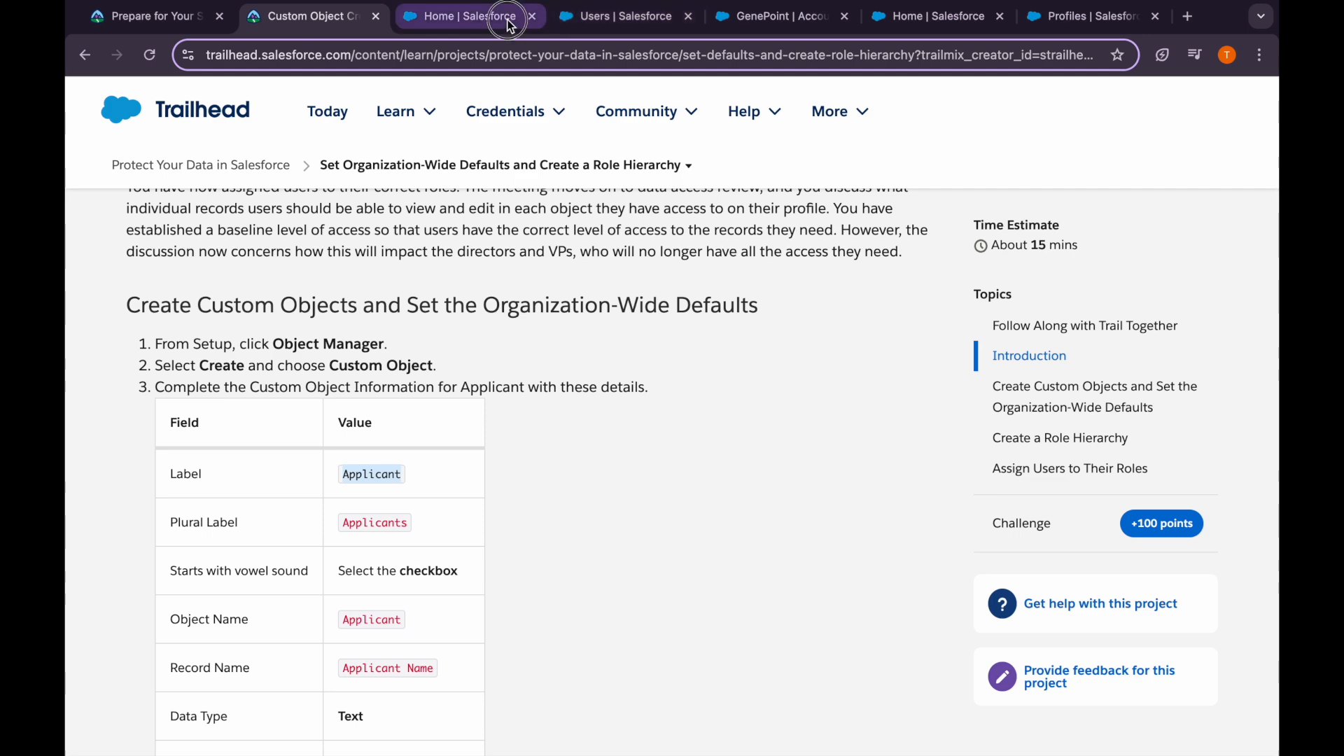
pyautogui.click(462, 16)
# Try to start a new custom object from Object Manager, retrying when the form fails to load
pyautogui.click(532, 16)
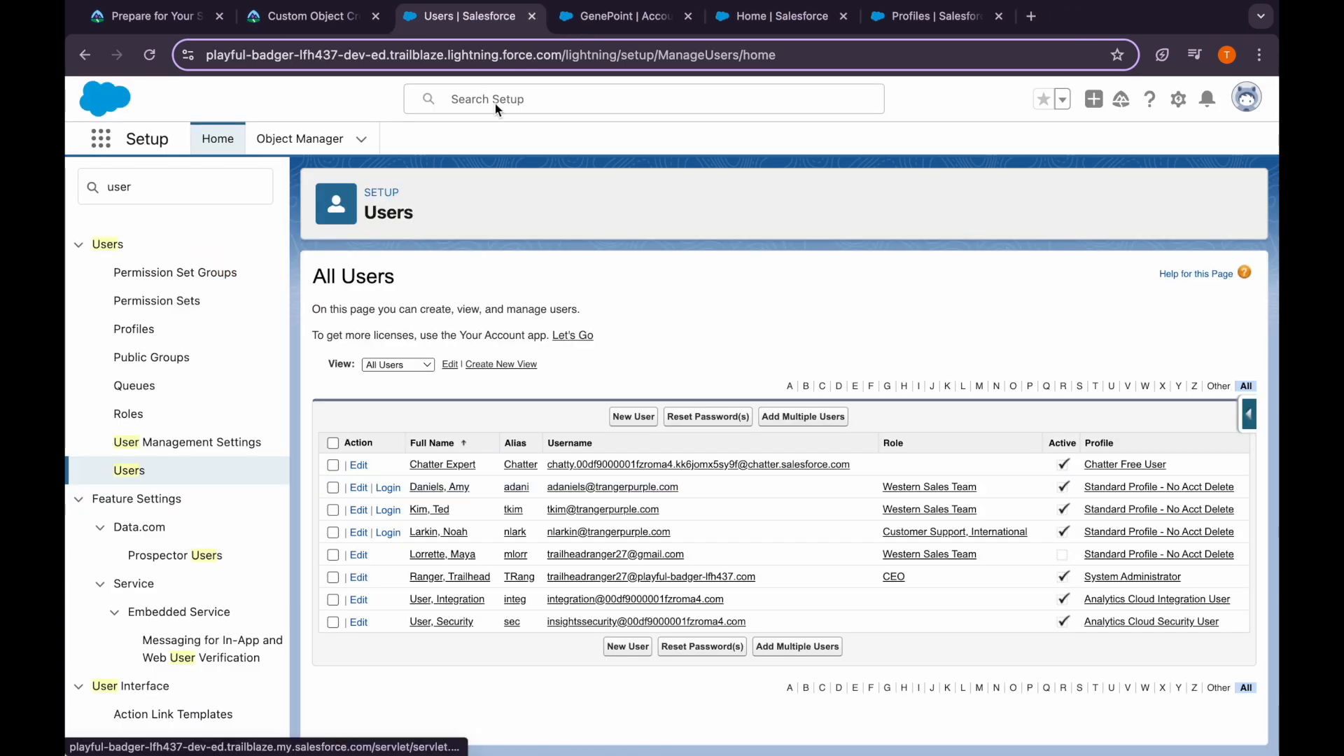
pyautogui.click(311, 149)
pyautogui.click(1209, 197)
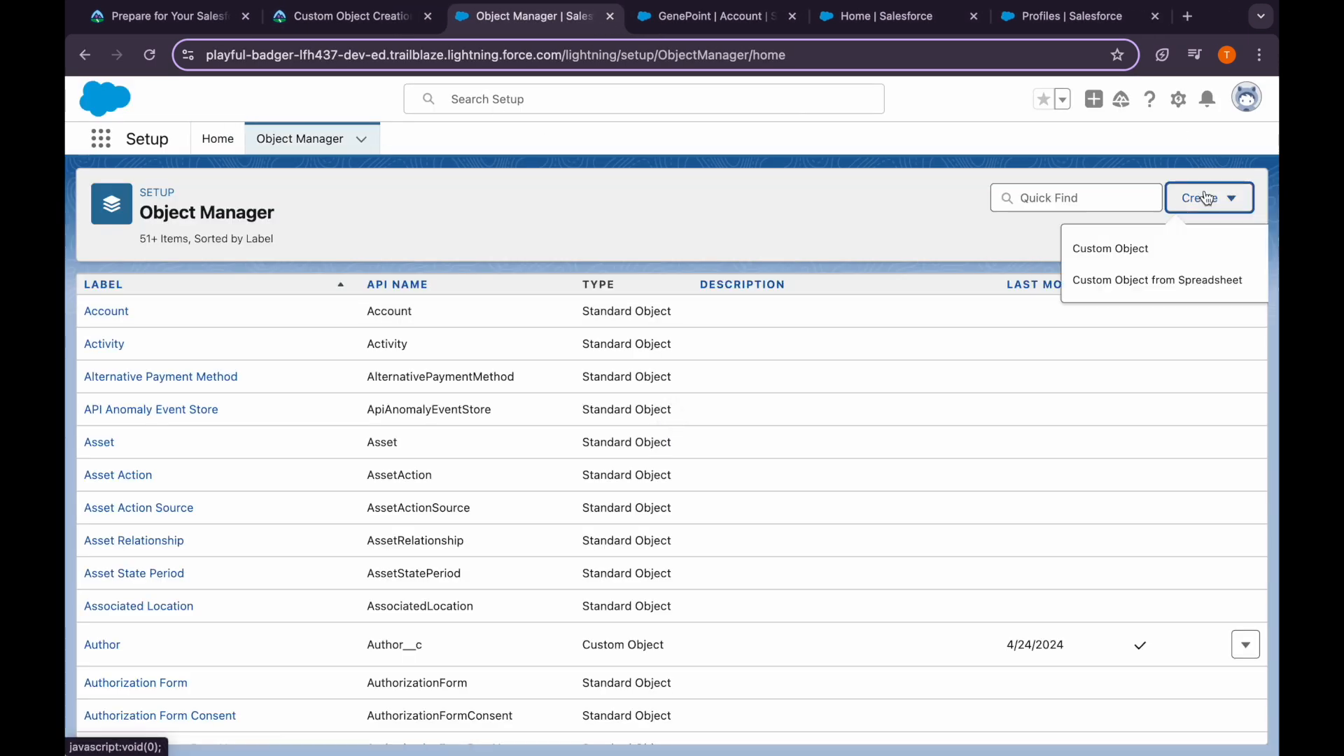
pyautogui.click(1119, 245)
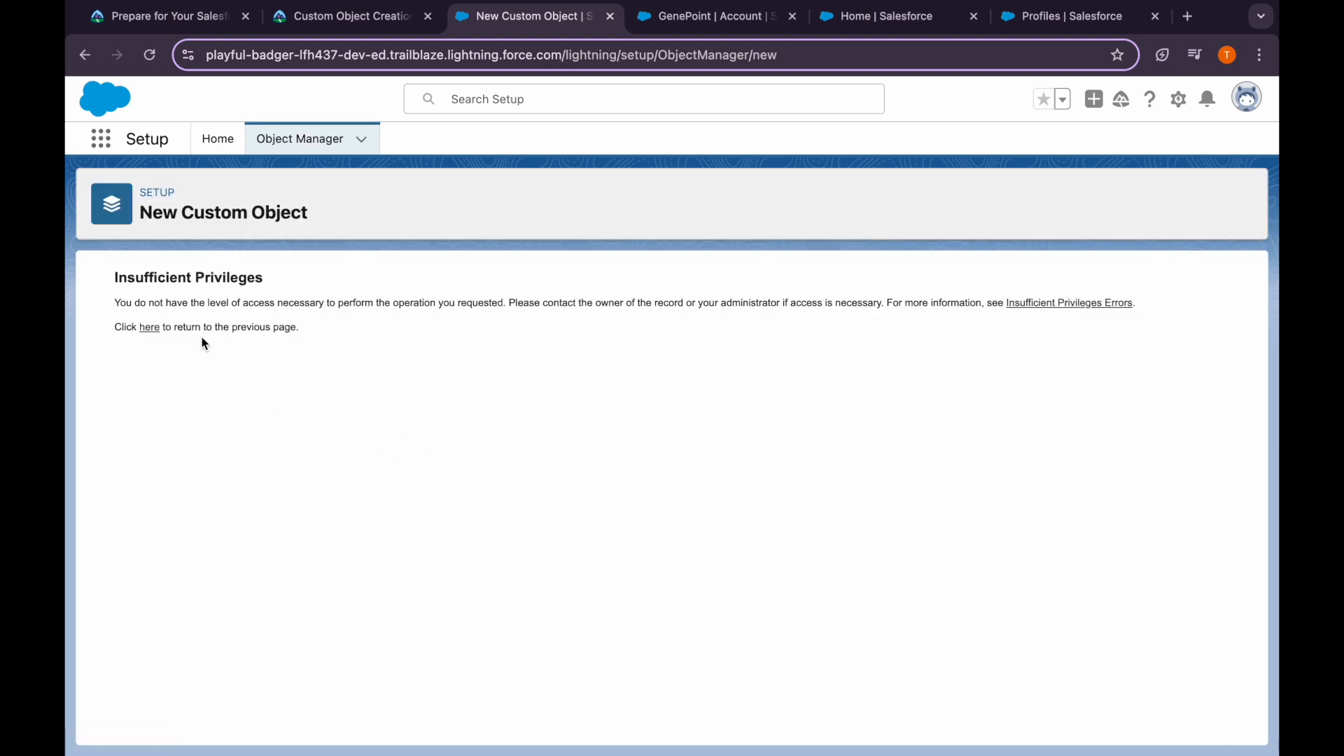
pyautogui.click(149, 59)
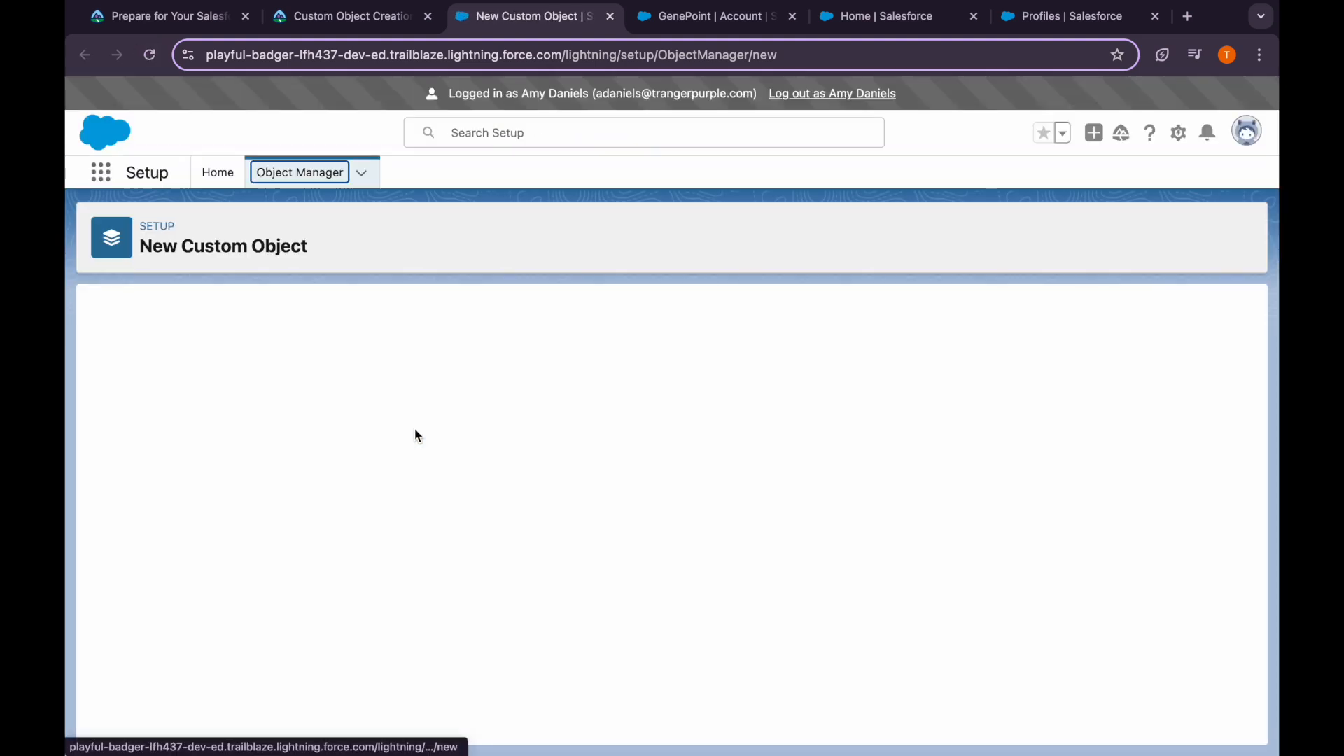
# Log out of the impersonated user and relaunch the hands-on playground org from Trailhead
pyautogui.click(832, 93)
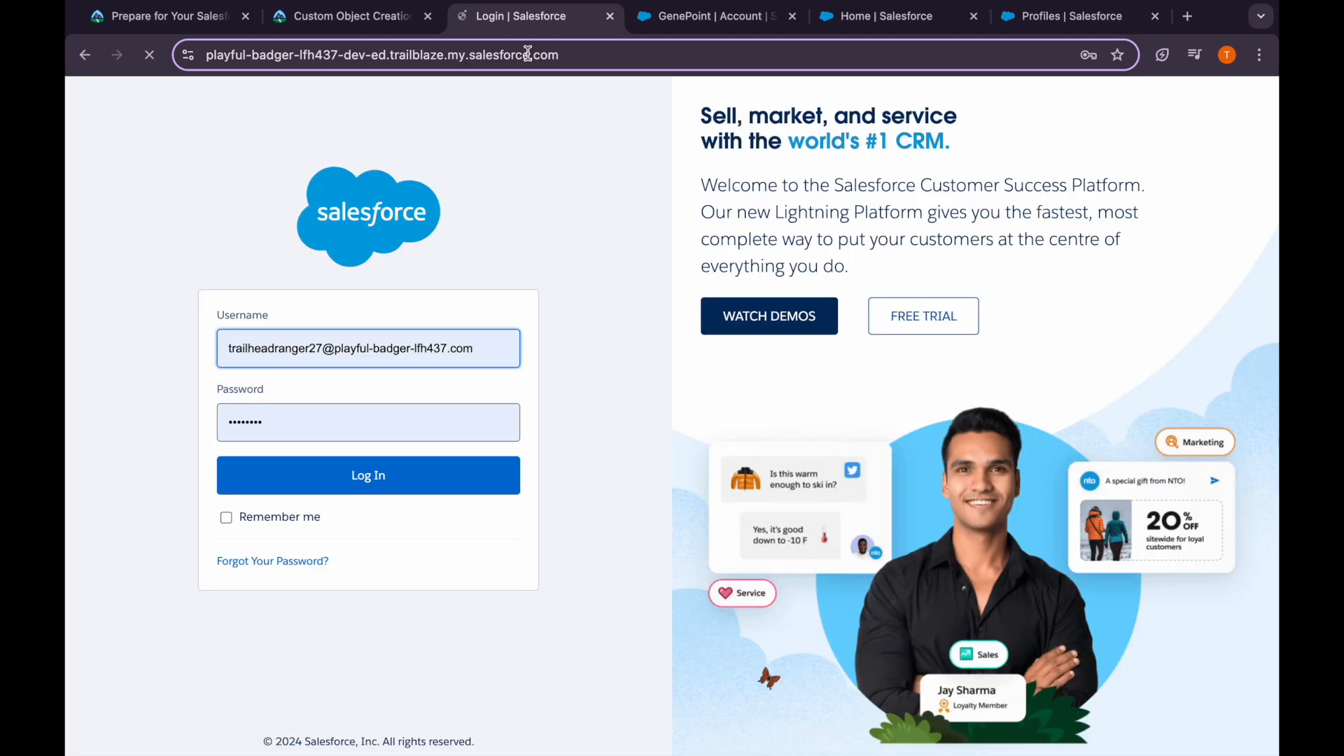
pyautogui.click(612, 17)
pyautogui.click(363, 19)
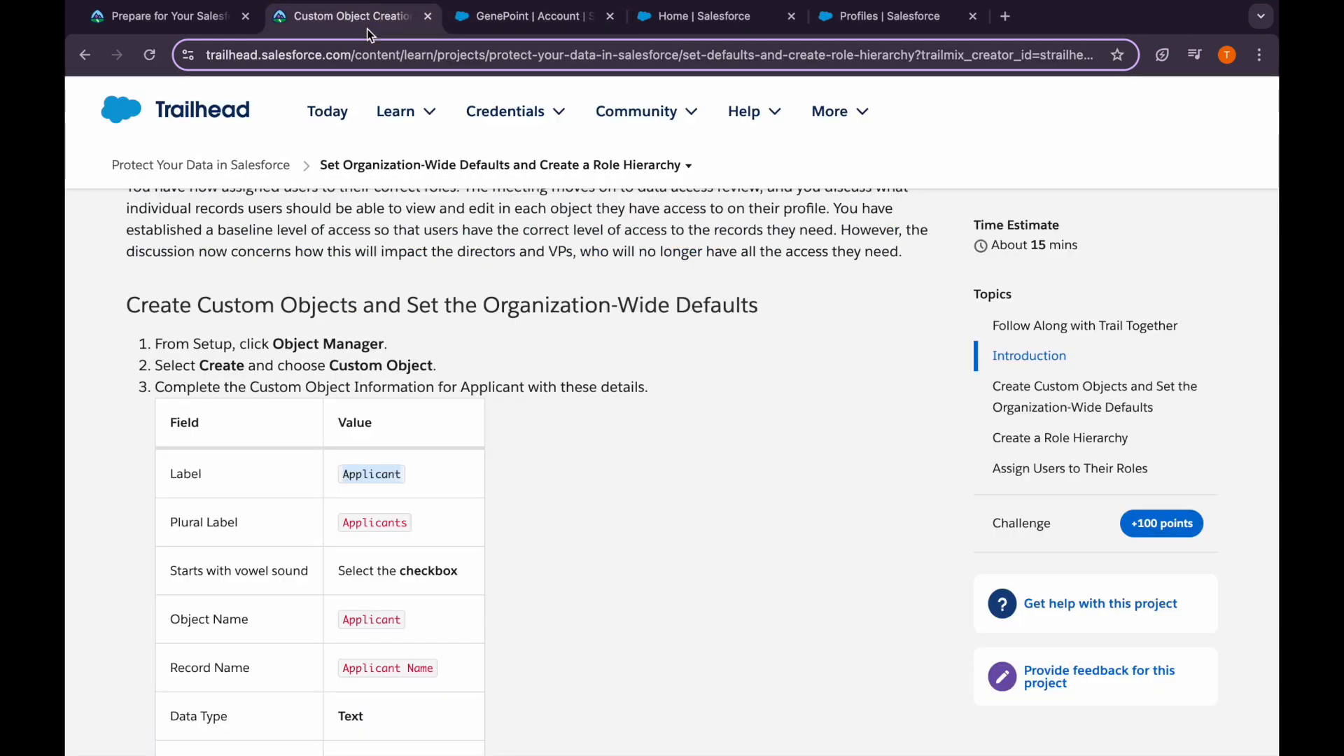
pyautogui.scroll(-20, 554, 536)
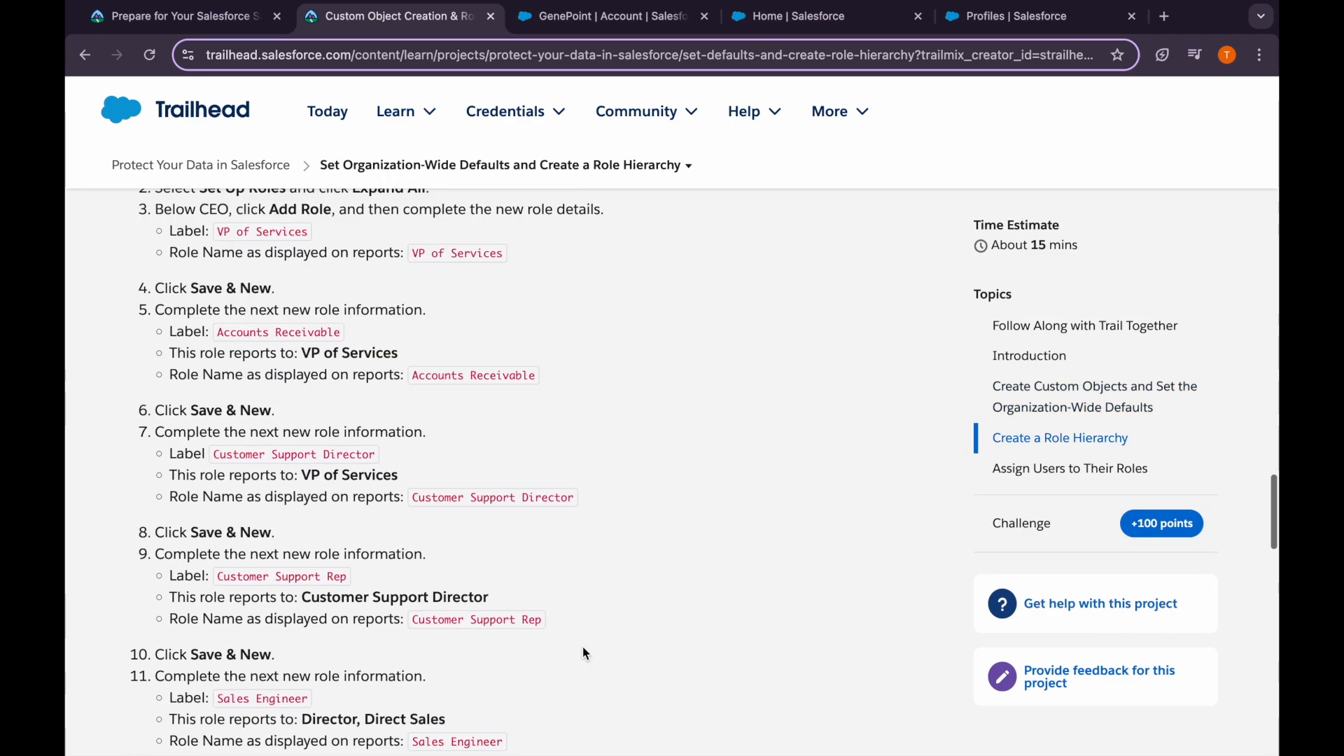
pyautogui.scroll(-10, 586, 651)
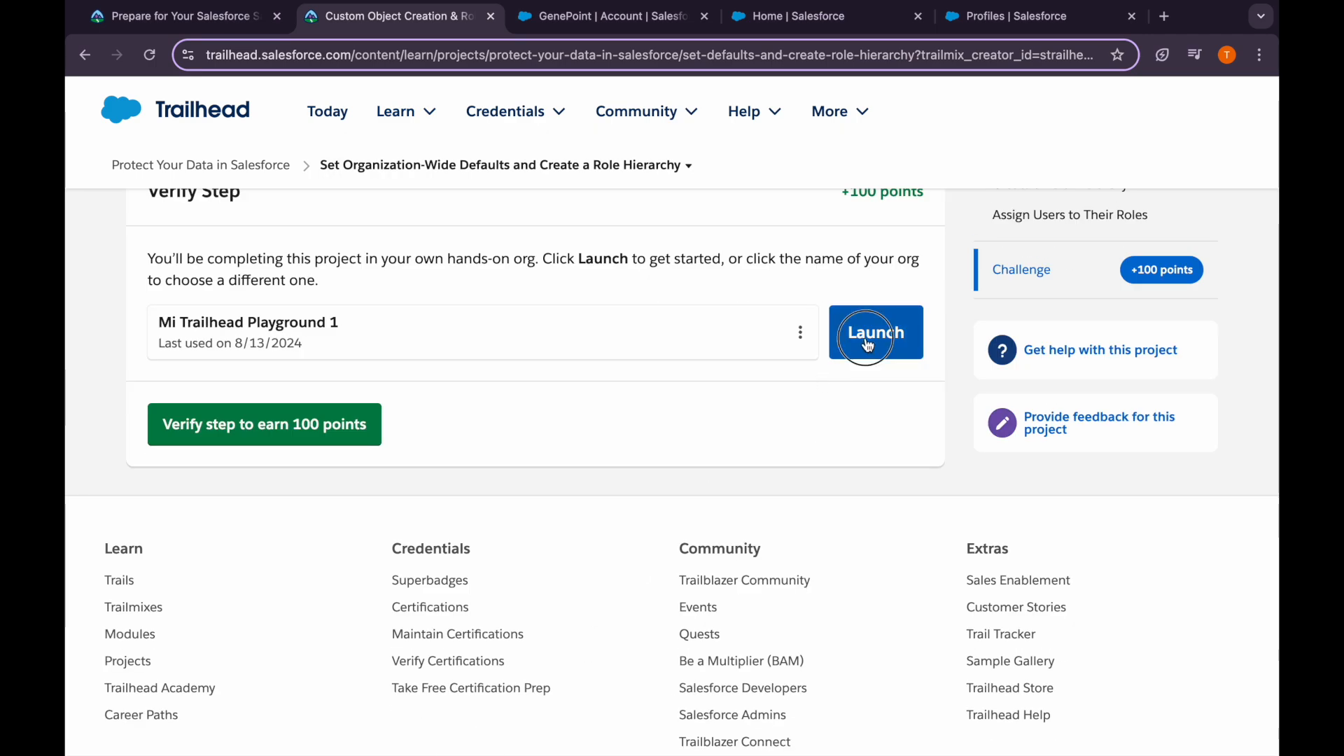
pyautogui.click(876, 330)
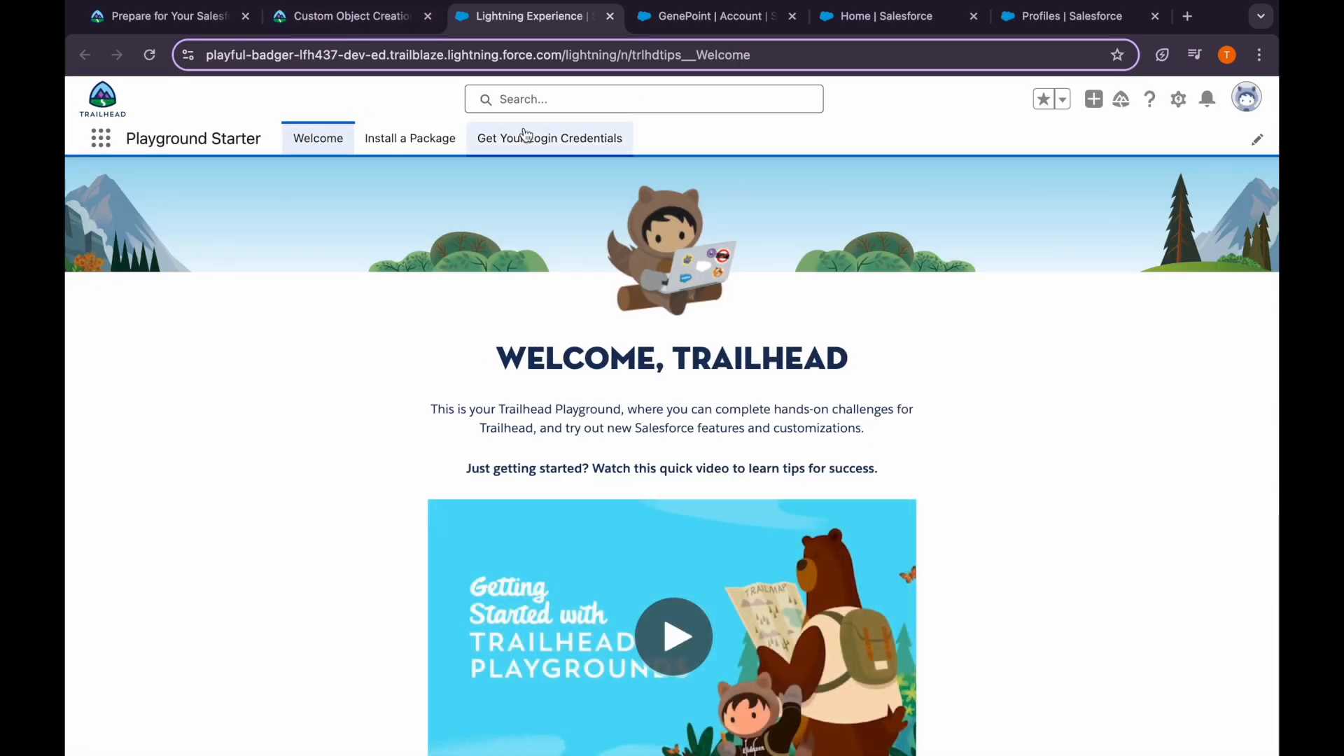
# In the playground's Setup, go to Object Manager and create a new custom object
pyautogui.click(1177, 105)
pyautogui.click(1090, 136)
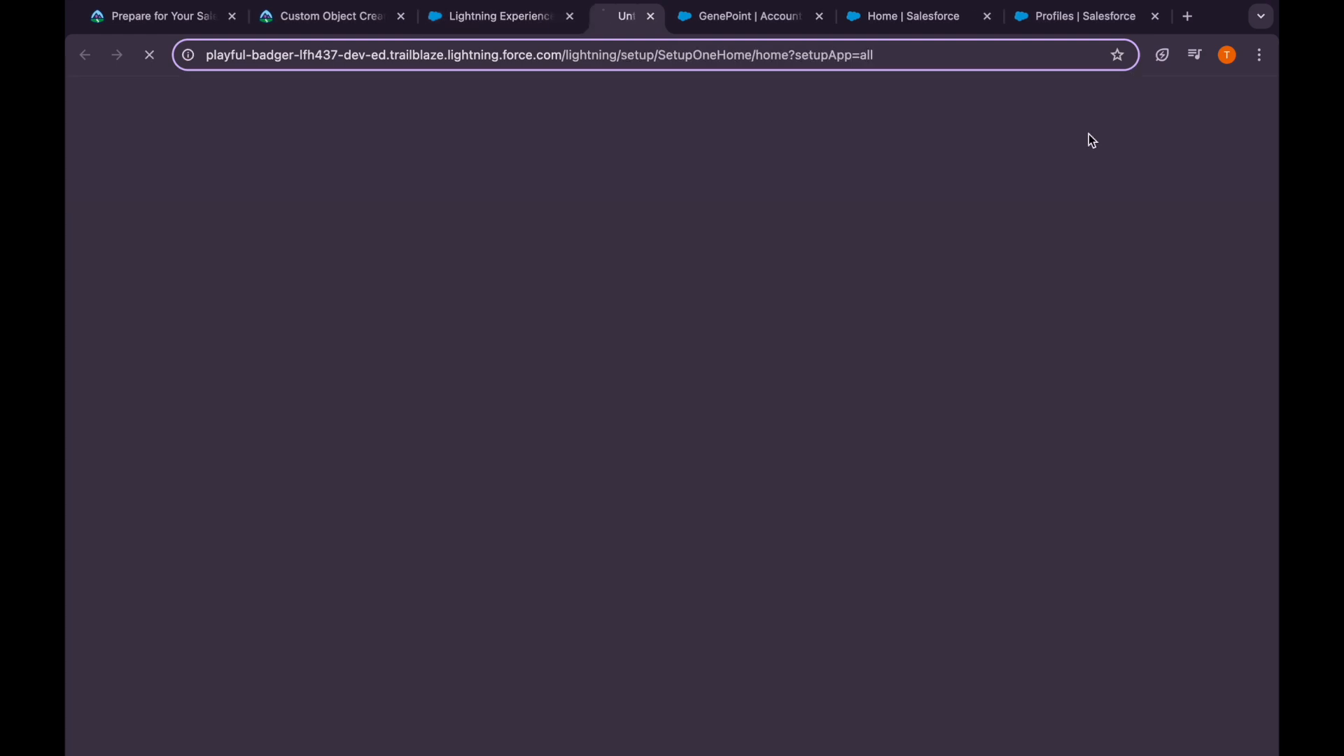
pyautogui.click(534, 17)
pyautogui.click(288, 150)
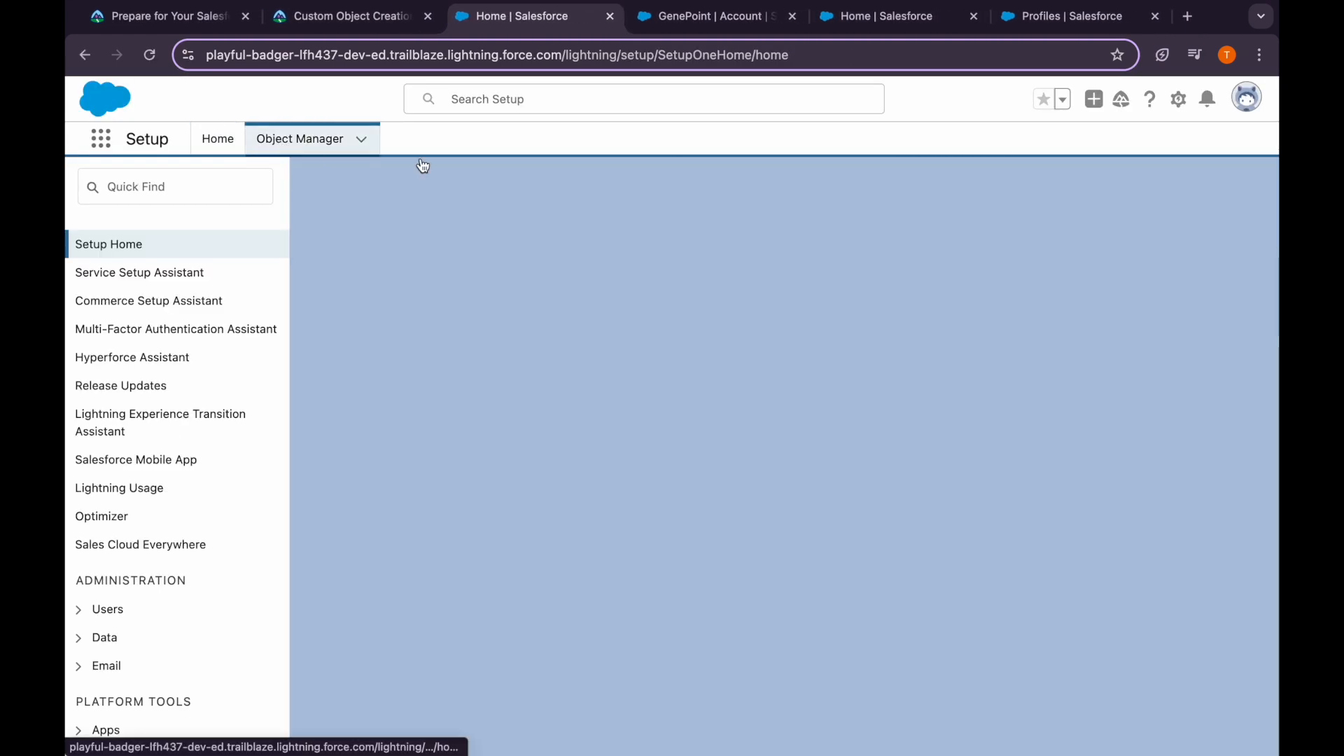
pyautogui.click(1241, 209)
pyautogui.click(1177, 255)
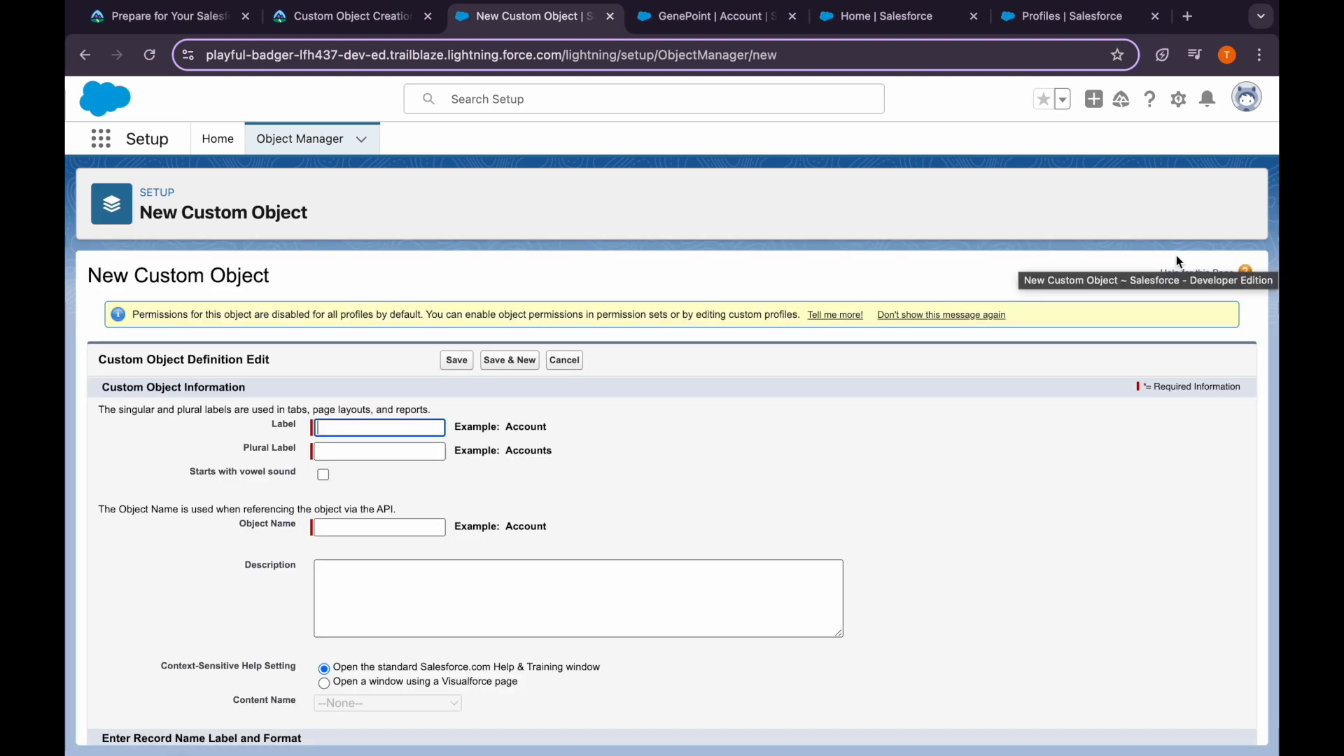
# Enter Applicant as the object label and Applicants as the plural label
pyautogui.click(361, 459)
pyautogui.click(362, 451)
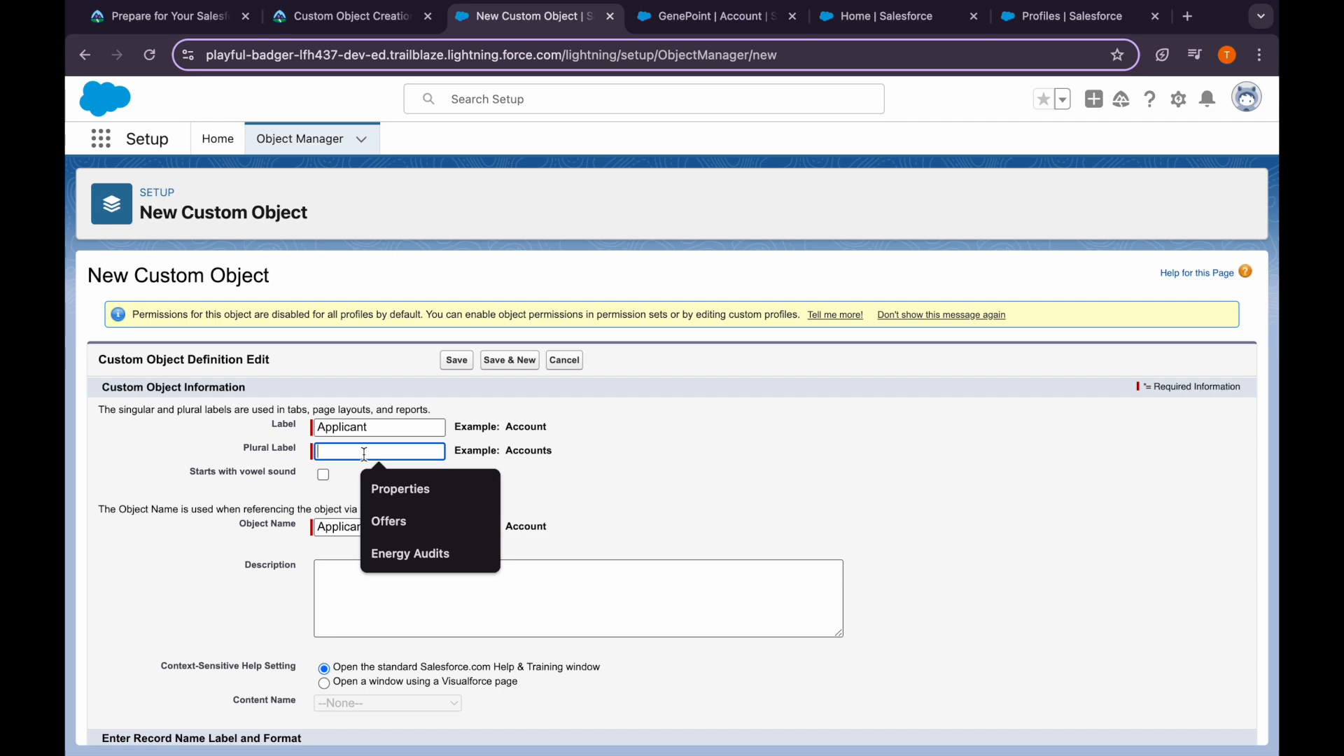
pyautogui.write('Applicants')
pyautogui.scroll(-2, 401, 473)
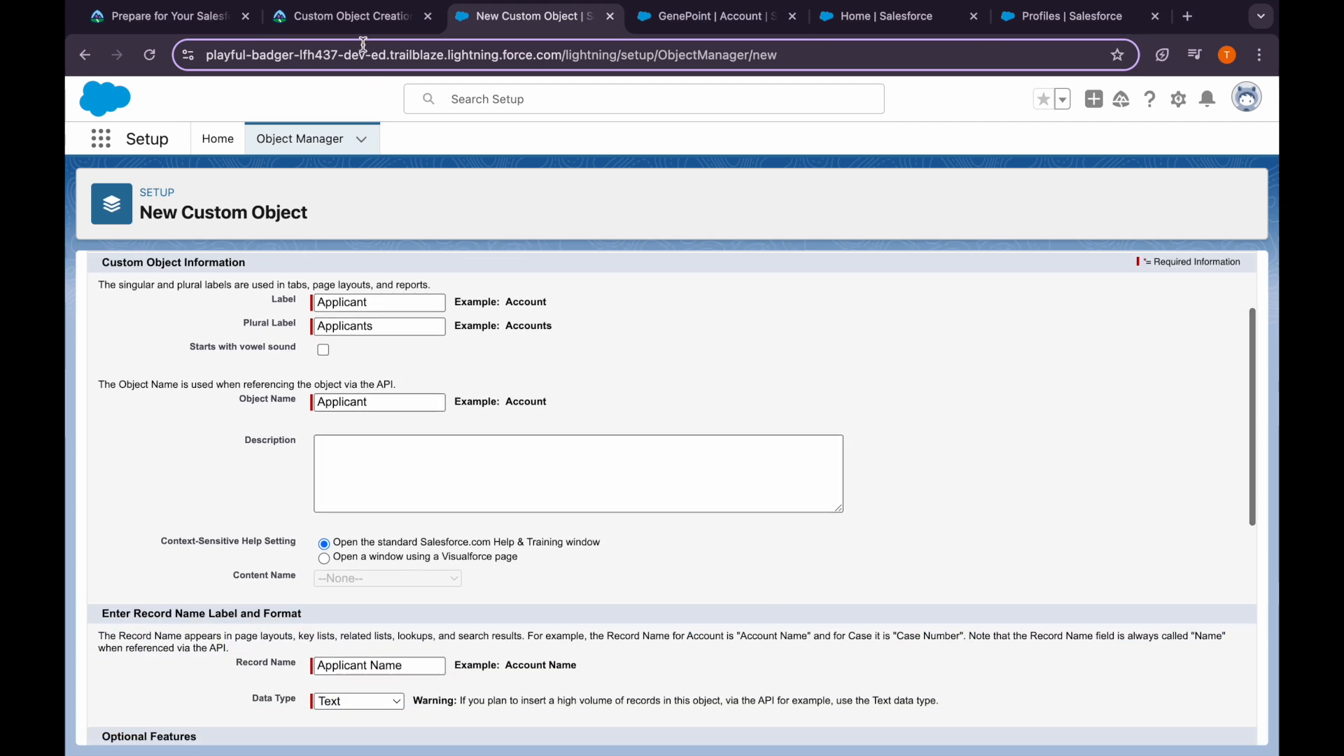
pyautogui.click(354, 16)
pyautogui.scroll(10, 396, 414)
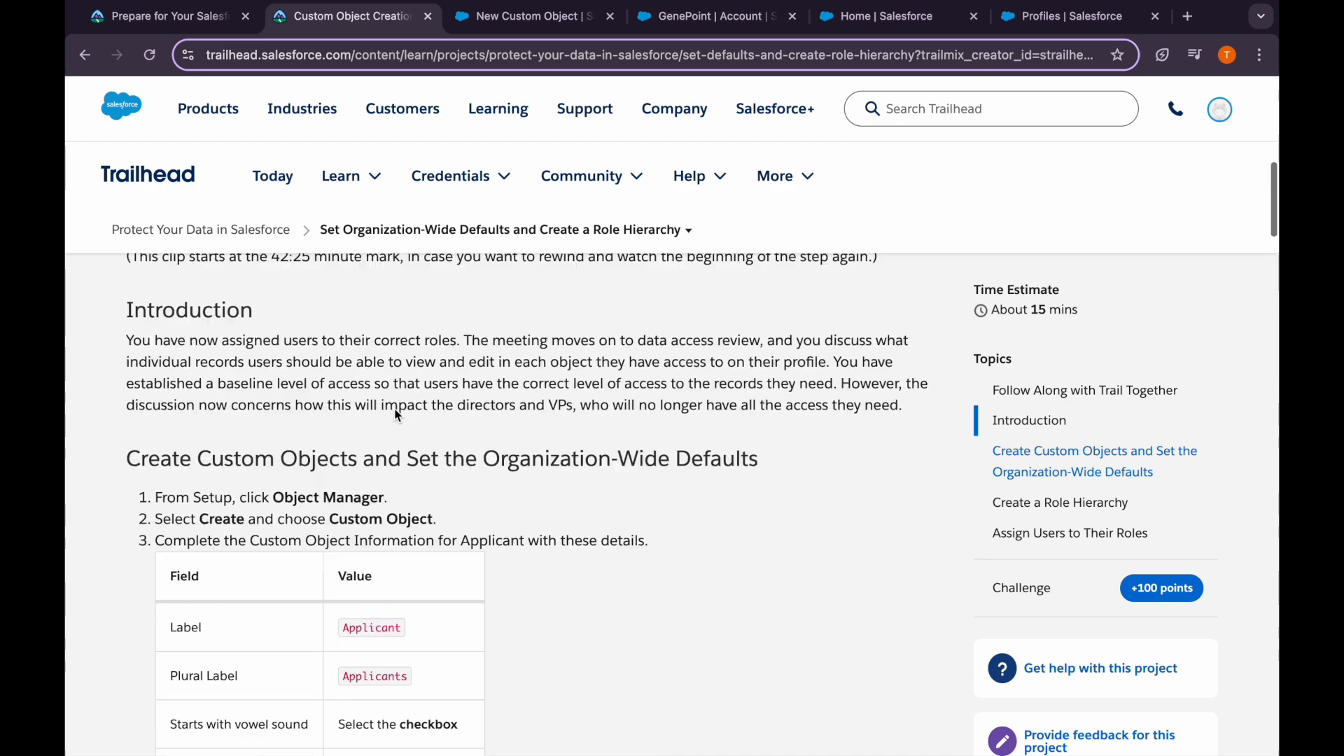
pyautogui.scroll(10, 396, 414)
pyautogui.scroll(-10, 396, 415)
pyautogui.scroll(-1, 396, 414)
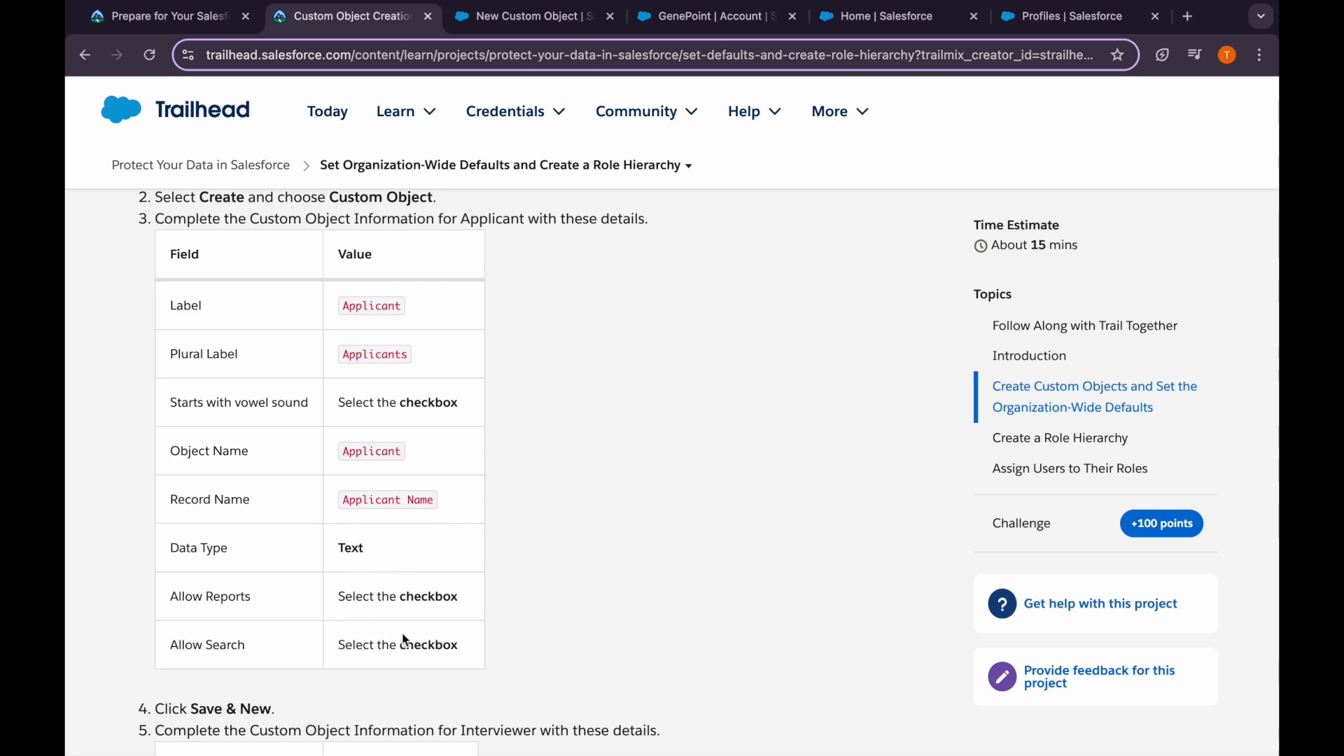
pyautogui.click(486, 21)
pyautogui.scroll(-1, 398, 552)
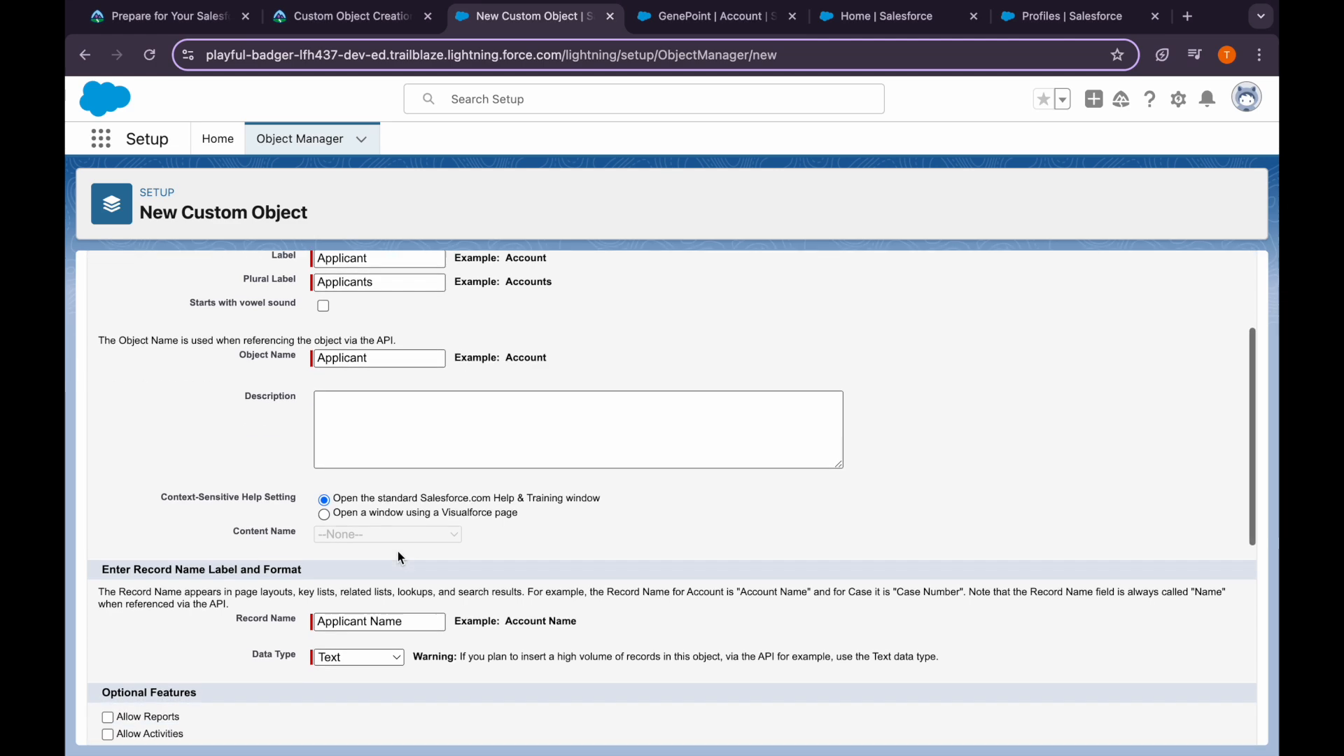
pyautogui.scroll(-5, 364, 524)
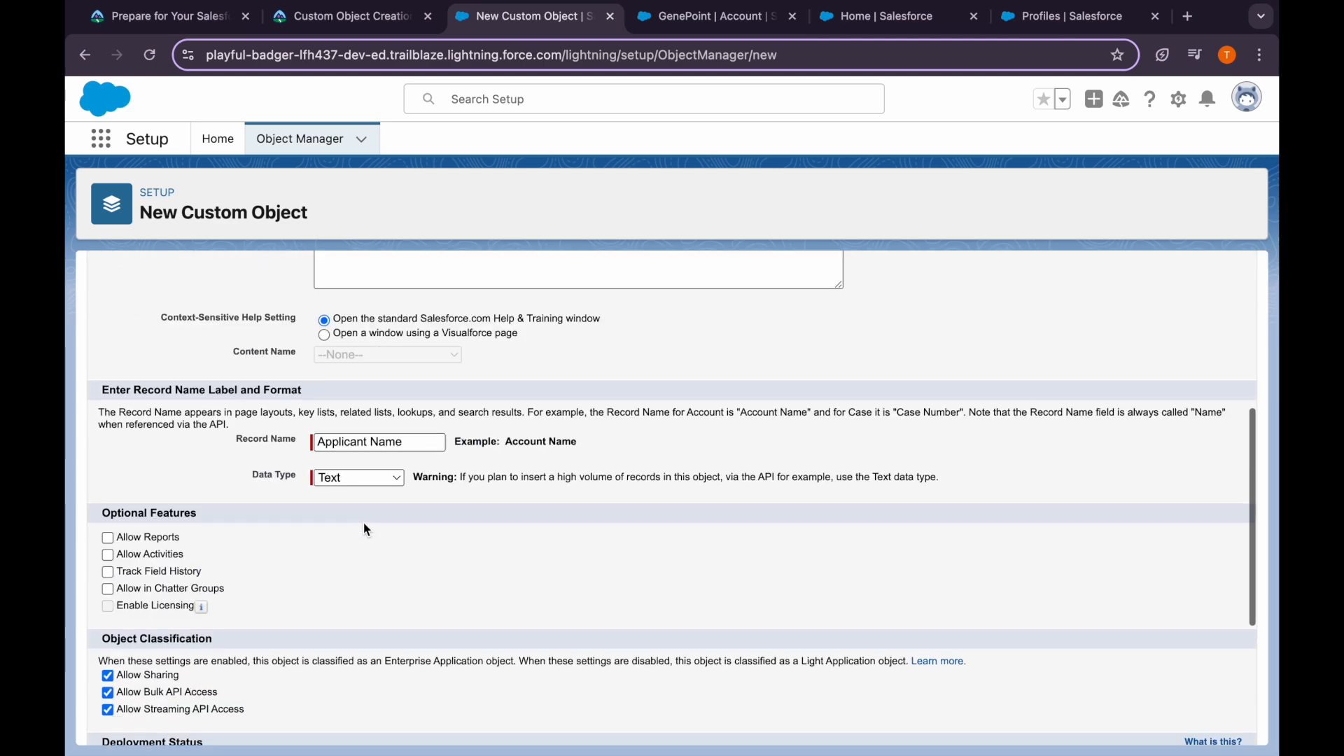
# Enable Allow Reports and Allow Search for Applicant and save the object
pyautogui.click(108, 458)
pyautogui.scroll(-1, 145, 560)
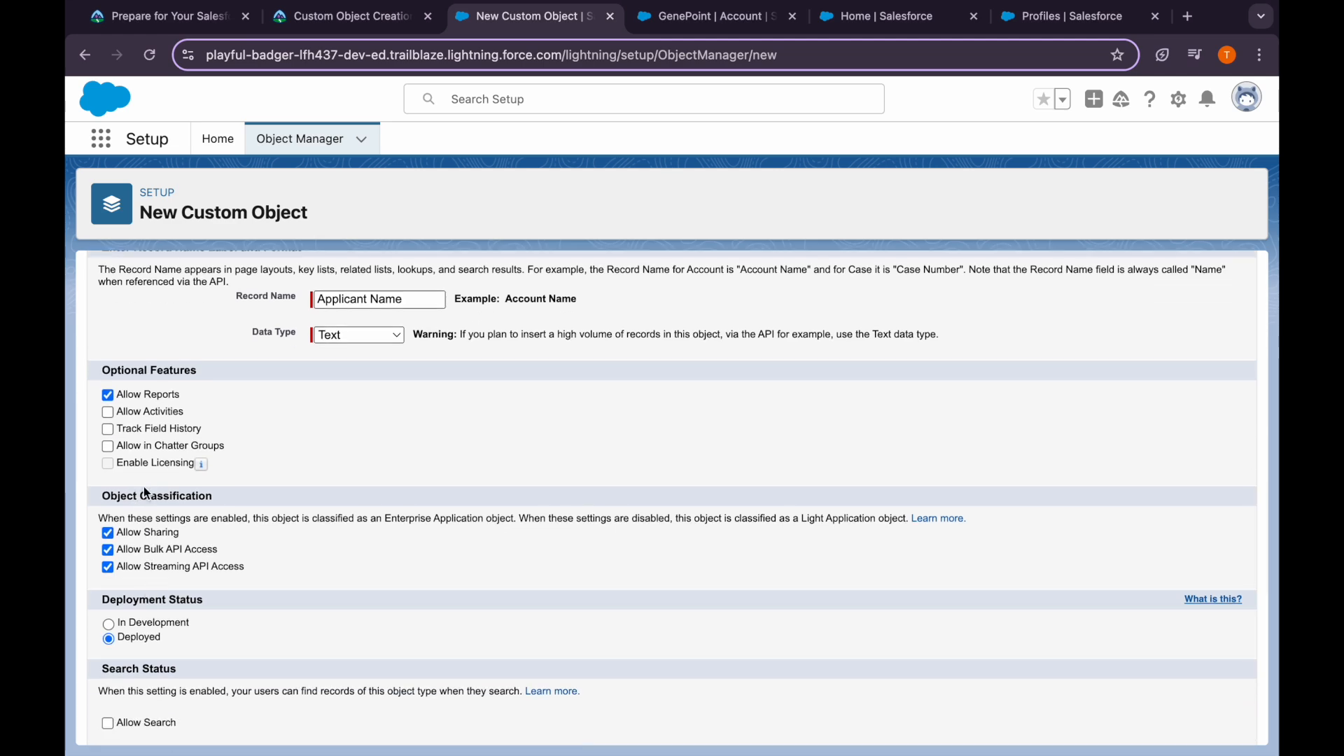
pyautogui.scroll(2, 144, 488)
pyautogui.scroll(-4, 144, 488)
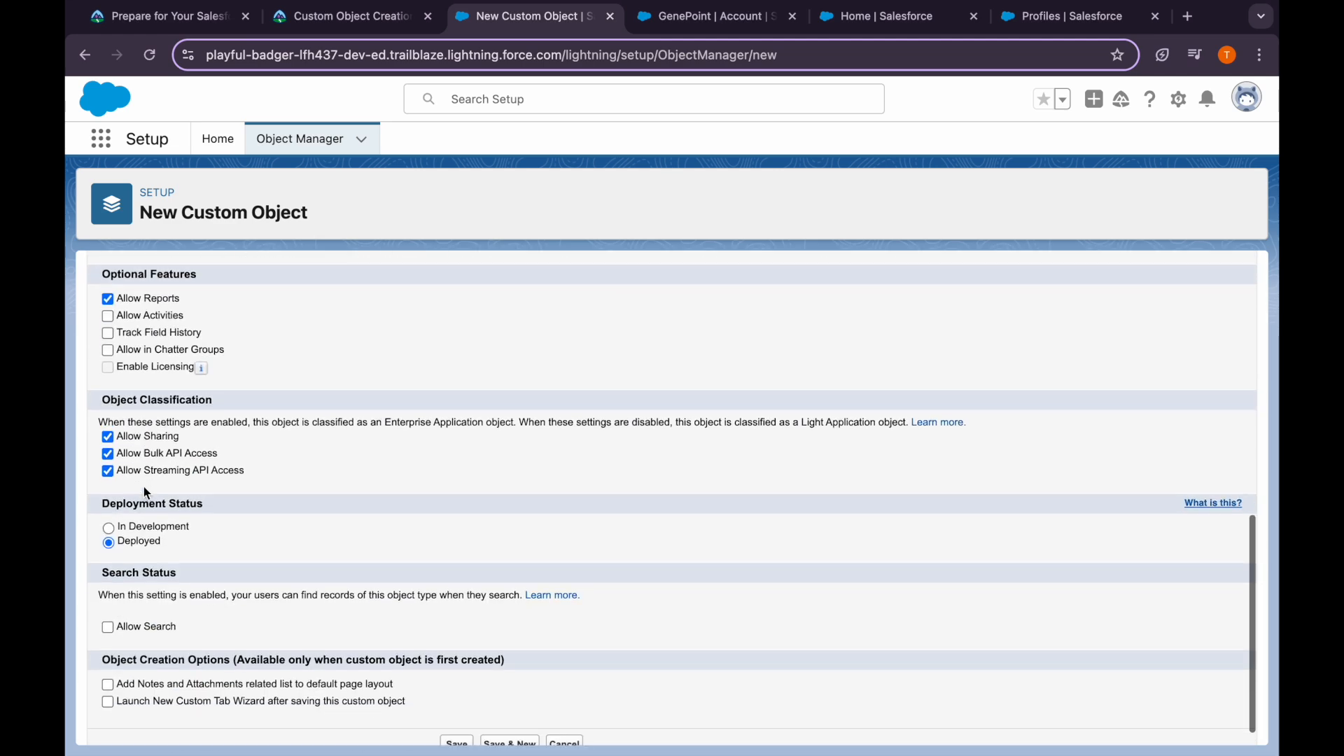
pyautogui.click(109, 627)
pyautogui.scroll(-1, 112, 627)
pyautogui.click(452, 720)
# Copy the Interviewer label from Trailhead and return to the Object Manager list
pyautogui.click(374, 25)
pyautogui.scroll(-5, 327, 622)
pyautogui.scroll(1, 327, 621)
pyautogui.scroll(-1, 327, 622)
pyautogui.scroll(-1, 329, 622)
pyautogui.doubleClick(364, 384)
pyautogui.click(513, 28)
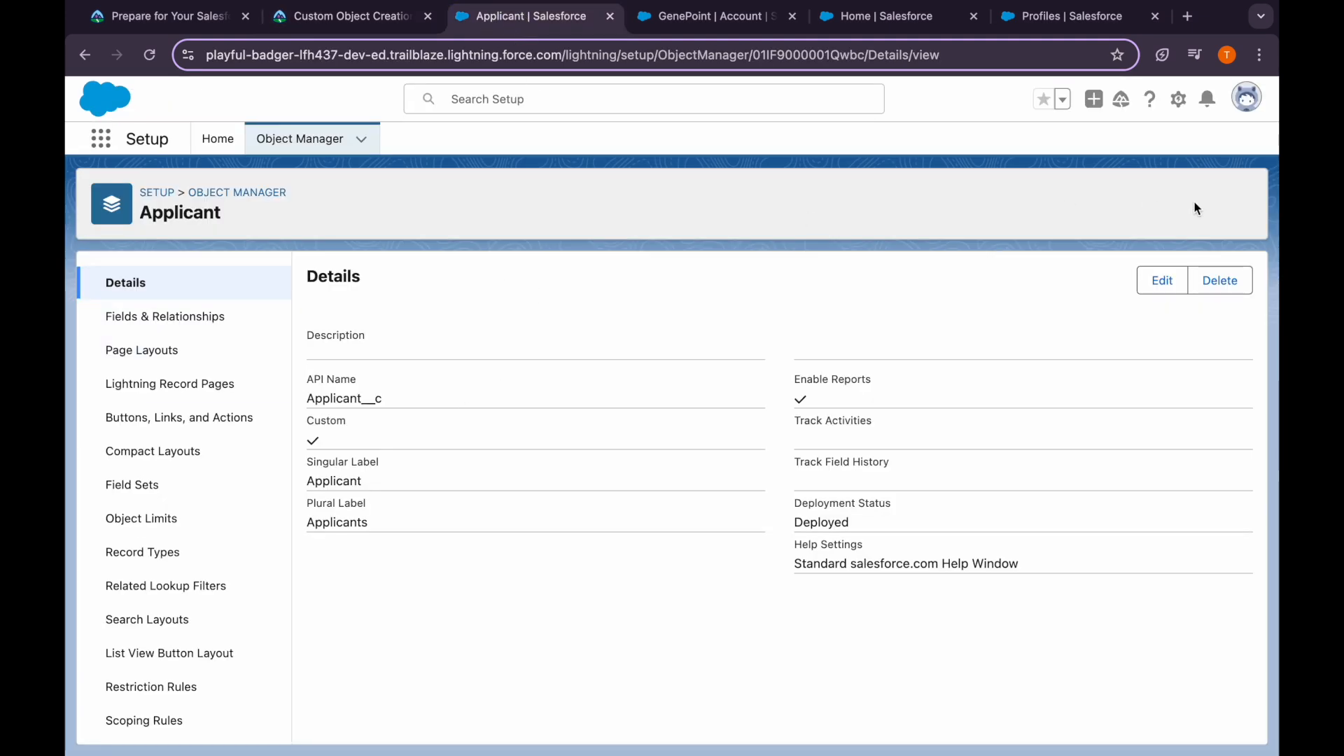
pyautogui.click(254, 193)
# Start a new custom object labelled Interviewer, plural Interviewers, marked as starting with a vowel sound
pyautogui.click(1221, 198)
pyautogui.click(1166, 259)
pyautogui.click(364, 427)
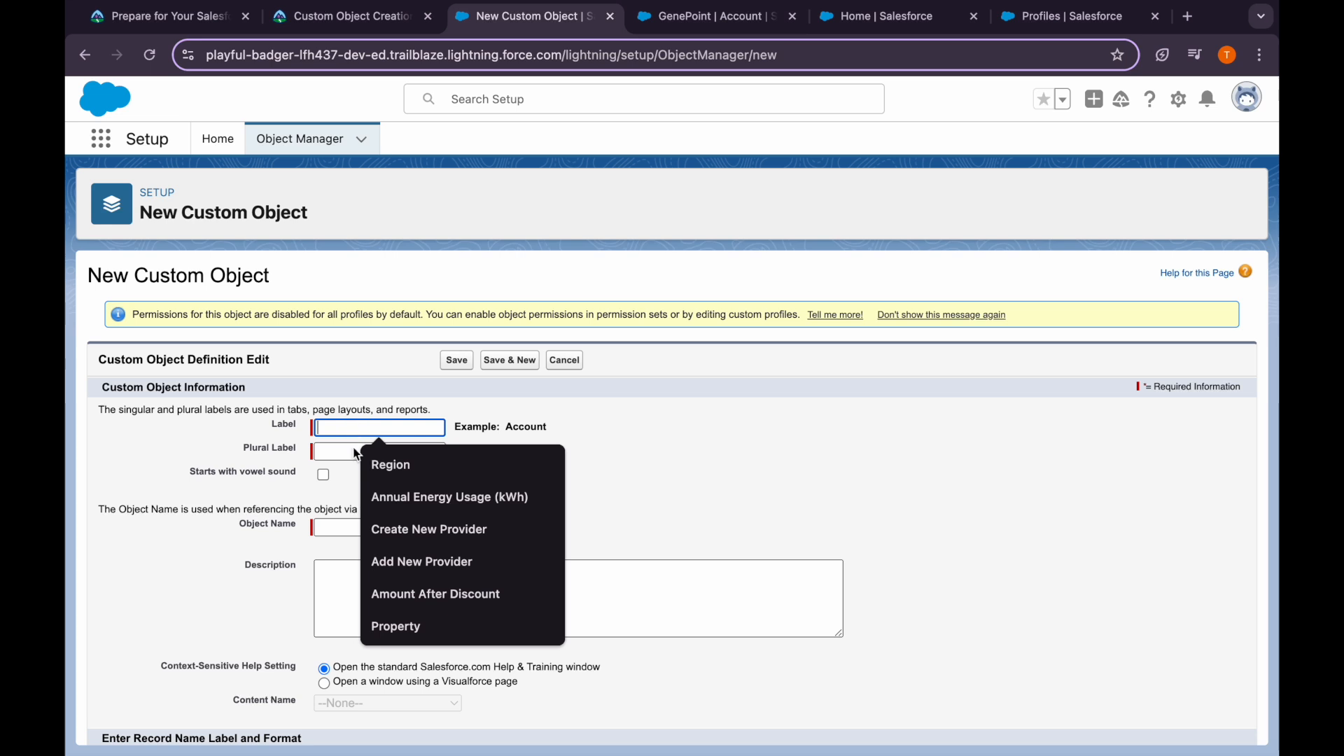
pyautogui.write('Interviewer')
pyautogui.click(352, 451)
pyautogui.click(323, 475)
pyautogui.click(369, 451)
pyautogui.write('Interviewer')
pyautogui.write('s')
# Enable Allow Reports and Allow Search, Save & New, then copy 'Position' from Trailhead
pyautogui.click(325, 19)
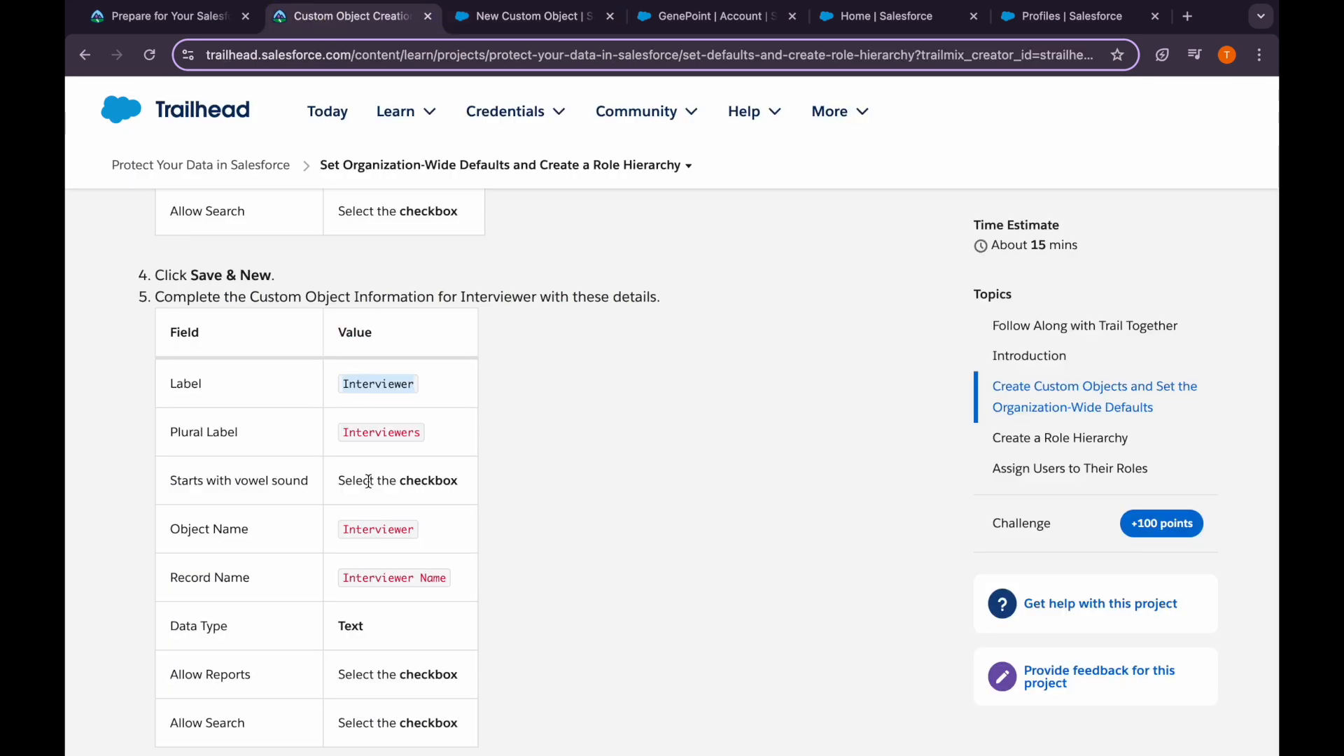
pyautogui.scroll(-2, 369, 481)
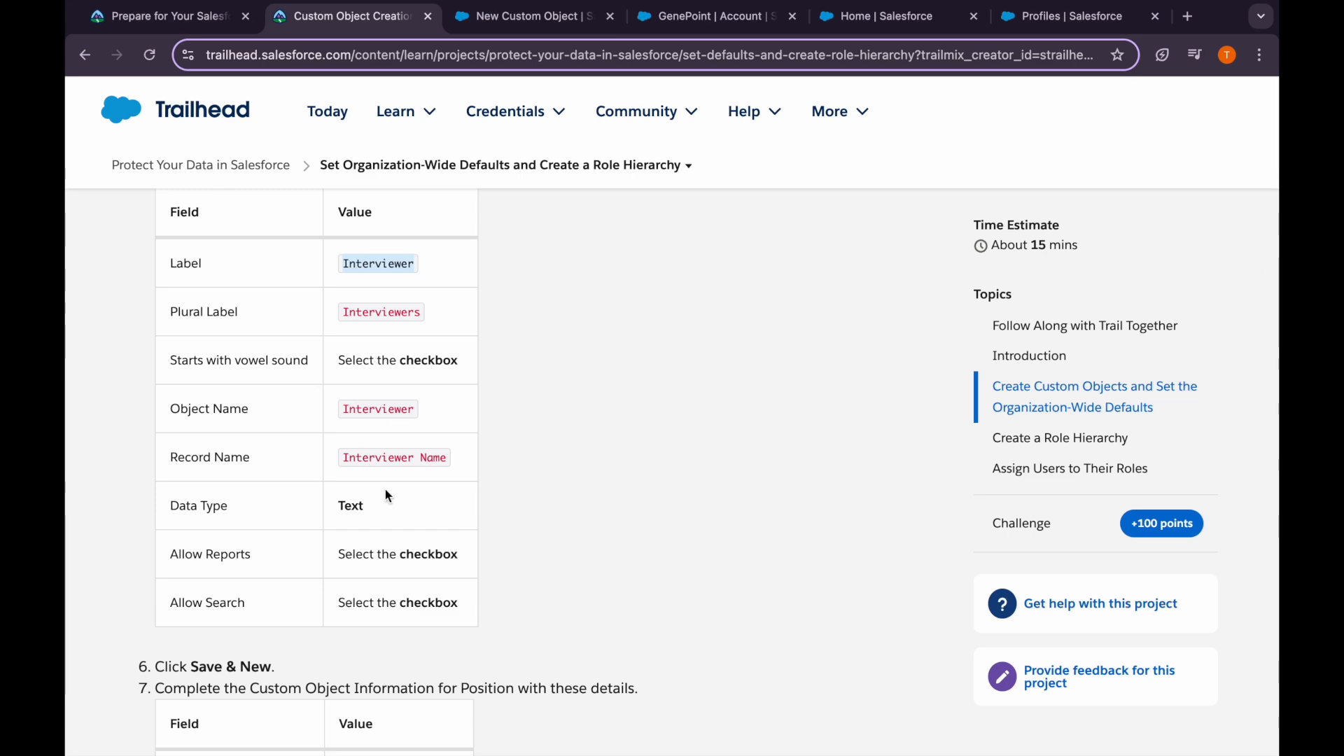
pyautogui.click(526, 19)
pyautogui.scroll(-5, 392, 641)
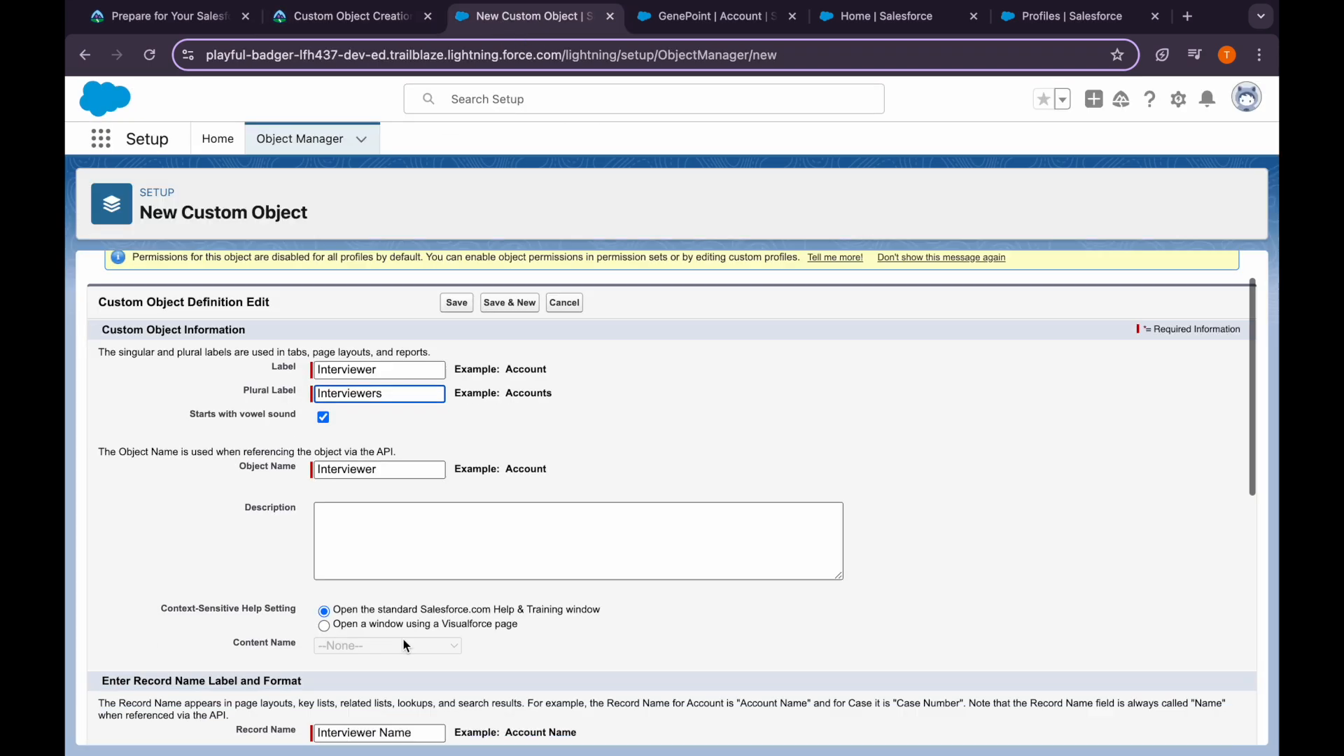
pyautogui.click(108, 474)
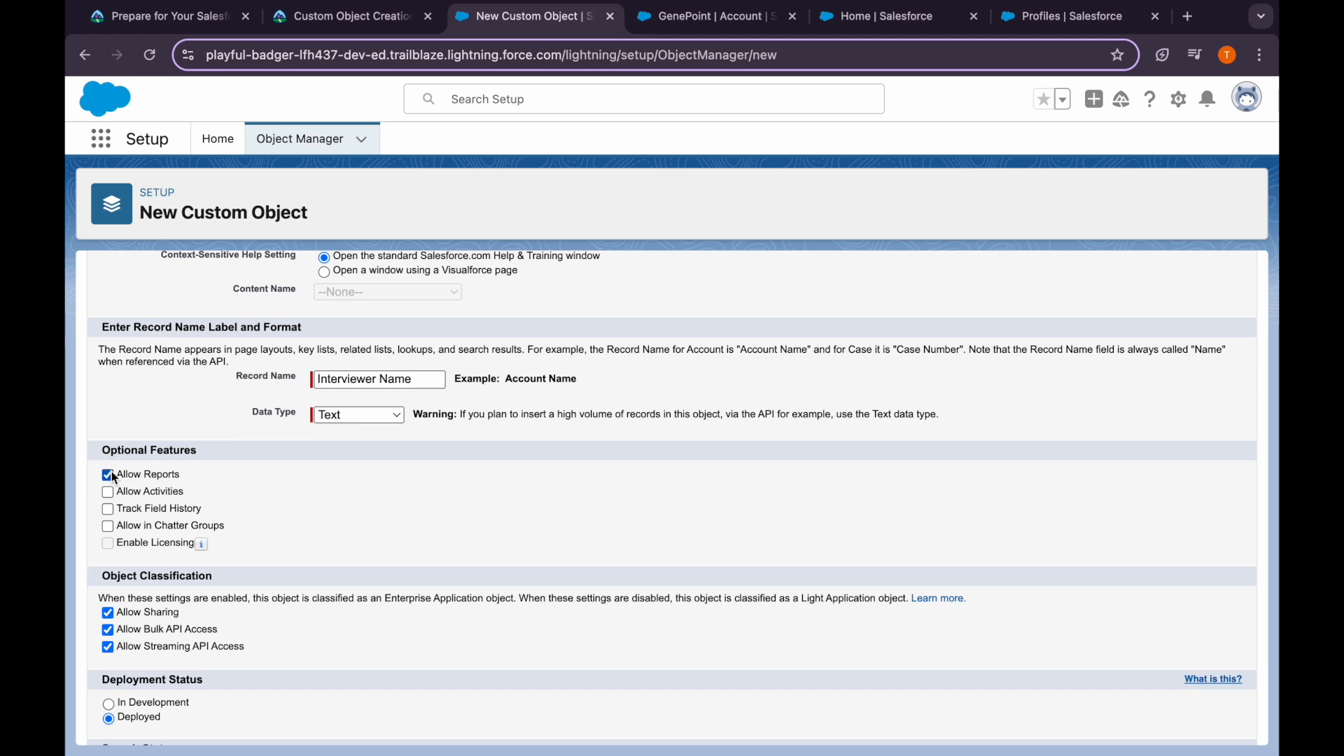
pyautogui.scroll(-3, 111, 483)
pyautogui.click(109, 616)
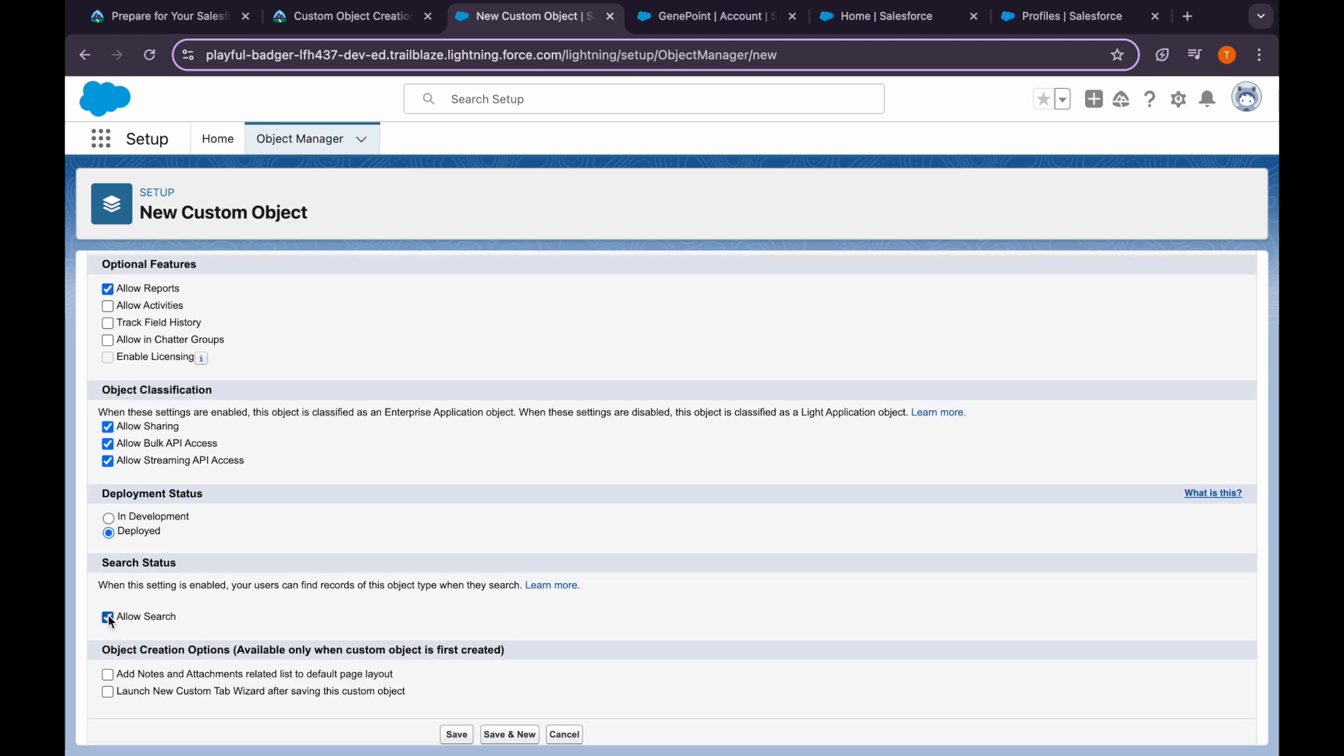
pyautogui.click(348, 17)
pyautogui.scroll(-3, 363, 439)
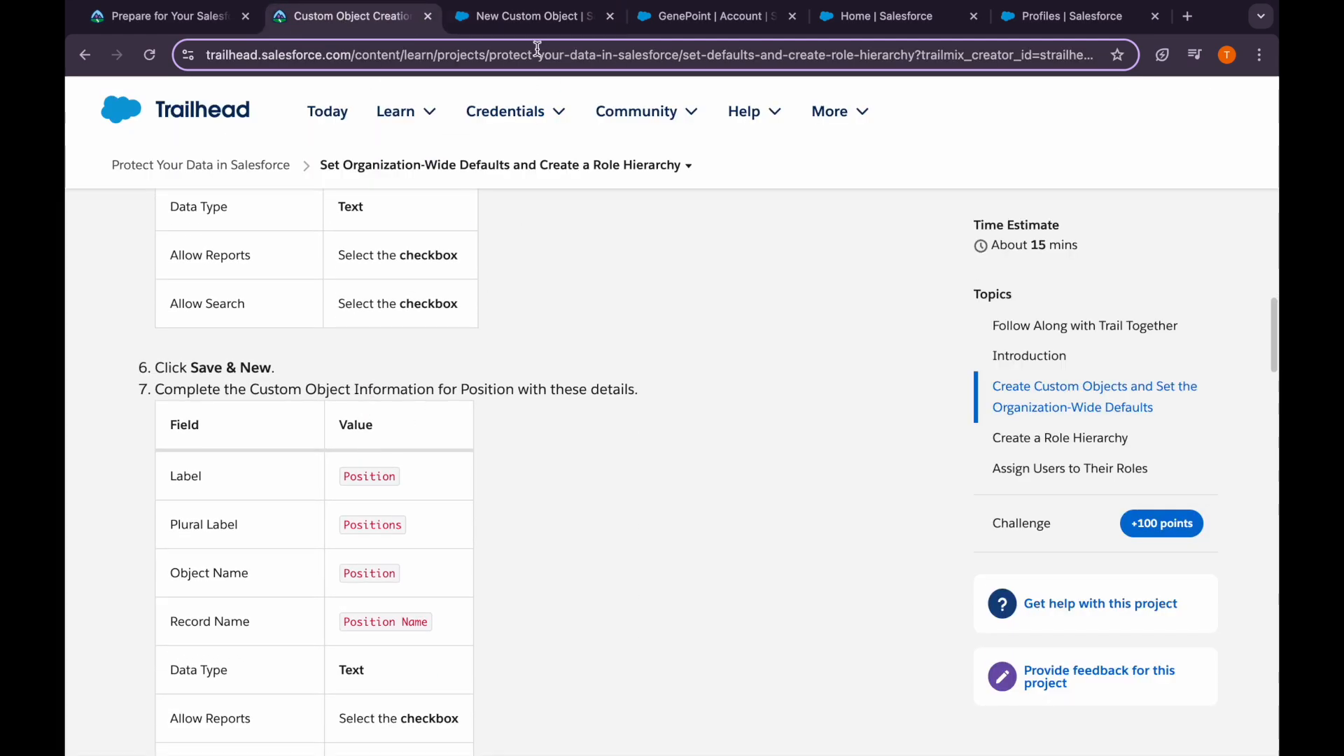
pyautogui.click(527, 16)
pyautogui.scroll(-1, 556, 613)
pyautogui.click(509, 721)
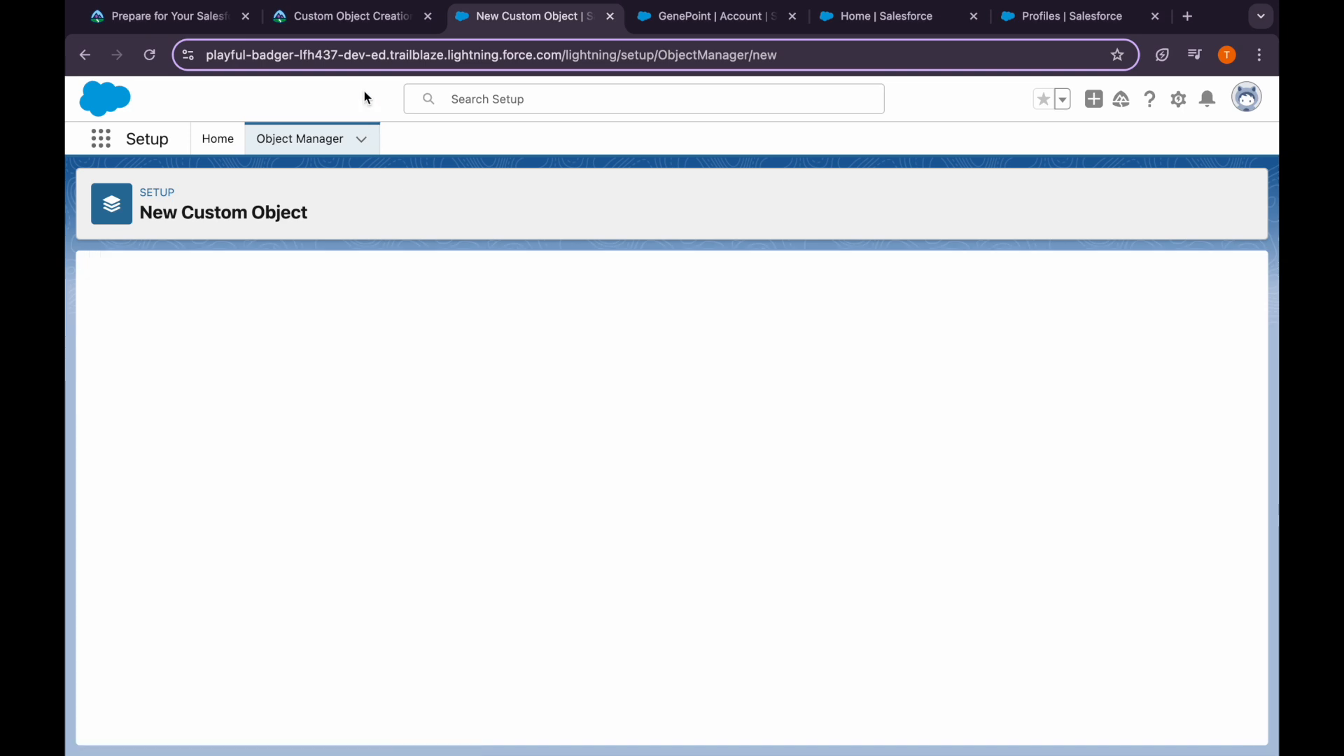
pyautogui.click(360, 20)
pyautogui.doubleClick(368, 477)
pyautogui.hotkey('ctrl', 'c')
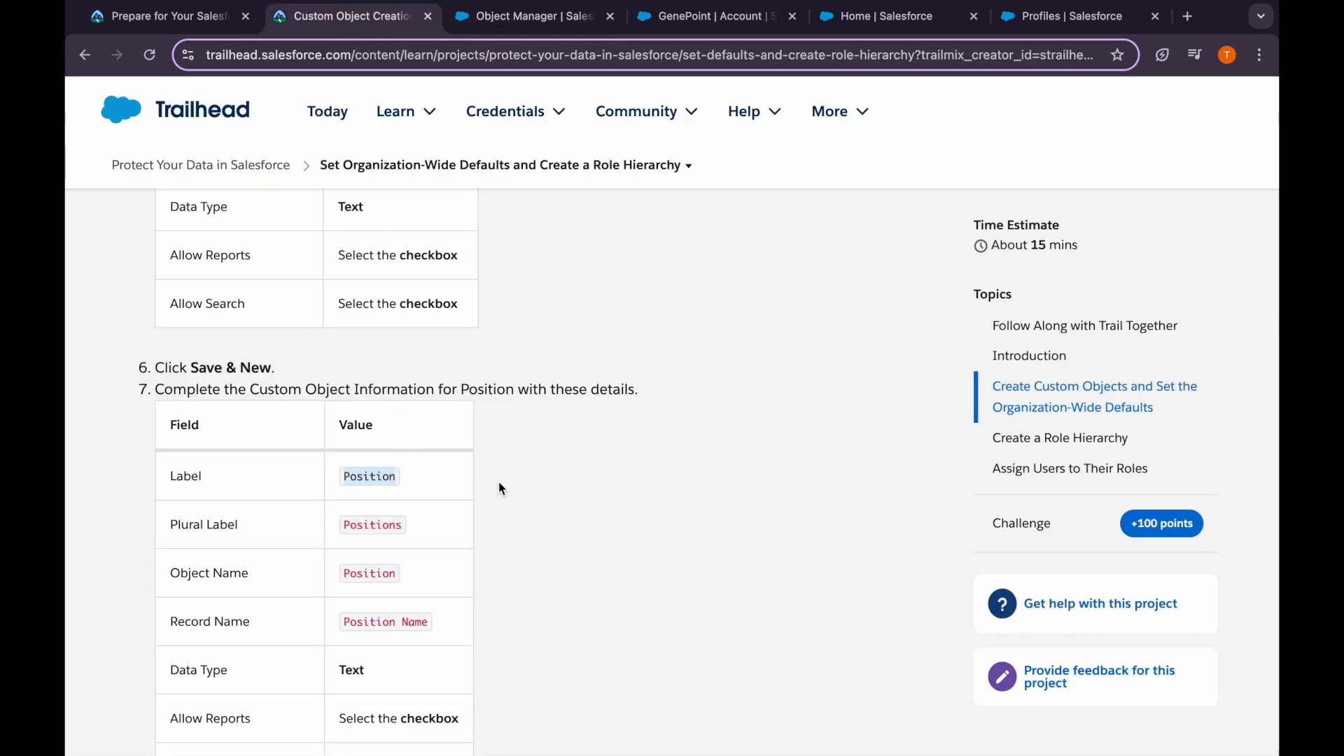
# Paste Position as the new object's label and plural label
pyautogui.scroll(-1, 498, 482)
pyautogui.click(532, 16)
pyautogui.click(378, 427)
pyautogui.hotkey('ctrl', 'v')
pyautogui.click(372, 452)
pyautogui.hotkey('ctrl', 'v')
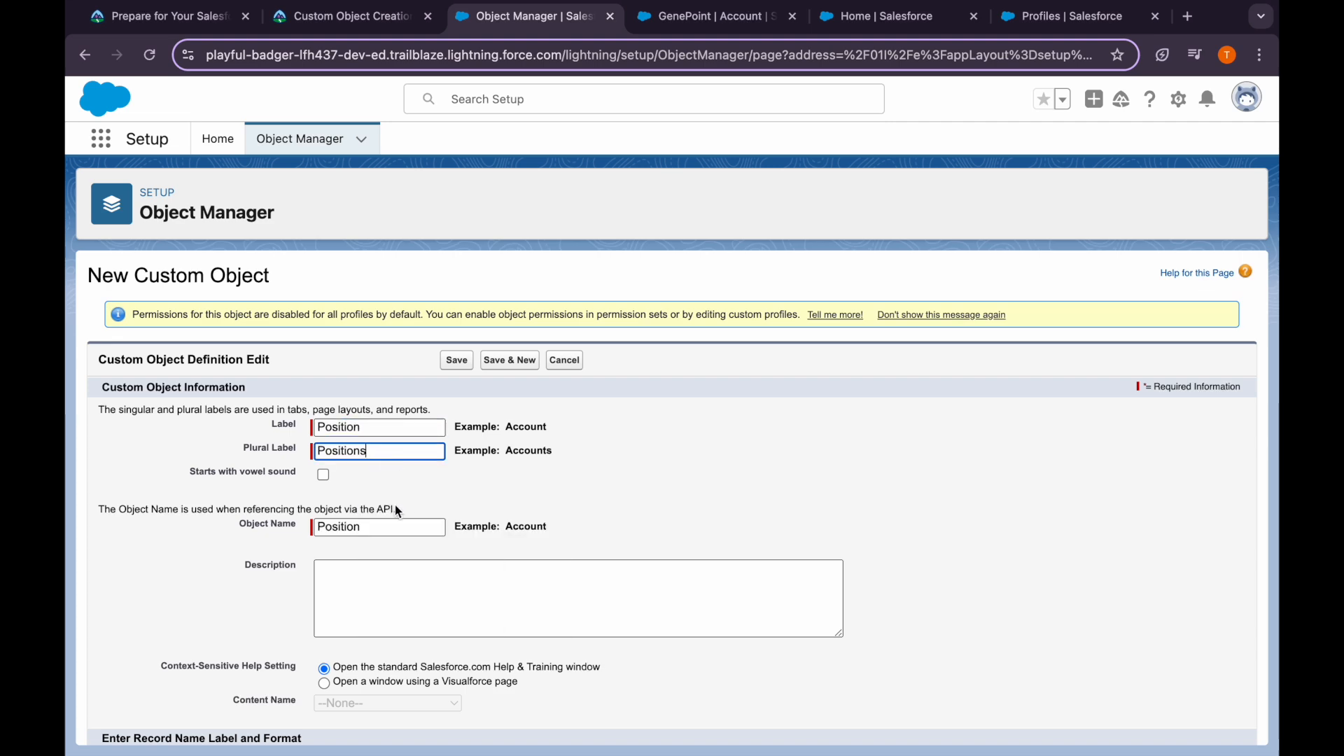
# Leave Allow Activities off, enable Allow Search, and save the Position object
pyautogui.scroll(-5, 396, 511)
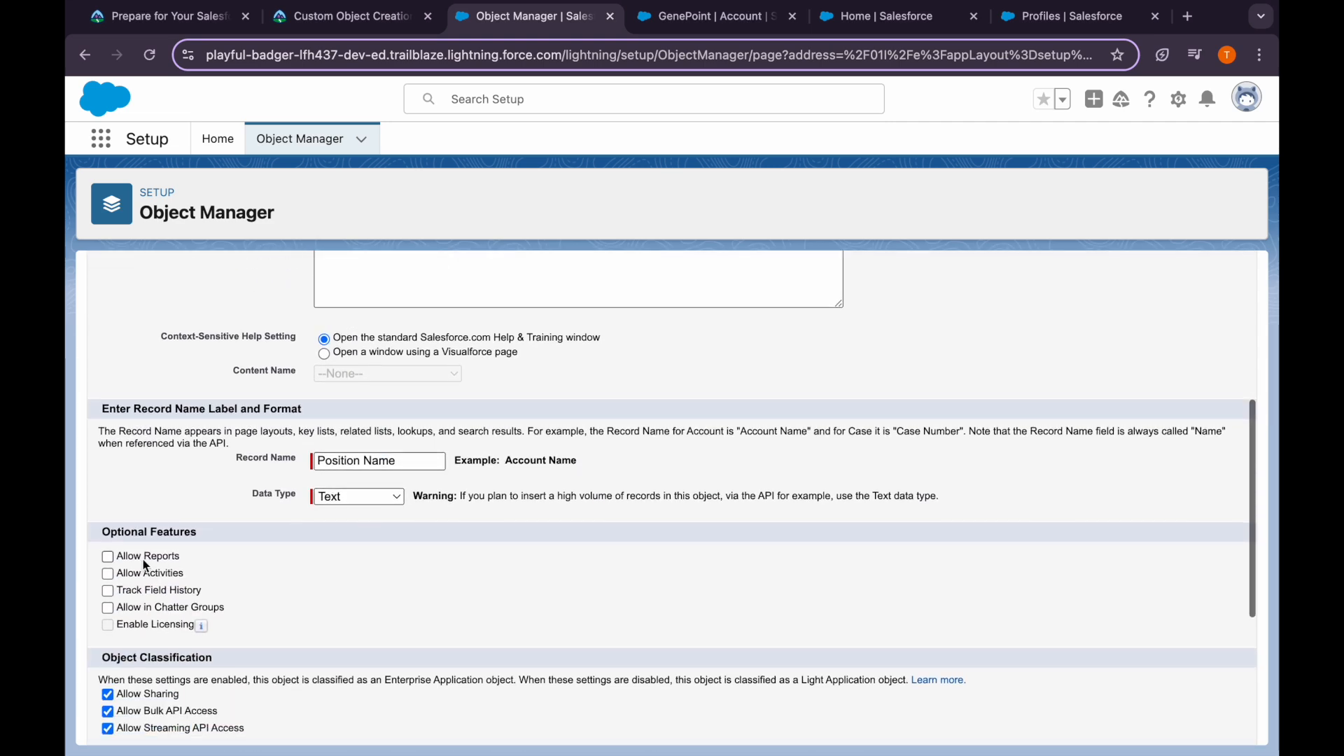
pyautogui.scroll(-1, 114, 557)
pyautogui.click(107, 494)
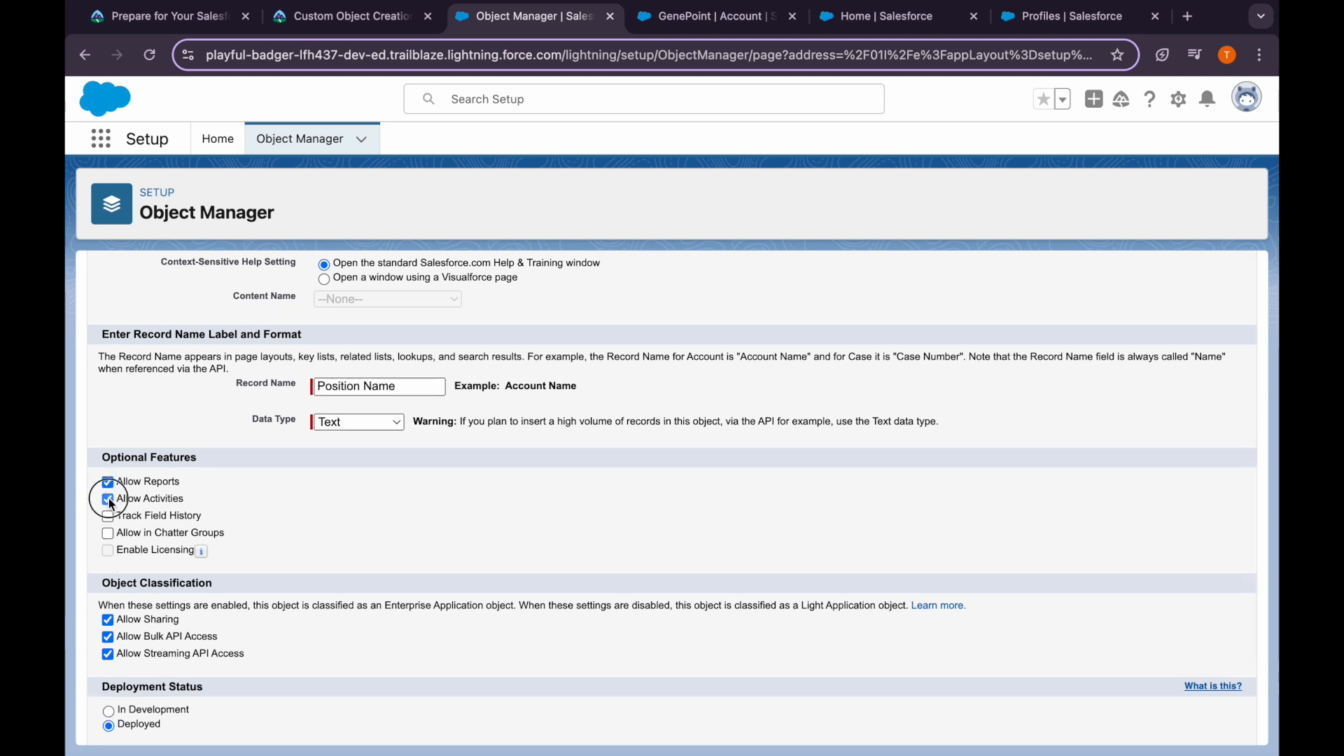
pyautogui.click(108, 497)
pyautogui.scroll(-3, 108, 495)
pyautogui.click(109, 604)
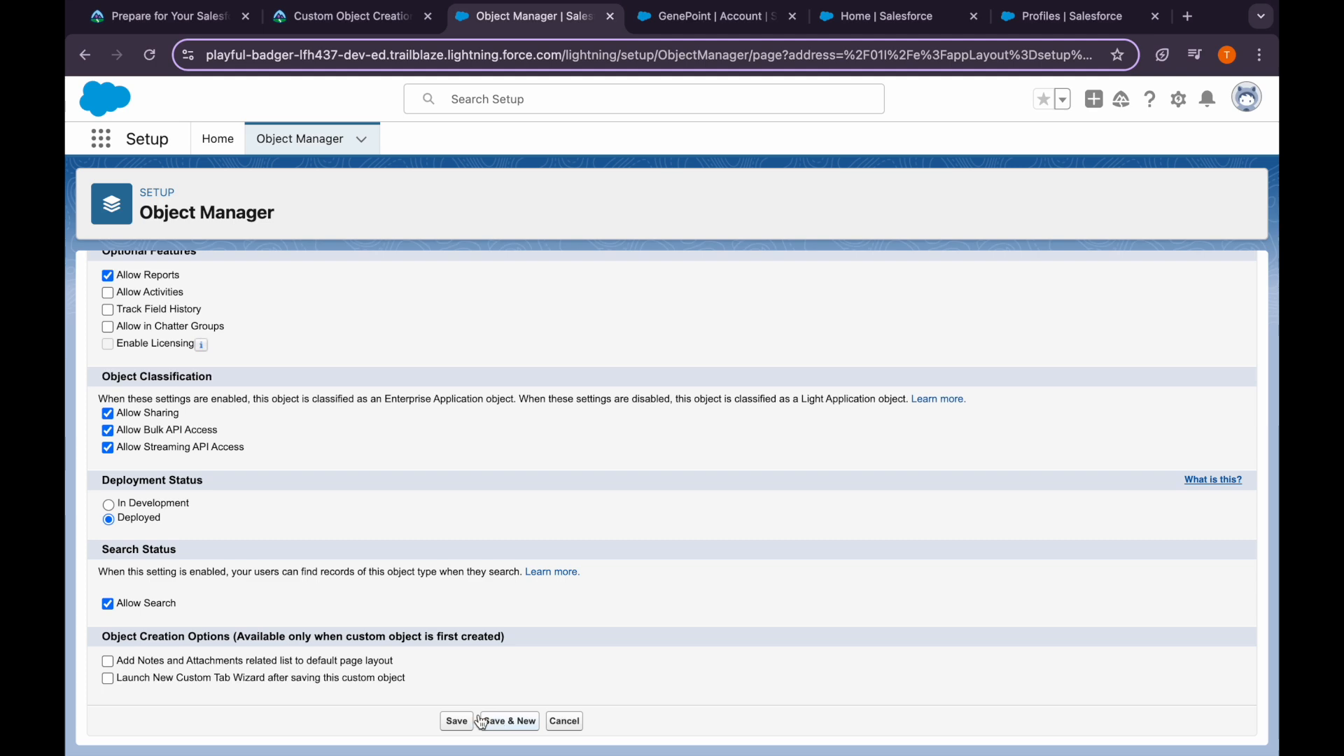
pyautogui.click(343, 17)
pyautogui.scroll(-3, 511, 490)
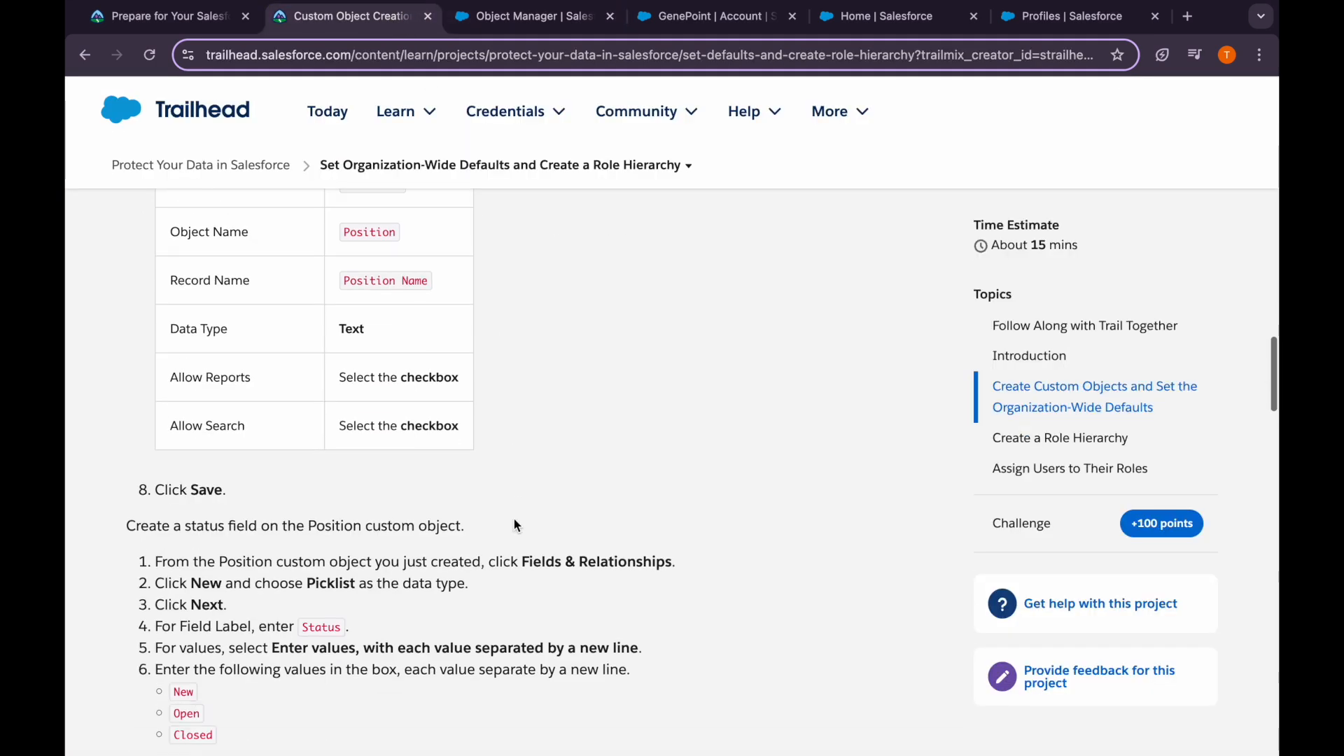
pyautogui.click(532, 16)
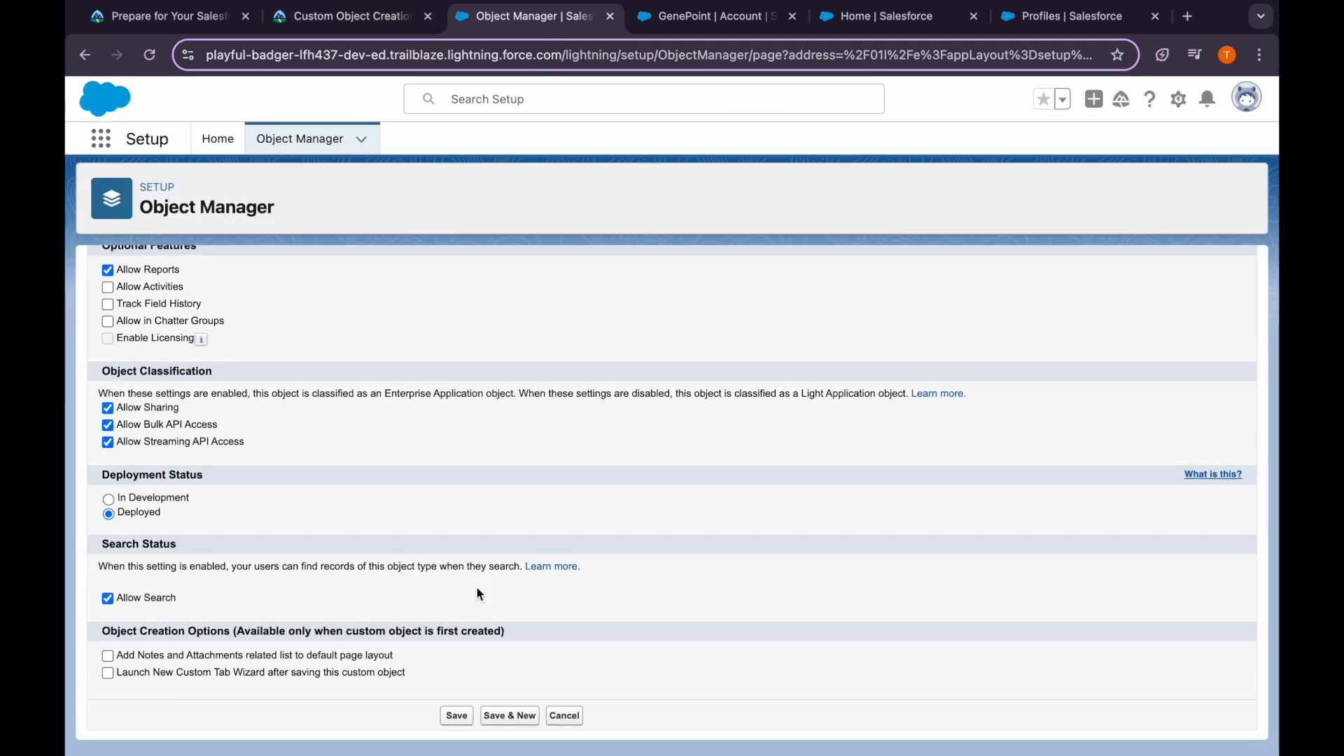
pyautogui.click(458, 721)
pyautogui.click(343, 16)
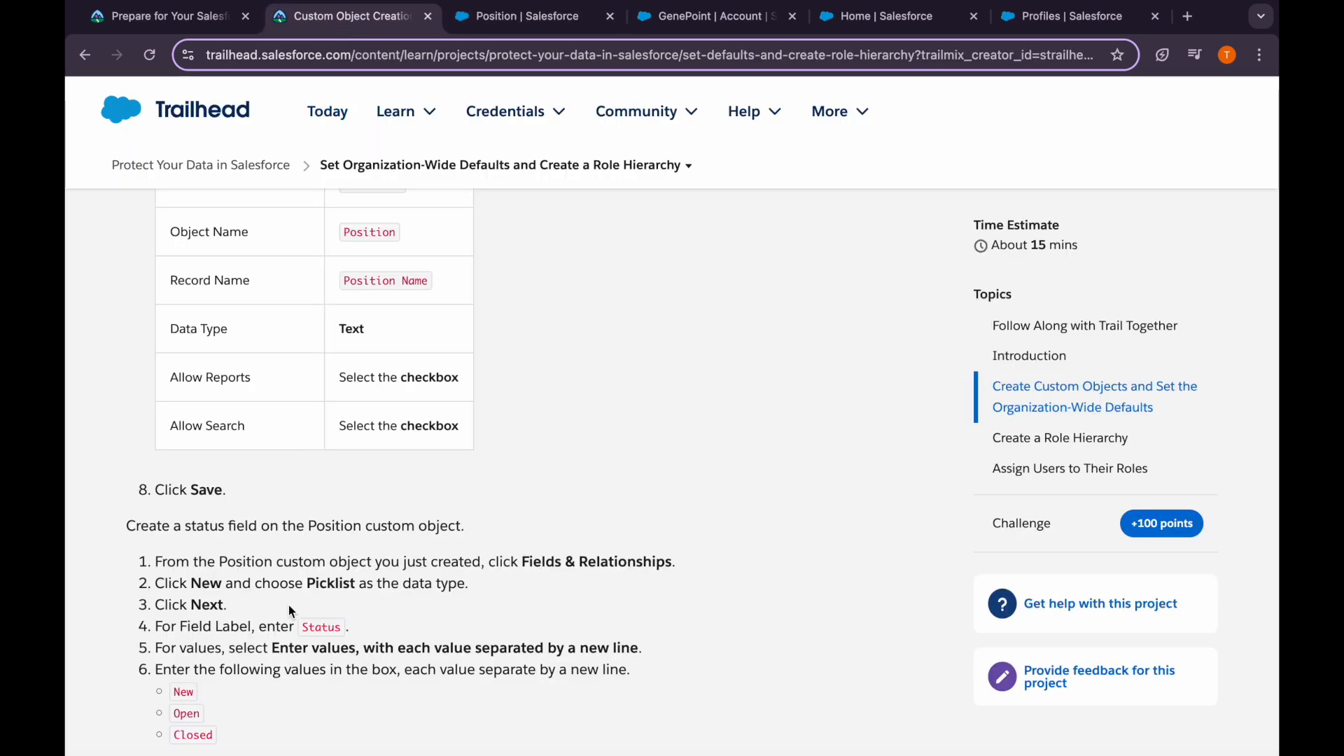
# On the Position object, open Fields & Relationships and start a new field
pyautogui.scroll(-1, 544, 582)
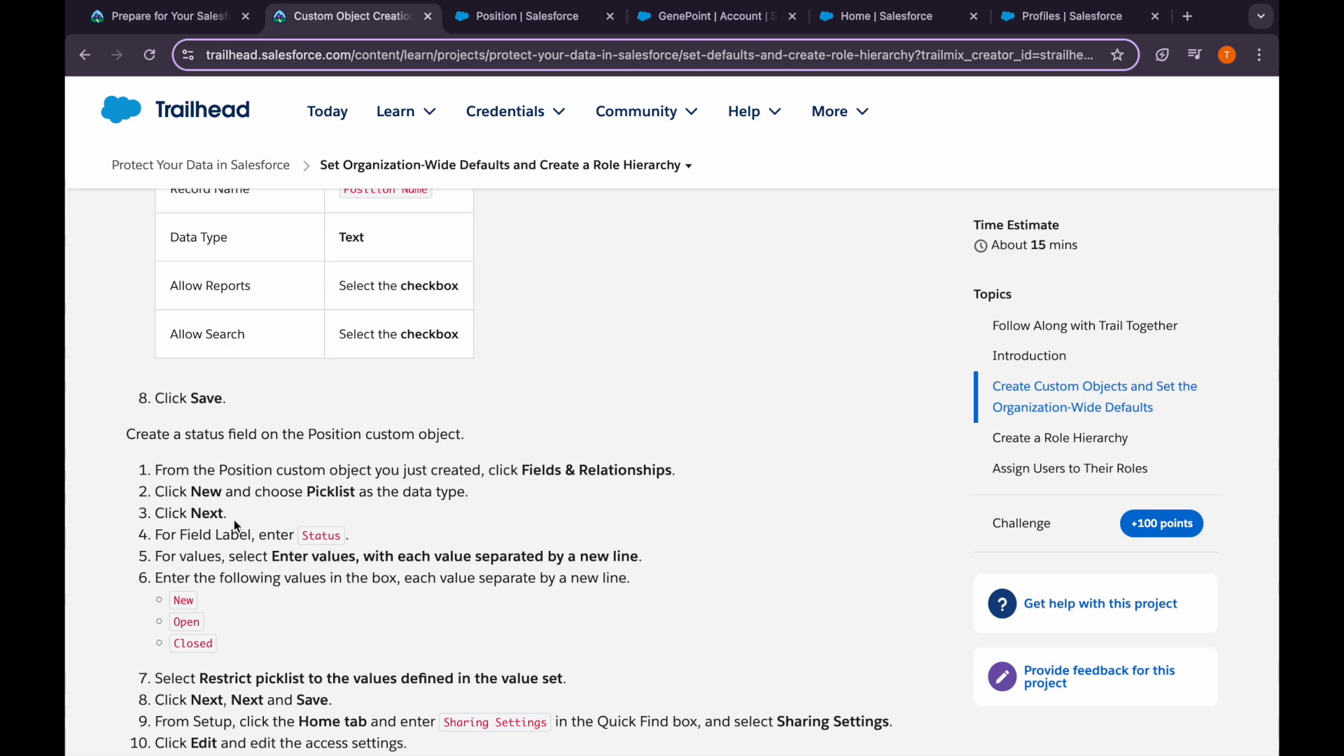
pyautogui.scroll(-1, 326, 525)
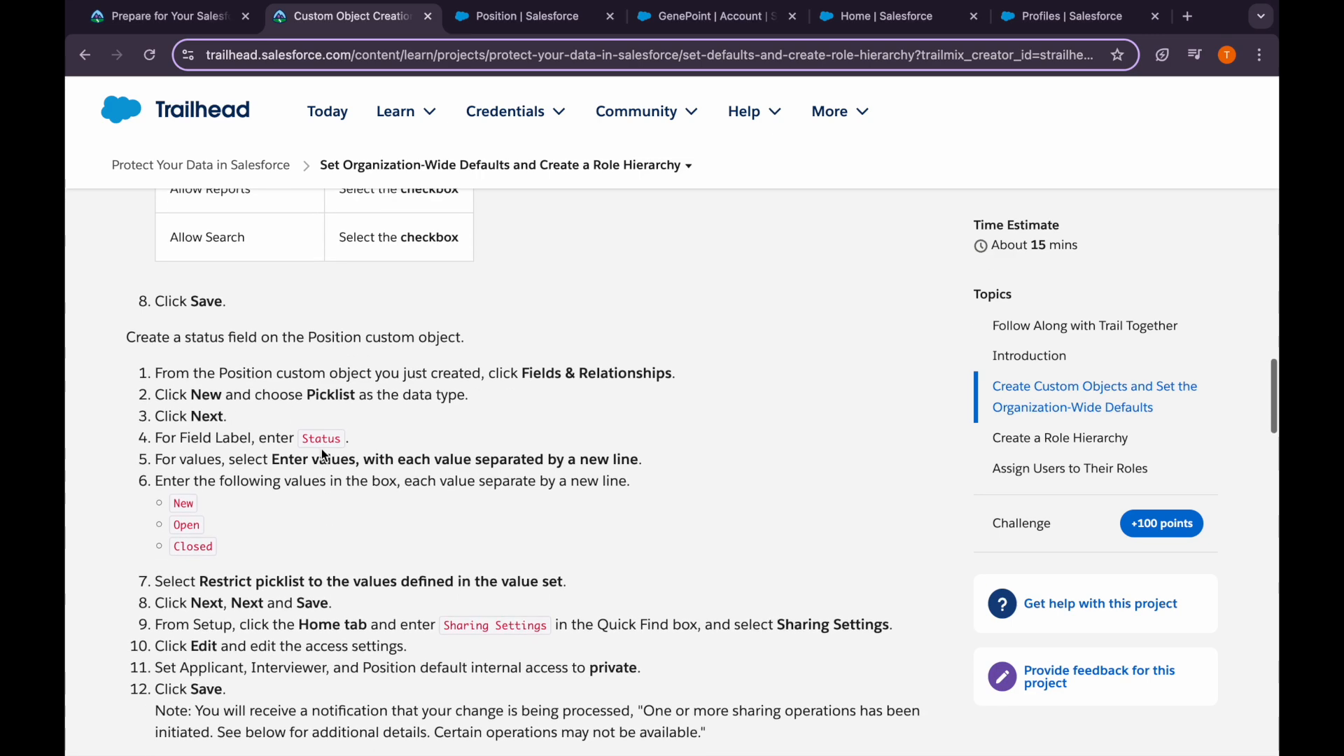
pyautogui.click(538, 18)
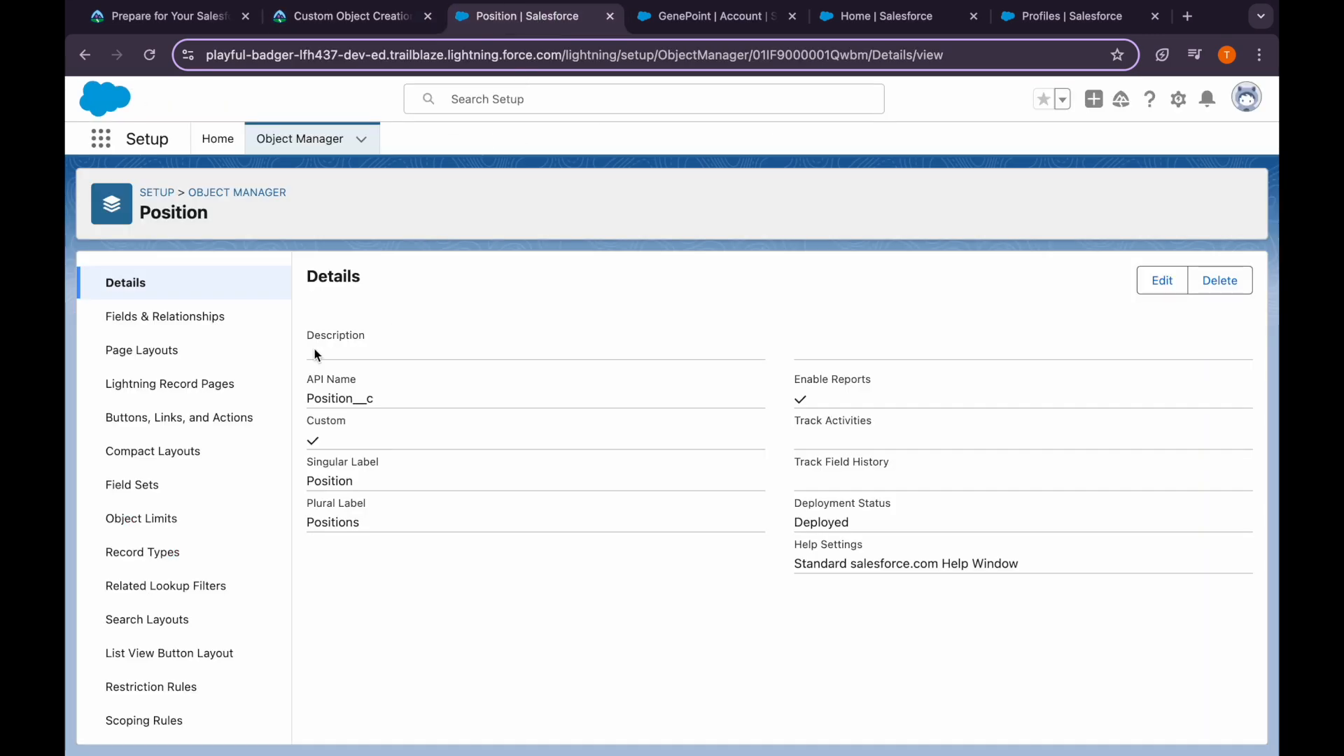
pyautogui.click(235, 323)
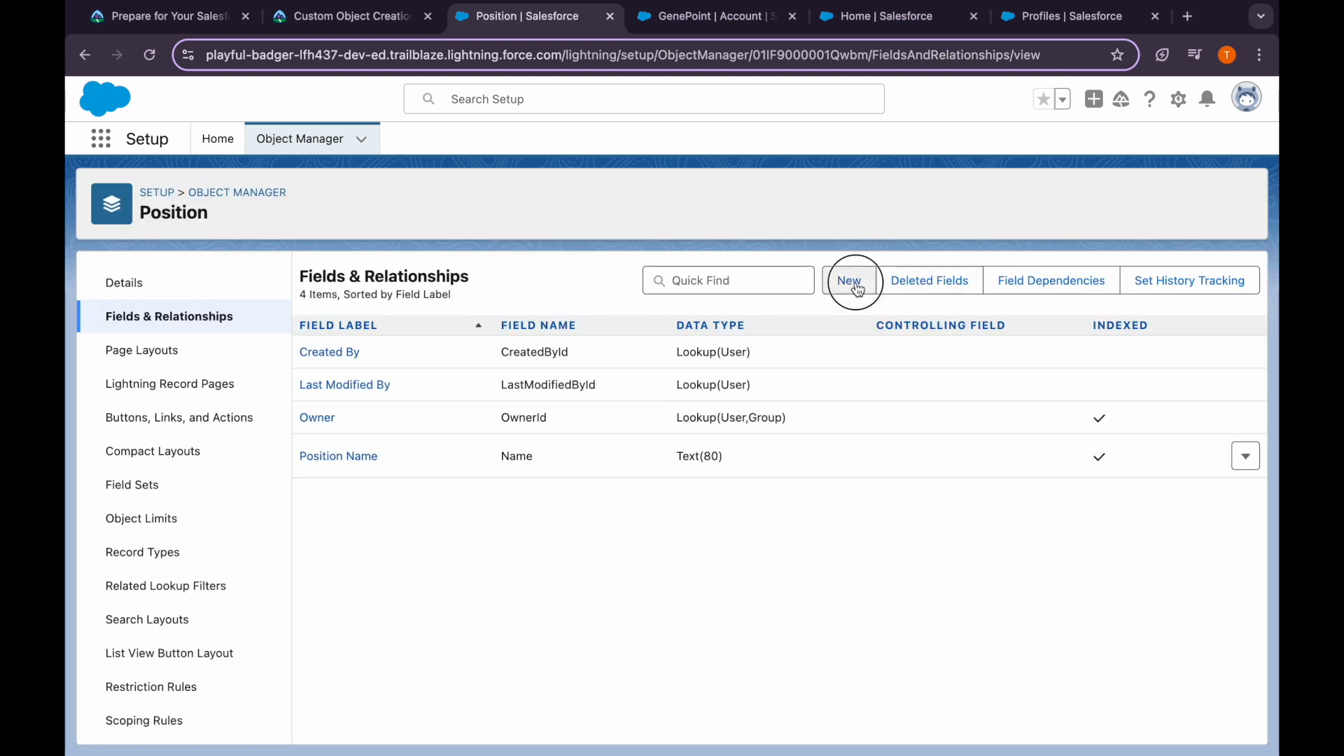
pyautogui.click(849, 280)
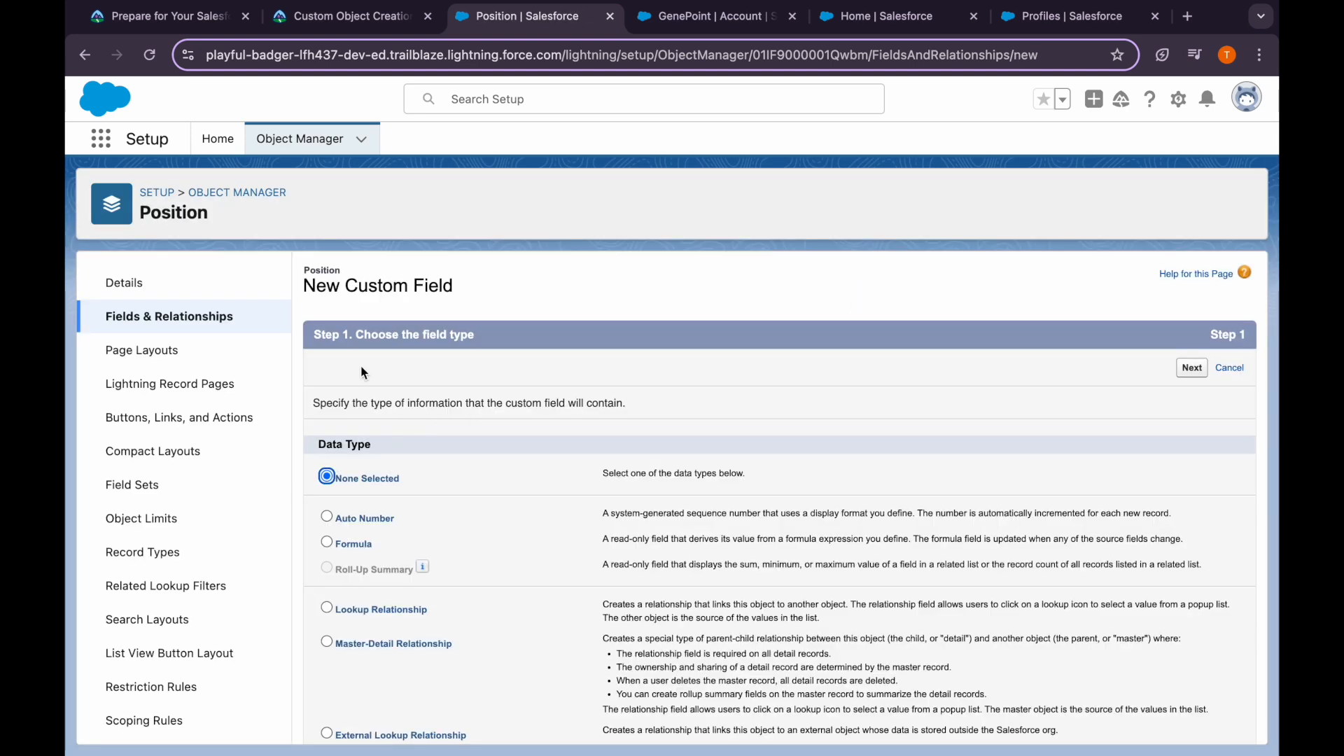
# Restart a new Position field and choose Picklist as its data type
pyautogui.click(203, 285)
pyautogui.click(210, 316)
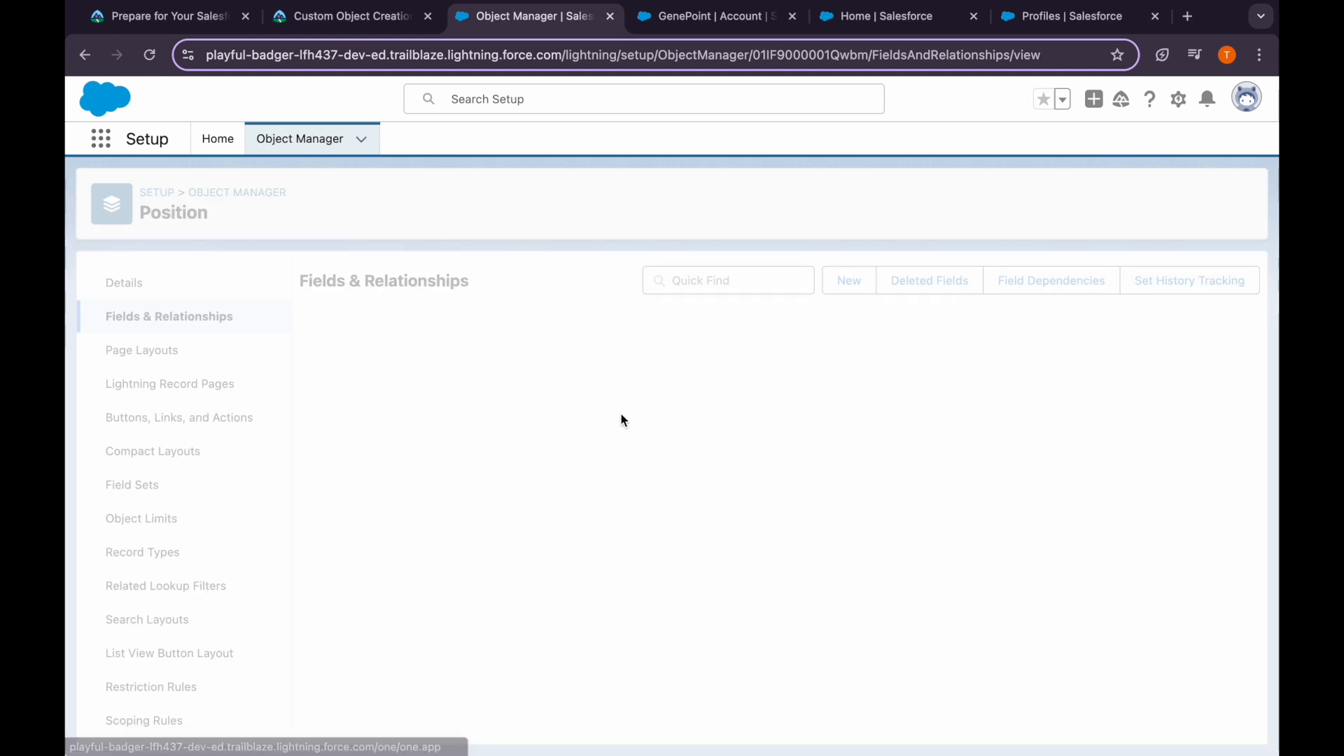
pyautogui.click(849, 280)
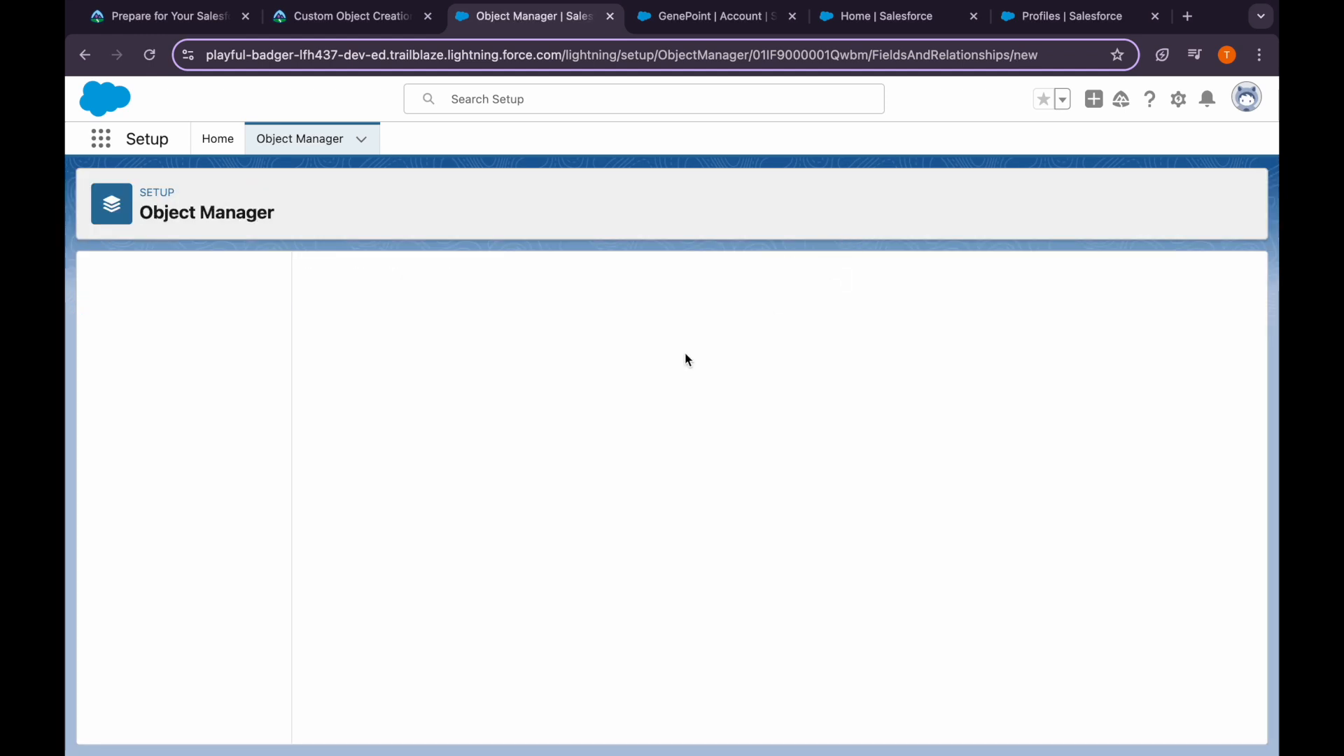
pyautogui.scroll(-3, 343, 553)
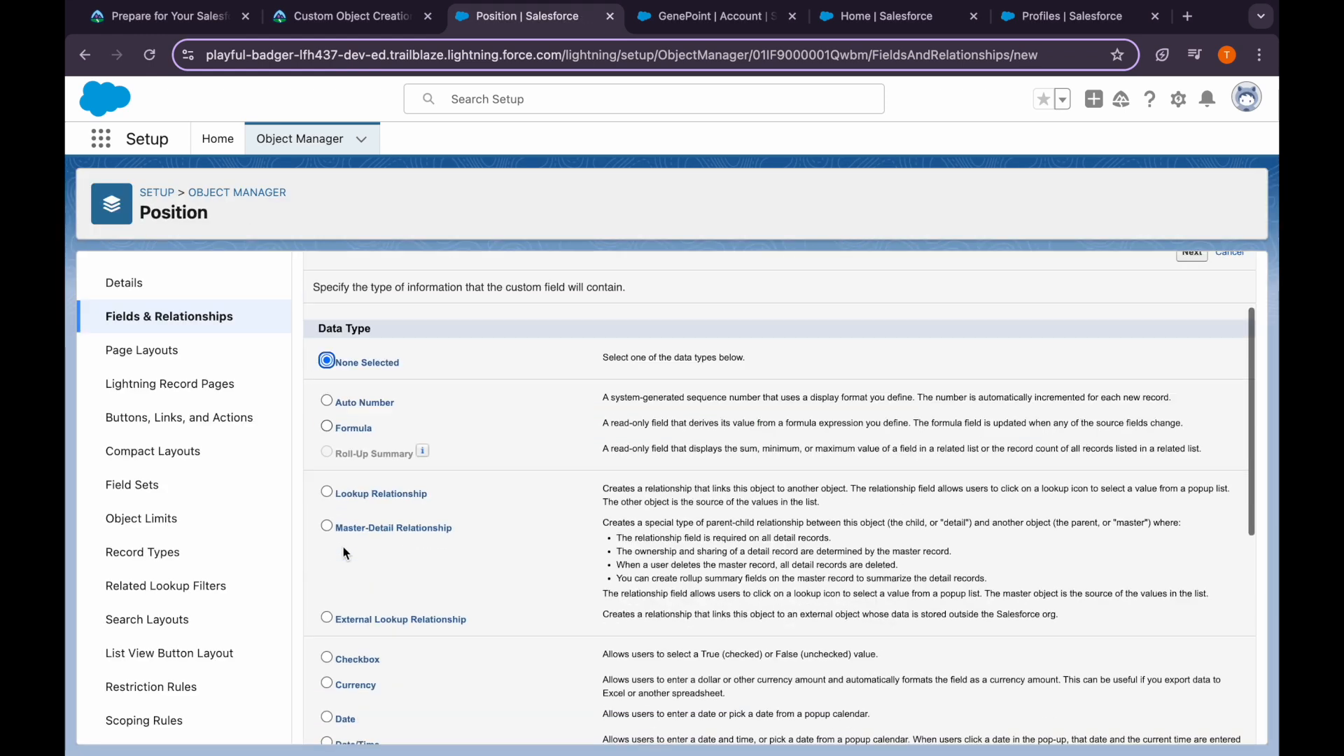
pyautogui.scroll(-3, 343, 548)
pyautogui.scroll(-2, 341, 642)
pyautogui.click(329, 645)
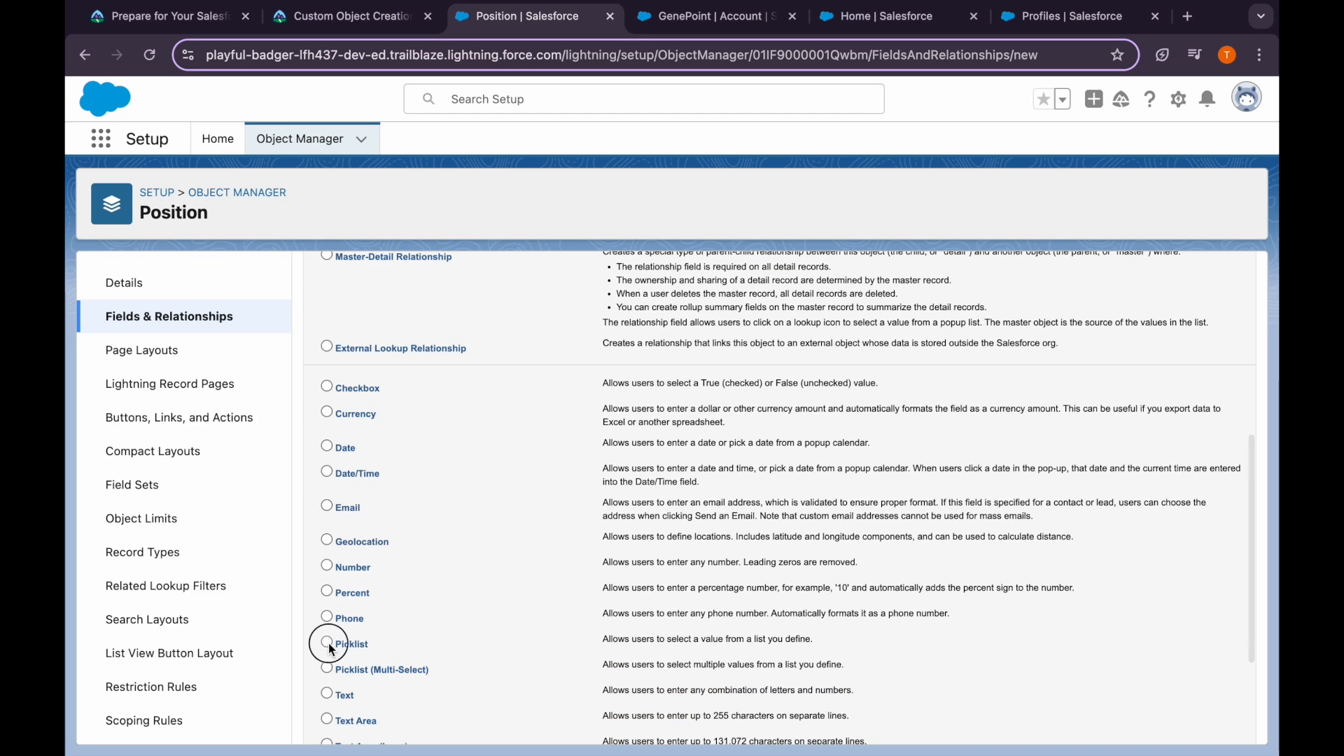
pyautogui.scroll(8, 329, 648)
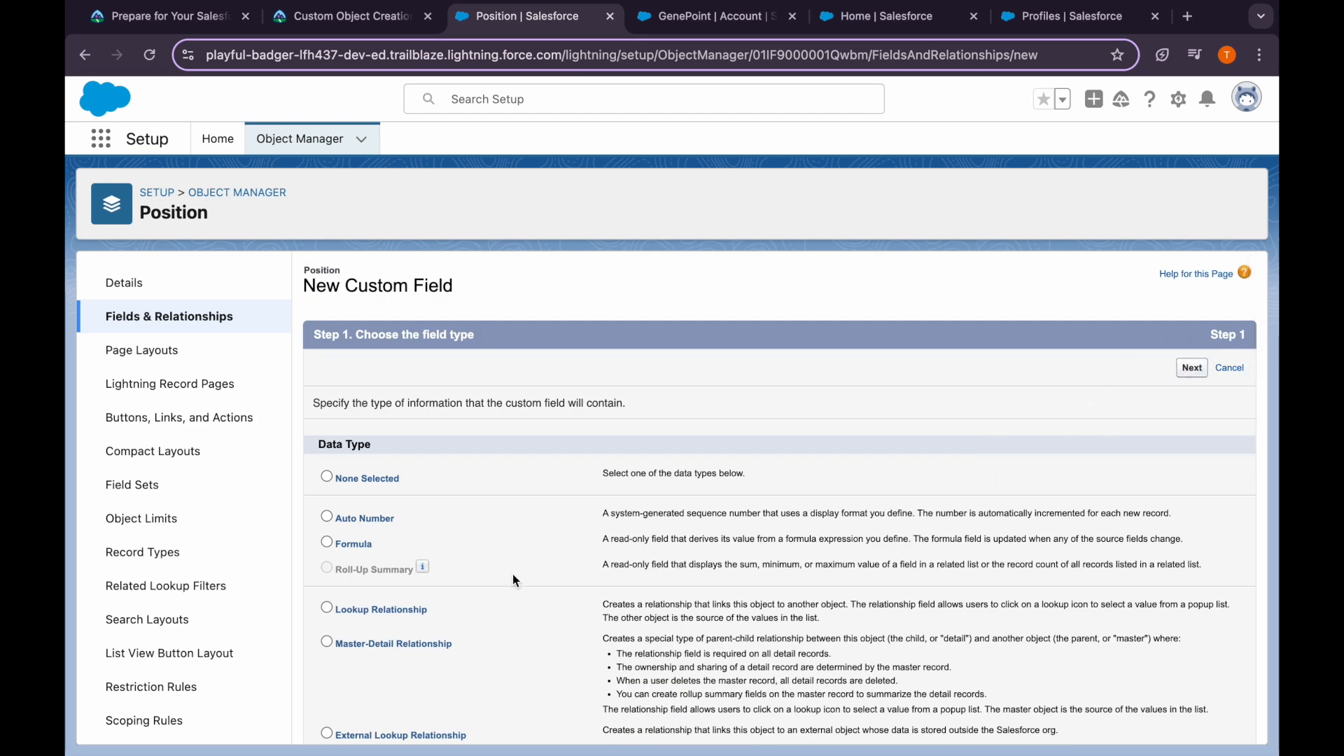
pyautogui.click(510, 404)
# Label the field Status and choose to enter its picklist values manually
pyautogui.write('Status')
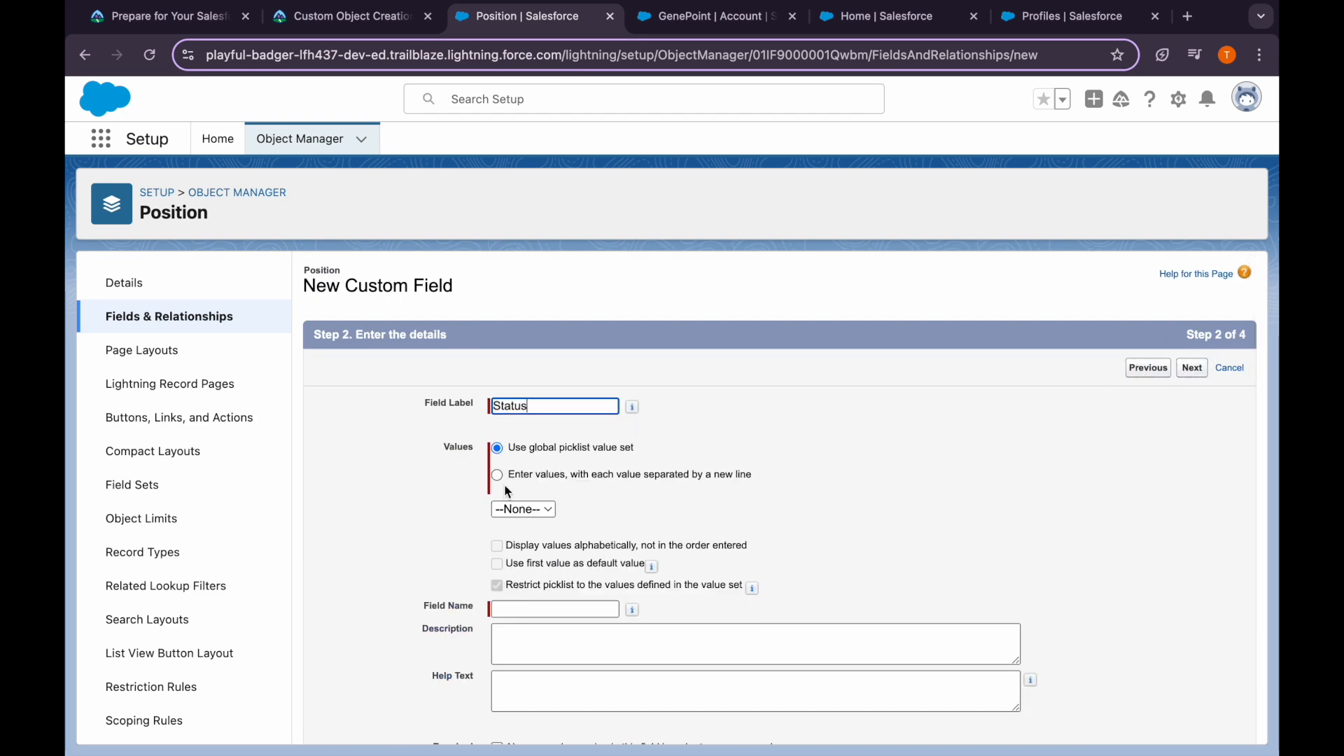
pyautogui.click(495, 472)
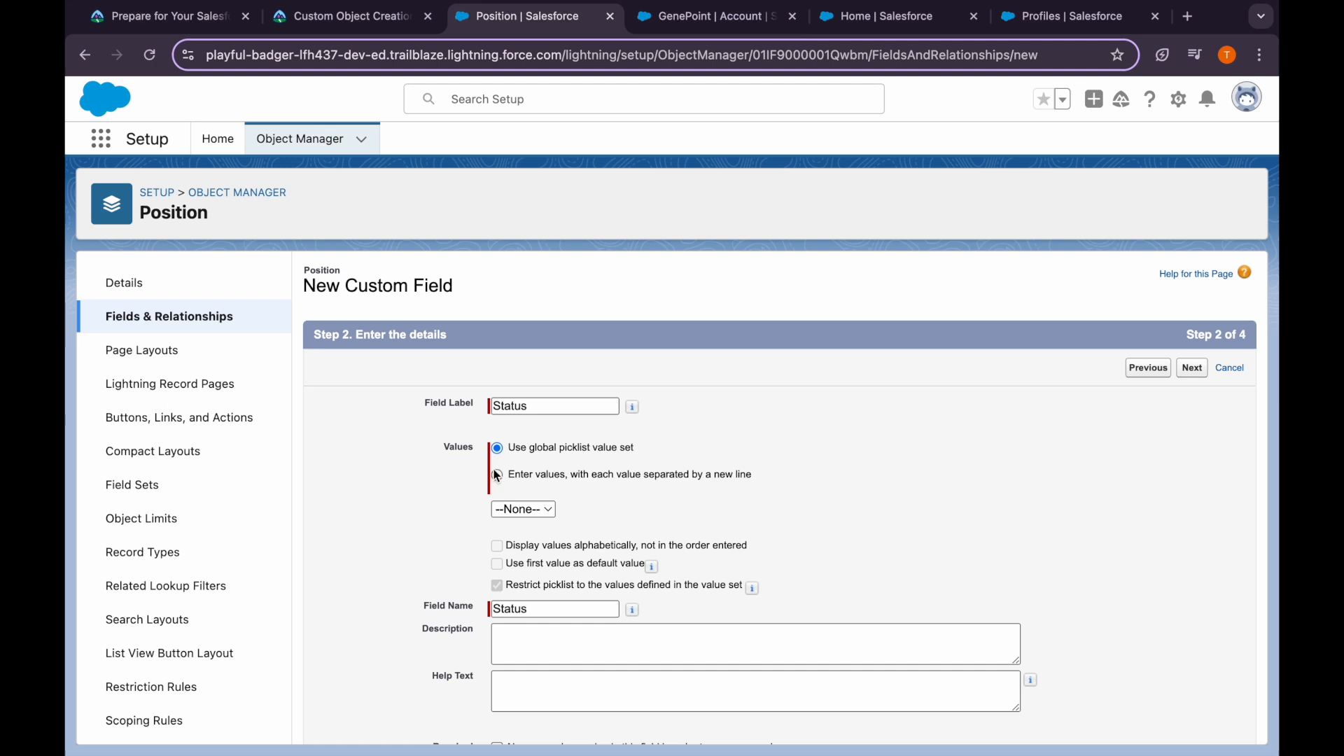
pyautogui.click(534, 536)
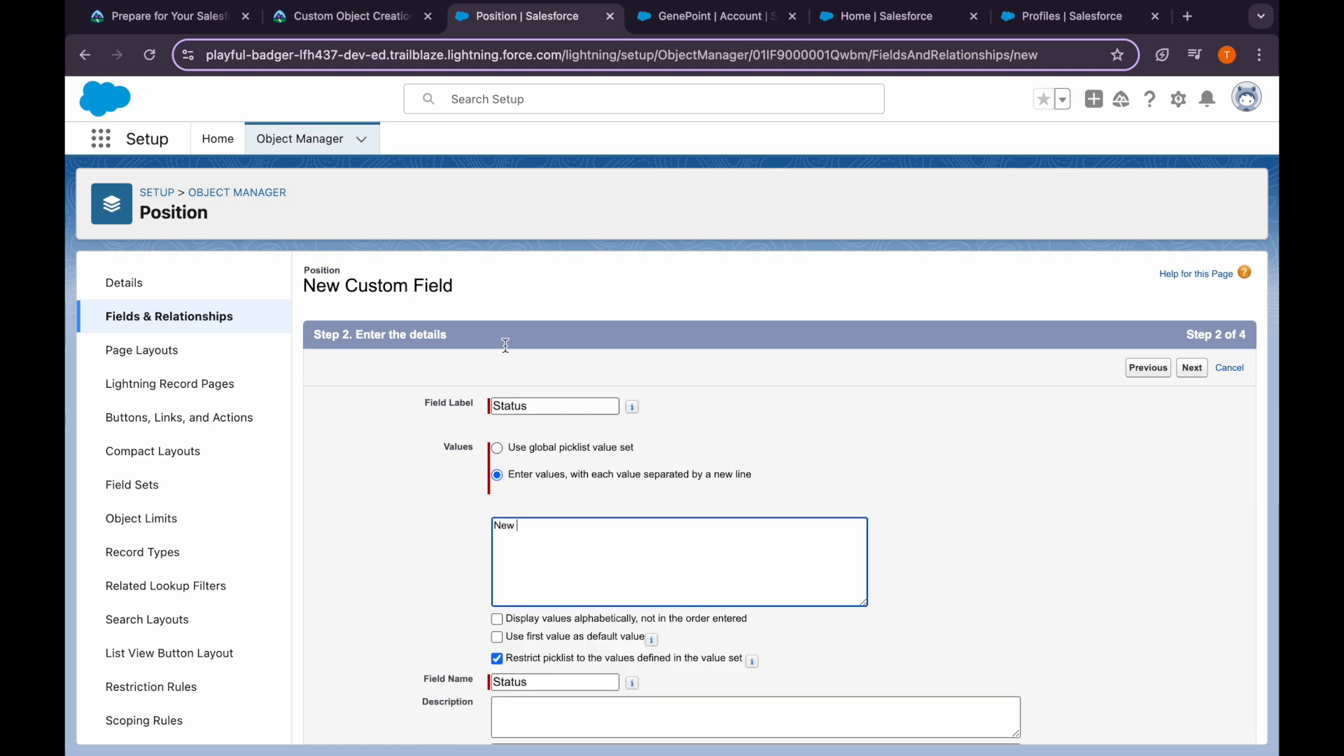
pyautogui.click(367, 18)
pyautogui.click(532, 19)
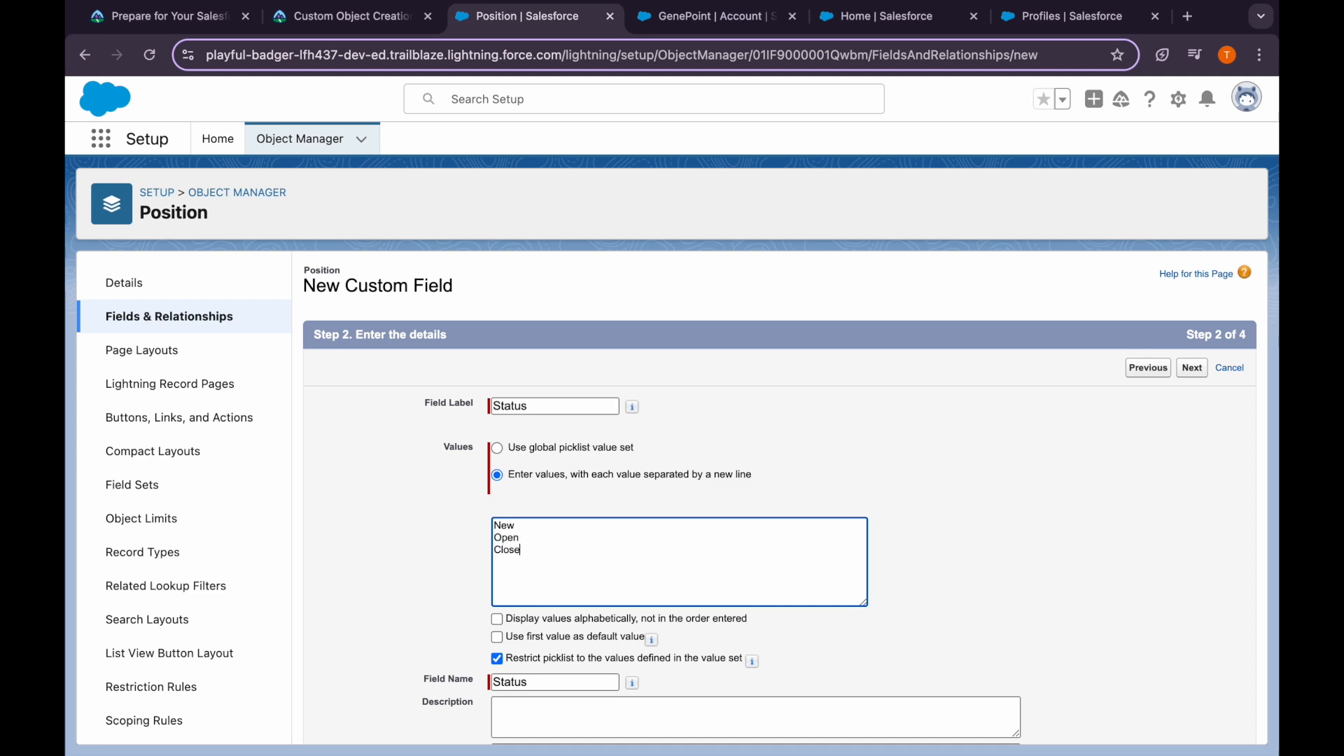
# Check the Trailhead instructions to confirm Restrict picklist stays checked for Status
pyautogui.click(337, 18)
pyautogui.scroll(-3, 201, 434)
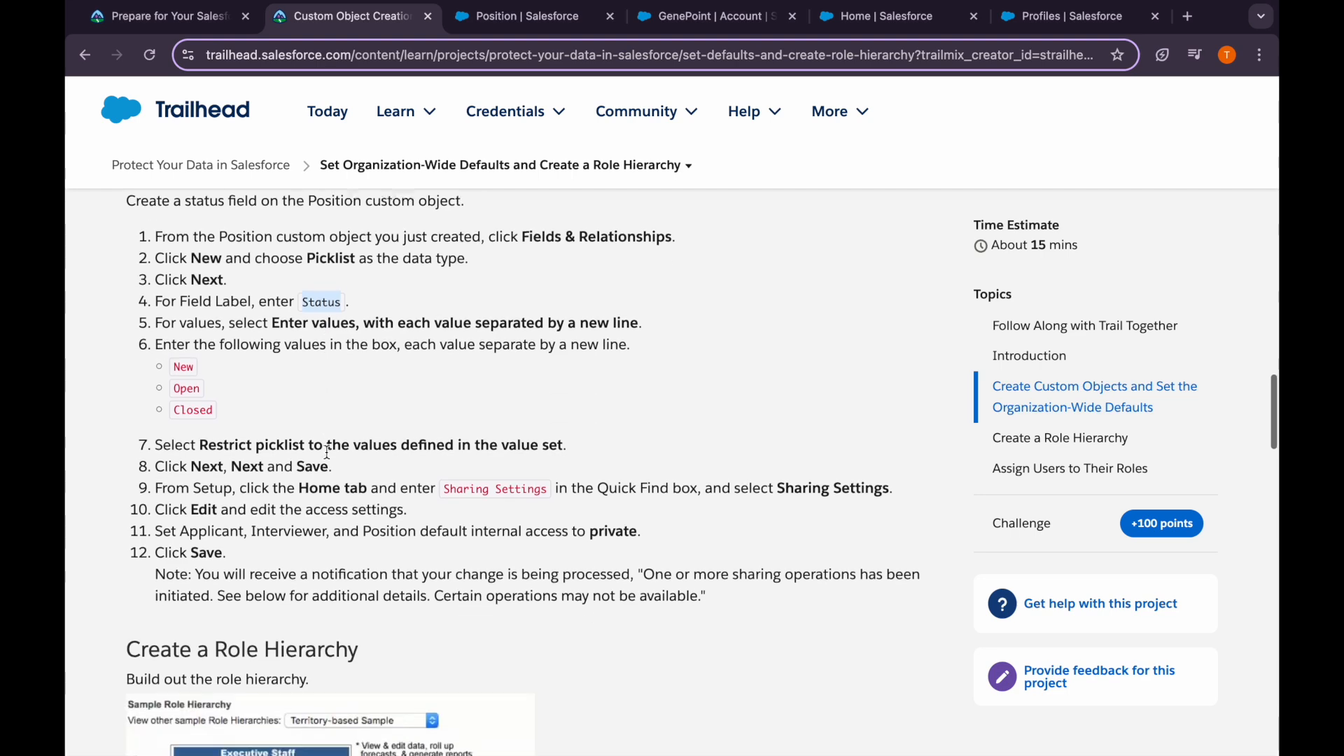
pyautogui.moveTo(201, 435); pyautogui.dragTo(613, 427)
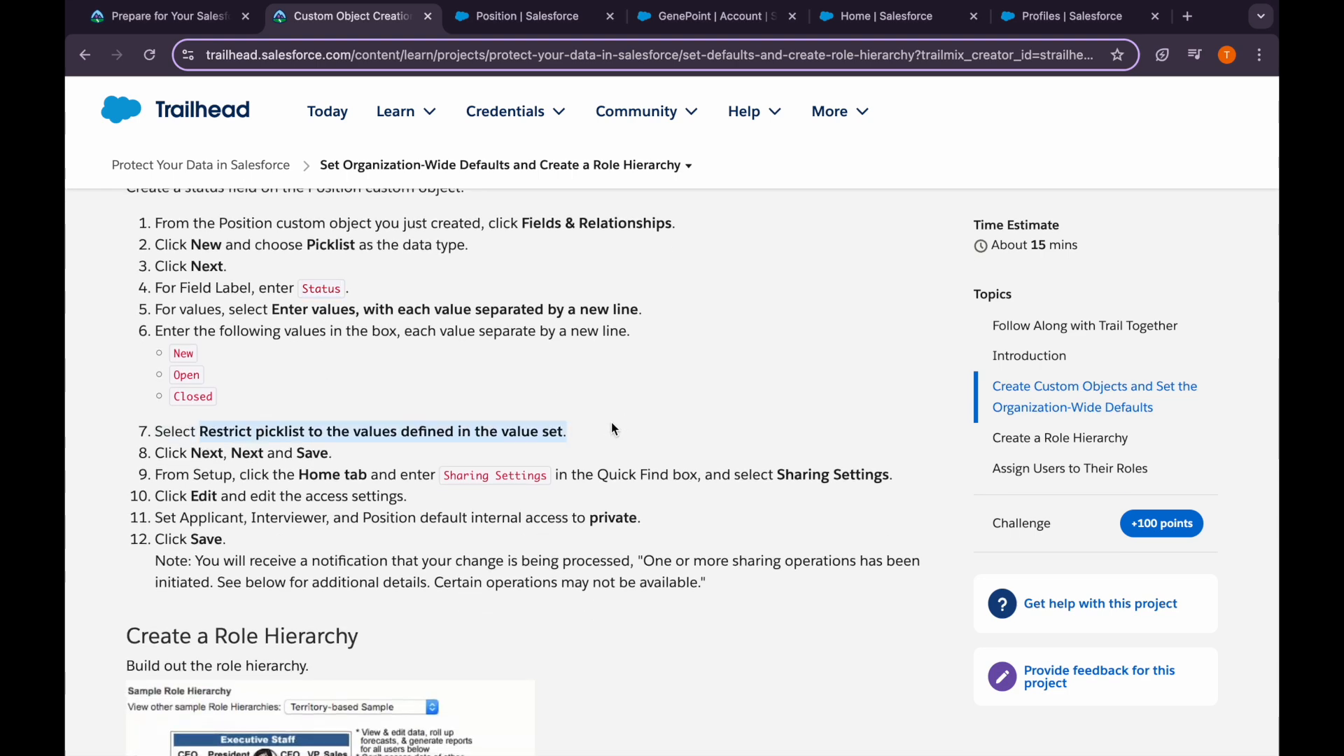
pyautogui.click(532, 19)
pyautogui.scroll(-3, 536, 438)
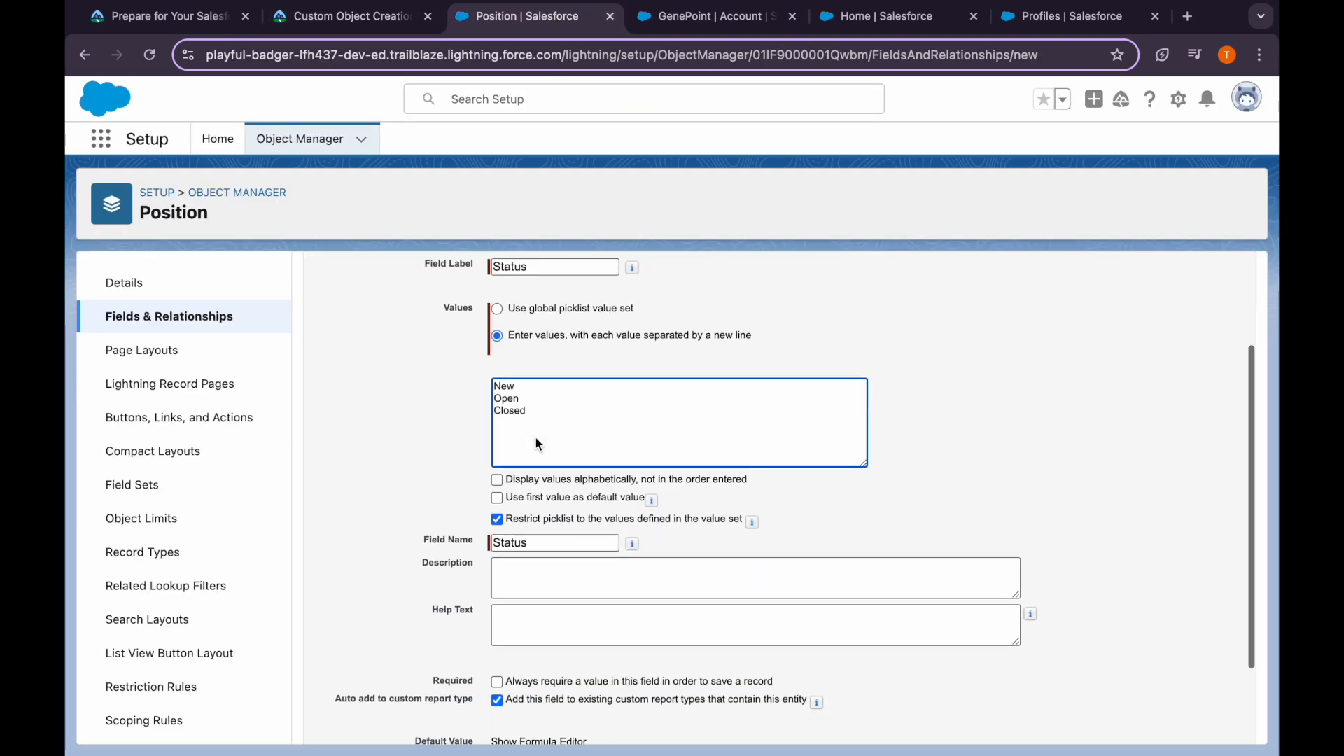
pyautogui.click(338, 17)
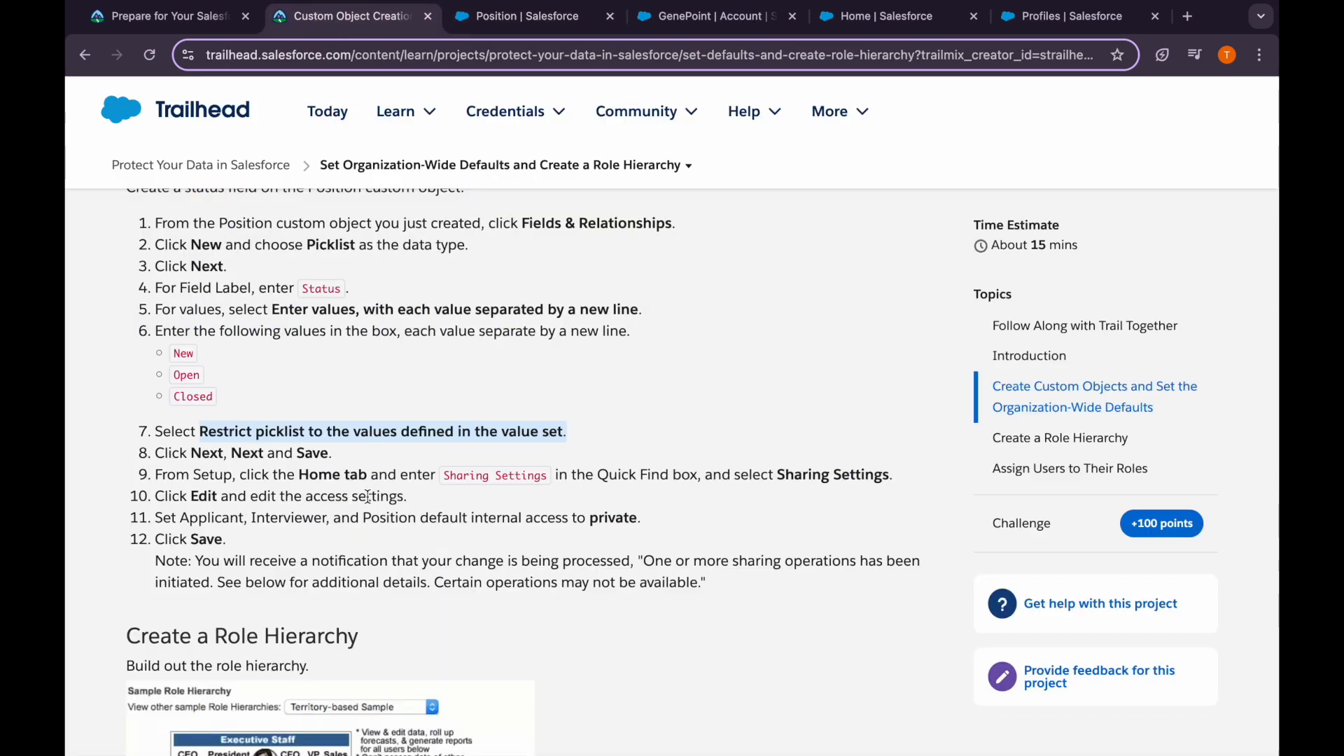
pyautogui.scroll(-1, 367, 496)
pyautogui.scroll(-1, 393, 486)
pyautogui.moveTo(200, 424); pyautogui.dragTo(636, 423)
pyautogui.click(644, 422)
pyautogui.scroll(1, 513, 380)
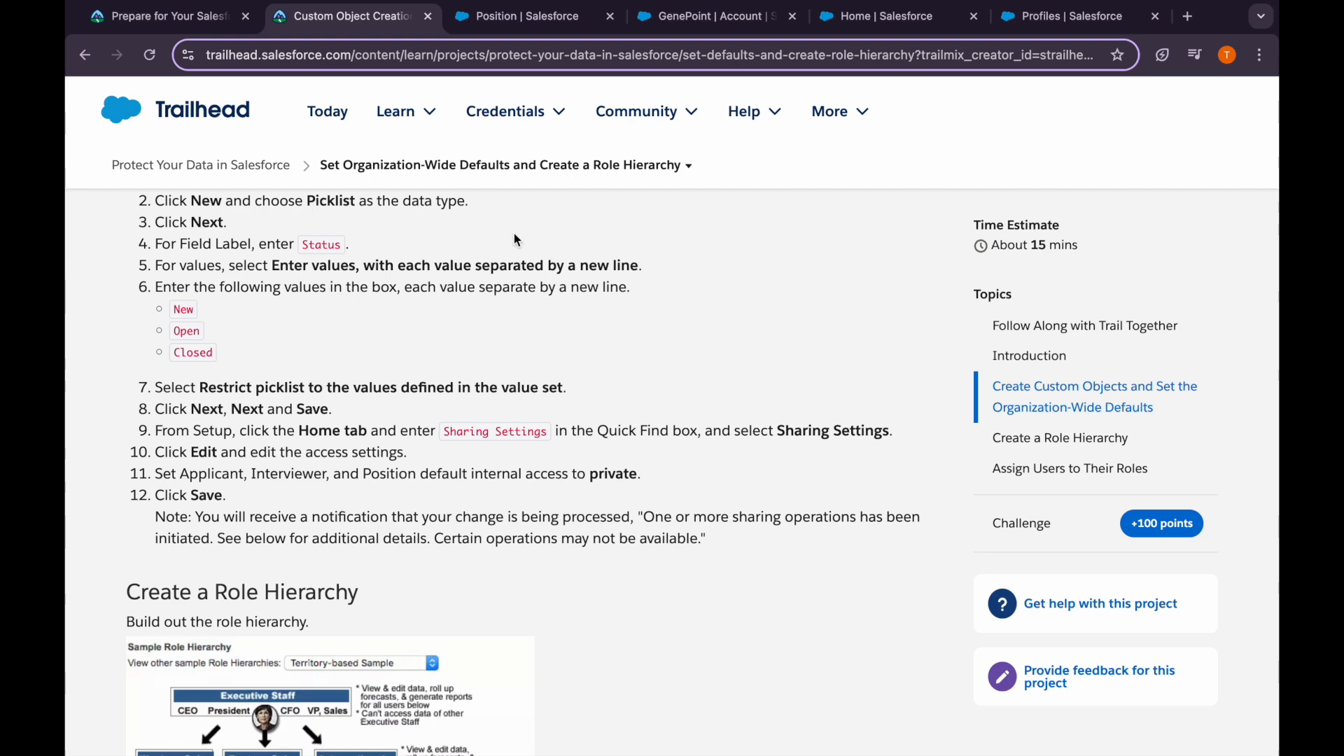
pyautogui.click(518, 15)
# Advance the Status field through the remaining steps and return to Position's field list
pyautogui.scroll(-3, 704, 578)
pyautogui.click(1184, 729)
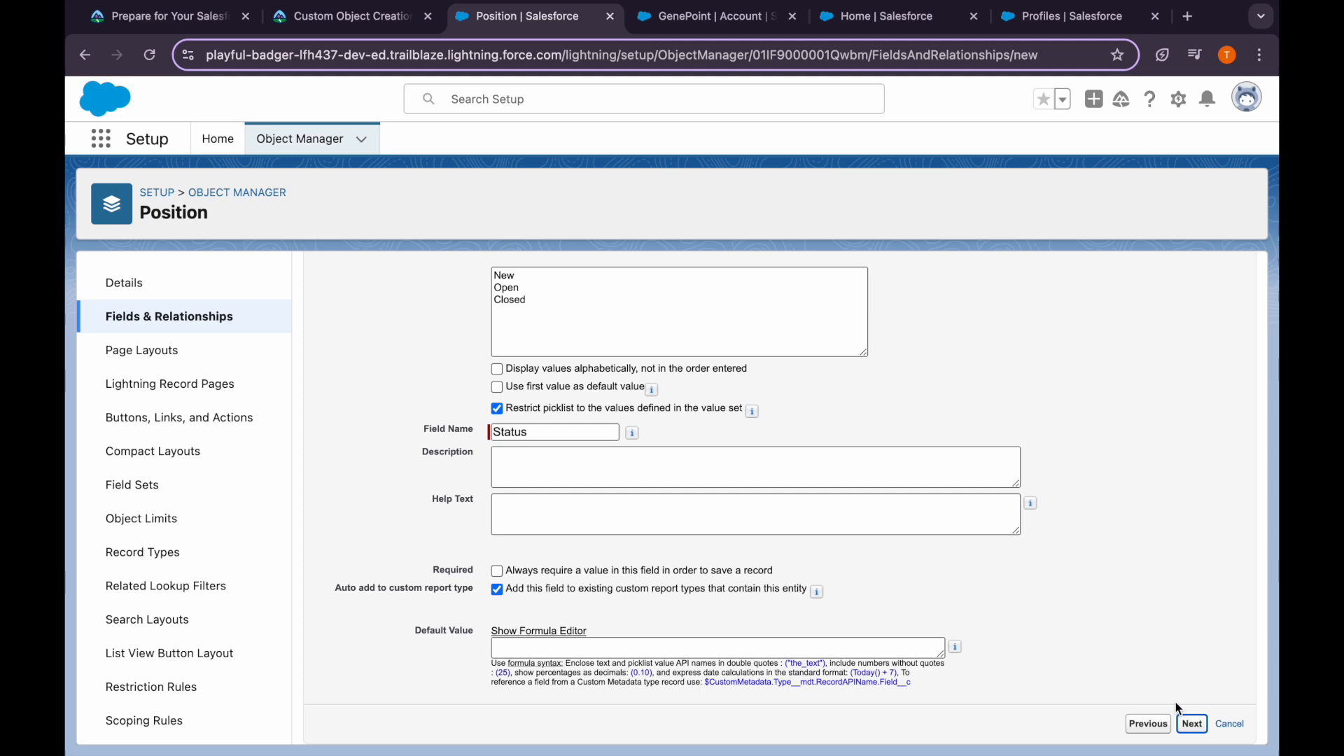
pyautogui.click(1190, 369)
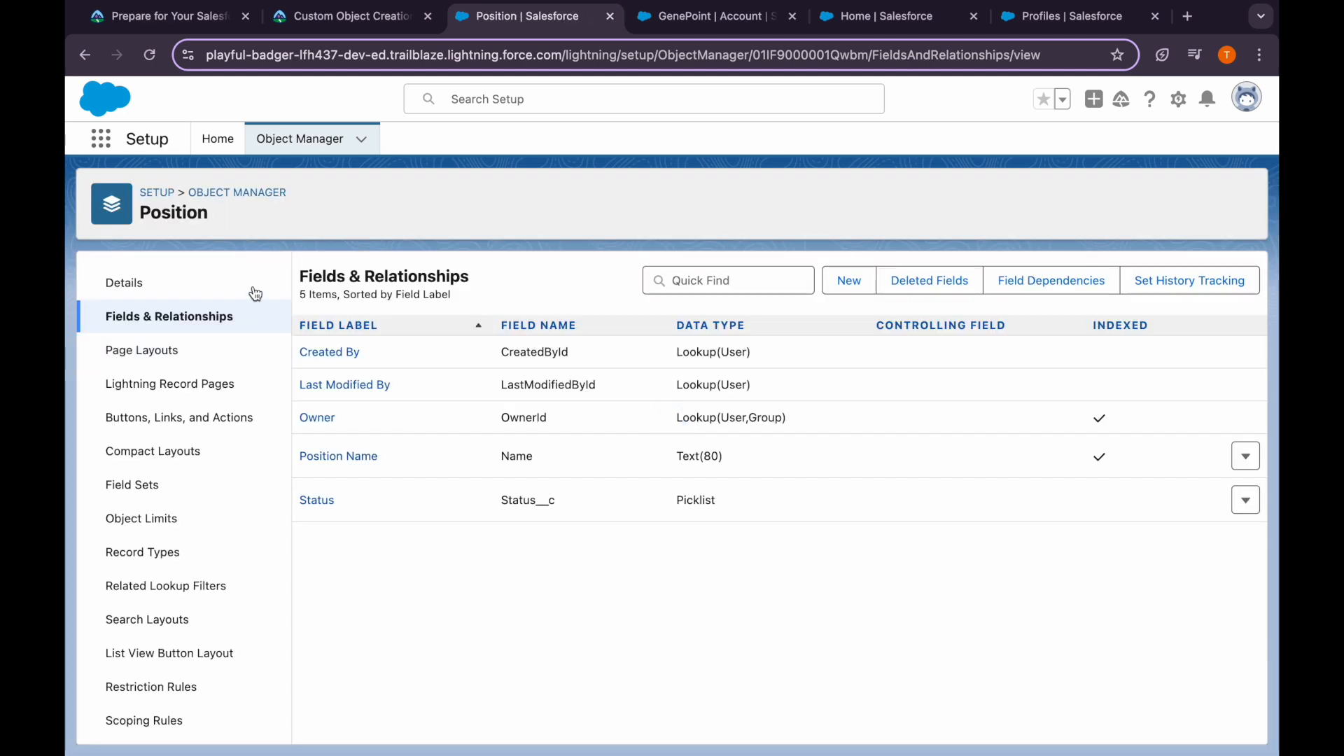
pyautogui.click(297, 19)
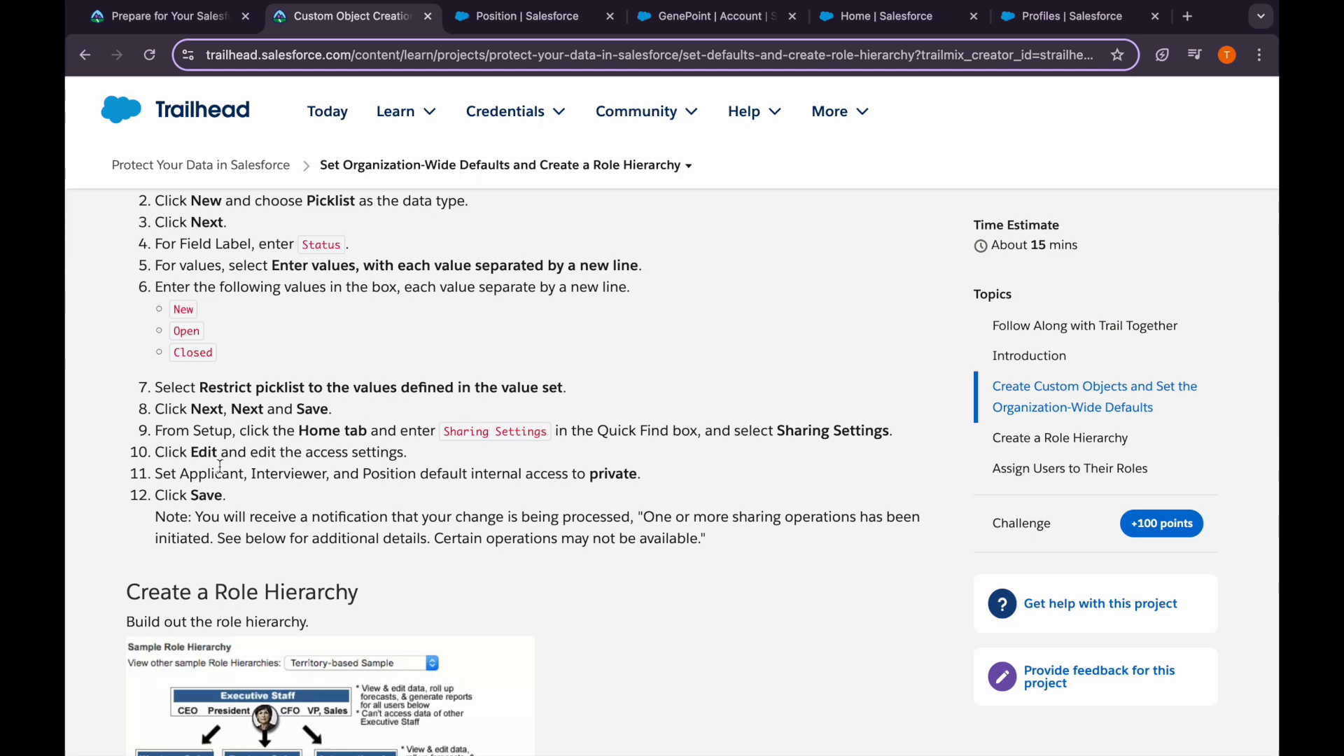
pyautogui.click(519, 21)
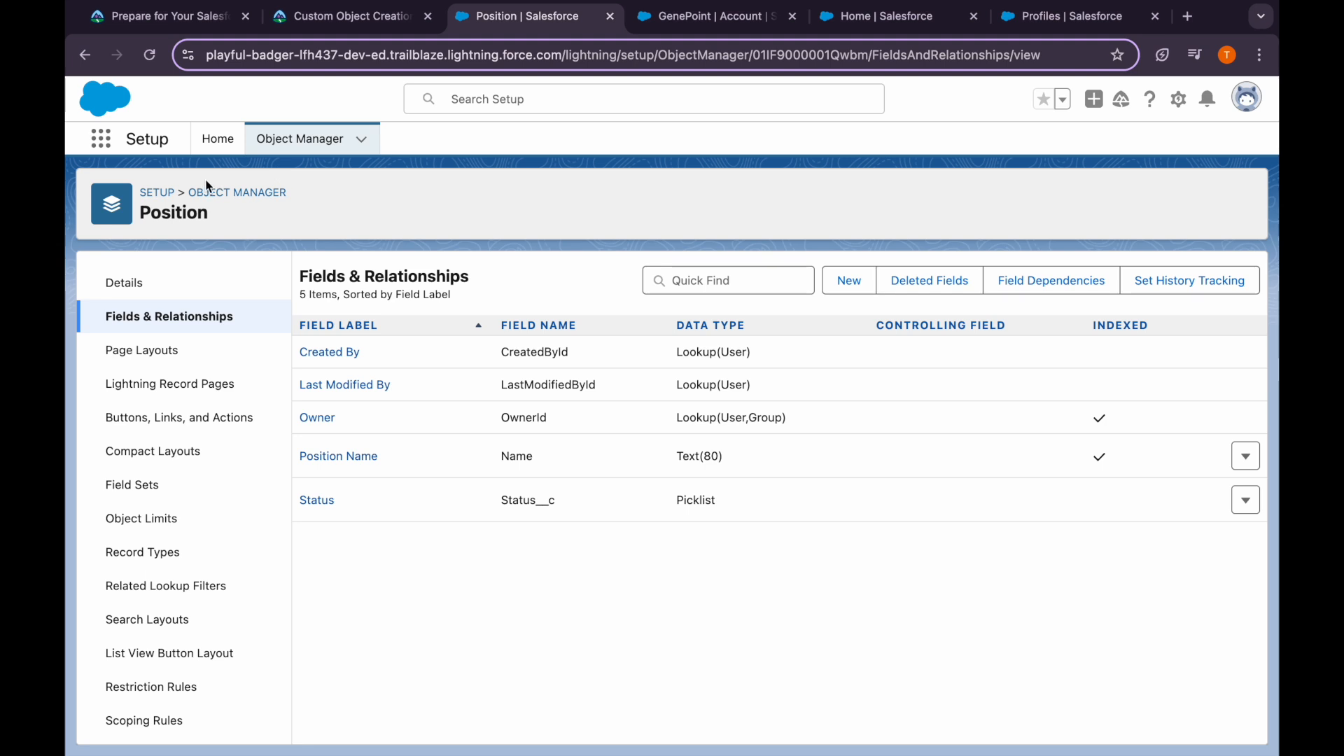
pyautogui.click(217, 150)
pyautogui.click(186, 189)
pyautogui.write('s')
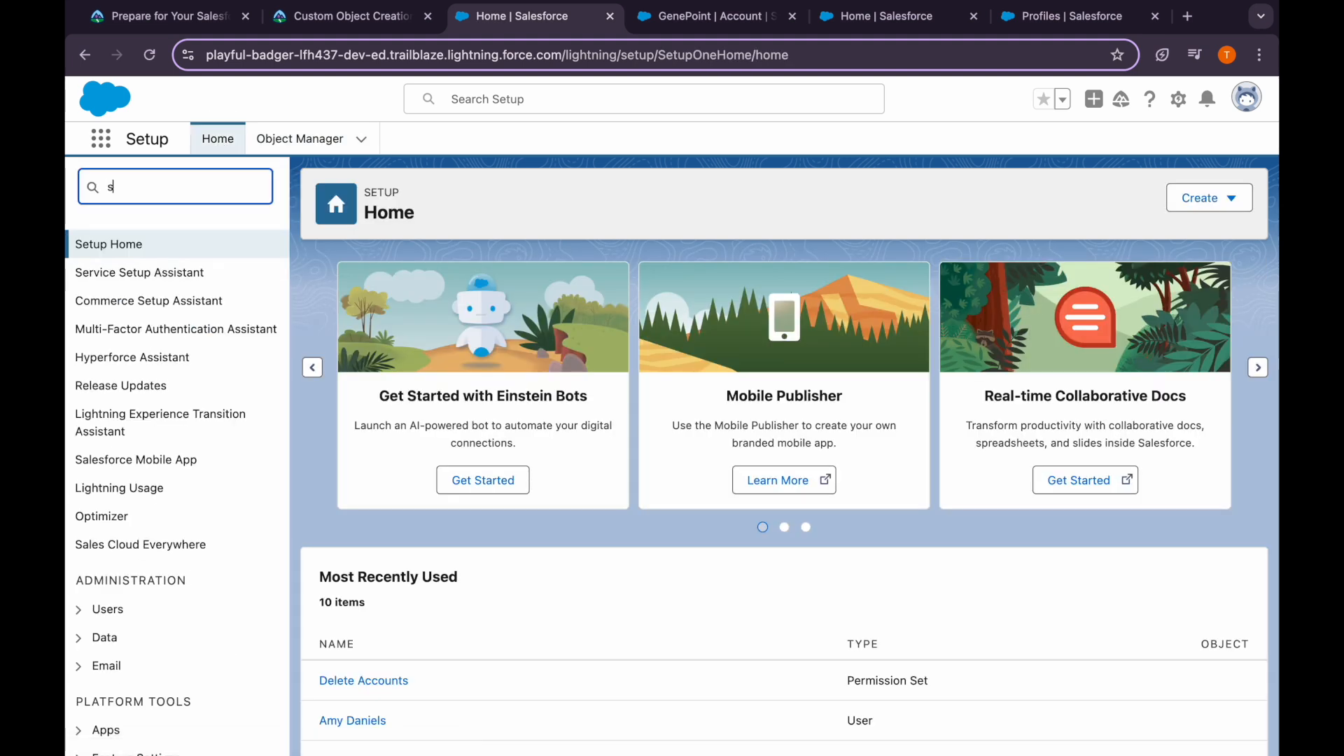
pyautogui.write('har')
pyautogui.click(156, 316)
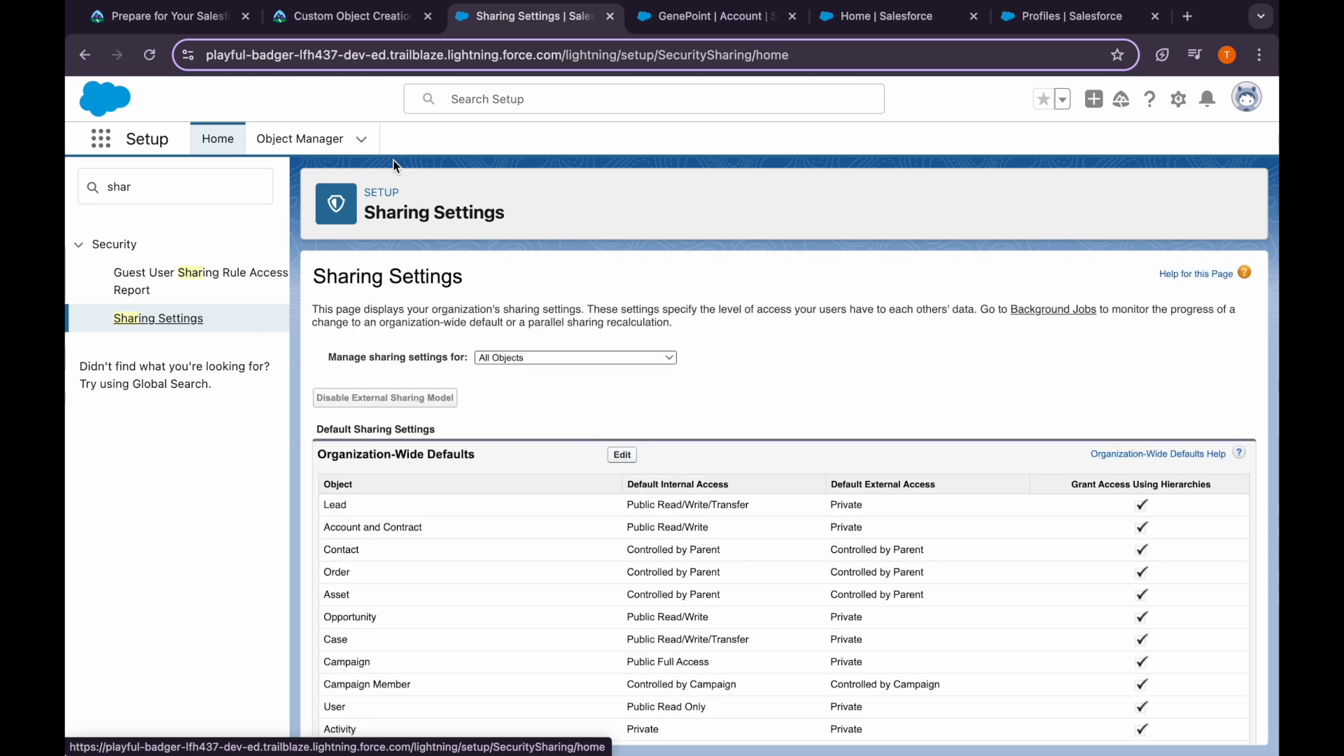
pyautogui.click(343, 16)
pyautogui.scroll(-1, 348, 495)
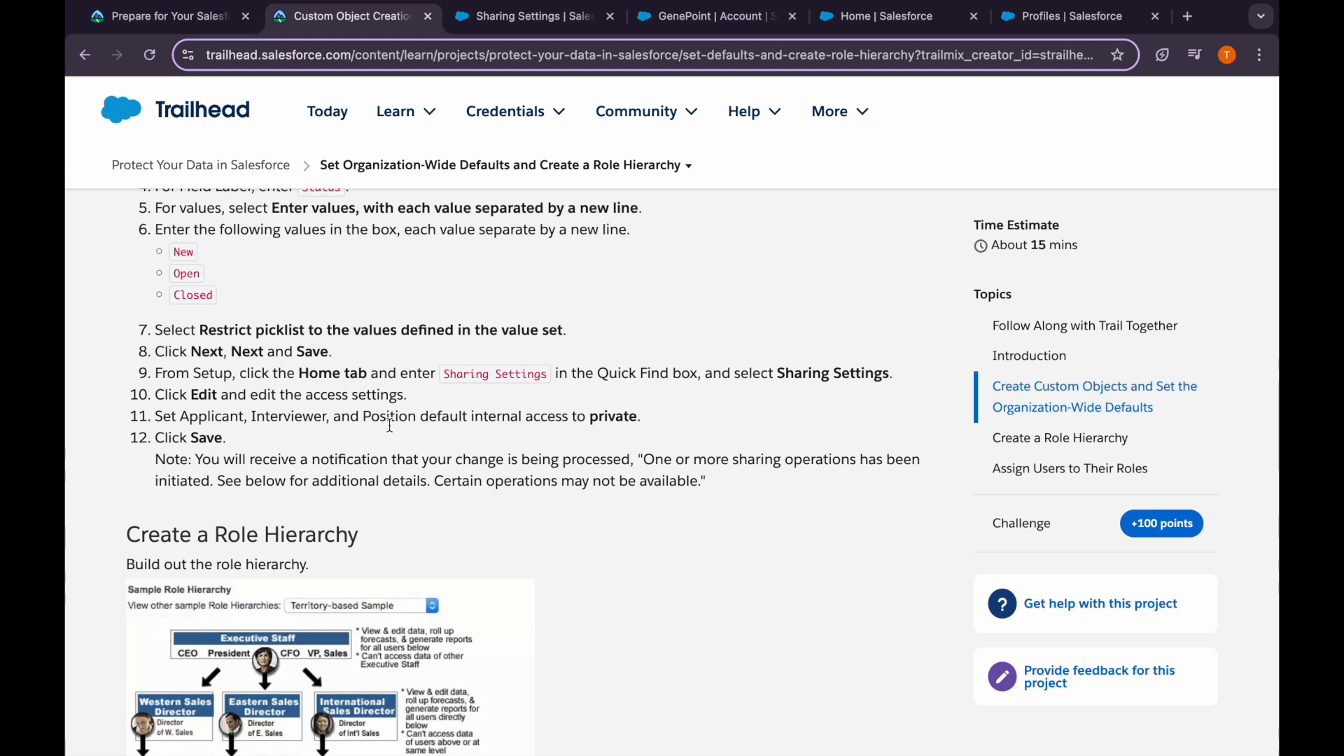
pyautogui.click(496, 20)
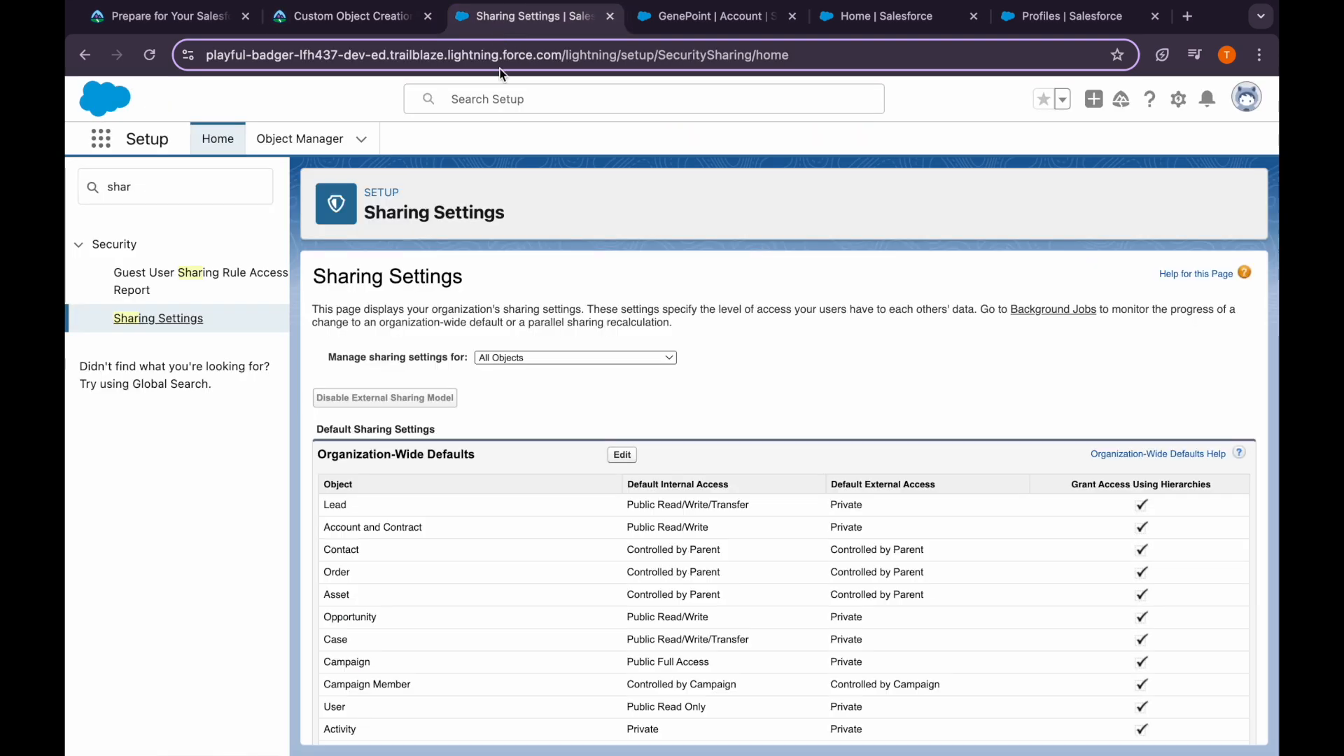
pyautogui.click(622, 458)
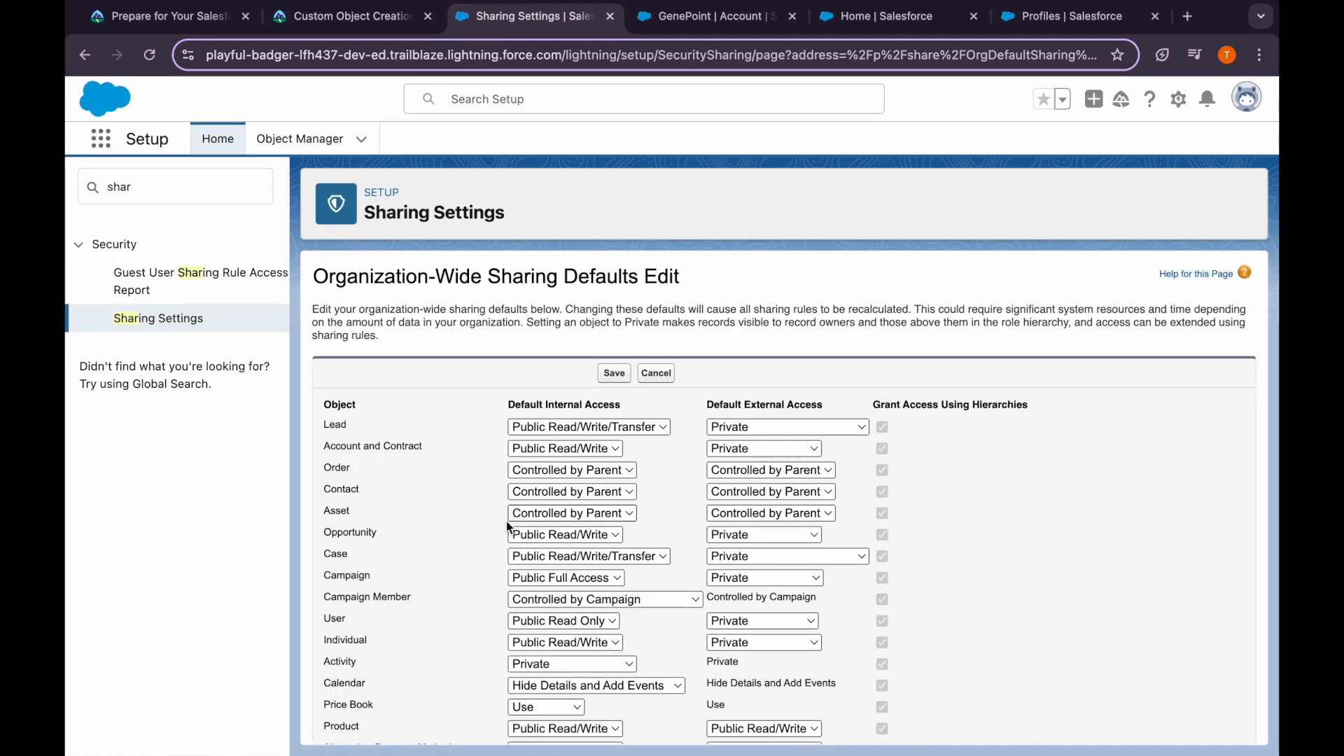
# Find the Applicant row and set its default internal access to Private
pyautogui.scroll(-6, 431, 559)
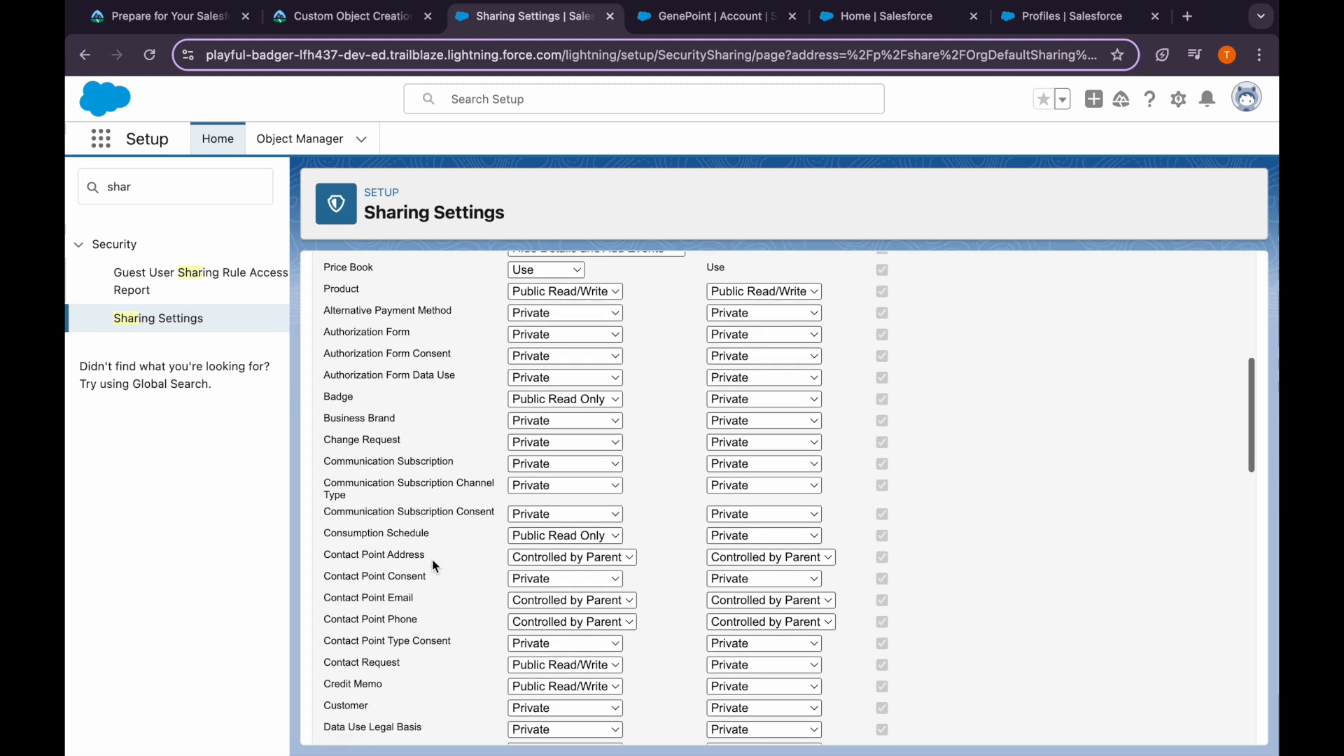
pyautogui.scroll(-2, 431, 559)
pyautogui.press('super+f')
pyautogui.write('ap')
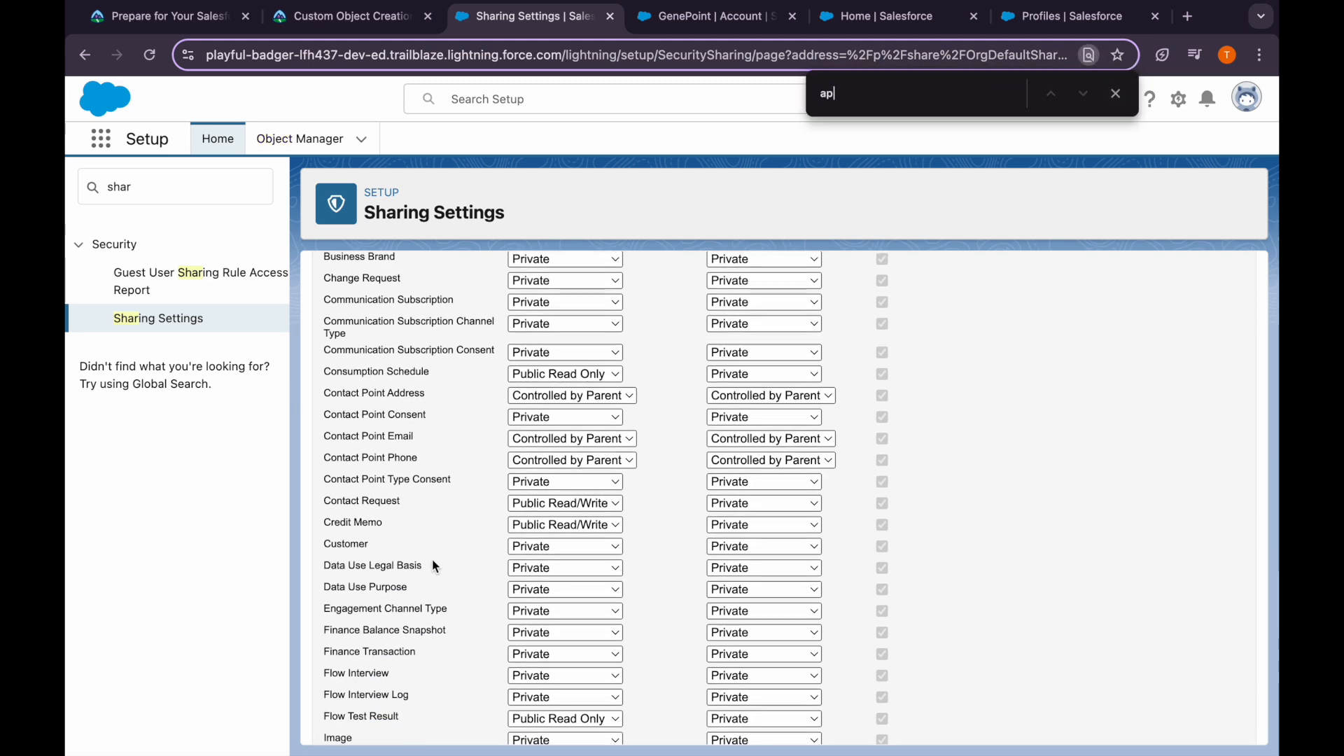
pyautogui.write('pli')
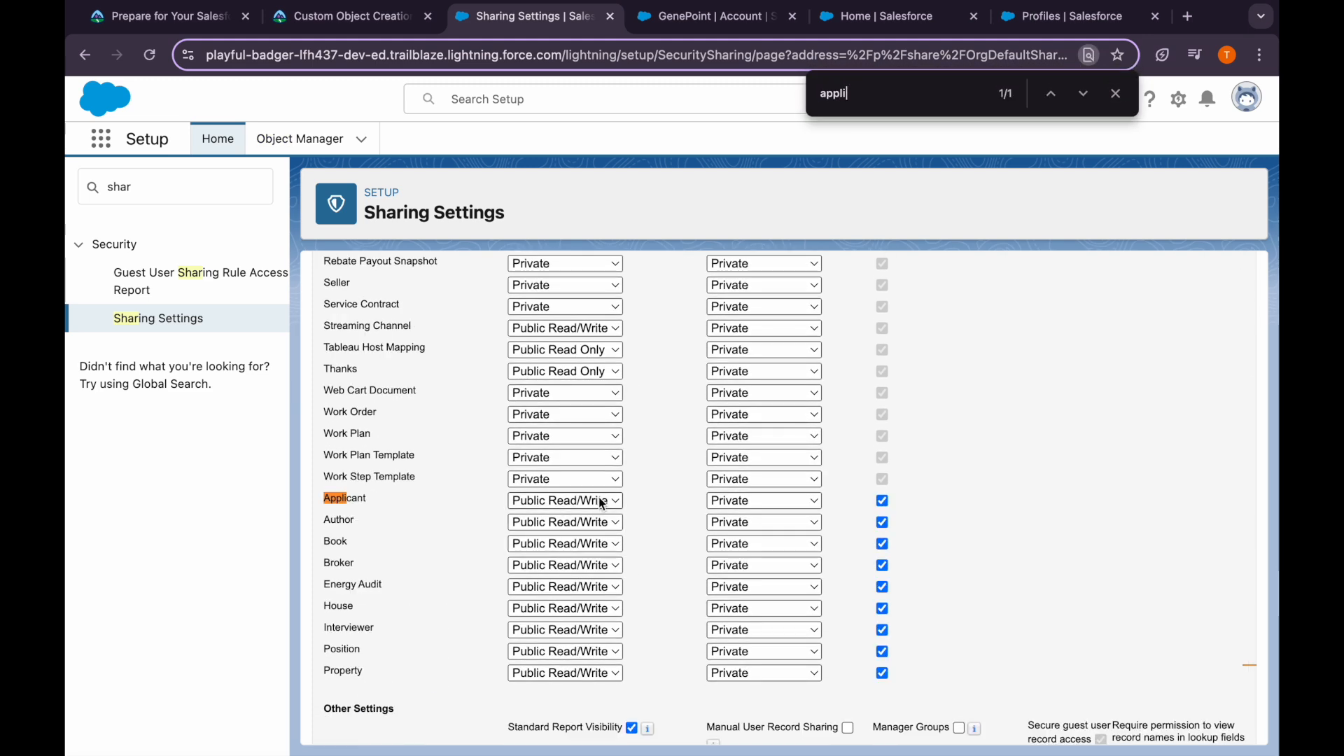
pyautogui.click(602, 500)
pyautogui.click(562, 462)
# Set Interviewer and Position default internal access to Private
pyautogui.scroll(2, 562, 460)
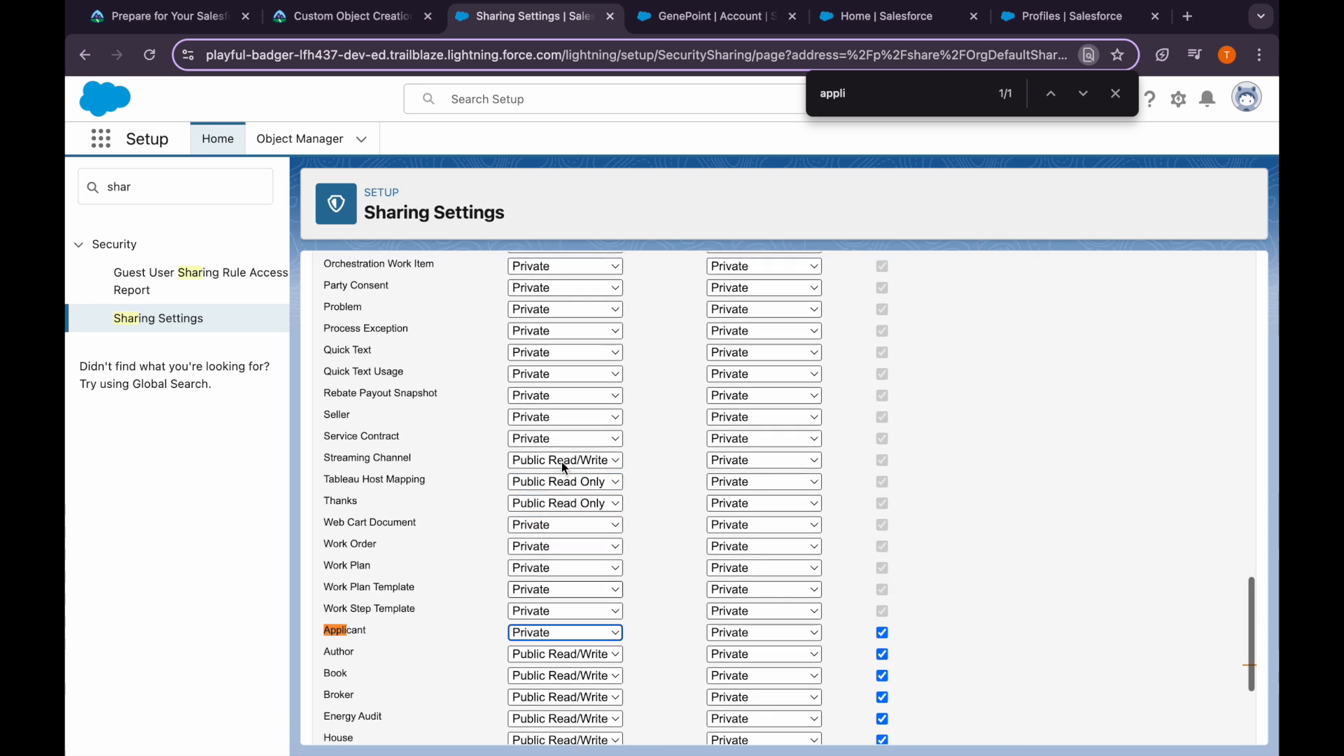
pyautogui.scroll(10, 562, 461)
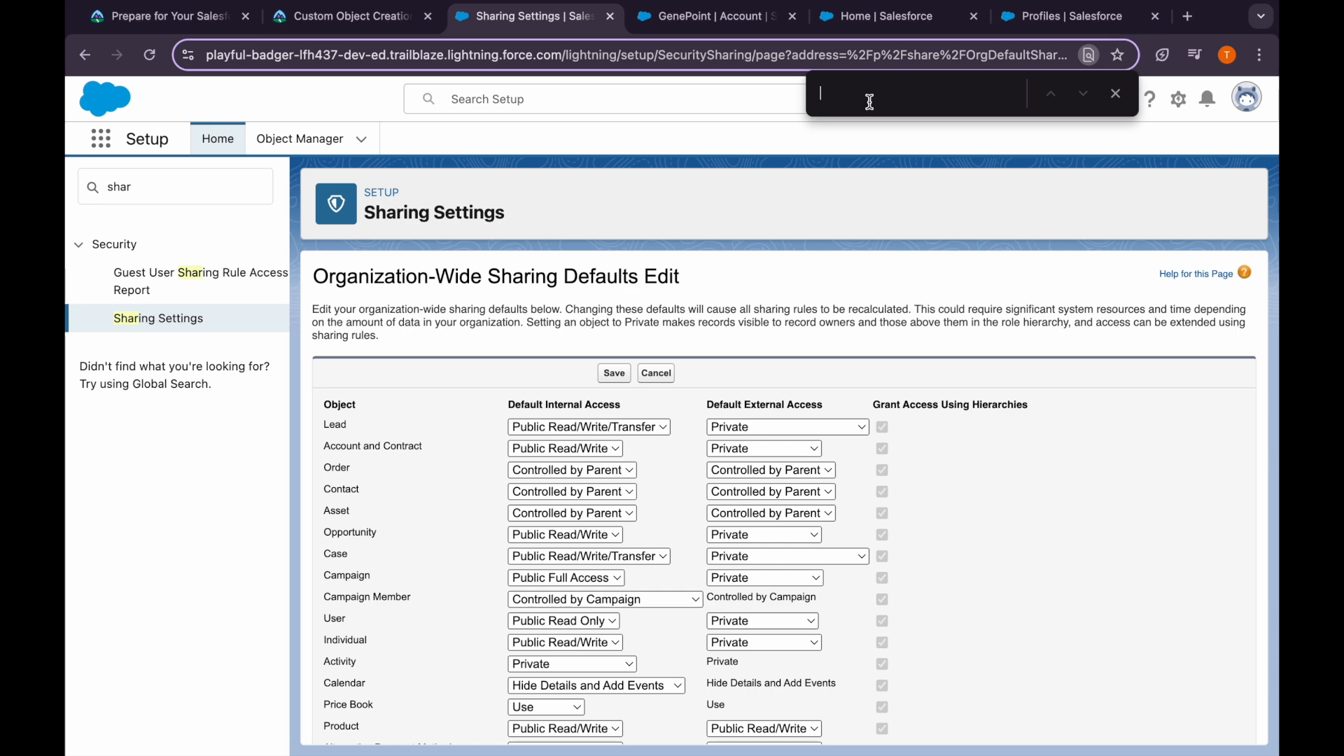
pyautogui.write('ter')
pyautogui.press('Return')
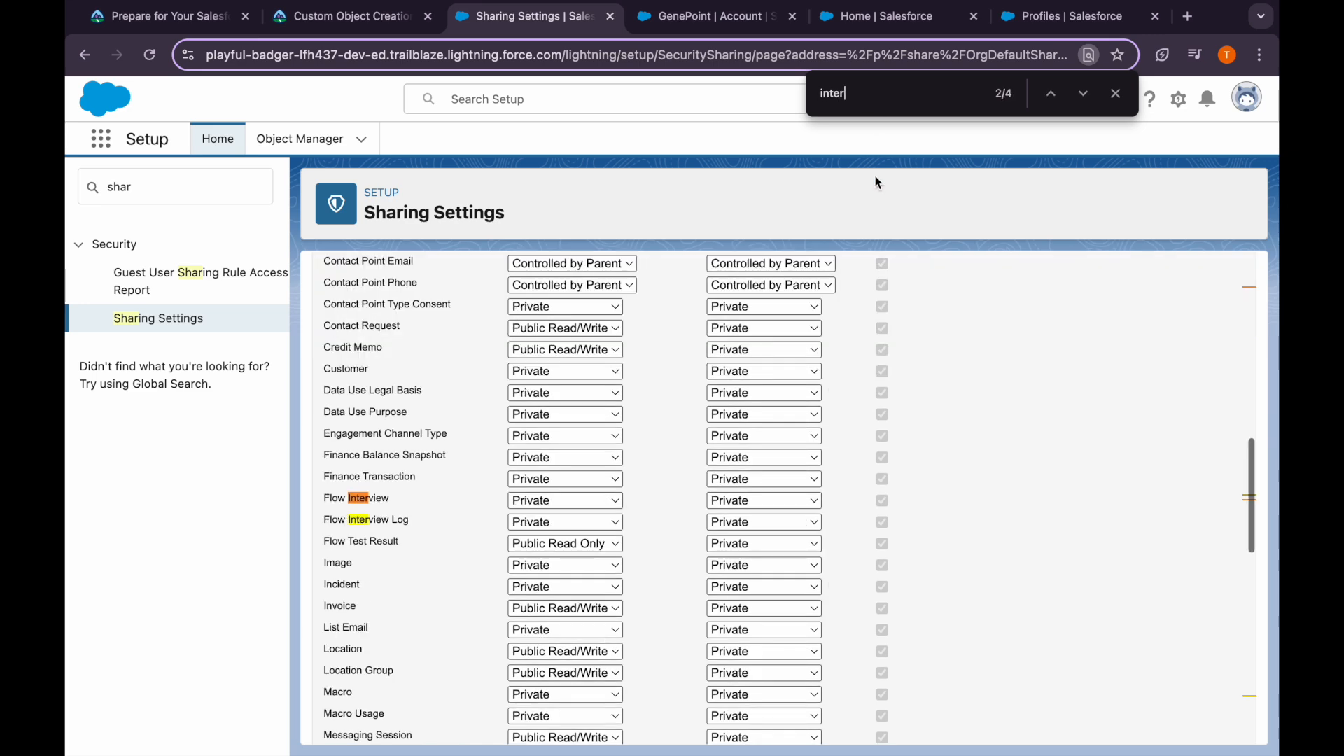
pyautogui.press('Return')
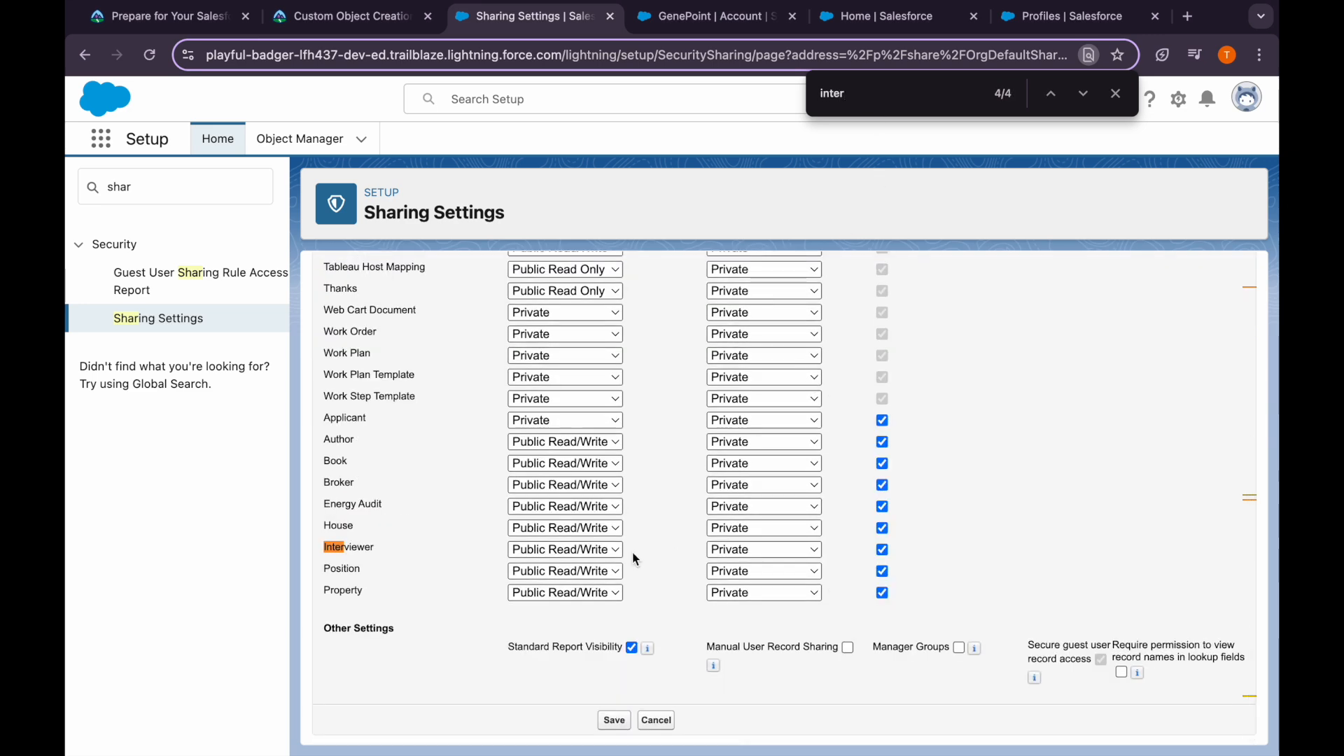
pyautogui.click(597, 549)
pyautogui.click(553, 517)
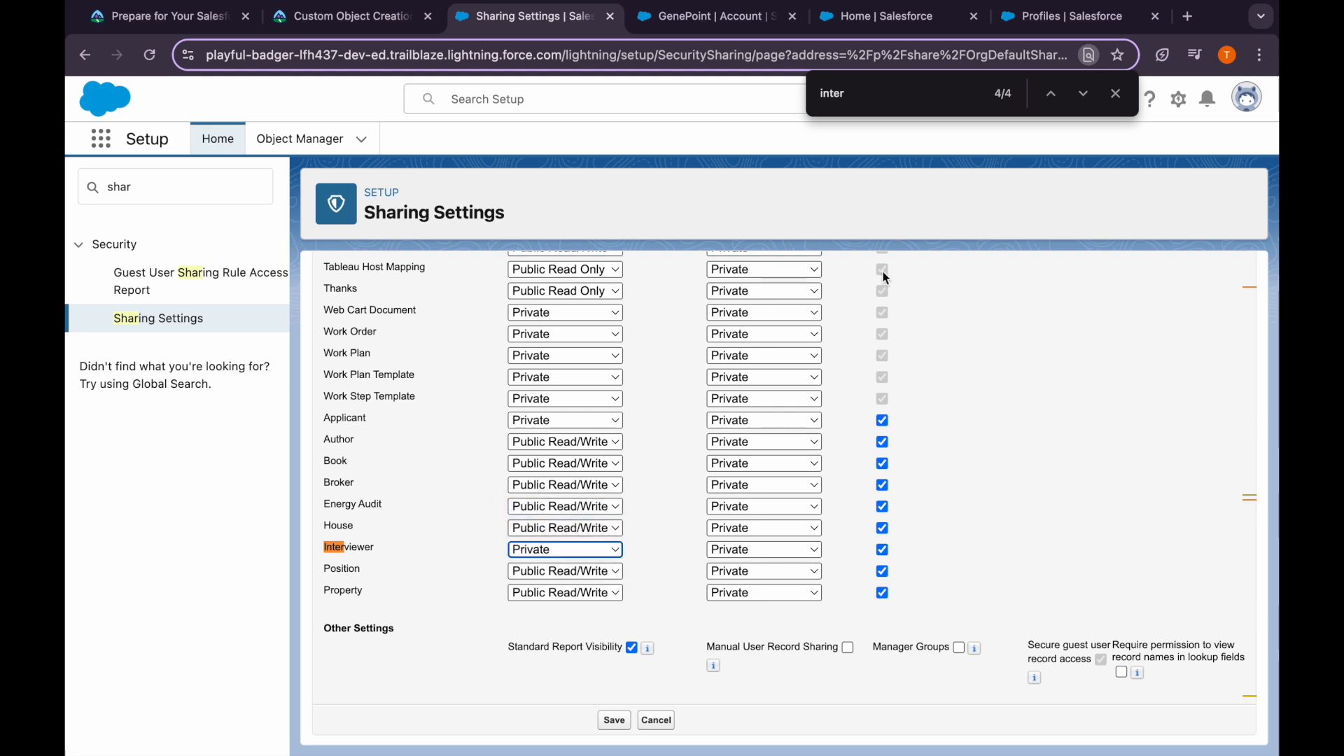
pyautogui.click(557, 592)
pyautogui.click(546, 531)
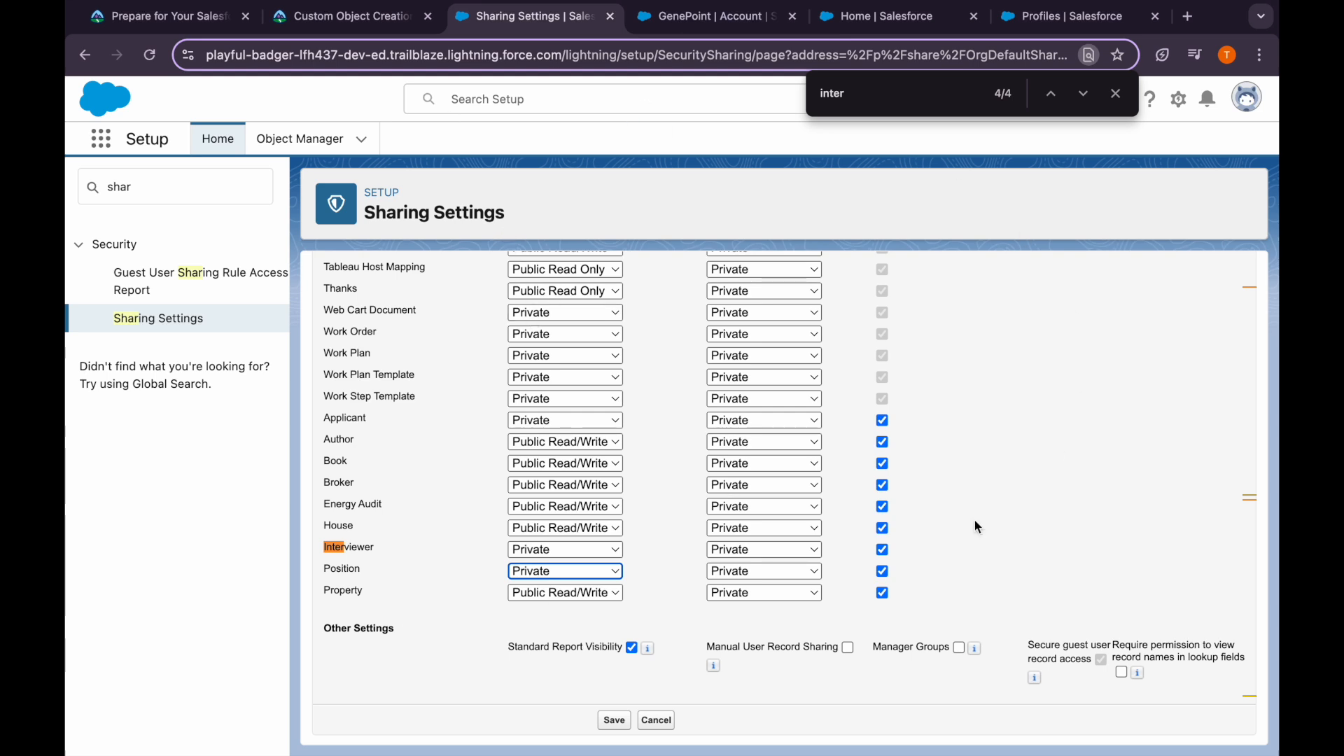
pyautogui.click(558, 551)
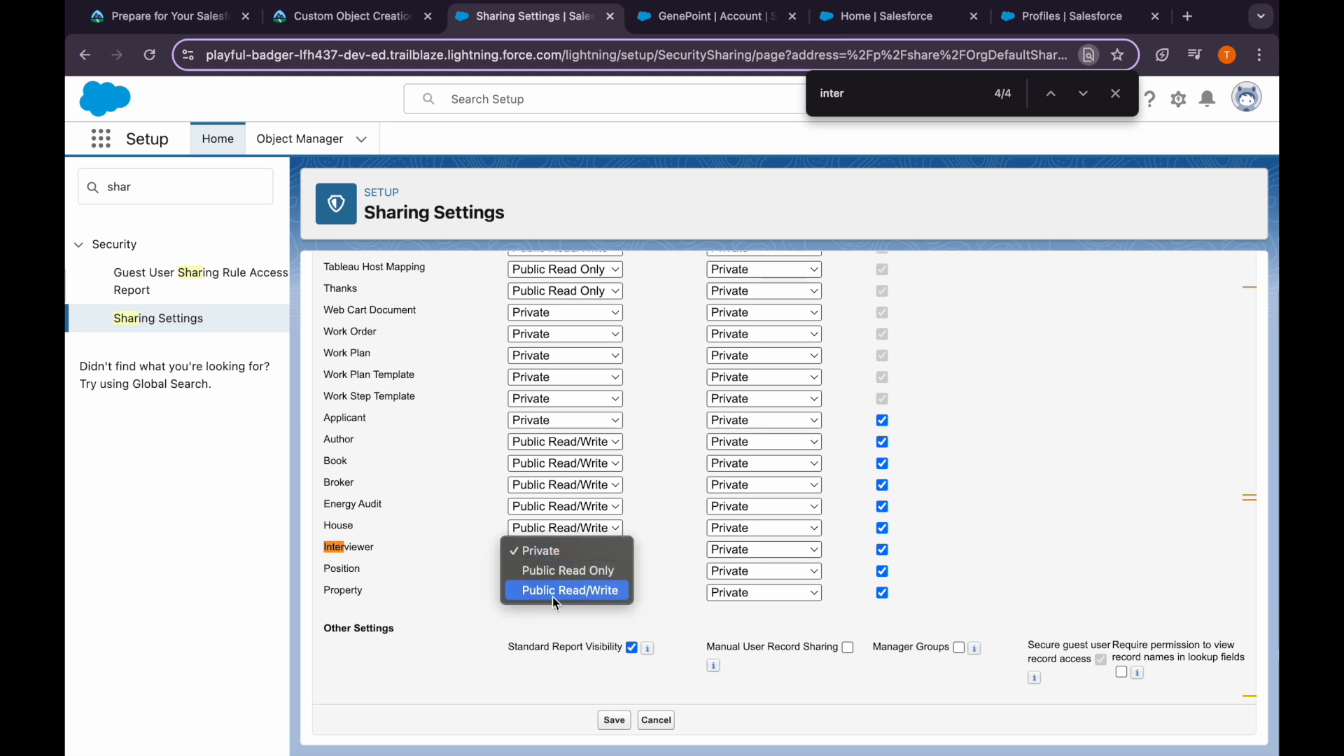
pyautogui.click(658, 565)
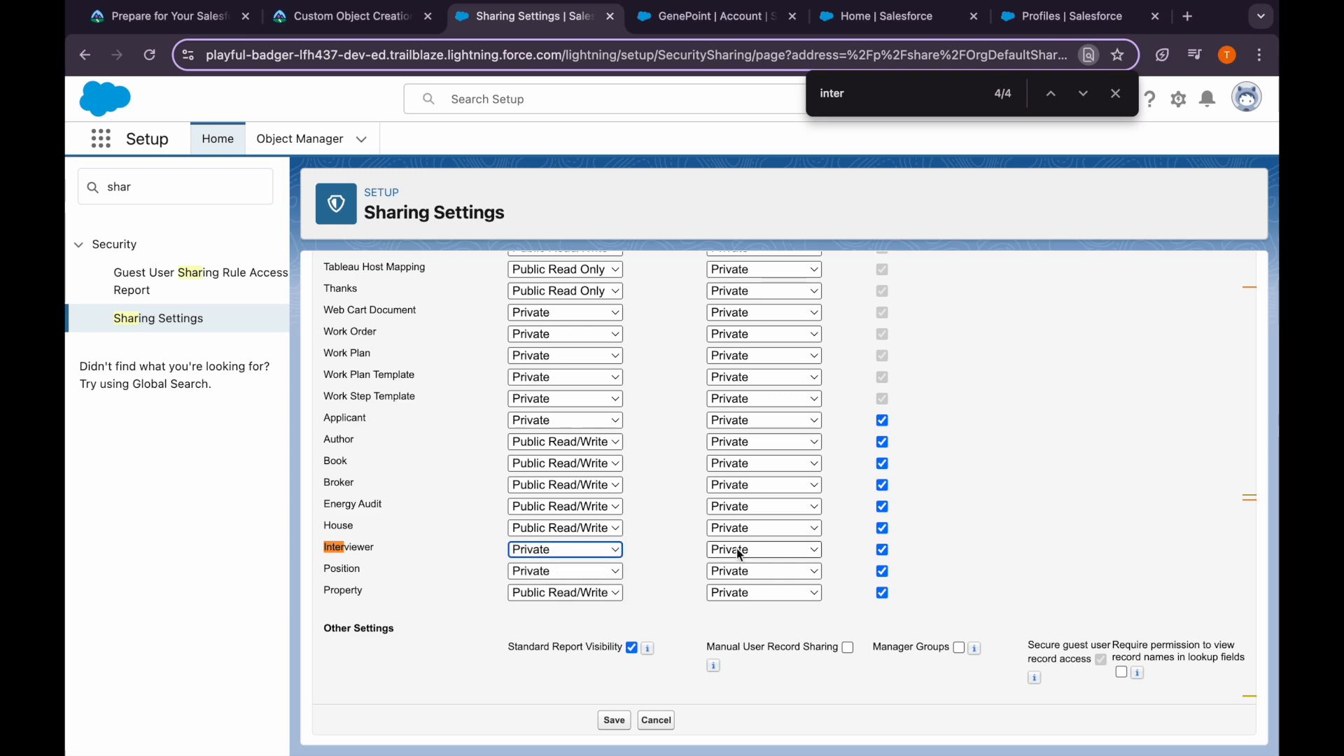
pyautogui.scroll(20, 658, 561)
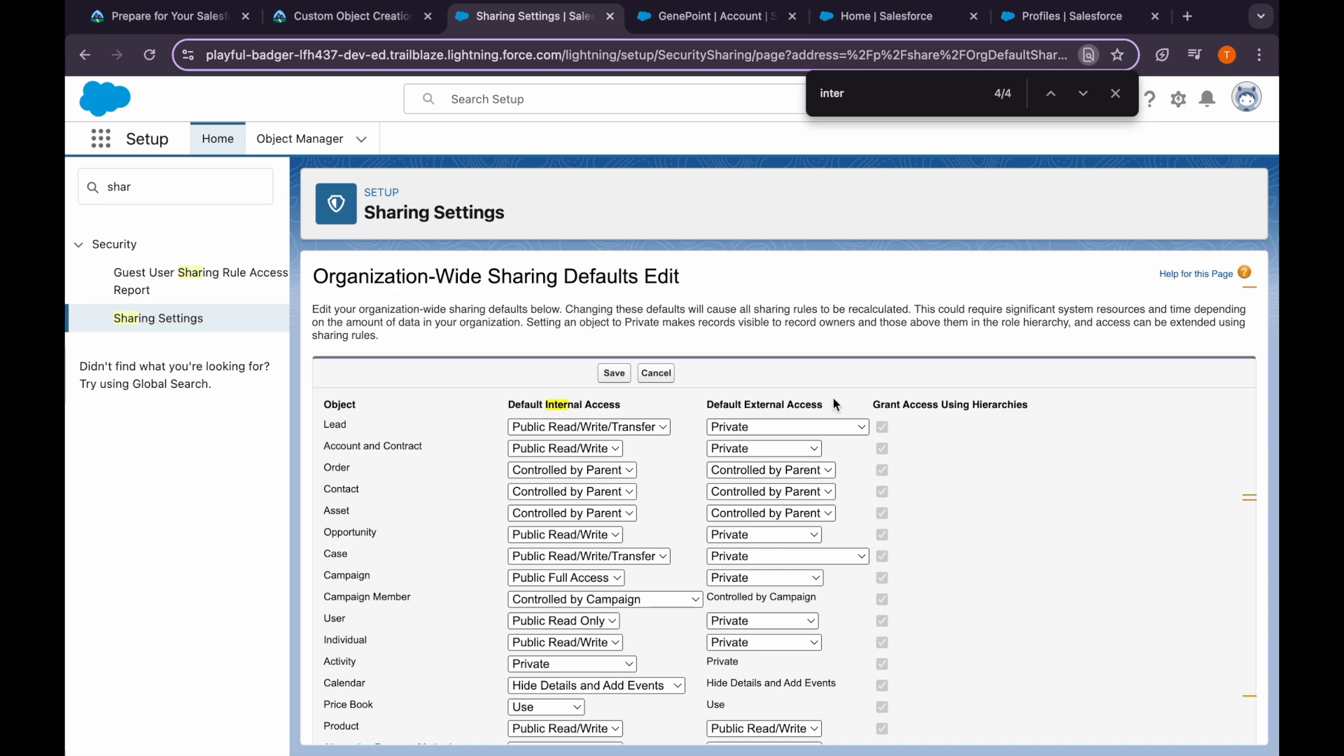
# Save the Private org-wide defaults and review the tutorial's next instructions in Trailhead
pyautogui.click(614, 373)
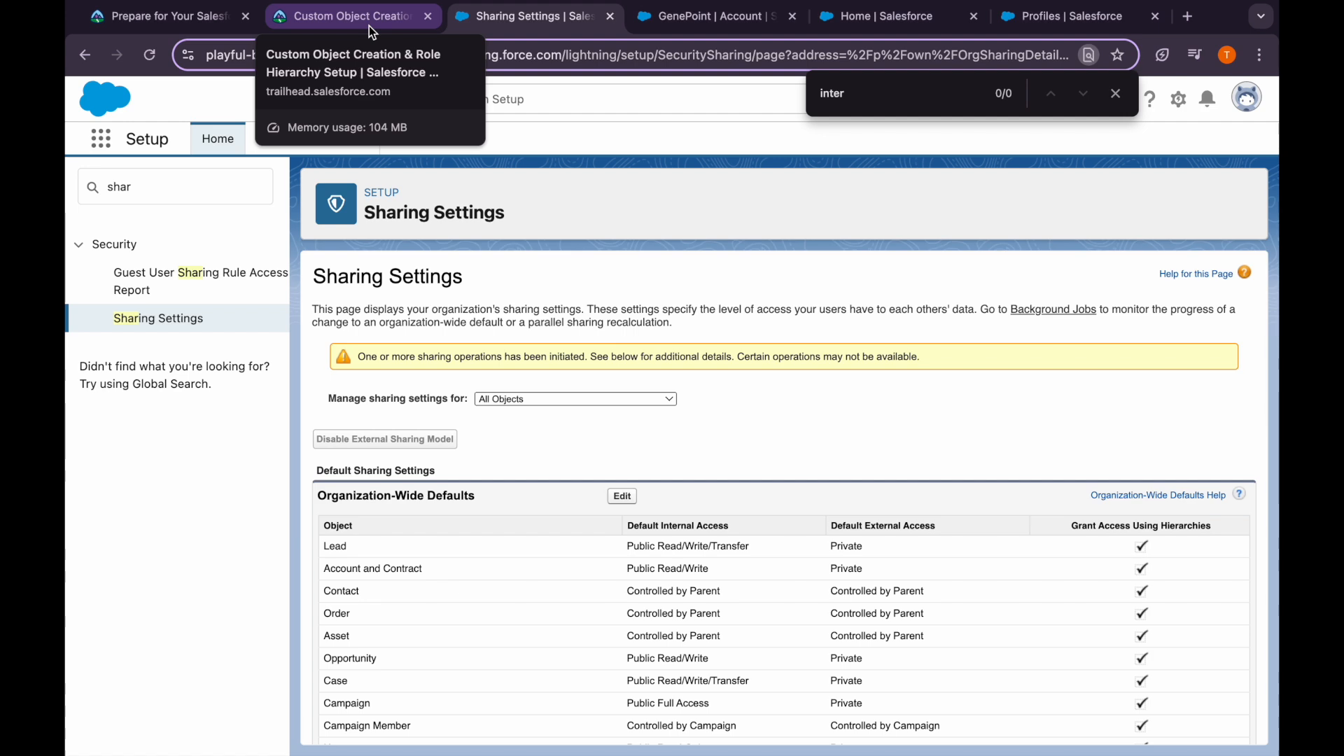
pyautogui.click(369, 25)
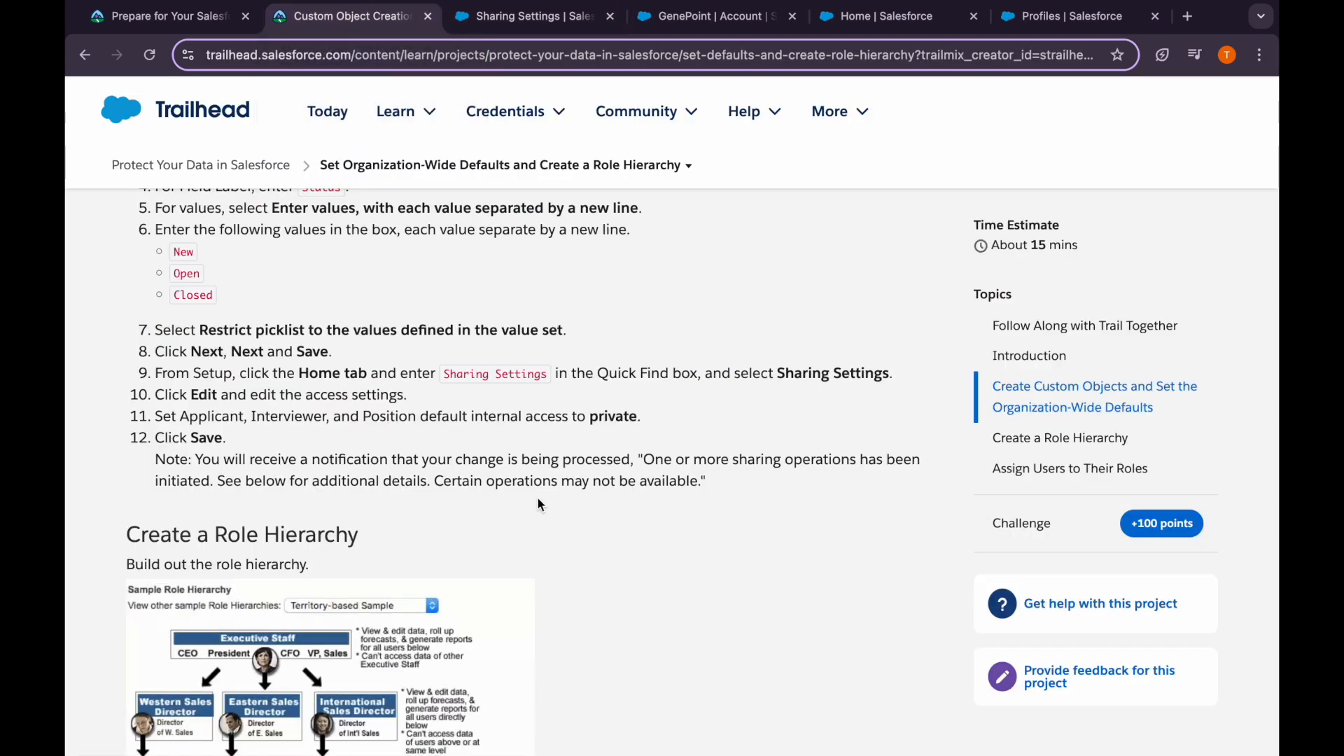
pyautogui.scroll(-7, 219, 451)
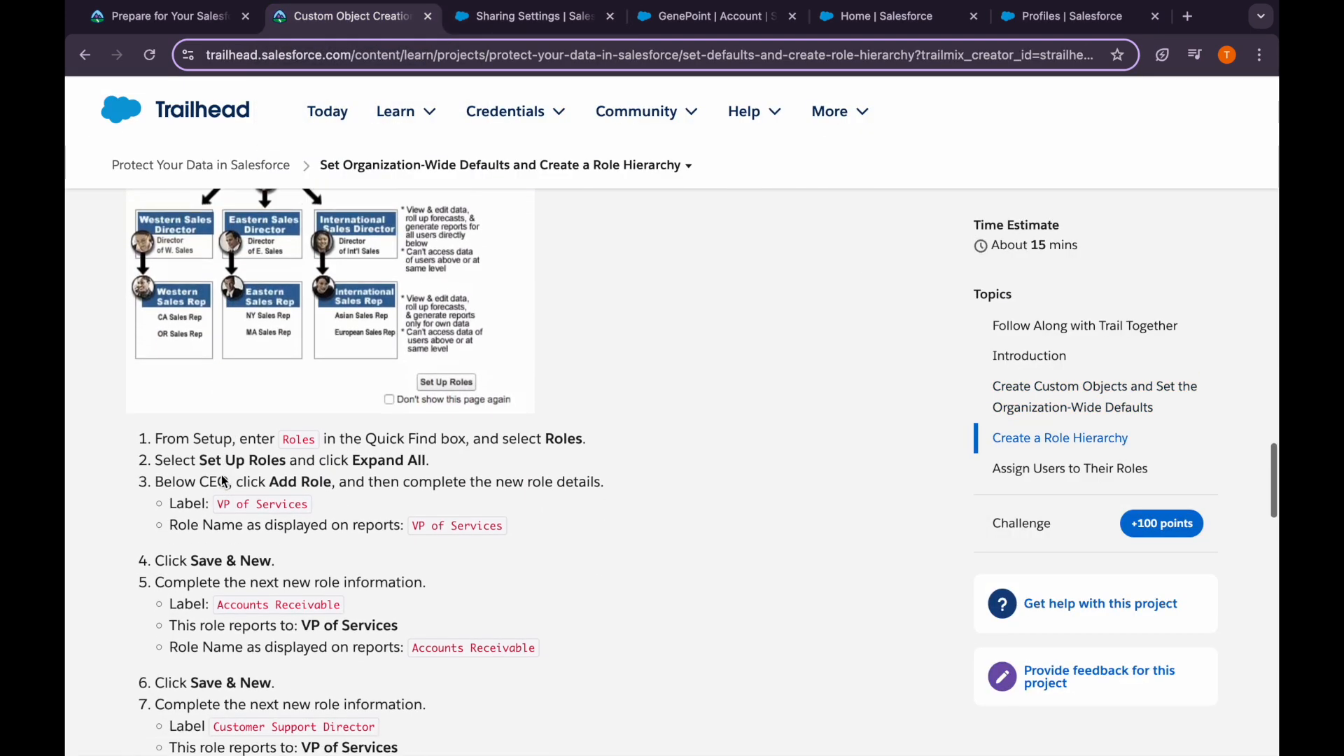
# Find 'role' in Setup Quick Find, open Roles, and choose Set Up Roles
pyautogui.click(535, 15)
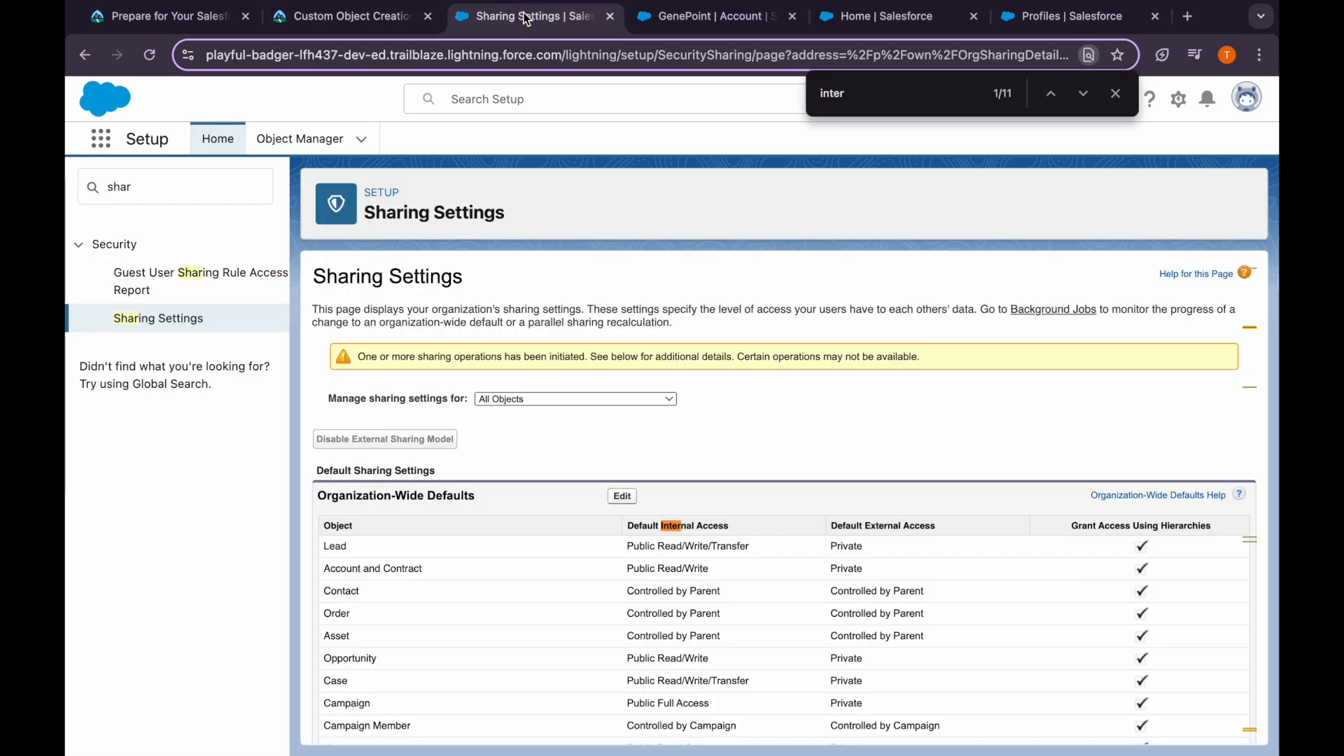
pyautogui.doubleClick(138, 186)
pyautogui.write('role')
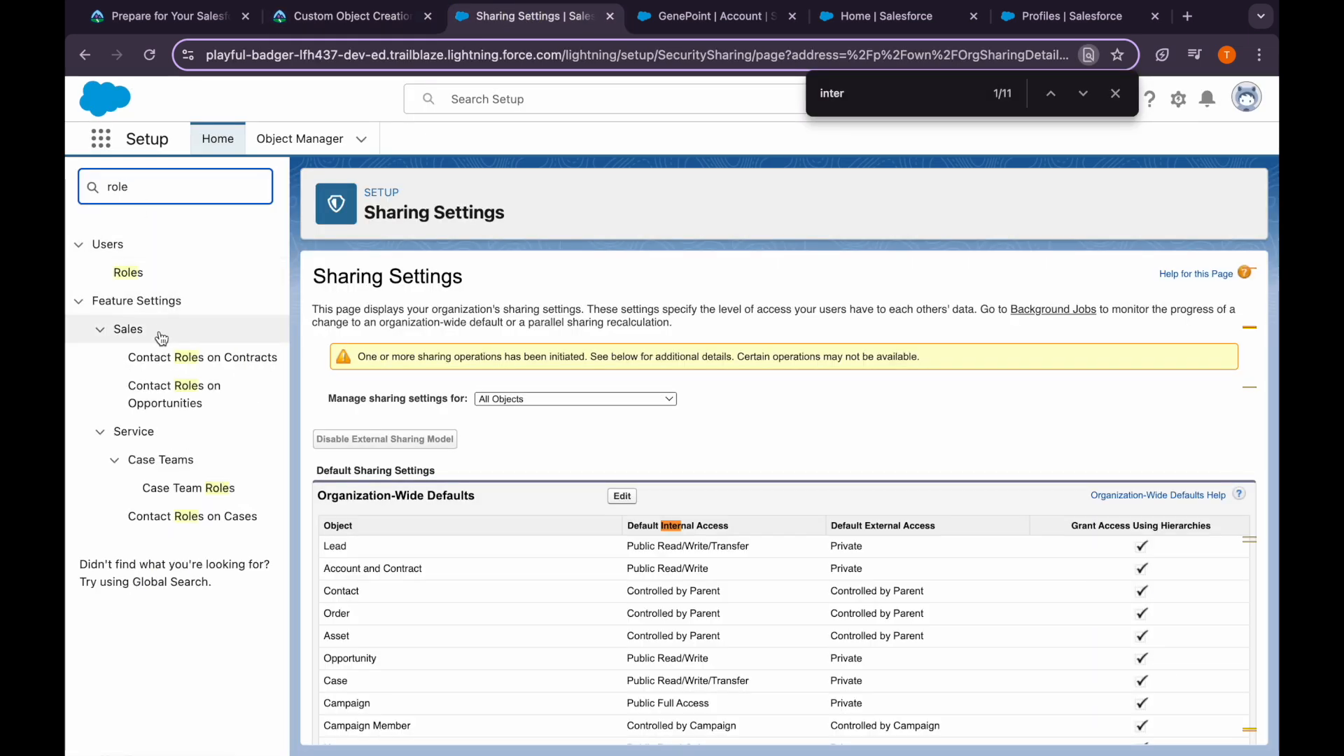
pyautogui.click(129, 276)
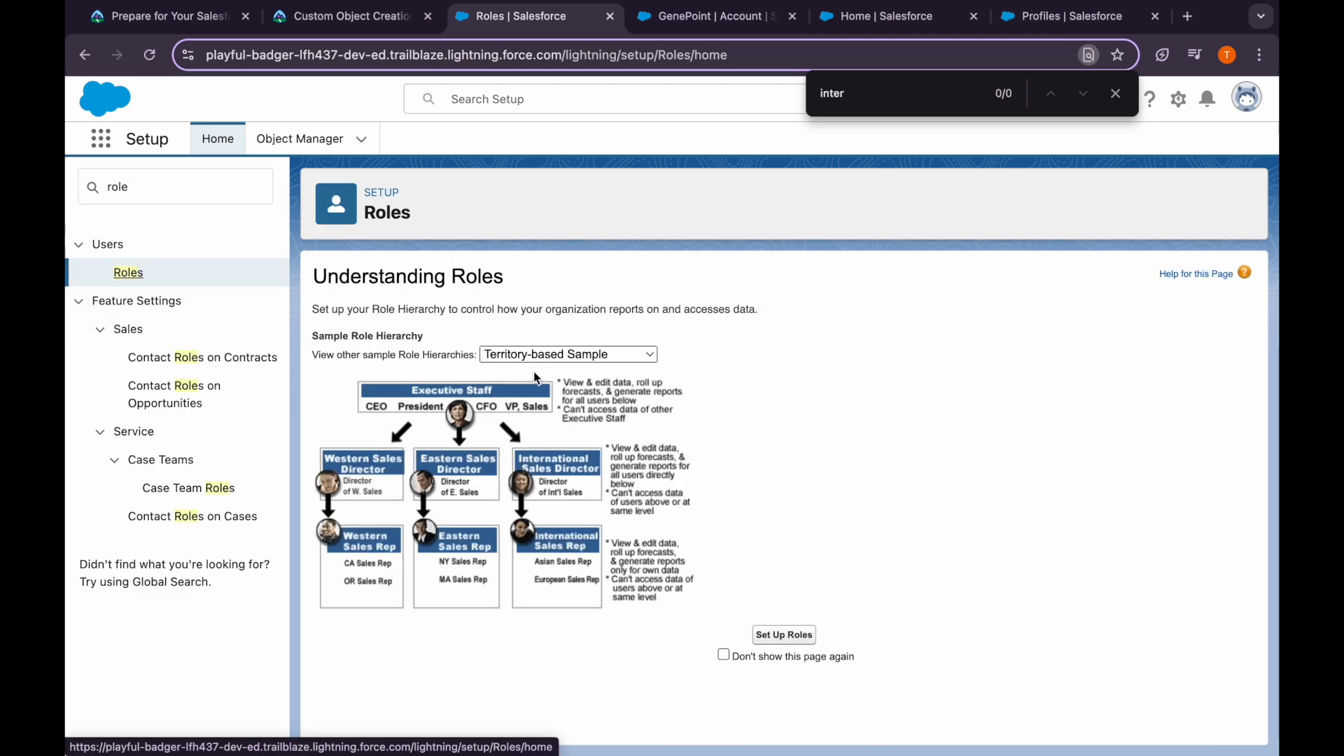
pyautogui.click(770, 634)
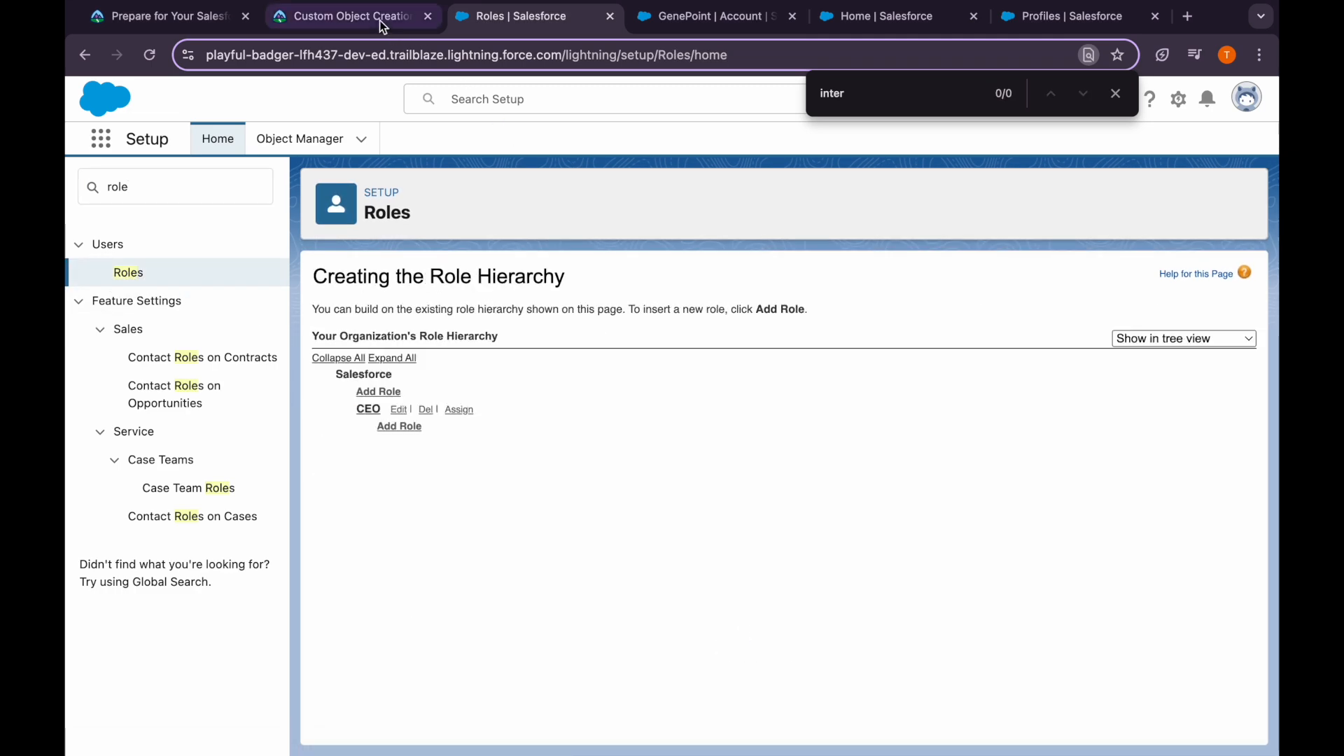
# Expand the full role hierarchy under CEO and return to Trailhead's role-creation steps
pyautogui.click(384, 28)
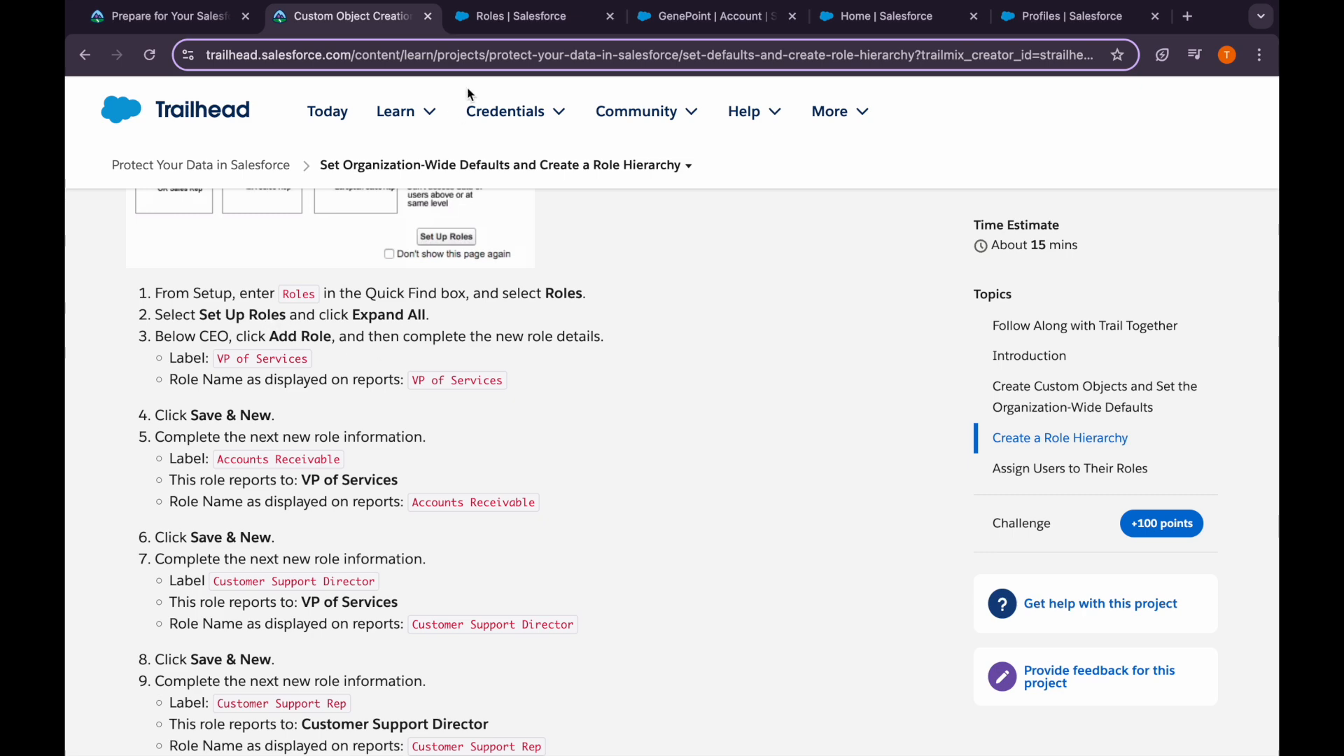
pyautogui.click(493, 17)
pyautogui.click(392, 359)
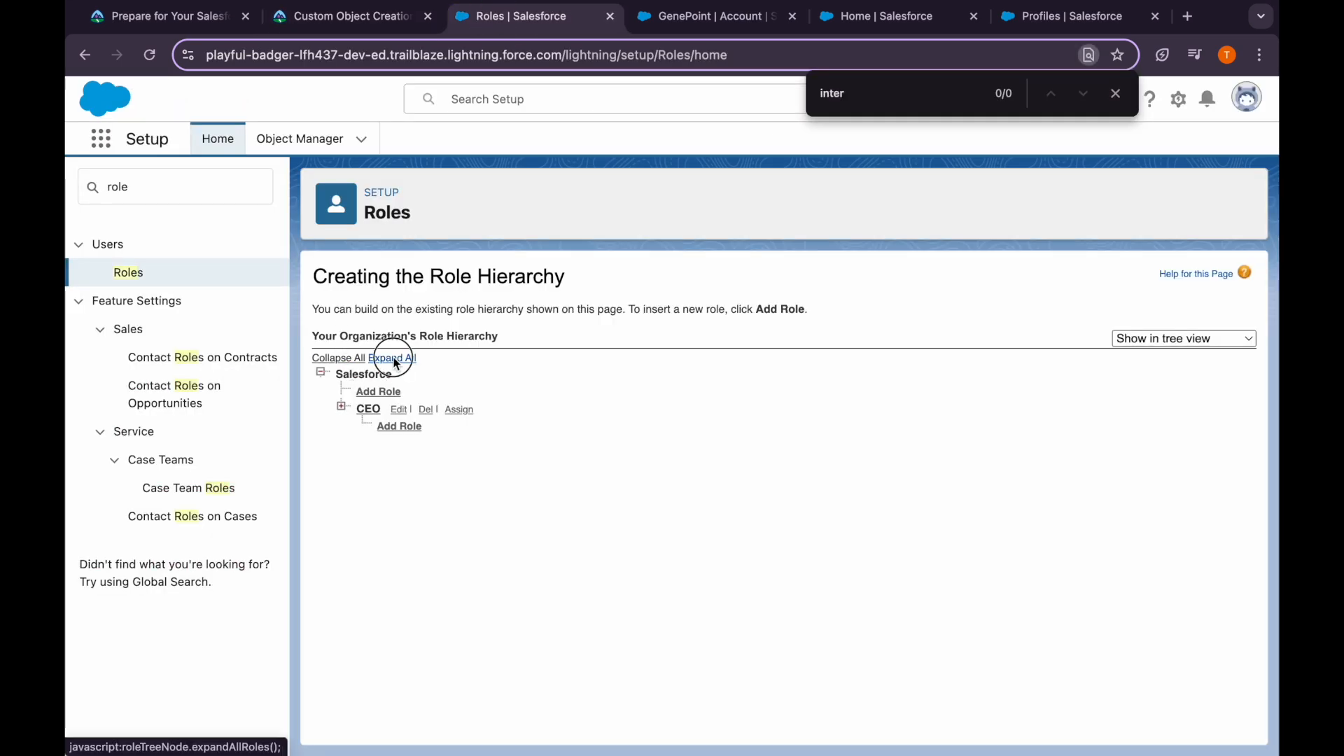
pyautogui.click(377, 21)
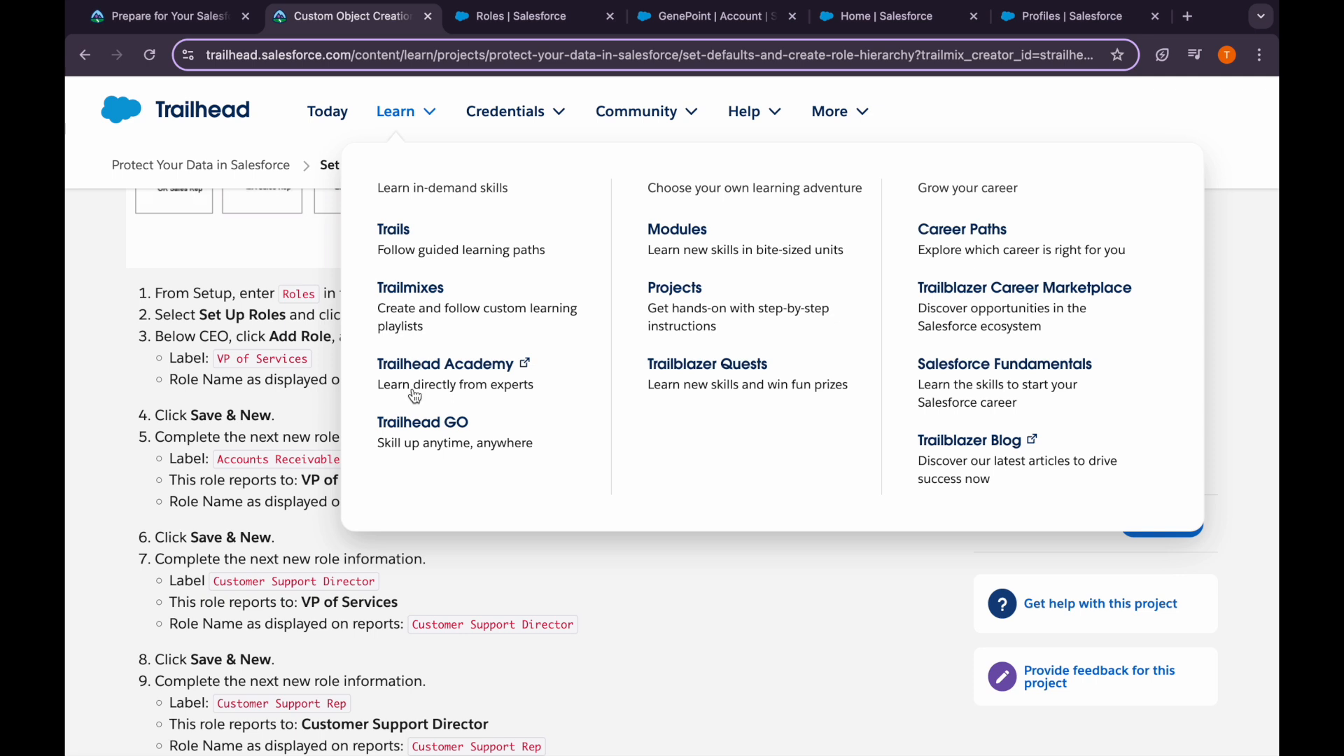
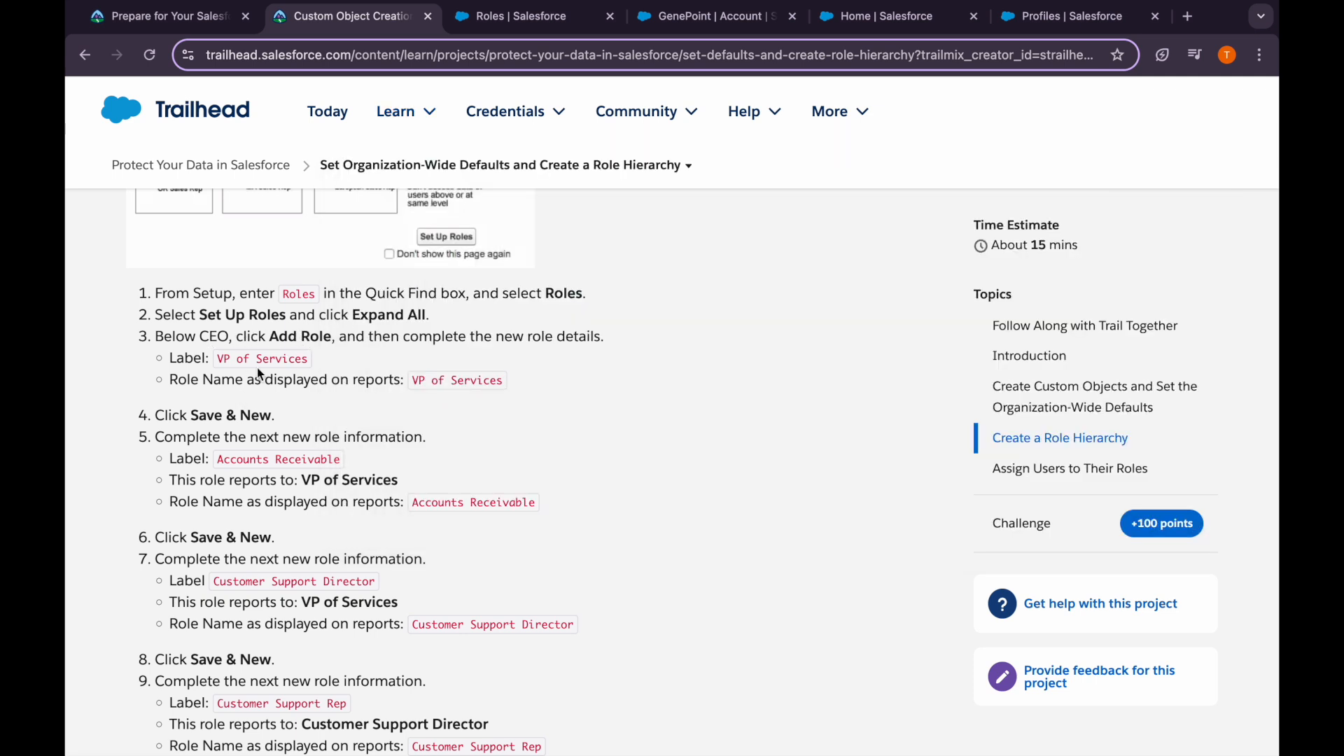
# Create a VP of Services role under CEO, with 'VP of Services' as its report name
pyautogui.moveTo(218, 359); pyautogui.dragTo(312, 366)
pyautogui.hotkey('ctrl', 'c')
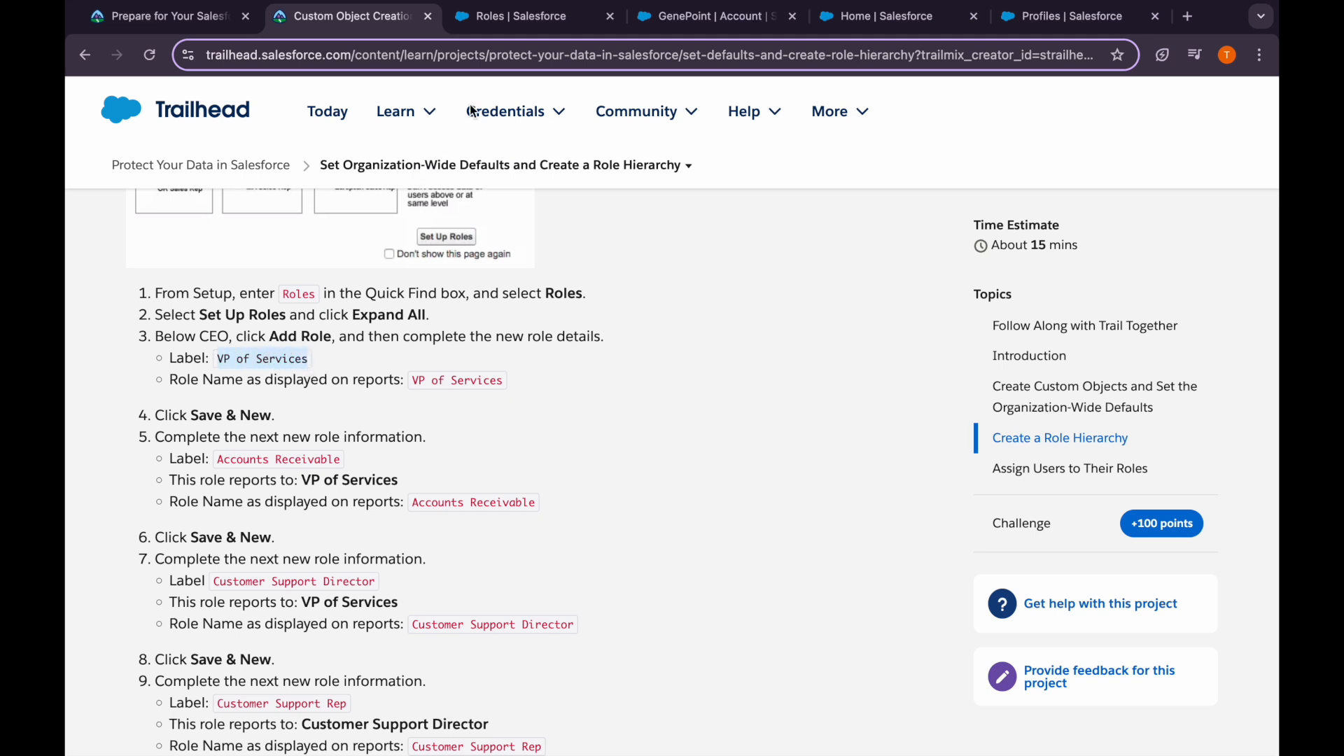
pyautogui.click(509, 20)
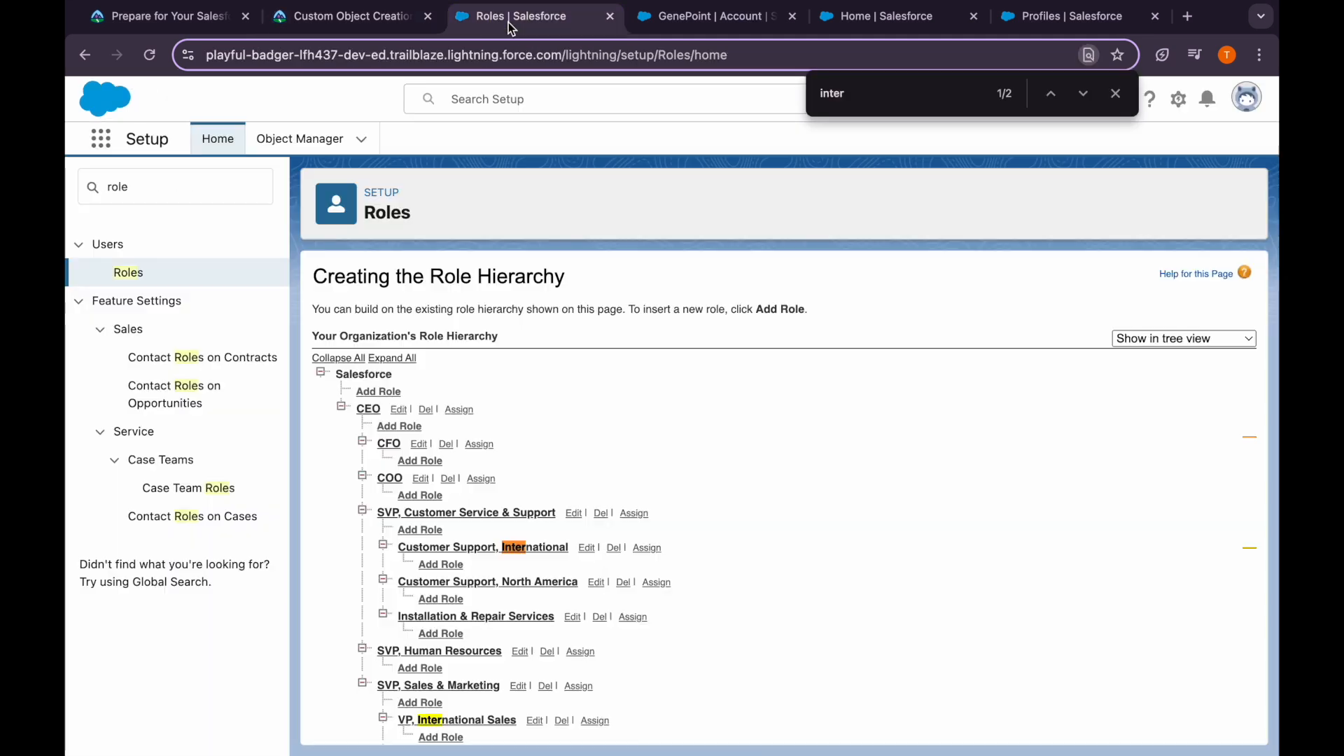
pyautogui.click(398, 427)
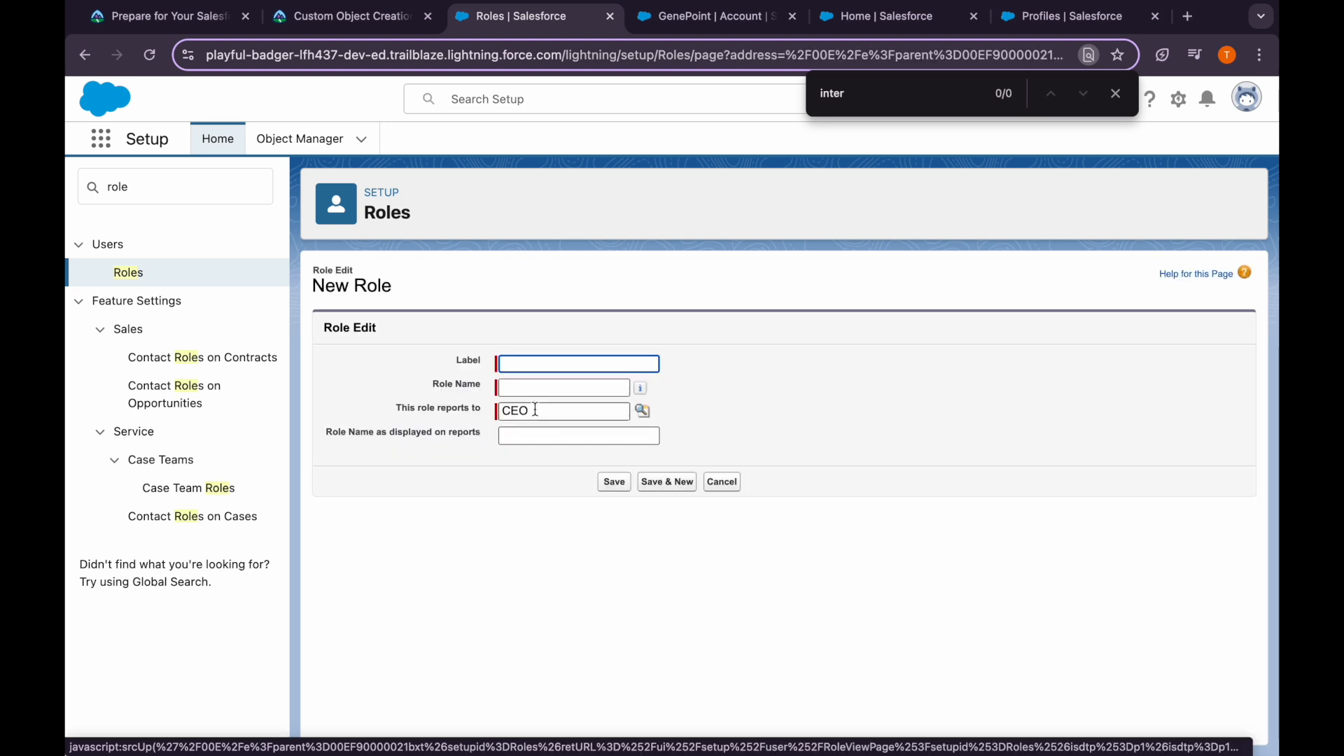
pyautogui.write('VP of Services')
pyautogui.click(520, 387)
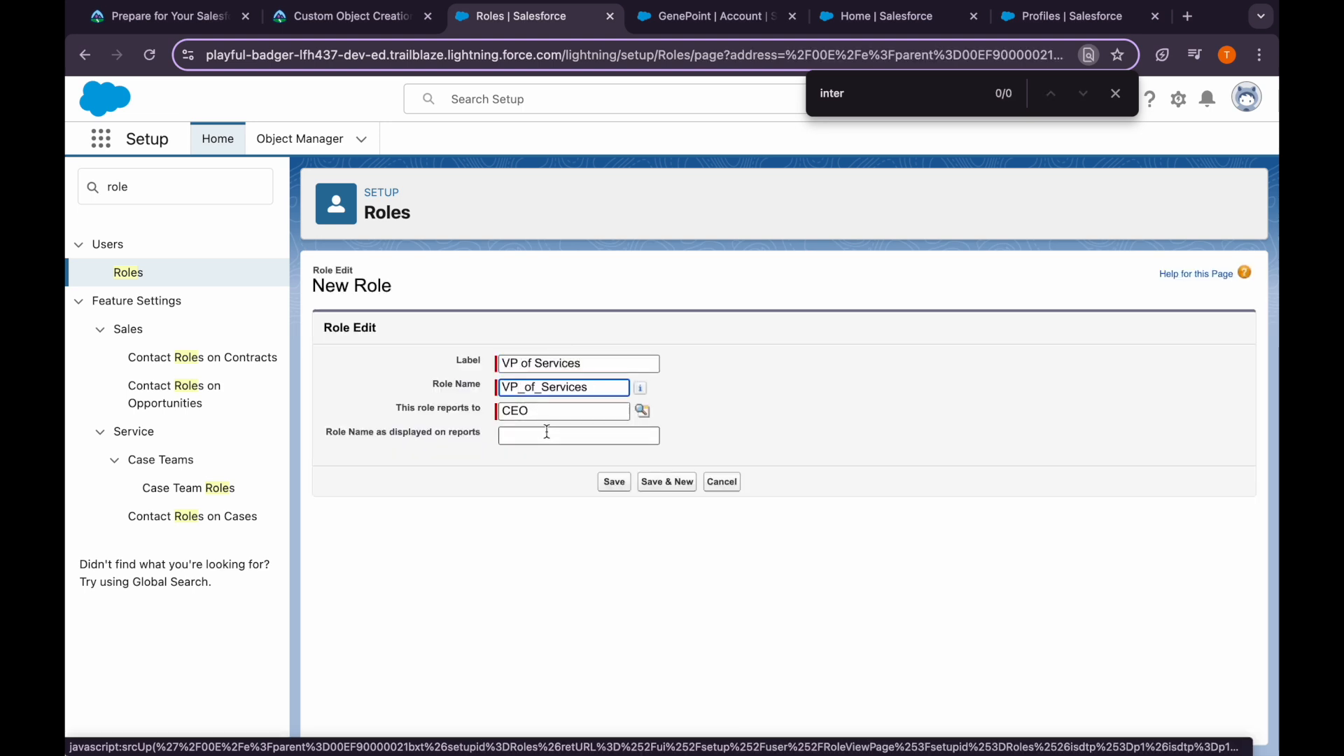
pyautogui.click(548, 431)
pyautogui.hotkey('ctrl', 'v')
pyautogui.click(614, 482)
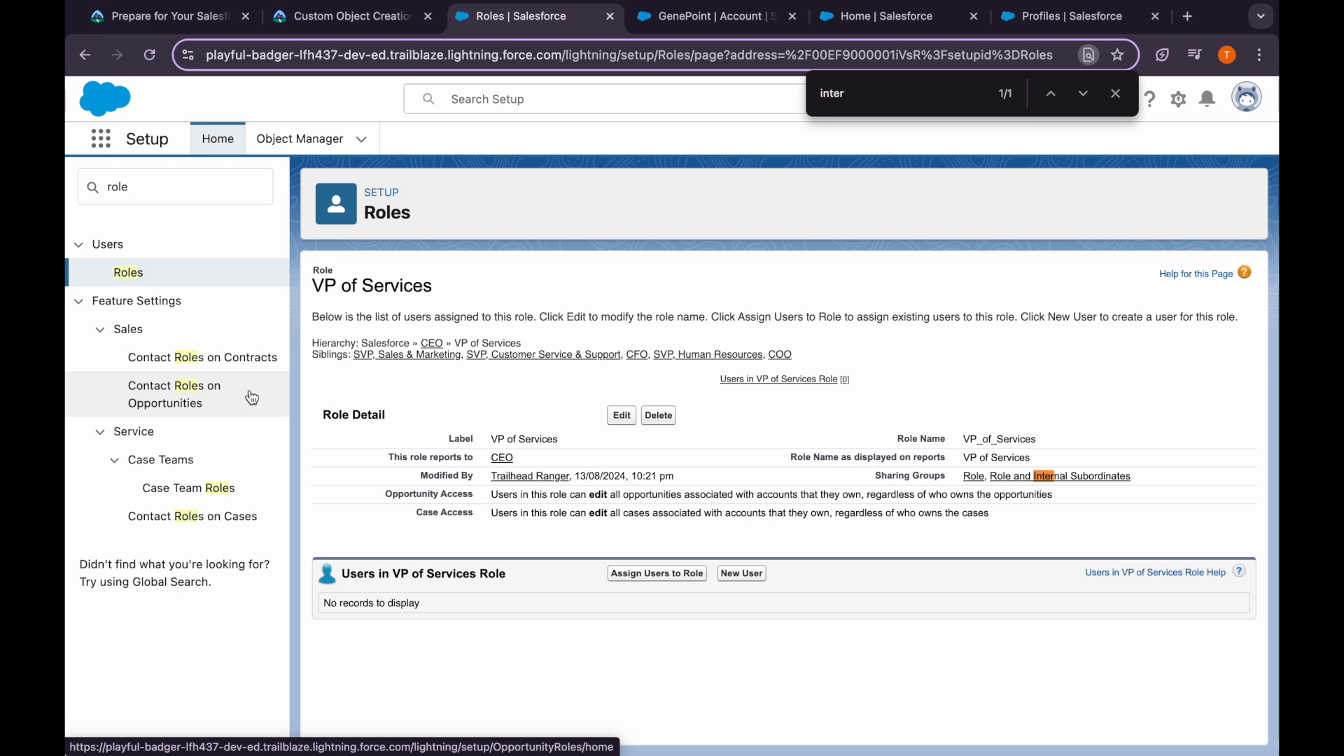
# Reopen the role hierarchy and copy the 'Accounts Receivable' label from the Trailhead instructions
pyautogui.click(180, 280)
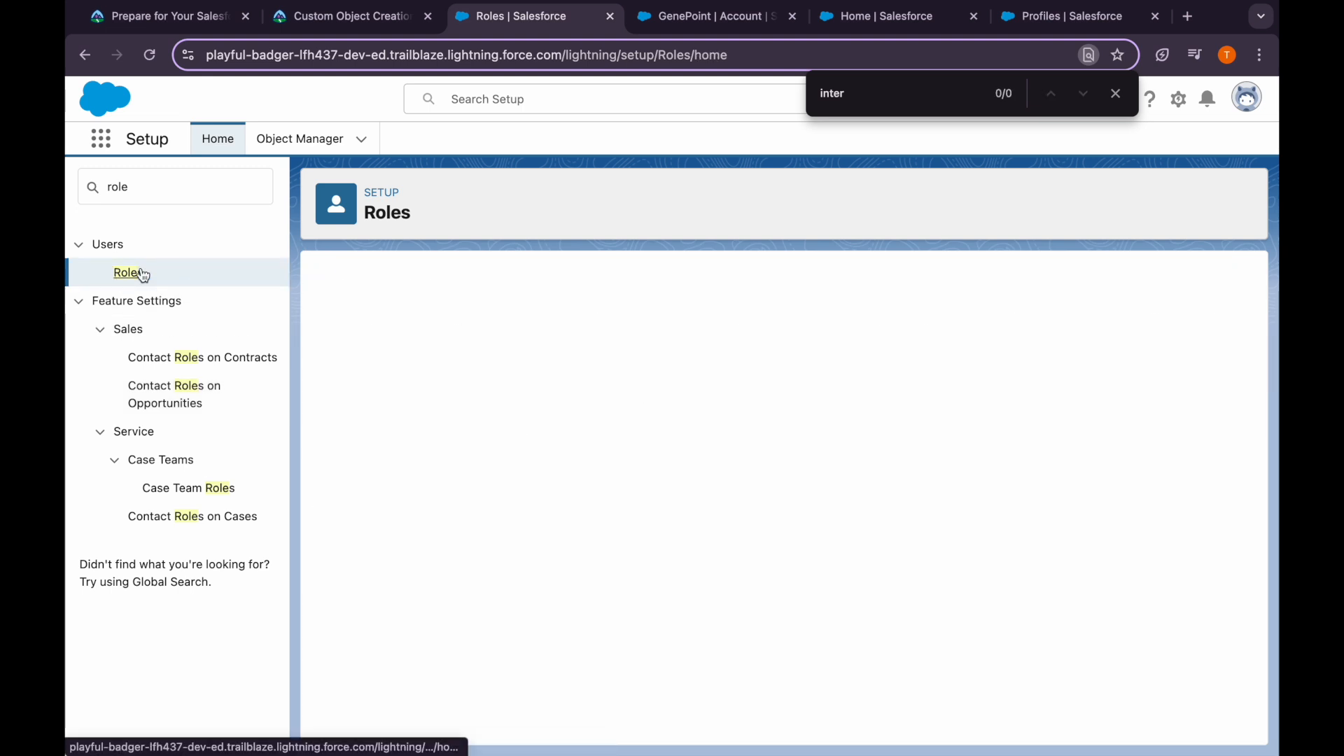
pyautogui.click(784, 635)
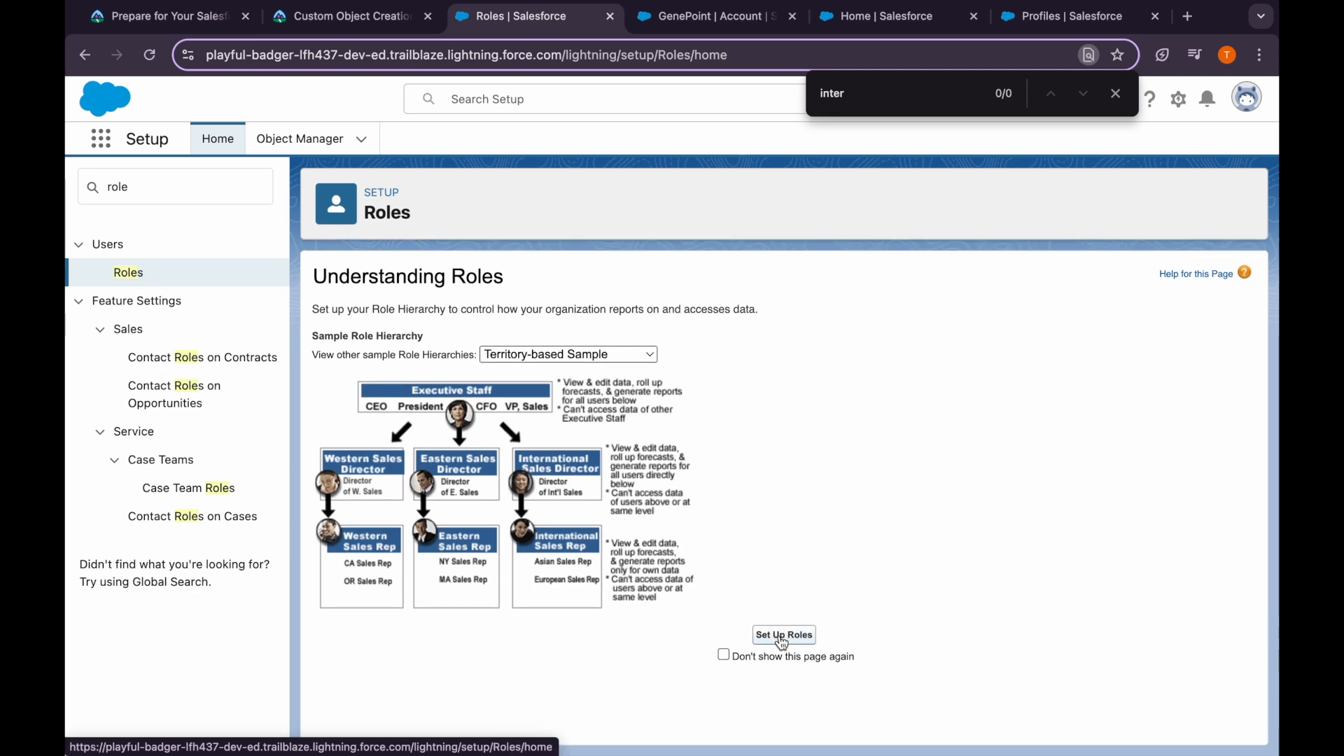
pyautogui.click(378, 35)
pyautogui.scroll(-2, 237, 396)
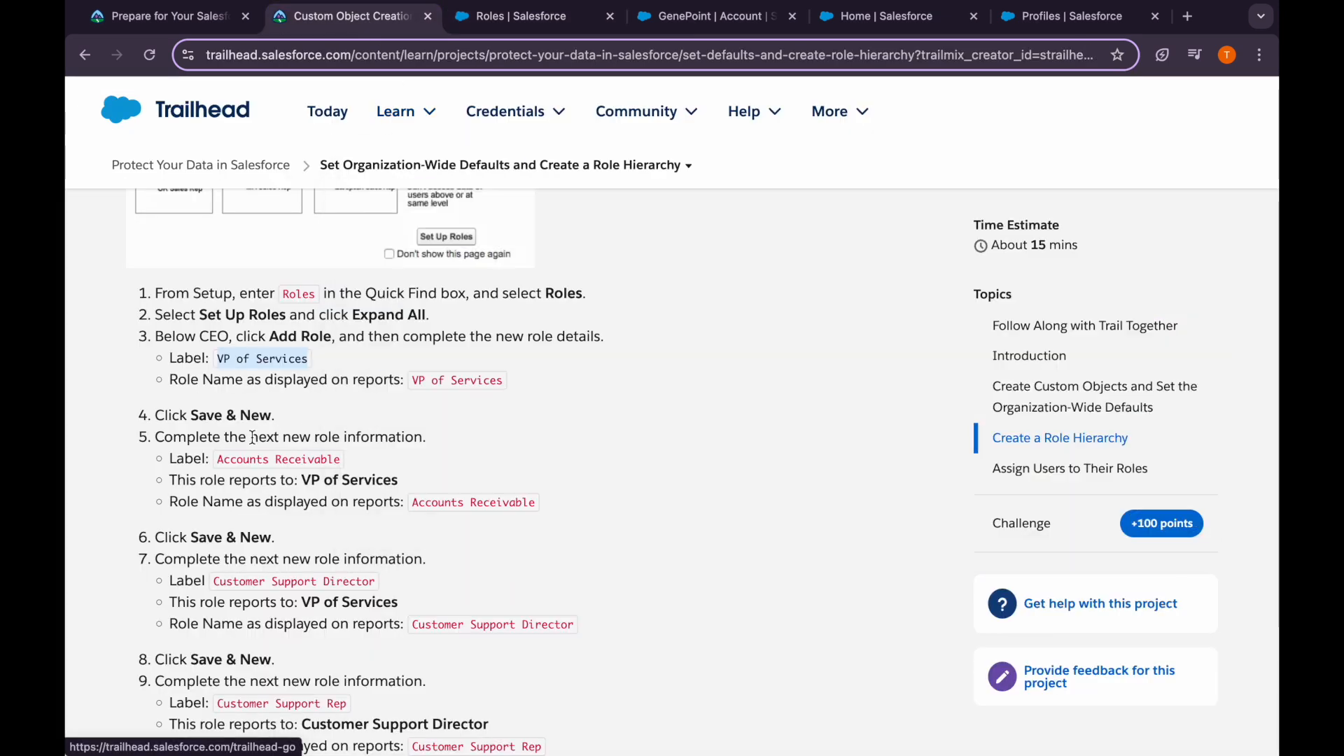
pyautogui.moveTo(199, 346); pyautogui.dragTo(430, 350)
pyautogui.click(430, 351)
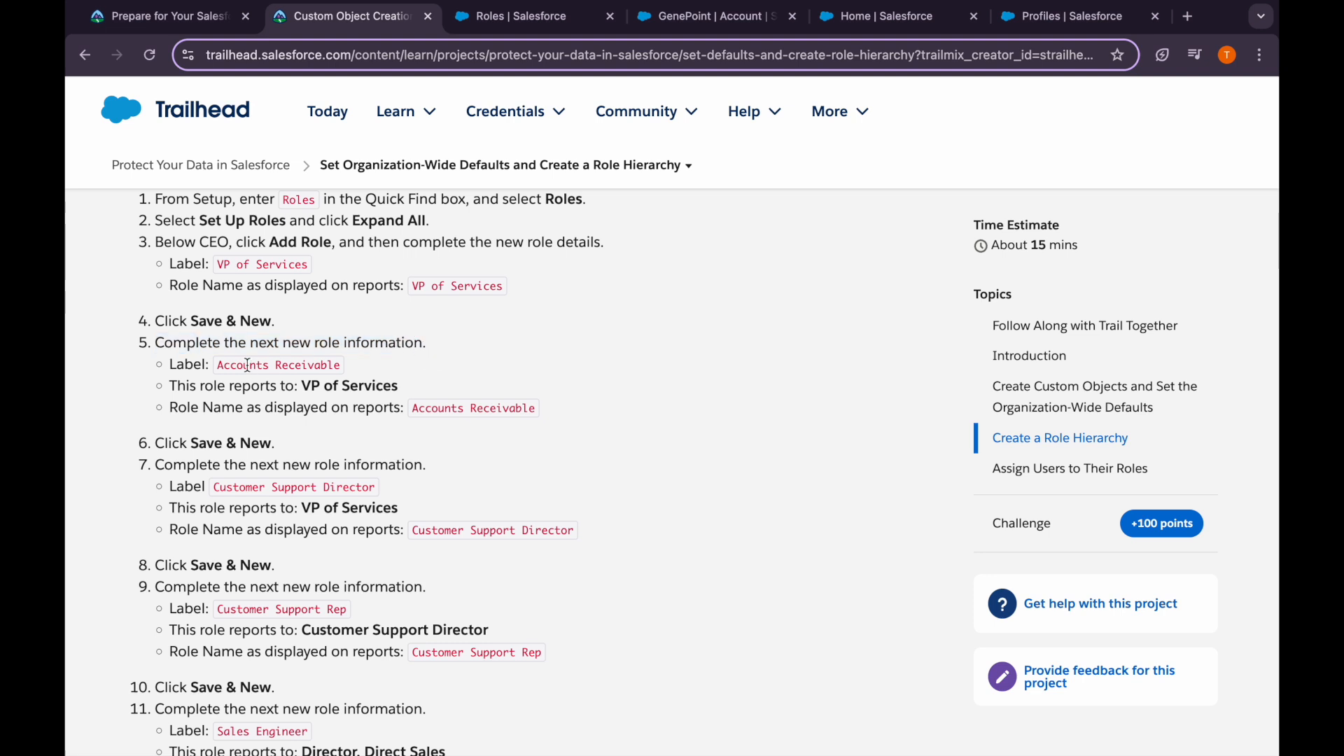
pyautogui.moveTo(216, 365); pyautogui.dragTo(344, 370)
pyautogui.press('super+c')
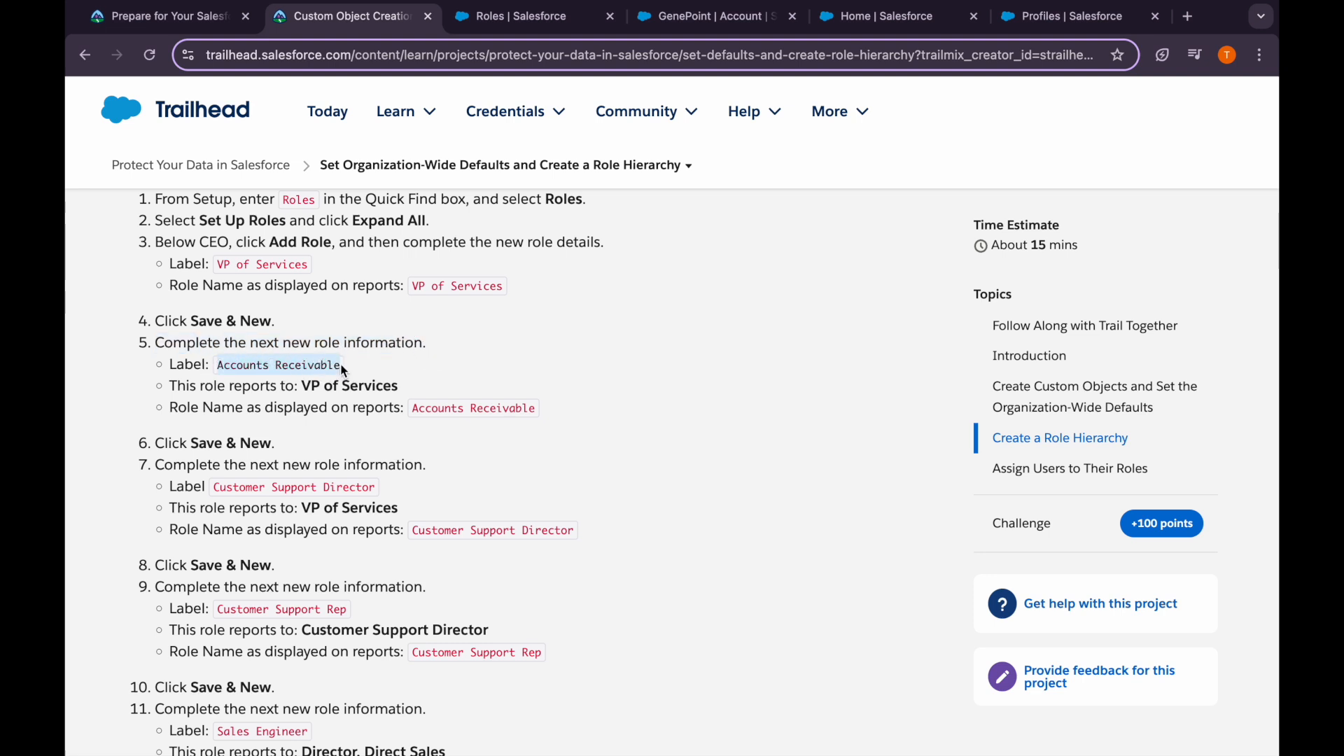
pyautogui.click(476, 28)
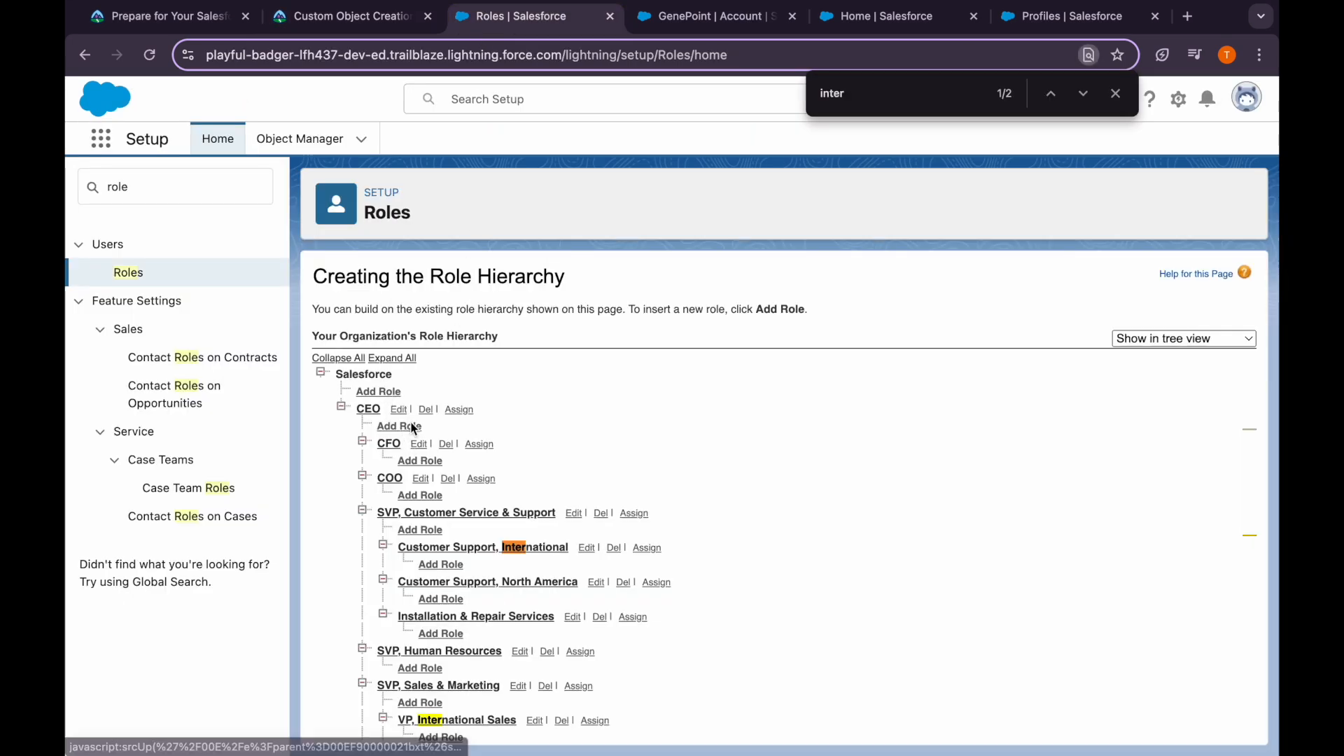
# Add an Accounts Receivable role under CEO with a matching report name, then Save & New
pyautogui.click(397, 359)
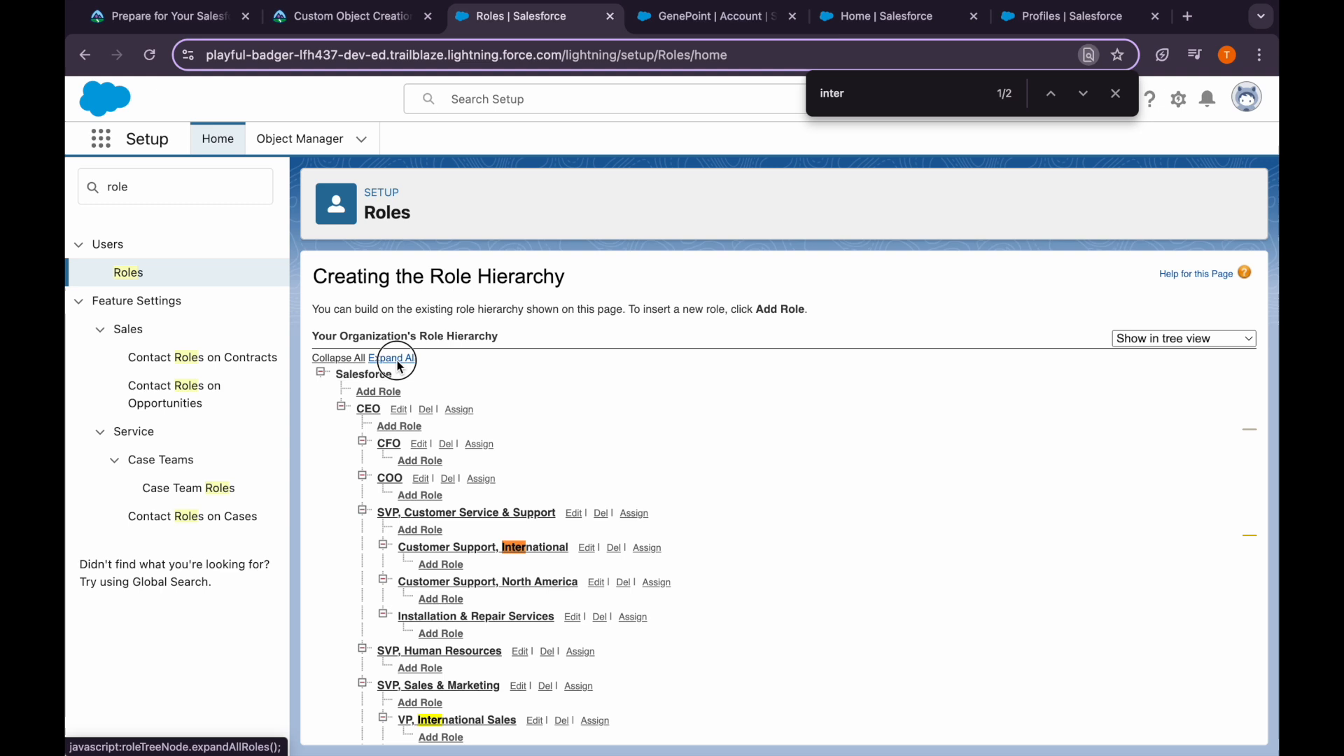
pyautogui.click(410, 425)
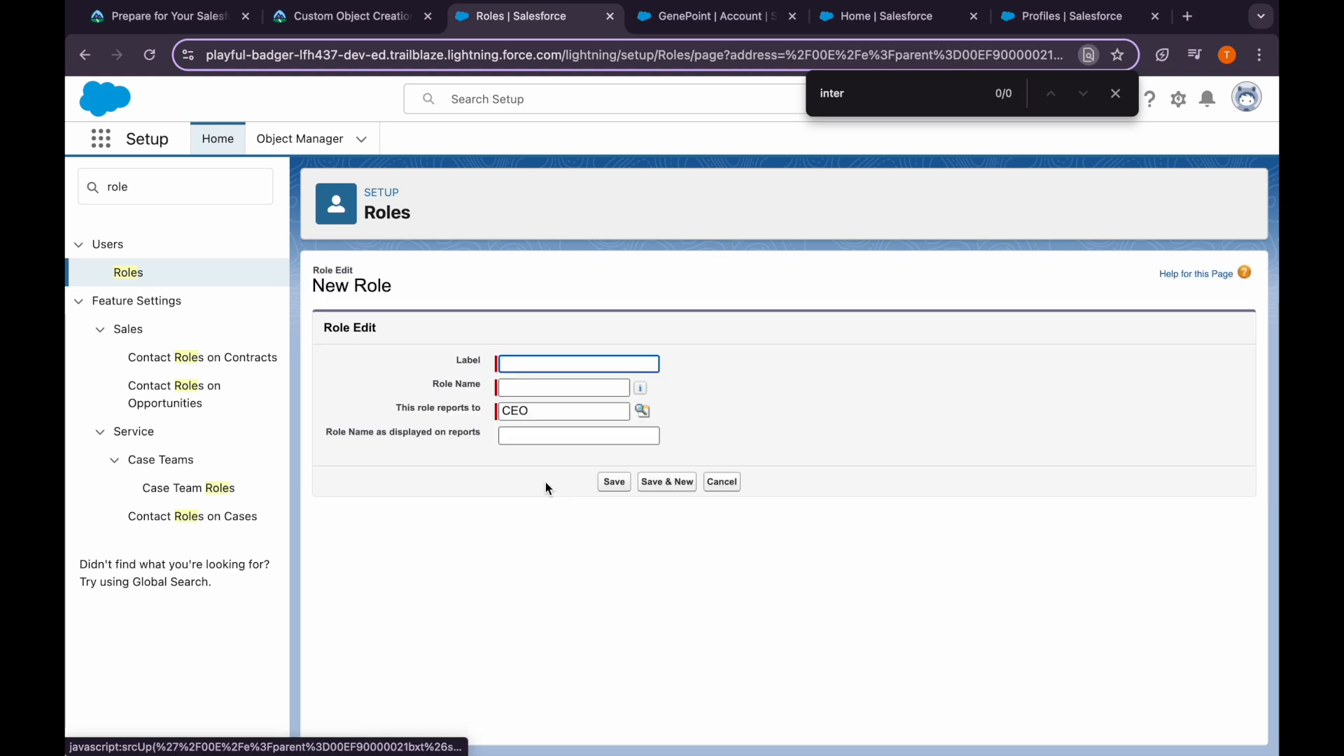
pyautogui.click(523, 365)
pyautogui.press('super+v')
pyautogui.press('Tab')
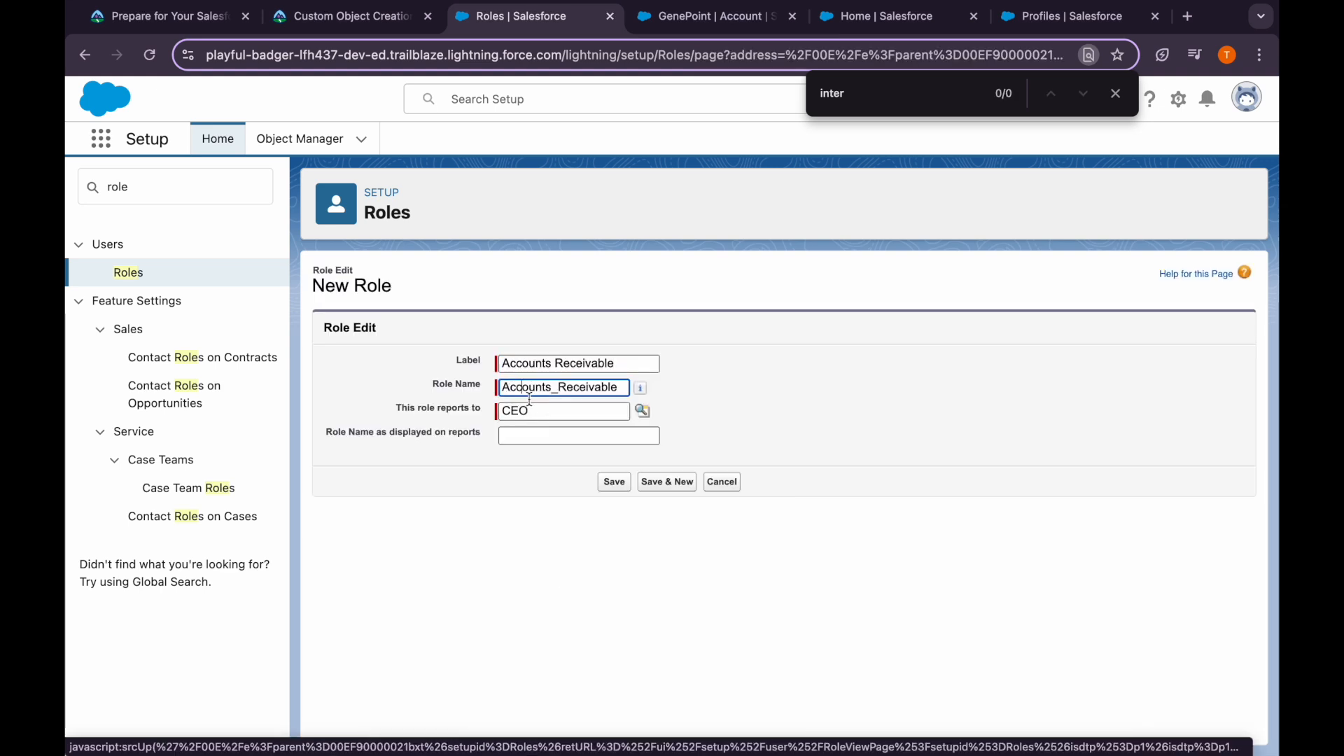
pyautogui.click(553, 436)
pyautogui.press('super+v')
pyautogui.click(658, 482)
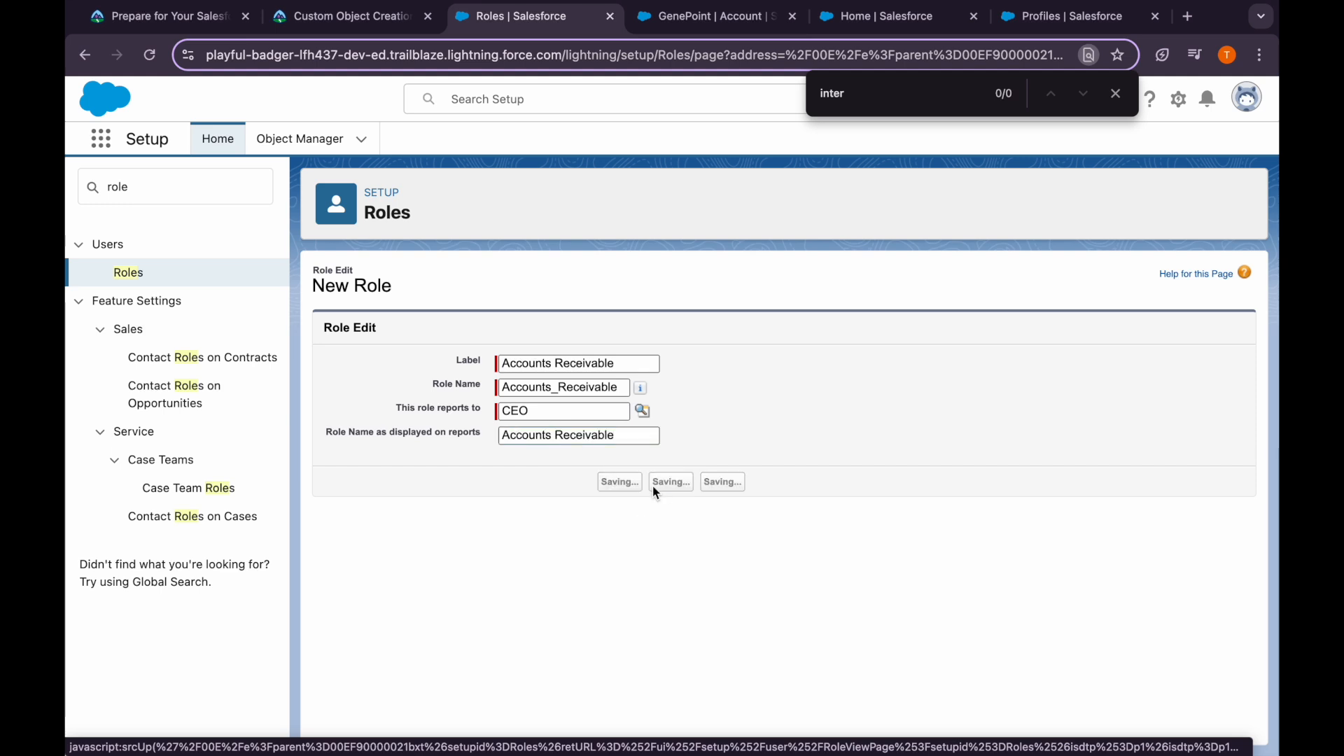
# Copy 'Customer Support Director' from Trailhead and paste it as the new role's label
pyautogui.click(368, 21)
pyautogui.scroll(-3, 376, 406)
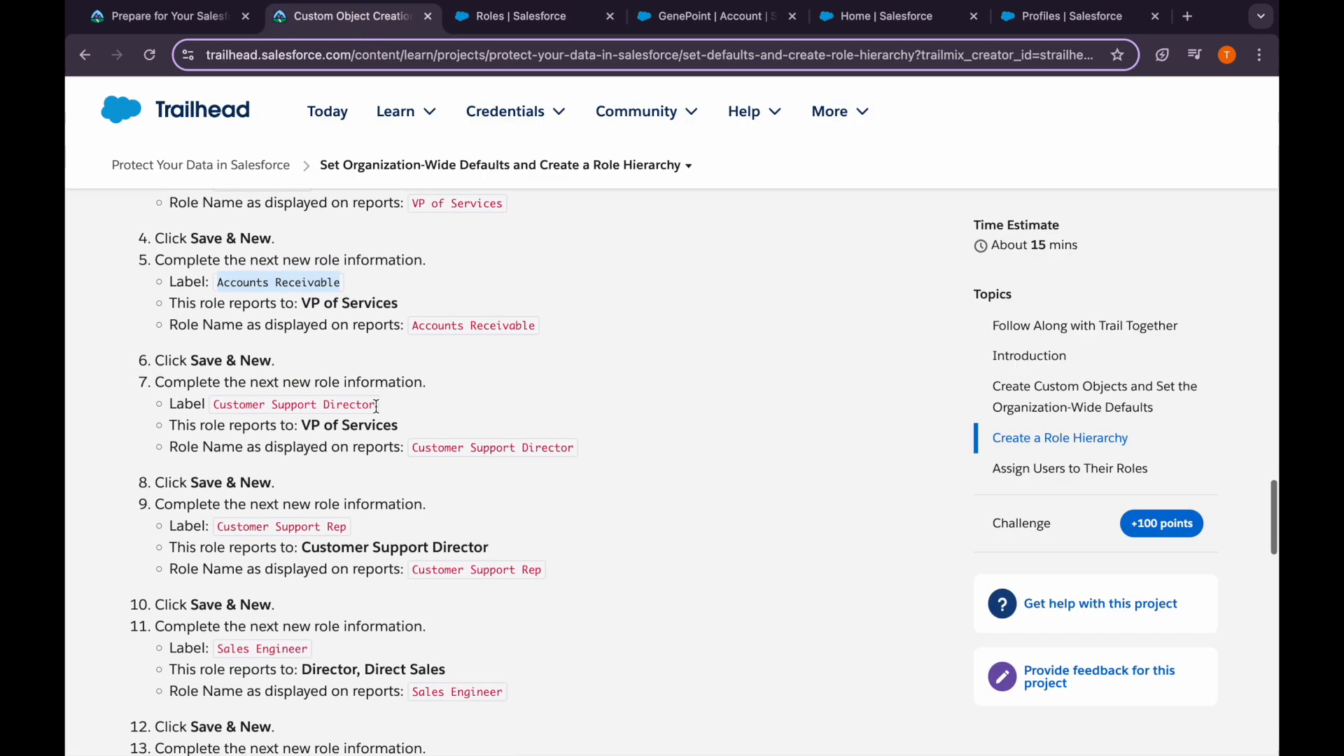
pyautogui.moveTo(303, 285); pyautogui.dragTo(399, 286)
pyautogui.click(399, 288)
pyautogui.moveTo(215, 387); pyautogui.dragTo(410, 393)
pyautogui.hotkey('ctrl', 'c')
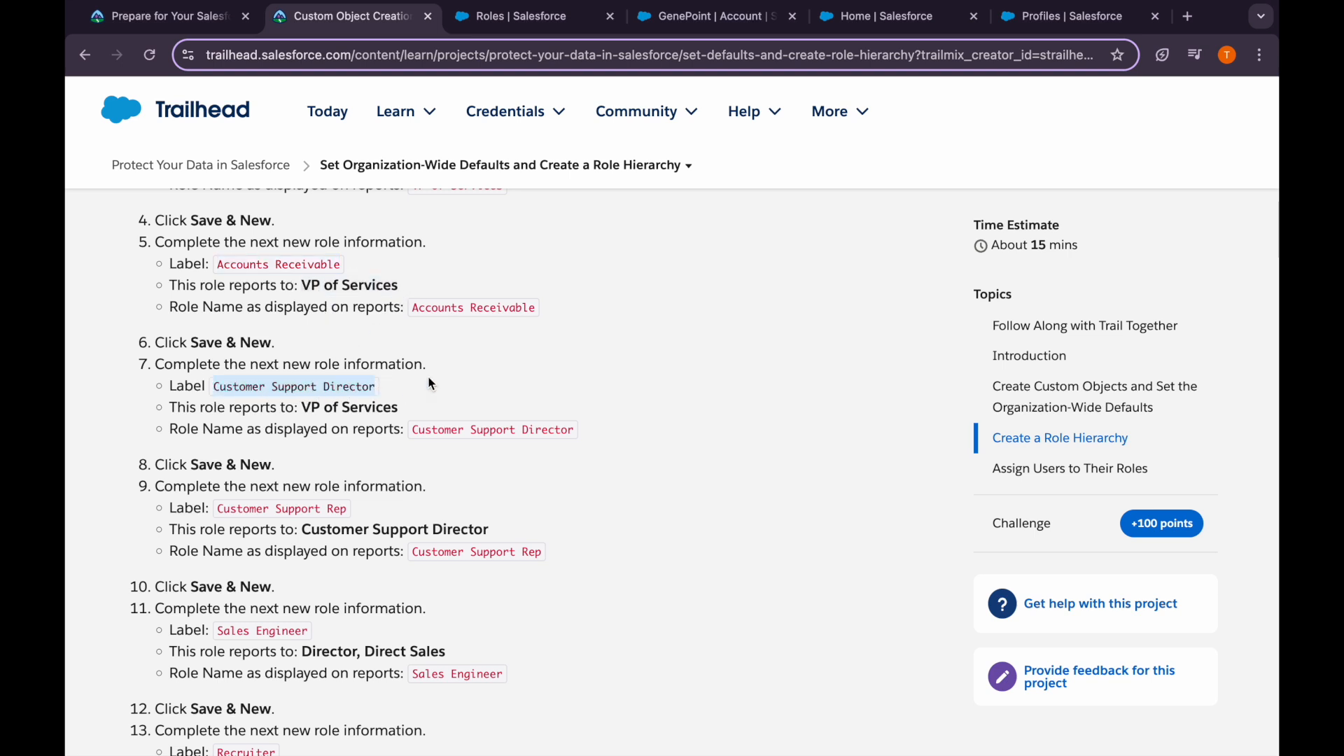
pyautogui.click(553, 18)
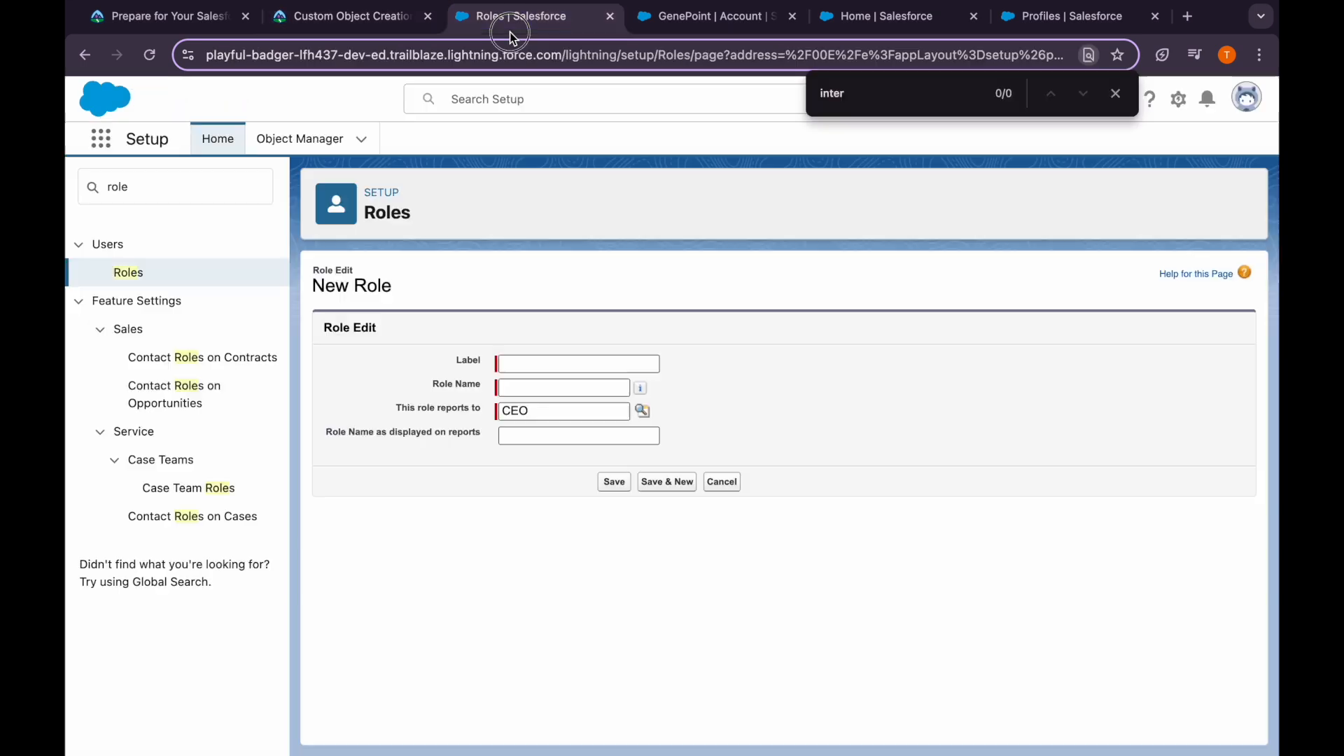
pyautogui.click(523, 363)
pyautogui.hotkey('ctrl', 'v')
# Make Customer Support Director report to VP of Services, set its report name, and Save & New
pyautogui.click(534, 385)
pyautogui.click(550, 412)
pyautogui.click(642, 411)
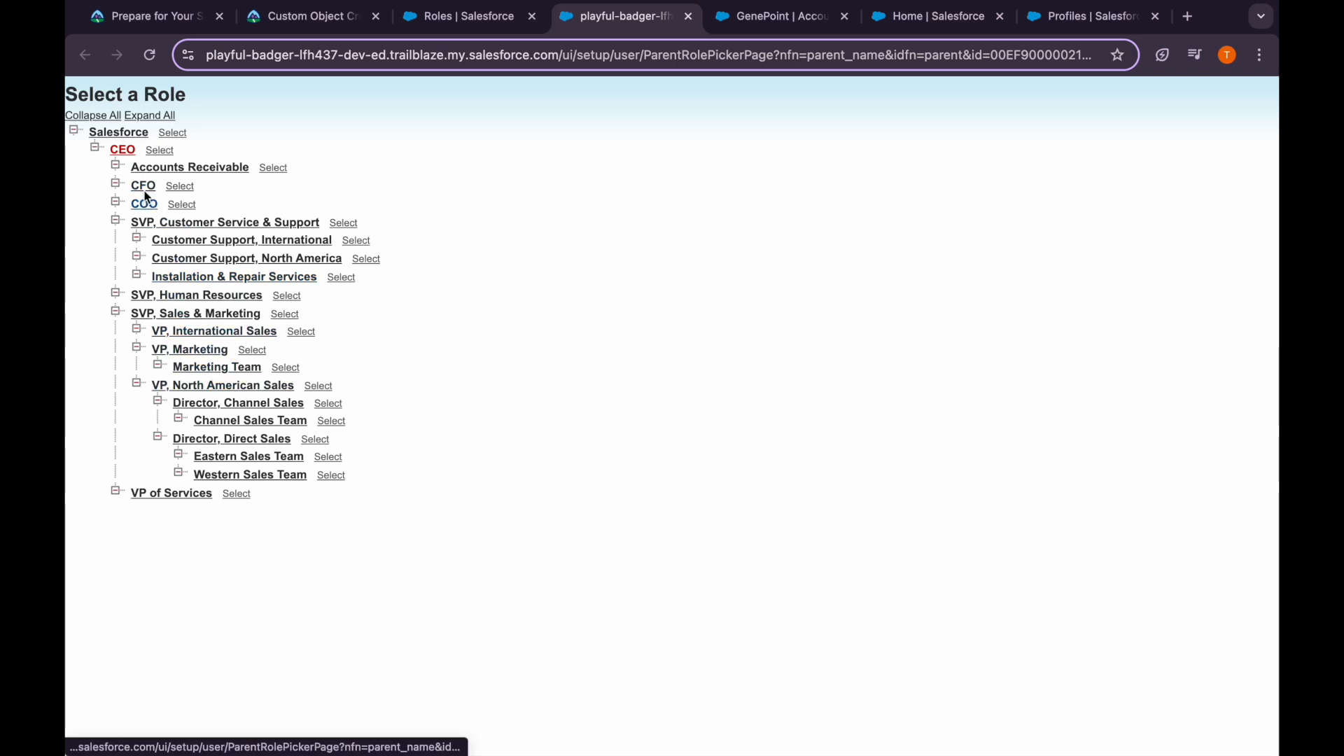
pyautogui.click(116, 184)
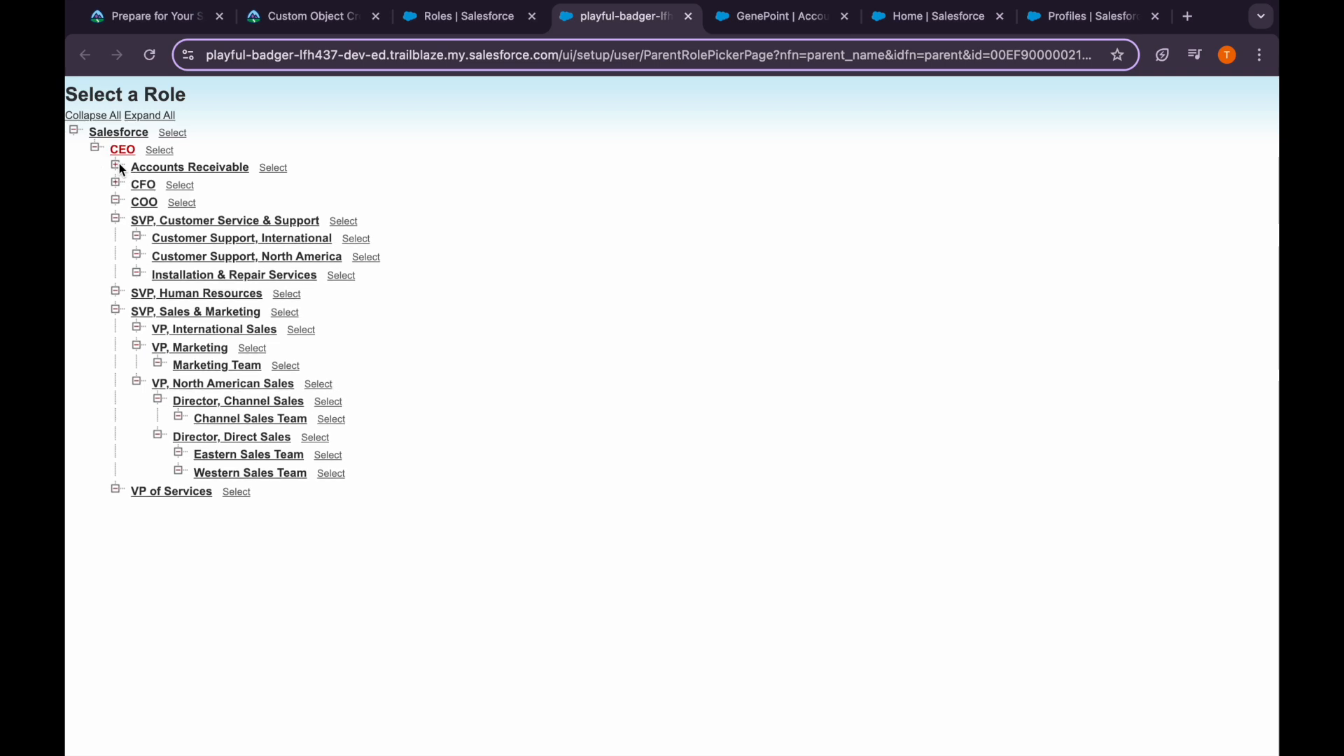
pyautogui.click(149, 493)
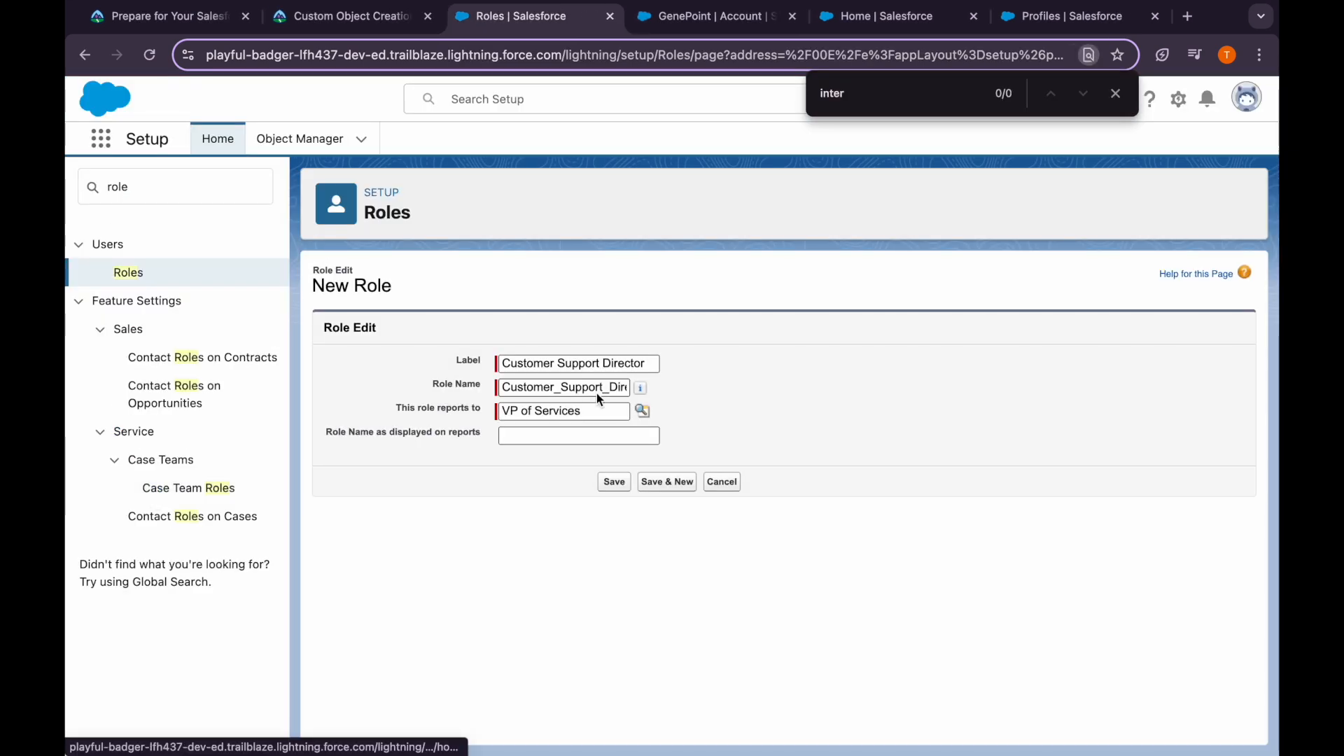
pyautogui.click(579, 436)
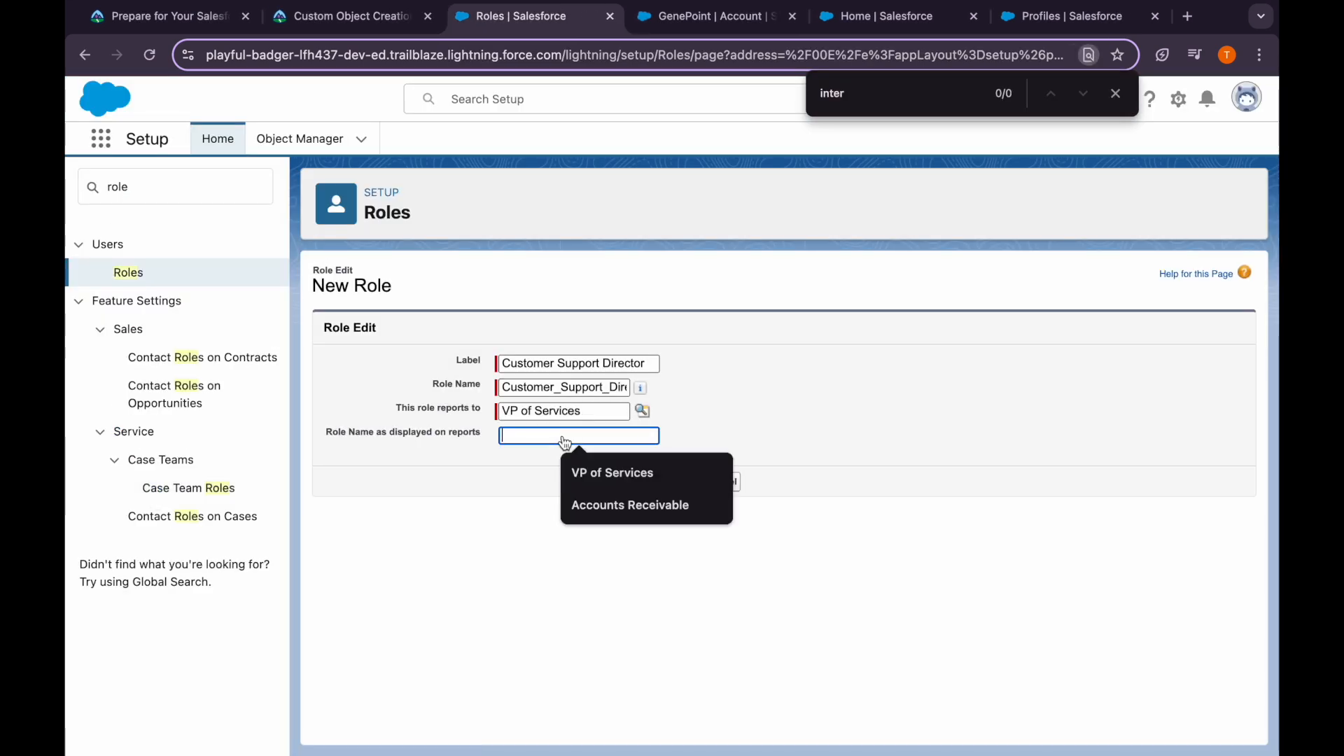
pyautogui.hotkey('ctrl', 'v')
pyautogui.click(642, 482)
# Copy the 'Customer Support Rep' label from Trailhead for the next role
pyautogui.click(317, 19)
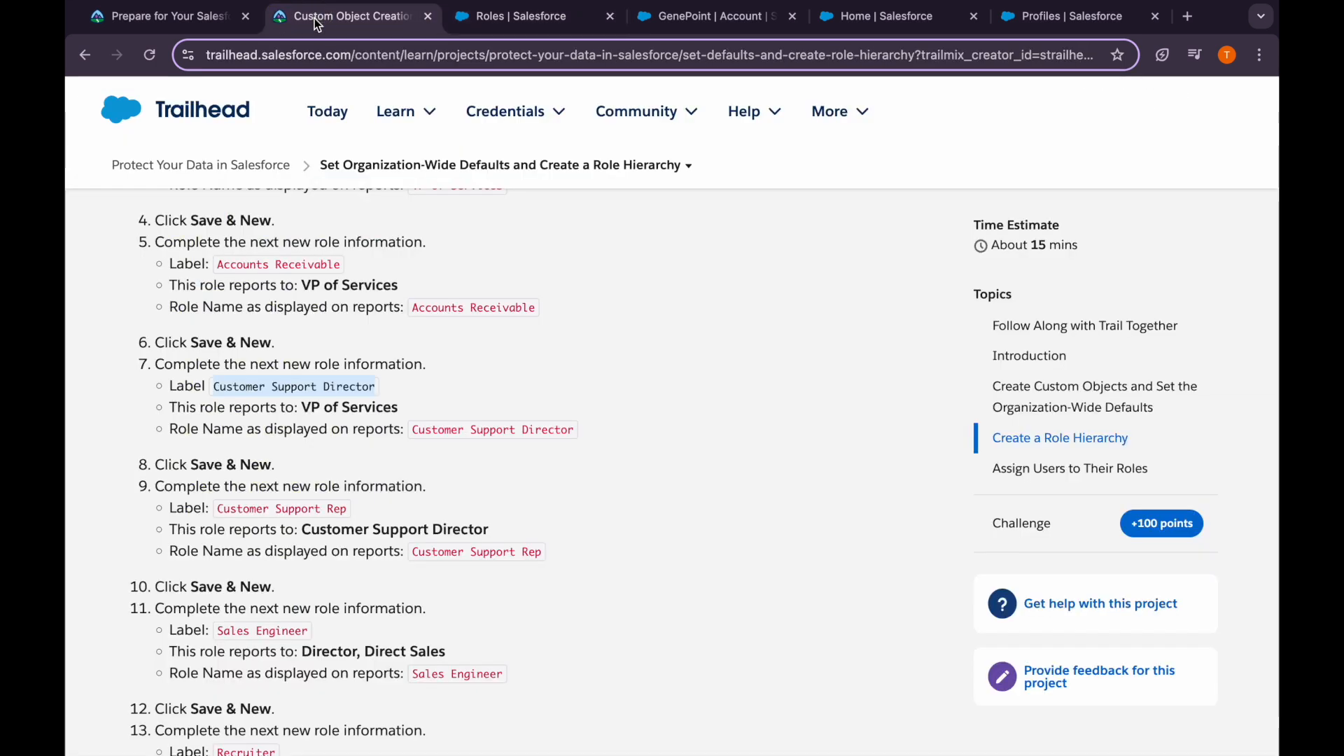
pyautogui.scroll(-2, 381, 490)
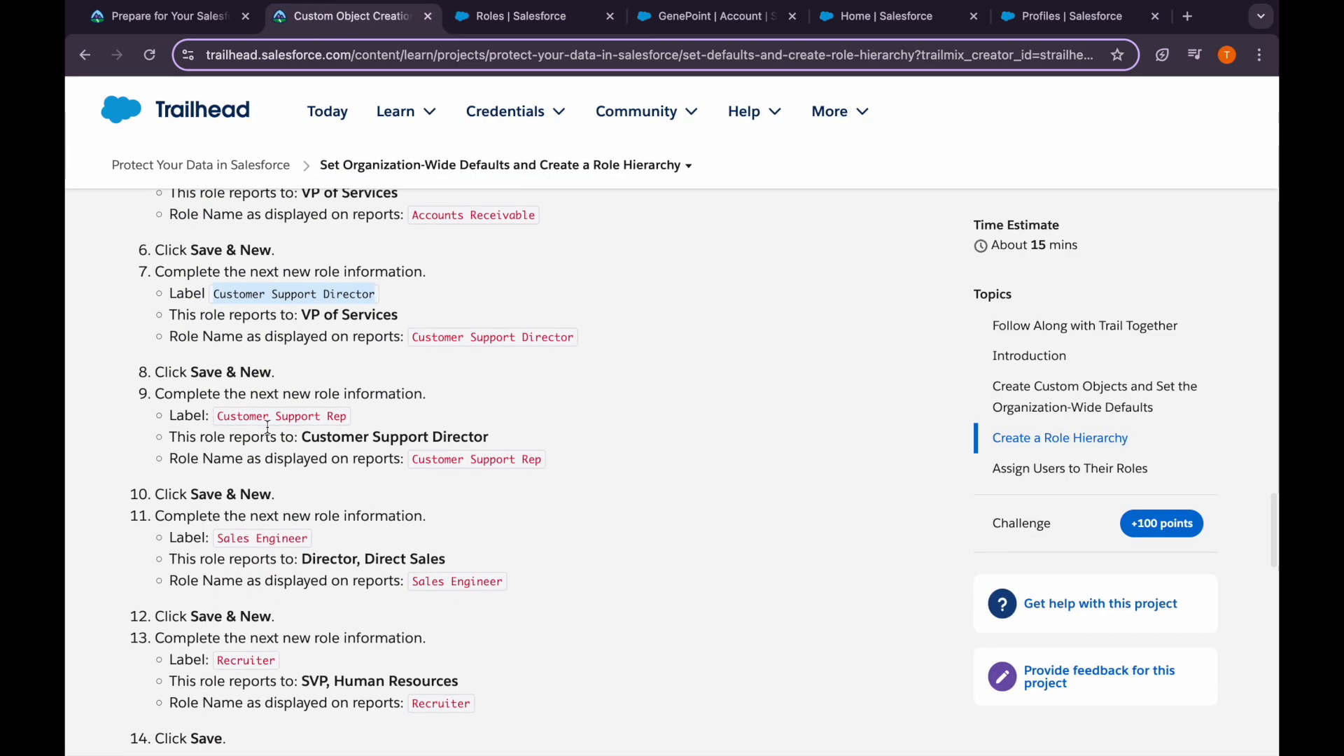
pyautogui.moveTo(222, 420); pyautogui.dragTo(350, 427)
pyautogui.hotkey('ctrl', 'c')
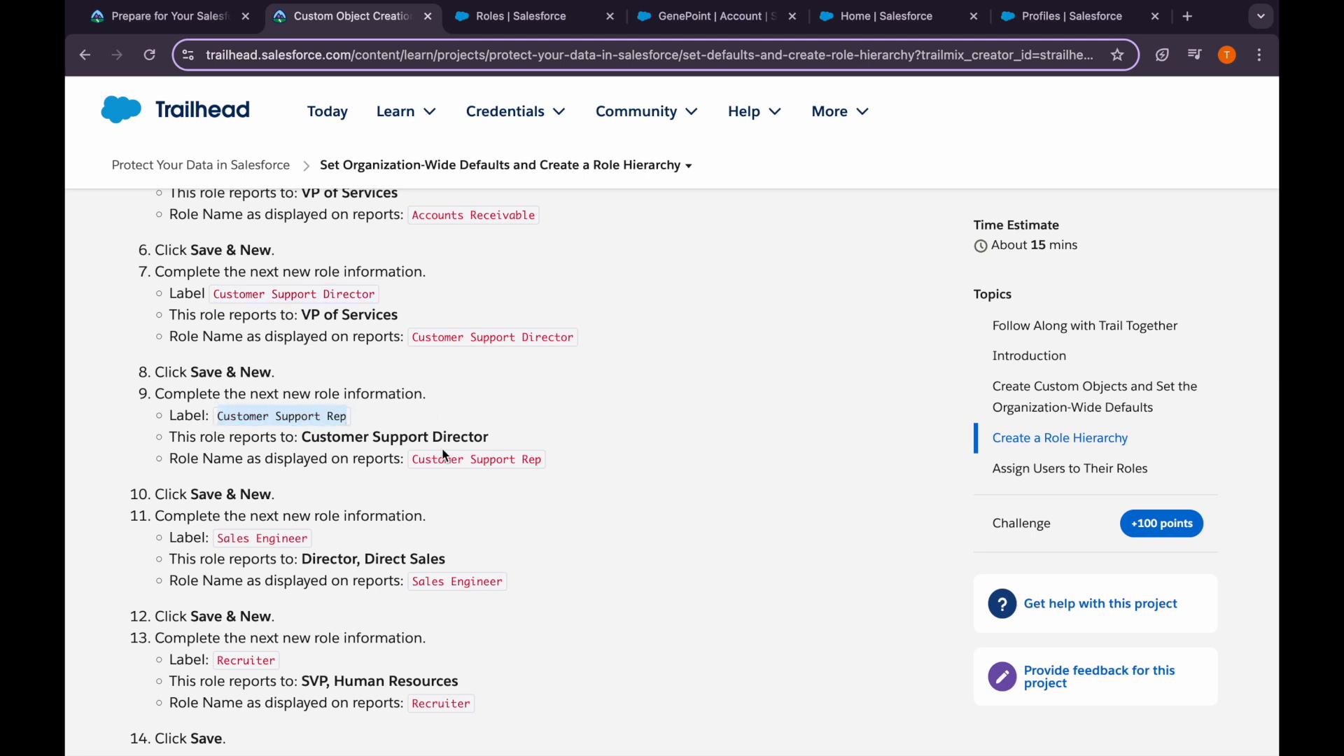
pyautogui.click(529, 17)
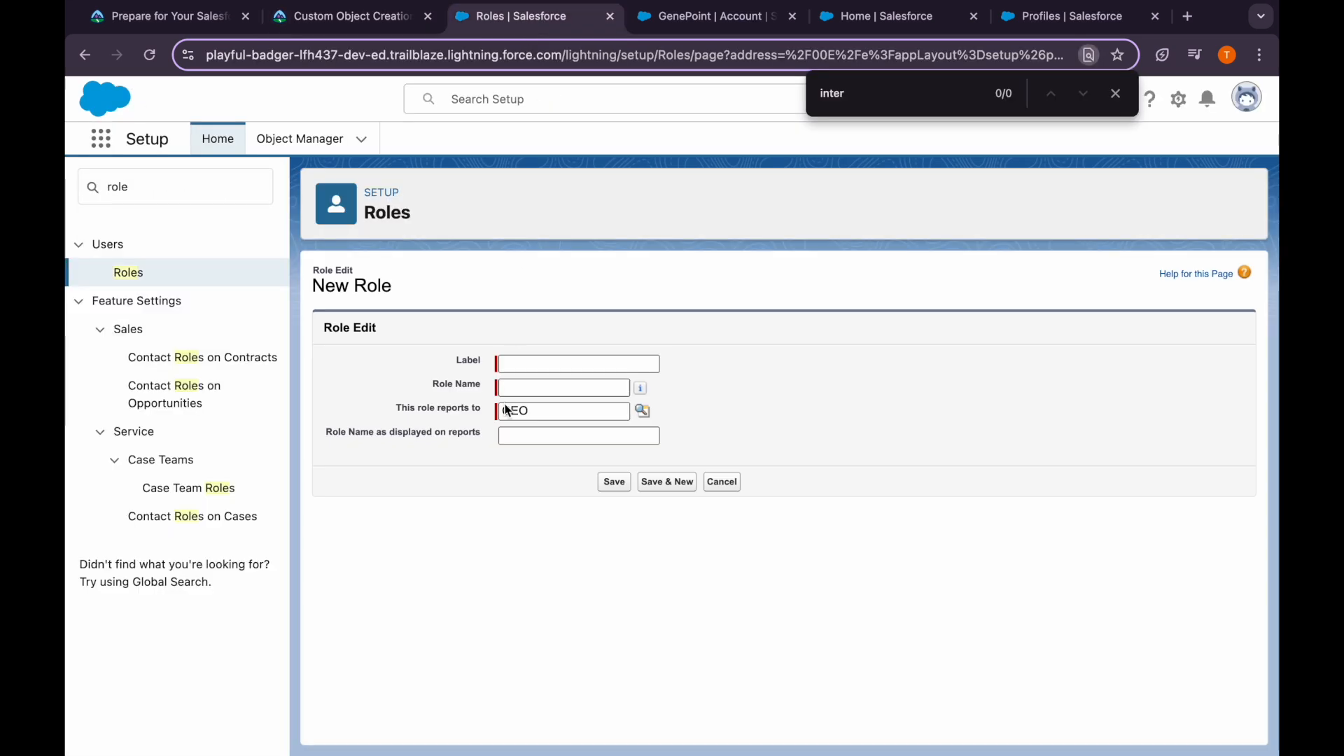
# Create a Customer Support Rep role reporting to Customer Support Director, then Save & New
pyautogui.click(544, 364)
pyautogui.hotkey('ctrl', 'v')
pyautogui.click(541, 388)
pyautogui.click(643, 411)
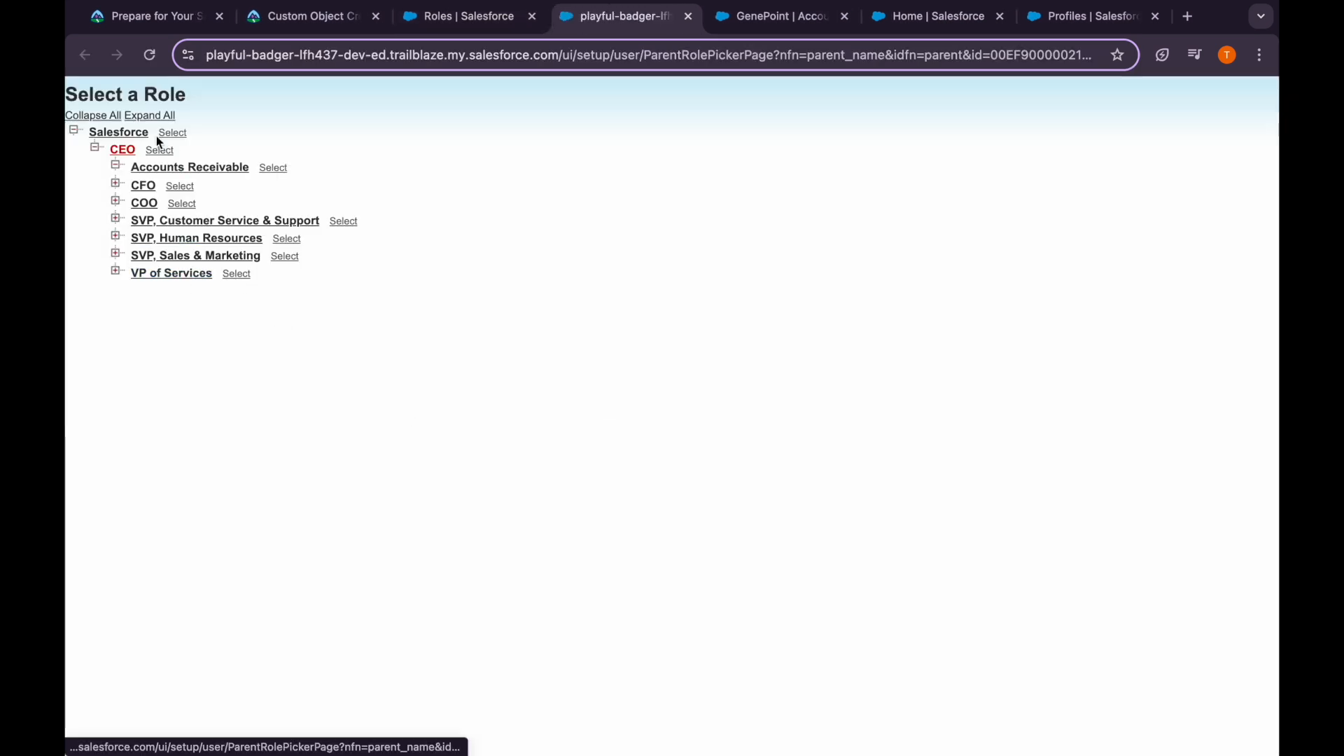
pyautogui.click(170, 119)
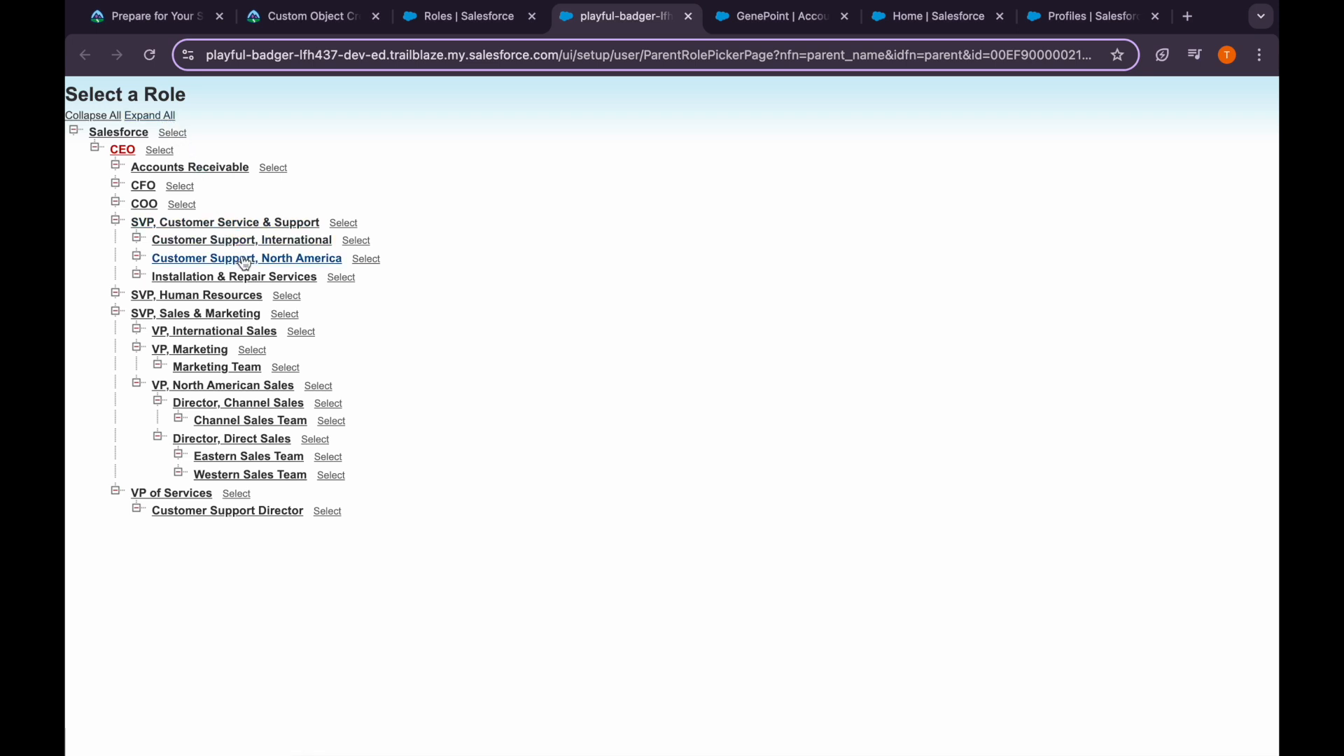
pyautogui.click(241, 510)
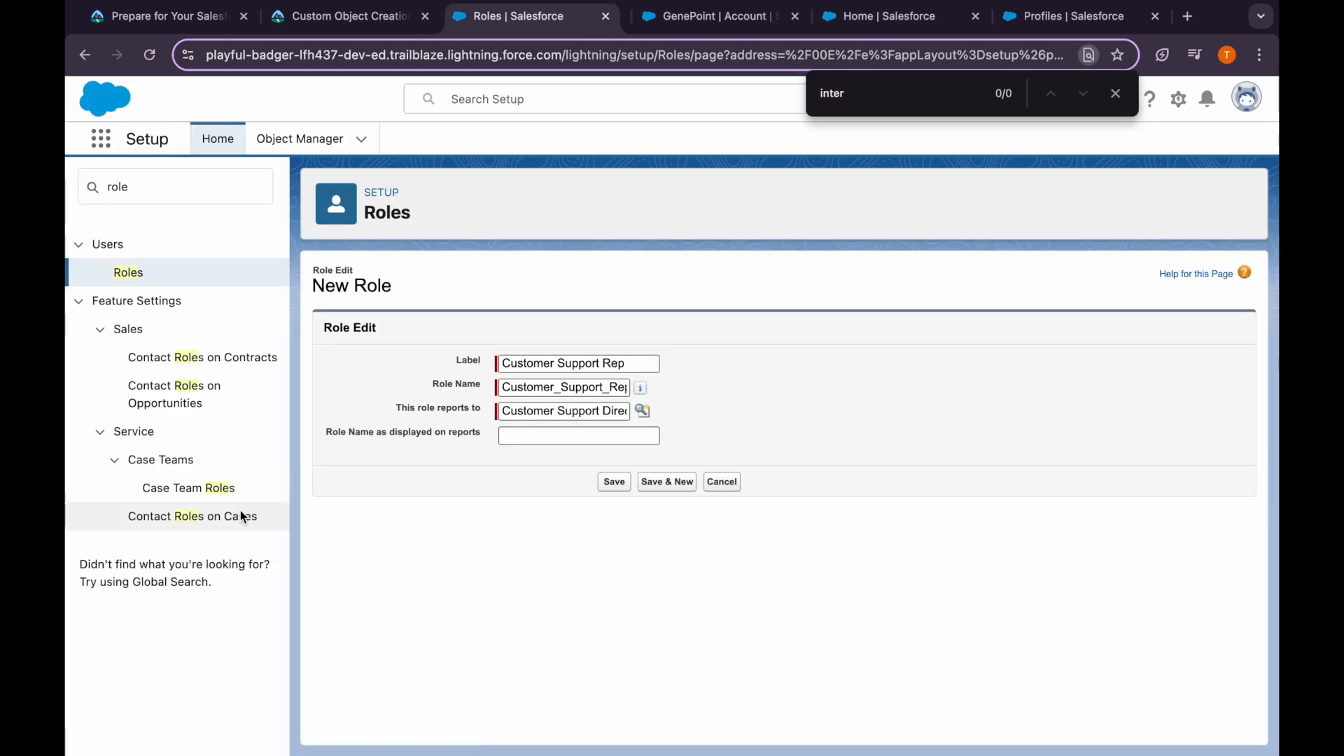
pyautogui.click(507, 432)
pyautogui.press('super+v')
pyautogui.click(662, 482)
# Create a Sales Engineer role reporting to Director, Direct Sales, then Save & New
pyautogui.click(313, 12)
pyautogui.scroll(-2, 280, 392)
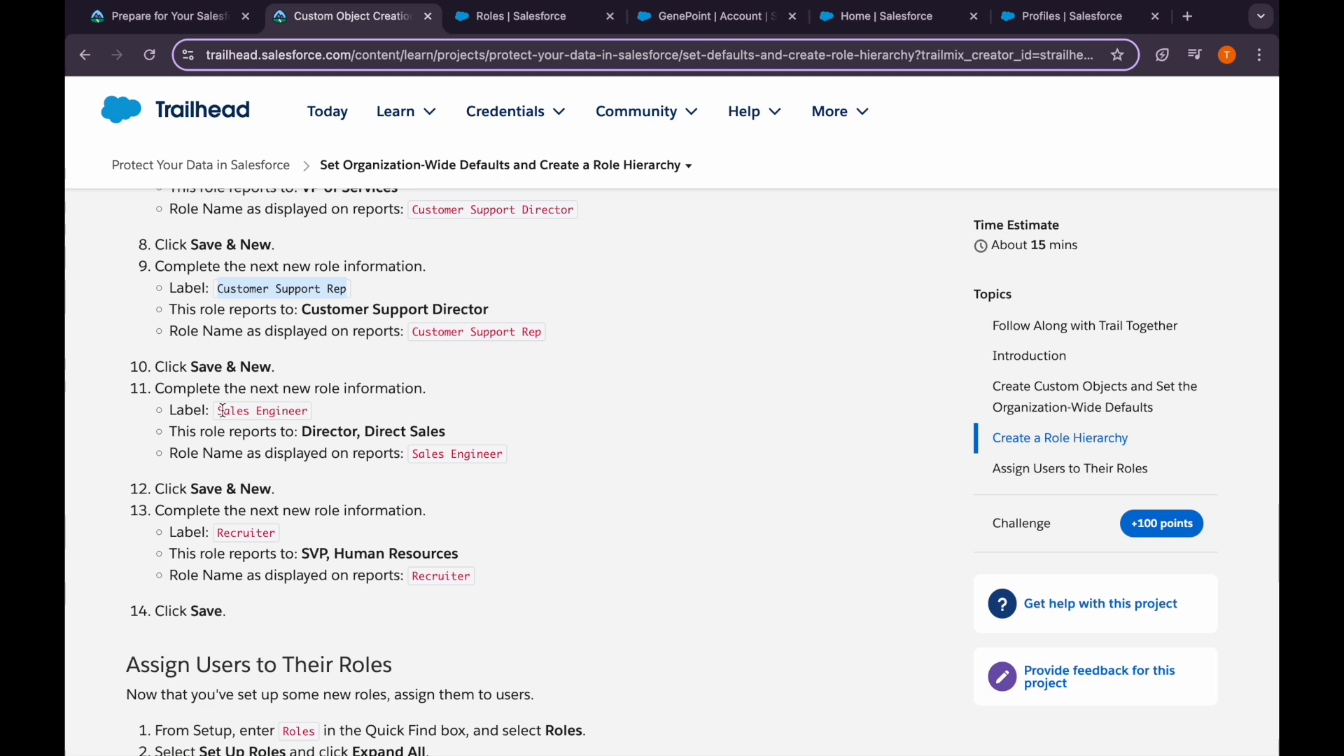
pyautogui.click(270, 410)
pyautogui.press('super+c')
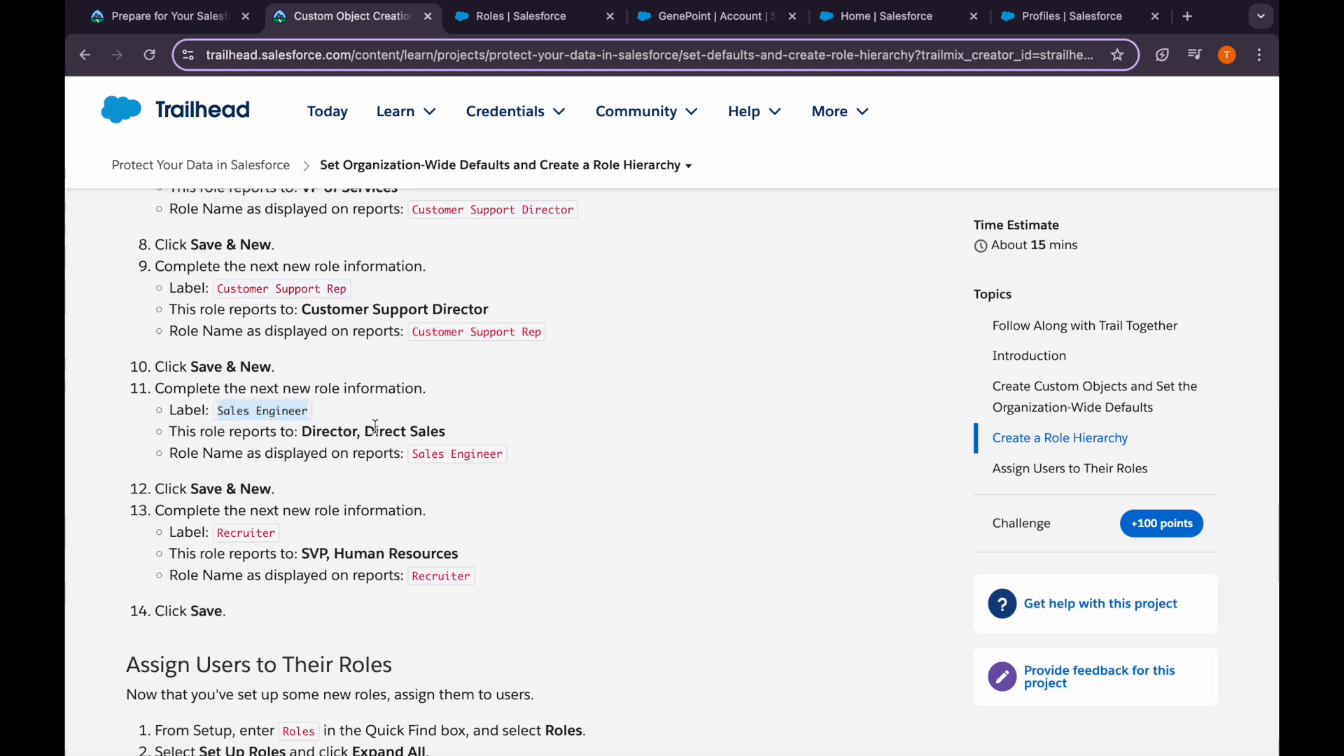
pyautogui.click(518, 16)
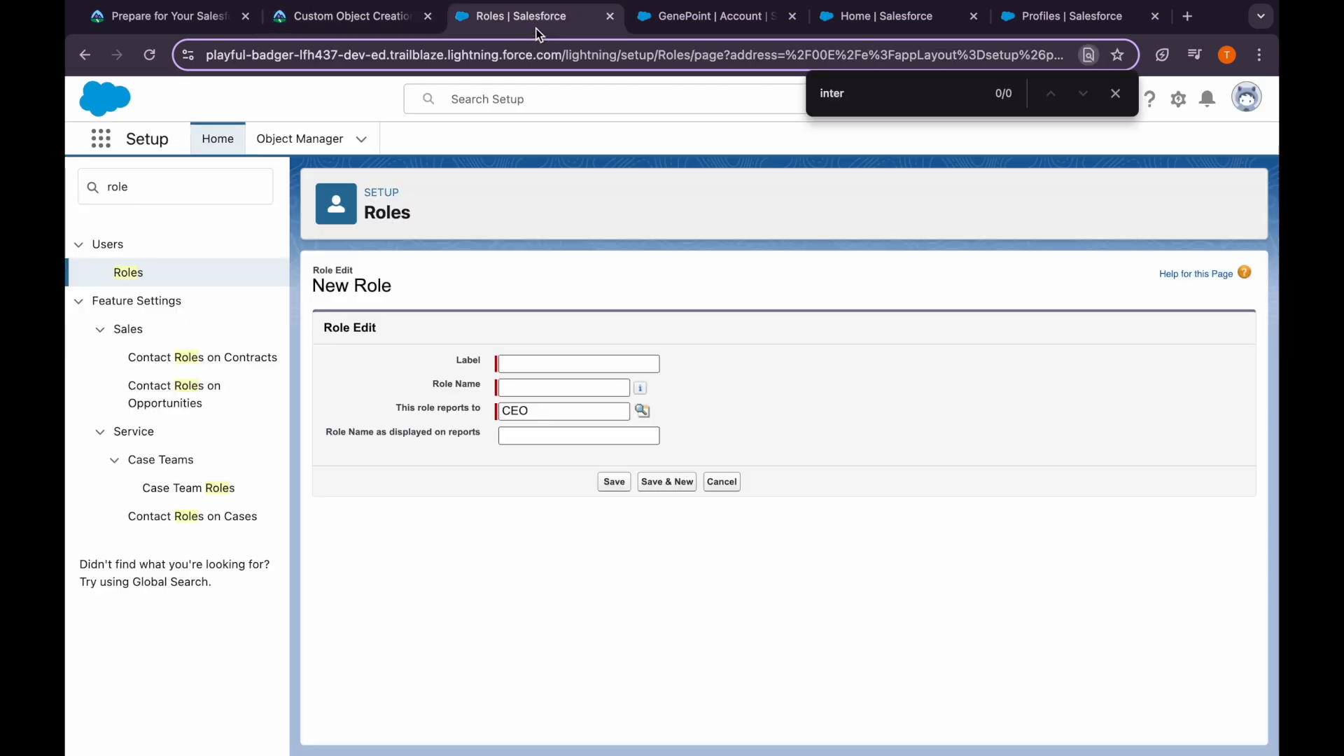
pyautogui.click(531, 360)
pyautogui.press('super+v')
pyautogui.click(542, 388)
pyautogui.click(643, 411)
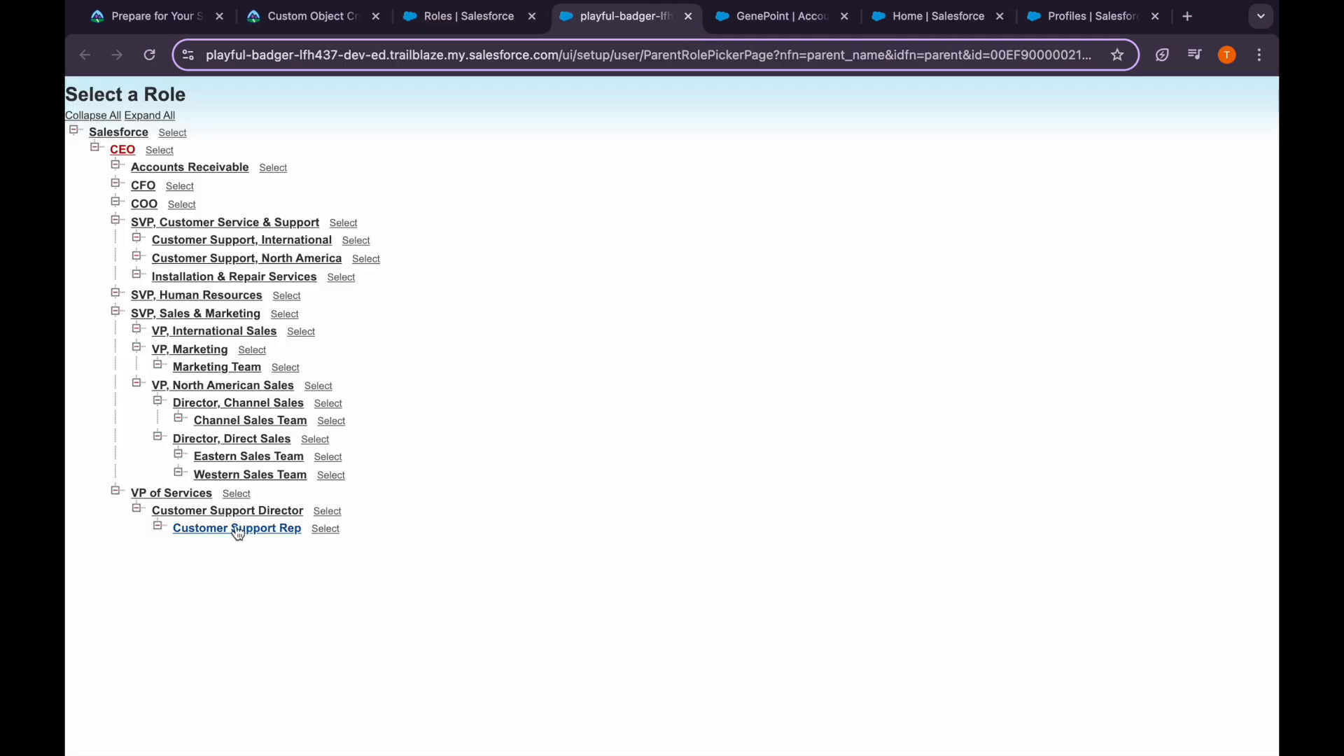
pyautogui.click(245, 440)
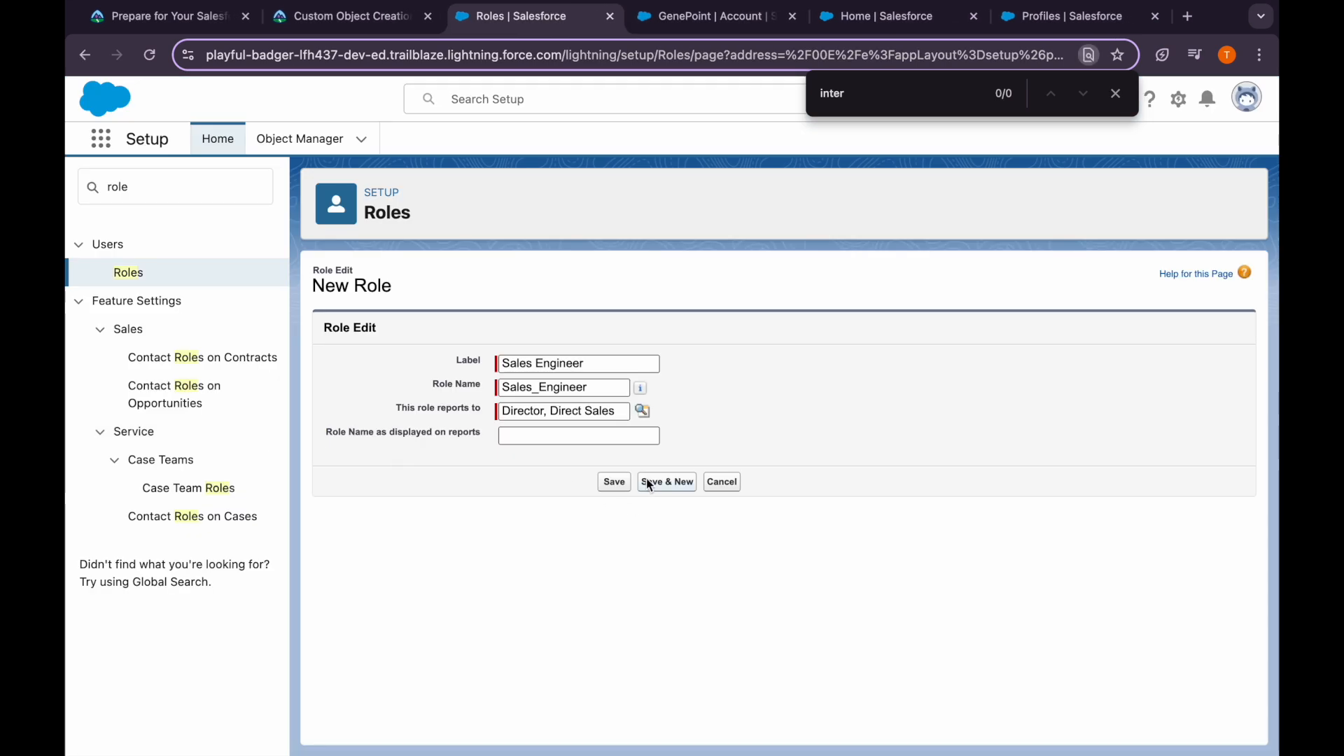
pyautogui.click(549, 433)
pyautogui.press('super+v')
pyautogui.click(669, 481)
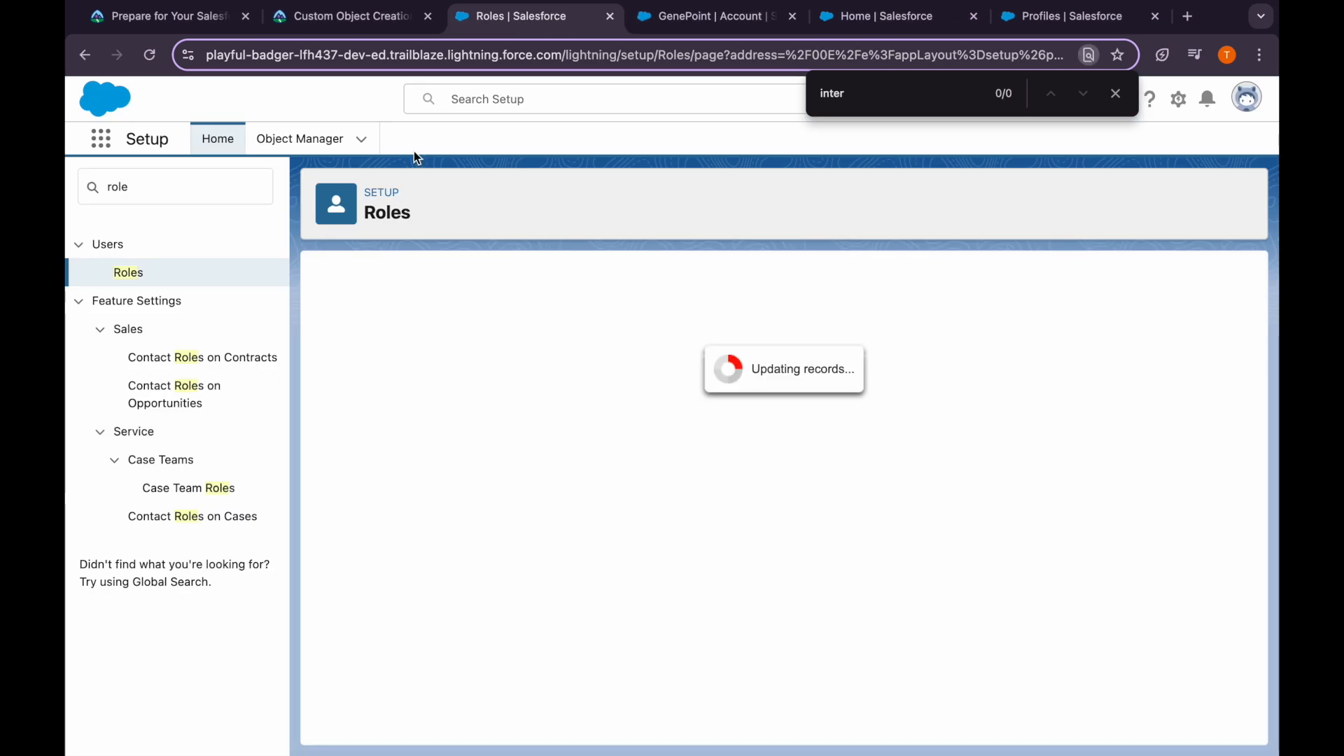
# Copy the 'Recruiter' label from Trailhead into the new role's label field
pyautogui.click(354, 25)
pyautogui.scroll(-2, 353, 500)
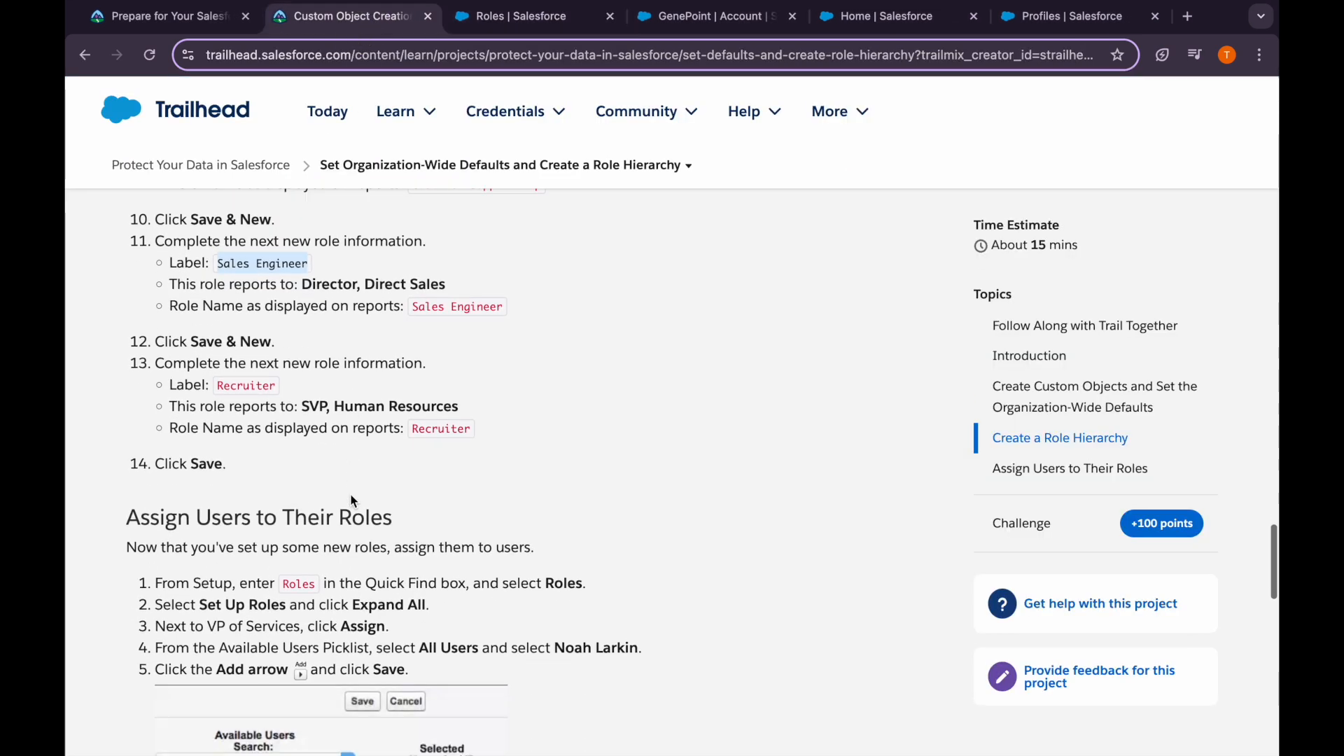
pyautogui.click(244, 387)
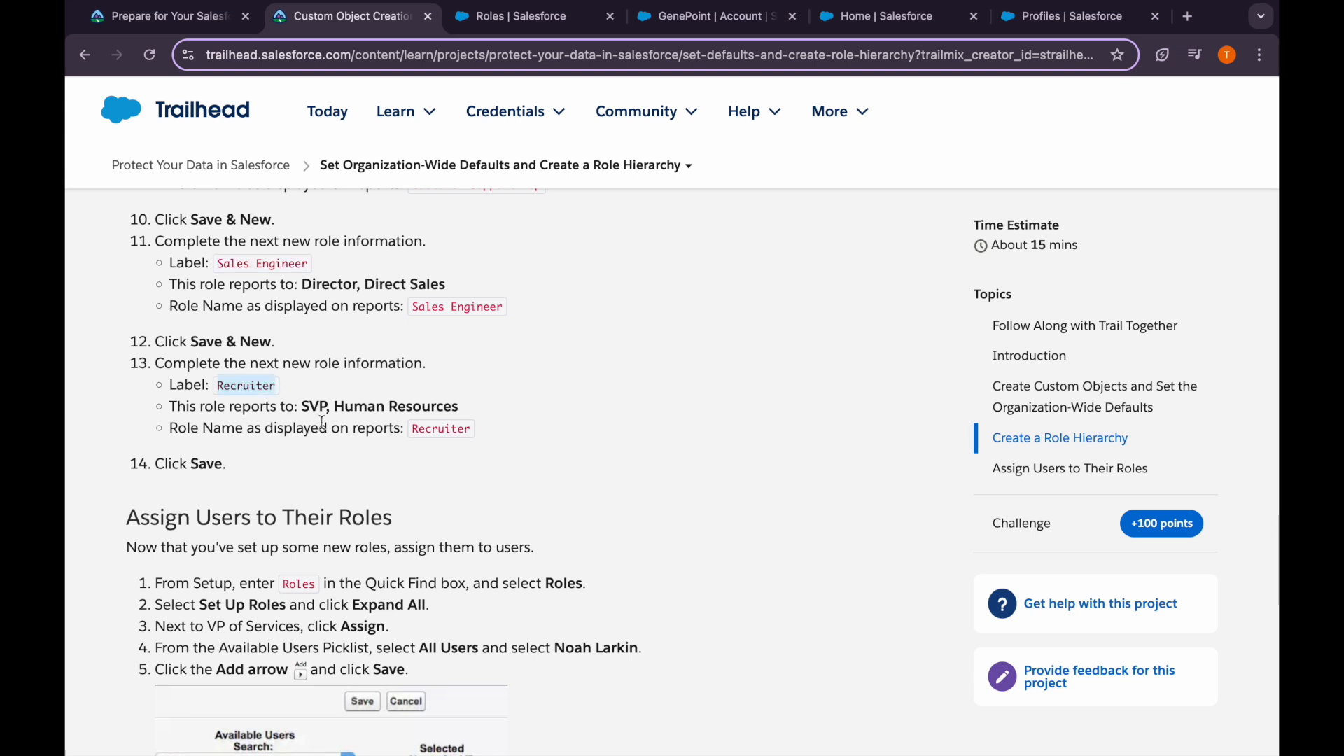
pyautogui.click(527, 20)
pyautogui.click(540, 364)
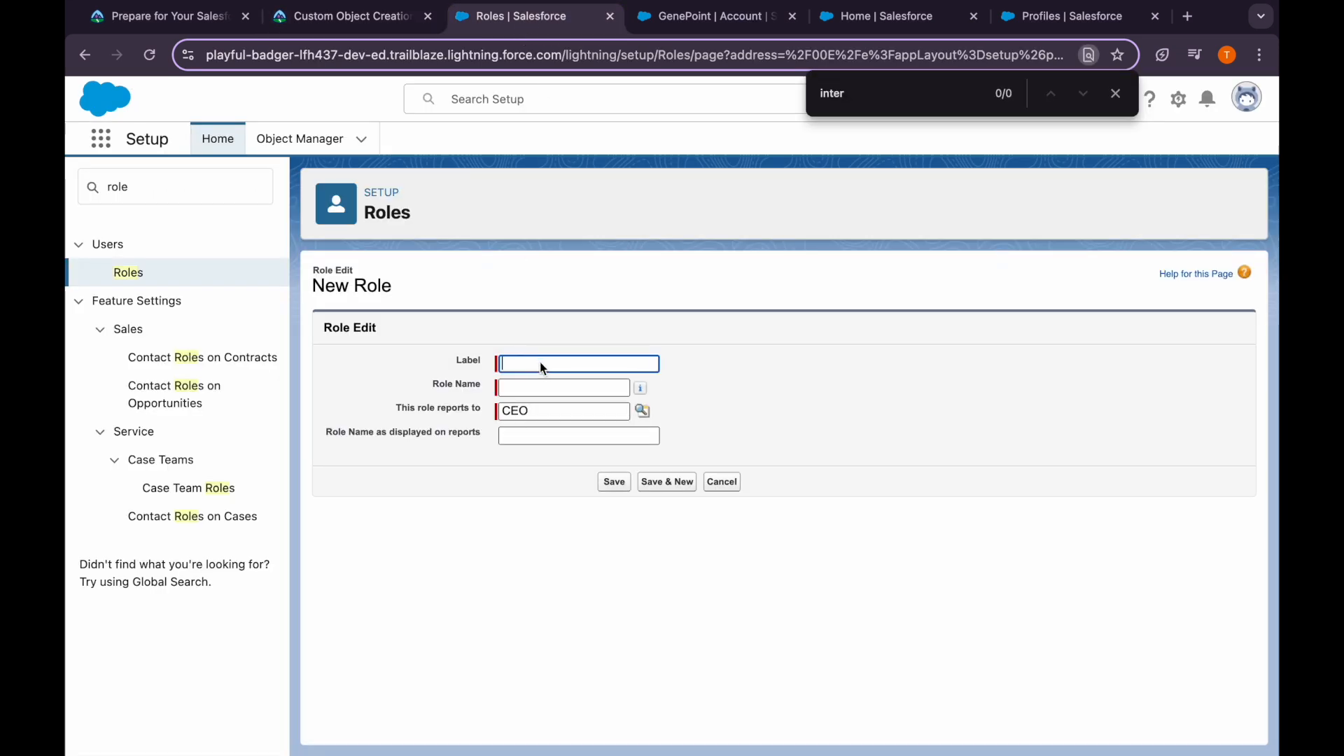
pyautogui.hotkey('ctrl', 'v')
pyautogui.press('Tab')
# Have the role report to SVP, Human Resources, add its report name, and save
pyautogui.click(642, 411)
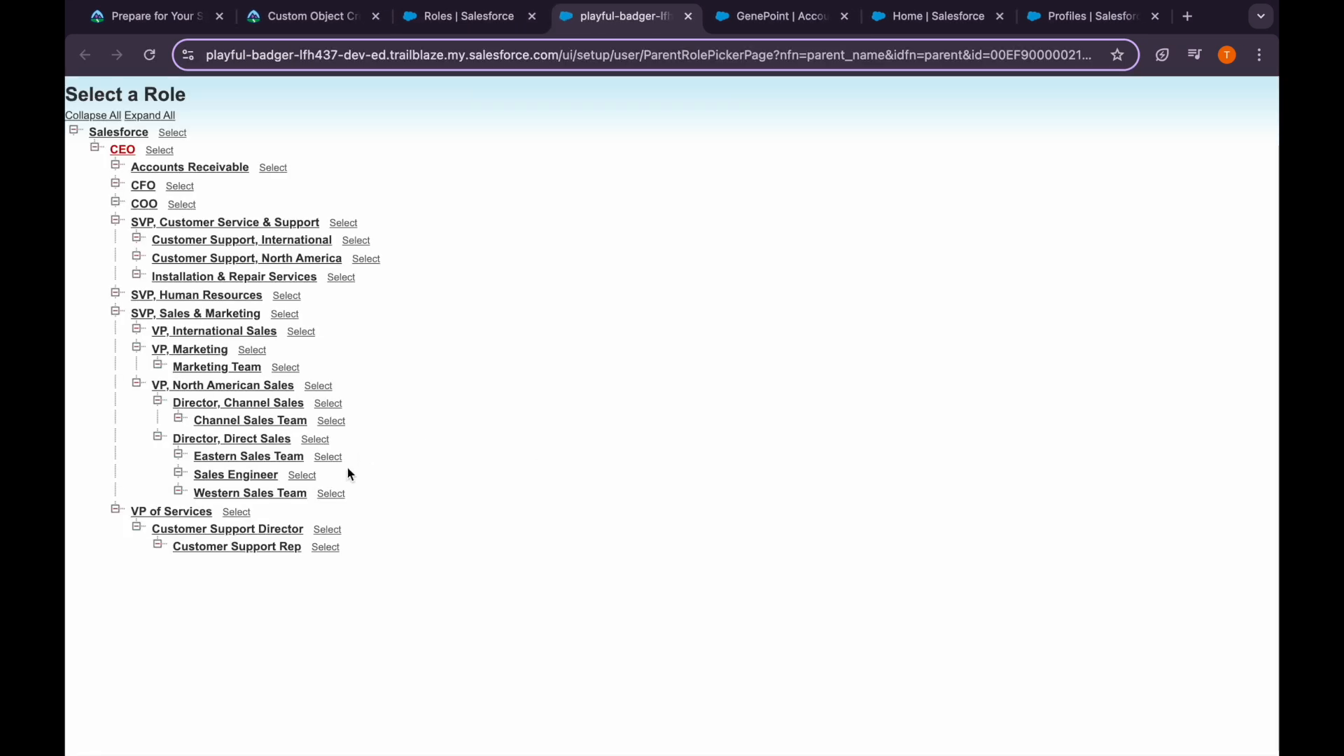
pyautogui.click(198, 296)
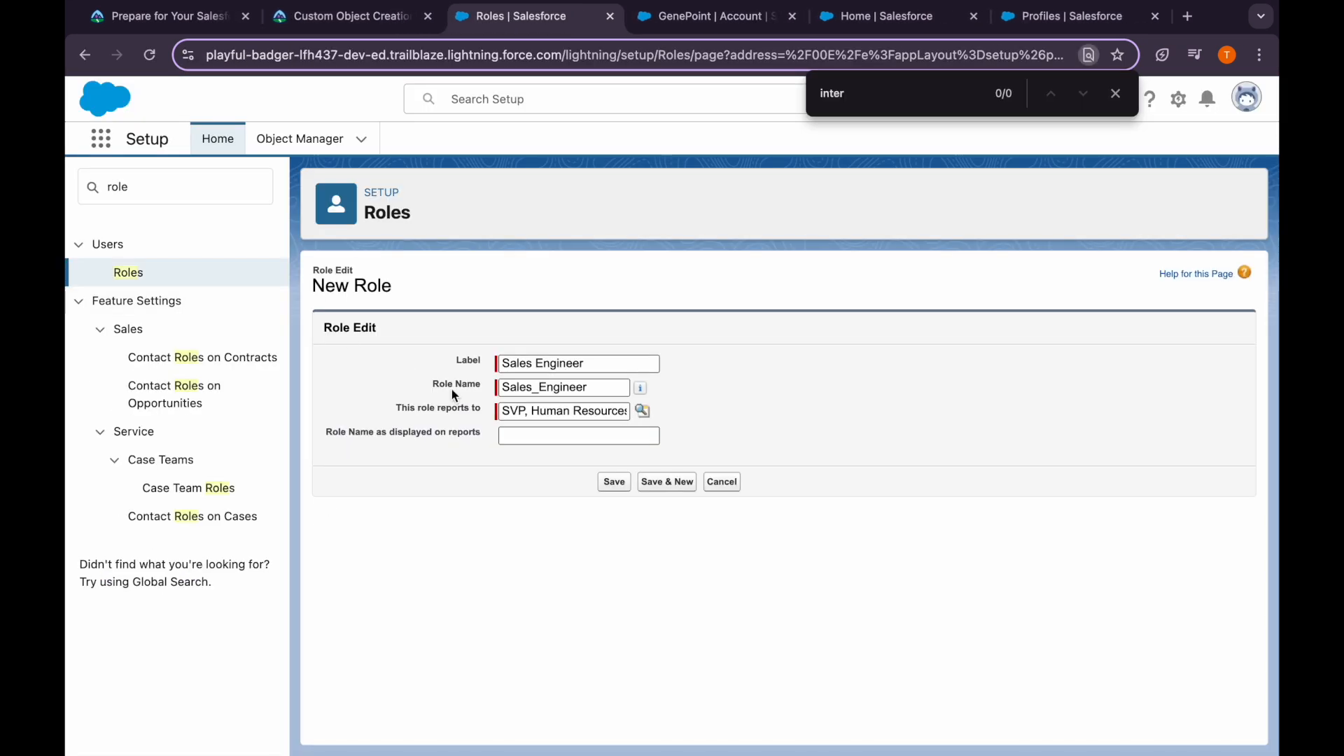
pyautogui.click(675, 483)
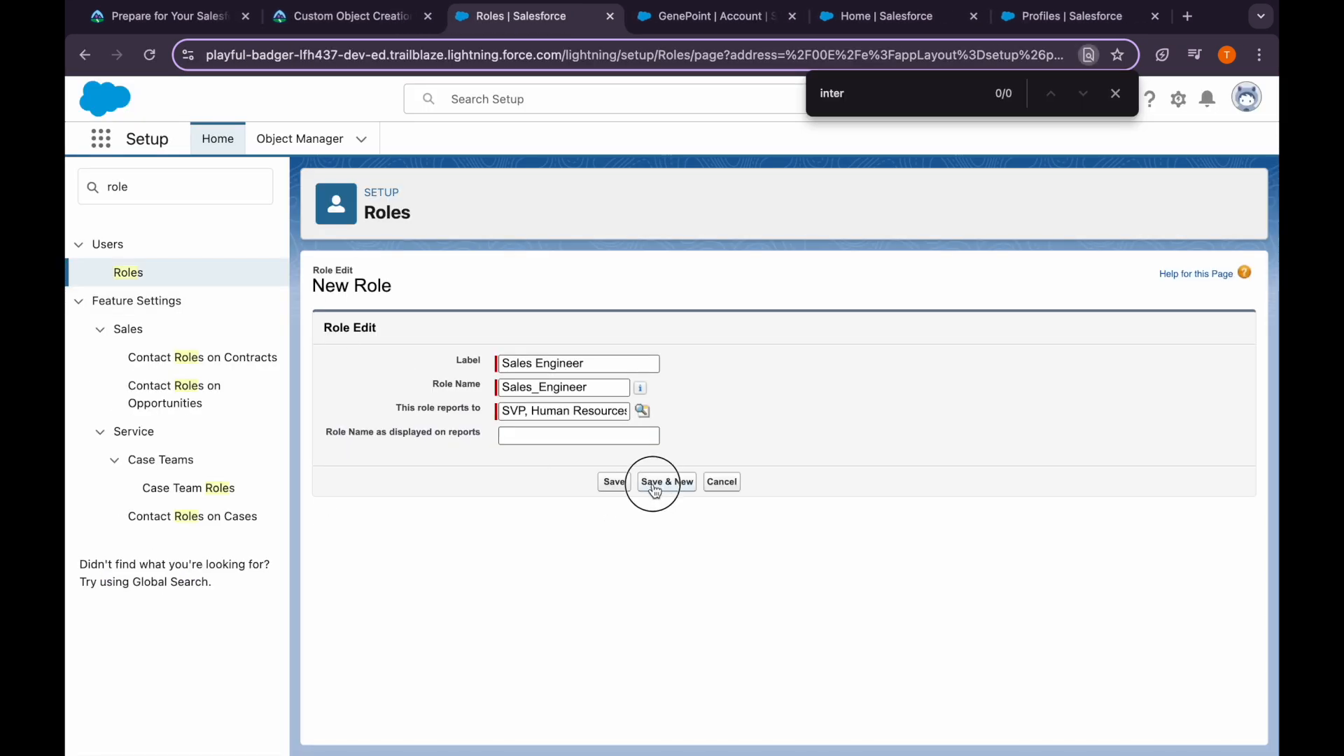
pyautogui.click(528, 435)
pyautogui.press('super+v')
pyautogui.click(615, 478)
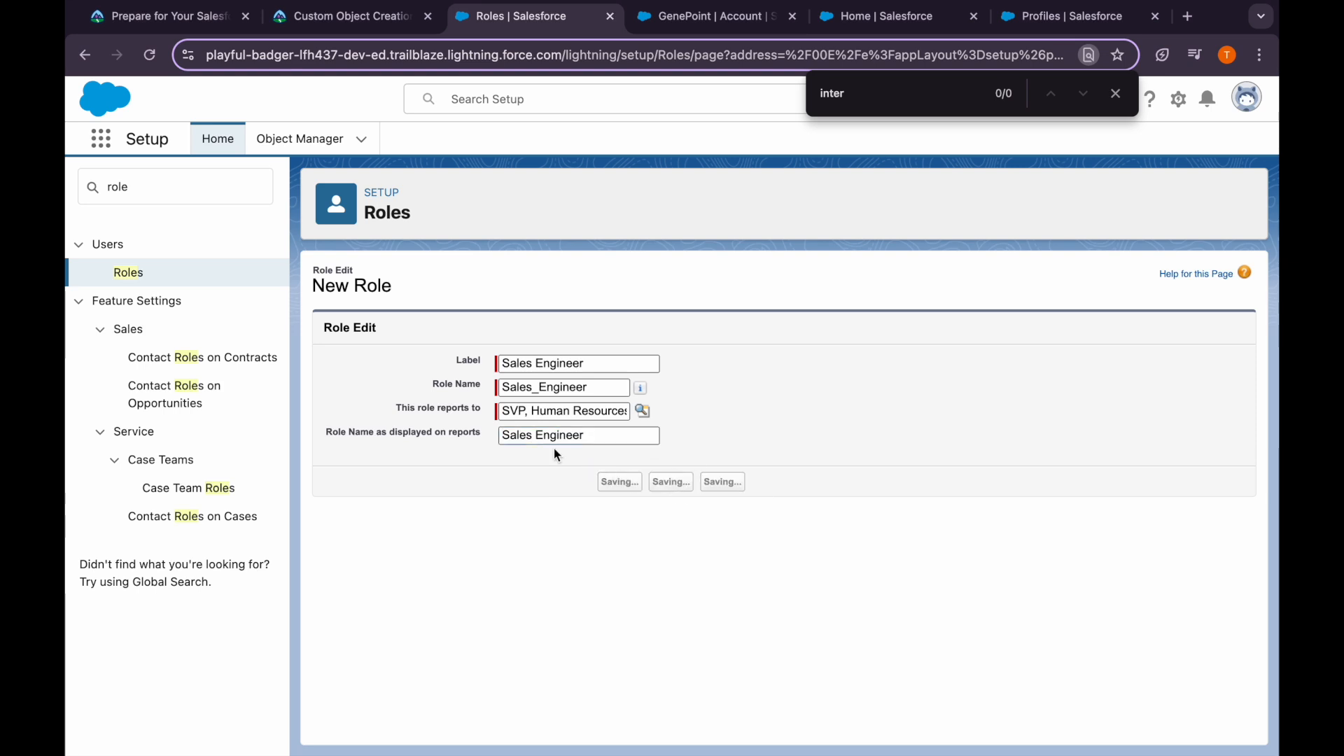
# Cancel the duplicate role after the save error and reopen the role hierarchy
pyautogui.click(350, 26)
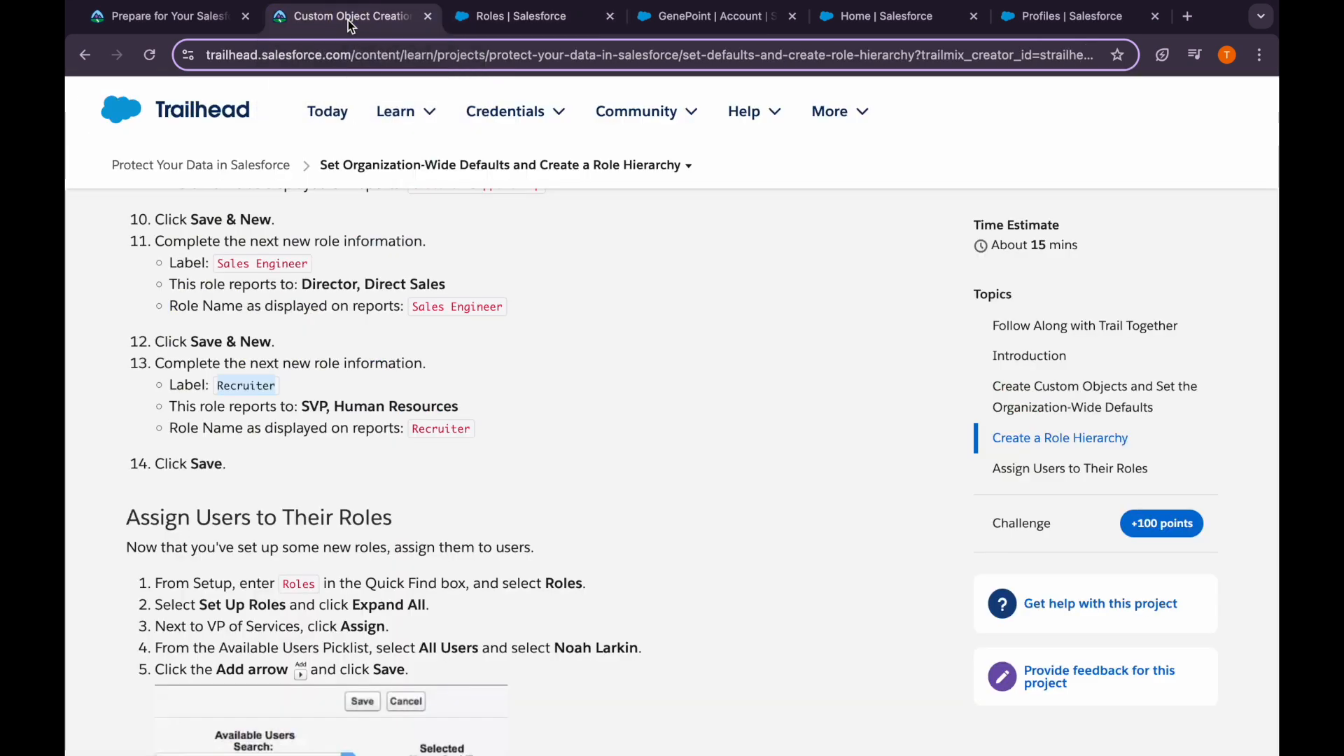
pyautogui.click(514, 19)
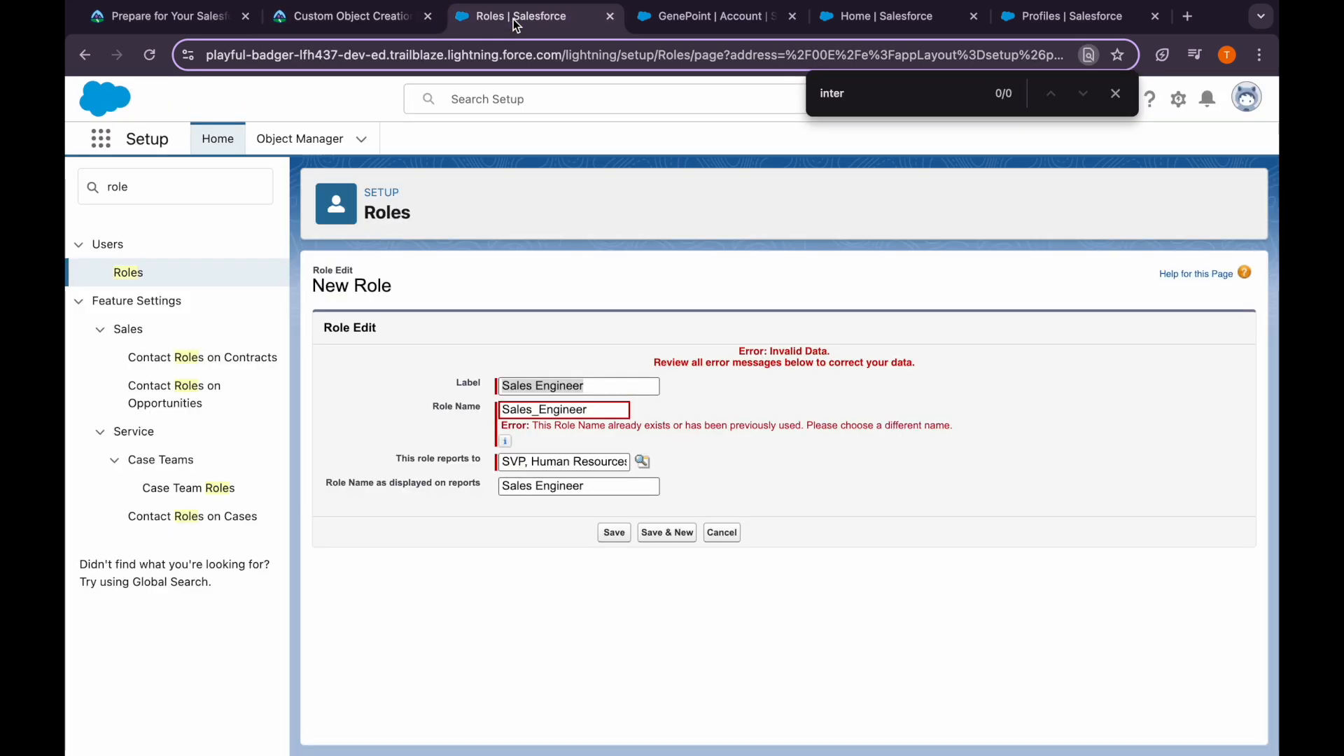
pyautogui.click(717, 538)
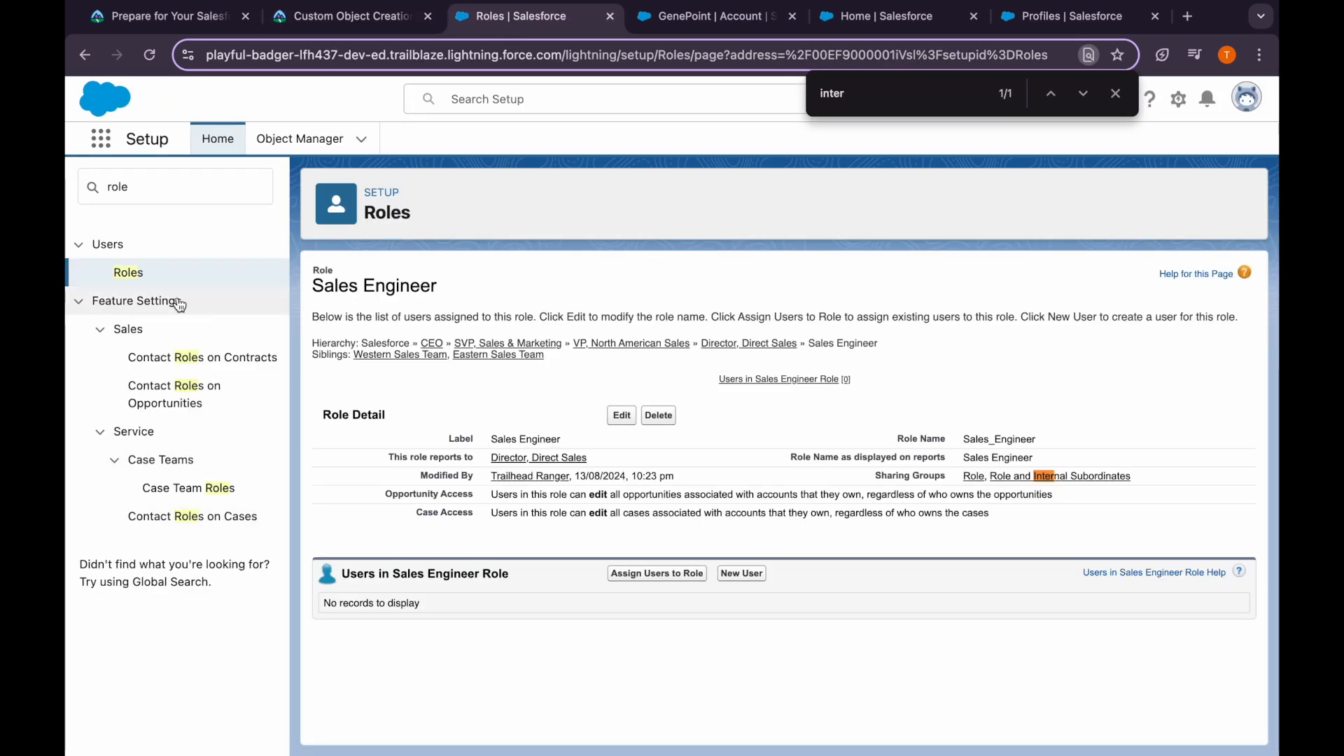
pyautogui.click(141, 281)
pyautogui.click(784, 634)
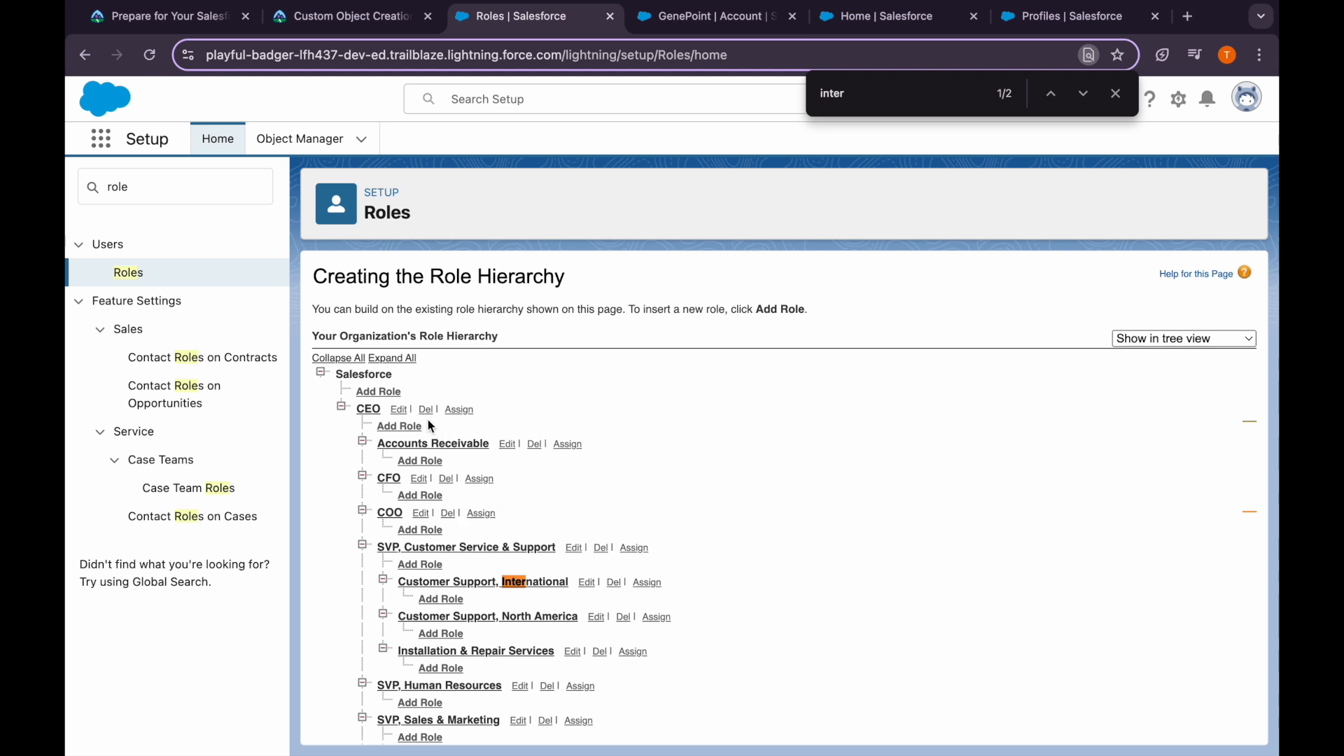
pyautogui.scroll(-5, 434, 536)
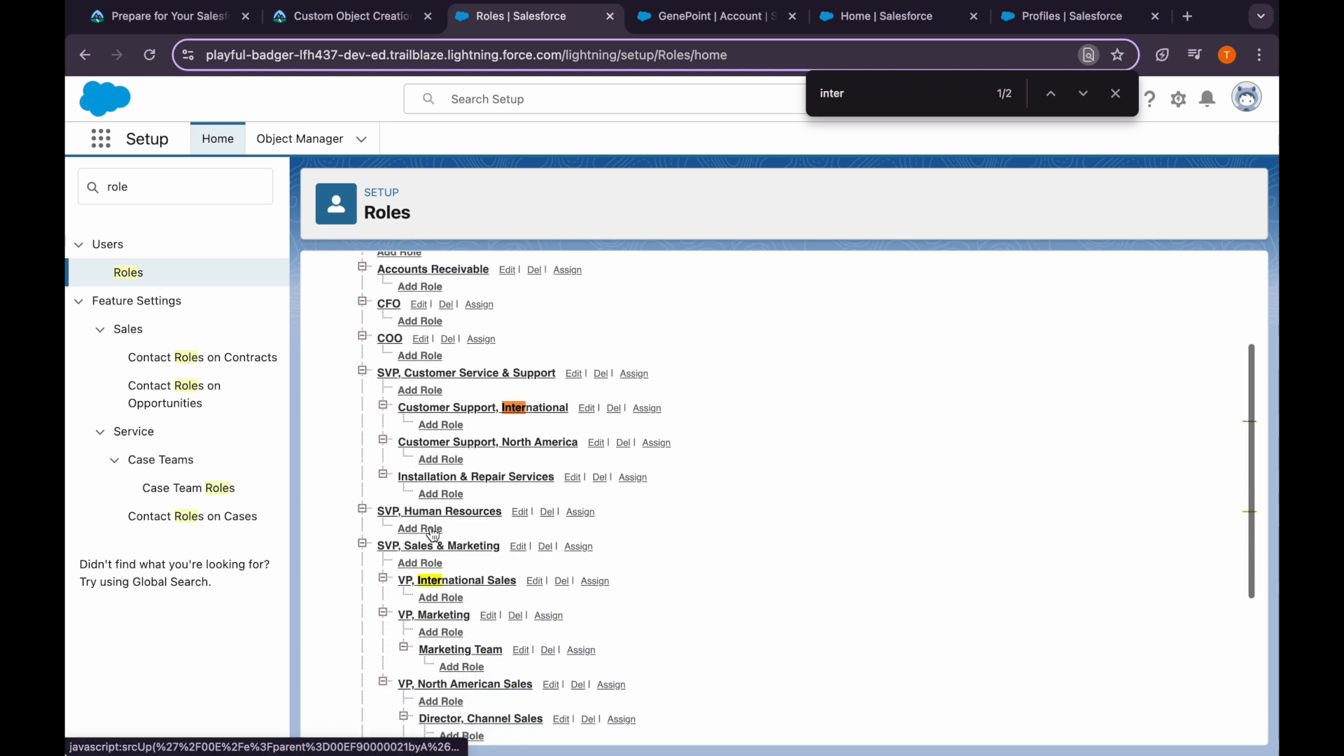
pyautogui.scroll(-1, 433, 536)
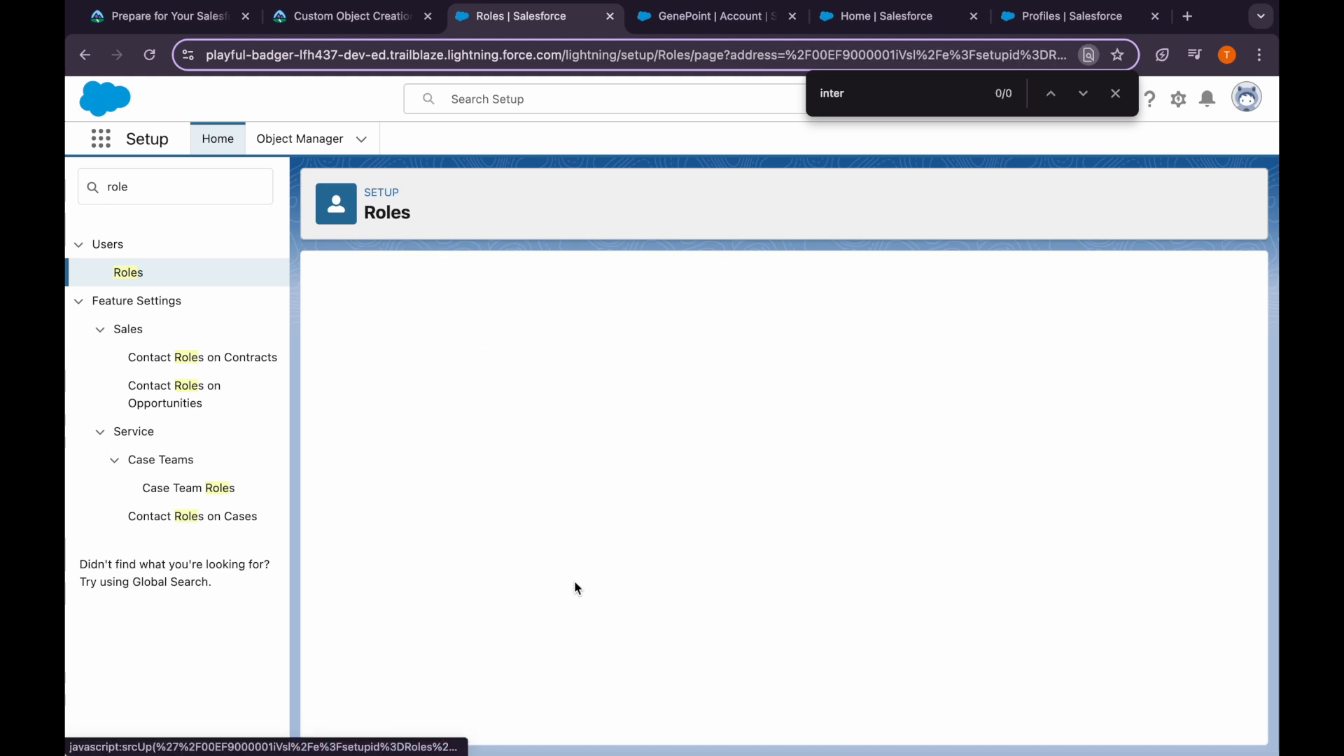
# Edit Accounts Receivable so it reports to VP of Services and save
pyautogui.click(733, 487)
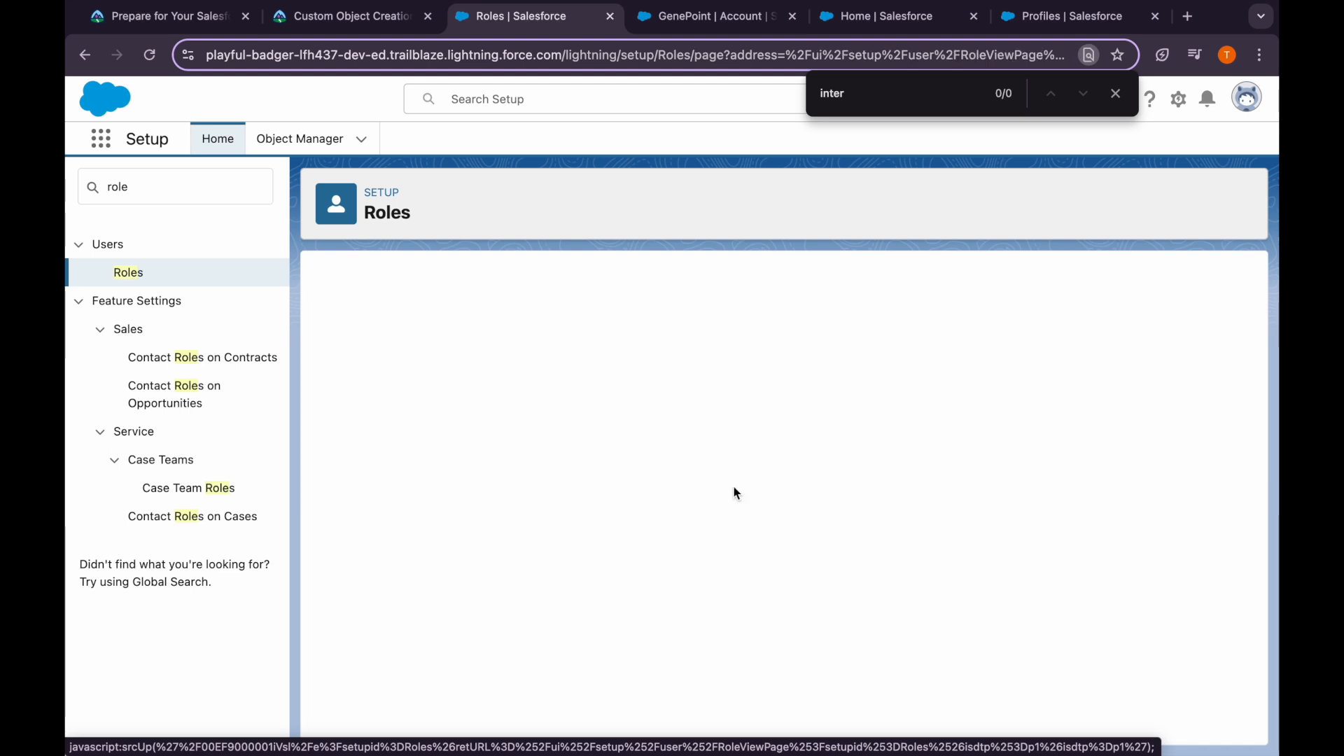
pyautogui.click(507, 444)
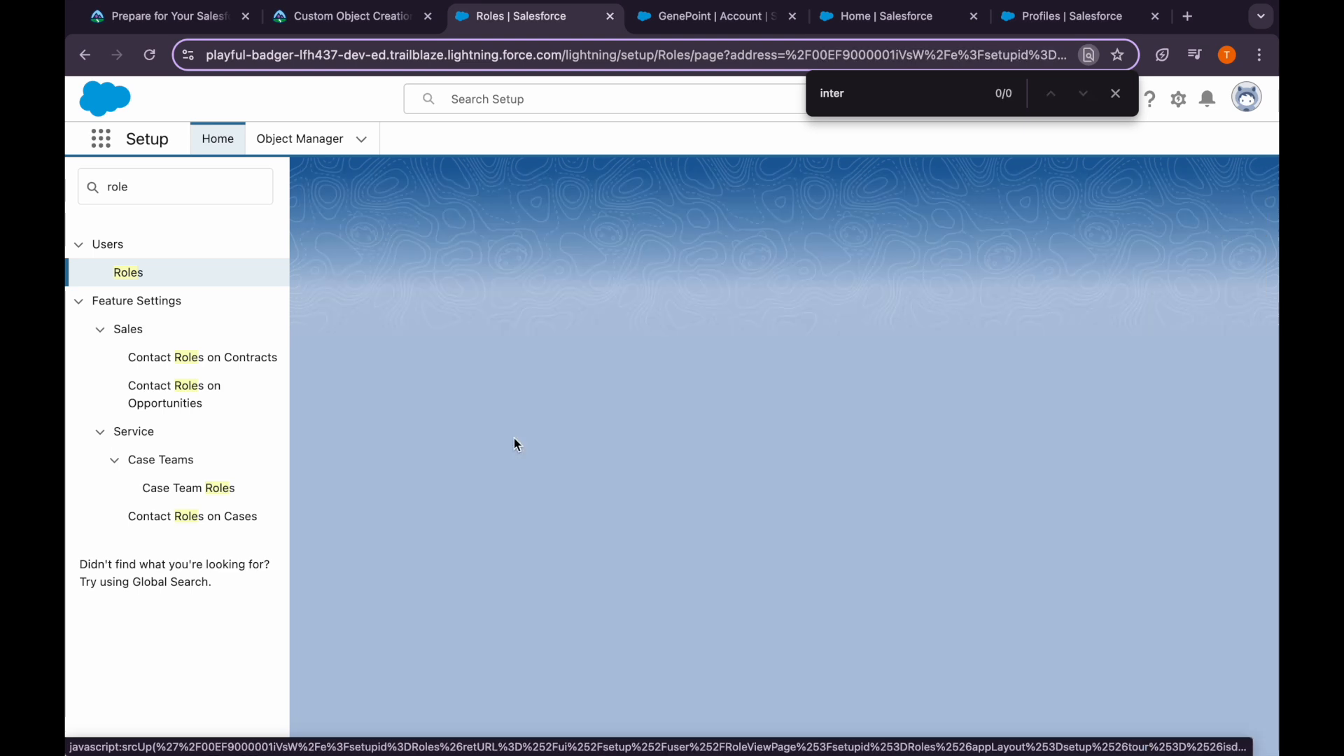
pyautogui.click(643, 411)
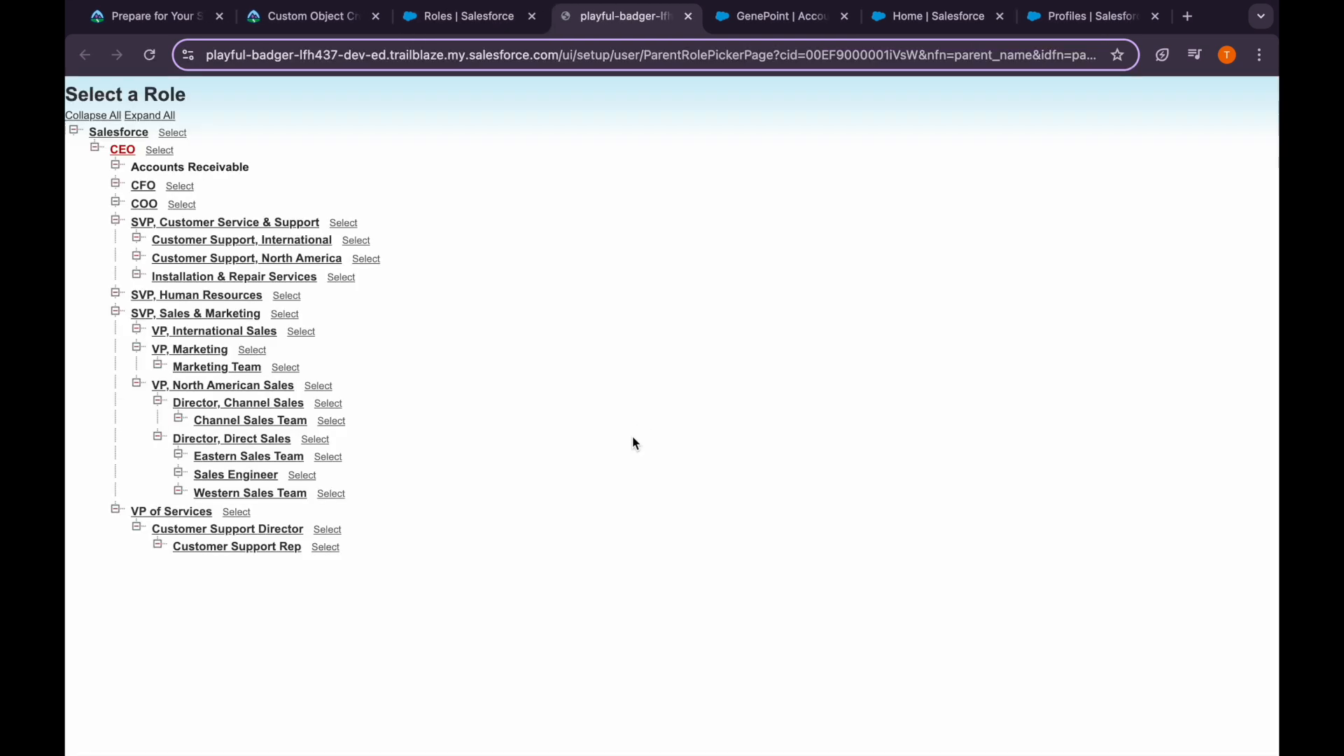
pyautogui.click(206, 512)
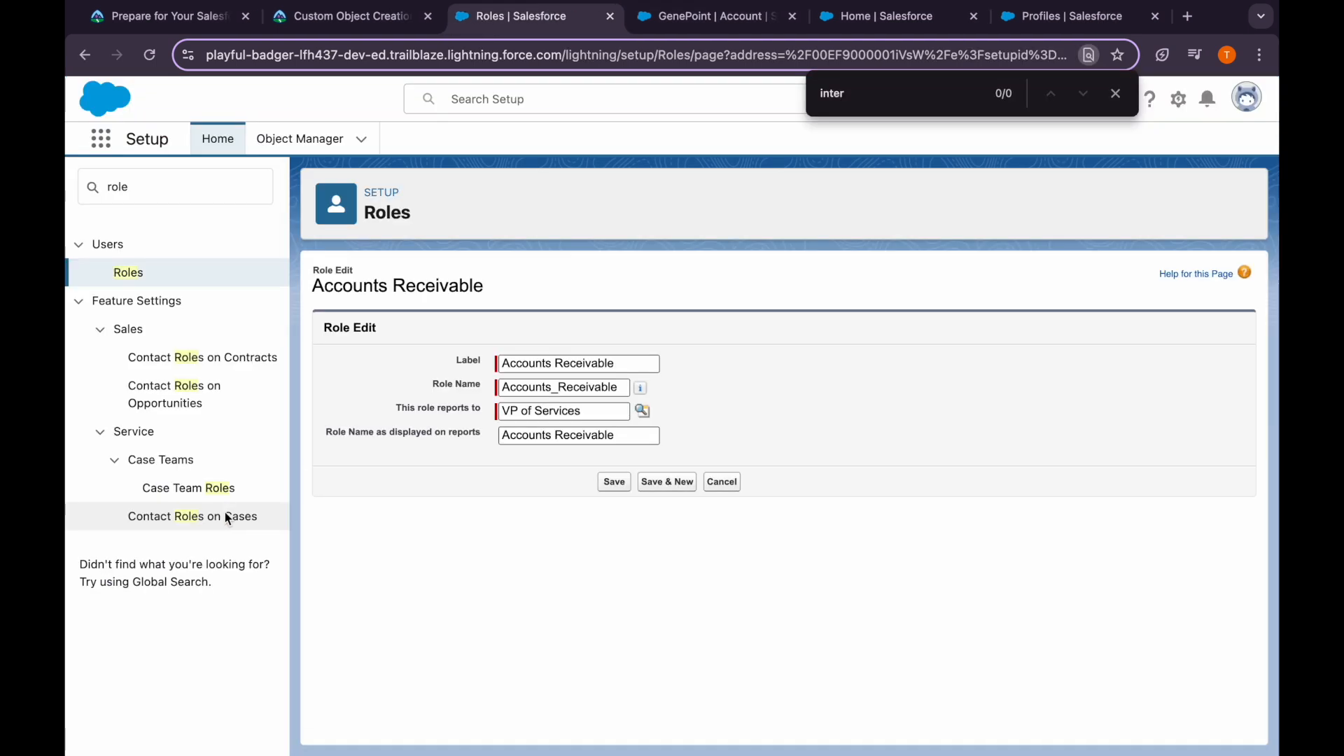
pyautogui.click(616, 483)
# Check Trailhead's user-assignment steps, then open Assign for the VP of Services role
pyautogui.click(348, 17)
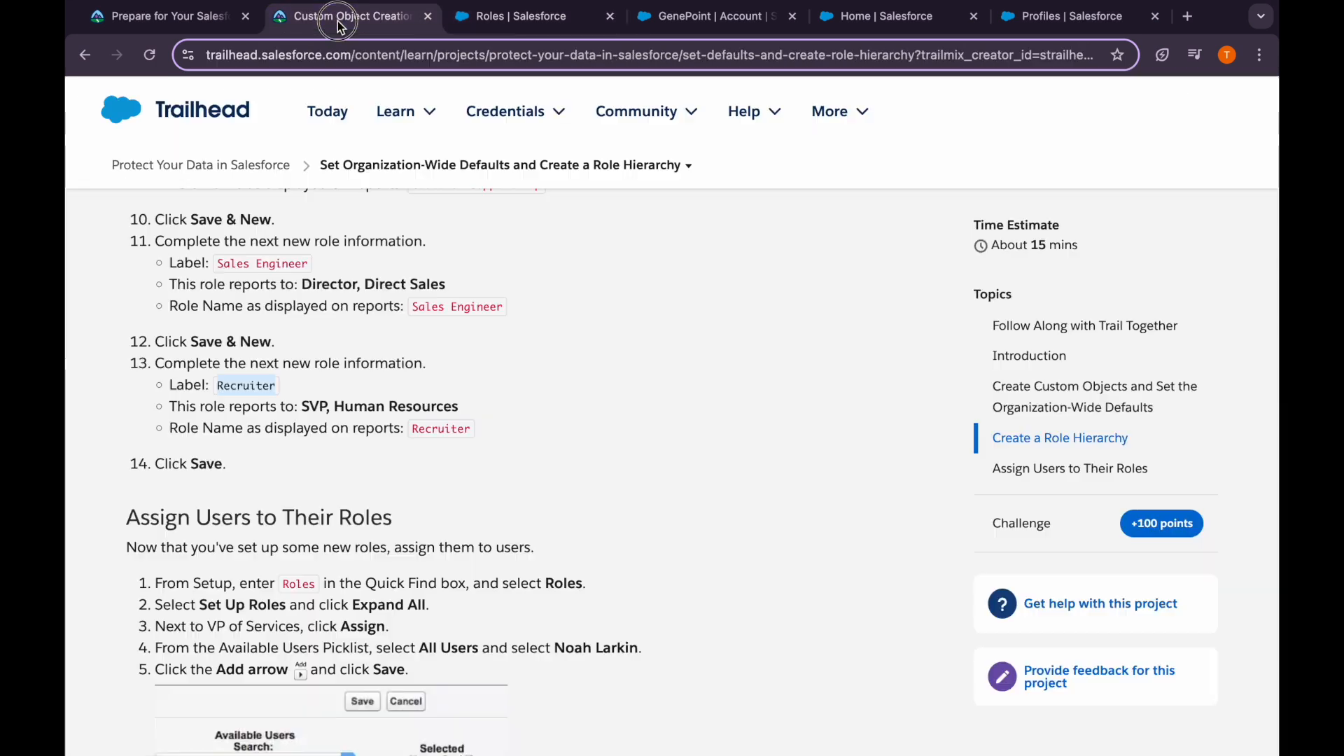
pyautogui.scroll(-1, 331, 467)
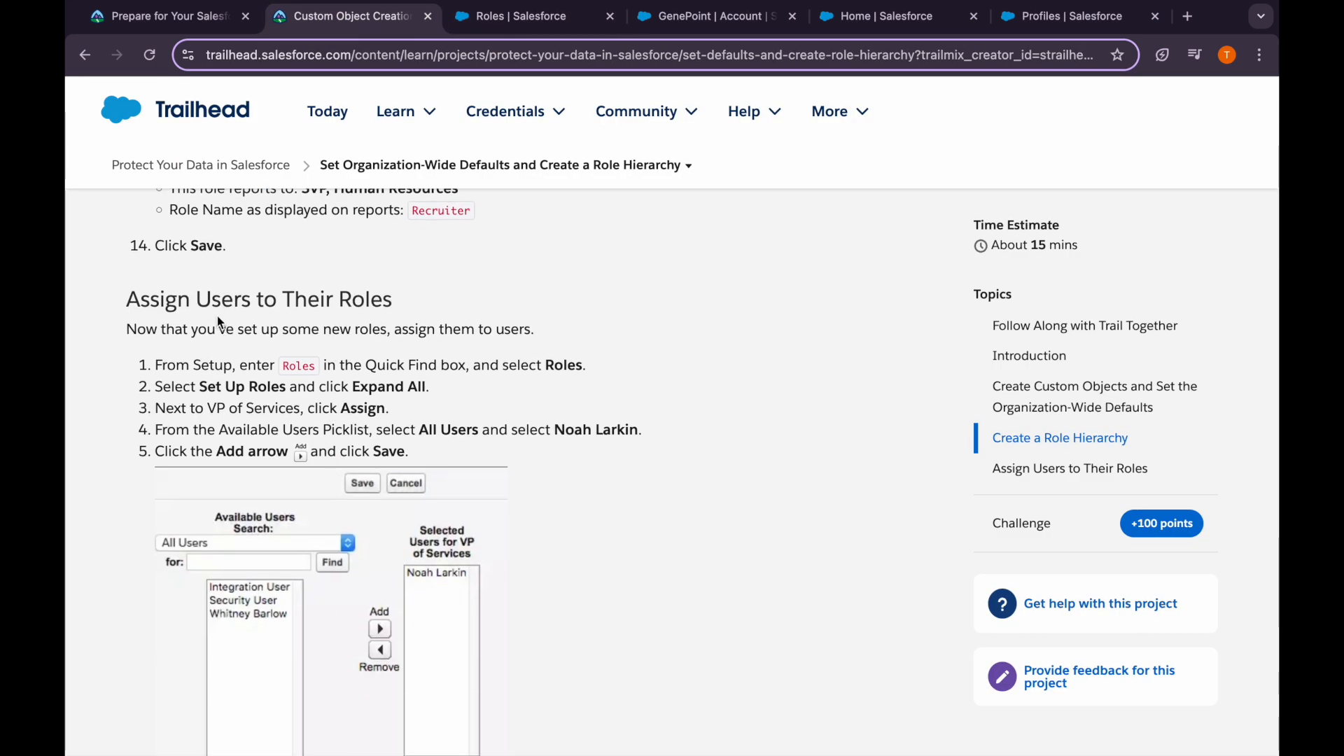
pyautogui.moveTo(210, 310); pyautogui.dragTo(362, 300)
pyautogui.click(362, 300)
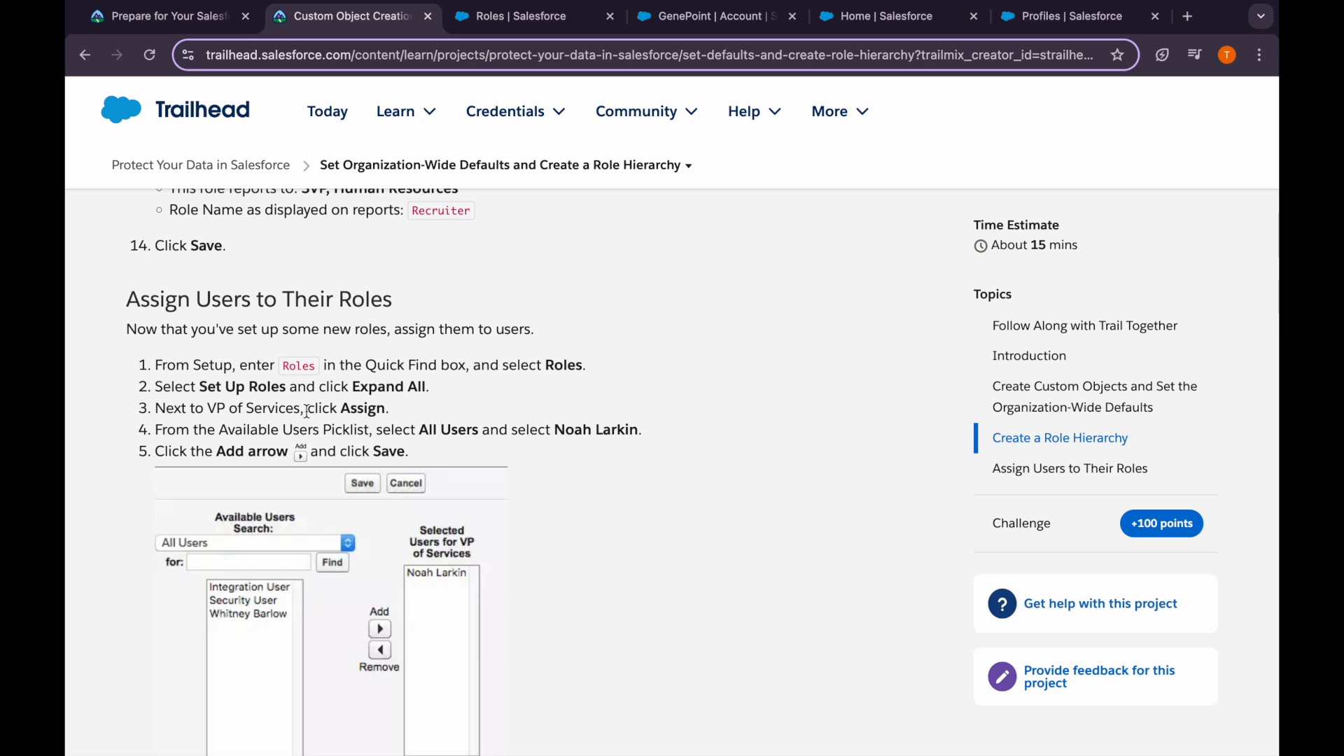
pyautogui.click(532, 16)
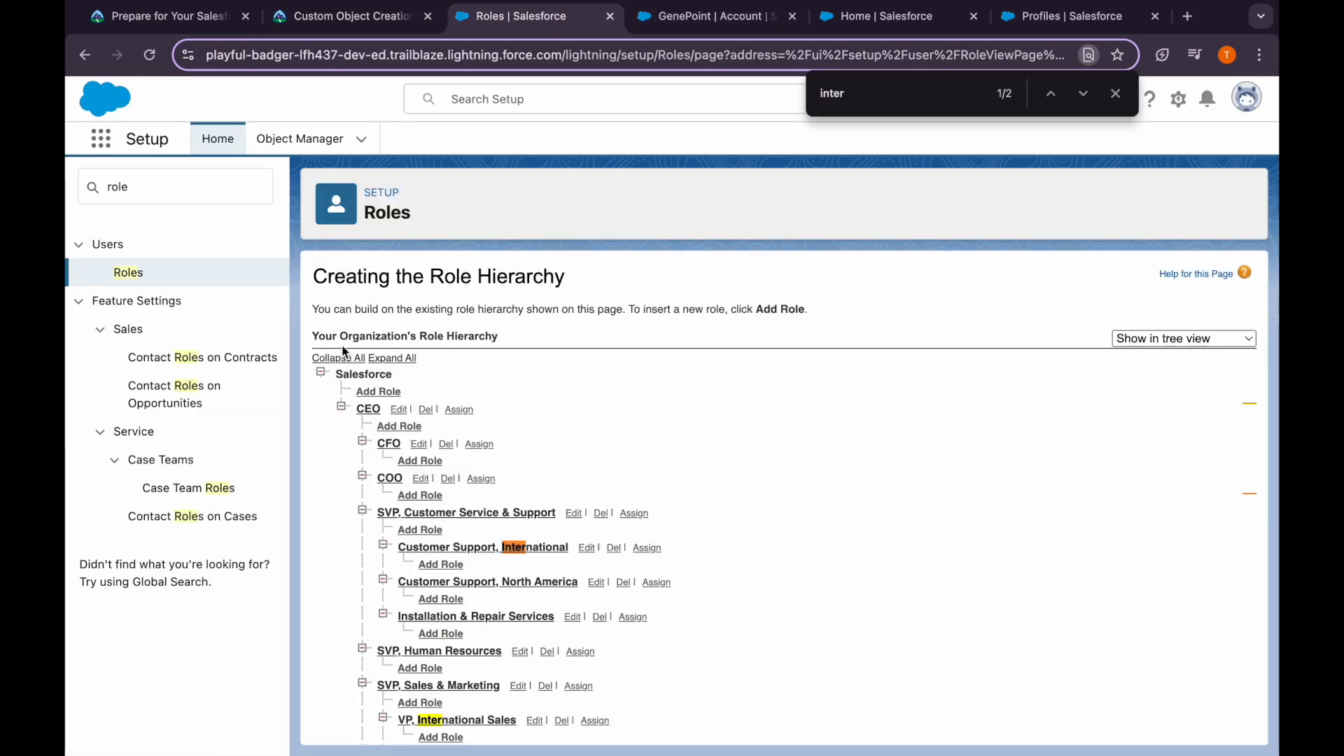
pyautogui.click(364, 16)
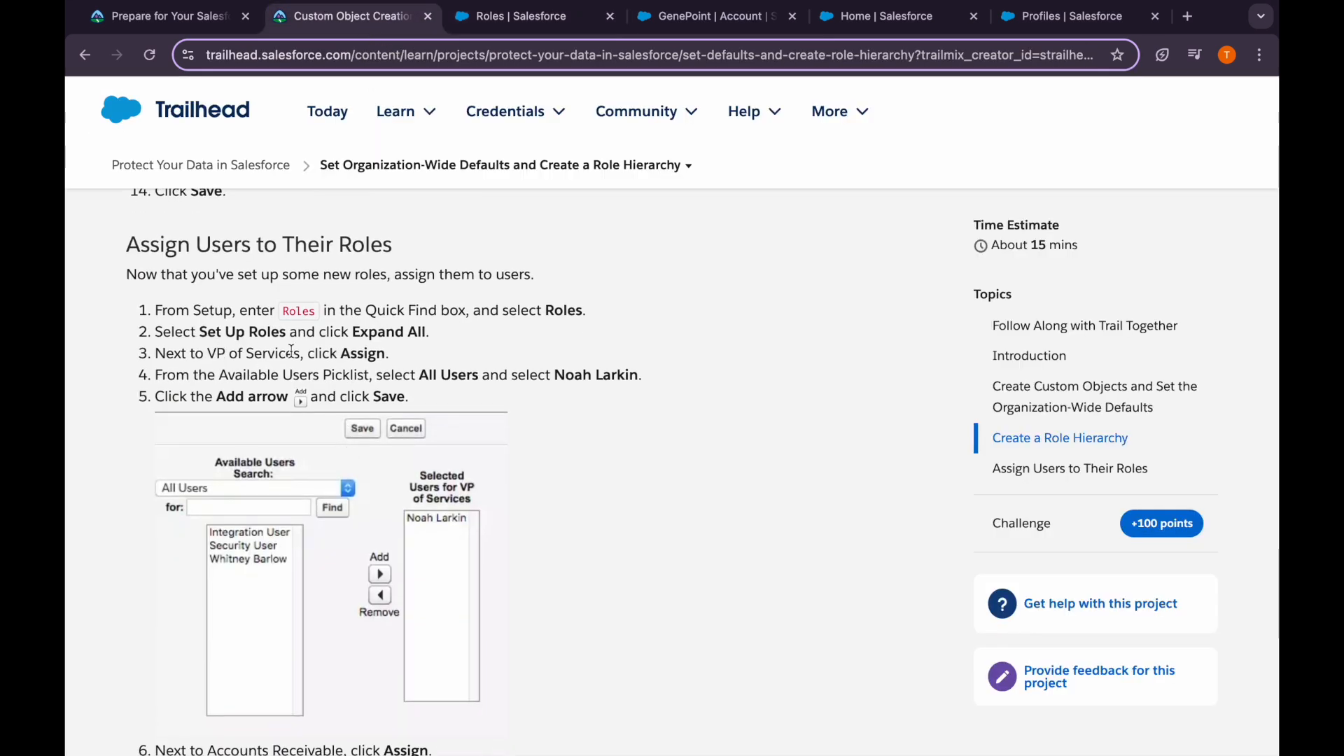
pyautogui.scroll(-1, 291, 352)
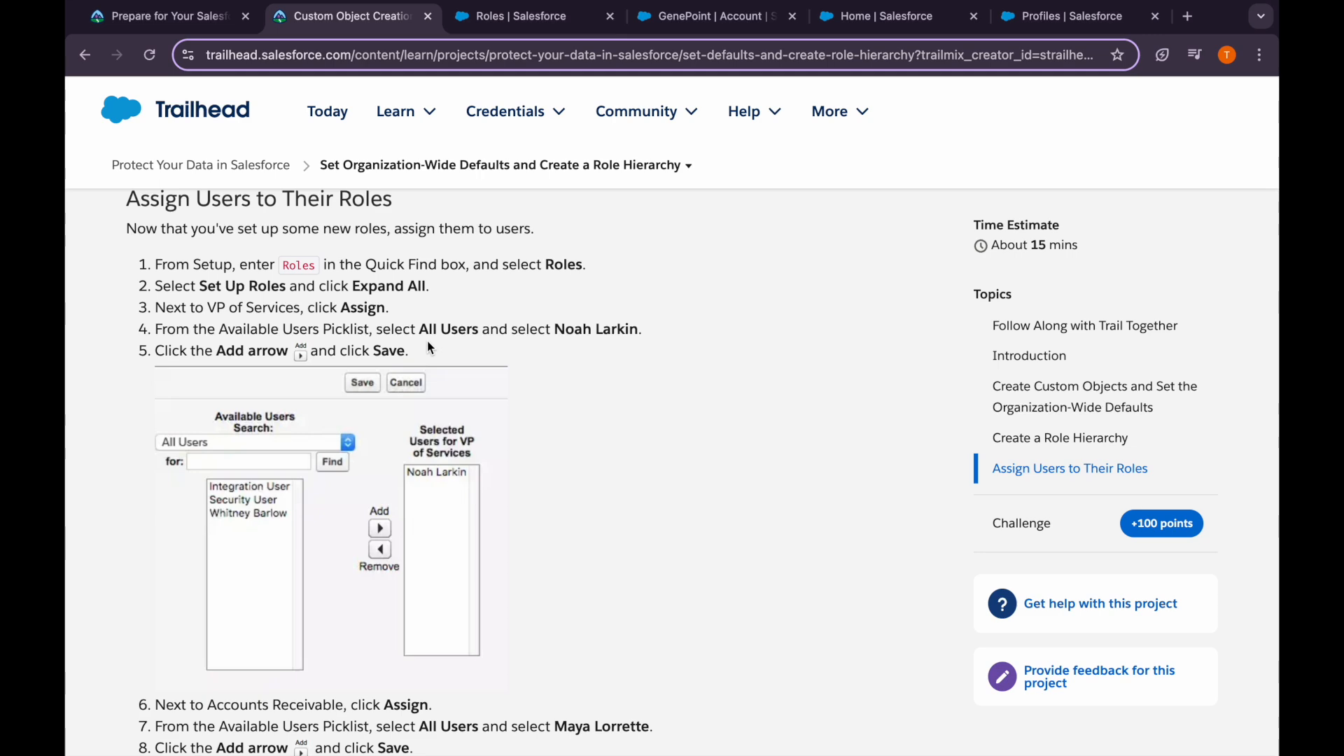
pyautogui.click(502, 25)
pyautogui.scroll(-6, 484, 556)
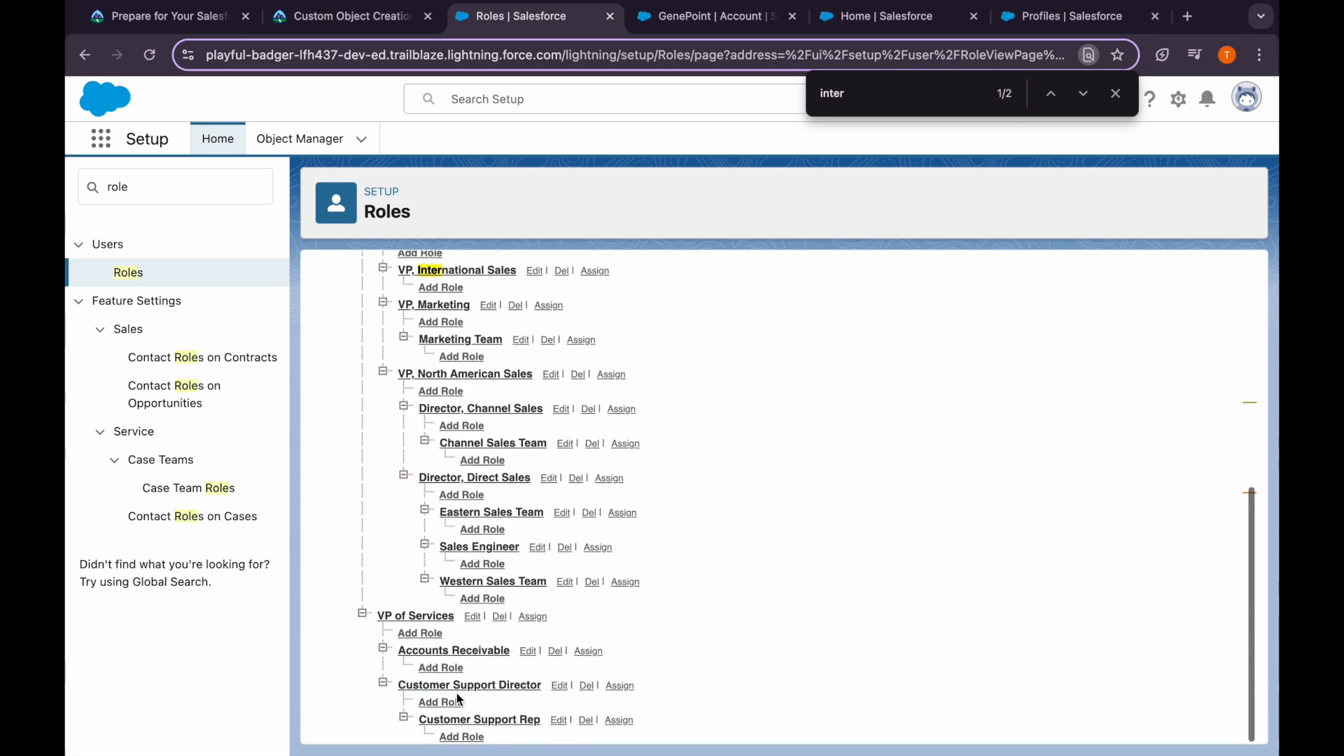
pyautogui.click(530, 621)
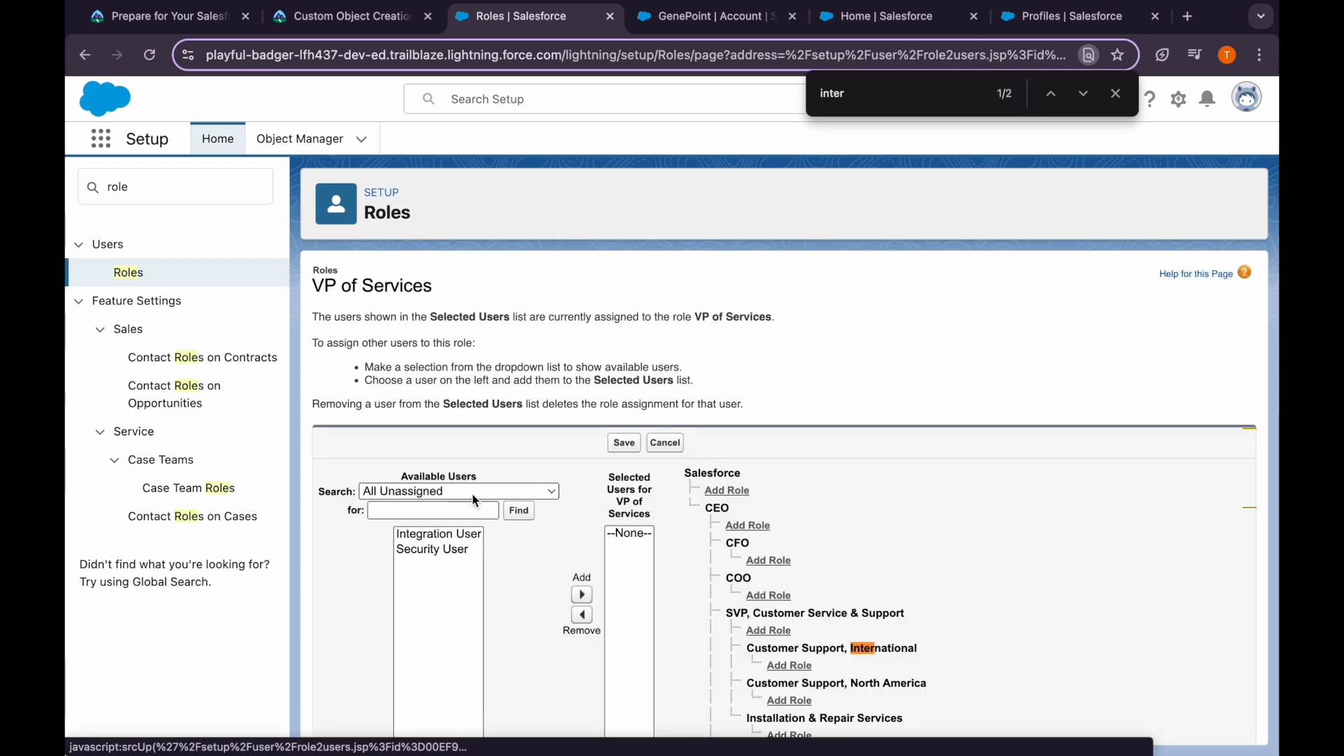
# Pick a user from All Users, add them to VP of Services, and save
pyautogui.click(473, 495)
pyautogui.click(434, 535)
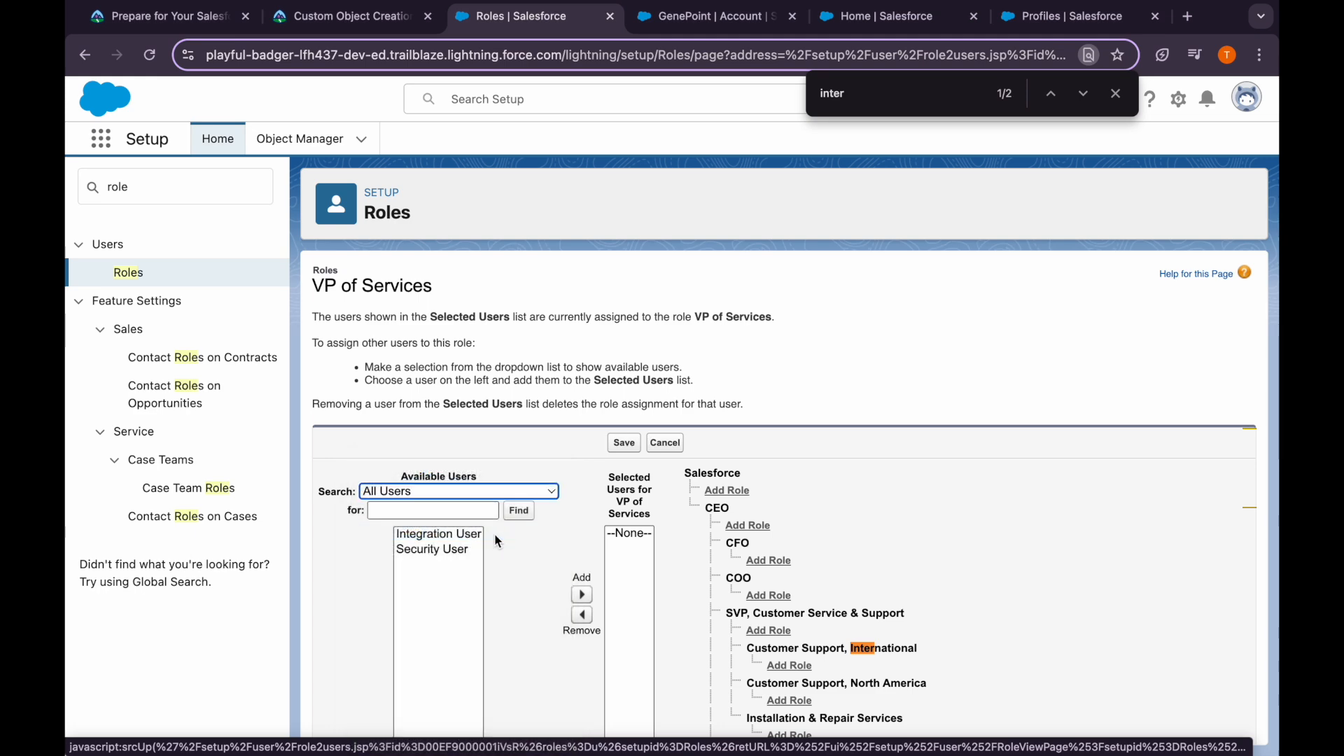
pyautogui.scroll(-2, 498, 539)
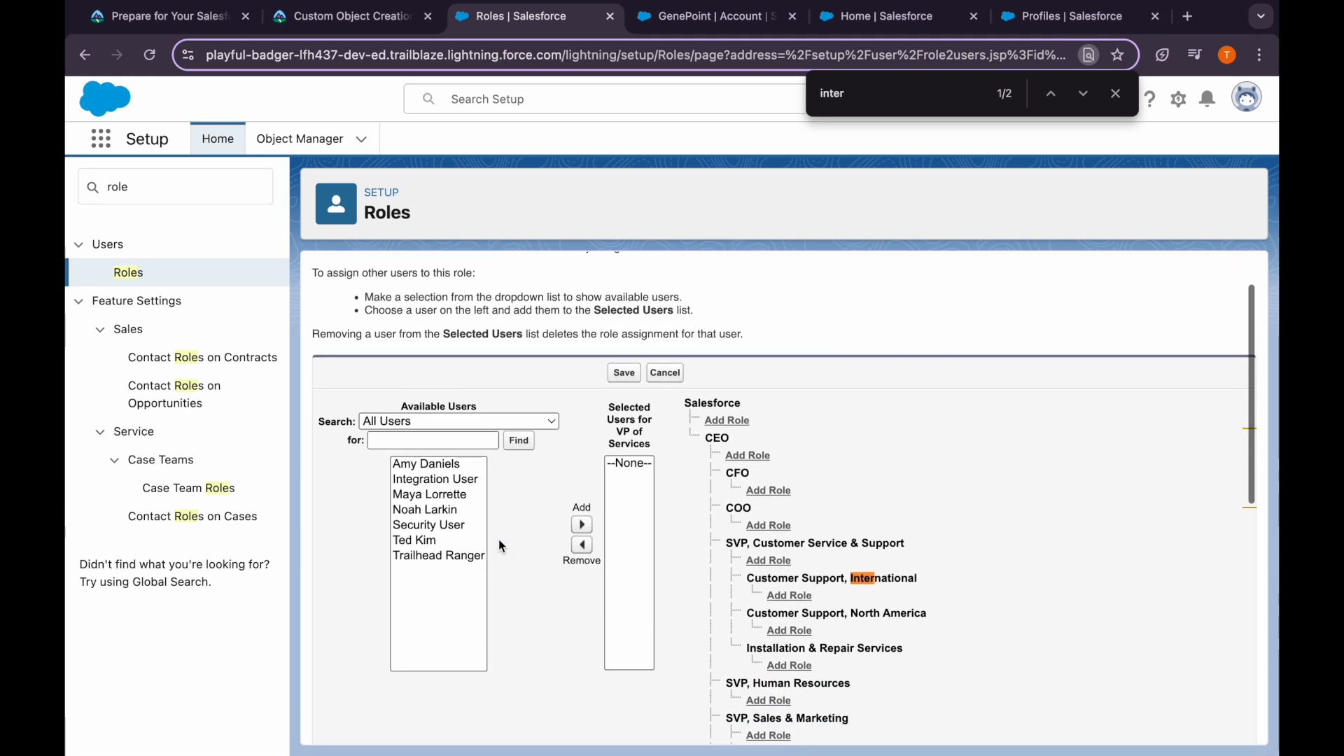
pyautogui.click(425, 512)
pyautogui.click(583, 526)
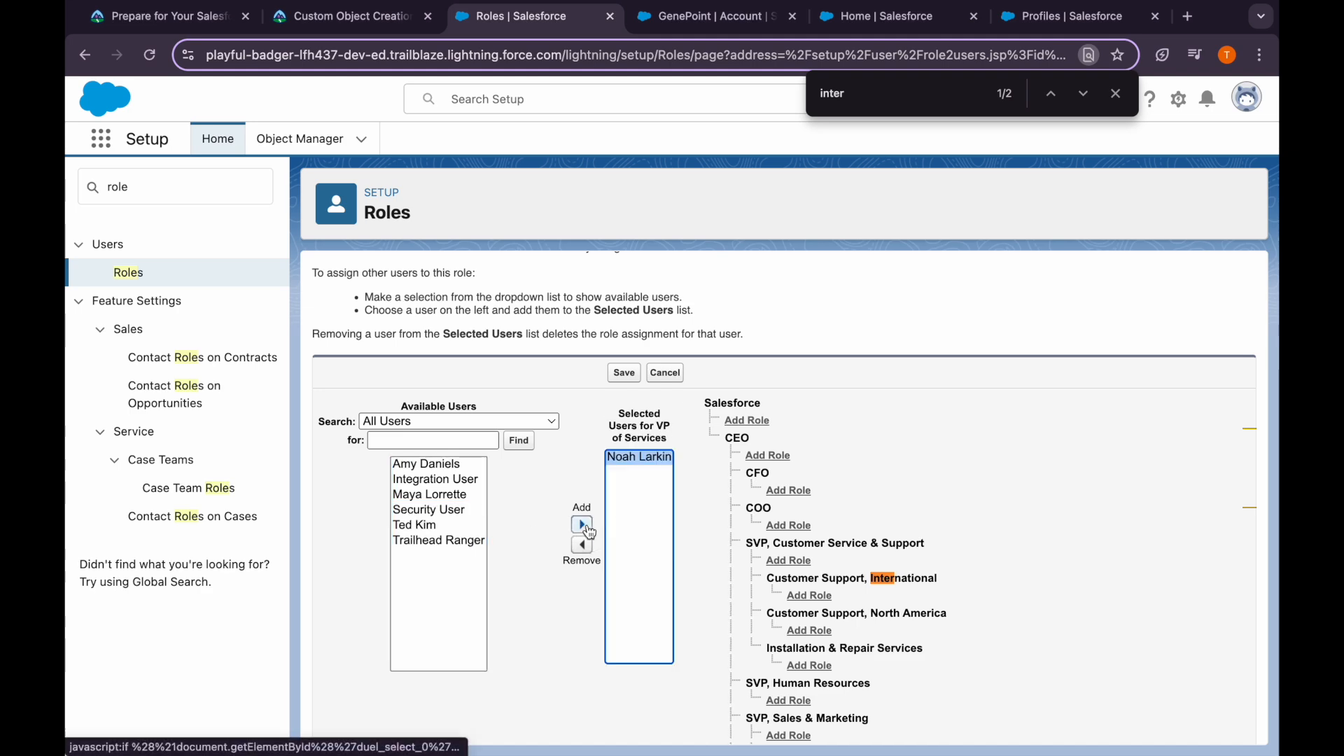
pyautogui.click(624, 373)
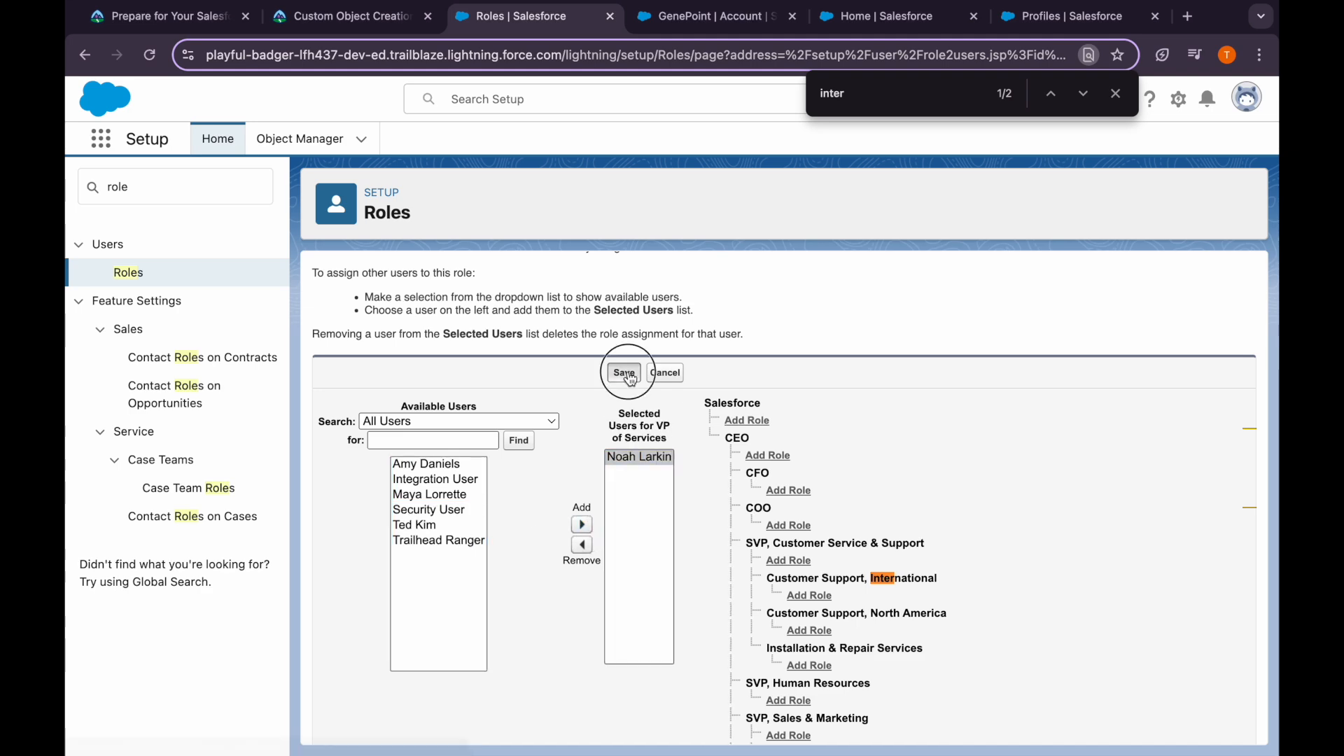
# Review the next Trailhead step and open user assignment for Accounts Receivable
pyautogui.click(379, 26)
pyautogui.scroll(-4, 384, 599)
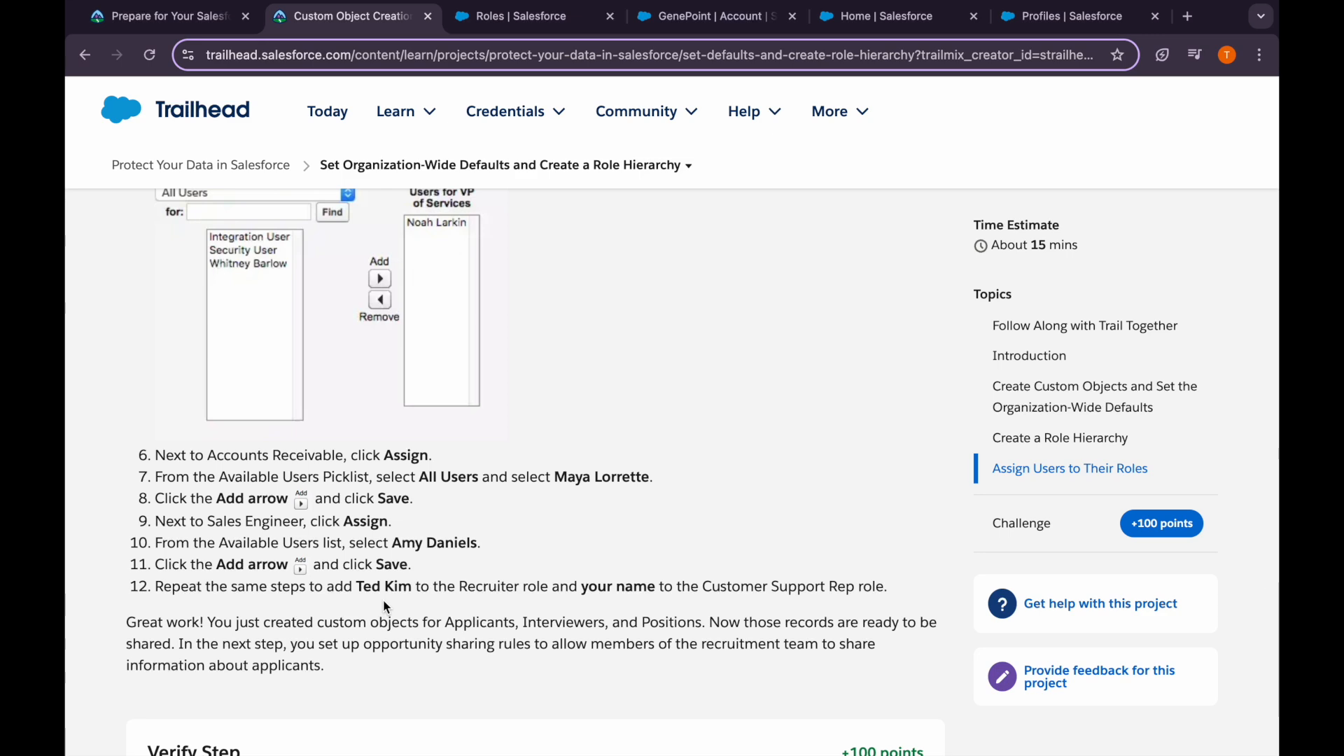
pyautogui.click(544, 15)
pyautogui.scroll(-1, 438, 522)
pyautogui.scroll(-8, 439, 523)
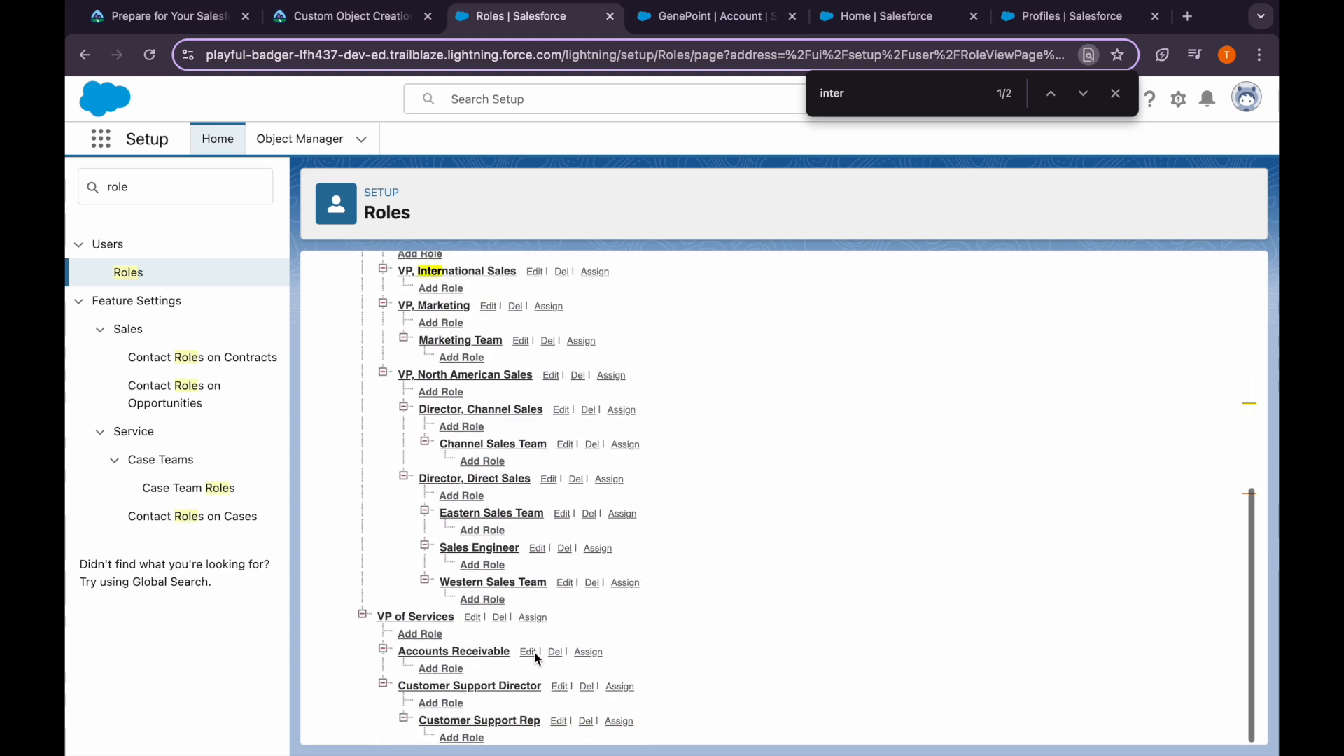
pyautogui.click(588, 652)
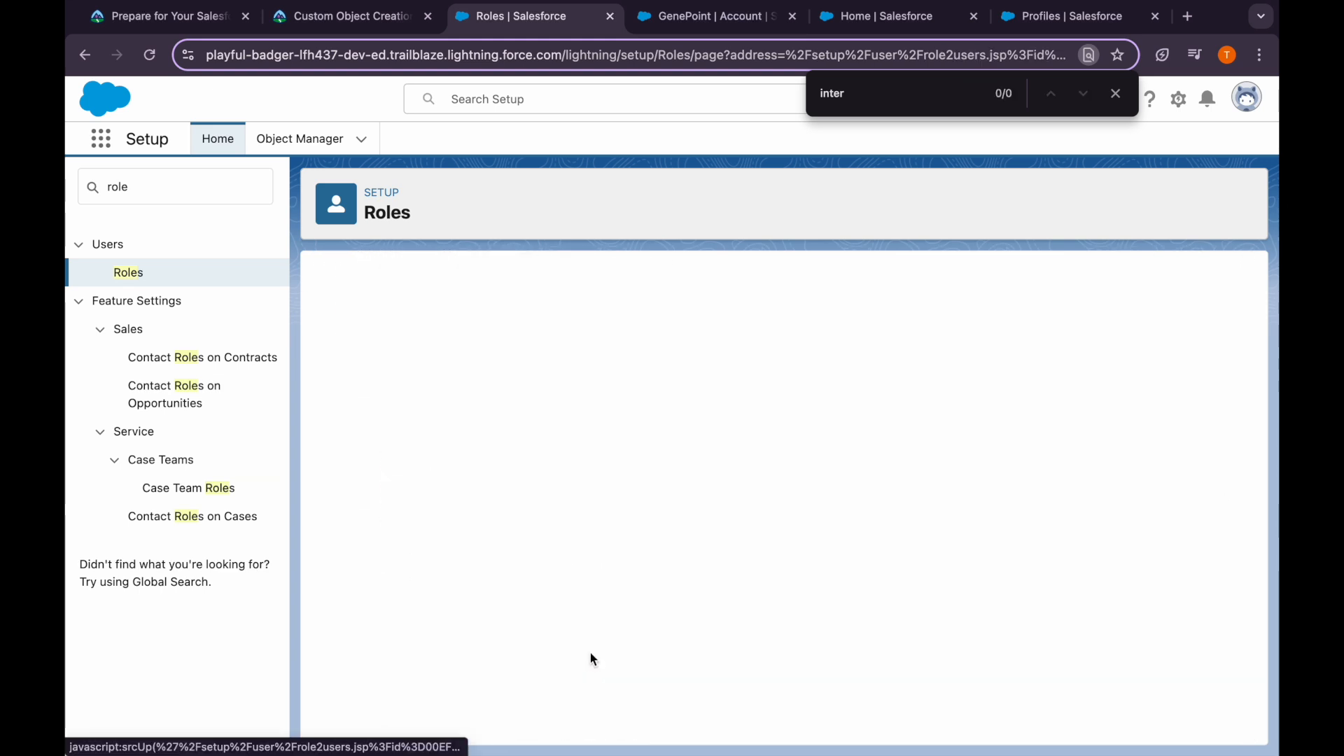
# Add a user from All Users to the Accounts Receivable role, then return to Roles
pyautogui.click(1116, 94)
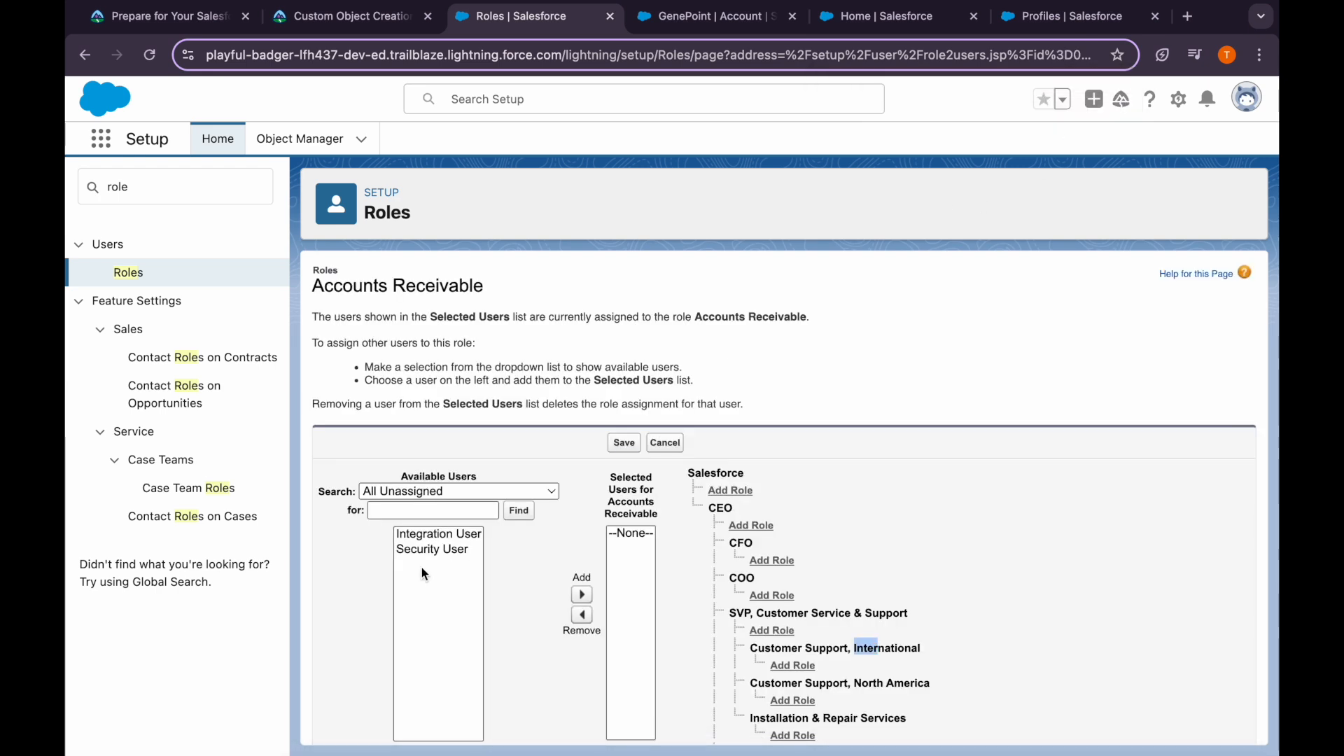
pyautogui.click(405, 493)
pyautogui.click(403, 532)
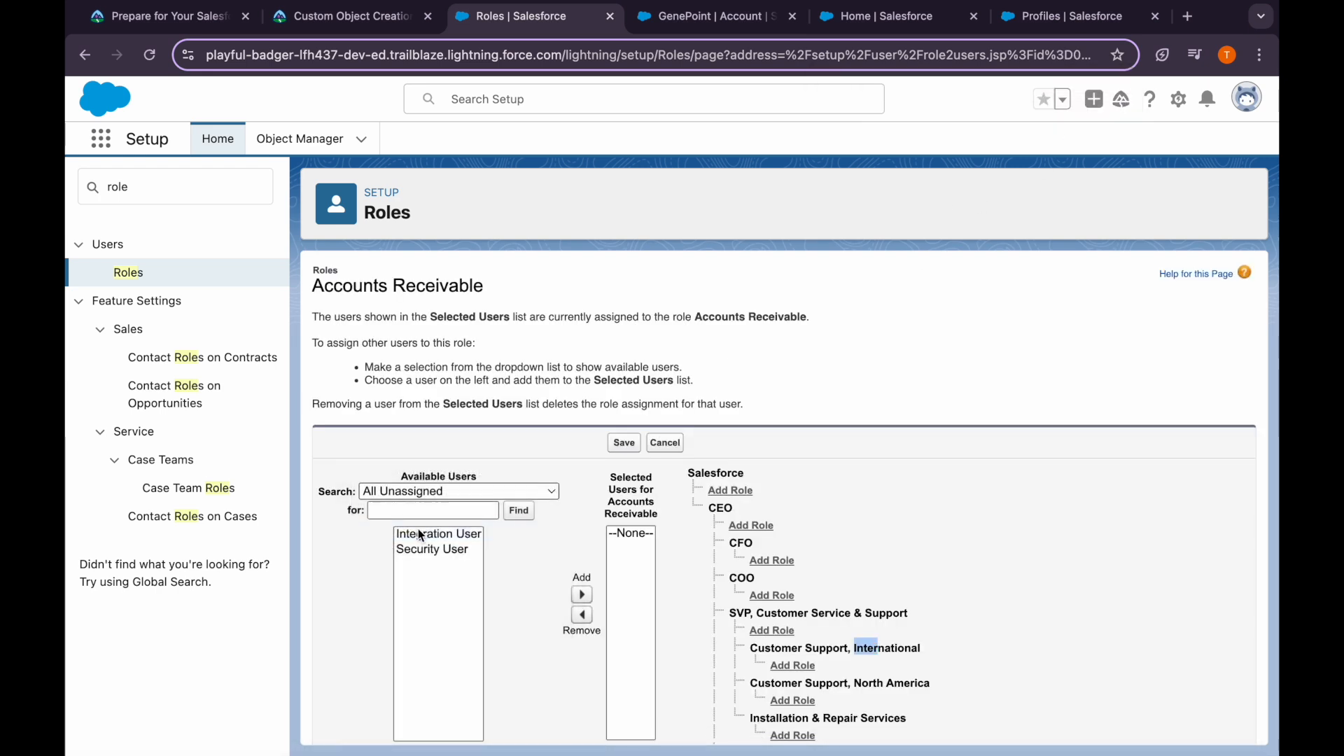
pyautogui.click(427, 566)
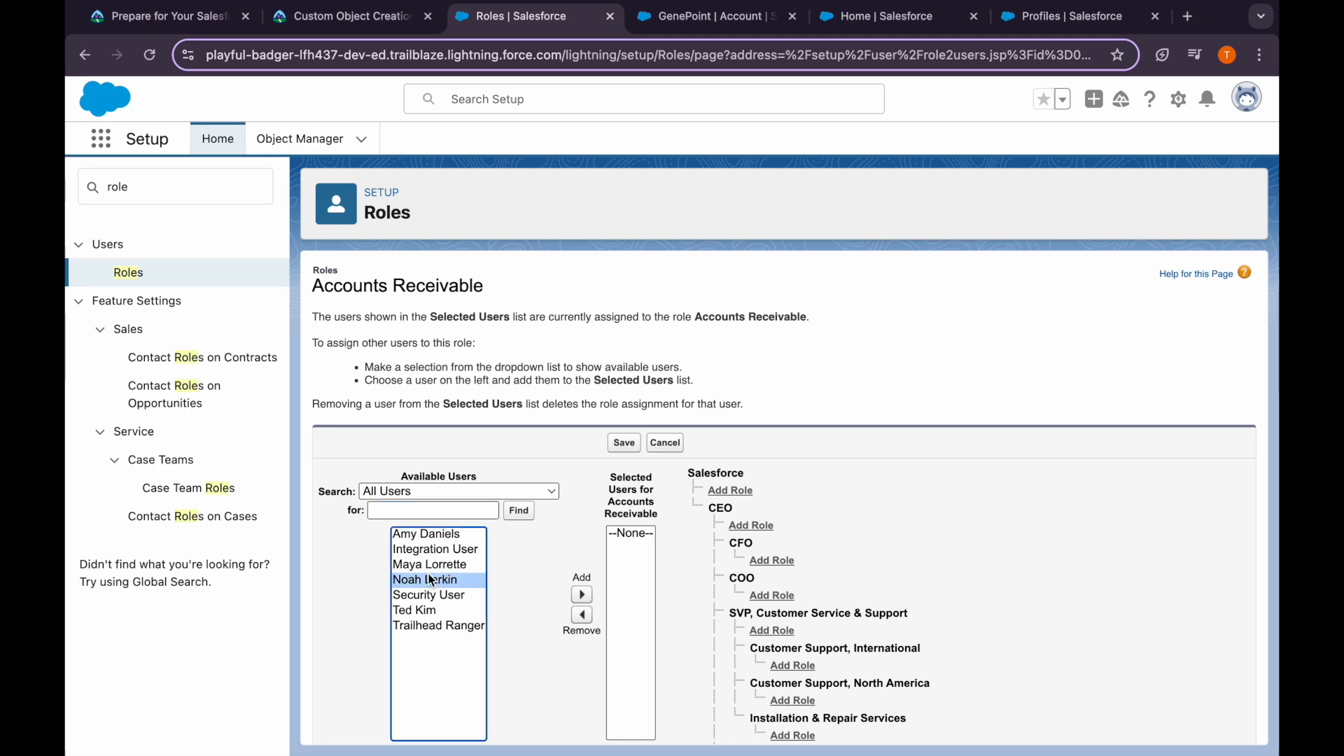
pyautogui.click(582, 596)
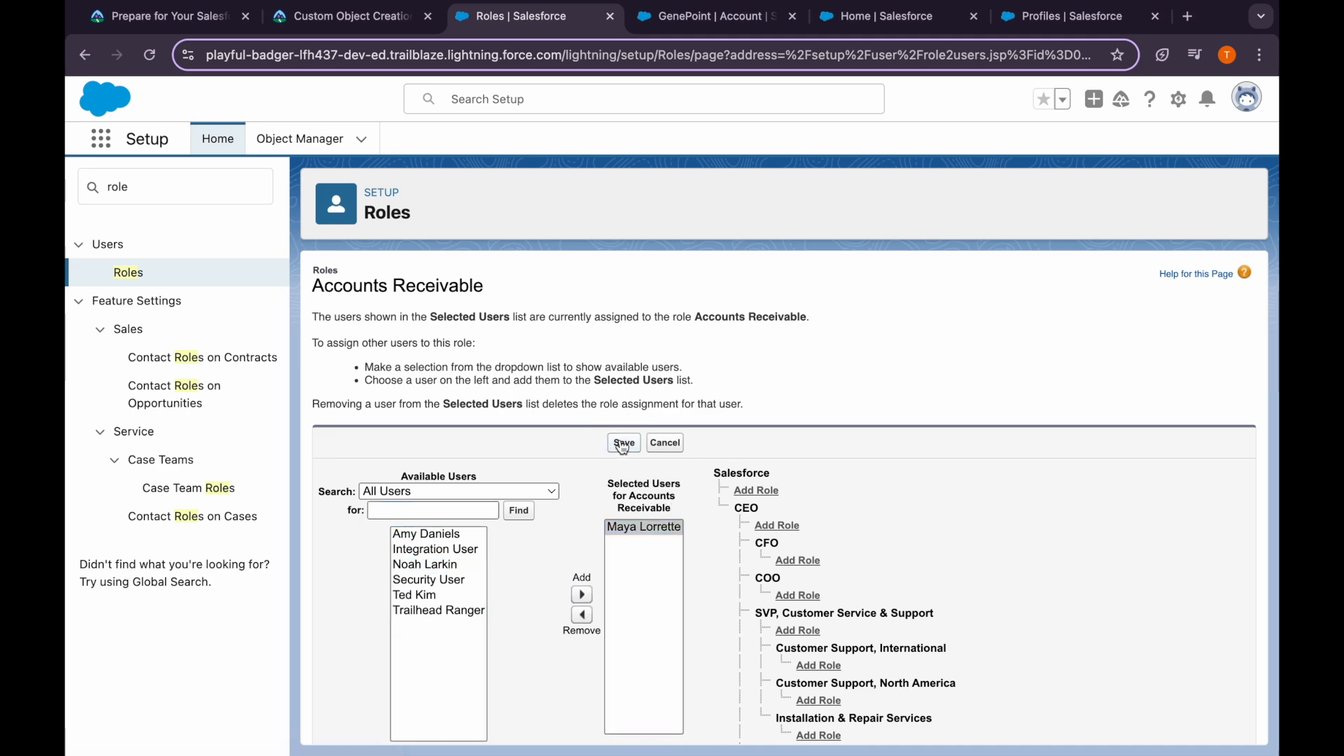
pyautogui.click(303, 28)
pyautogui.scroll(-2, 388, 496)
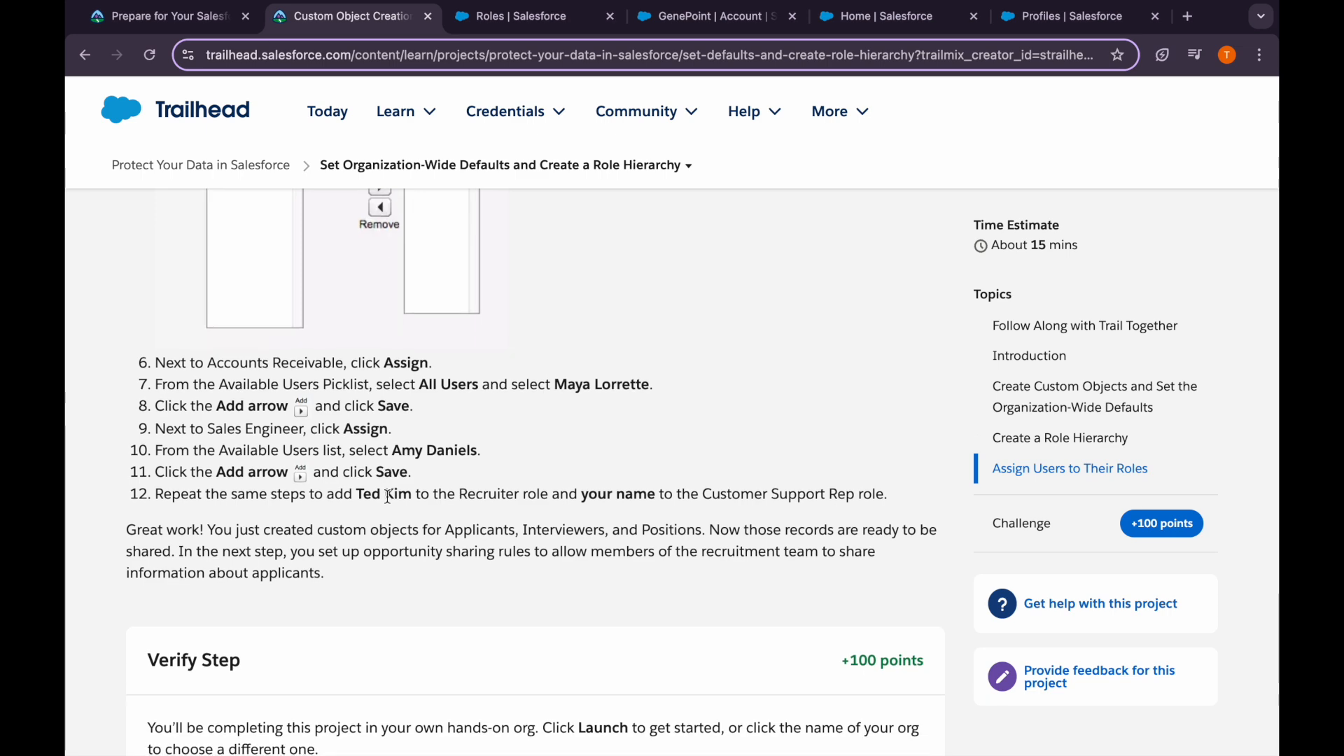
pyautogui.click(532, 17)
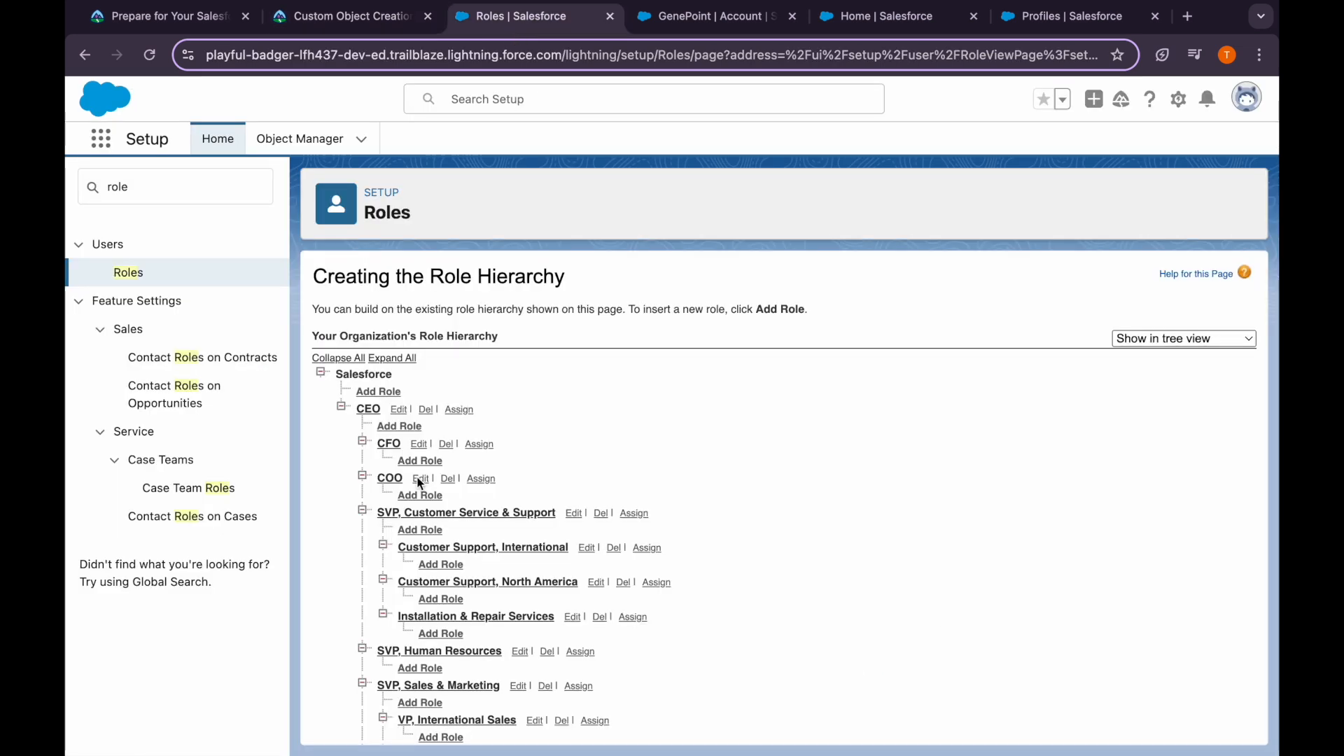
# Assign a user from All Users to the Sales Engineer role and save
pyautogui.scroll(-6, 425, 474)
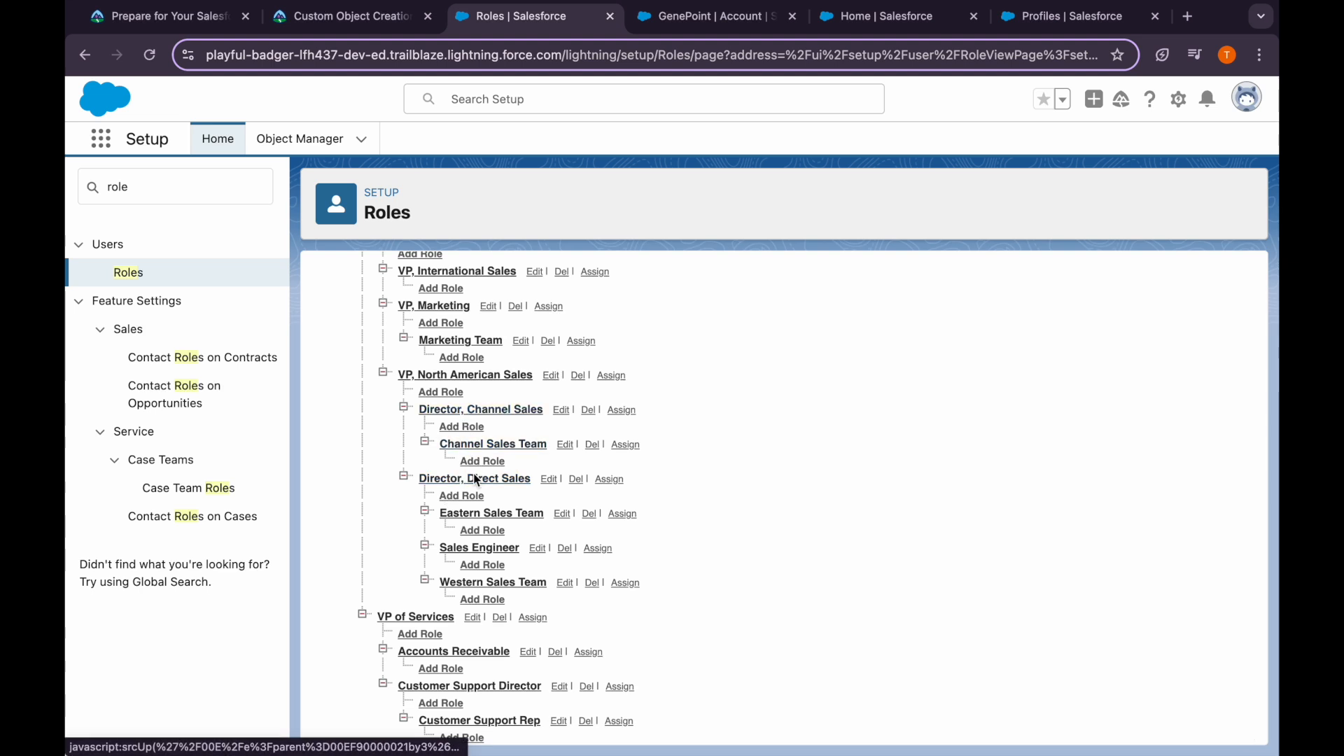
pyautogui.click(596, 550)
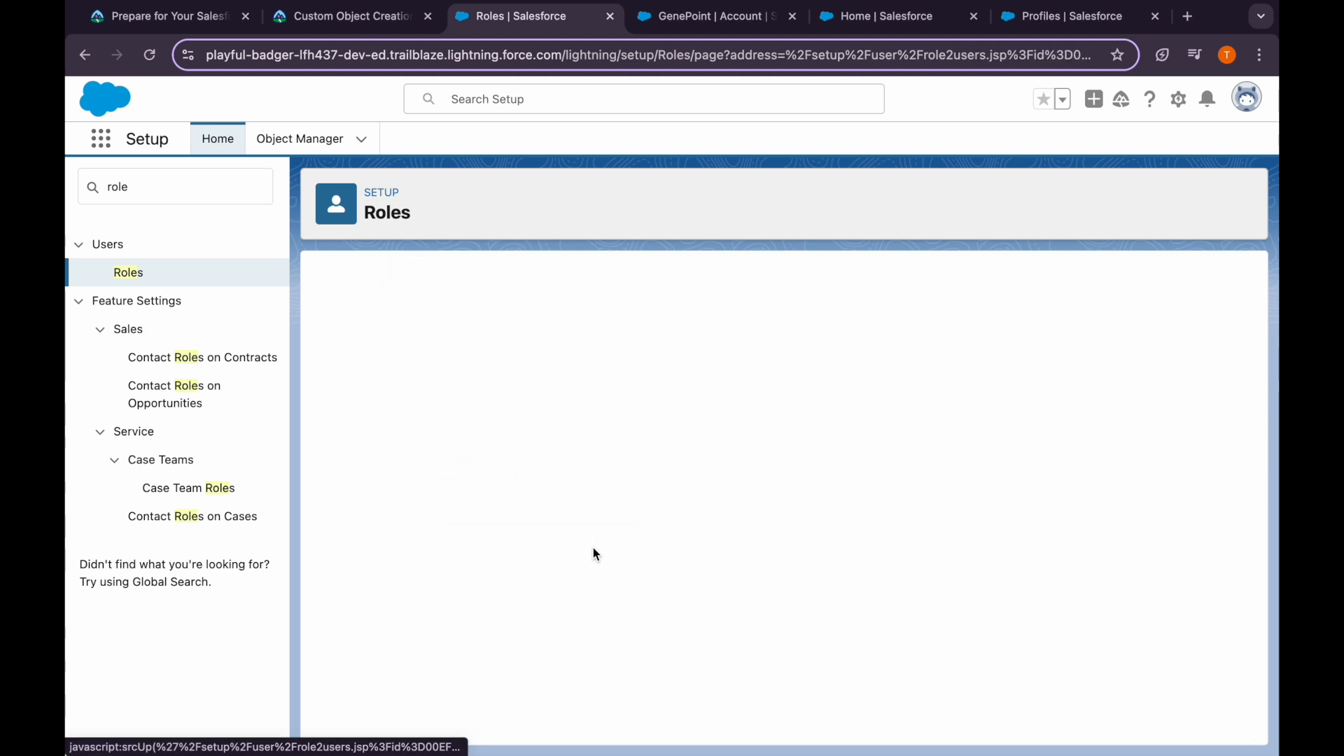
pyautogui.click(429, 493)
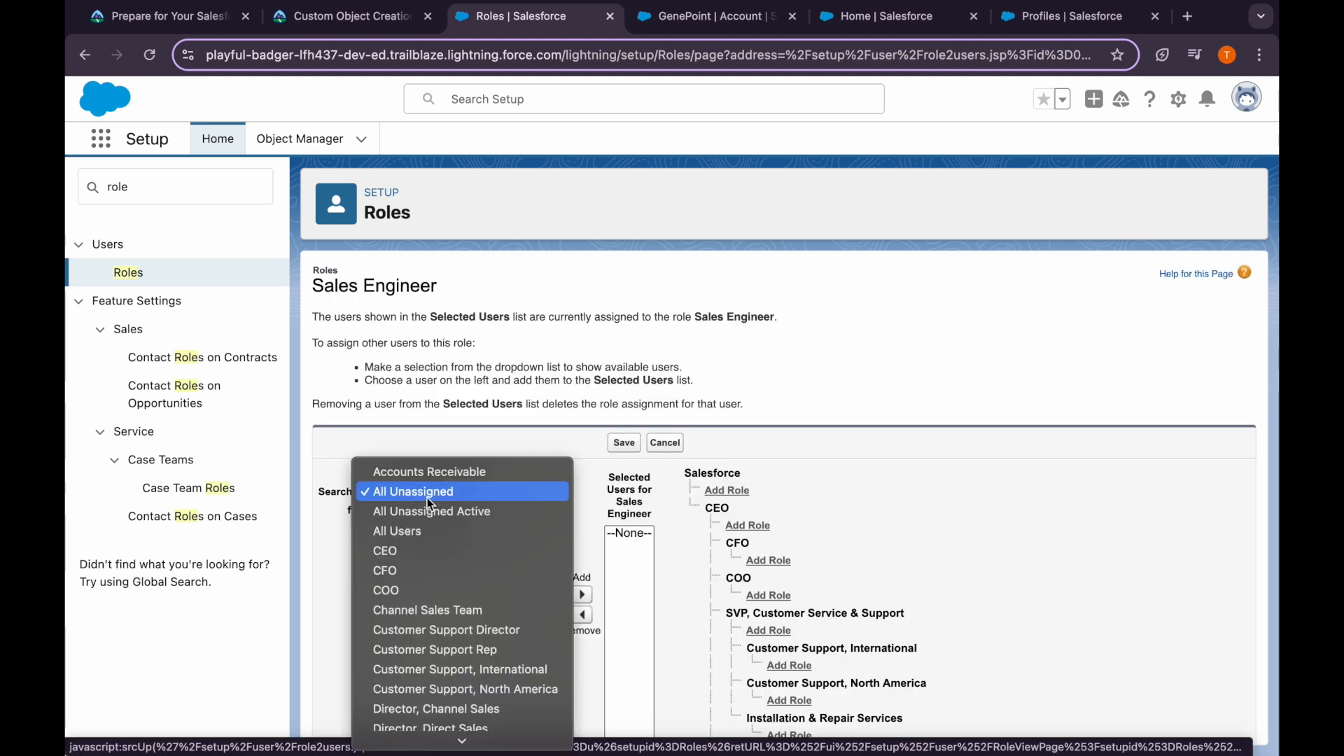
pyautogui.click(432, 532)
pyautogui.click(521, 552)
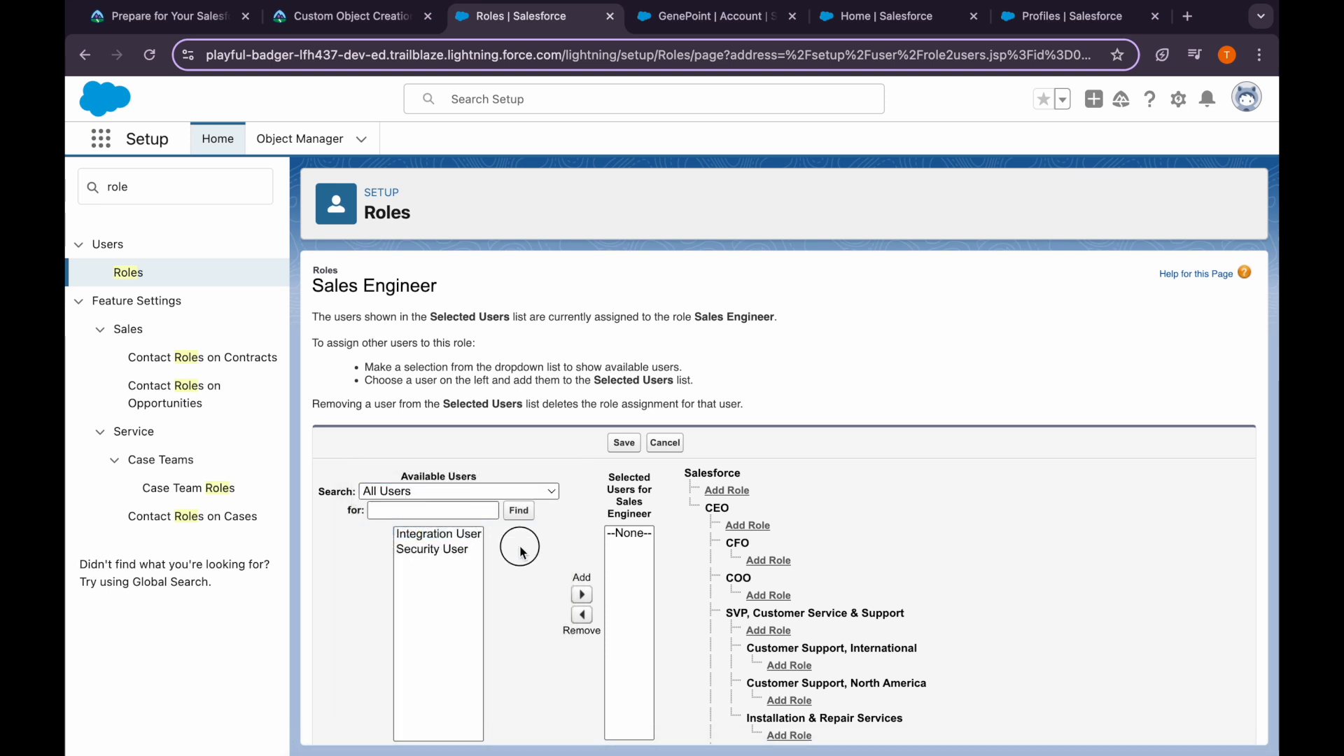
pyautogui.click(416, 535)
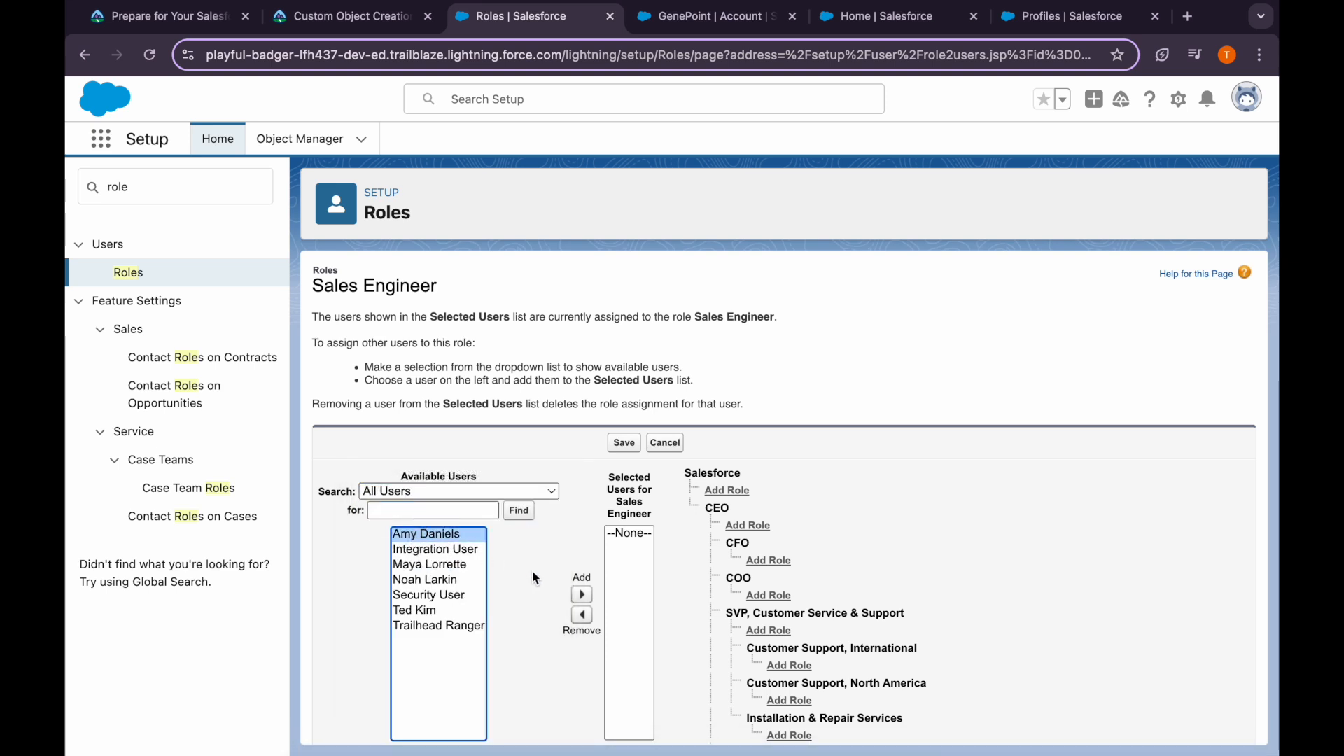
pyautogui.click(581, 595)
pyautogui.click(624, 443)
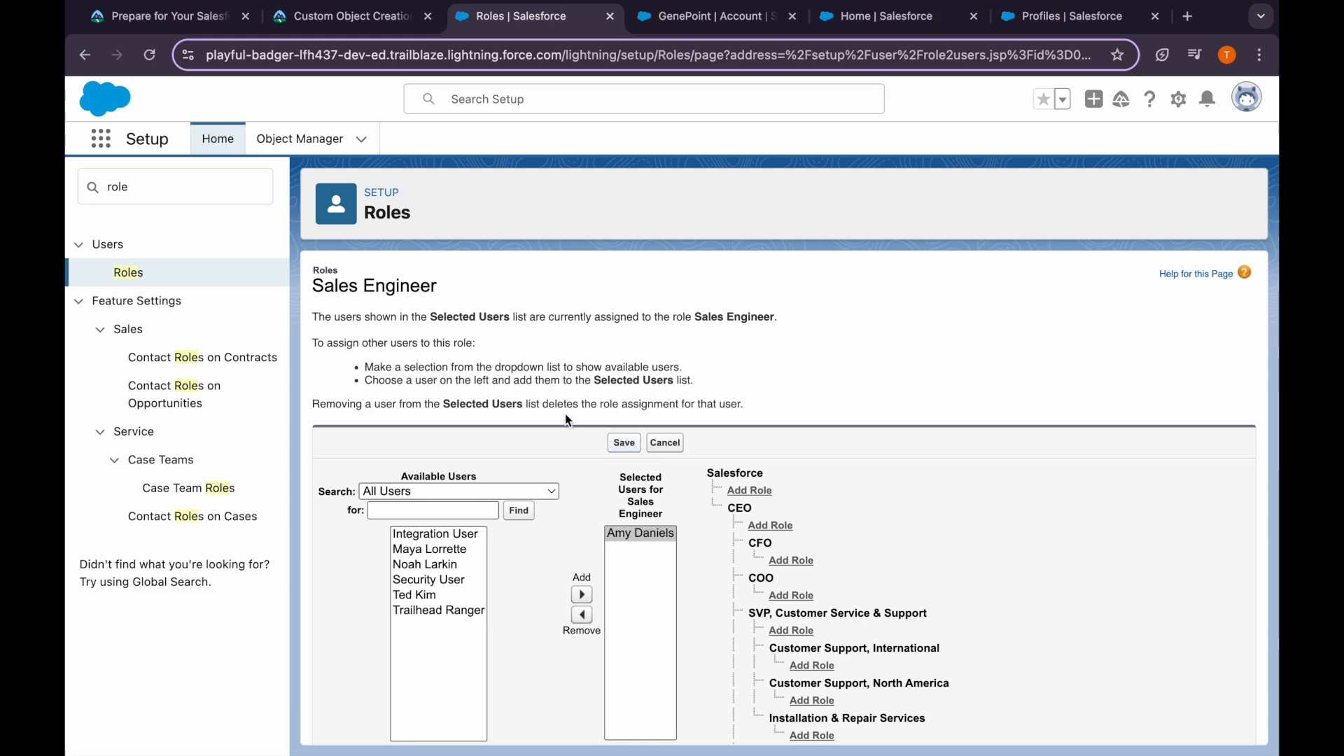
# Review Trailhead step 12 about the Recruiter role and return to the Roles page
pyautogui.click(344, 15)
pyautogui.scroll(1, 384, 485)
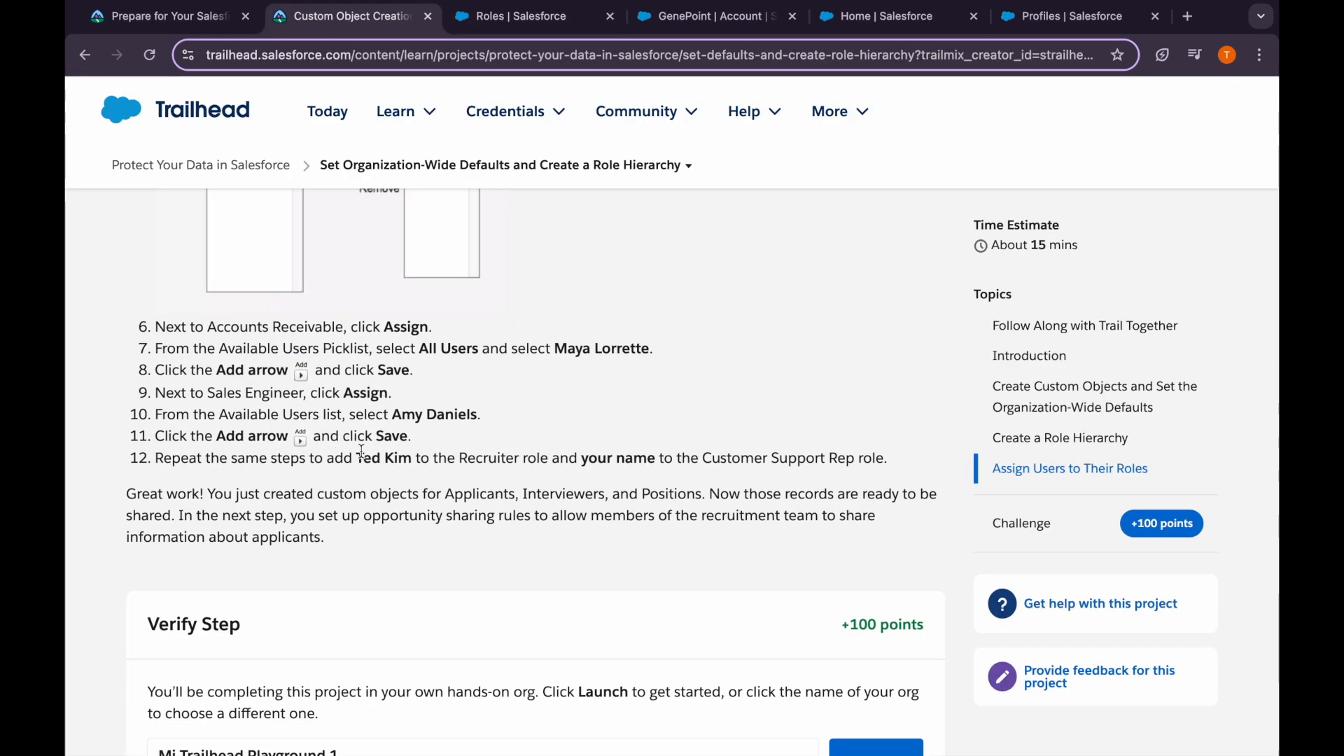
pyautogui.moveTo(353, 460); pyautogui.dragTo(434, 460)
pyautogui.moveTo(586, 460); pyautogui.dragTo(649, 459)
pyautogui.click(689, 459)
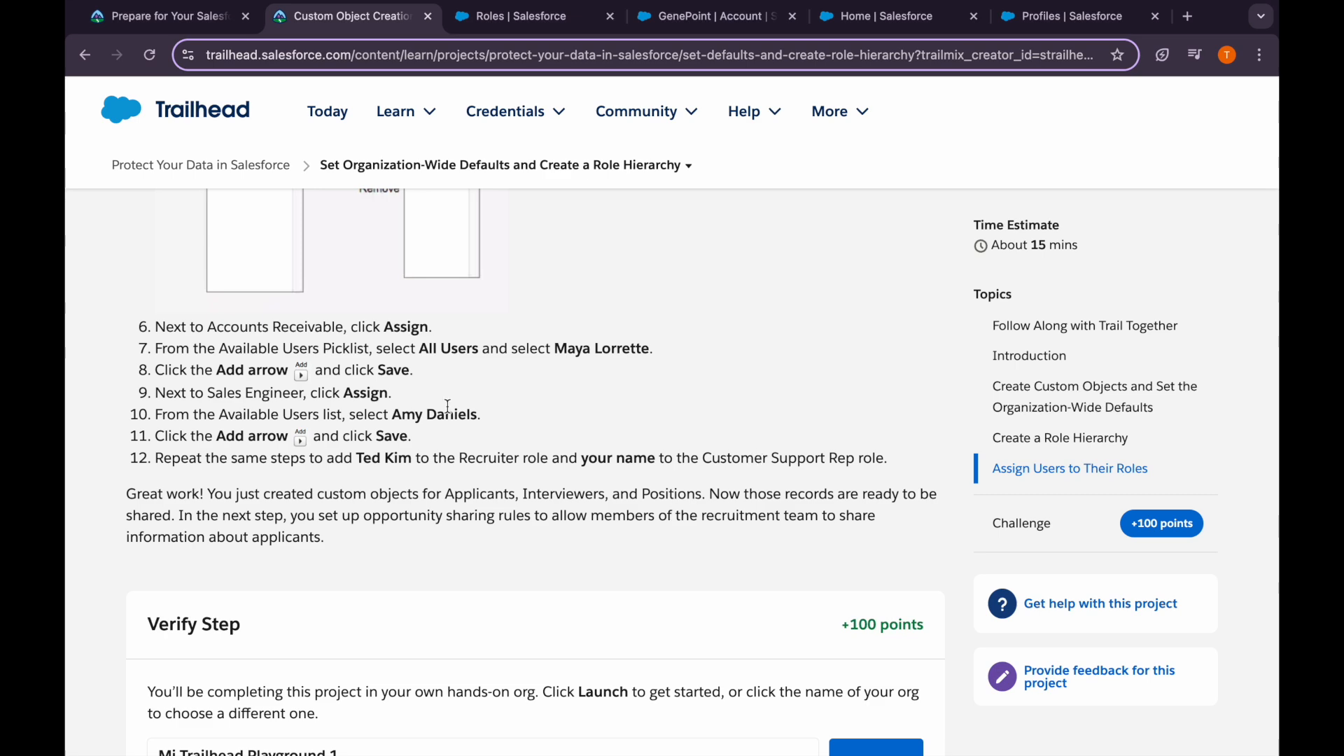
pyautogui.click(490, 17)
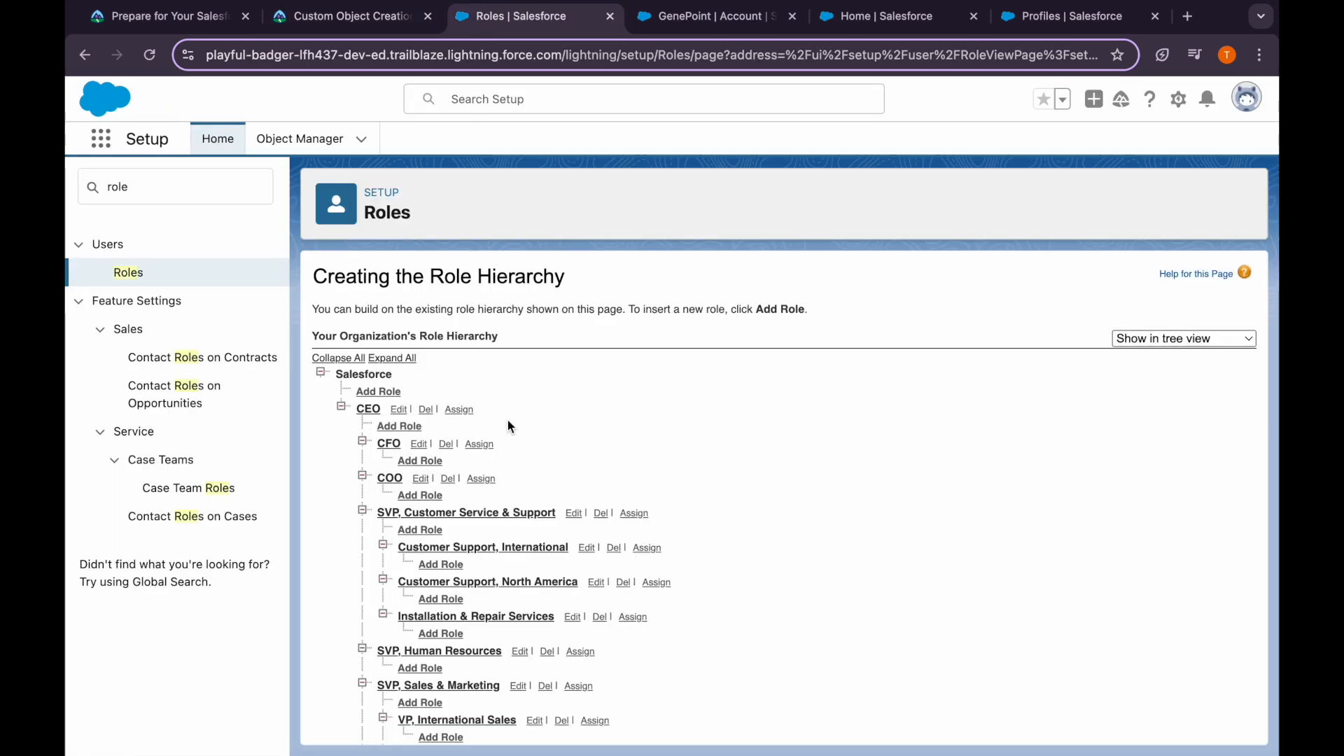
pyautogui.scroll(-6, 536, 532)
pyautogui.scroll(3, 538, 550)
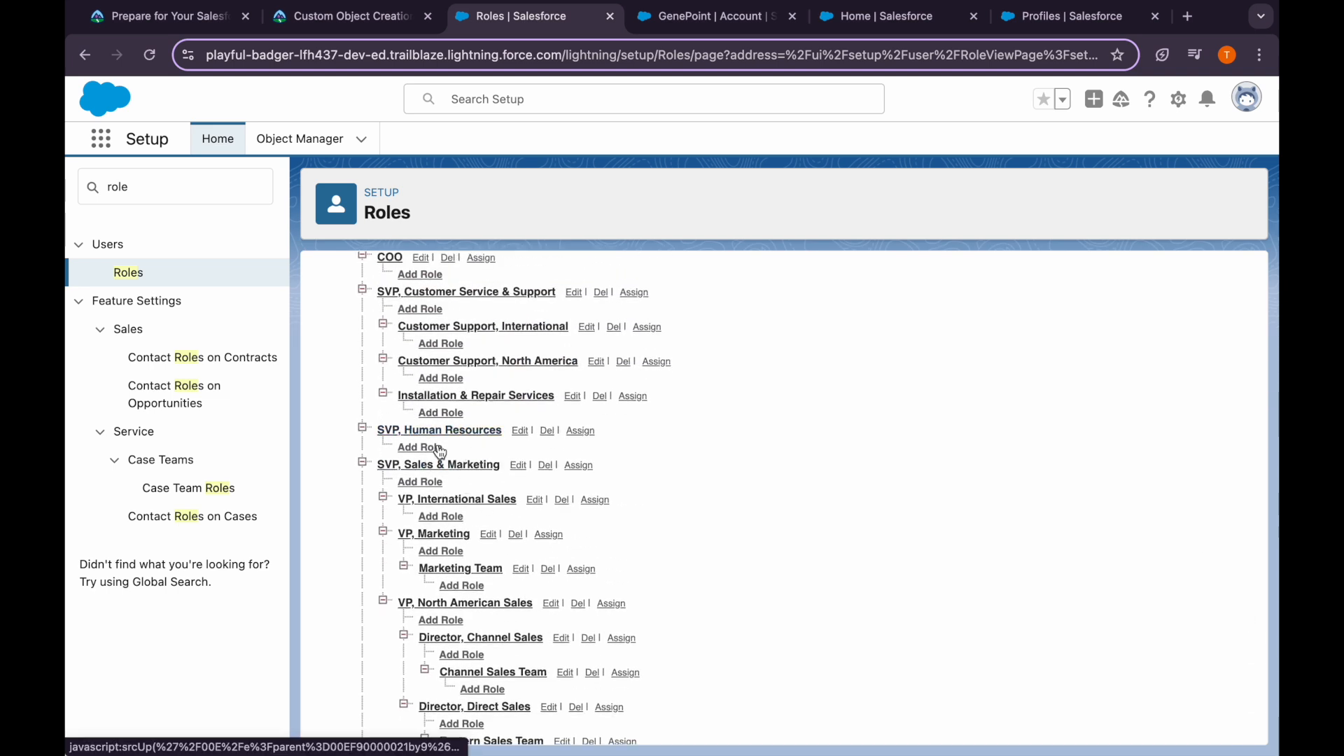
pyautogui.scroll(3, 439, 452)
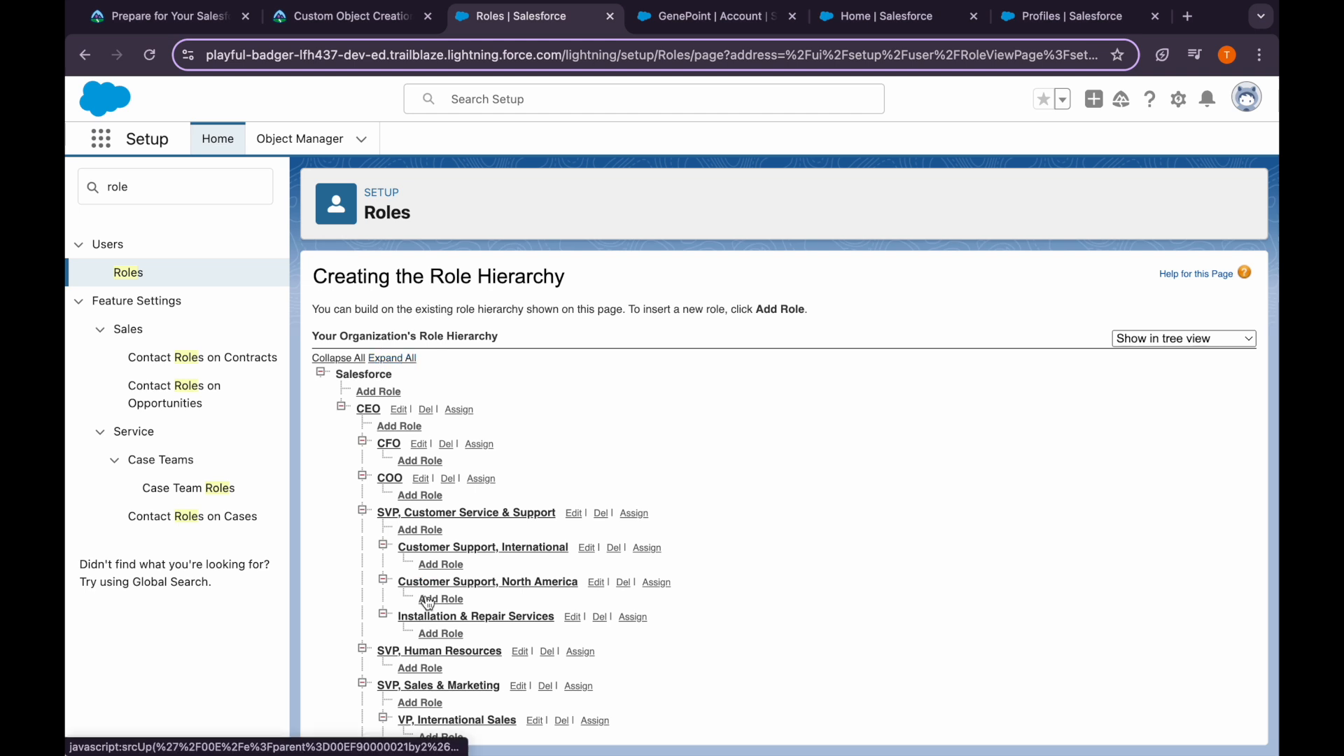
pyautogui.scroll(-2, 429, 602)
pyautogui.scroll(-5, 428, 602)
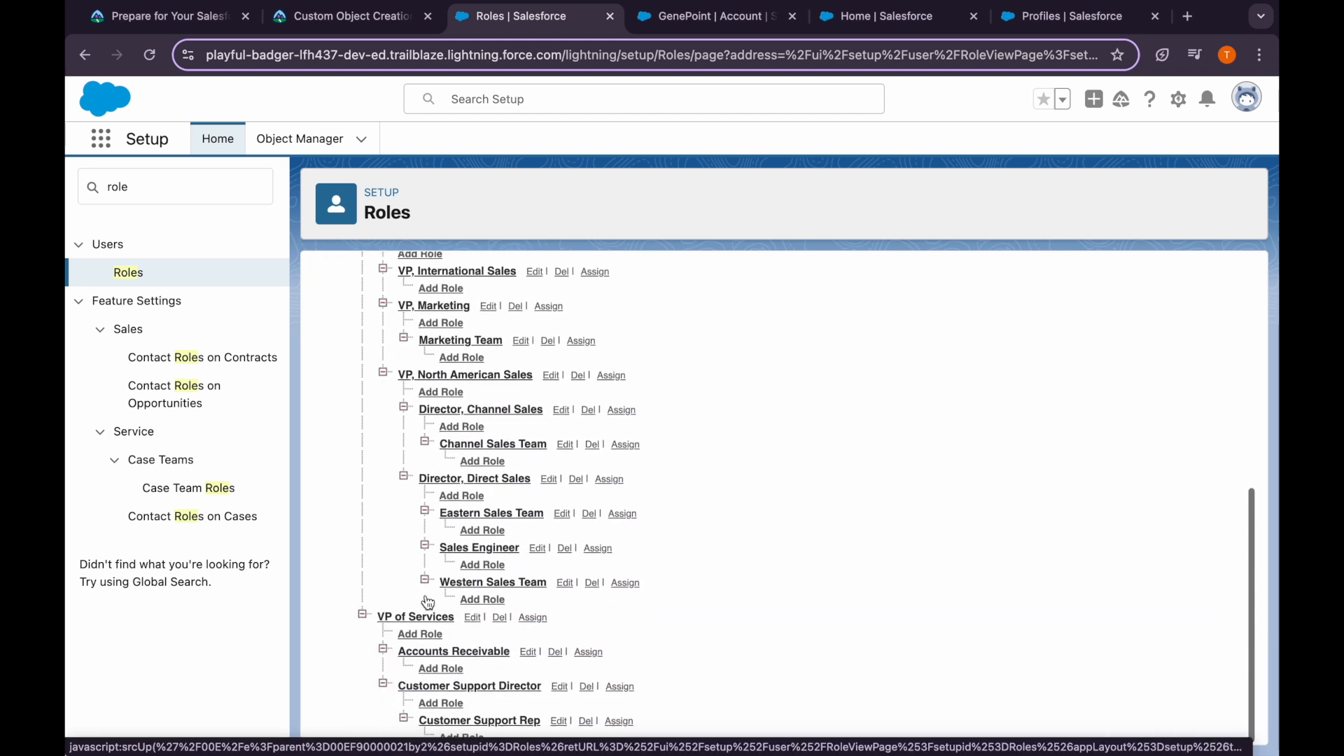
pyautogui.scroll(3, 428, 602)
pyautogui.scroll(4, 428, 602)
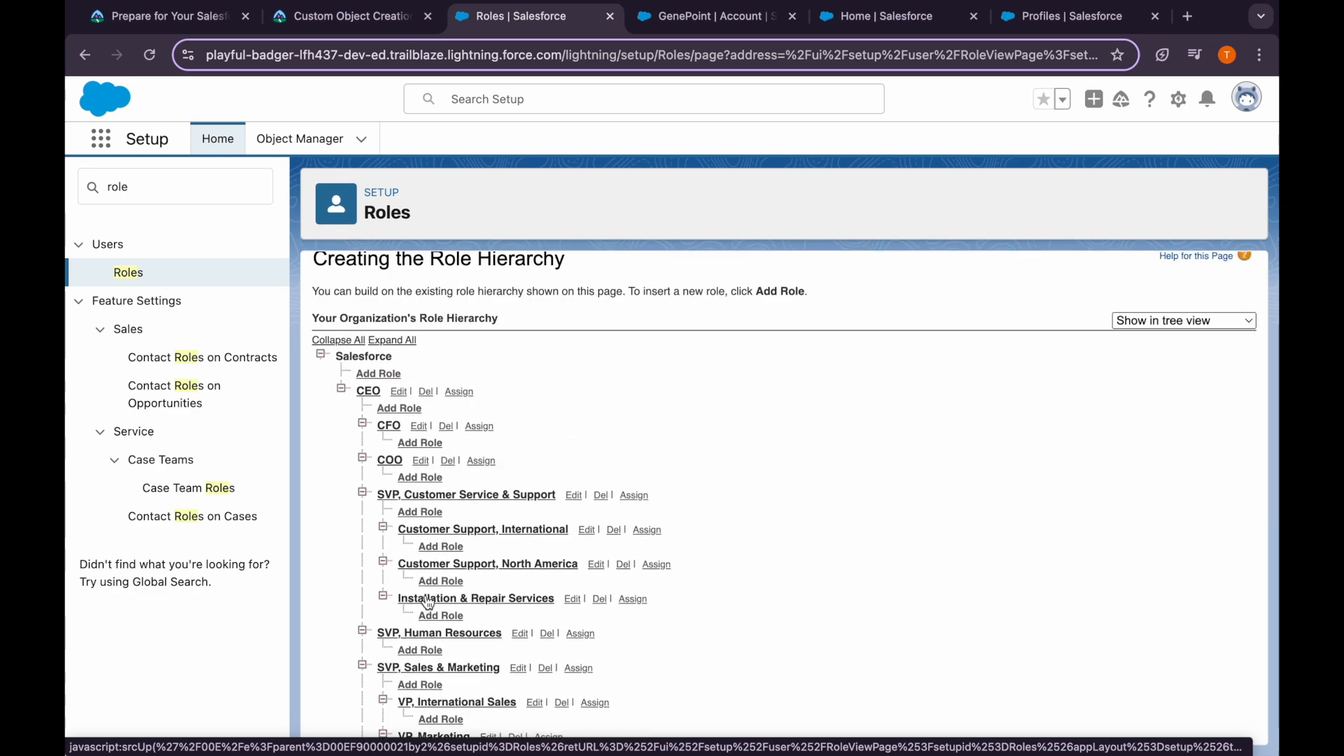
pyautogui.click(137, 278)
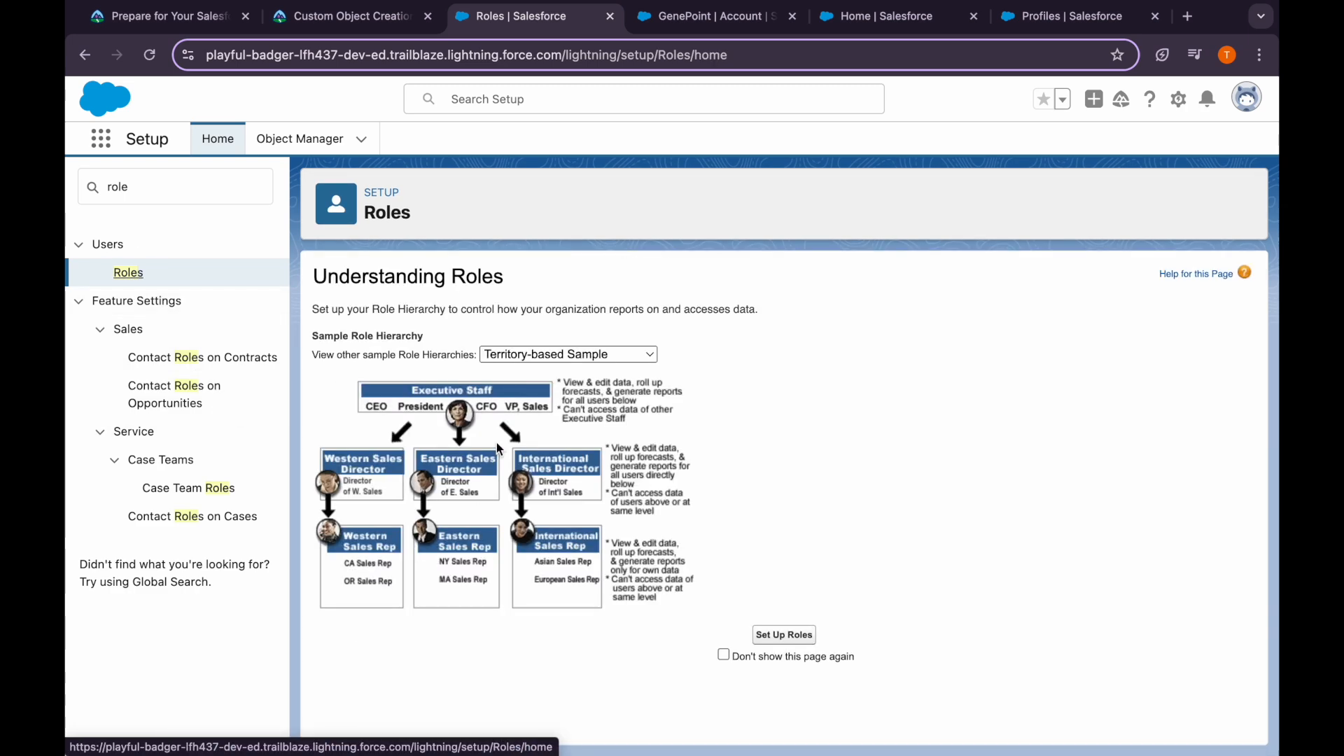
pyautogui.click(769, 638)
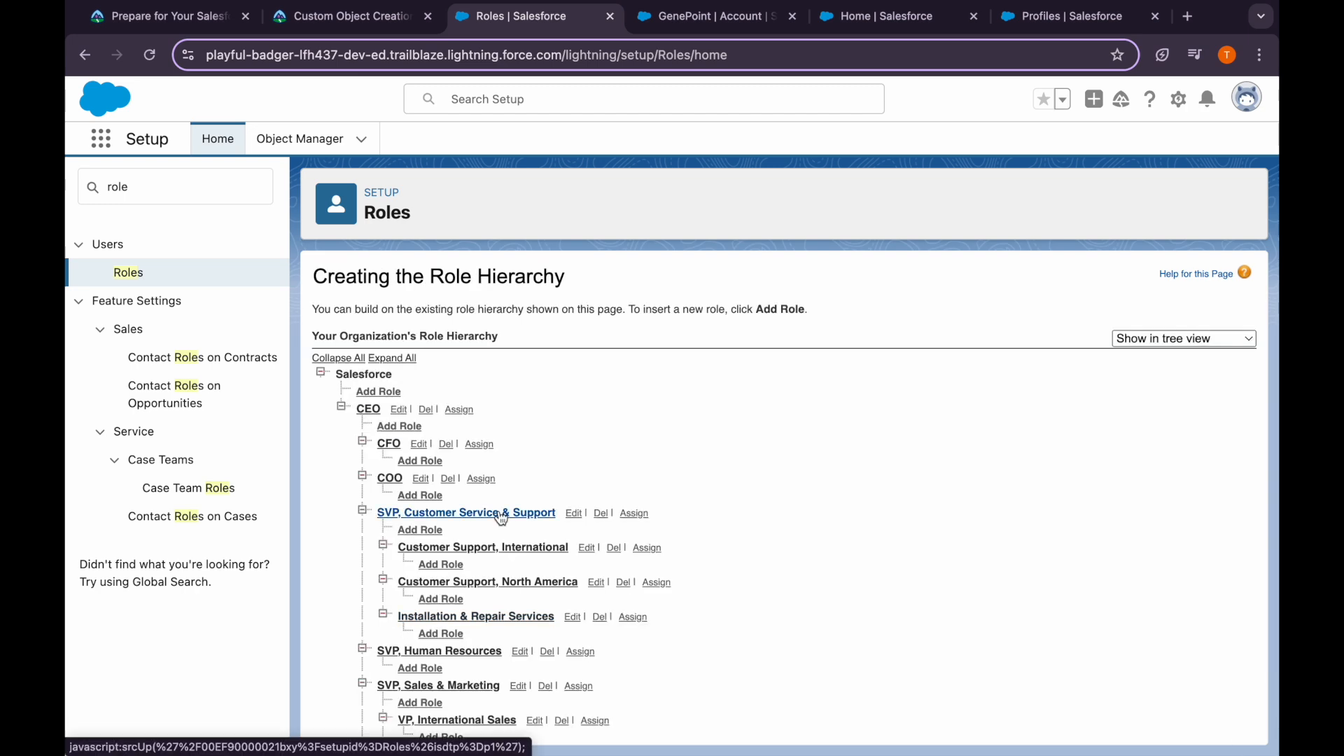
pyautogui.scroll(-1, 446, 553)
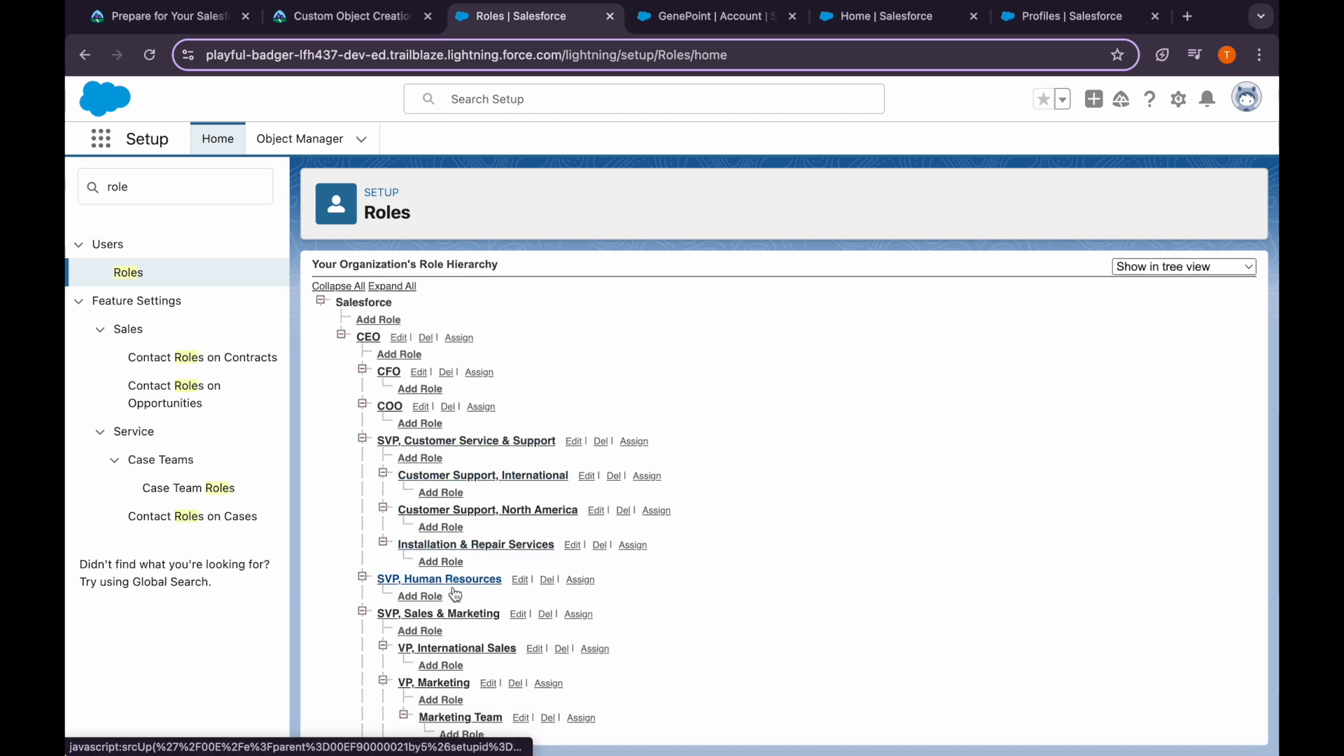
pyautogui.scroll(-1, 453, 595)
pyautogui.click(421, 583)
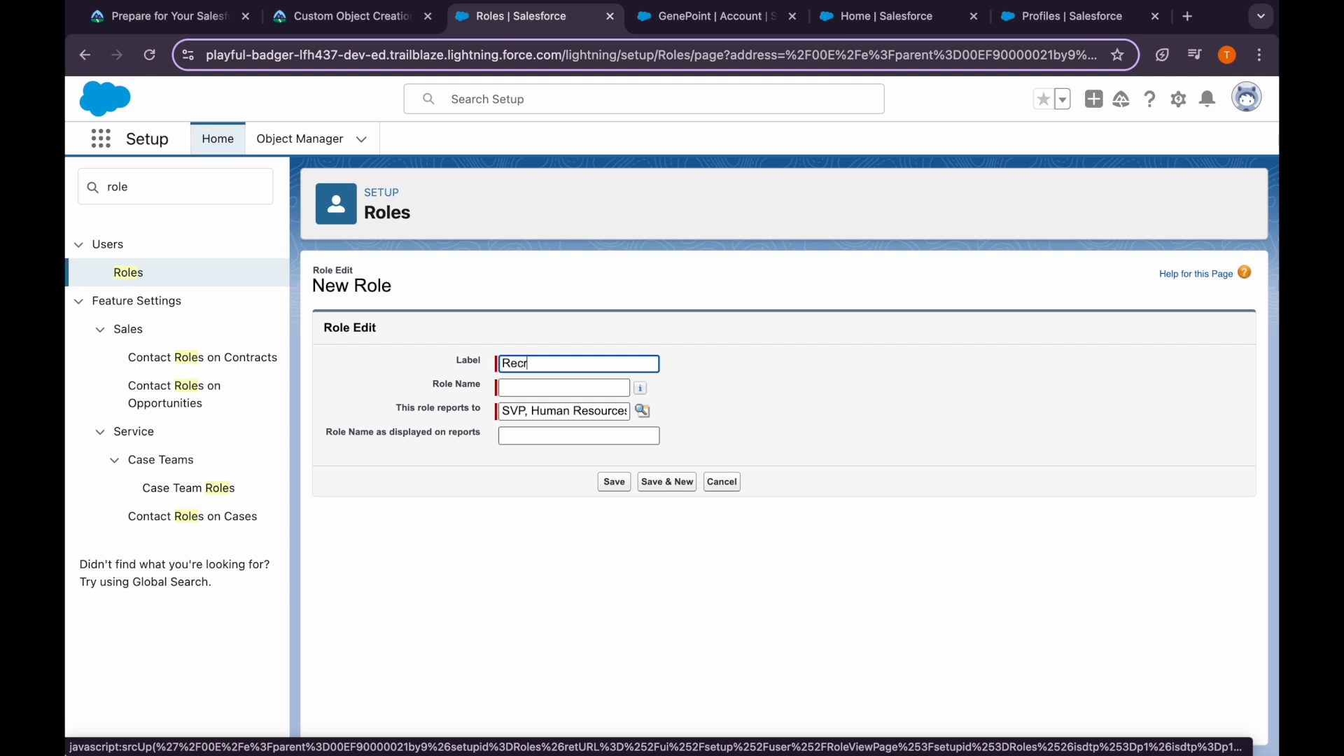
# Fill in the Recruiter role's name and report name from its label, then save it
pyautogui.press('super+a')
pyautogui.press('super+c')
pyautogui.click(520, 390)
pyautogui.click(539, 435)
pyautogui.press('super+v')
pyautogui.click(625, 485)
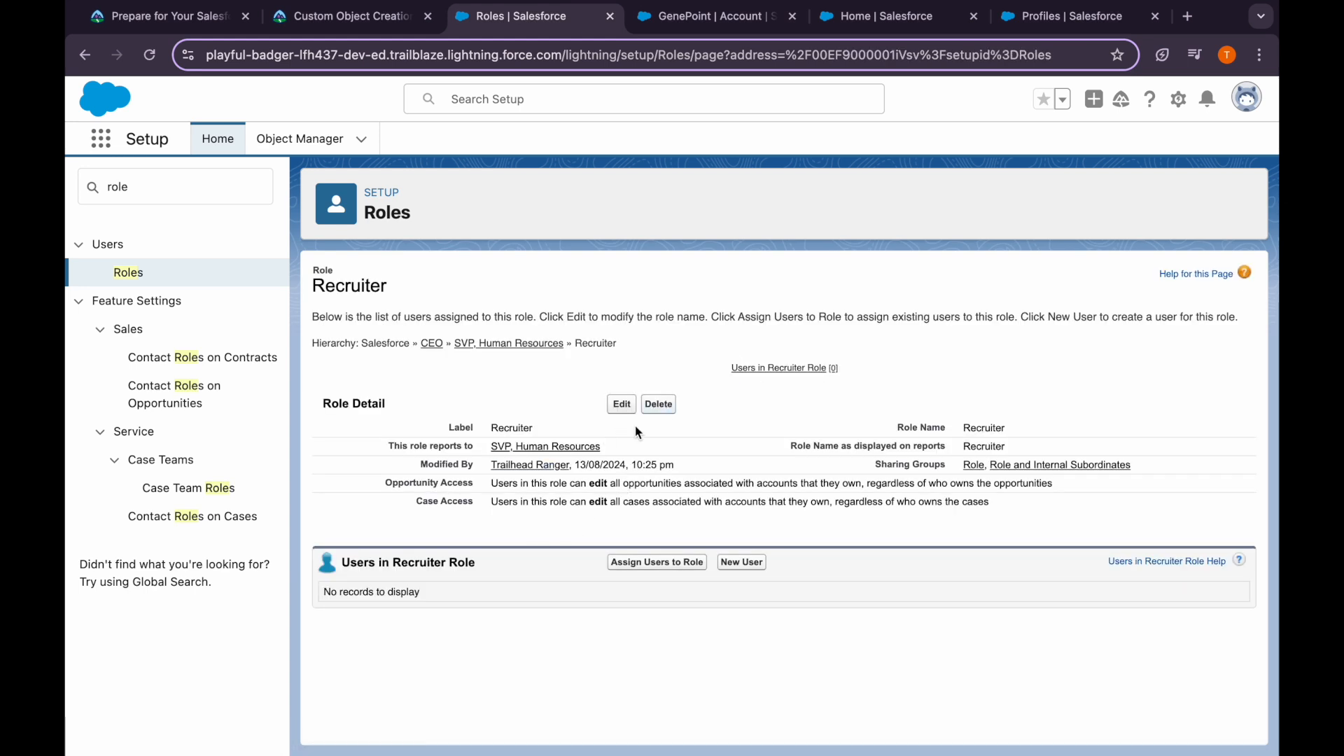
# Assign a user from the All Users list to the Recruiter role and save
pyautogui.click(652, 563)
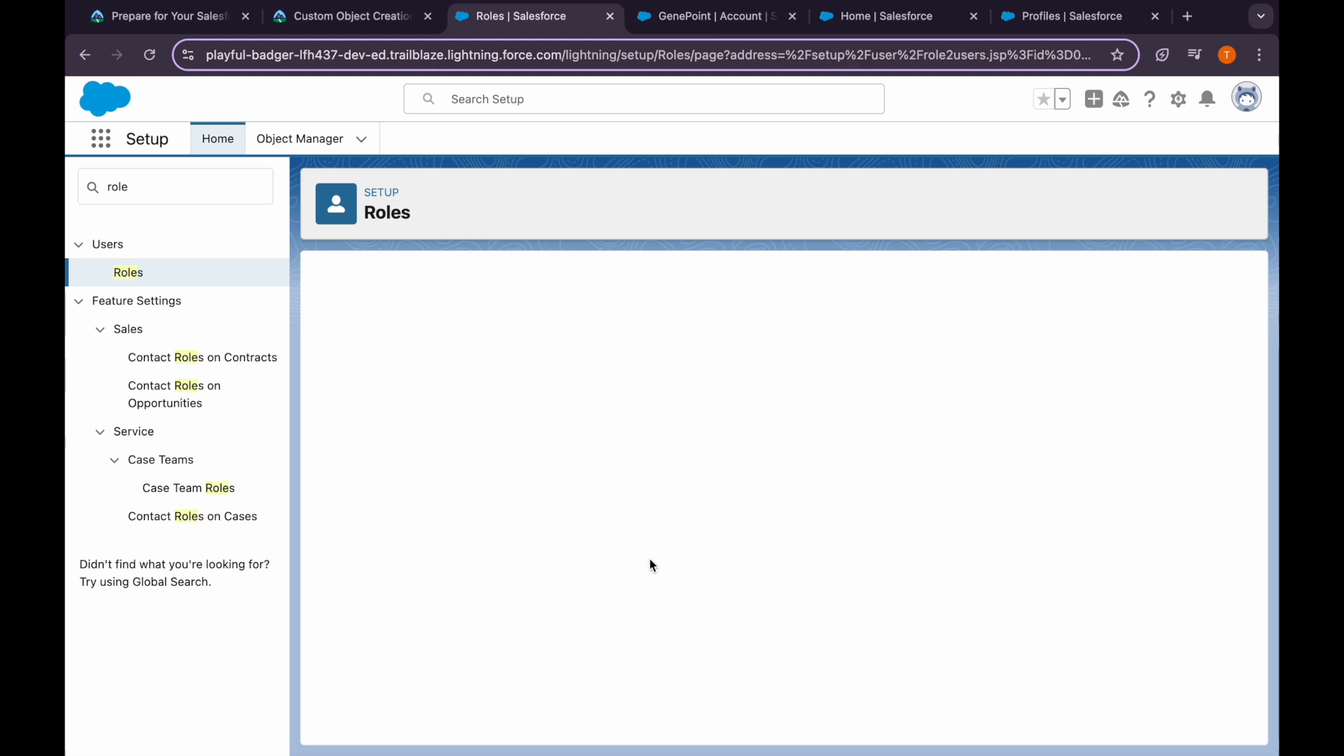
pyautogui.click(423, 504)
pyautogui.click(493, 545)
pyautogui.scroll(-1, 493, 545)
pyautogui.click(464, 434)
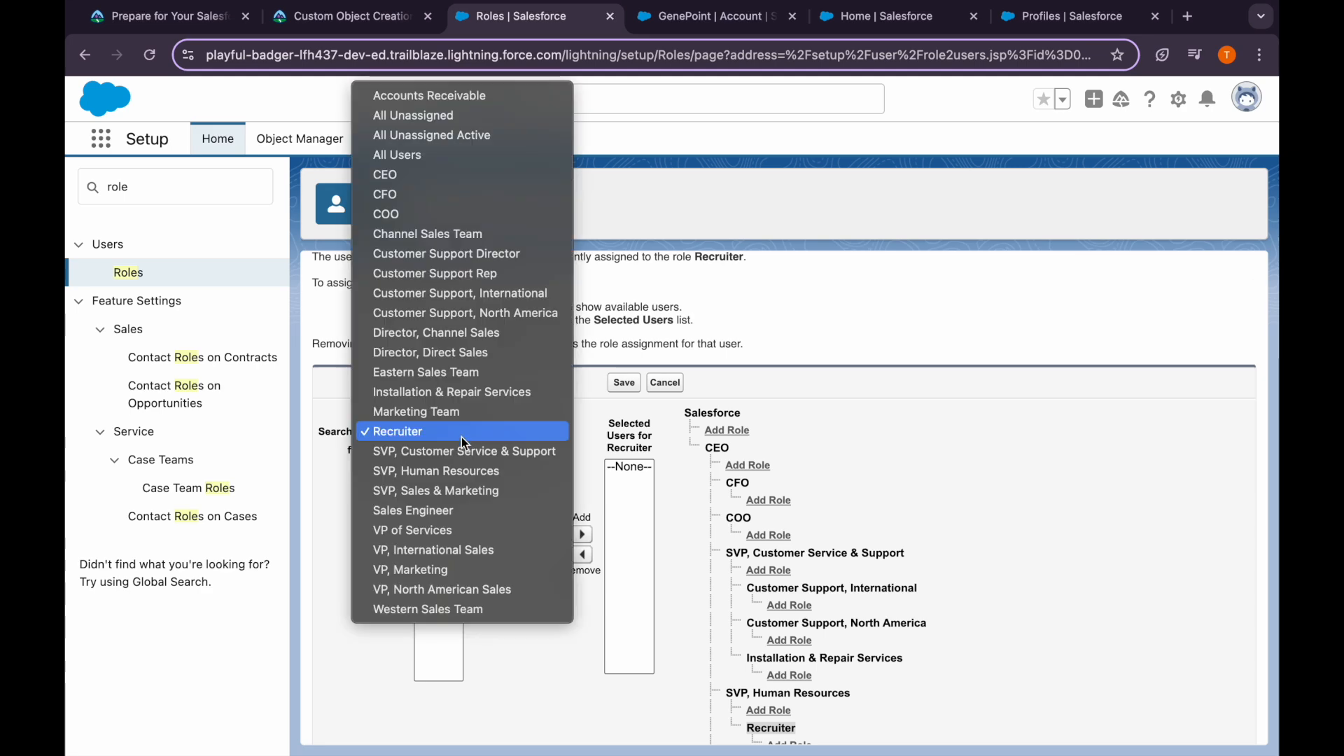
pyautogui.click(413, 156)
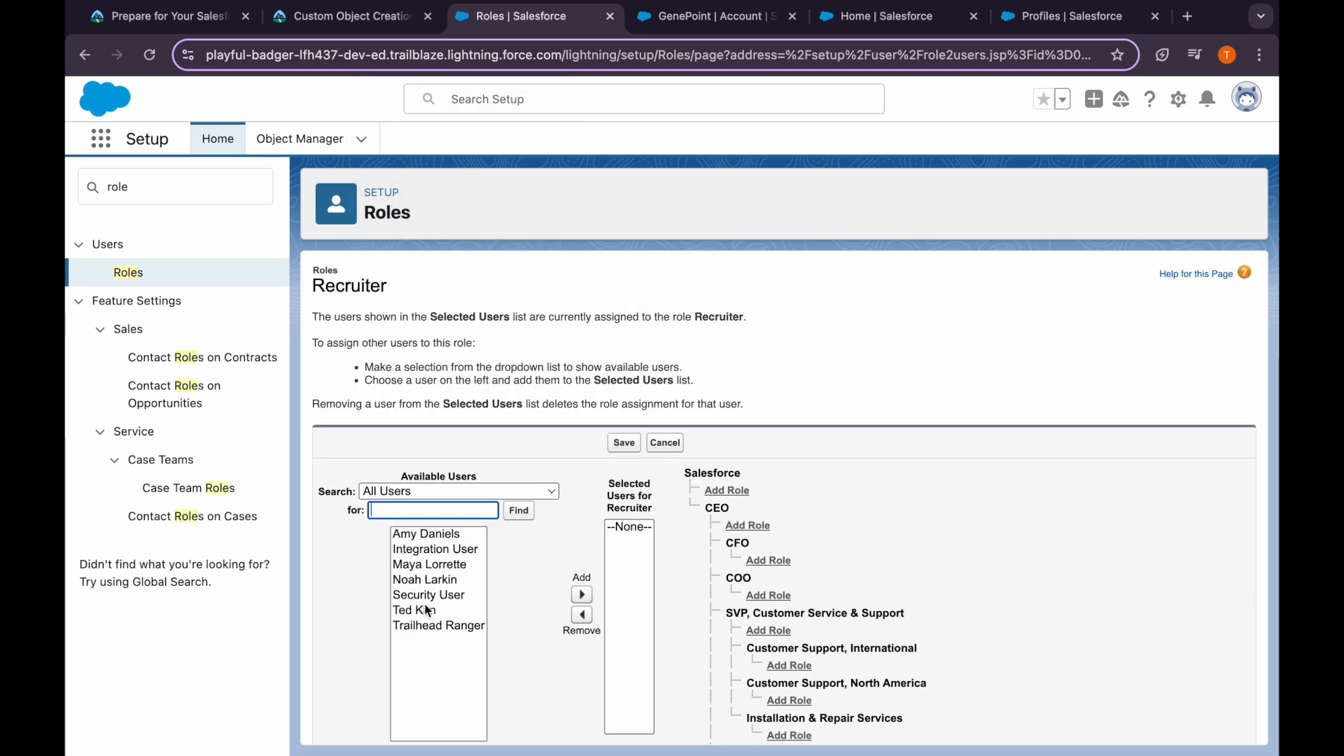
pyautogui.click(426, 610)
pyautogui.click(582, 594)
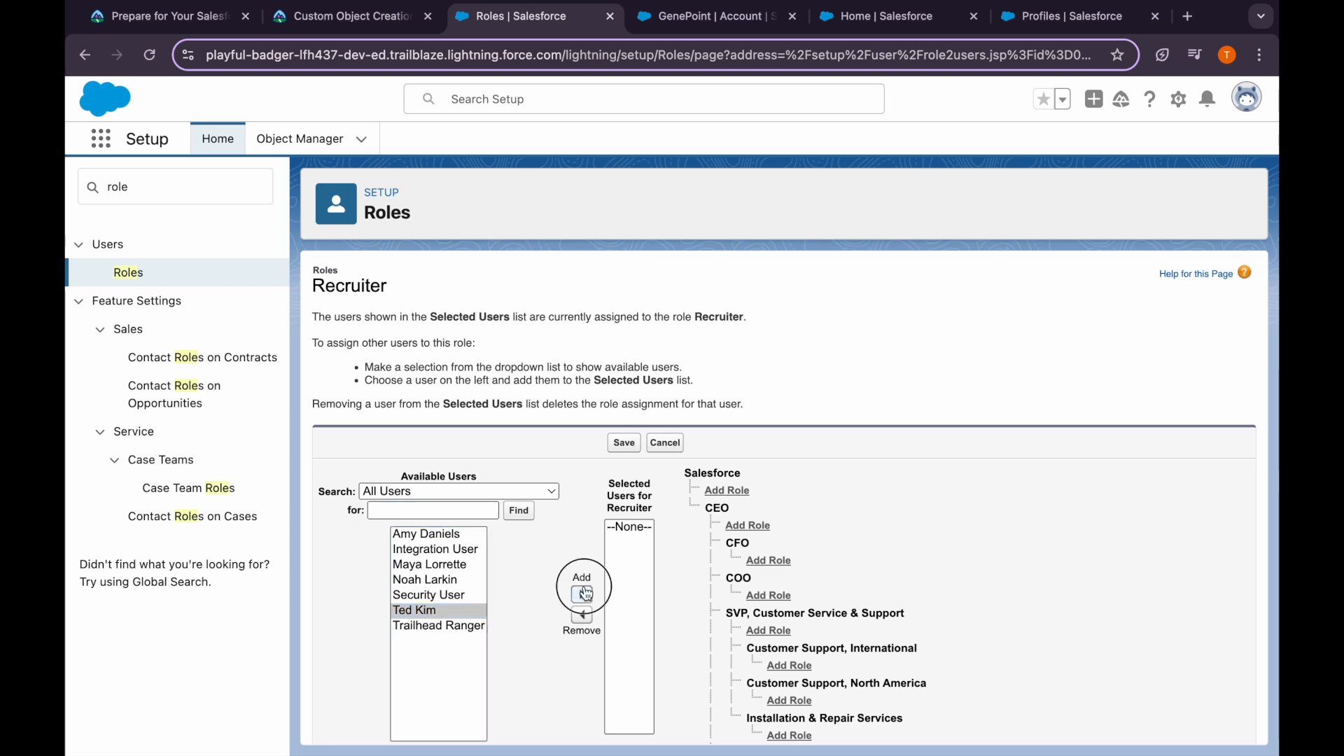
pyautogui.click(624, 446)
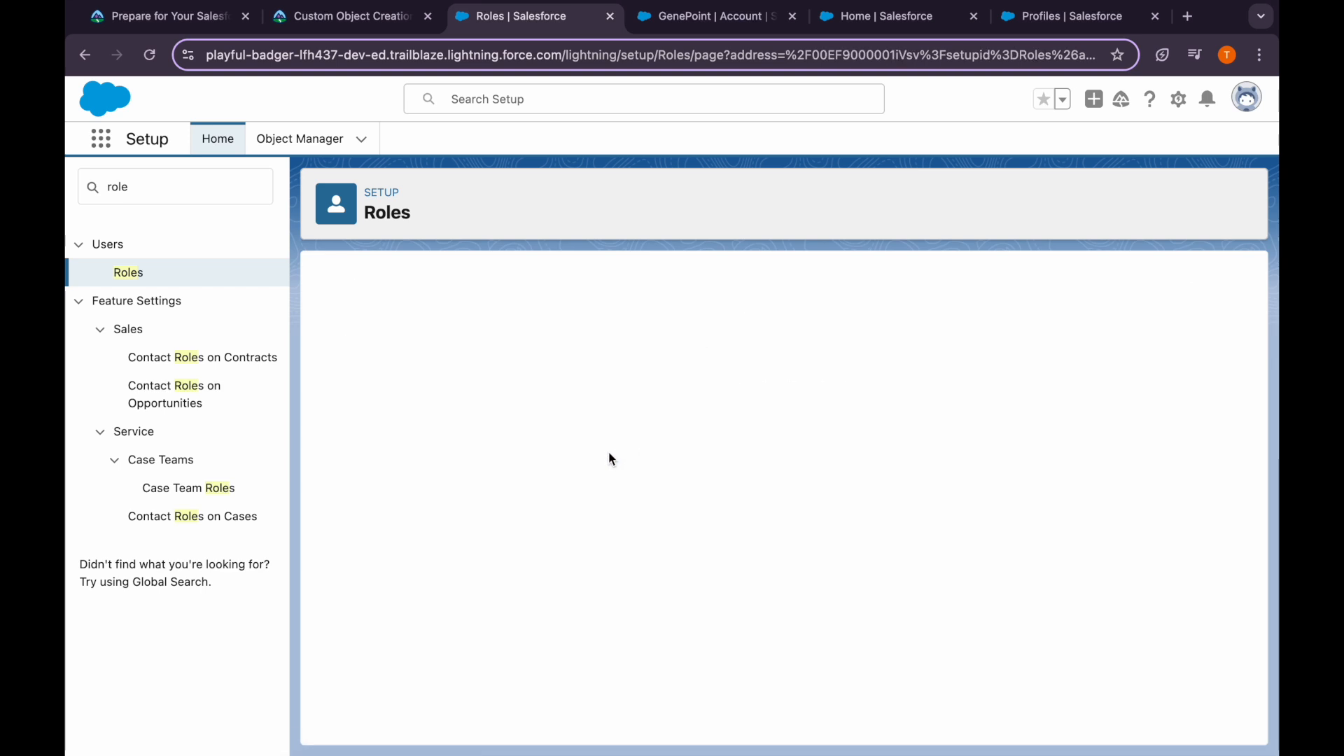
pyautogui.click(128, 272)
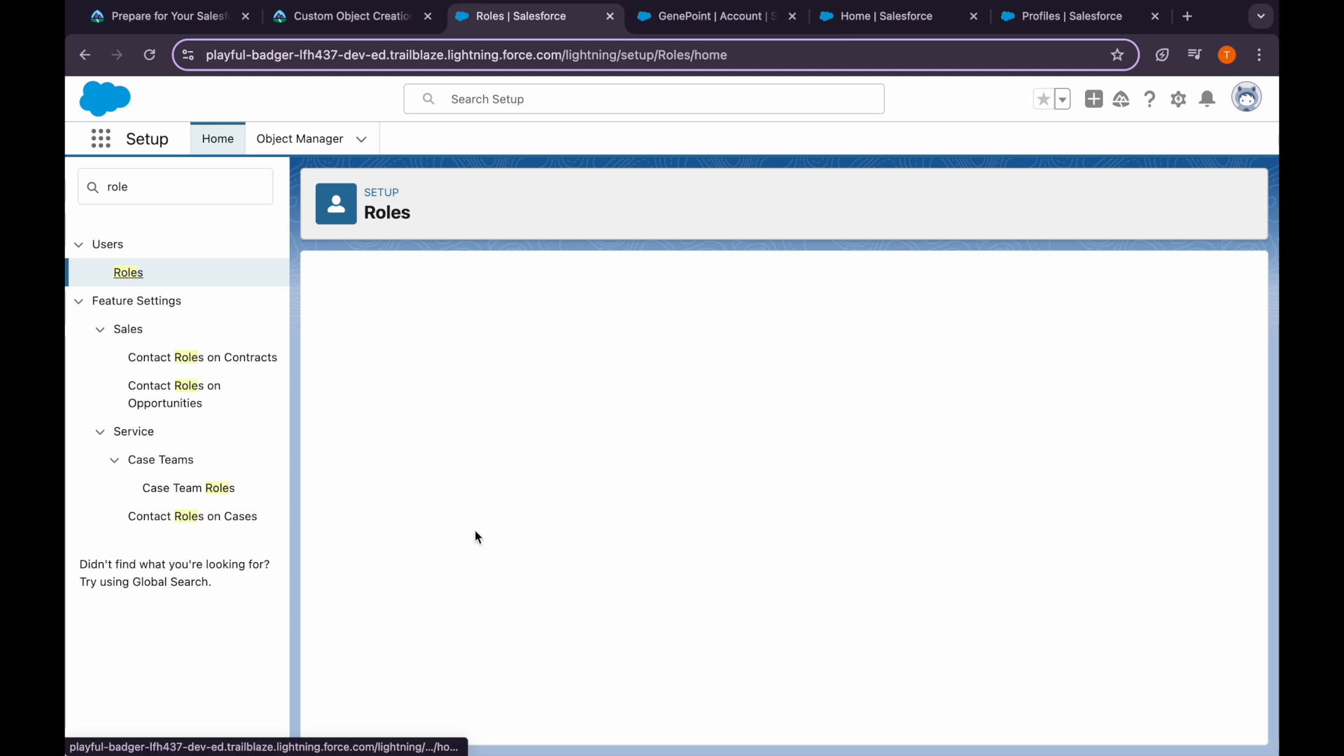
# In the role hierarchy, add the current user from All Users to the Customer Support Rep role
pyautogui.click(771, 638)
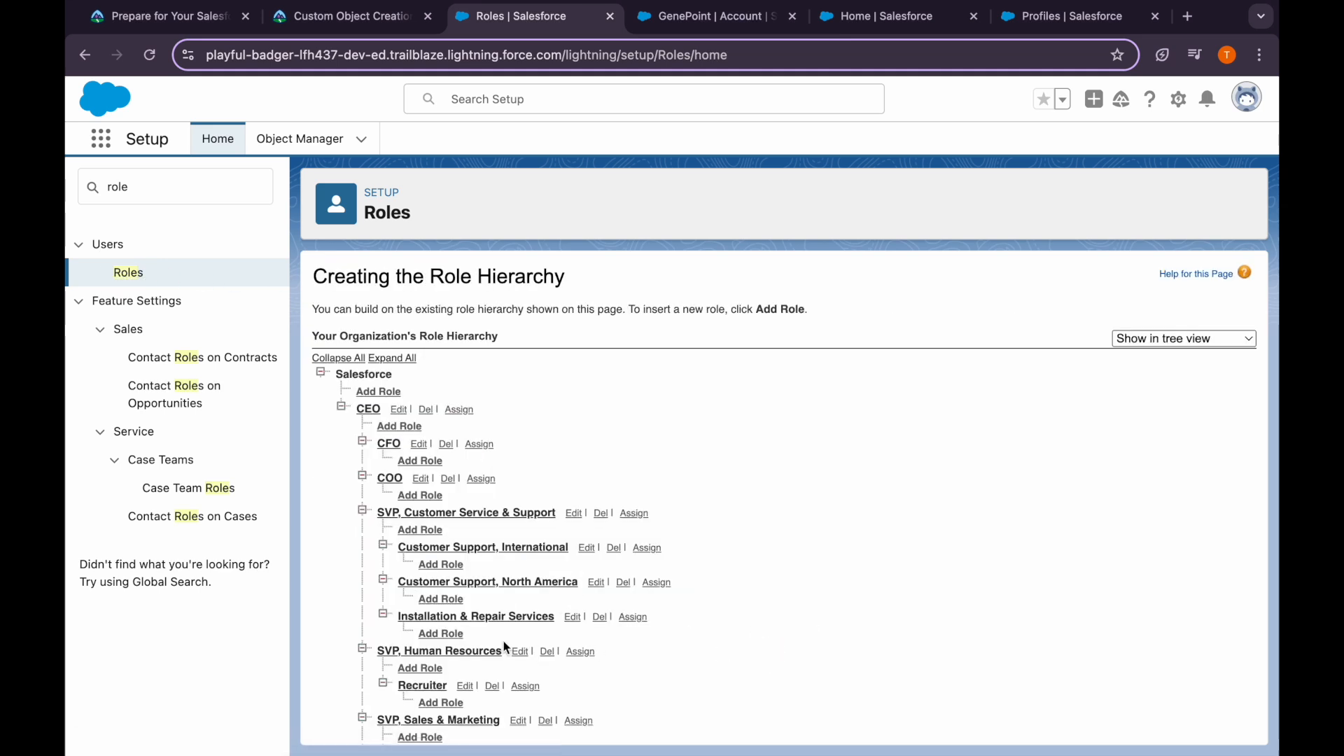
pyautogui.scroll(-1, 521, 594)
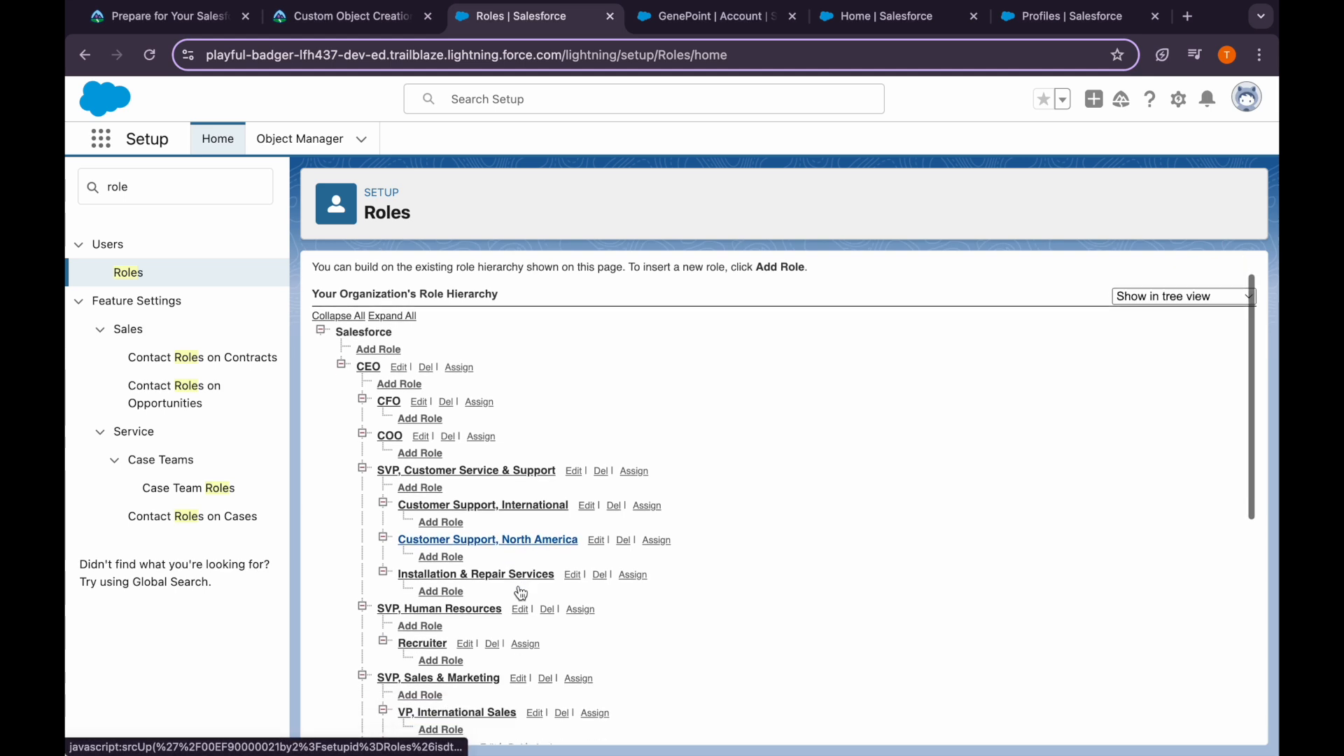
pyautogui.scroll(-3, 521, 594)
pyautogui.scroll(-8, 521, 593)
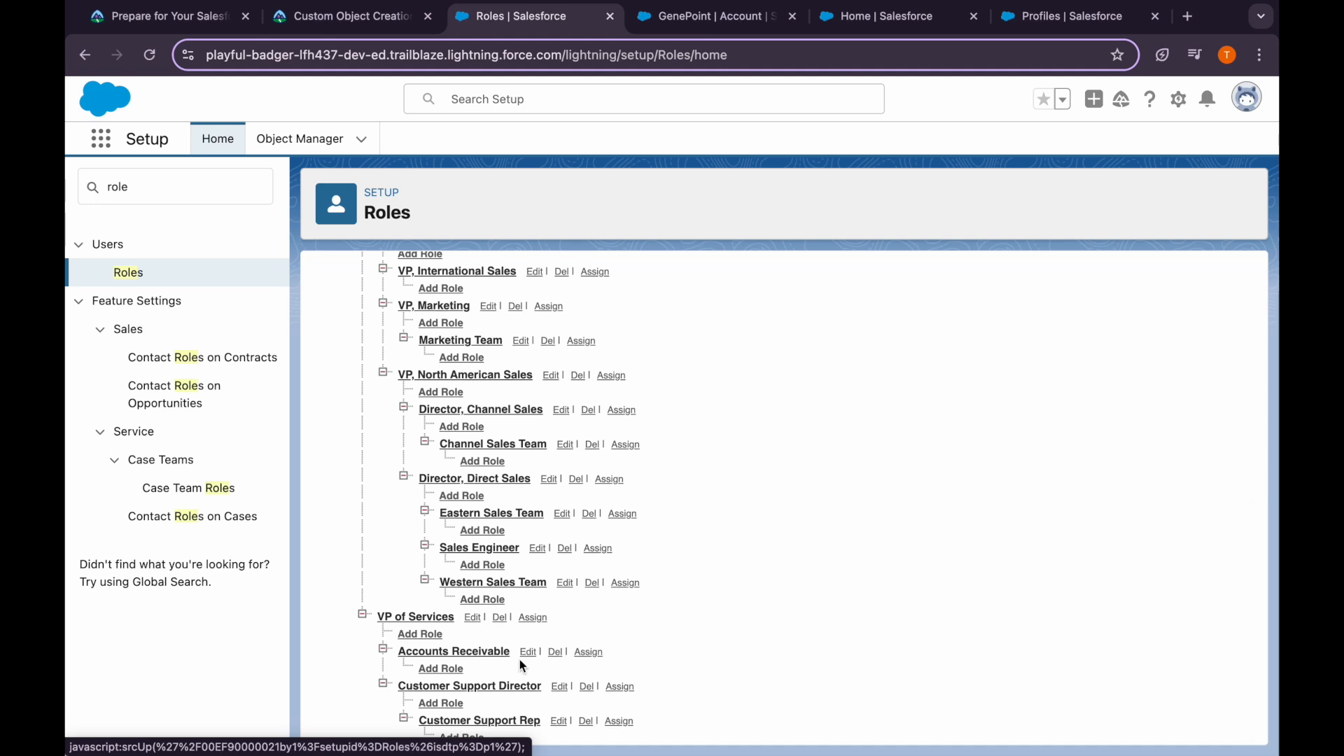
pyautogui.click(612, 721)
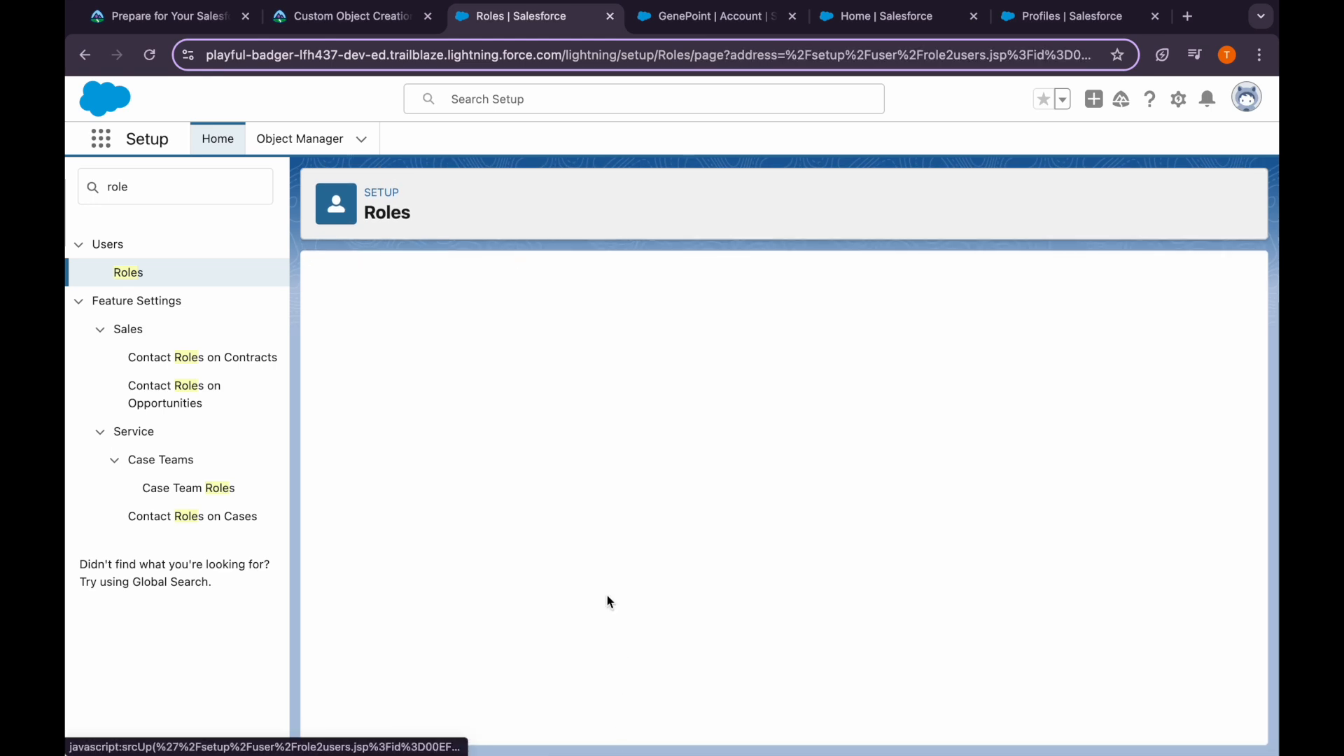
pyautogui.click(442, 497)
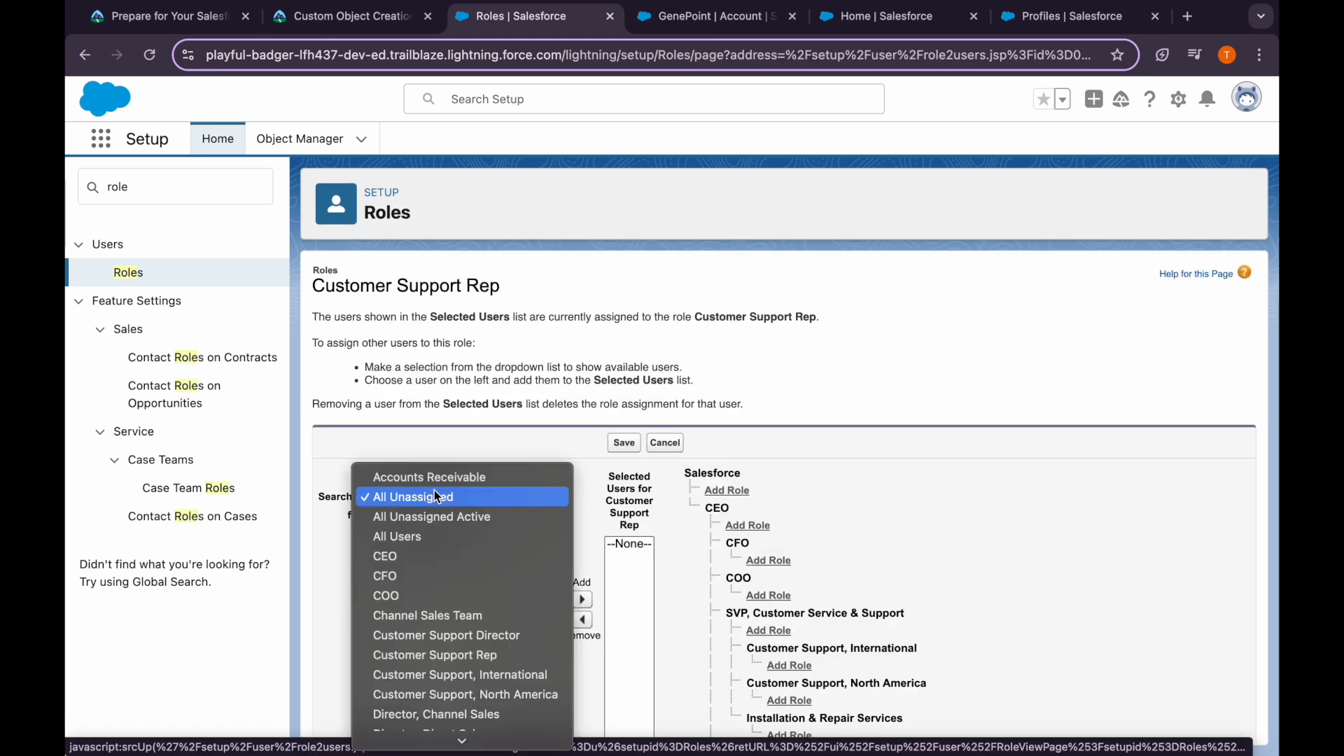
pyautogui.click(425, 533)
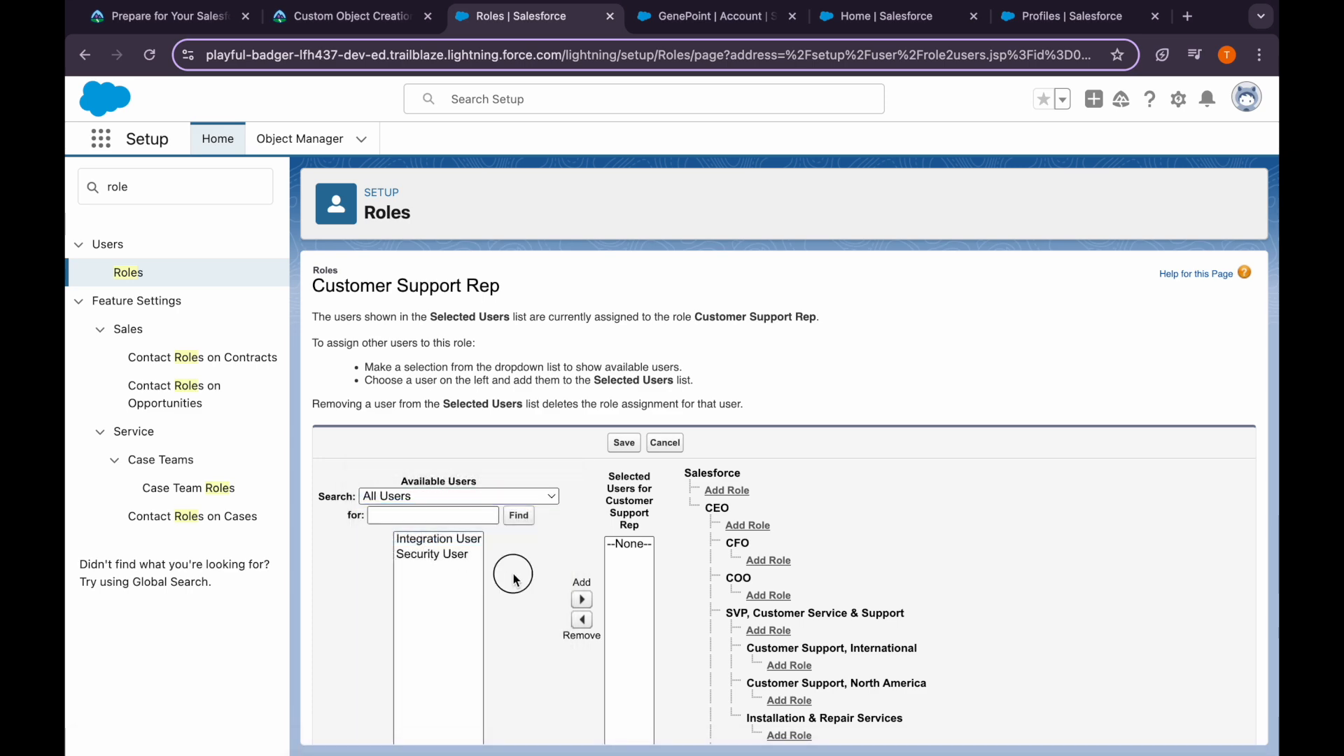
pyautogui.click(435, 628)
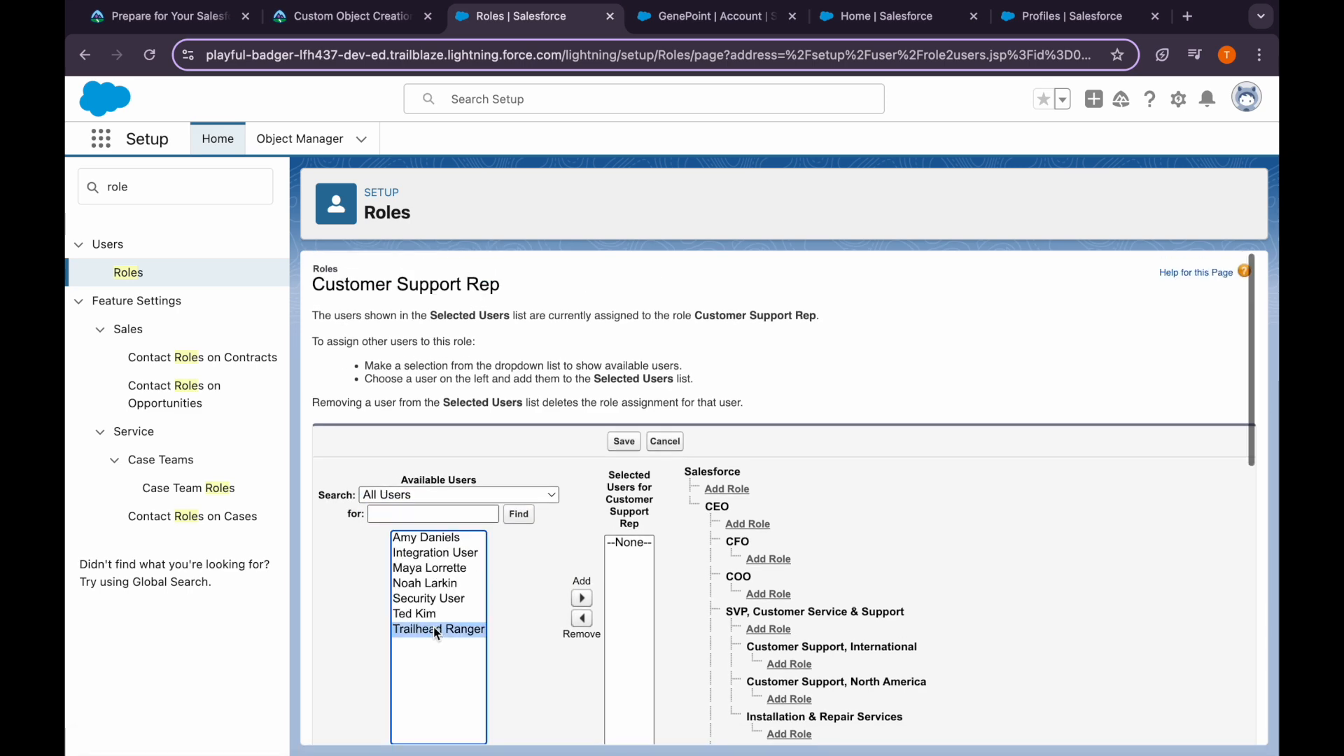
pyautogui.click(581, 599)
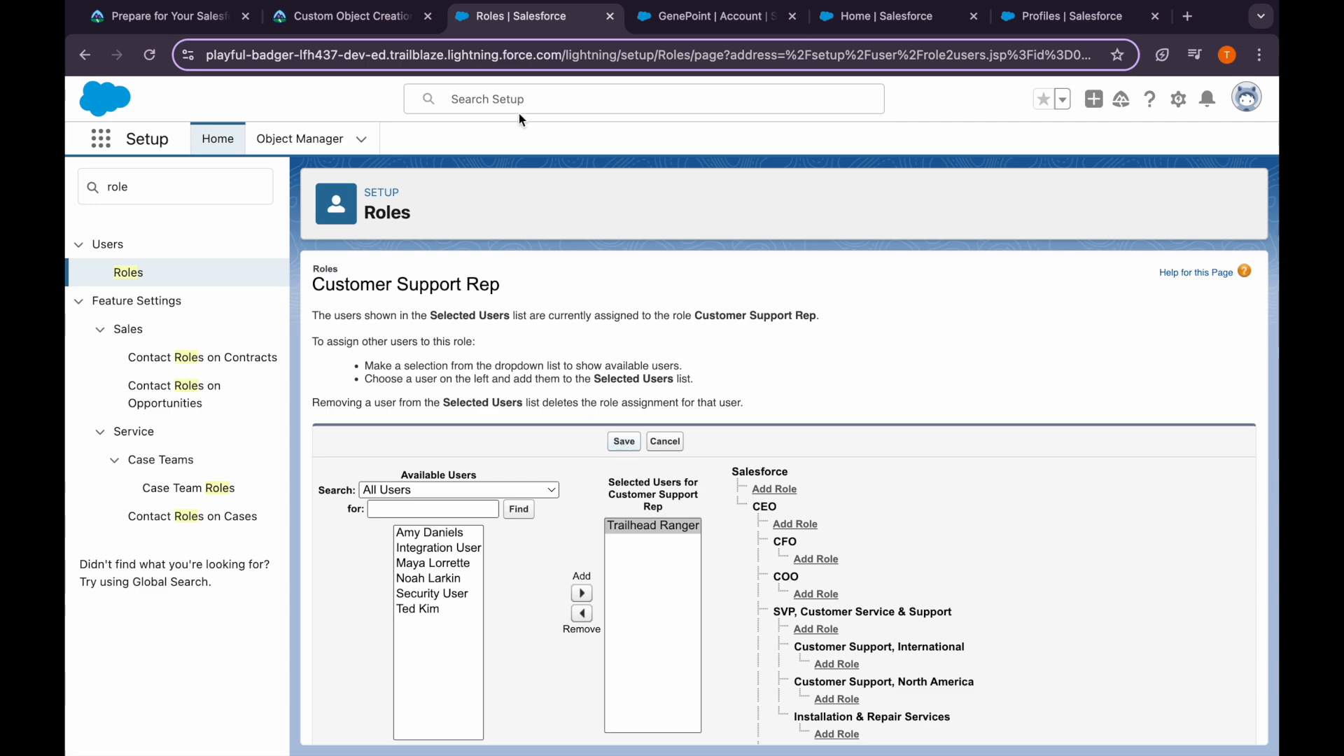
pyautogui.click(332, 16)
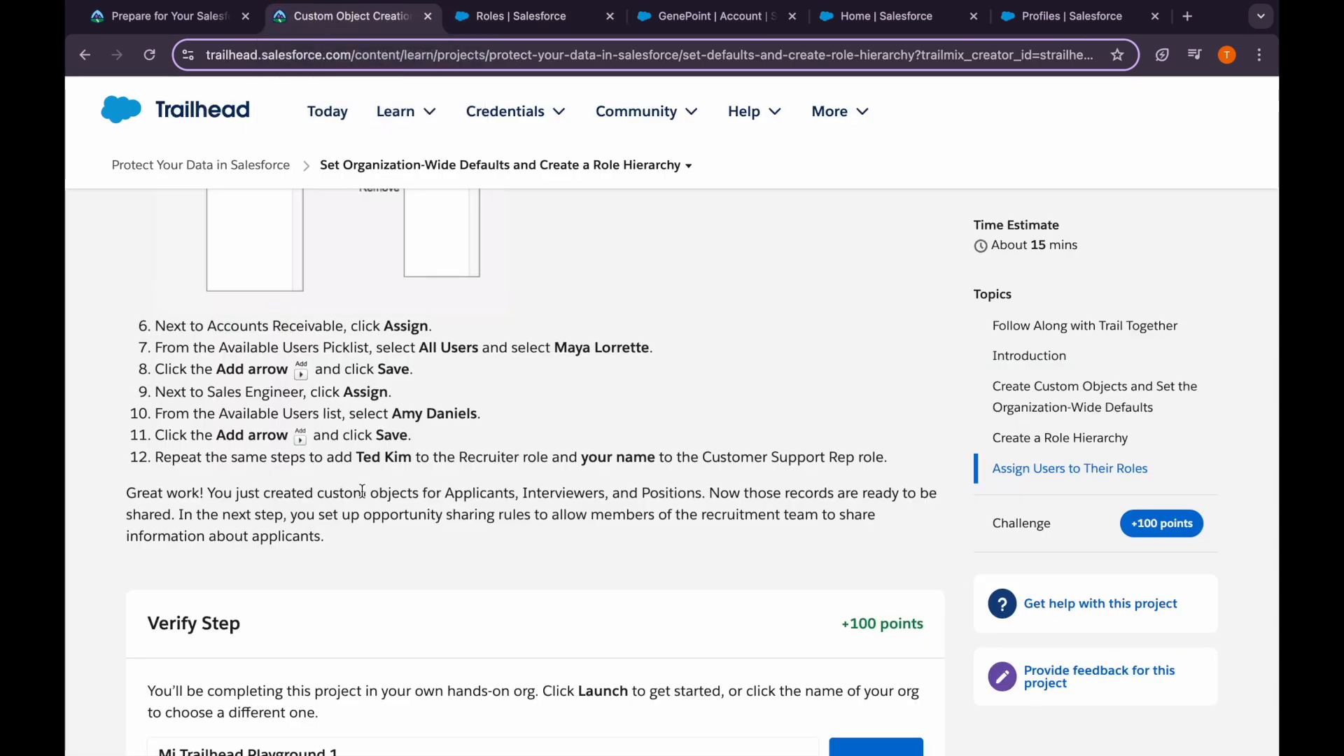
# Verify the role-assignment step in Trailhead to earn 100 points
pyautogui.scroll(-4, 362, 490)
pyautogui.click(313, 586)
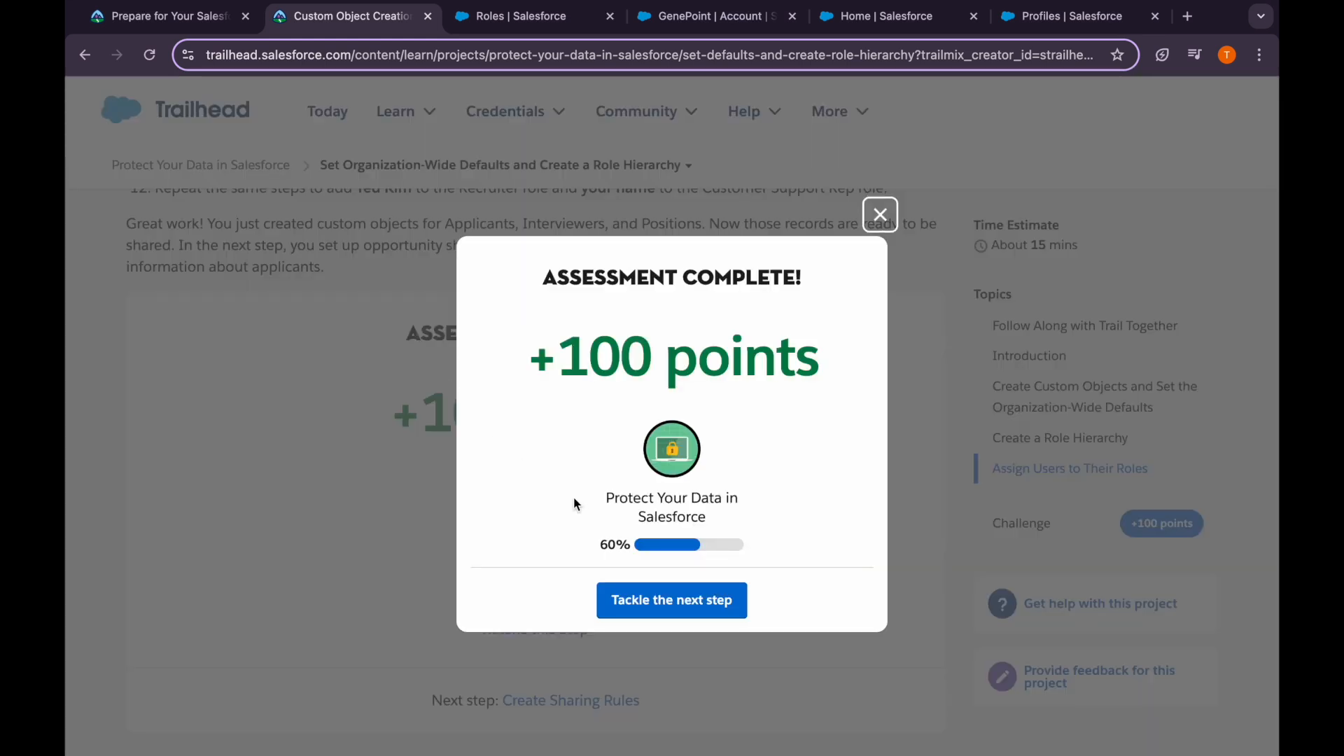
pyautogui.click(693, 616)
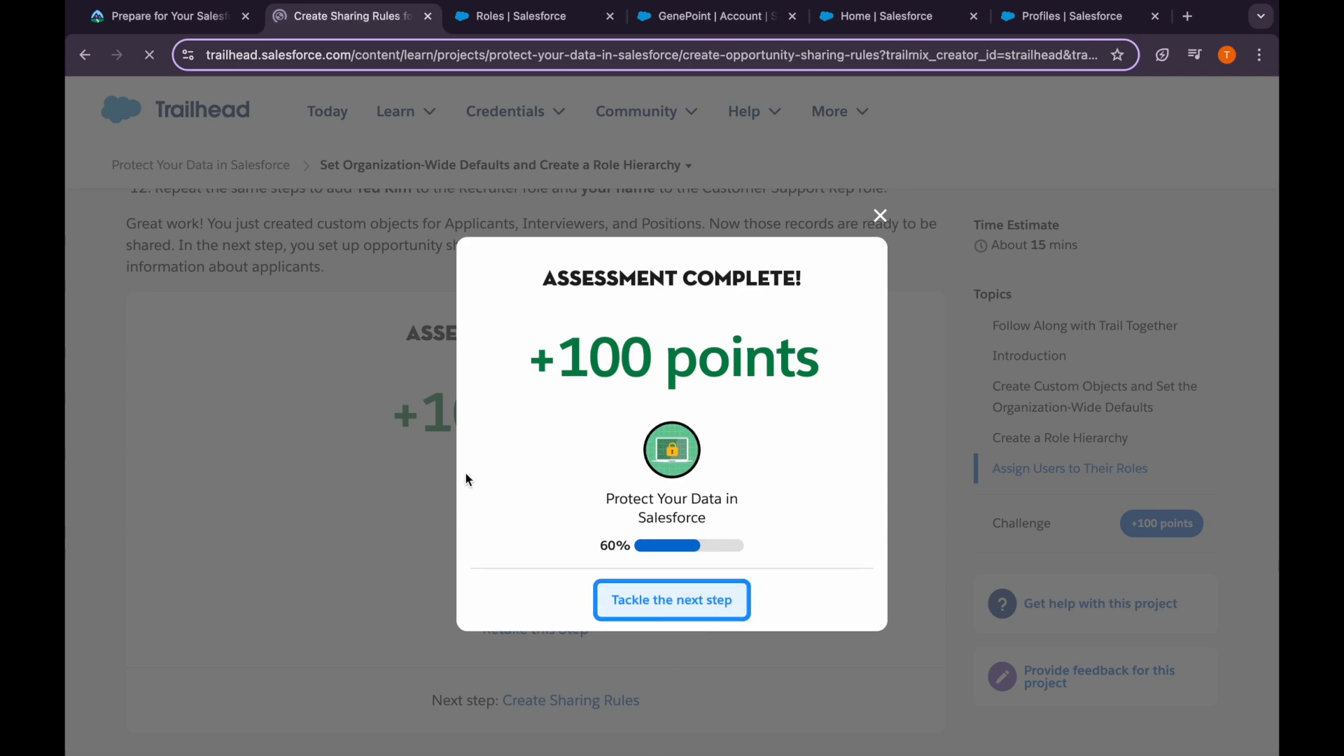
# Read the Create Sharing Rules instructions, highlighting the picklist instruction in step 2
pyautogui.scroll(-5, 465, 476)
pyautogui.scroll(-5, 465, 473)
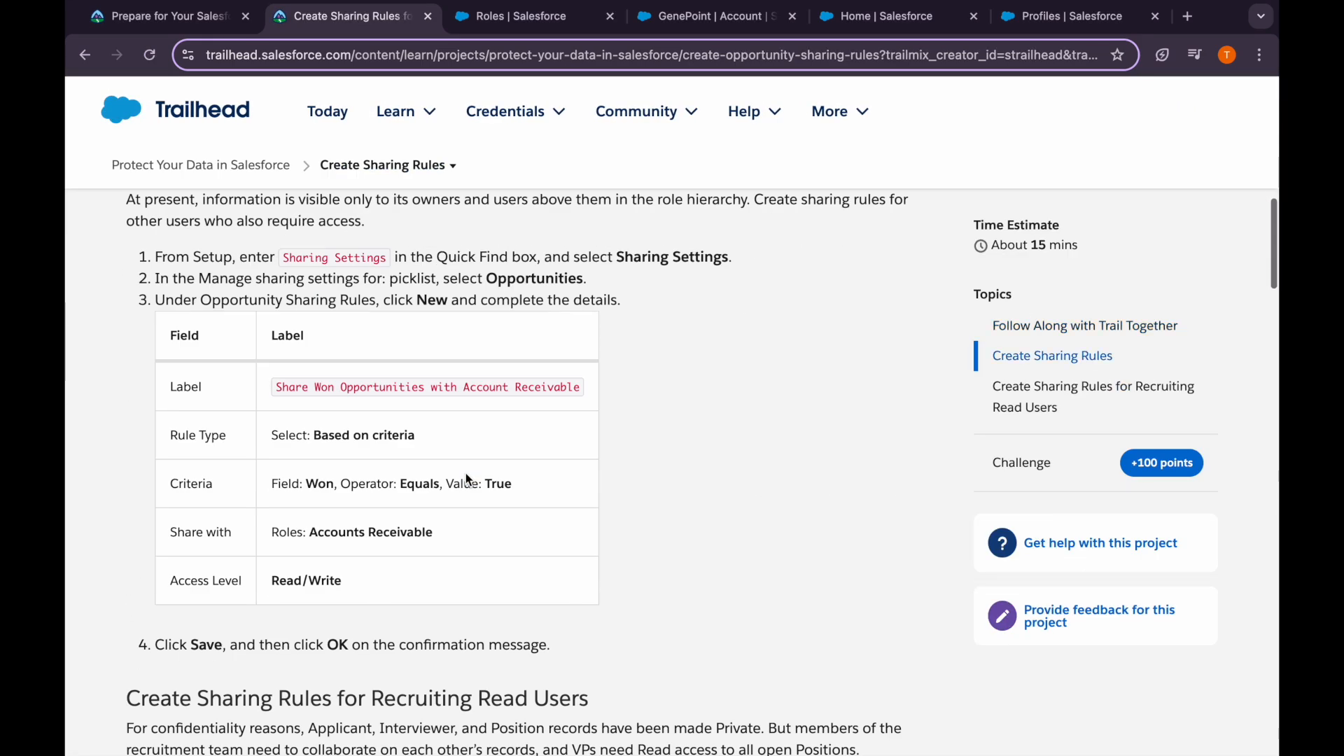
pyautogui.scroll(1, 465, 473)
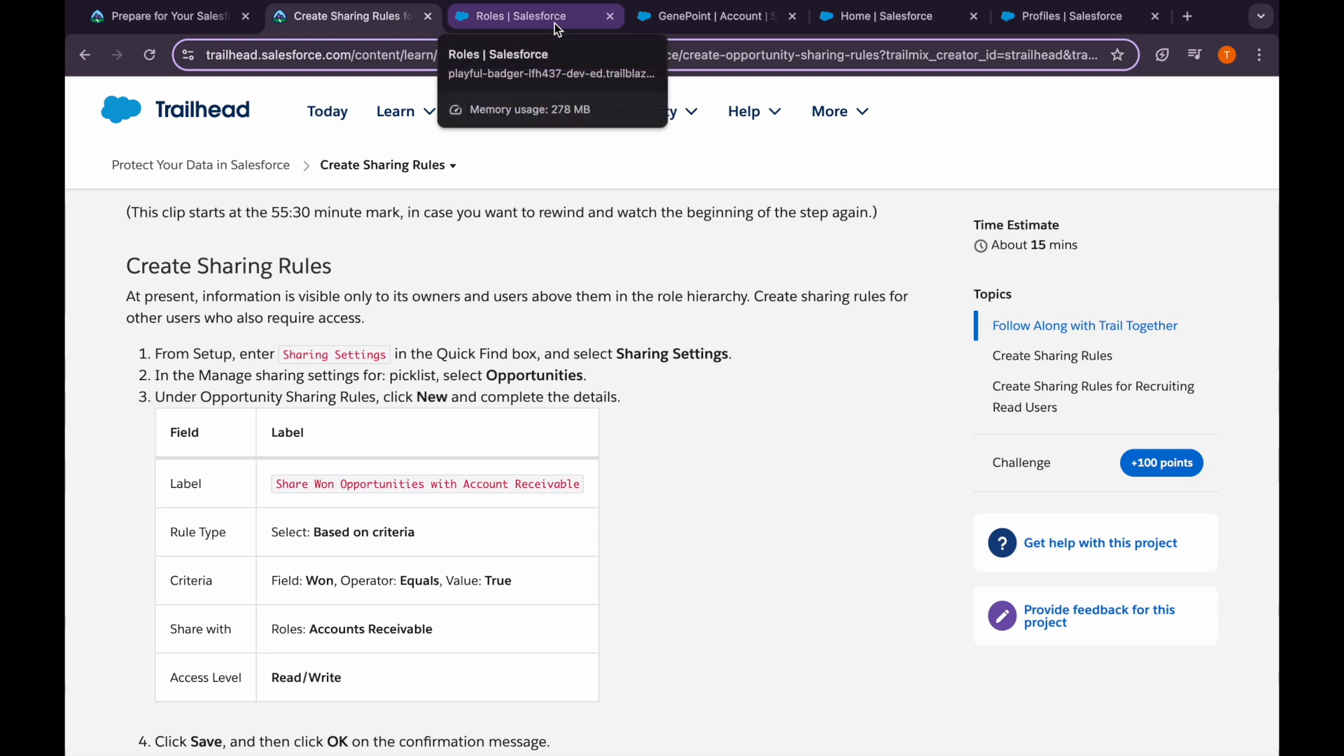
pyautogui.moveTo(278, 378); pyautogui.dragTo(447, 382)
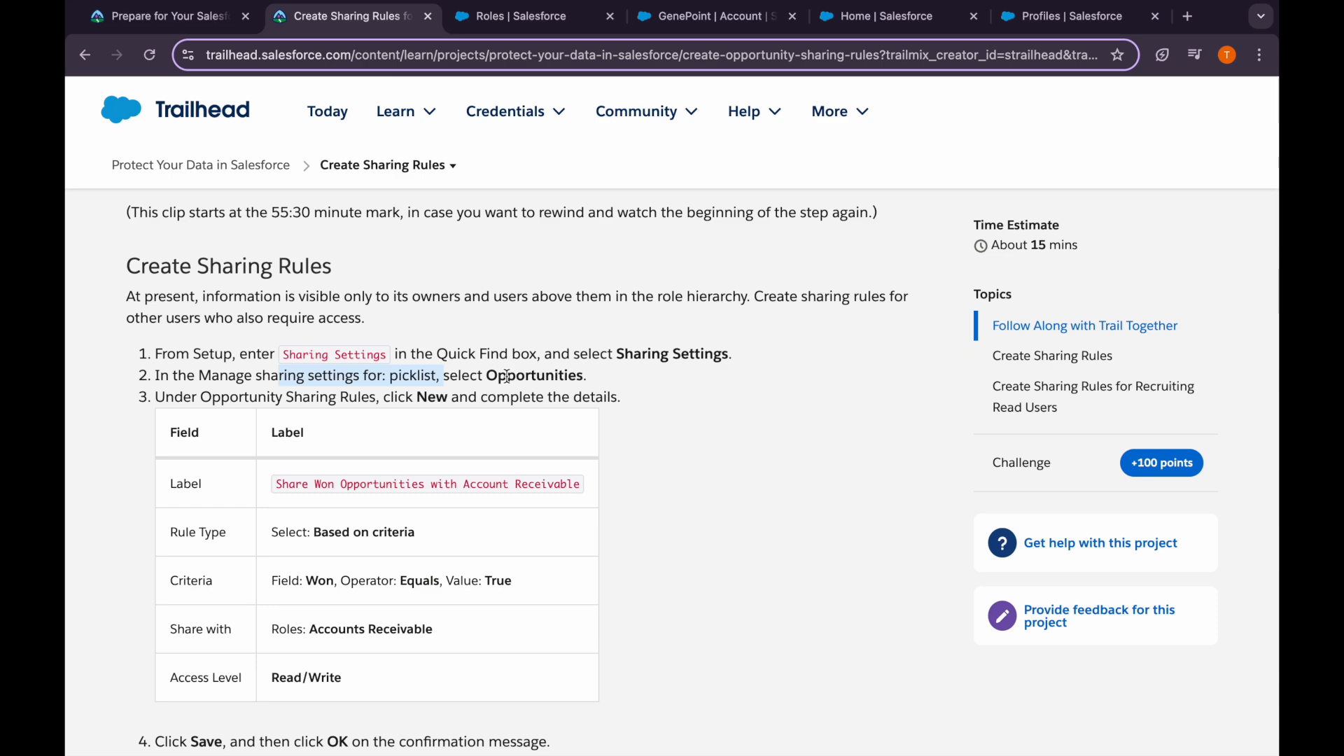
# Search Quick Find for sharing and open Sharing Settings in Salesforce
pyautogui.click(515, 16)
pyautogui.click(221, 177)
pyautogui.press('super+a')
pyautogui.write('s')
pyautogui.write('a')
pyautogui.write('har')
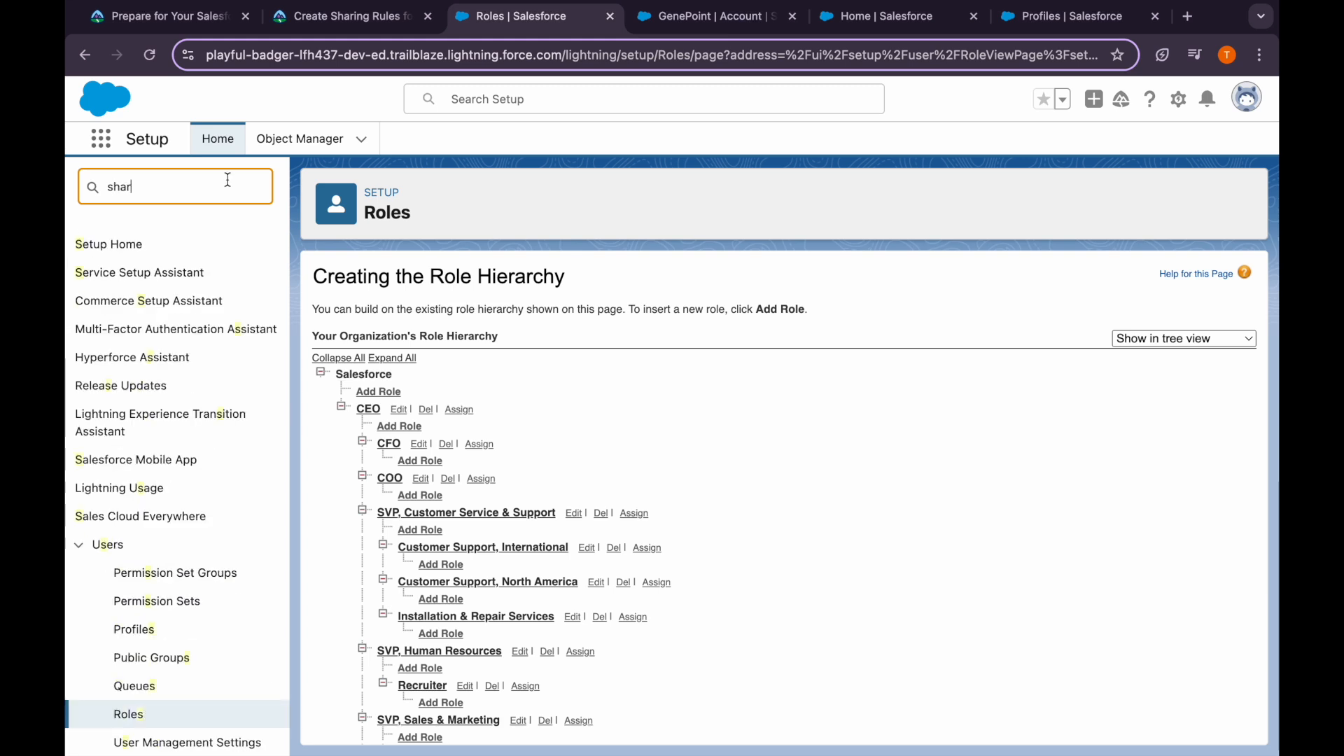
pyautogui.click(140, 320)
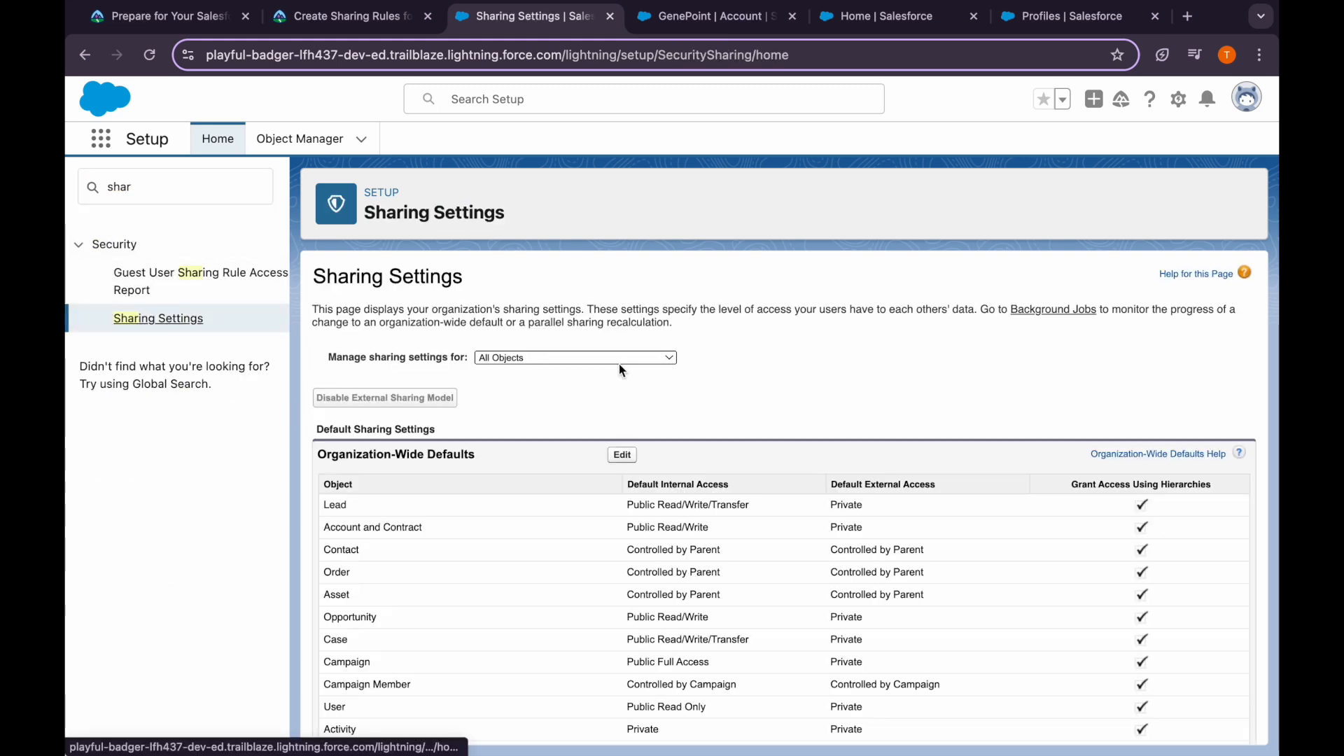
# Narrow Sharing Settings to Opportunities and start a new Opportunity Sharing Rule
pyautogui.click(609, 359)
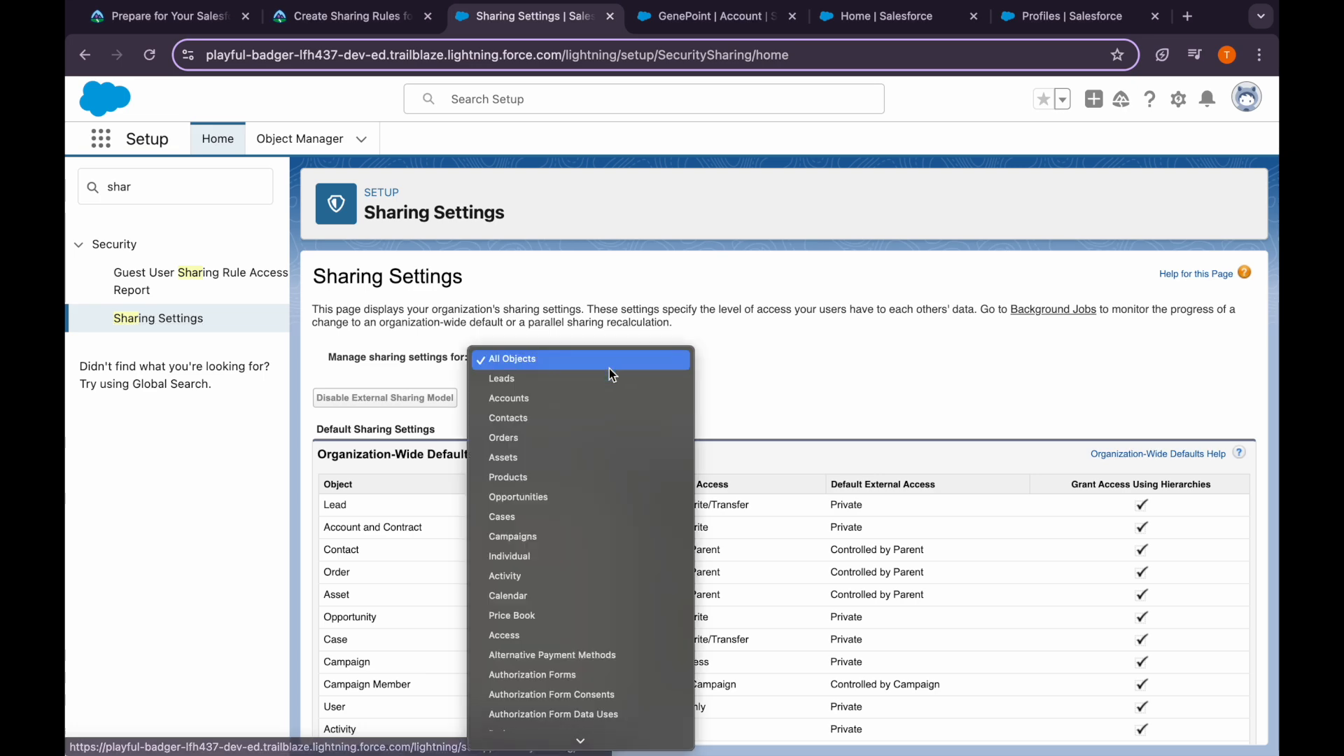
pyautogui.scroll(-5, 599, 483)
pyautogui.scroll(-8, 582, 562)
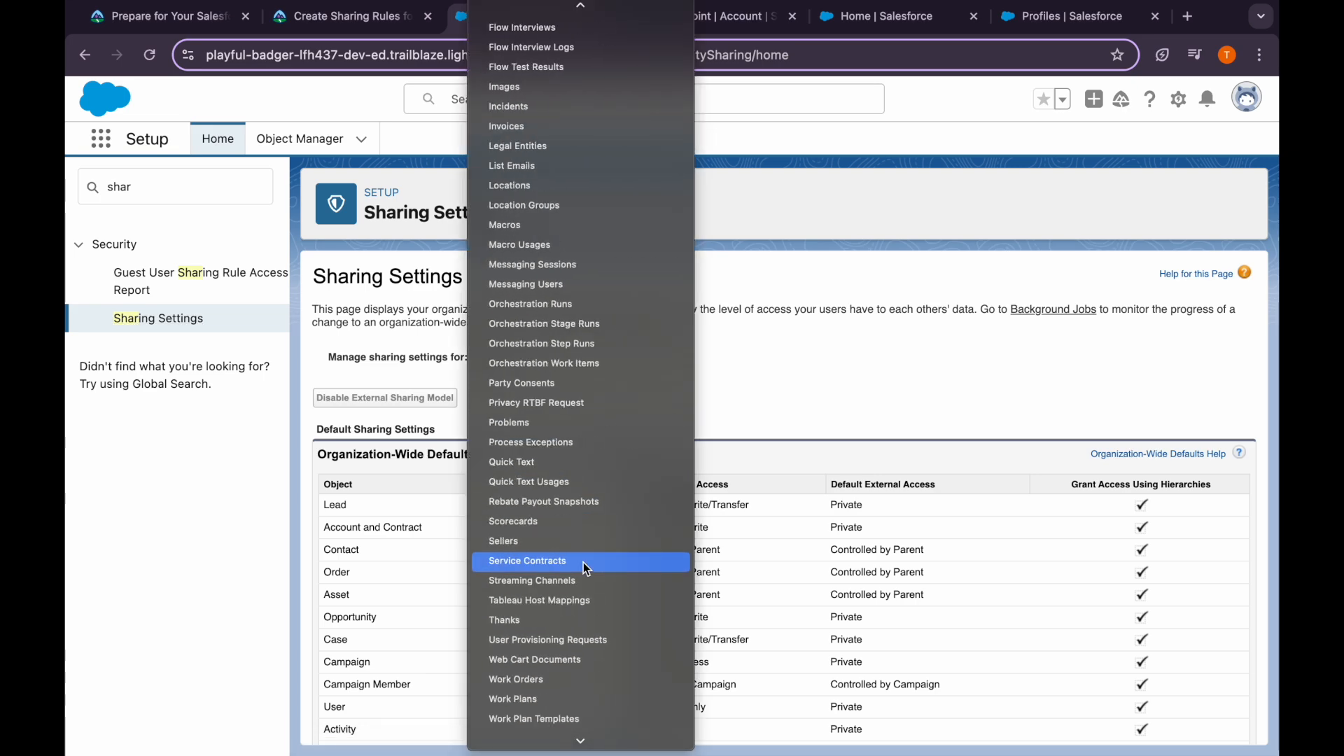
pyautogui.scroll(-3, 545, 467)
pyautogui.scroll(5, 545, 468)
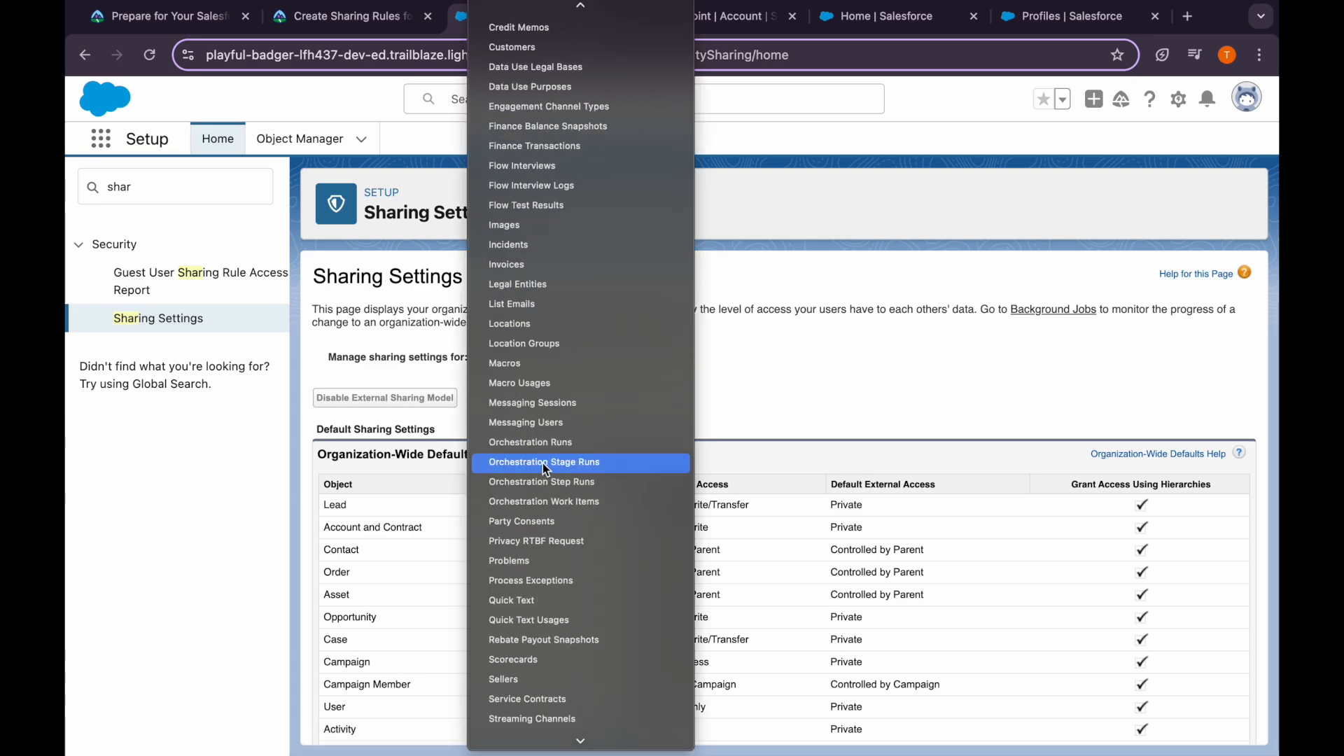
pyautogui.scroll(10, 552, 519)
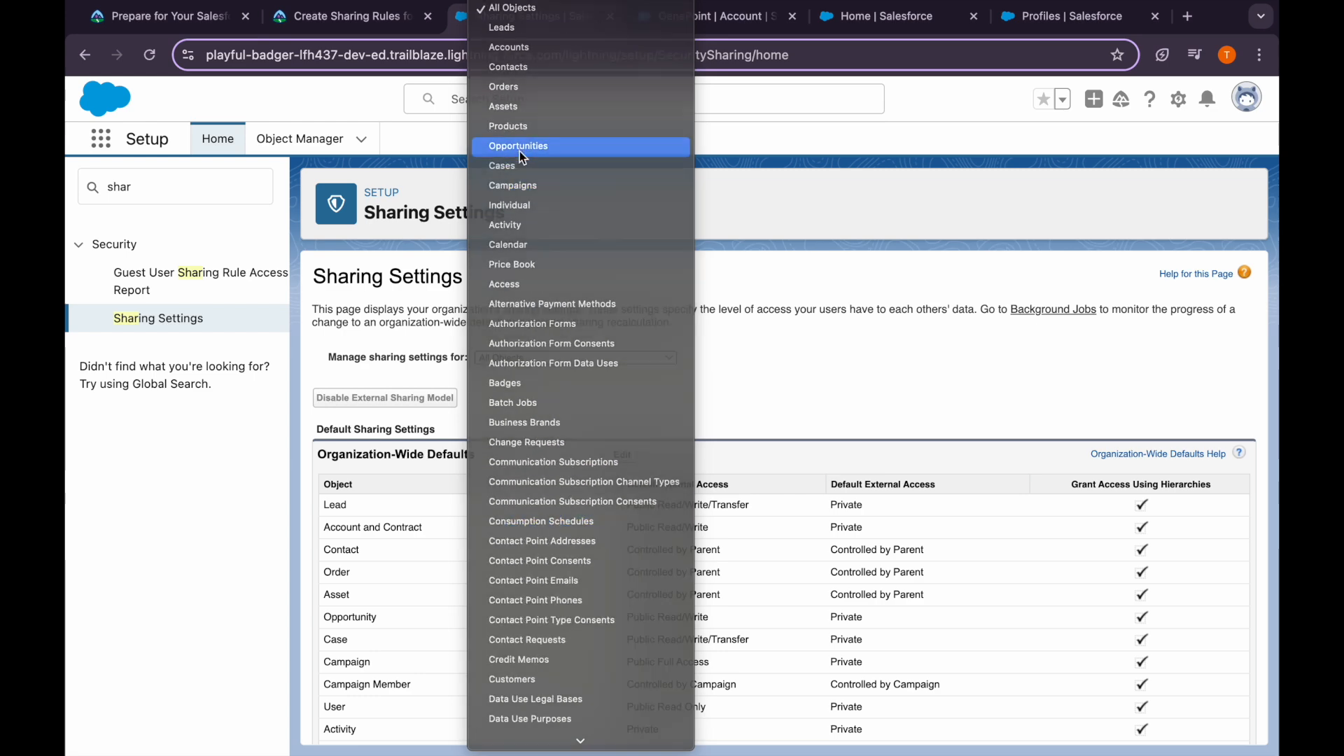
pyautogui.click(520, 149)
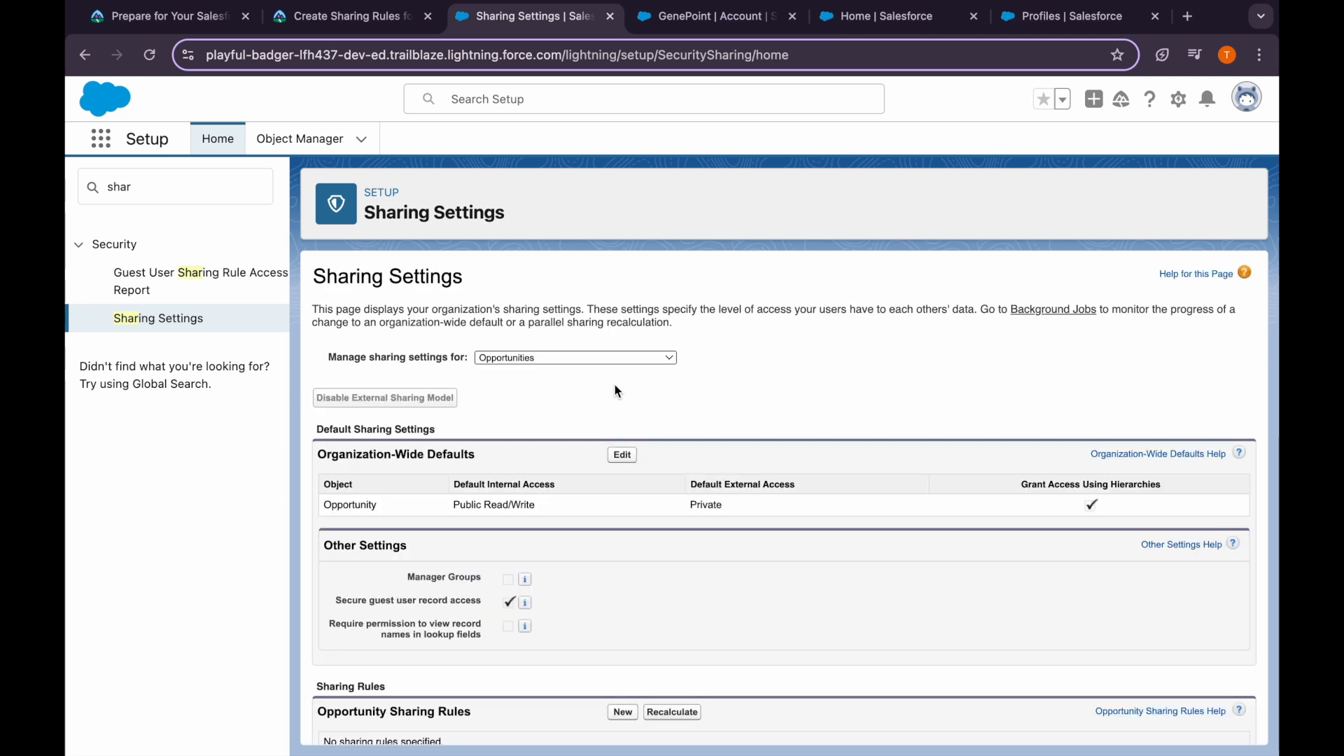
pyautogui.scroll(-1, 657, 539)
pyautogui.scroll(-2, 657, 539)
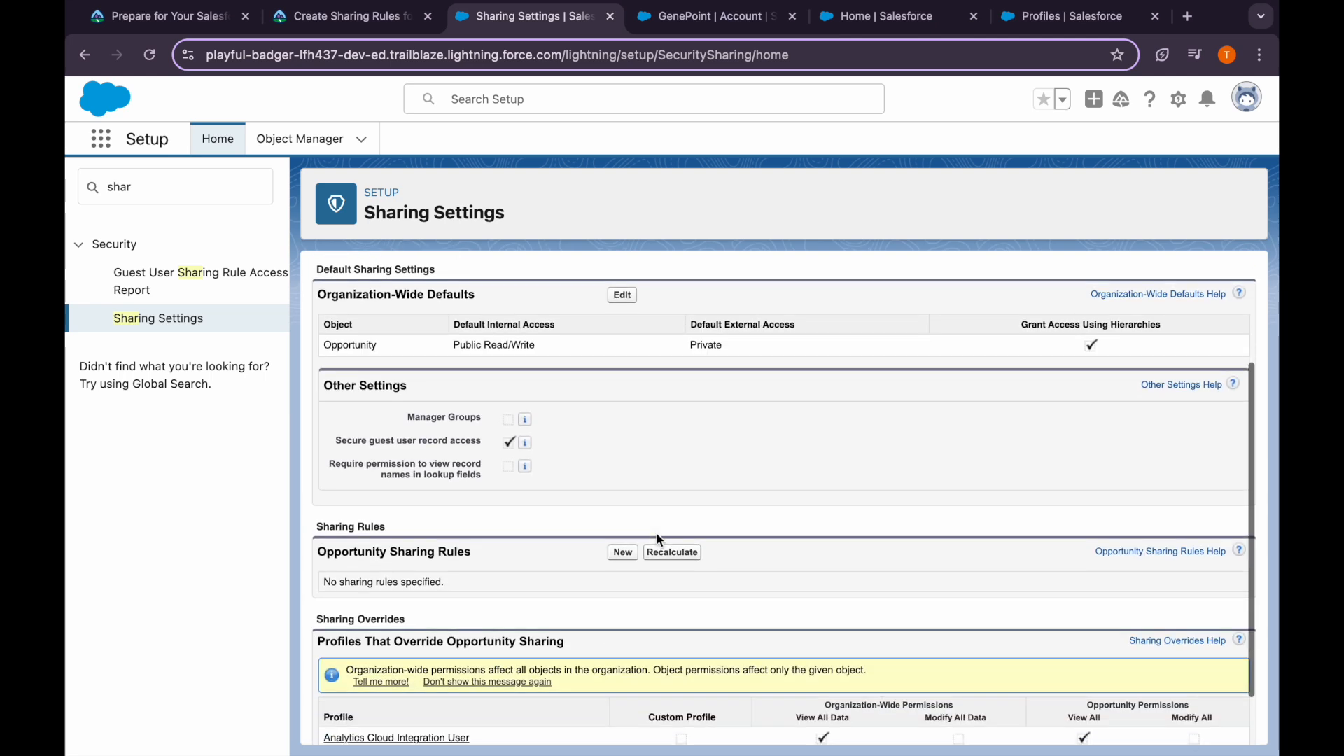
pyautogui.click(622, 554)
pyautogui.click(377, 27)
# Select the label 'Share Won Opportunities with Account Receivable' in the Trailhead instruction table
pyautogui.scroll(-1, 262, 497)
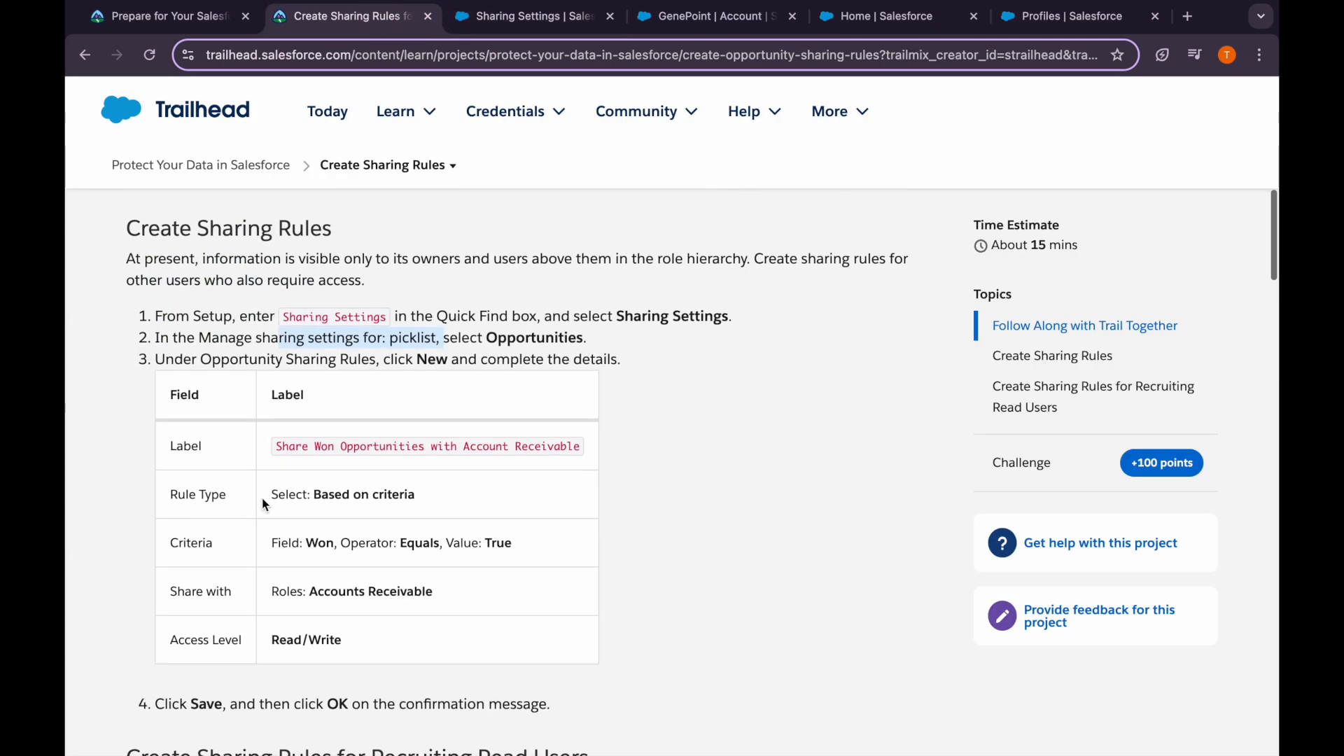
pyautogui.moveTo(274, 448); pyautogui.dragTo(591, 444)
pyautogui.press('super+c')
pyautogui.scroll(-1, 420, 476)
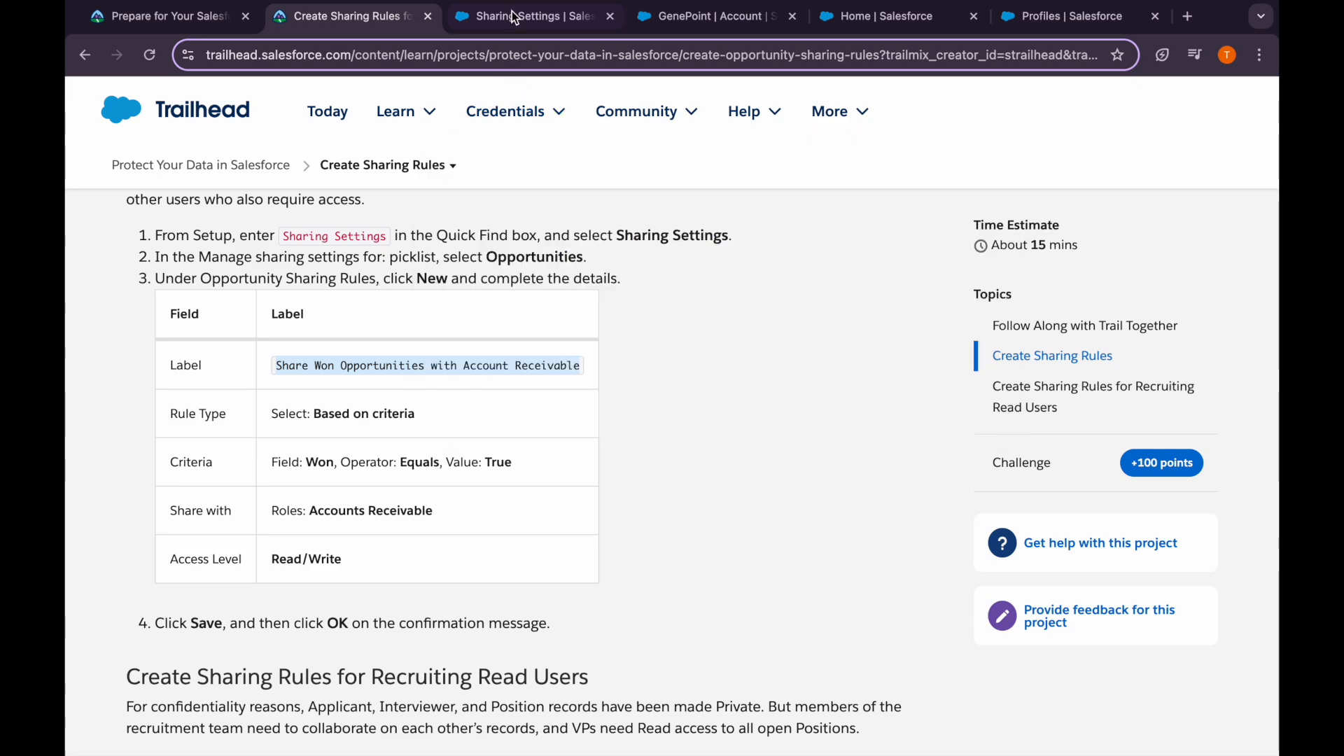
# Paste the rule label and make the rule criteria-based with Won equals True
pyautogui.click(512, 15)
pyautogui.press('super+v')
pyautogui.click(534, 455)
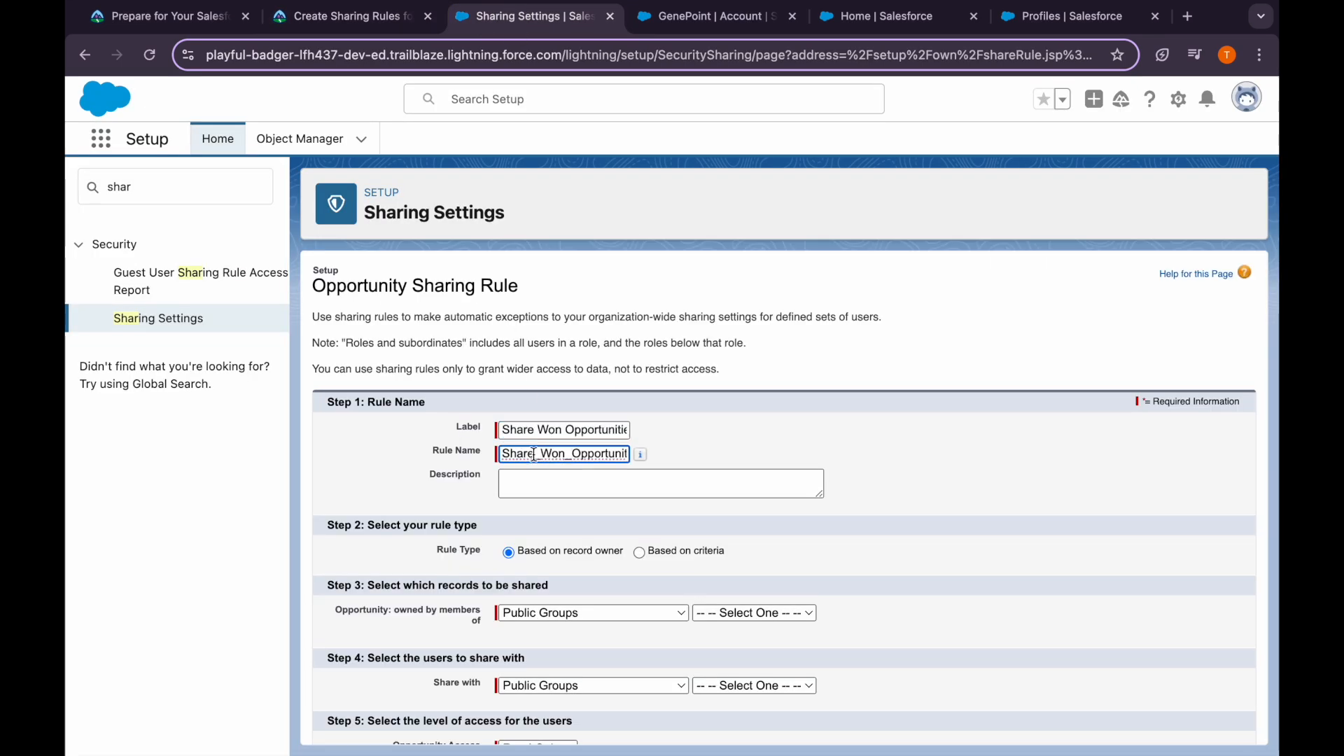
pyautogui.scroll(-2, 534, 454)
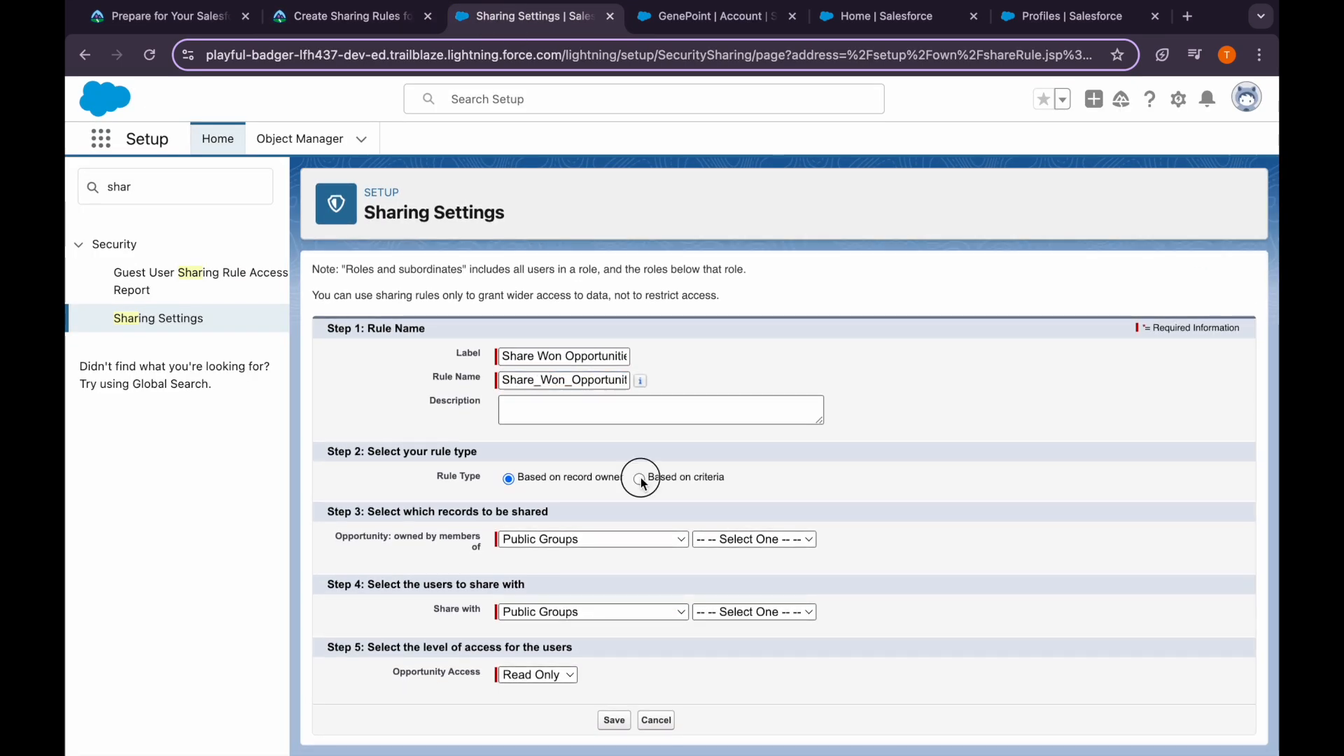
pyautogui.click(639, 476)
pyautogui.scroll(-1, 617, 483)
pyautogui.click(577, 492)
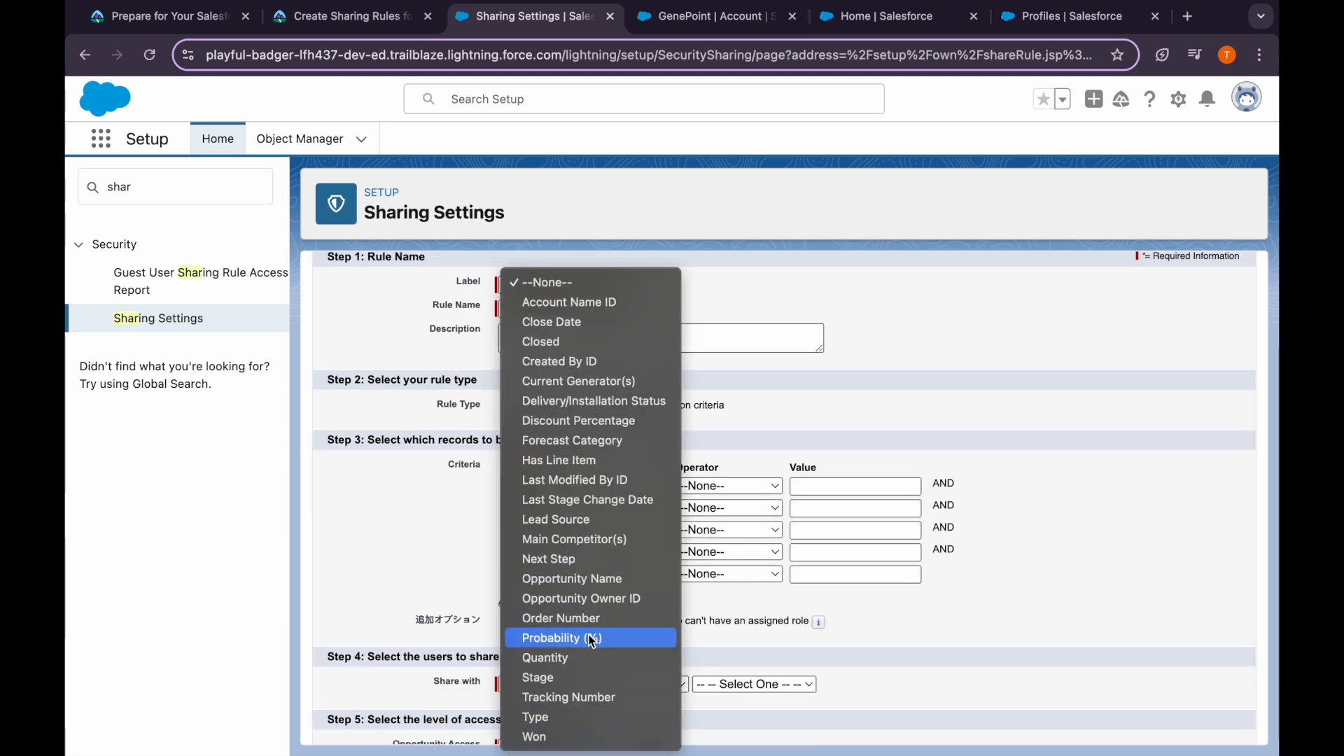
pyautogui.click(579, 731)
pyautogui.click(700, 489)
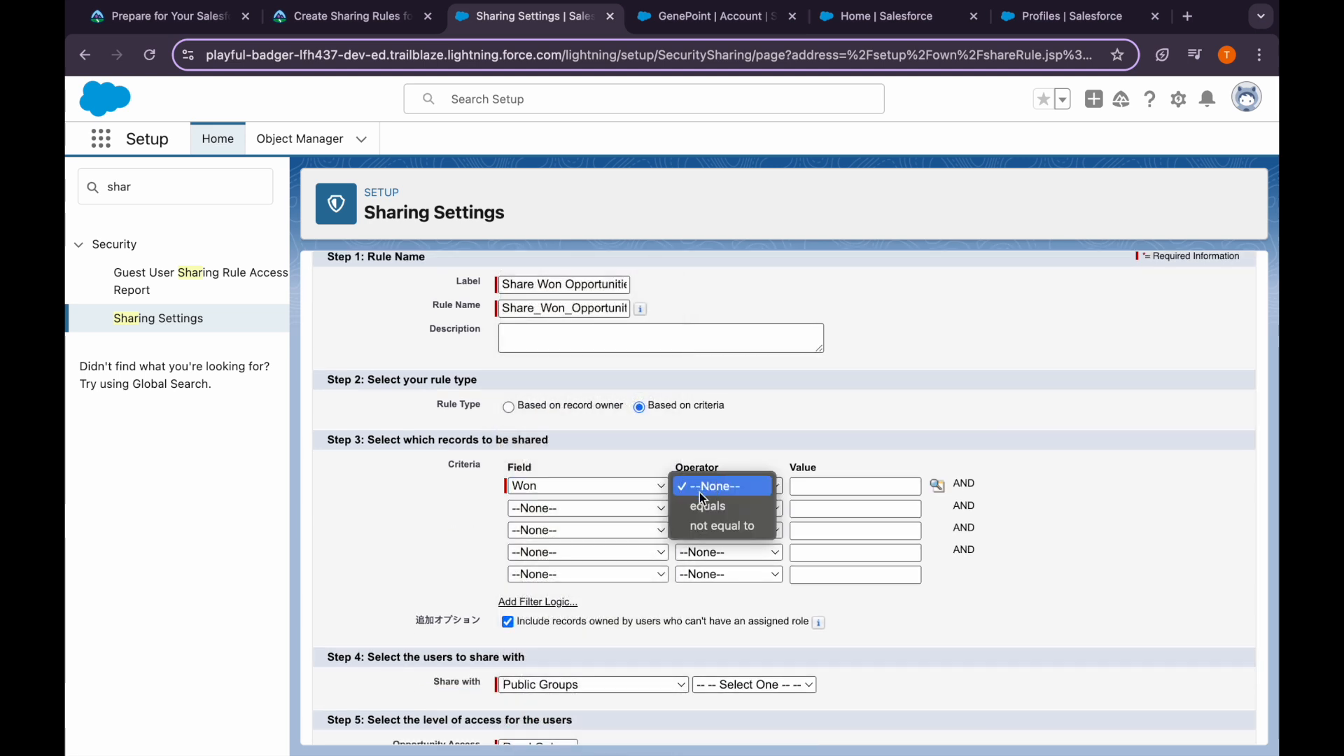
pyautogui.click(770, 503)
pyautogui.click(938, 485)
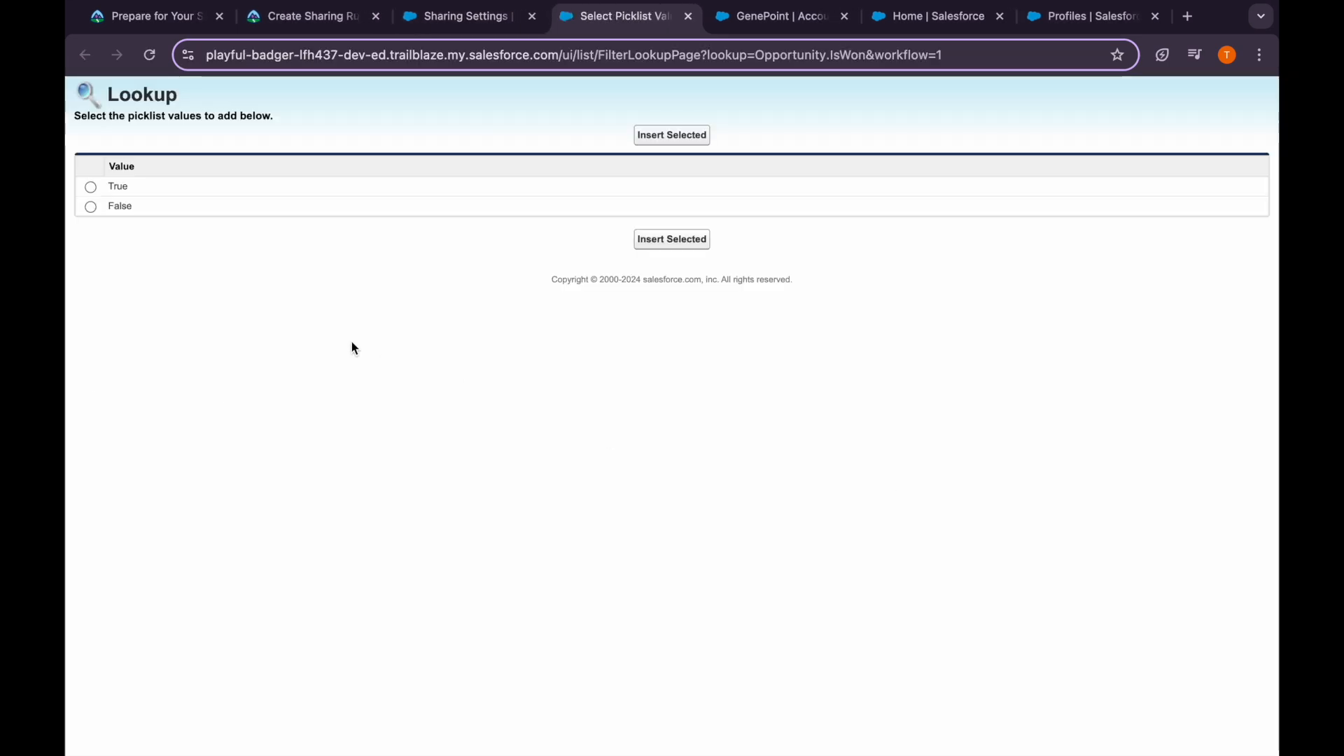
pyautogui.click(91, 188)
pyautogui.click(672, 135)
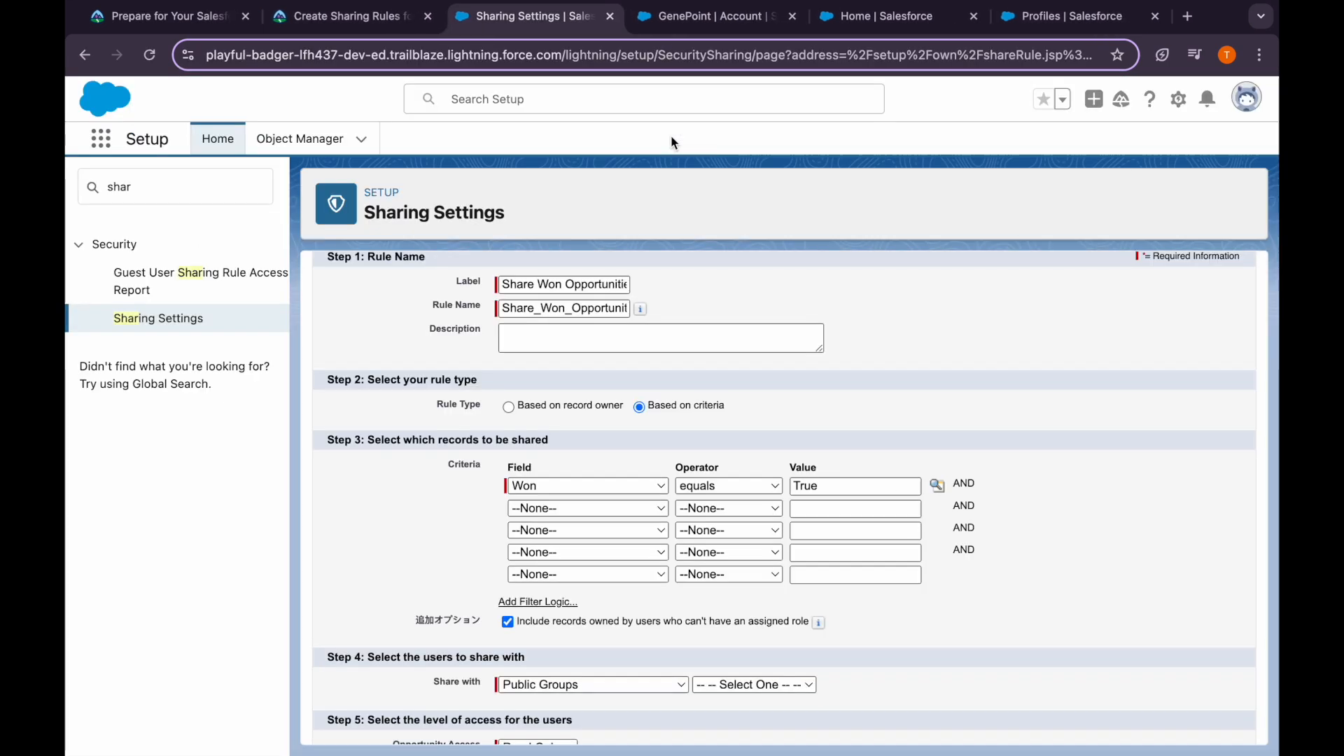
pyautogui.scroll(-2, 612, 536)
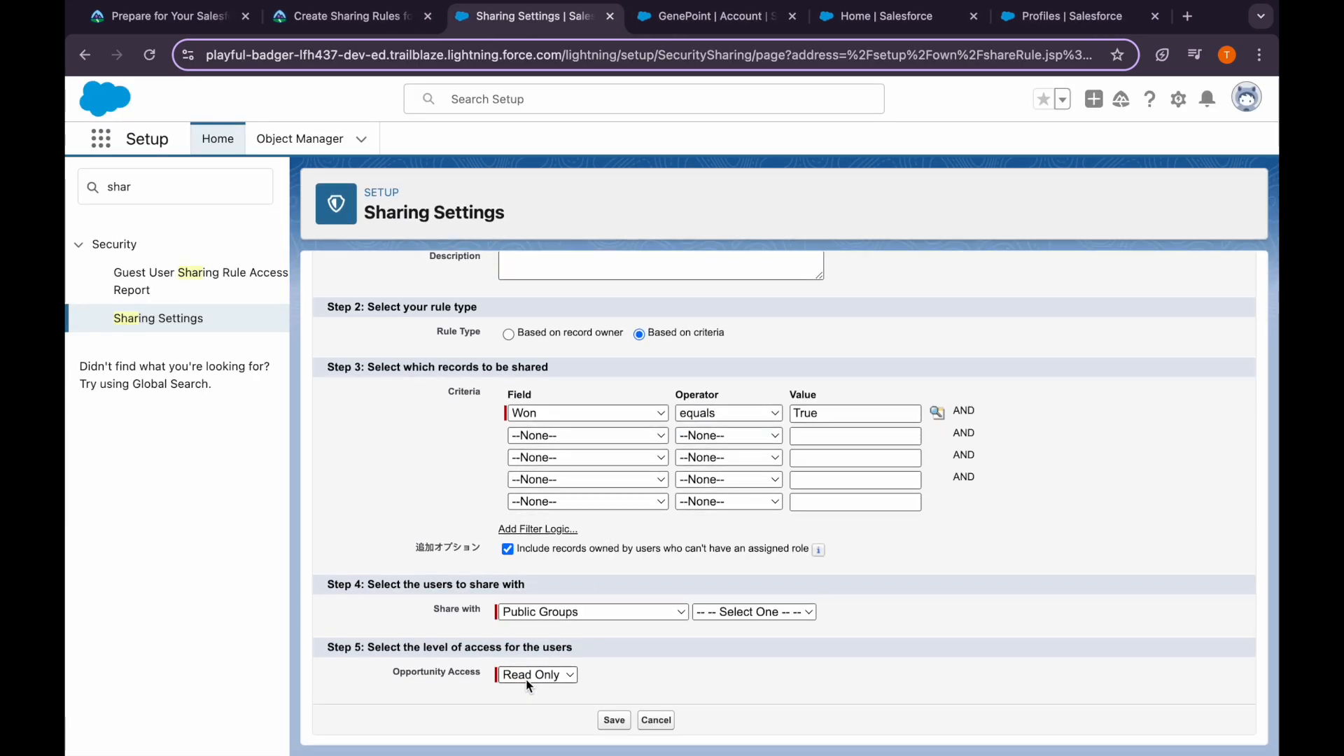
# Set the rule's access level to Read/Write, save it, and confirm recalculation
pyautogui.click(546, 675)
pyautogui.click(608, 683)
pyautogui.click(376, 18)
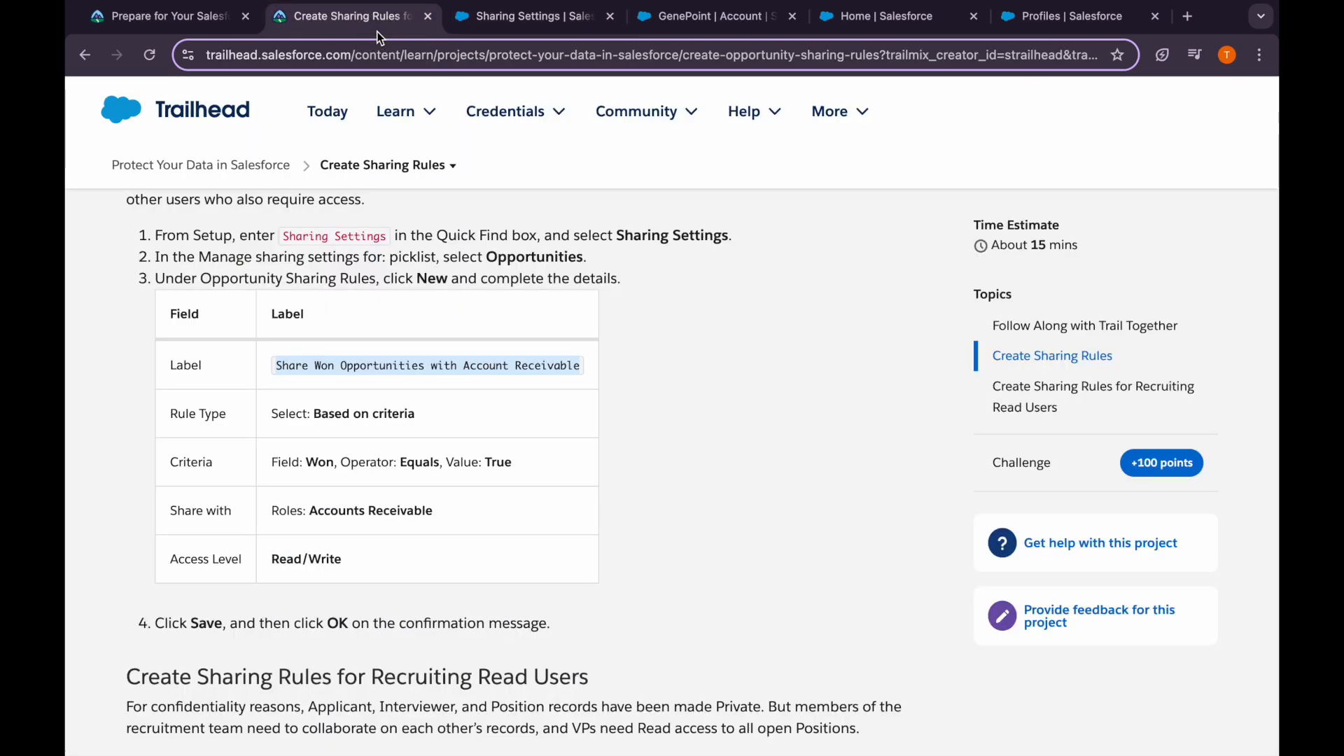
pyautogui.click(535, 17)
pyautogui.click(531, 672)
pyautogui.click(546, 696)
pyautogui.click(614, 721)
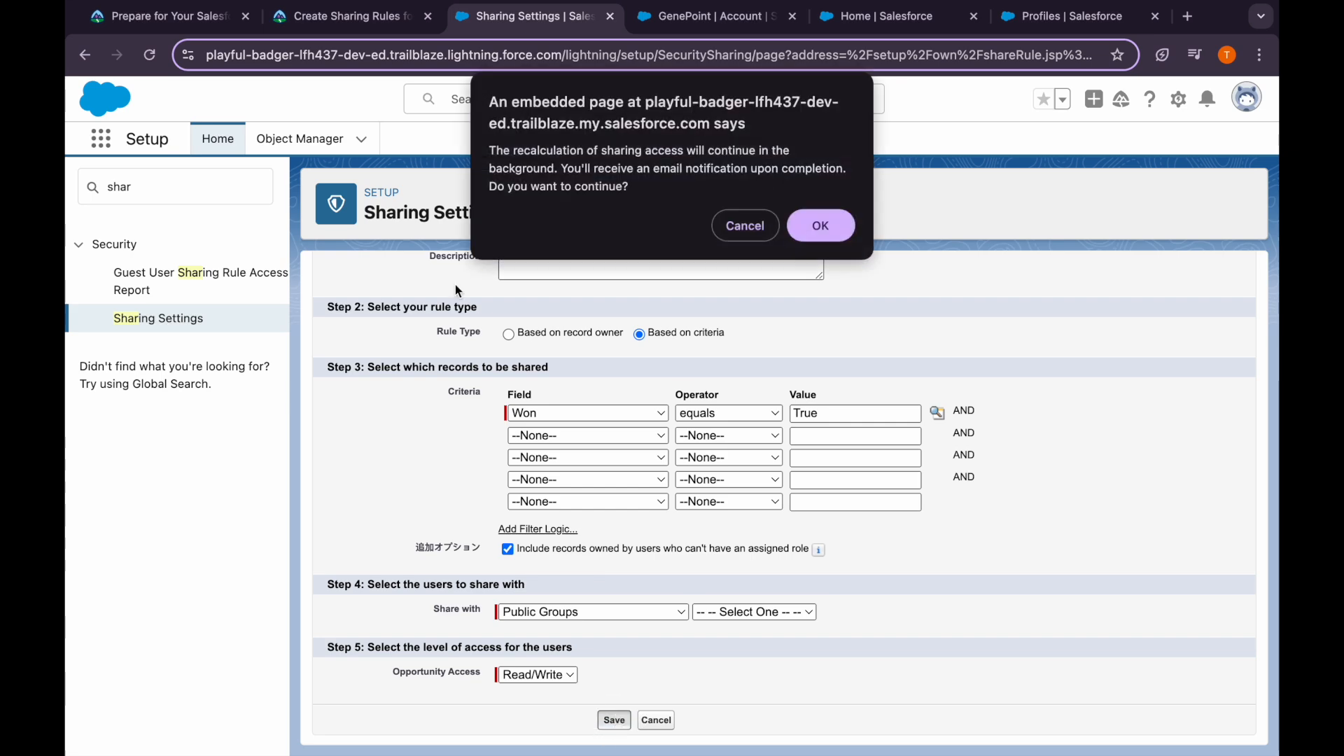
pyautogui.click(826, 225)
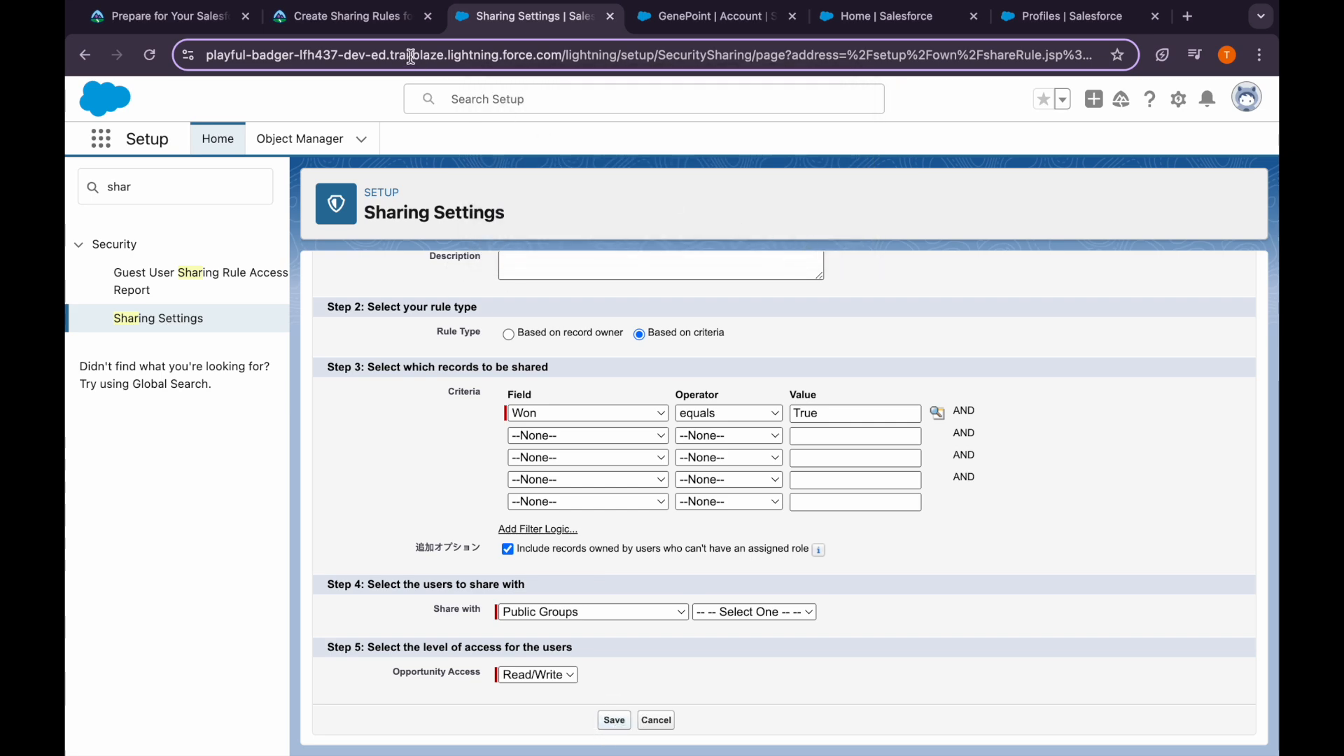
# Change Share with to Roles: Accounts Receivable, resave the rule, and confirm recalculation
pyautogui.scroll(-4, 625, 614)
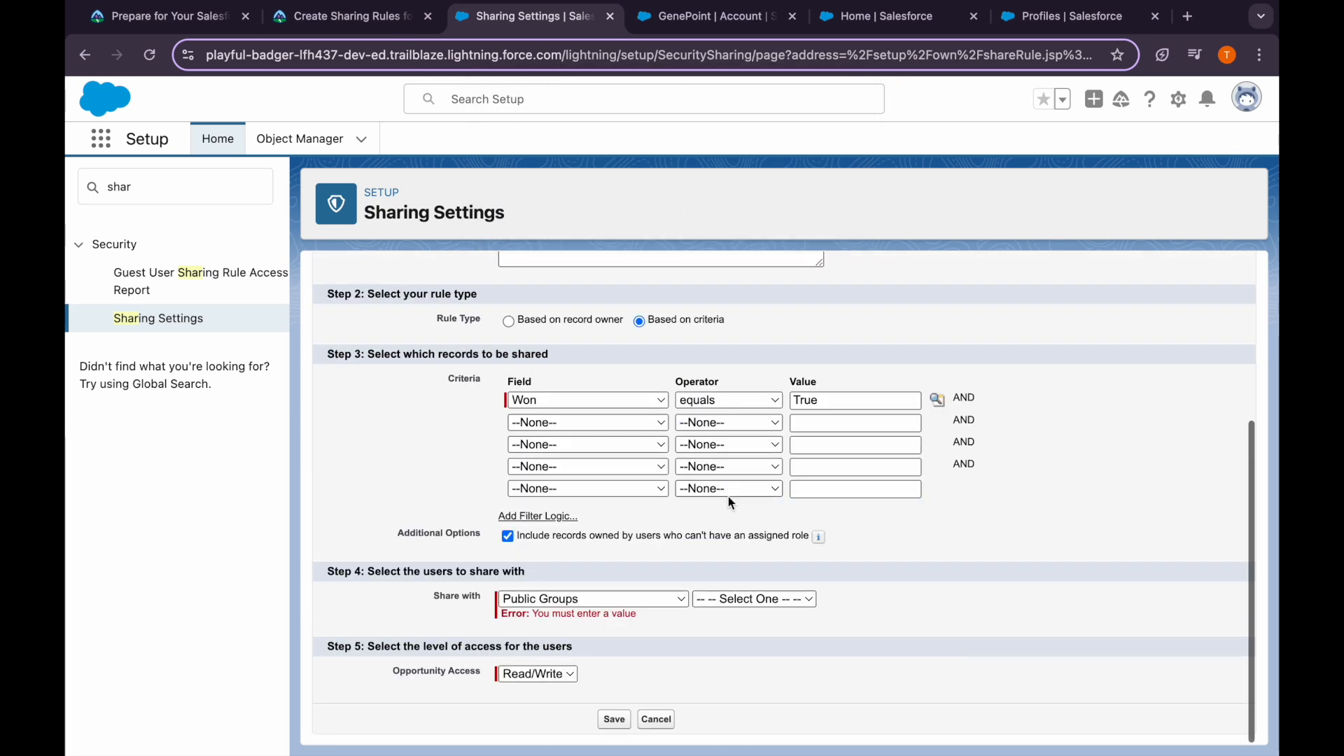
pyautogui.click(350, 3)
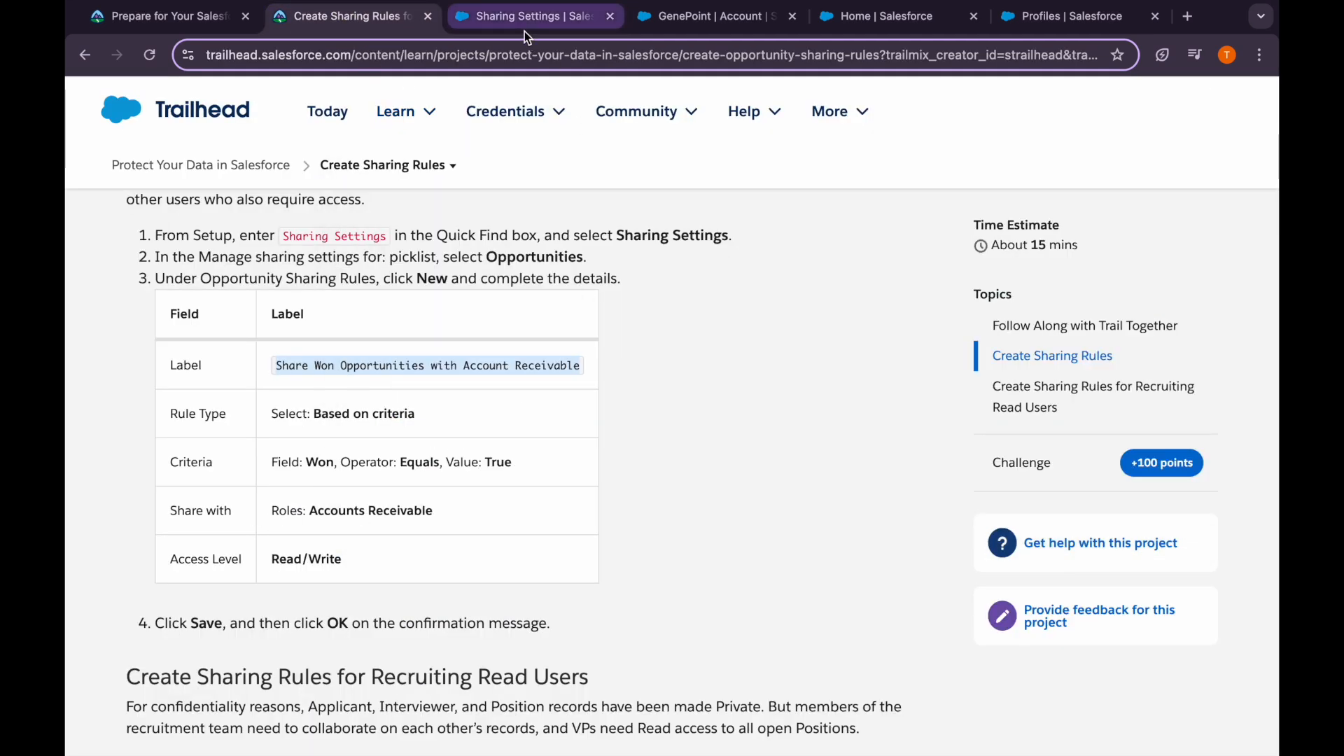
pyautogui.click(524, 31)
pyautogui.click(555, 599)
pyautogui.click(549, 619)
pyautogui.click(715, 599)
pyautogui.click(738, 619)
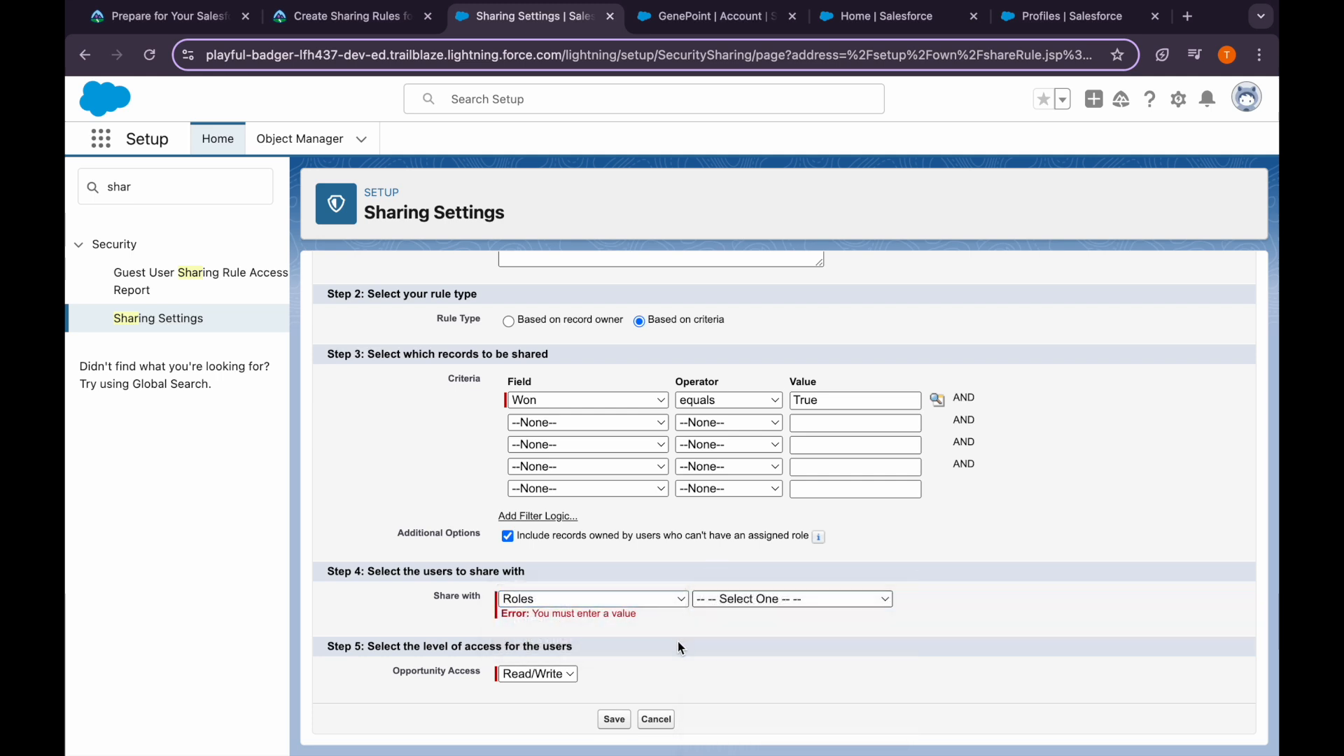
pyautogui.click(607, 719)
pyautogui.click(815, 223)
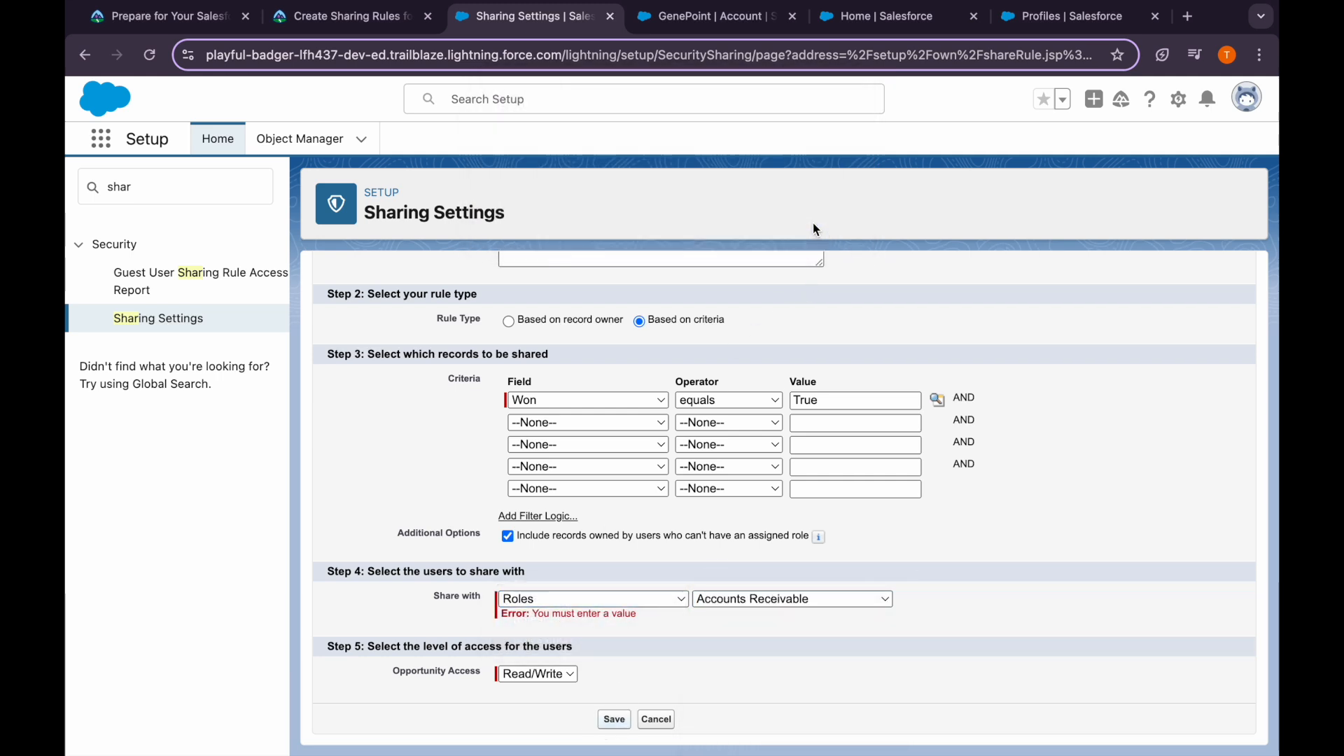
pyautogui.click(351, 18)
pyautogui.scroll(-2, 380, 597)
pyautogui.scroll(-4, 382, 602)
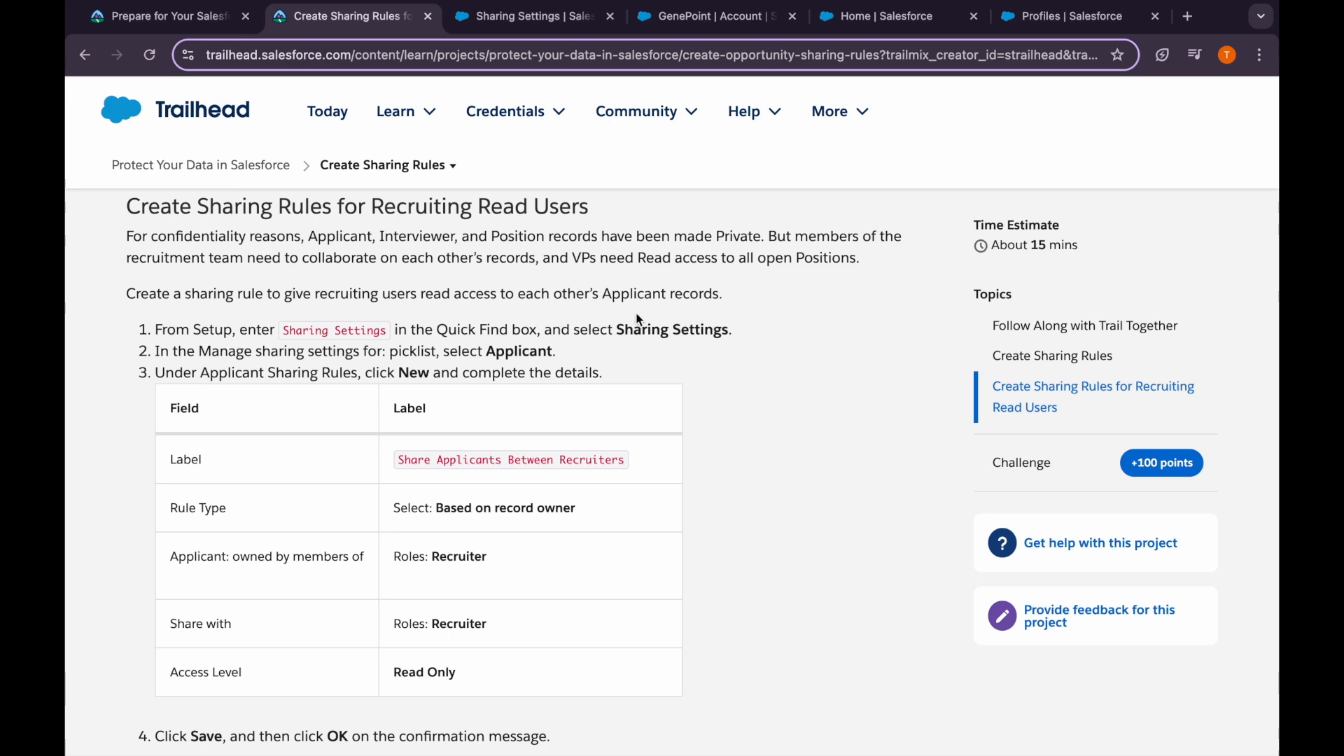
# Switch Sharing Settings to Applicant and start a new Applicant sharing rule
pyautogui.click(548, 21)
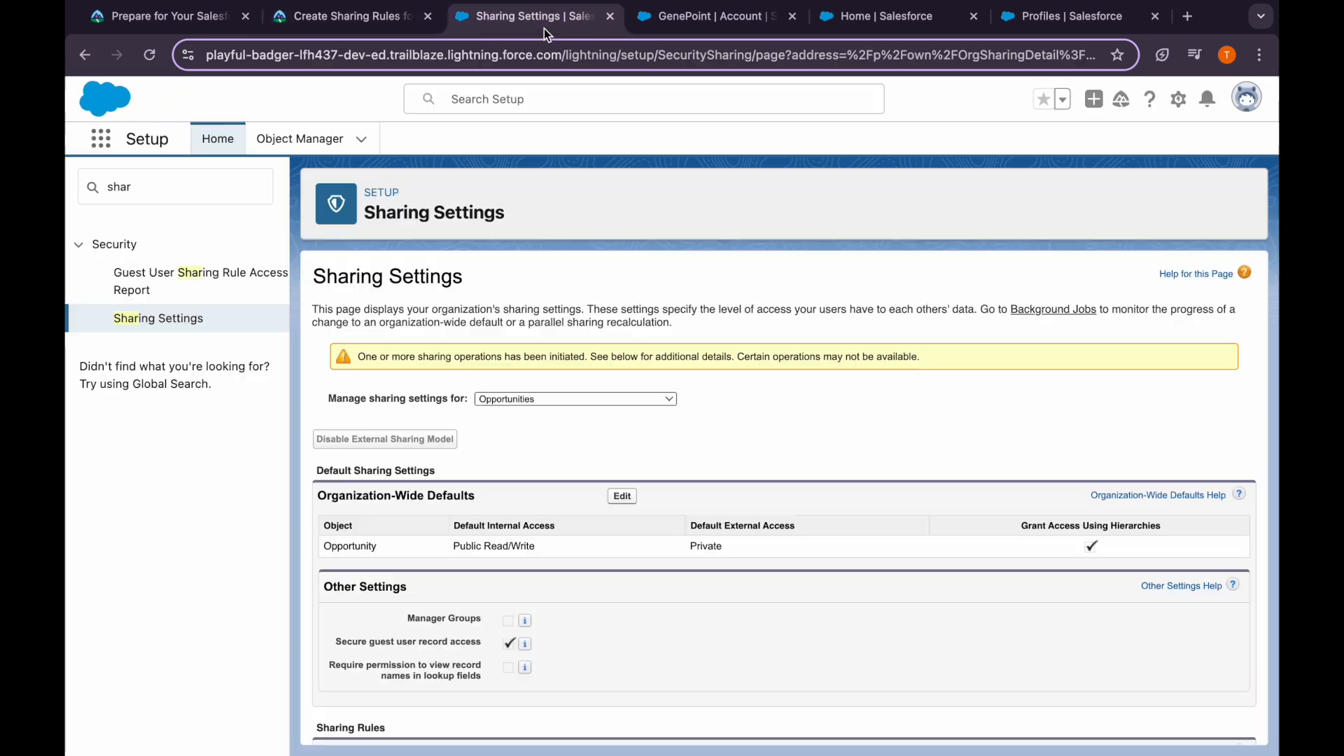
pyautogui.click(528, 397)
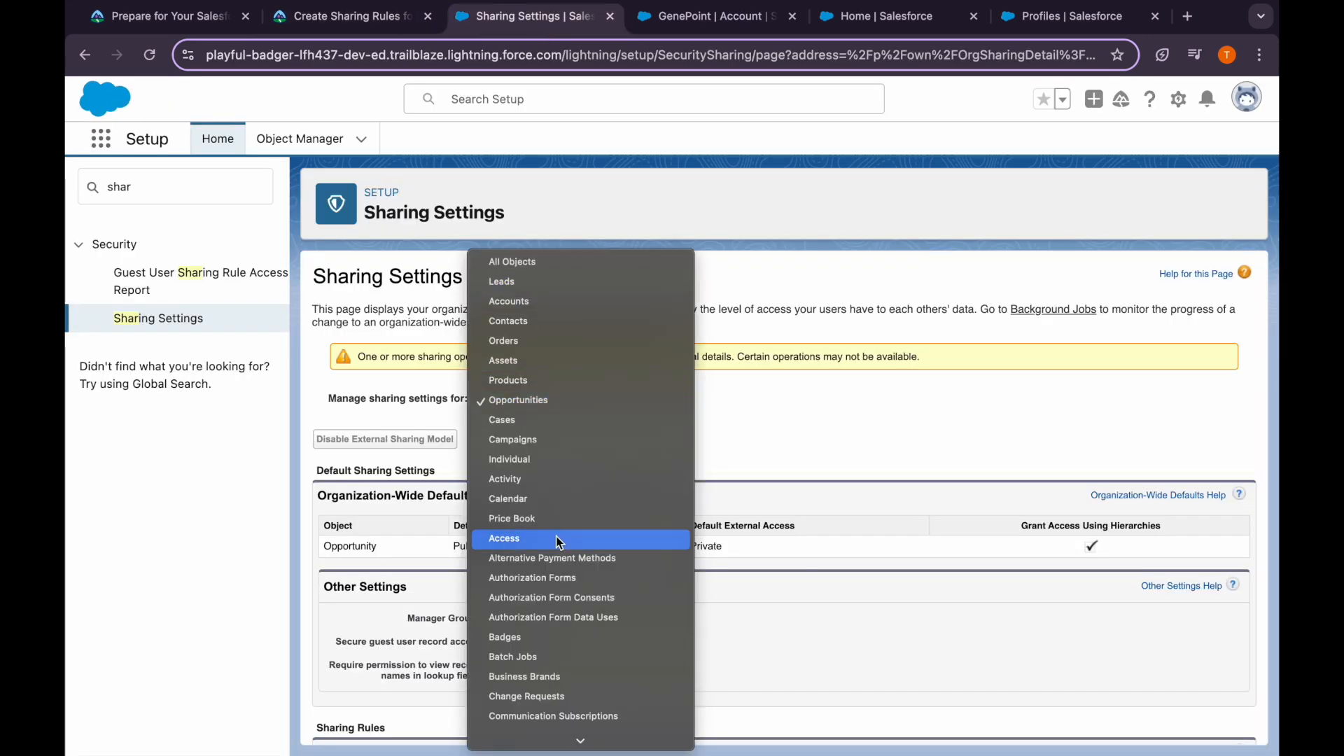
pyautogui.scroll(-5, 546, 619)
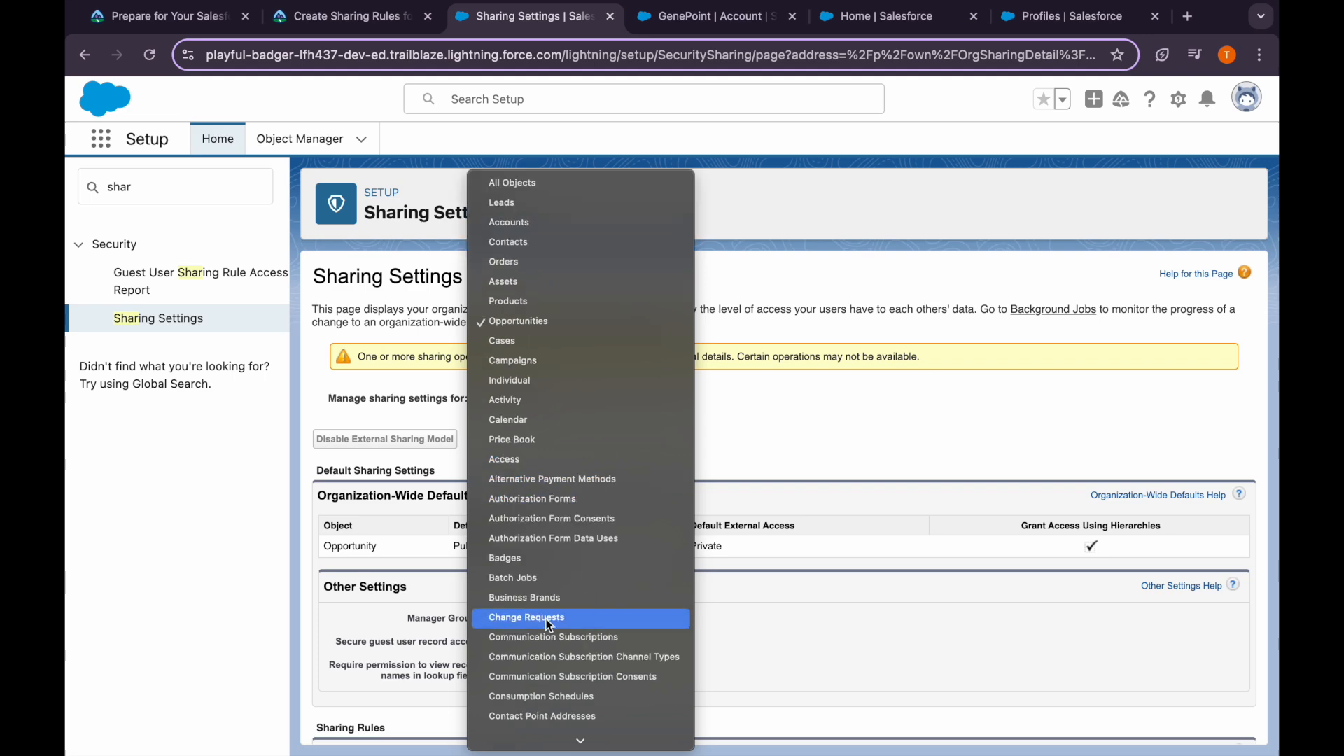
pyautogui.scroll(-15, 546, 619)
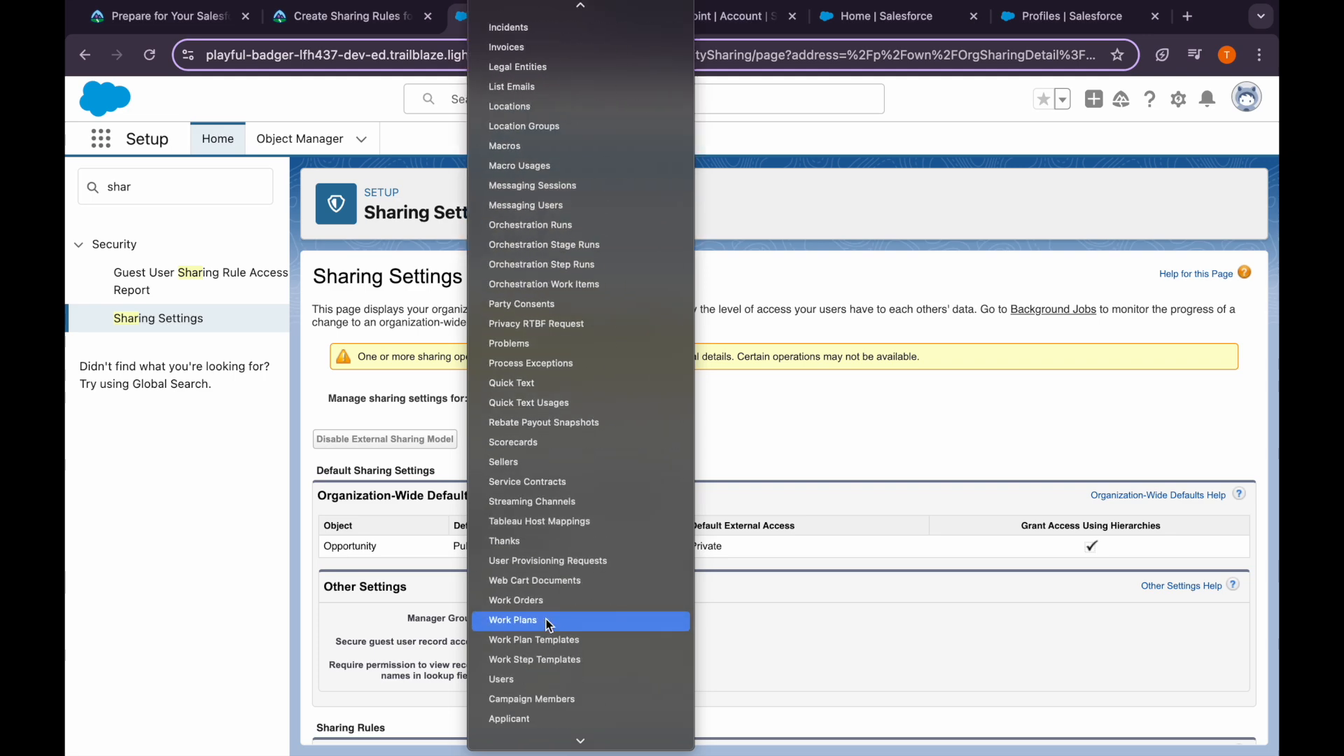
pyautogui.click(528, 606)
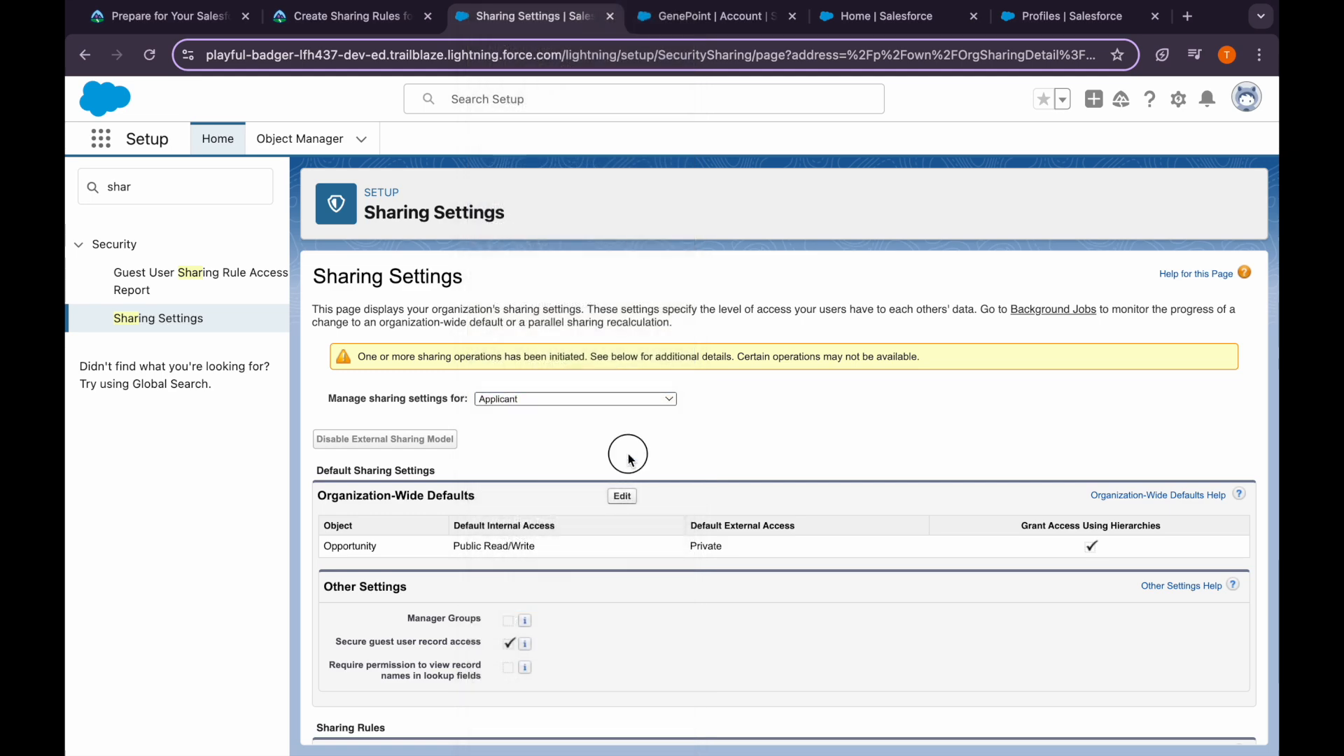
pyautogui.scroll(-3, 567, 616)
pyautogui.click(631, 512)
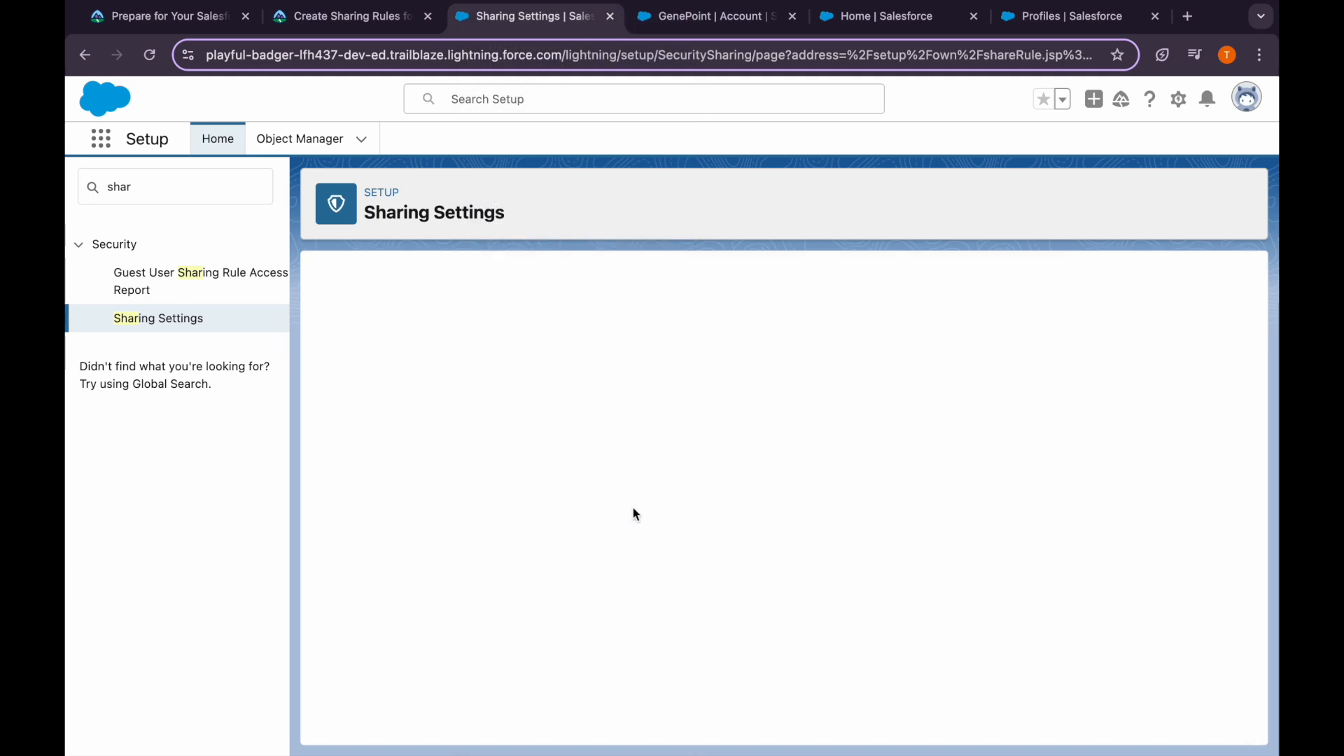
# Copy the Applicant rule label from Trailhead and paste it into the rule's Label field
pyautogui.click(355, 21)
pyautogui.scroll(-1, 356, 478)
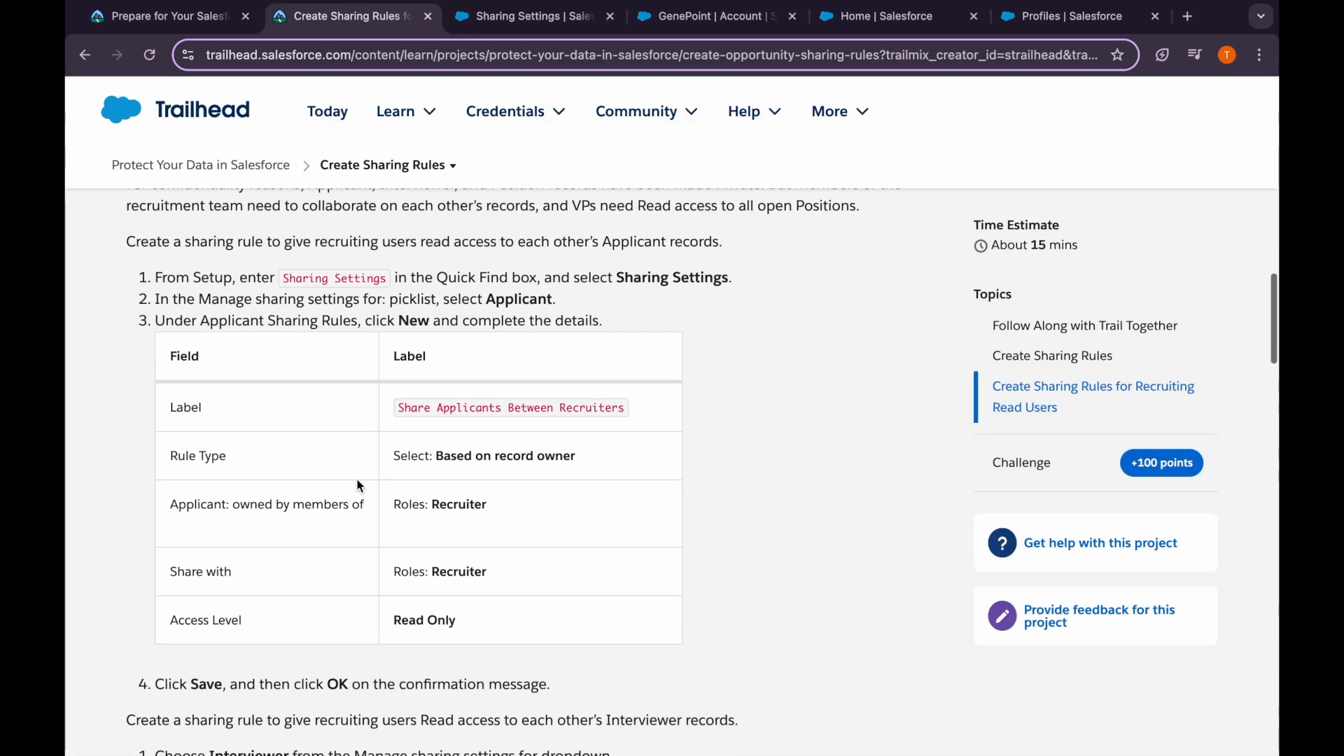
pyautogui.moveTo(396, 407); pyautogui.dragTo(625, 409)
pyautogui.press('super+c')
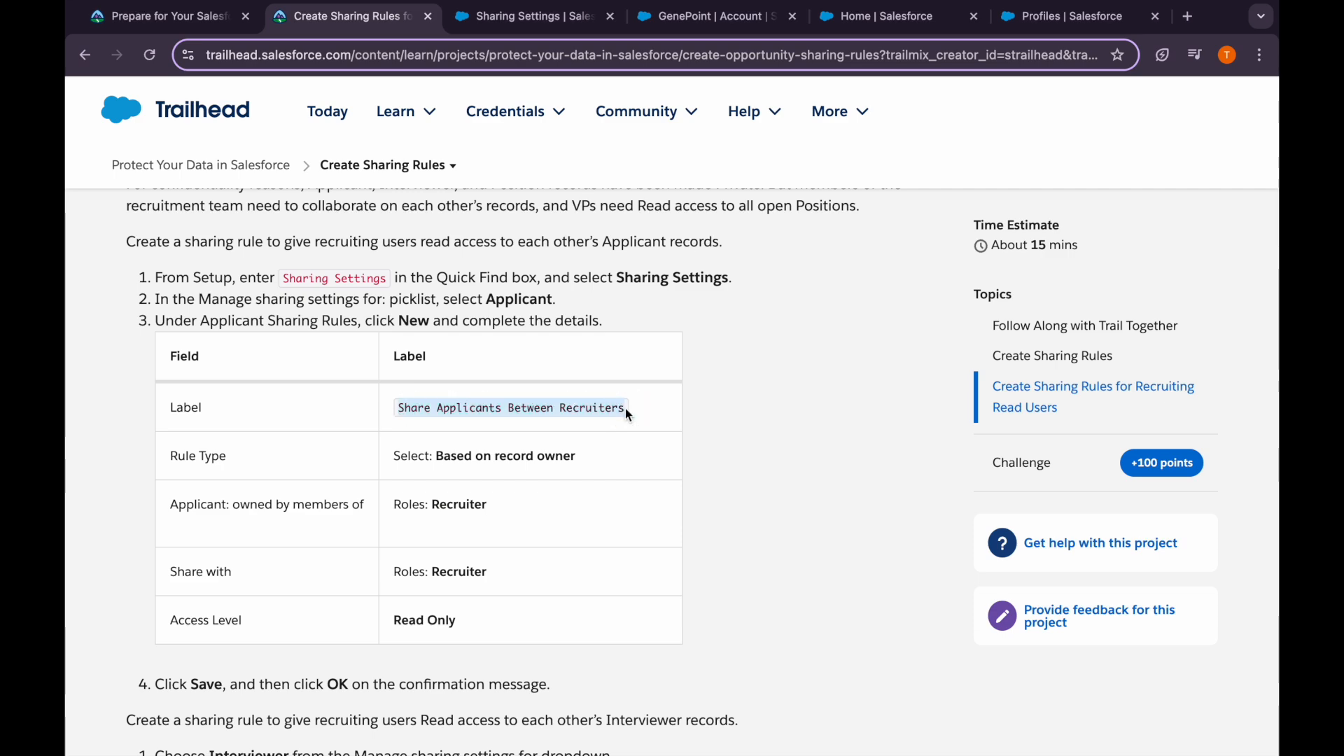
pyautogui.click(543, 21)
pyautogui.click(560, 430)
pyautogui.press('super+v')
pyautogui.press('Tab')
pyautogui.press('Tab')
# Set the rule type back to based on record owner, as the lesson requires
pyautogui.scroll(-1, 548, 471)
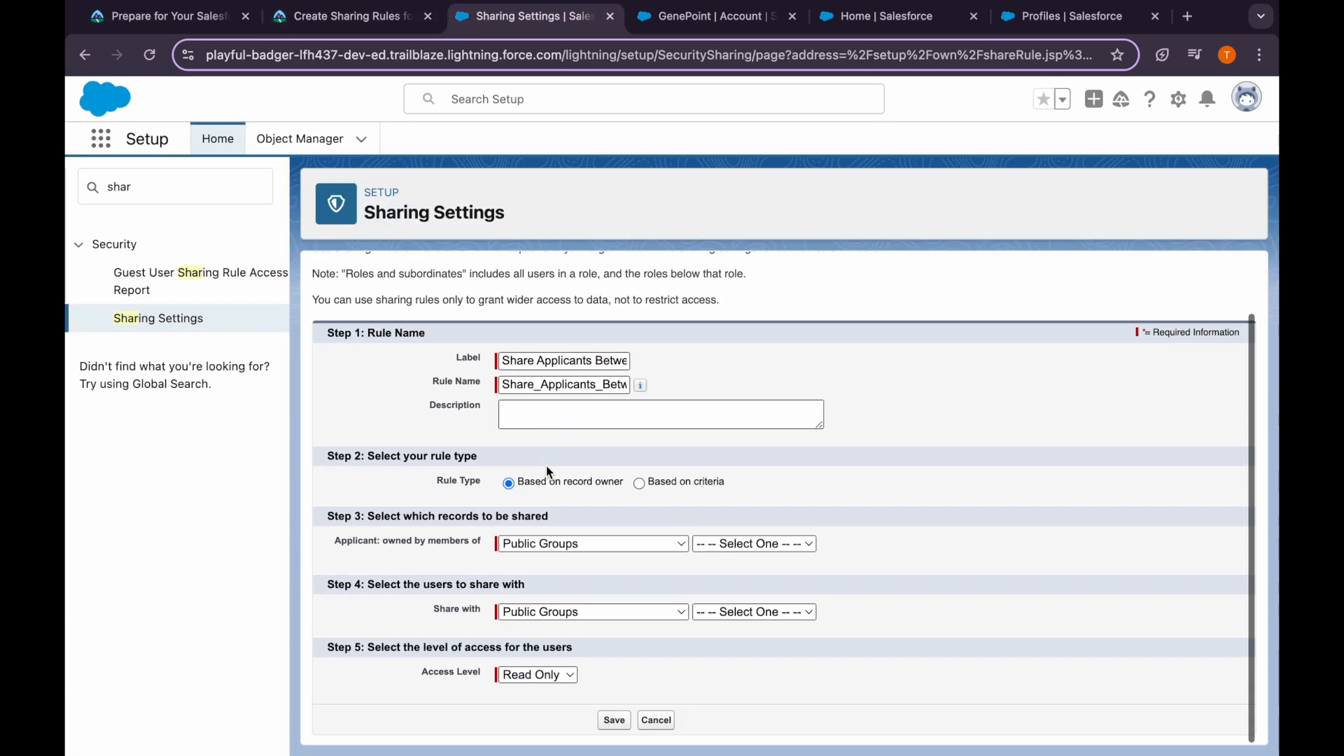
pyautogui.click(639, 484)
pyautogui.click(327, 21)
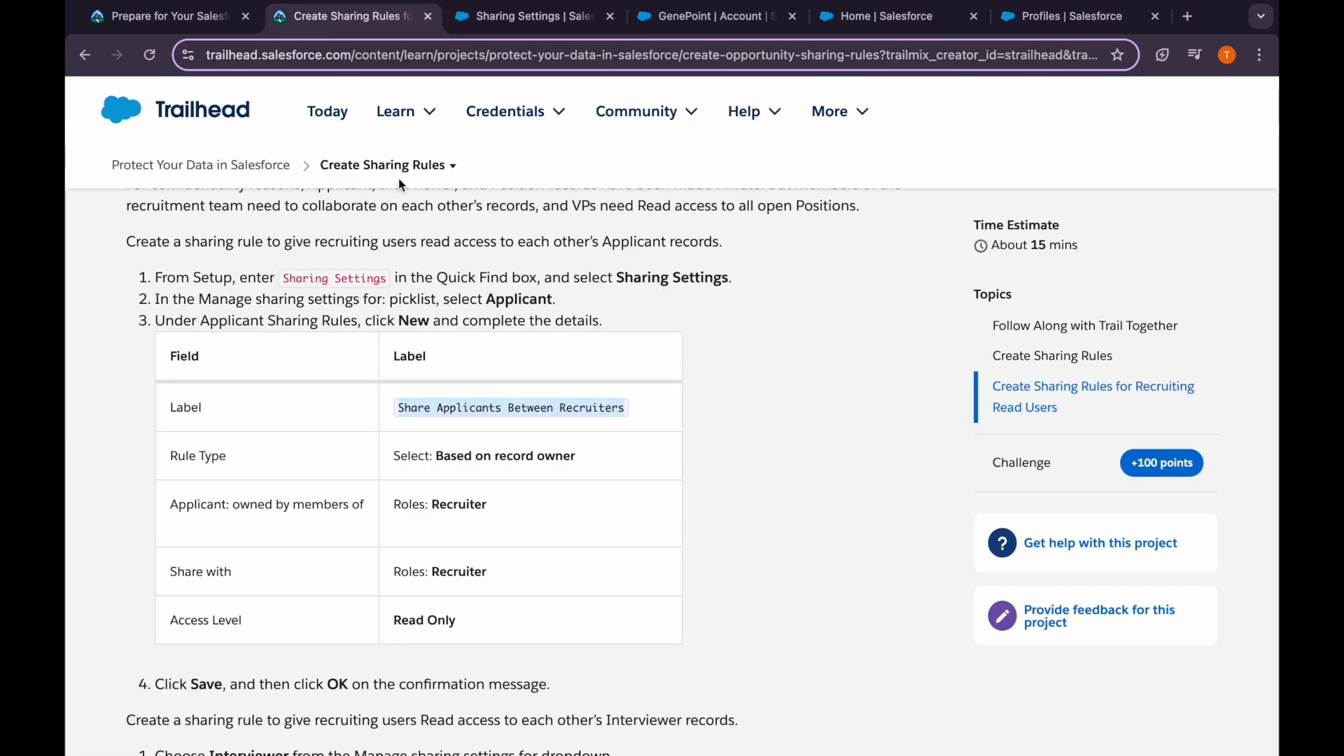
pyautogui.click(483, 9)
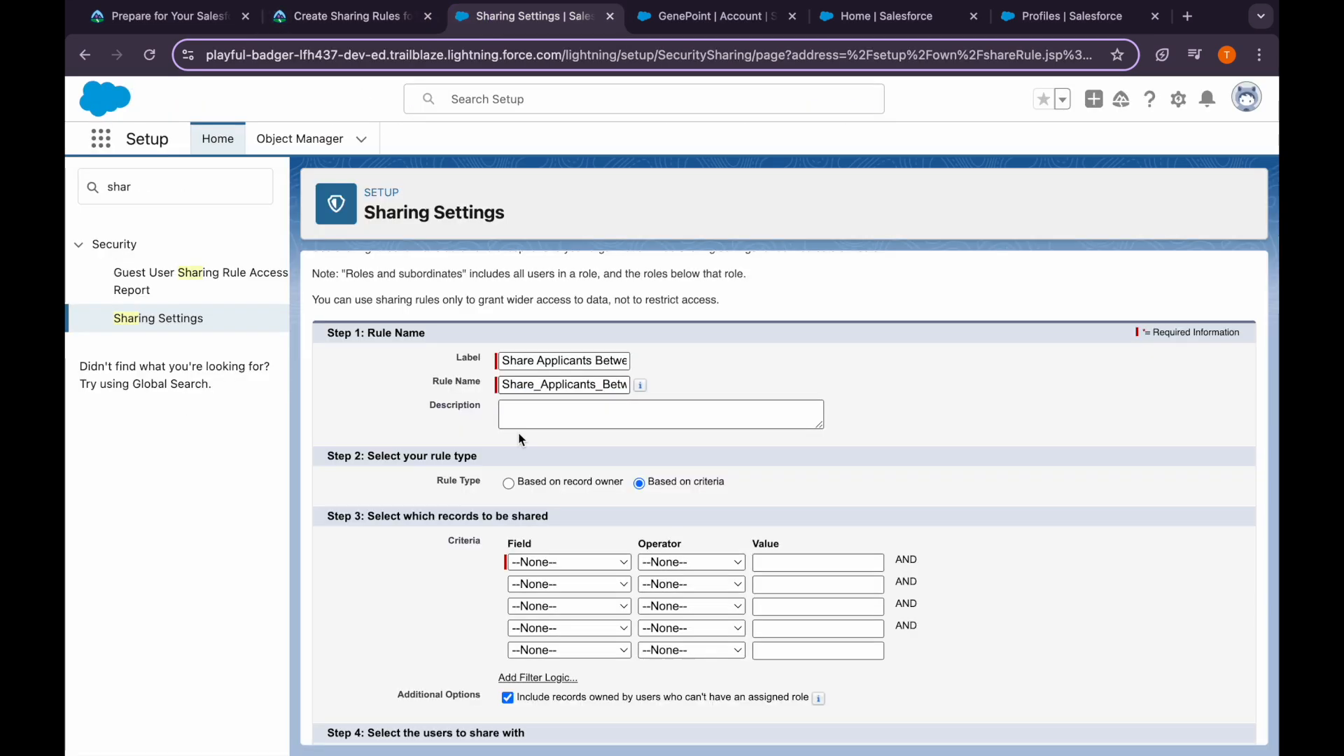
pyautogui.click(509, 483)
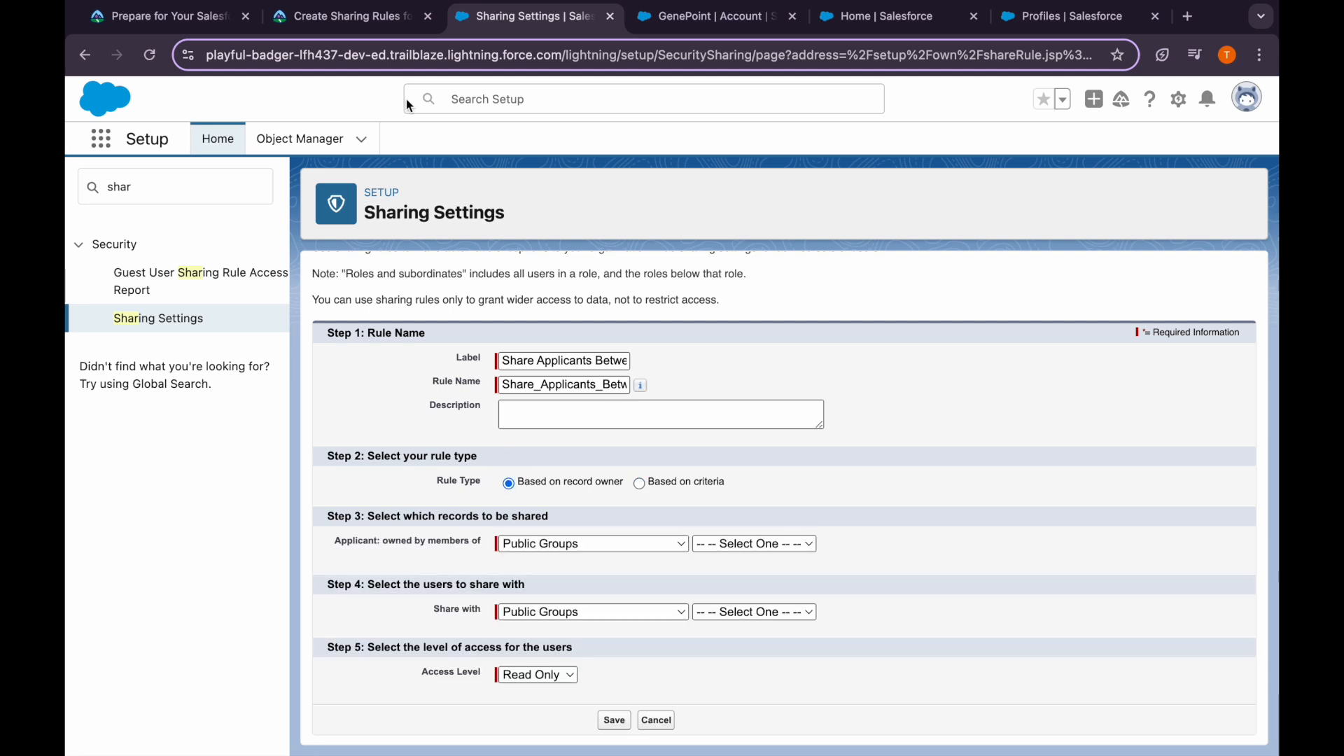
pyautogui.click(371, 20)
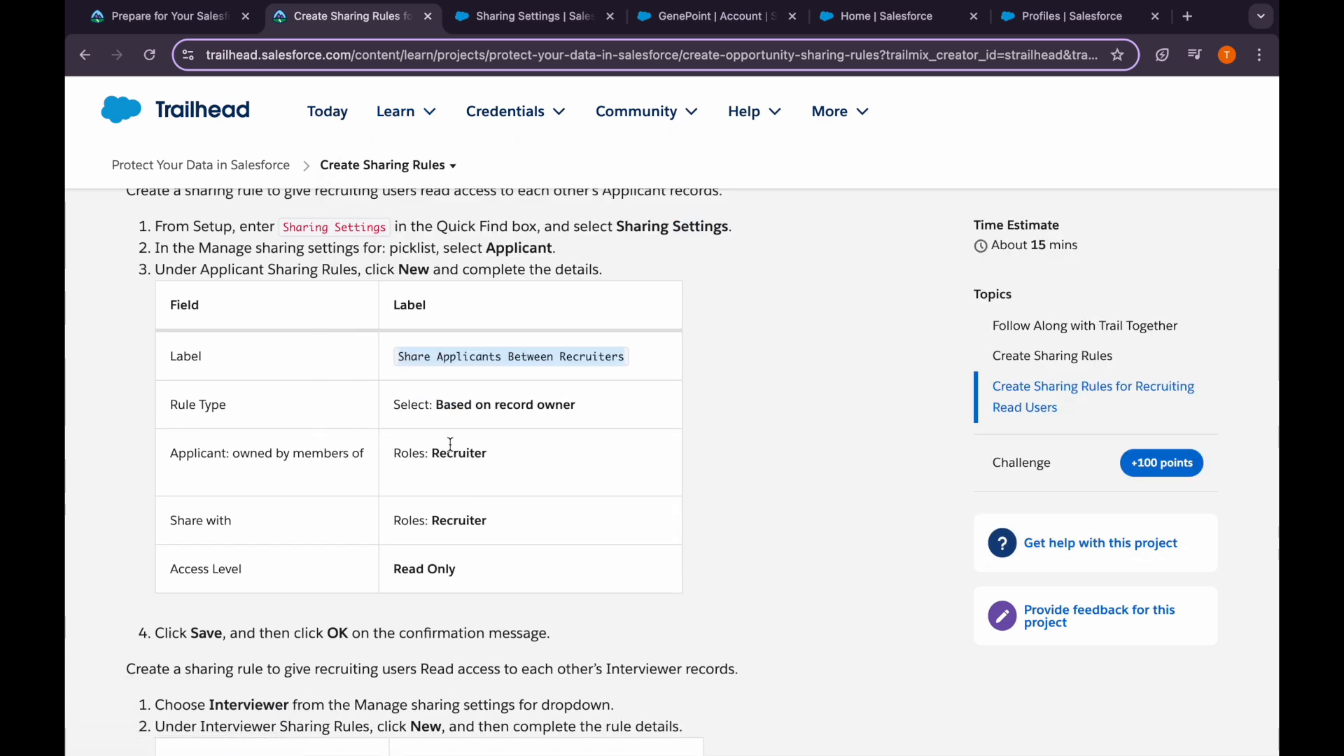
pyautogui.scroll(-1, 434, 455)
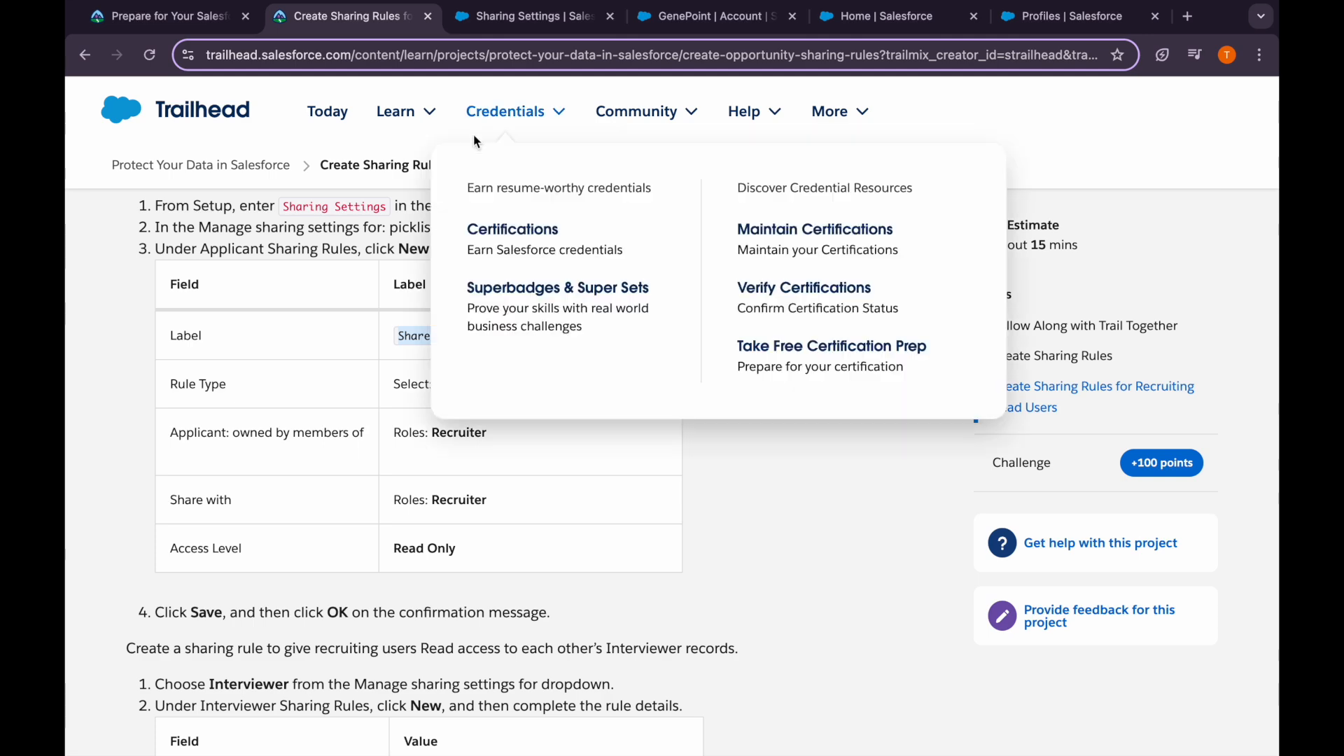
pyautogui.click(527, 17)
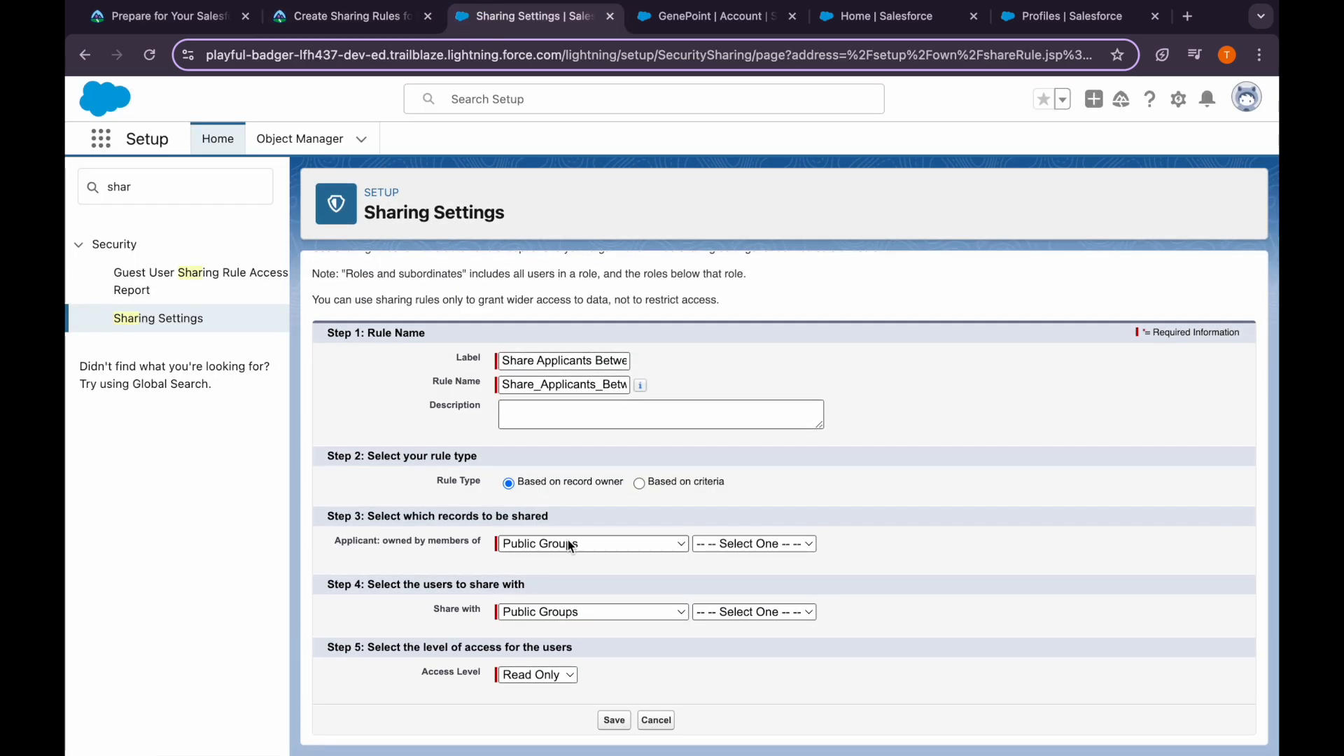
pyautogui.click(570, 544)
# Set the shared records' owner to Roles: Recruiter
pyautogui.click(573, 564)
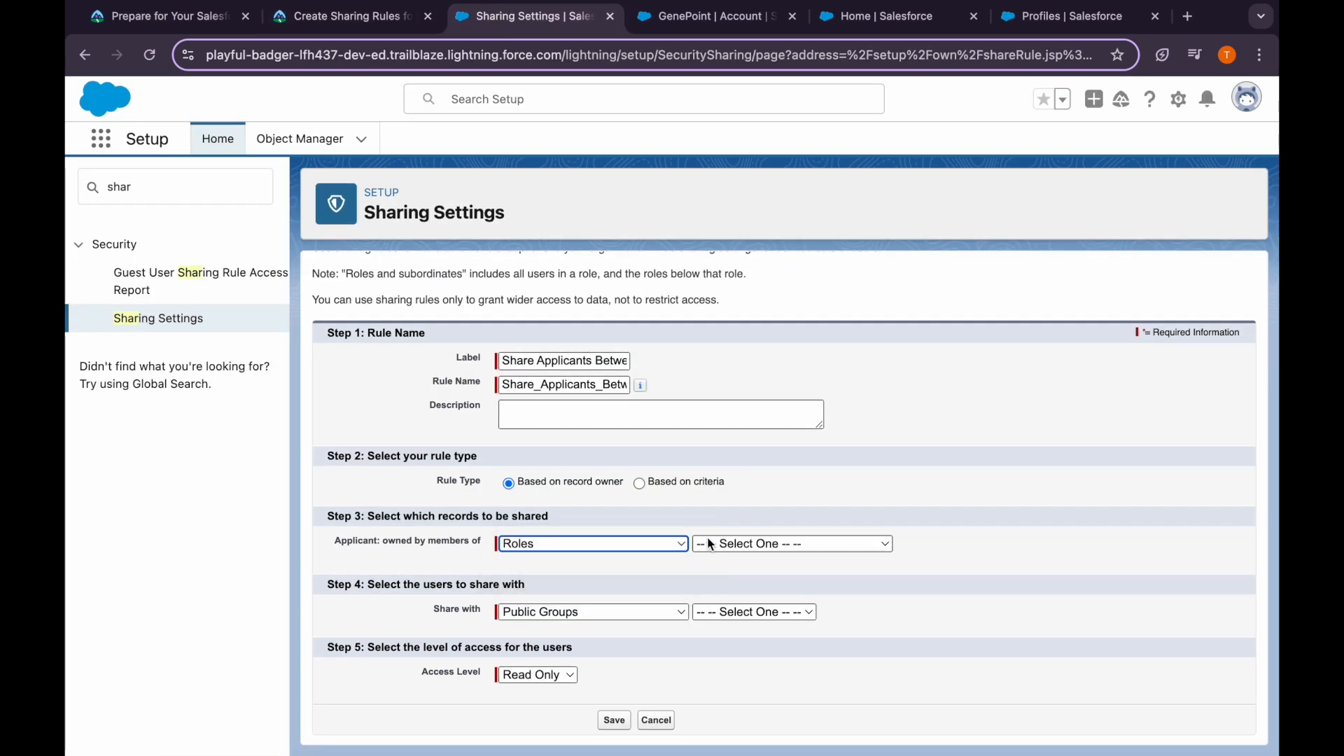
pyautogui.click(728, 544)
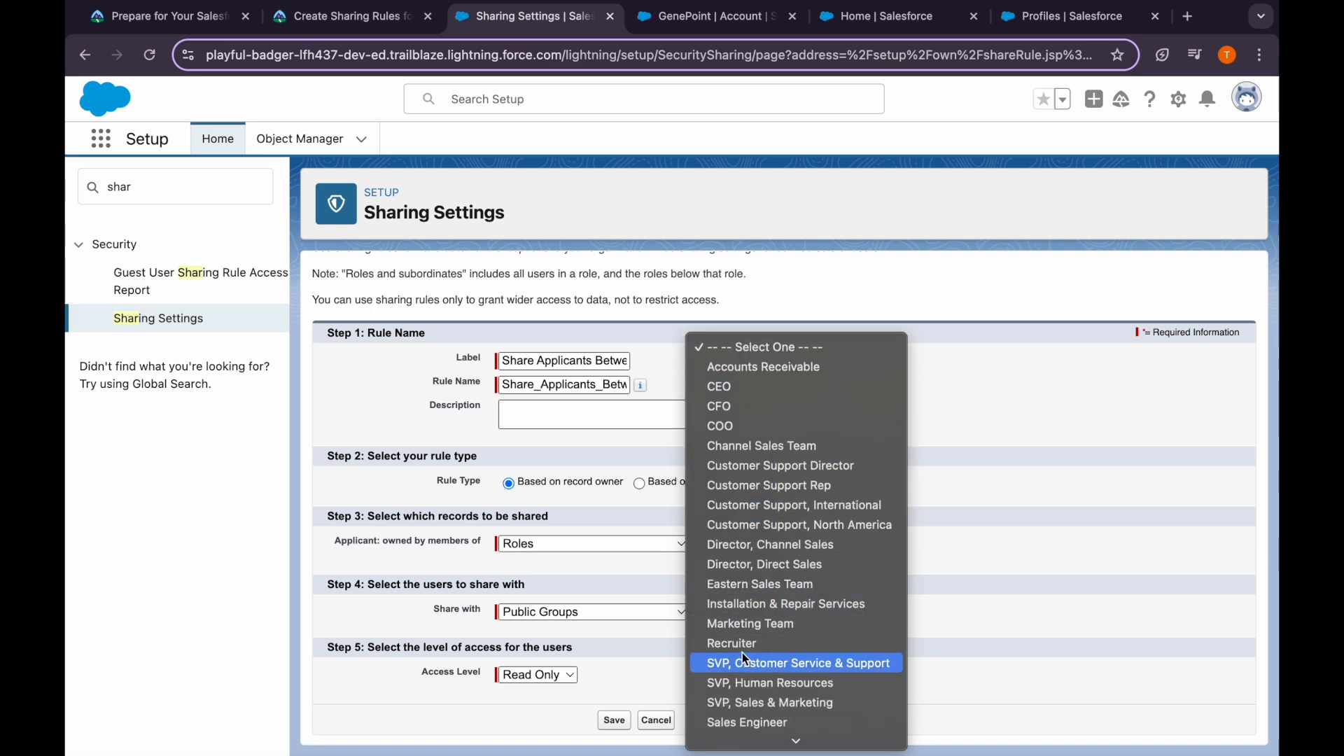
pyautogui.click(736, 643)
pyautogui.click(350, 16)
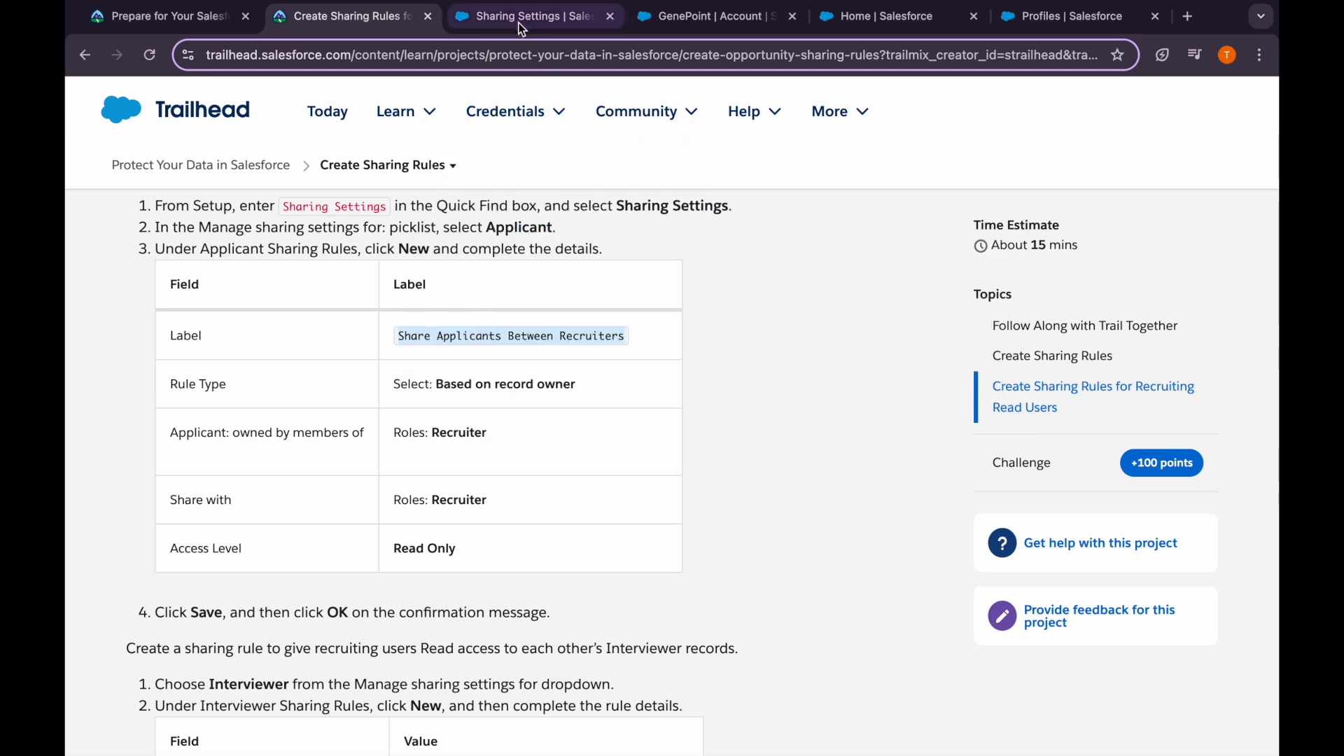
pyautogui.click(519, 19)
# Share with Roles: Recruiter at Read Only access, save, and confirm recalculation
pyautogui.click(585, 613)
pyautogui.click(591, 632)
pyautogui.click(719, 613)
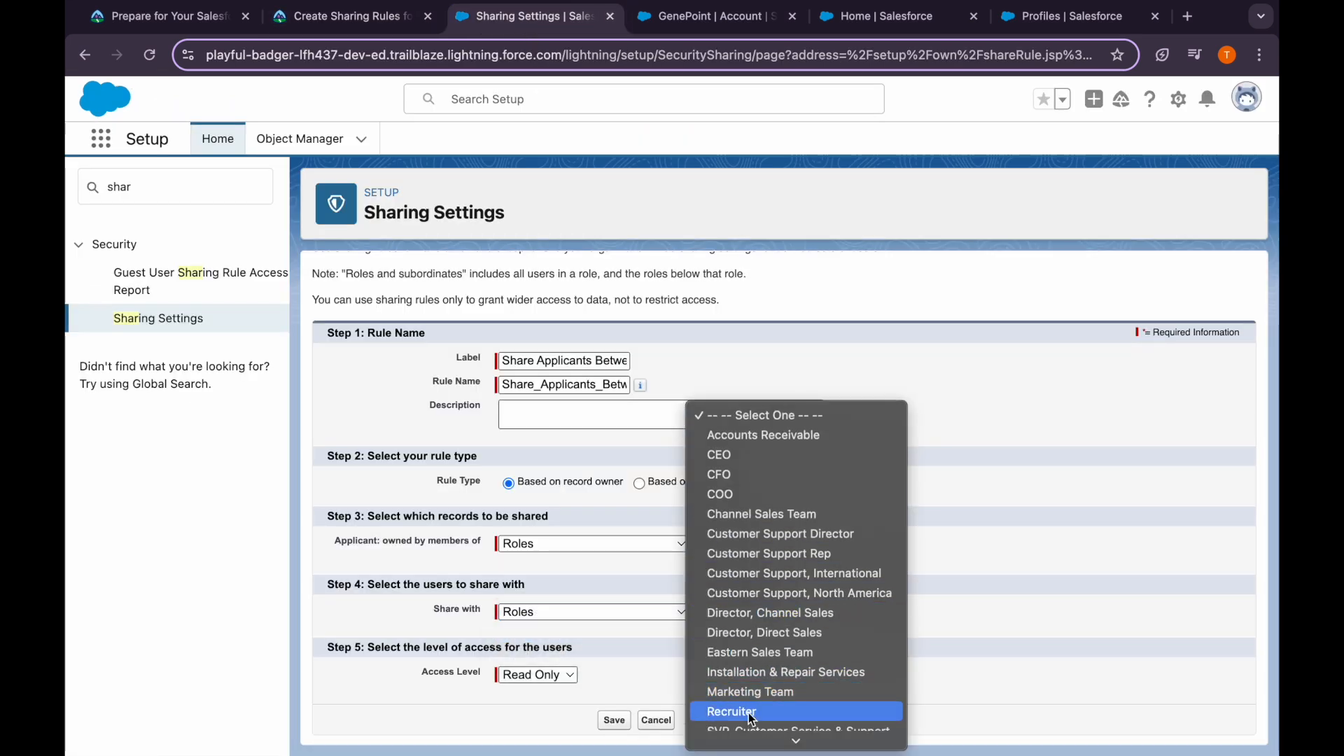
pyautogui.click(749, 714)
pyautogui.click(624, 686)
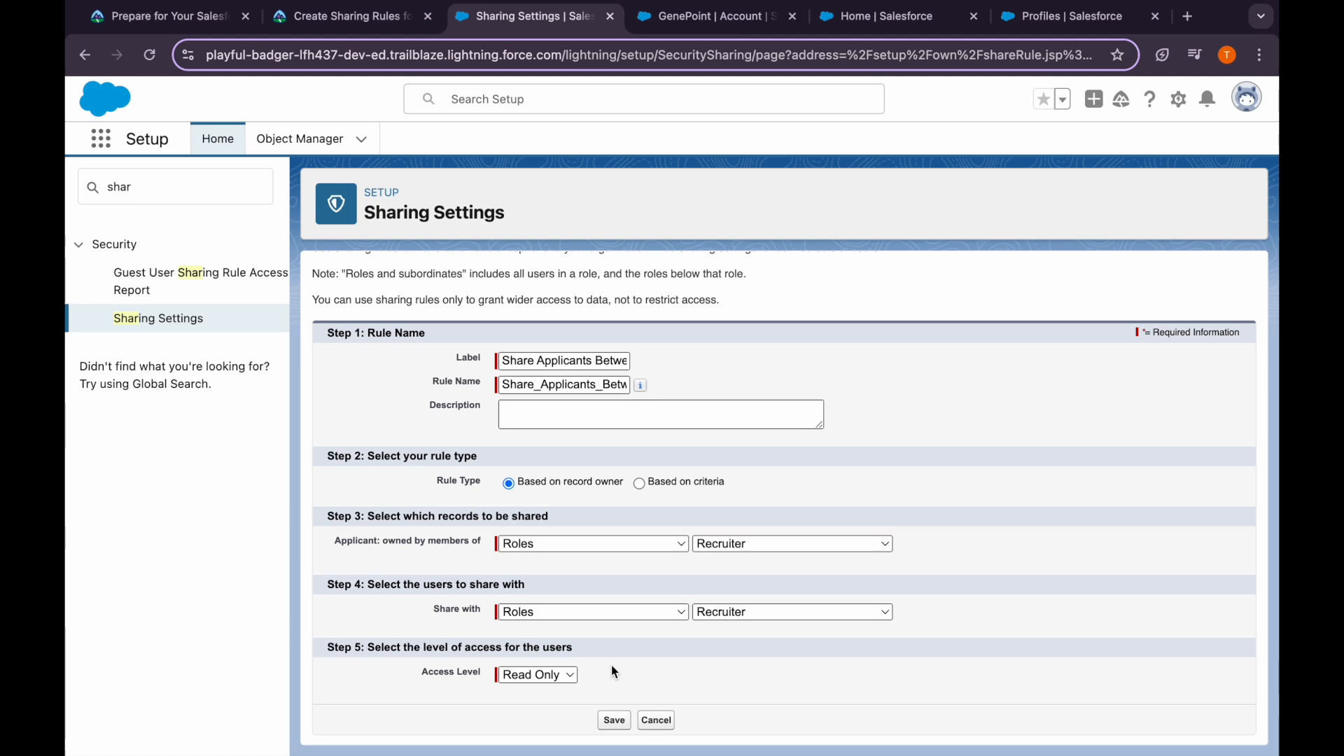
pyautogui.click(619, 728)
pyautogui.click(812, 221)
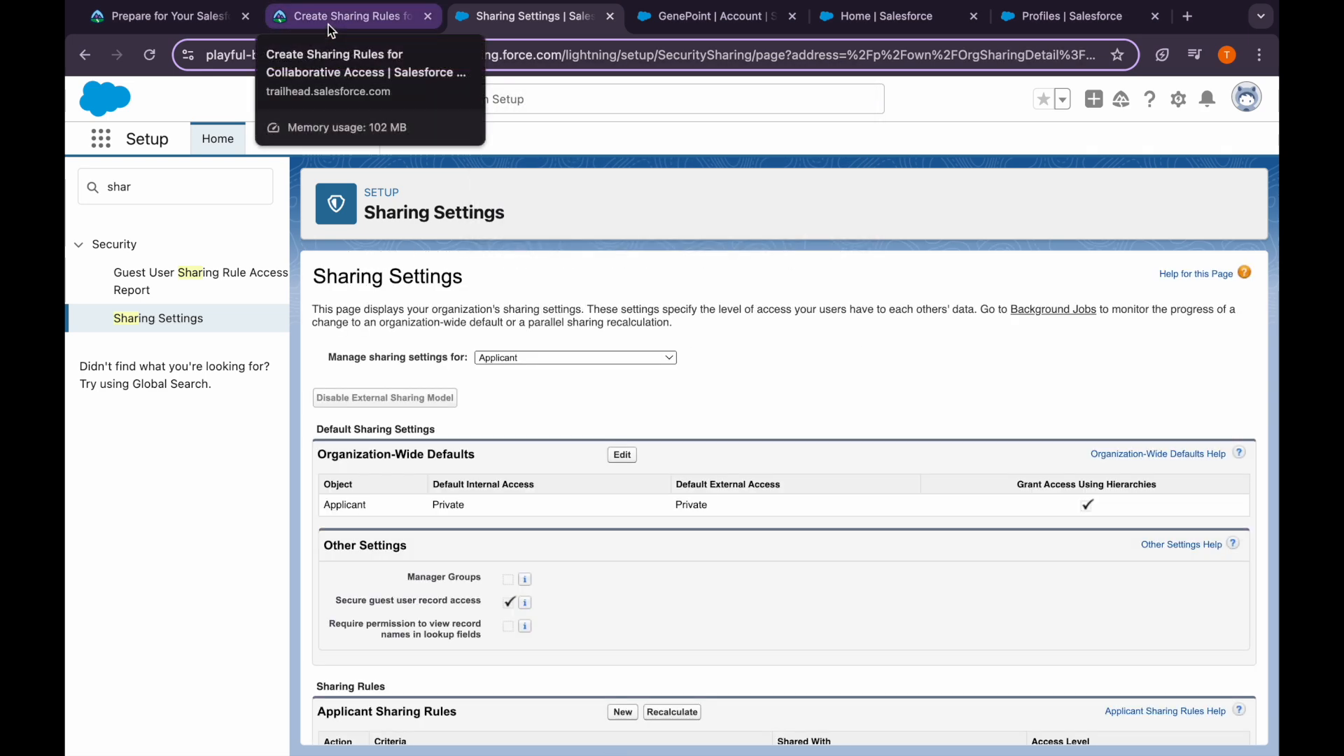
# Copy the Interviewer sharing rule label from the Trailhead instructions
pyautogui.click(329, 23)
pyautogui.scroll(-2, 452, 499)
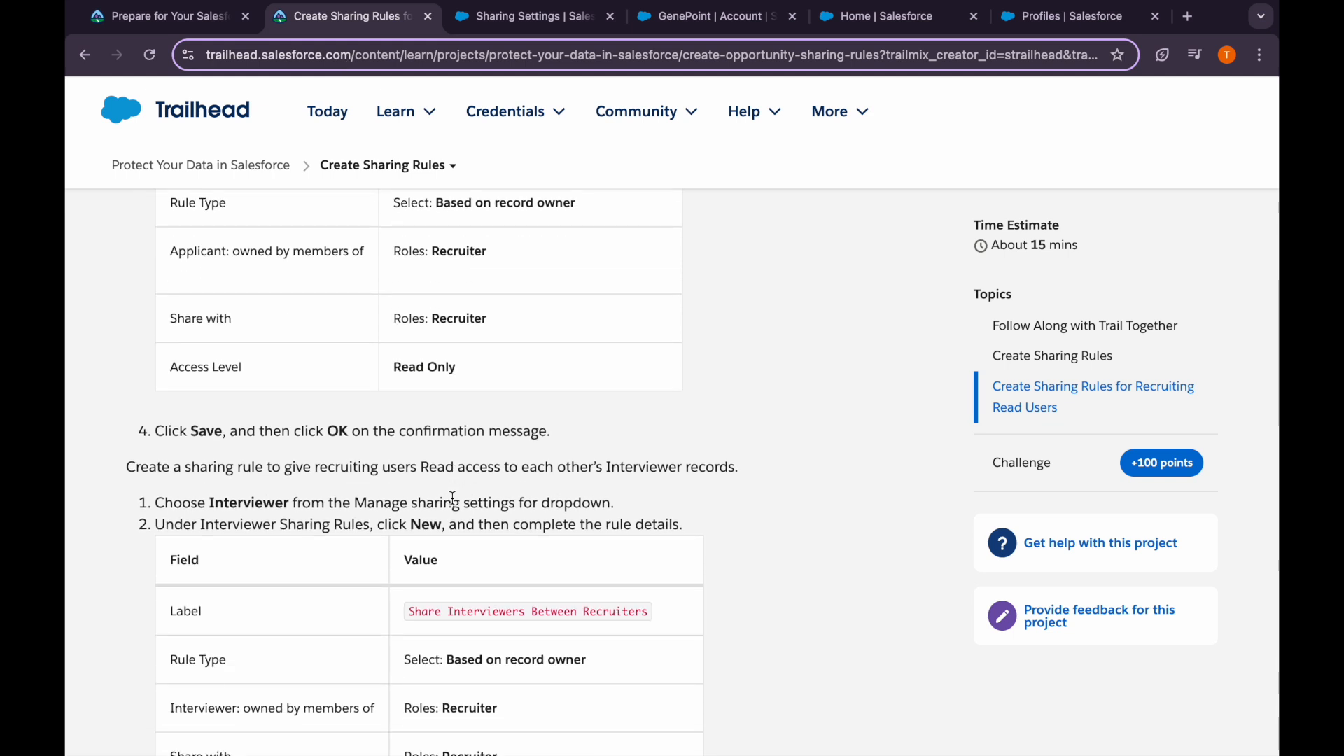
pyautogui.scroll(-3, 452, 499)
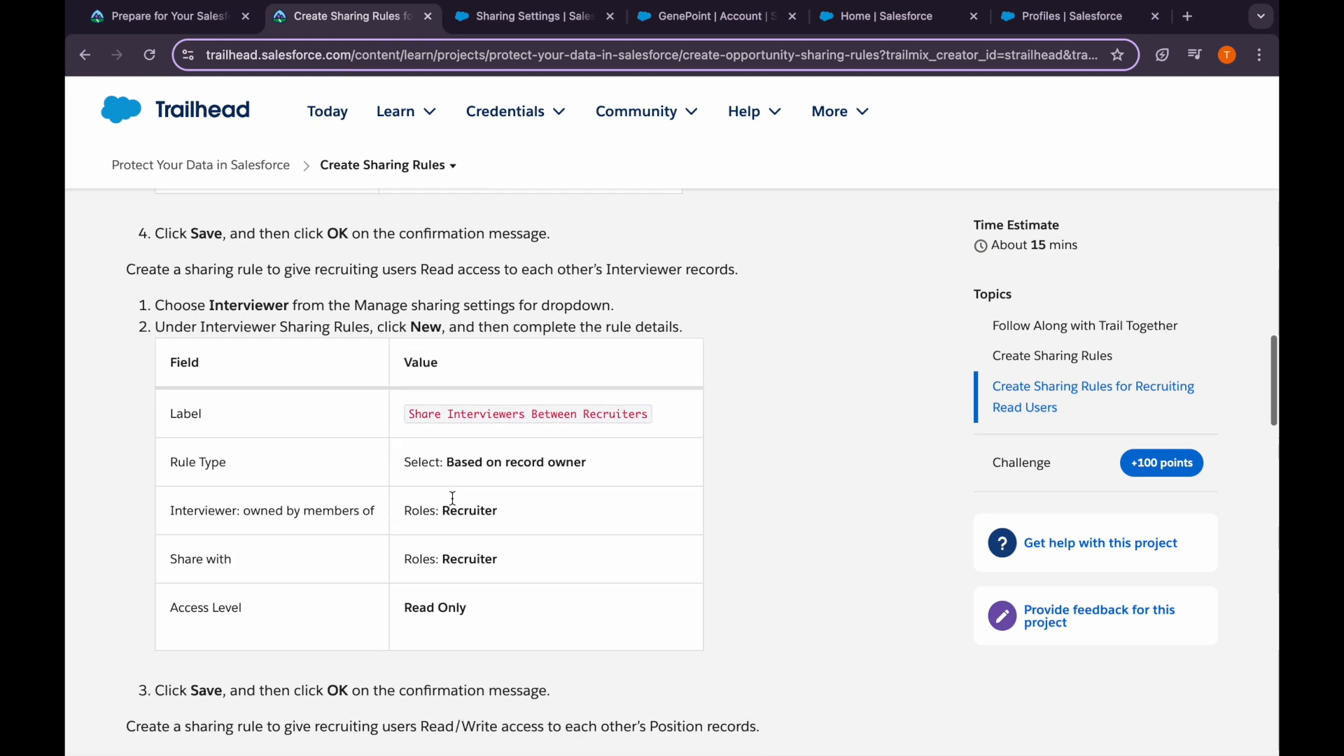
pyautogui.moveTo(408, 414); pyautogui.dragTo(647, 415)
# Start a new Interviewer sharing rule labelled 'Share Interviewers Between Recruiters'
pyautogui.click(536, 15)
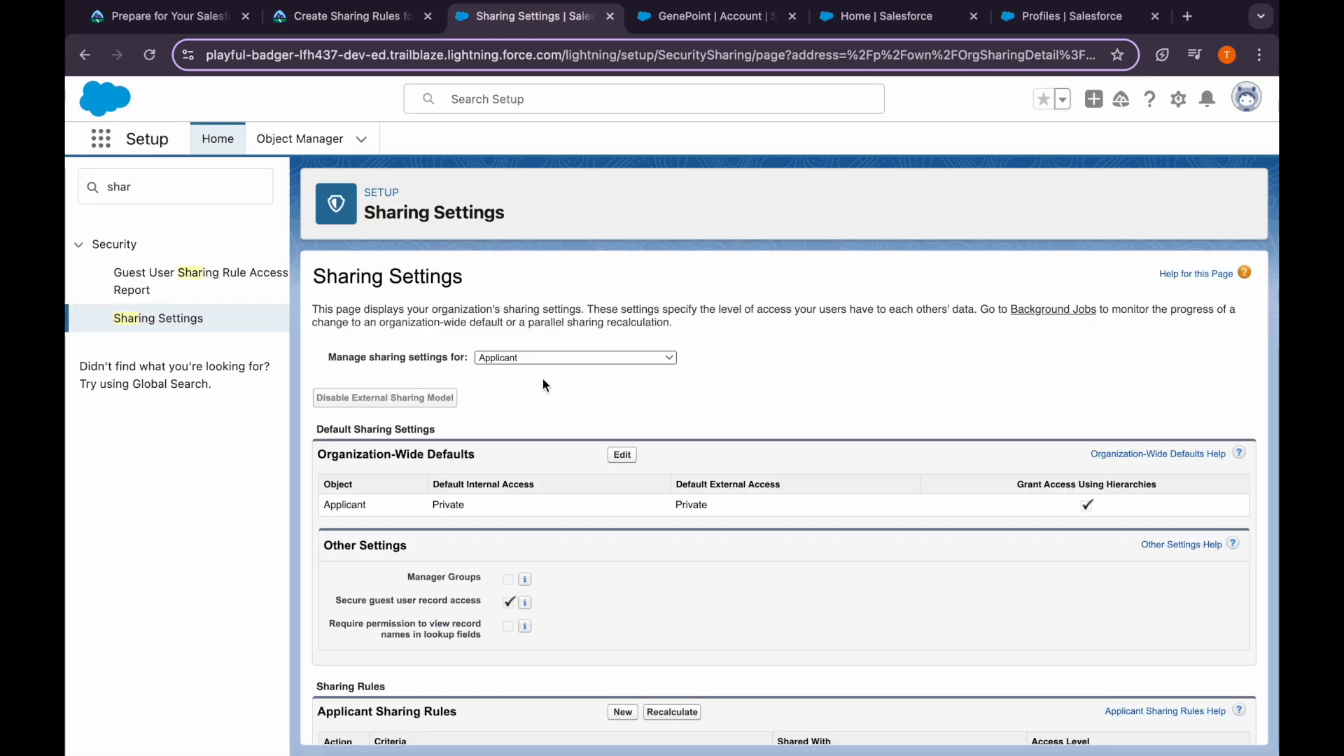
pyautogui.click(534, 361)
pyautogui.click(534, 495)
pyautogui.scroll(-2, 566, 427)
pyautogui.click(624, 604)
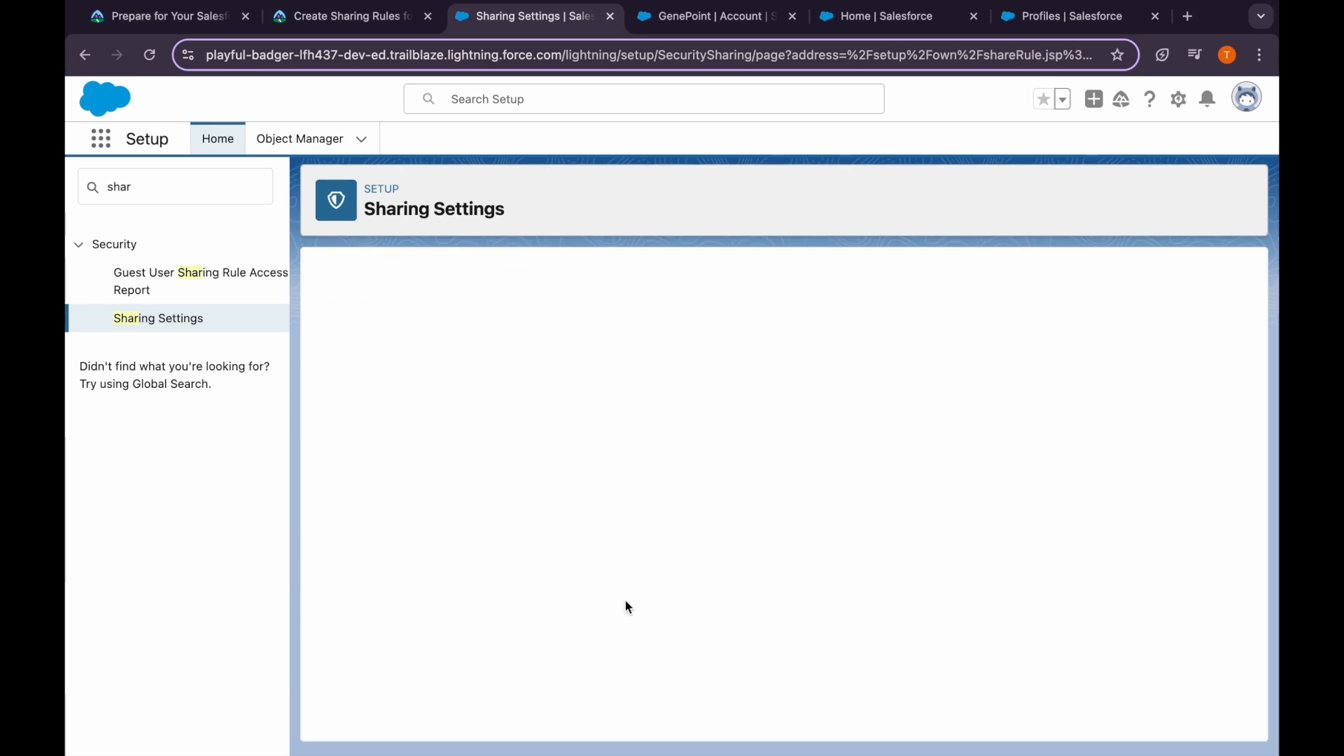
pyautogui.click(519, 430)
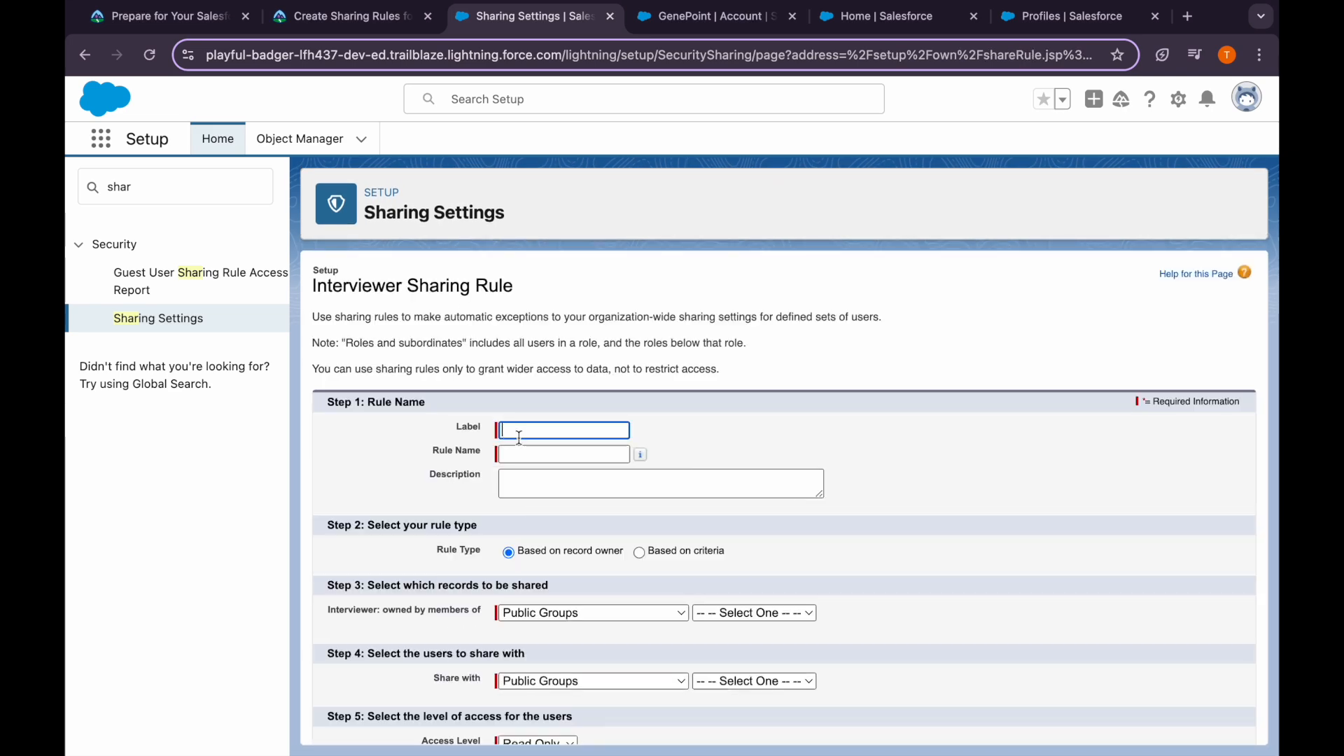
pyautogui.hotkey('ctrl', 'v')
pyautogui.press('Tab')
# Set the rule to cover Interviewer records owned by the Recruiter role
pyautogui.click(372, 19)
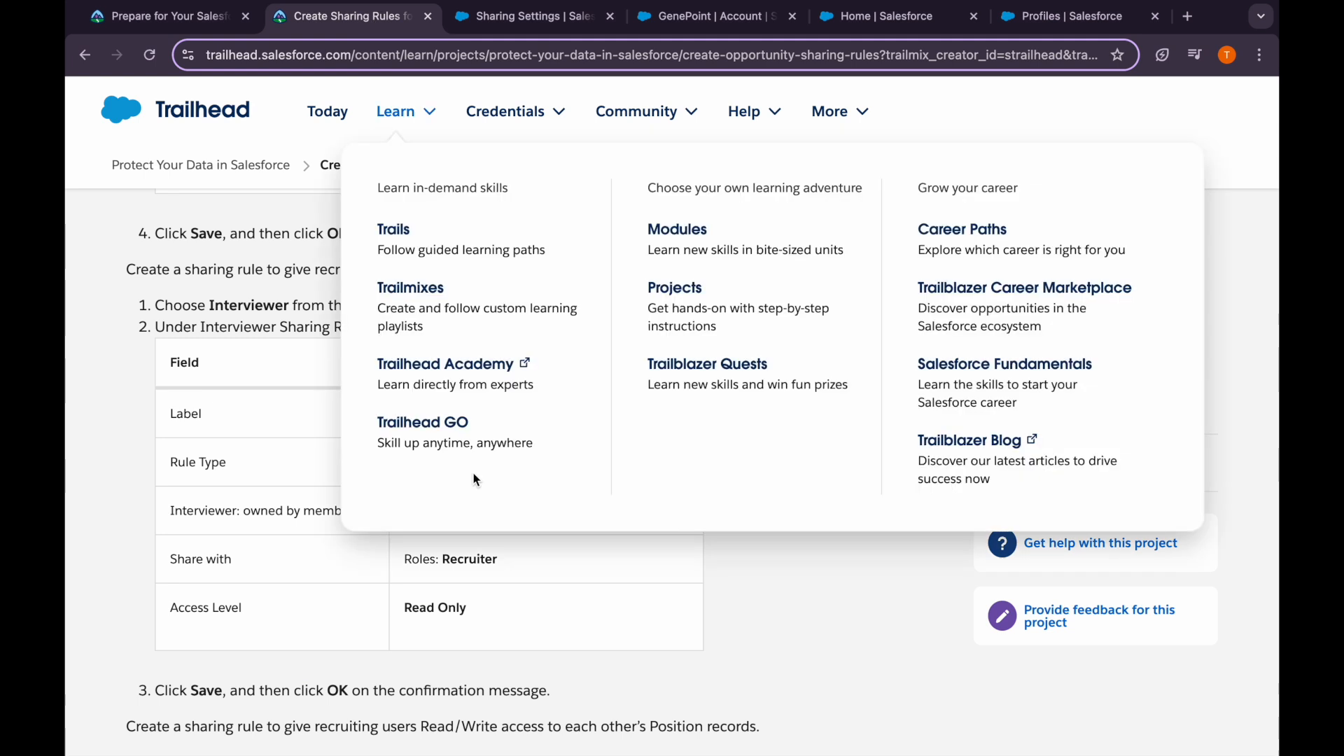
pyautogui.scroll(-1, 445, 556)
pyautogui.scroll(-1, 445, 556)
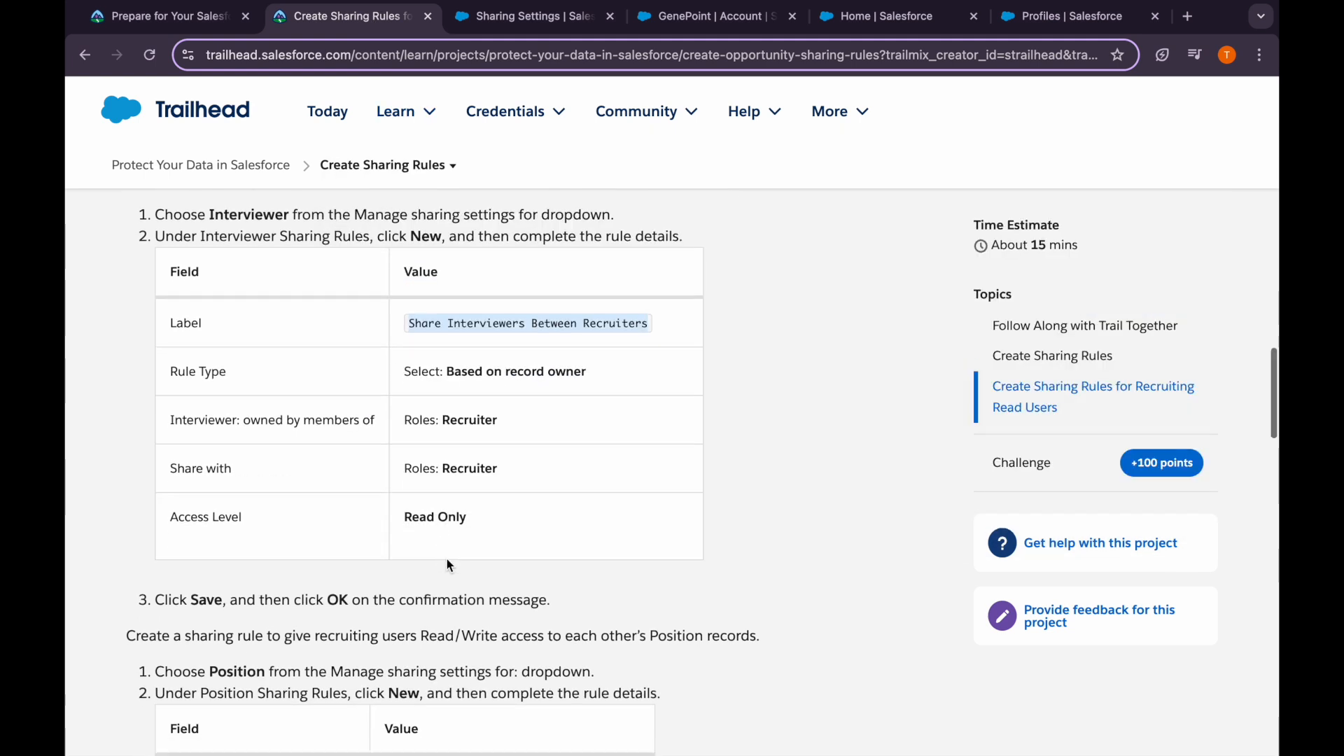
pyautogui.scroll(2, 464, 528)
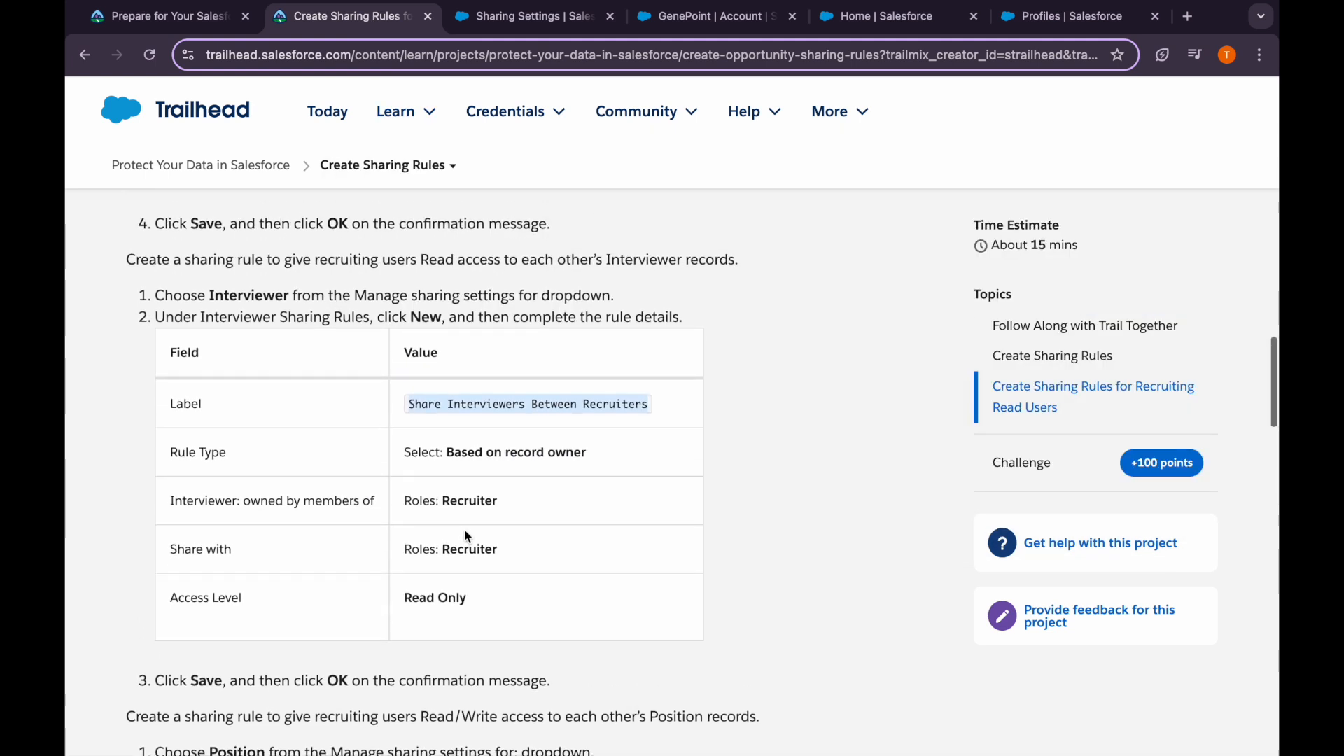
pyautogui.scroll(5, 467, 537)
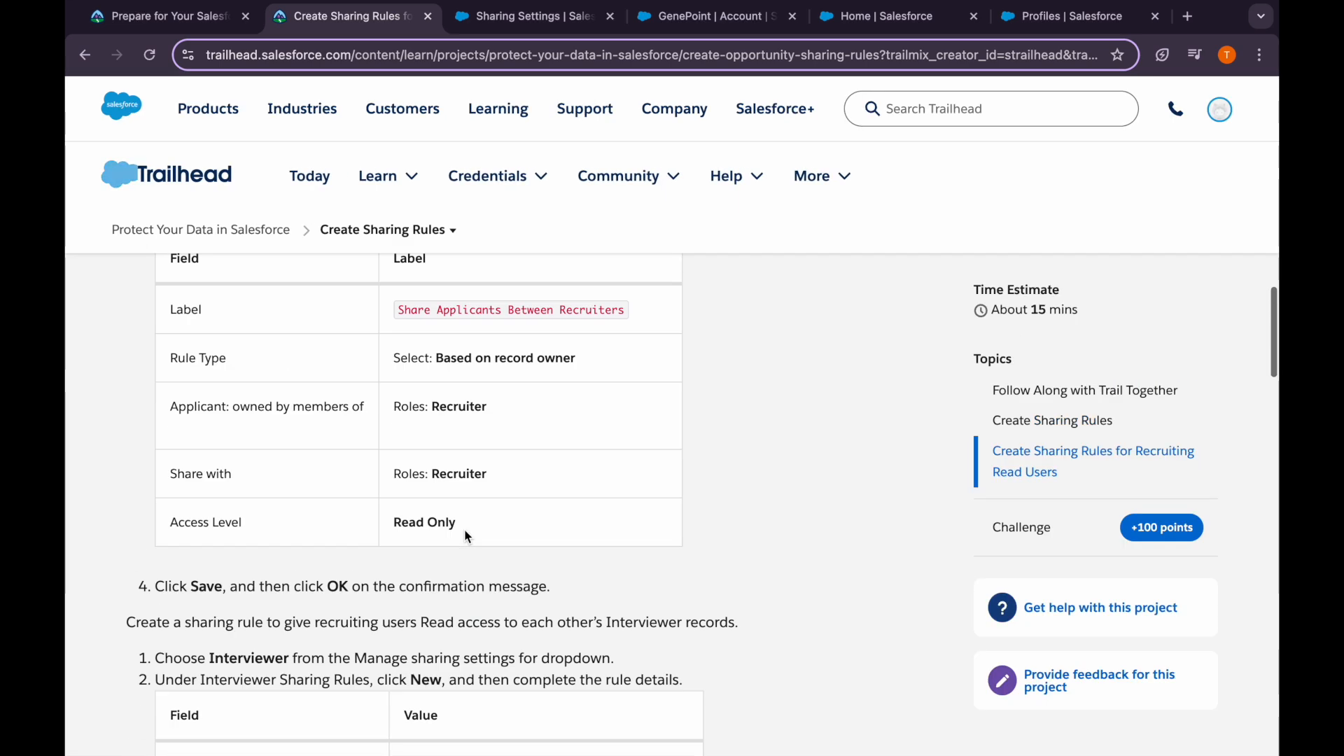
pyautogui.scroll(-3, 464, 528)
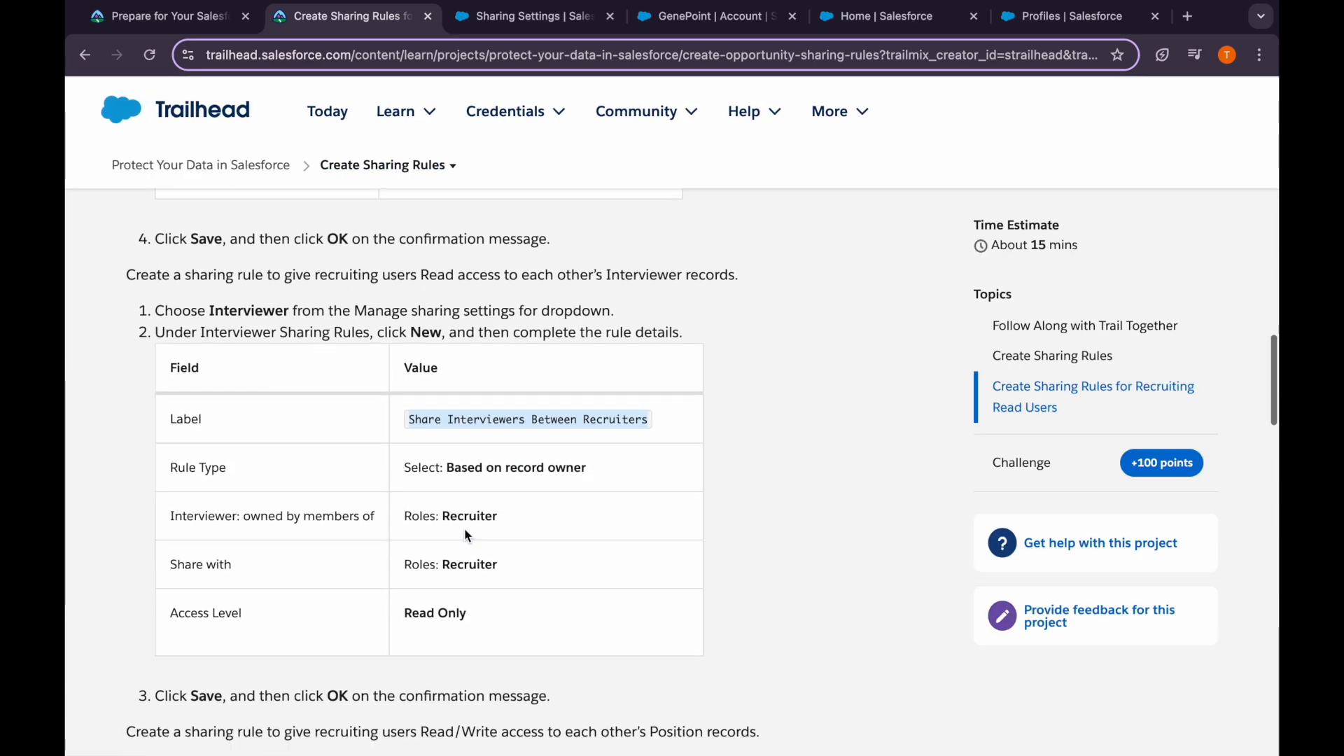
pyautogui.hotkey('ctrl', 'Tab')
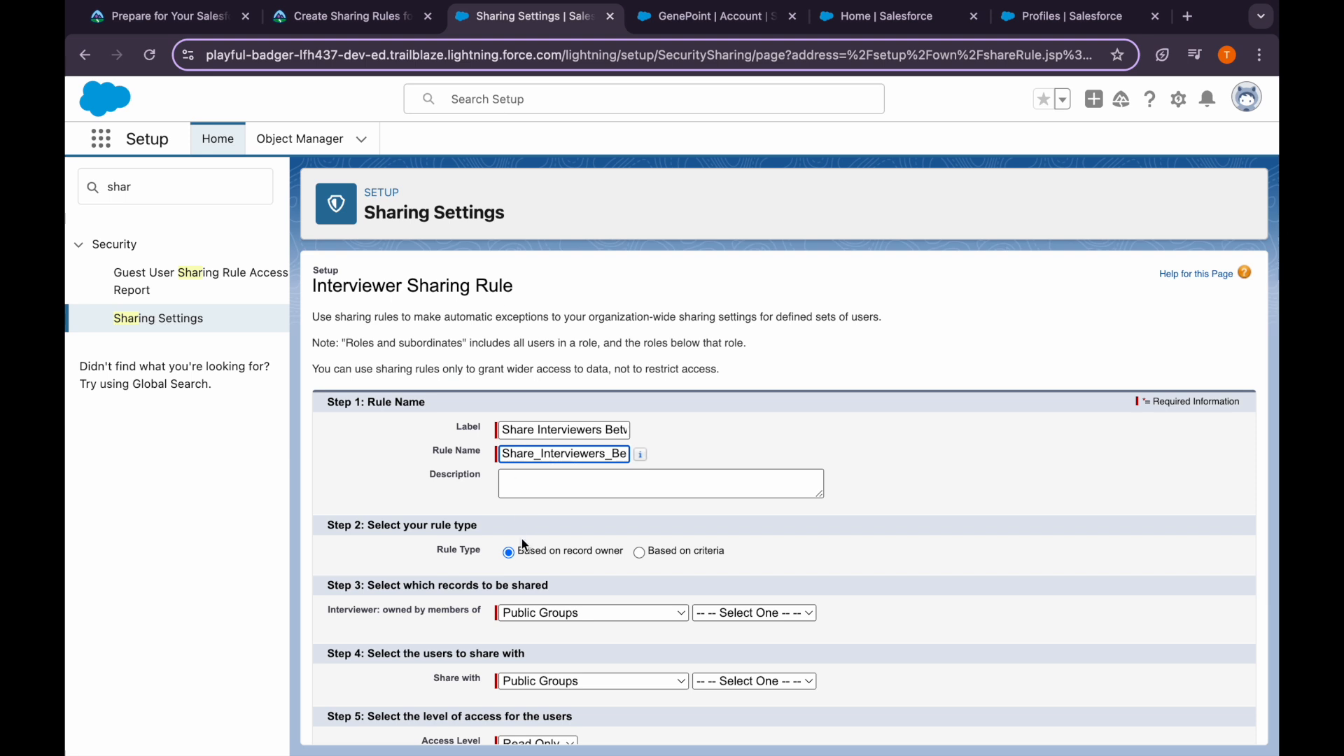
pyautogui.scroll(-1, 522, 544)
pyautogui.click(525, 550)
pyautogui.click(535, 573)
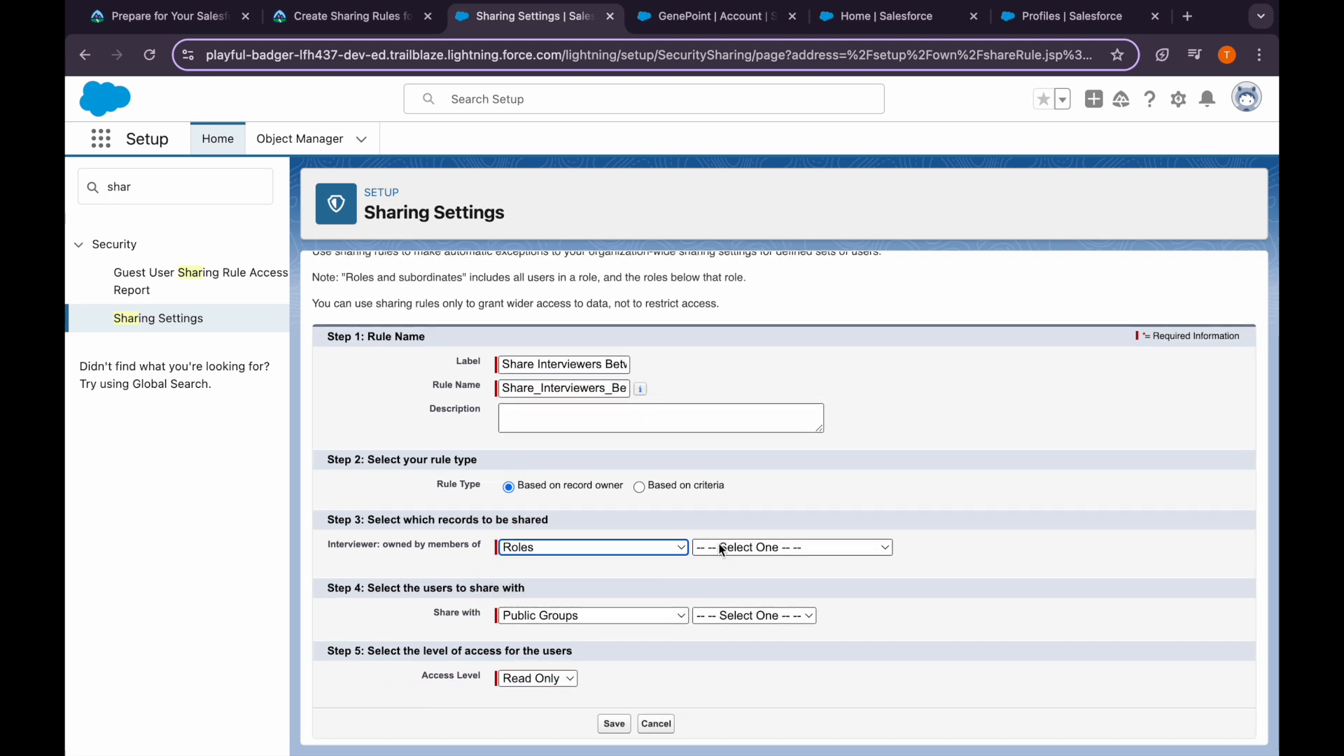
pyautogui.click(715, 550)
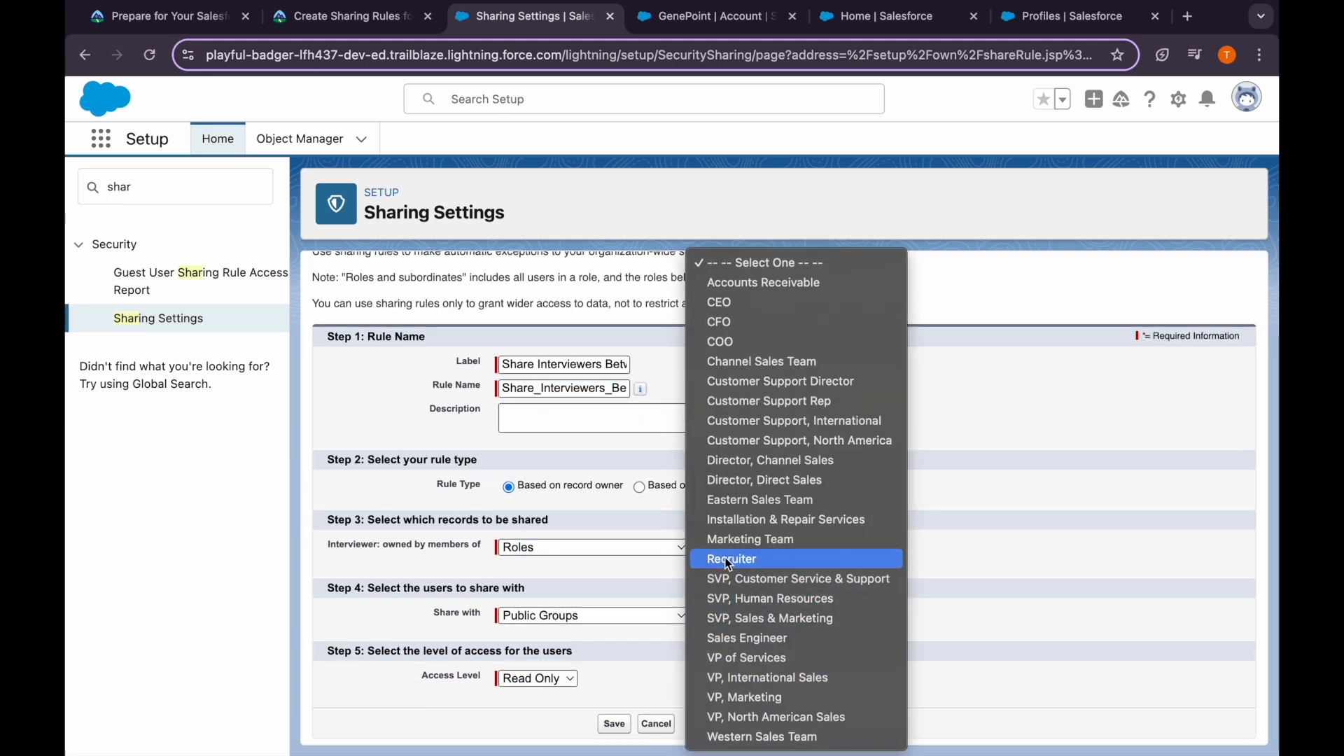
pyautogui.click(727, 560)
# Share those Interviewer records with the Recruiter role
pyautogui.click(596, 615)
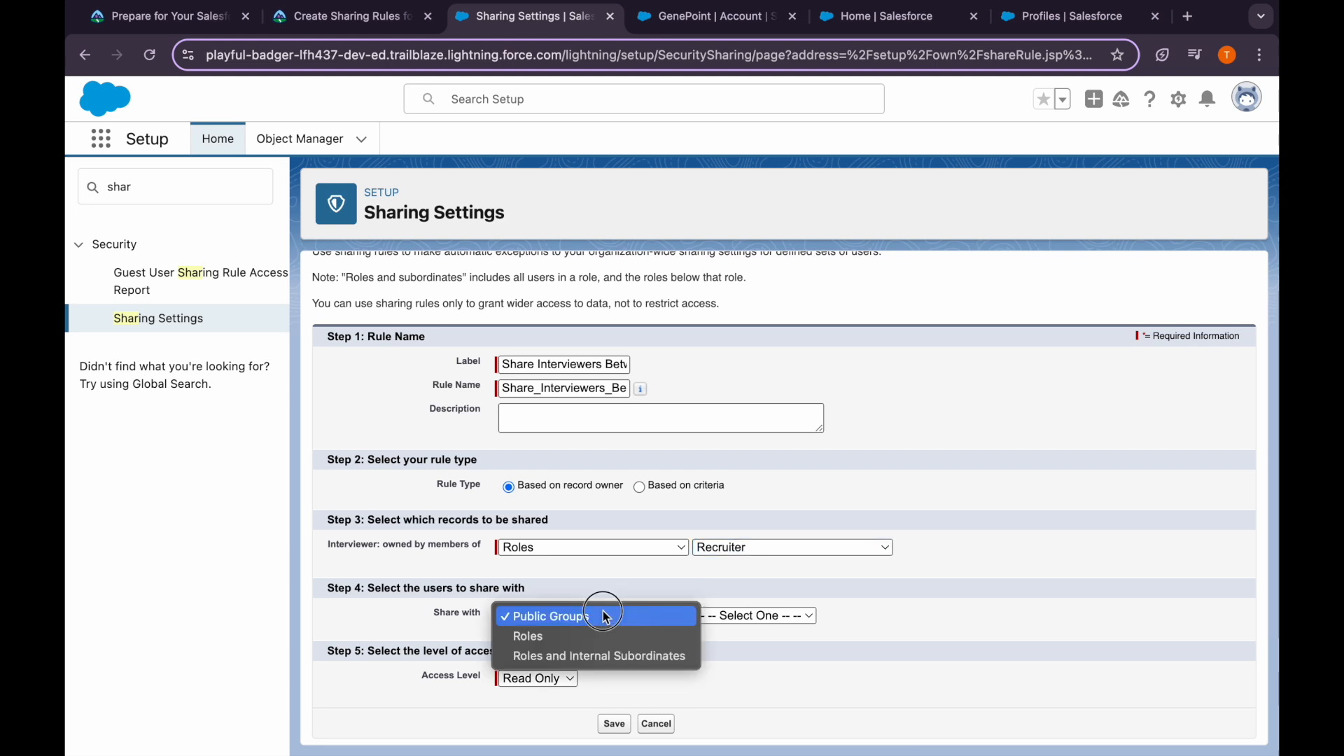
pyautogui.click(587, 644)
pyautogui.click(715, 616)
pyautogui.scroll(-3, 741, 703)
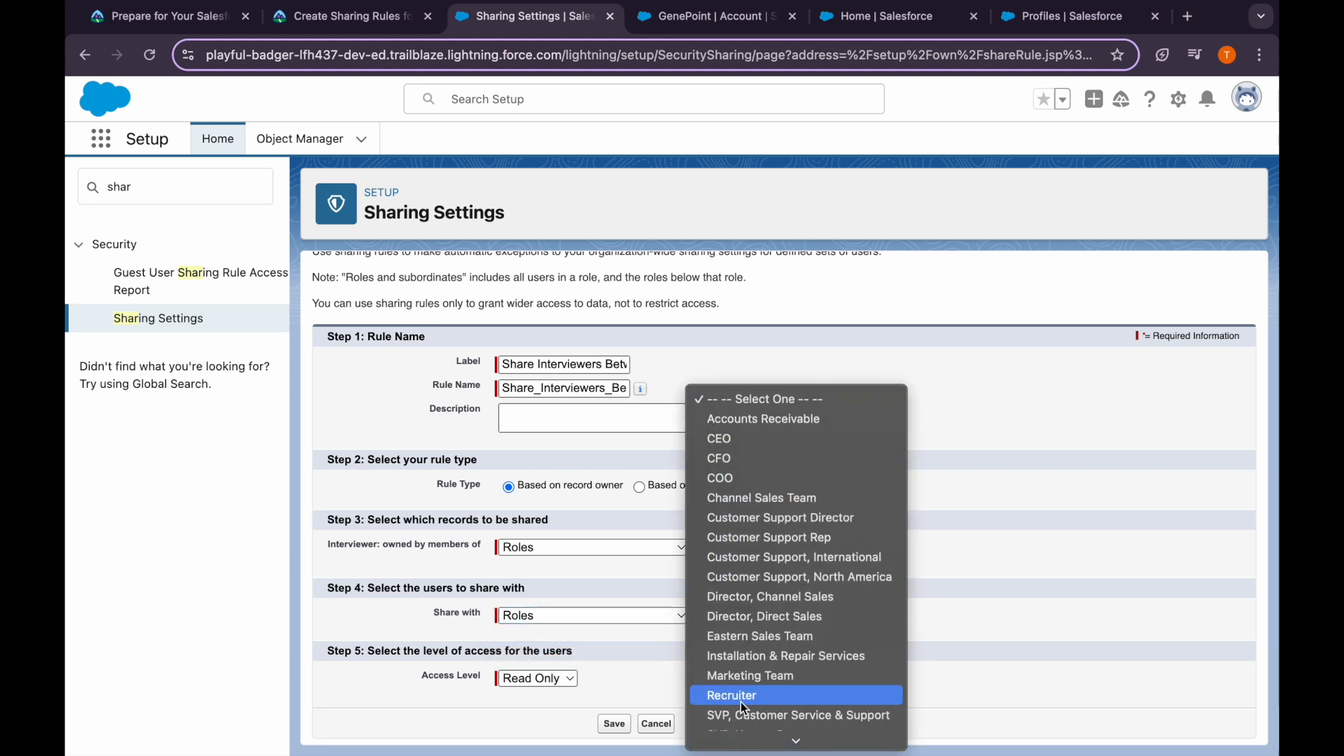
pyautogui.click(741, 696)
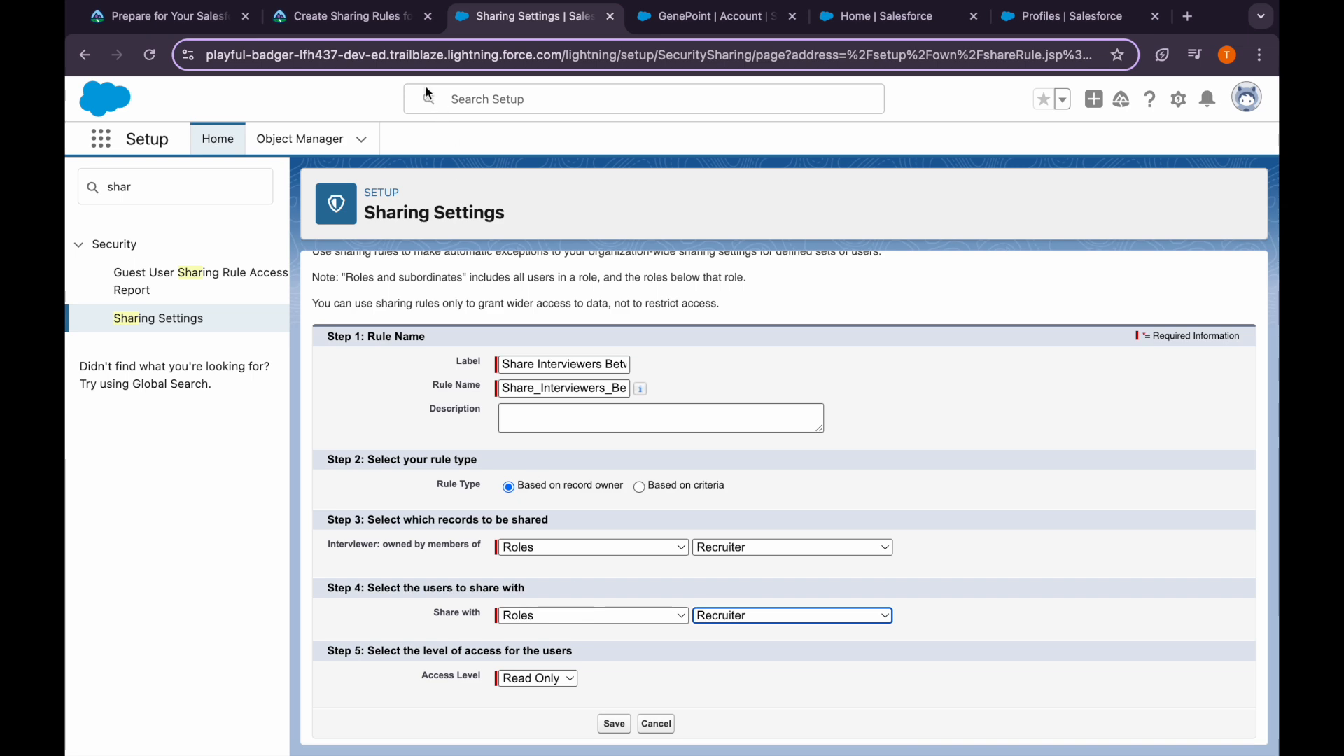
# Save the rule with Read Only access and confirm the sharing recalculation
pyautogui.click(413, 17)
pyautogui.click(506, 27)
pyautogui.scroll(-1, 546, 602)
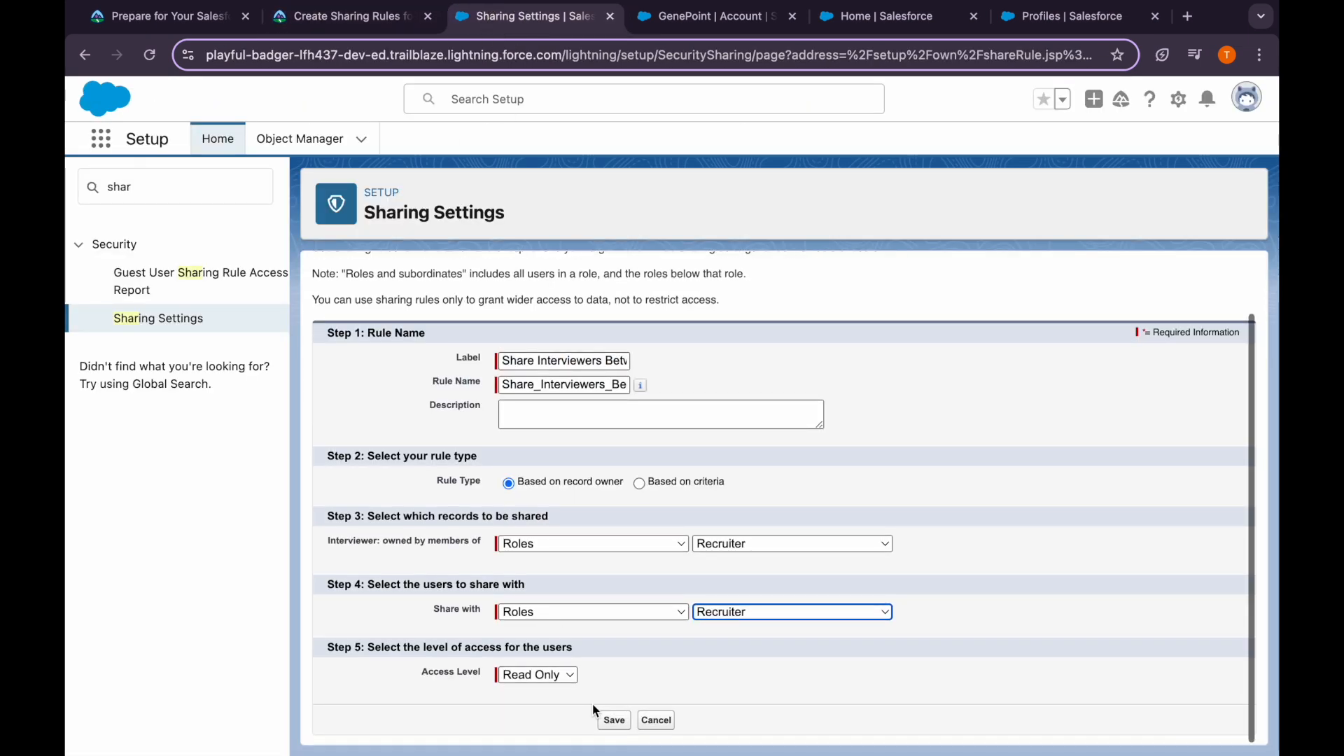
pyautogui.click(604, 718)
pyautogui.click(821, 224)
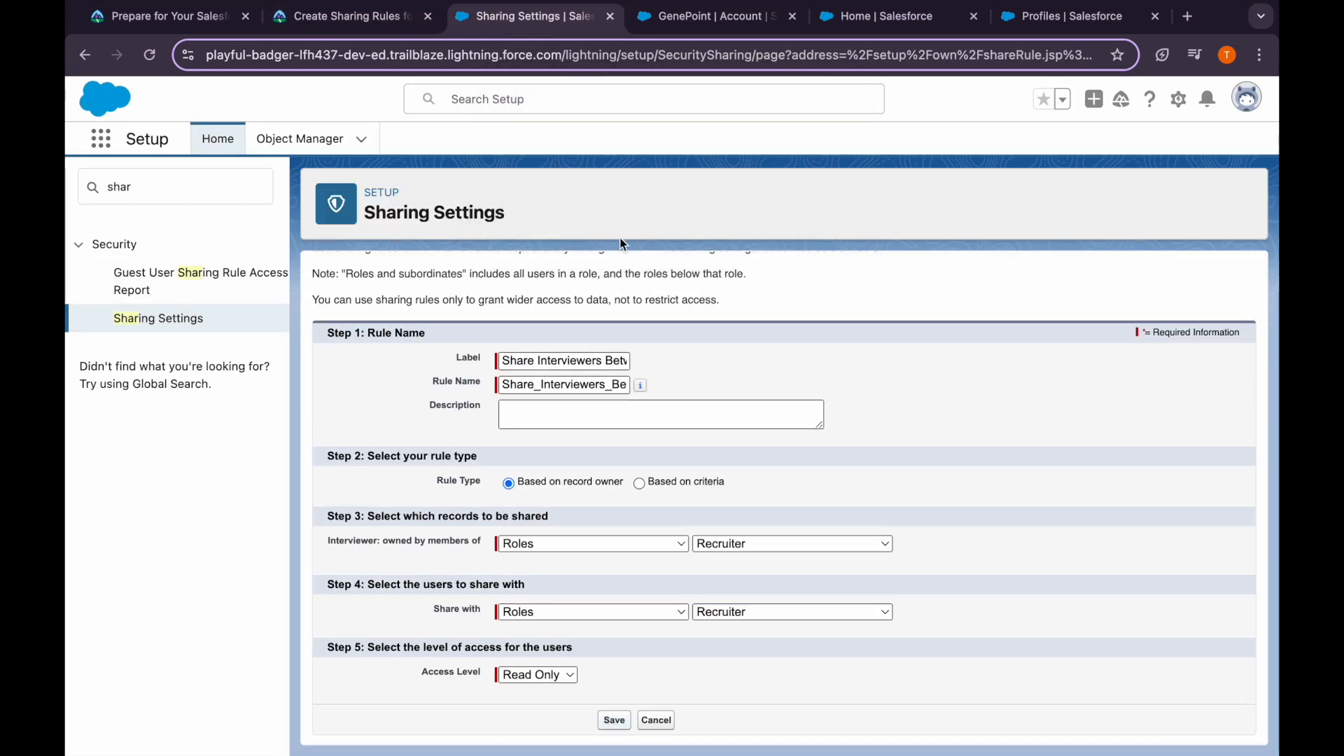
pyautogui.click(353, 17)
pyautogui.scroll(3, 419, 507)
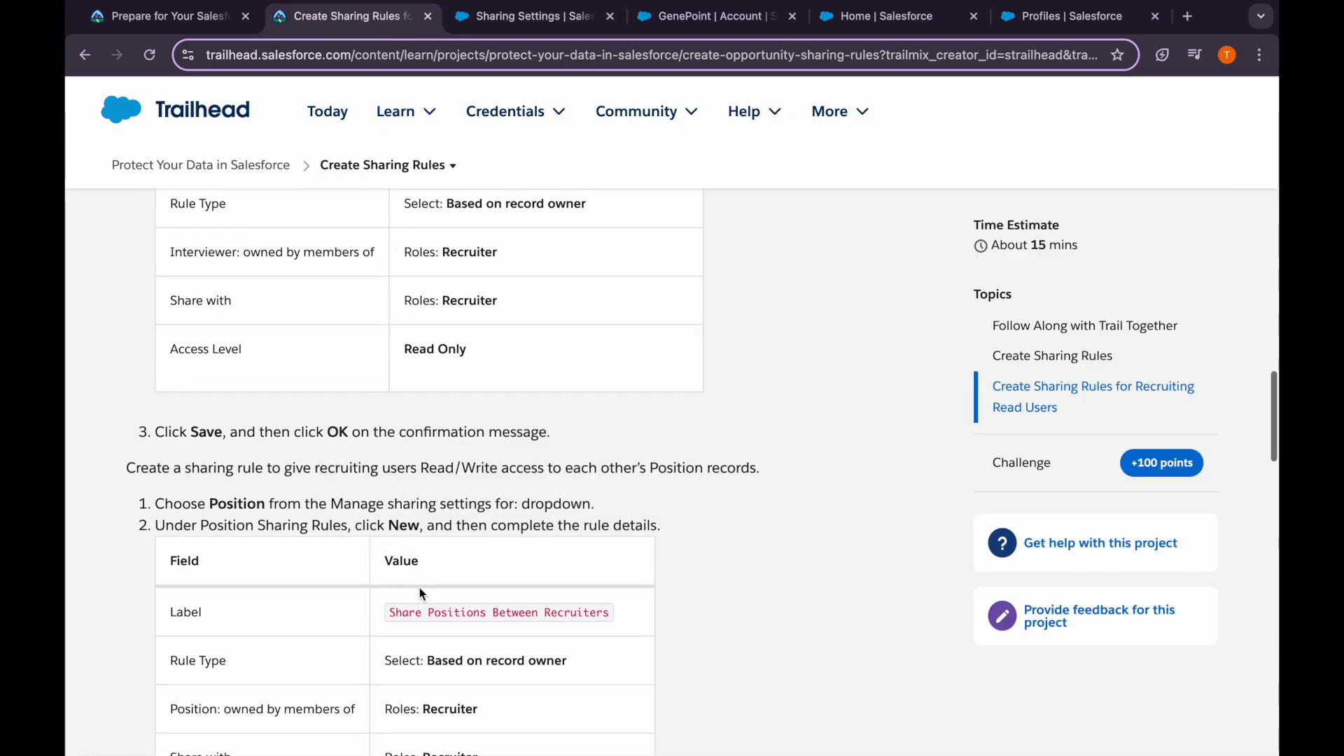
# Copy the Position rule label from Trailhead and show the Position sharing settings
pyautogui.scroll(-1, 418, 587)
pyautogui.moveTo(383, 517); pyautogui.dragTo(625, 525)
pyautogui.press('super+c')
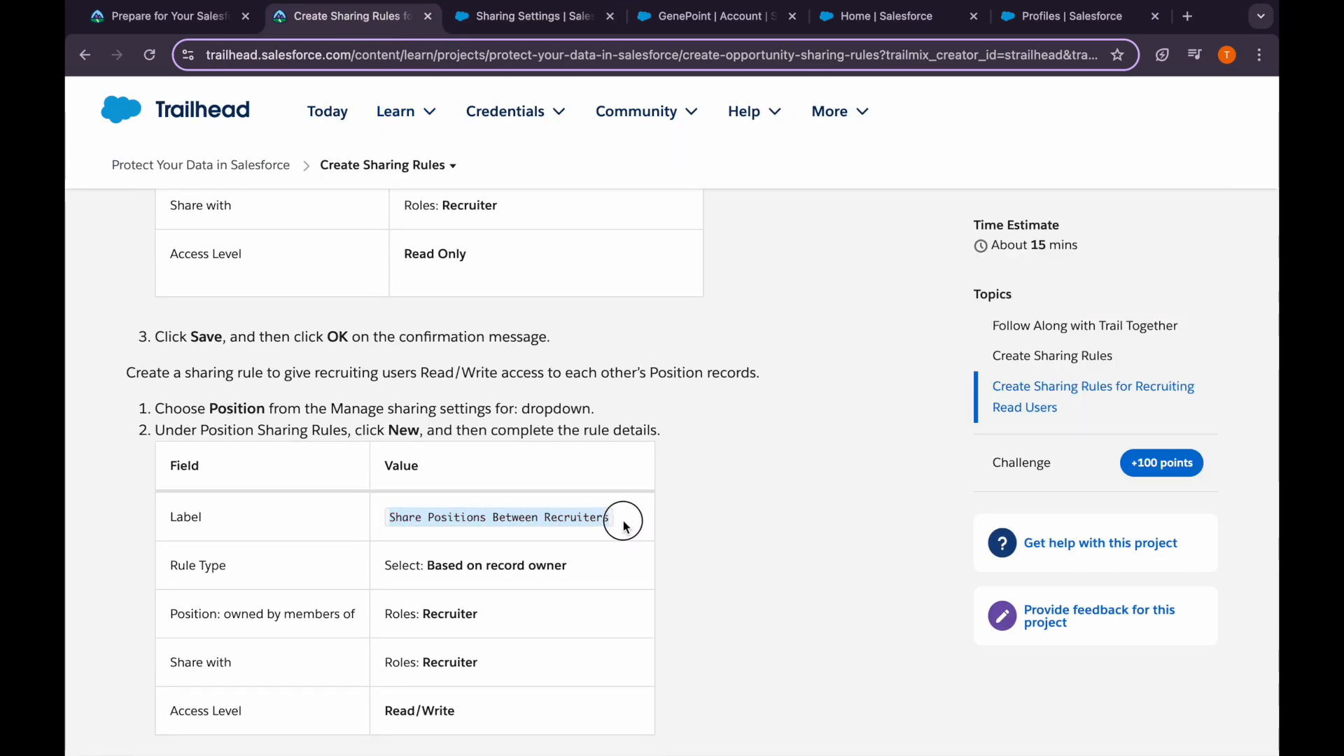
pyautogui.scroll(-2, 558, 522)
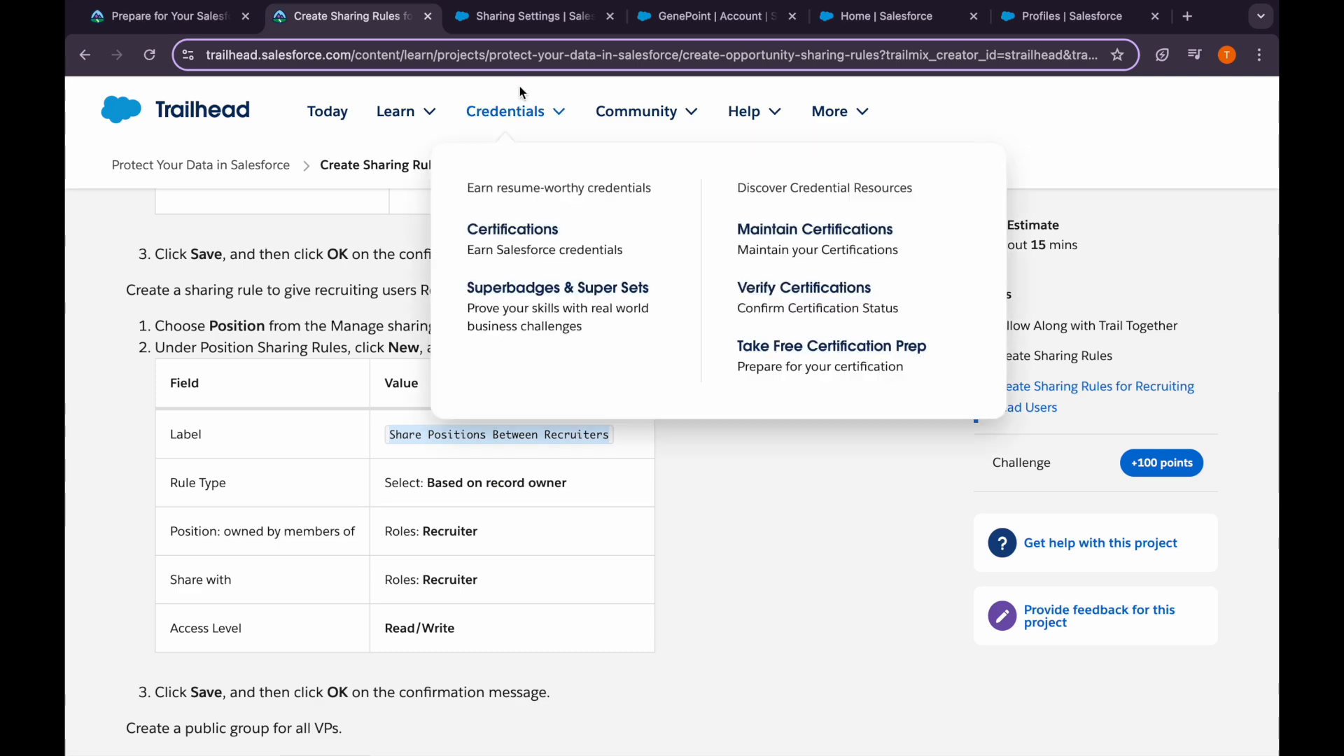
pyautogui.click(500, 18)
pyautogui.scroll(-2, 493, 512)
pyautogui.click(514, 292)
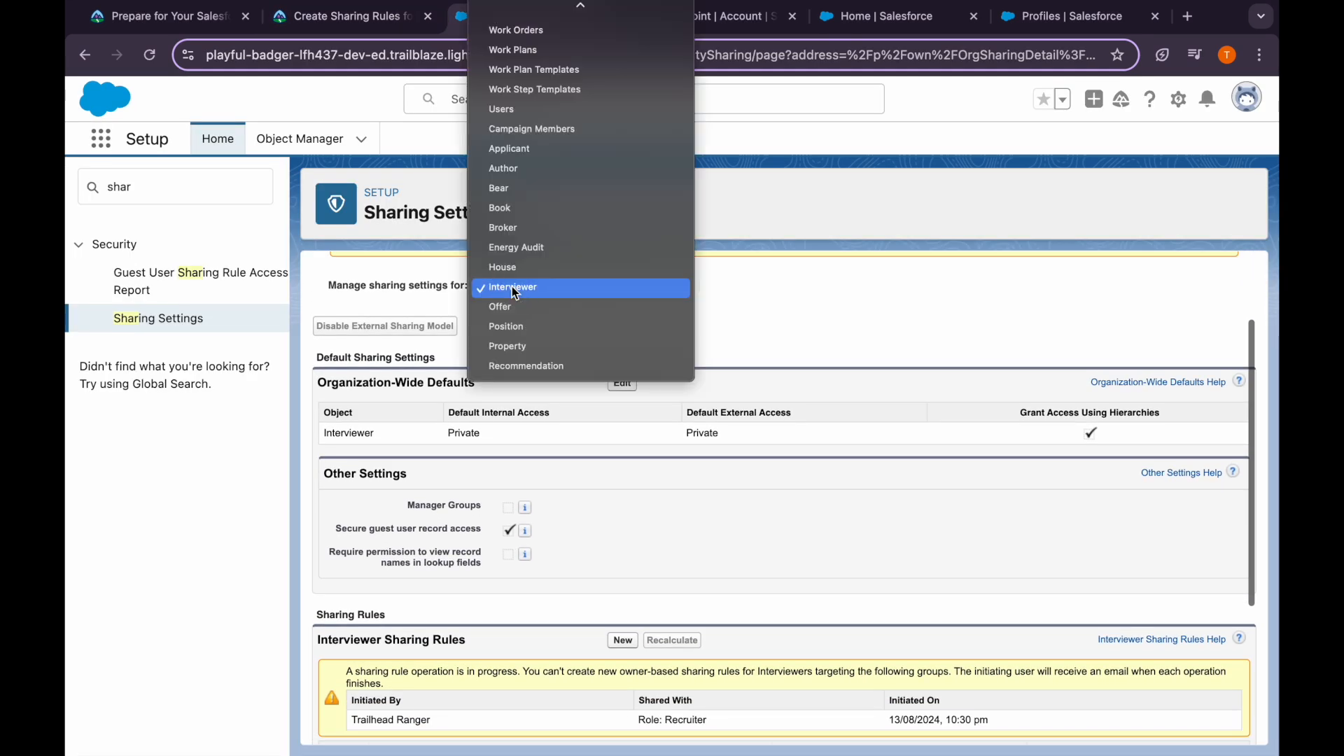
pyautogui.click(532, 326)
pyautogui.click(578, 357)
pyautogui.click(730, 404)
pyautogui.scroll(-3, 687, 443)
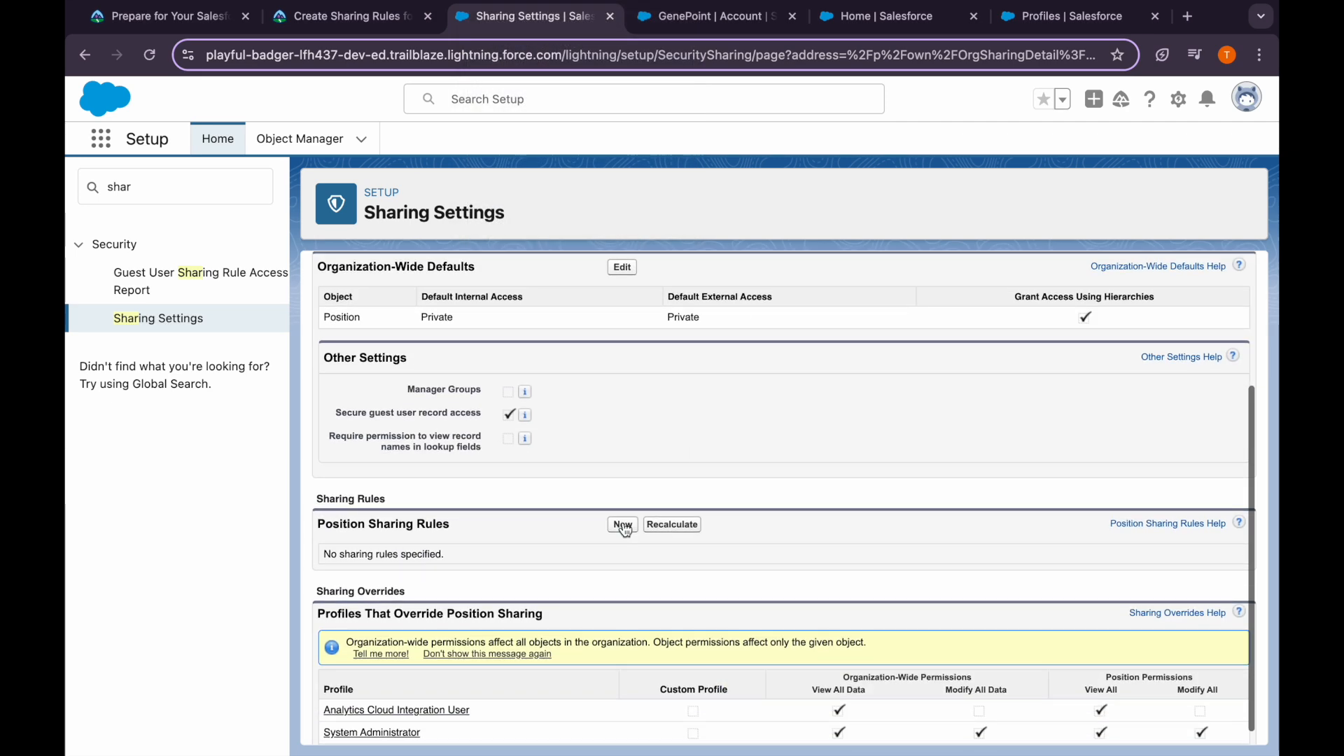
# Create the 'Share Positions Between Recruiters' rule for records owned by the Recruiter role
pyautogui.click(624, 525)
pyautogui.click(549, 427)
pyautogui.click(549, 454)
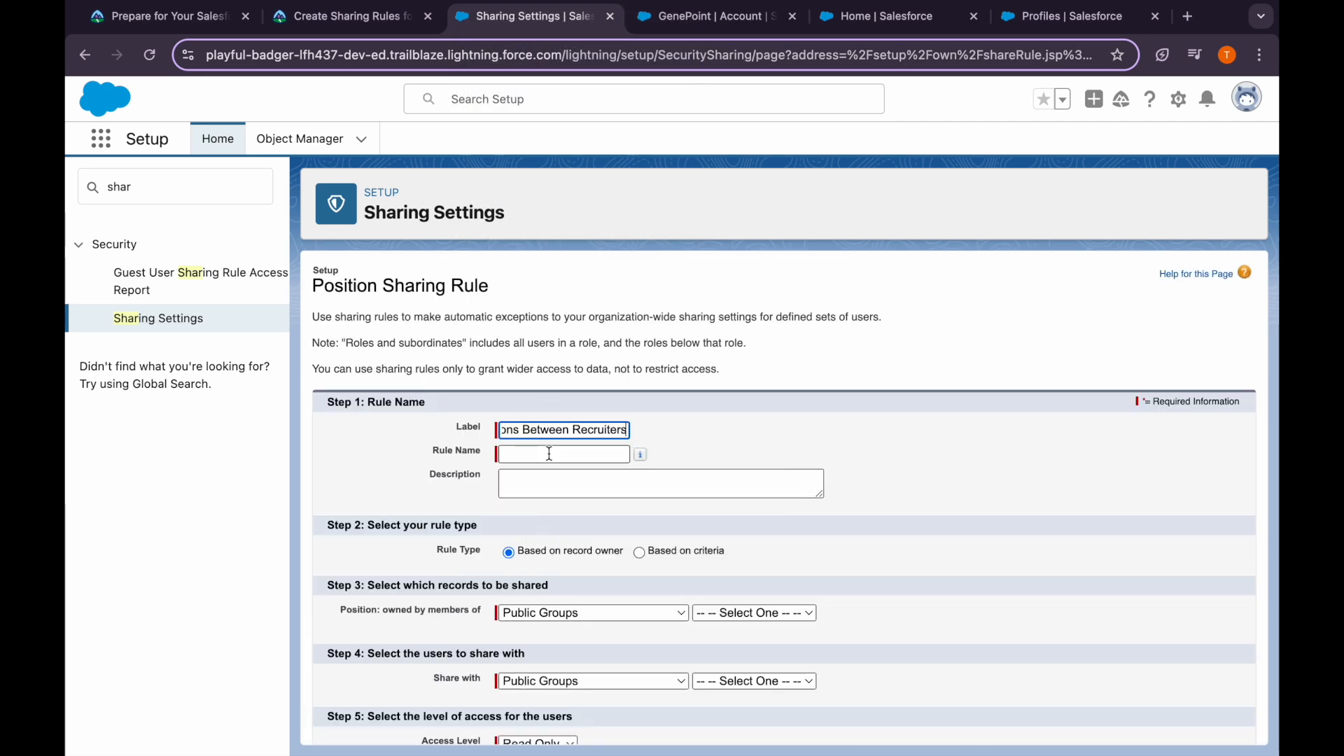
pyautogui.scroll(-1, 553, 491)
pyautogui.click(566, 538)
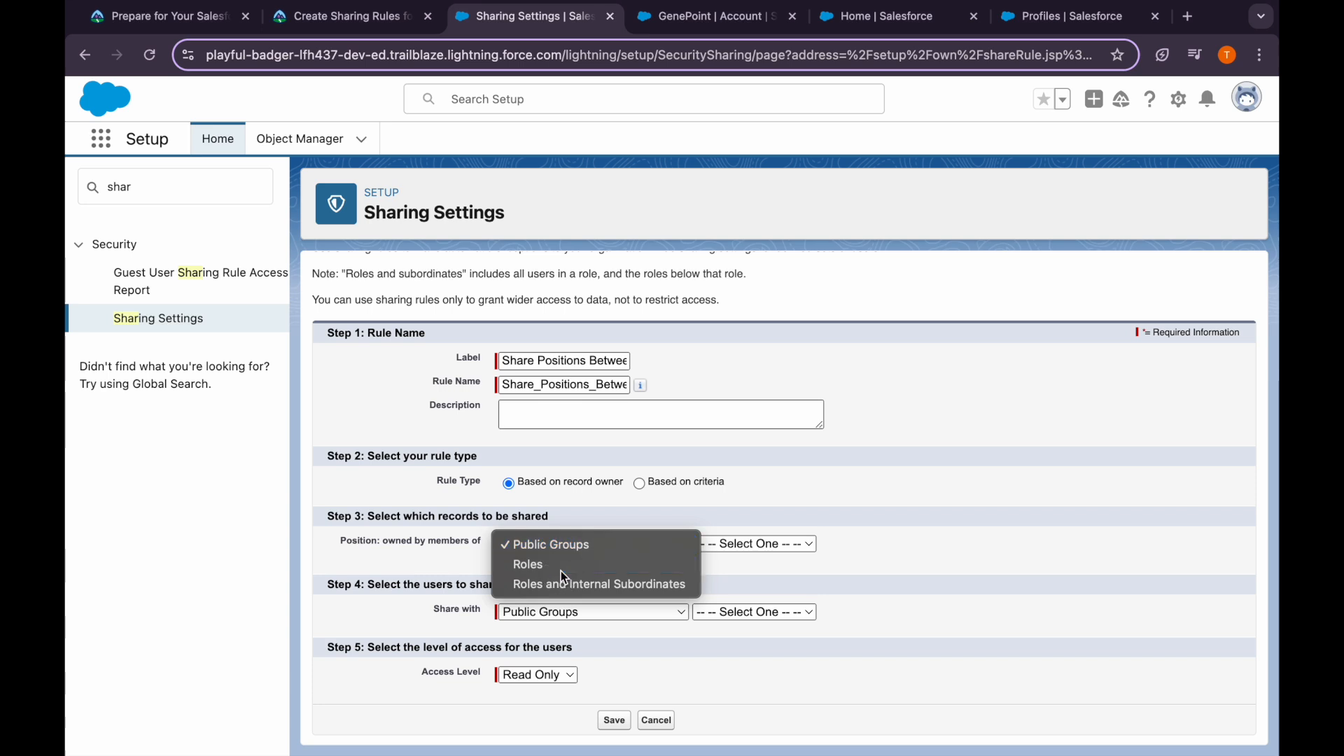
pyautogui.click(560, 569)
pyautogui.click(737, 549)
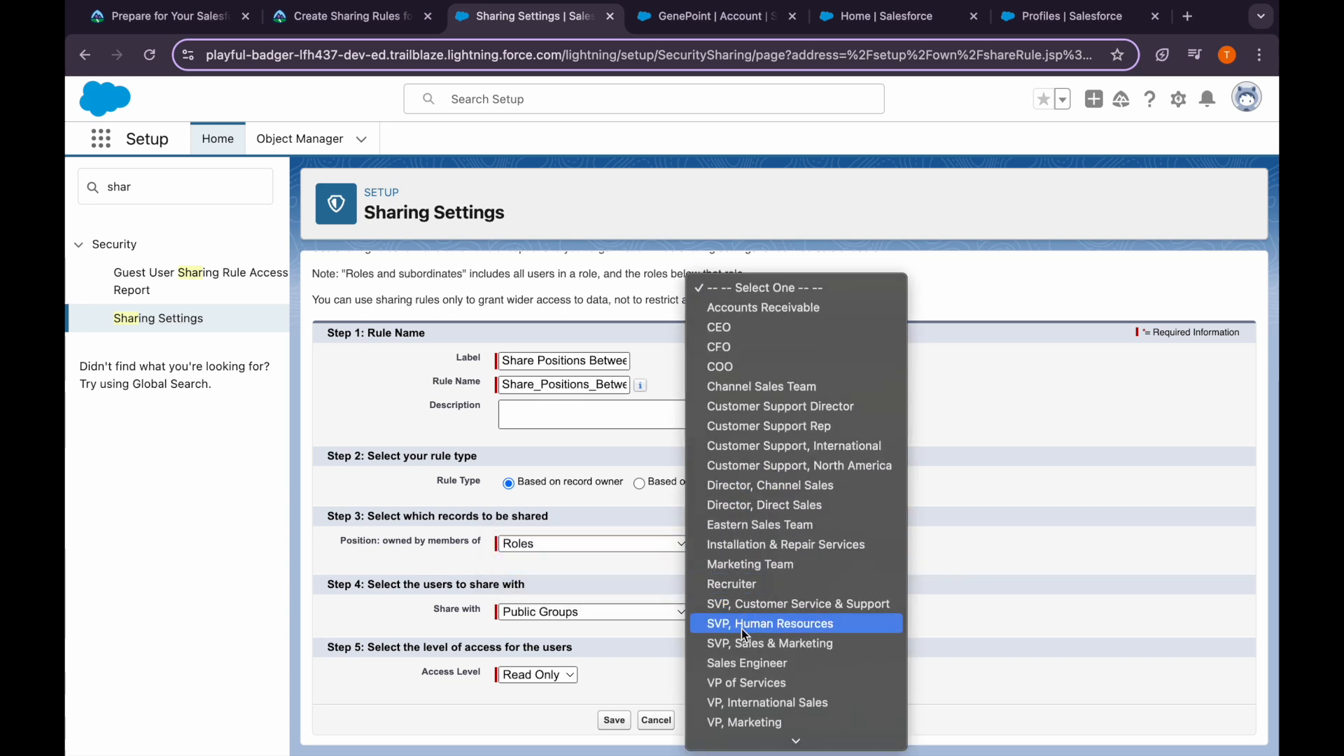
pyautogui.scroll(-1, 731, 696)
pyautogui.click(745, 558)
# Share the Position records with the Recruiter role at Read/Write access
pyautogui.click(612, 615)
pyautogui.click(606, 630)
pyautogui.click(765, 613)
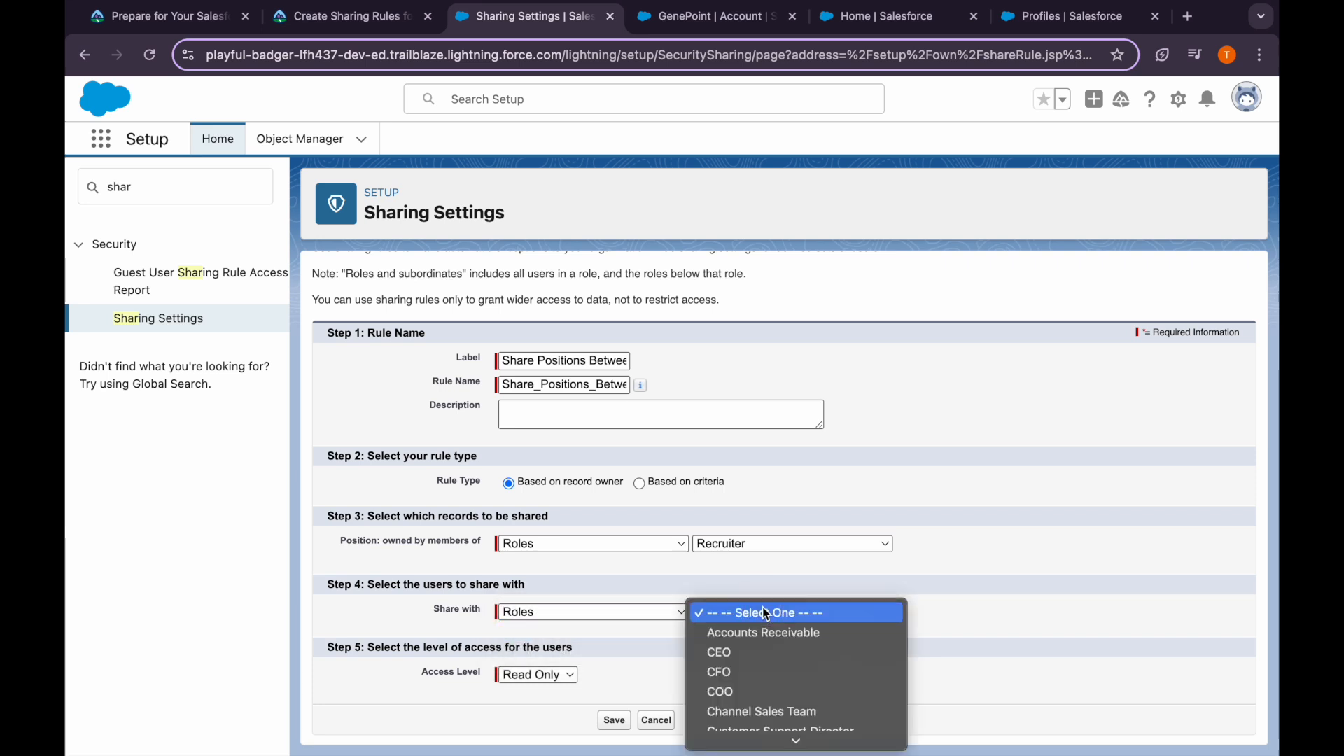
pyautogui.scroll(-1, 763, 628)
pyautogui.click(759, 627)
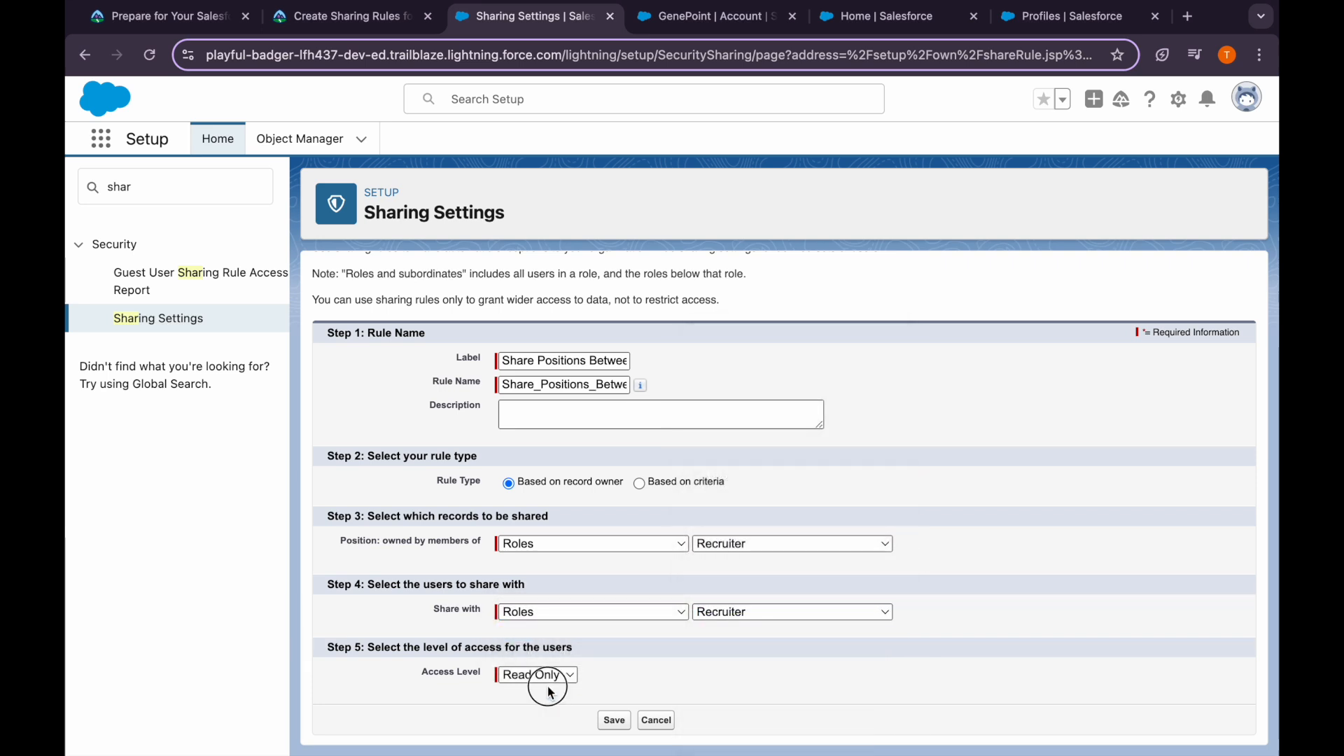
pyautogui.click(550, 692)
pyautogui.click(616, 696)
# Save the Position rule, confirm recalculation, and return to the Trailhead instructions
pyautogui.click(614, 720)
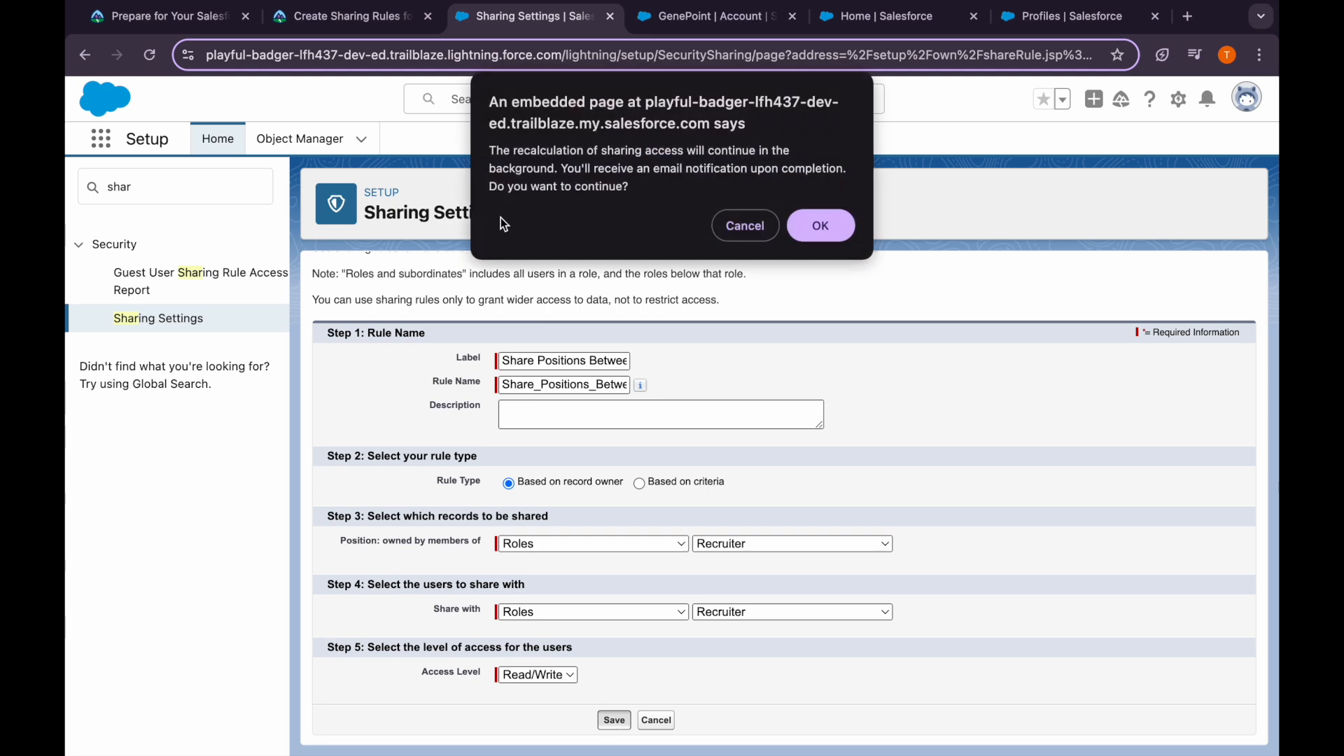
pyautogui.click(821, 225)
pyautogui.click(383, 21)
pyautogui.scroll(-4, 455, 577)
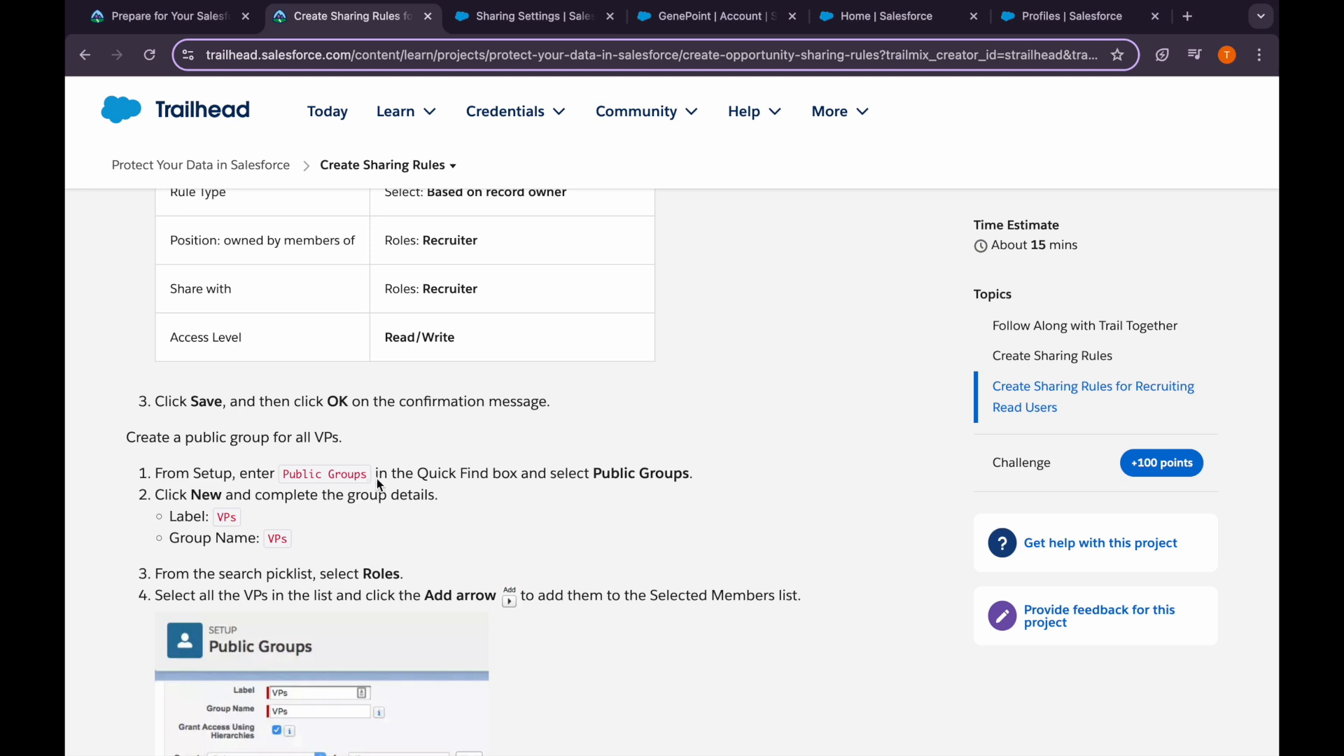
# Copy the group label VPs, then search Setup for 'public gr' and open Public Groups
pyautogui.doubleClick(224, 516)
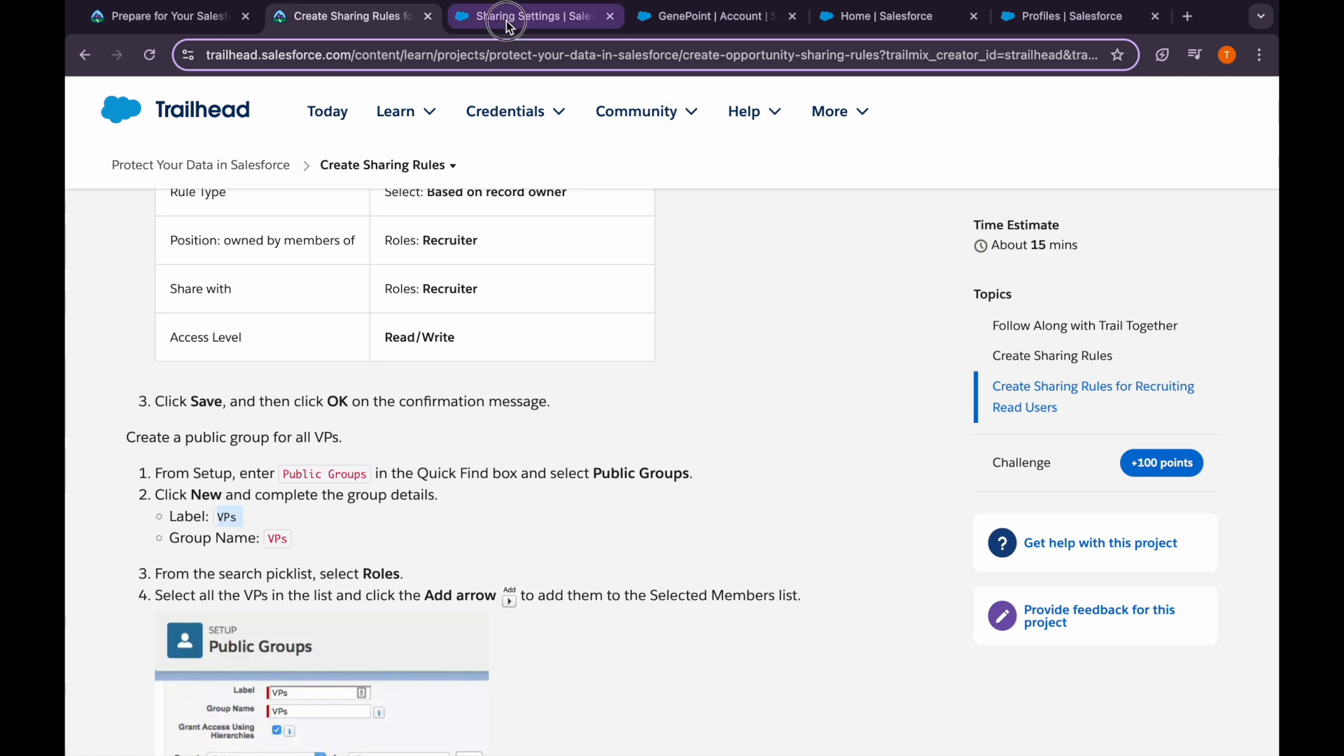
pyautogui.click(532, 16)
pyautogui.doubleClick(144, 189)
pyautogui.press('BackSpace')
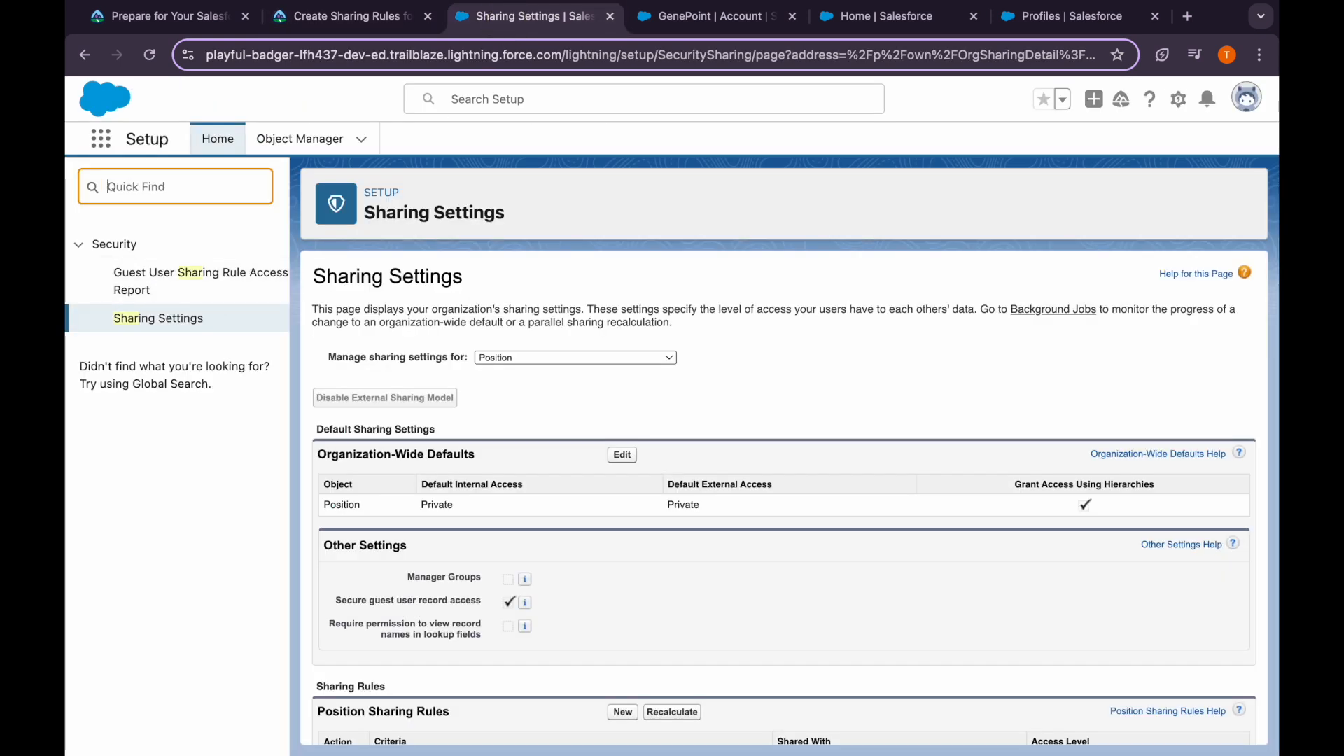
pyautogui.write('publi')
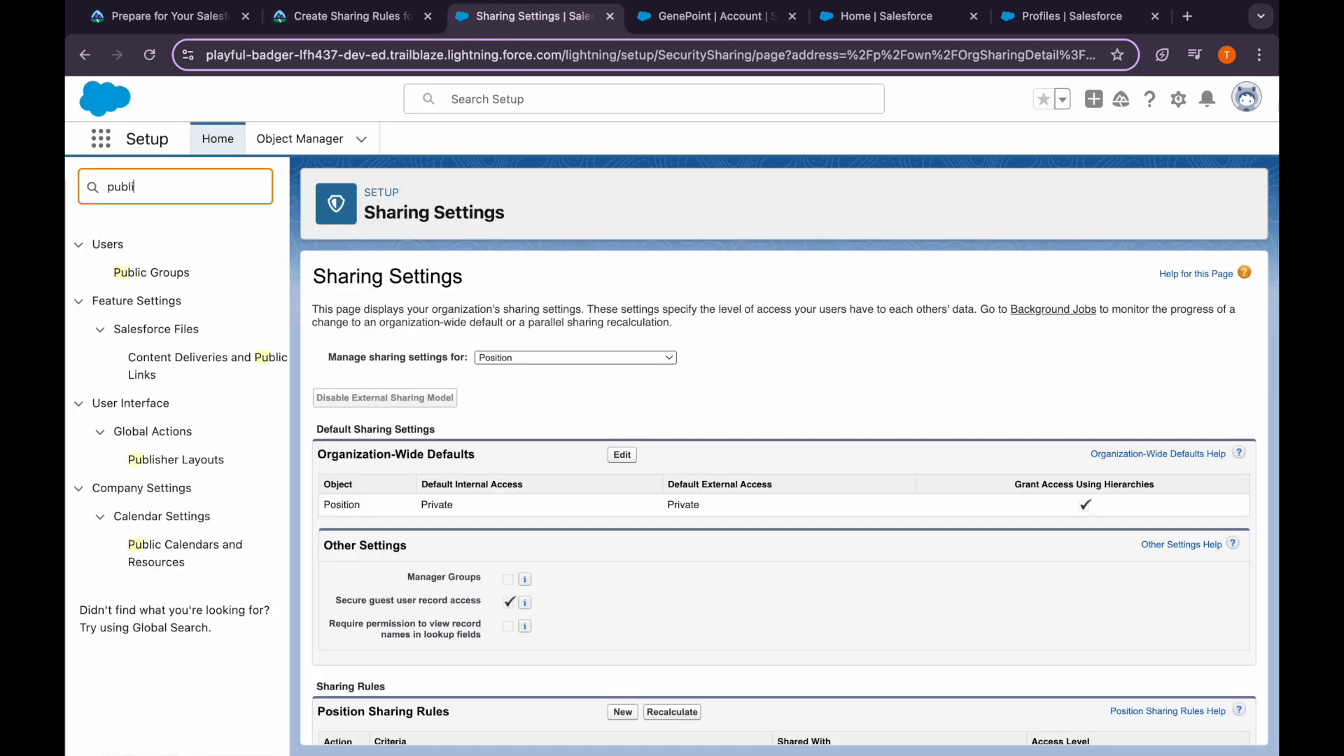
pyautogui.write('c gr')
pyautogui.click(130, 280)
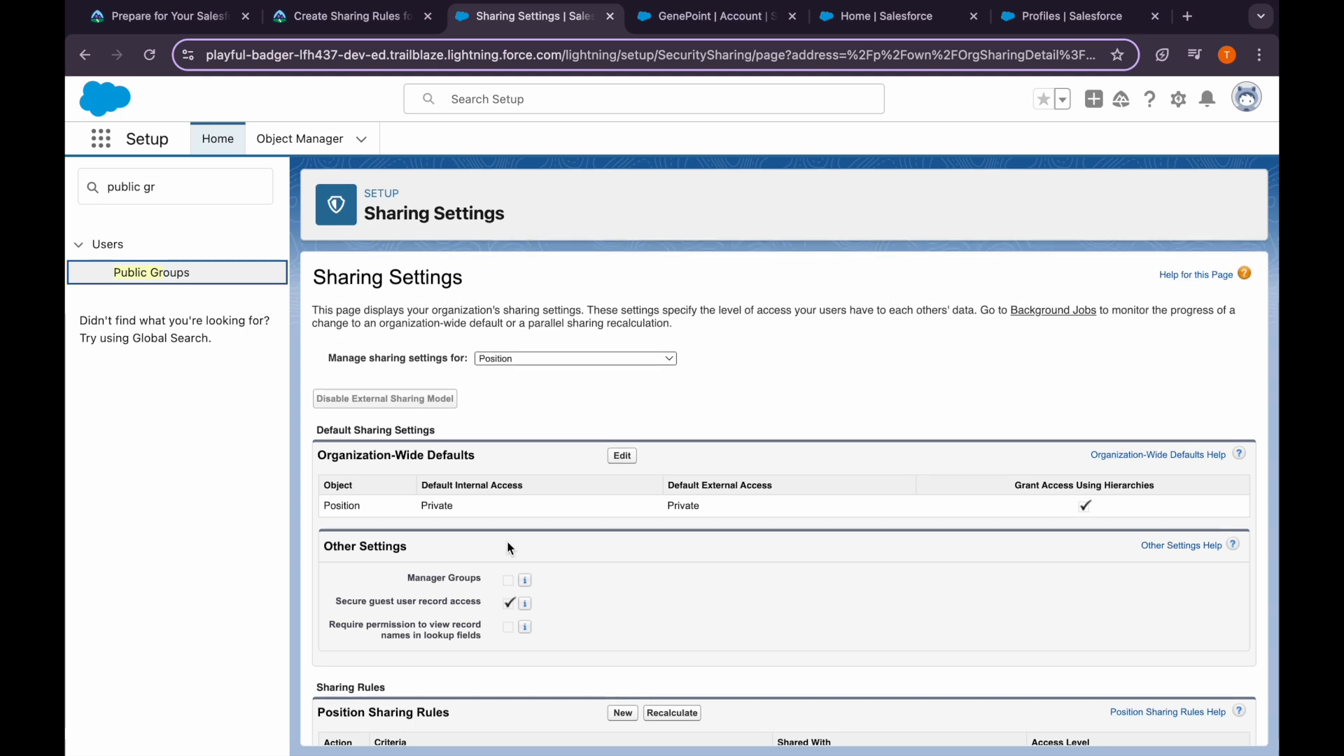
pyautogui.click(168, 273)
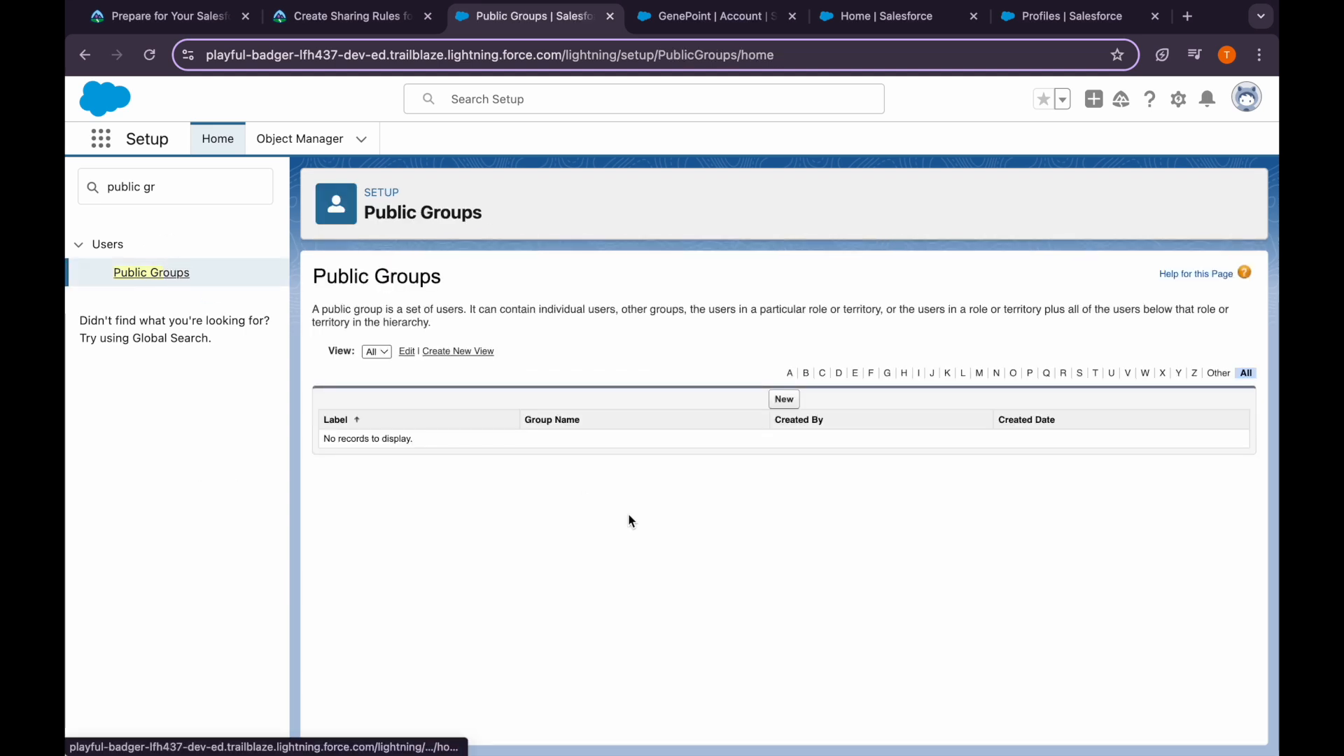
# Create a new public group with label VPs and group name VPs
pyautogui.click(783, 397)
pyautogui.click(525, 386)
pyautogui.press('super+v')
pyautogui.click(525, 409)
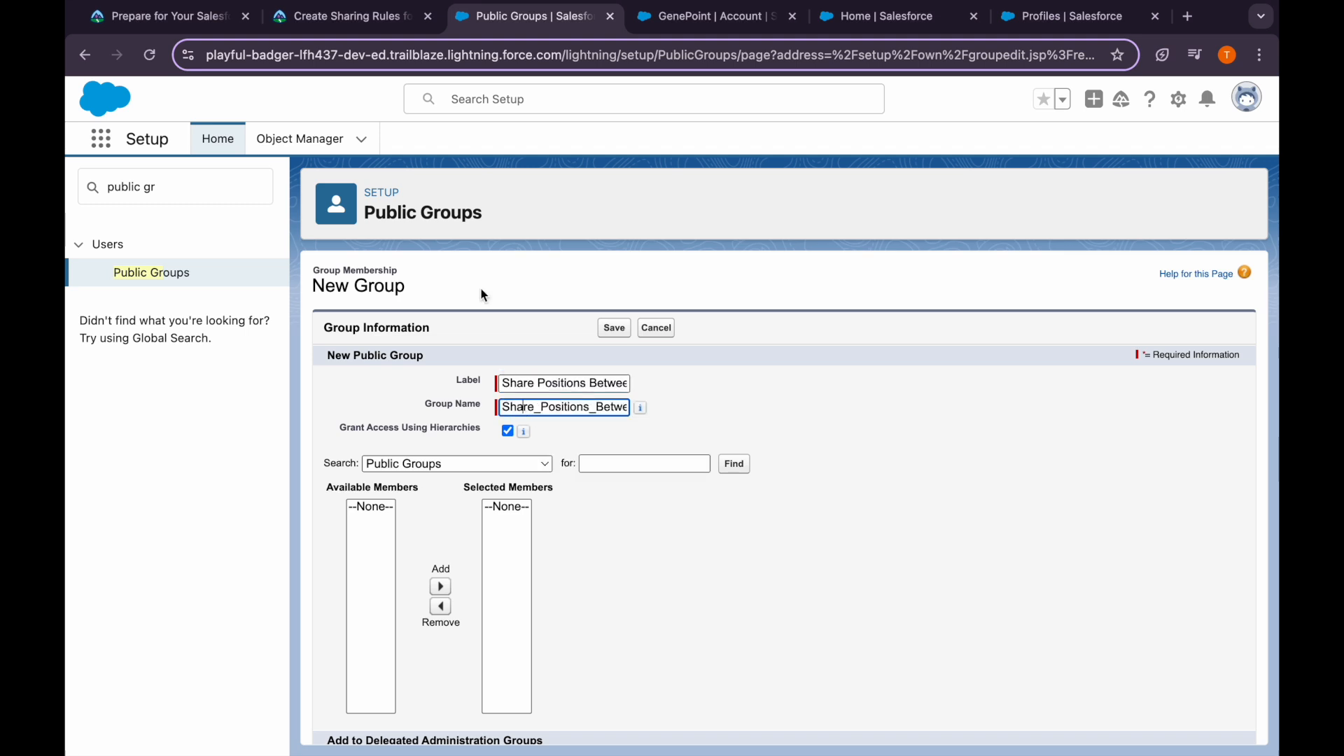
pyautogui.click(571, 384)
pyautogui.press('super+a')
pyautogui.press('BackSpace')
pyautogui.write('VPs')
pyautogui.press('Tab')
pyautogui.press('BackSpace')
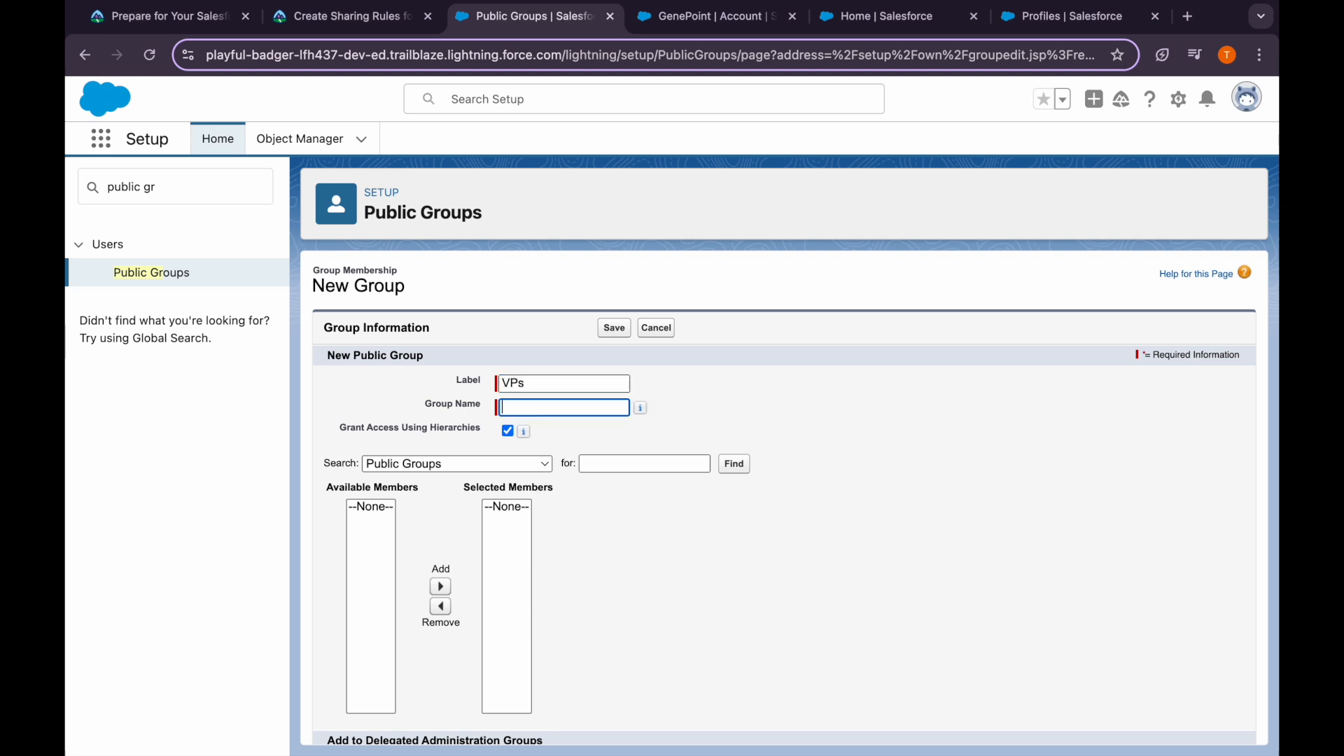
pyautogui.click(605, 384)
pyautogui.press('Tab')
pyautogui.click(416, 266)
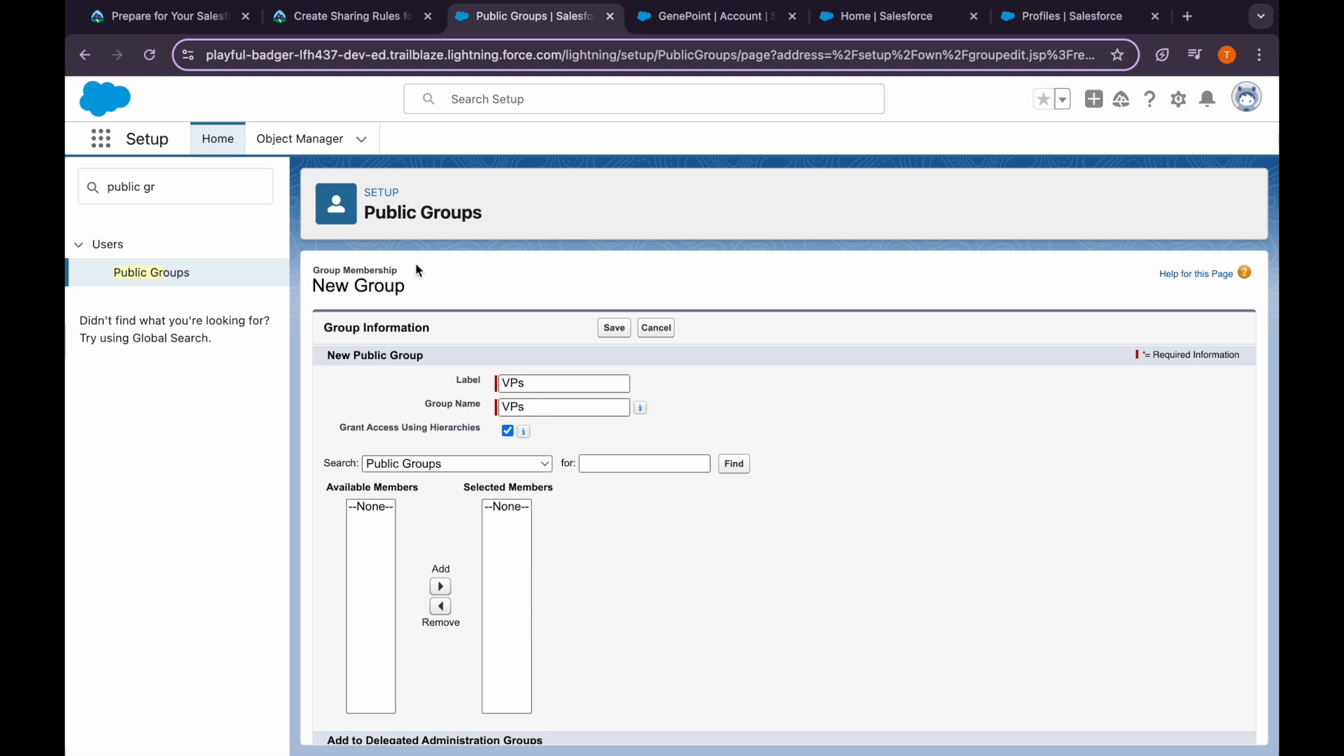
# Read Trailhead's step 4 on adding the VP roles as group members
pyautogui.click(333, 32)
pyautogui.scroll(-3, 367, 421)
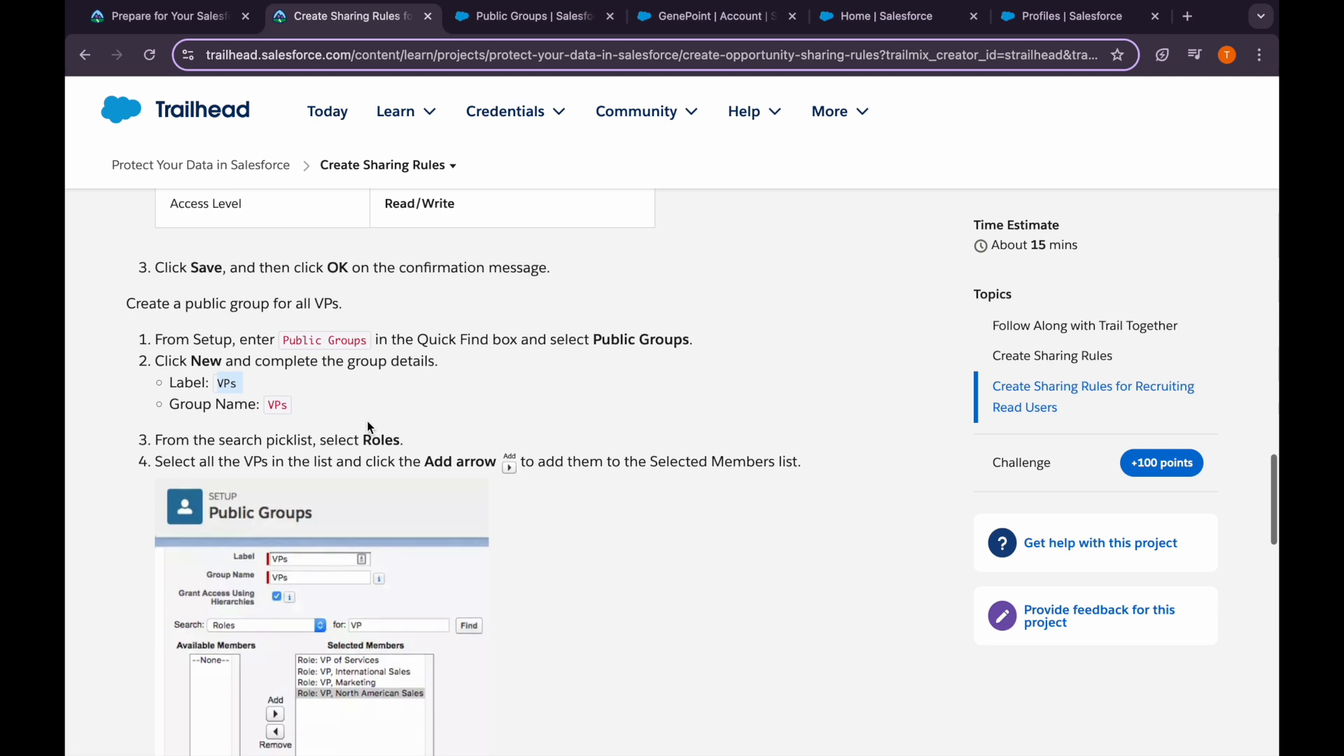
pyautogui.scroll(-1, 368, 425)
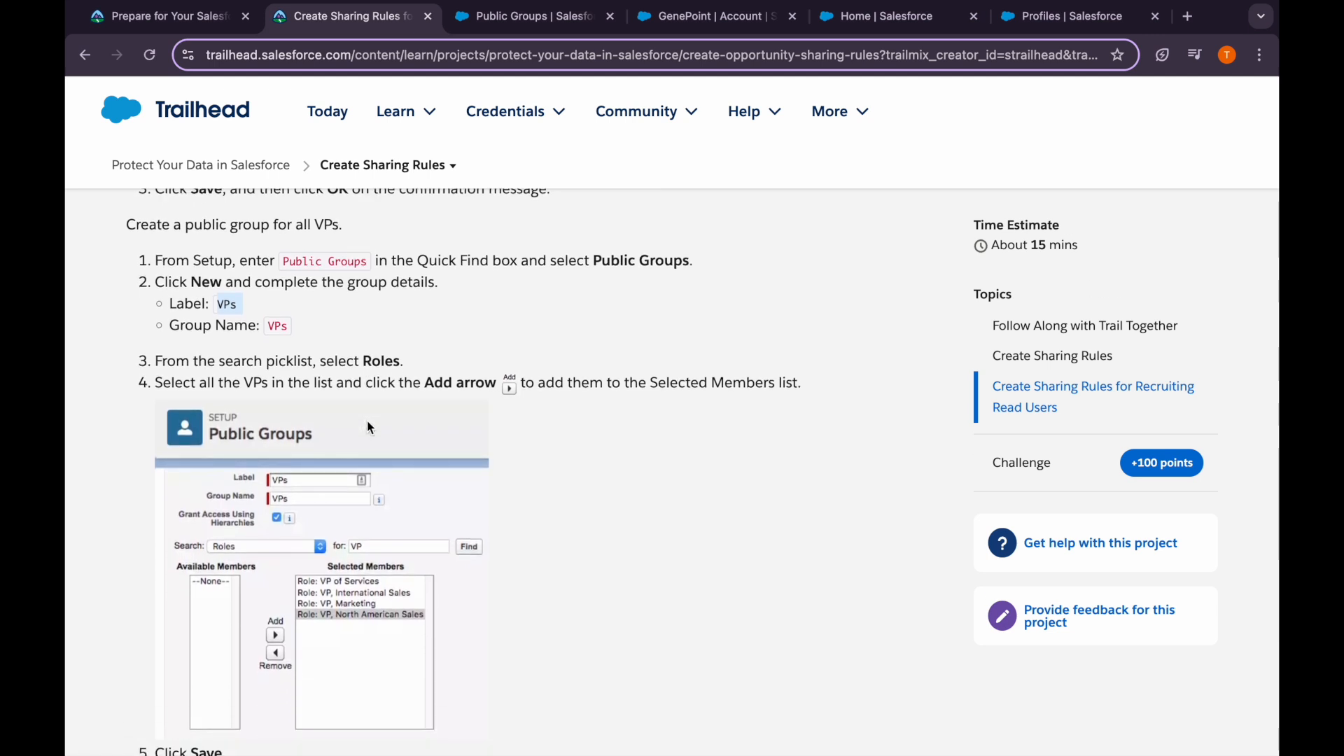
pyautogui.scroll(-1, 380, 383)
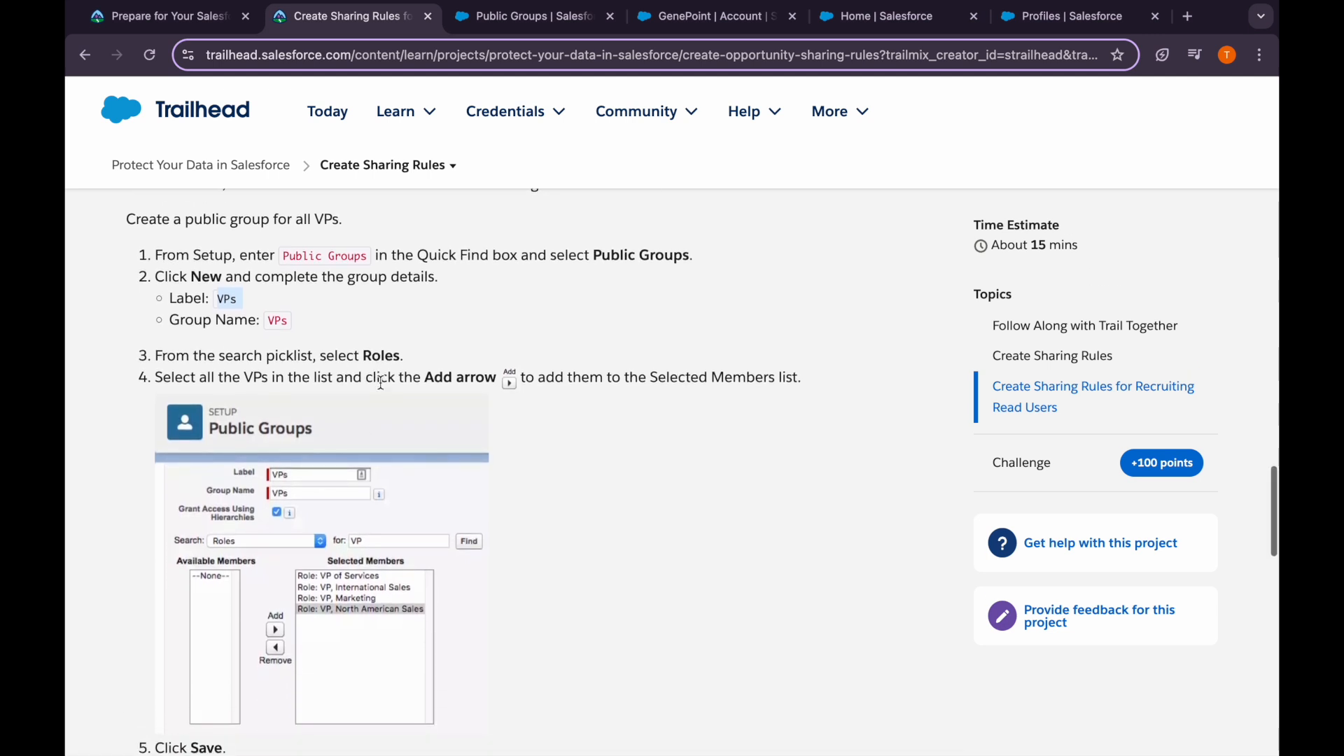
pyautogui.moveTo(312, 329); pyautogui.dragTo(453, 330)
pyautogui.scroll(-3, 452, 330)
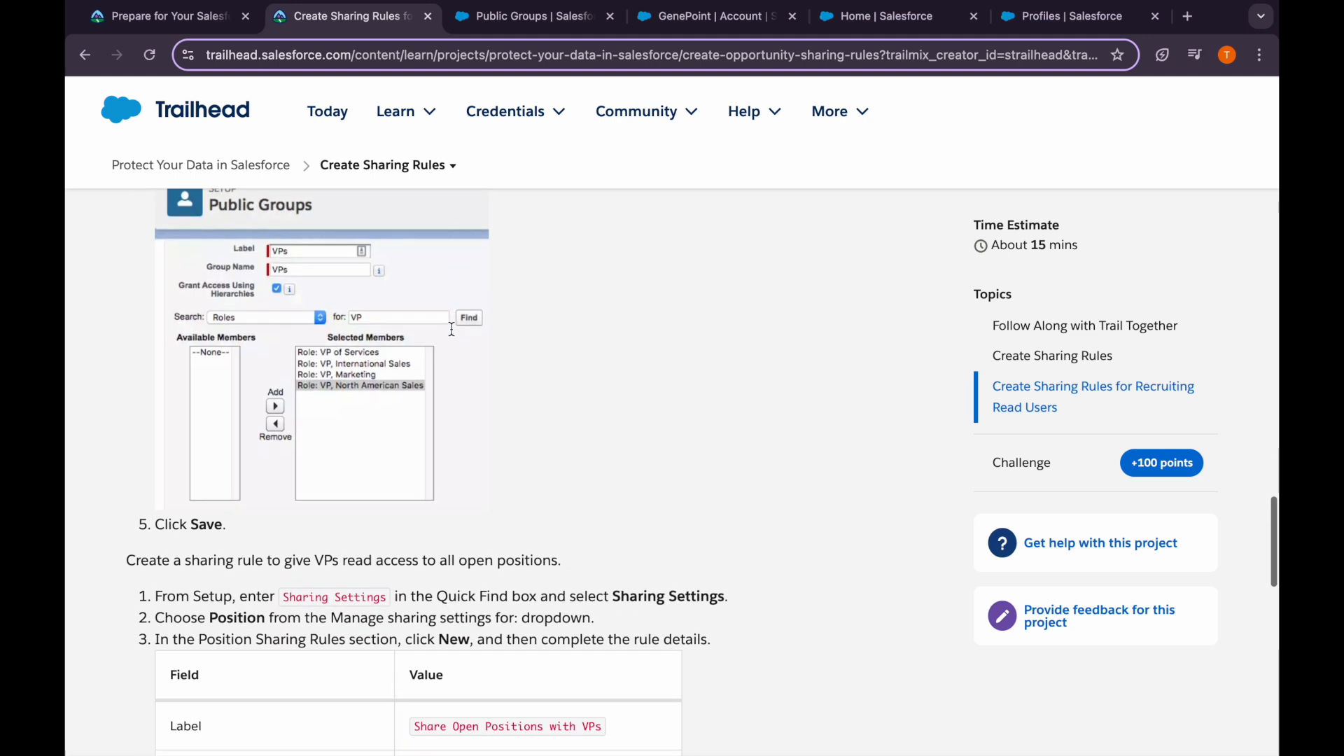
# Search Roles for VP and add all four VP roles as group members
pyautogui.click(533, 15)
pyautogui.click(406, 465)
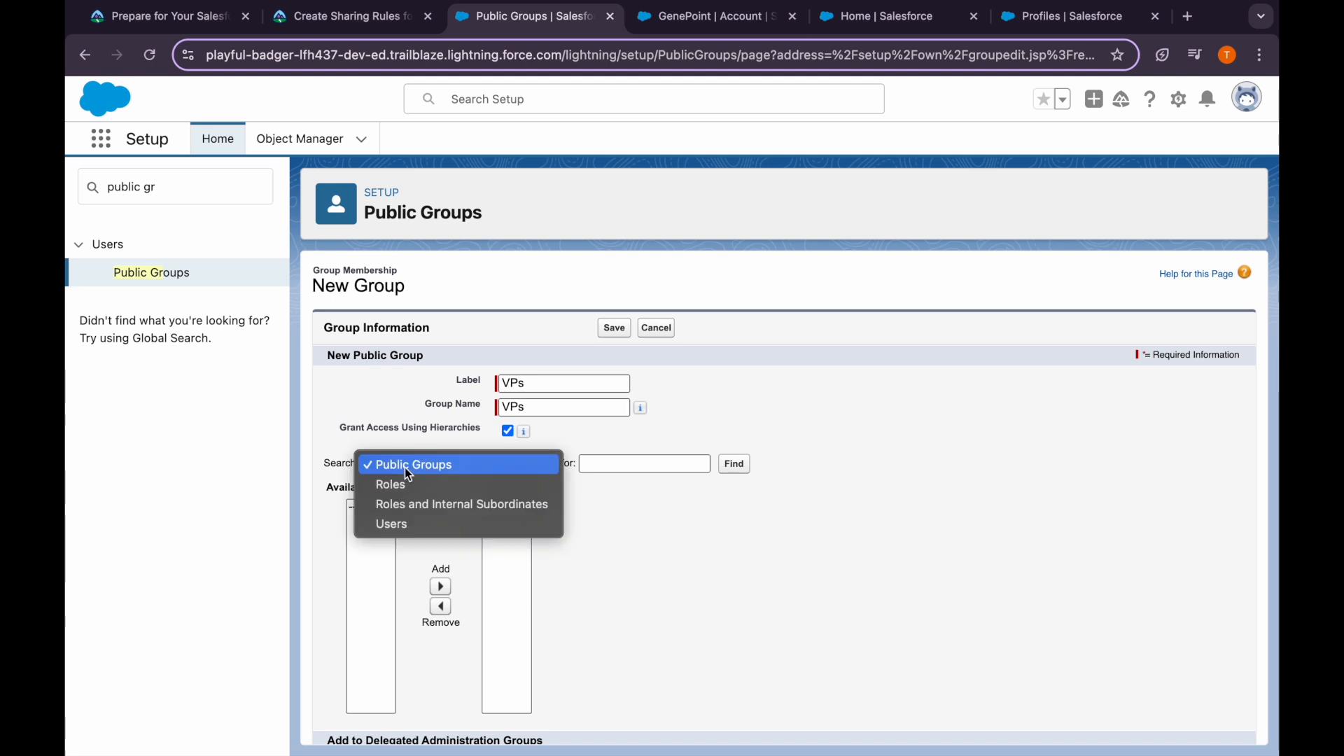
pyautogui.click(415, 485)
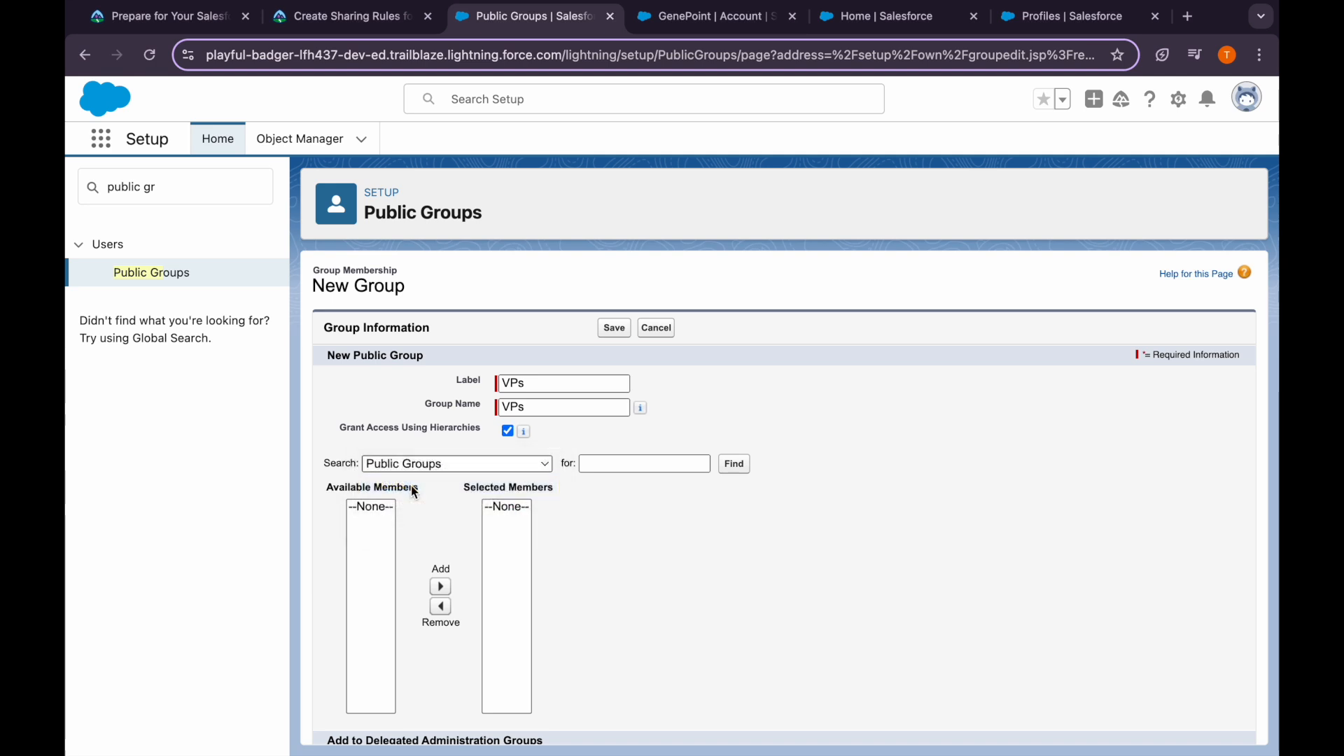
pyautogui.click(430, 566)
pyautogui.click(336, 21)
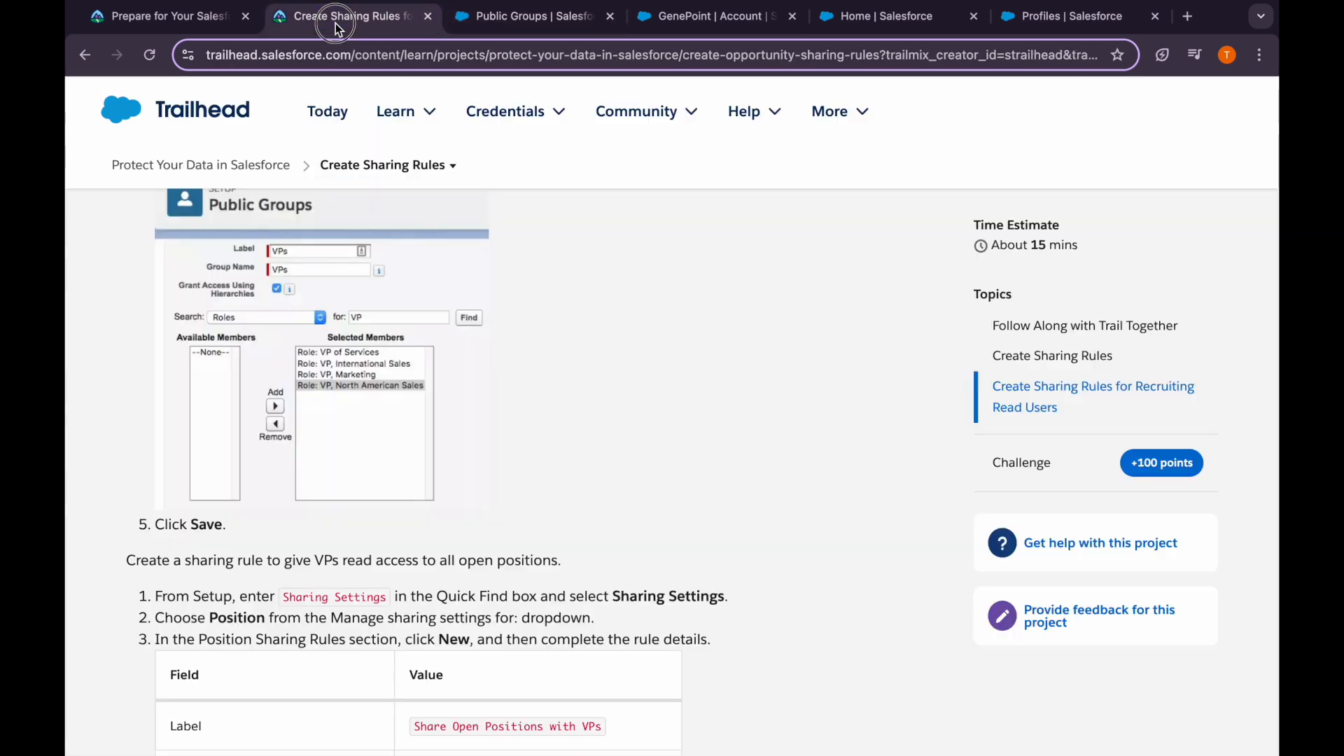
pyautogui.click(485, 21)
pyautogui.click(610, 465)
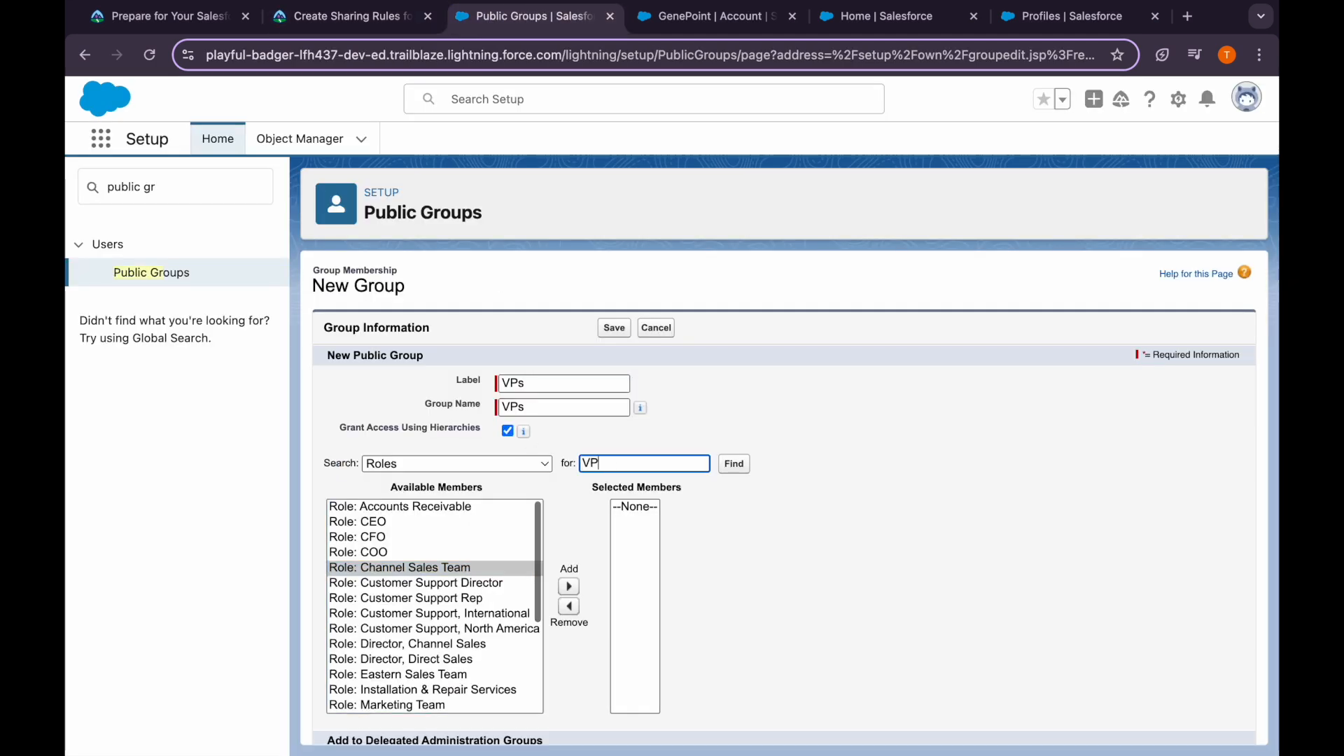
pyautogui.click(734, 467)
pyautogui.click(472, 572)
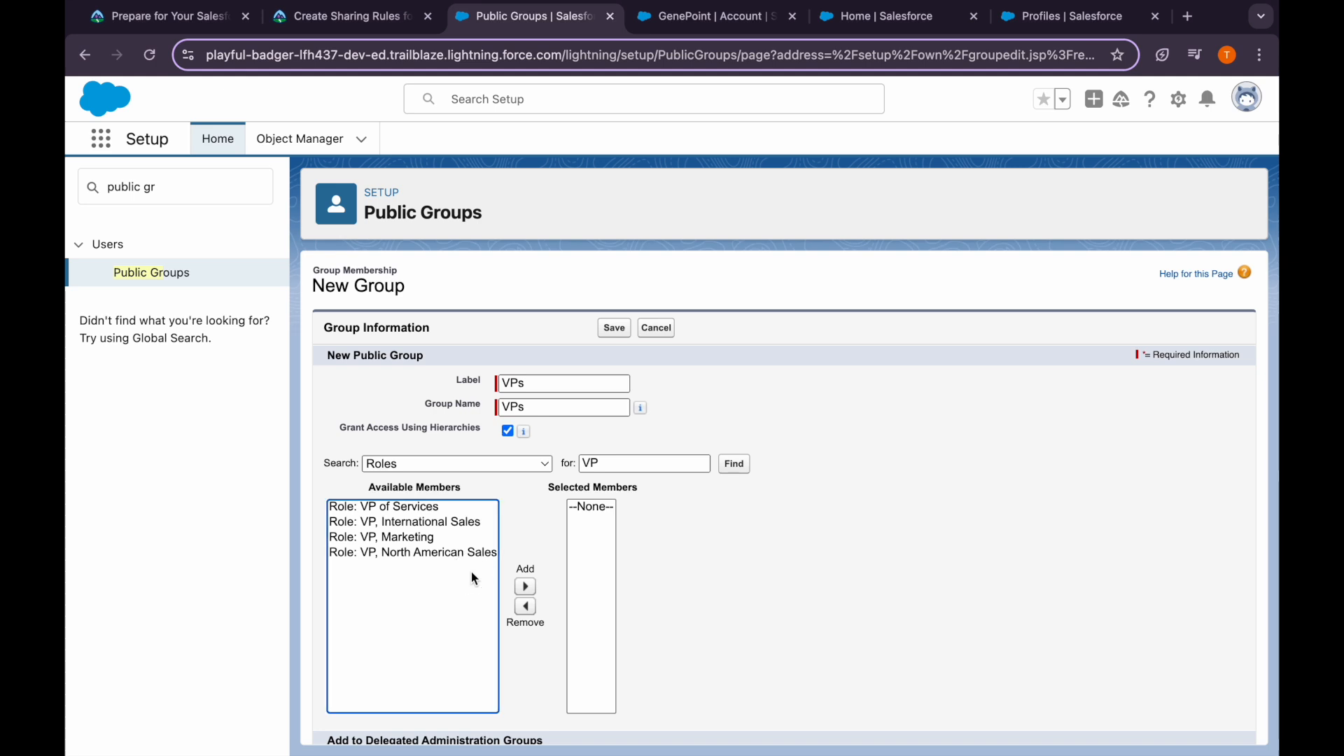
pyautogui.press('super+a')
pyautogui.click(529, 586)
pyautogui.click(711, 566)
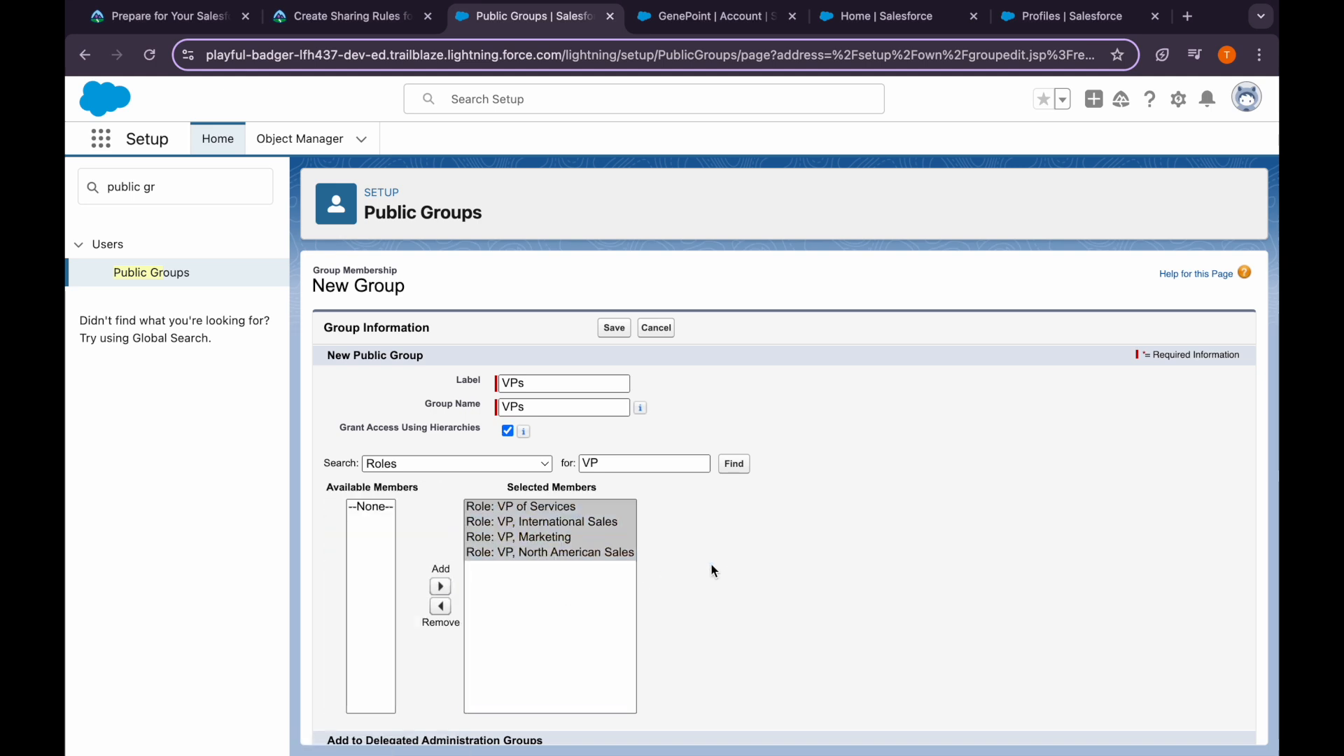
# Save the VPs public group and view the open-positions rule instructions
pyautogui.scroll(-2, 711, 566)
pyautogui.scroll(-2, 456, 420)
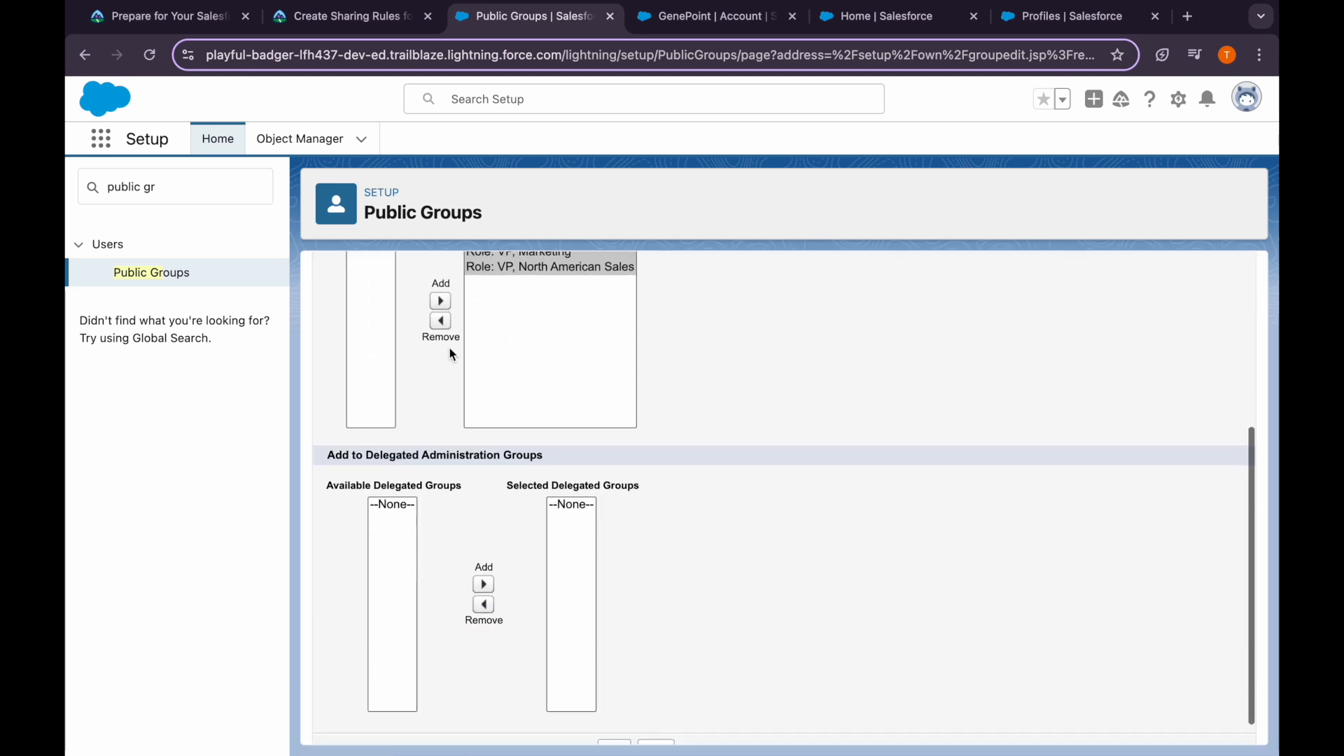
pyautogui.click(388, 18)
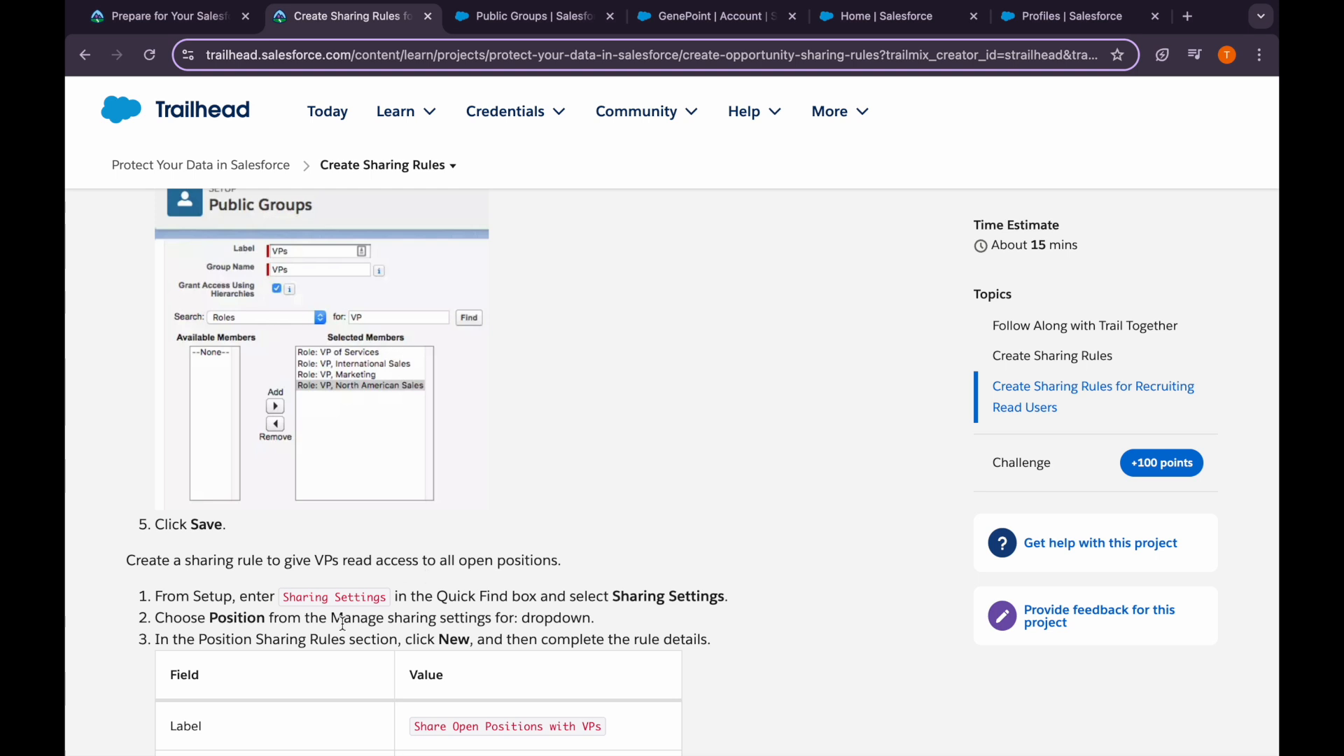
pyautogui.scroll(-3, 342, 624)
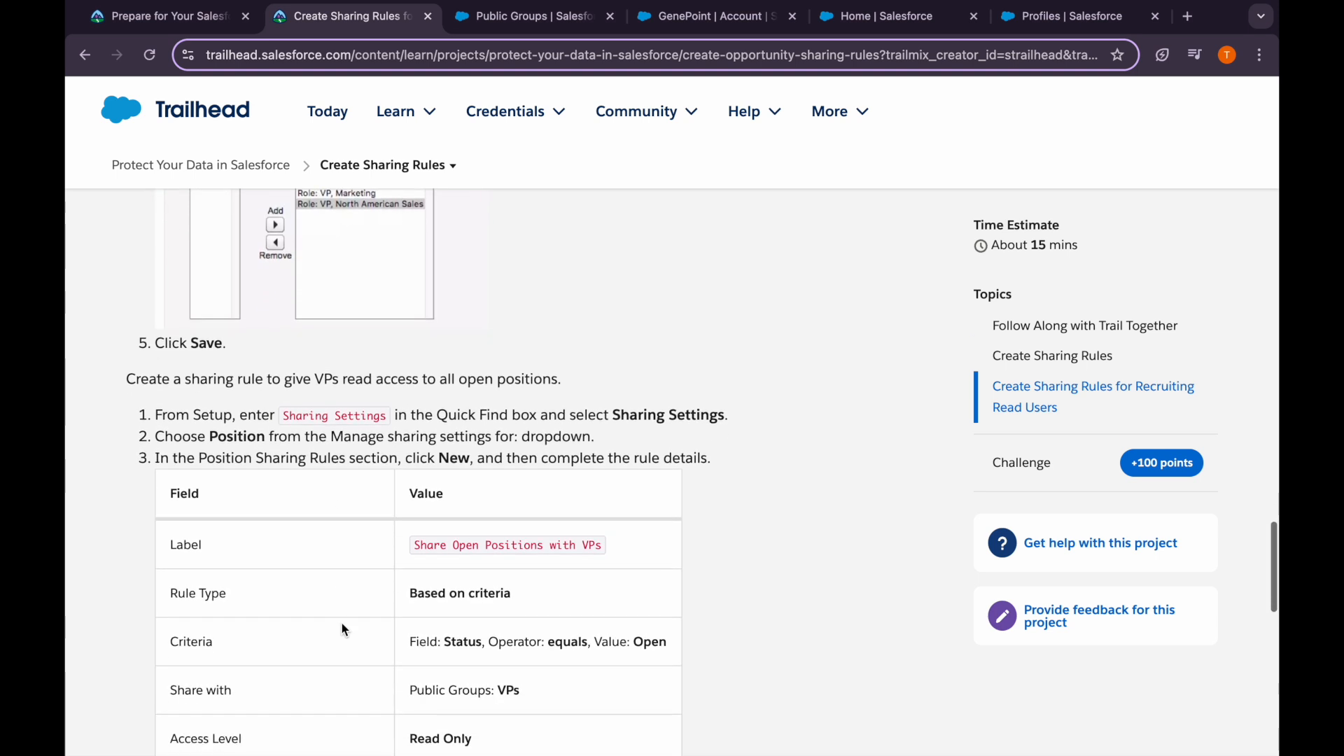
pyautogui.click(552, 26)
pyautogui.scroll(5, 561, 405)
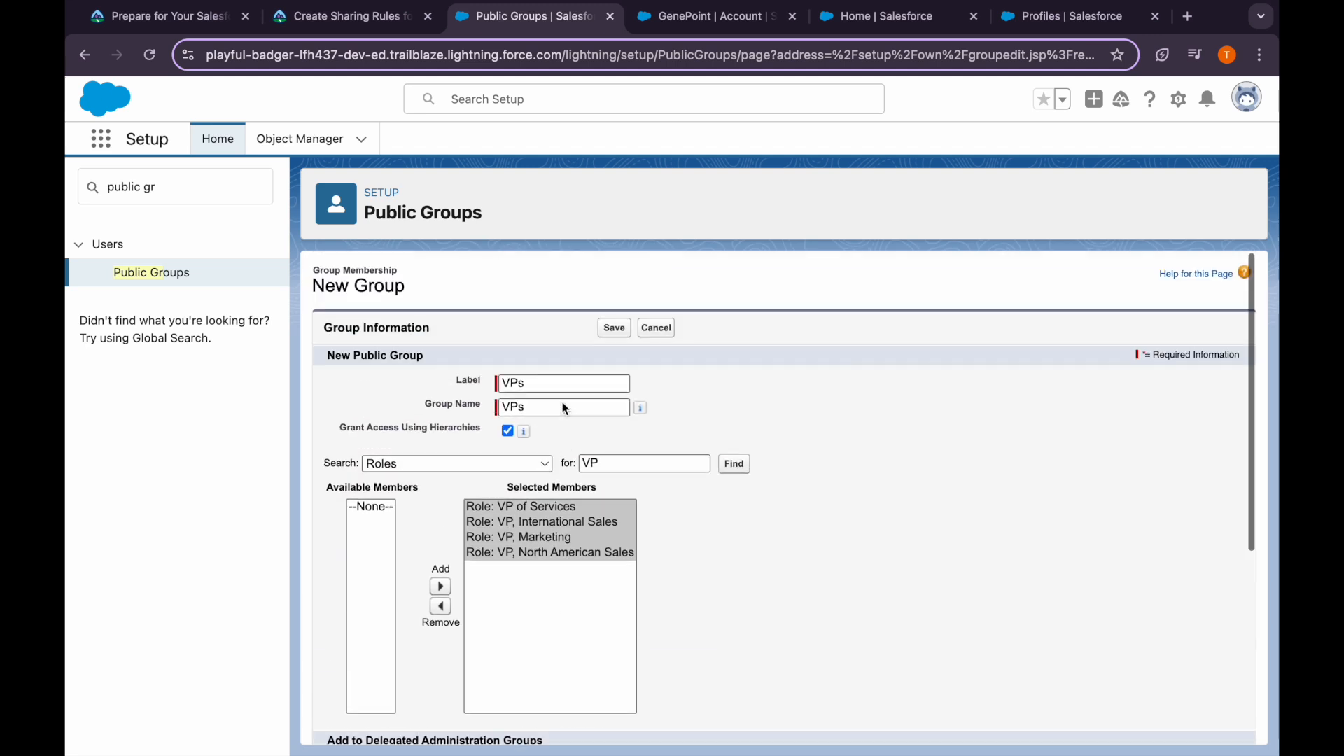
pyautogui.click(337, 21)
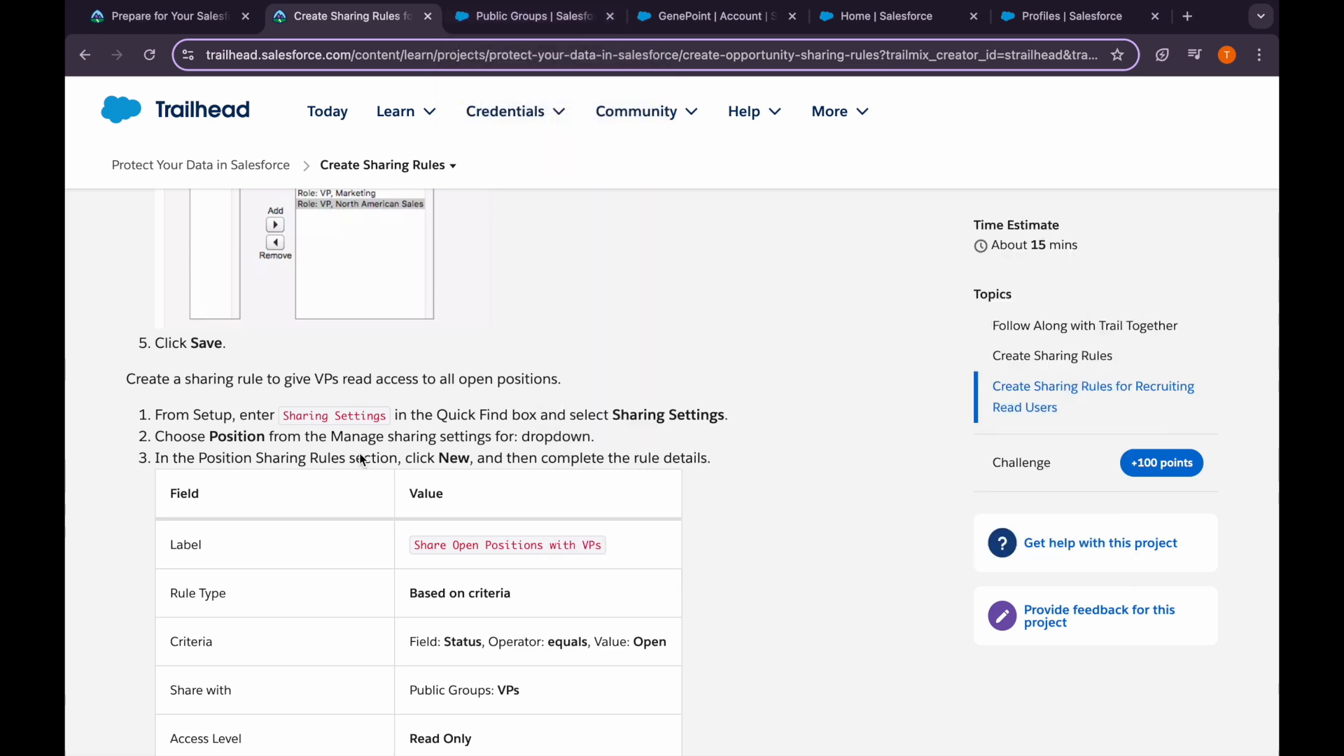
pyautogui.scroll(-2, 362, 460)
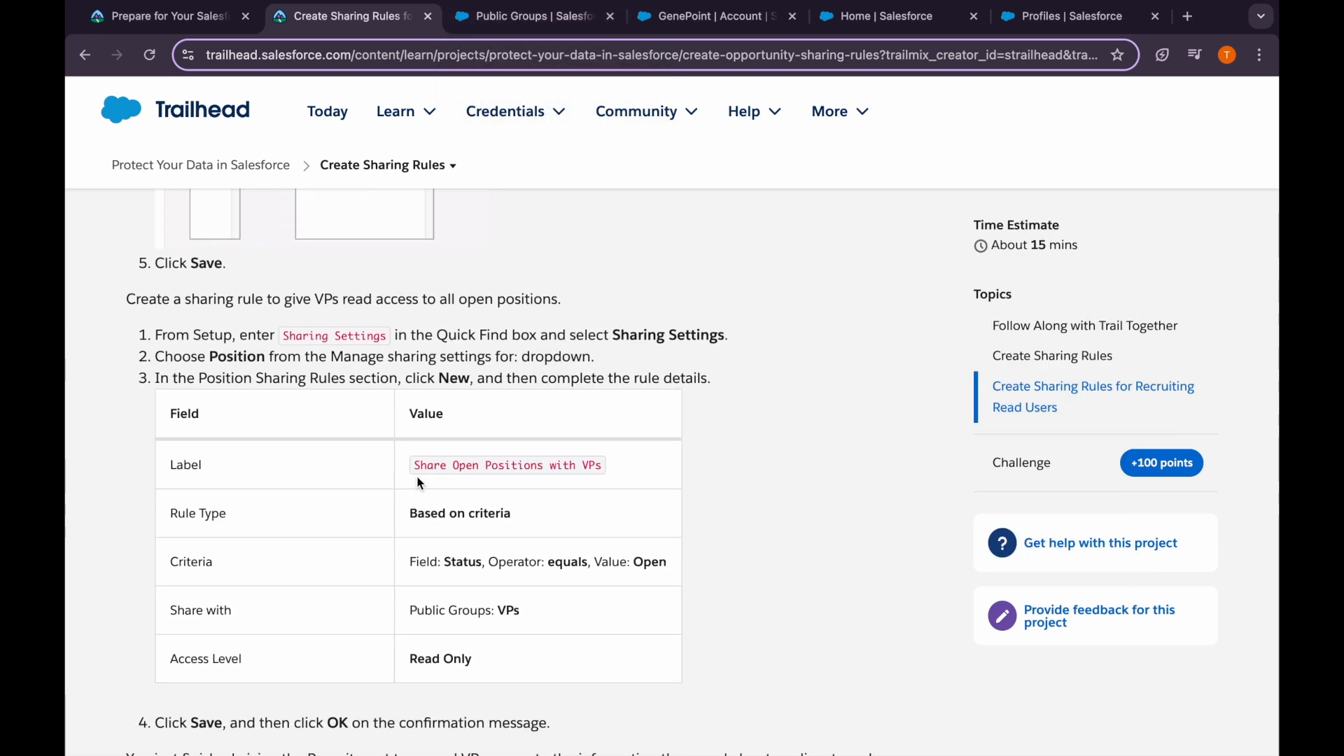
# Copy the 'Share Open Positions with VPs' label and open Sharing Settings from Quick Find
pyautogui.moveTo(413, 465); pyautogui.dragTo(616, 467)
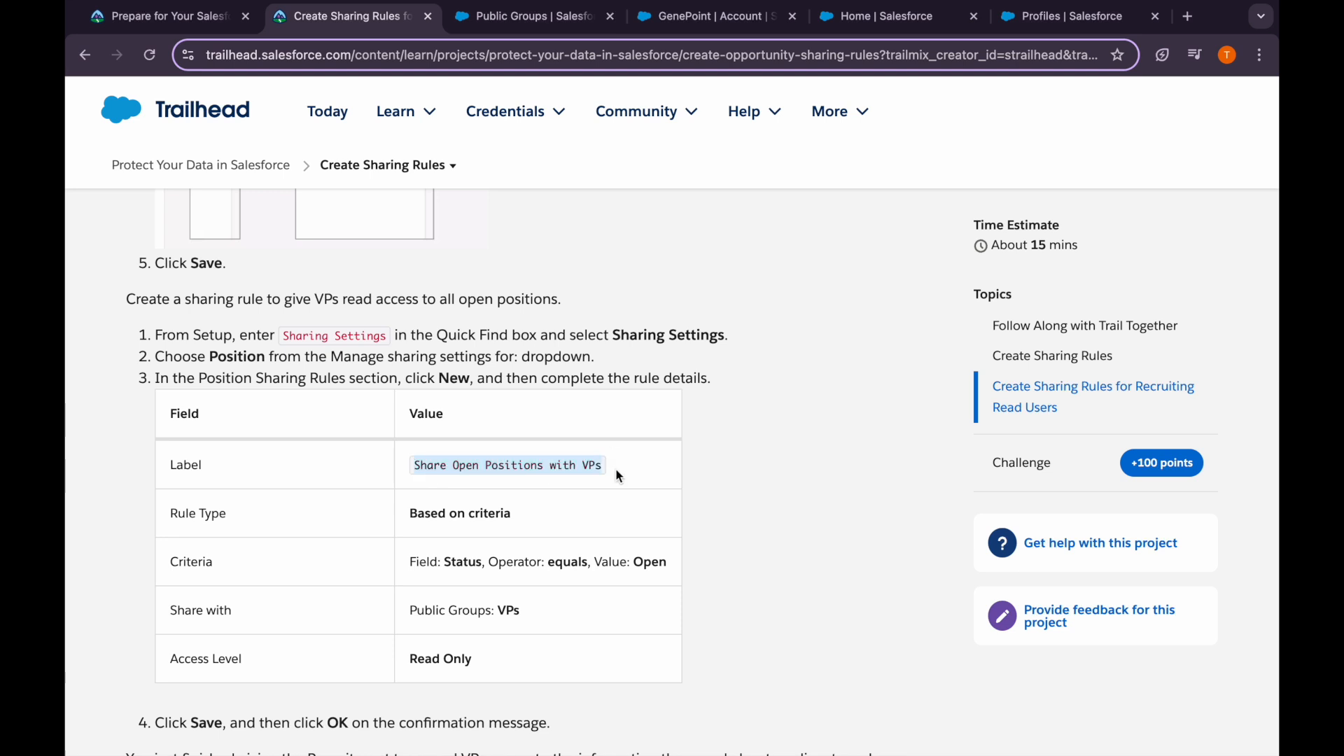
pyautogui.click(521, 27)
pyautogui.click(180, 198)
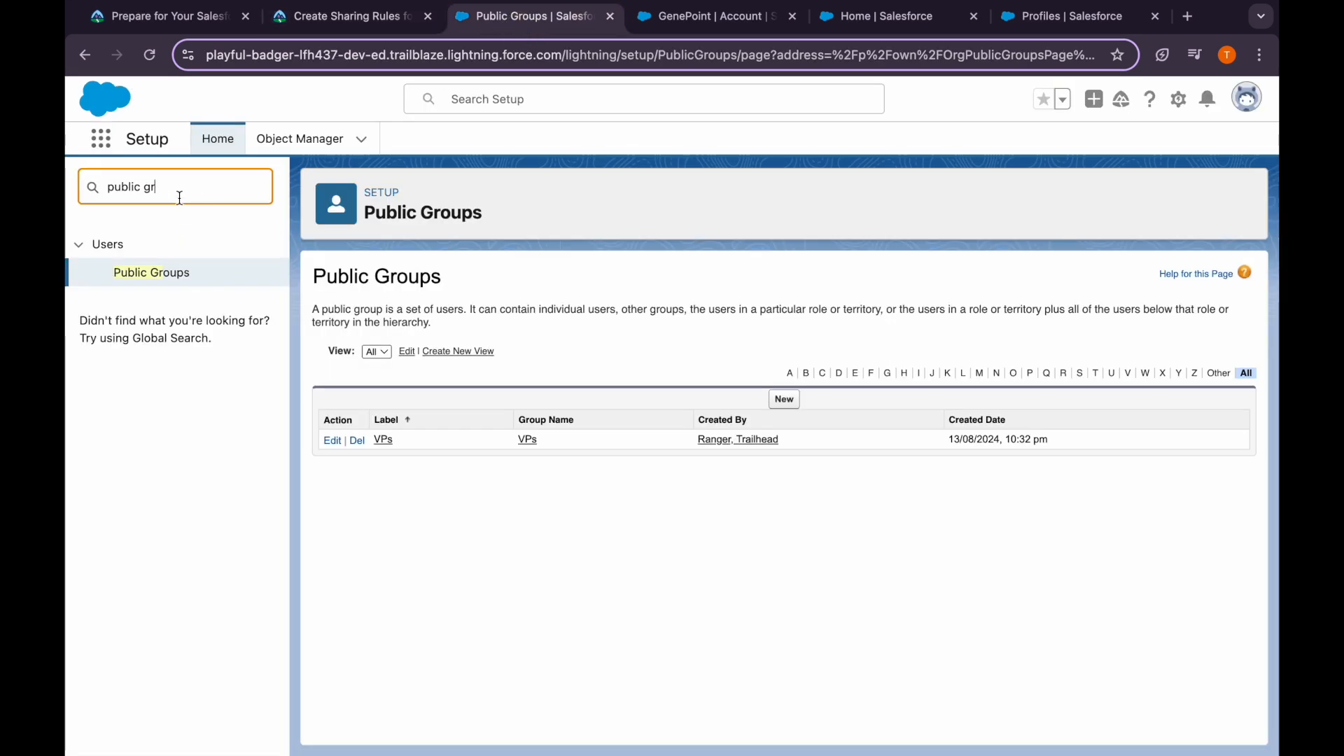
pyautogui.press('super+a')
pyautogui.write('sharu')
pyautogui.press('BackSpace')
pyautogui.click(168, 319)
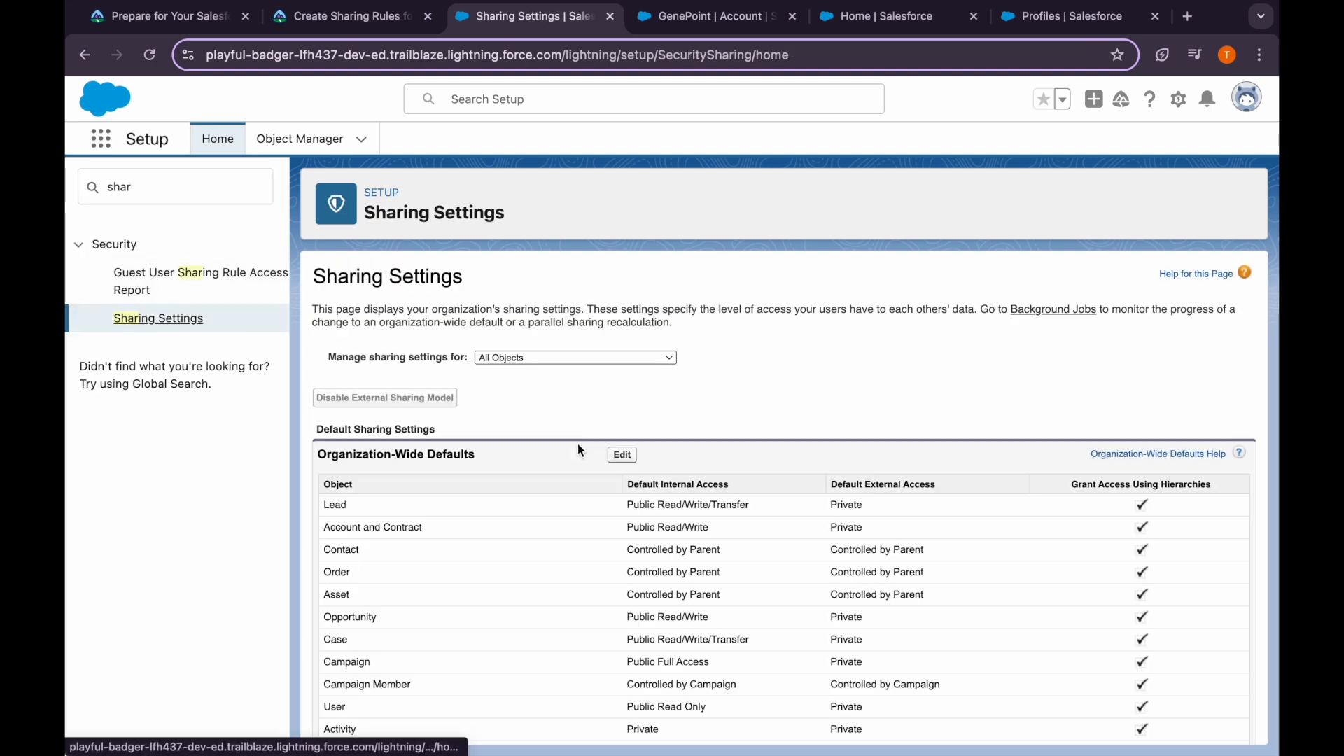
# Start a new Position sharing rule and paste in the copied label
pyautogui.click(654, 357)
pyautogui.scroll(-10, 558, 542)
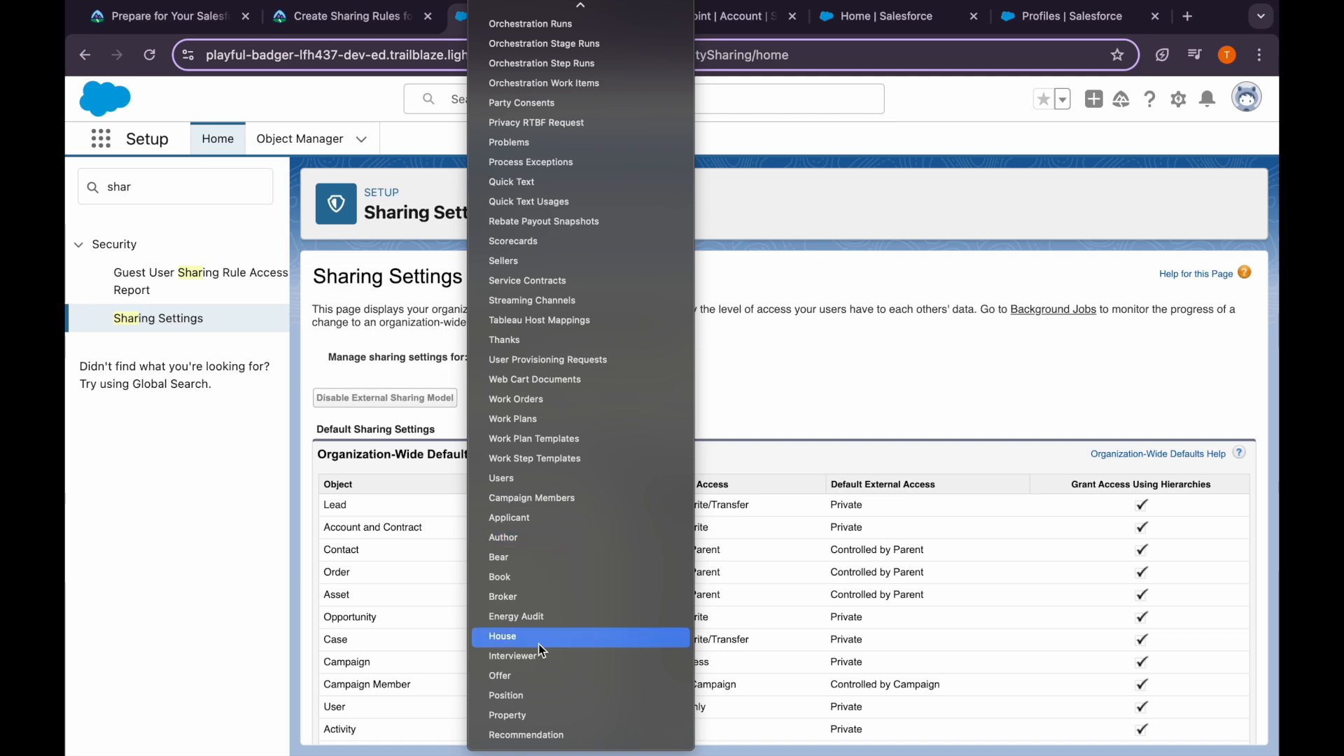
pyautogui.click(531, 694)
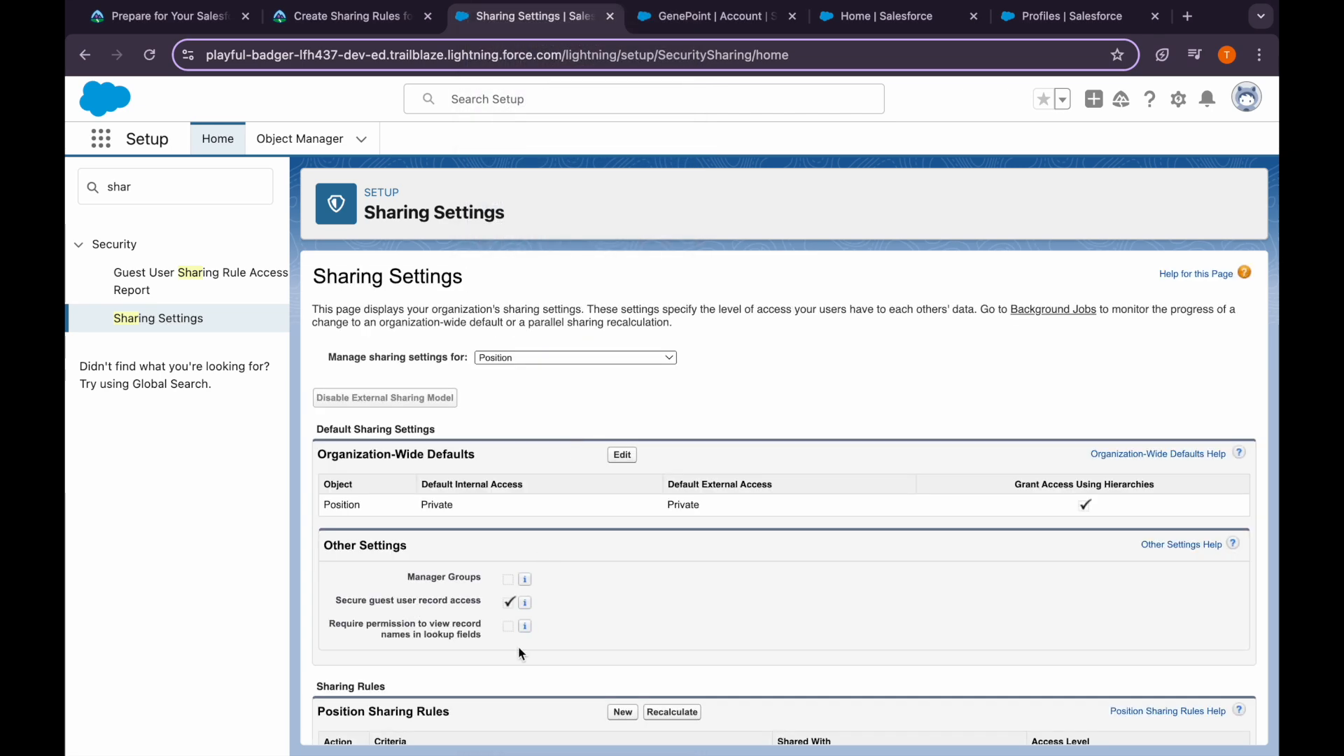
pyautogui.scroll(-5, 518, 645)
pyautogui.click(619, 402)
pyautogui.click(541, 430)
pyautogui.press('super+v')
pyautogui.click(544, 453)
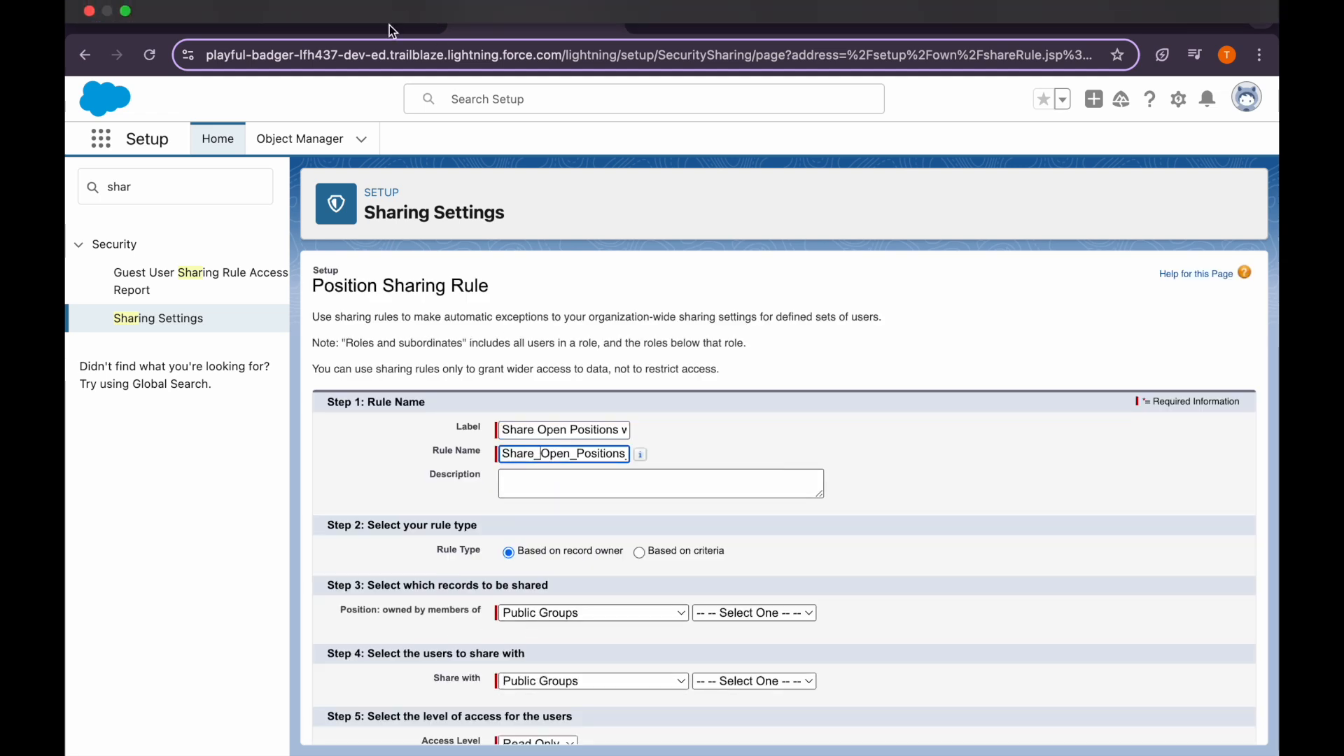
# Review the Trailhead sharing-rule instructions, then return to the Position sharing rule form
pyautogui.click(390, 18)
pyautogui.moveTo(397, 111)
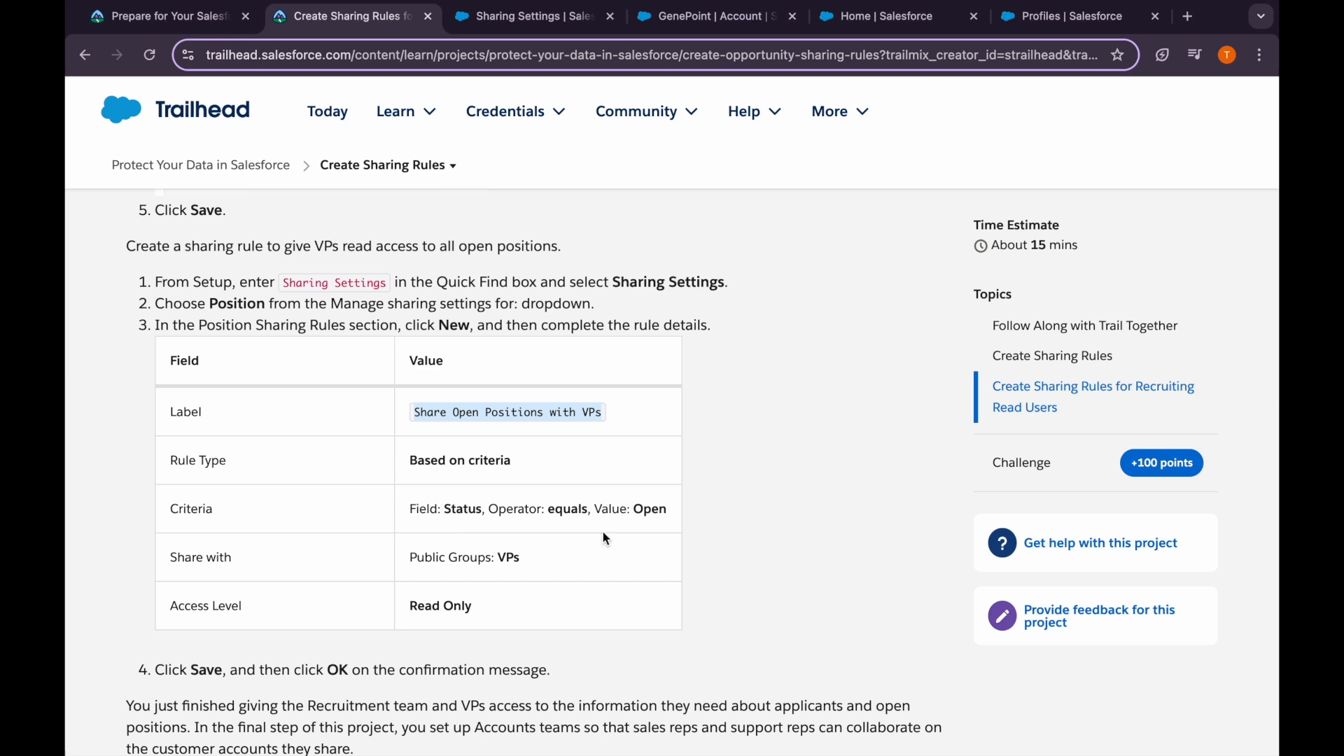
pyautogui.scroll(-1, 506, 585)
pyautogui.moveTo(409, 510); pyautogui.dragTo(545, 521)
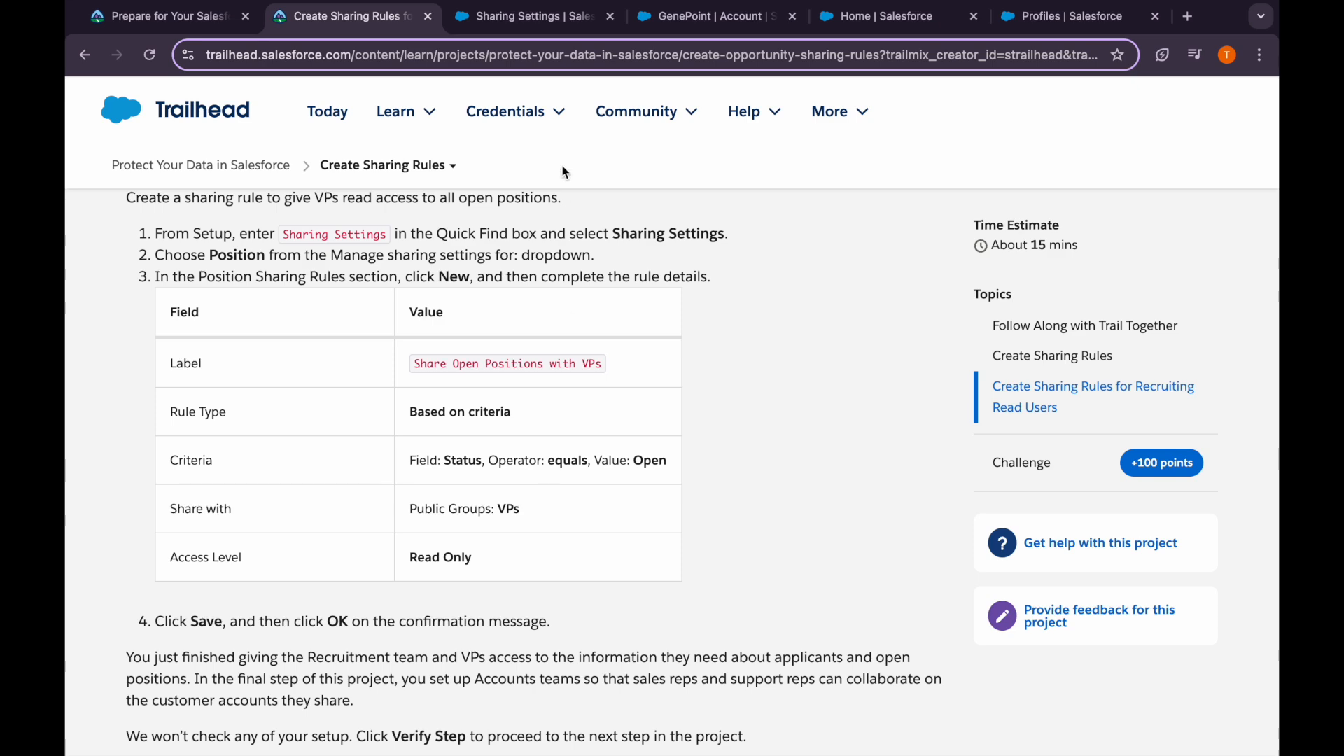
pyautogui.click(518, 15)
pyautogui.scroll(-1, 604, 482)
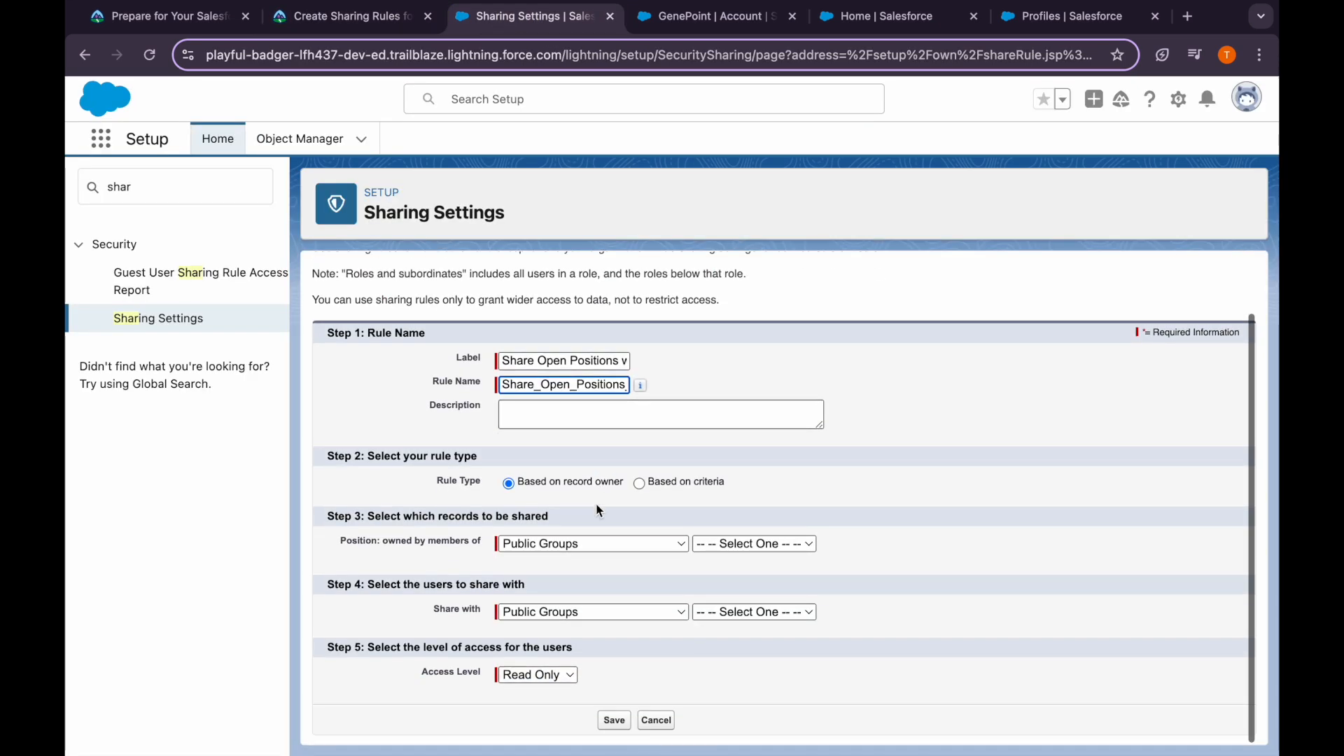
# Base the Position sharing rule on the criteria Status equals Open
pyautogui.click(639, 482)
pyautogui.click(581, 565)
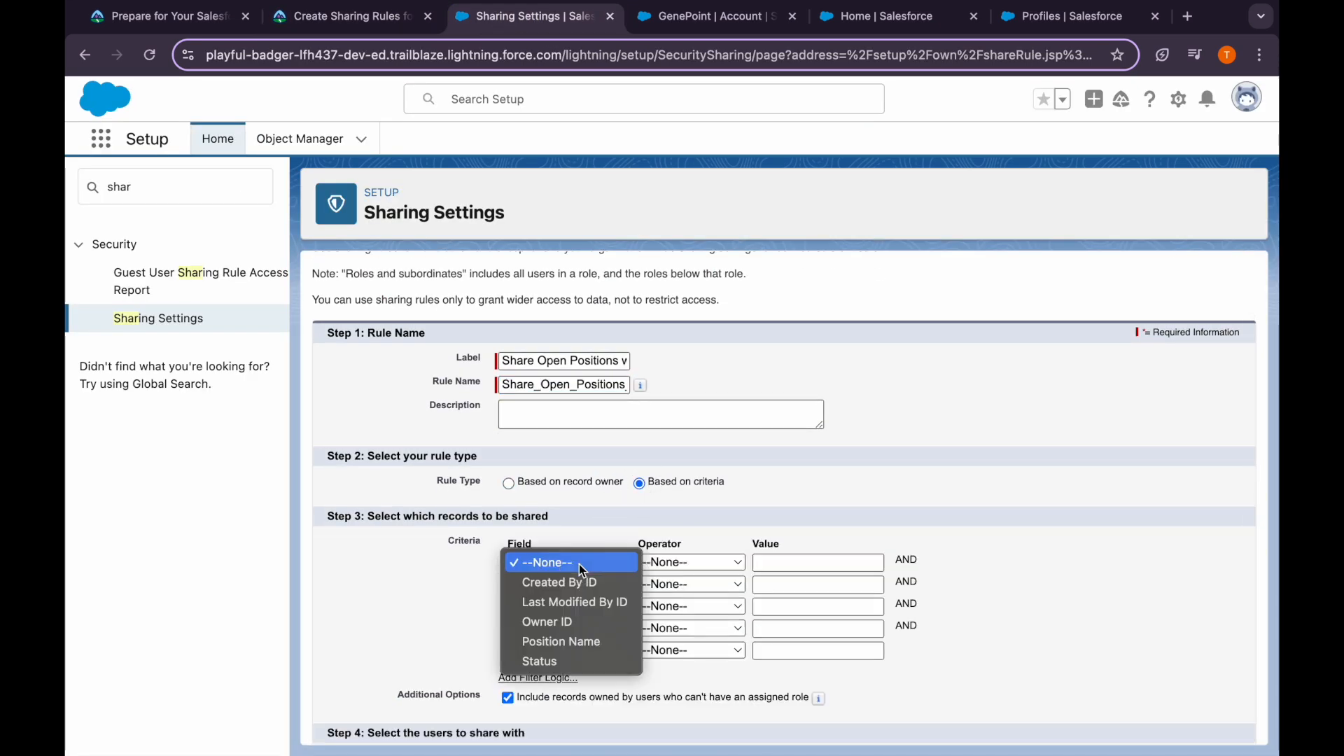
pyautogui.click(581, 662)
pyautogui.click(676, 564)
pyautogui.click(668, 581)
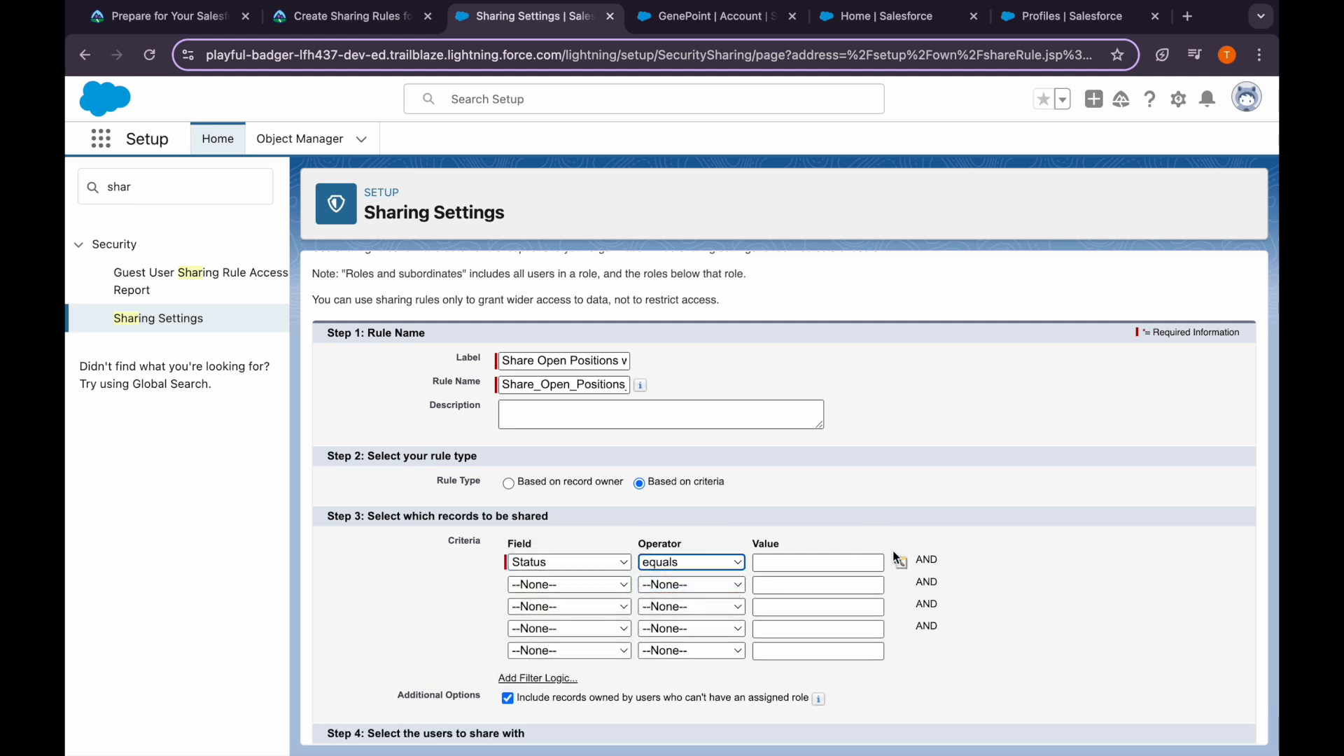
pyautogui.click(899, 560)
pyautogui.click(90, 219)
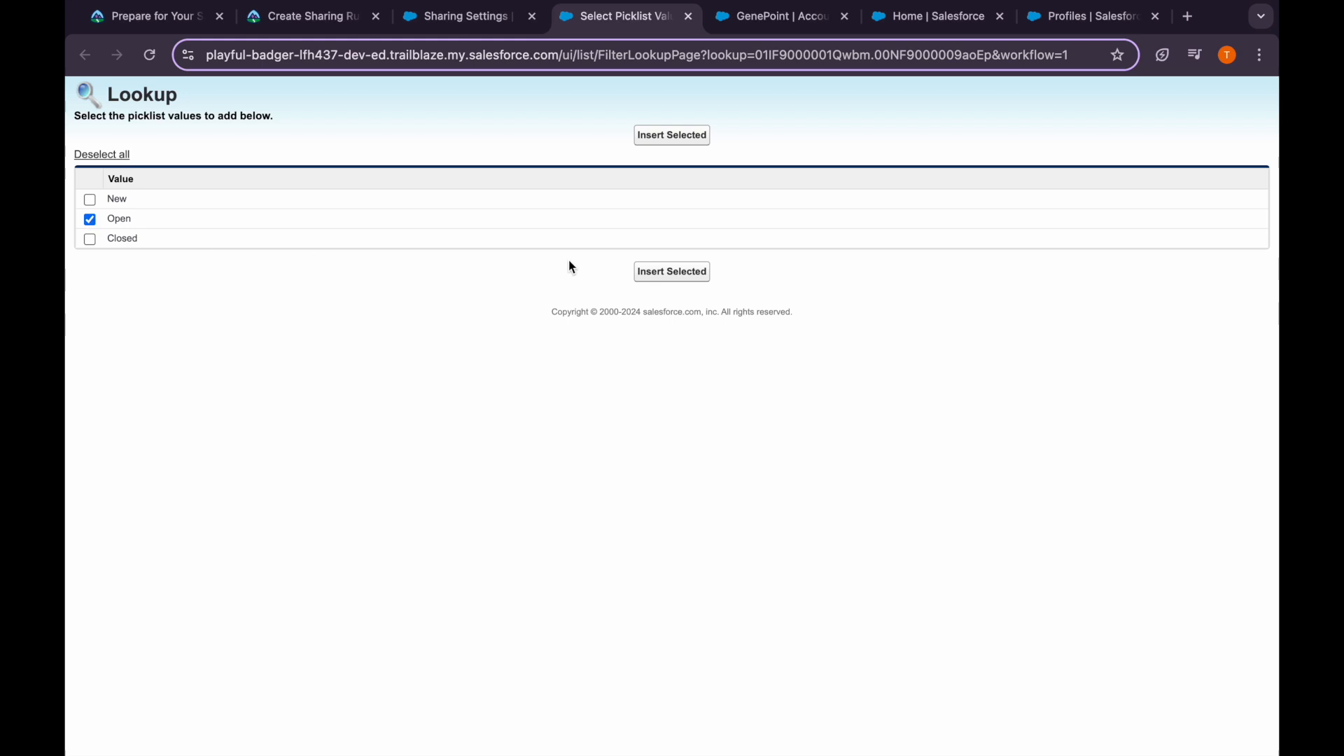
pyautogui.click(671, 272)
# Share Read Only with the VPs public group, save the rule and confirm recalculation
pyautogui.scroll(-3, 726, 612)
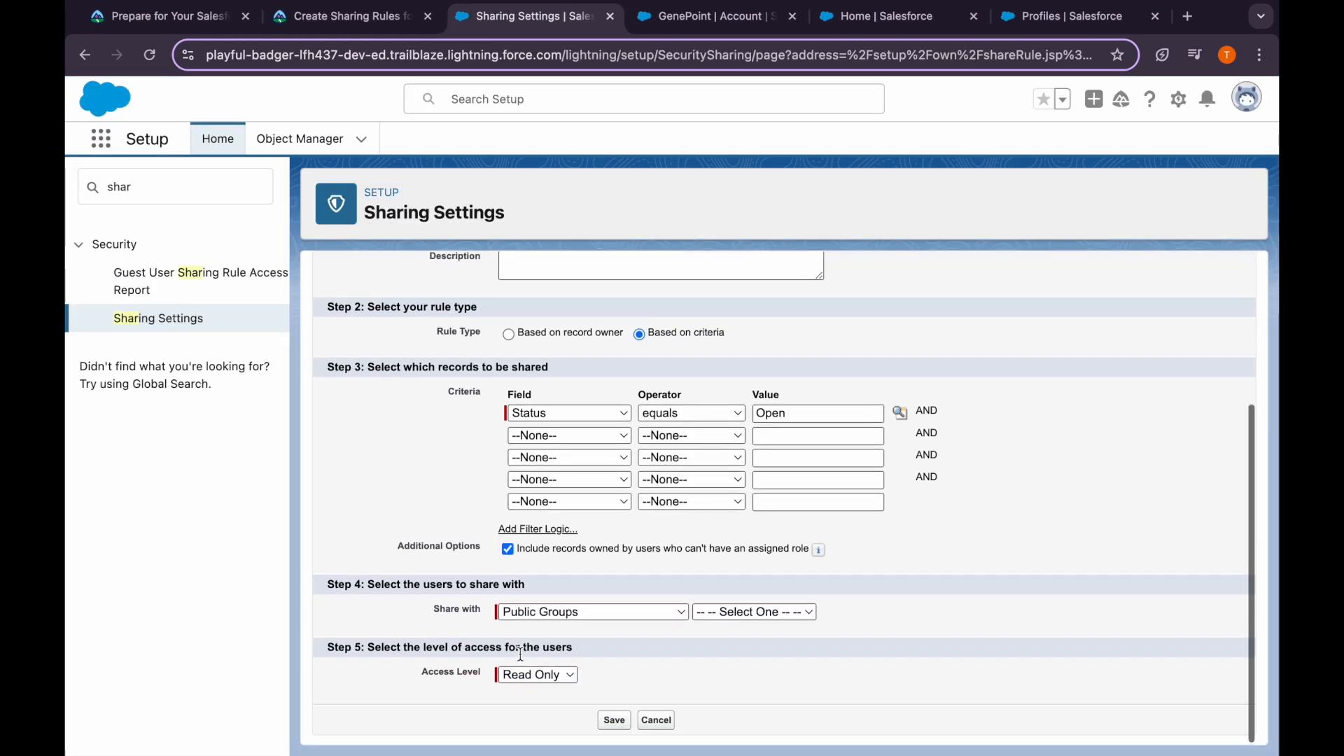
pyautogui.click(726, 612)
pyautogui.click(728, 631)
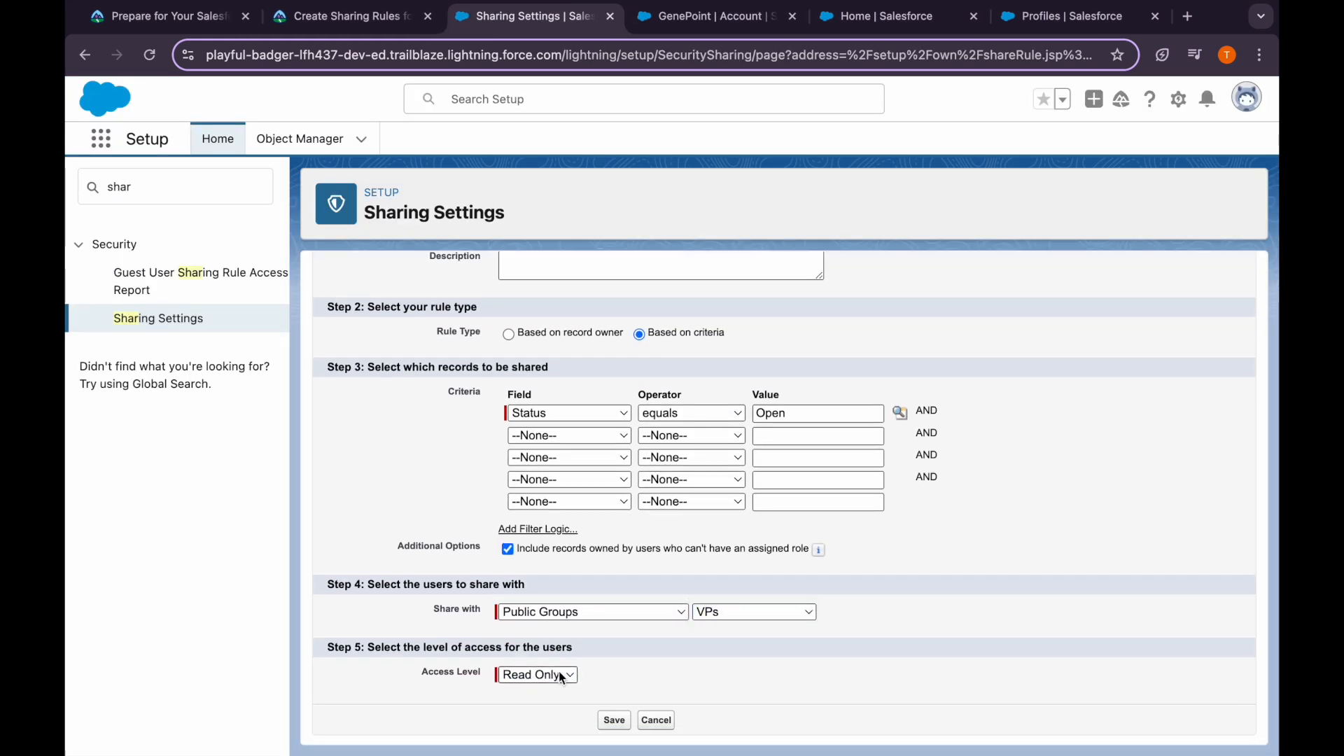
pyautogui.click(604, 720)
pyautogui.click(808, 226)
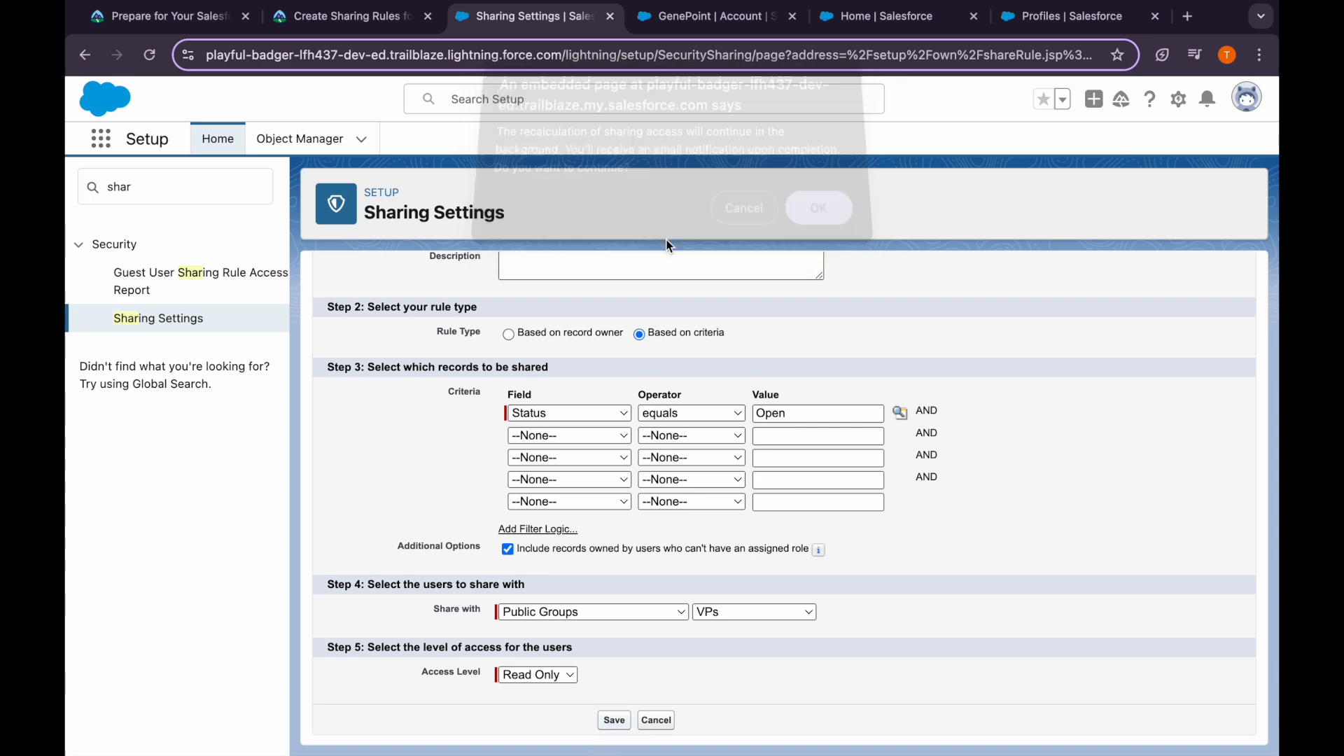
pyautogui.click(357, 20)
pyautogui.scroll(-6, 553, 579)
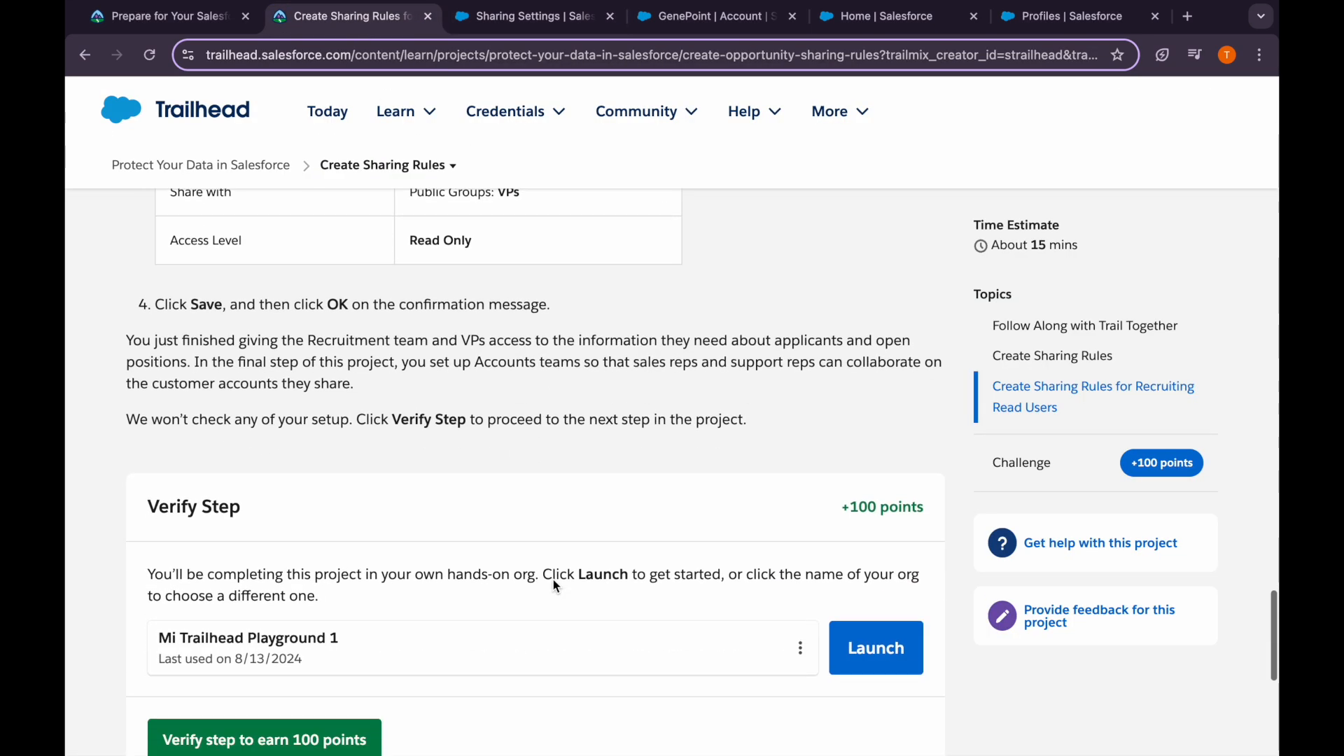
# Verify the sharing rules step for +100 points and continue to Set Up Account Teams
pyautogui.click(361, 723)
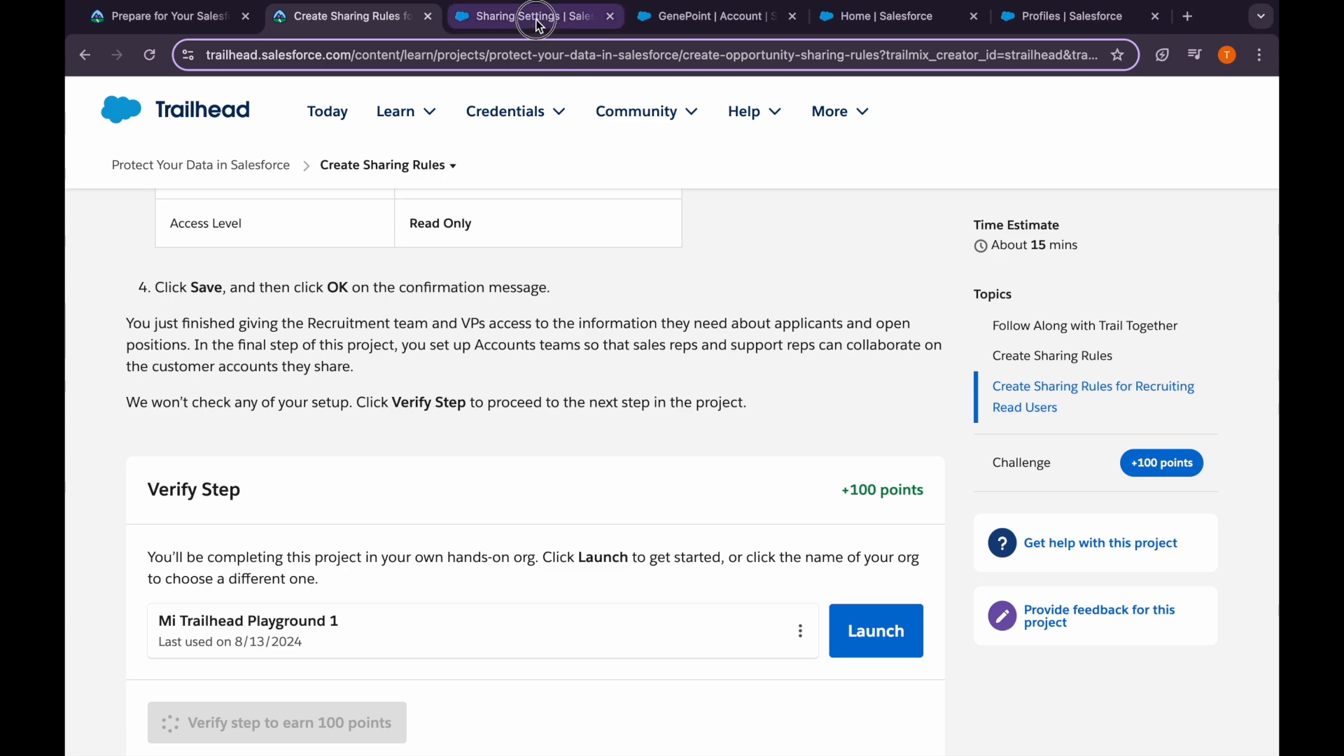
pyautogui.click(490, 18)
pyautogui.click(367, 21)
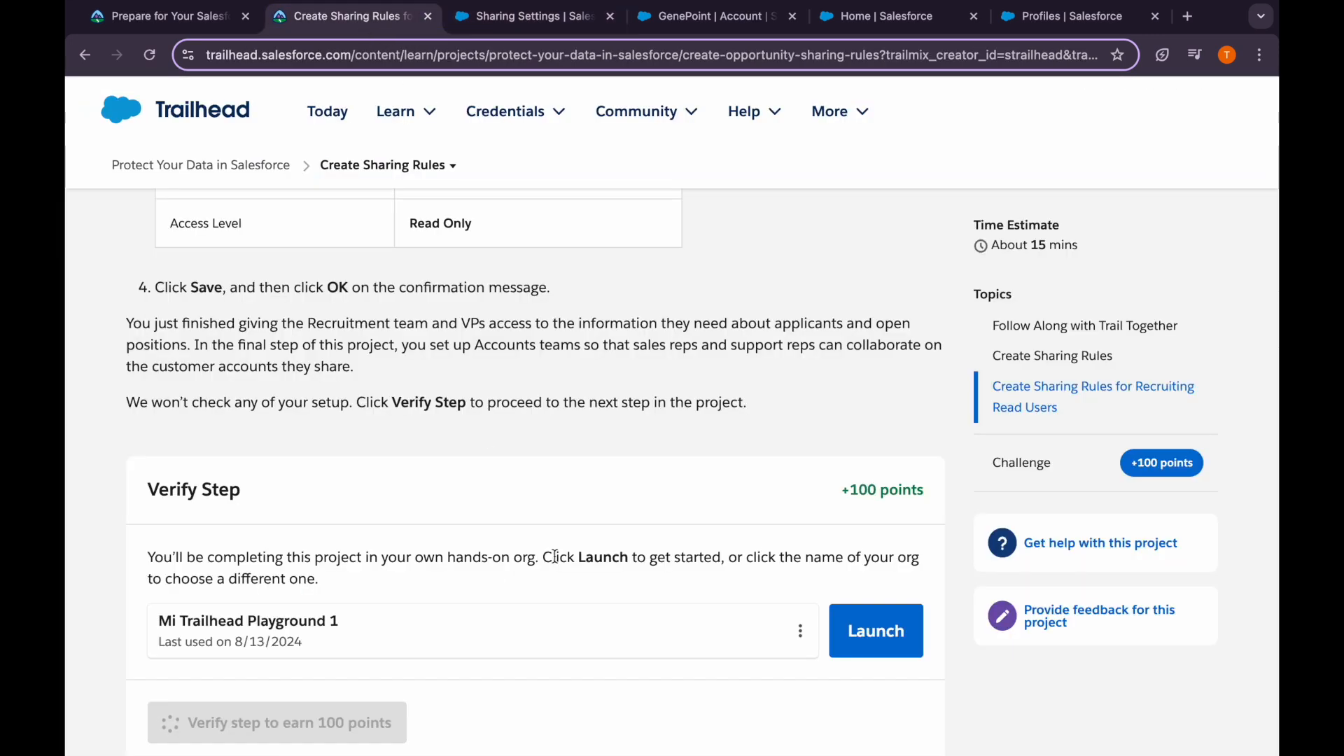
pyautogui.scroll(-1, 555, 557)
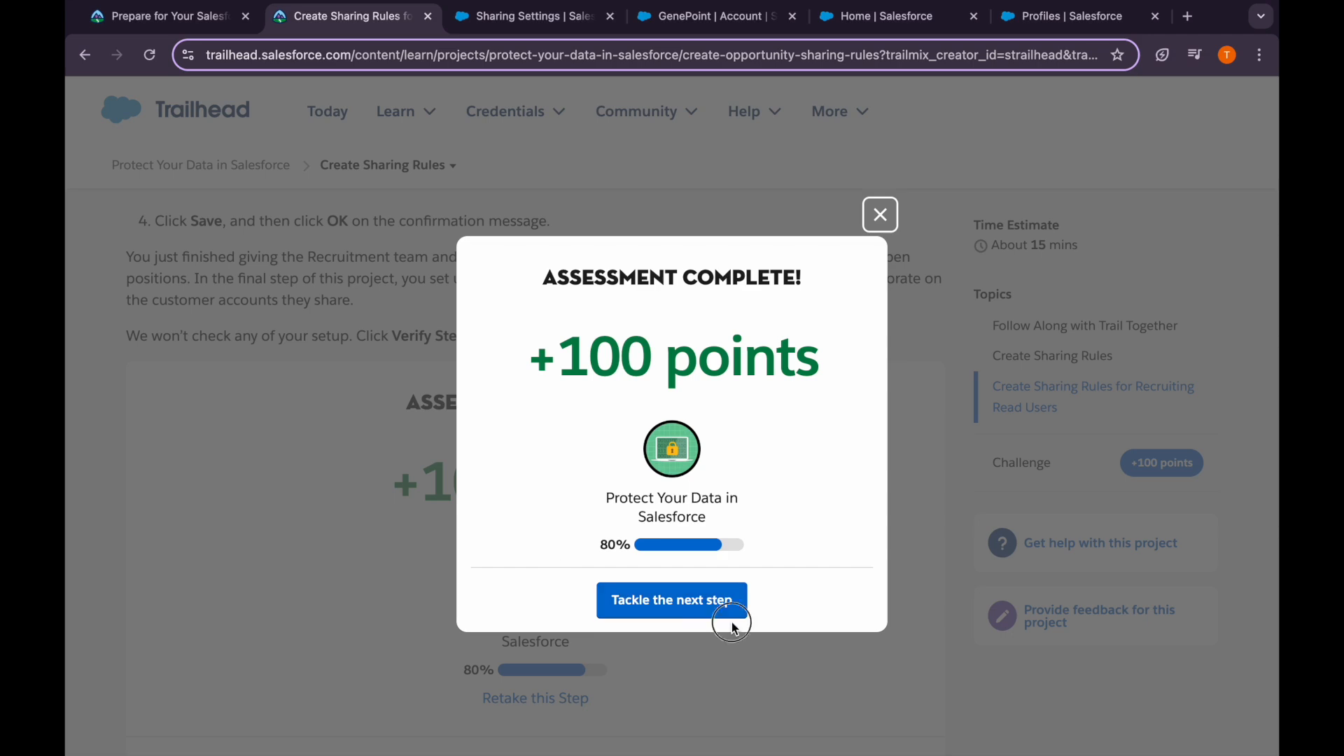
pyautogui.click(714, 606)
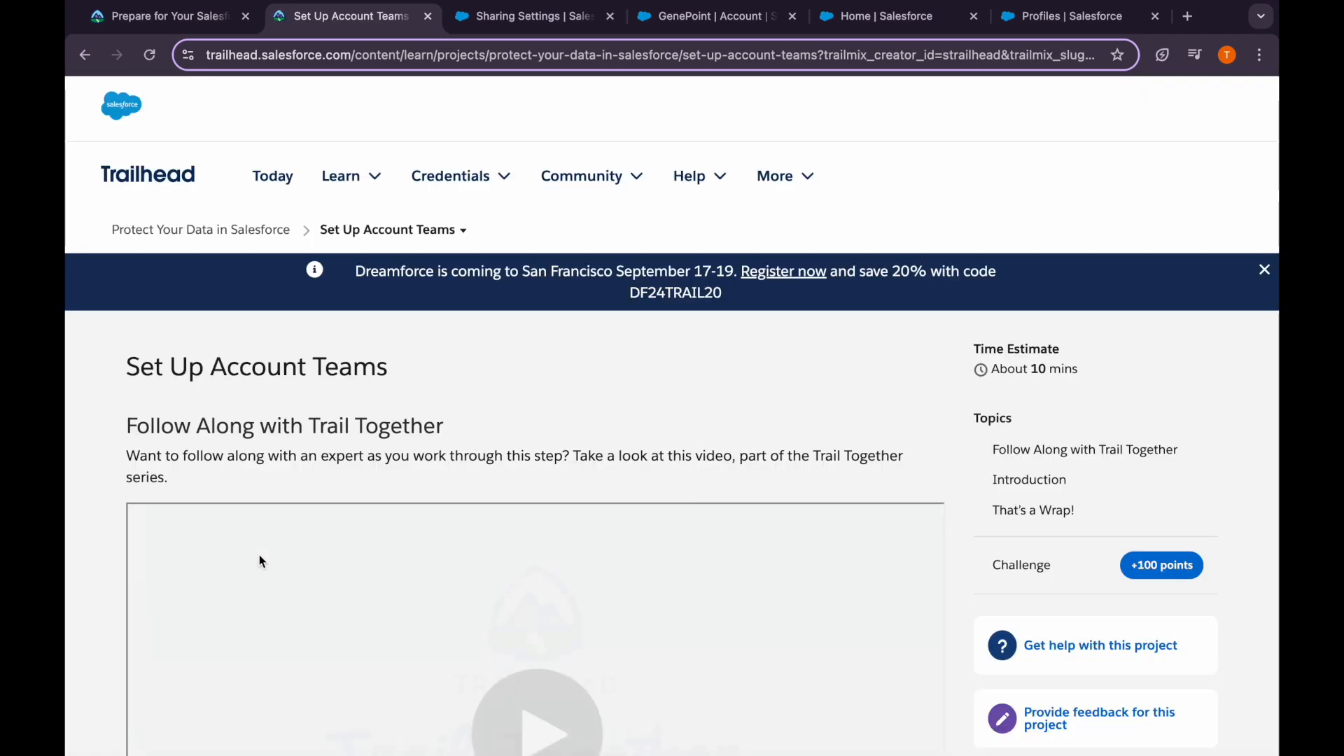
# Read the account teams introduction, then search Setup Quick Find for 'account'
pyautogui.scroll(-2, 271, 575)
pyautogui.scroll(-8, 275, 581)
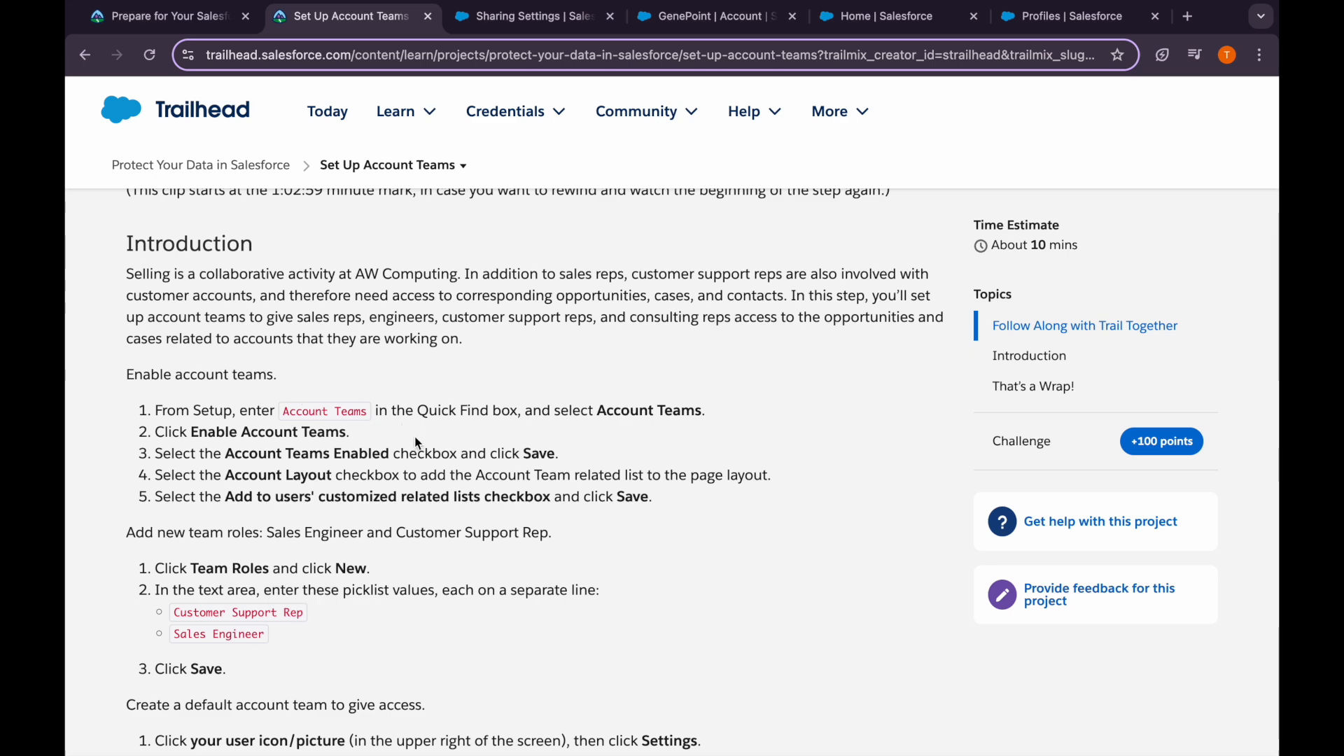
pyautogui.click(507, 20)
pyautogui.click(175, 187)
pyautogui.write('account')
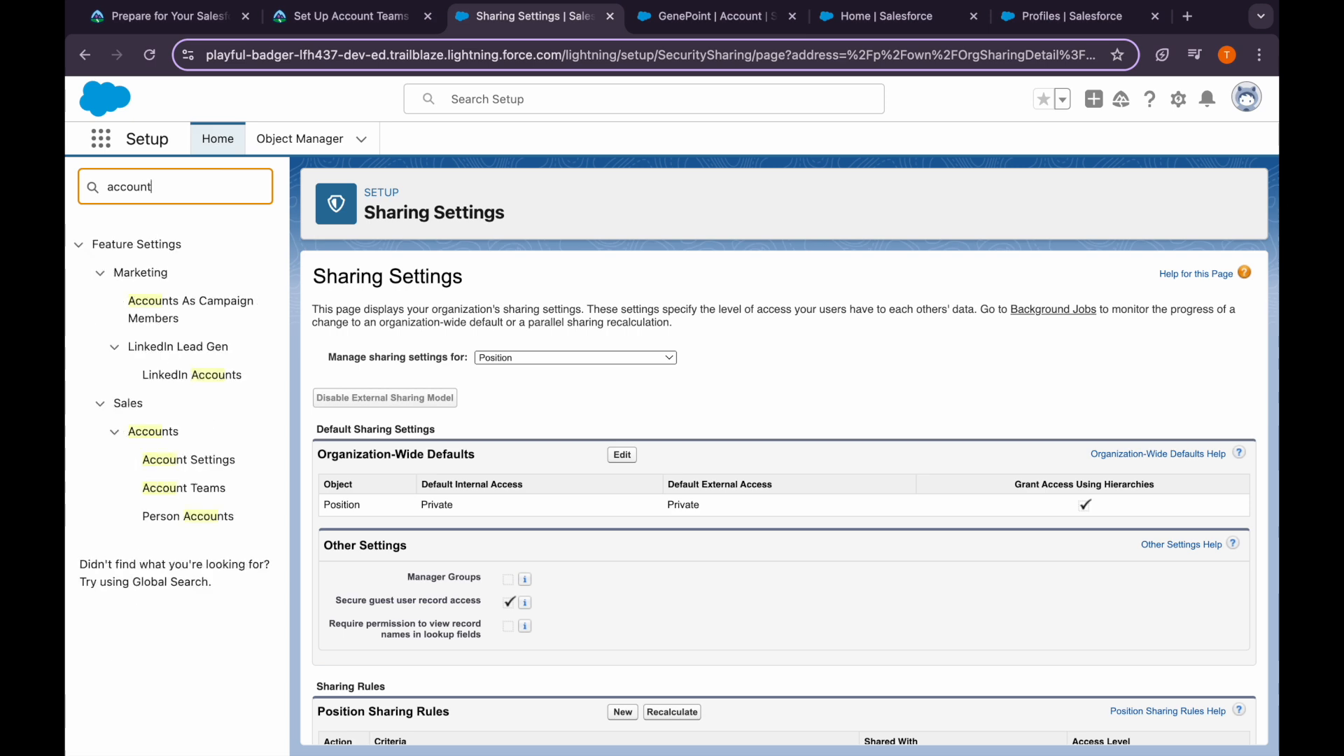
# Open Account Teams setup and check Account Teams Enabled
pyautogui.click(186, 494)
pyautogui.click(361, 28)
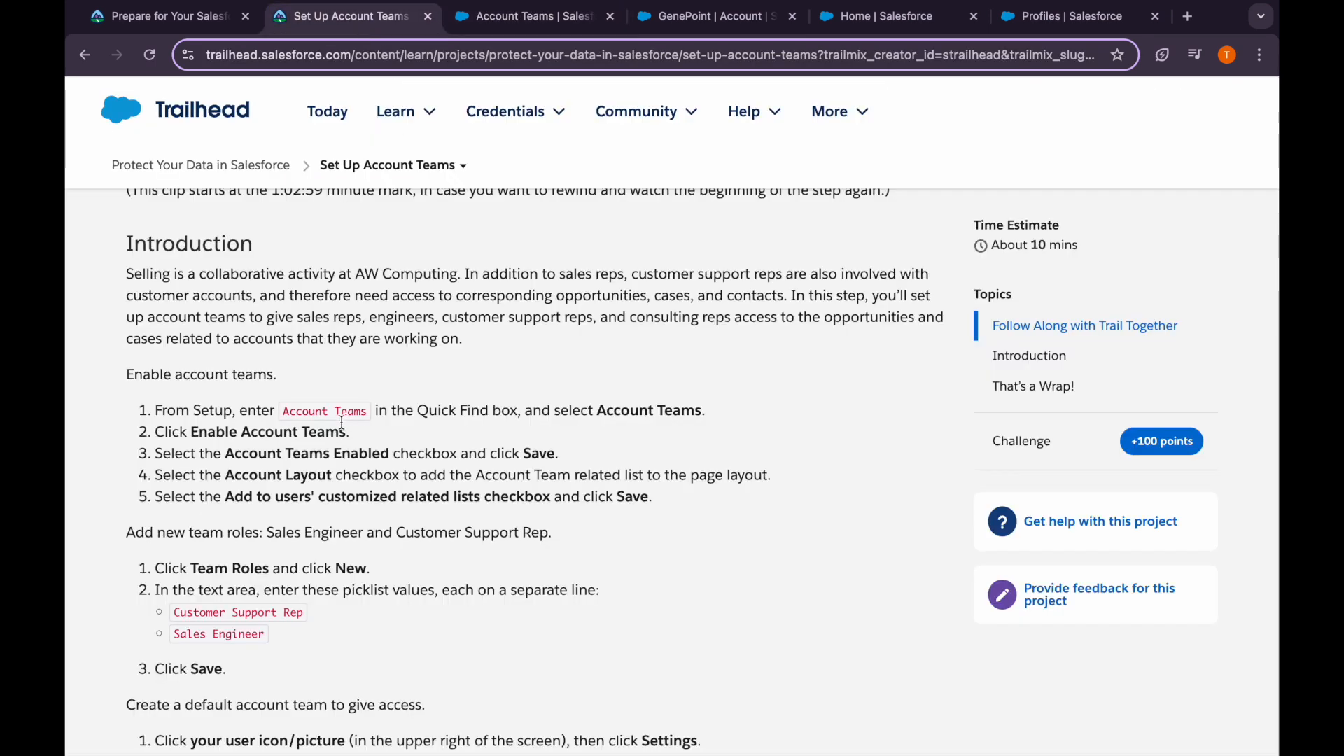
pyautogui.click(483, 31)
pyautogui.click(397, 371)
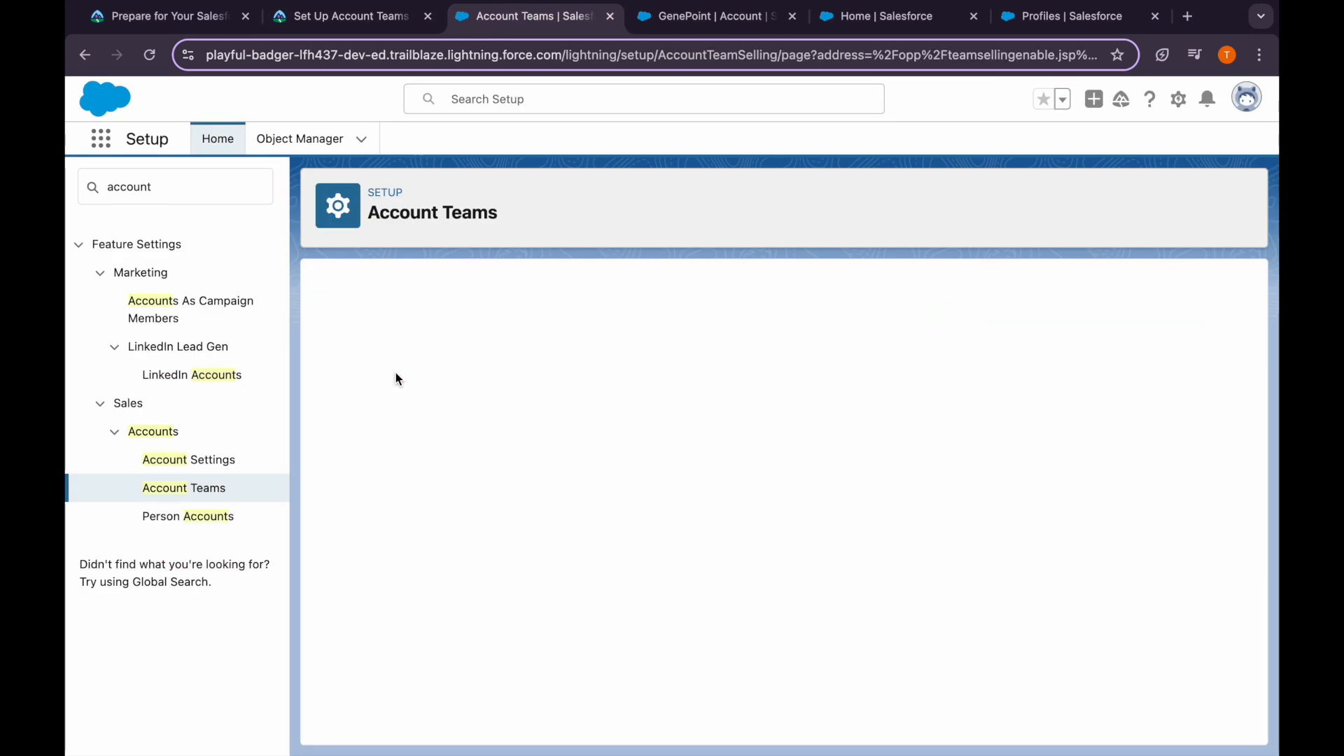
pyautogui.click(346, 384)
# Add the account team related list to Account Layout and save the enablement settings
pyautogui.click(343, 16)
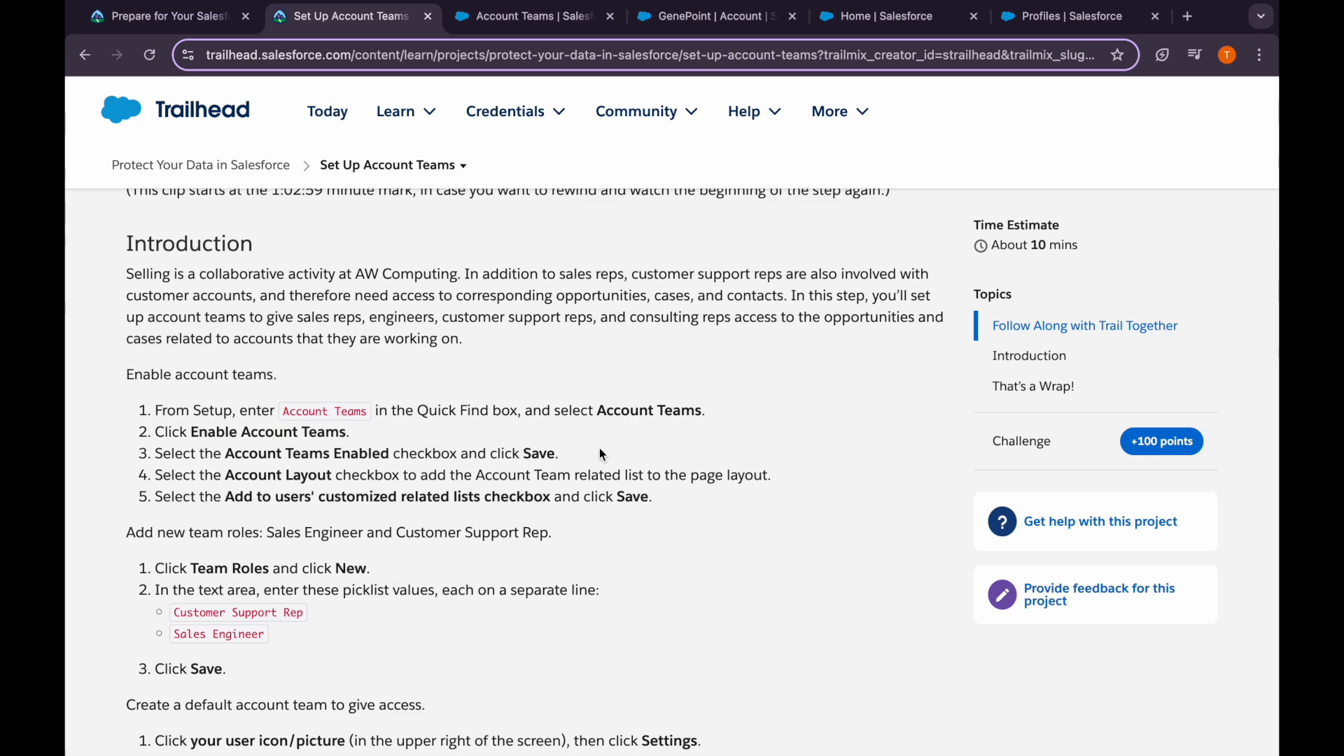
pyautogui.click(490, 16)
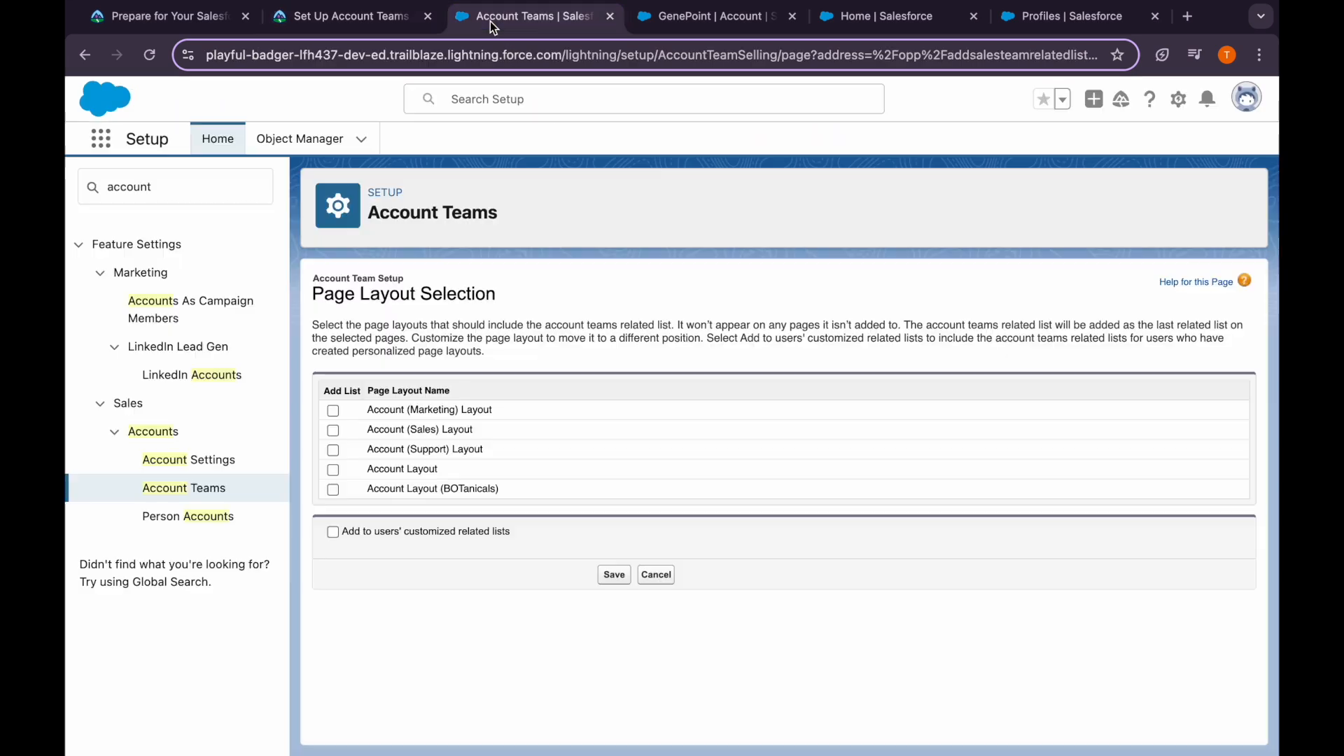
pyautogui.click(333, 469)
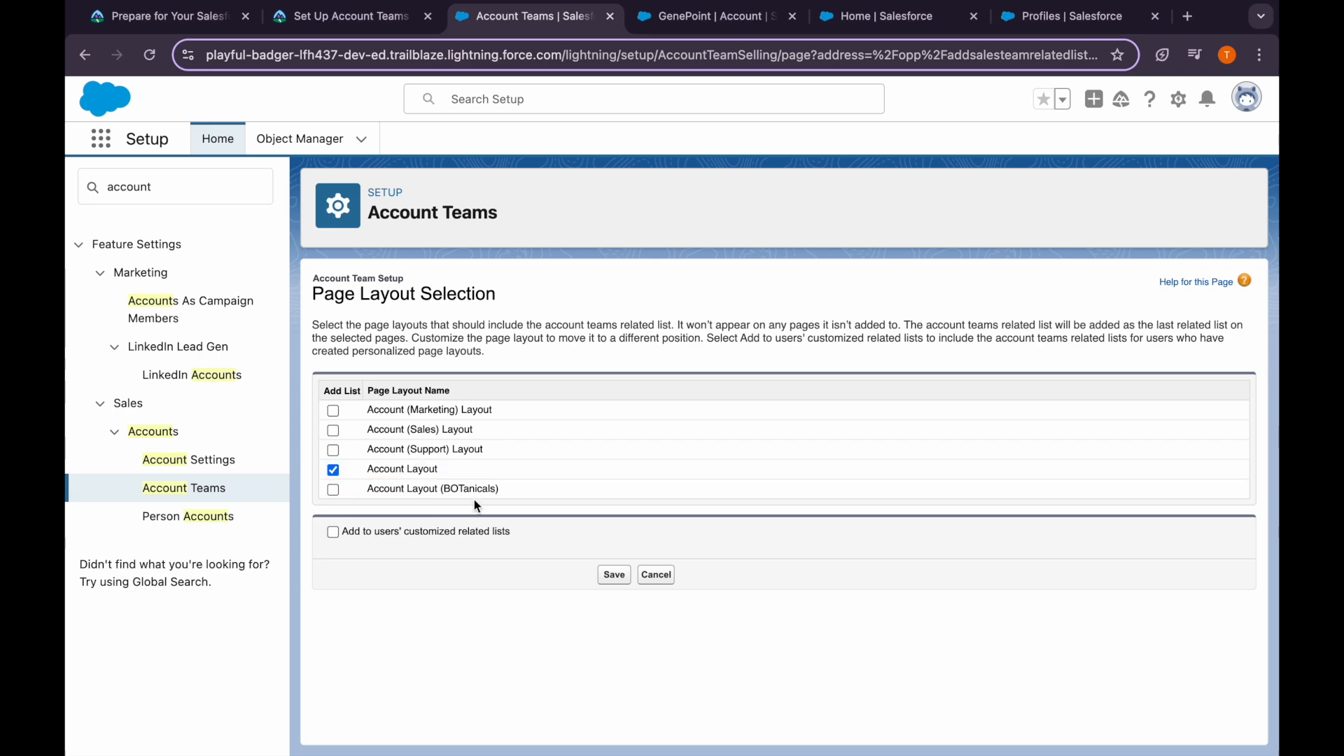
pyautogui.click(333, 28)
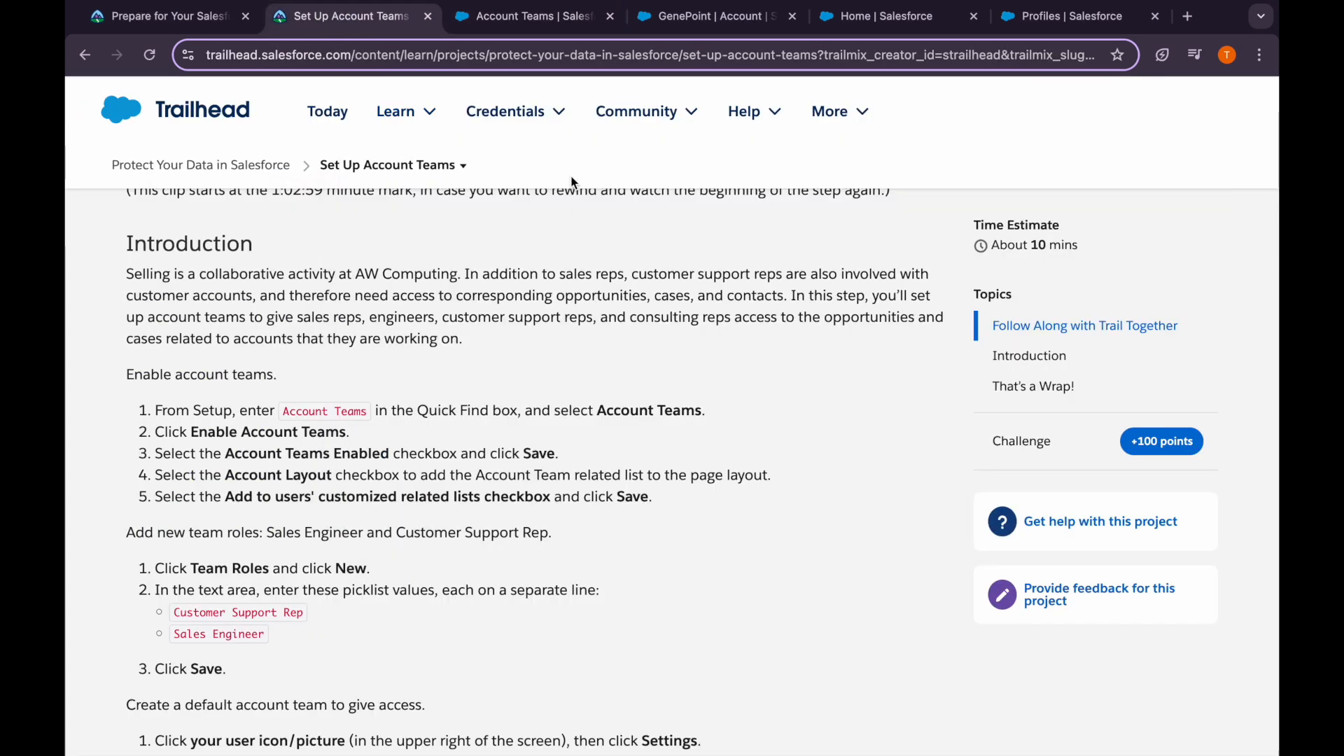
pyautogui.click(525, 16)
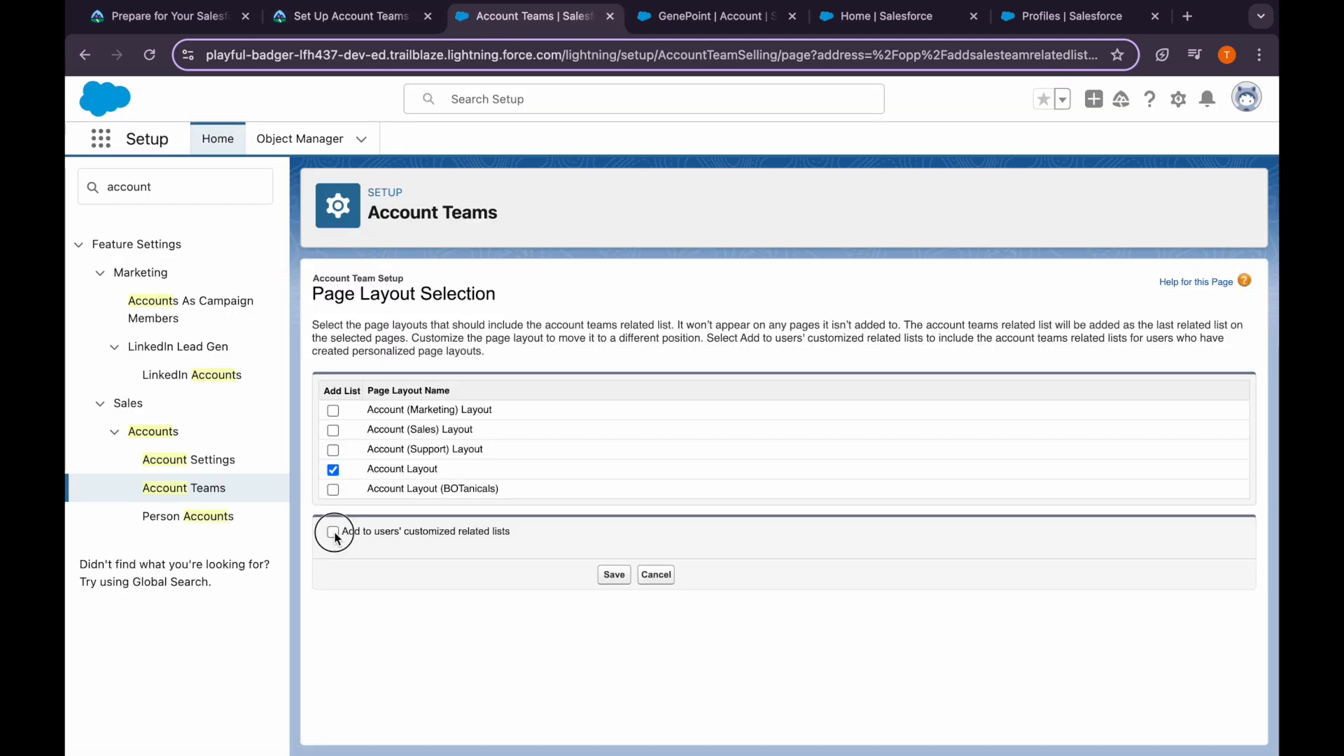
pyautogui.click(605, 583)
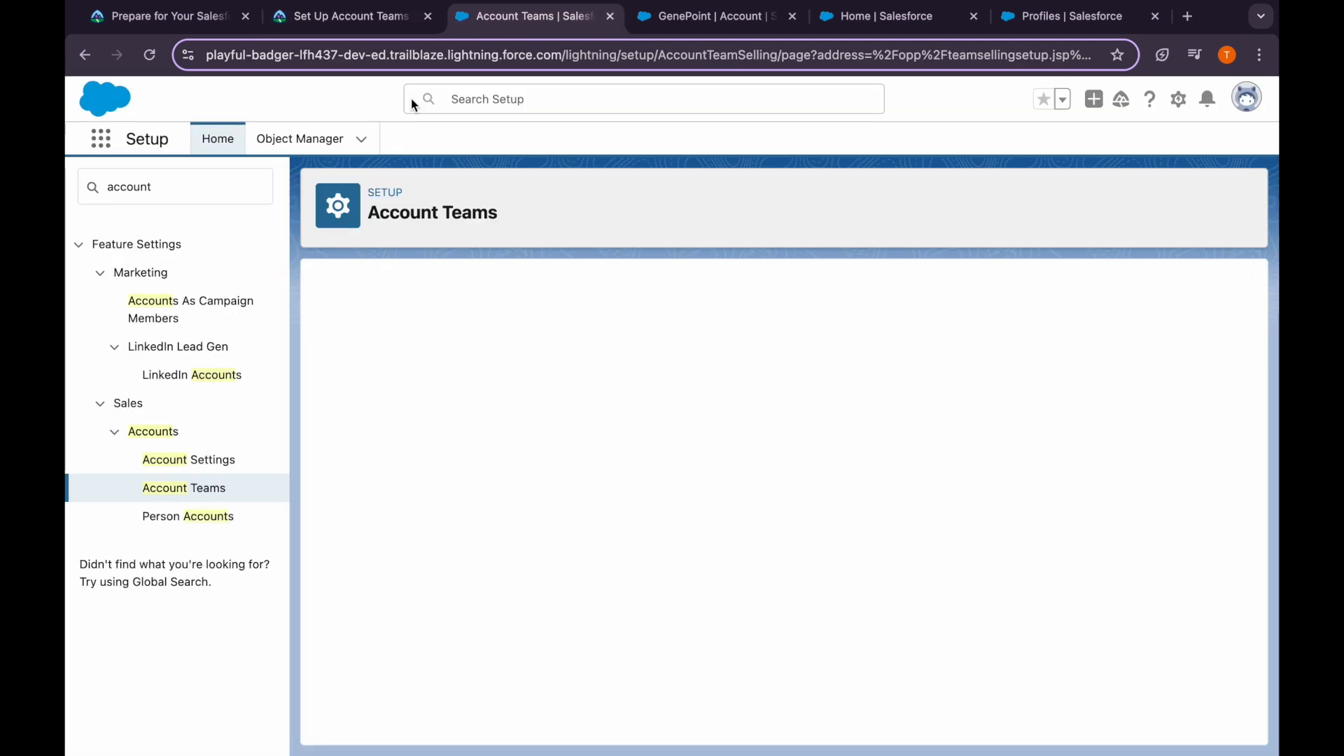
# Read the next Trailhead instructions and return to the Account Team Setup page
pyautogui.click(376, 20)
pyautogui.scroll(-4, 367, 568)
pyautogui.scroll(-1, 367, 569)
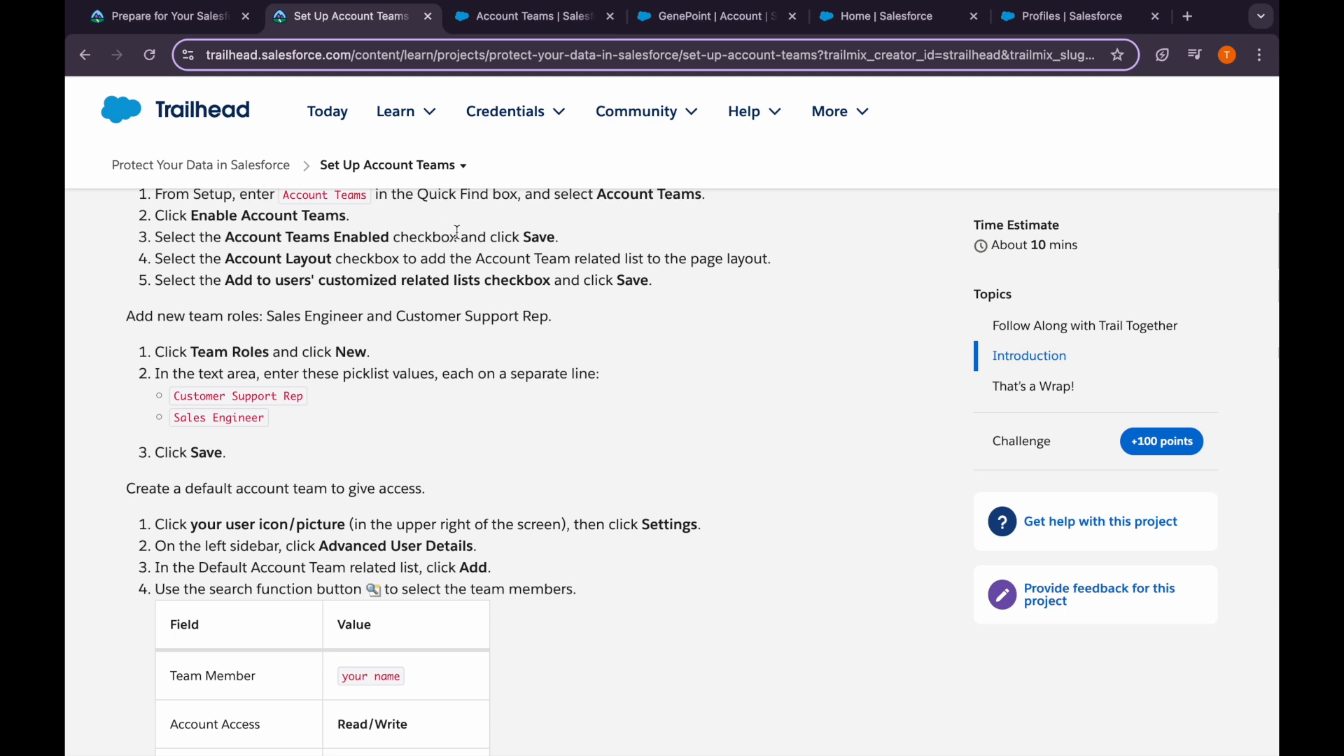
pyautogui.click(506, 24)
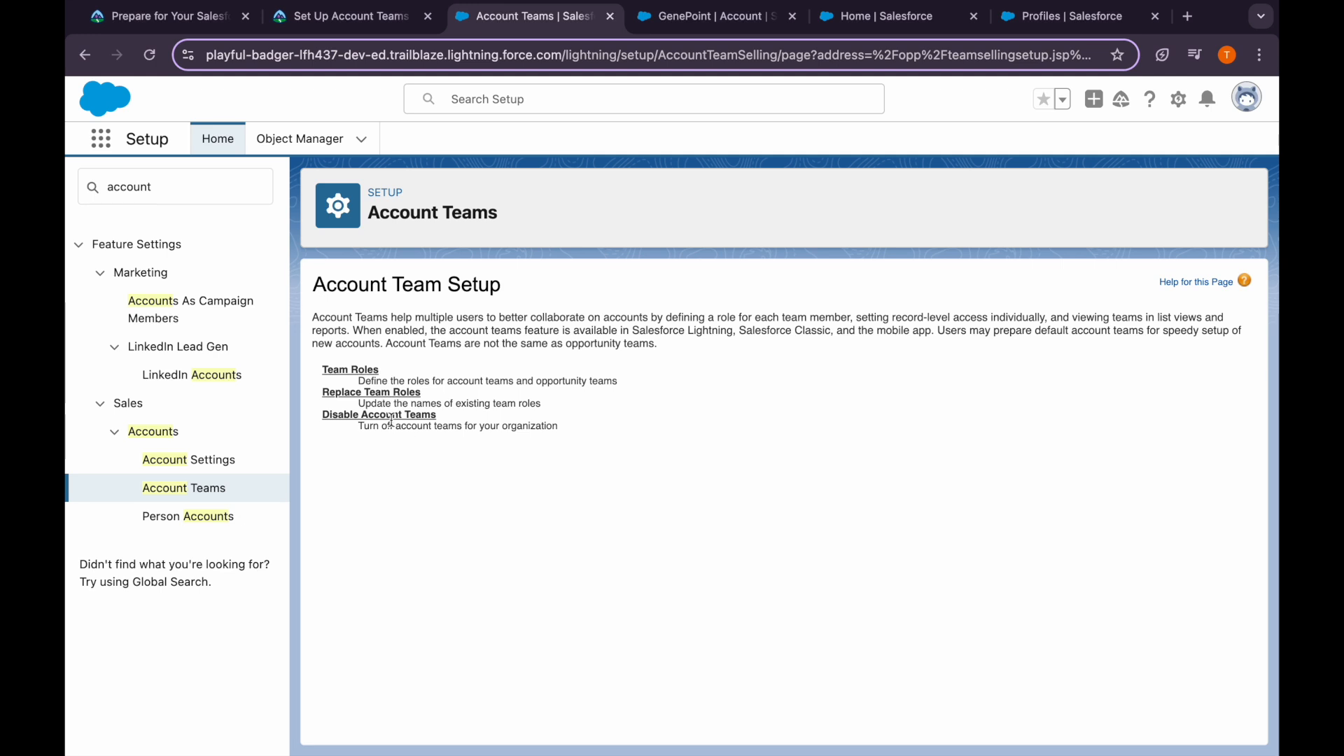
# Add Customer Support Rep and Sales Engineer as new Team Role picklist values
pyautogui.click(355, 369)
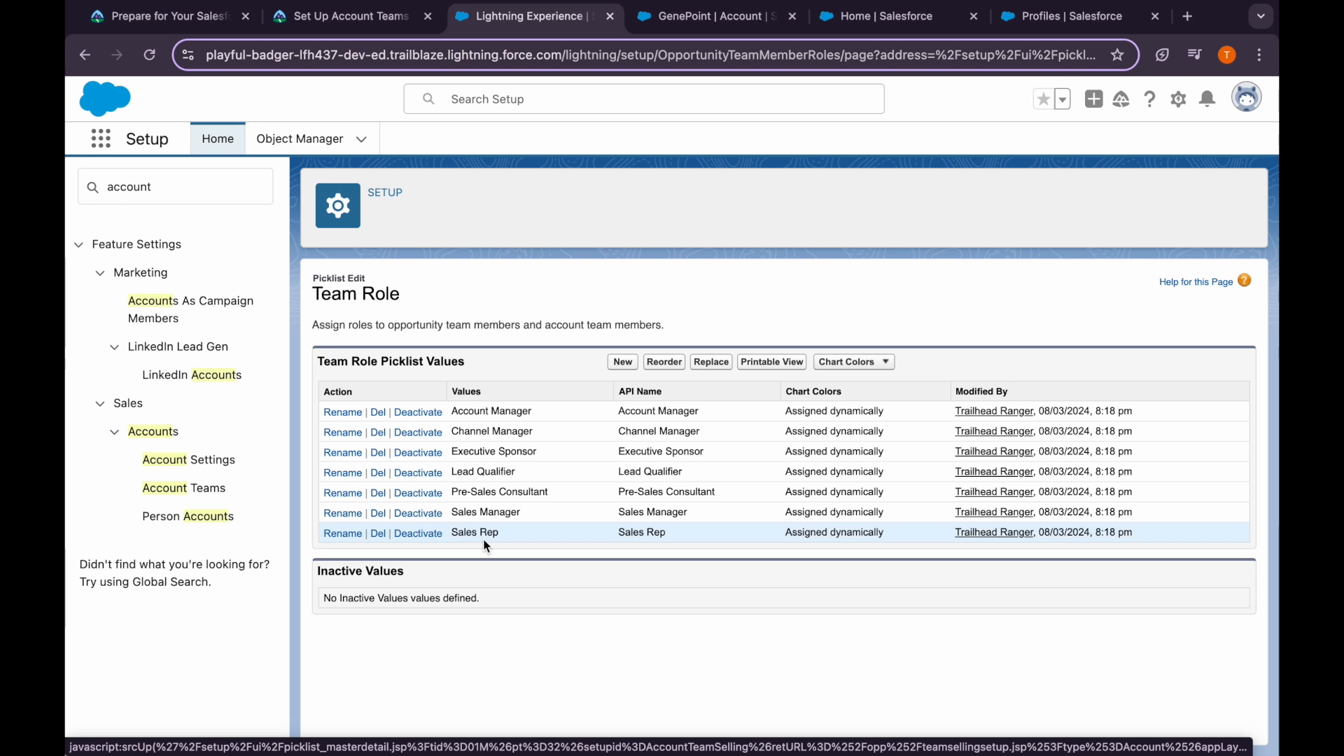
pyautogui.click(623, 362)
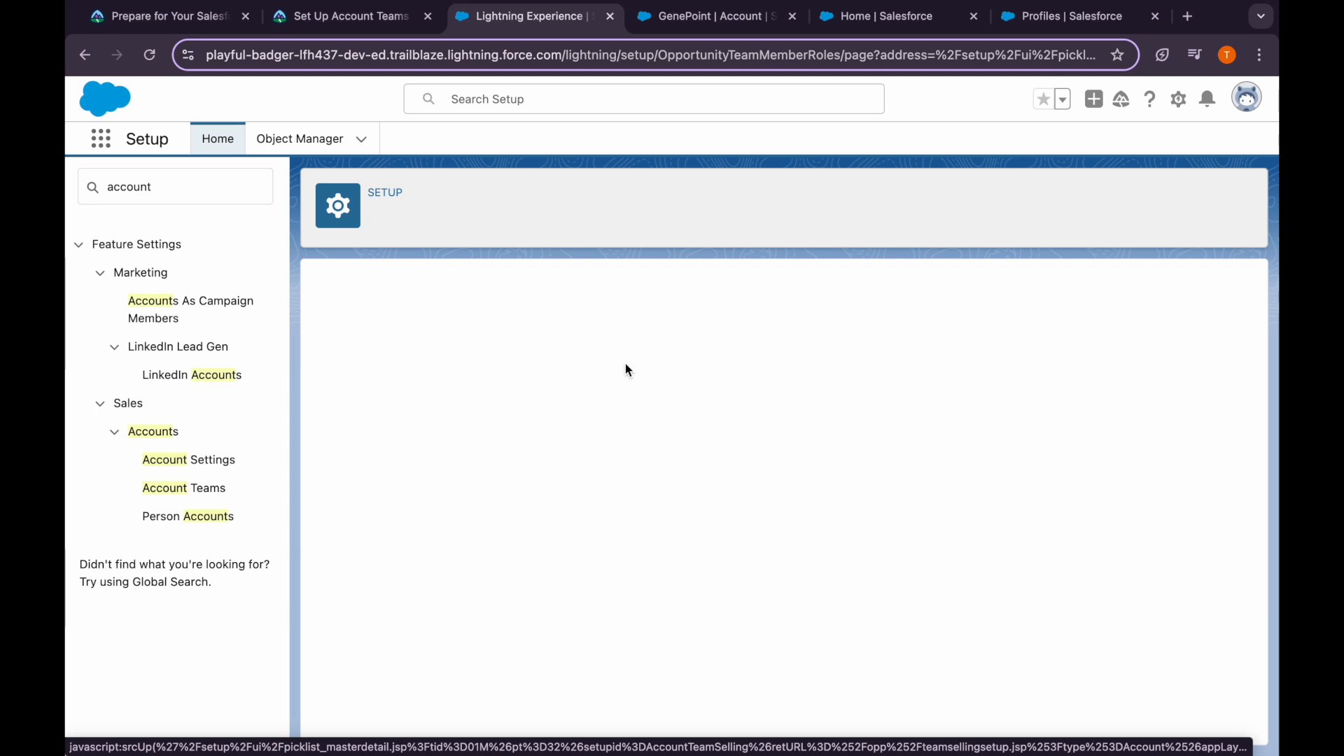
pyautogui.write('Customer Support Rep')
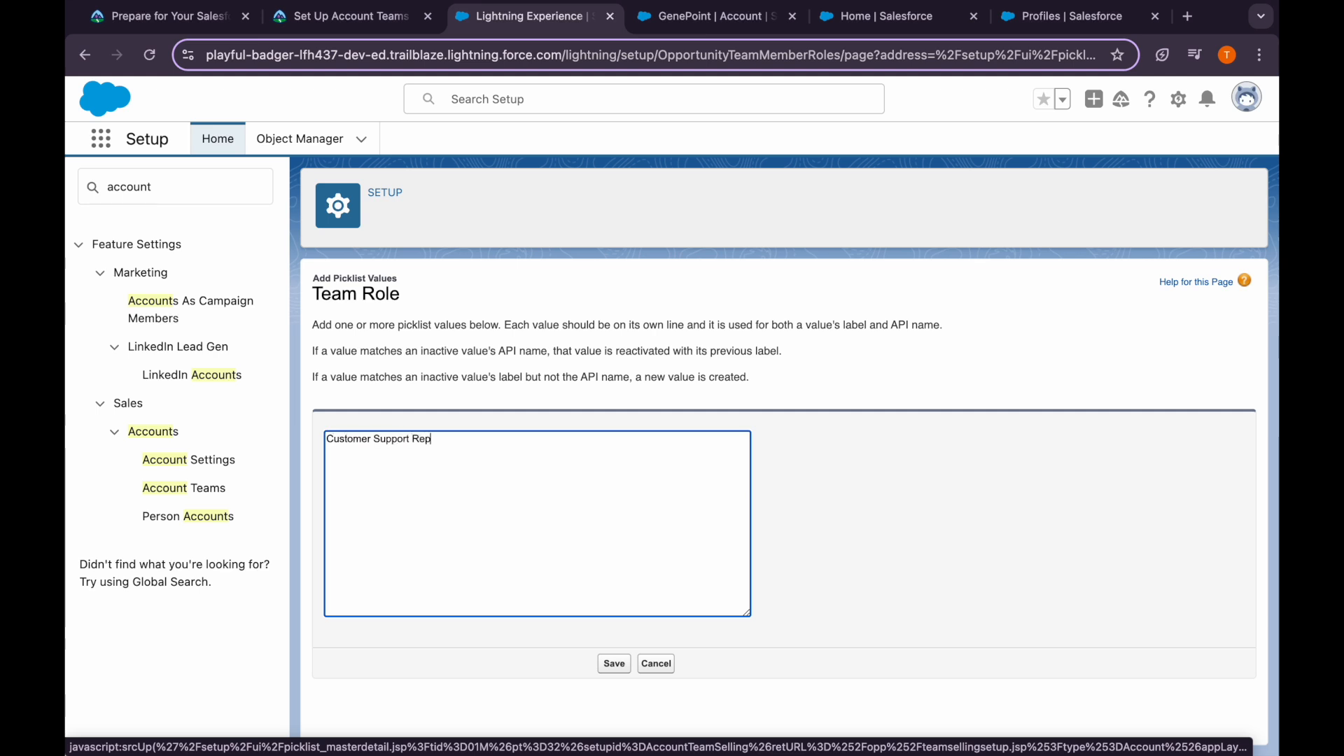
pyautogui.write('Sales Engineer')
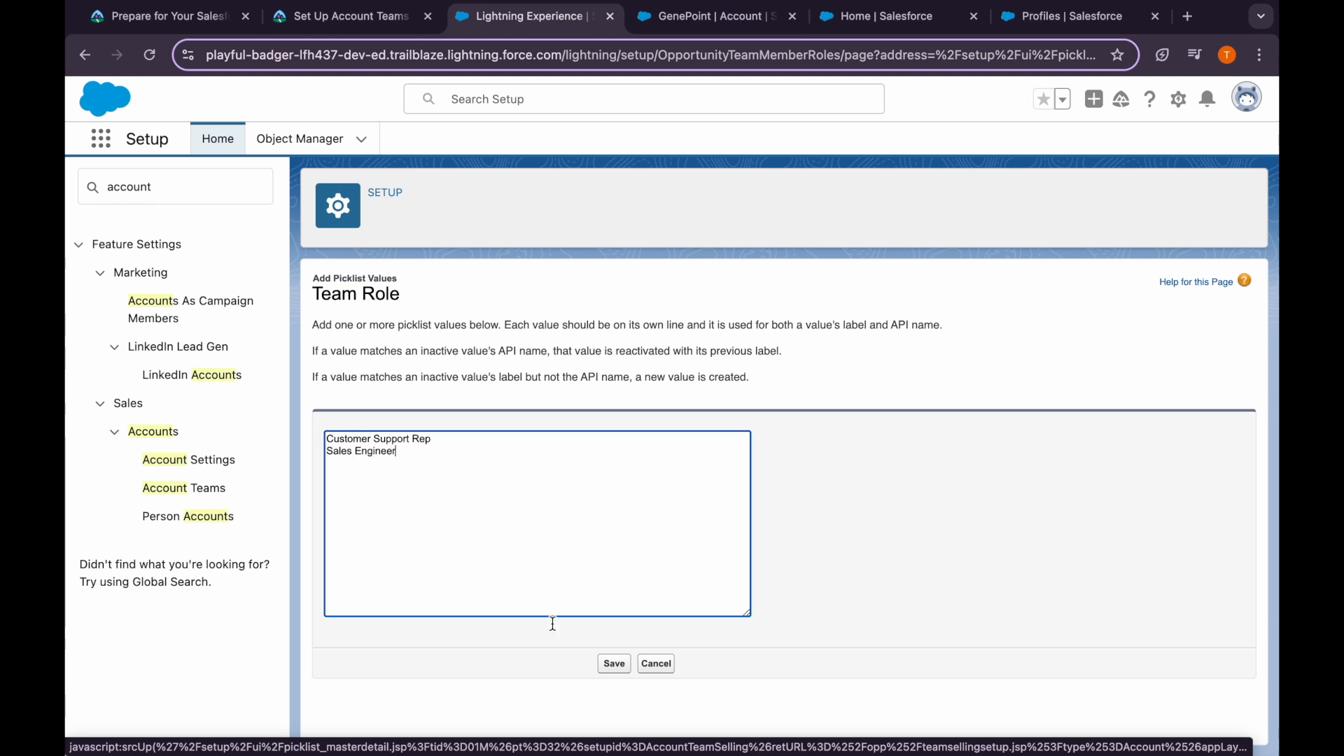
pyautogui.click(615, 666)
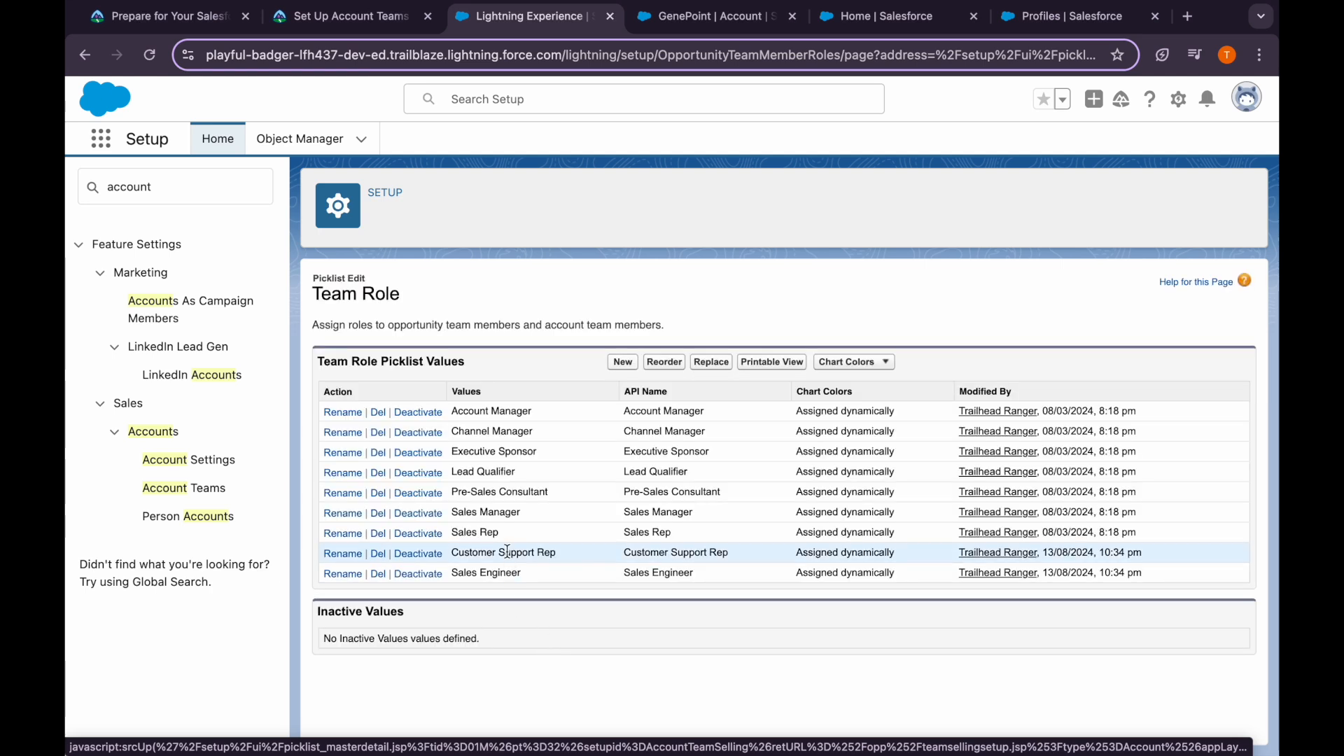
# Read Trailhead's steps on creating a default team via Advanced User Details
pyautogui.click(364, 23)
pyautogui.scroll(-2, 415, 525)
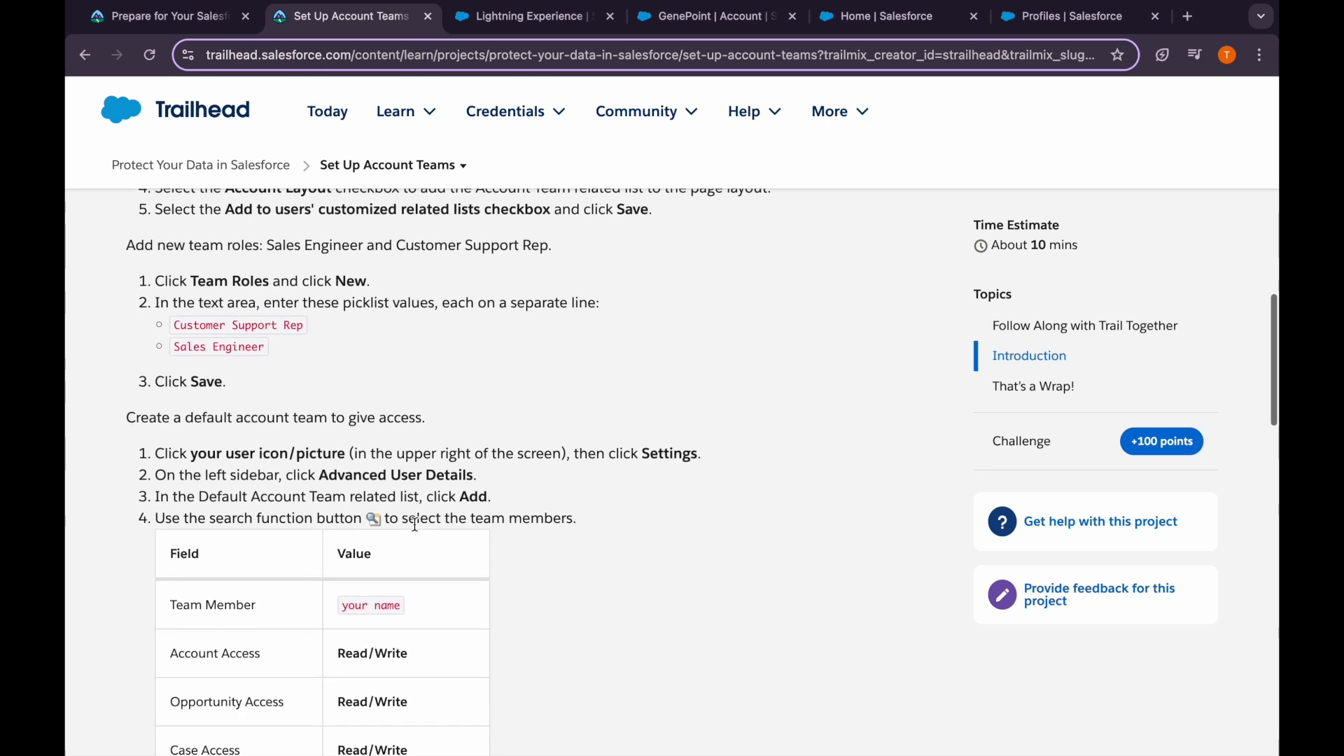
pyautogui.scroll(-2, 306, 370)
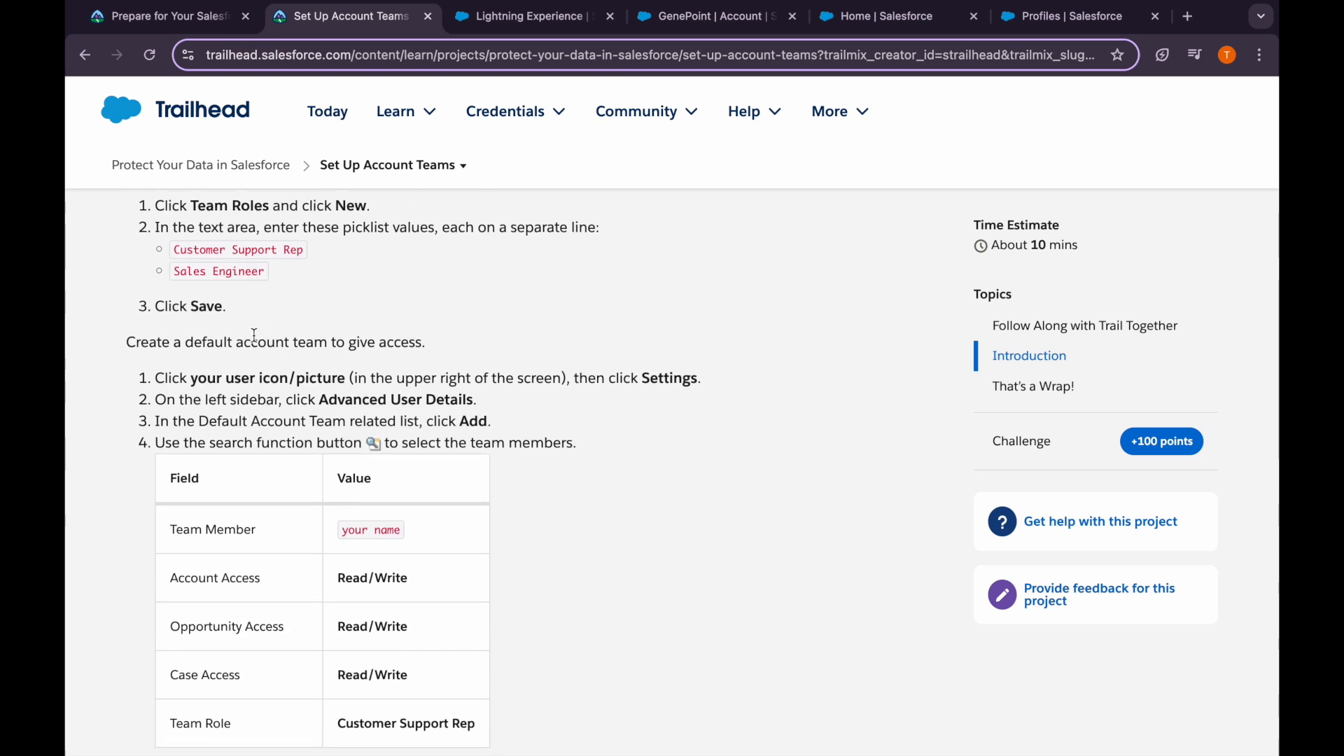
pyautogui.moveTo(263, 343); pyautogui.dragTo(426, 350)
pyautogui.click(418, 389)
pyautogui.moveTo(330, 402); pyautogui.dragTo(494, 400)
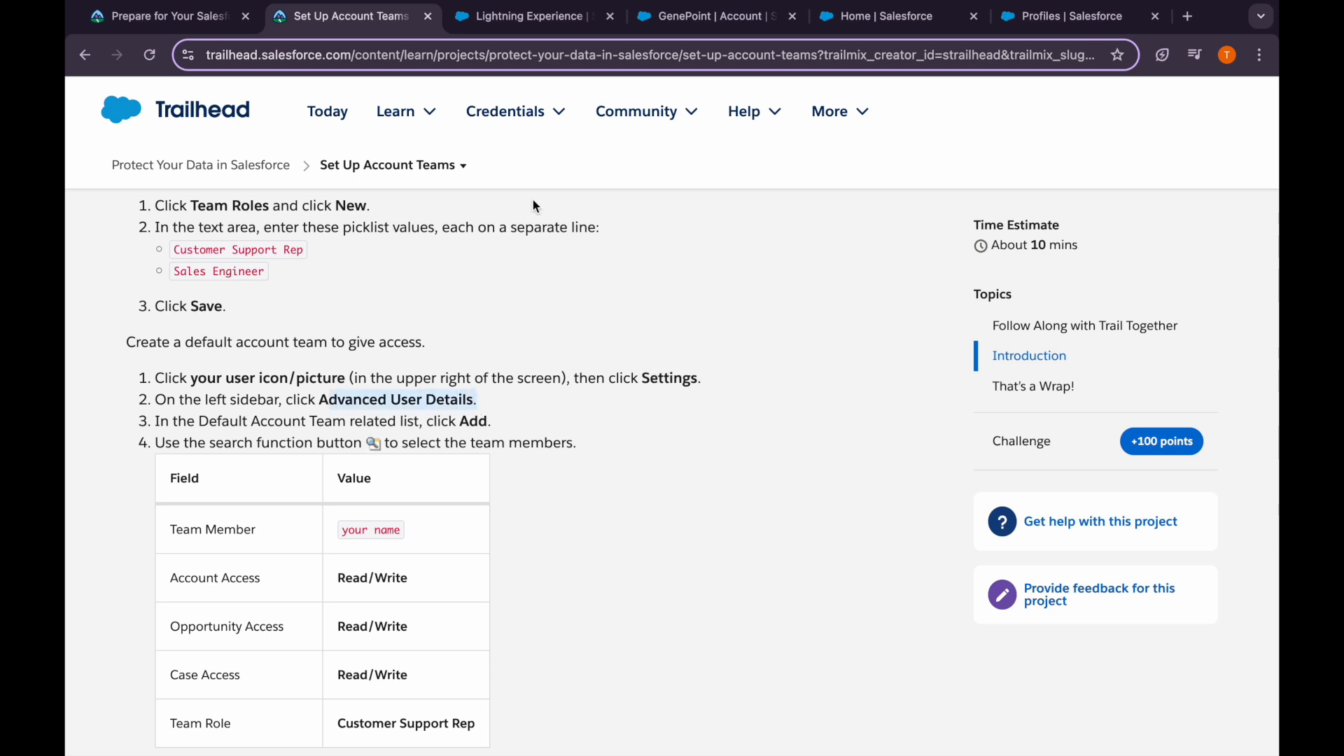
# Open personal Settings from the Salesforce user avatar menu
pyautogui.click(503, 21)
pyautogui.click(1246, 100)
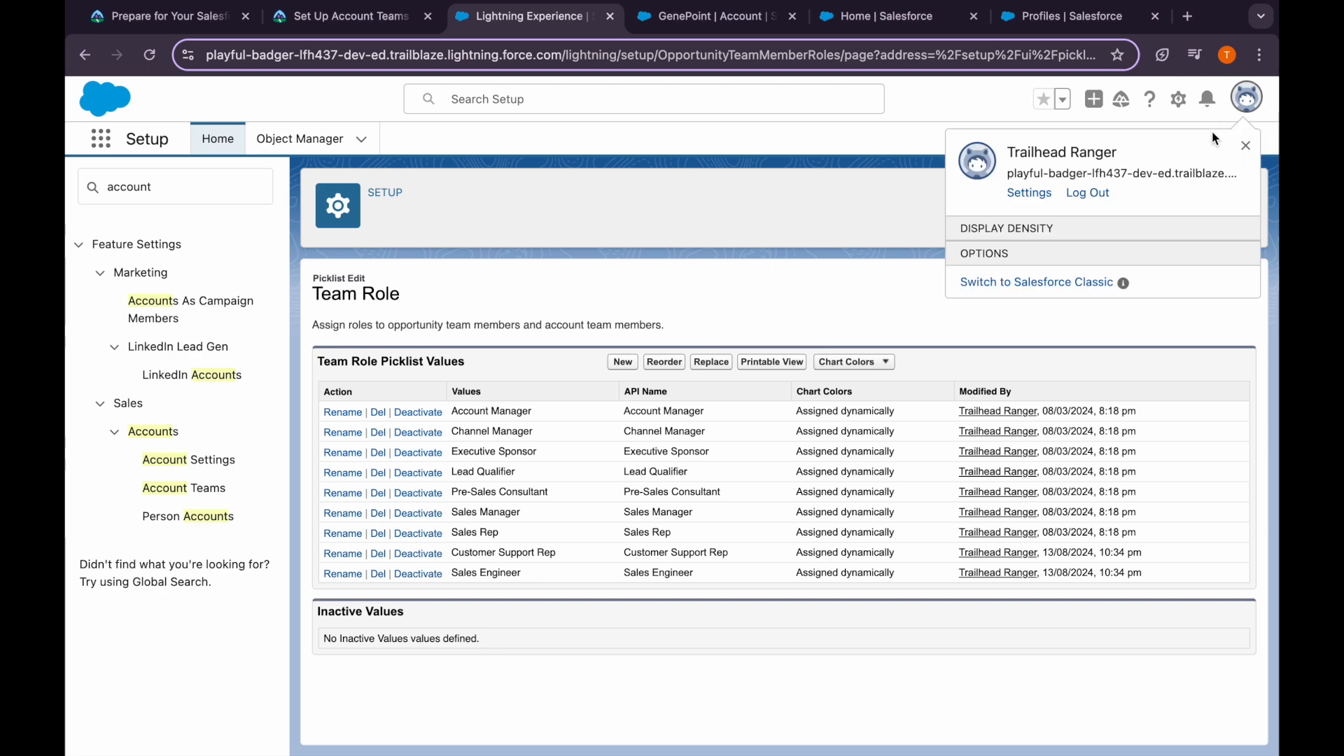
pyautogui.click(1029, 193)
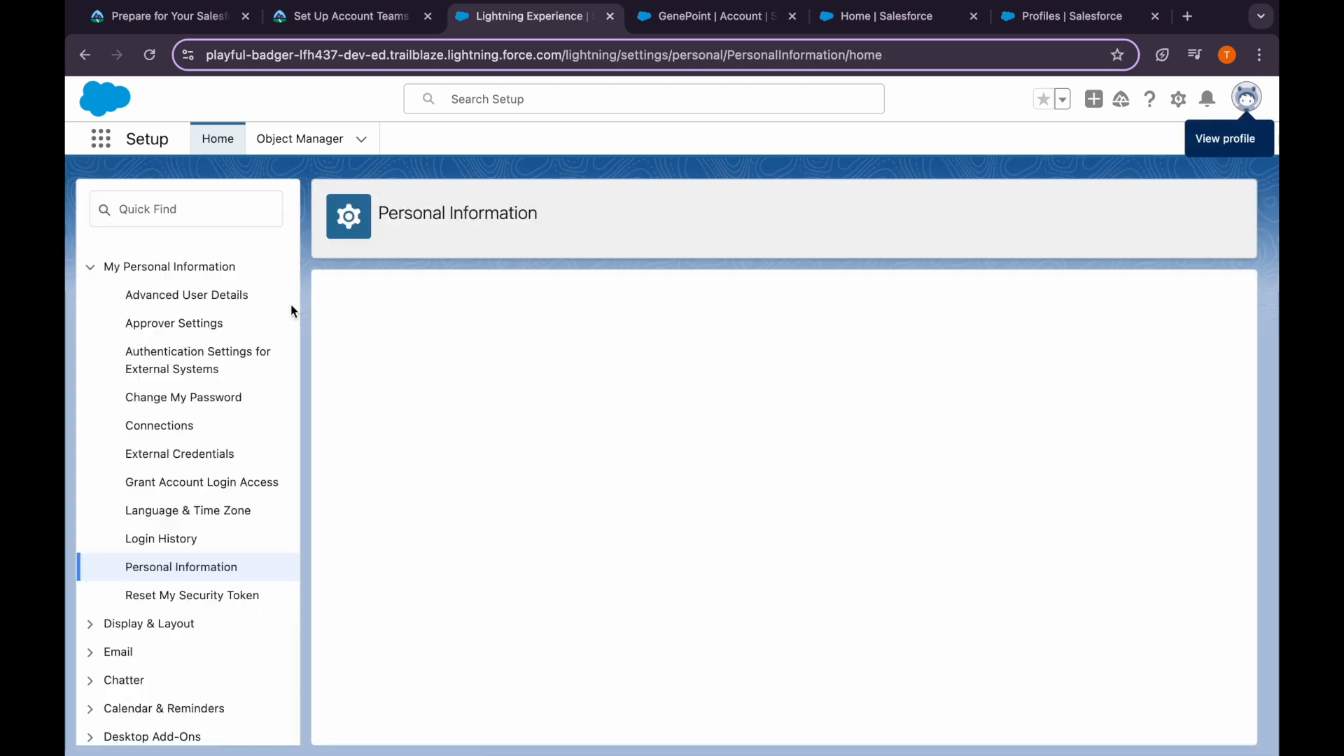
# Open Advanced User Details and review the Default Account Team instruction
pyautogui.click(183, 295)
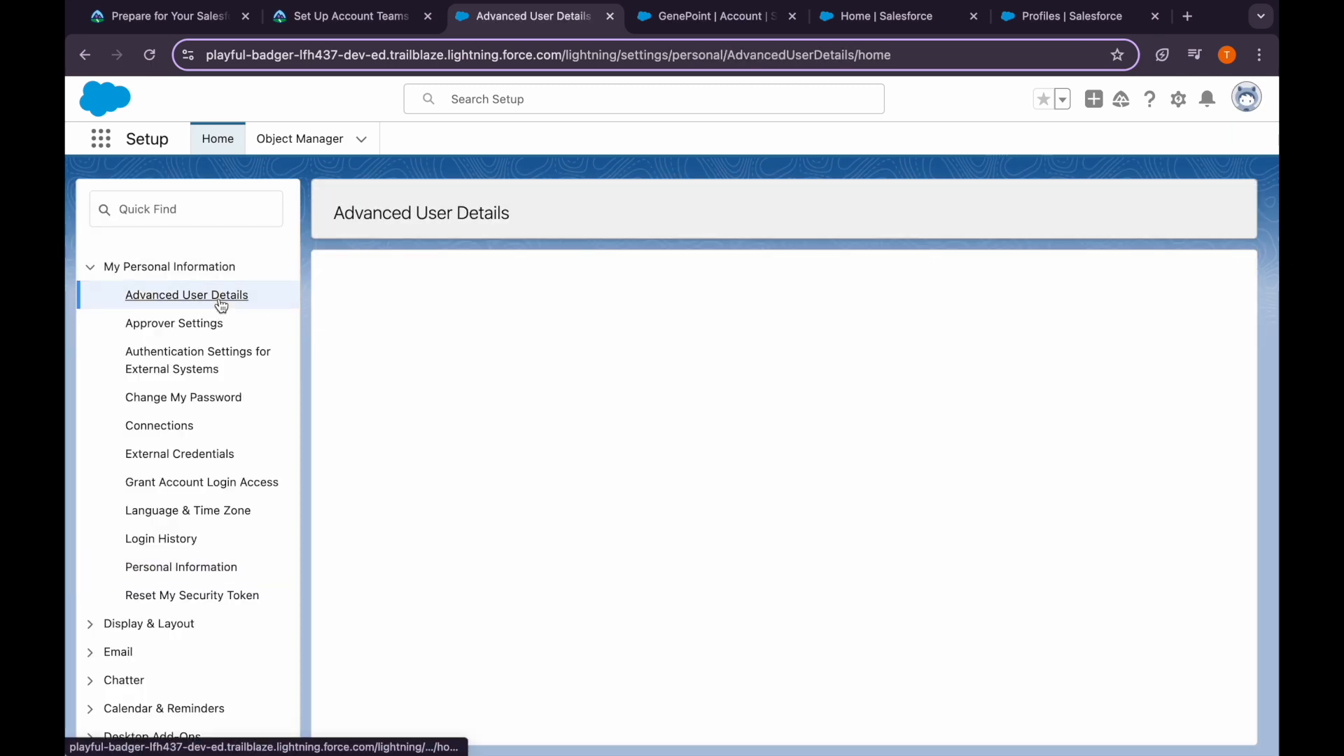
pyautogui.click(343, 16)
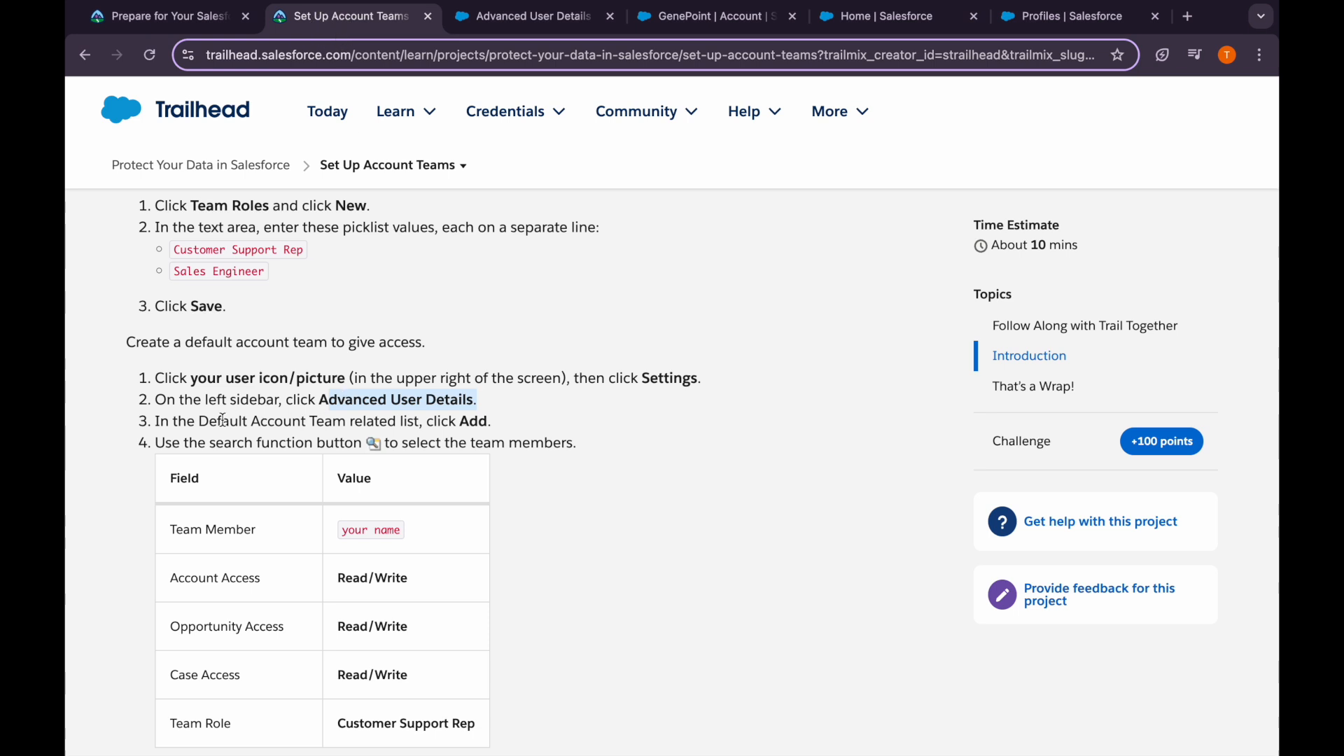
pyautogui.moveTo(211, 422); pyautogui.dragTo(530, 411)
pyautogui.click(531, 411)
pyautogui.click(499, 17)
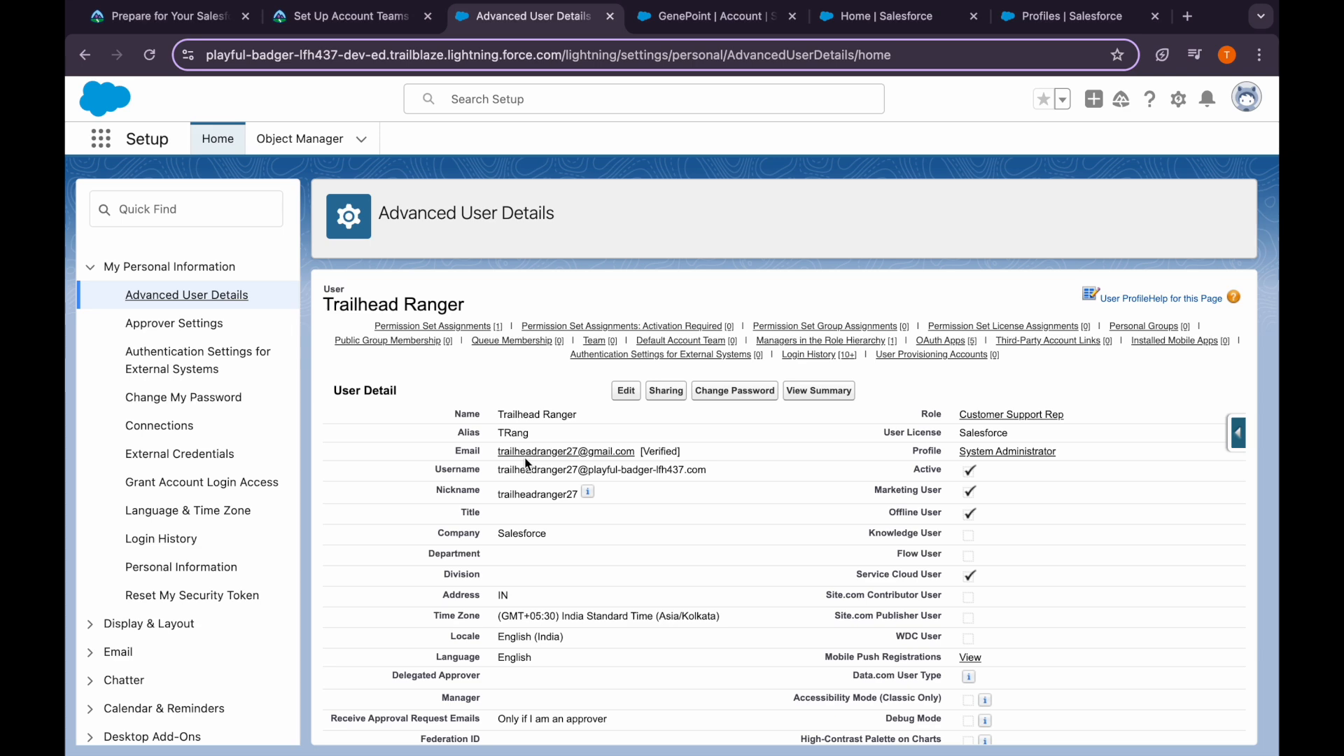
# Start adding members to the Default Account Team, checking the member values in Trailhead
pyautogui.moveTo(707, 345)
pyautogui.click(615, 371)
pyautogui.click(320, 21)
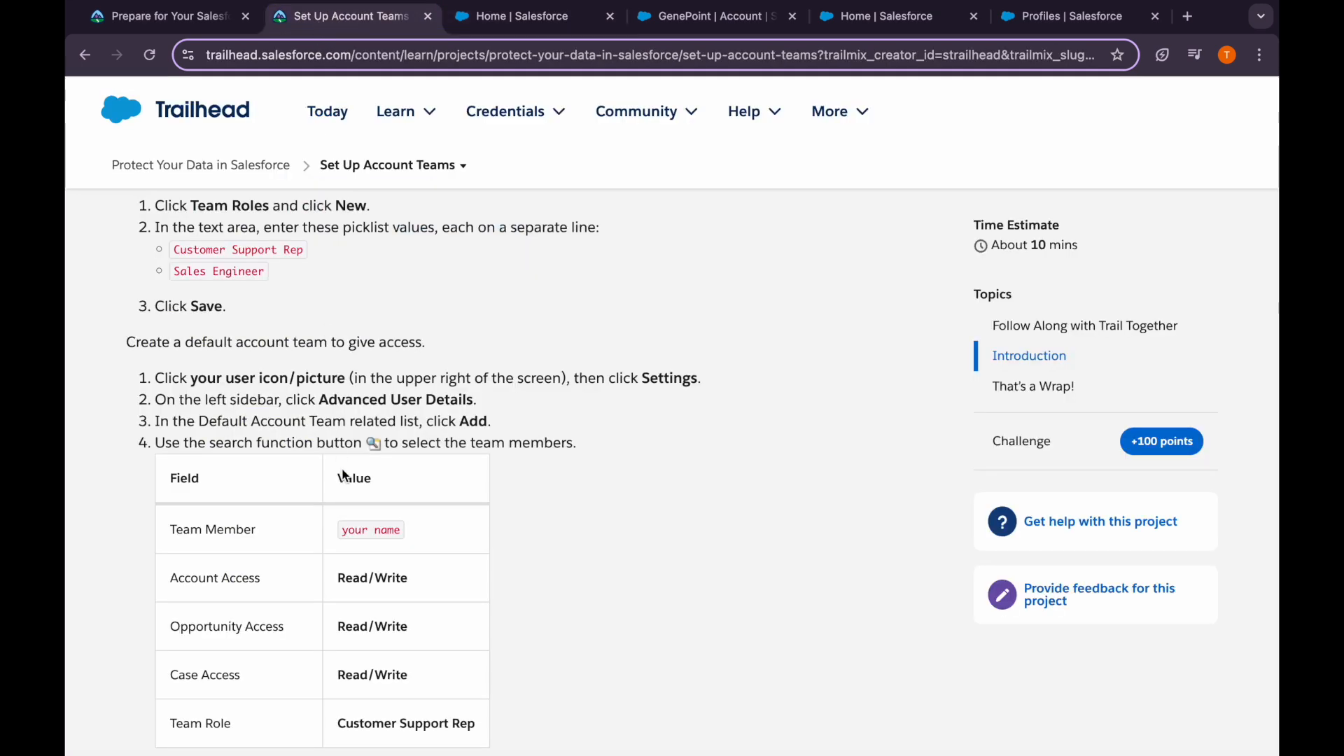
pyautogui.scroll(-1, 343, 475)
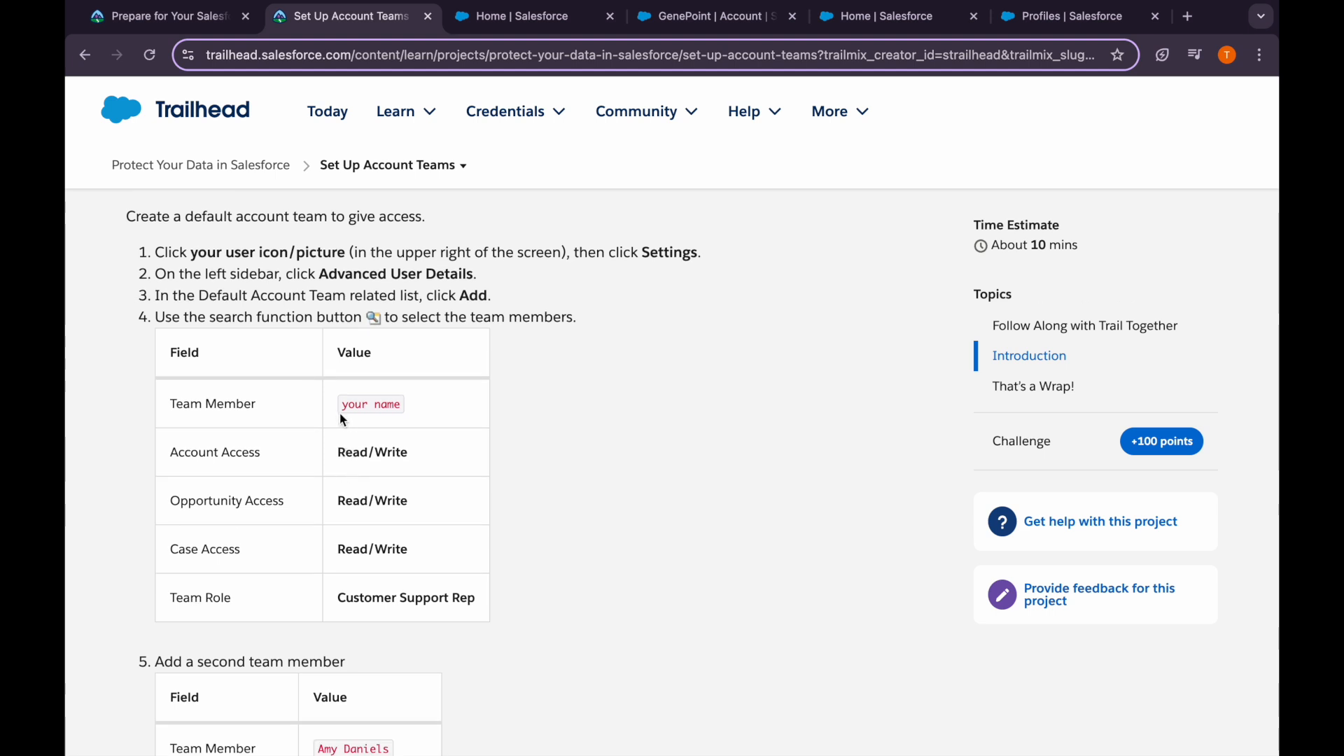
pyautogui.click(532, 16)
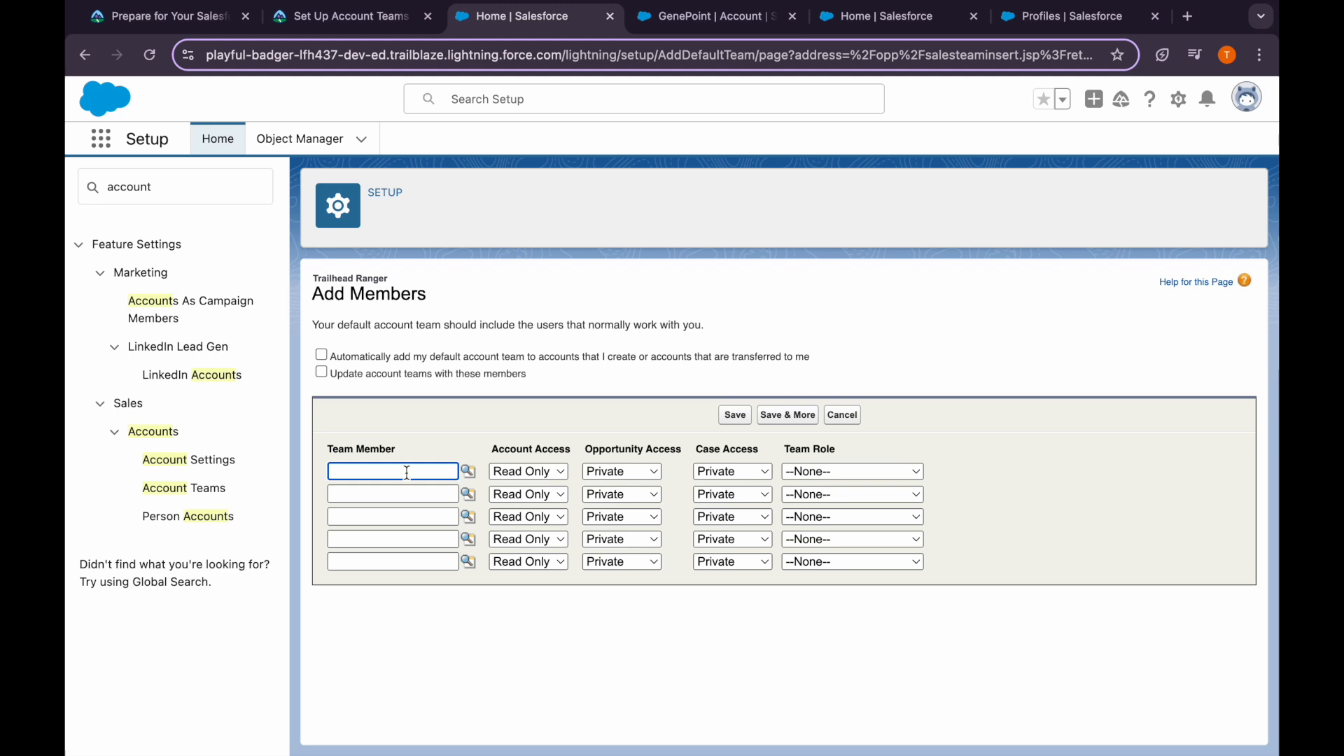
# Pick the current user as the first team member via the user lookup
pyautogui.click(467, 471)
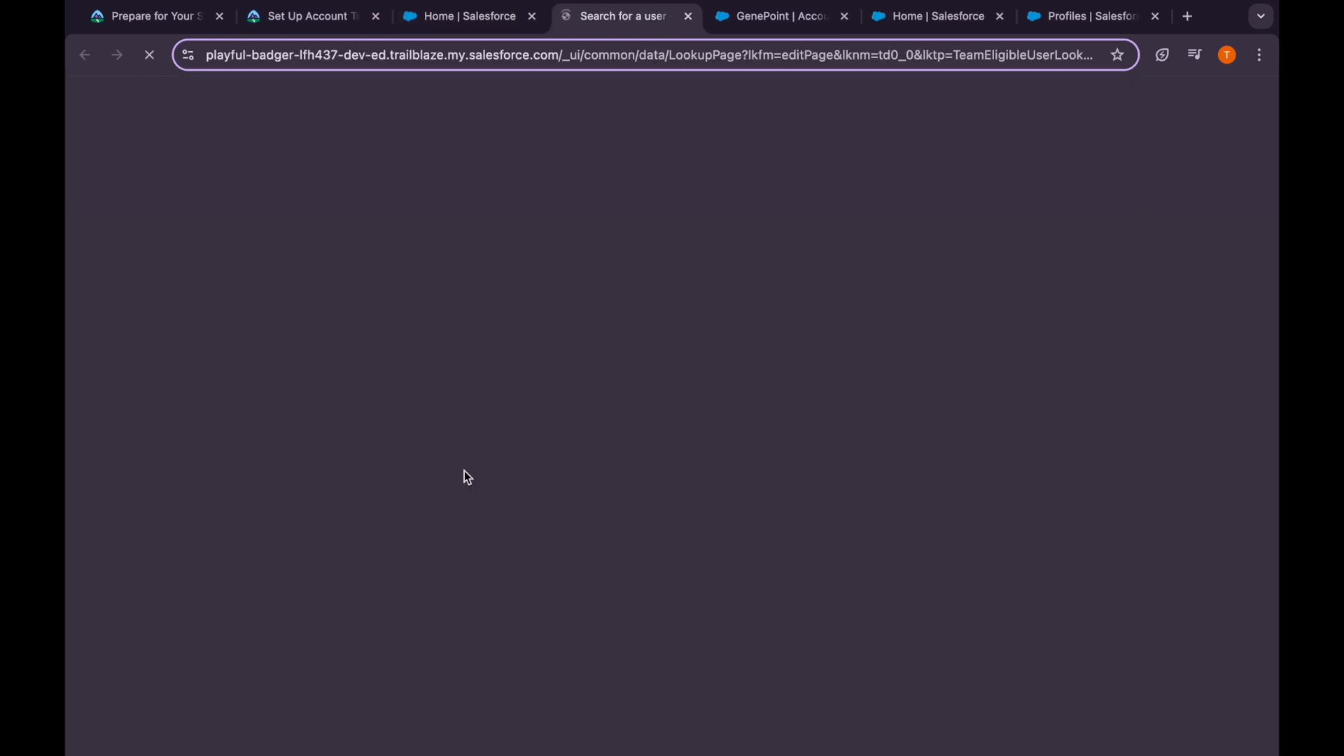
pyautogui.click(116, 295)
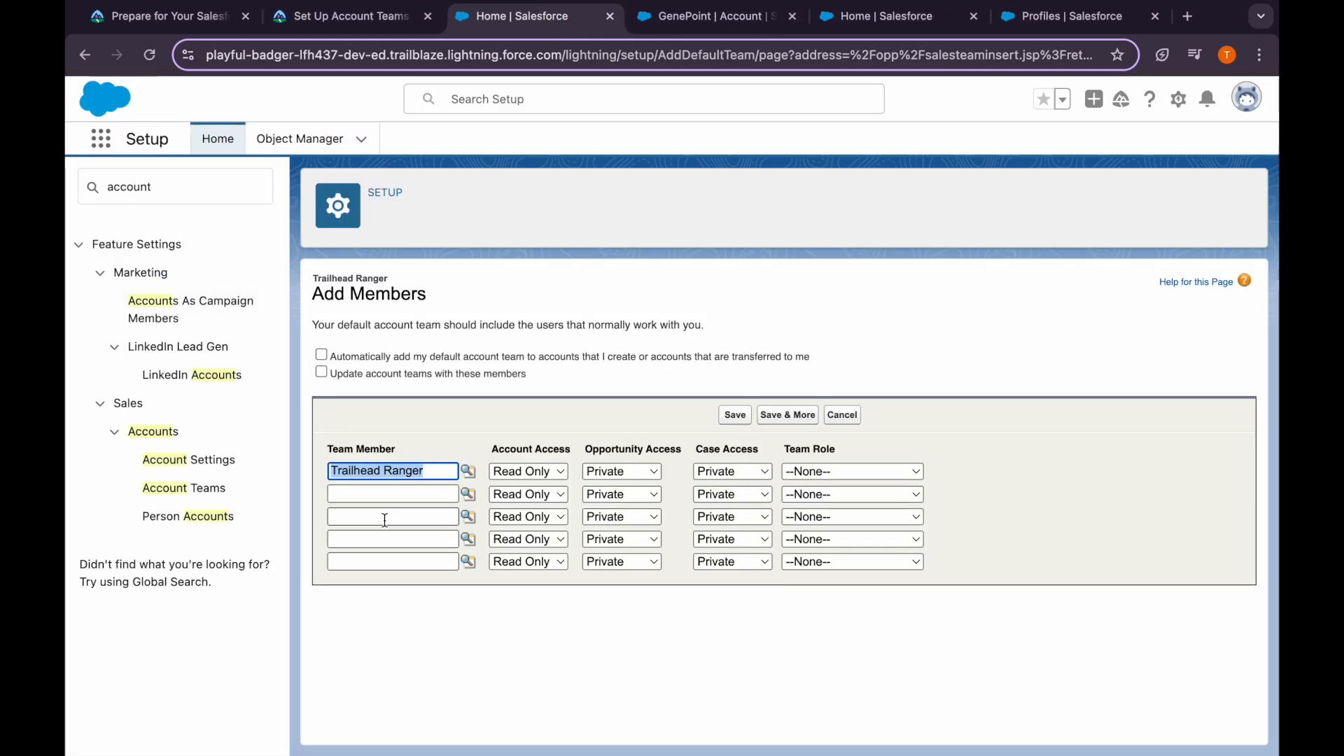
pyautogui.click(343, 17)
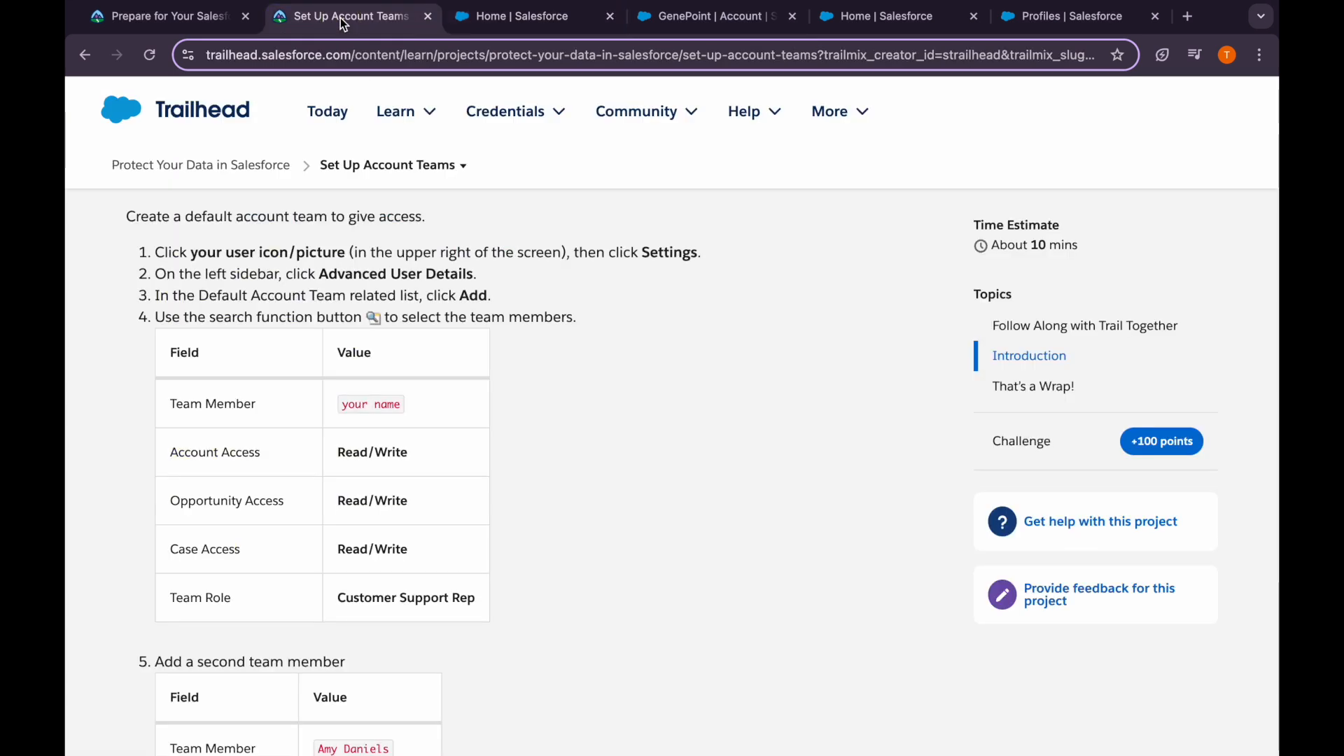
pyautogui.moveTo(332, 446); pyautogui.dragTo(437, 448)
pyautogui.click(437, 448)
pyautogui.scroll(-2, 423, 570)
pyautogui.click(519, 16)
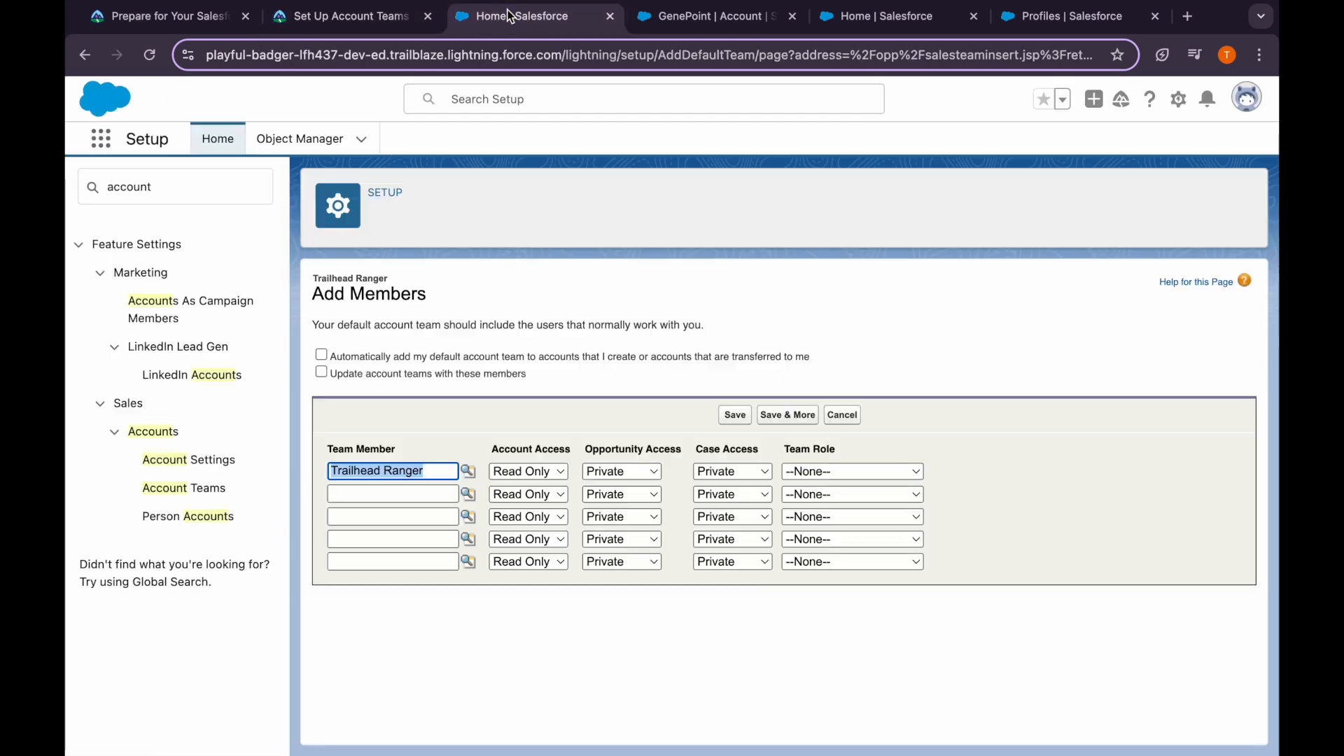
# Give the first member Read/Write account, opportunity and case access and Customer Support Rep role
pyautogui.click(544, 468)
pyautogui.click(540, 493)
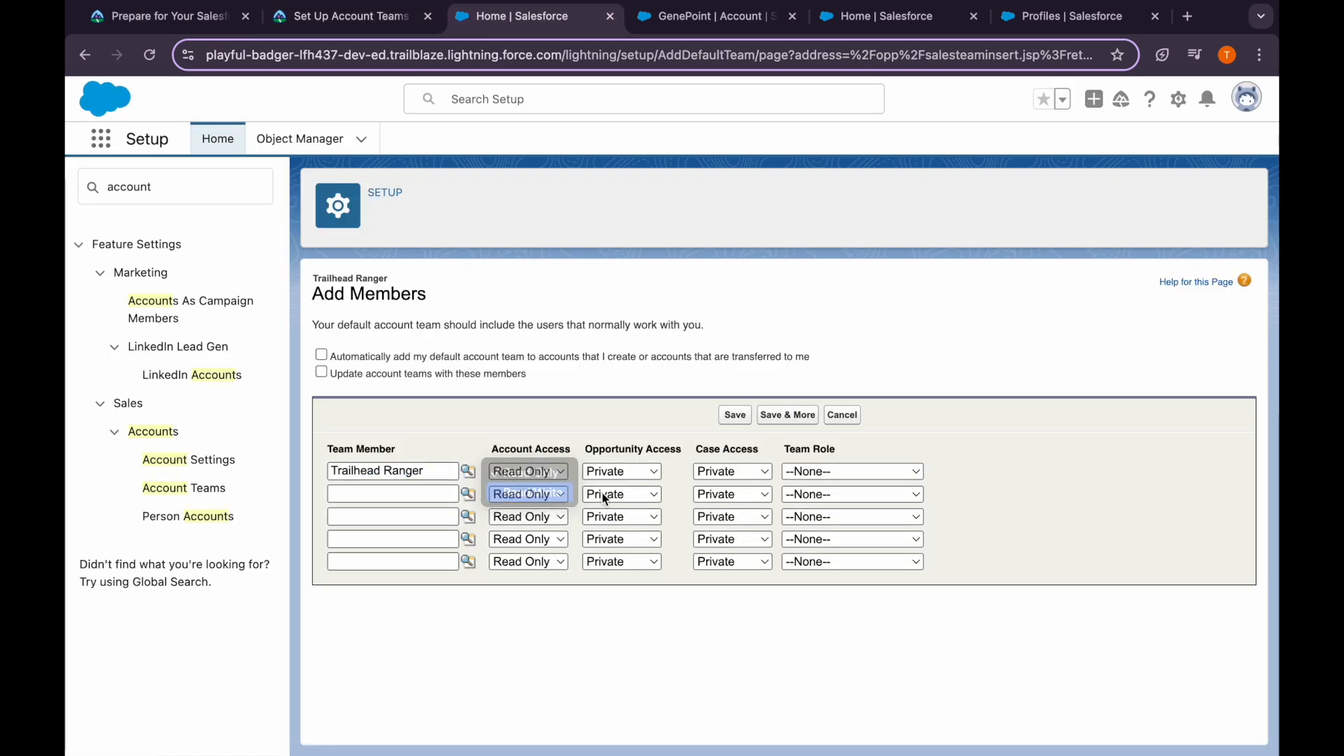
pyautogui.click(632, 472)
pyautogui.click(616, 512)
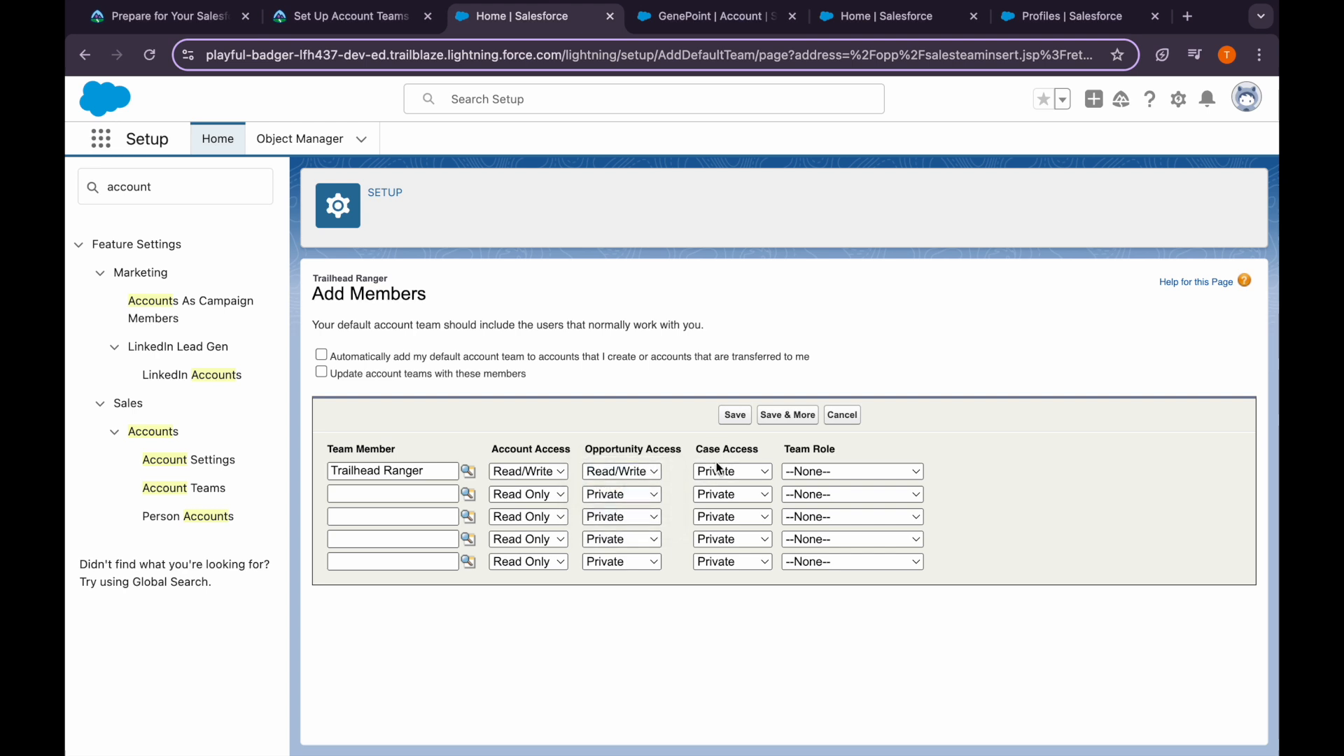
pyautogui.click(720, 471)
pyautogui.click(735, 511)
pyautogui.click(812, 472)
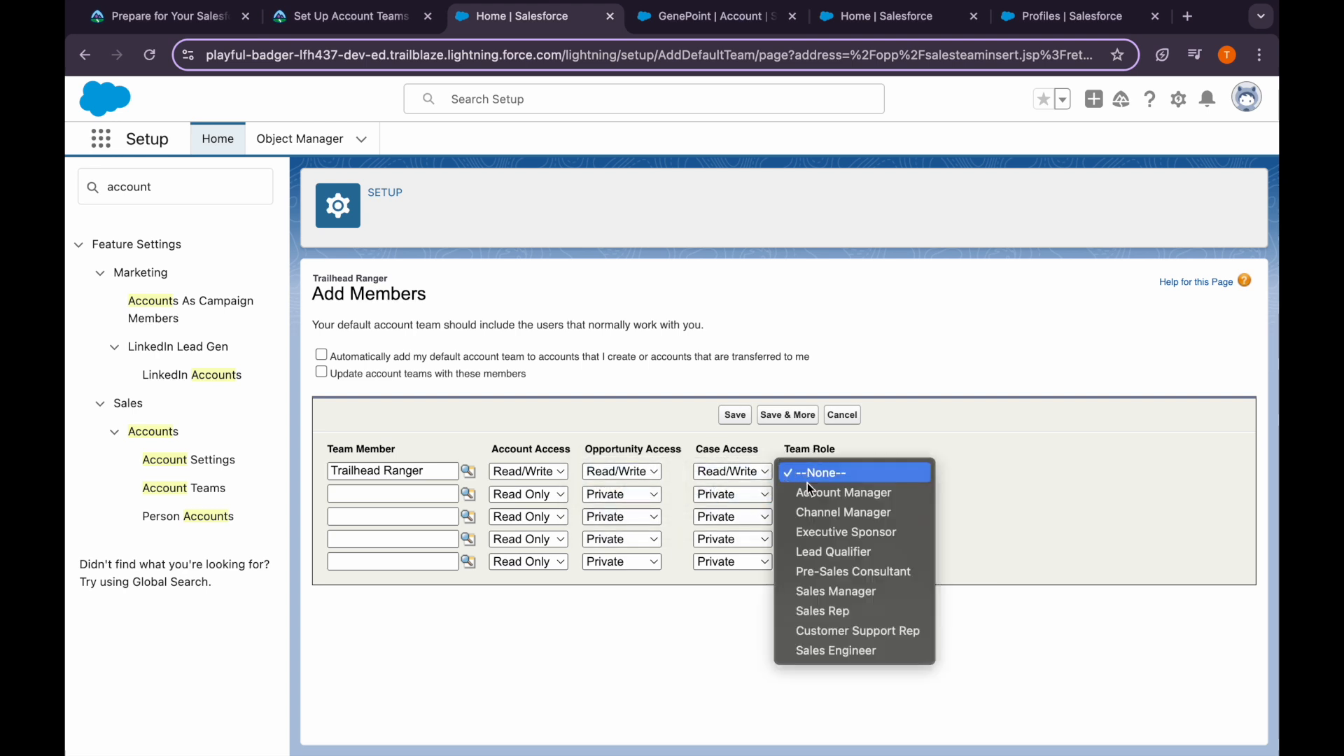
pyautogui.click(833, 630)
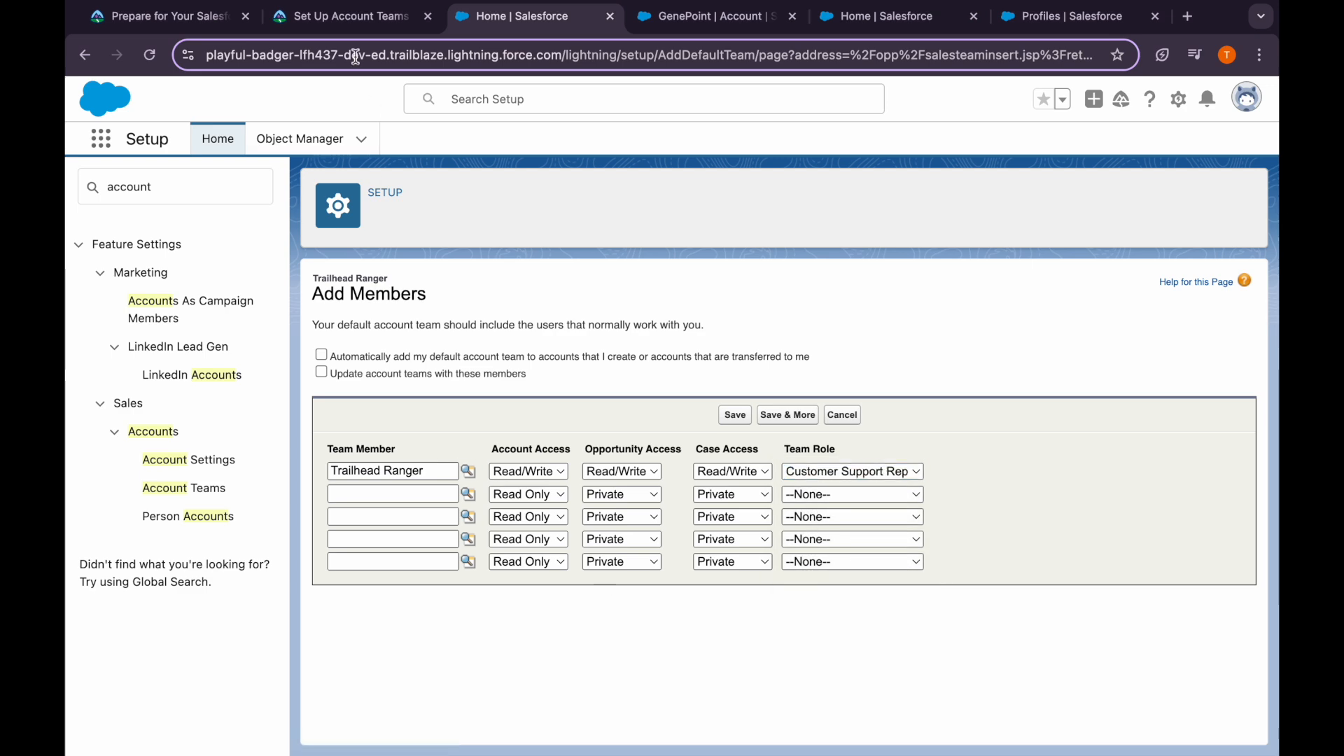
# Check the second member's values and open the second row's user lookup
pyautogui.click(347, 20)
pyautogui.scroll(-4, 448, 595)
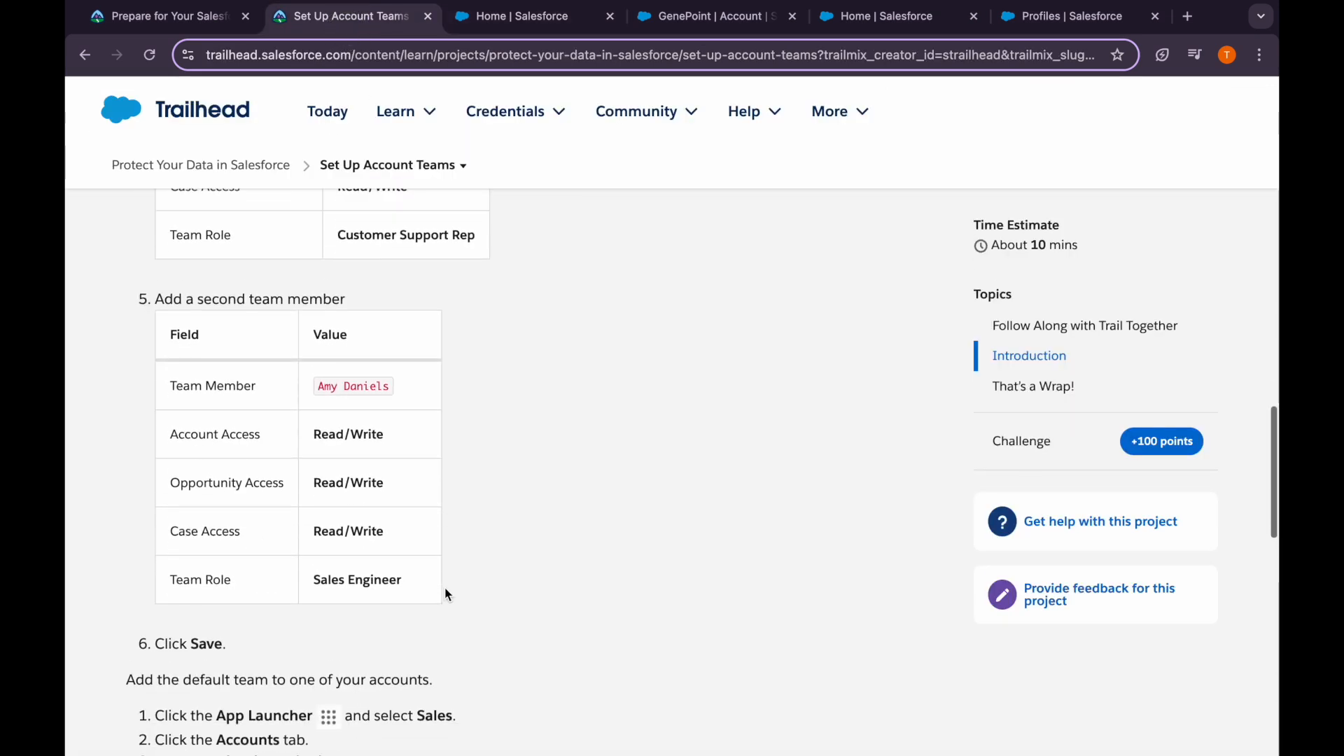
pyautogui.click(521, 16)
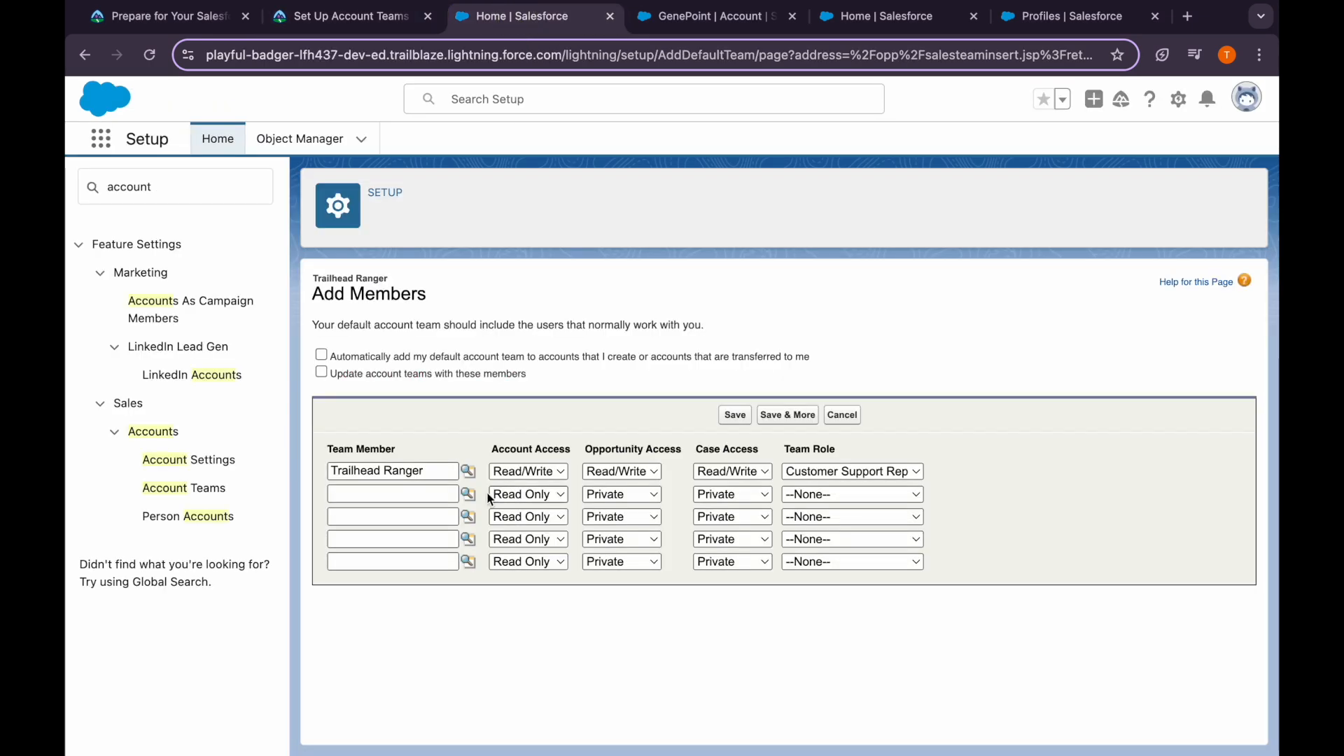
pyautogui.click(467, 490)
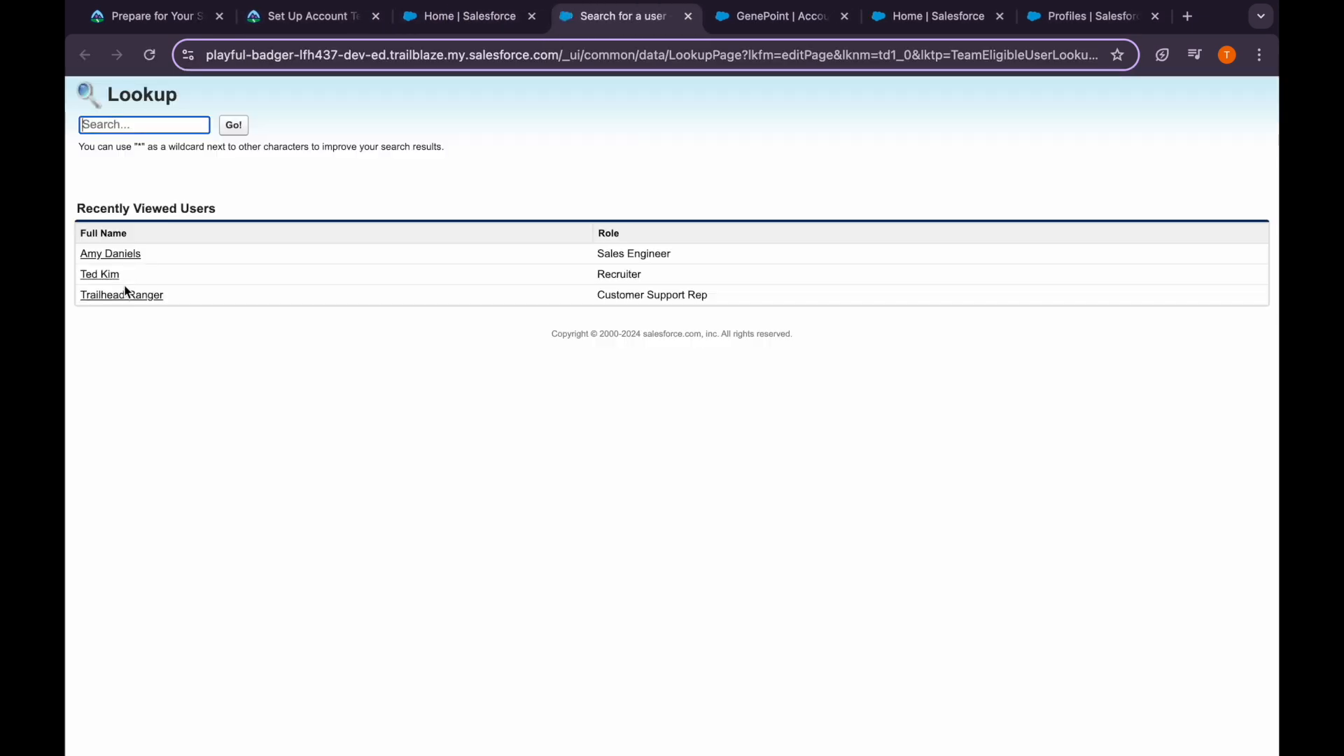
# Pick the second member from recent users with Read/Write account and opportunity access
pyautogui.click(111, 253)
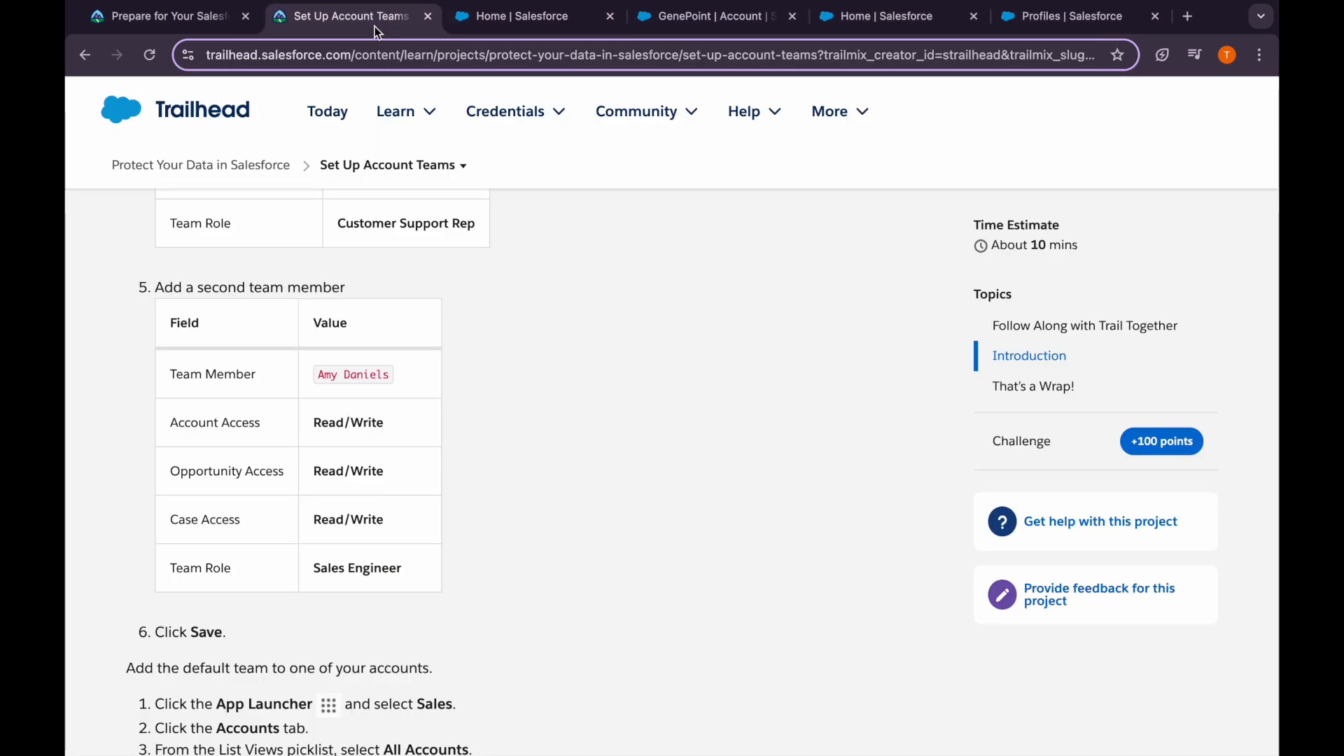
pyautogui.click(415, 27)
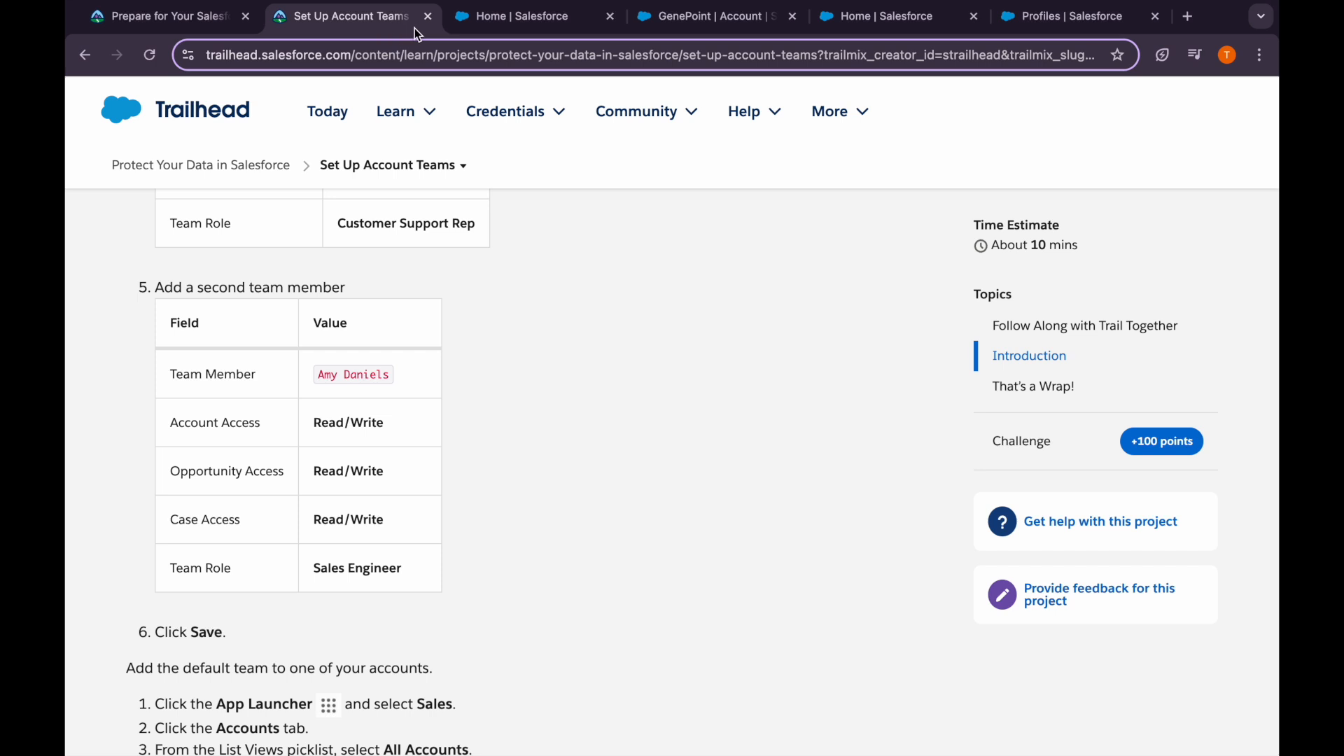
pyautogui.click(487, 21)
pyautogui.click(539, 500)
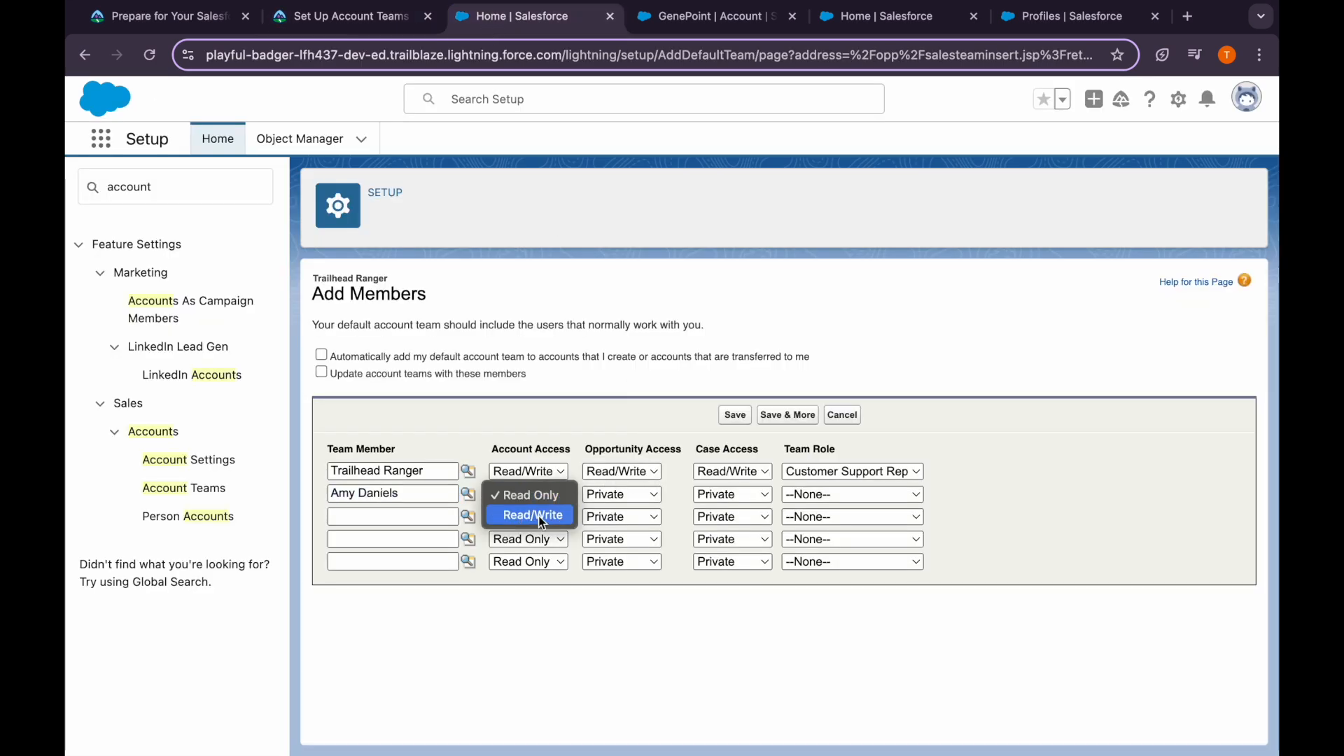
pyautogui.click(539, 516)
pyautogui.click(622, 494)
pyautogui.click(627, 536)
# Set the second member's case access to Read/Write and team role to Sales Engineer
pyautogui.click(730, 478)
pyautogui.click(730, 495)
pyautogui.click(730, 495)
pyautogui.click(724, 522)
pyautogui.click(724, 496)
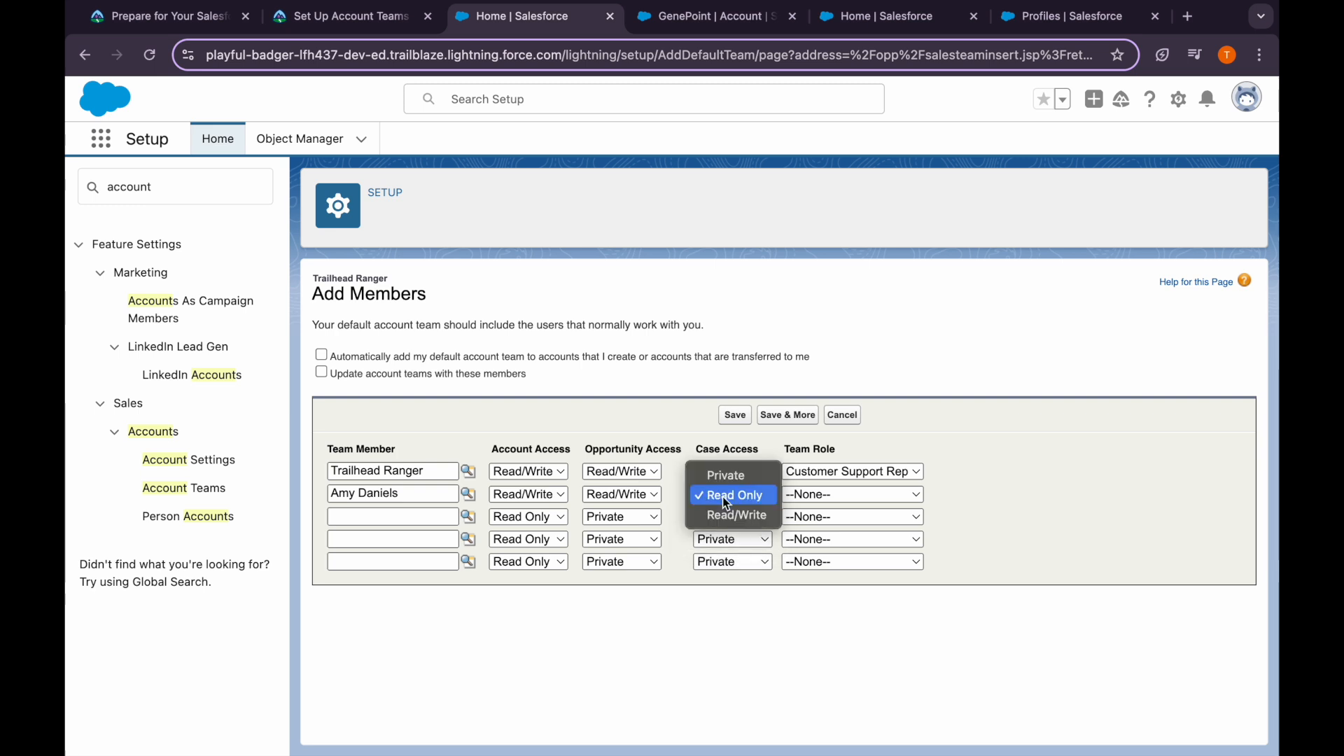
pyautogui.click(729, 518)
pyautogui.click(852, 494)
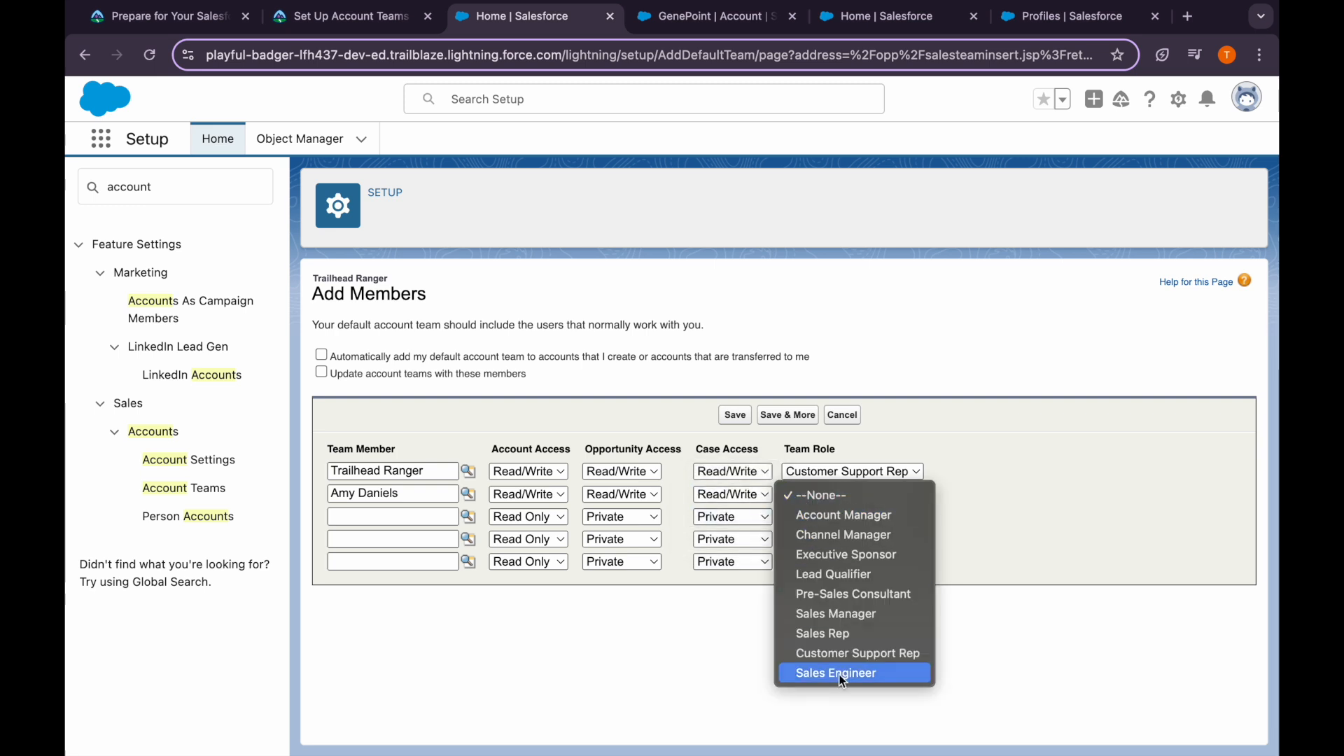
pyautogui.click(644, 619)
# Check the remaining Trailhead instructions and save the default account team
pyautogui.click(344, 27)
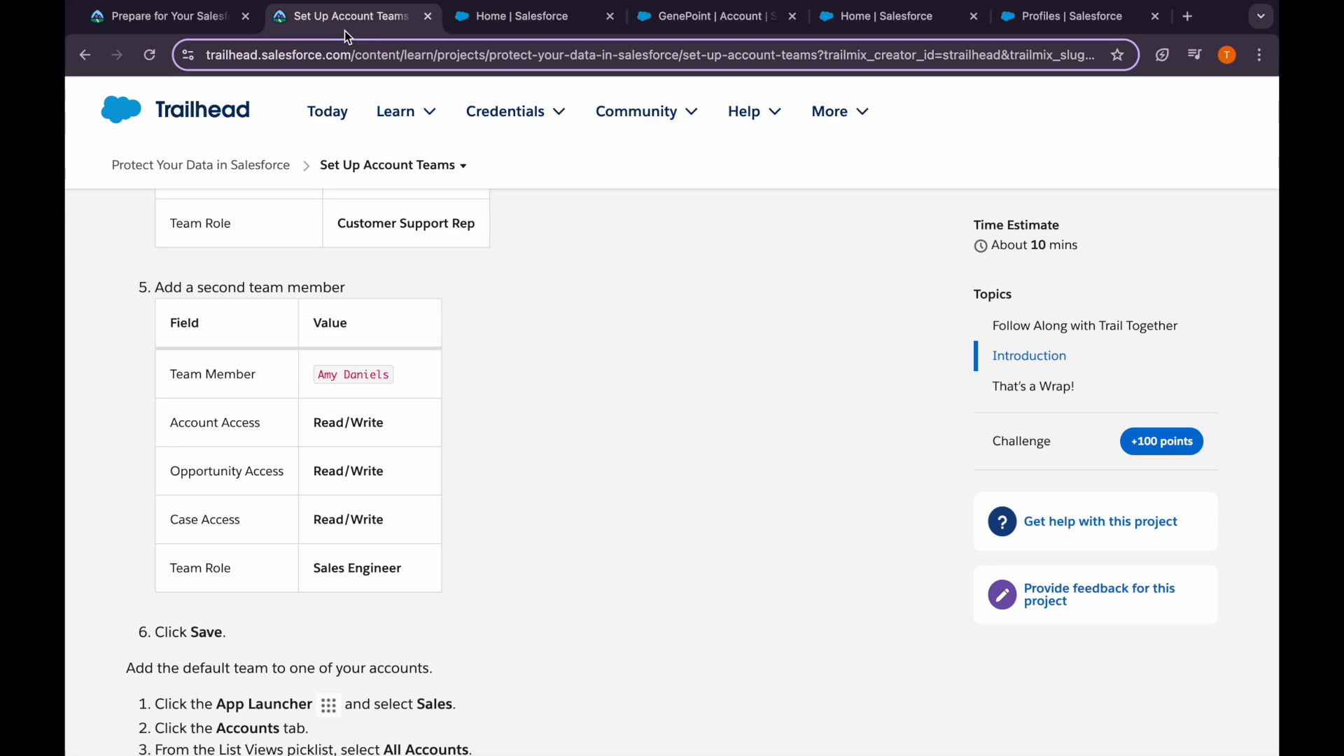
pyautogui.scroll(-3, 390, 487)
pyautogui.scroll(-2, 390, 493)
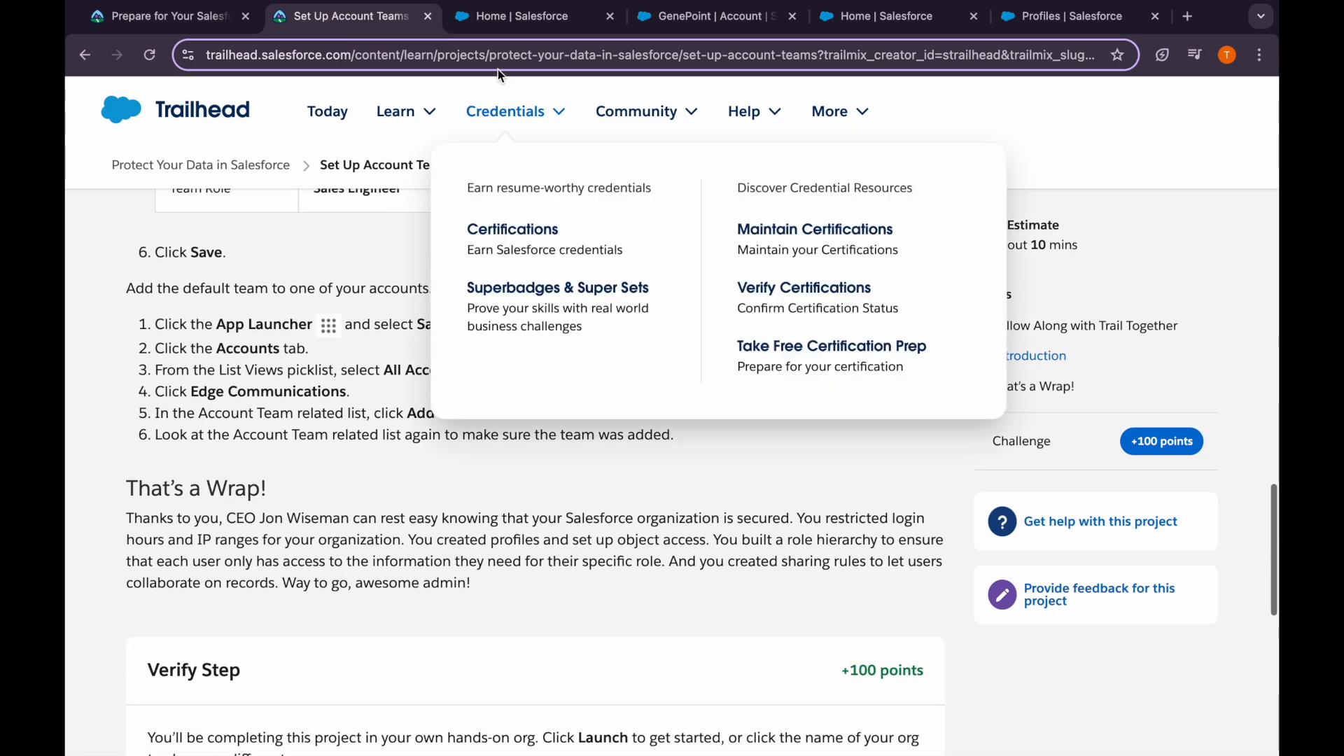
pyautogui.click(521, 15)
pyautogui.click(735, 415)
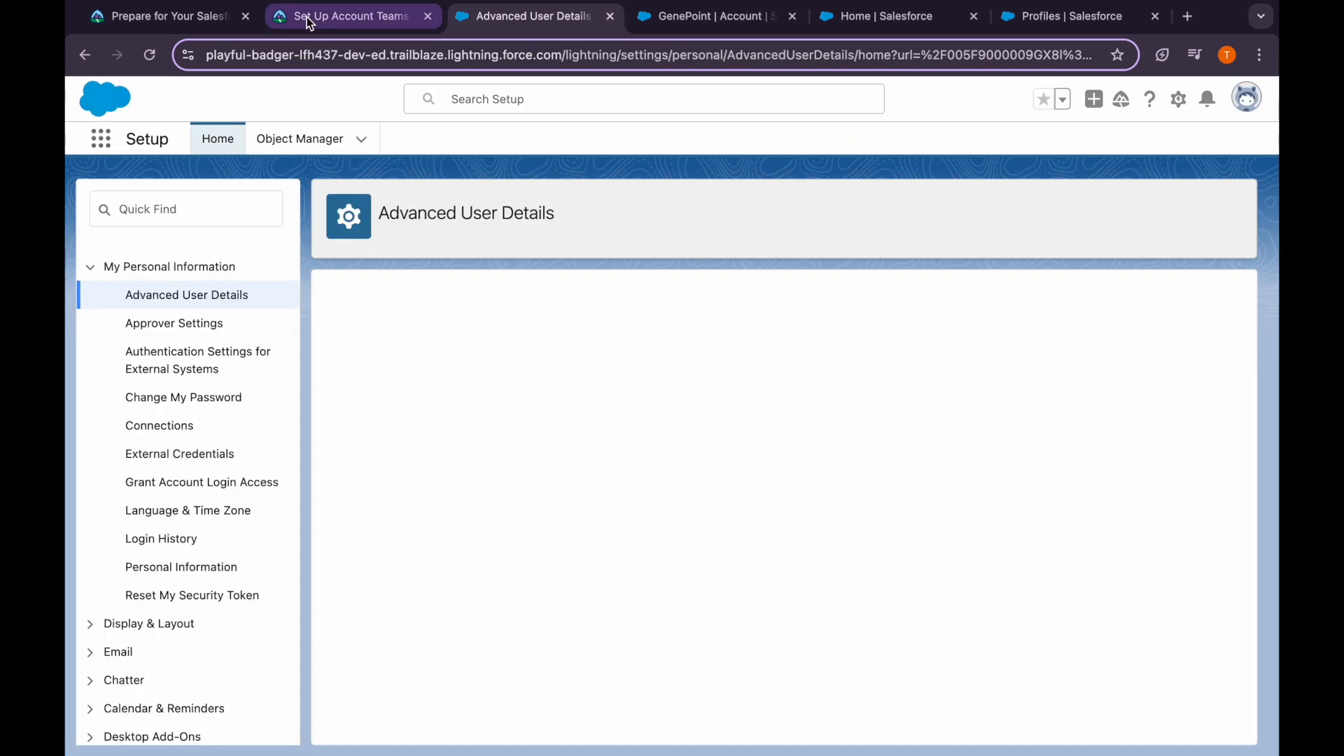
# Reread the add-default-team instruction, then search the App Launcher for 'sales'
pyautogui.click(302, 20)
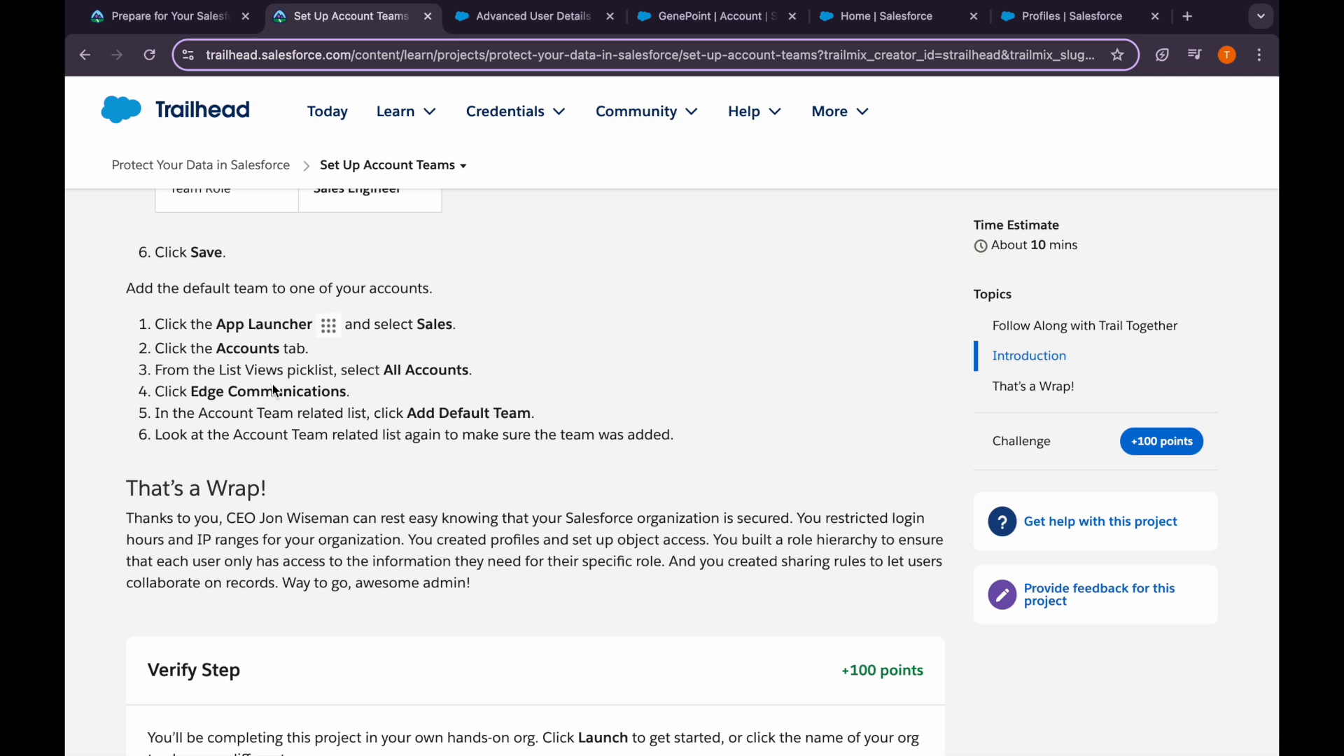
pyautogui.moveTo(310, 418); pyautogui.dragTo(392, 411)
pyautogui.click(417, 411)
pyautogui.click(540, 21)
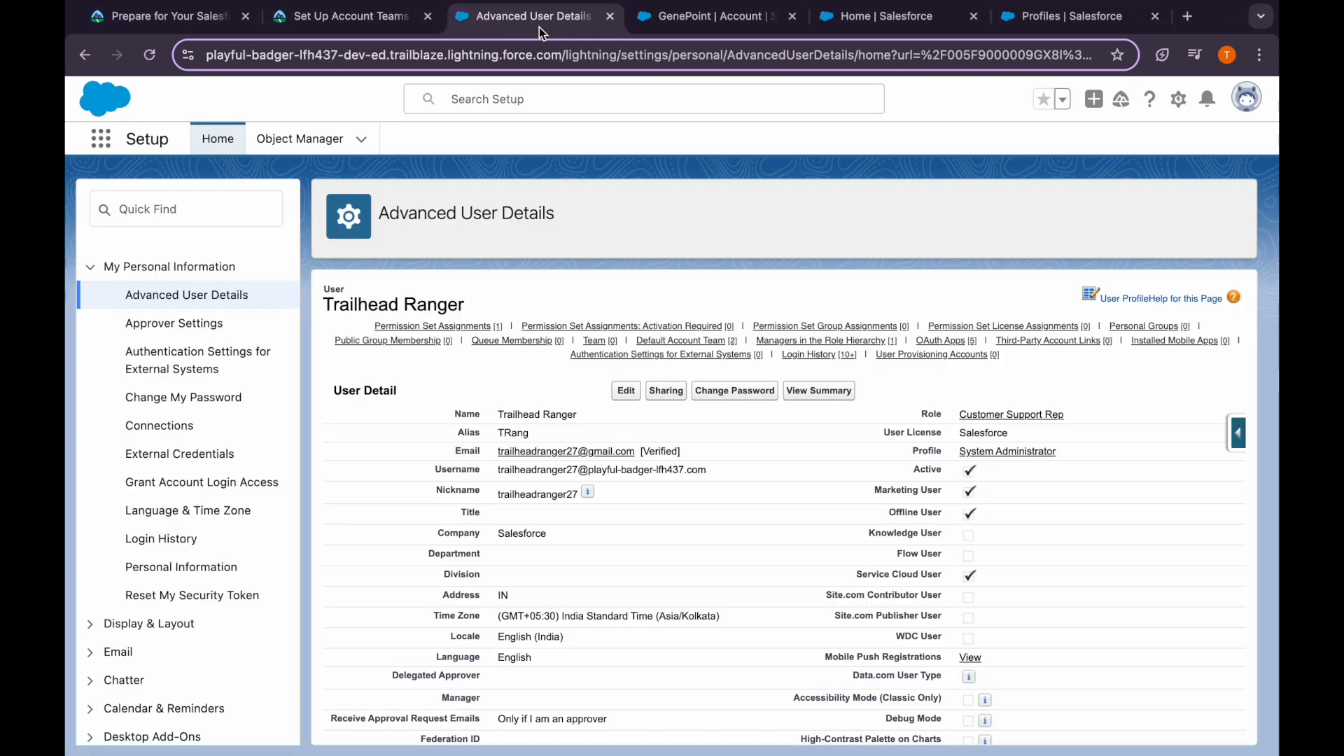
pyautogui.click(98, 135)
pyautogui.write('sale')
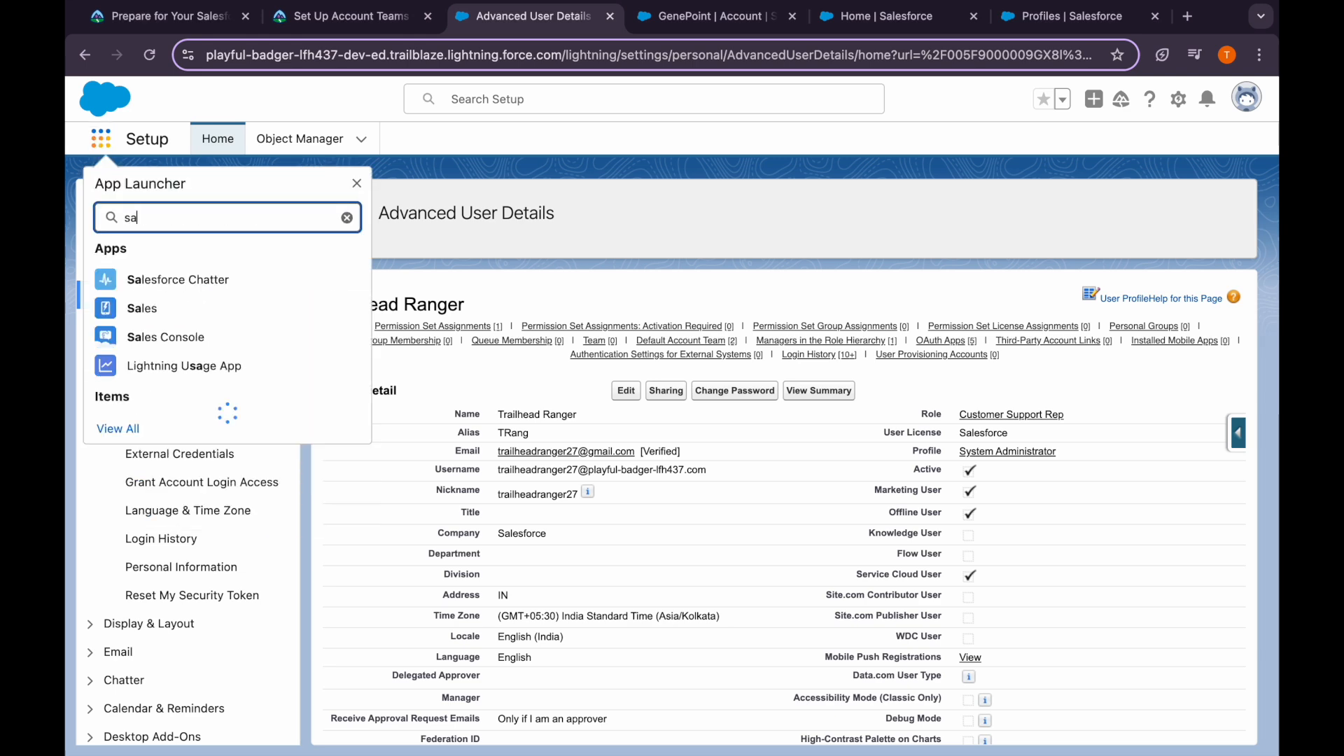
pyautogui.write('s')
# In the Sales app, open the Alsarraf Enterprises account and scroll to its empty Account Team list
pyautogui.click(140, 308)
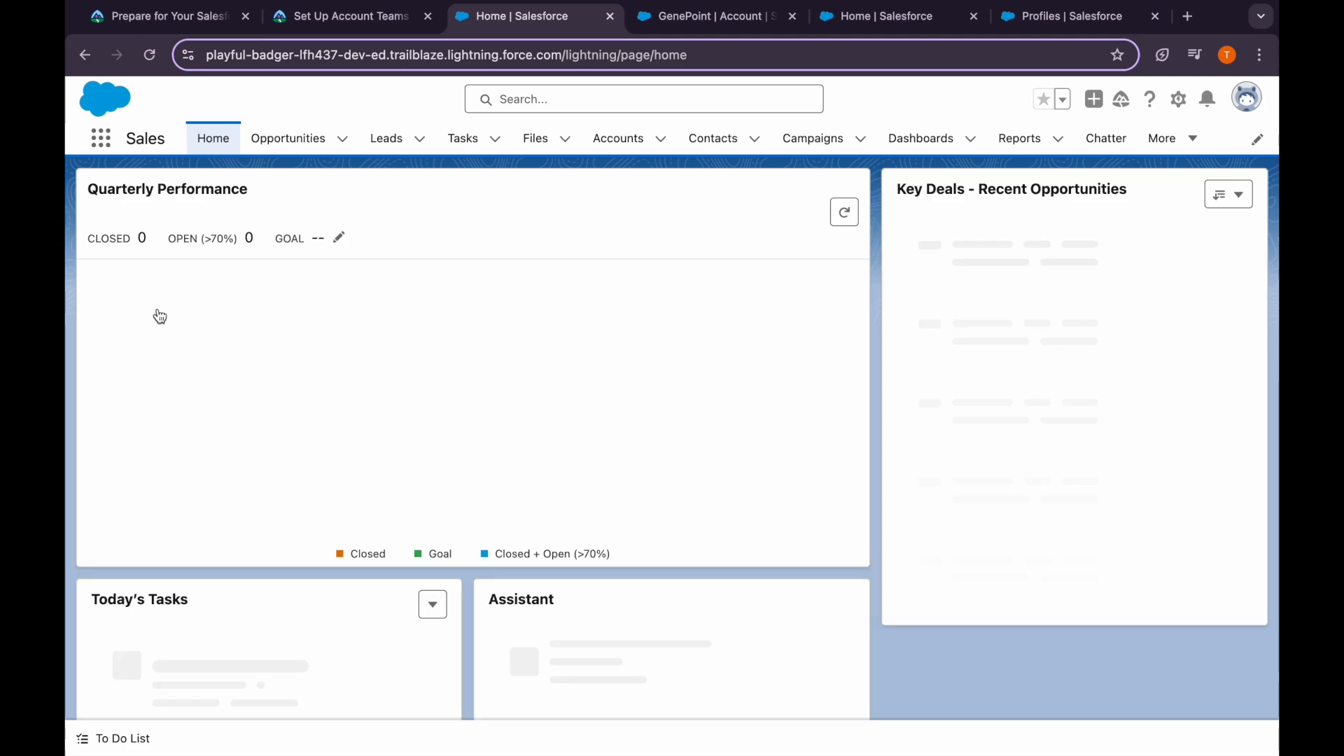
pyautogui.click(101, 137)
pyautogui.write('acc')
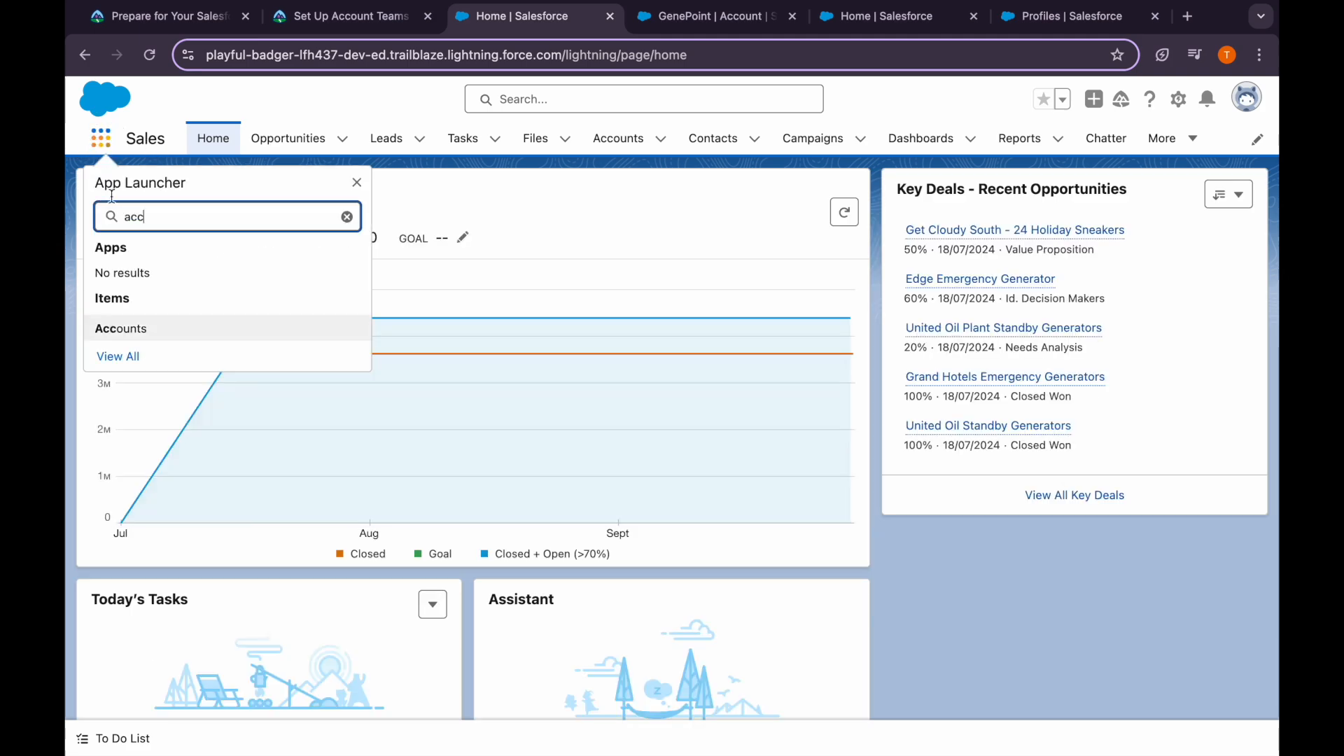
pyautogui.click(130, 331)
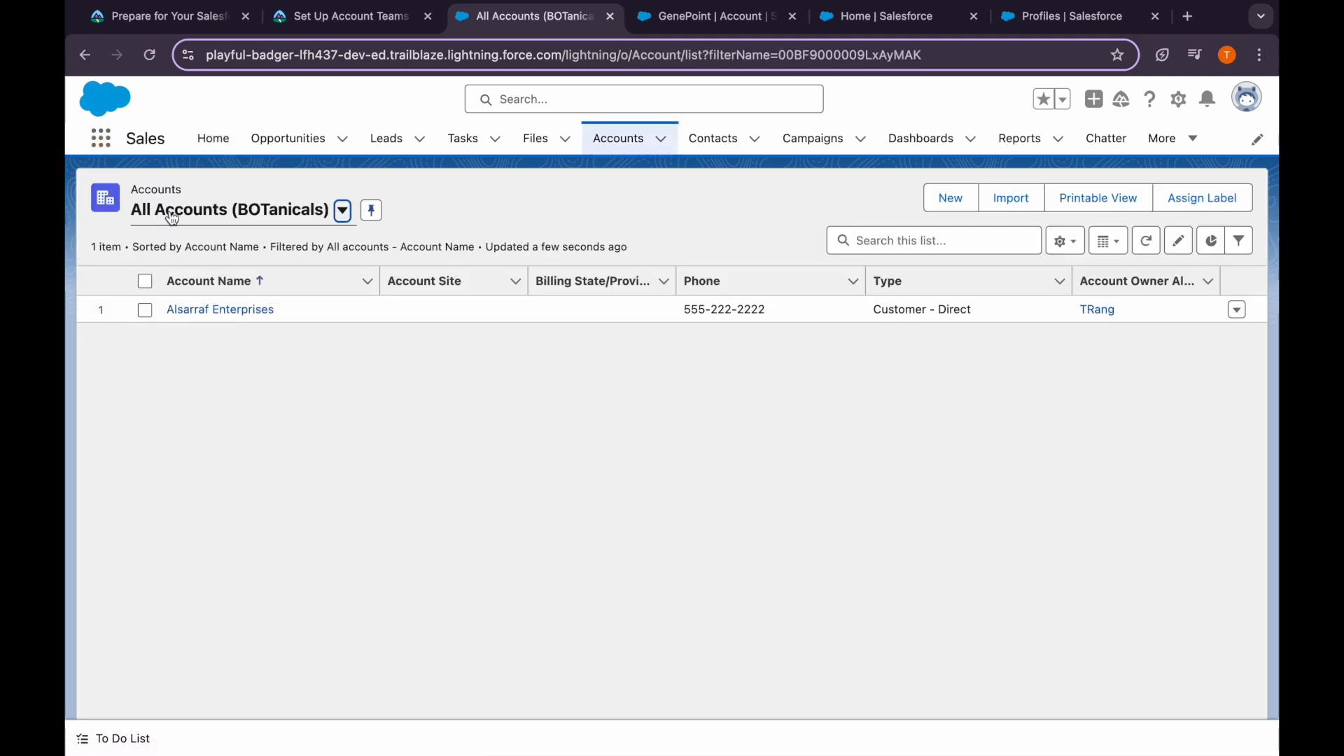
pyautogui.click(207, 313)
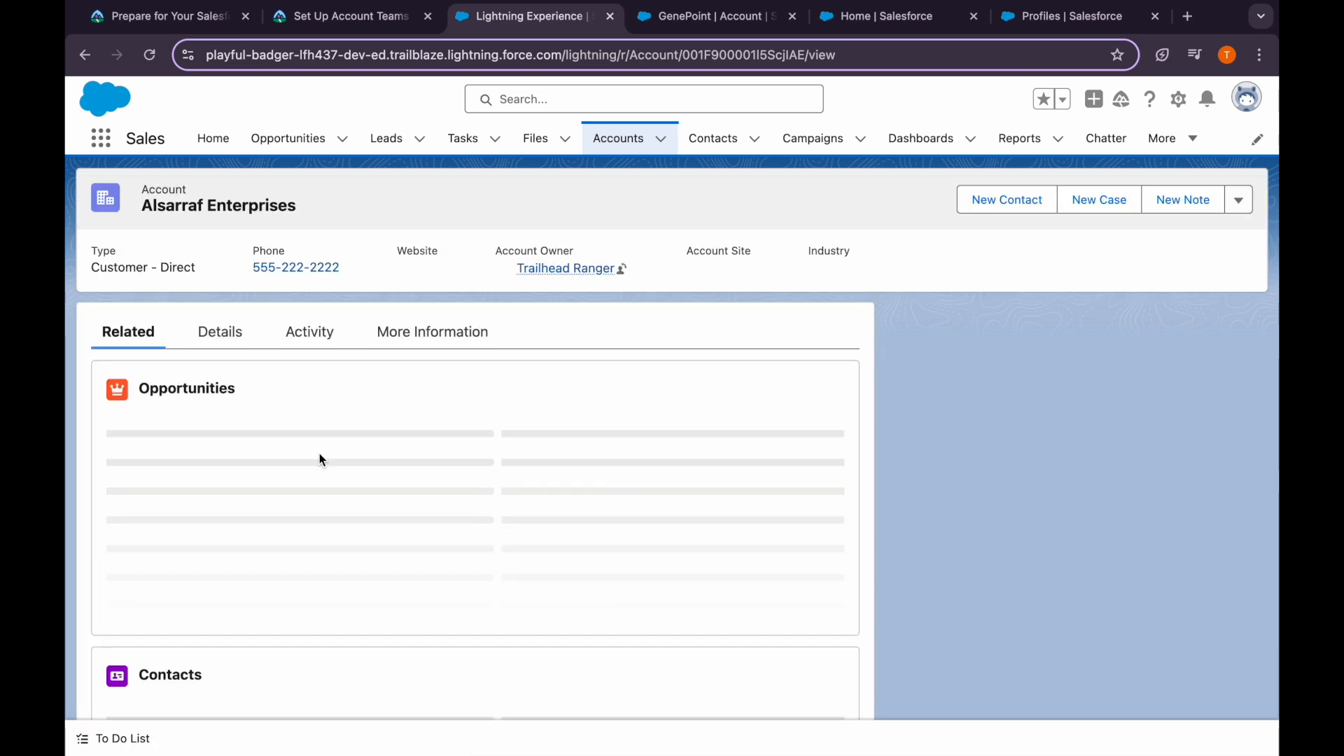
pyautogui.scroll(-10, 335, 573)
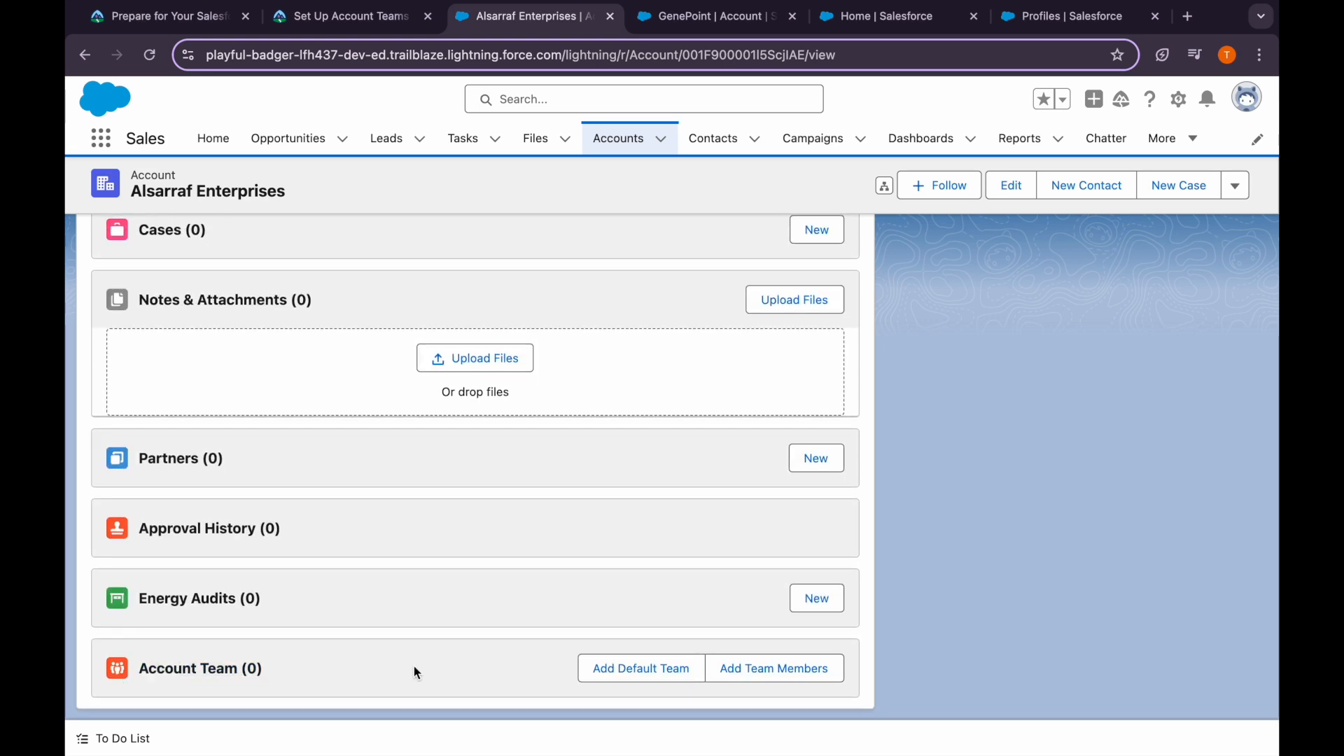
# Add the owner's default team (Sales Engineer, Customer Support Rep) to Alsarraf Enterprises' Account Team, leaving individual members unchanged
pyautogui.click(645, 674)
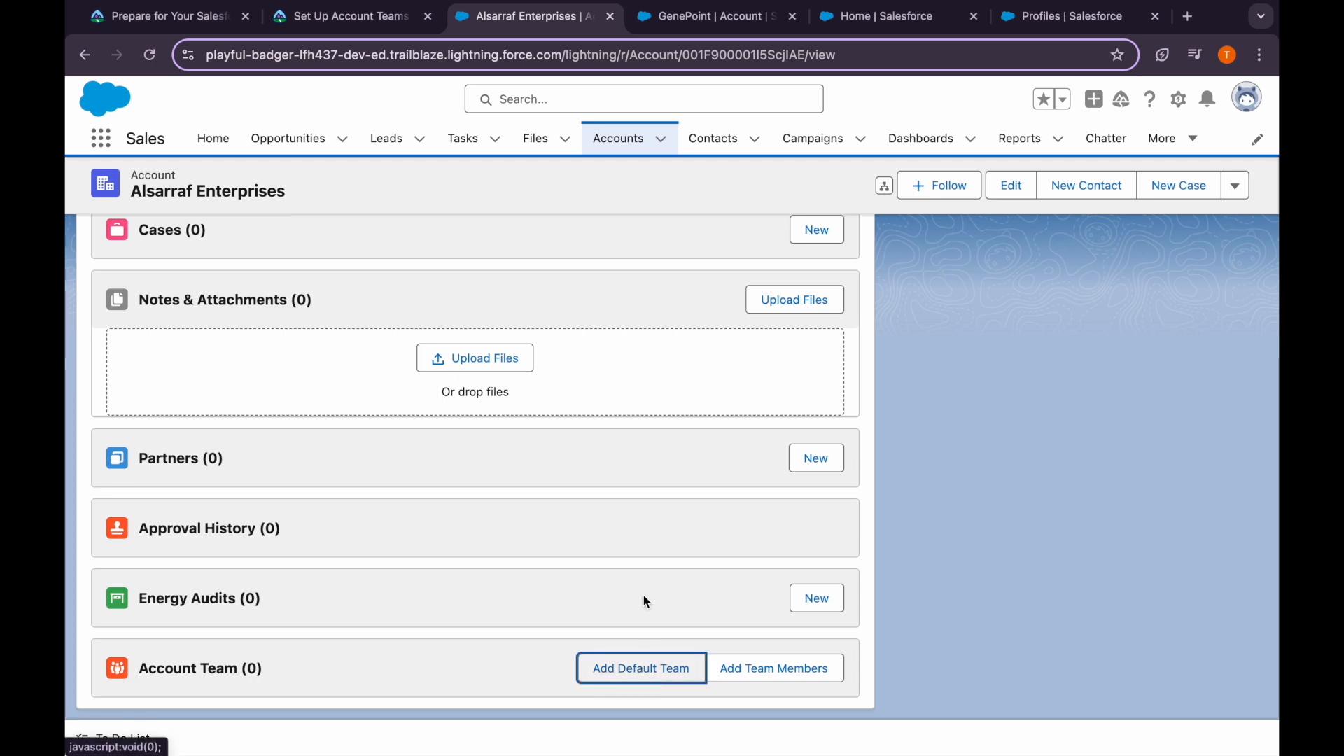
pyautogui.scroll(-2, 642, 581)
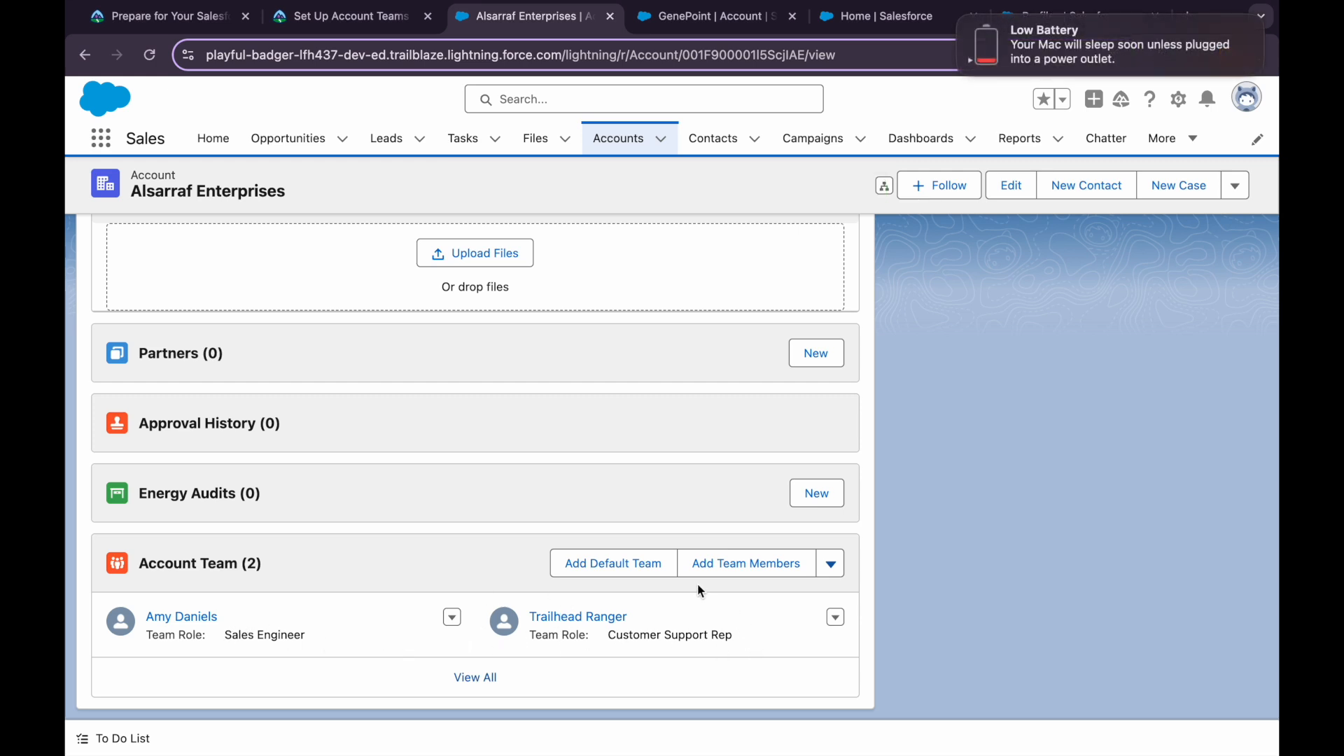
pyautogui.click(751, 582)
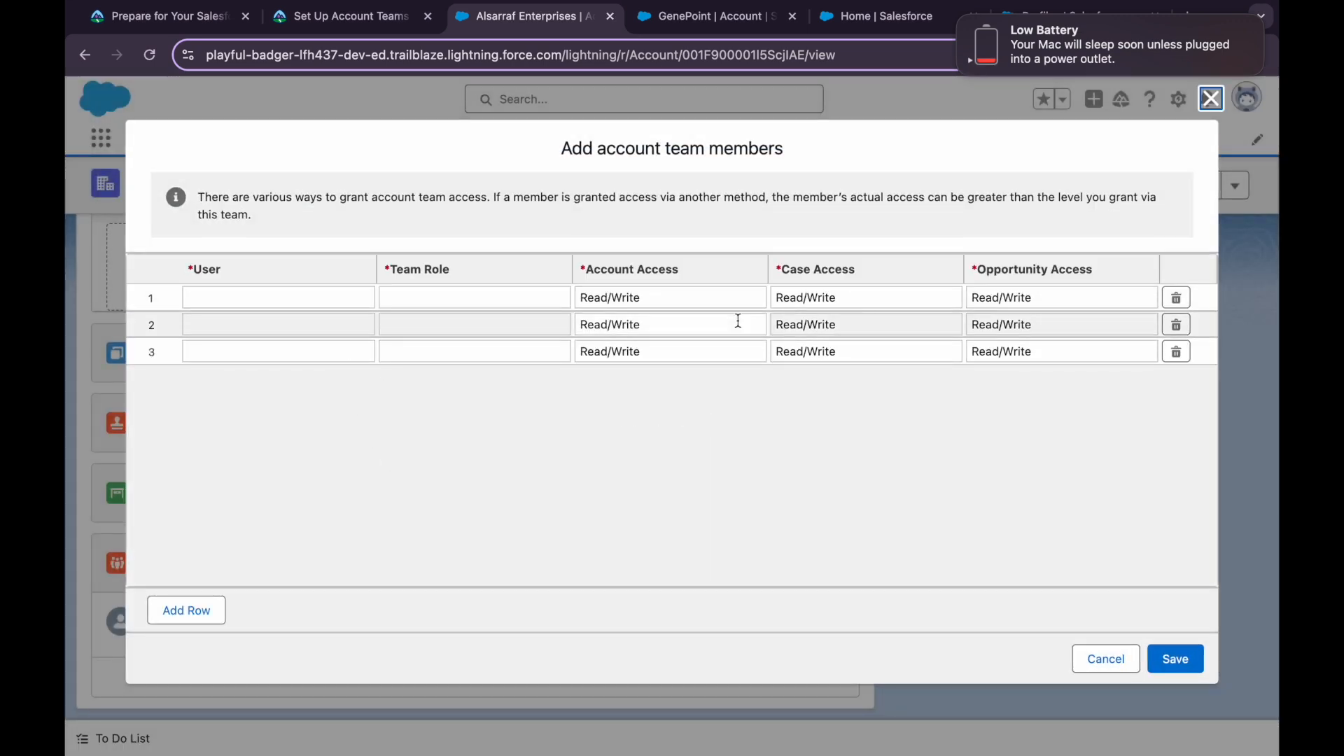
pyautogui.click(1109, 653)
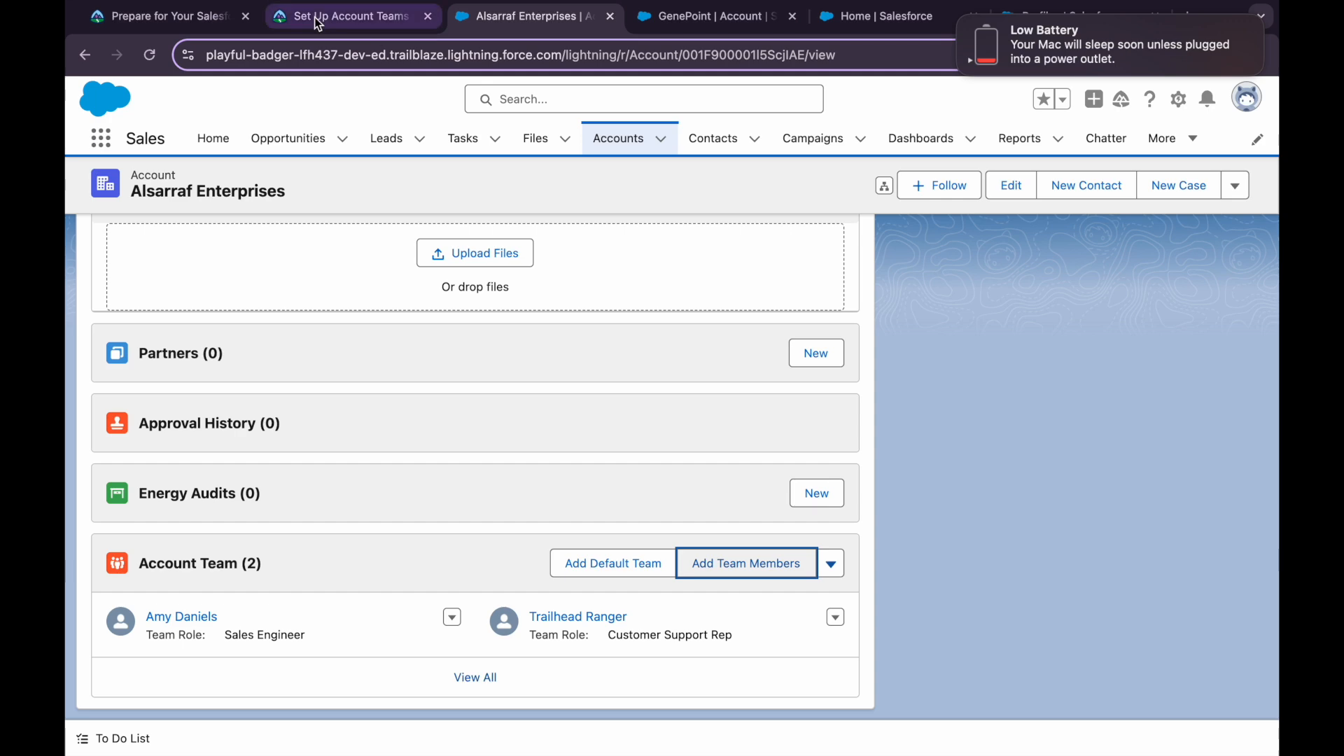
pyautogui.click(208, 20)
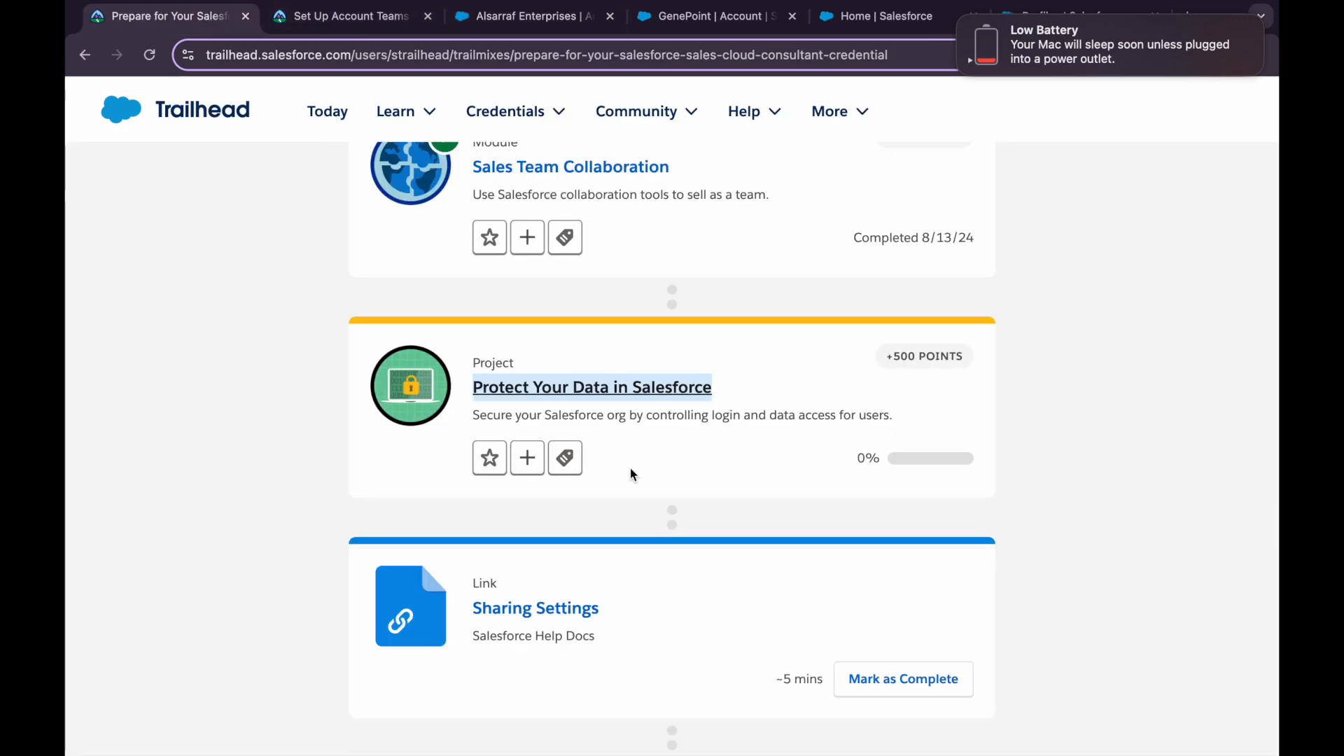
# Run Trailhead's 100-point verification for the Set Up Account Teams step
pyautogui.click(341, 28)
pyautogui.scroll(-5, 423, 558)
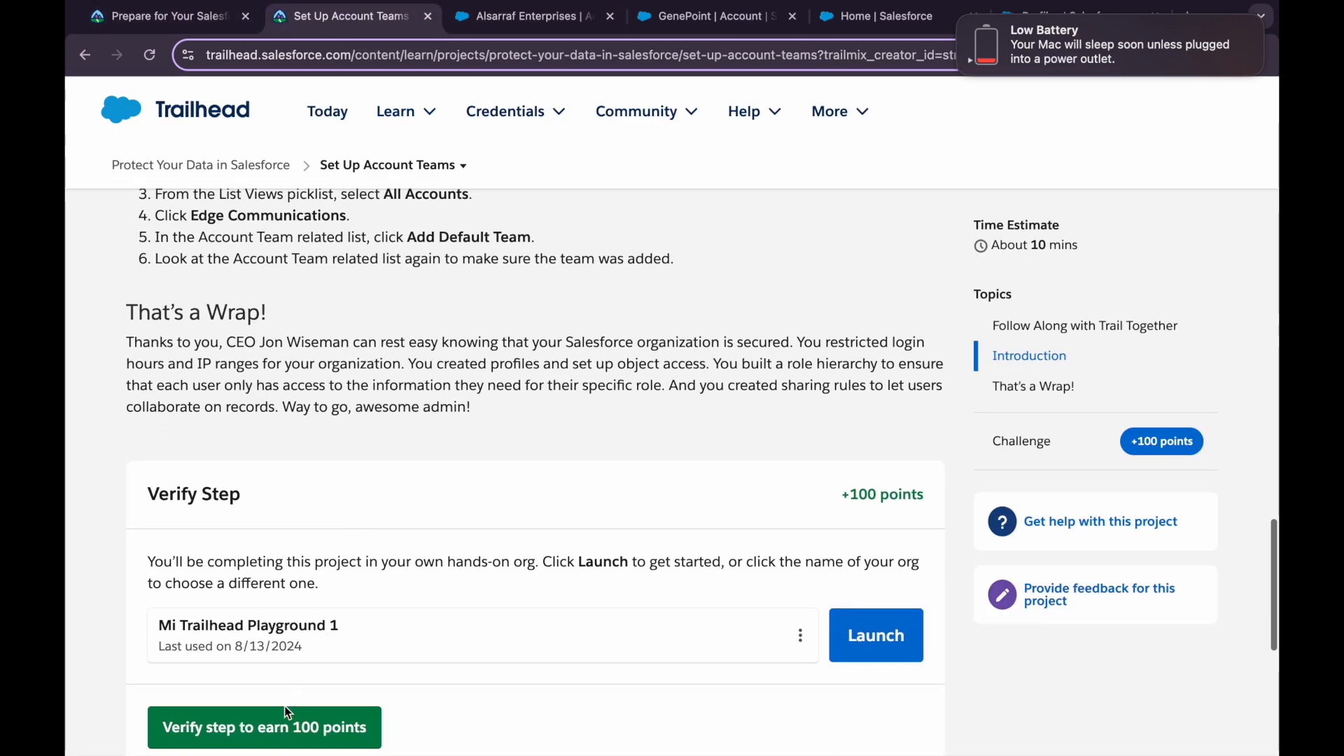
pyautogui.click(284, 709)
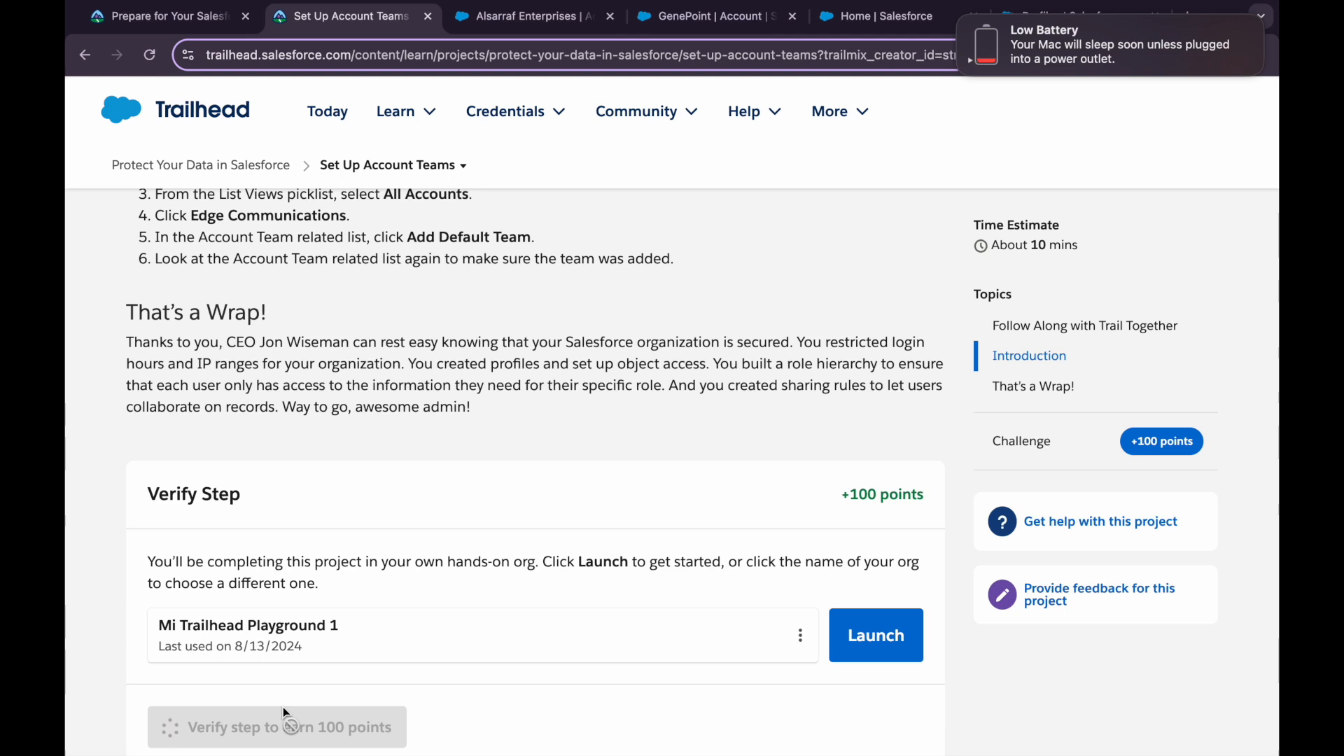
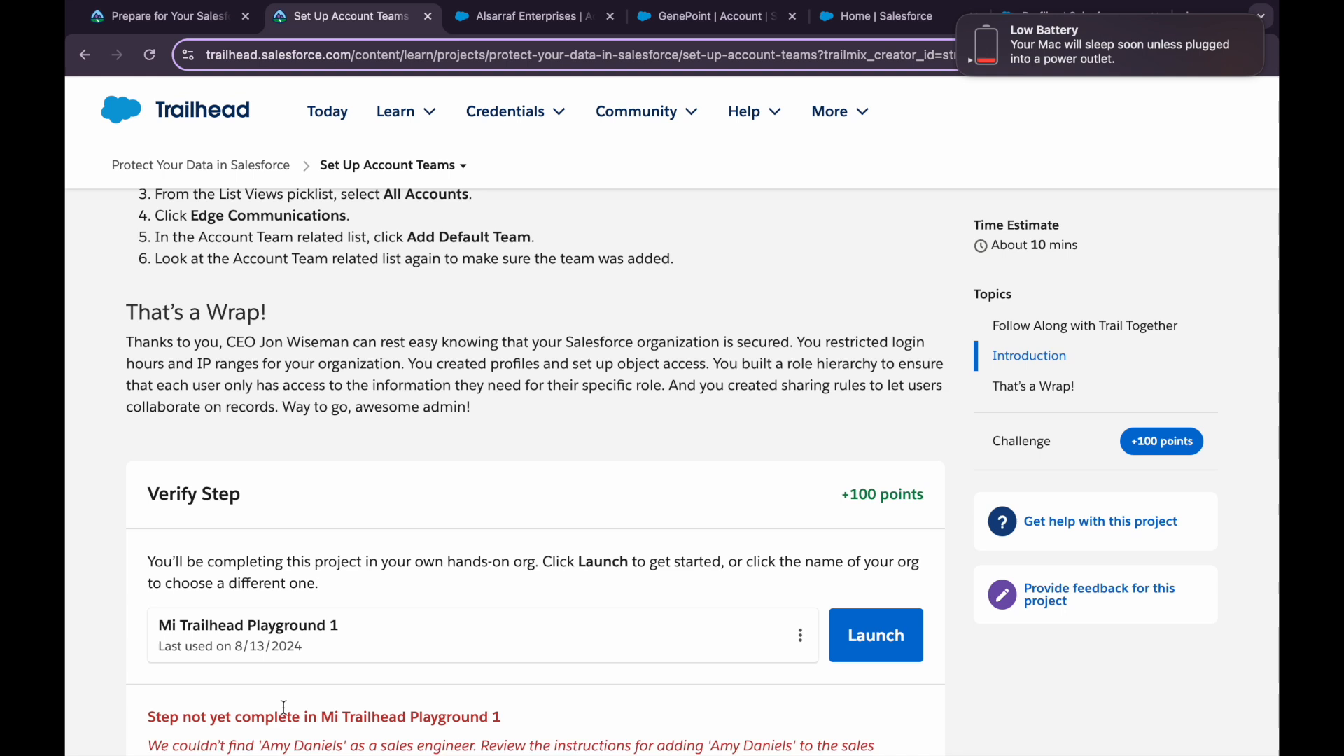
# Compare Trailhead's verification error with the Alsarraf Enterprises Account Team by searching the page for Sales Engineer
pyautogui.scroll(-3, 283, 708)
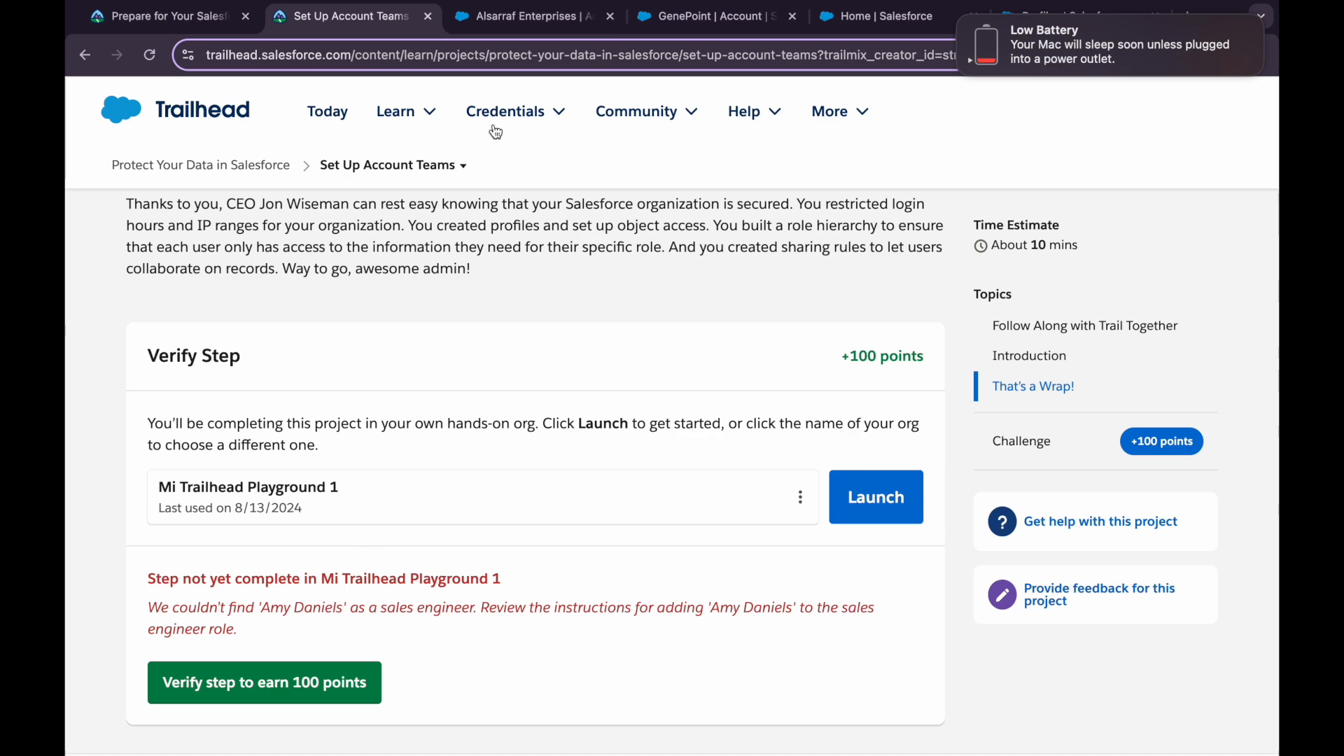
pyautogui.click(515, 19)
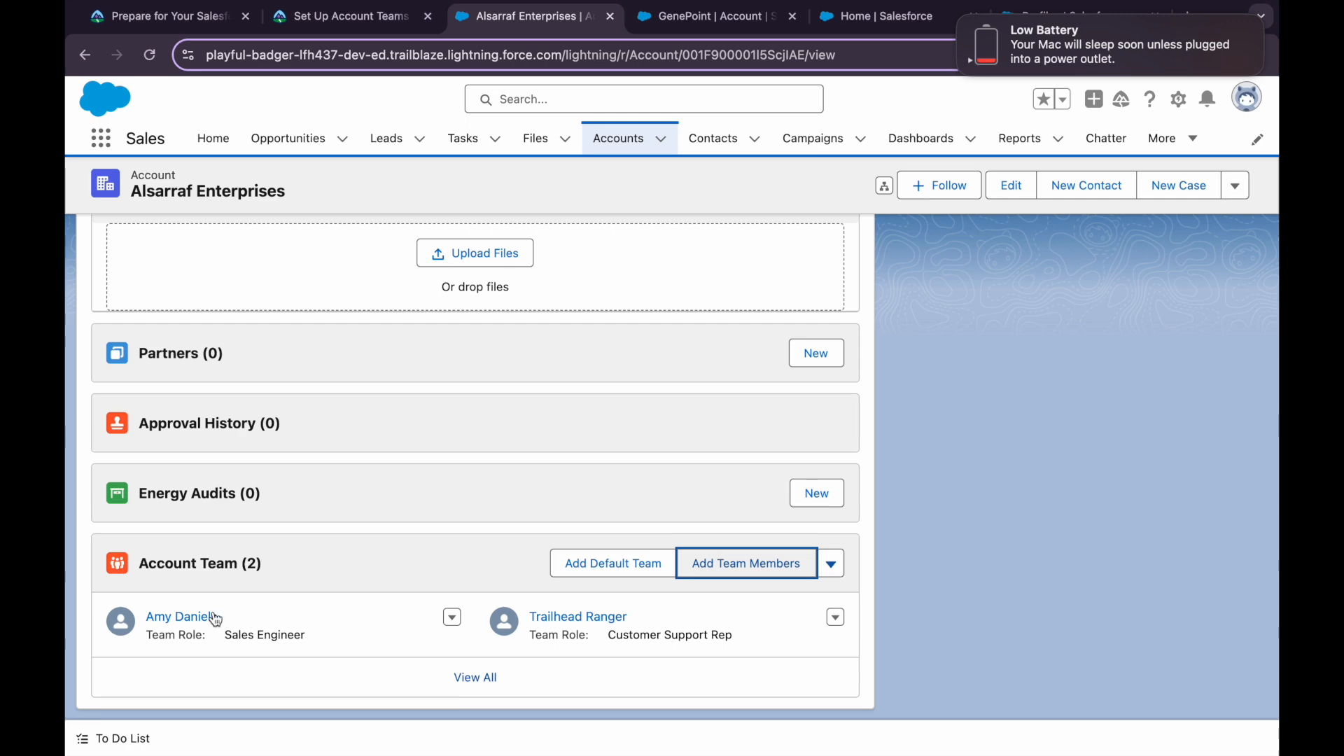
pyautogui.click(325, 25)
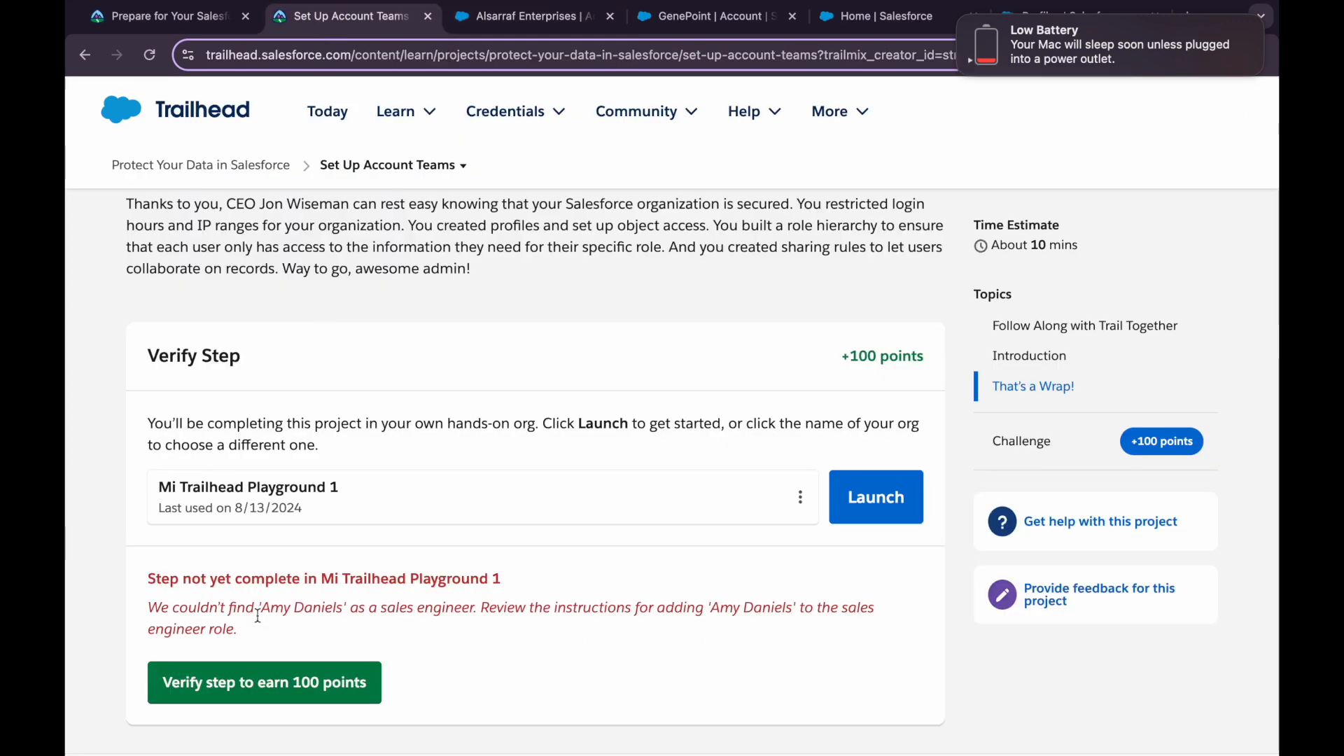
pyautogui.doubleClick(307, 608)
pyautogui.scroll(5, 362, 361)
pyautogui.scroll(3, 362, 360)
pyautogui.scroll(2, 362, 360)
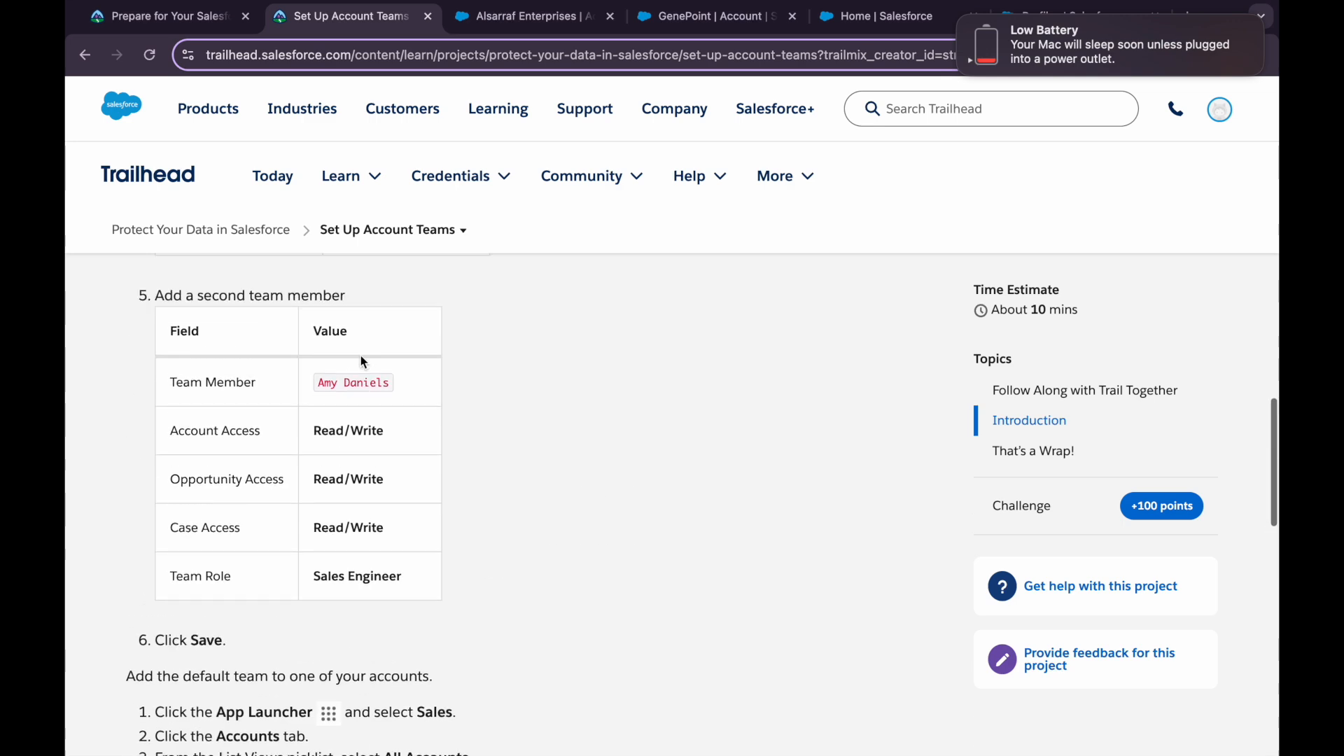
pyautogui.moveTo(313, 571); pyautogui.dragTo(418, 582)
pyautogui.press('super+c')
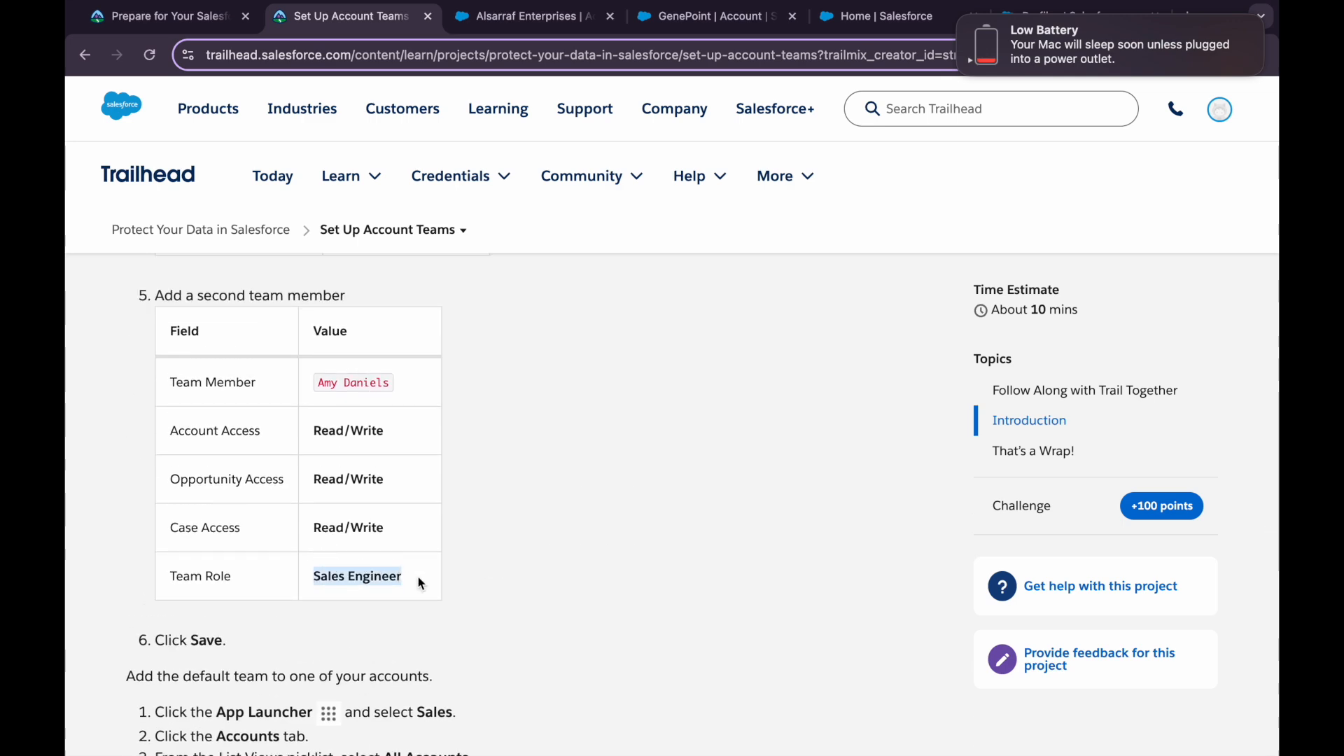
pyautogui.click(481, 25)
pyautogui.press('super+f')
pyautogui.press('super+v')
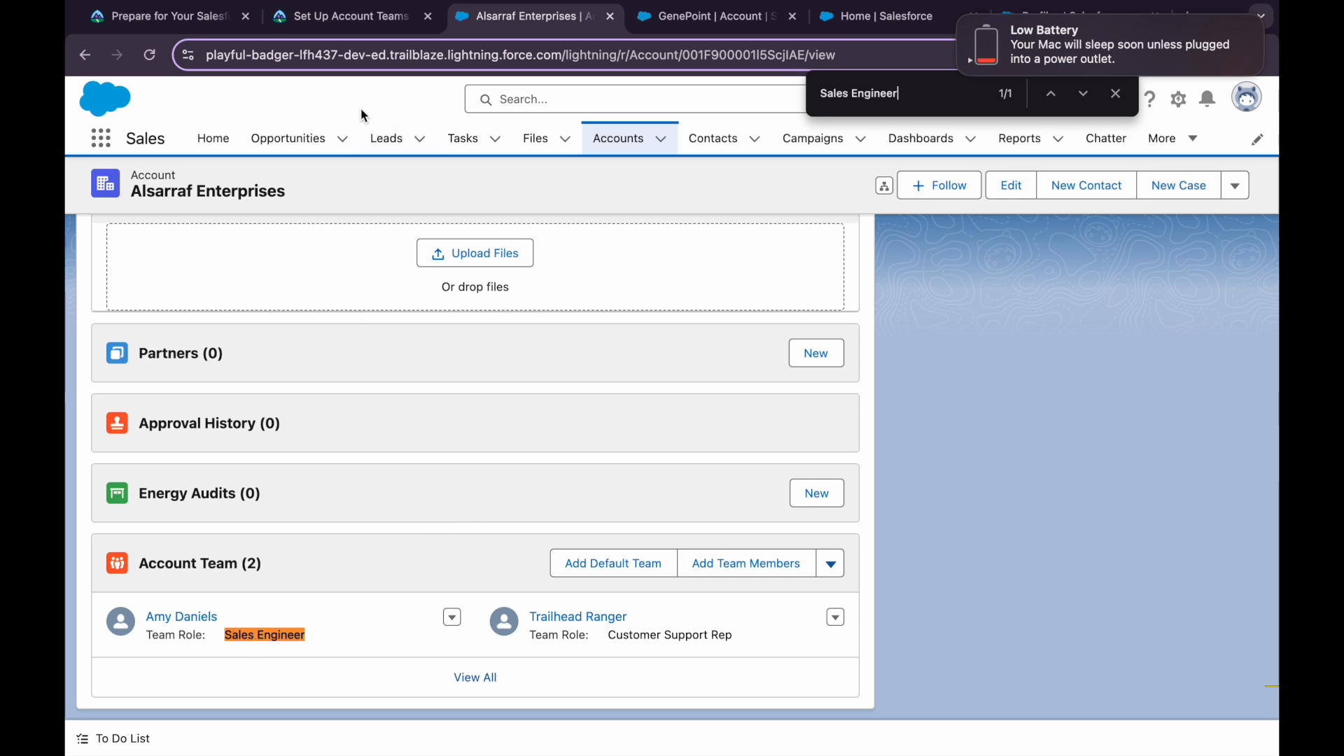
# Copy the team member's name from the Trailhead instructions and search the Alsarraf Enterprises account page for it
pyautogui.click(343, 17)
pyautogui.moveTo(341, 176)
pyautogui.moveTo(315, 381); pyautogui.dragTo(397, 382)
pyautogui.press('super+c')
pyautogui.click(511, 25)
pyautogui.press('super+f')
pyautogui.press('super+v')
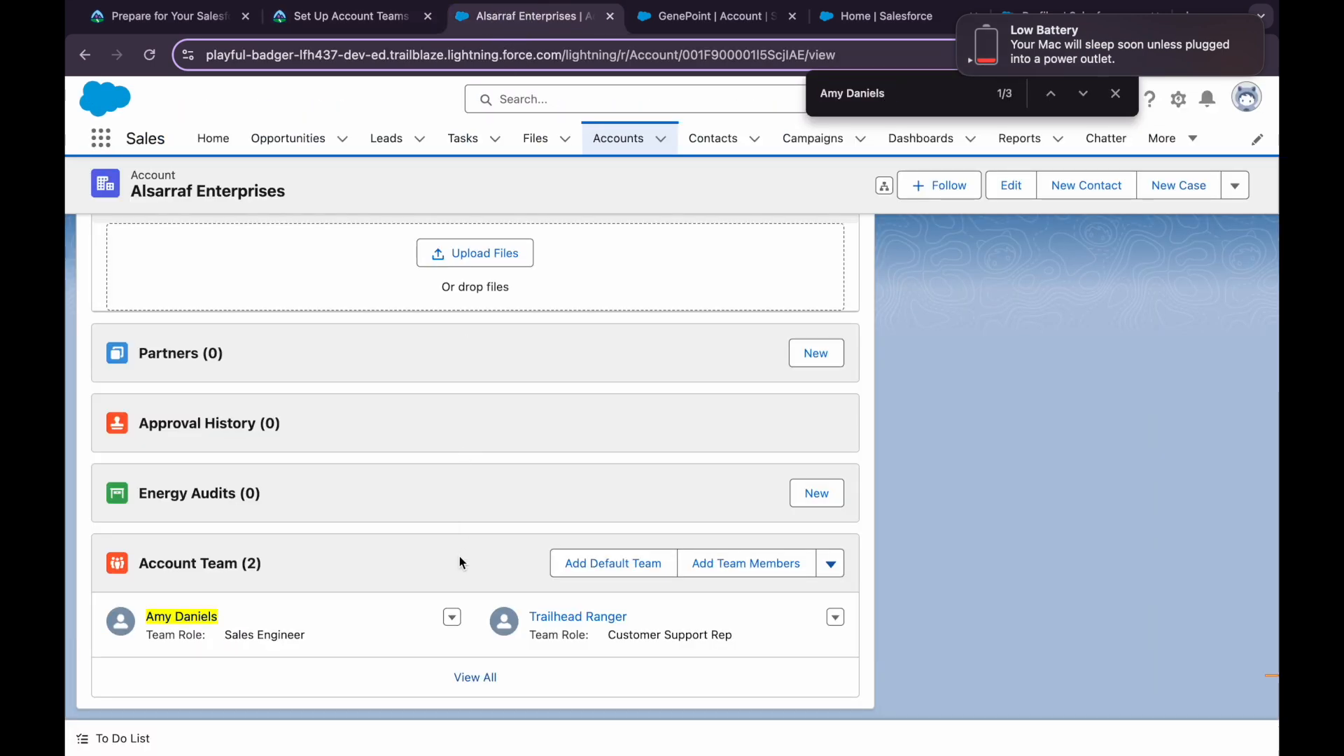
# Recheck the instructions against the account team, then open the GenePoint account record
pyautogui.click(357, 15)
pyautogui.scroll(-3, 344, 600)
pyautogui.scroll(2, 343, 600)
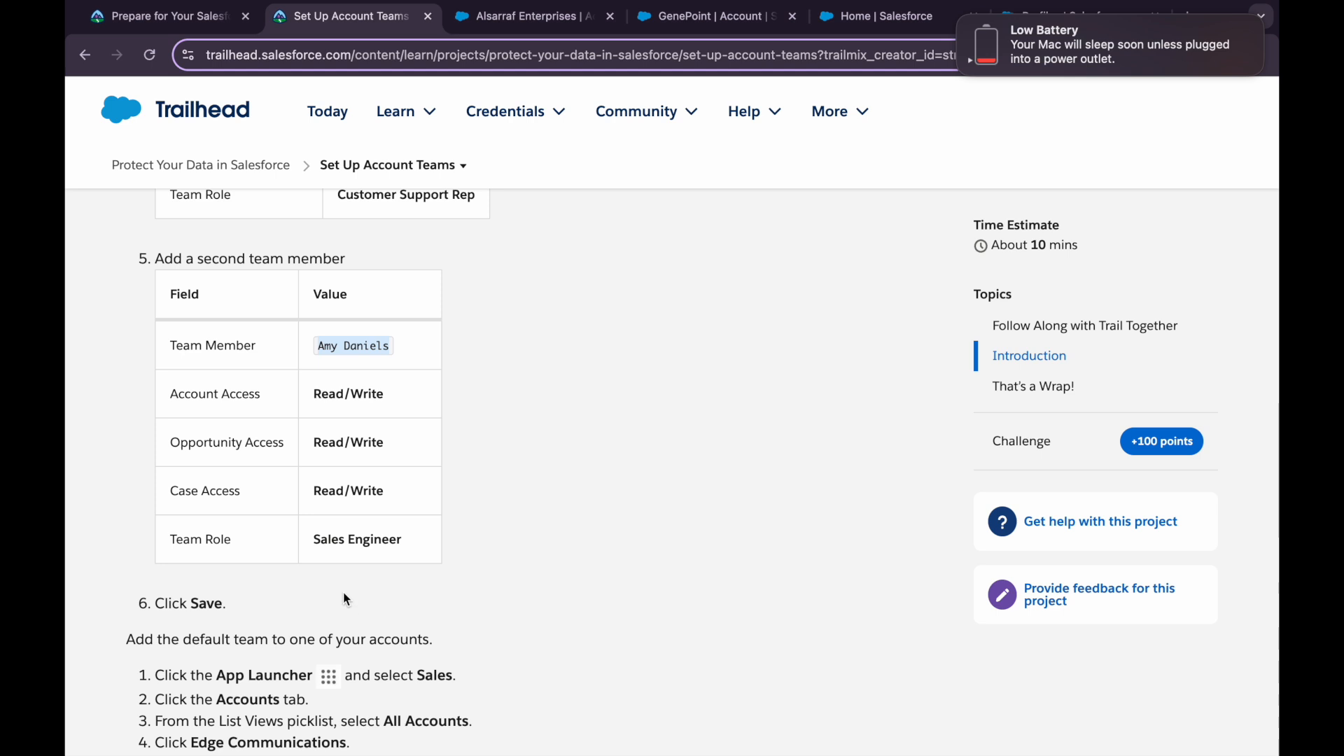
pyautogui.click(503, 22)
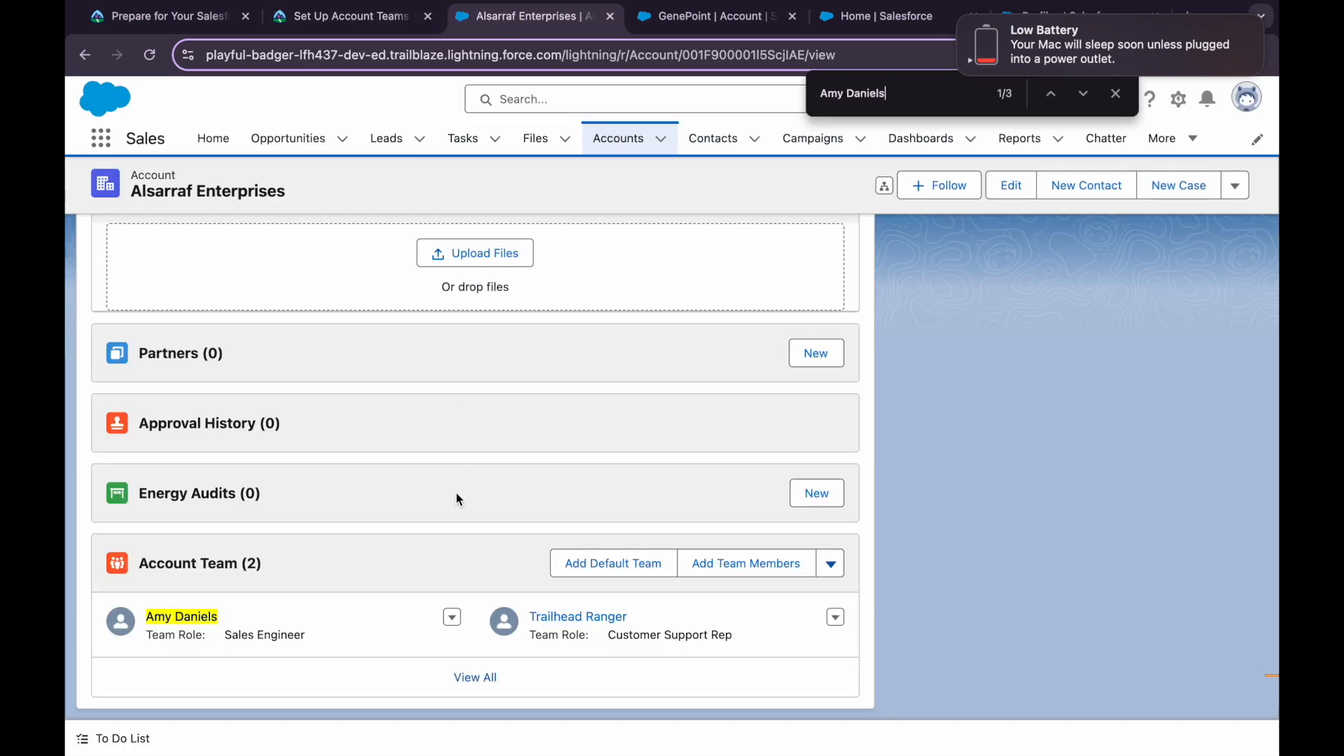
pyautogui.click(665, 28)
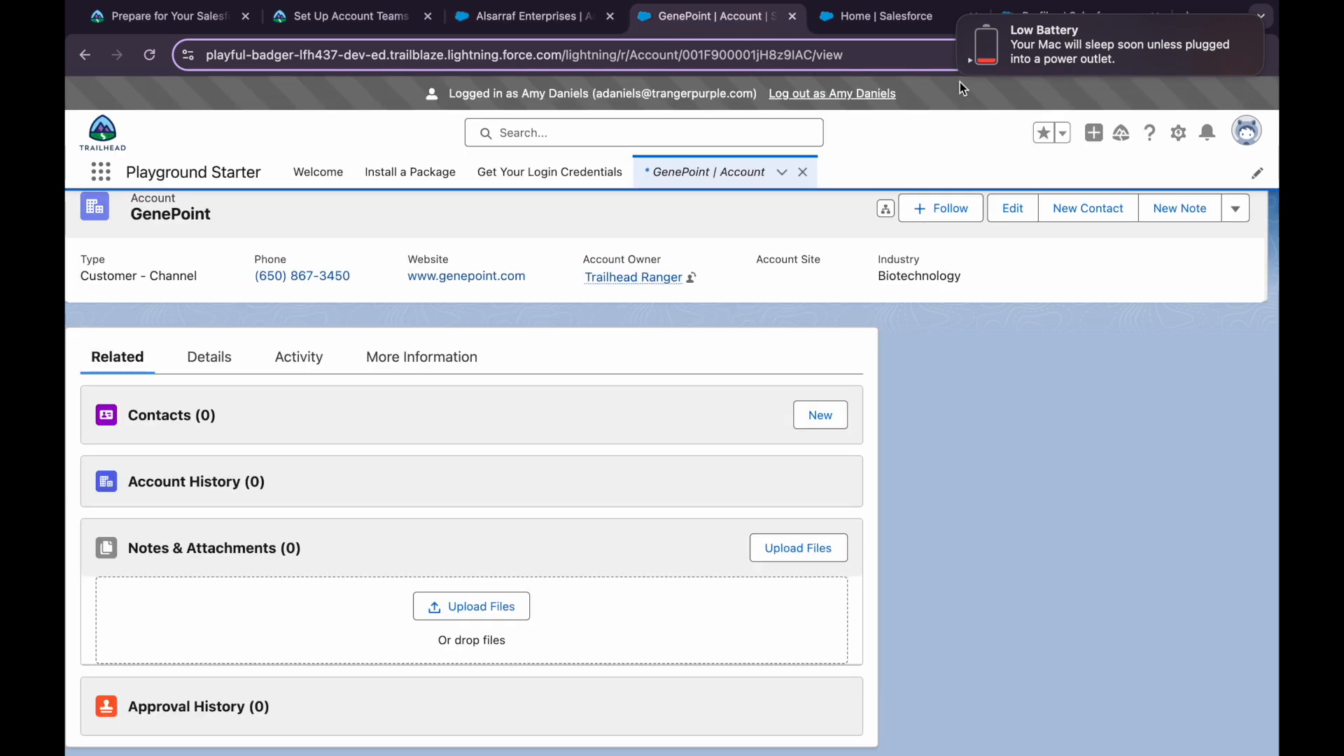
pyautogui.click(1179, 133)
# Open Setup in a new tab, close the GenePoint tab, and reach Account Teams through Quick Find 'acc'
pyautogui.click(1071, 188)
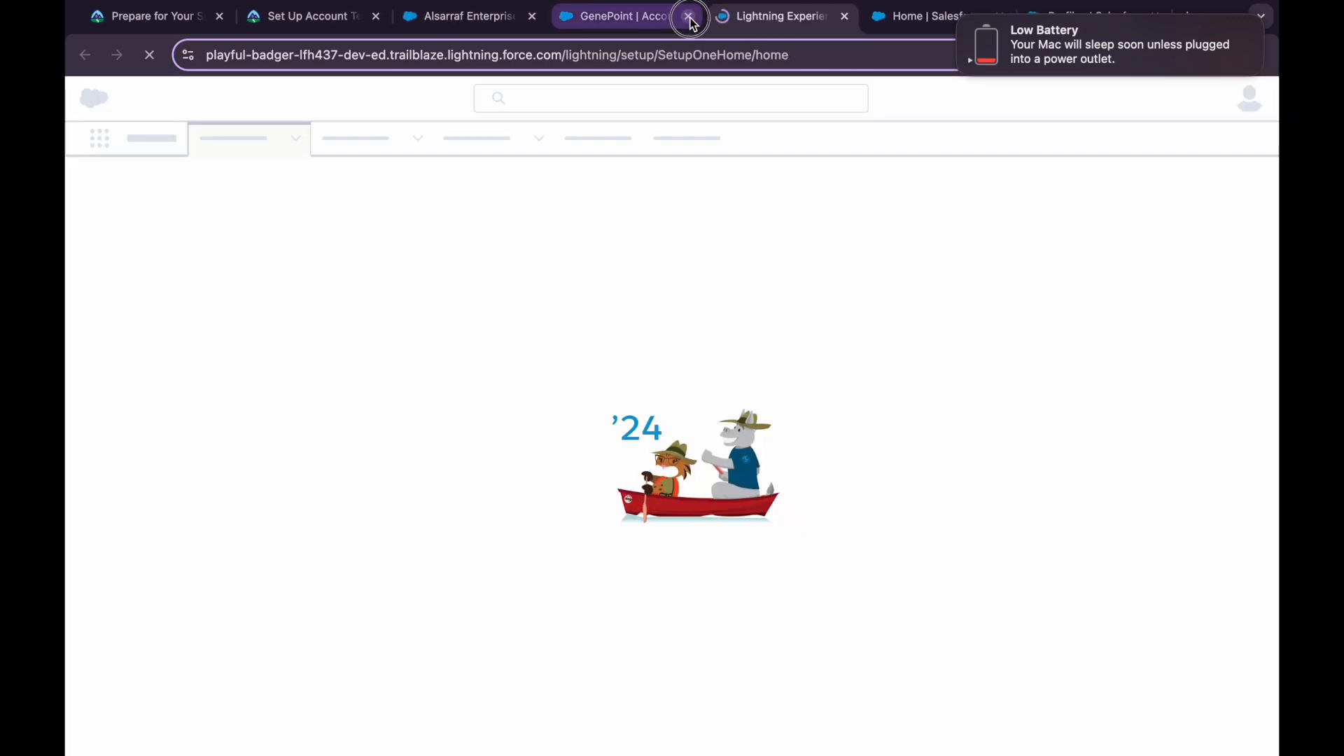
pyautogui.click(690, 16)
pyautogui.click(210, 190)
pyautogui.write('acc')
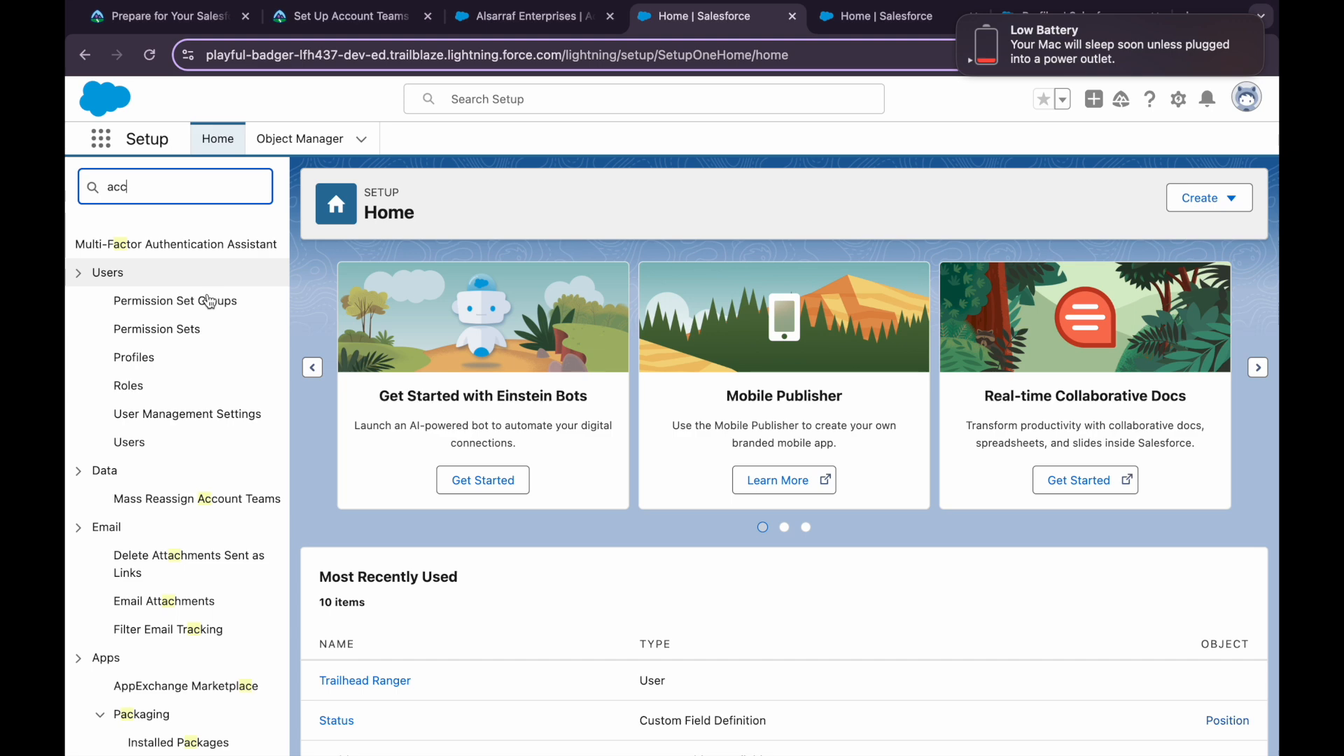
pyautogui.scroll(-3, 171, 455)
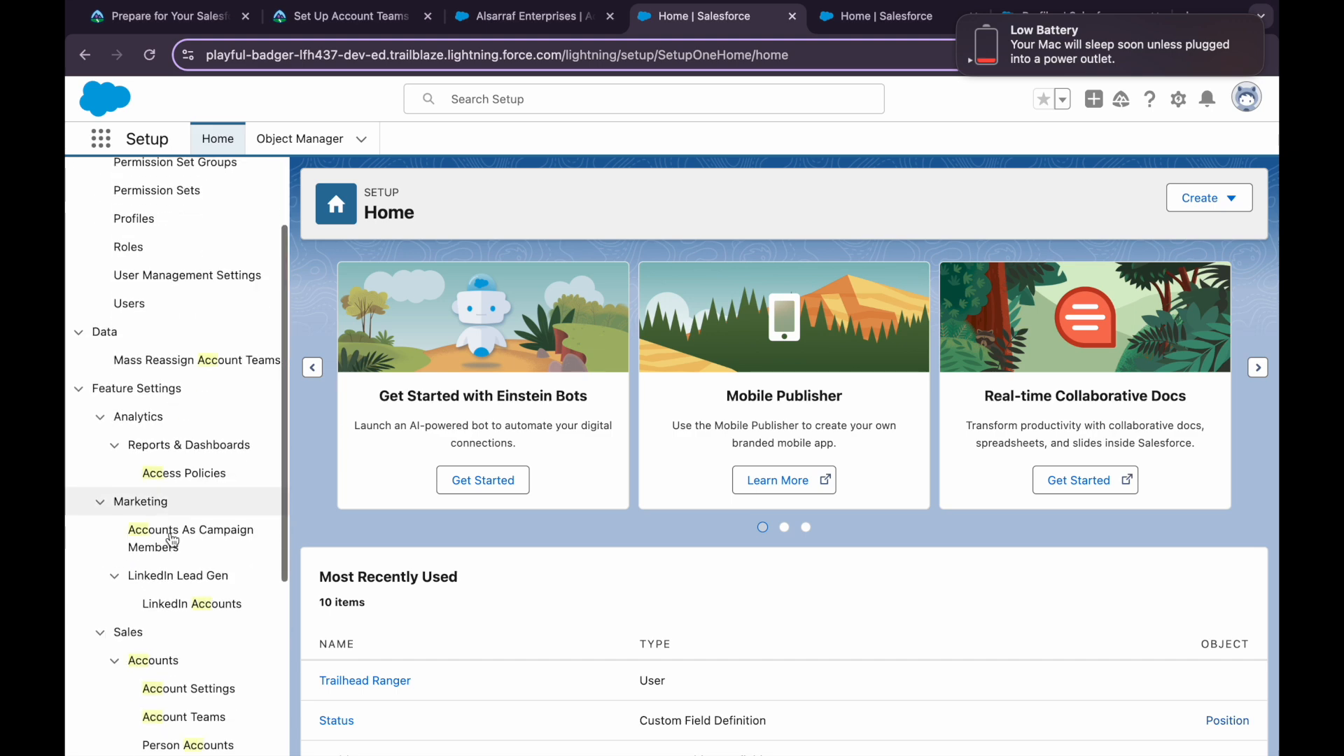
pyautogui.scroll(-2, 178, 630)
pyautogui.click(189, 643)
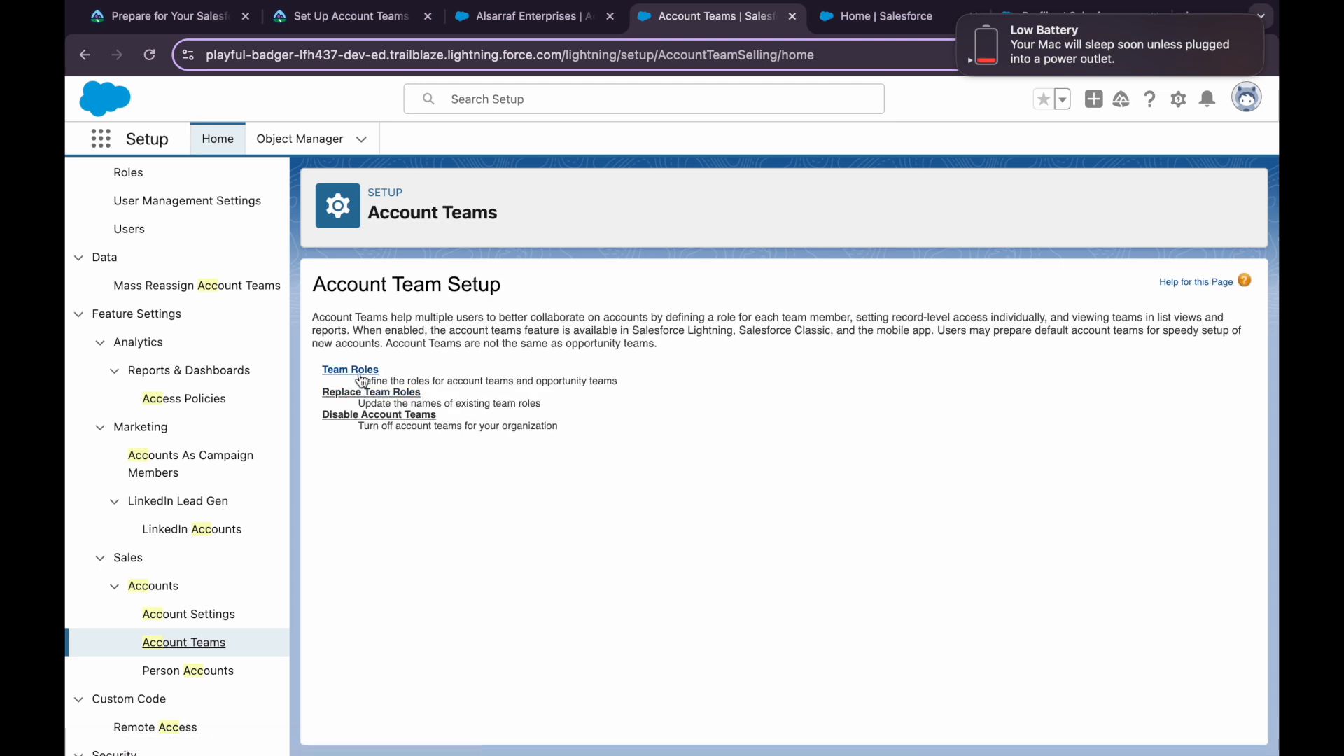
pyautogui.scroll(1, 213, 225)
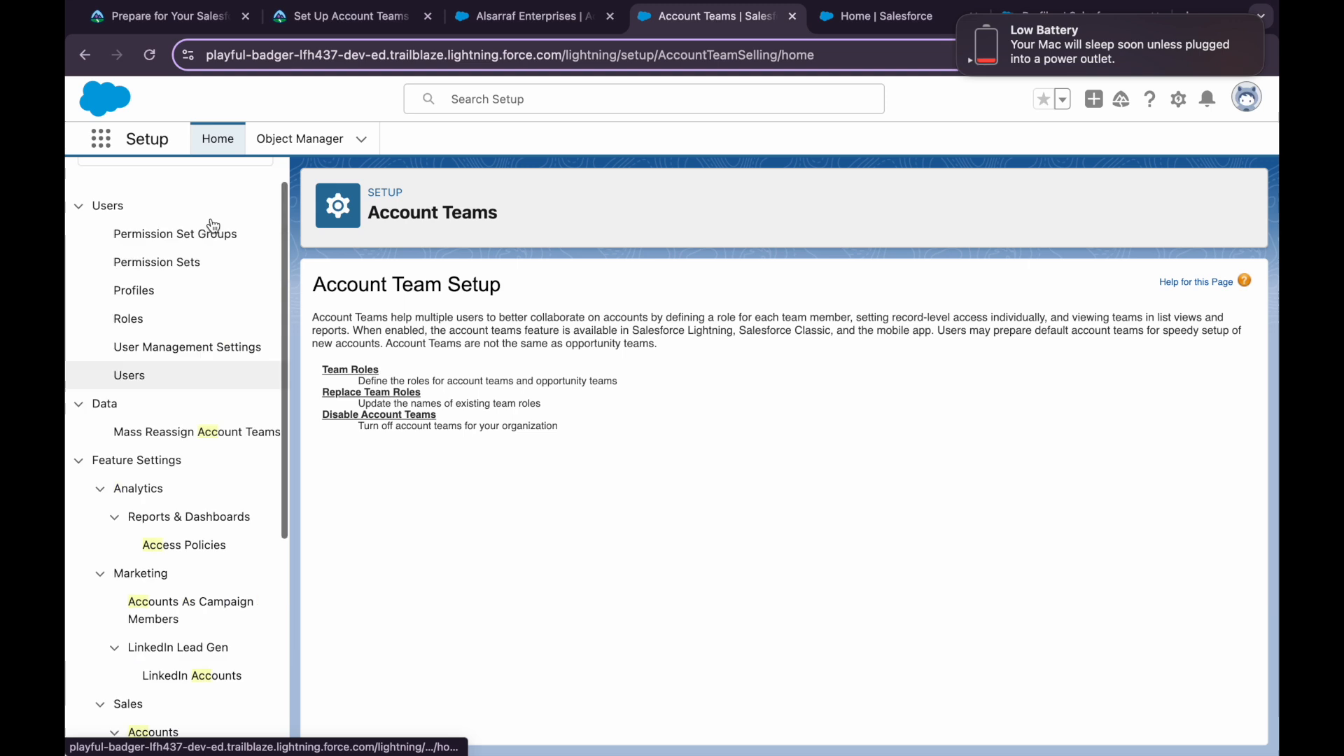
pyautogui.scroll(4, 214, 225)
# View the user's Default Account Team (Customer Support Rep, Sales Engineer) under Advanced User Details
pyautogui.click(1247, 98)
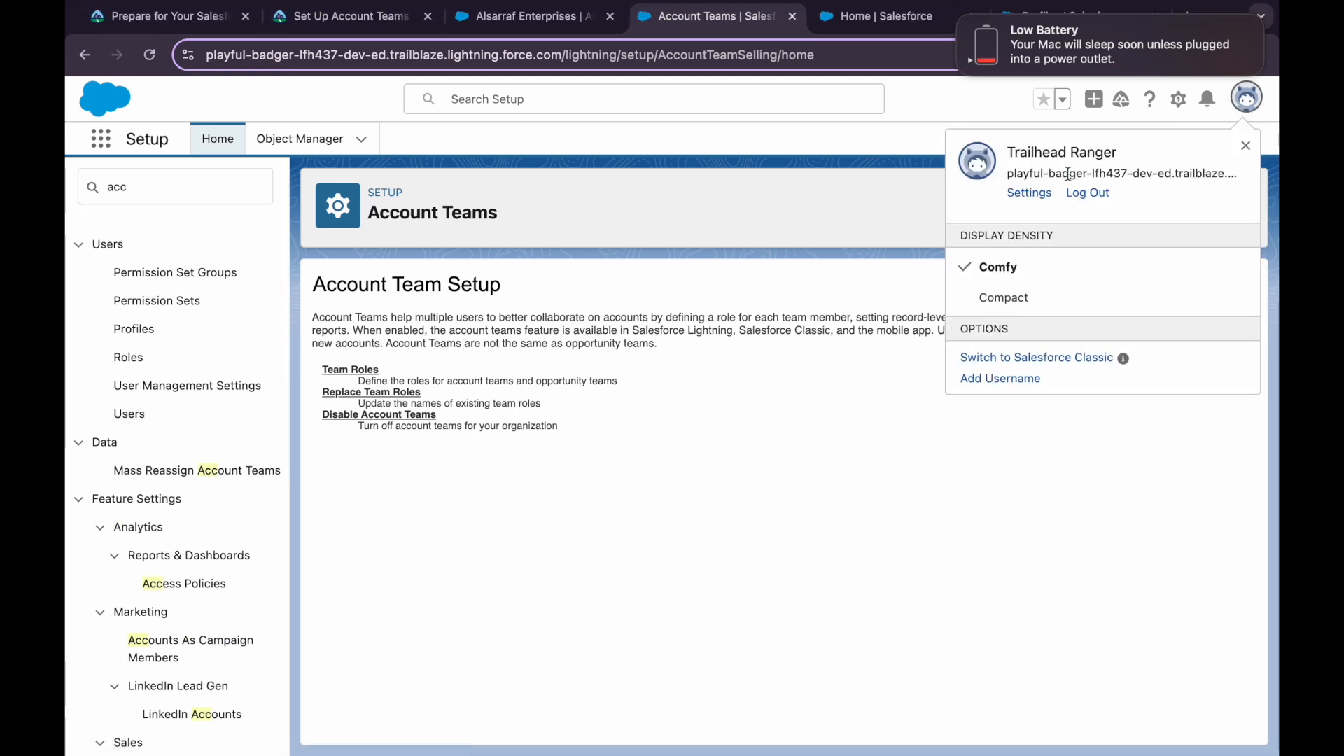
pyautogui.click(1035, 202)
pyautogui.moveTo(1034, 192); pyautogui.dragTo(1037, 183)
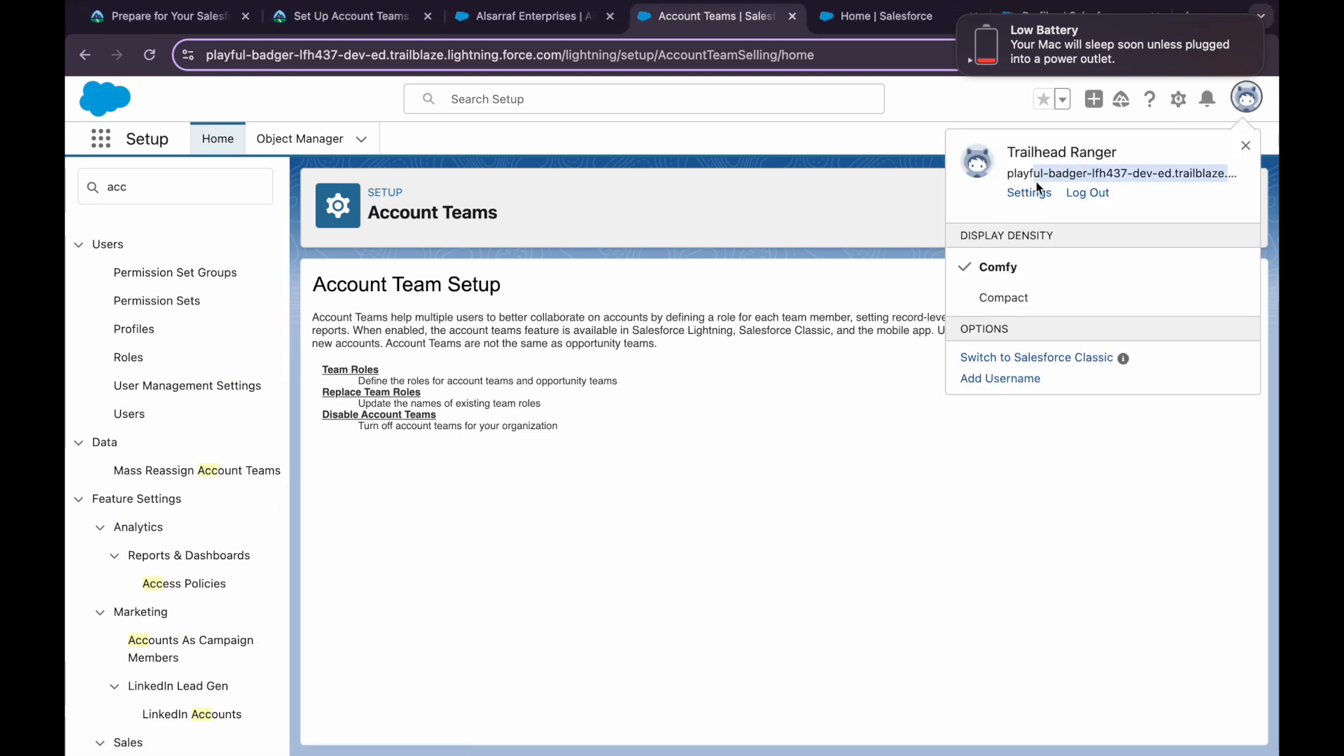
pyautogui.click(1037, 188)
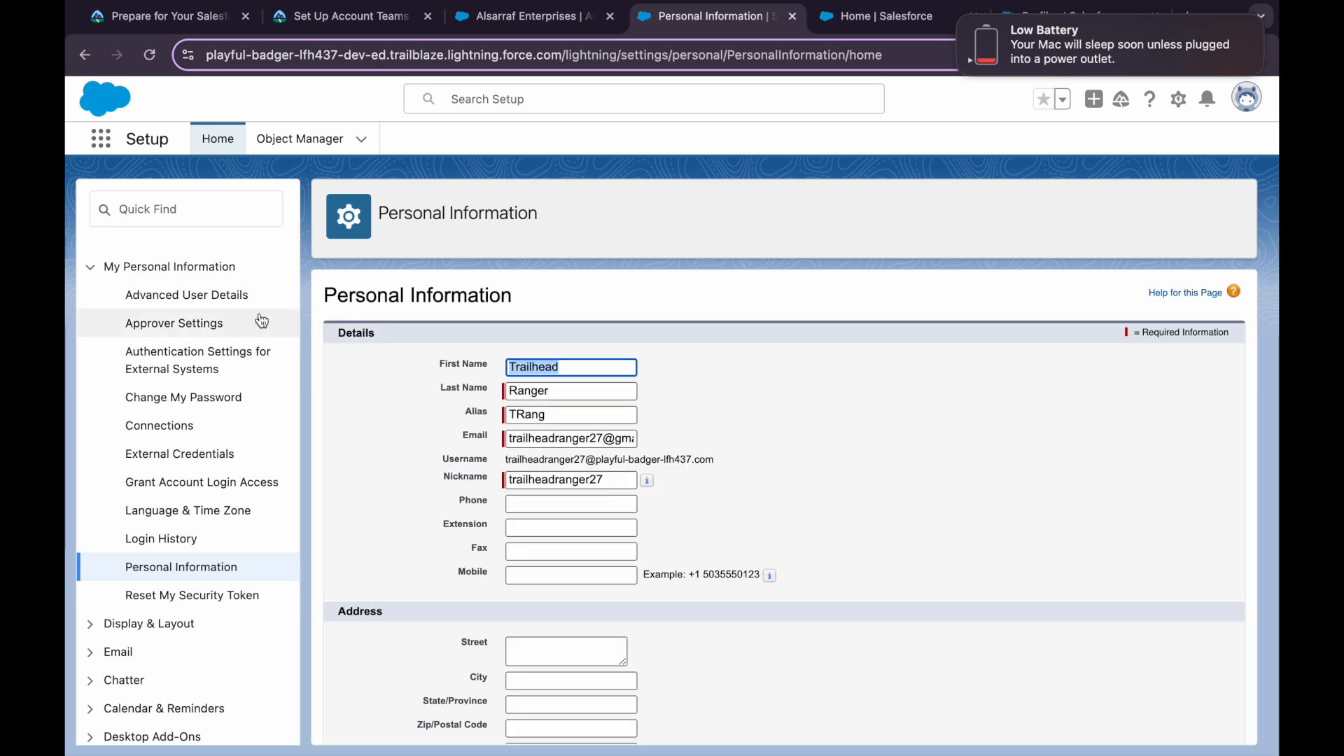
pyautogui.click(243, 297)
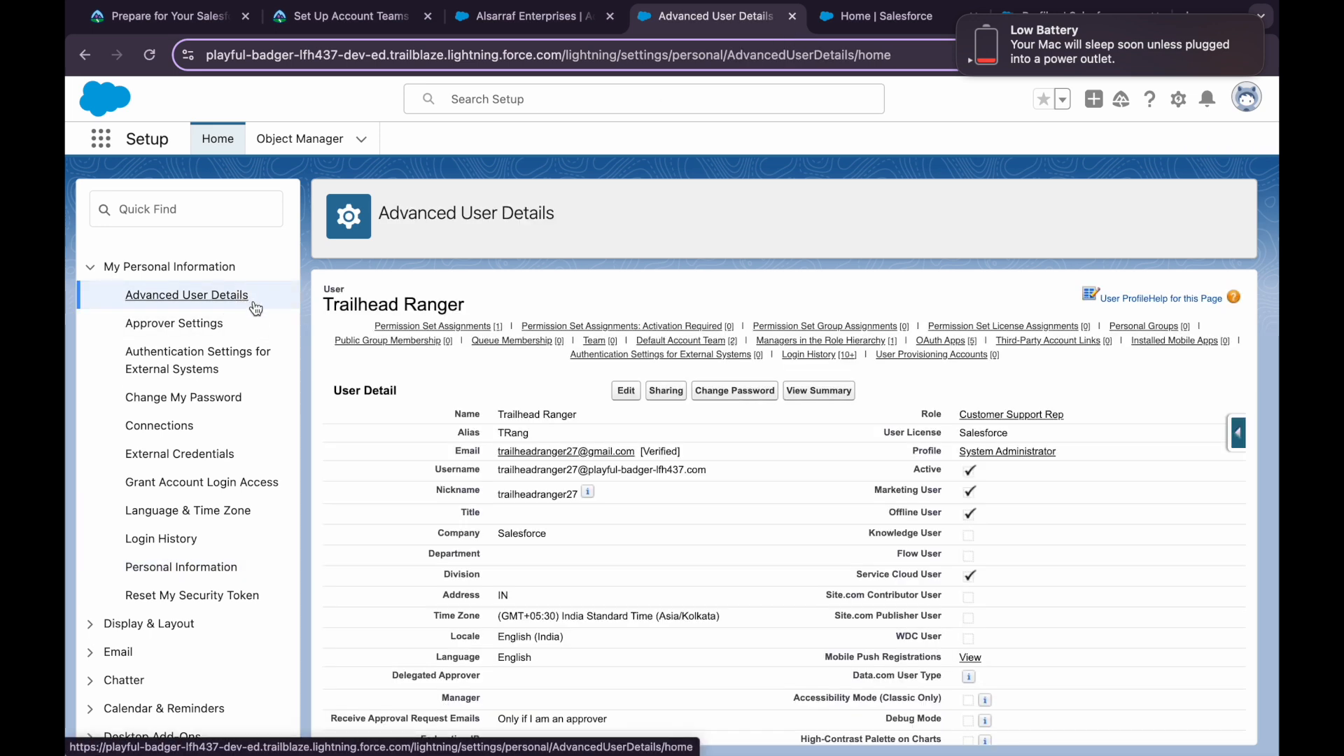
pyautogui.moveTo(430, 340)
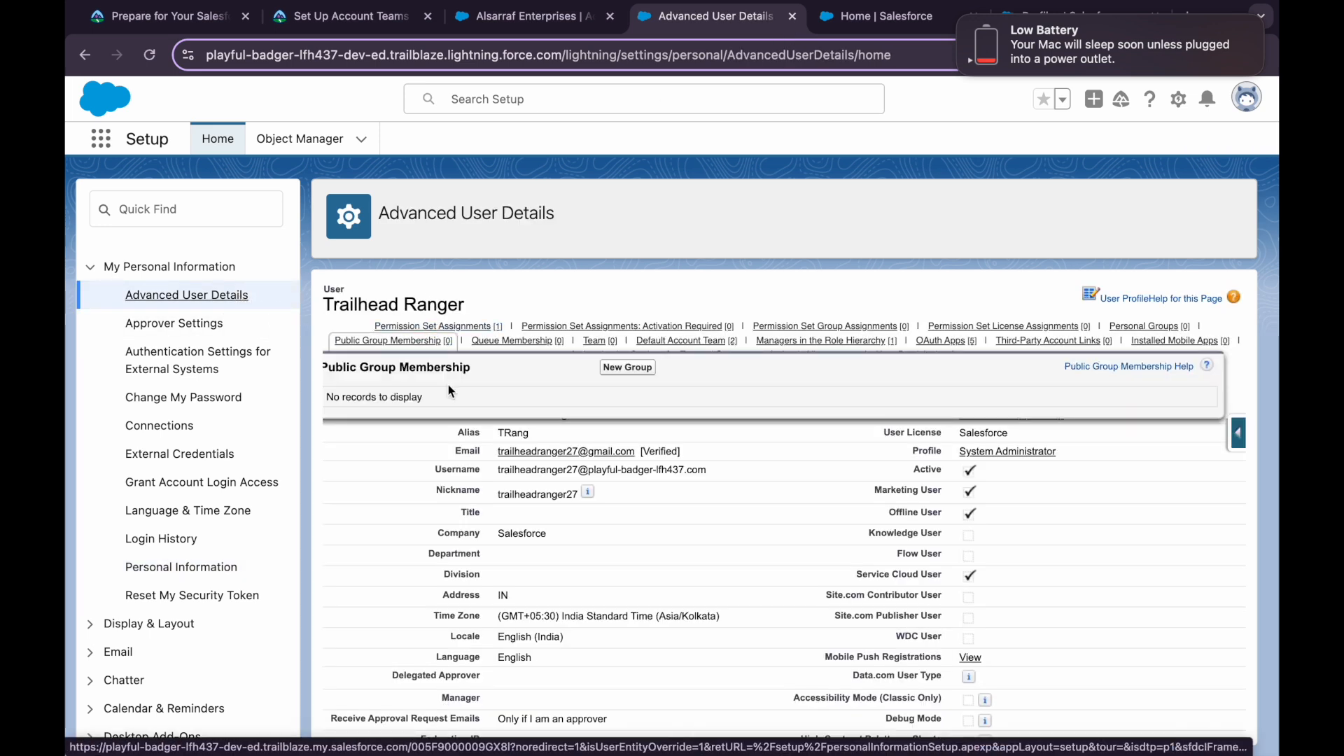
pyautogui.click(685, 342)
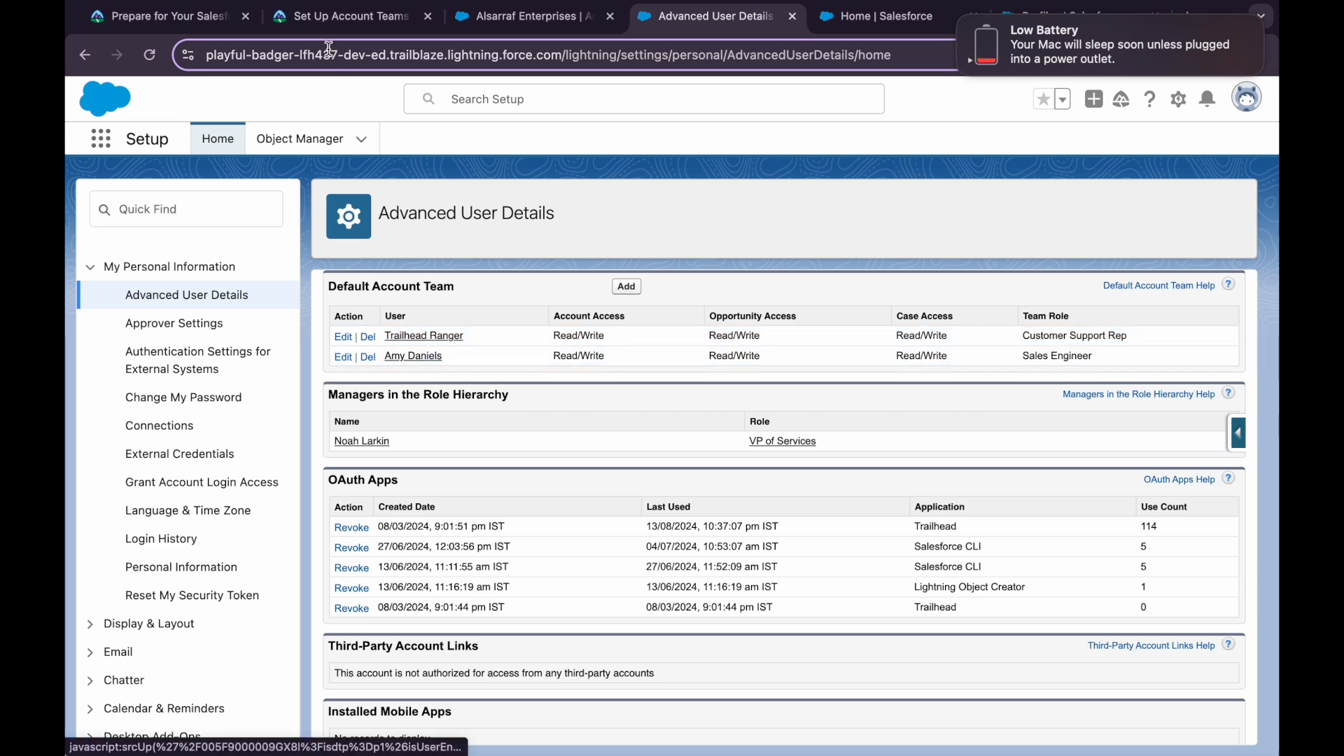
pyautogui.click(336, 16)
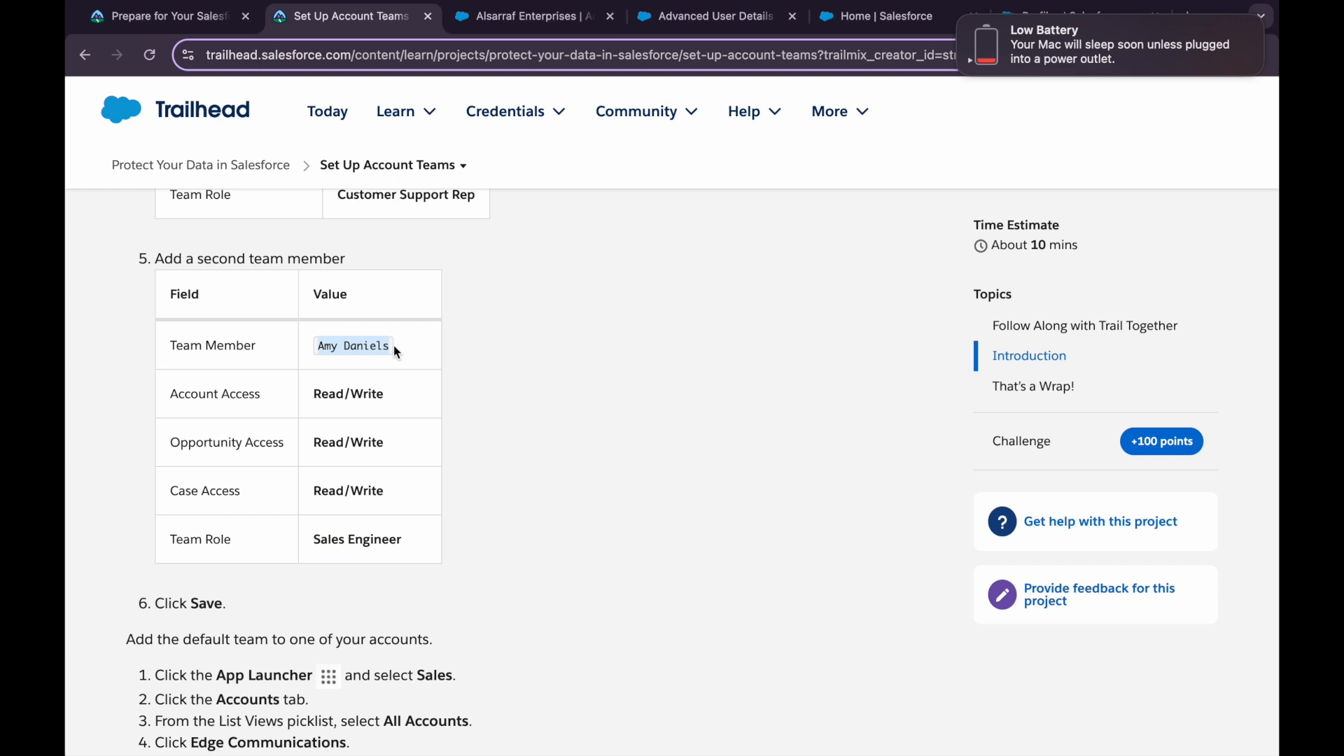
# Search the Advanced User Details page for the team member's name and the Sales Engineer role
pyautogui.click(703, 16)
pyautogui.press('super+f')
pyautogui.press('super+v')
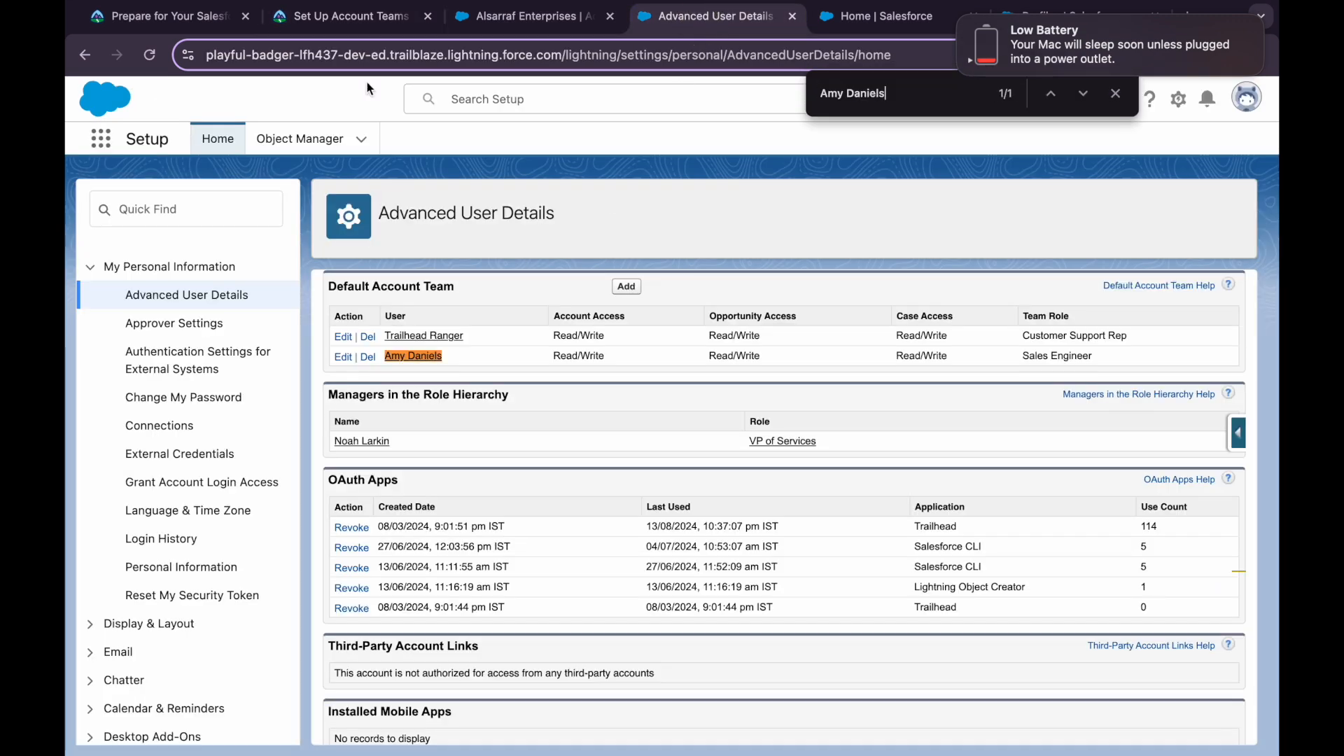
pyautogui.click(364, 28)
pyautogui.moveTo(313, 539); pyautogui.dragTo(448, 540)
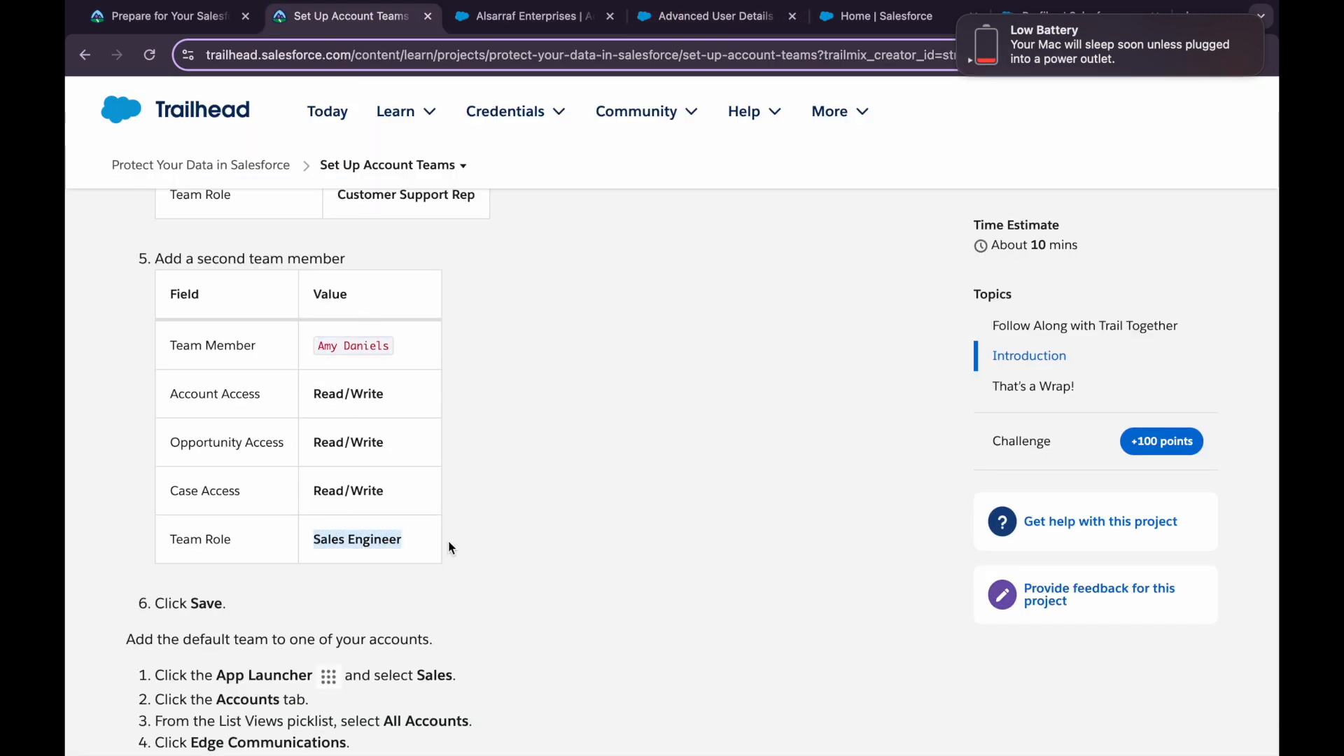
pyautogui.click(671, 20)
pyautogui.press('super+f')
pyautogui.press('super+v')
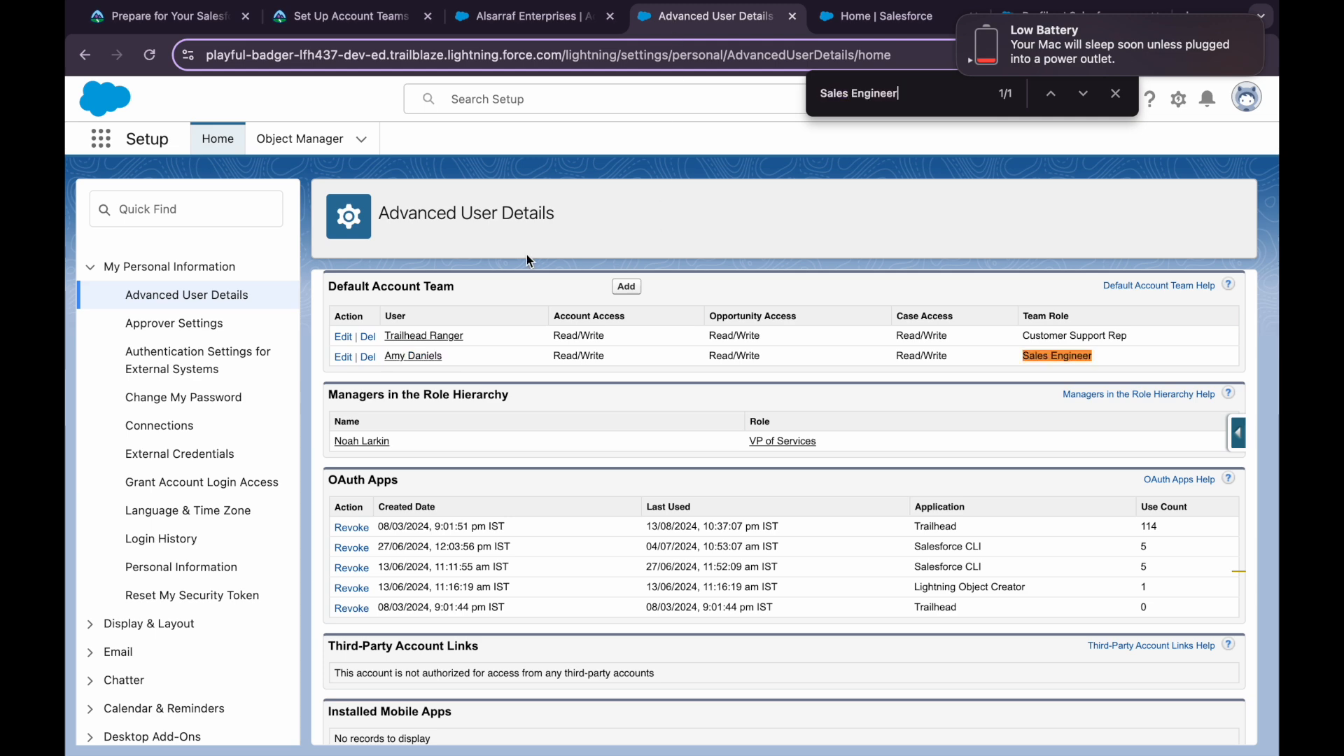
# Reload the Trailhead unit and re-run the Set Up Account Teams verification
pyautogui.click(359, 22)
pyautogui.scroll(-8, 389, 584)
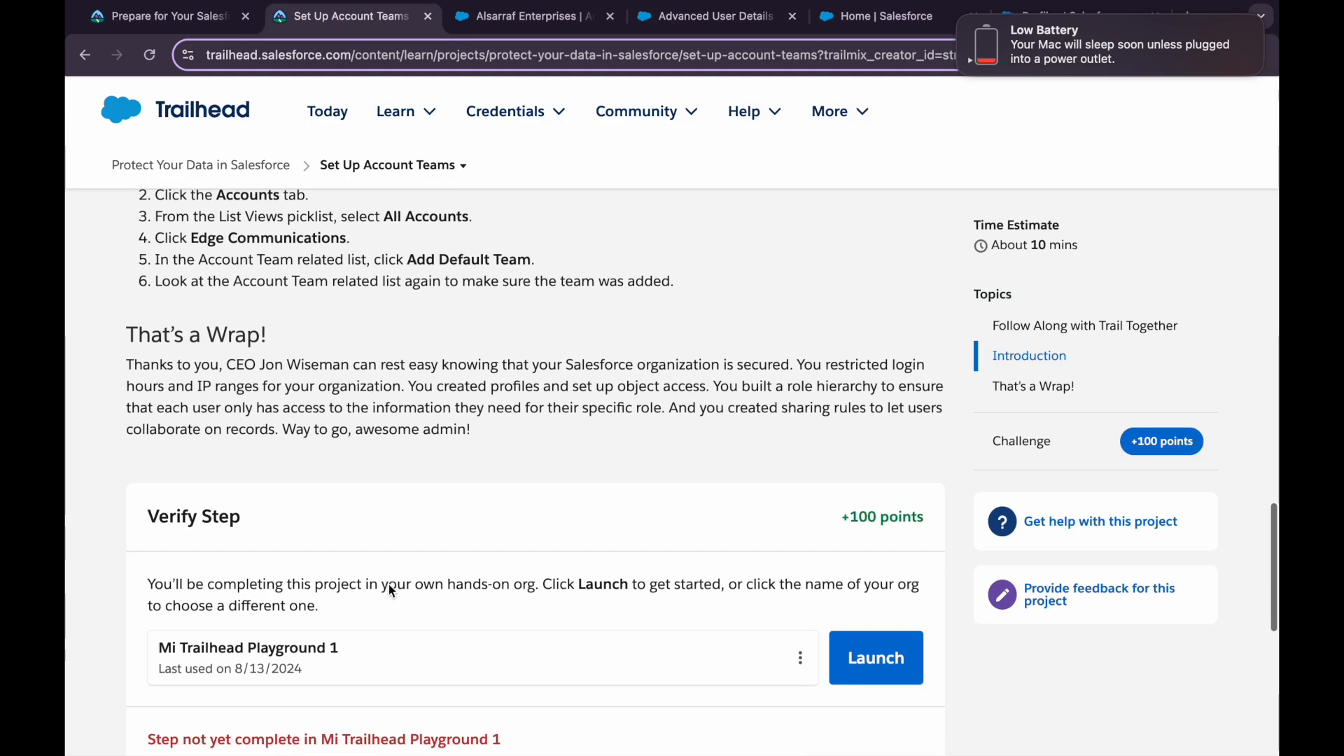
pyautogui.press('super+r')
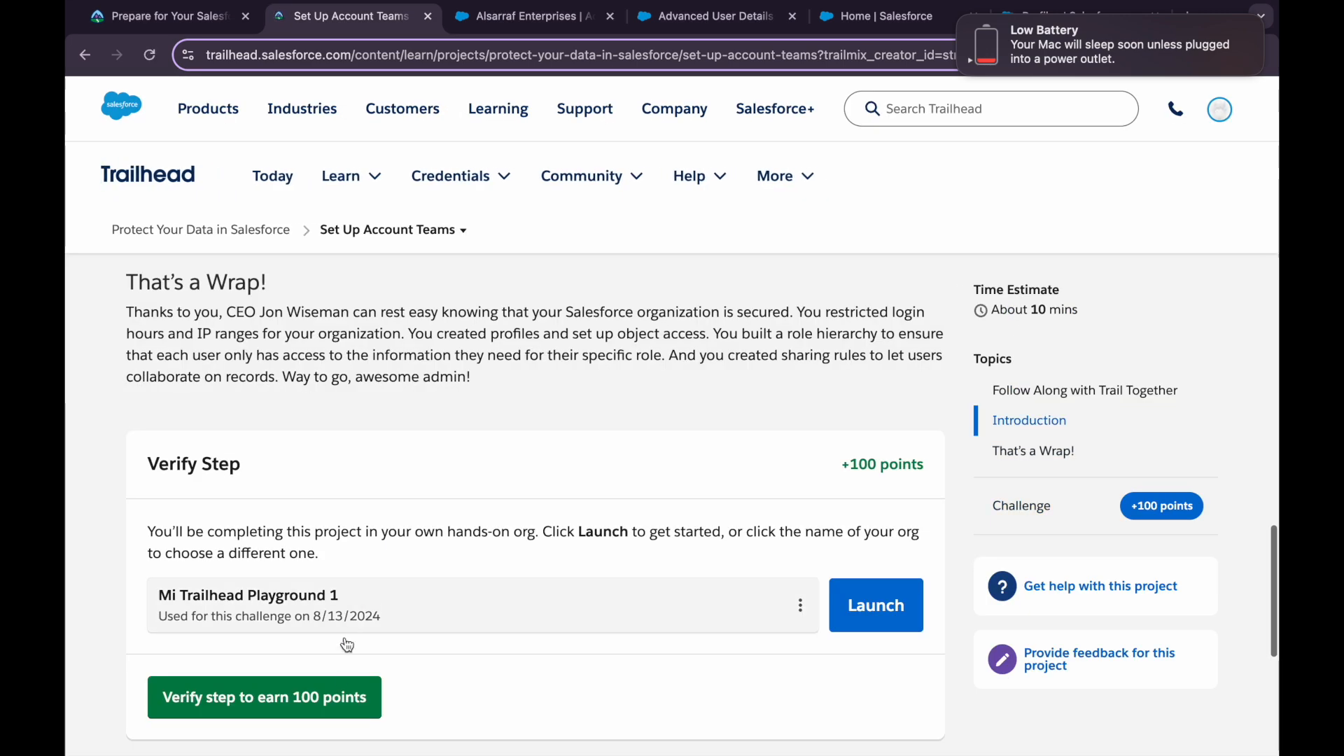
pyautogui.click(339, 685)
pyautogui.scroll(-3, 379, 616)
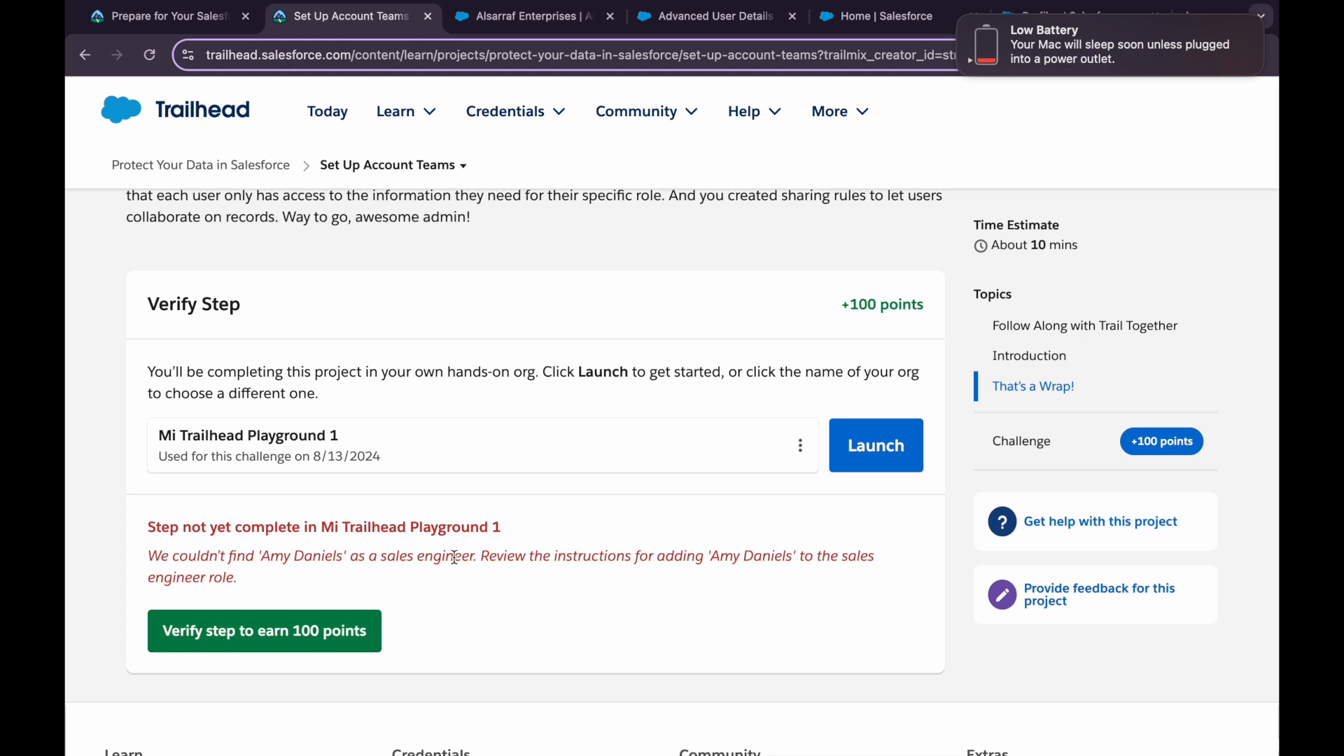
# Open the sales engineer user's record in a new tab and review its User Detail, Role Sales Engineer
pyautogui.click(876, 16)
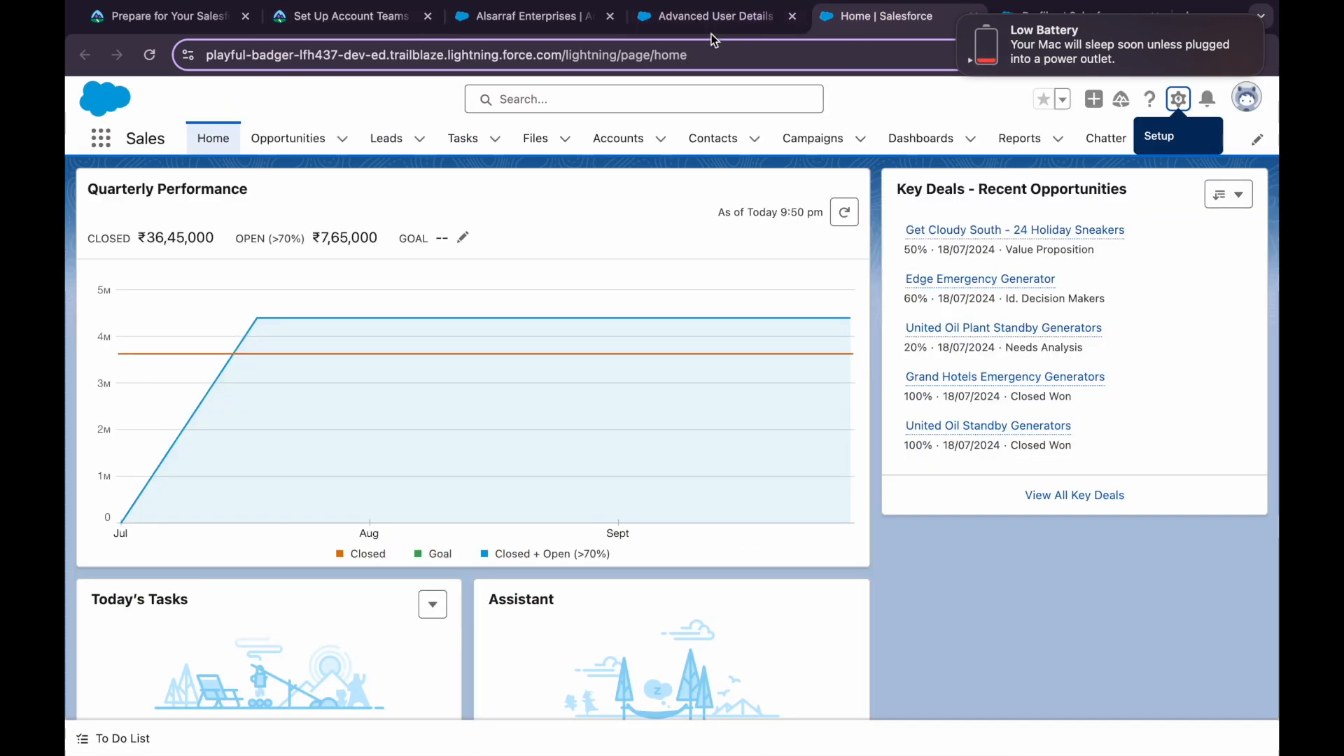
pyautogui.click(708, 24)
pyautogui.rightClick(402, 355)
pyautogui.click(448, 364)
pyautogui.click(797, 24)
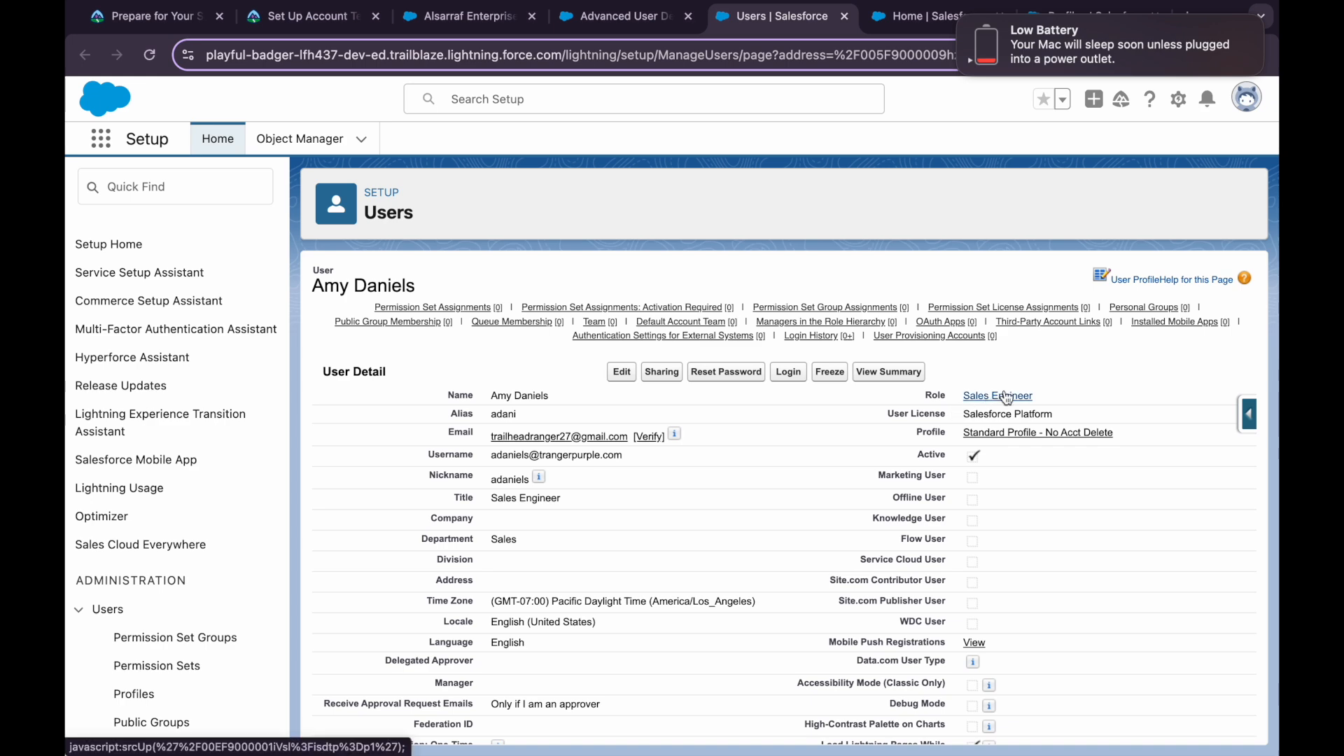
pyautogui.scroll(-10, 747, 630)
pyautogui.scroll(6, 746, 631)
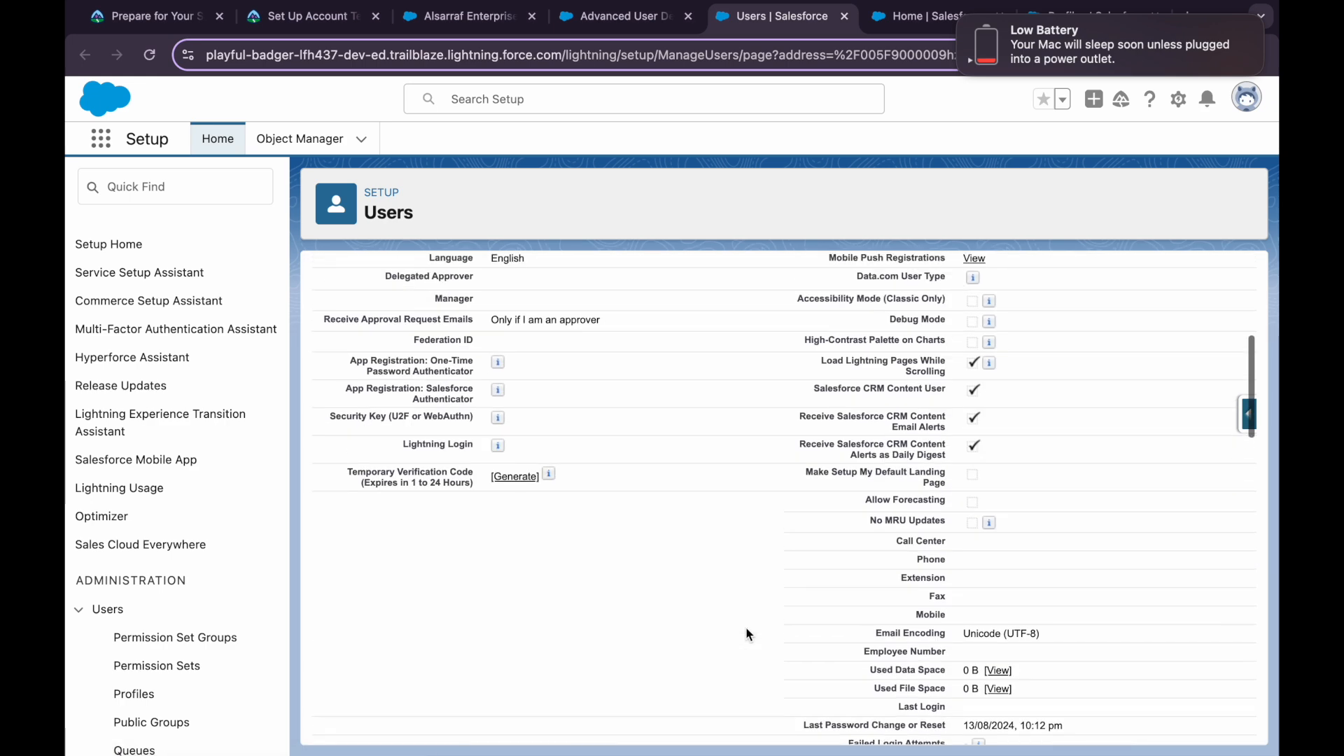
pyautogui.moveTo(490, 340); pyautogui.dragTo(543, 388)
pyautogui.click(540, 384)
pyautogui.scroll(5, 541, 382)
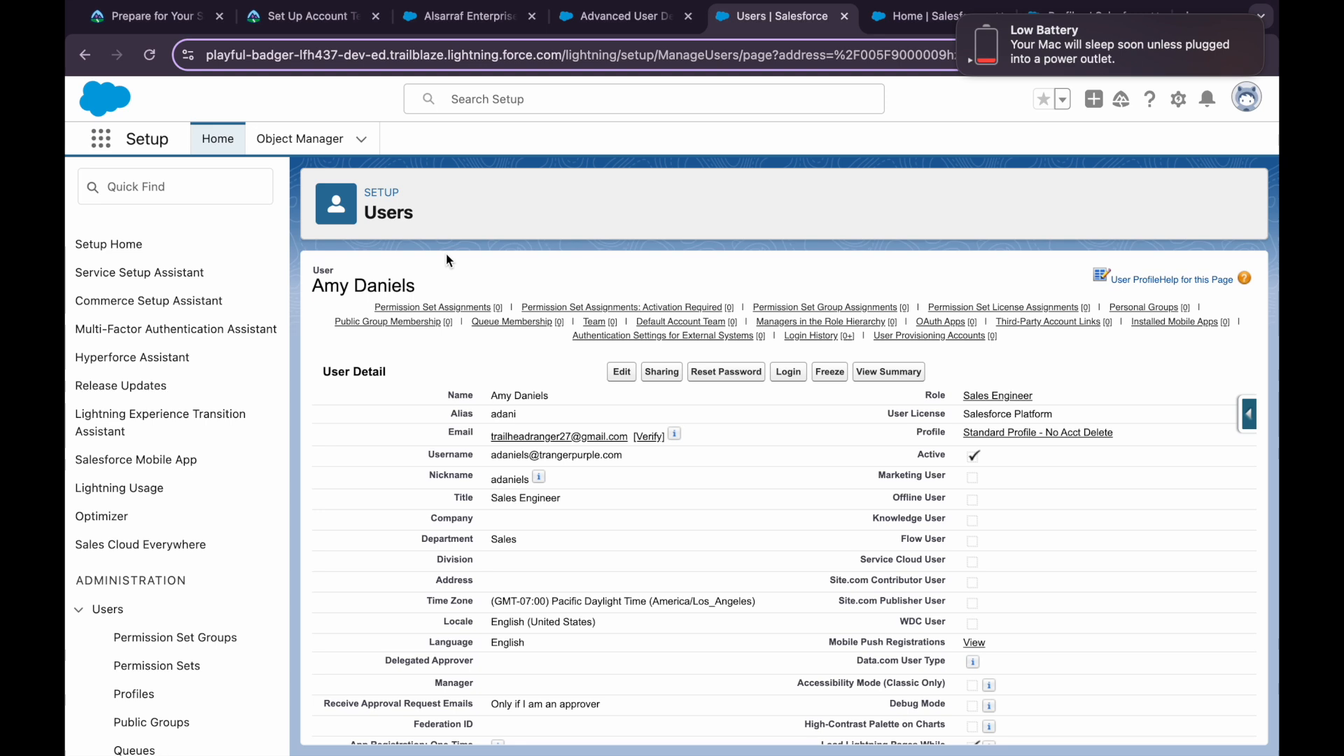
pyautogui.click(308, 16)
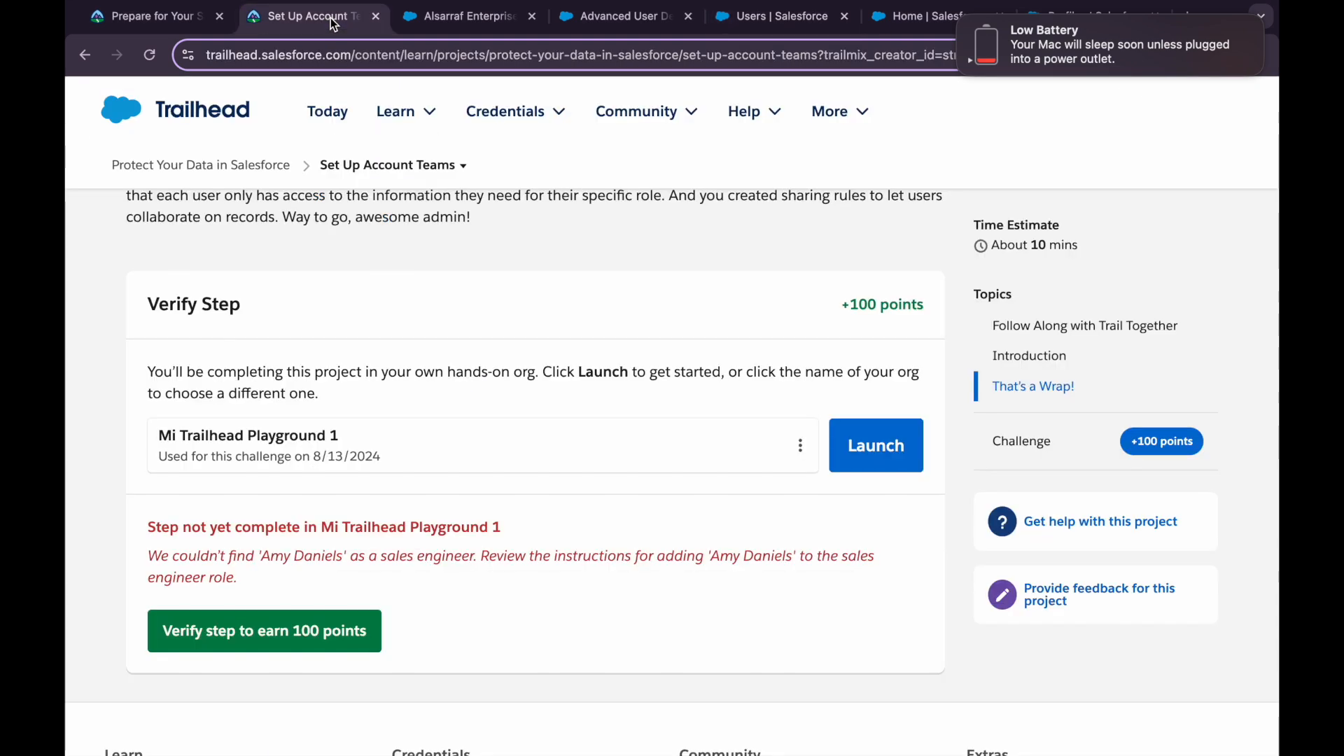
# Open the Create New Users step's instructions in a new tab and search them for the user's name
pyautogui.scroll(-4, 522, 441)
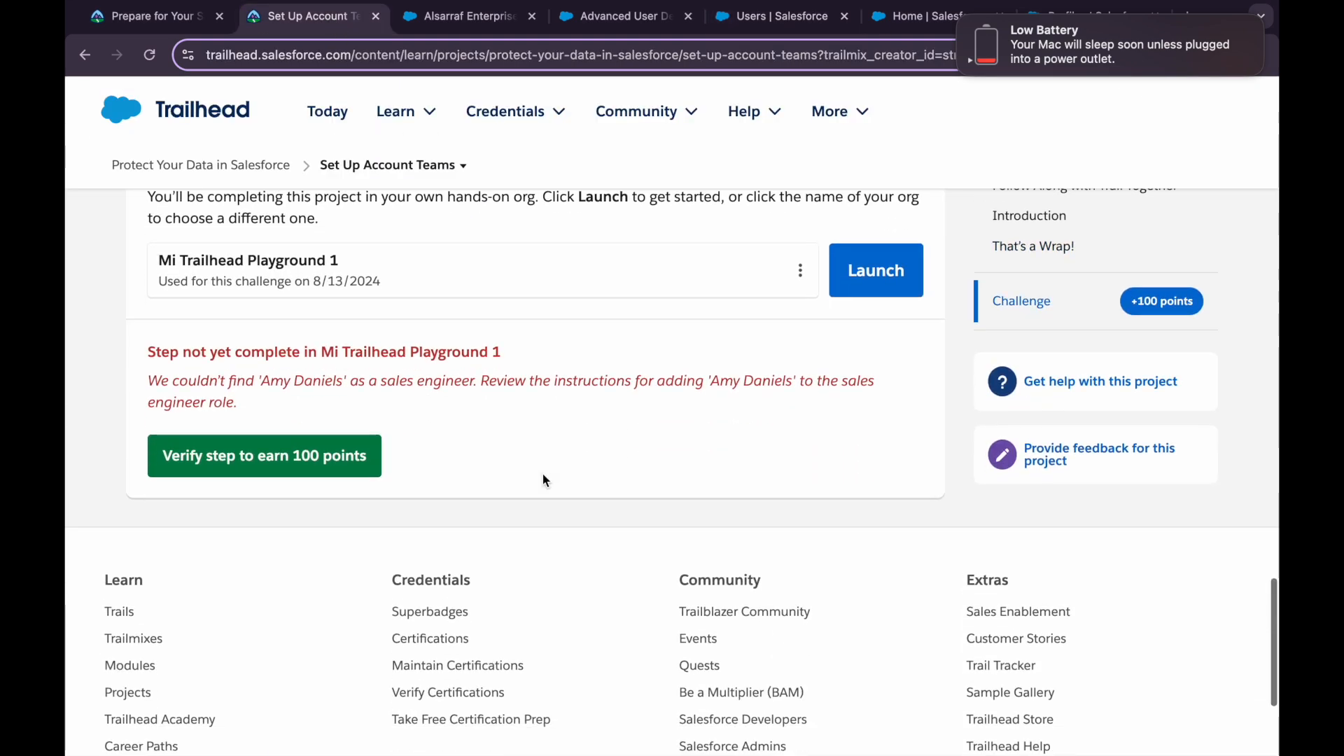
pyautogui.scroll(15, 461, 471)
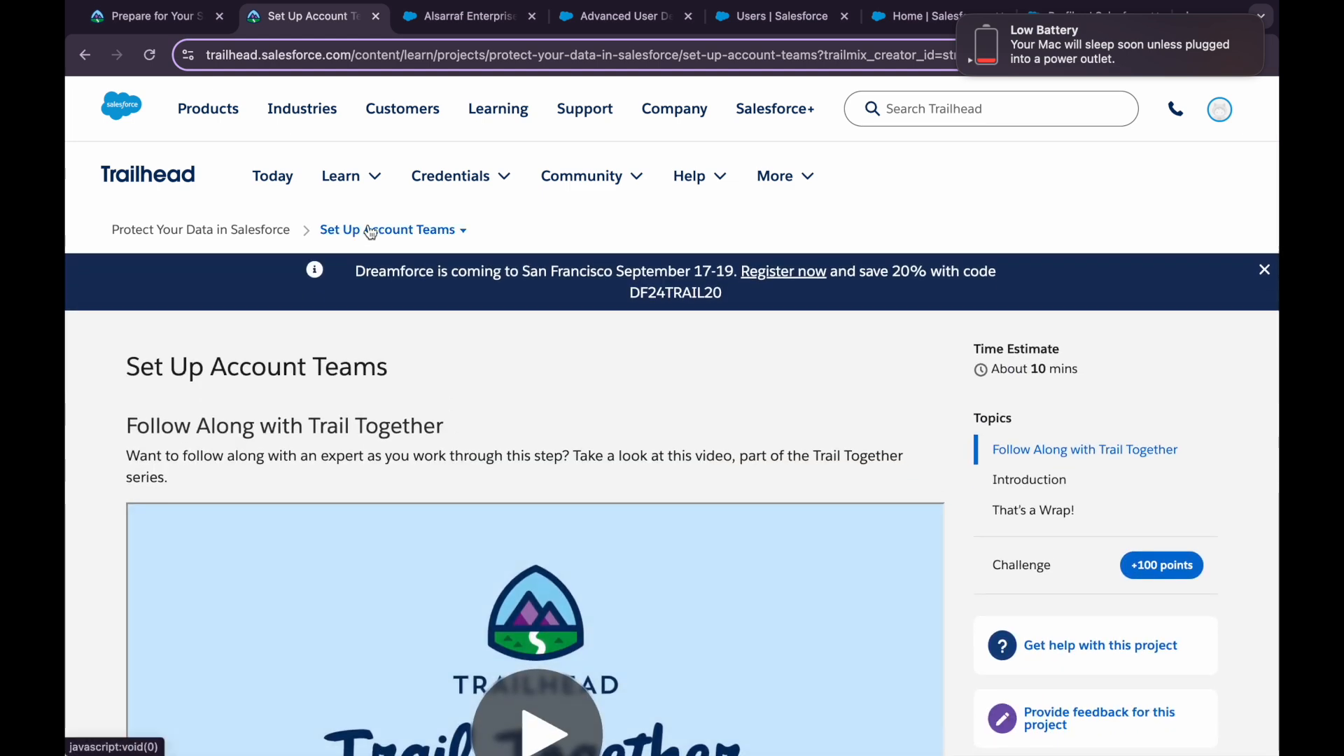
pyautogui.click(359, 238)
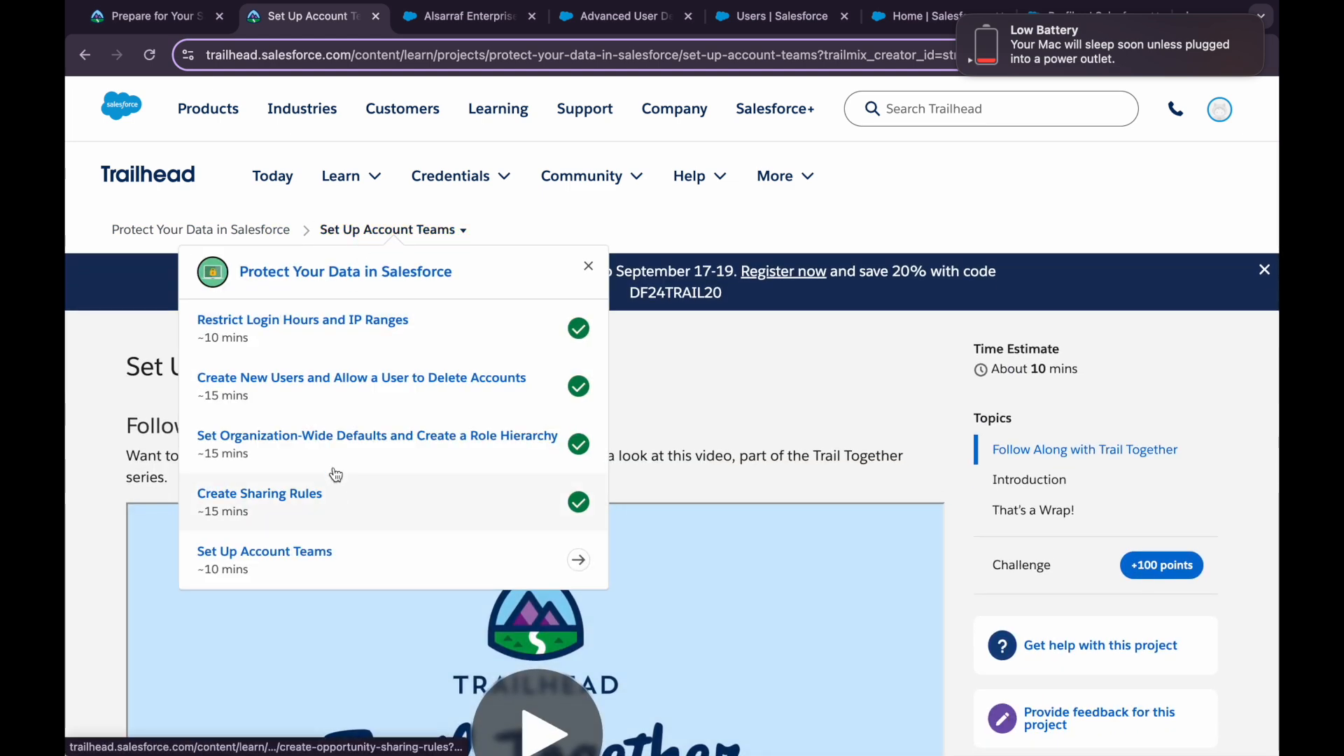
pyautogui.rightClick(348, 385)
pyautogui.click(417, 396)
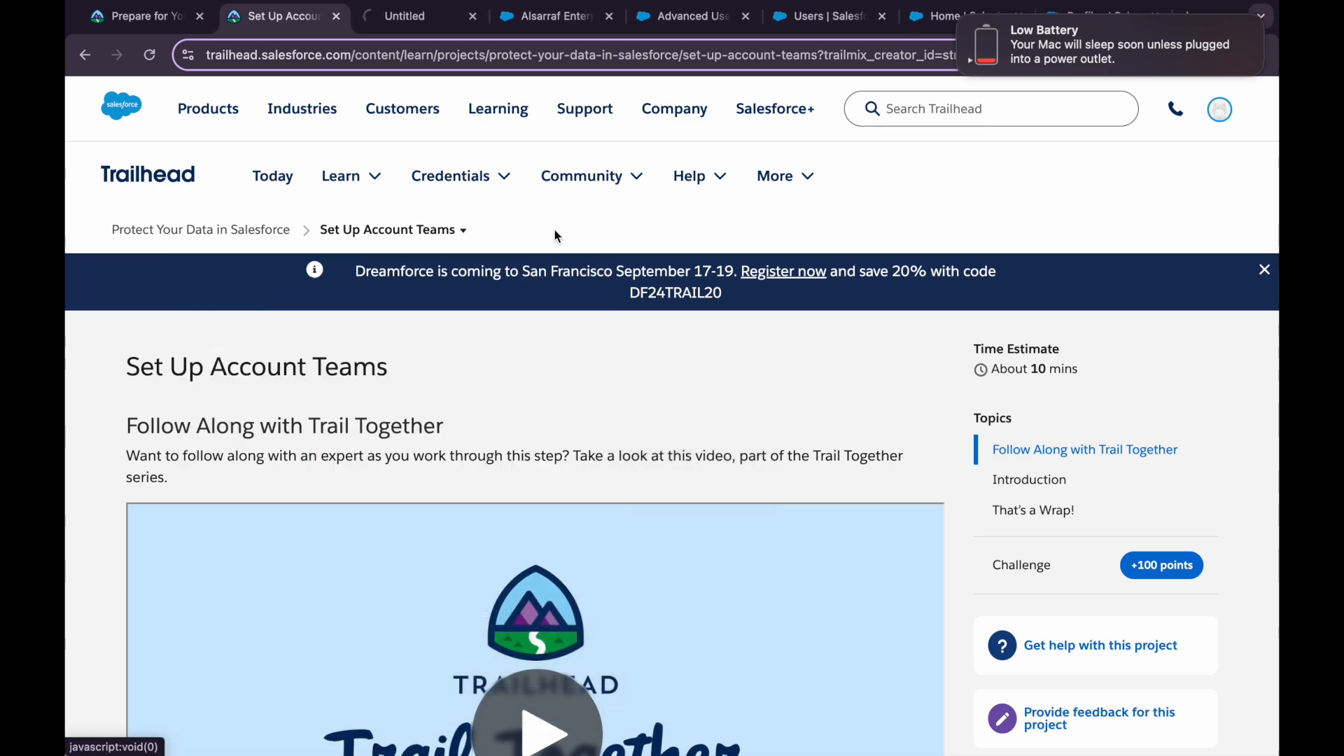
pyautogui.click(430, 20)
pyautogui.scroll(-5, 451, 469)
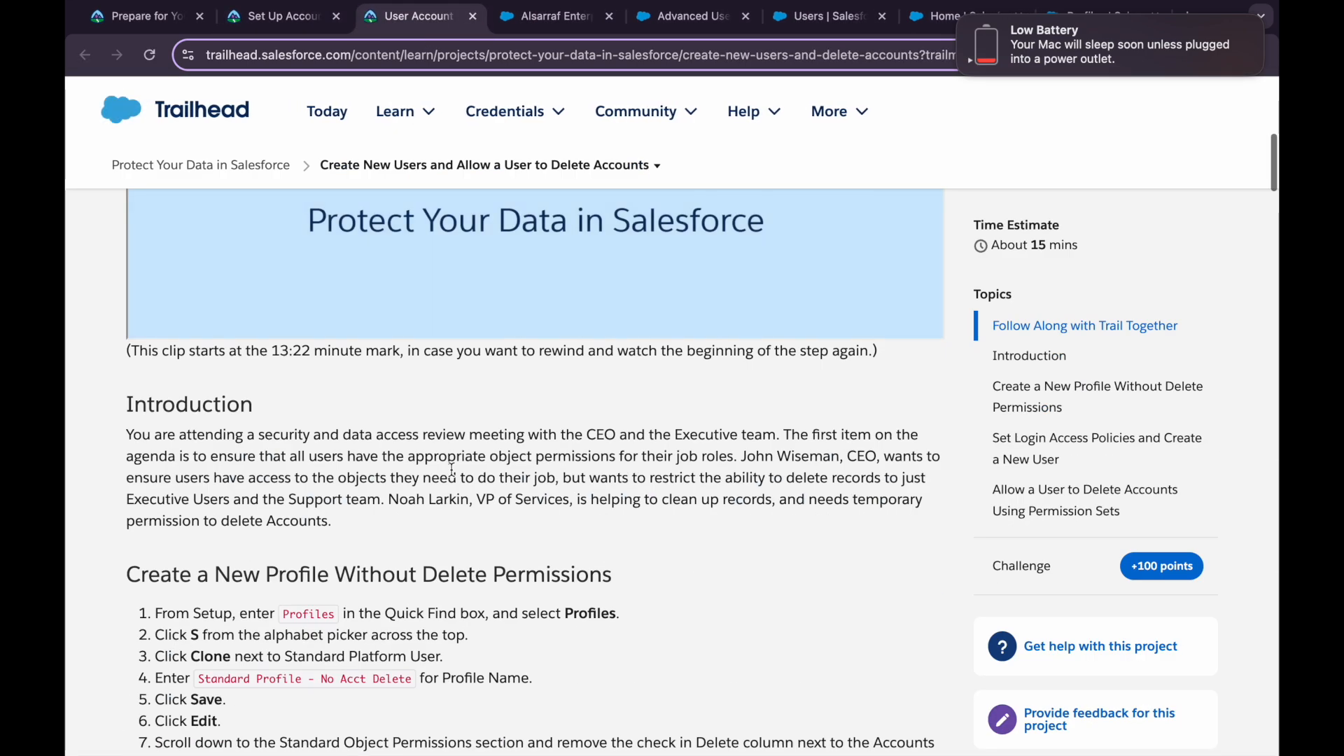
pyautogui.press('super+f')
pyautogui.write('amy')
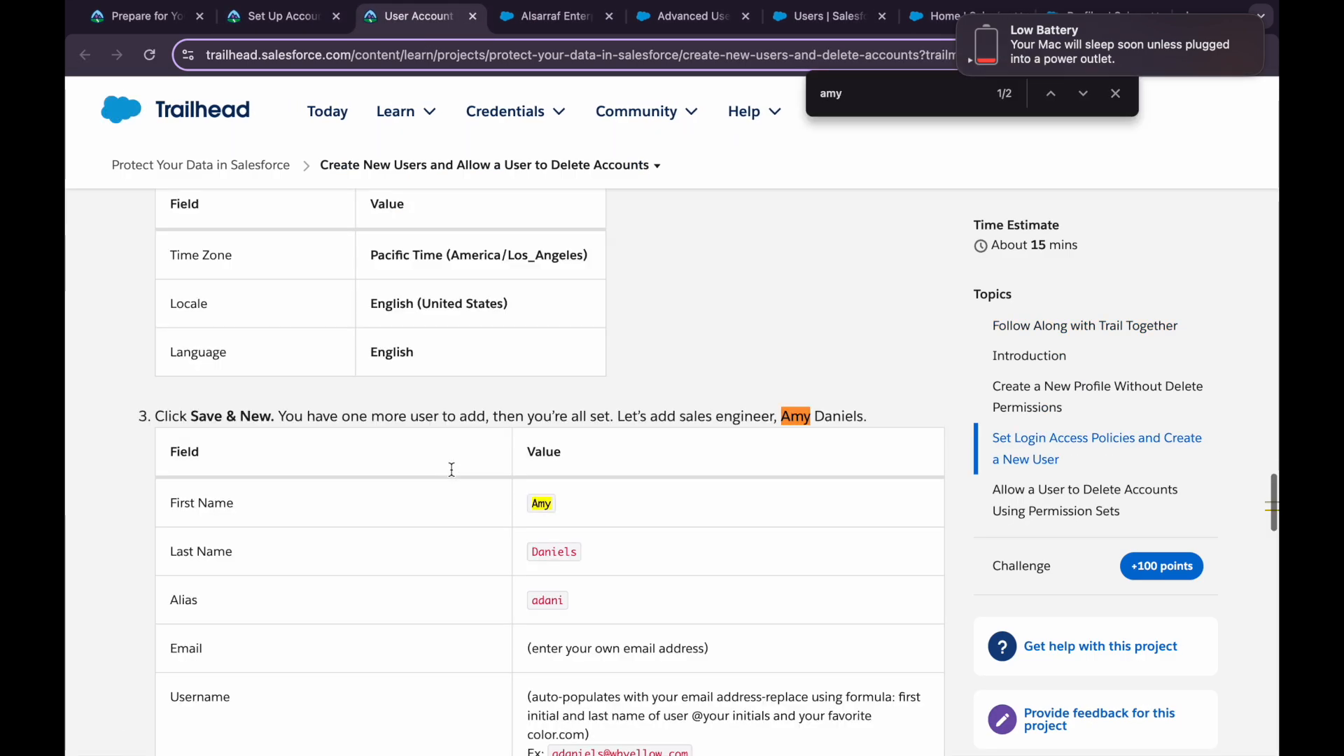
# Compare the user's title and department in the instructions against the Salesforce user record
pyautogui.scroll(-3, 495, 571)
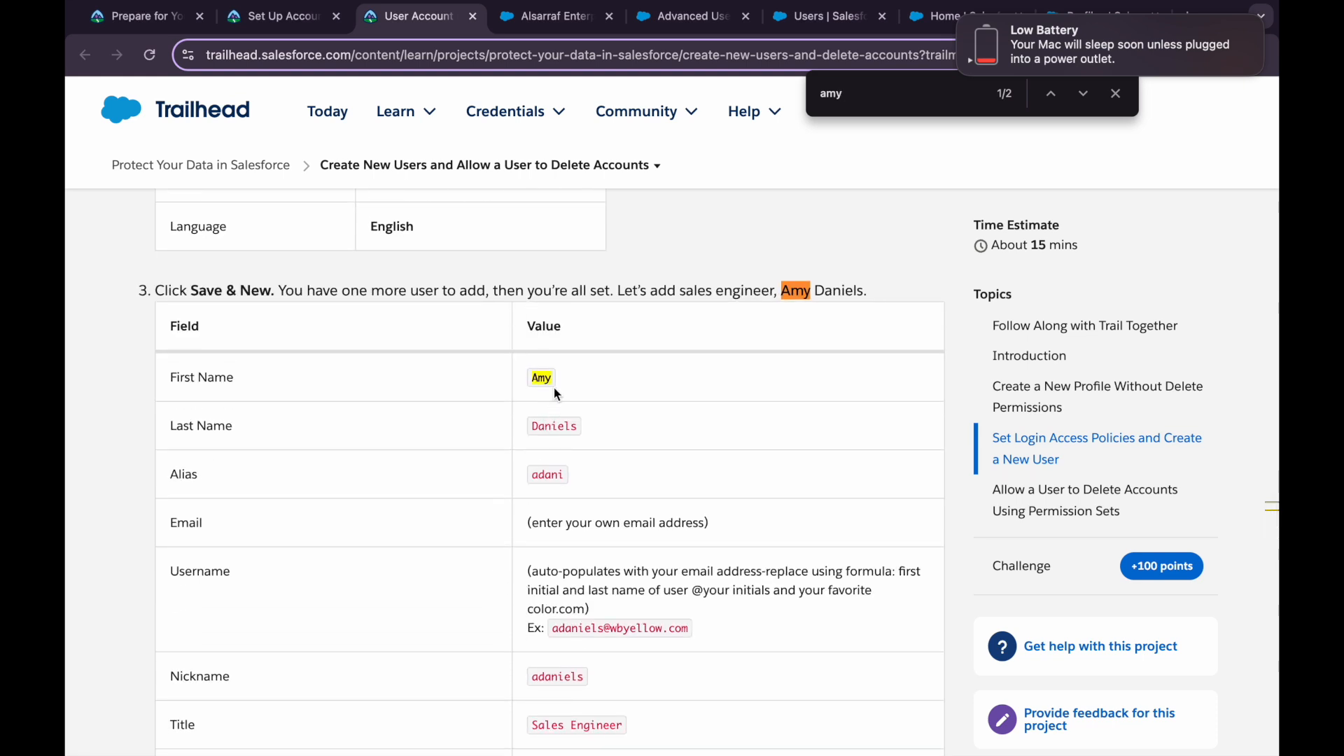
pyautogui.scroll(-4, 582, 522)
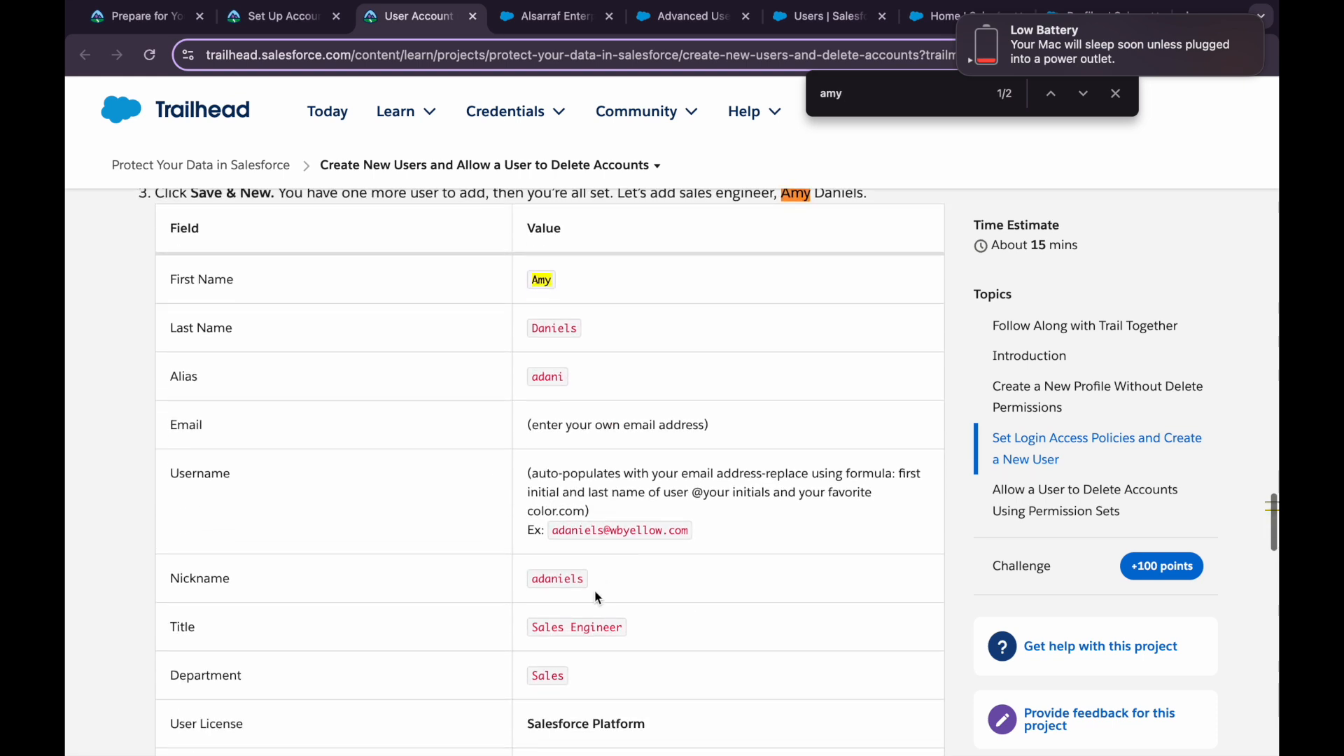
pyautogui.scroll(-2, 579, 581)
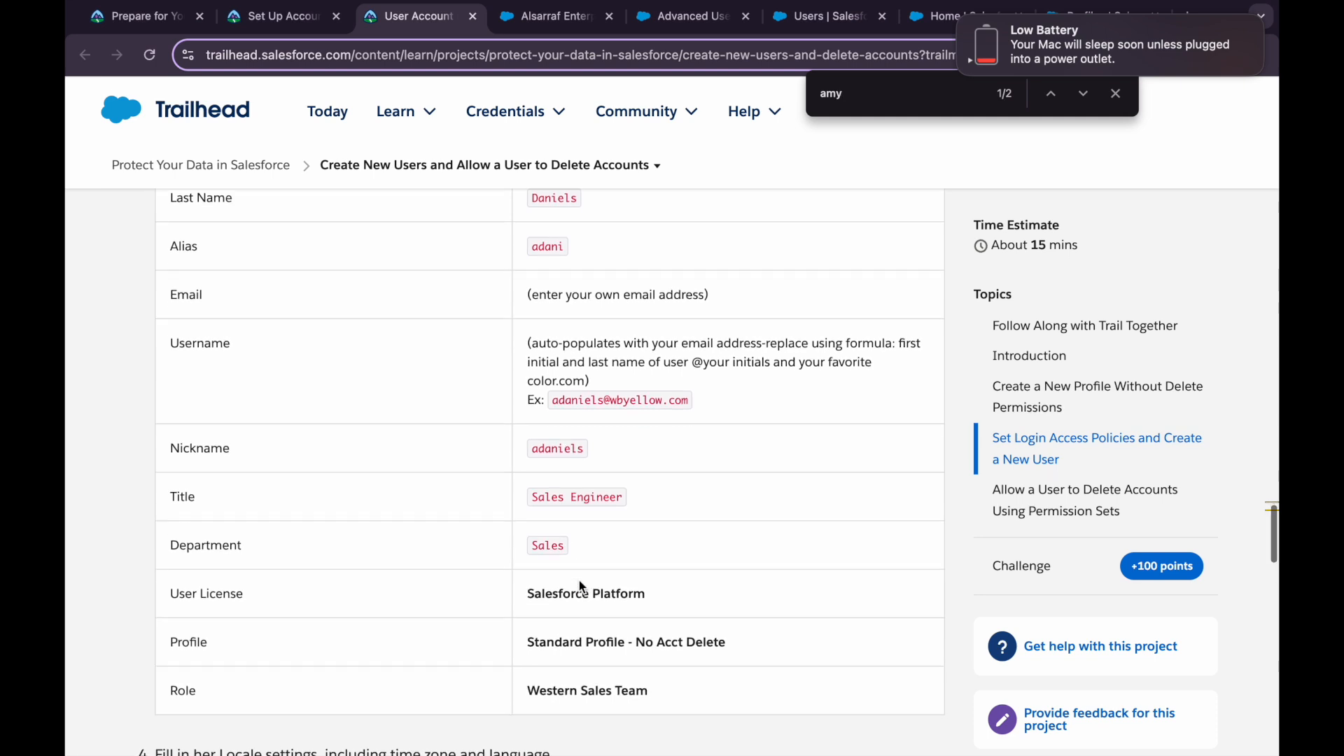
pyautogui.click(543, 105)
pyautogui.click(780, 19)
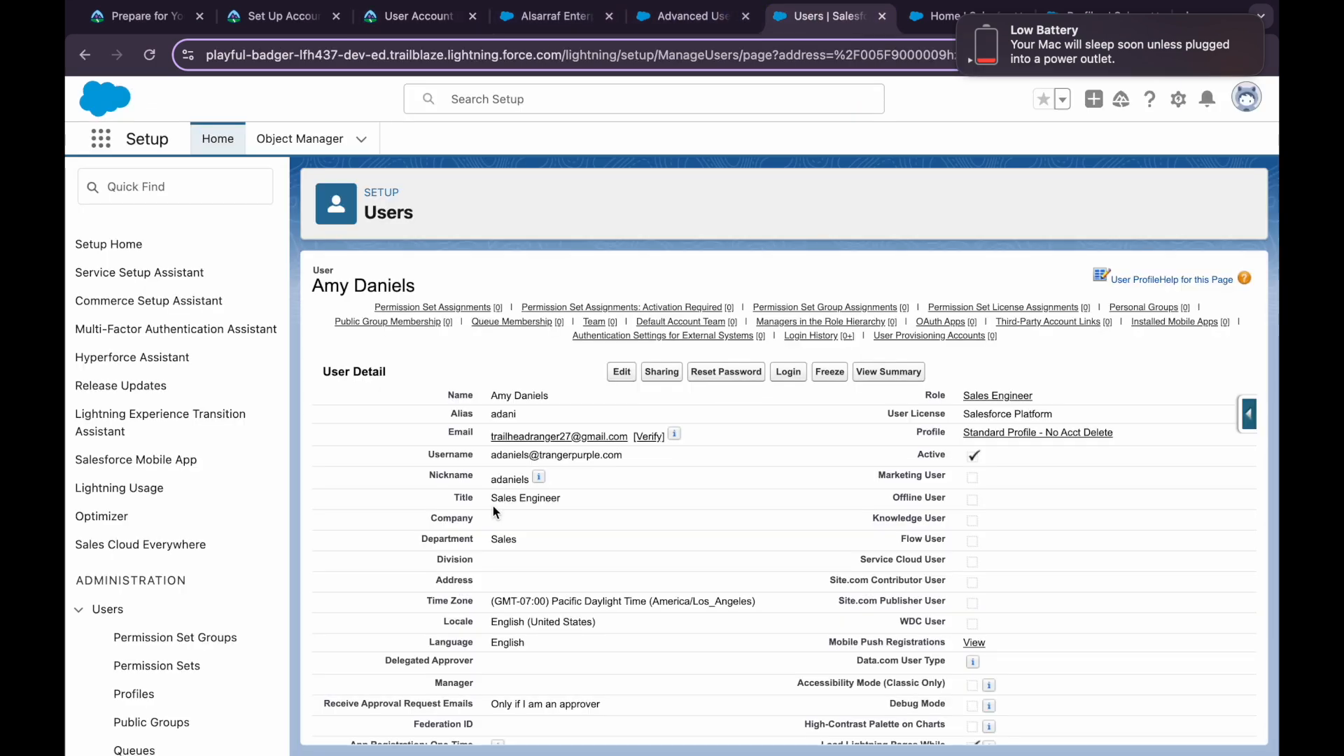
pyautogui.scroll(-1, 532, 476)
pyautogui.moveTo(490, 467); pyautogui.dragTo(593, 467)
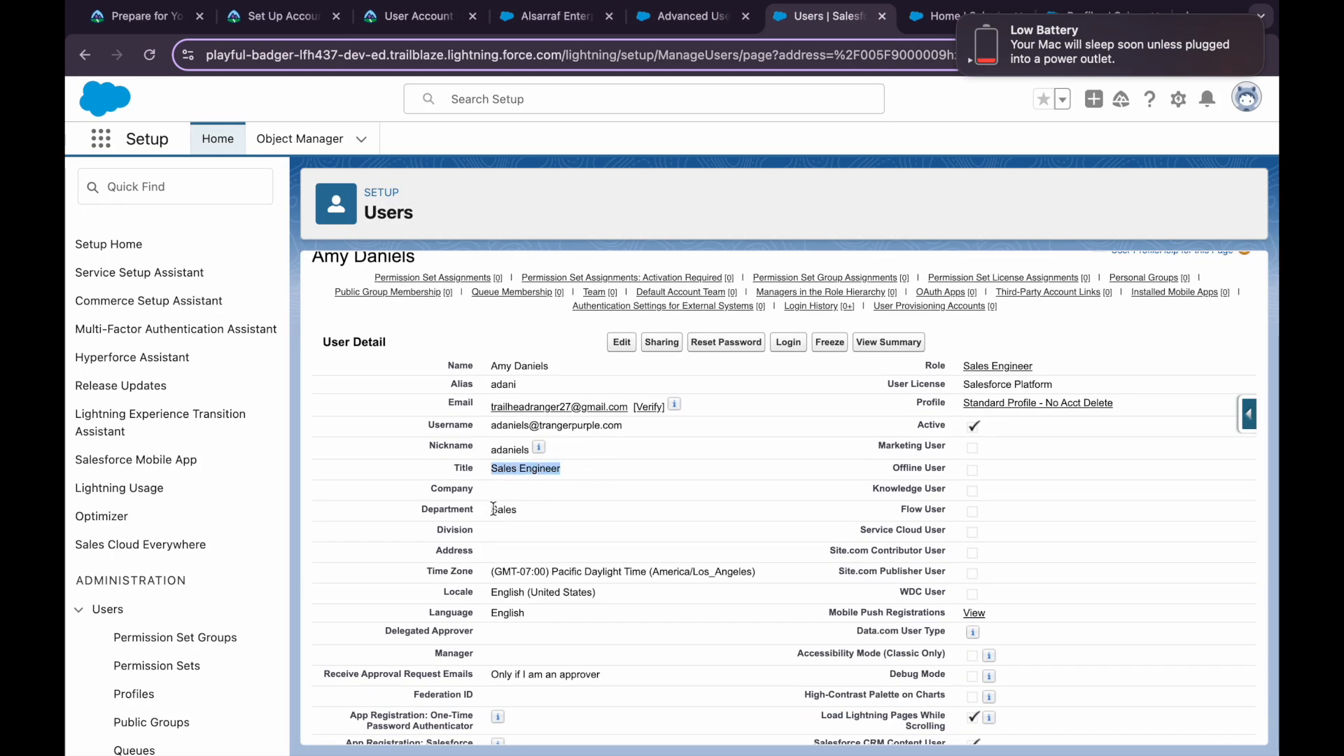
pyautogui.moveTo(493, 509); pyautogui.dragTo(543, 509)
pyautogui.click(569, 514)
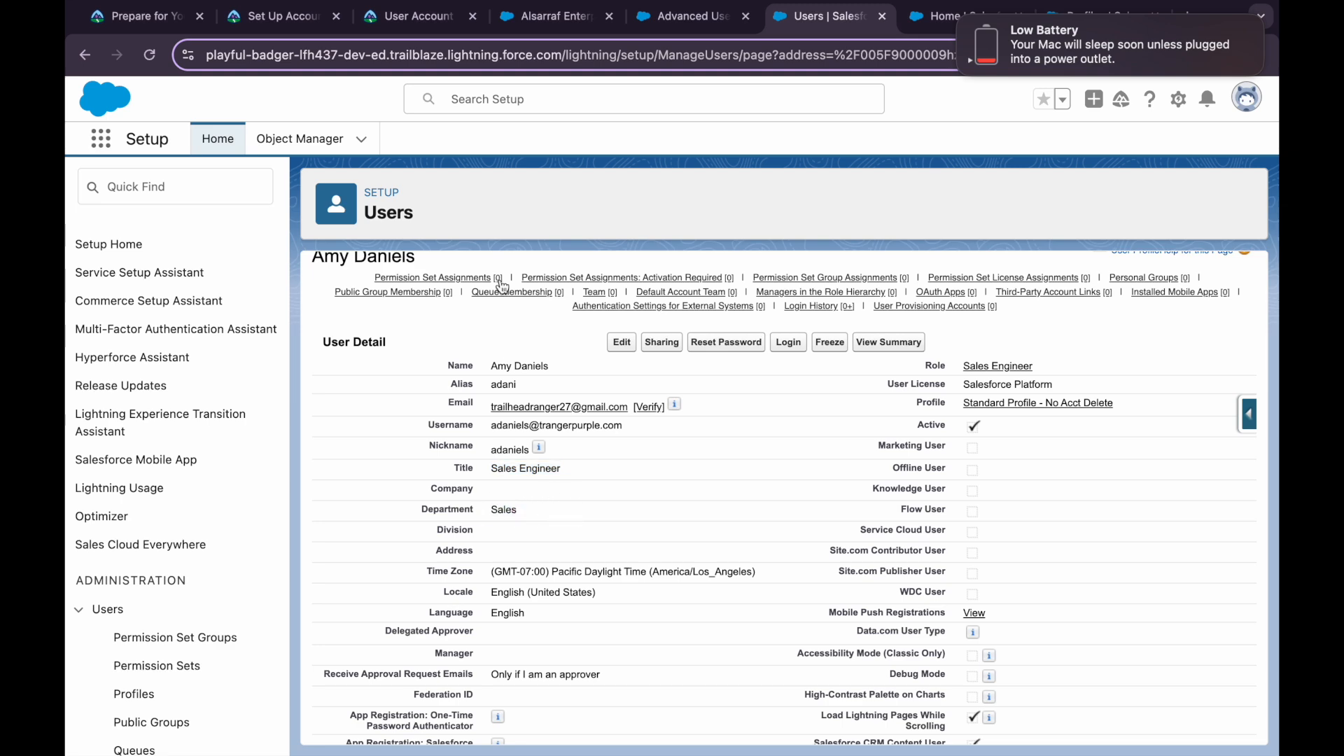
# Check the remaining user fields, including Role Western Sales Team, against the Salesforce user record
pyautogui.click(382, 26)
pyautogui.scroll(-2, 490, 455)
pyautogui.scroll(-1, 490, 455)
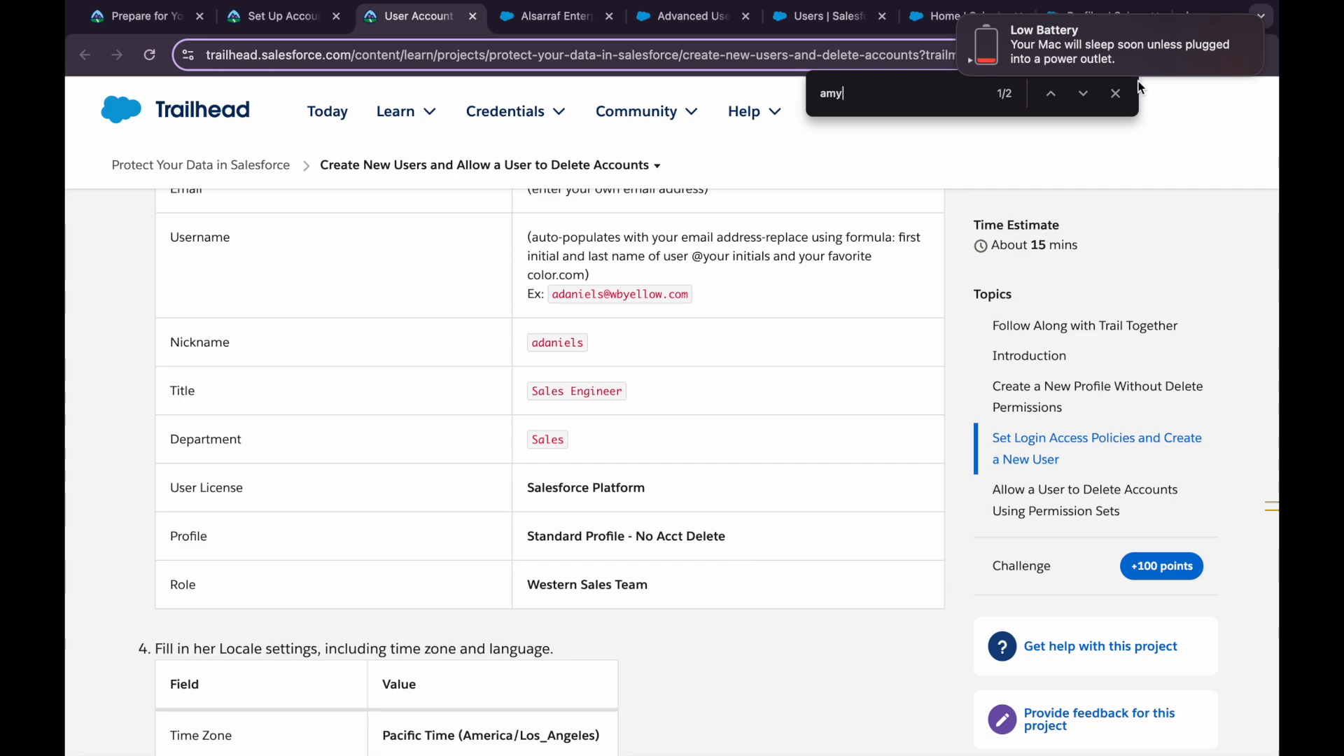
pyautogui.click(1116, 93)
pyautogui.scroll(-1, 790, 488)
pyautogui.scroll(-8, 789, 485)
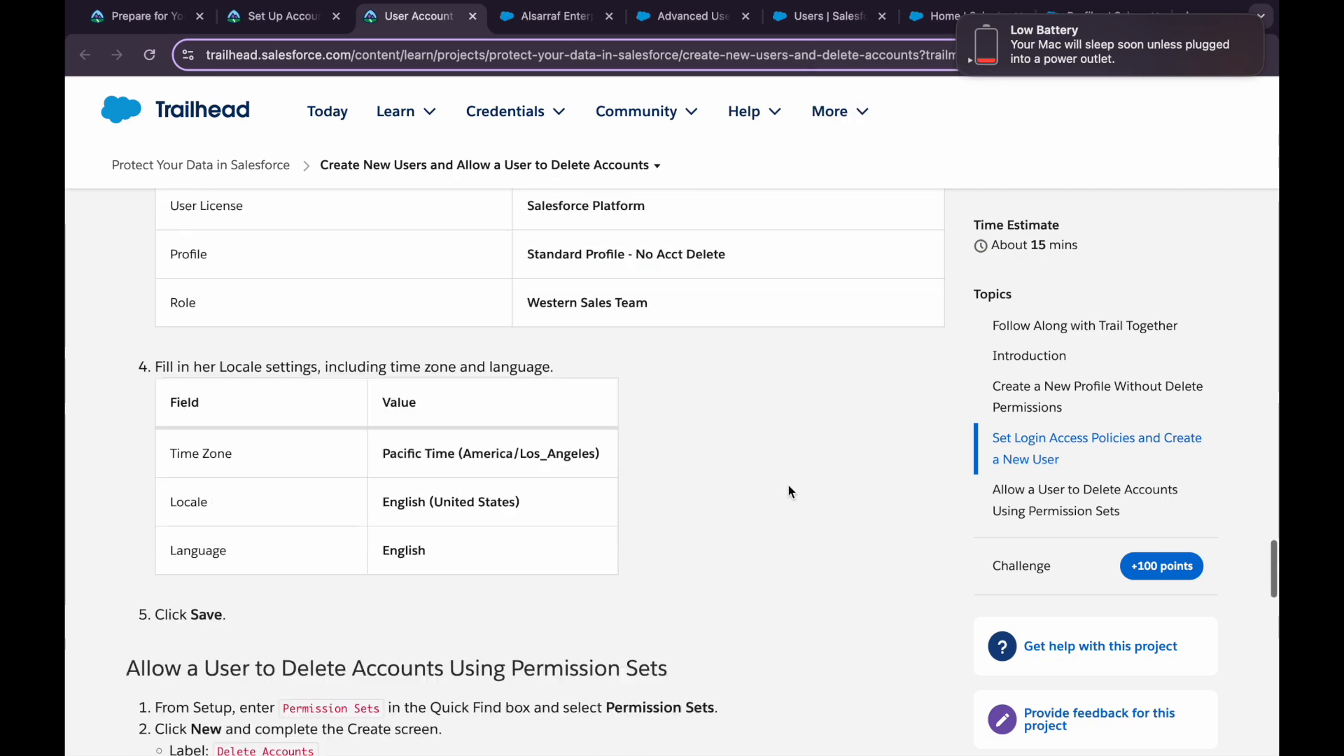
pyautogui.click(826, 16)
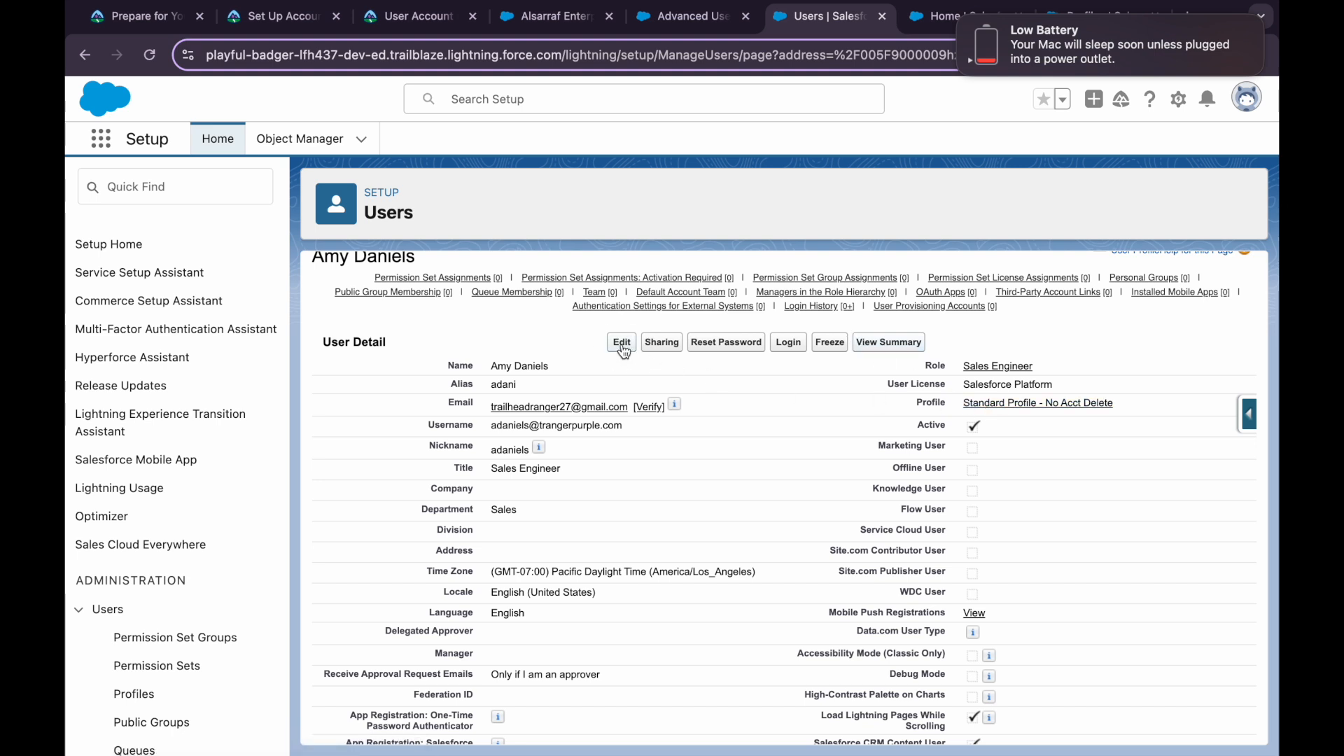
pyautogui.click(396, 20)
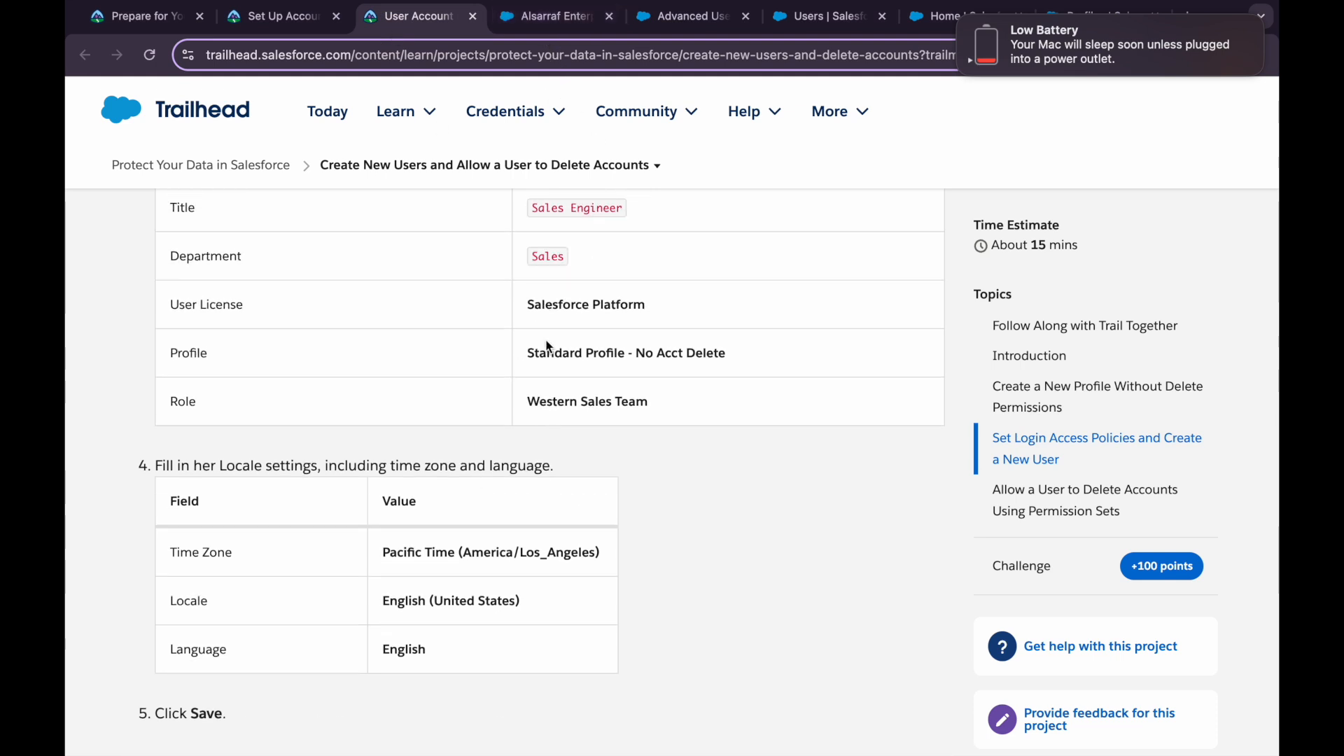
pyautogui.scroll(1, 615, 502)
pyautogui.scroll(2, 616, 501)
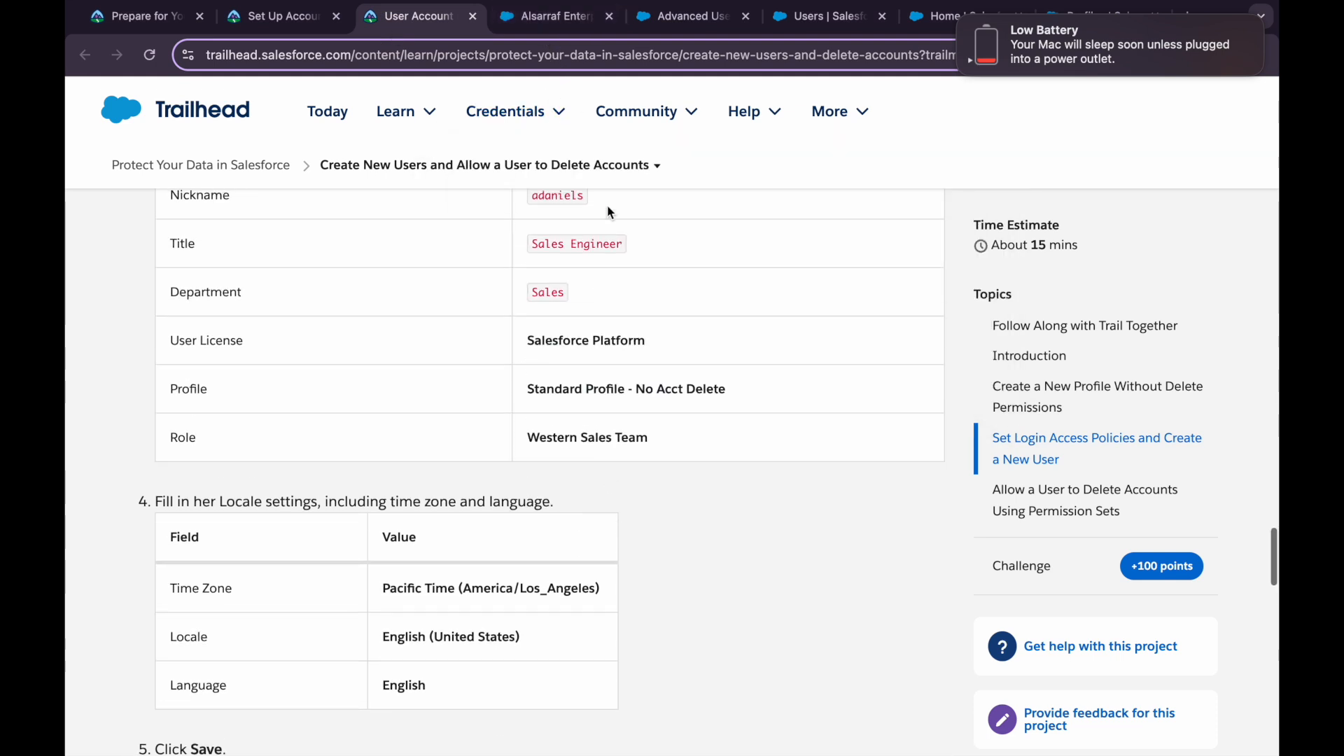
pyautogui.click(550, 17)
# Change the user's role from Sales Engineer to Western Sales Team and save it
pyautogui.click(784, 17)
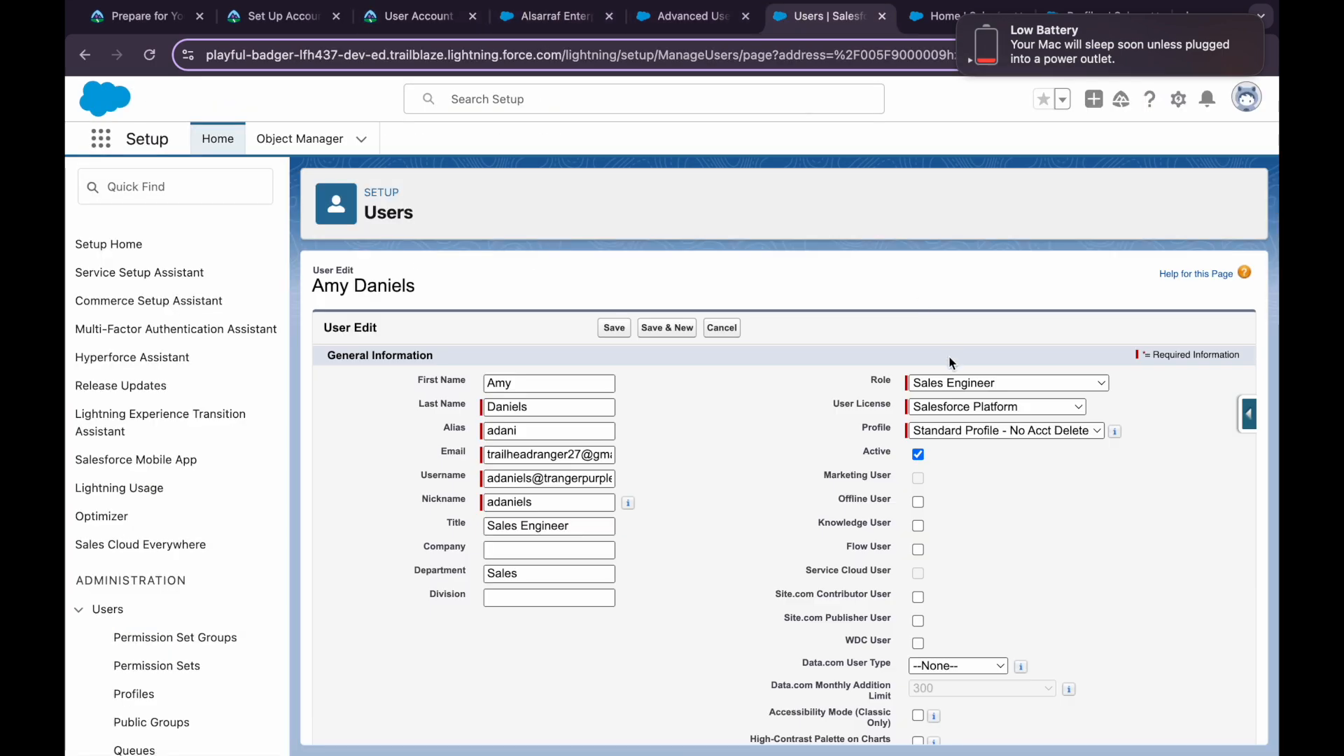
pyautogui.click(1008, 383)
pyautogui.click(980, 542)
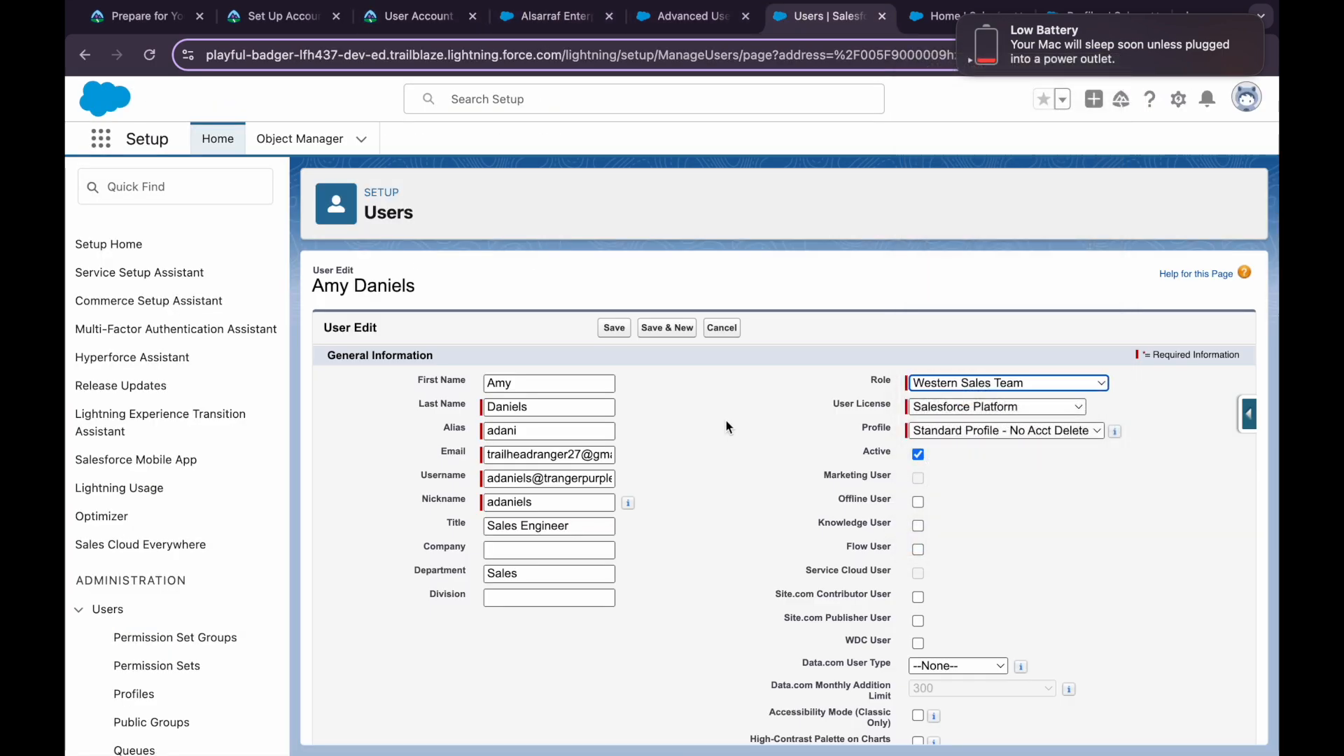
pyautogui.click(624, 327)
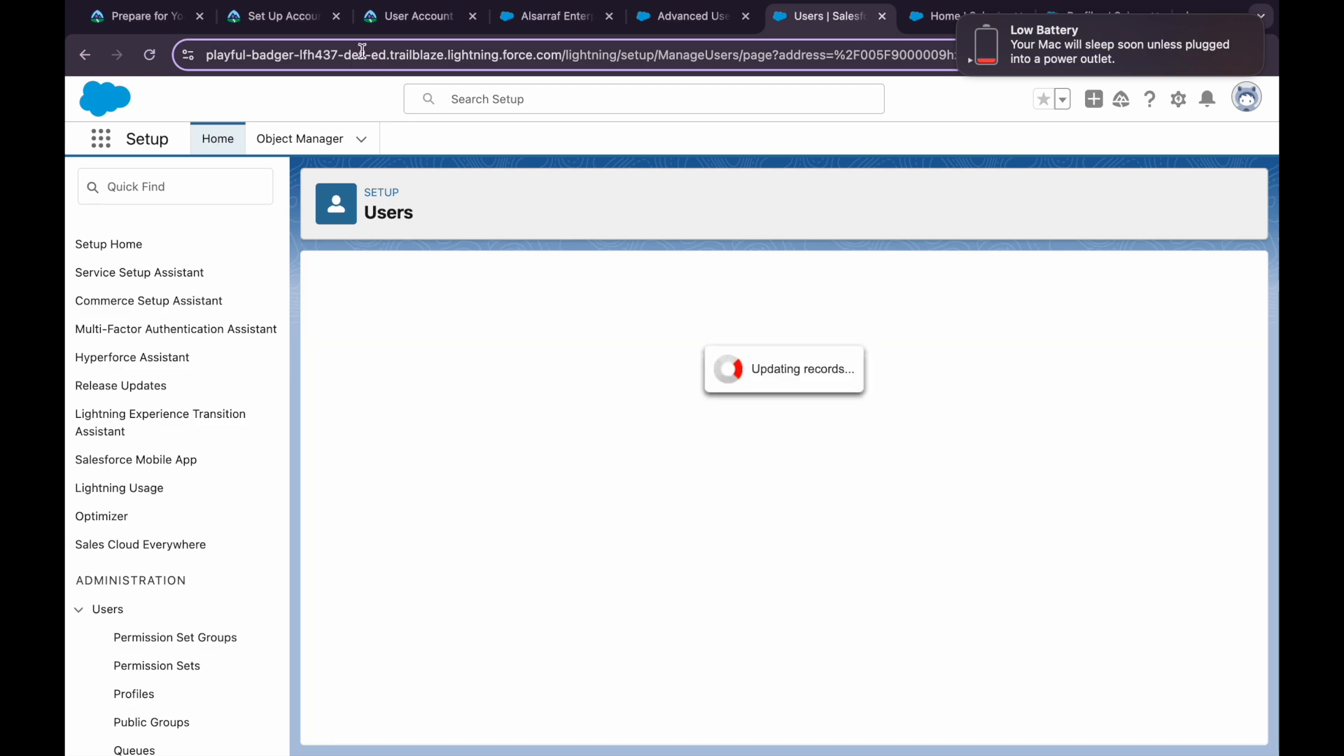
pyautogui.click(392, 20)
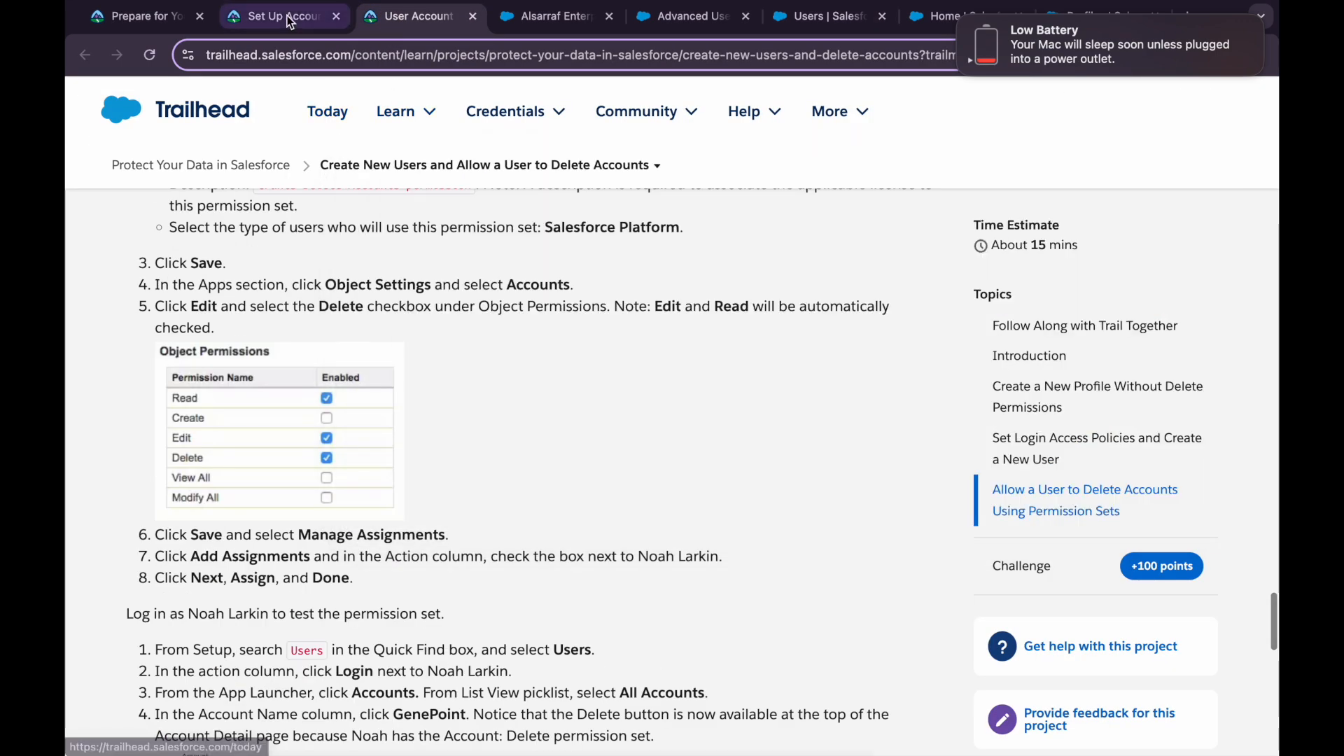
pyautogui.click(289, 21)
# Re-run the Set Up Account Teams verification, then reload the page after it still fails
pyautogui.scroll(-20, 346, 585)
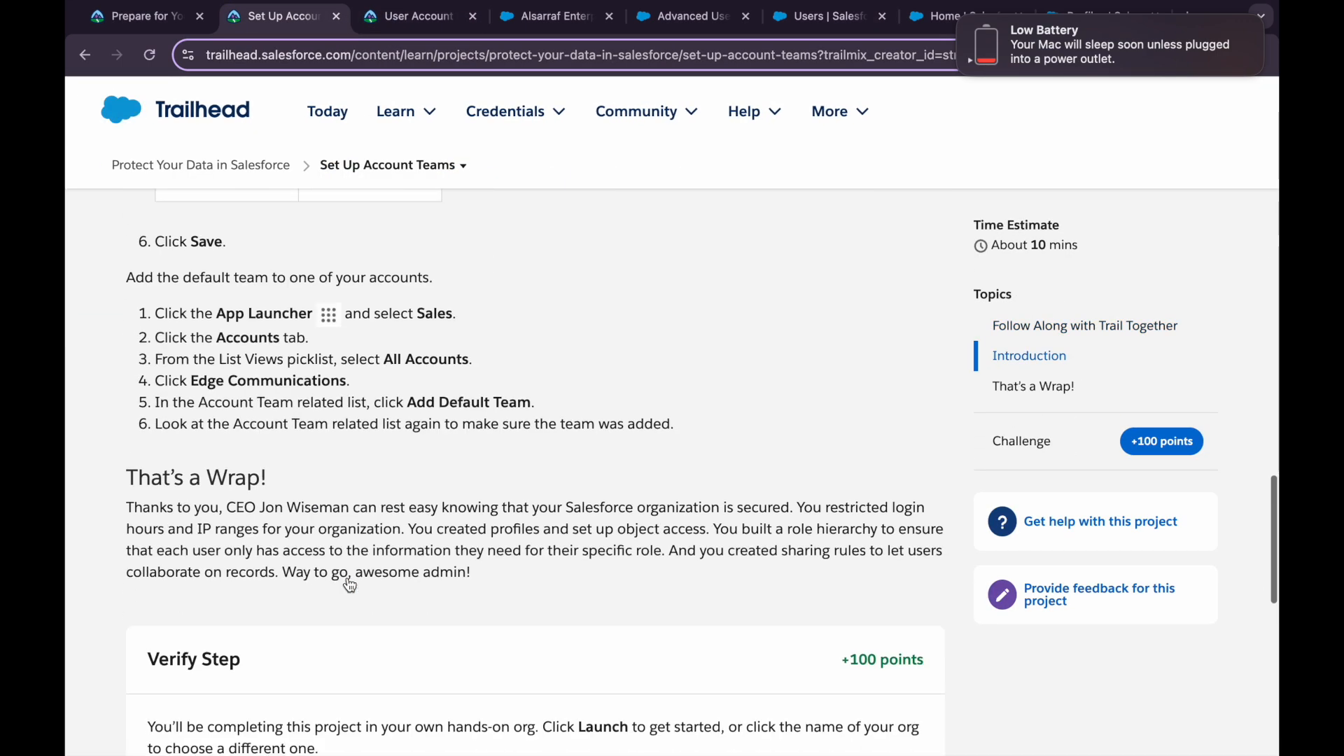
pyautogui.click(288, 668)
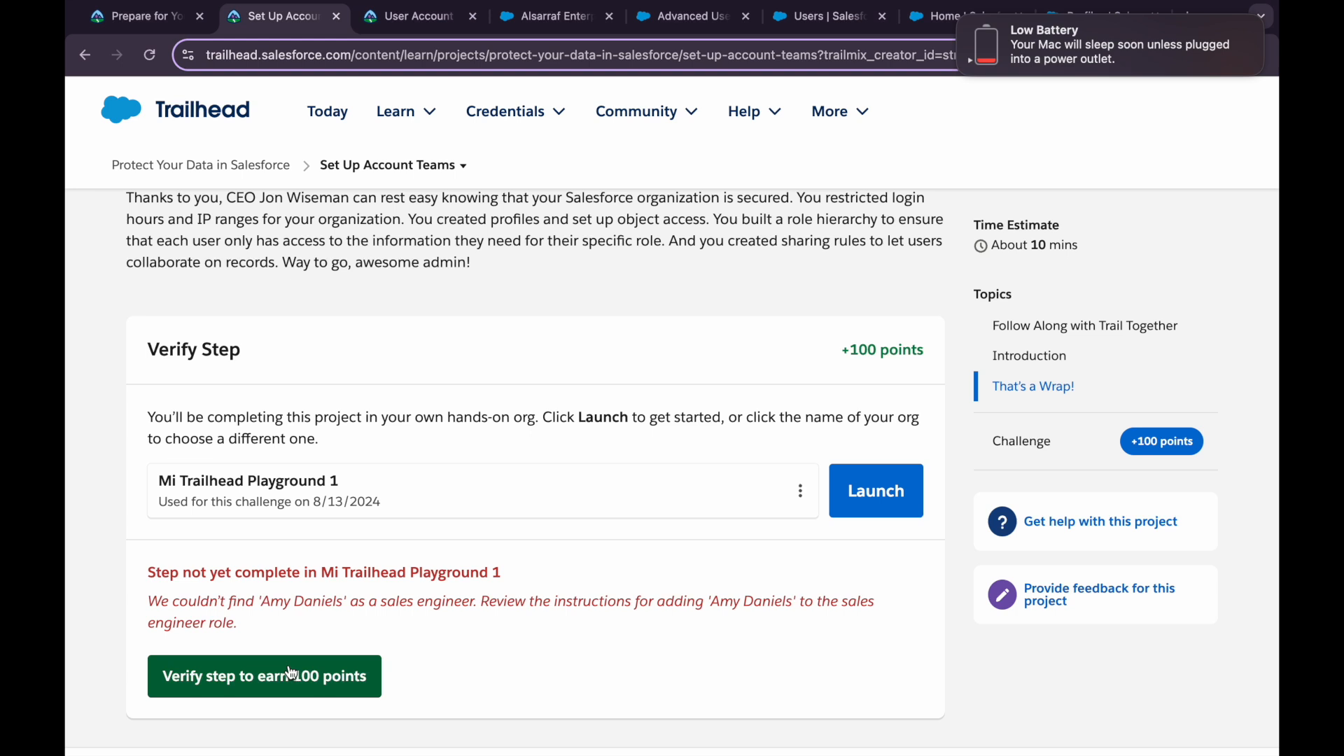
pyautogui.press('super+r')
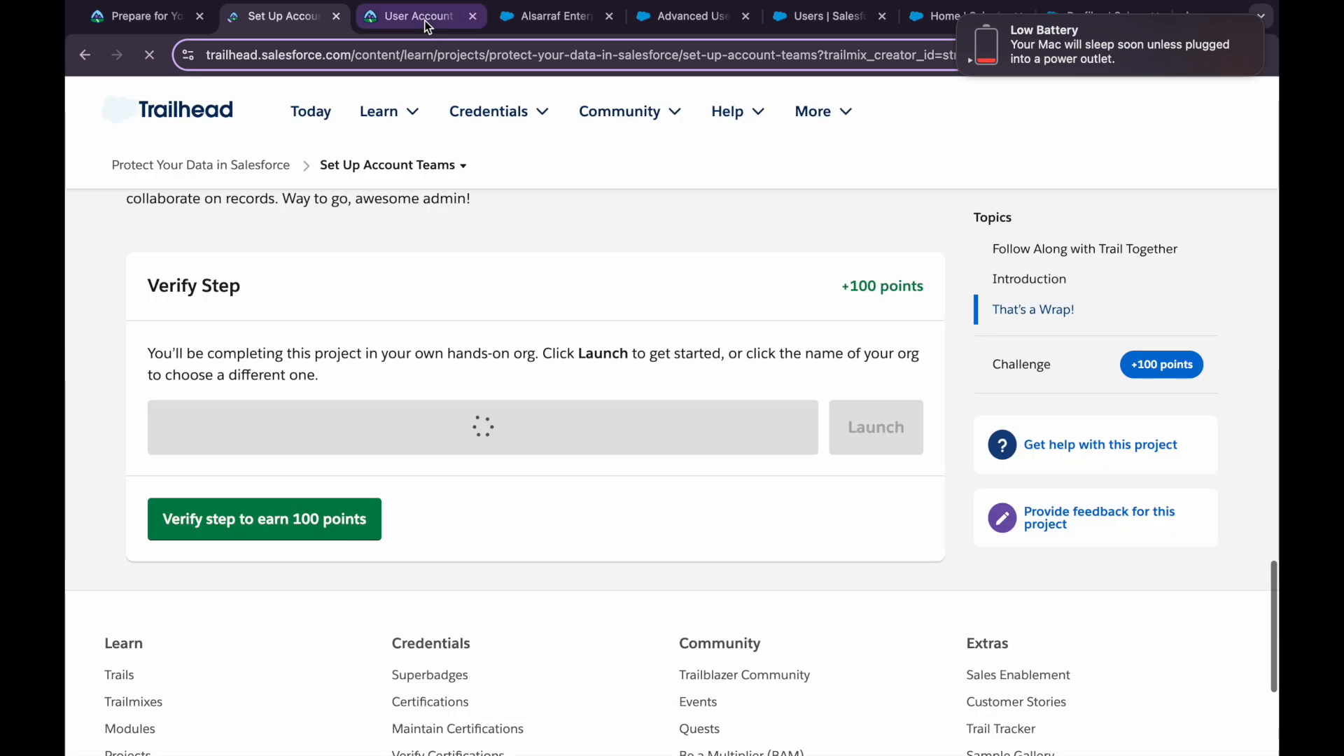
pyautogui.click(427, 22)
pyautogui.click(540, 31)
# Review the user-creation instructions, then verify the Set Up Account Teams step again
pyautogui.click(419, 17)
pyautogui.scroll(3, 254, 461)
pyautogui.scroll(6, 262, 374)
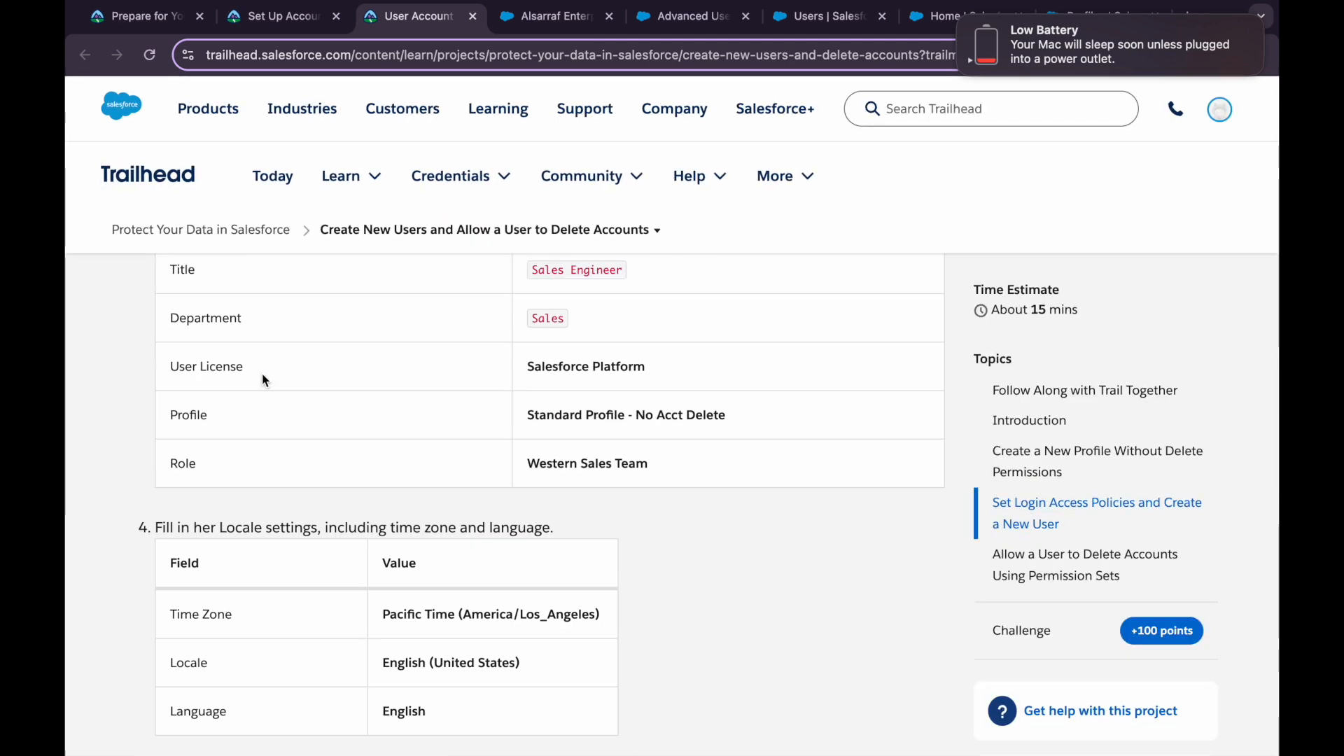
pyautogui.scroll(-7, 262, 374)
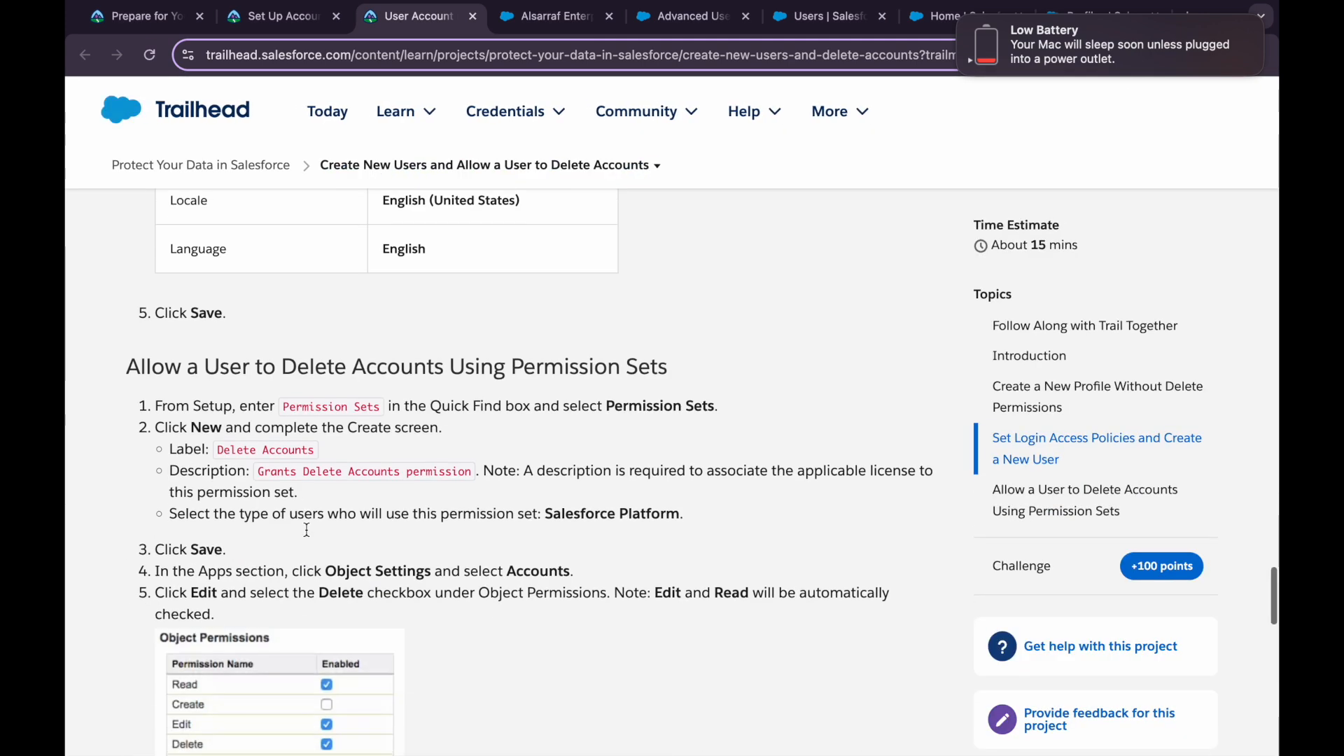
pyautogui.scroll(-5, 307, 530)
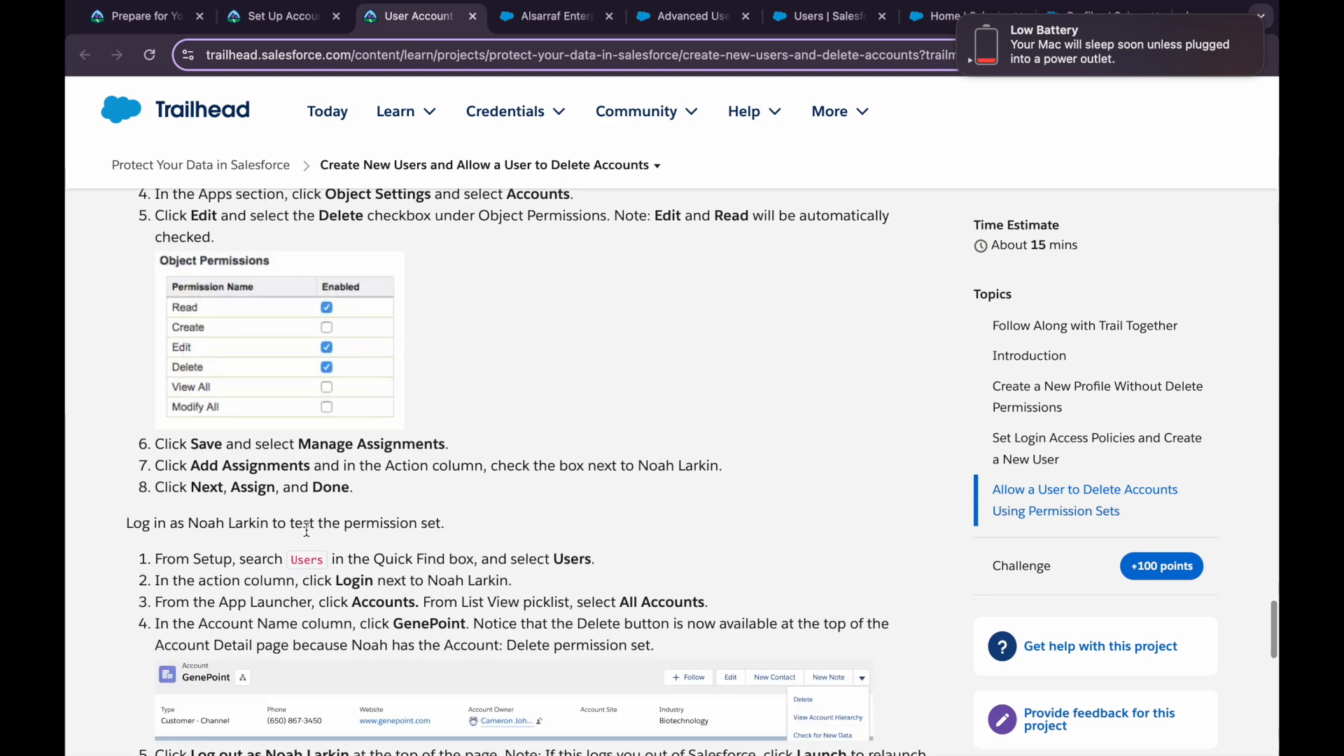
pyautogui.scroll(-3, 306, 530)
pyautogui.scroll(-5, 307, 530)
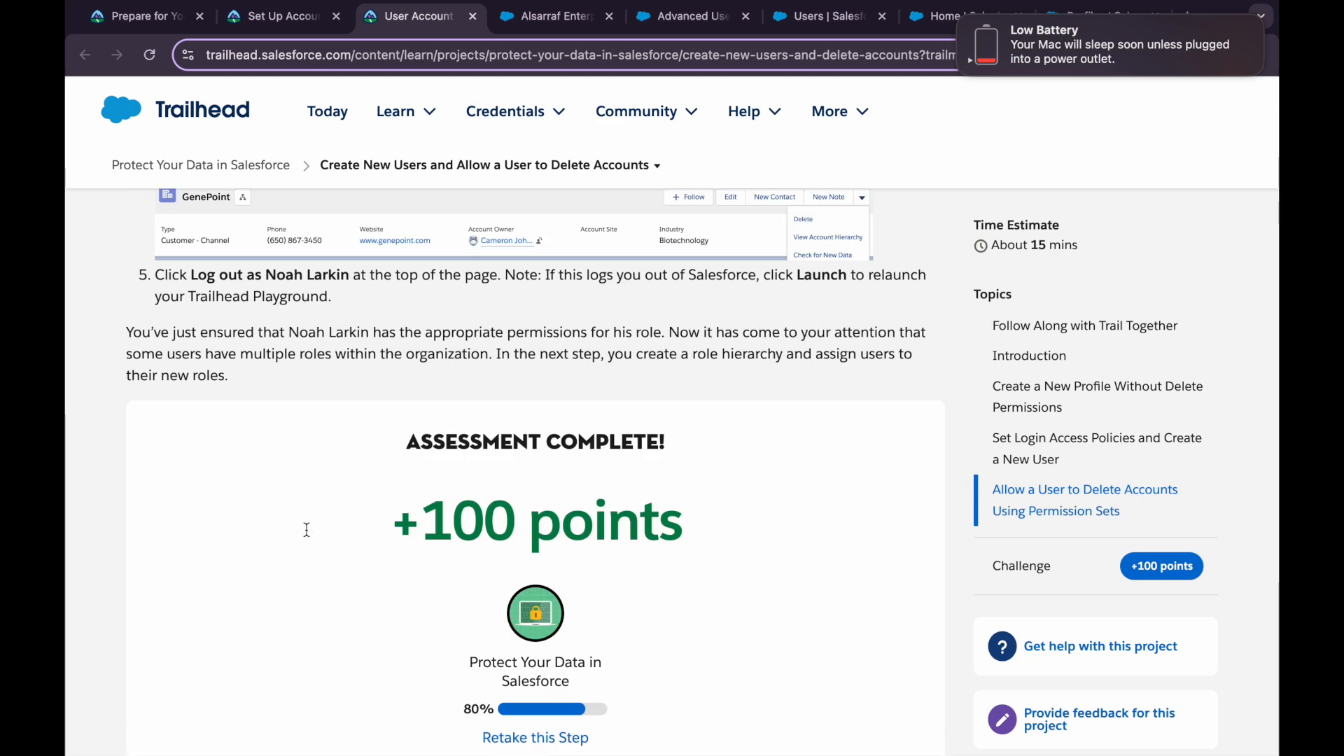
pyautogui.scroll(-2, 306, 530)
pyautogui.click(312, 21)
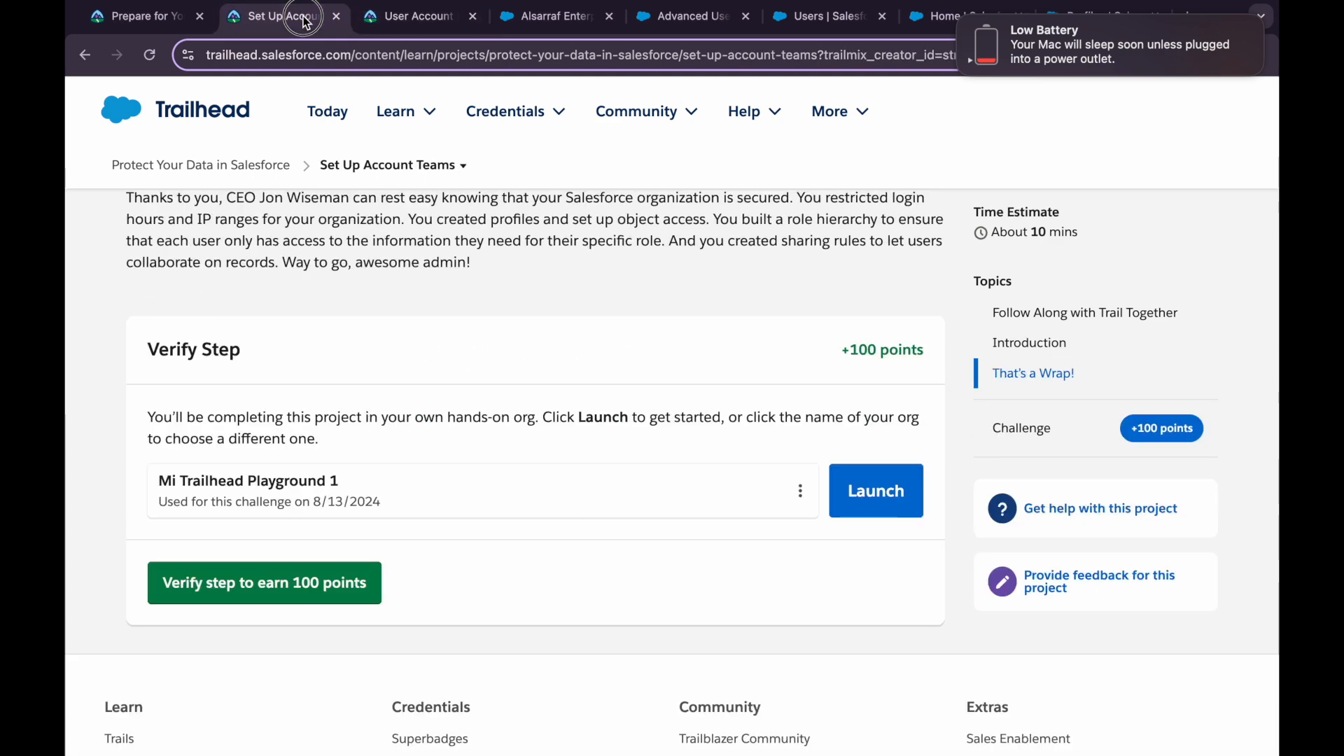
pyautogui.click(318, 591)
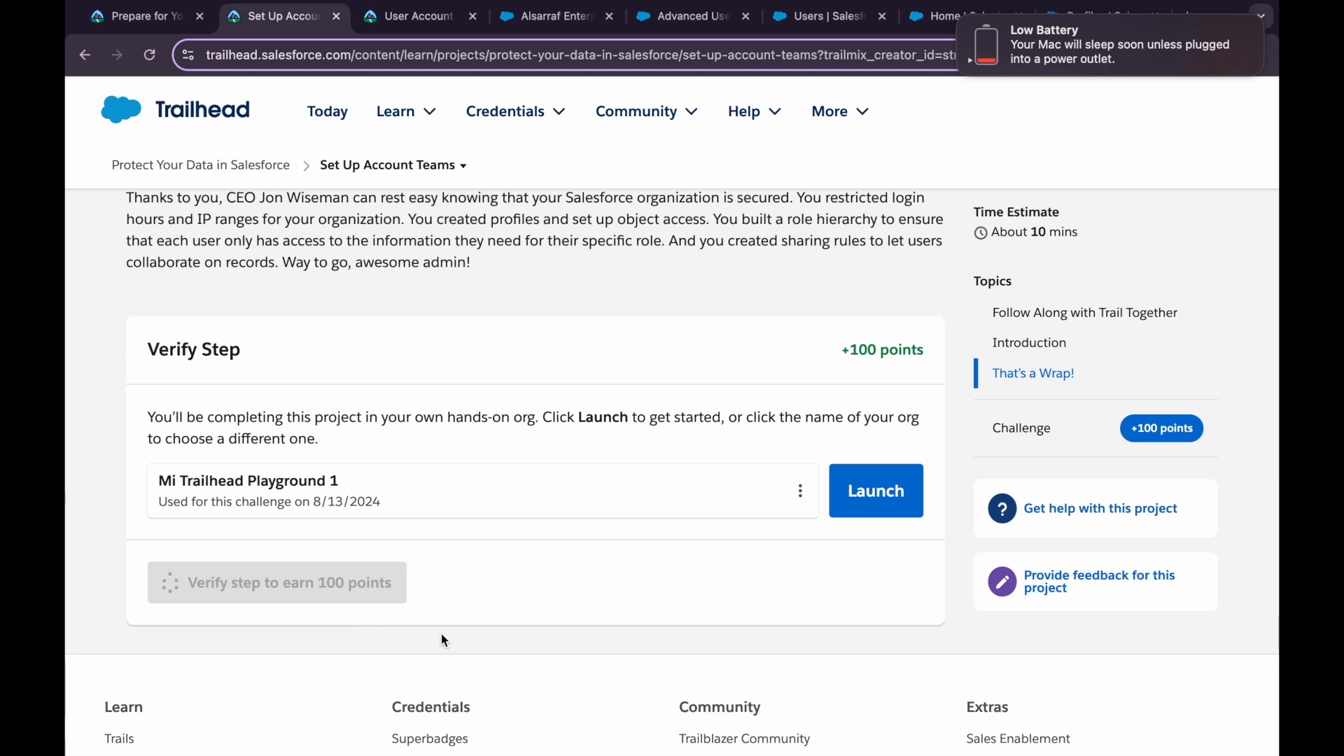
# Reread the user-creation instructions and examine the 'not found as a sales engineer' verification error
pyautogui.click(414, 16)
pyautogui.scroll(15, 212, 427)
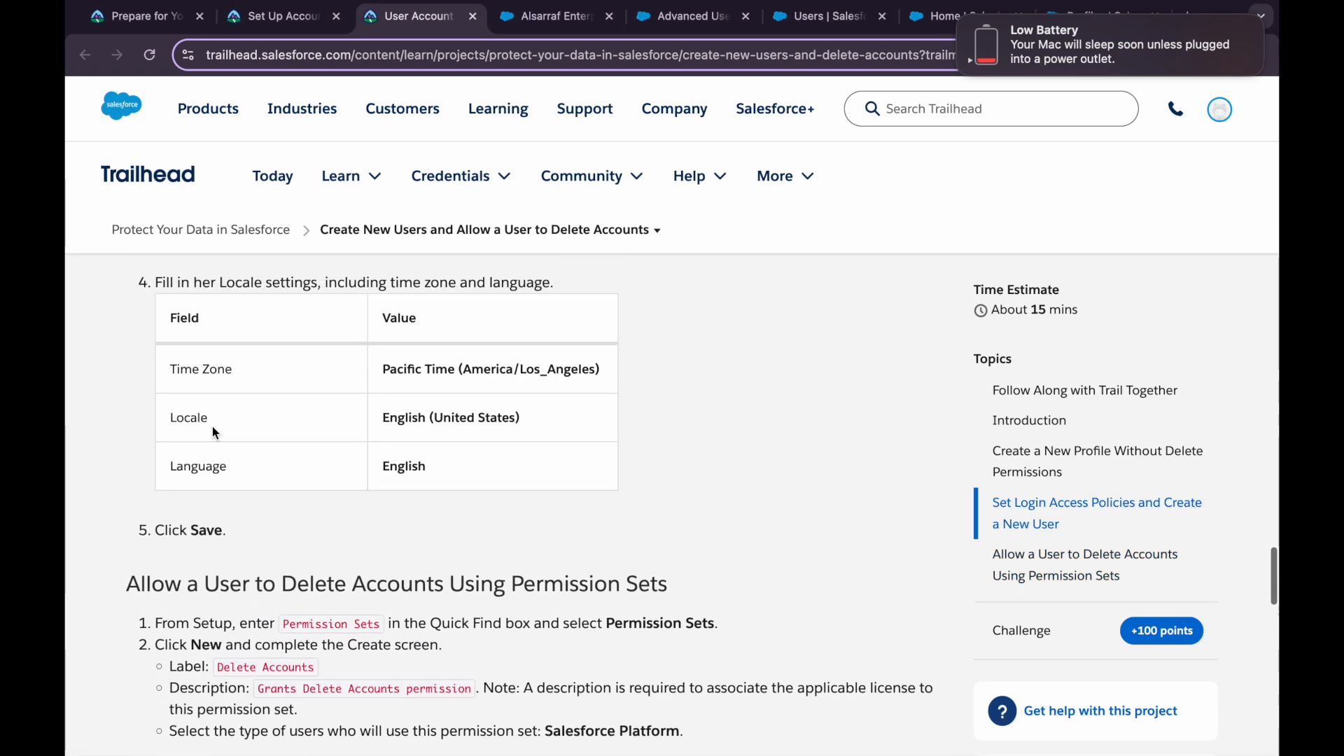
pyautogui.scroll(-8, 212, 432)
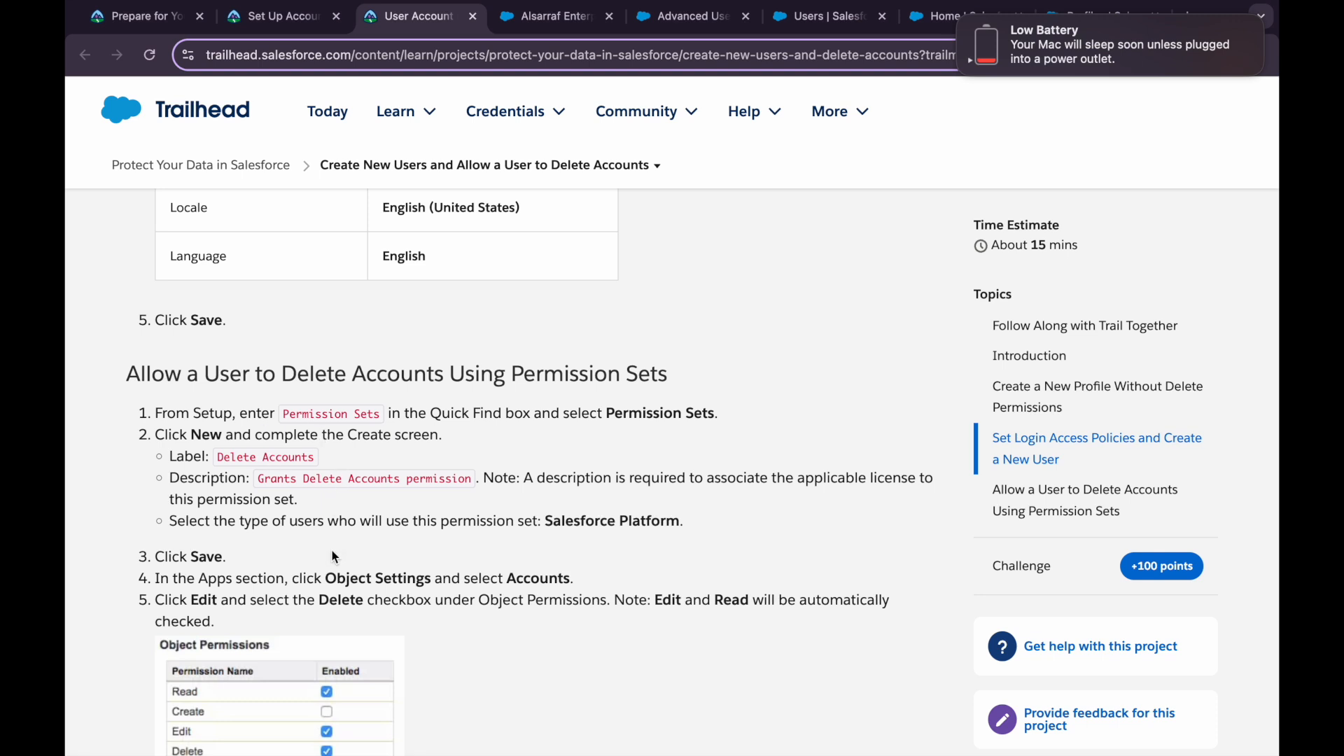
pyautogui.scroll(-2, 332, 551)
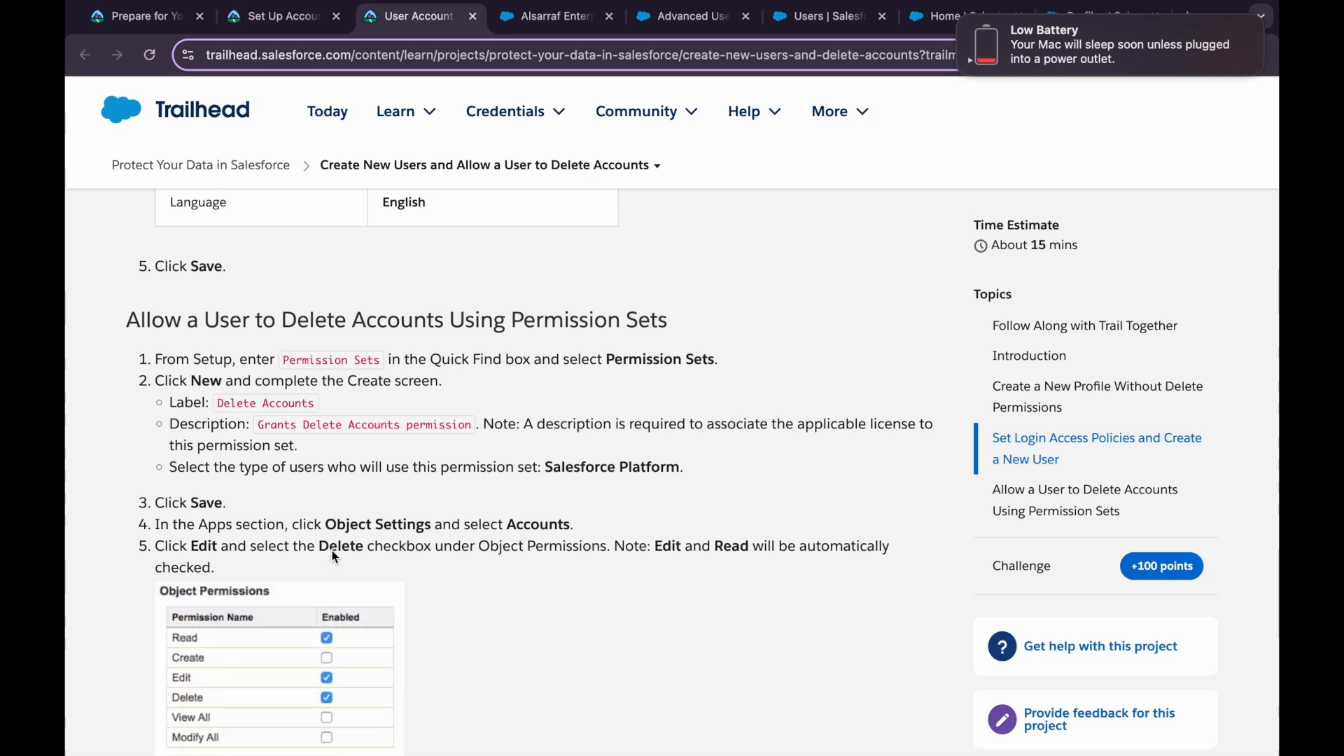
pyautogui.scroll(-8, 332, 550)
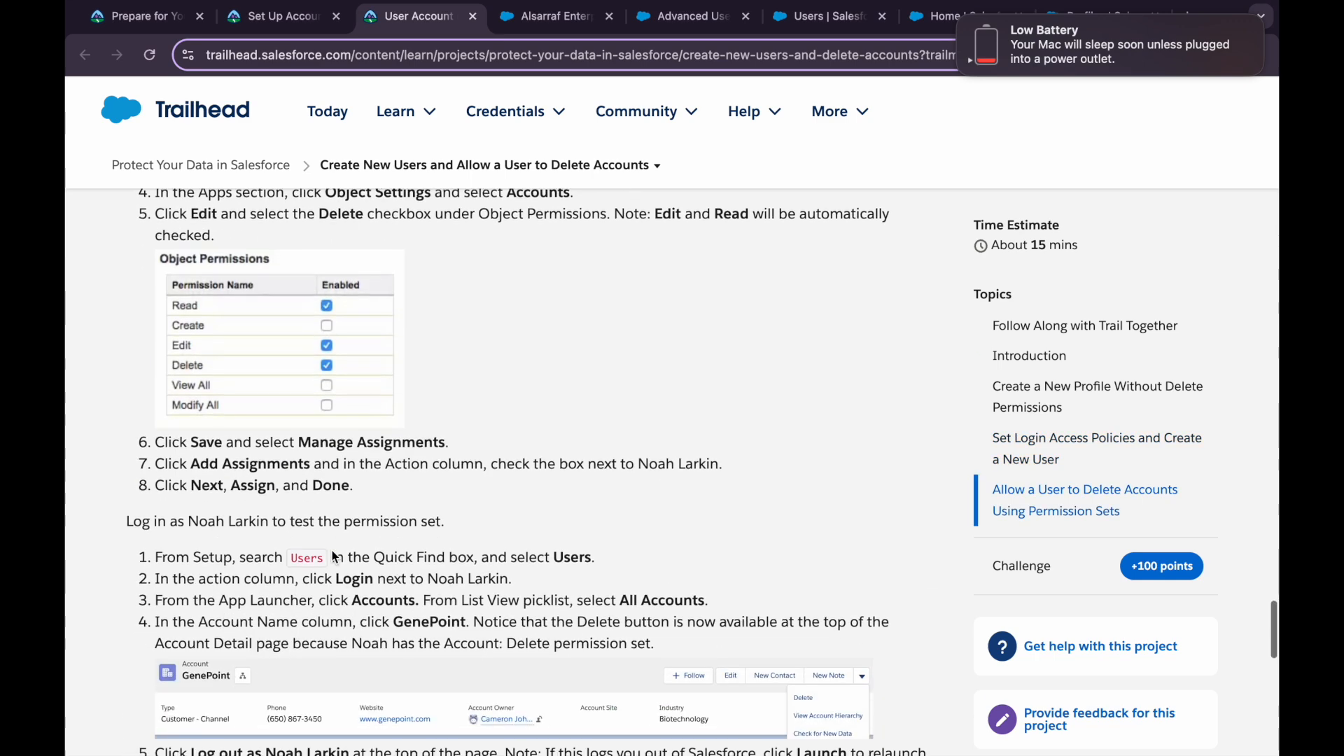
pyautogui.scroll(-8, 332, 550)
pyautogui.scroll(15, 332, 550)
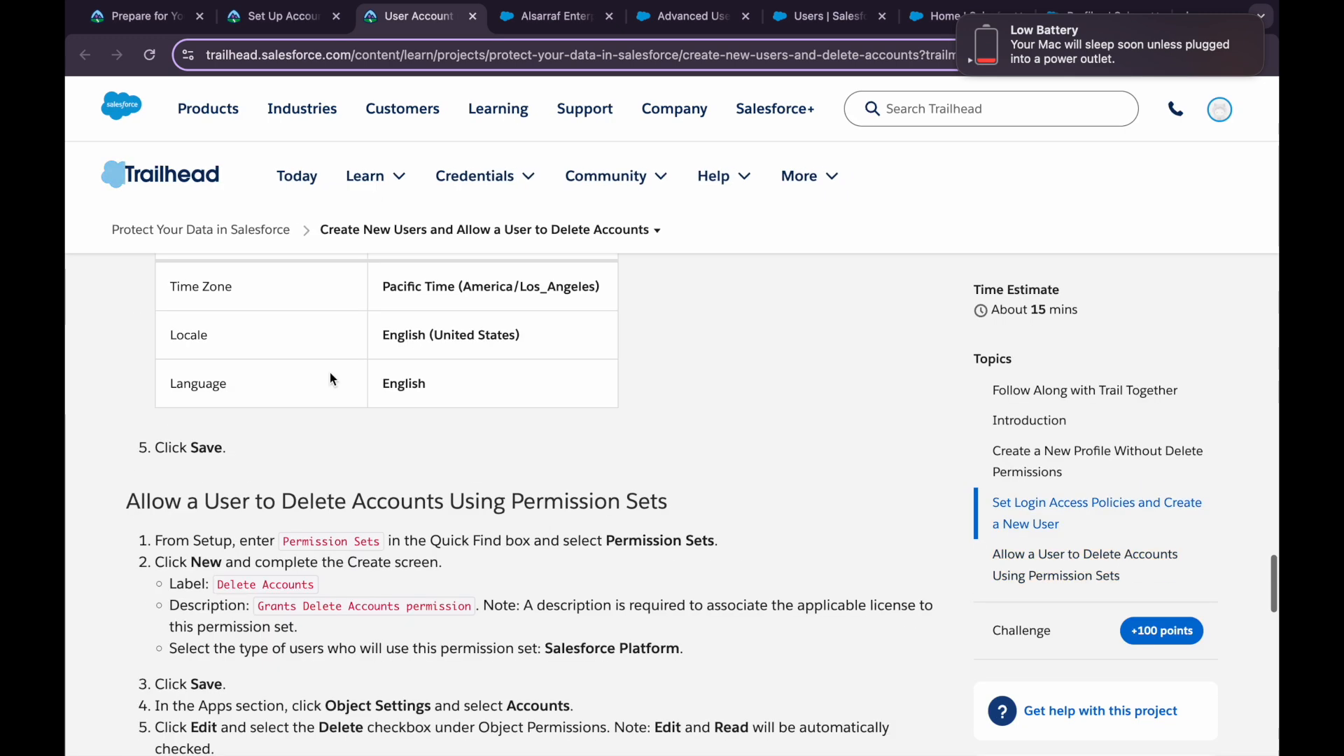
pyautogui.click(287, 18)
pyautogui.moveTo(405, 604); pyautogui.dragTo(181, 595)
pyautogui.click(343, 641)
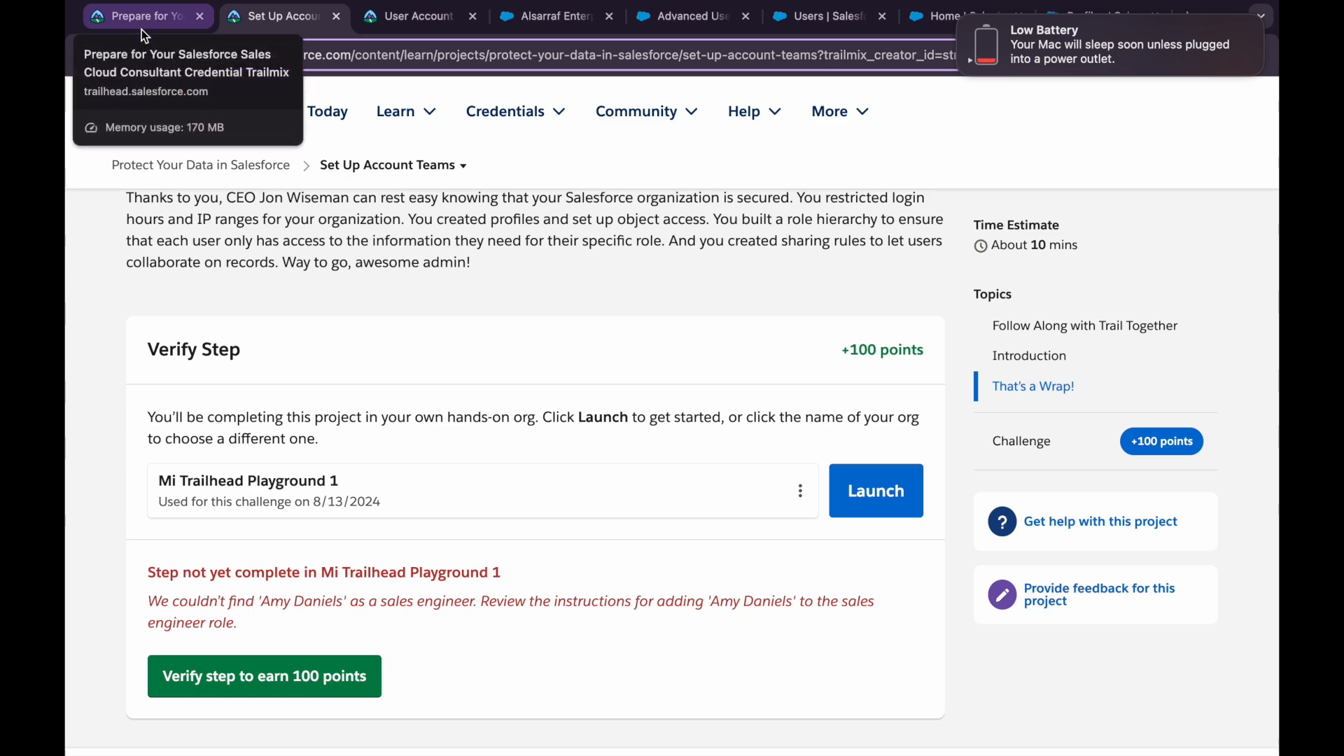
# Review the 'step not yet complete' message on the Set Up Account Teams step
pyautogui.click(175, 27)
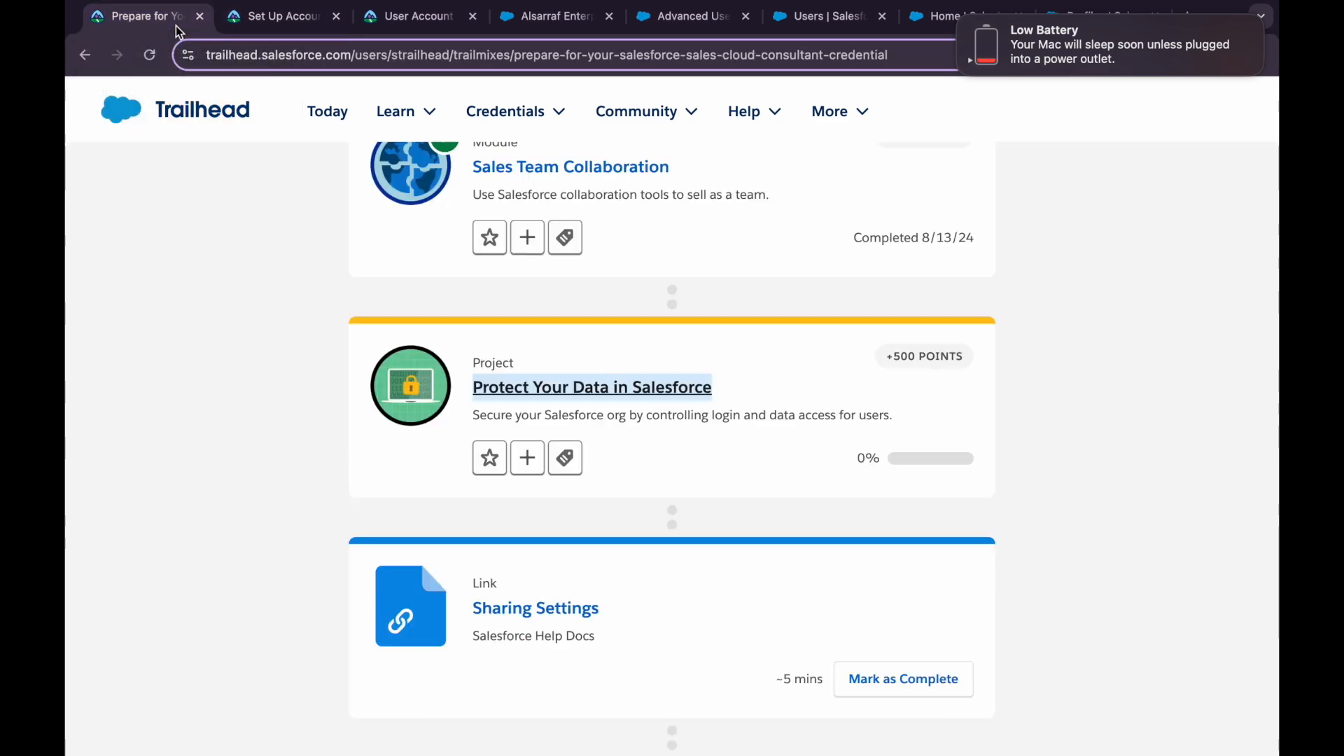
pyautogui.click(268, 26)
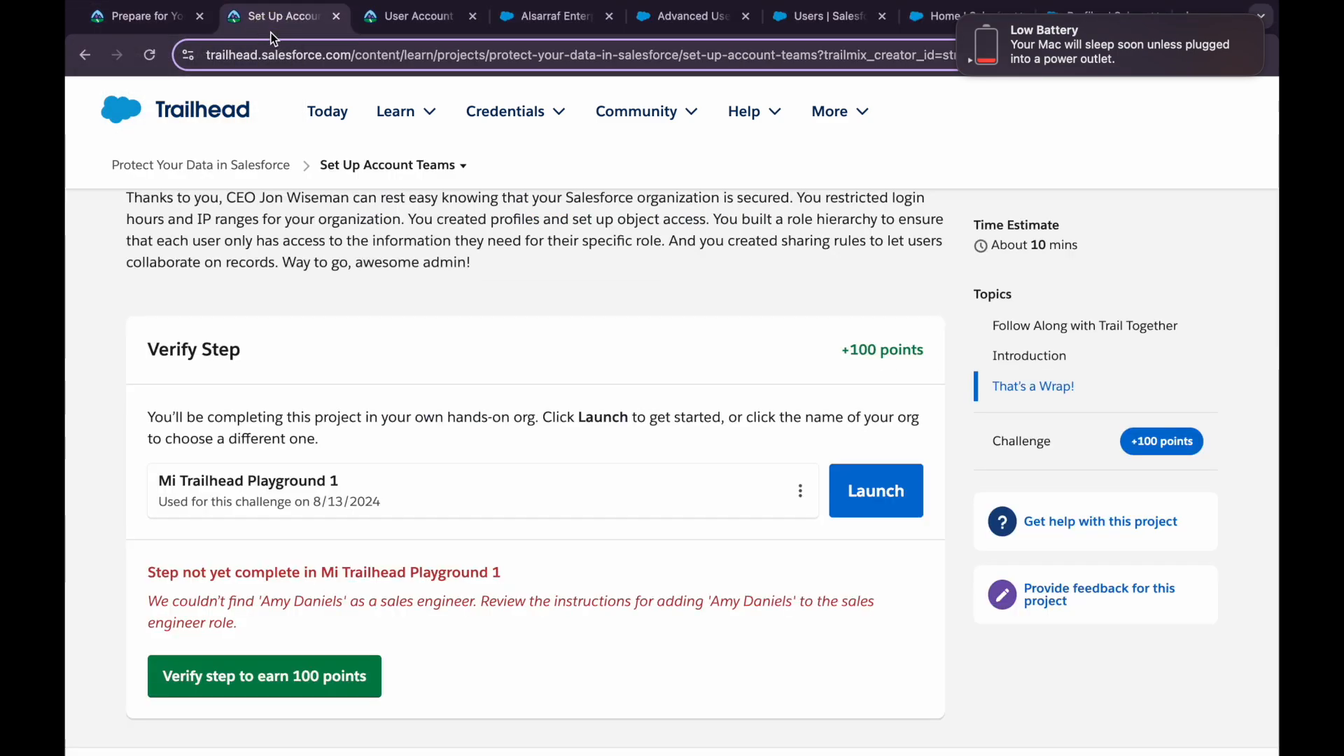
pyautogui.scroll(-1, 341, 538)
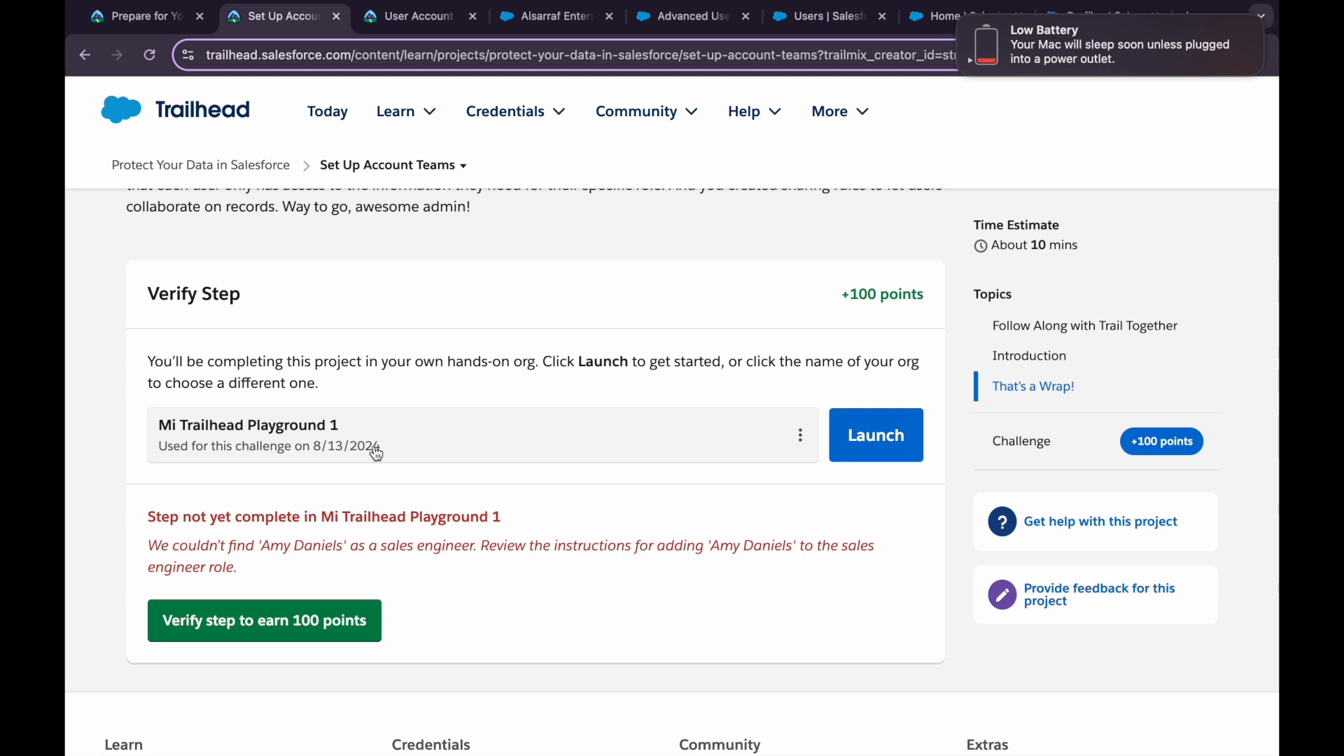
pyautogui.moveTo(148, 509); pyautogui.dragTo(270, 573)
pyautogui.click(270, 573)
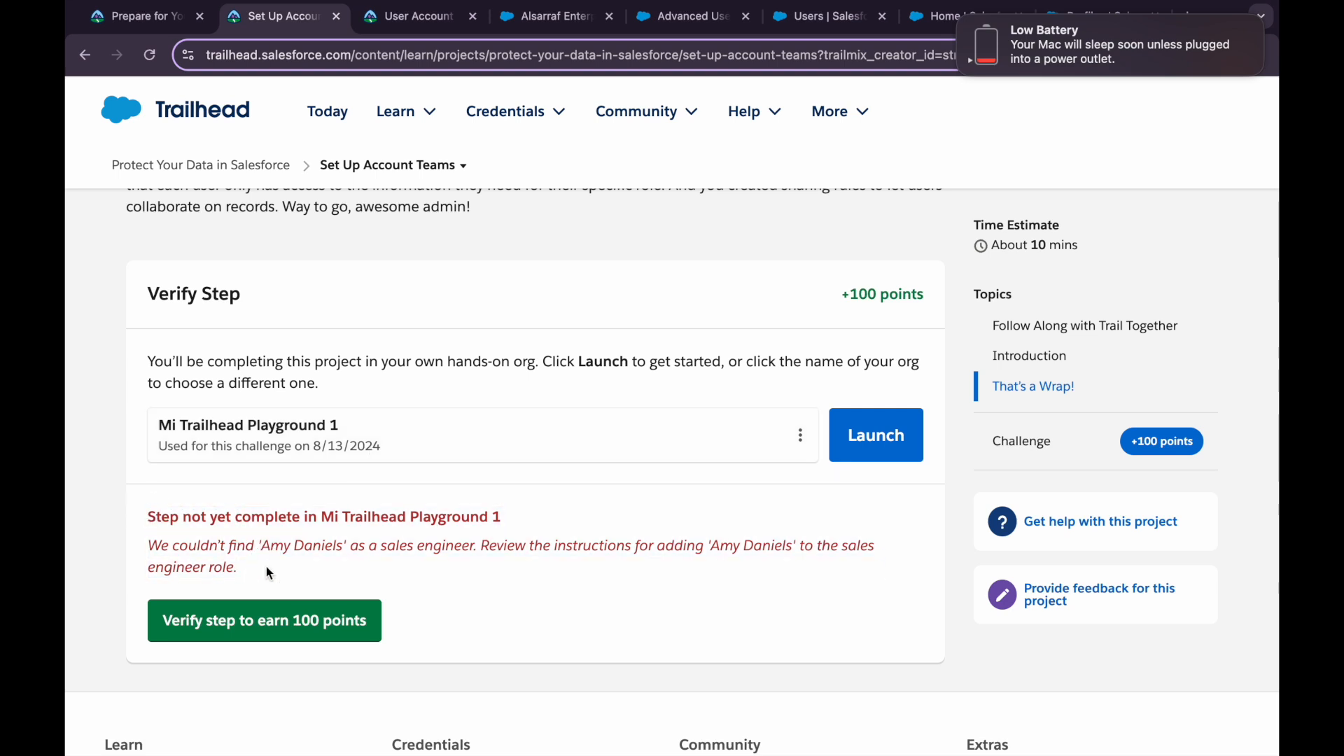
# Reload the Sales Cloud Consultant trailmix and check the Protect Your Data in Salesforce progress
pyautogui.click(149, 19)
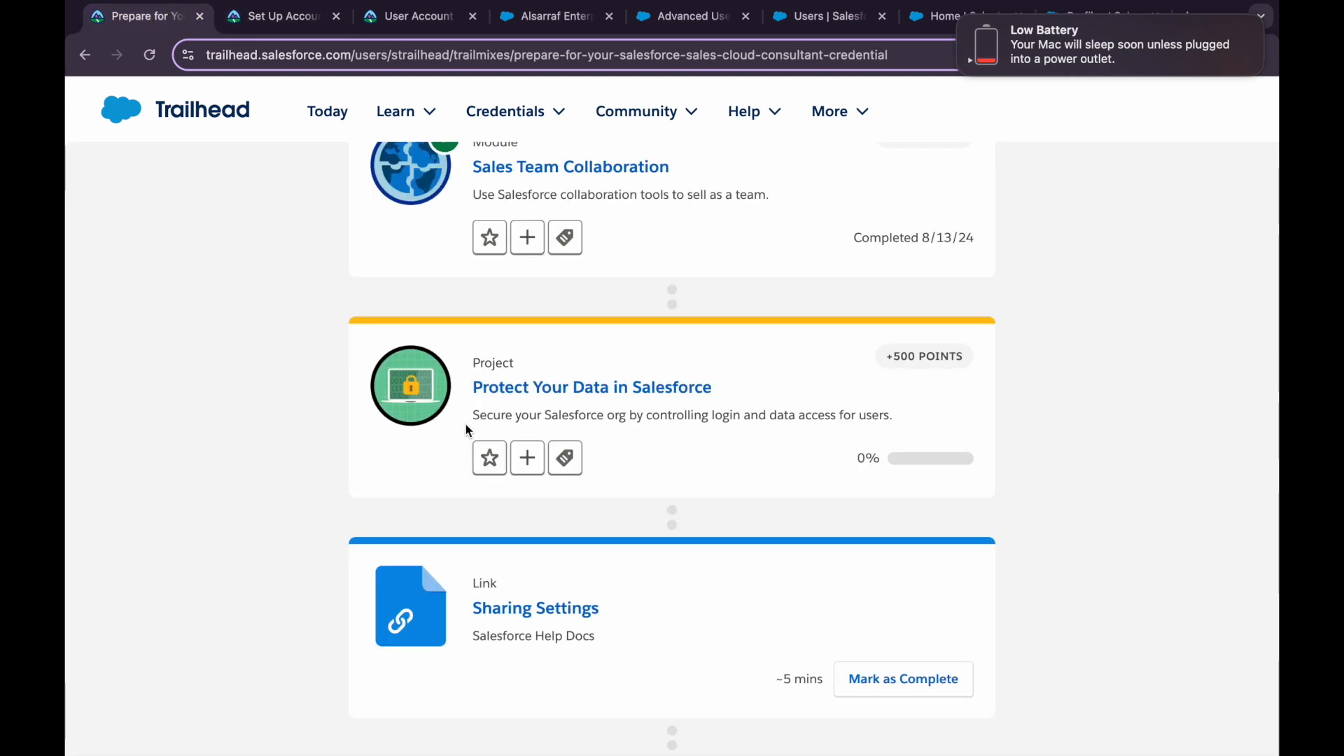
pyautogui.click(149, 54)
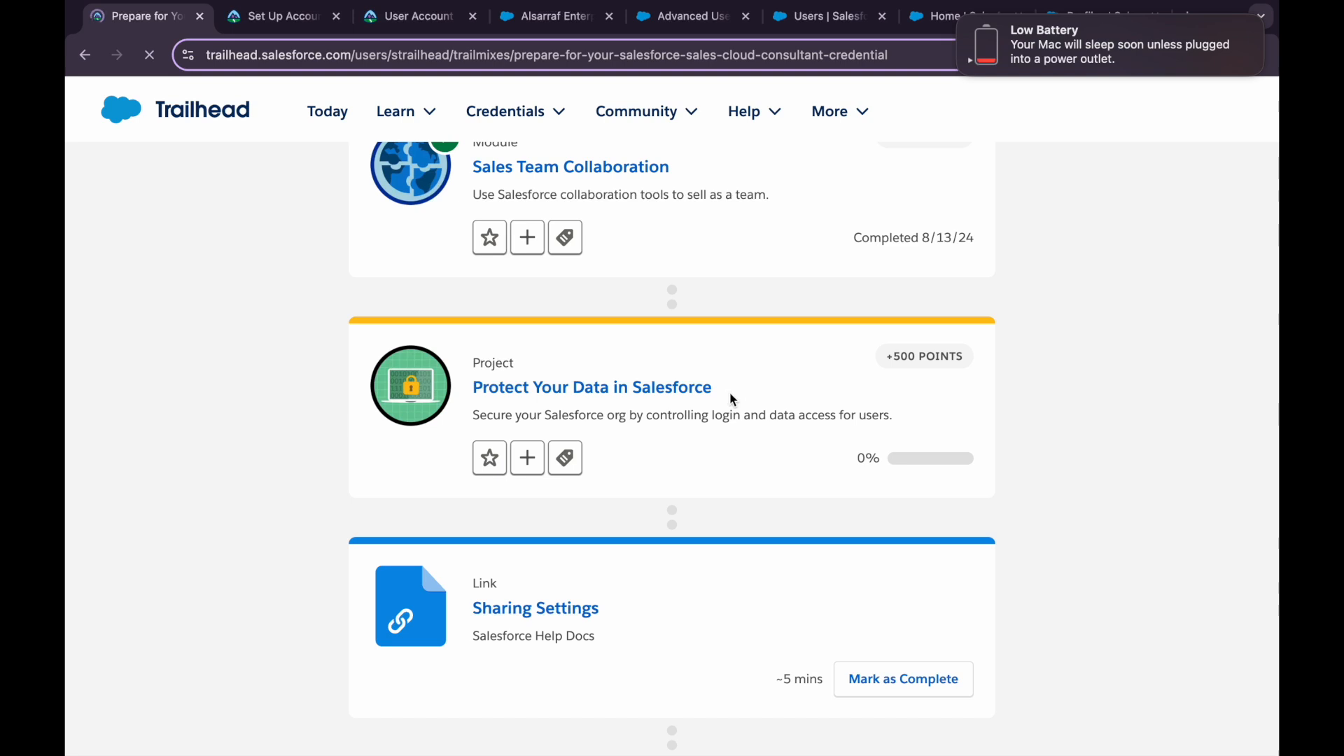
pyautogui.scroll(-2, 714, 441)
pyautogui.scroll(-1, 715, 443)
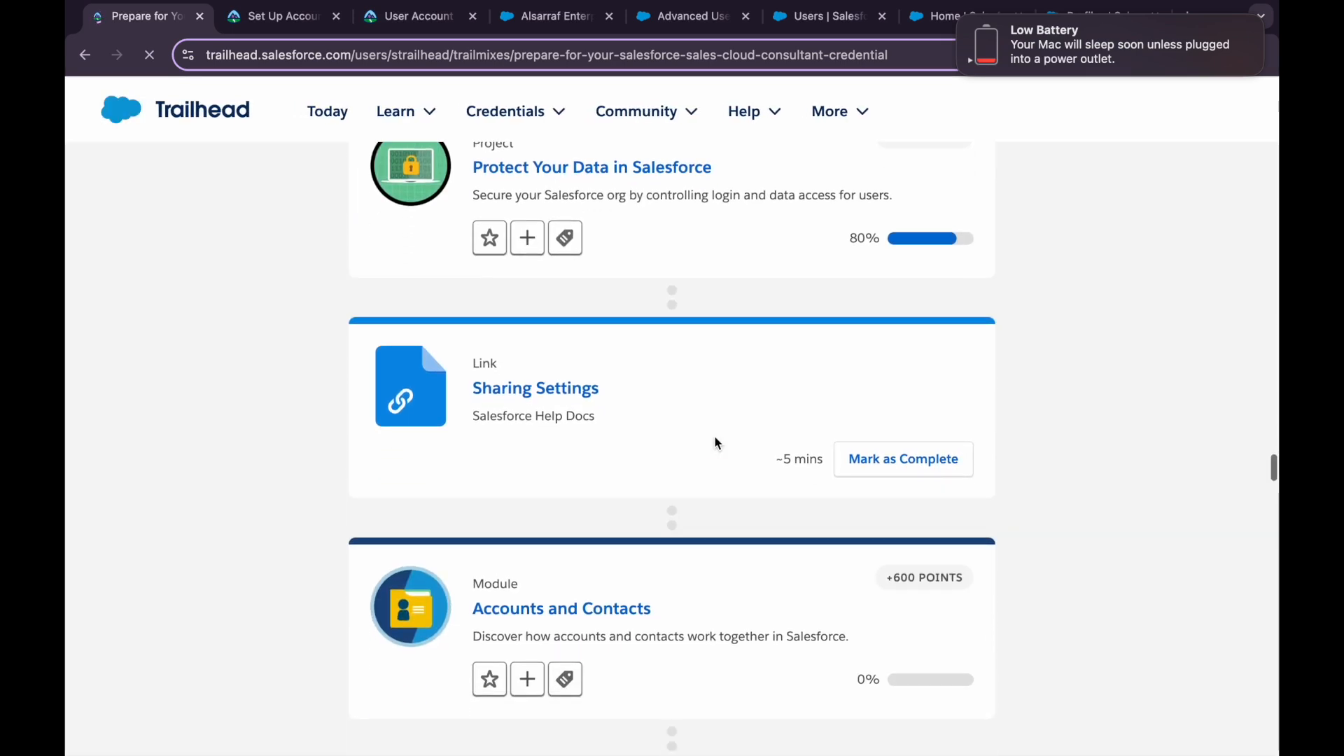
pyautogui.moveTo(470, 390); pyautogui.dragTo(628, 394)
pyautogui.click(626, 391)
pyautogui.scroll(1, 626, 388)
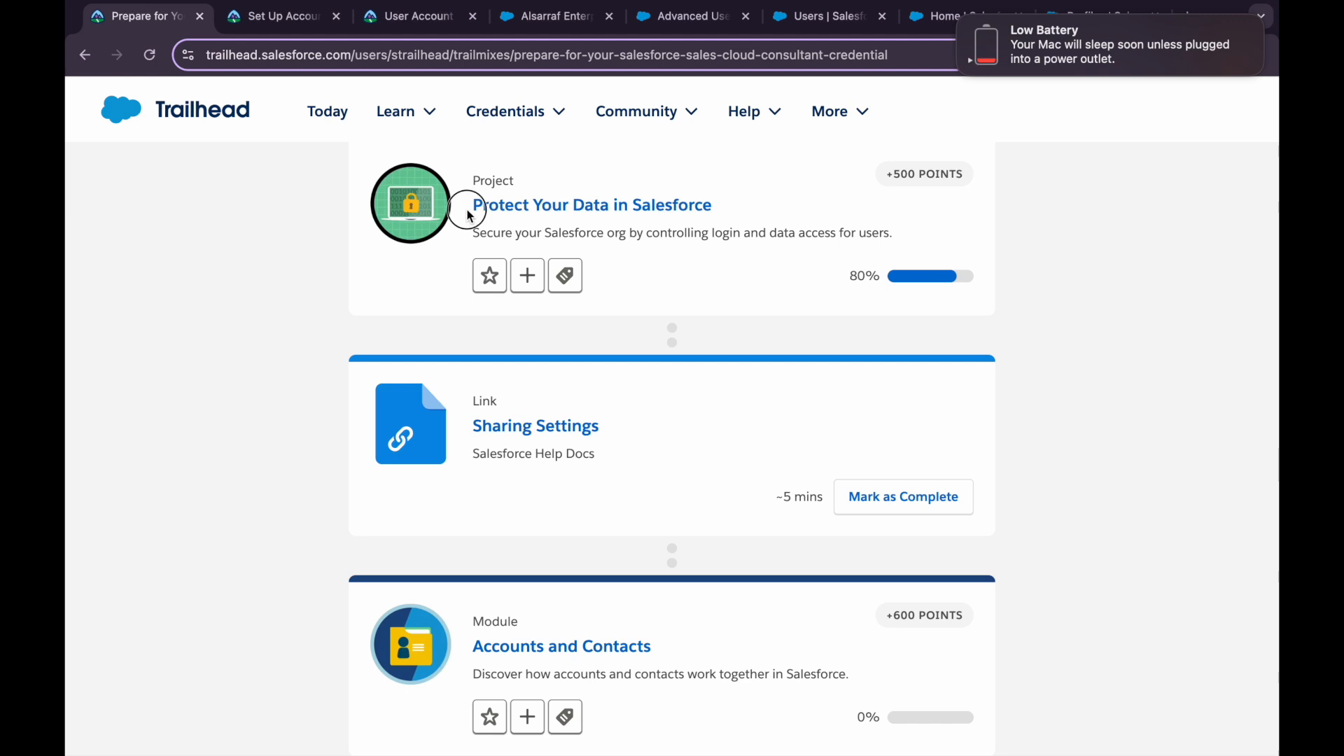
pyautogui.moveTo(470, 216); pyautogui.dragTo(741, 207)
pyautogui.click(750, 209)
# Mark the Sharing Settings link as complete in the trailmix
pyautogui.click(844, 514)
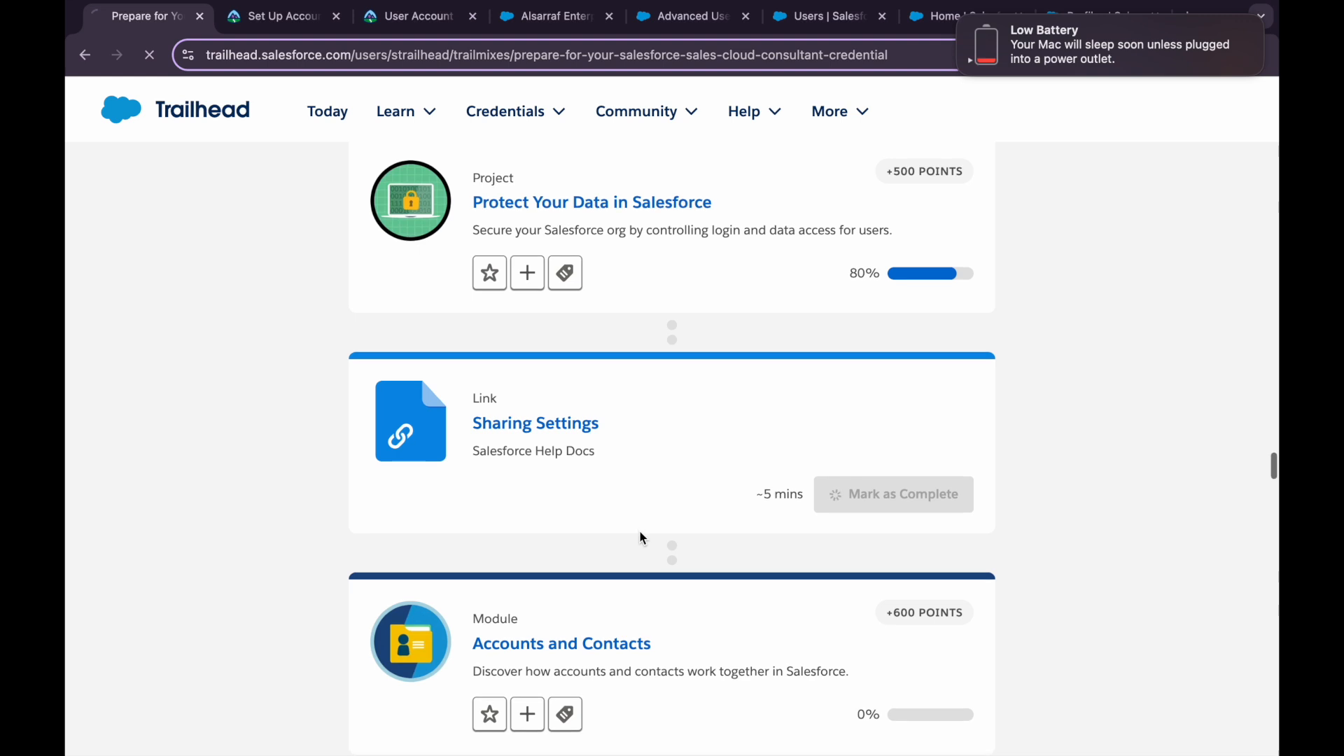
pyautogui.scroll(-2, 640, 531)
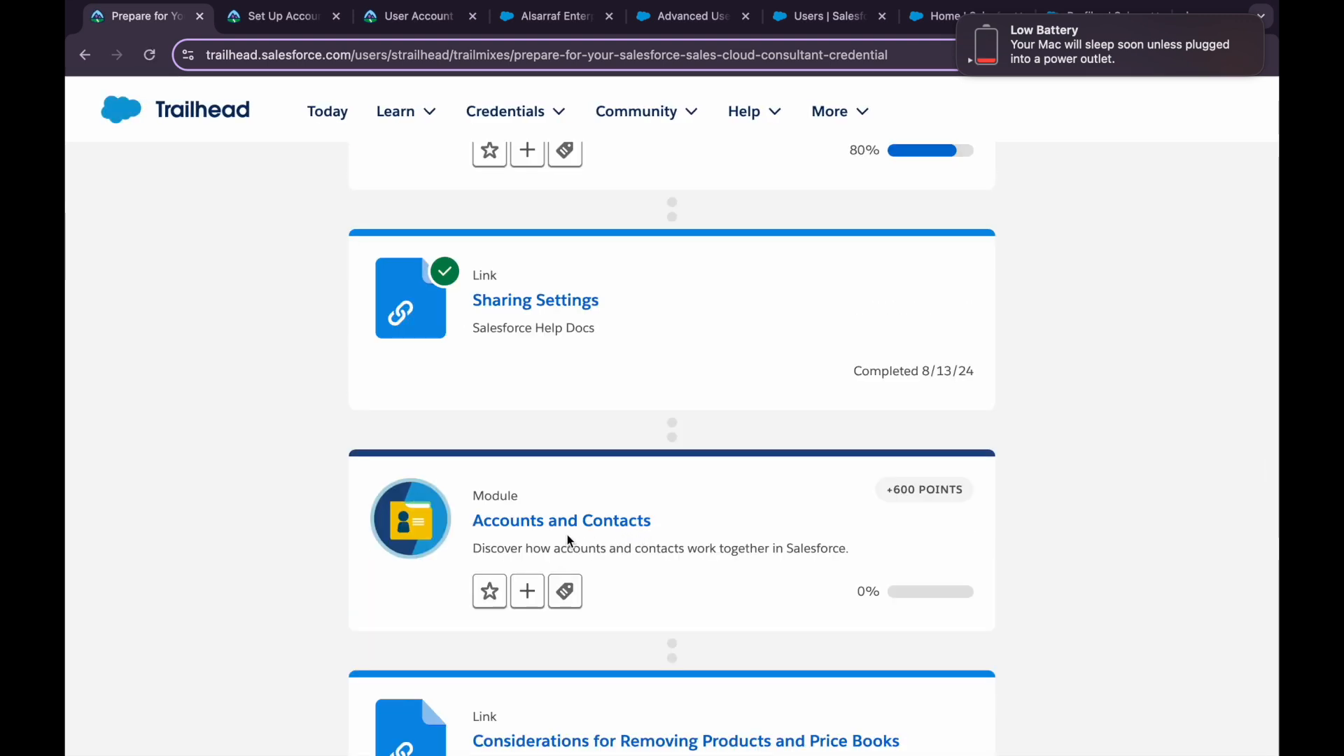
pyautogui.scroll(-1, 568, 542)
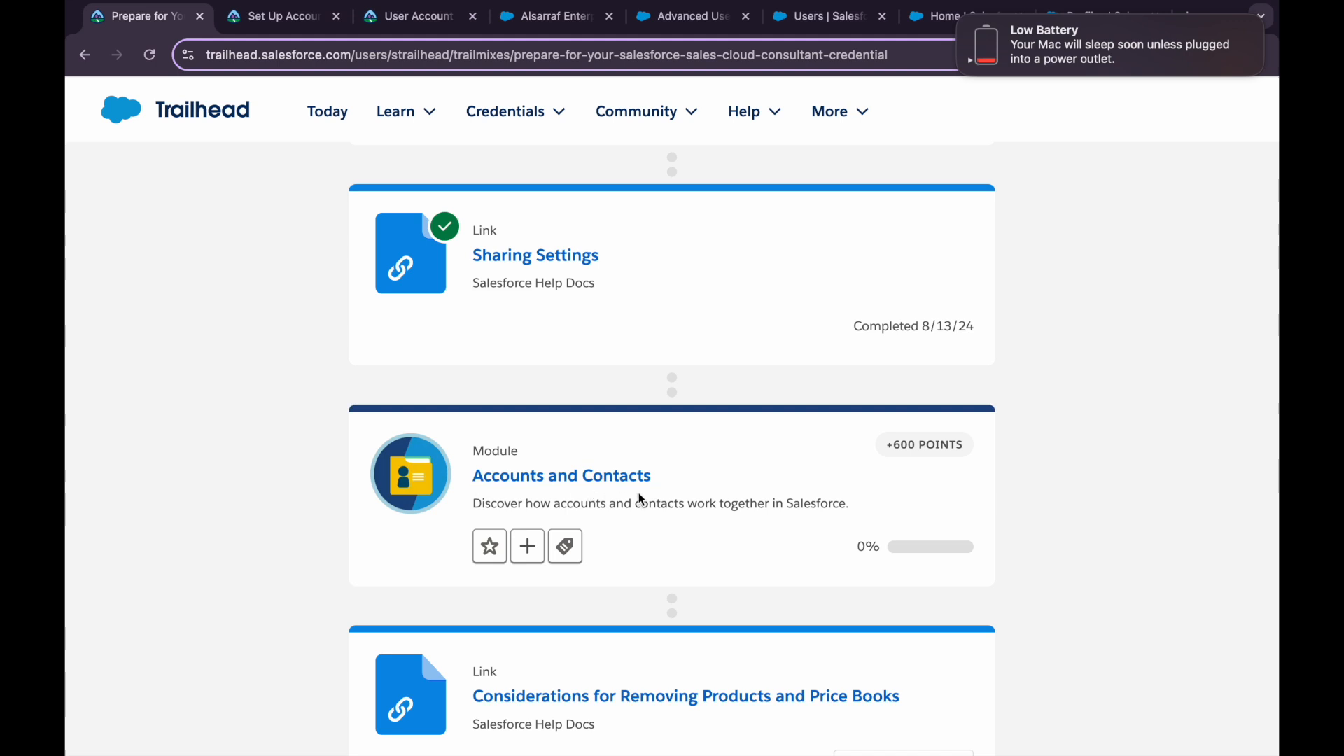